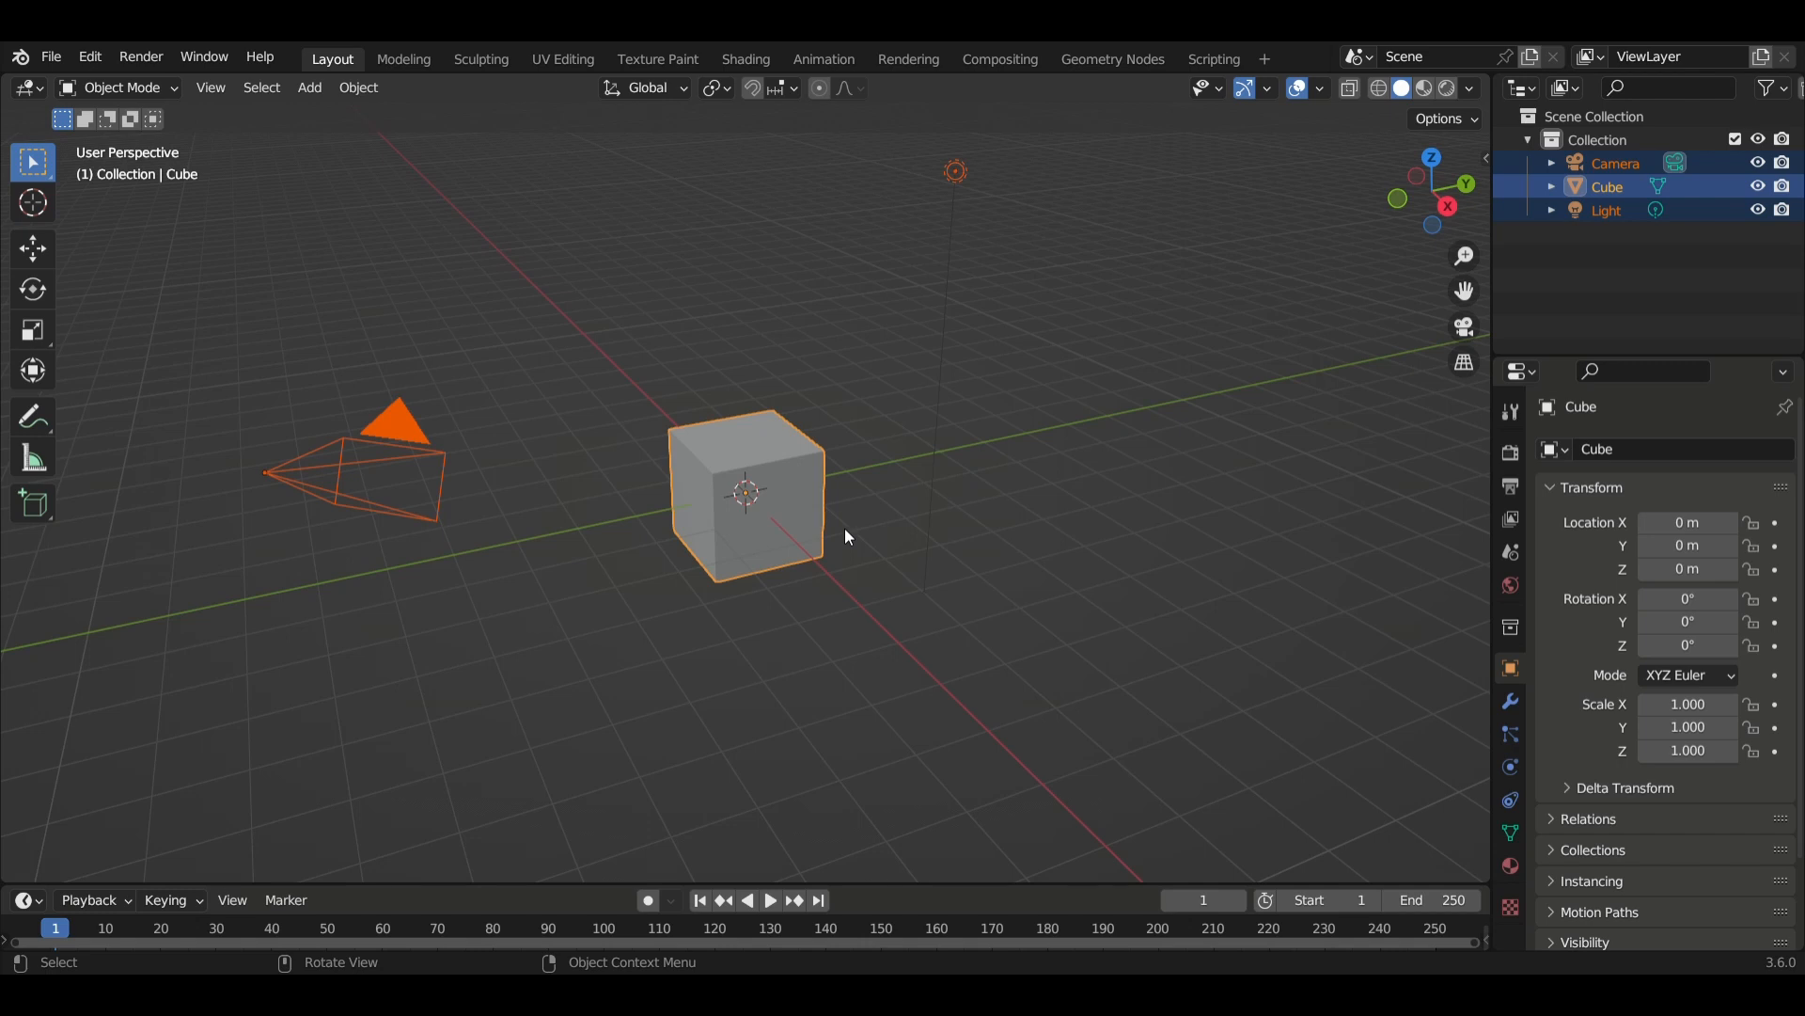
# Replace the default camera, cube and light with a mesh plane scaled up to about 11.68.
pyautogui.press('Delete')
pyautogui.hotkey('shift', 'a')
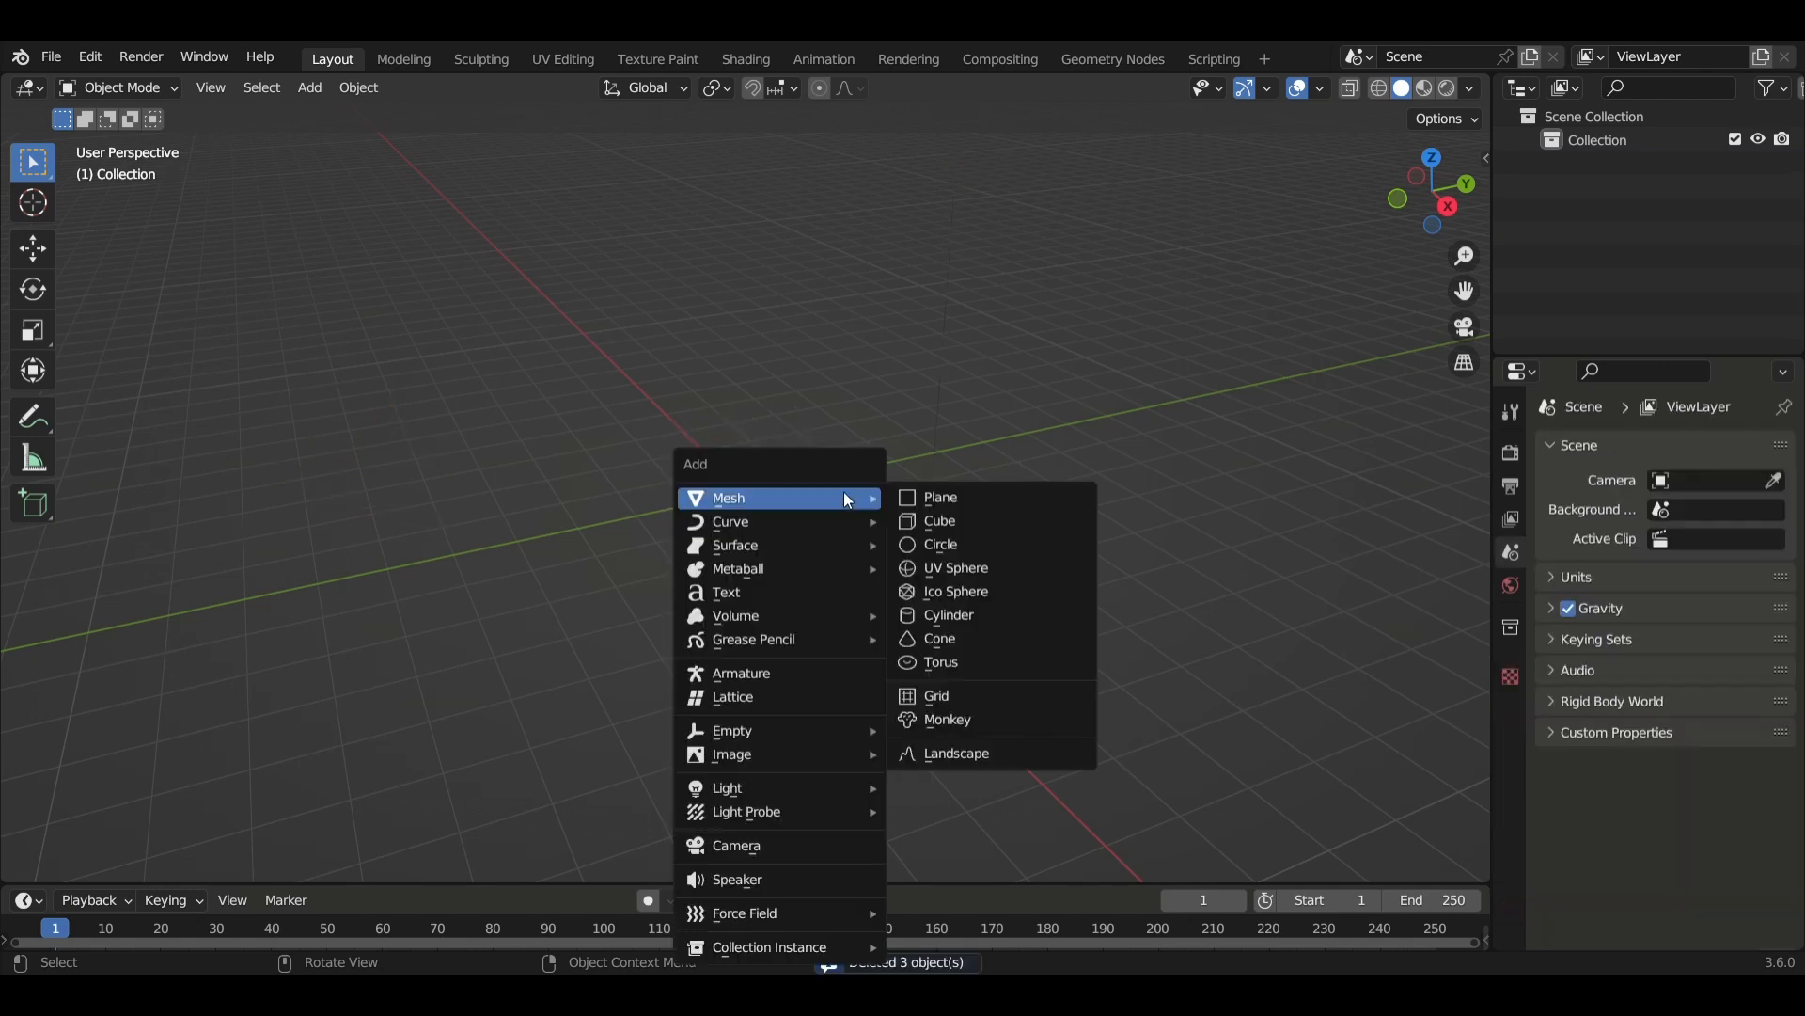
pyautogui.press('Escape')
pyautogui.hotkey('shift', 'a')
pyautogui.moveTo(844, 492)
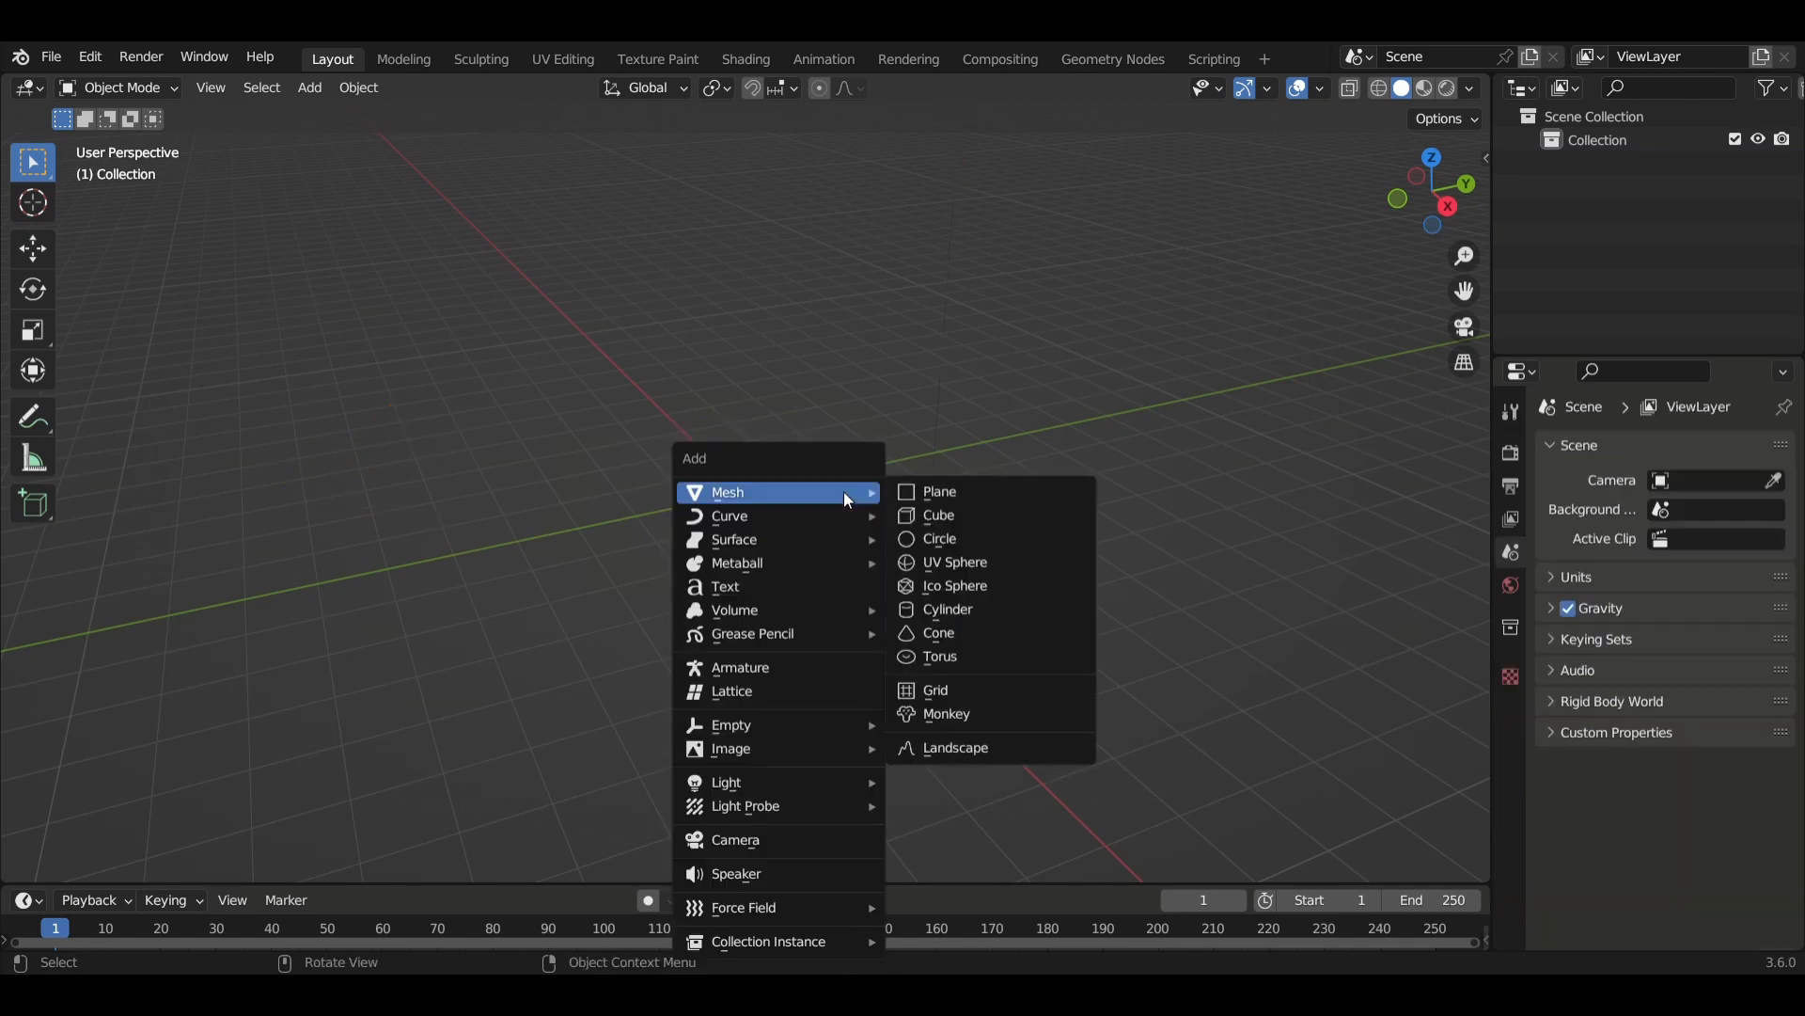
pyautogui.click(948, 501)
pyautogui.press('s')
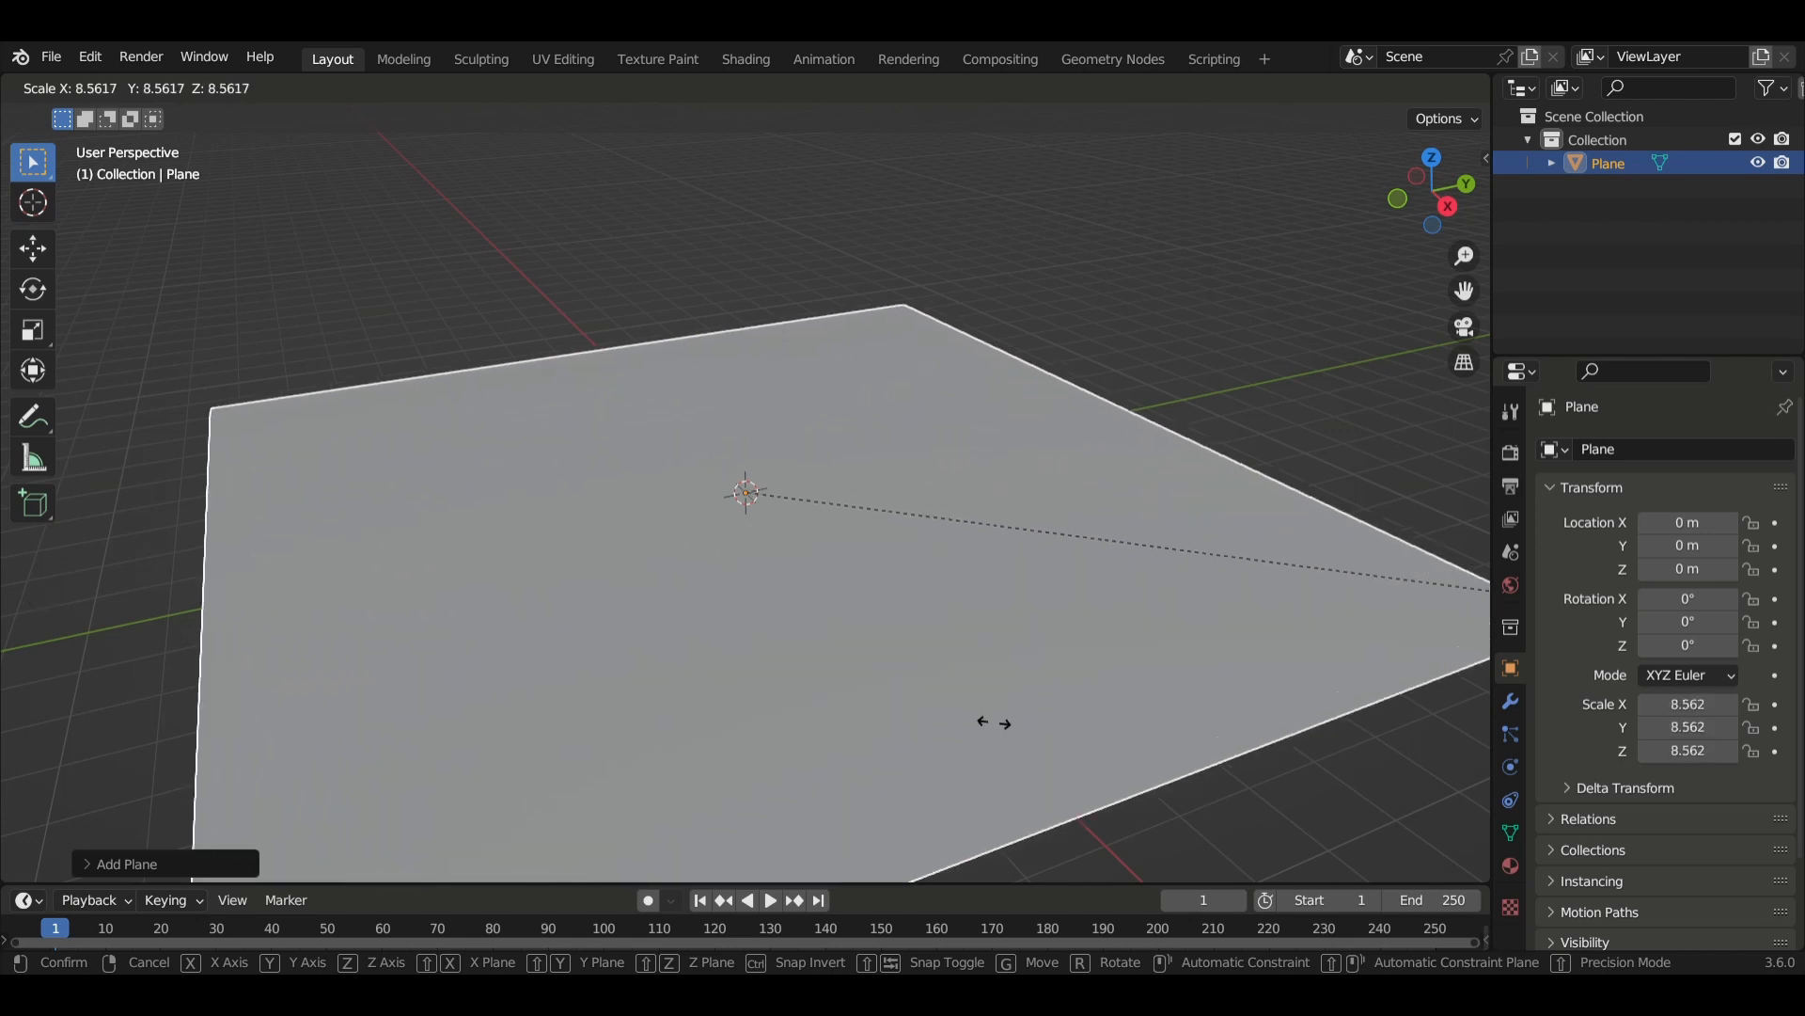
pyautogui.click(1575, 99)
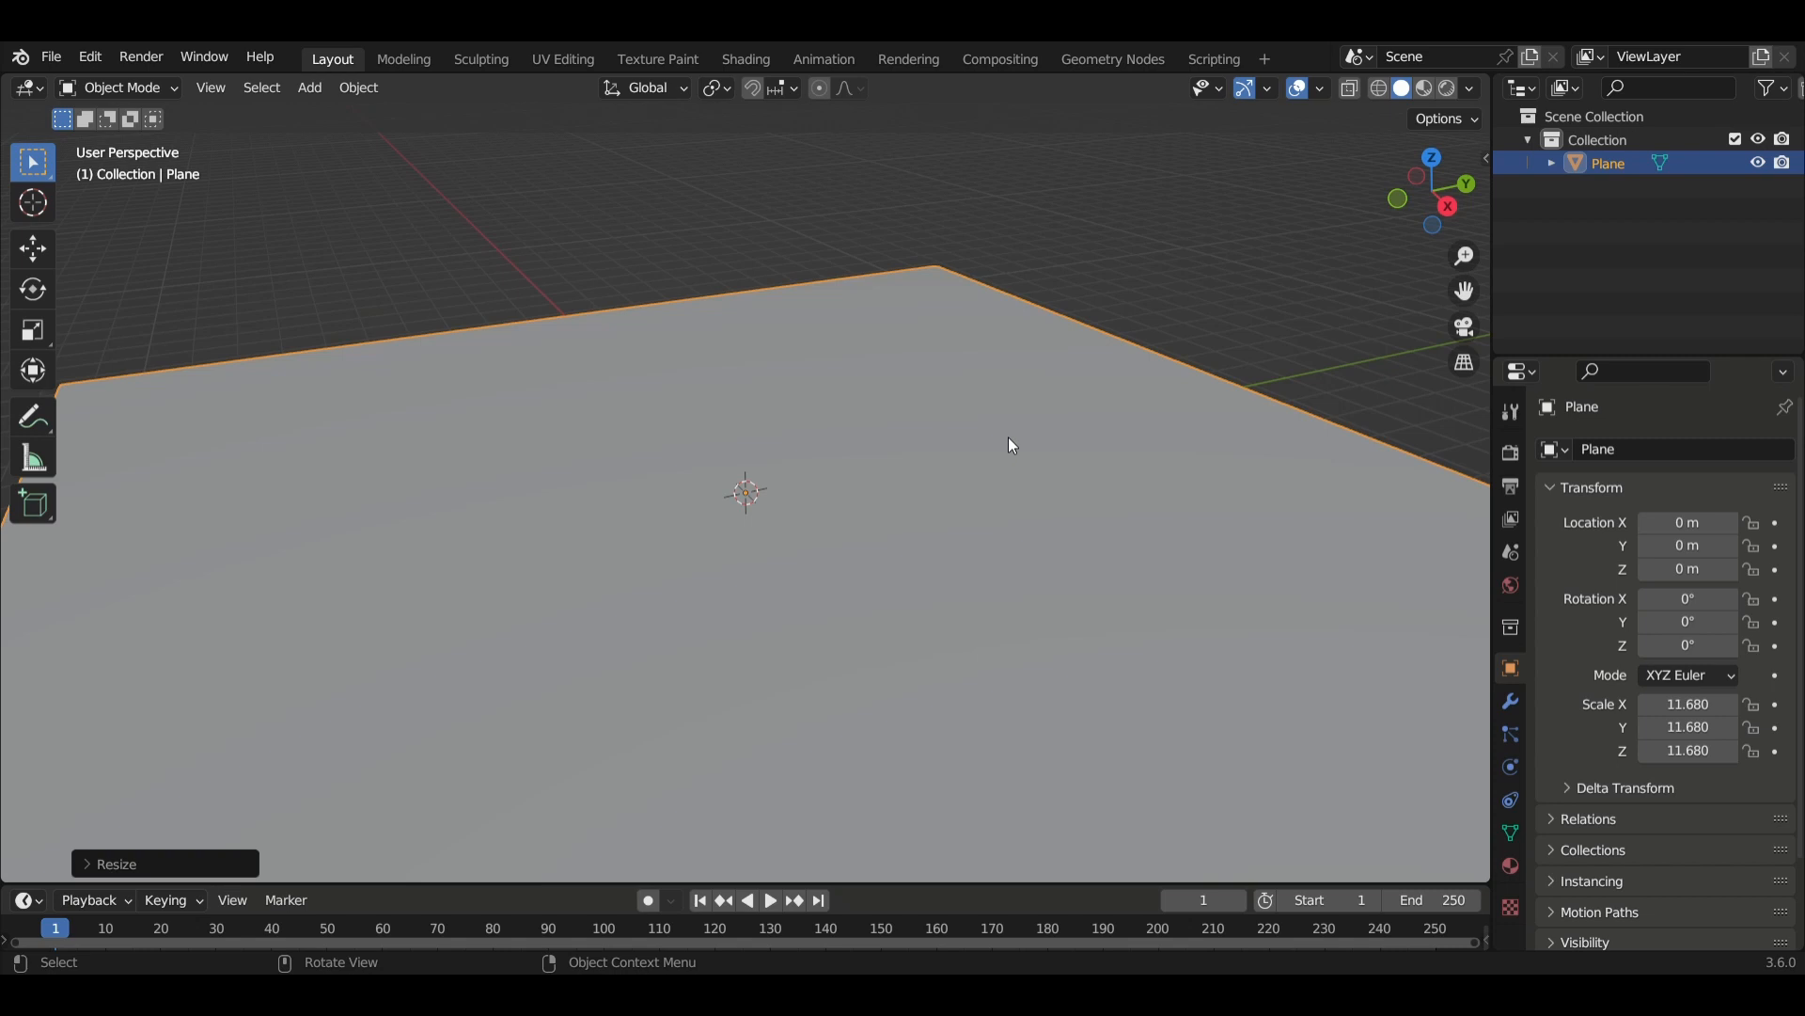
# Enable Cavity in the viewport shading, set its screen-space Ridge and Valley to 2.000, and choose type Both.
pyautogui.click(1474, 89)
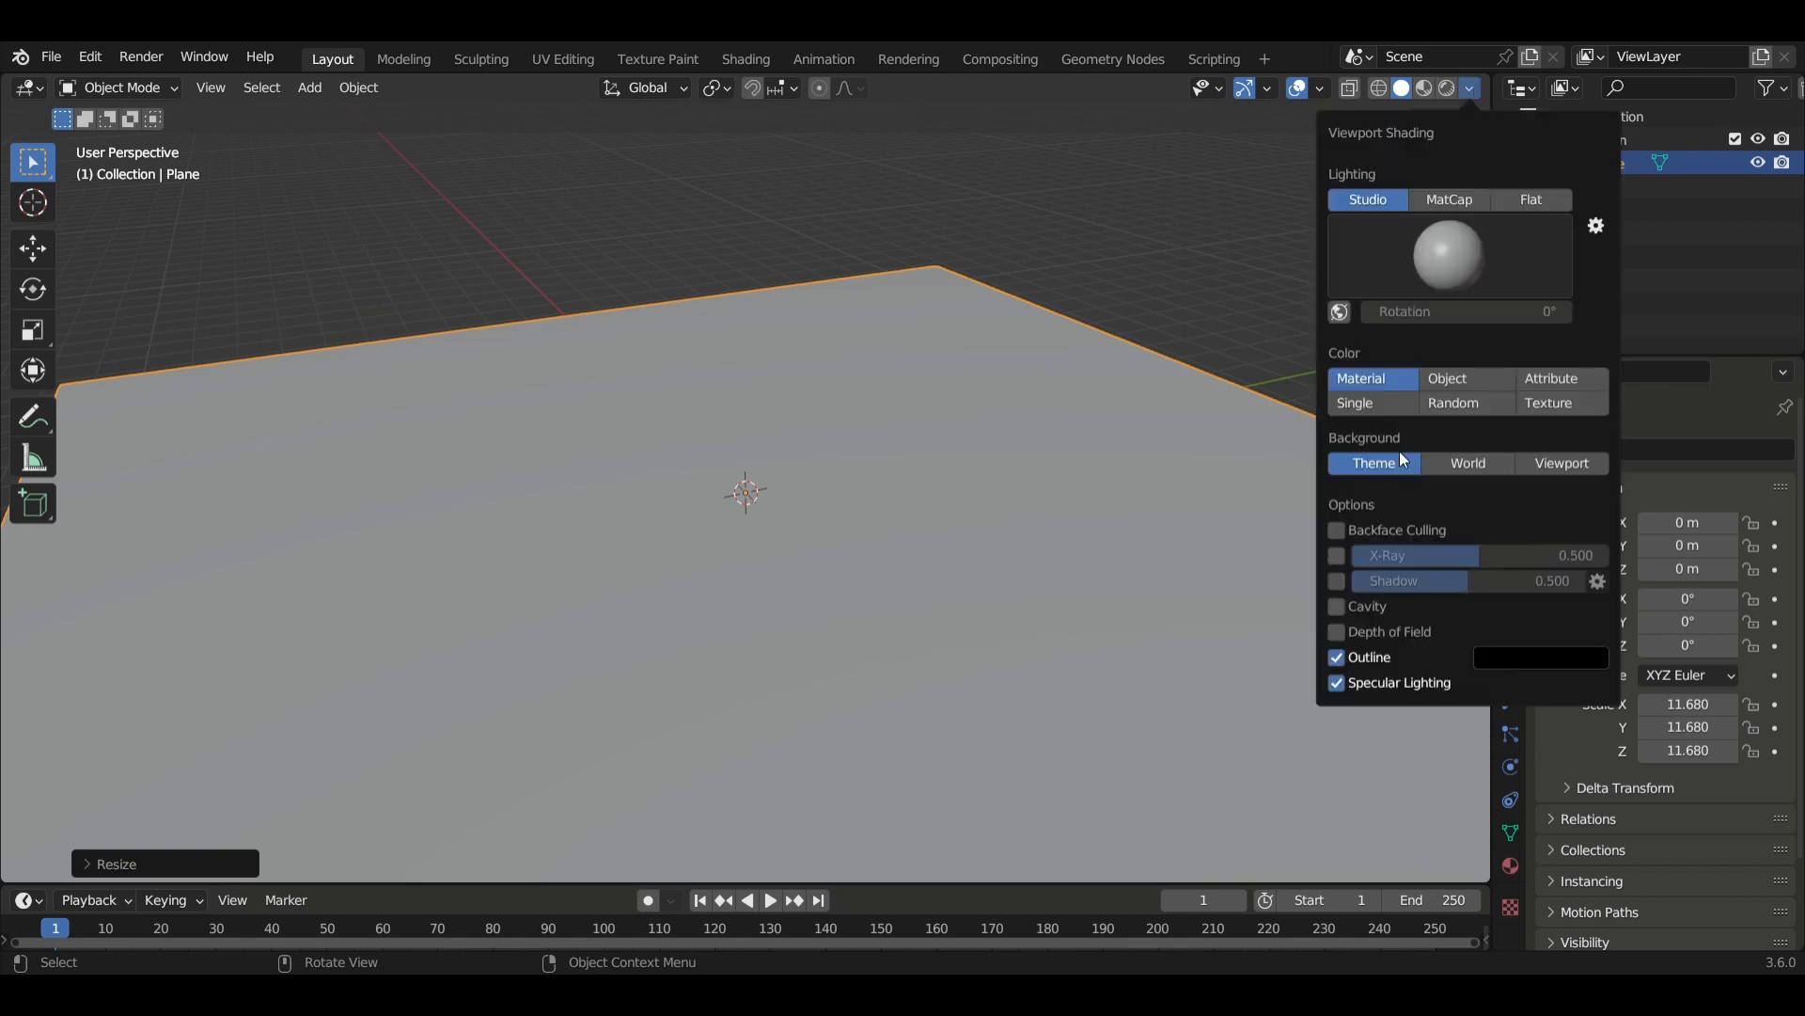
pyautogui.click(1337, 607)
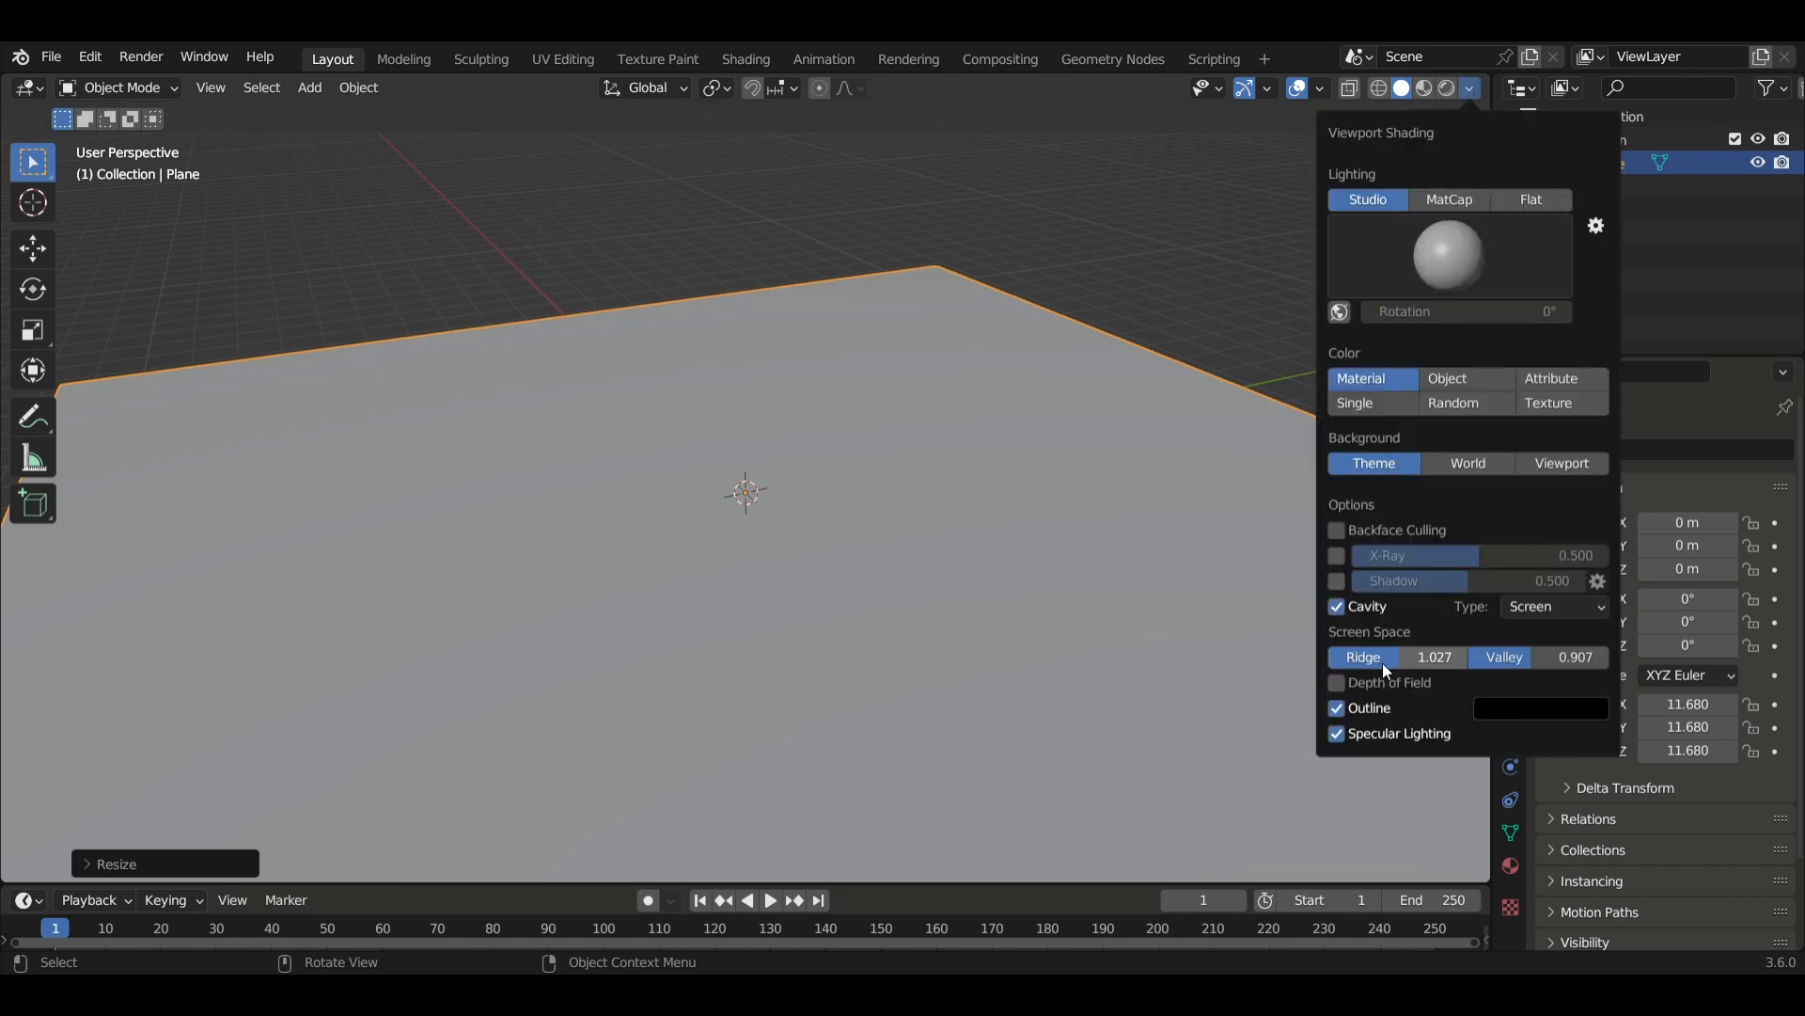
pyautogui.moveTo(1383, 663); pyautogui.dragTo(1599, 658)
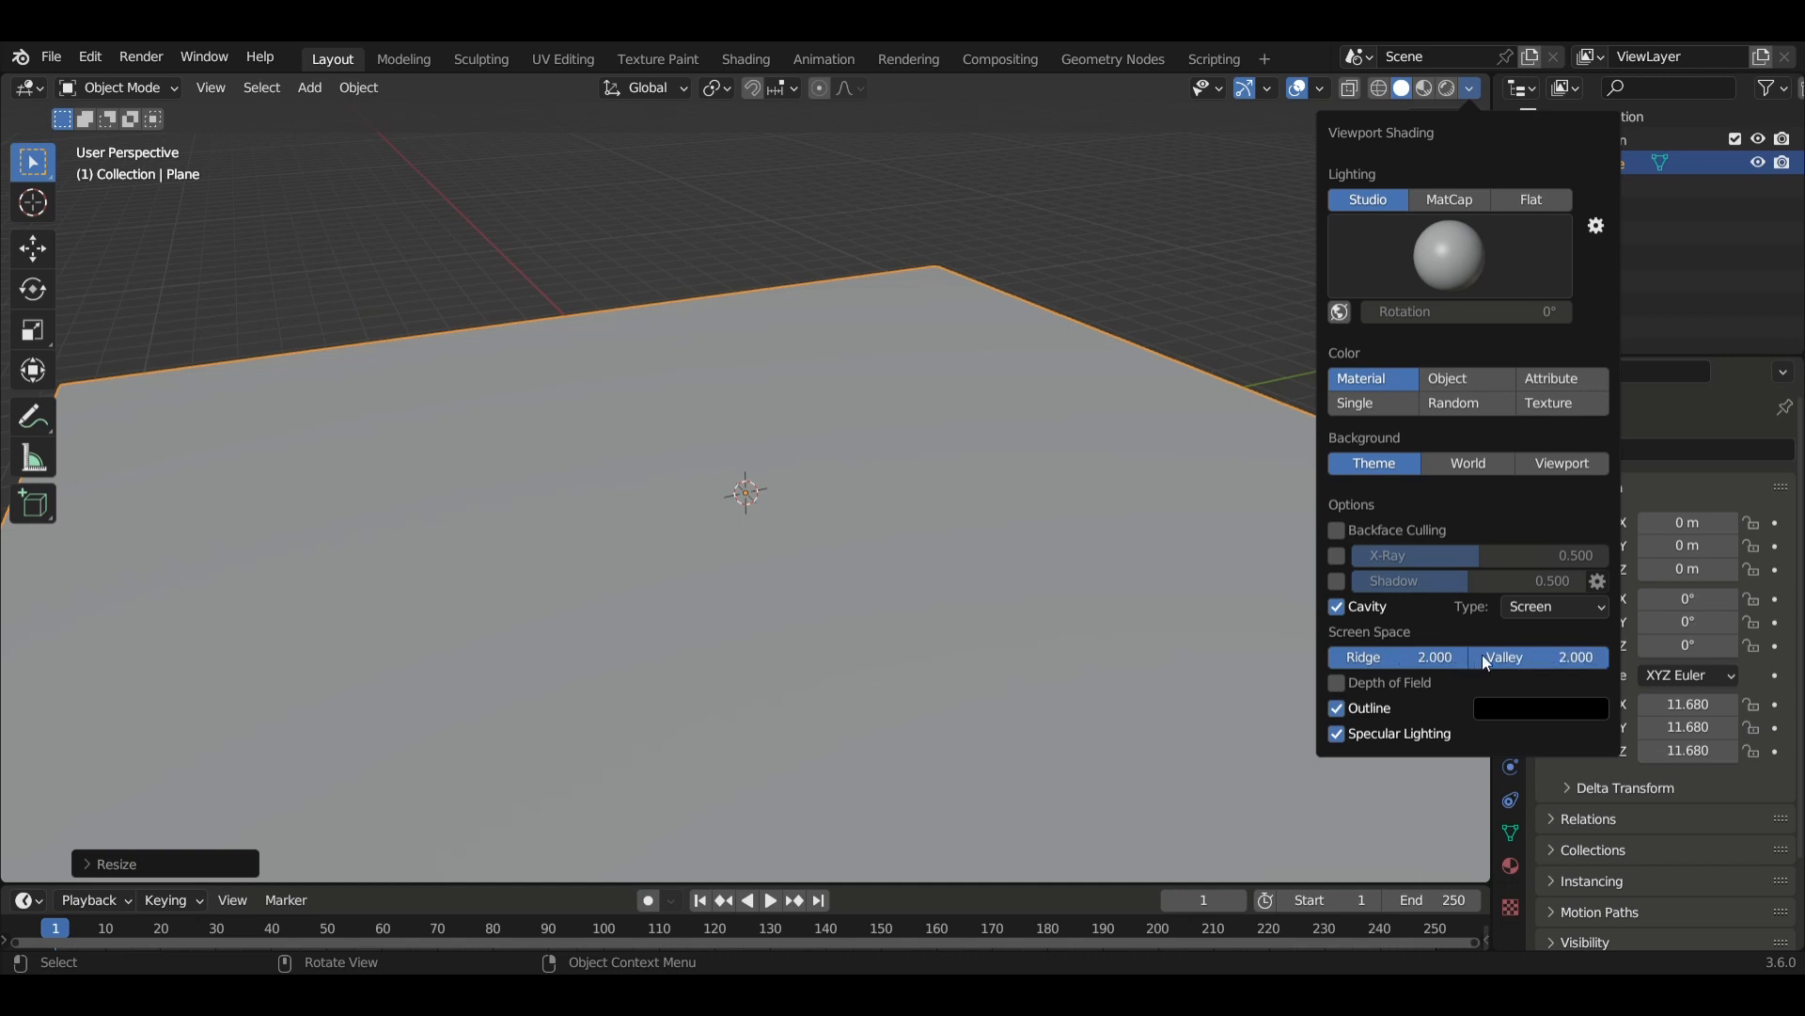
pyautogui.click(1548, 609)
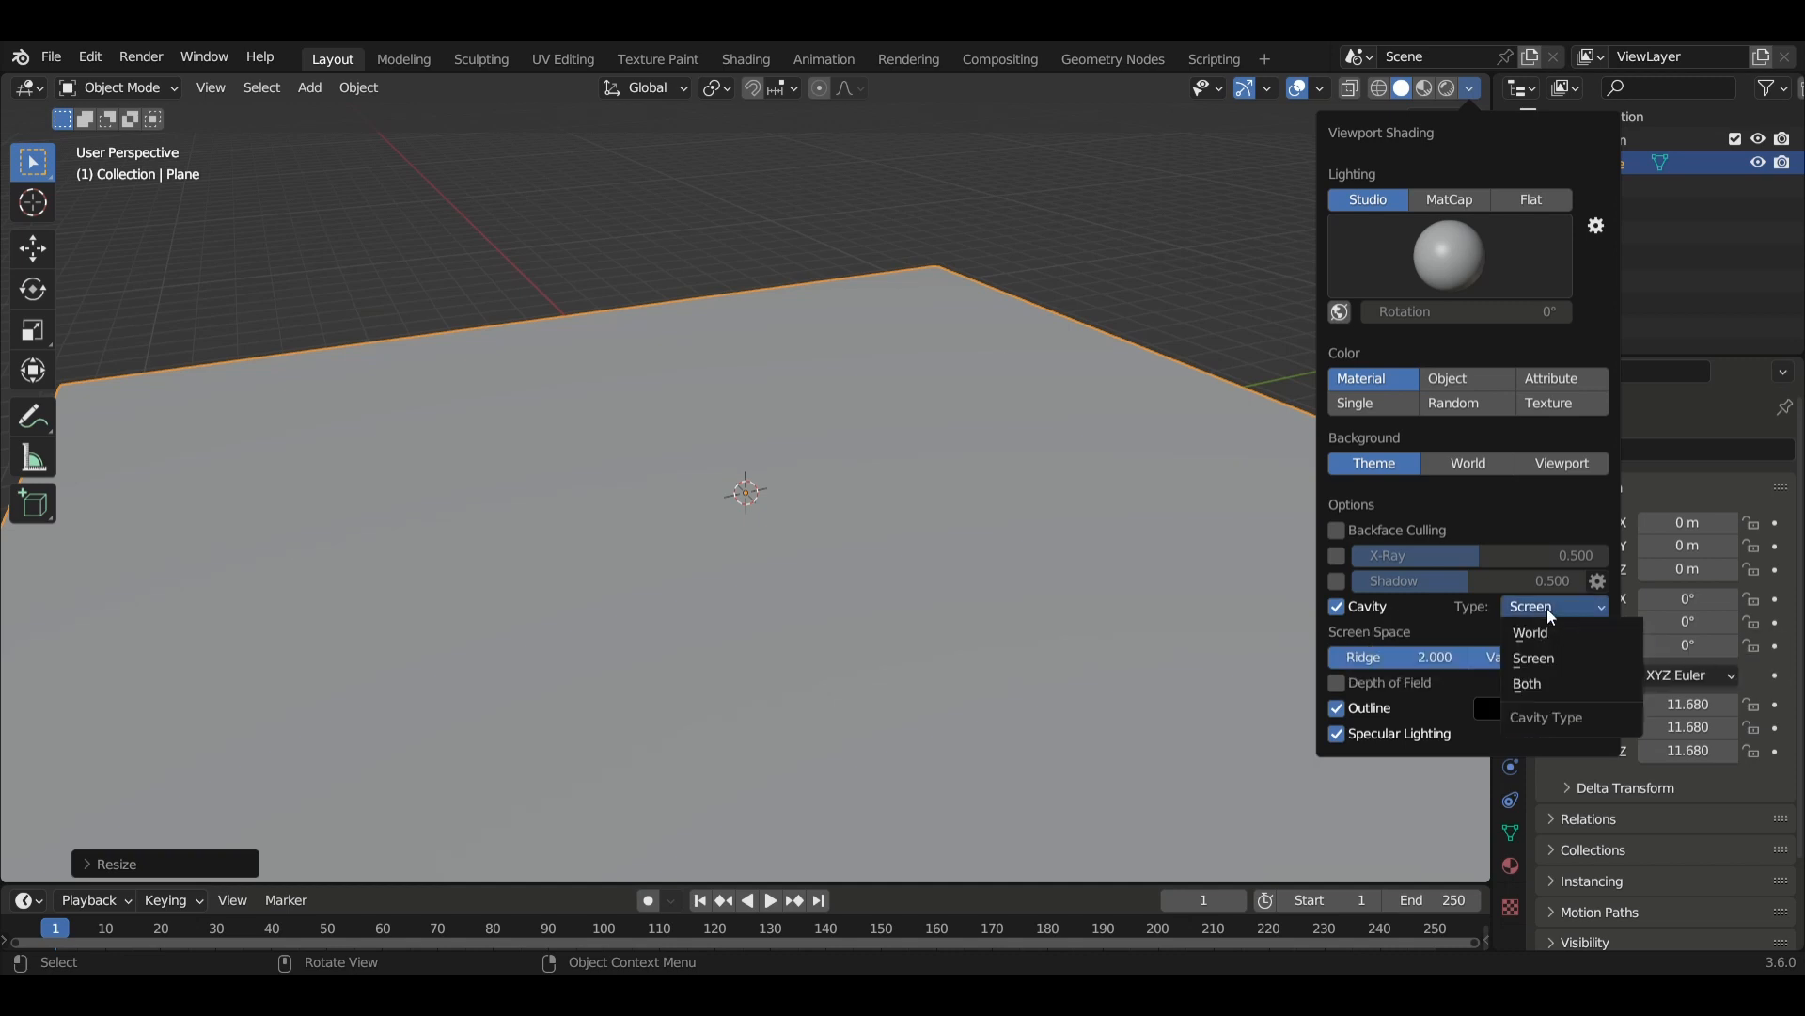
pyautogui.click(1538, 679)
pyautogui.moveTo(1415, 667); pyautogui.dragTo(1465, 665)
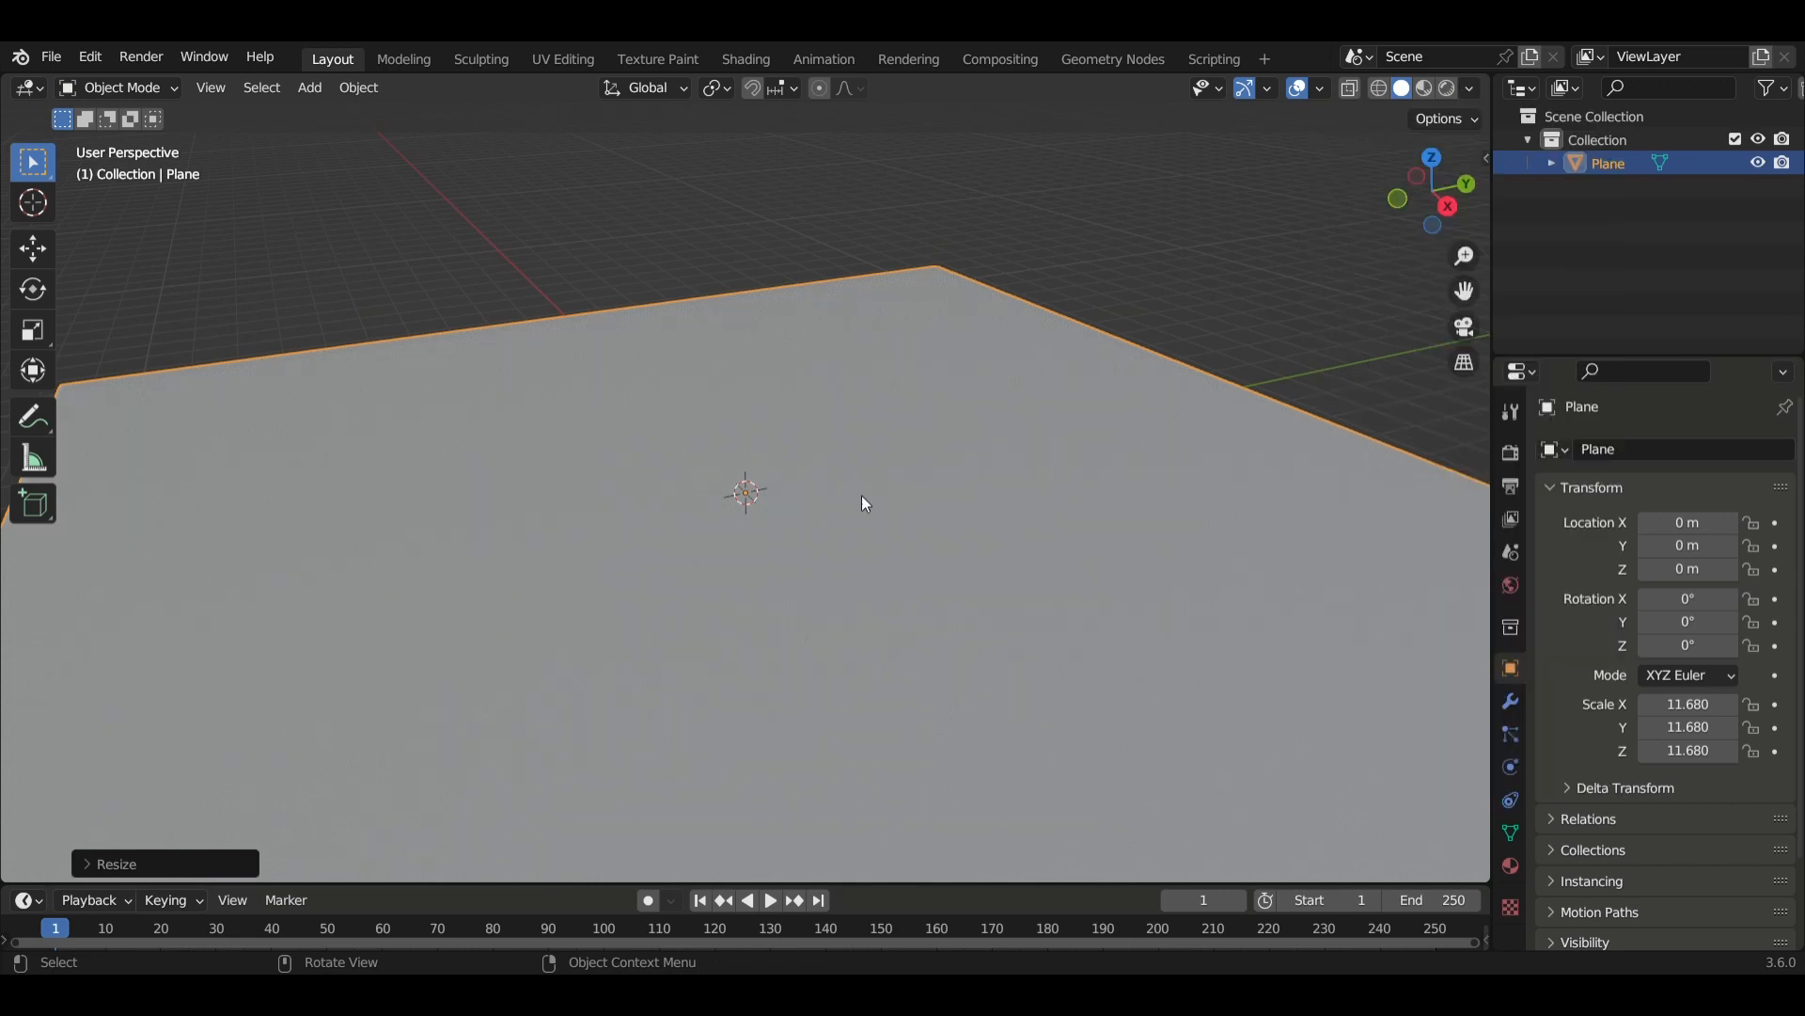
# Activate the 3D Cursor tool and place the cursor at several spots on and beyond the plane.
pyautogui.moveTo(862, 495); pyautogui.dragTo(748, 502, button='middle')
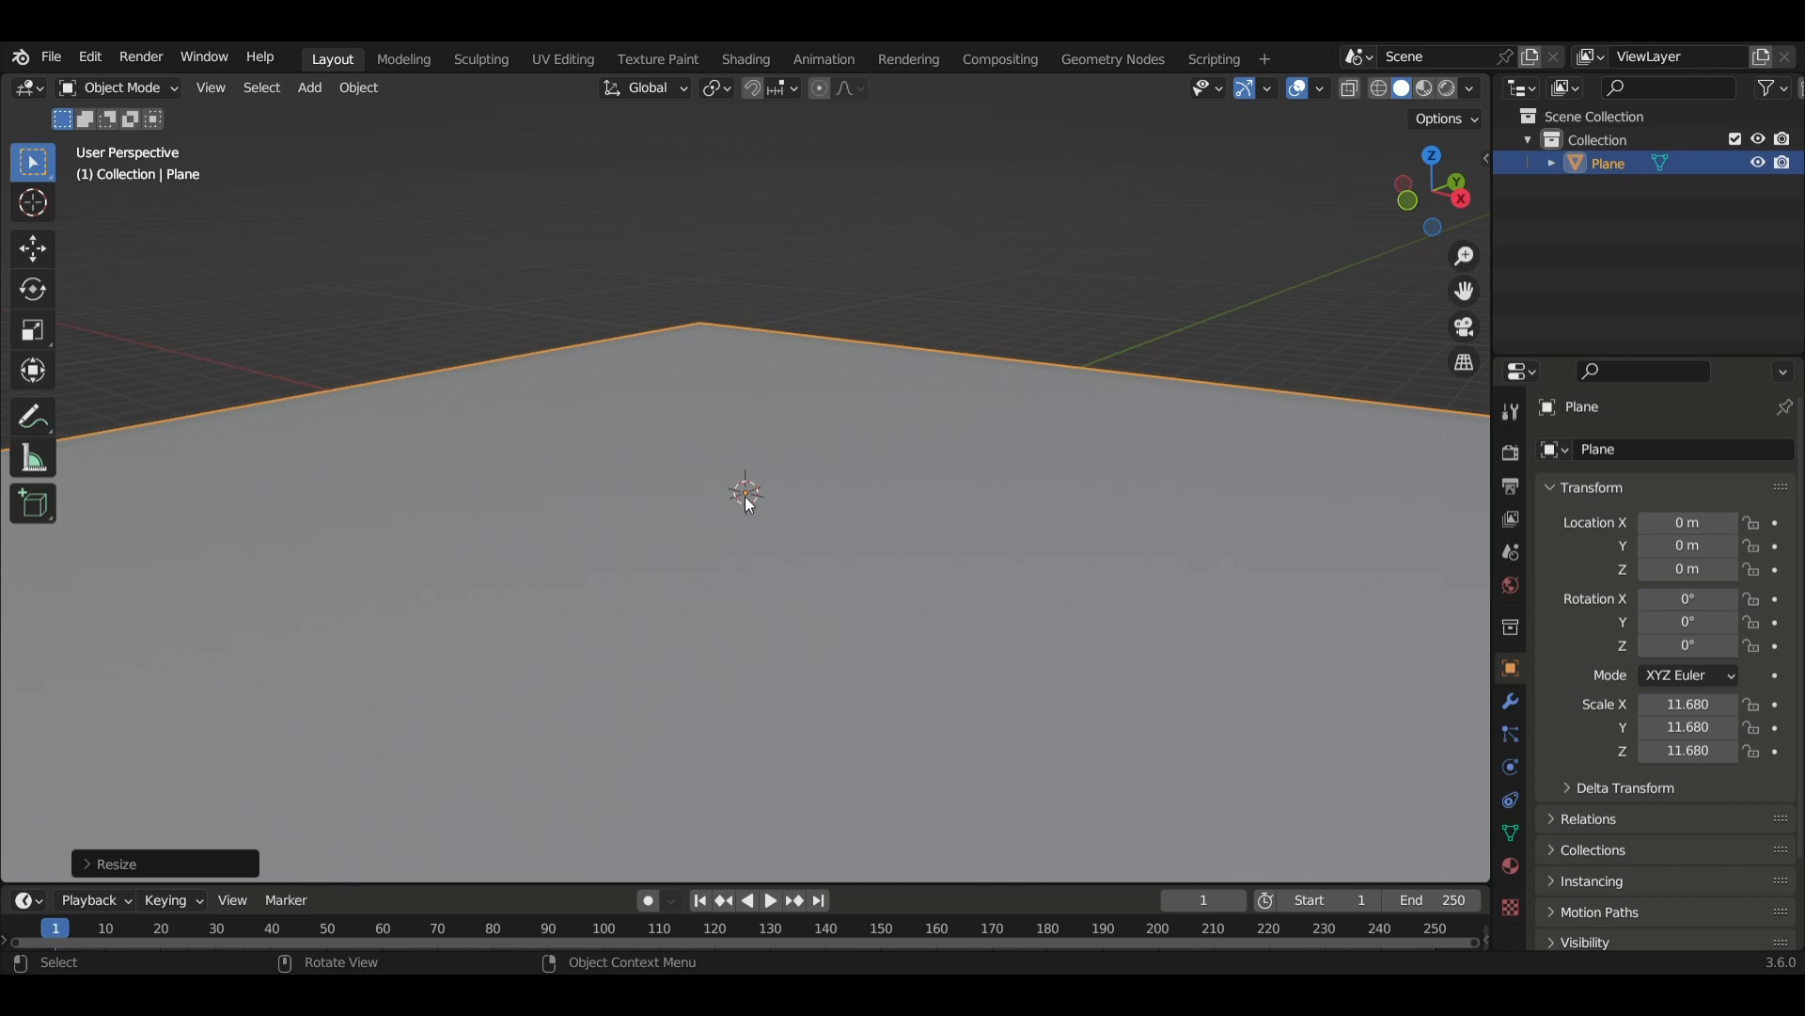
pyautogui.click(37, 213)
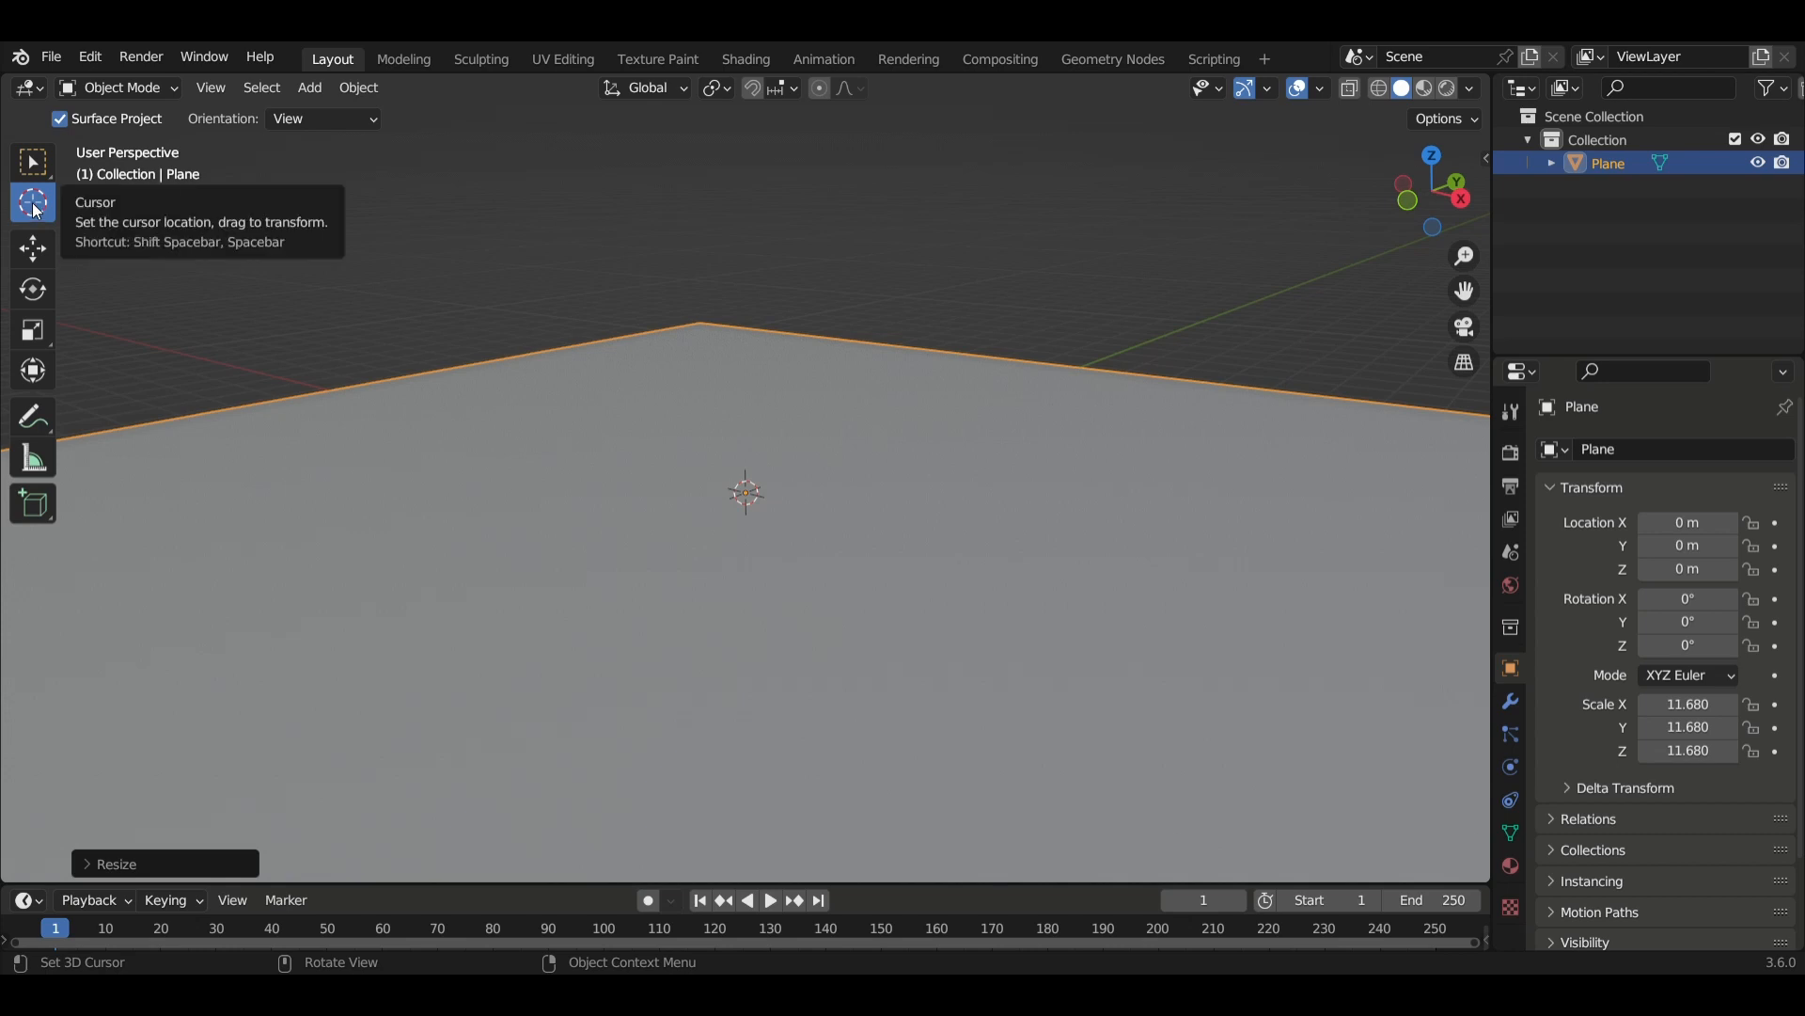
pyautogui.click(1028, 320)
pyautogui.click(1157, 454)
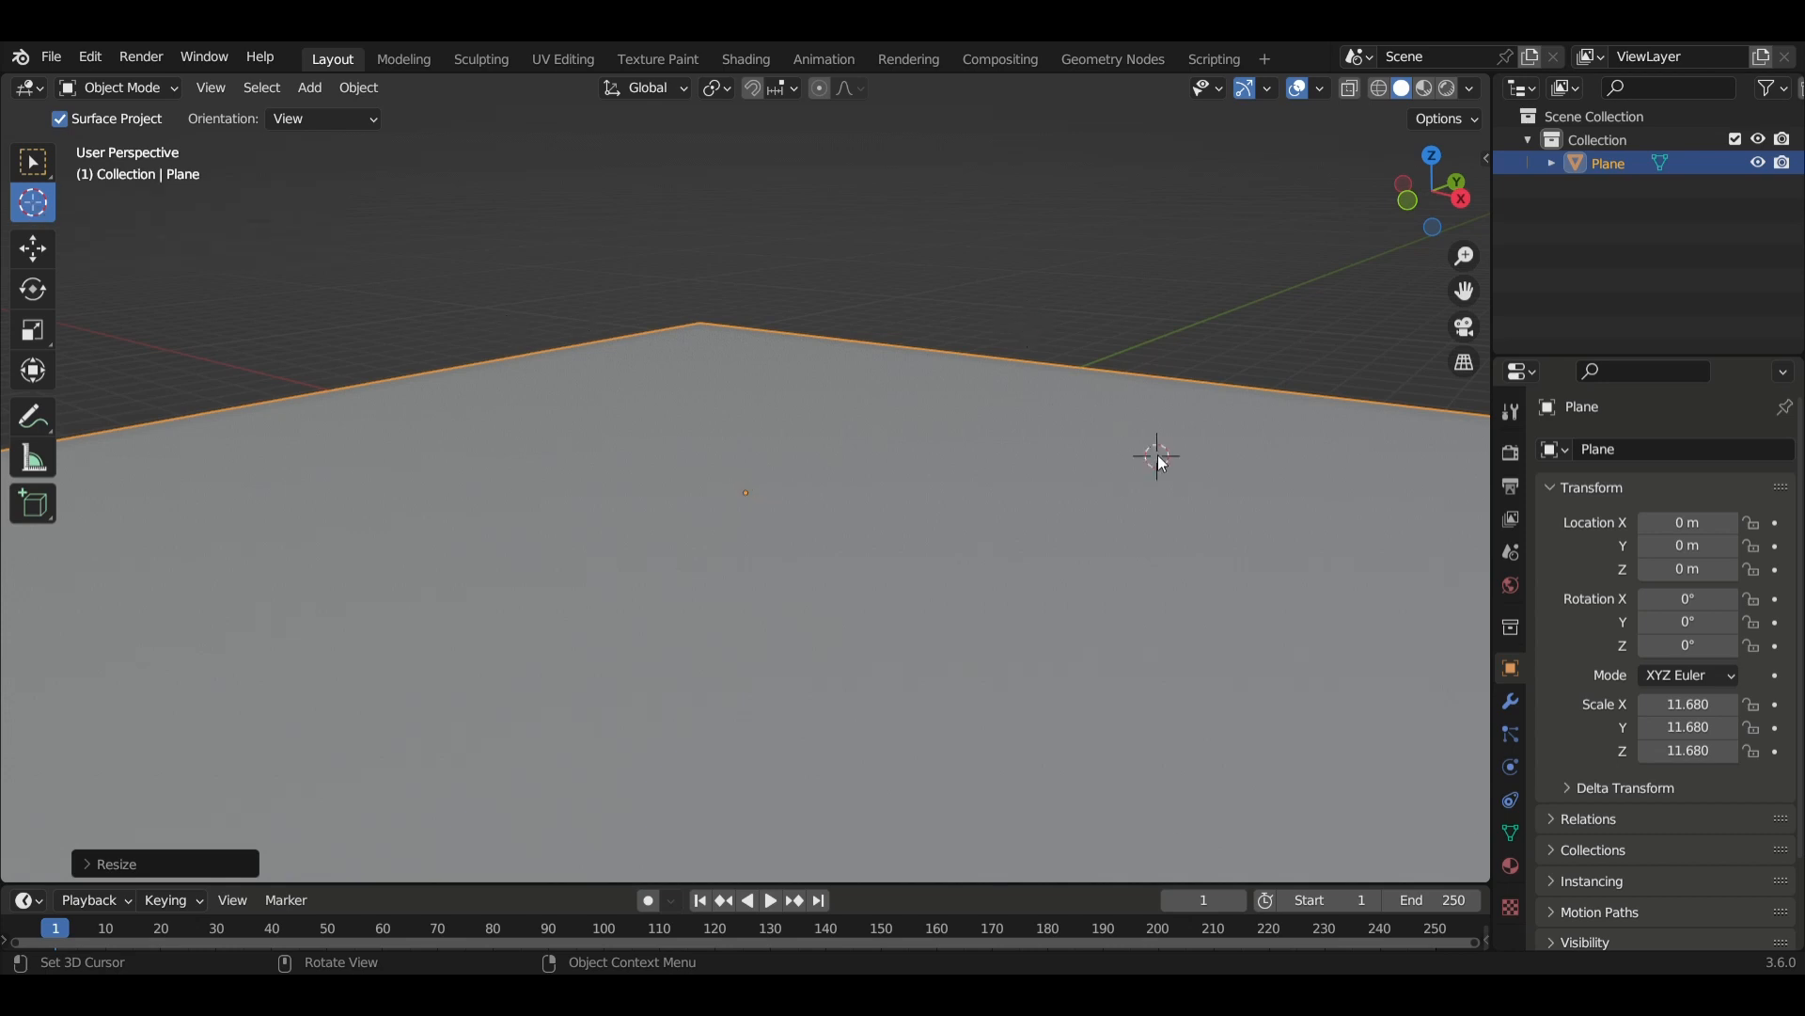
pyautogui.click(1225, 324)
pyautogui.click(660, 288)
pyautogui.click(345, 292)
pyautogui.click(487, 281)
pyautogui.click(897, 272)
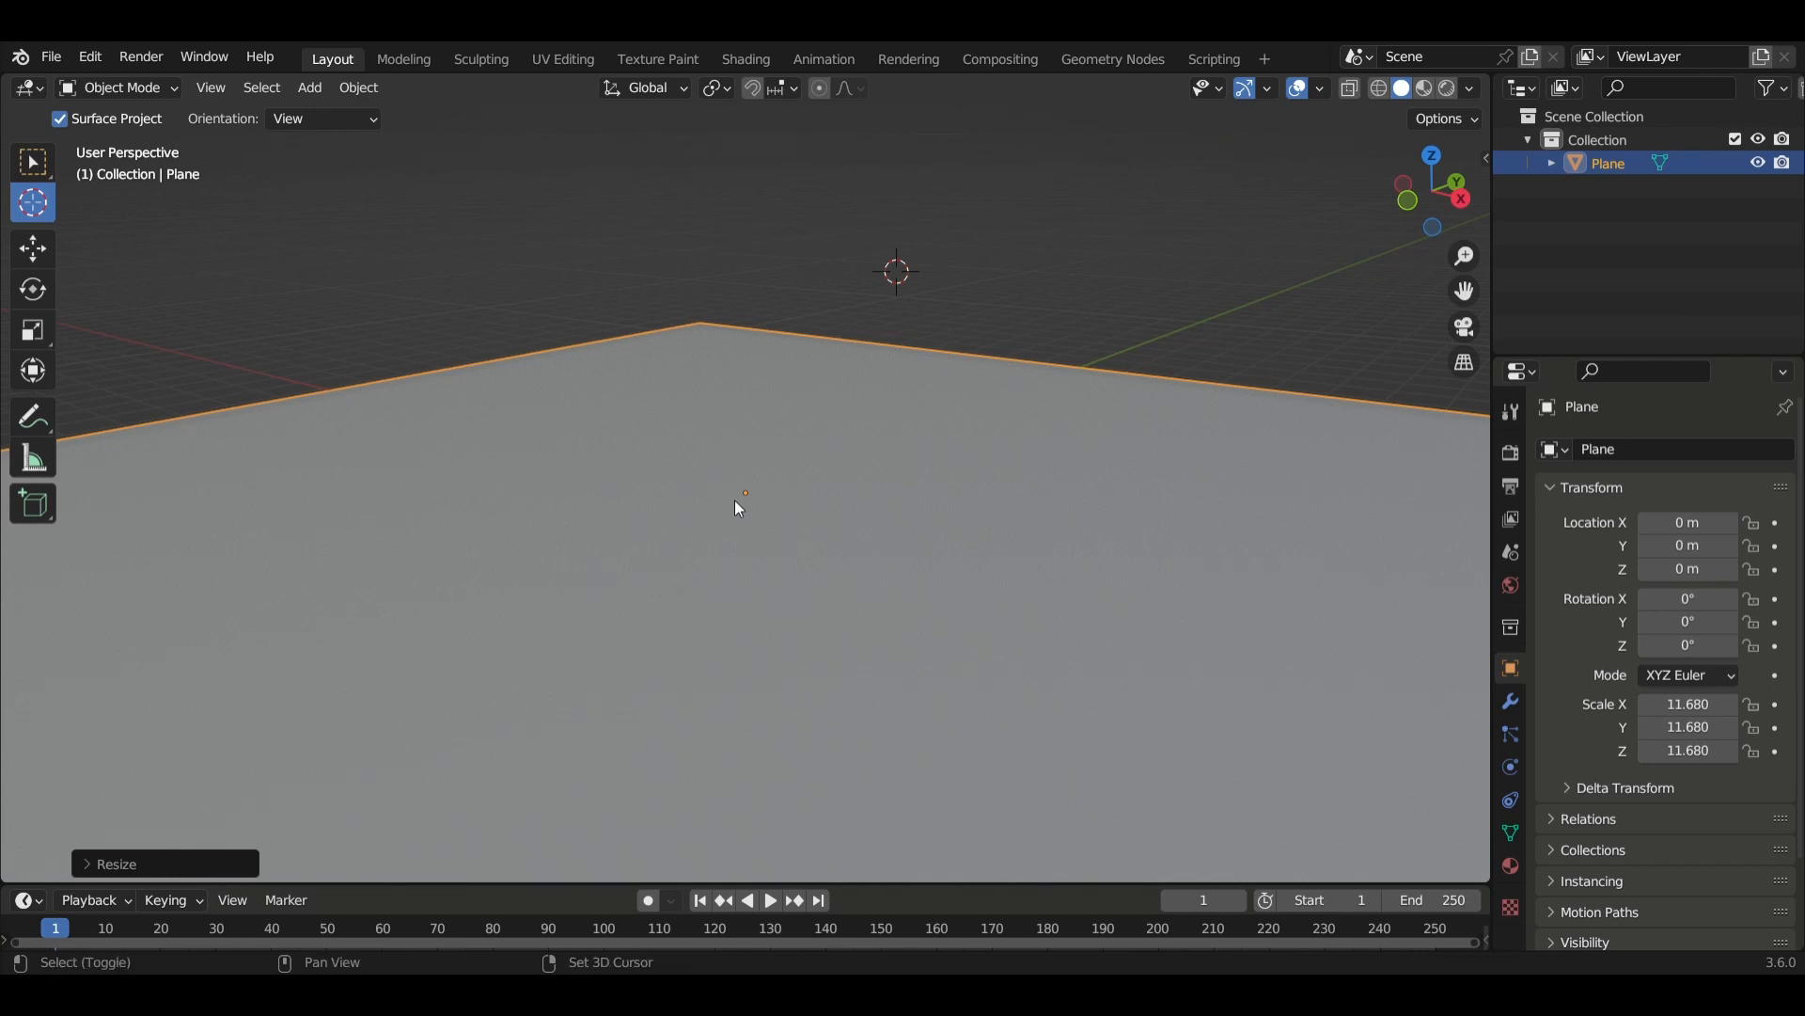
# Reset the 3D cursor to the world origin.
pyautogui.hotkey('shift', 'c')
pyautogui.scroll(7, 737, 501)
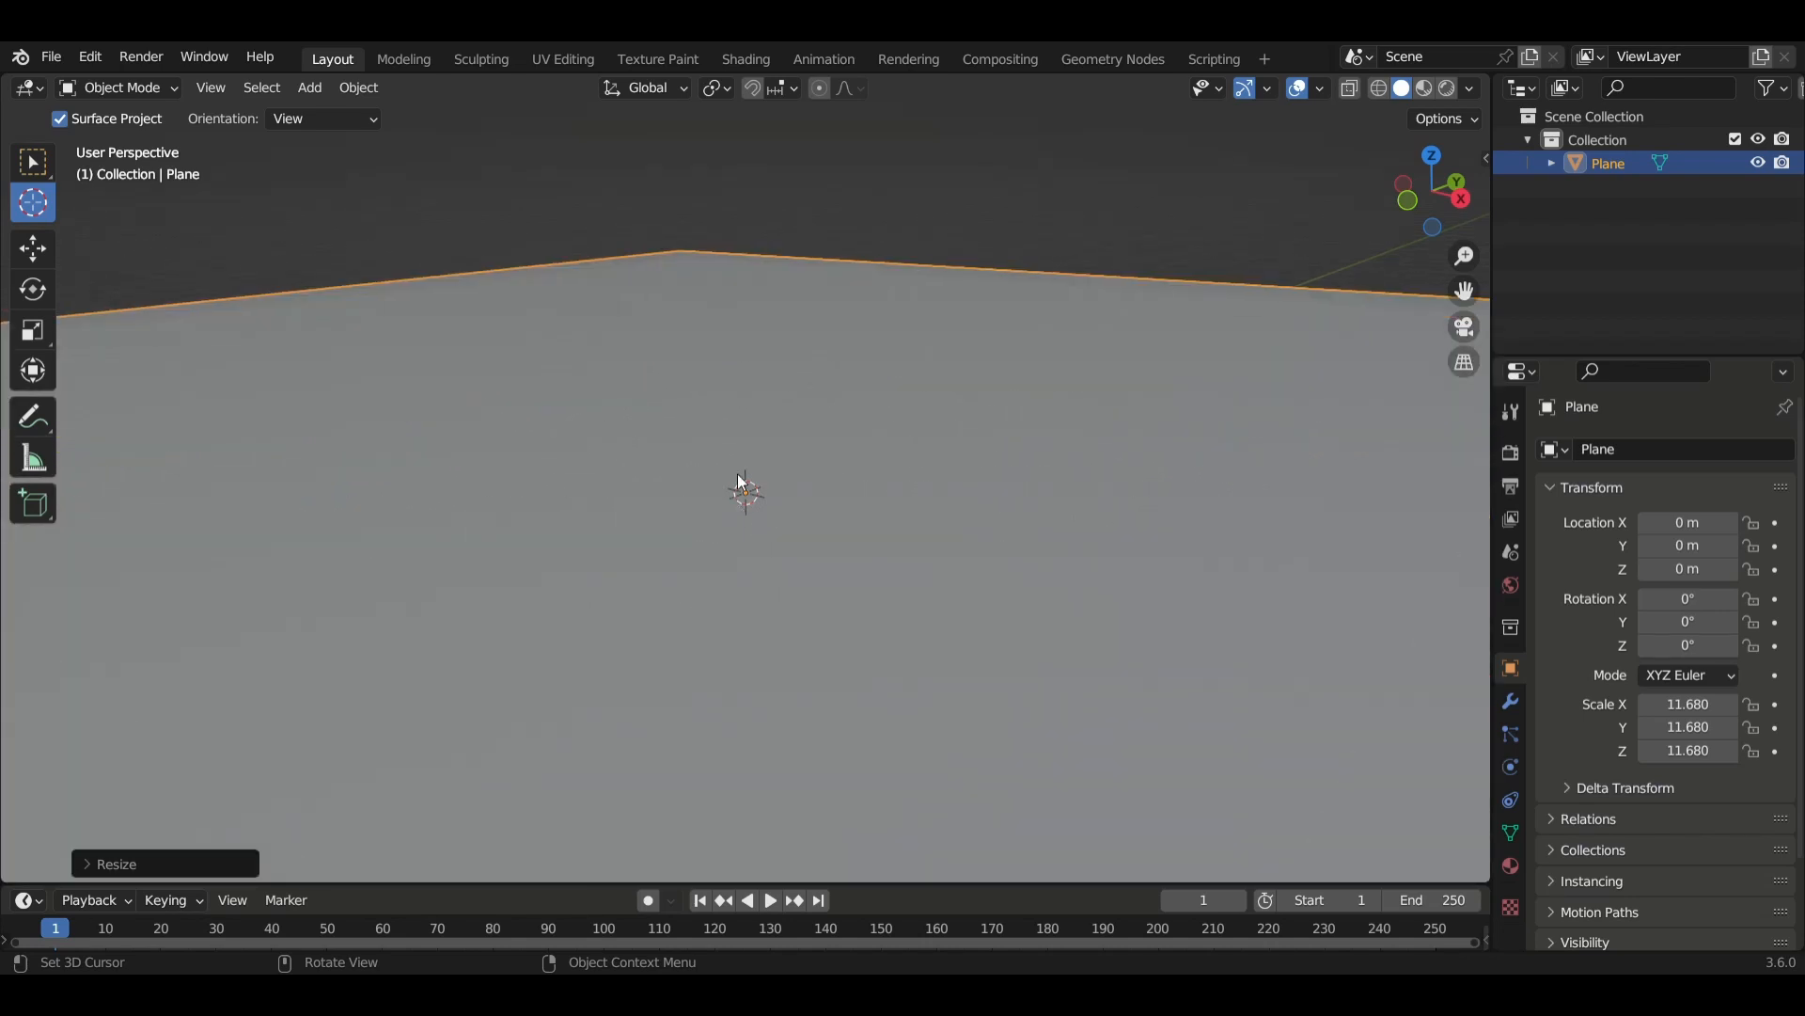
pyautogui.scroll(-5, 744, 491)
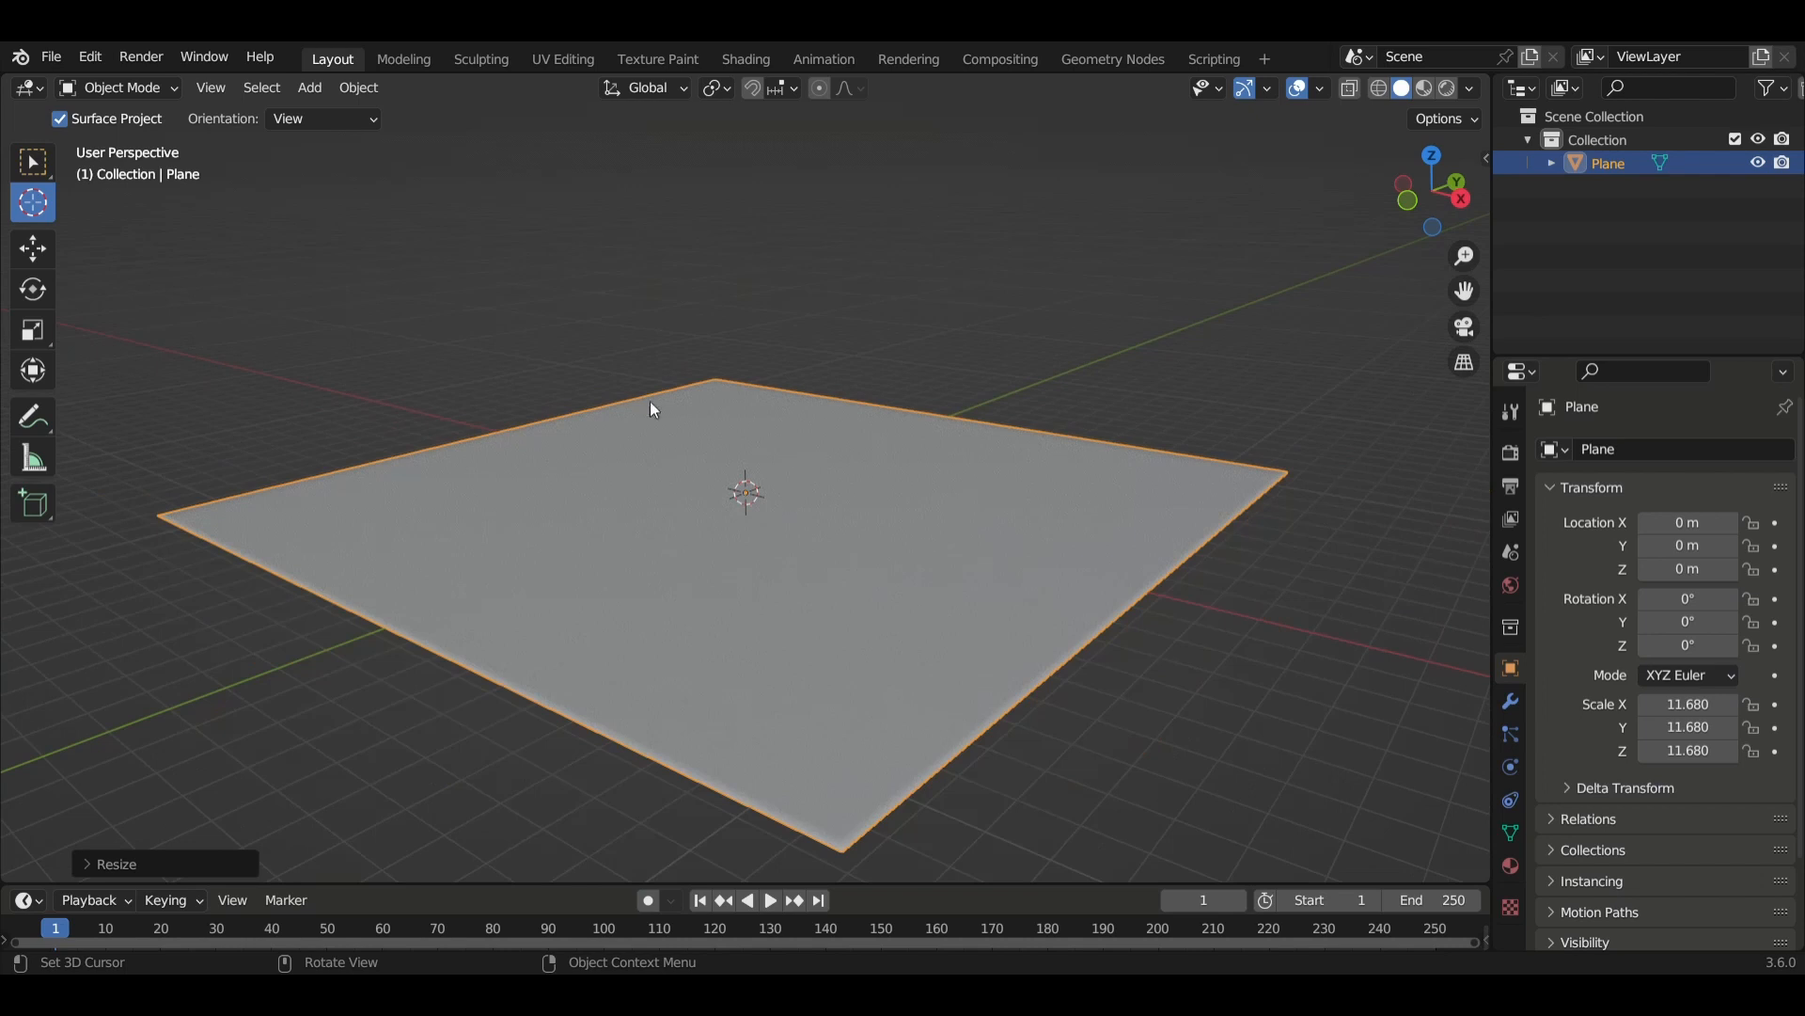
pyautogui.scroll(3, 801, 555)
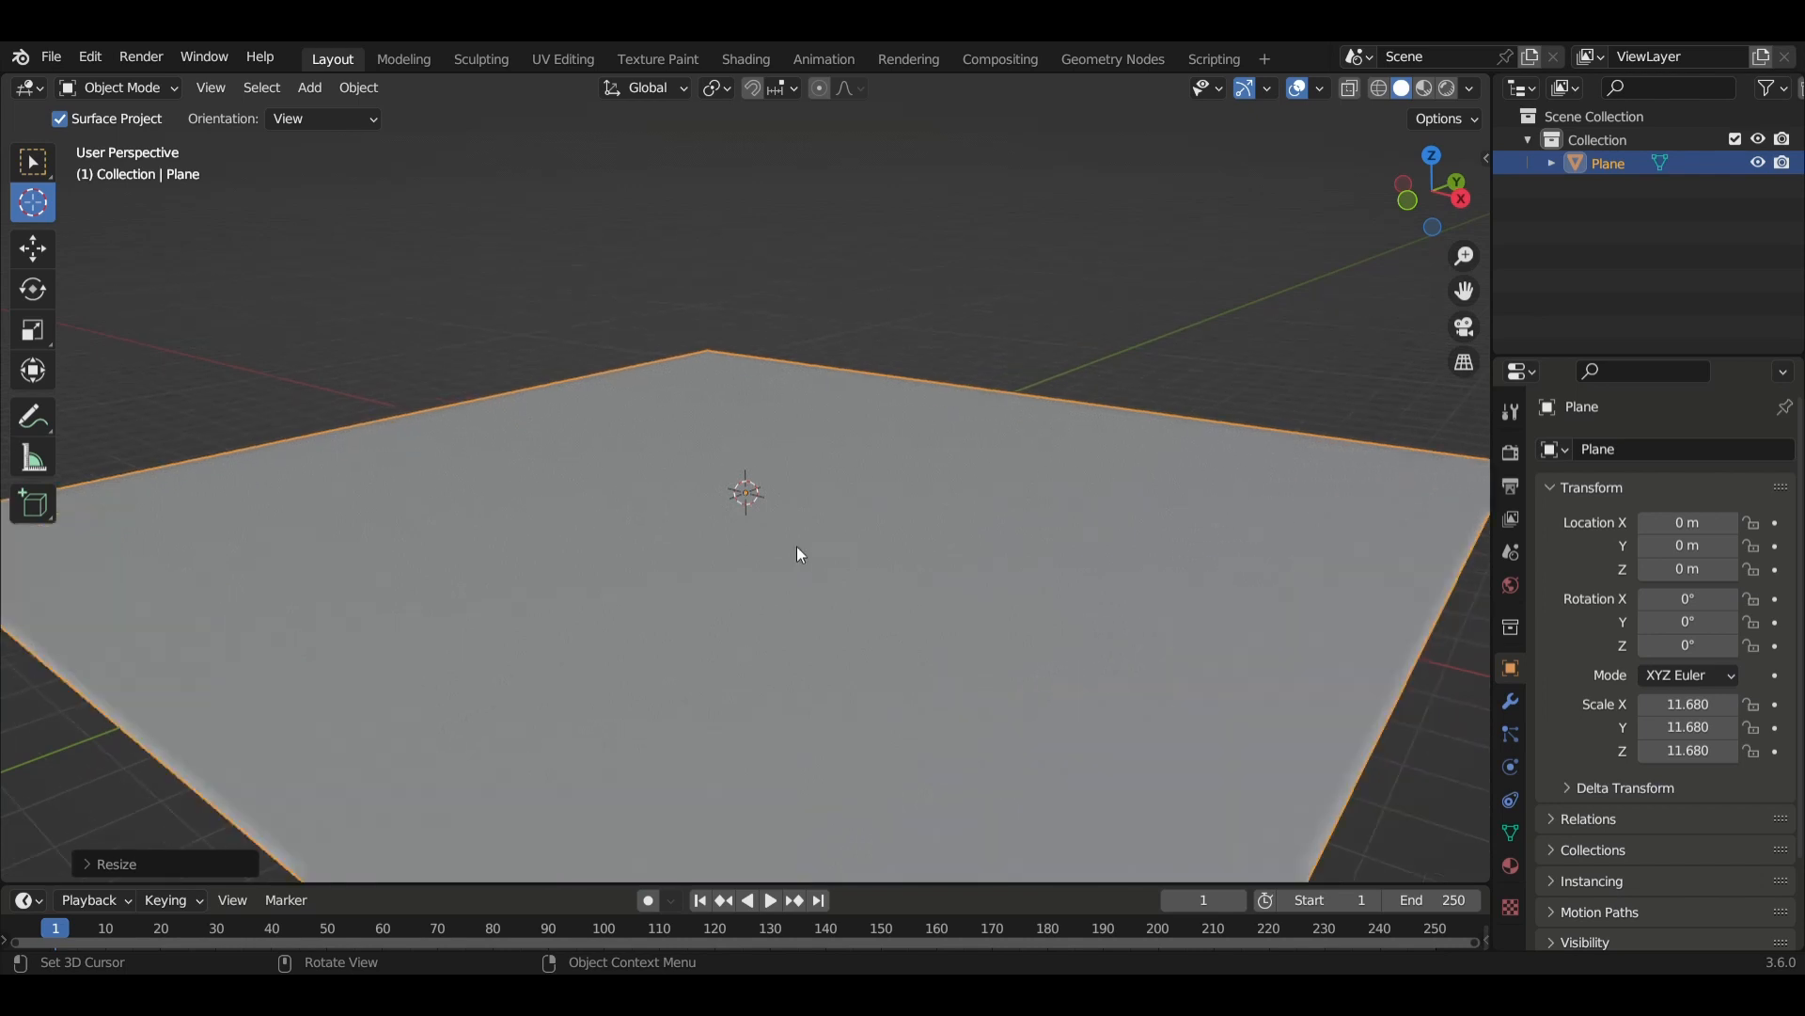
pyautogui.scroll(-2, 791, 545)
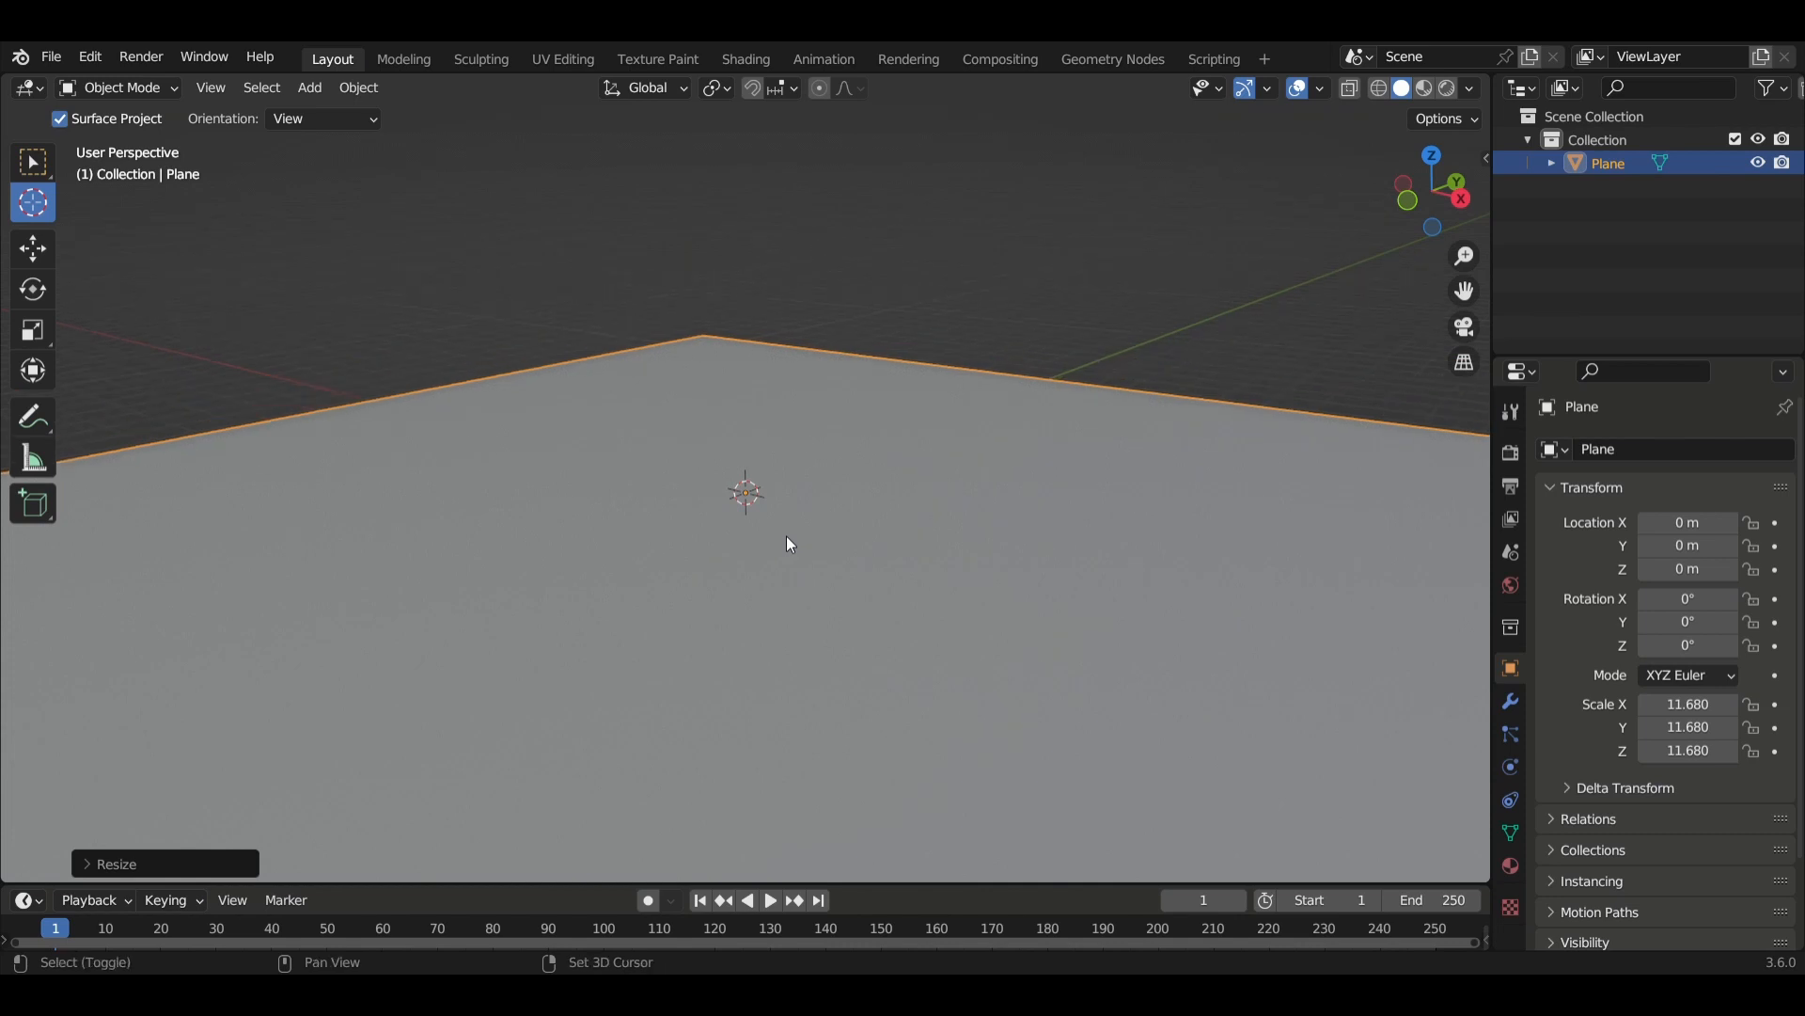
# Add a mesh cube at the 3D cursor in the centre of the plane.
pyautogui.hotkey('shift', 'a')
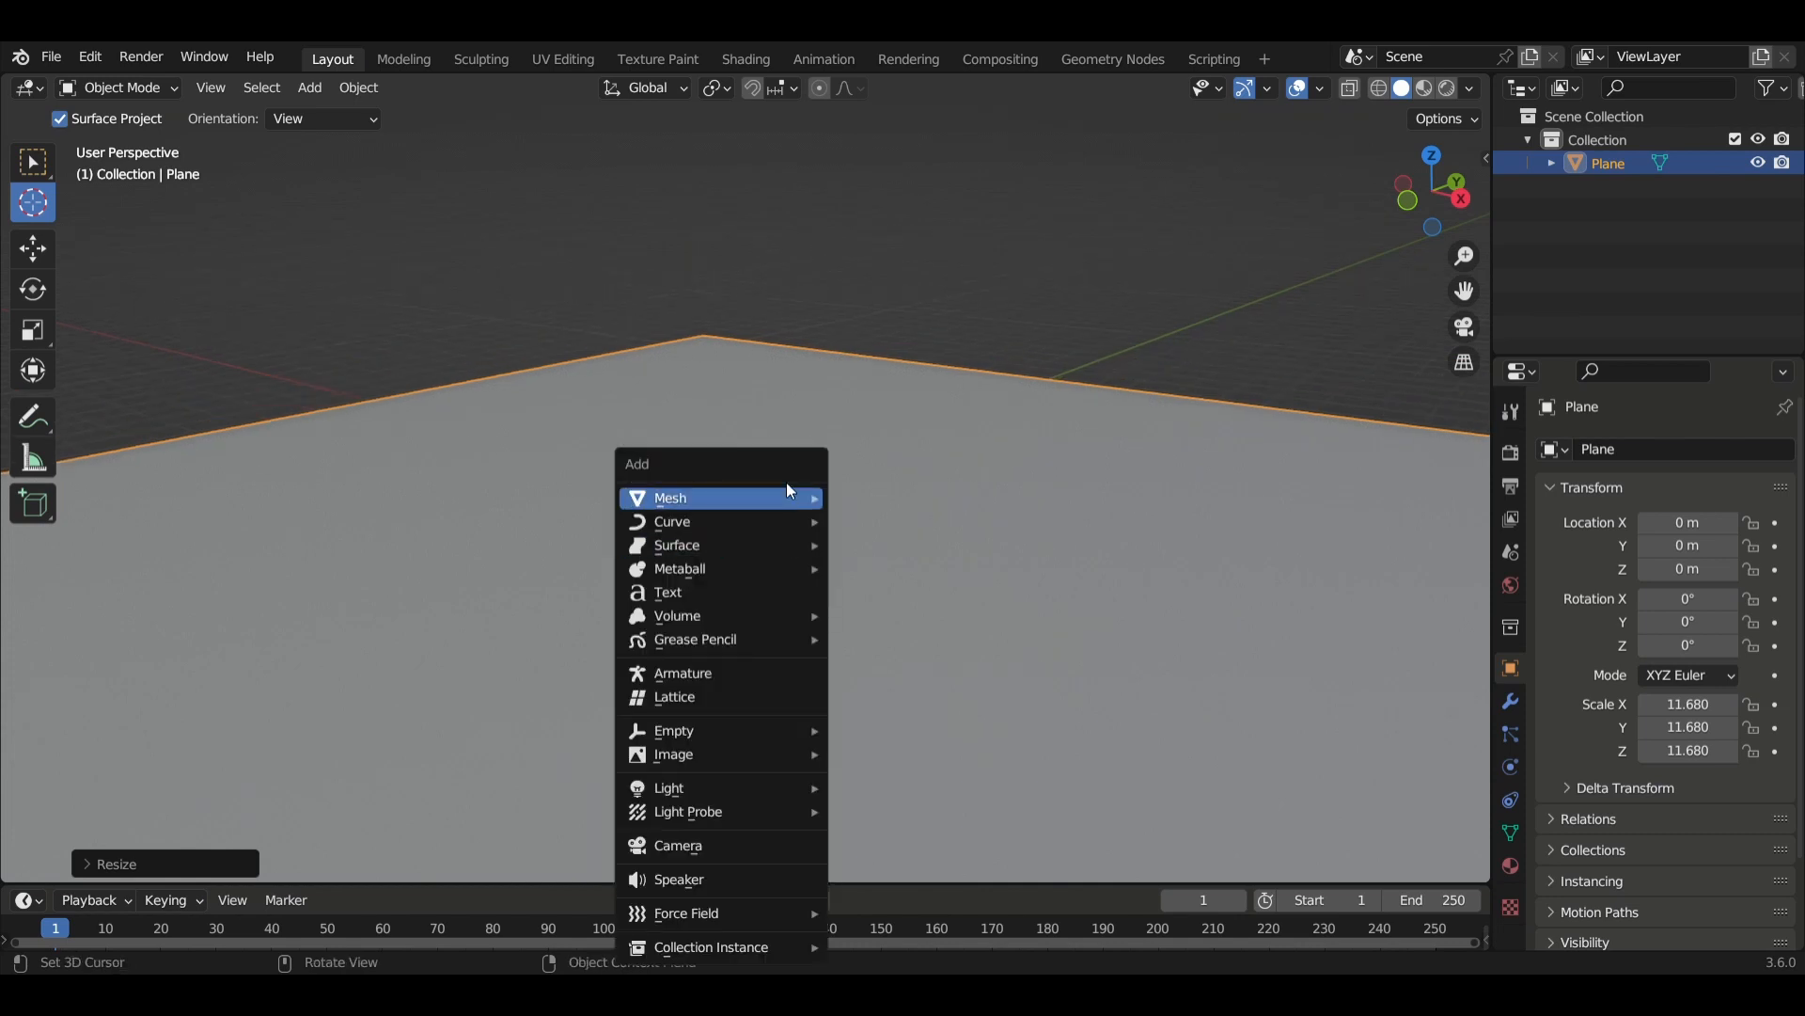
pyautogui.moveTo(780, 493)
pyautogui.click(935, 522)
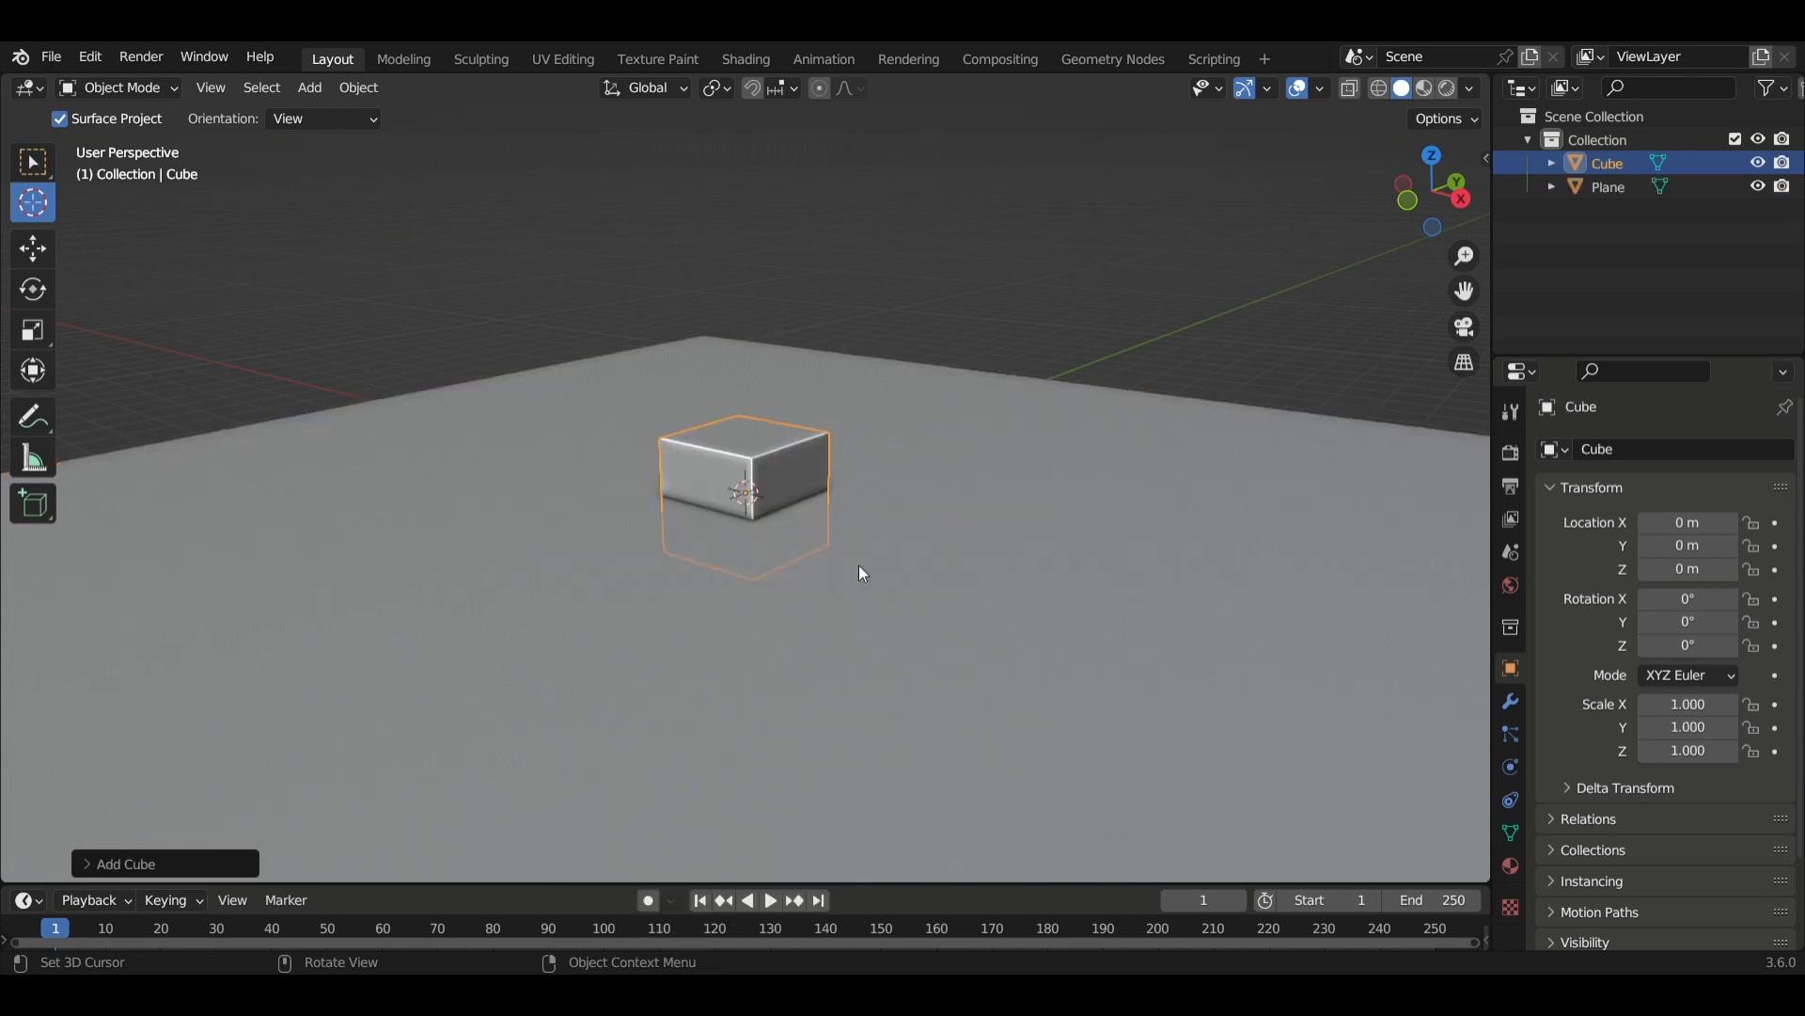
# Recentre the 3D cursor at the world origin and switch back to the Select Box tool.
pyautogui.moveTo(800, 560)
pyautogui.mouseDown(button='middle')
pyautogui.moveTo(645, 535)
pyautogui.moveTo(783, 538)
pyautogui.mouseUp(button='middle')
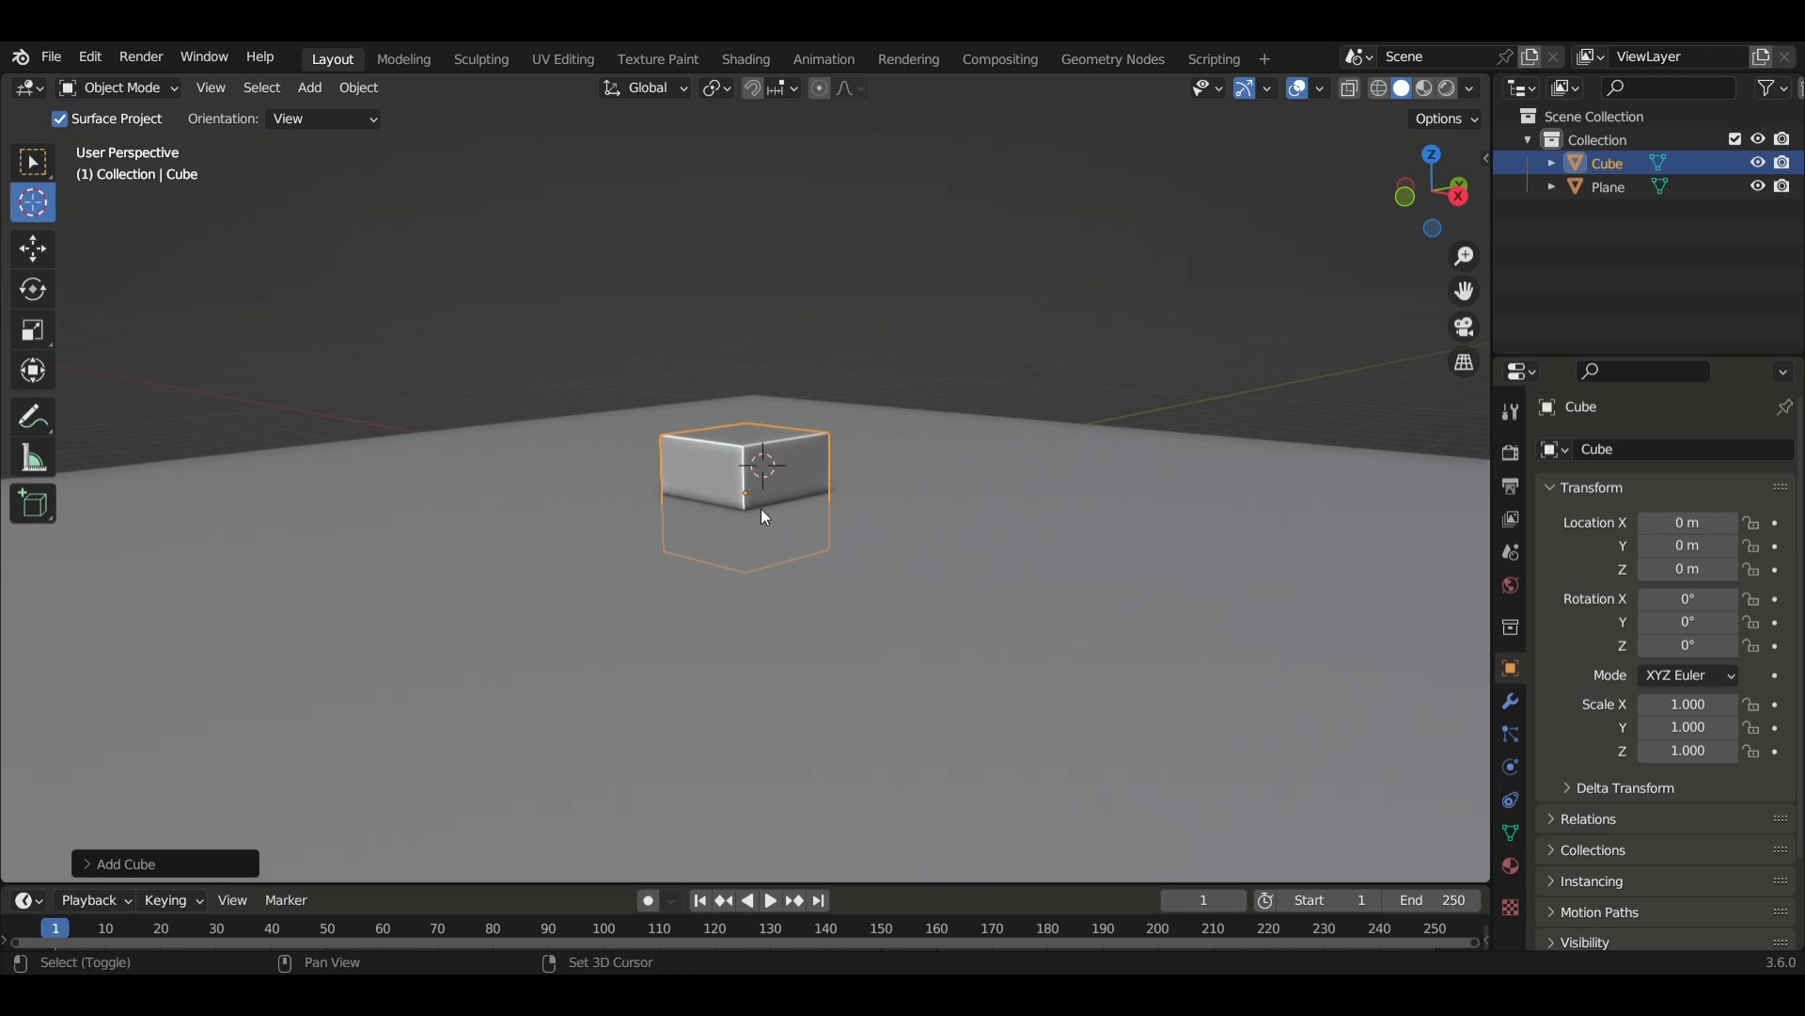
pyautogui.hotkey('shift', 'c')
pyautogui.scroll(6, 751, 508)
pyautogui.scroll(3, 753, 515)
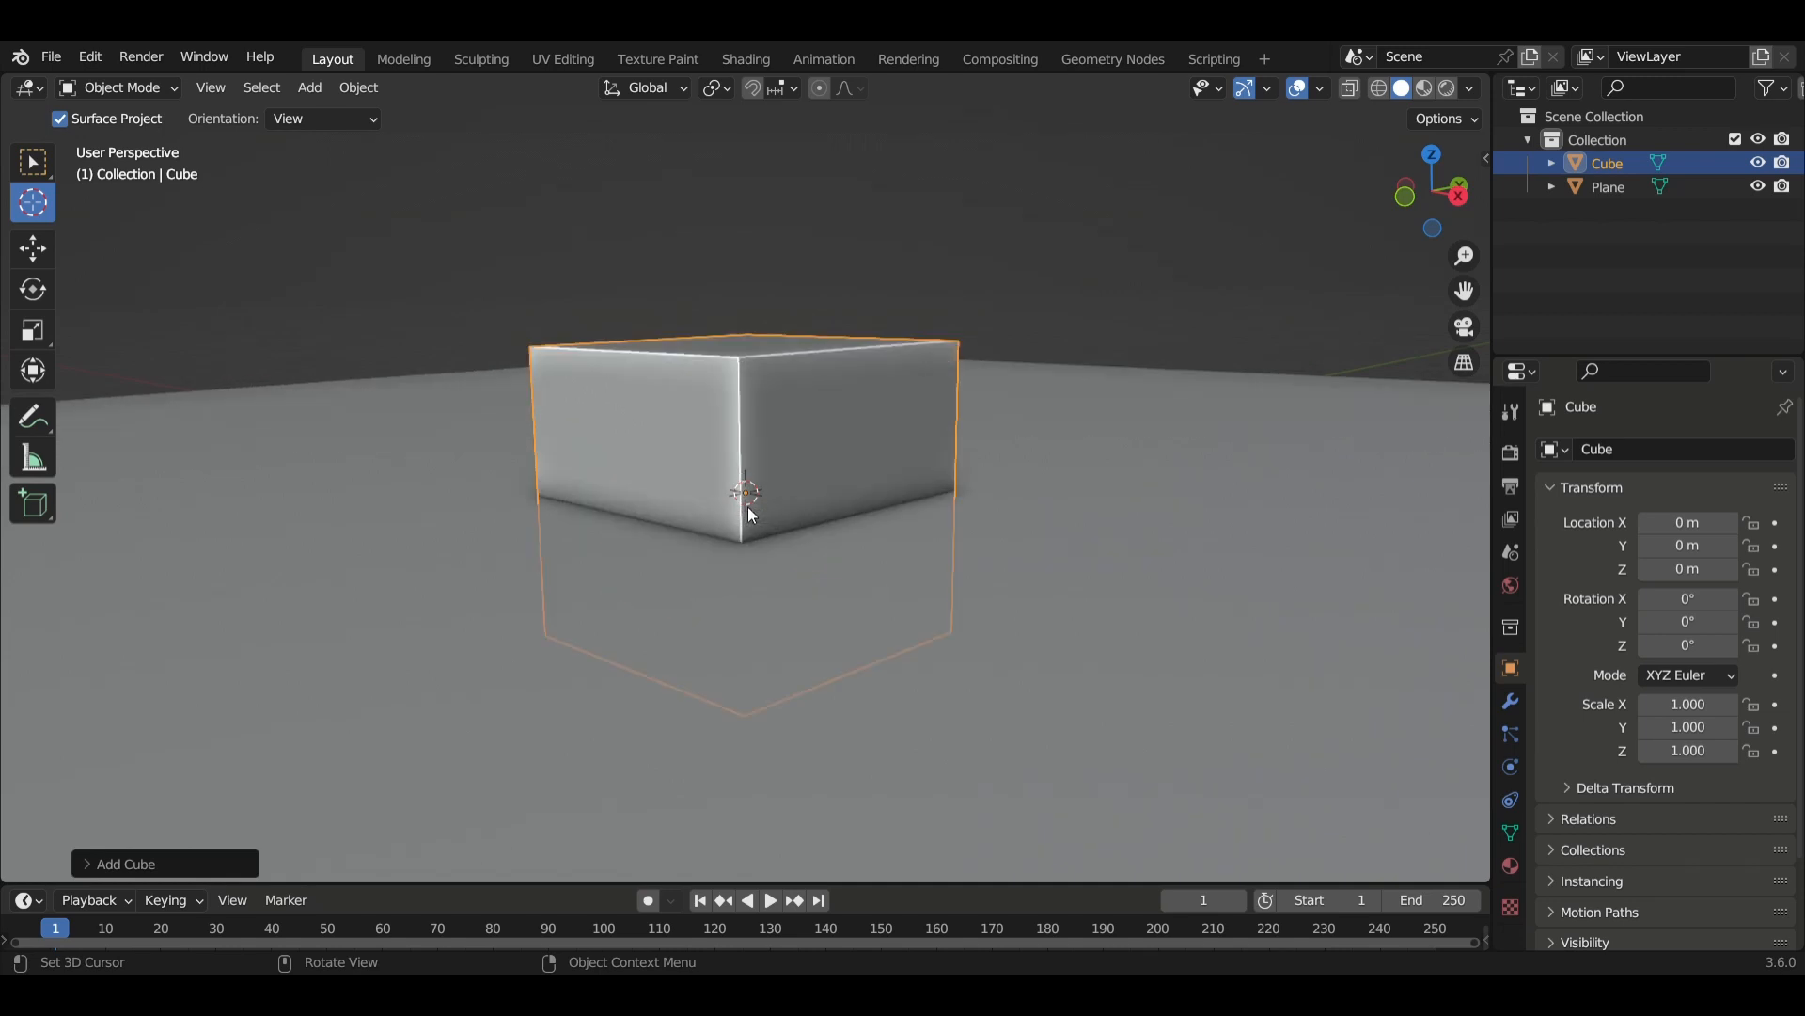
pyautogui.click(34, 163)
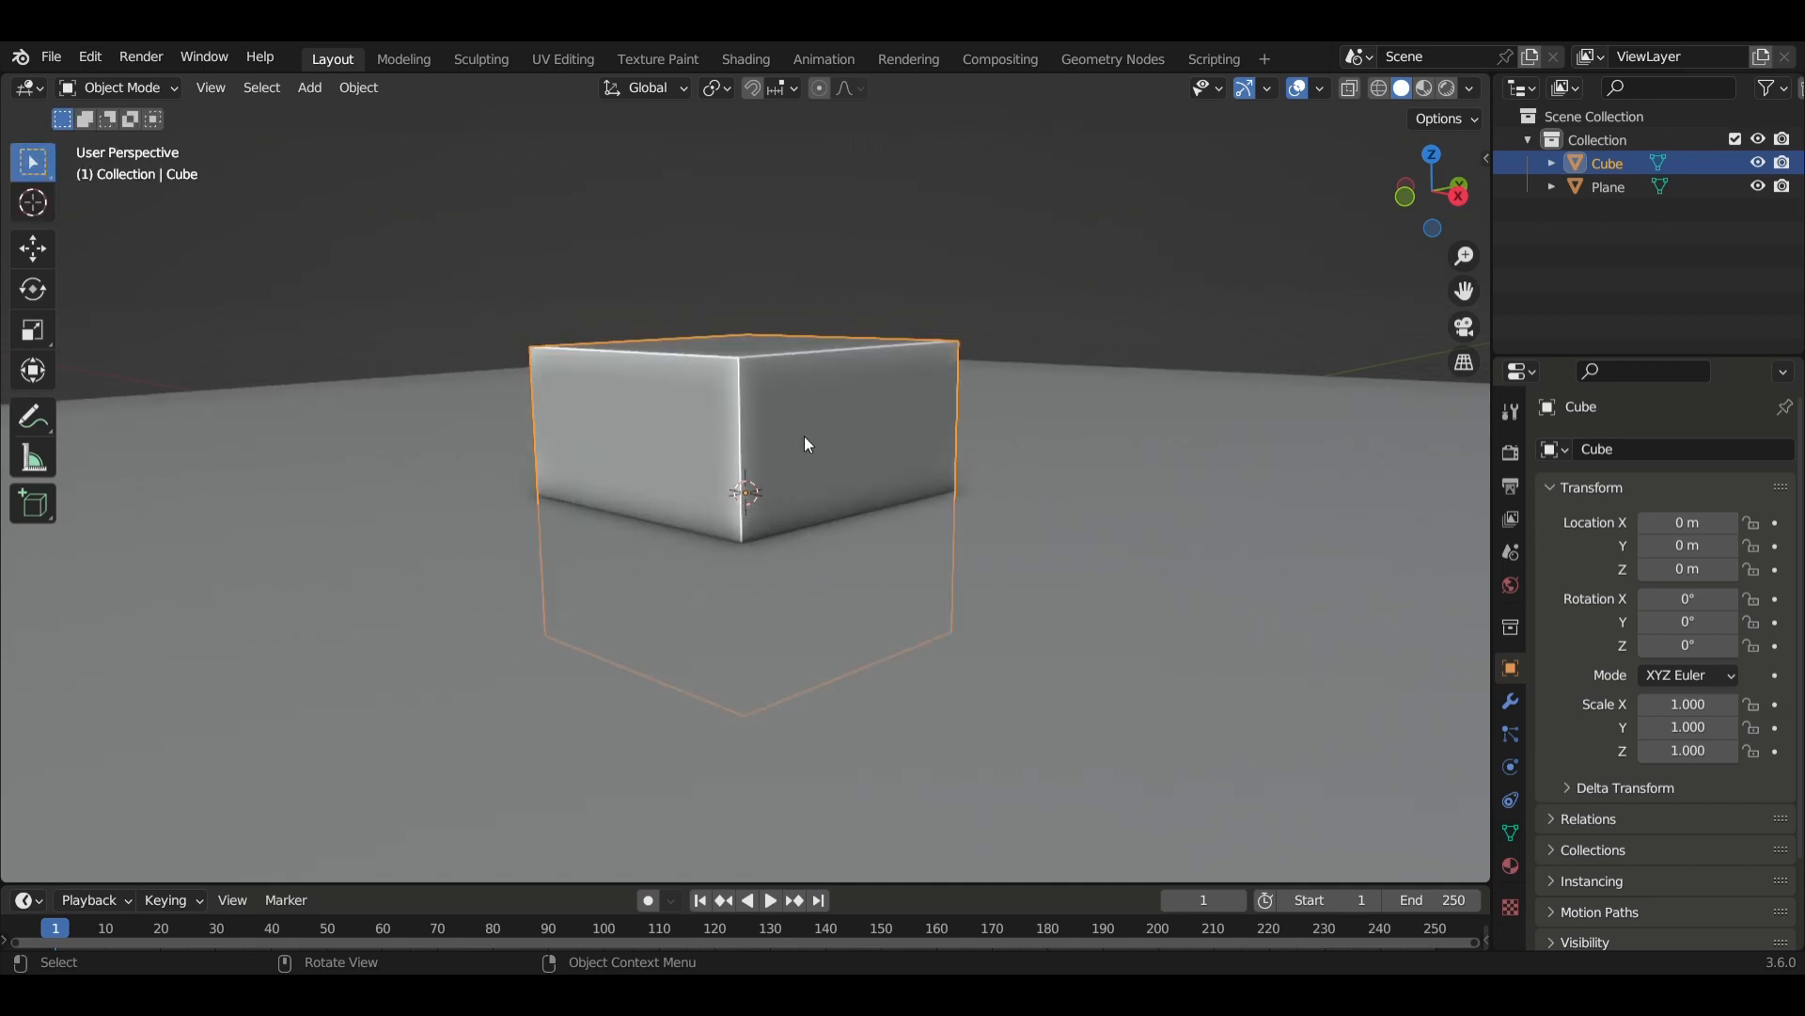
# Move the cube up 1 m along the Z axis so it sits on the plane.
pyautogui.press('g')
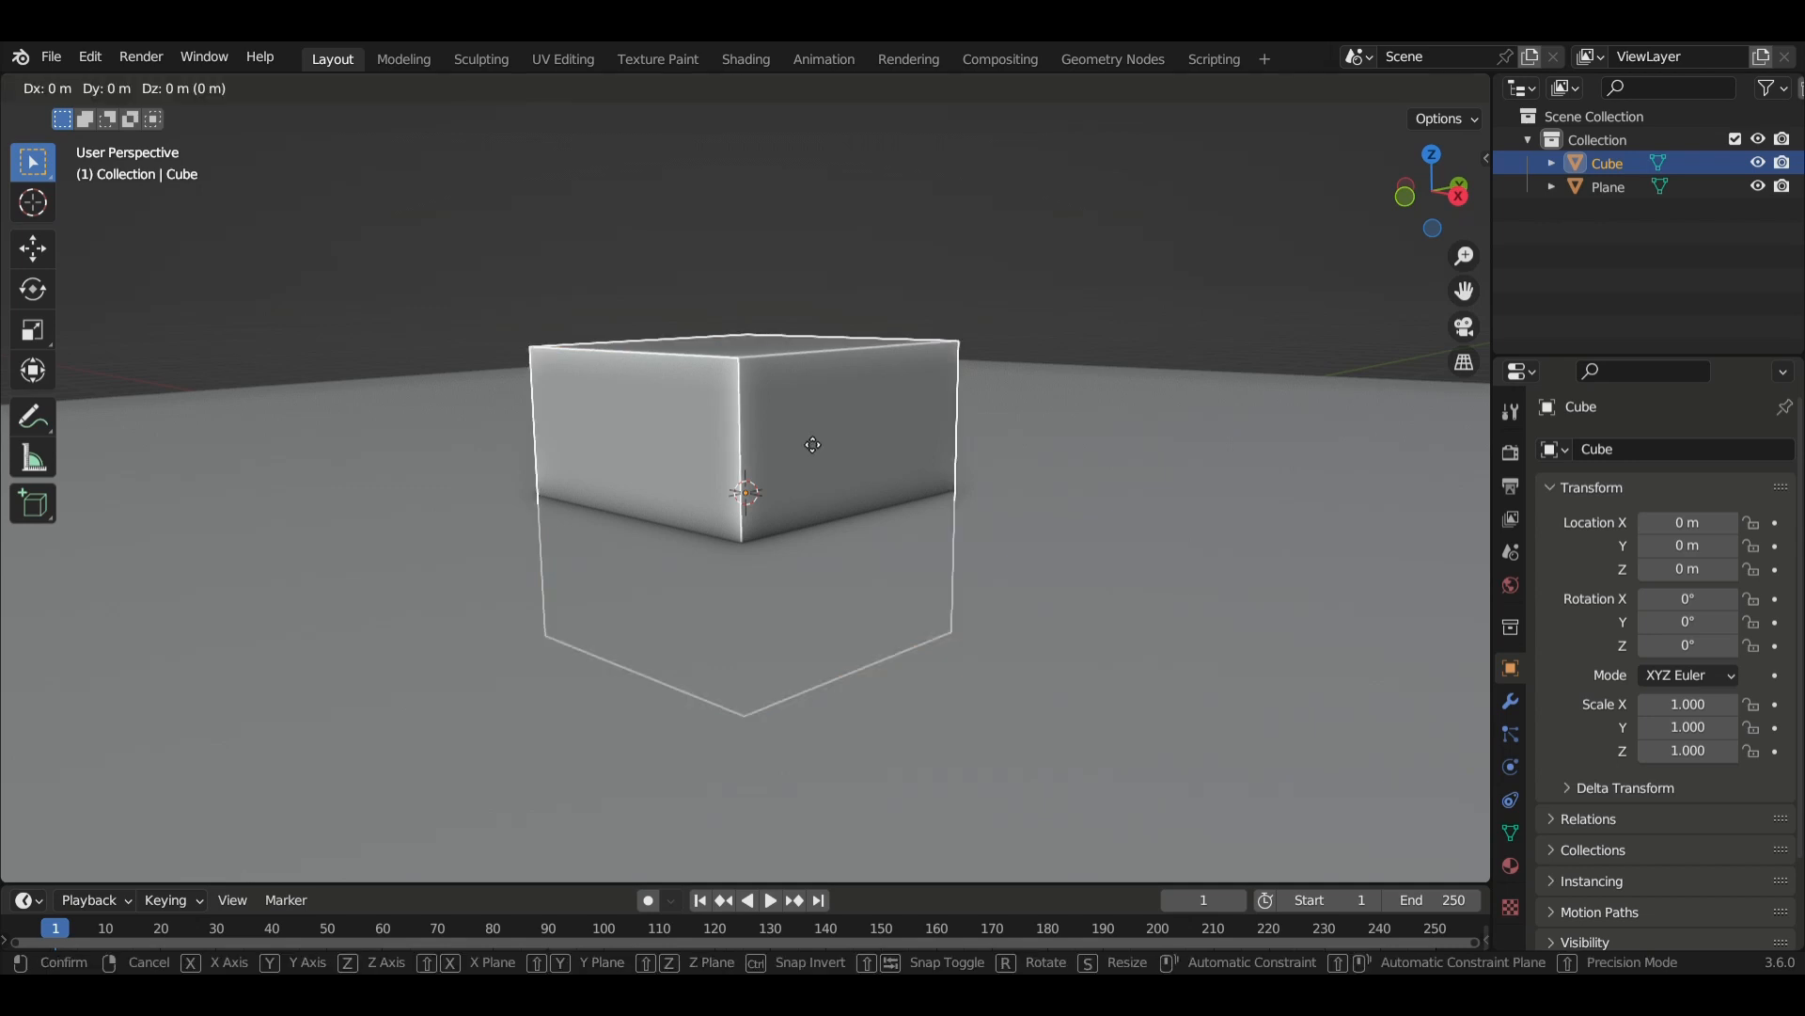
pyautogui.press('z')
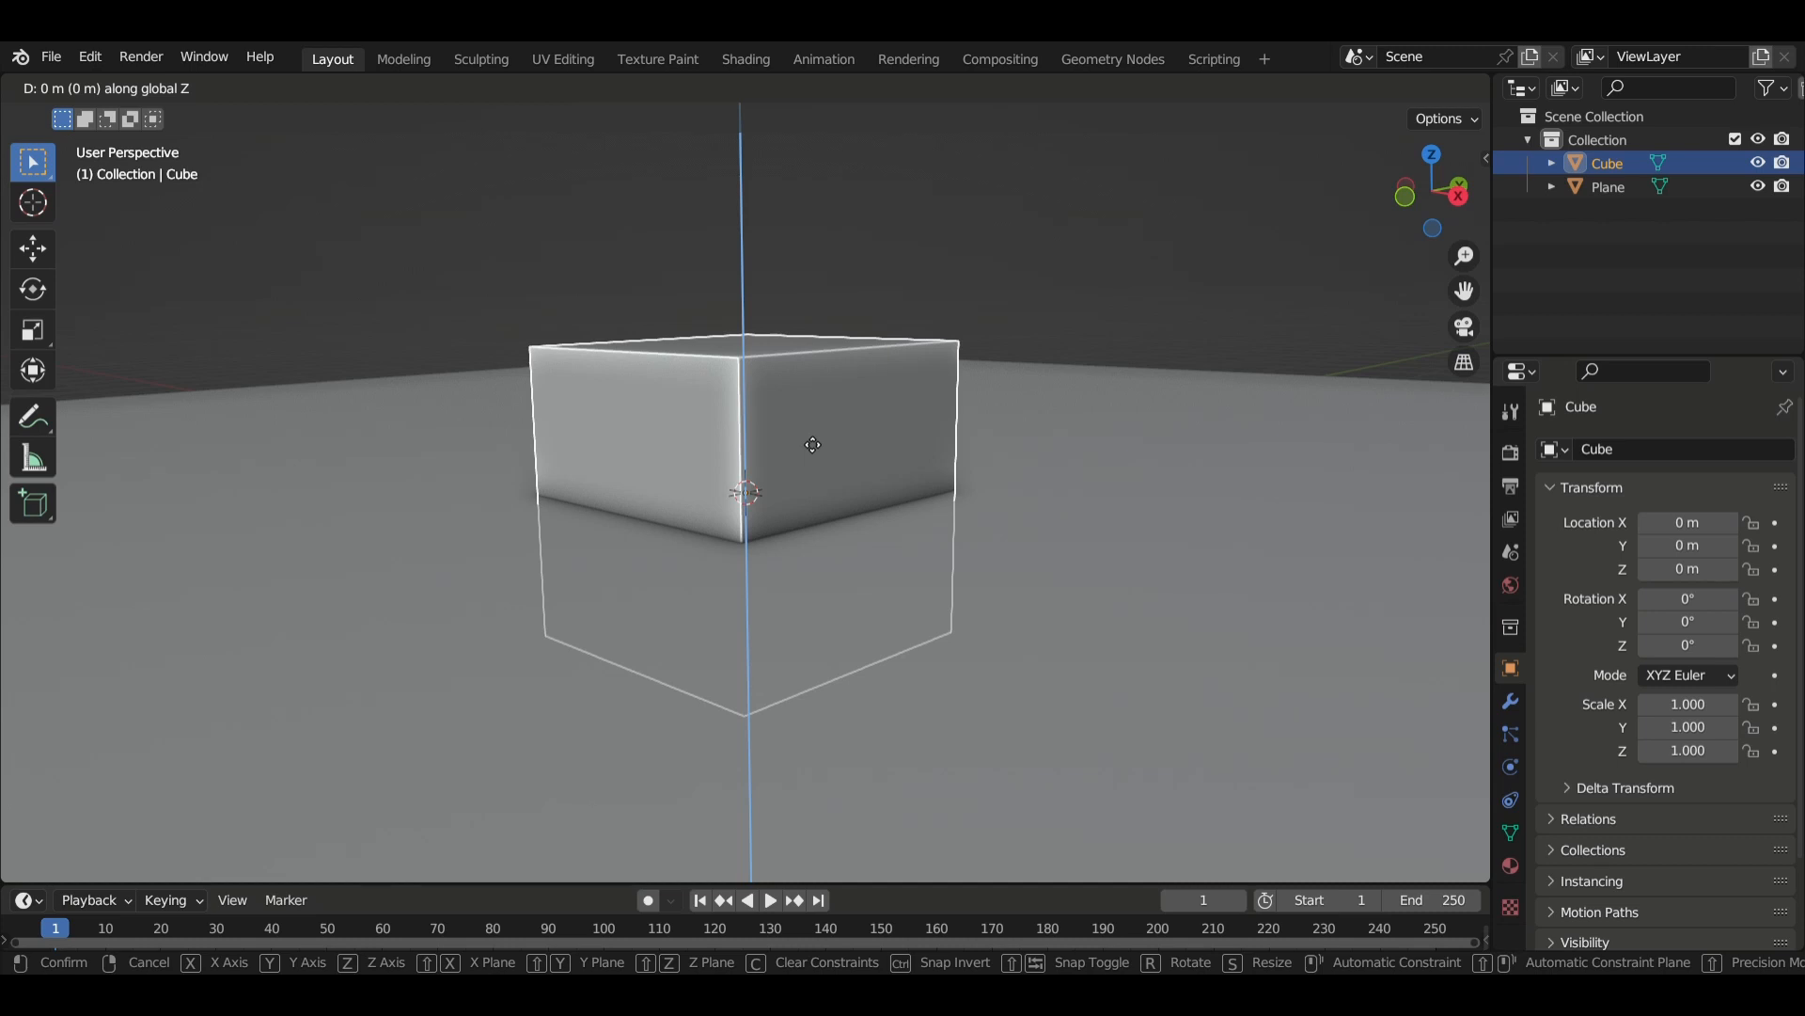
pyautogui.write('1')
pyautogui.press('Return')
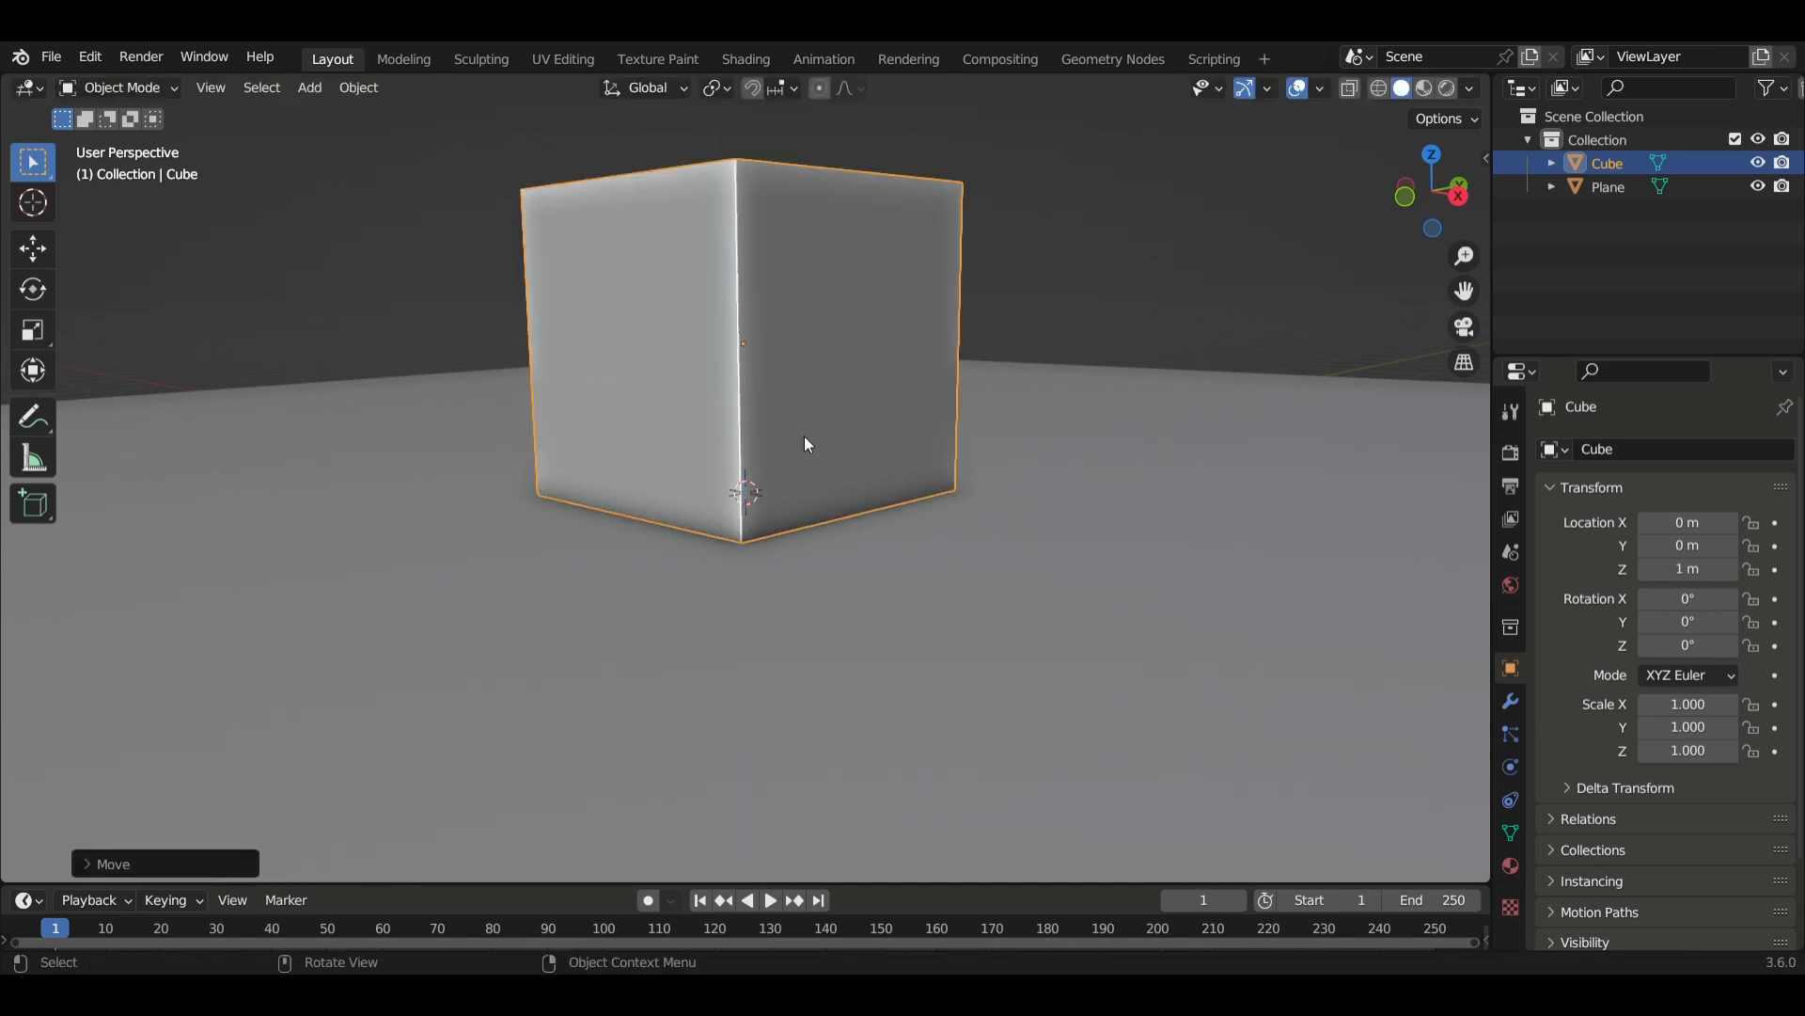
# Examine the cube on the plane from several angles and distances.
pyautogui.moveTo(827, 455); pyautogui.dragTo(952, 452, button='middle')
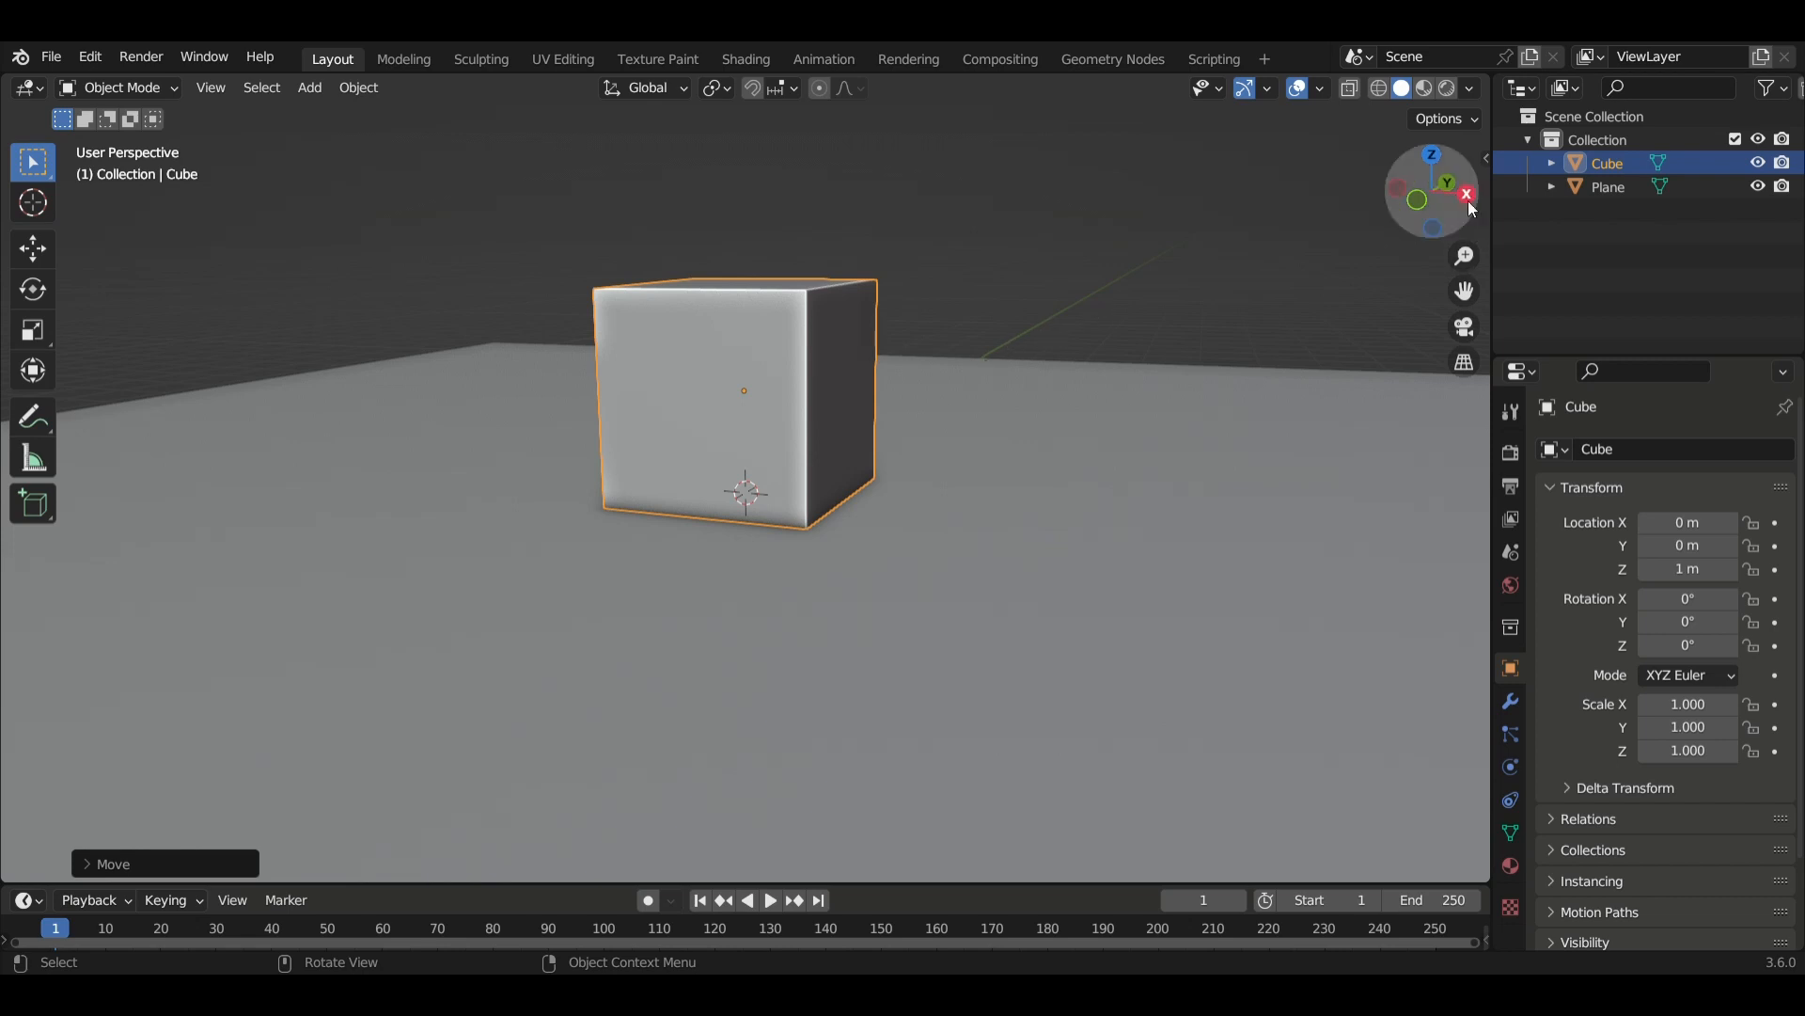
pyautogui.scroll(-5, 1200, 450)
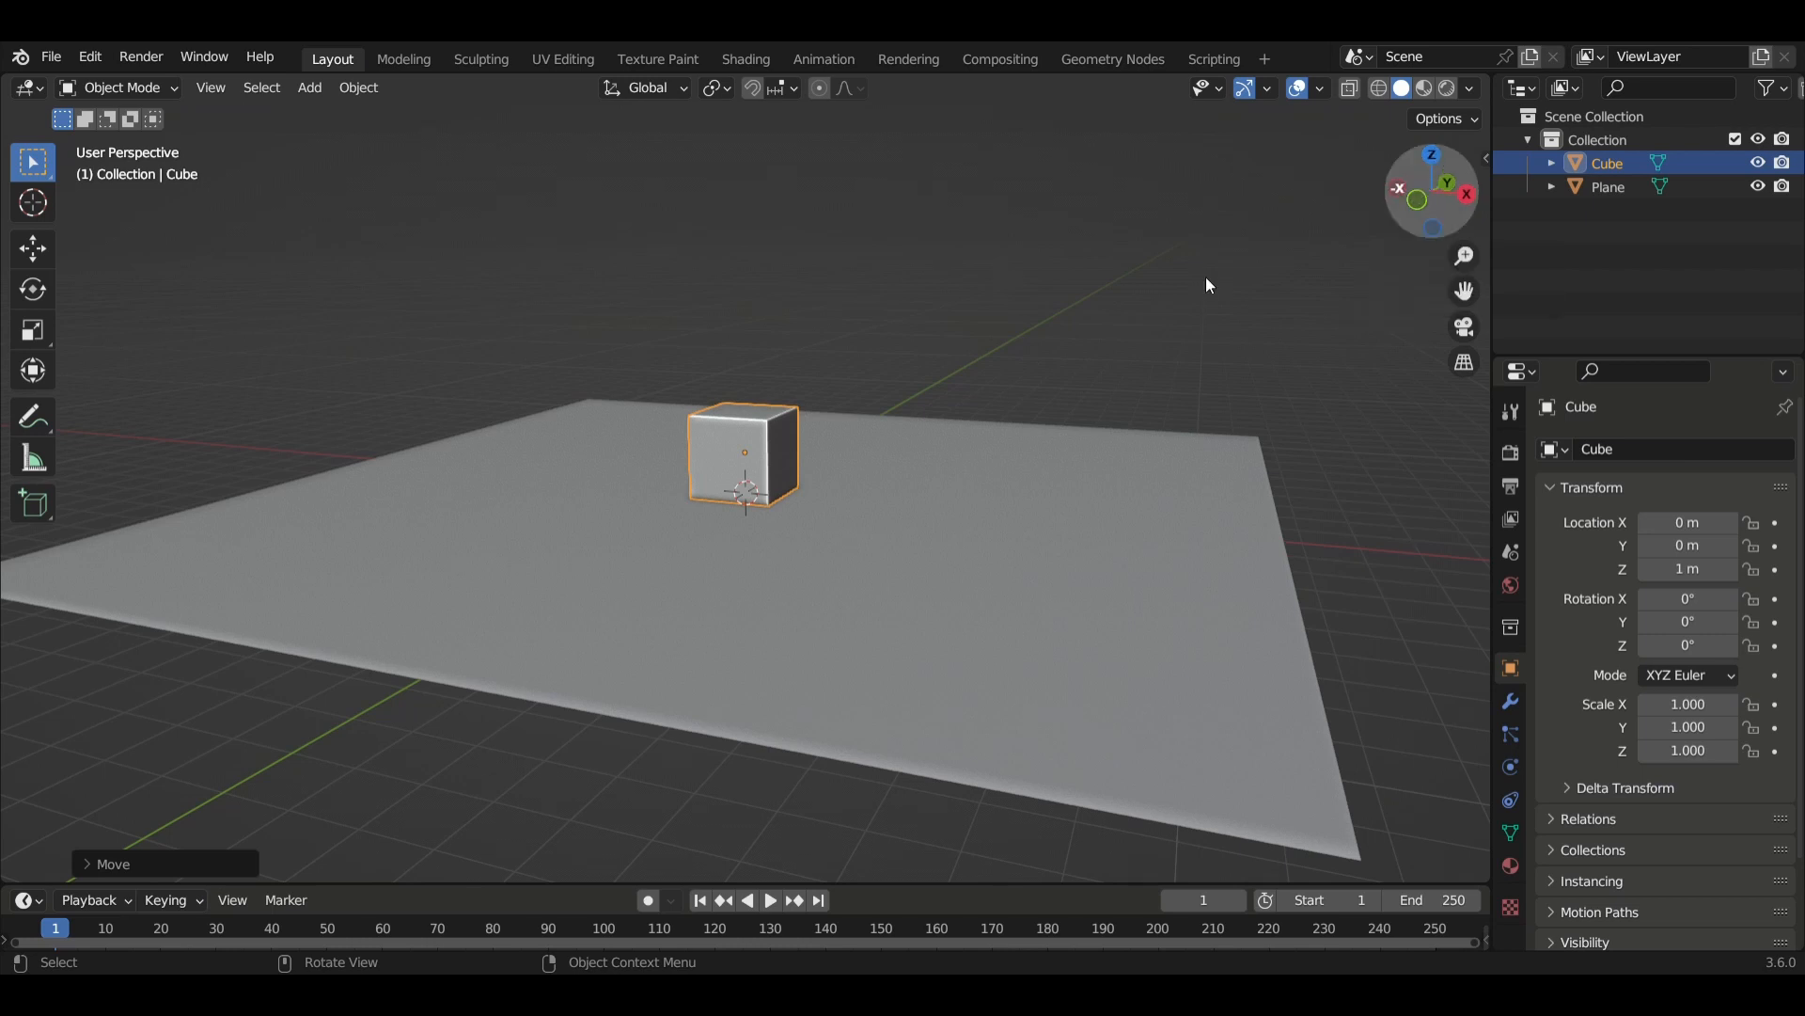
pyautogui.scroll(5, 872, 387)
pyautogui.moveTo(896, 478); pyautogui.dragTo(356, 367, button='middle')
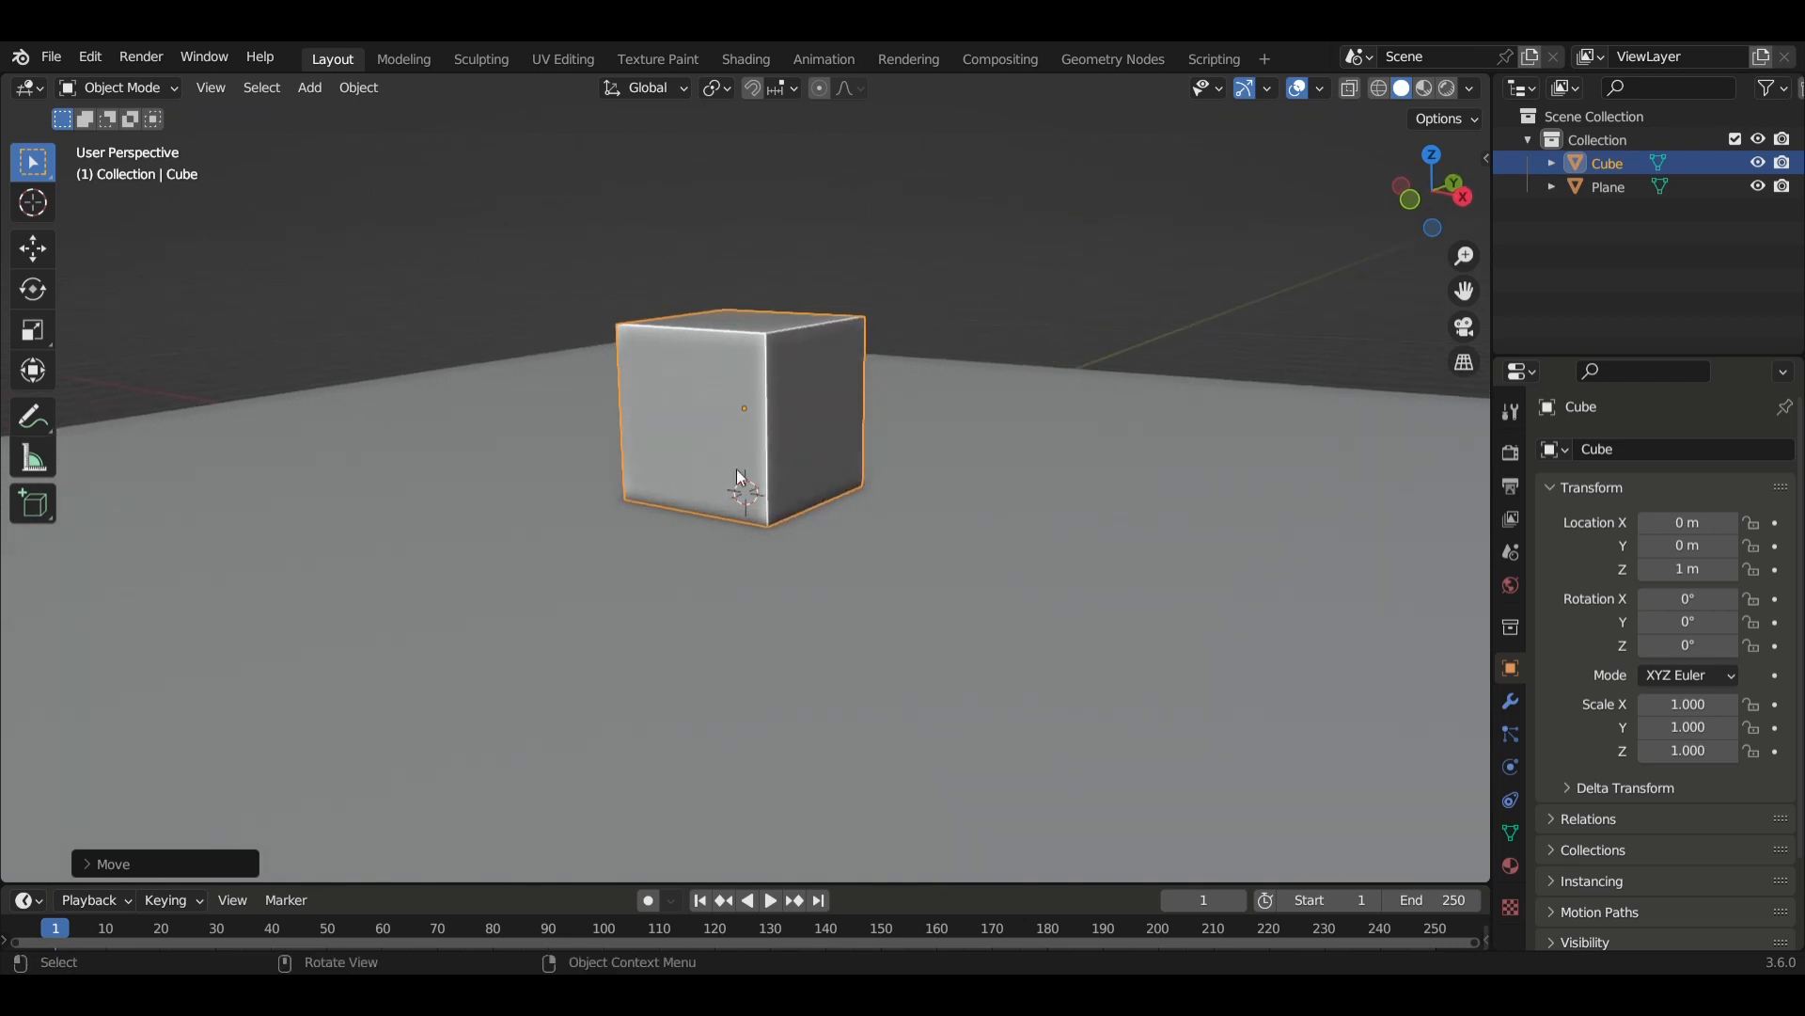
pyautogui.scroll(-3, 742, 480)
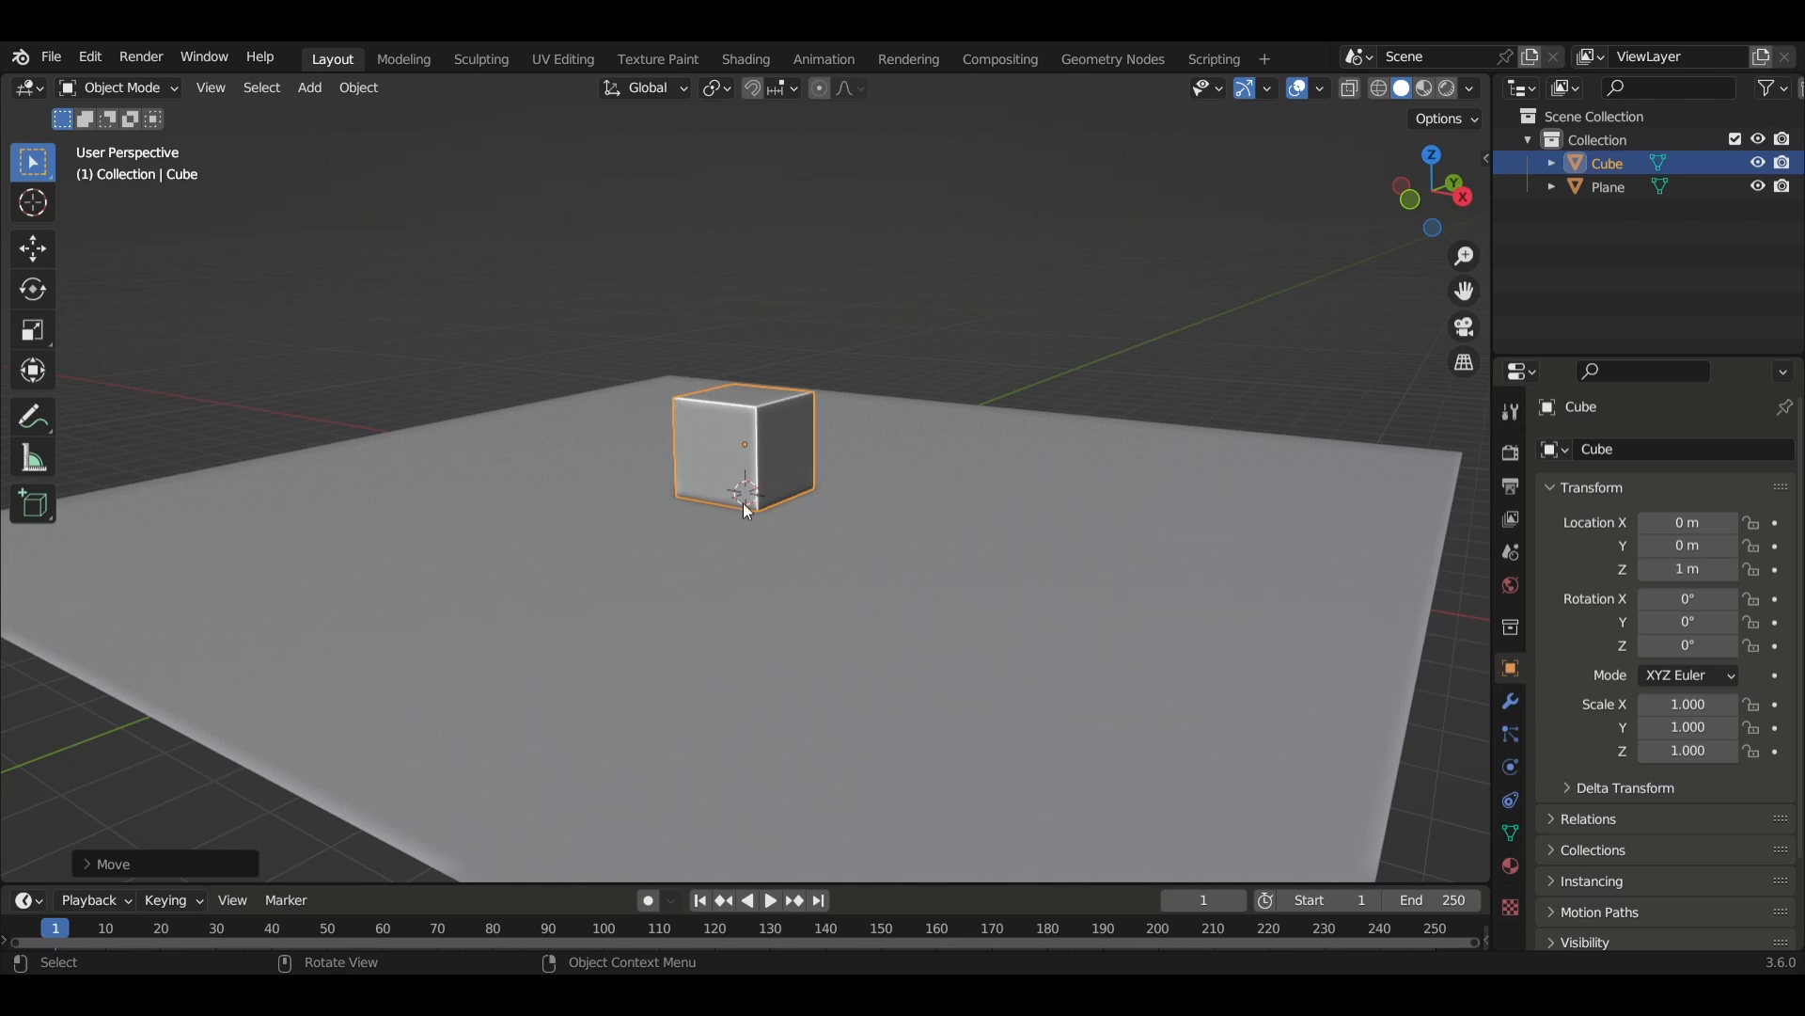
pyautogui.scroll(3, 743, 501)
pyautogui.scroll(-2, 746, 505)
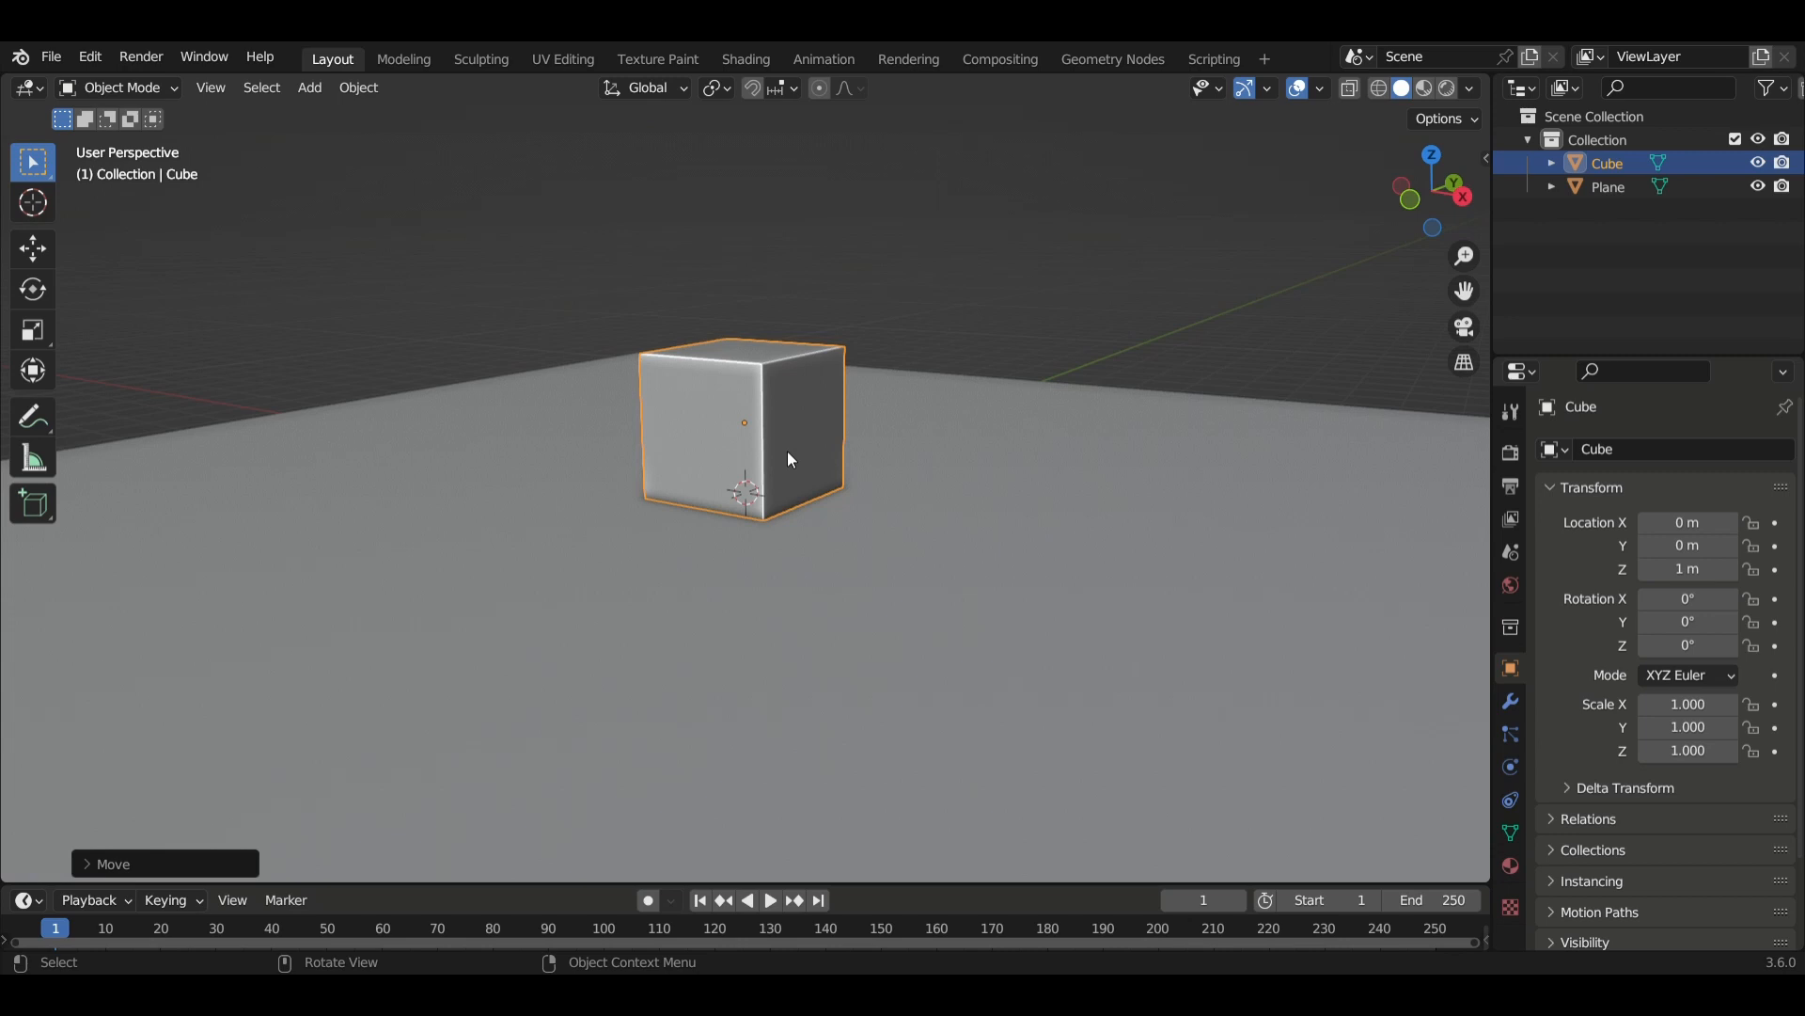
# Scale the cube to about 3.5 in X and Y while locking its Z height.
pyautogui.press('s')
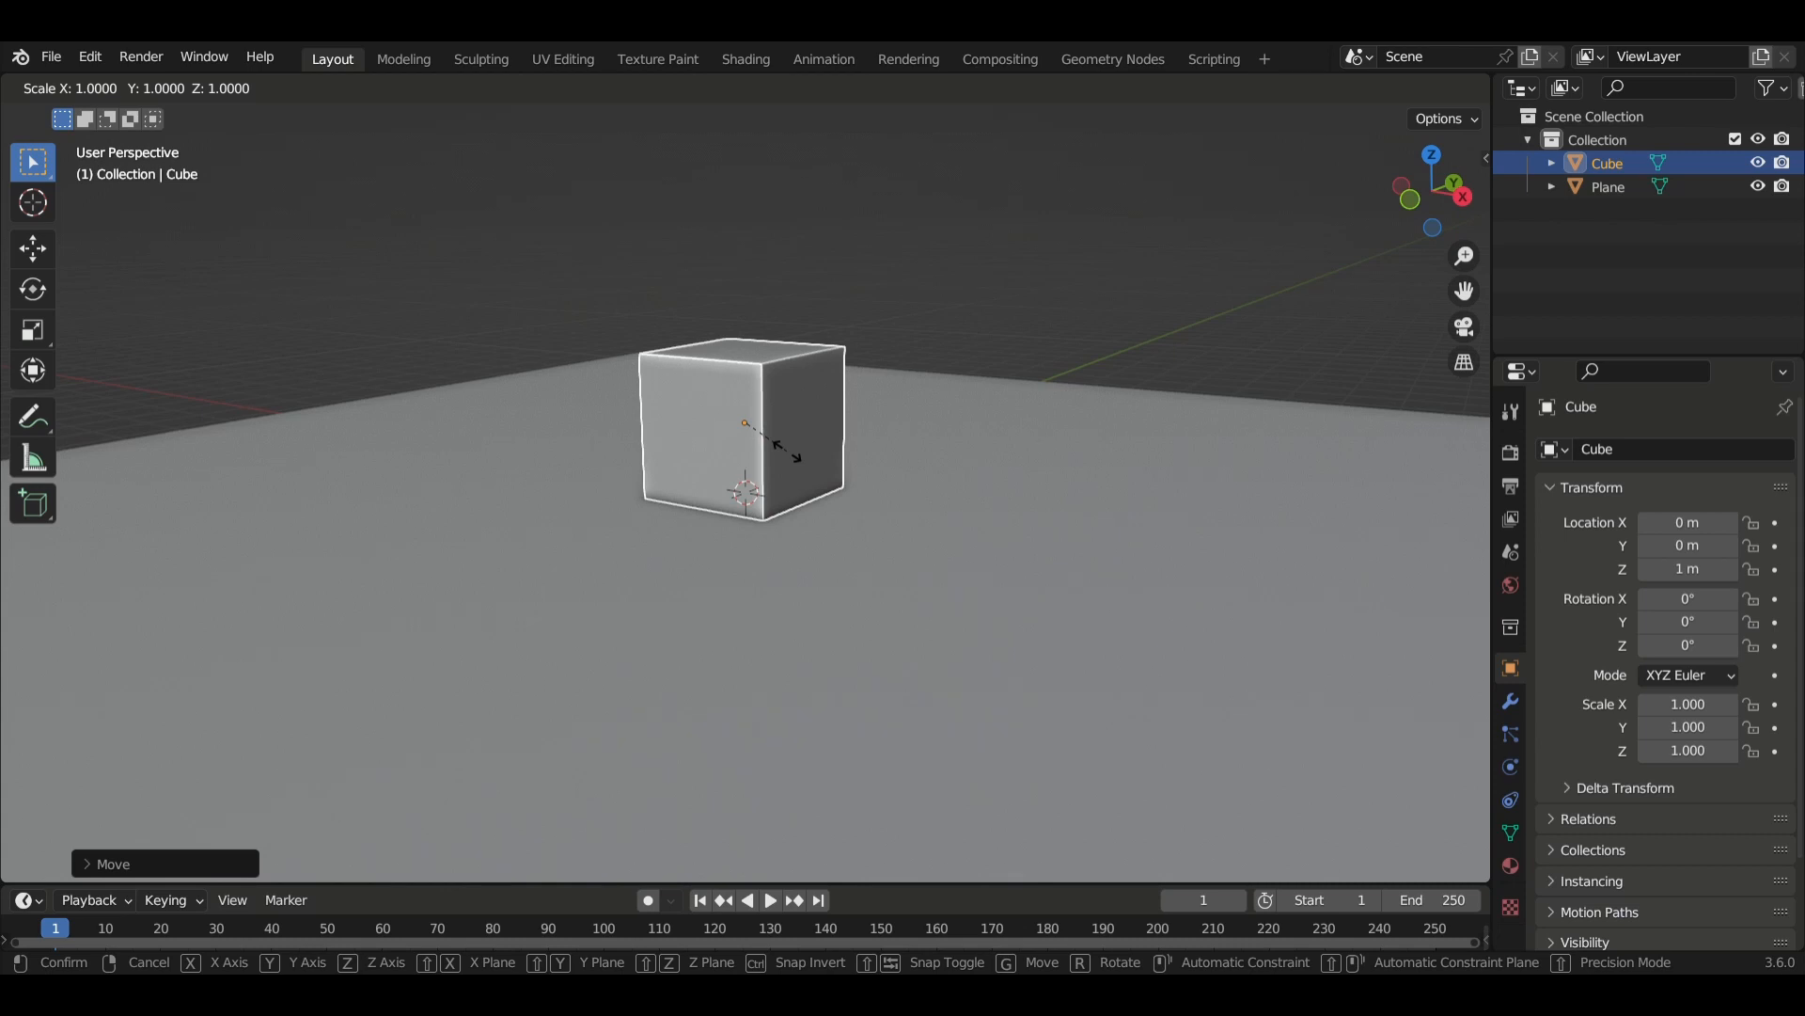
pyautogui.hotkey('shift', 'z')
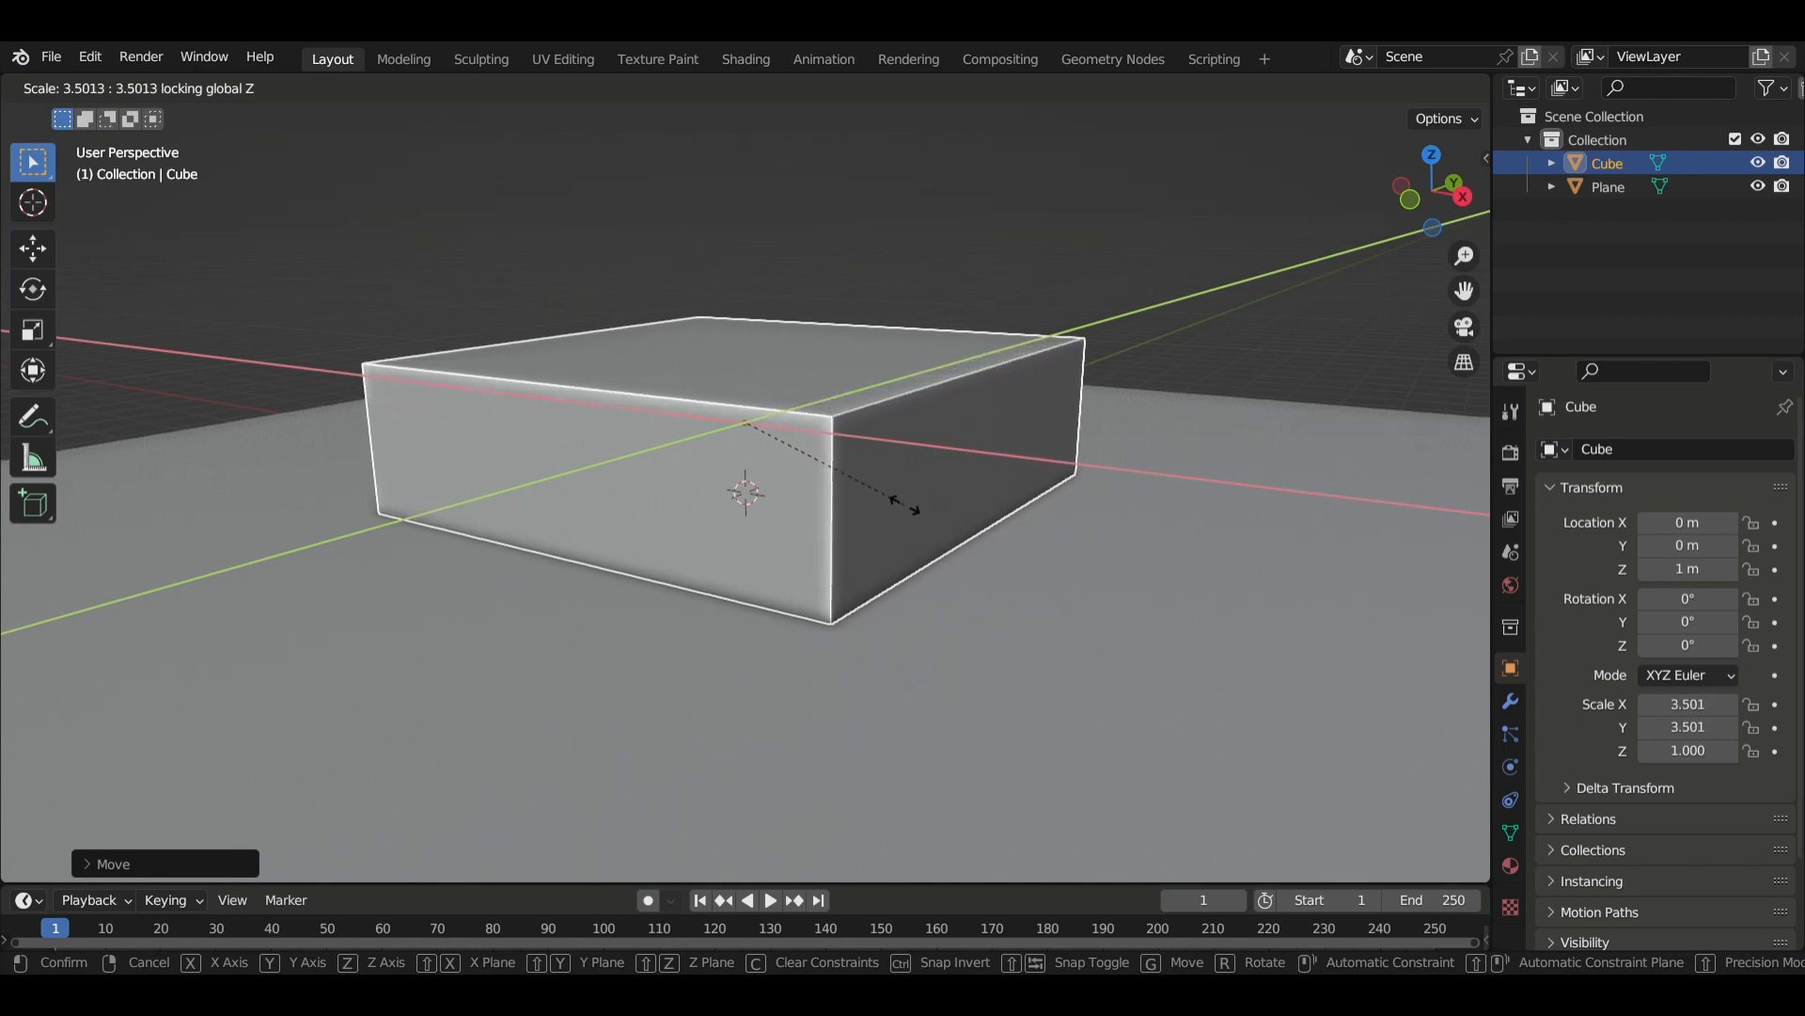
pyautogui.click(906, 507)
# Scale the cube to about 1.49 in Z and raise it to about 1.48 m so its base rests on the plane.
pyautogui.moveTo(912, 543); pyautogui.dragTo(818, 498, button='middle')
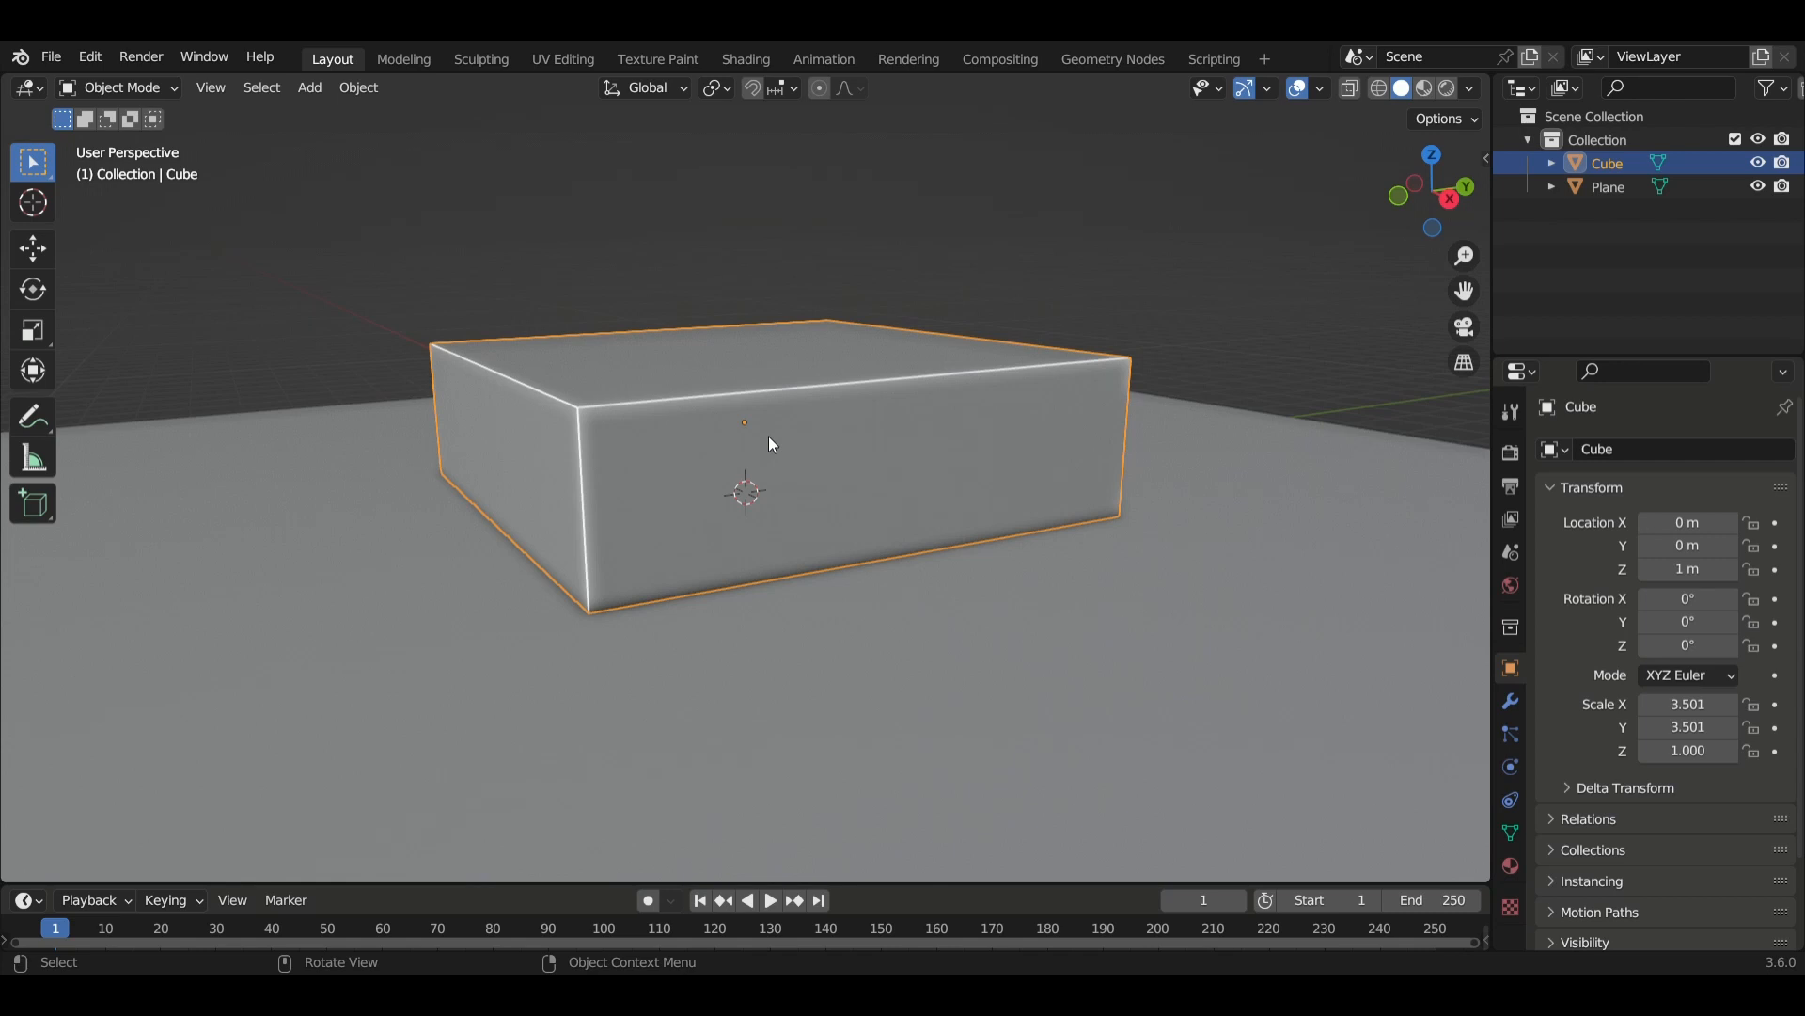
pyautogui.press('s')
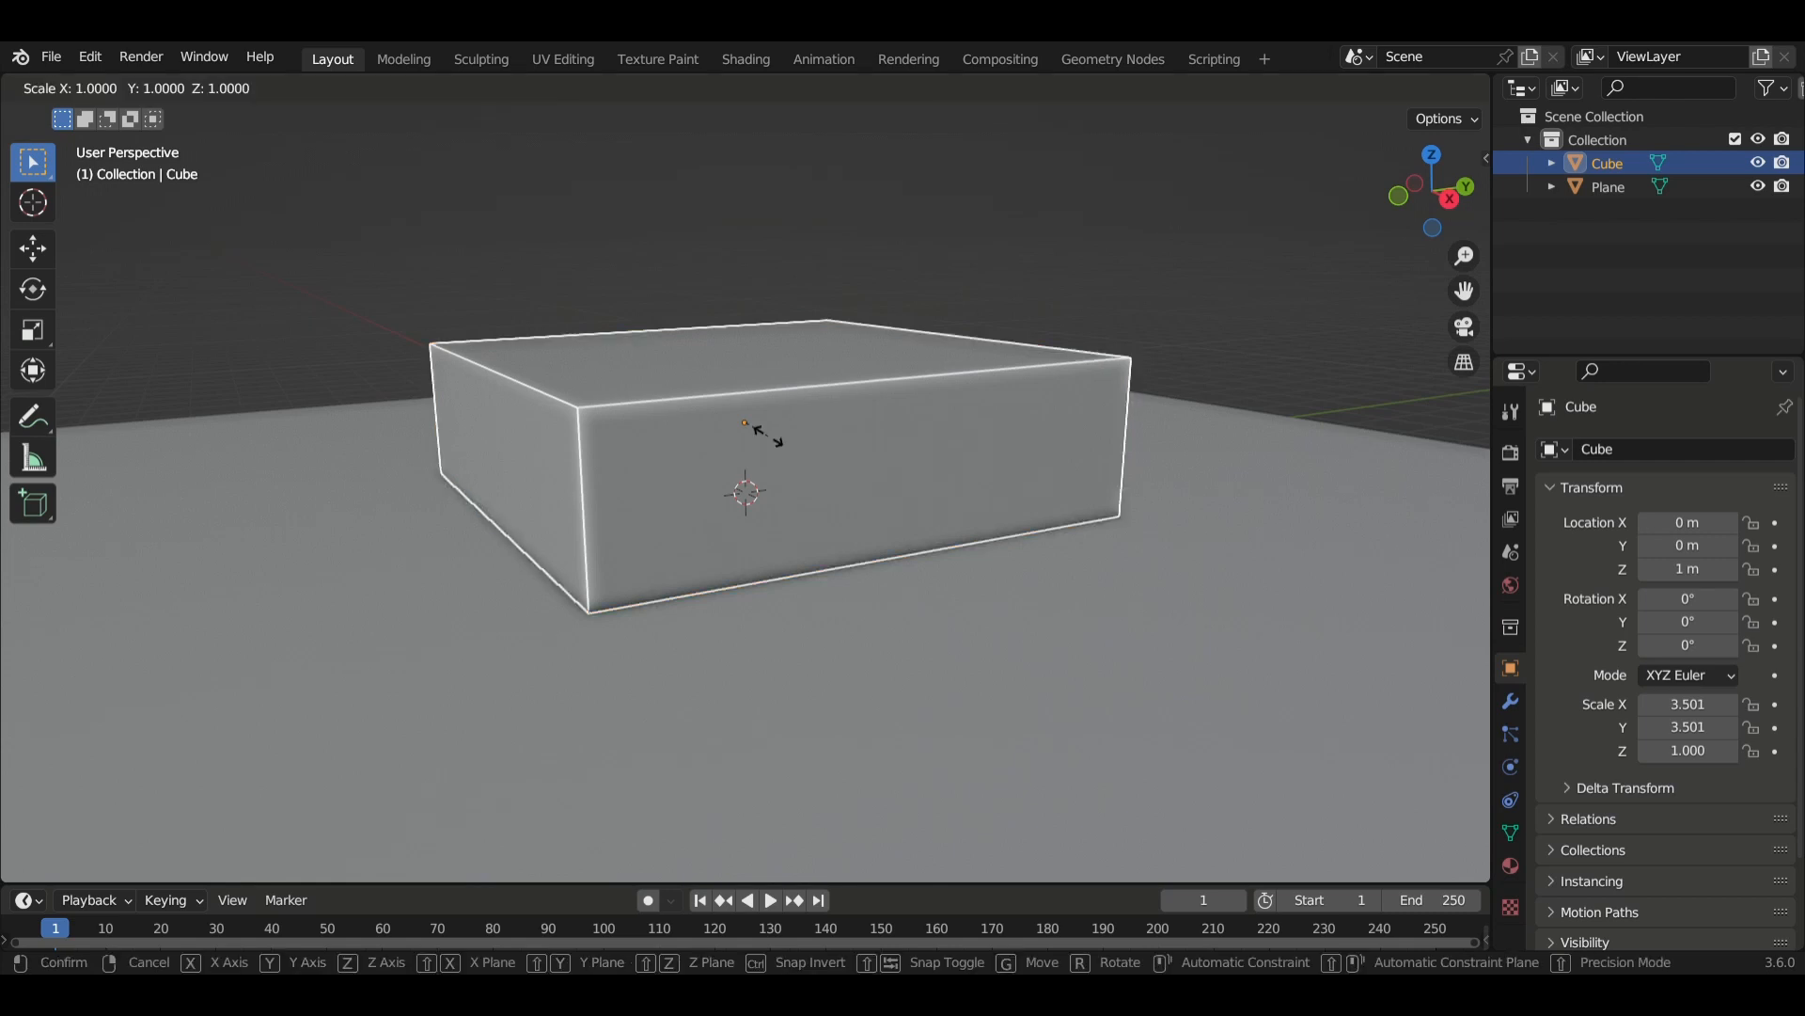
pyautogui.press('z')
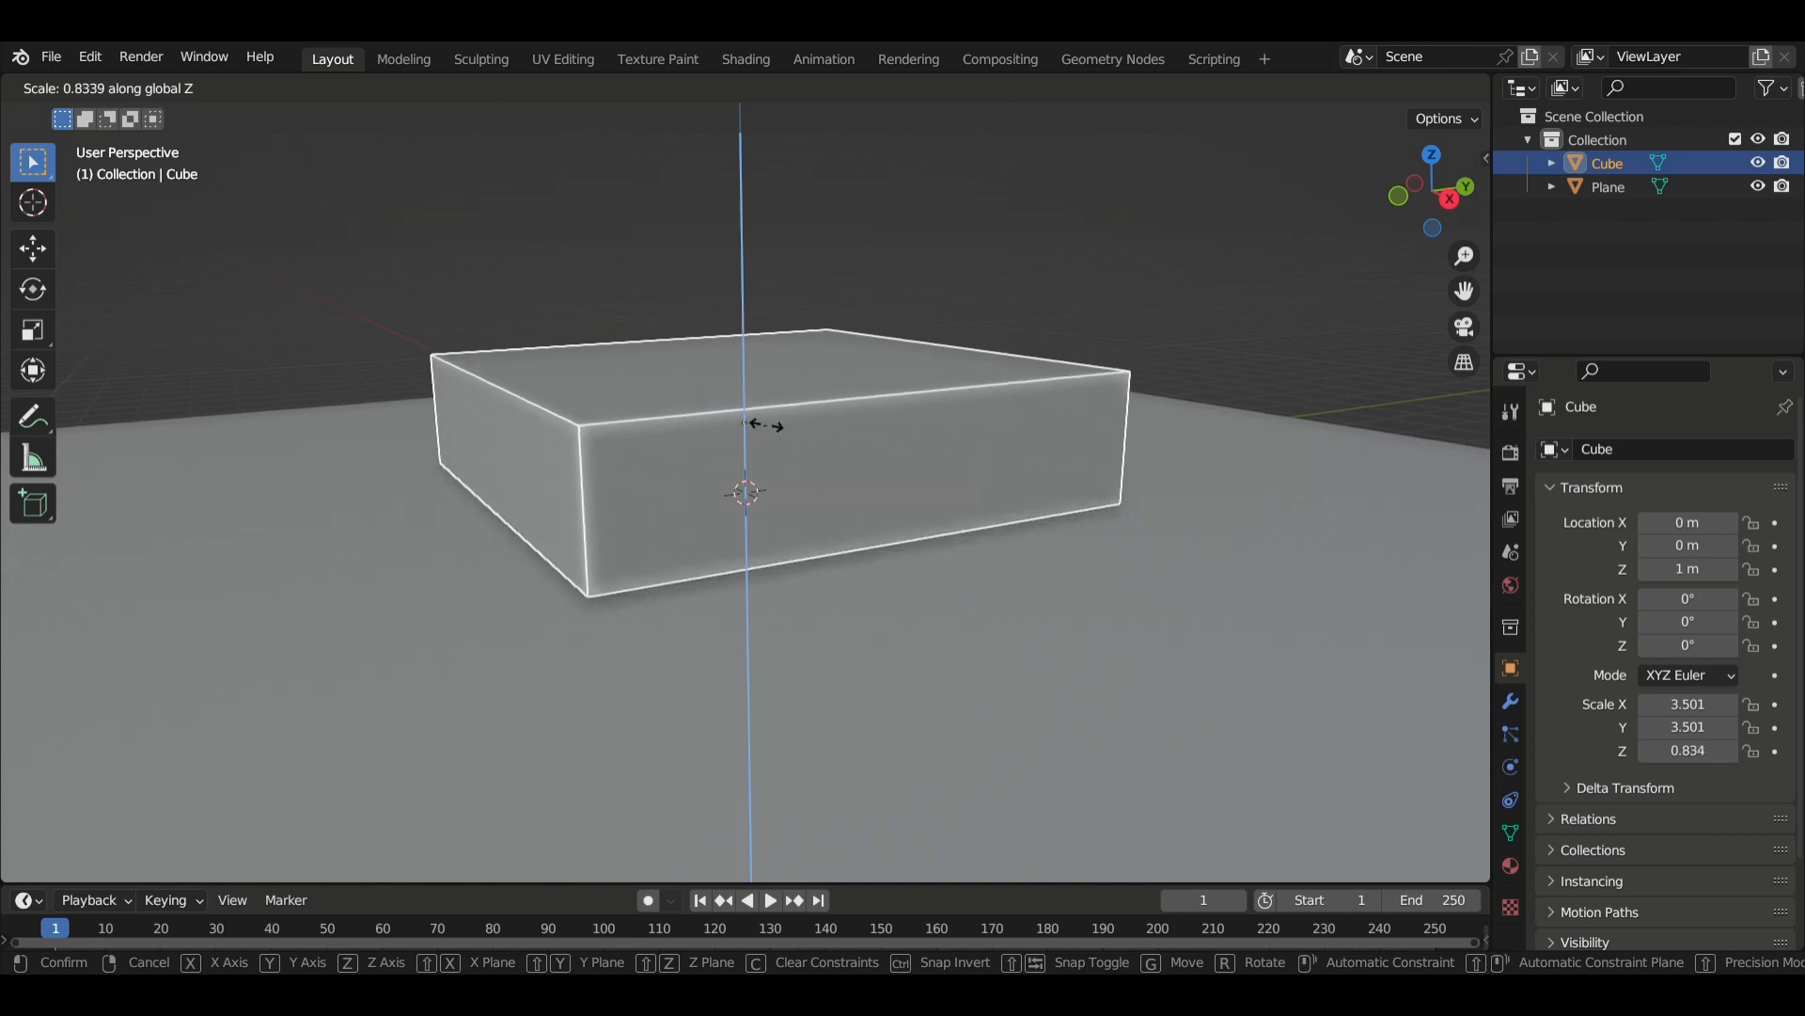
pyautogui.click(772, 457)
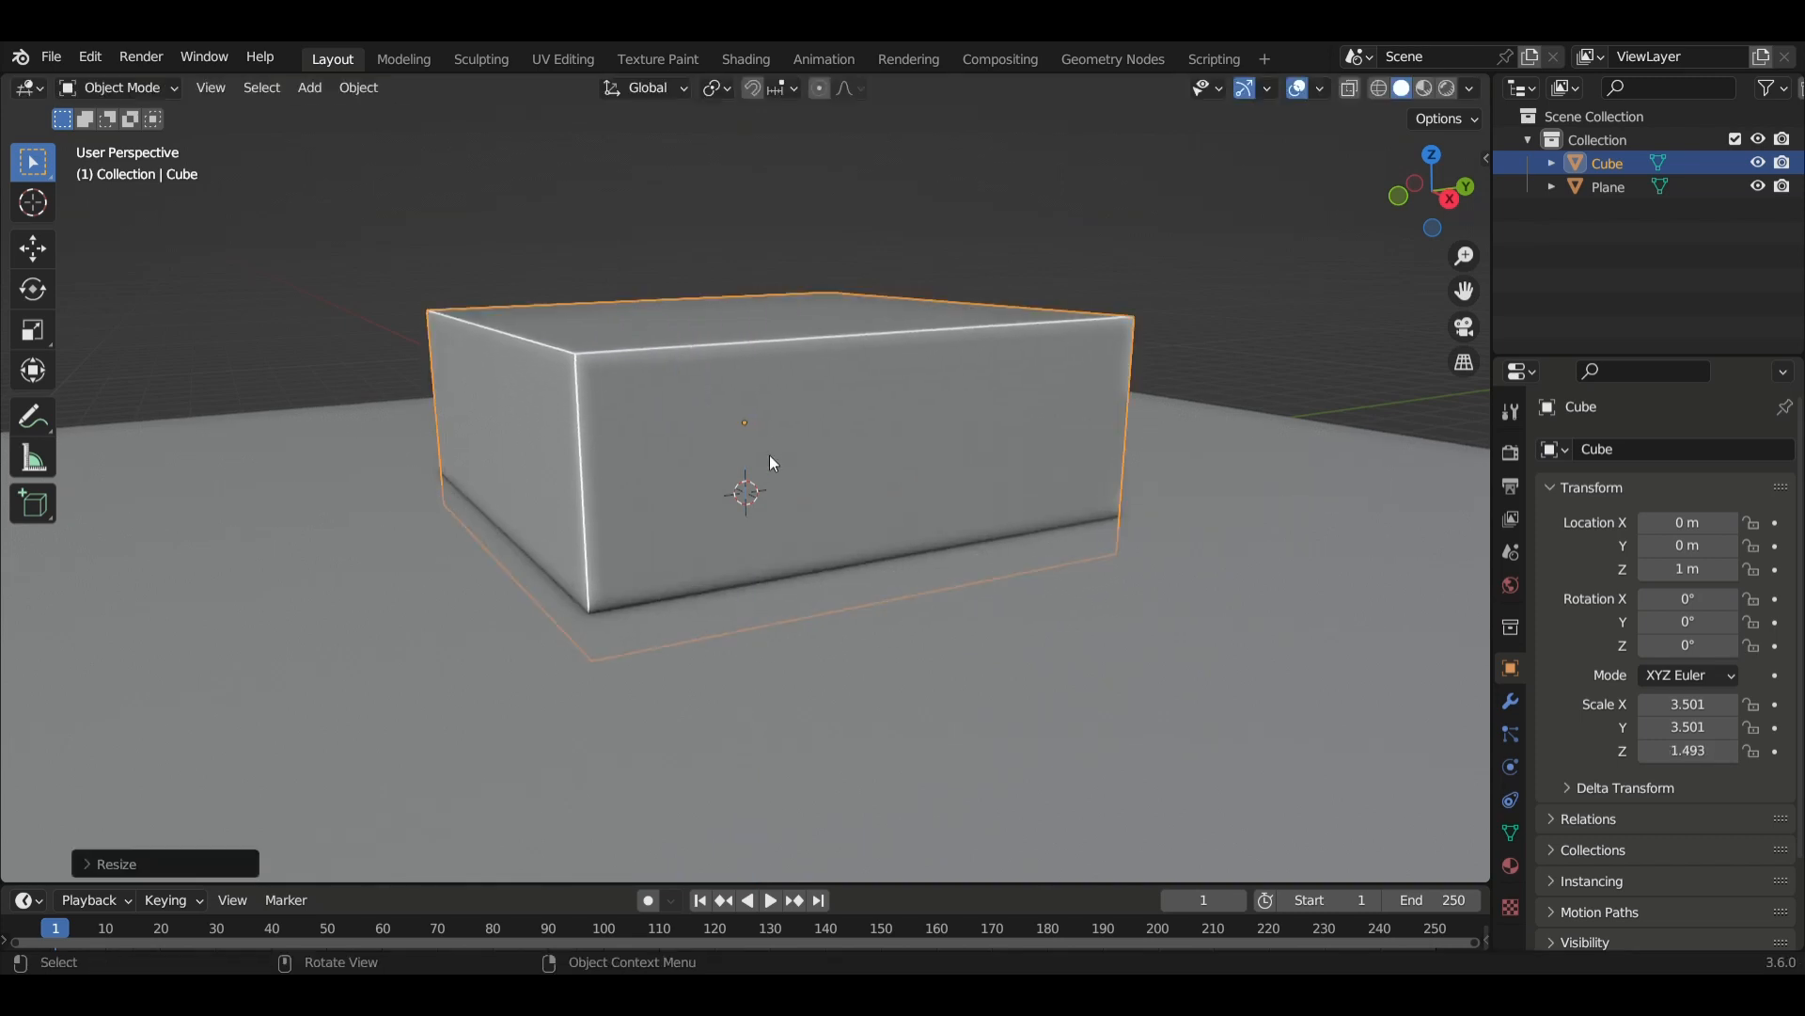
pyautogui.press('g')
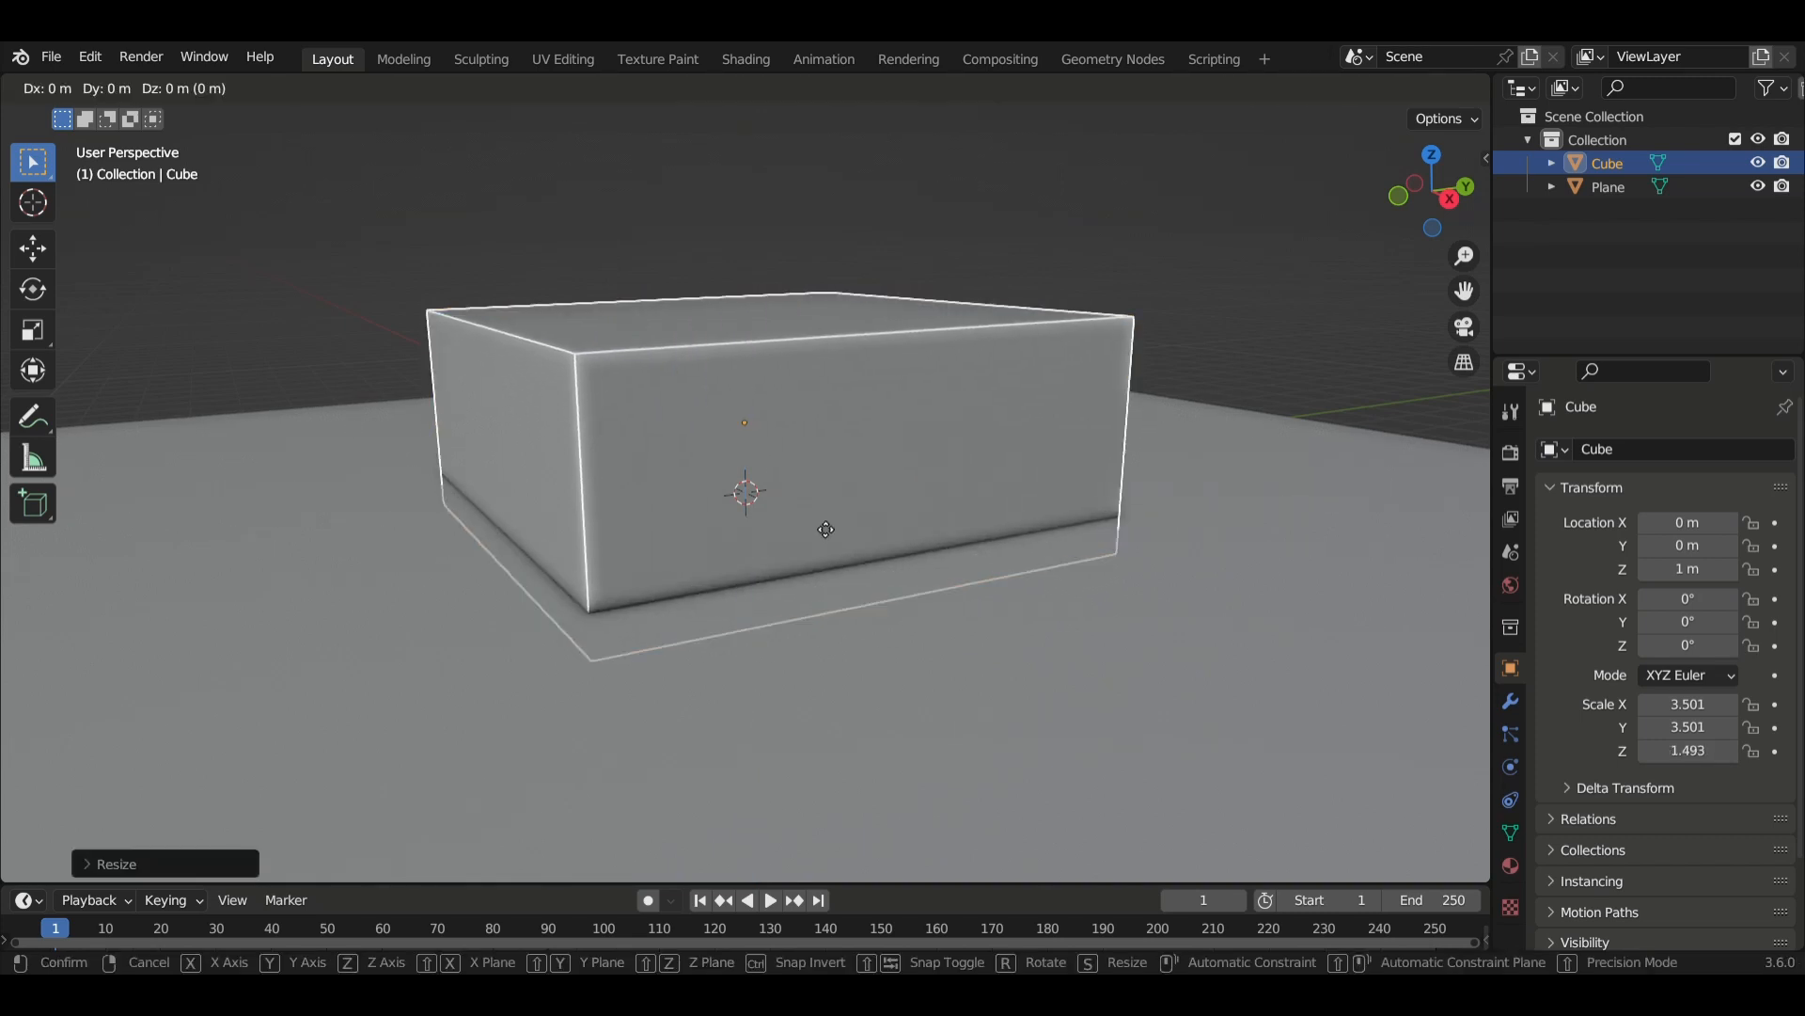
pyautogui.press('z')
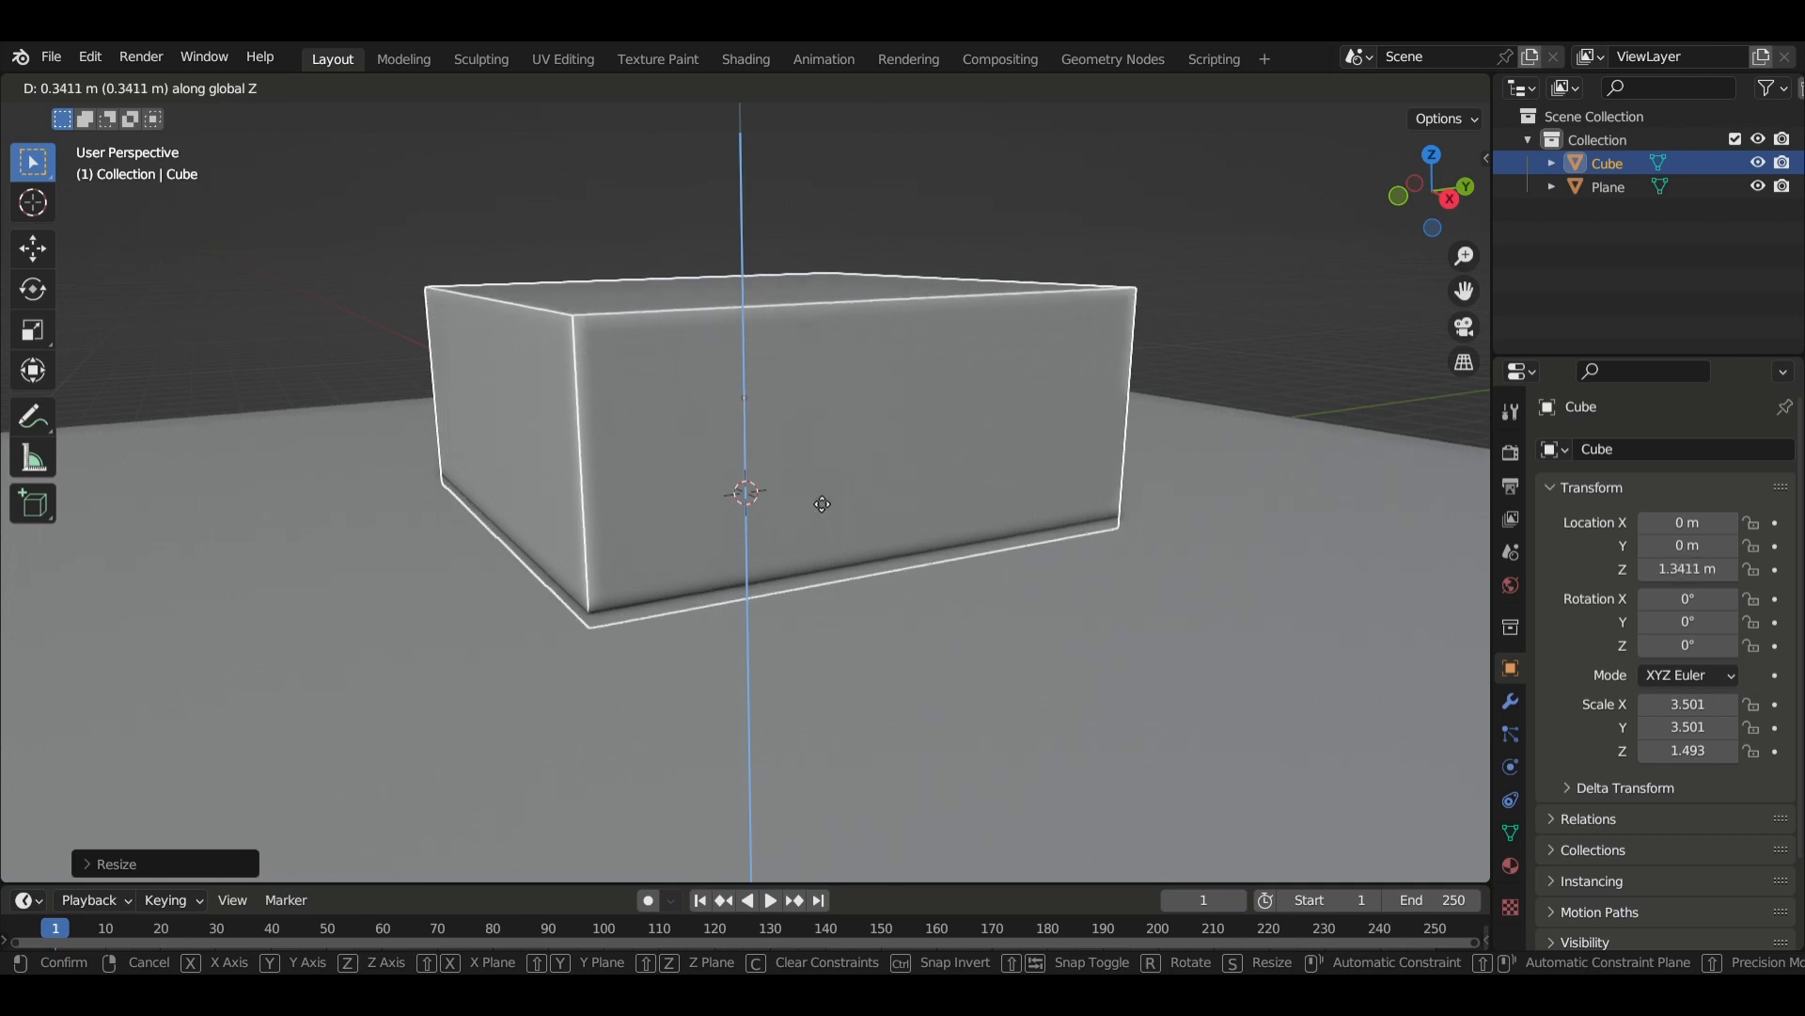
pyautogui.click(815, 494)
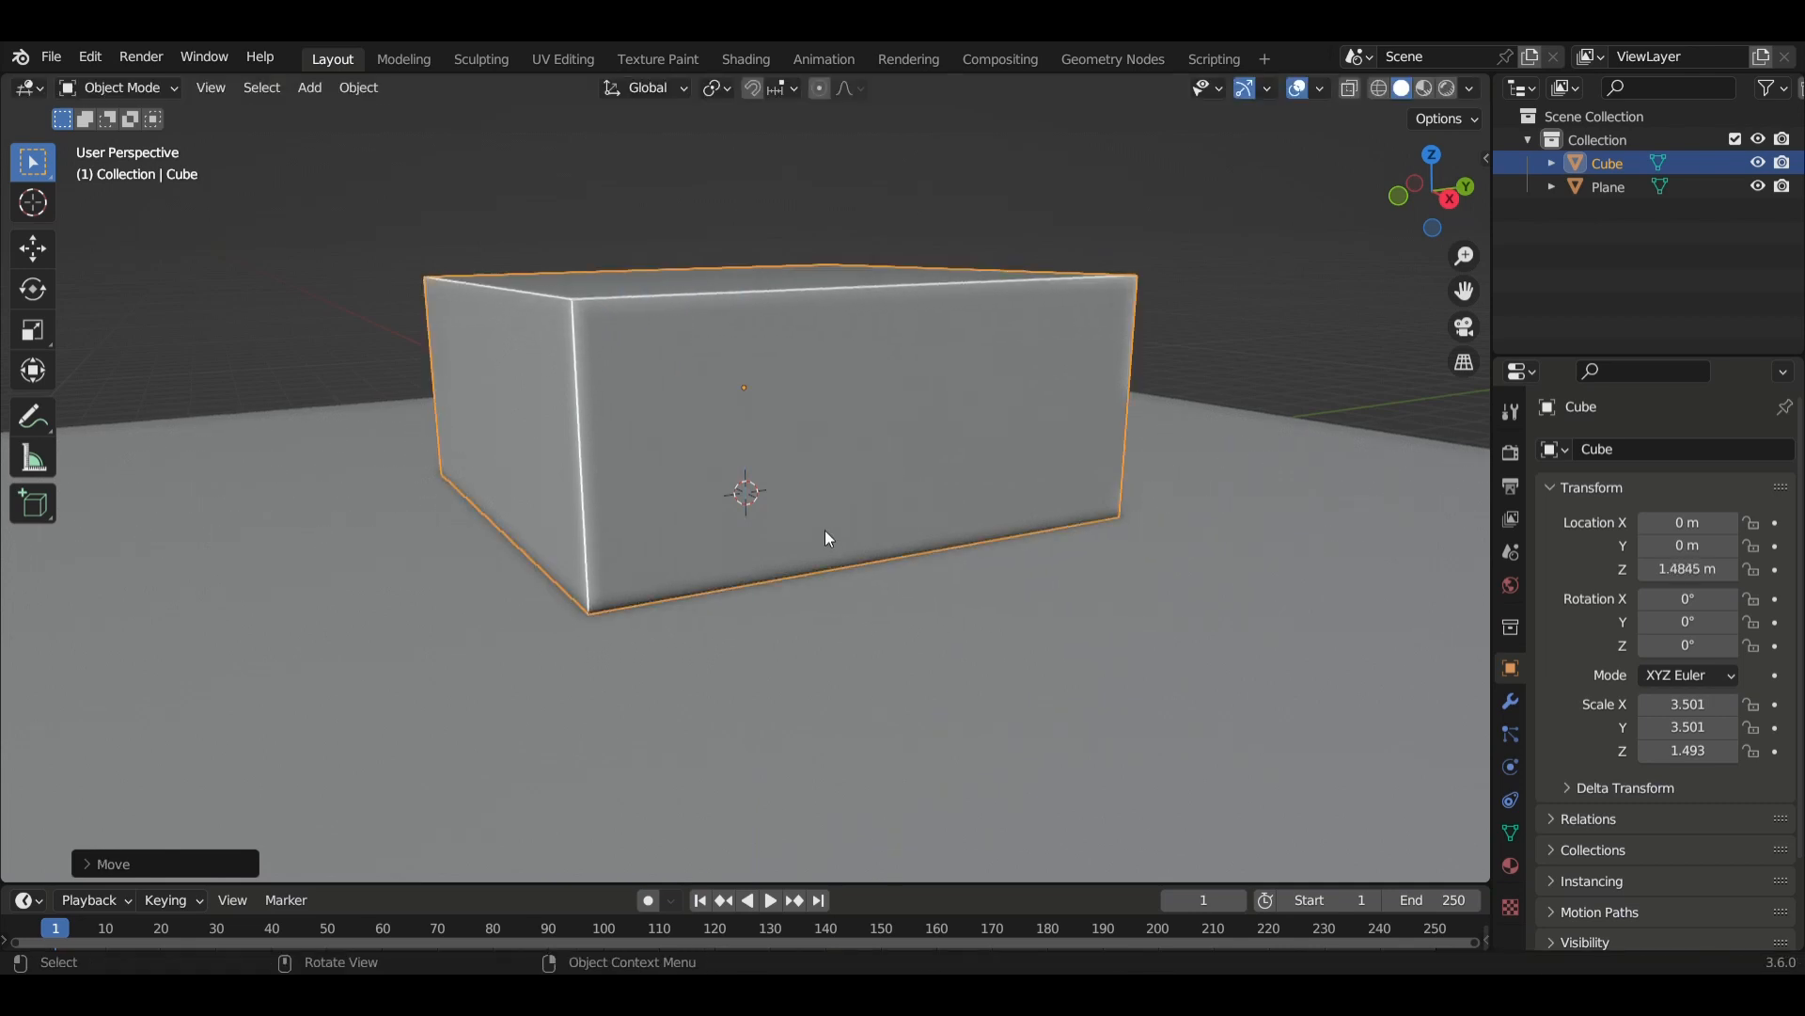
# Scale the cube to about 5.89 along X and about 1.79 along Z.
pyautogui.moveTo(794, 539); pyautogui.dragTo(920, 551, button='middle')
pyautogui.press('s')
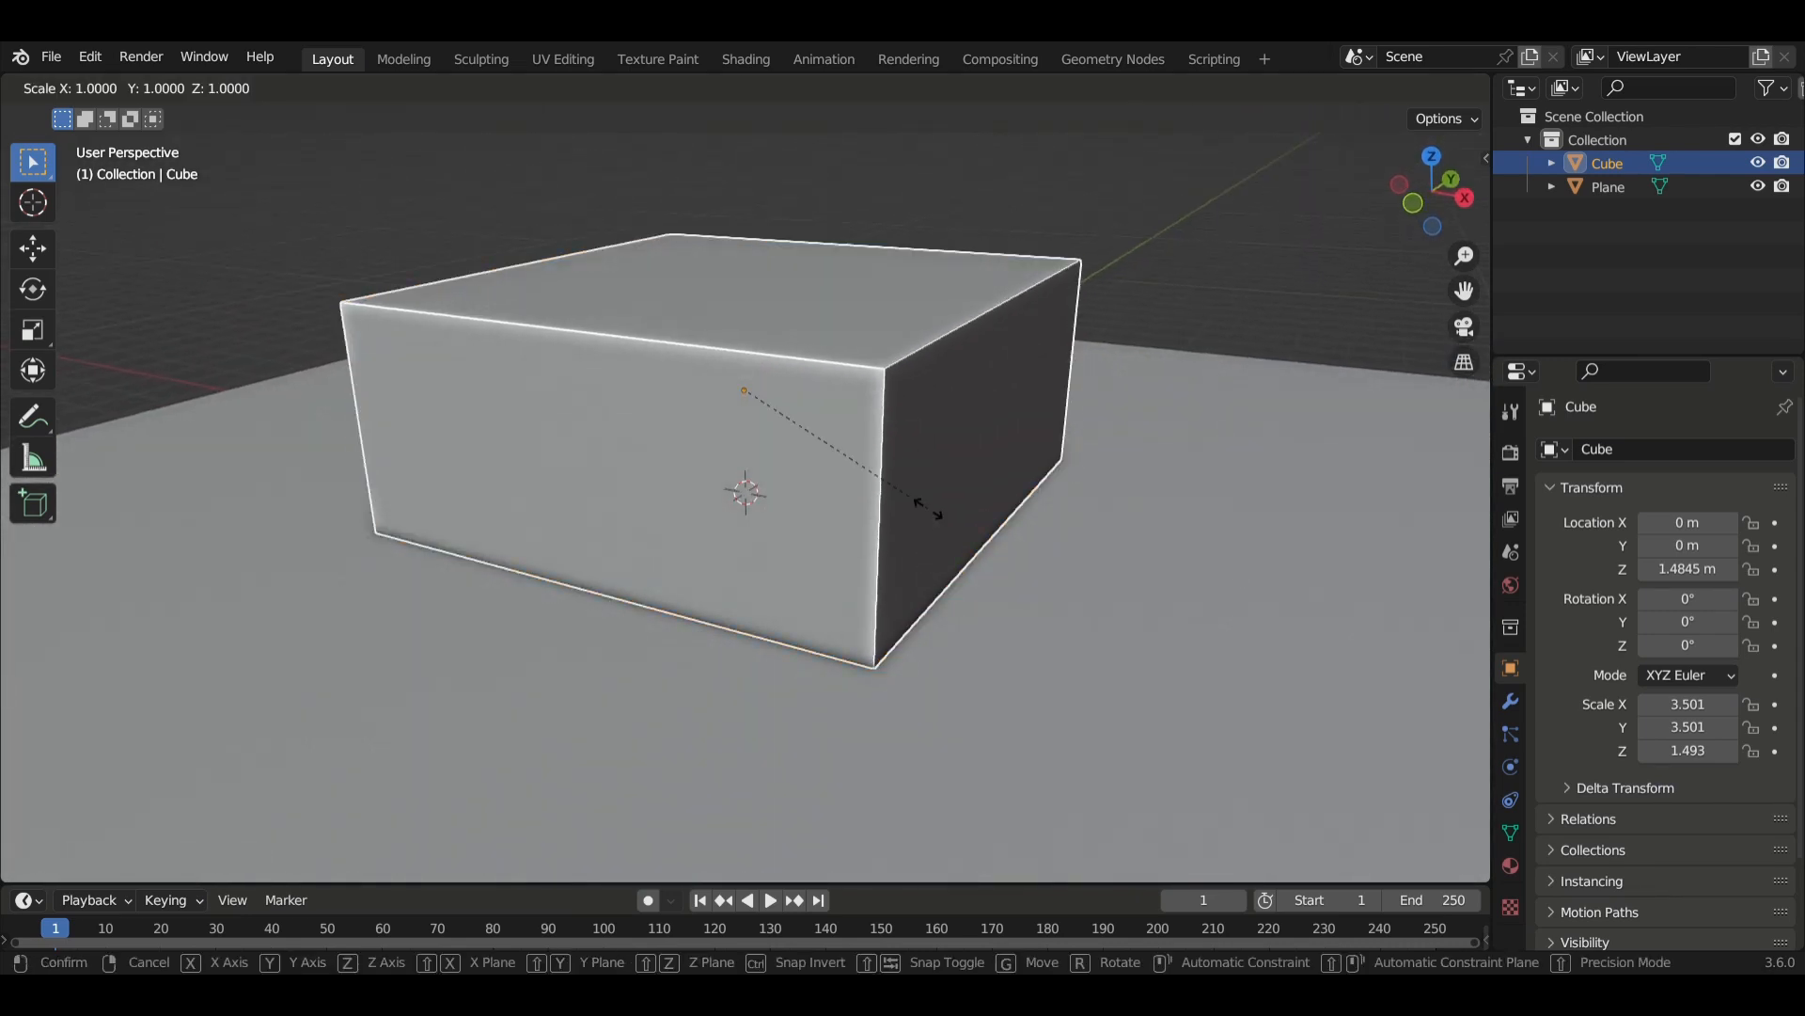
pyautogui.press('x')
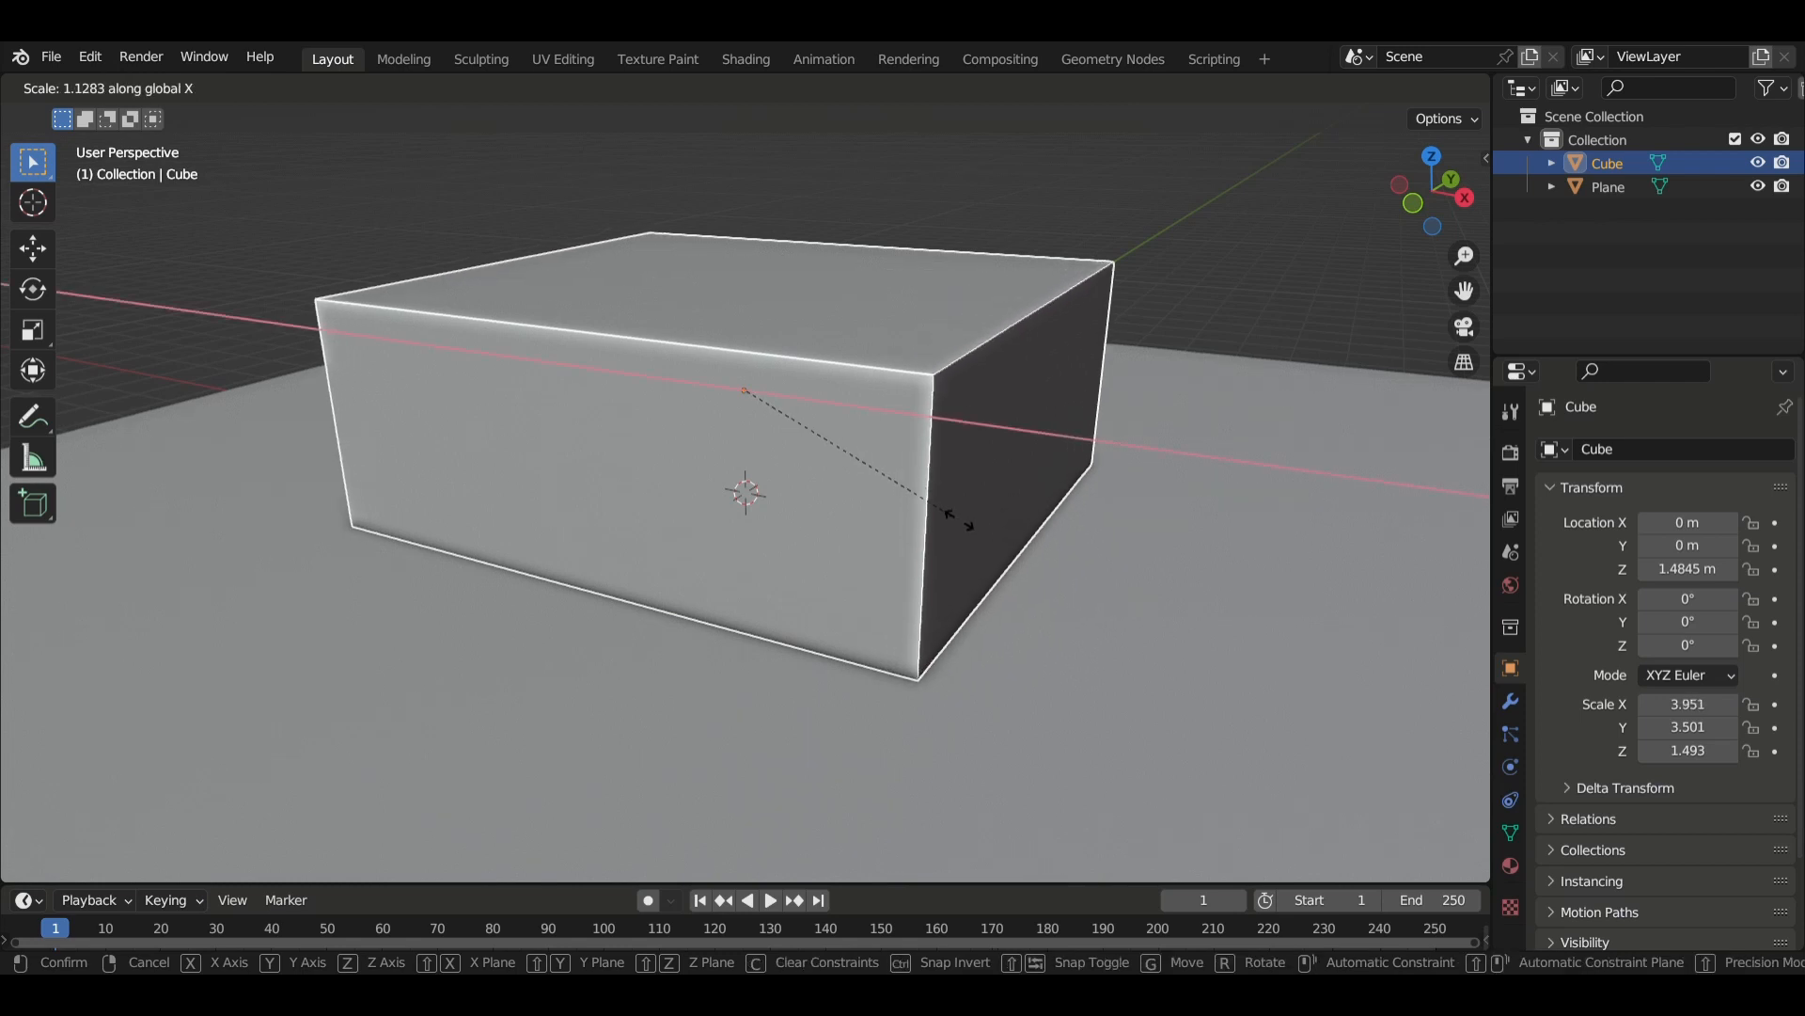
pyautogui.click(1063, 572)
pyautogui.moveTo(1064, 573); pyautogui.dragTo(895, 561, button='middle')
pyautogui.press('s')
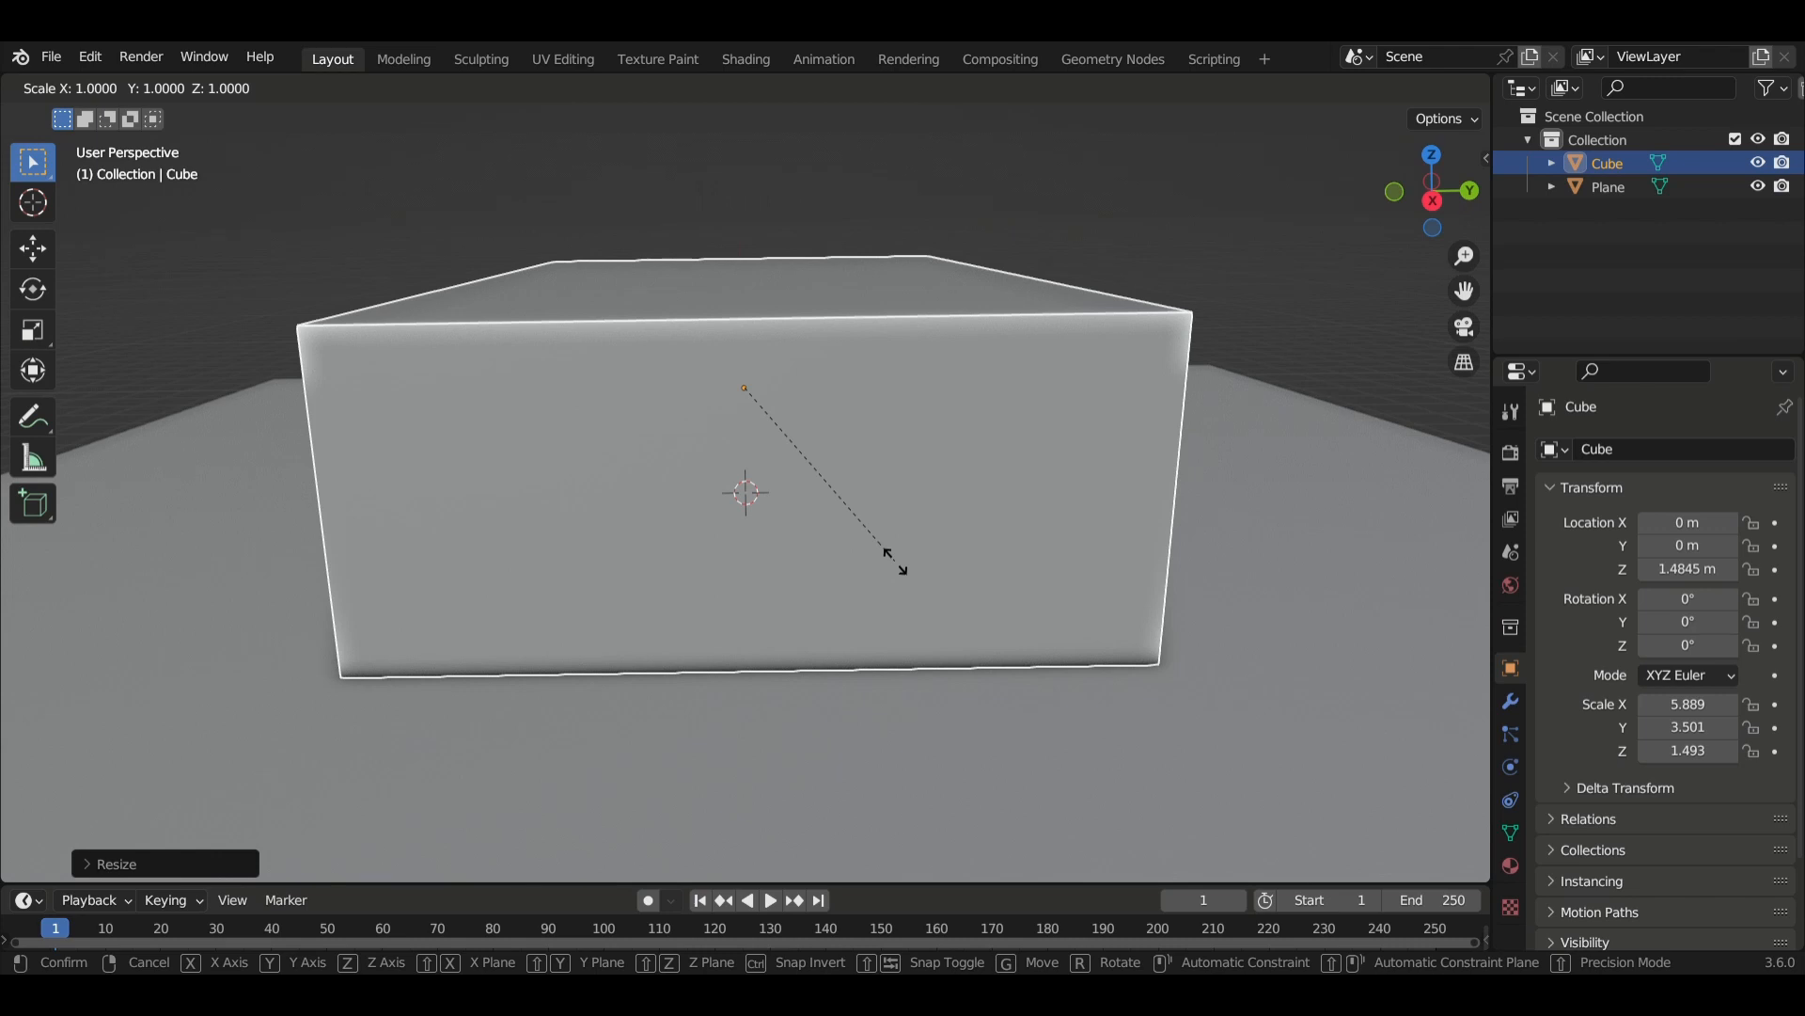
pyautogui.press('z')
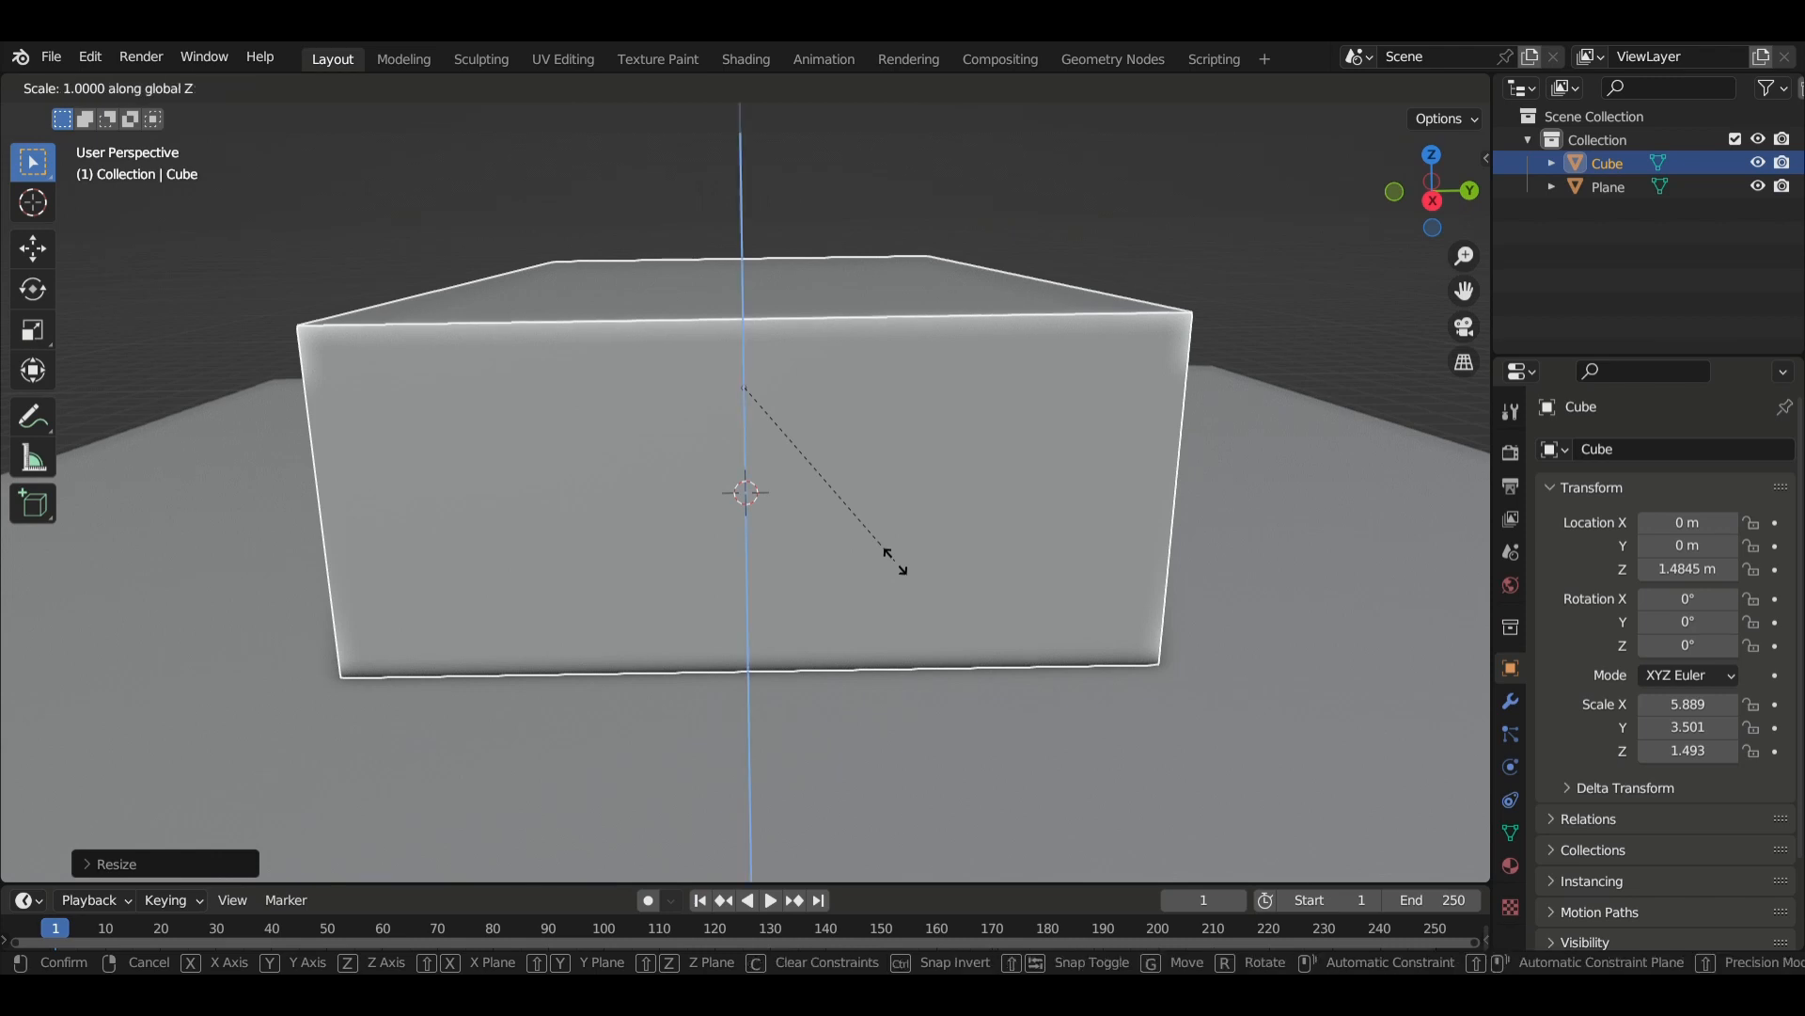
pyautogui.click(911, 610)
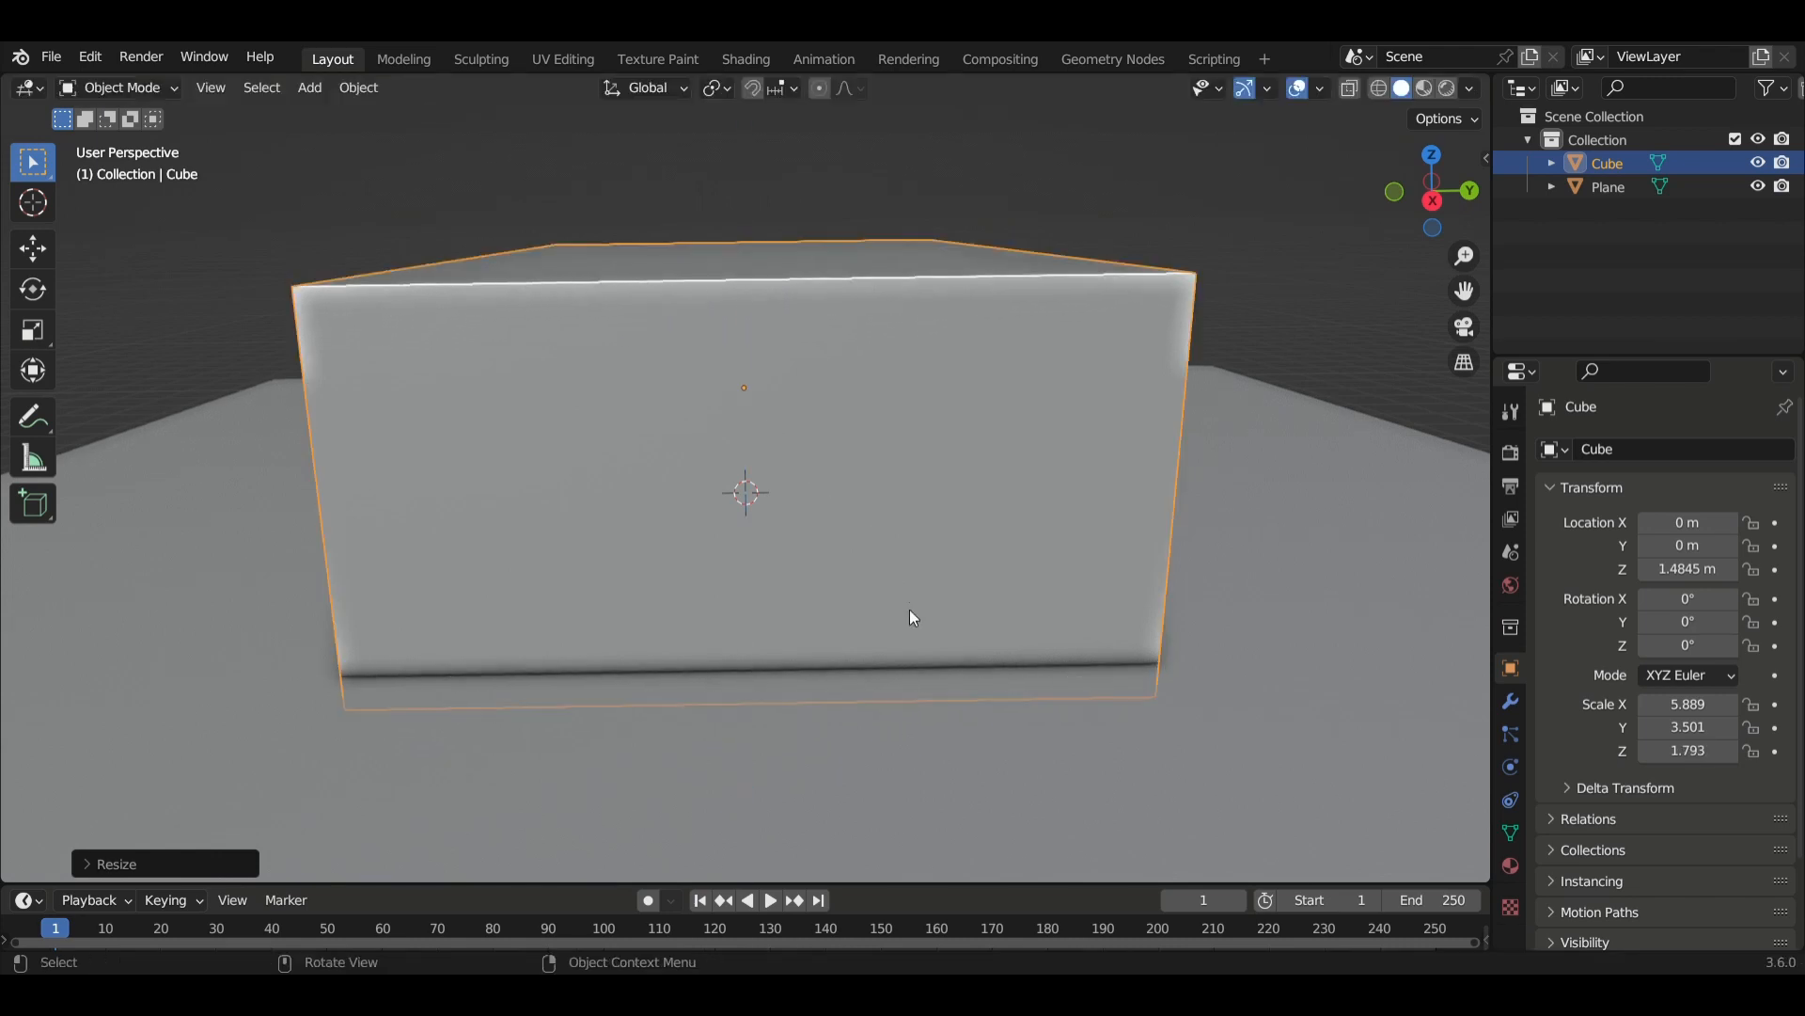
# Raise the cube along Z to about 1.77 m so its base sits just at the plane's surface.
pyautogui.press('g')
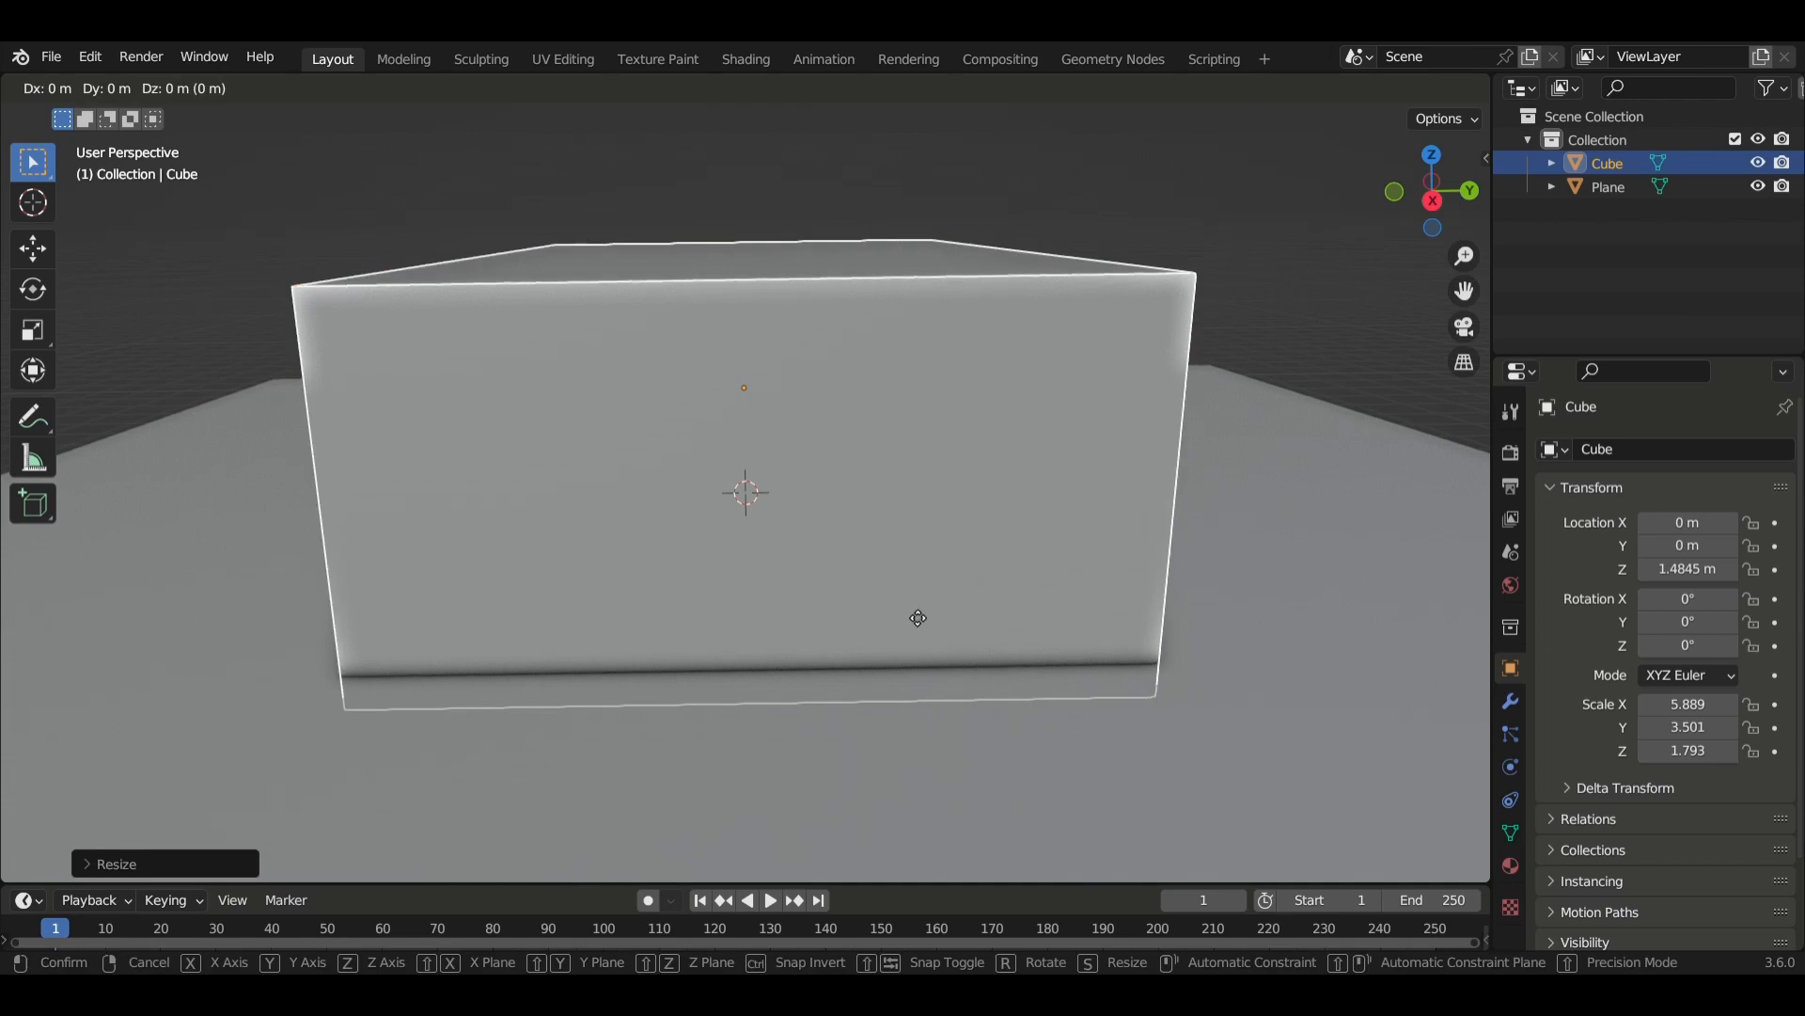
pyautogui.press('z')
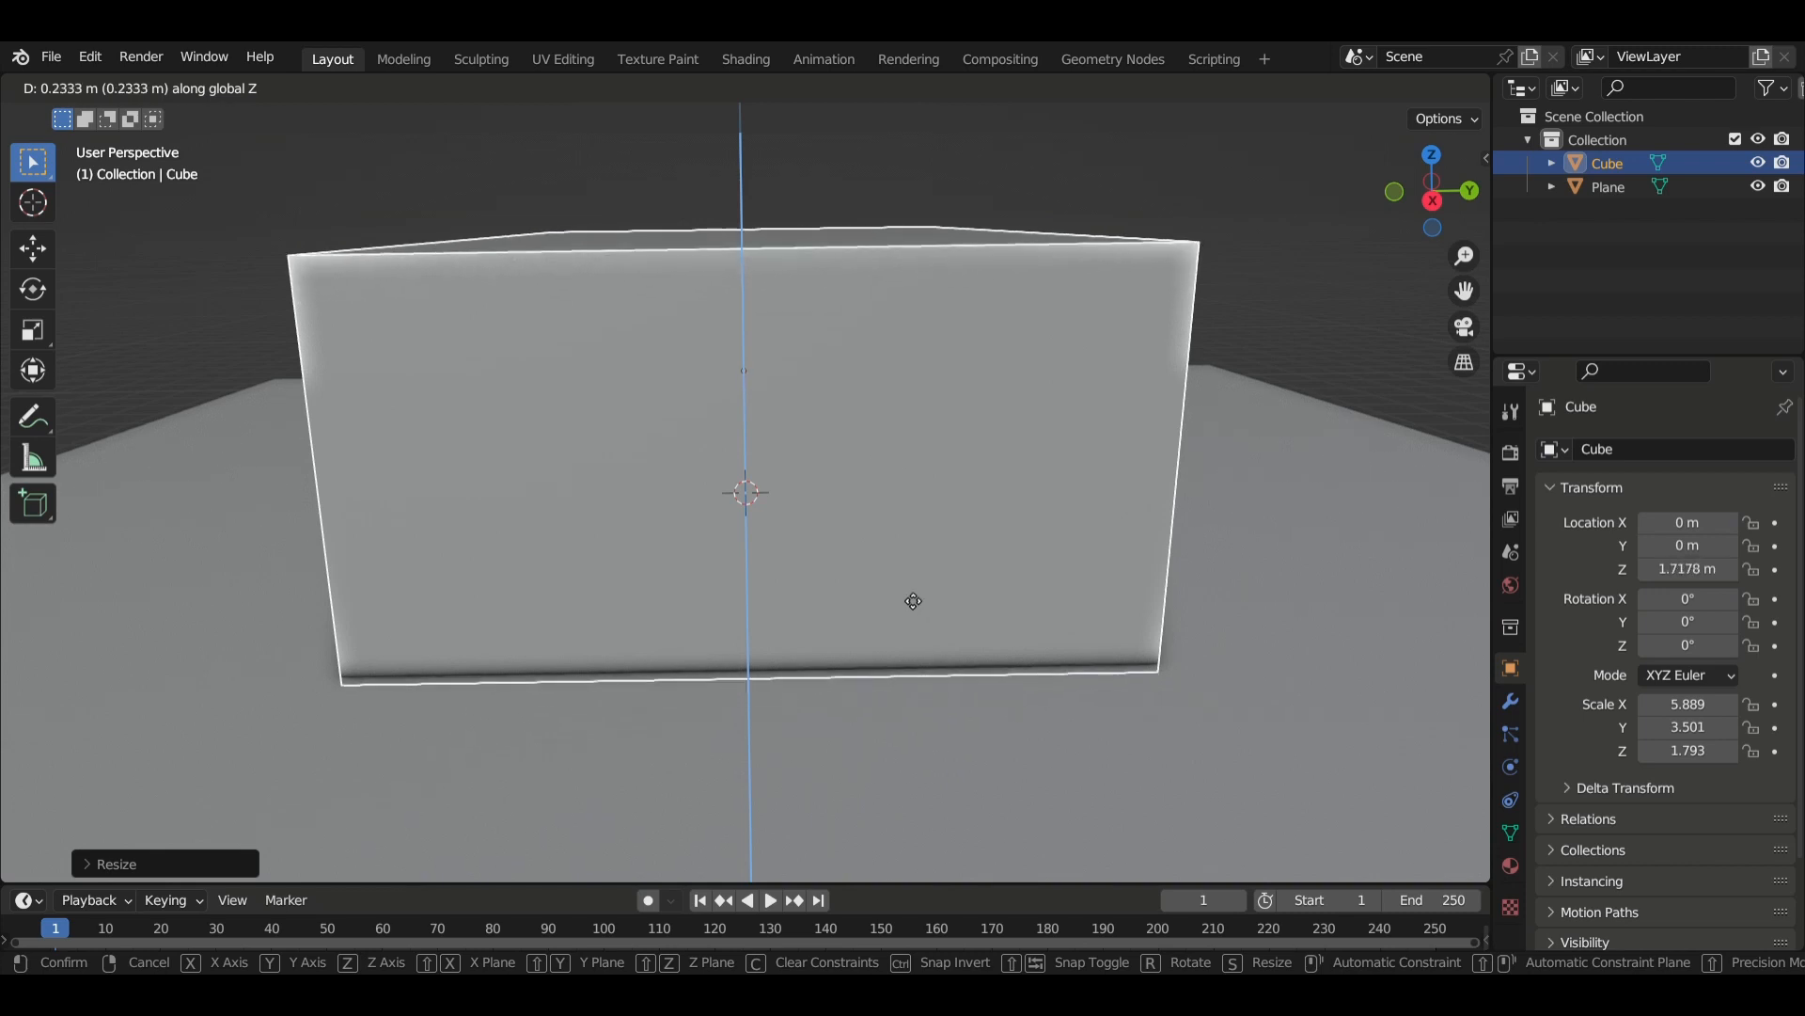
pyautogui.click(926, 593)
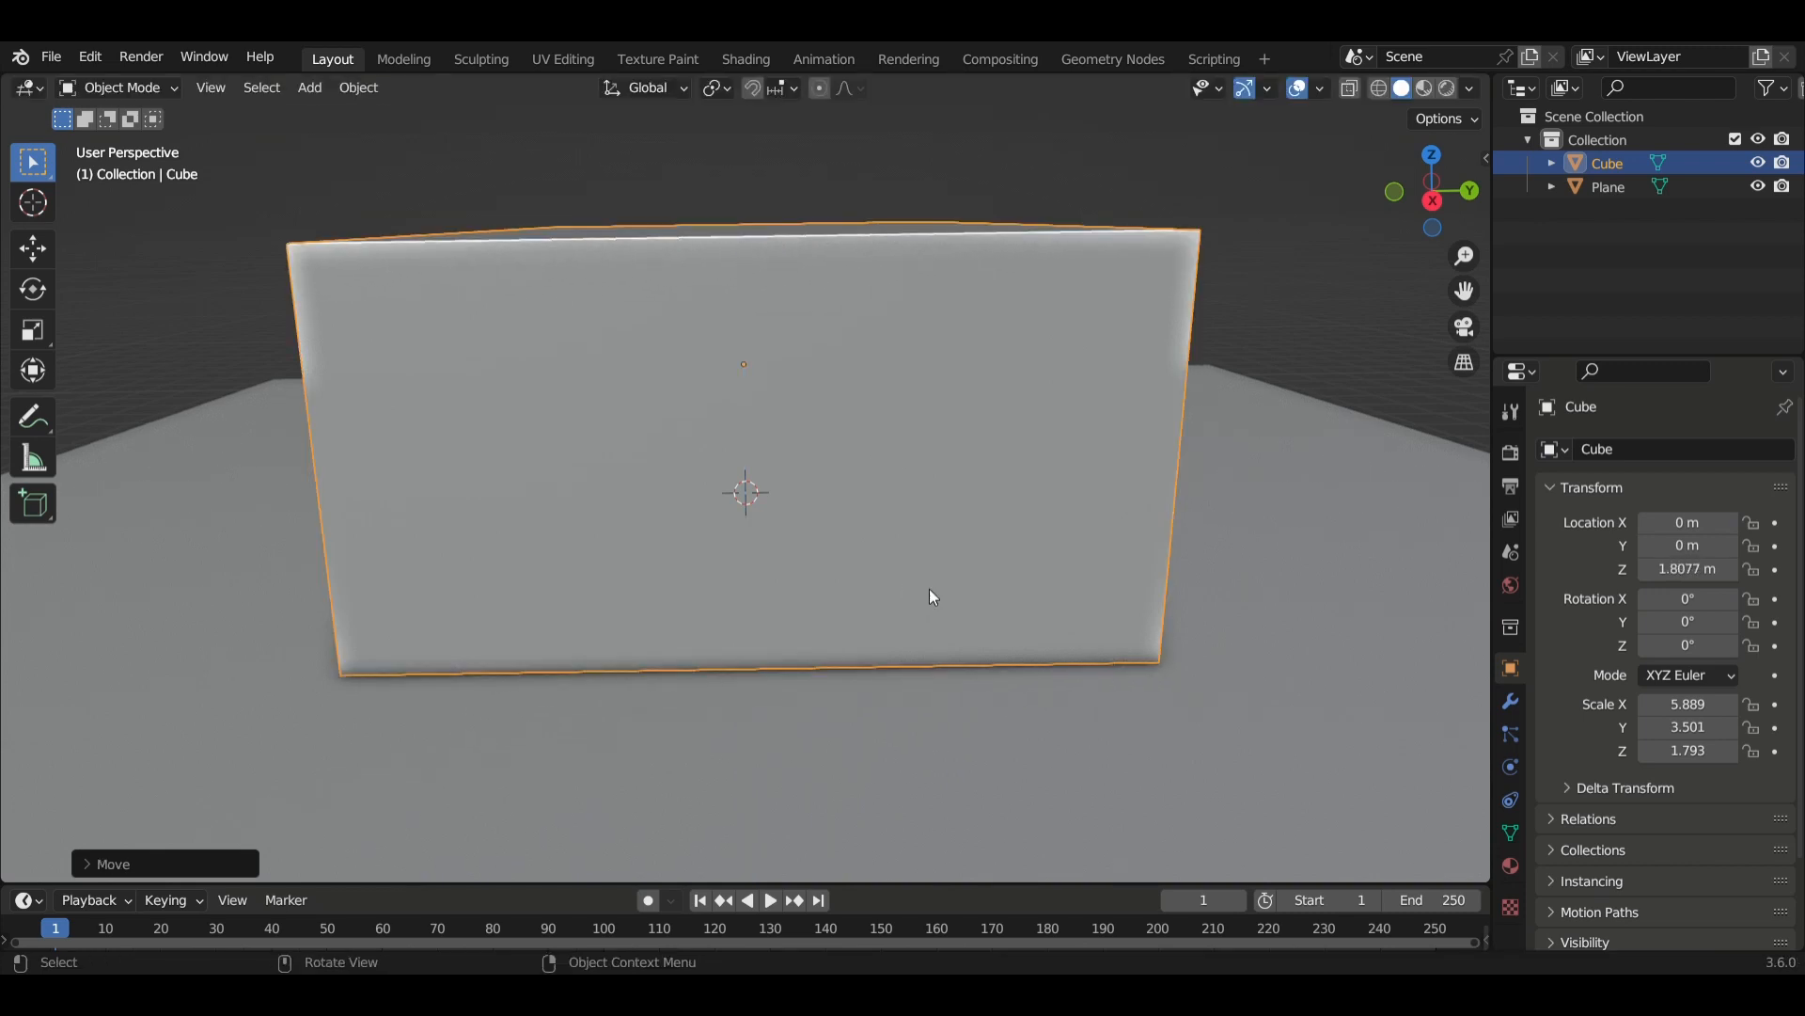
pyautogui.press('g')
pyautogui.press('z')
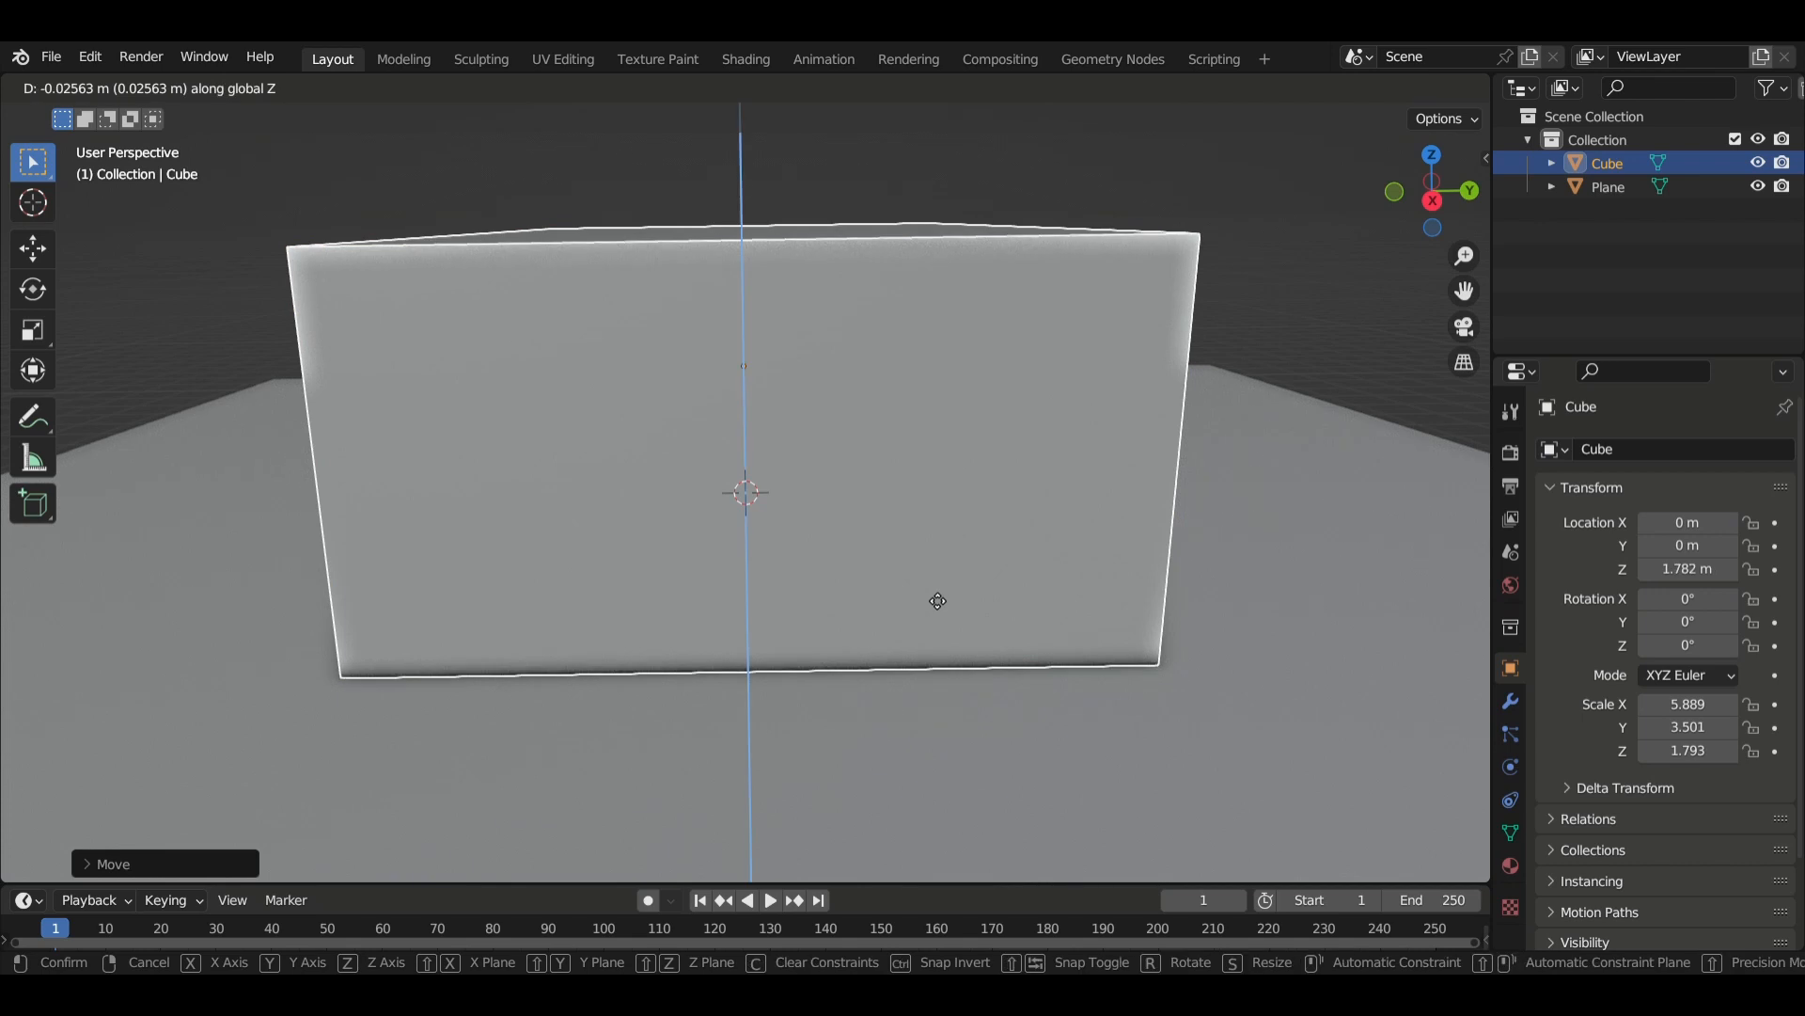
pyautogui.click(931, 594)
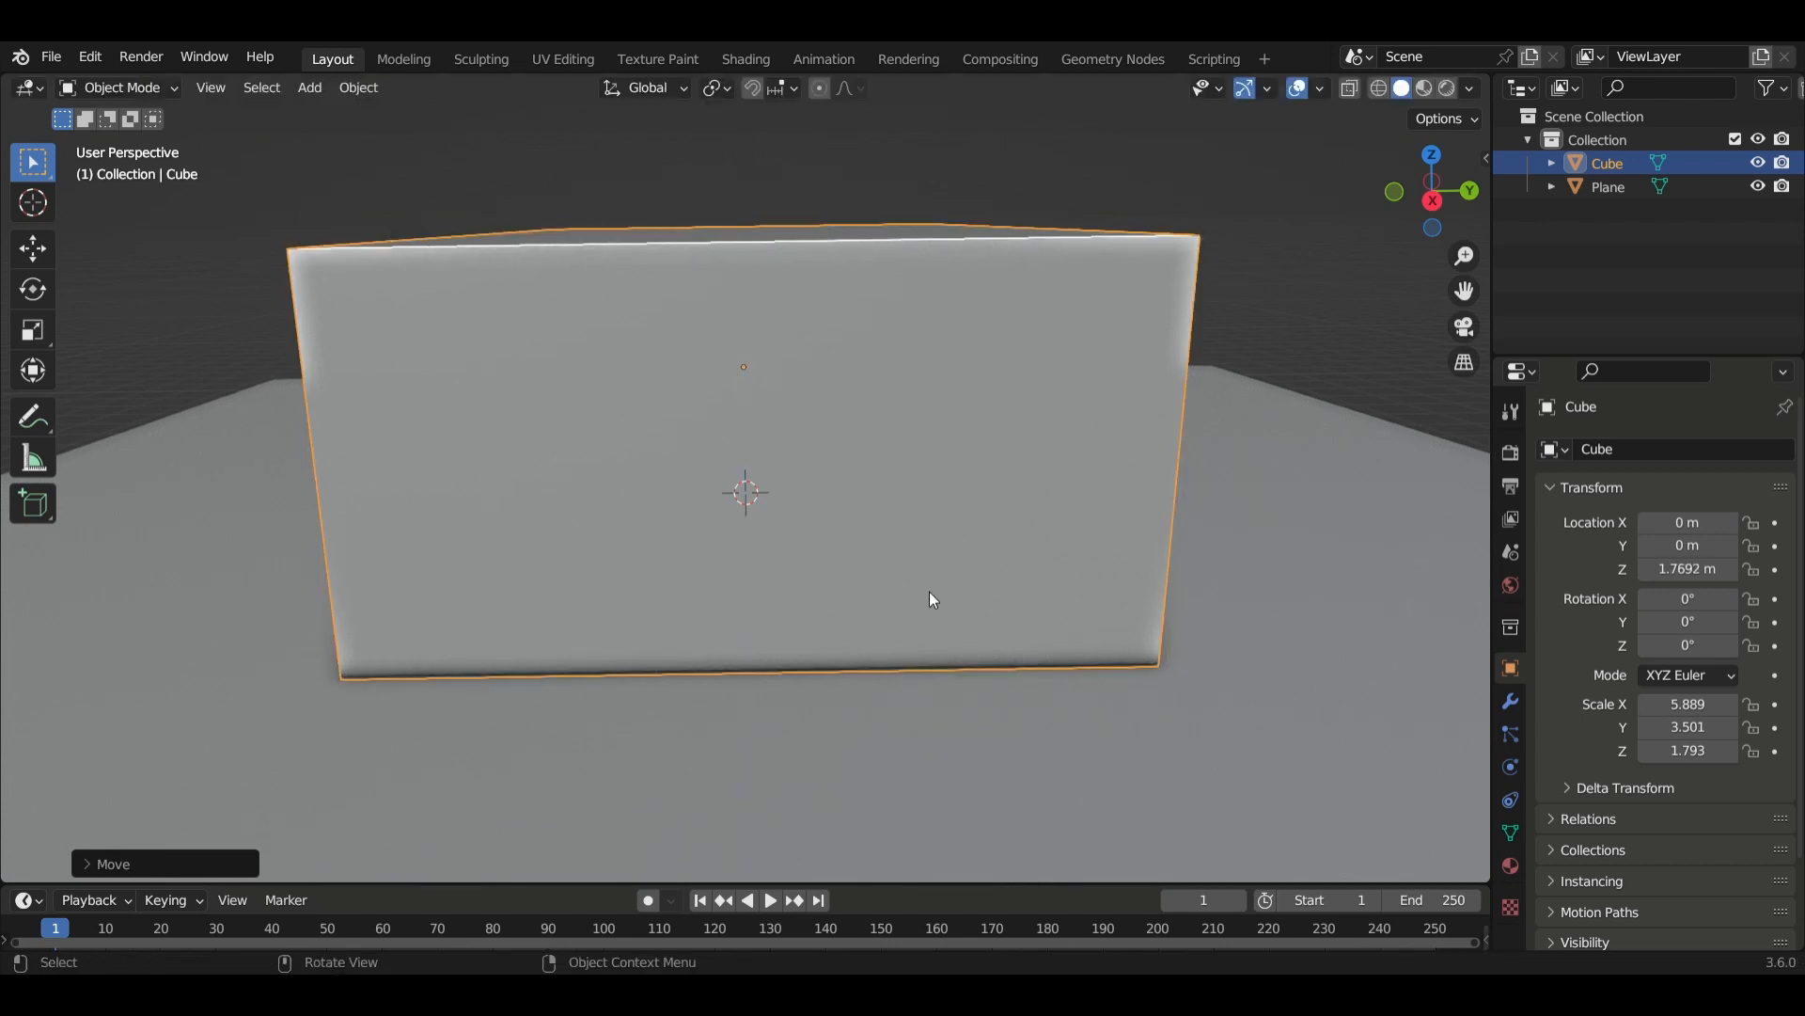
# Enter Edit Mode on the cube and add three evenly spaced loop cuts running along its length, without sliding them.
pyautogui.moveTo(942, 591); pyautogui.dragTo(921, 621, button='middle')
pyautogui.press('Tab')
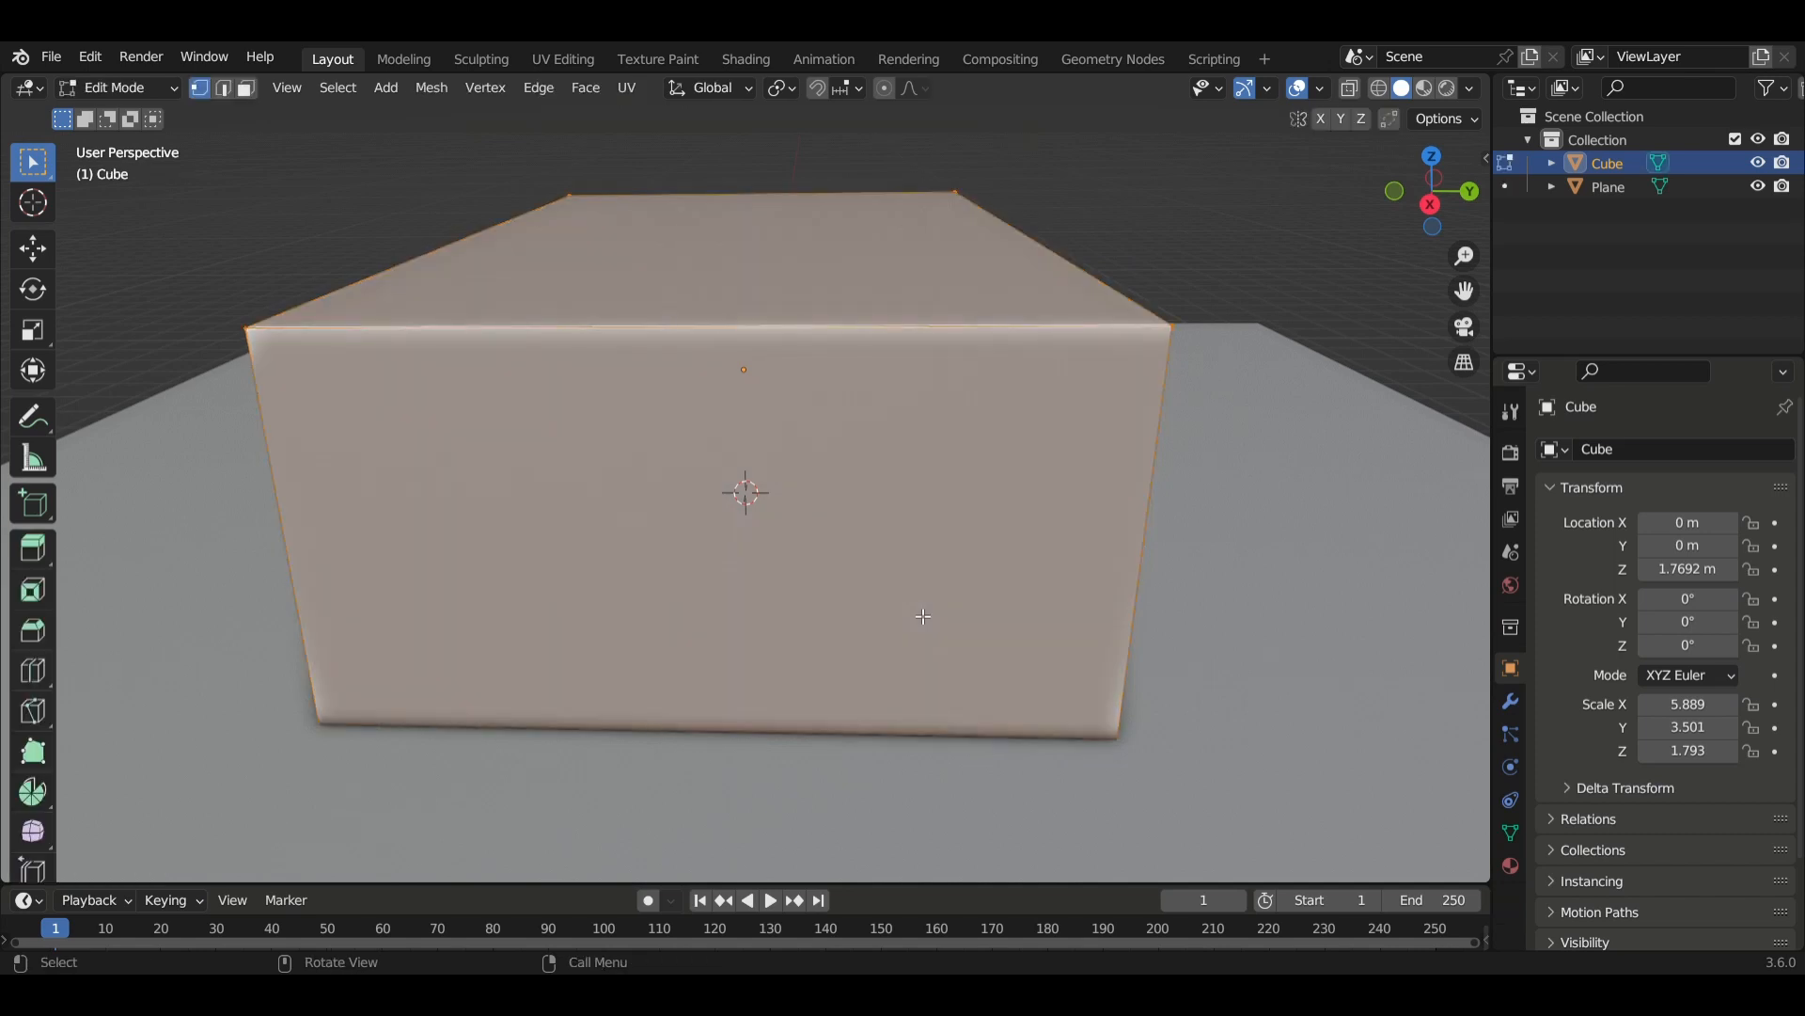
pyautogui.hotkey('ctrl', 'r')
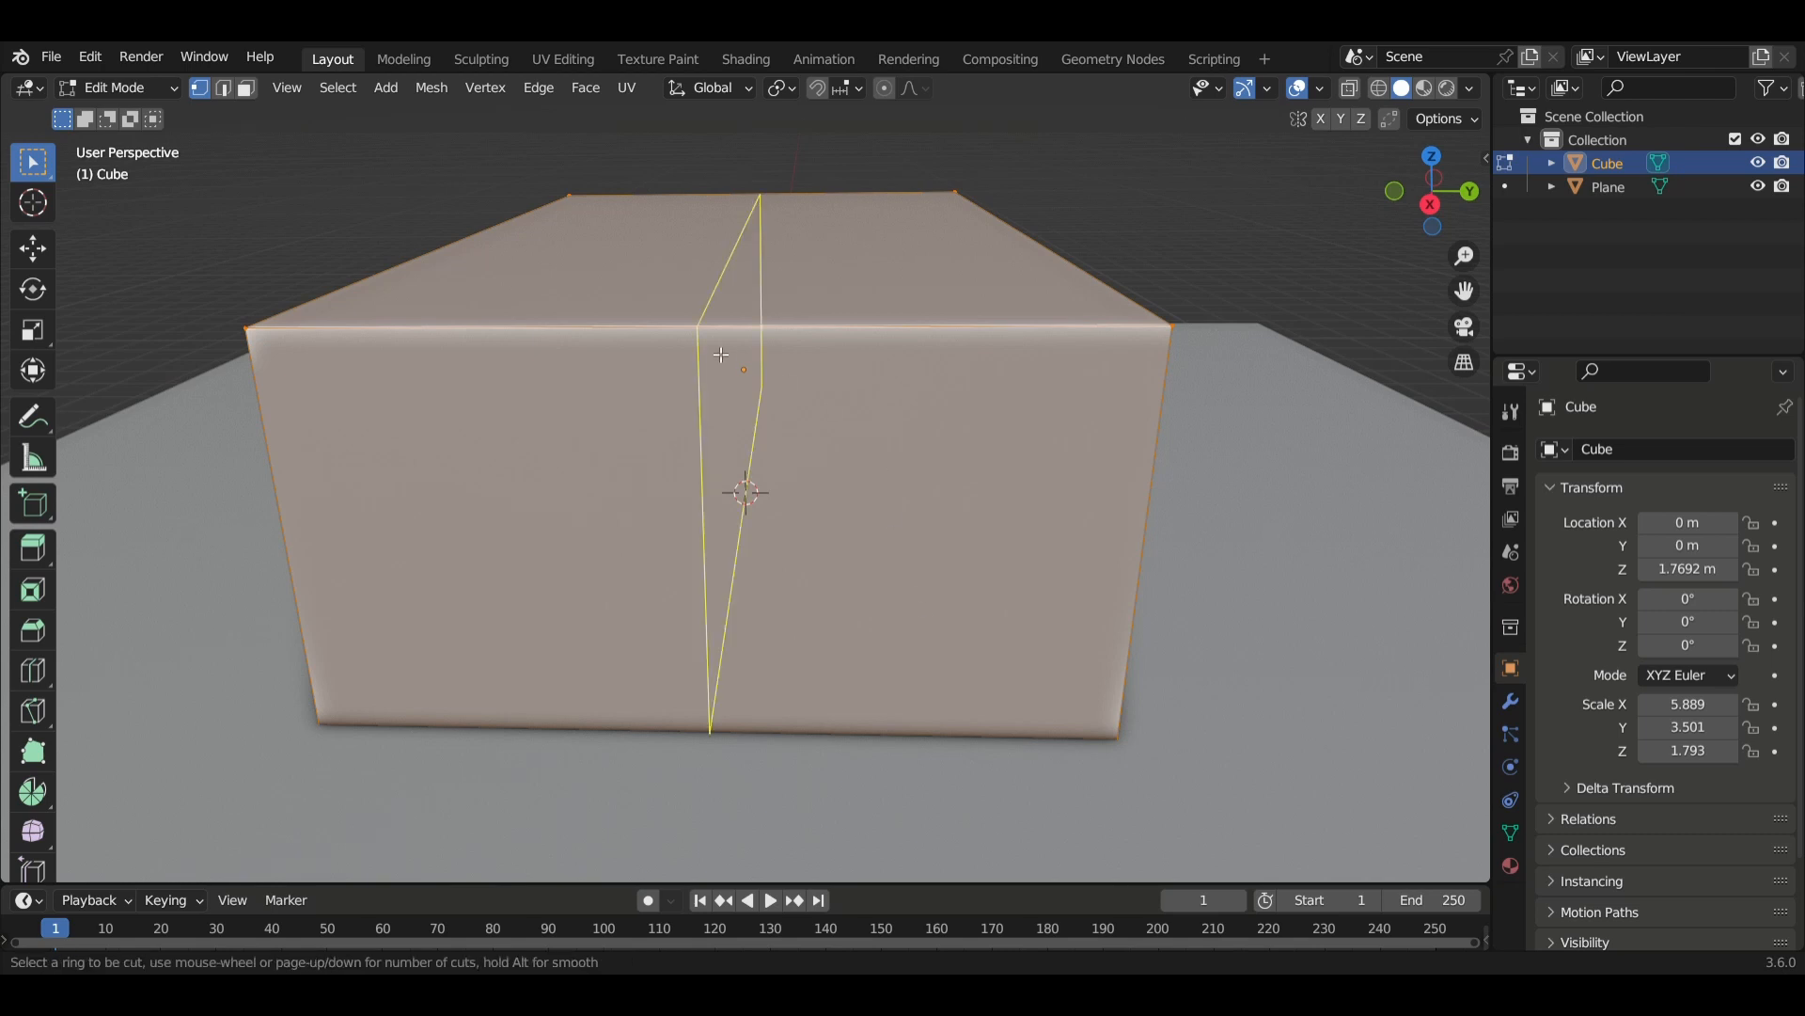
pyautogui.scroll(2, 721, 354)
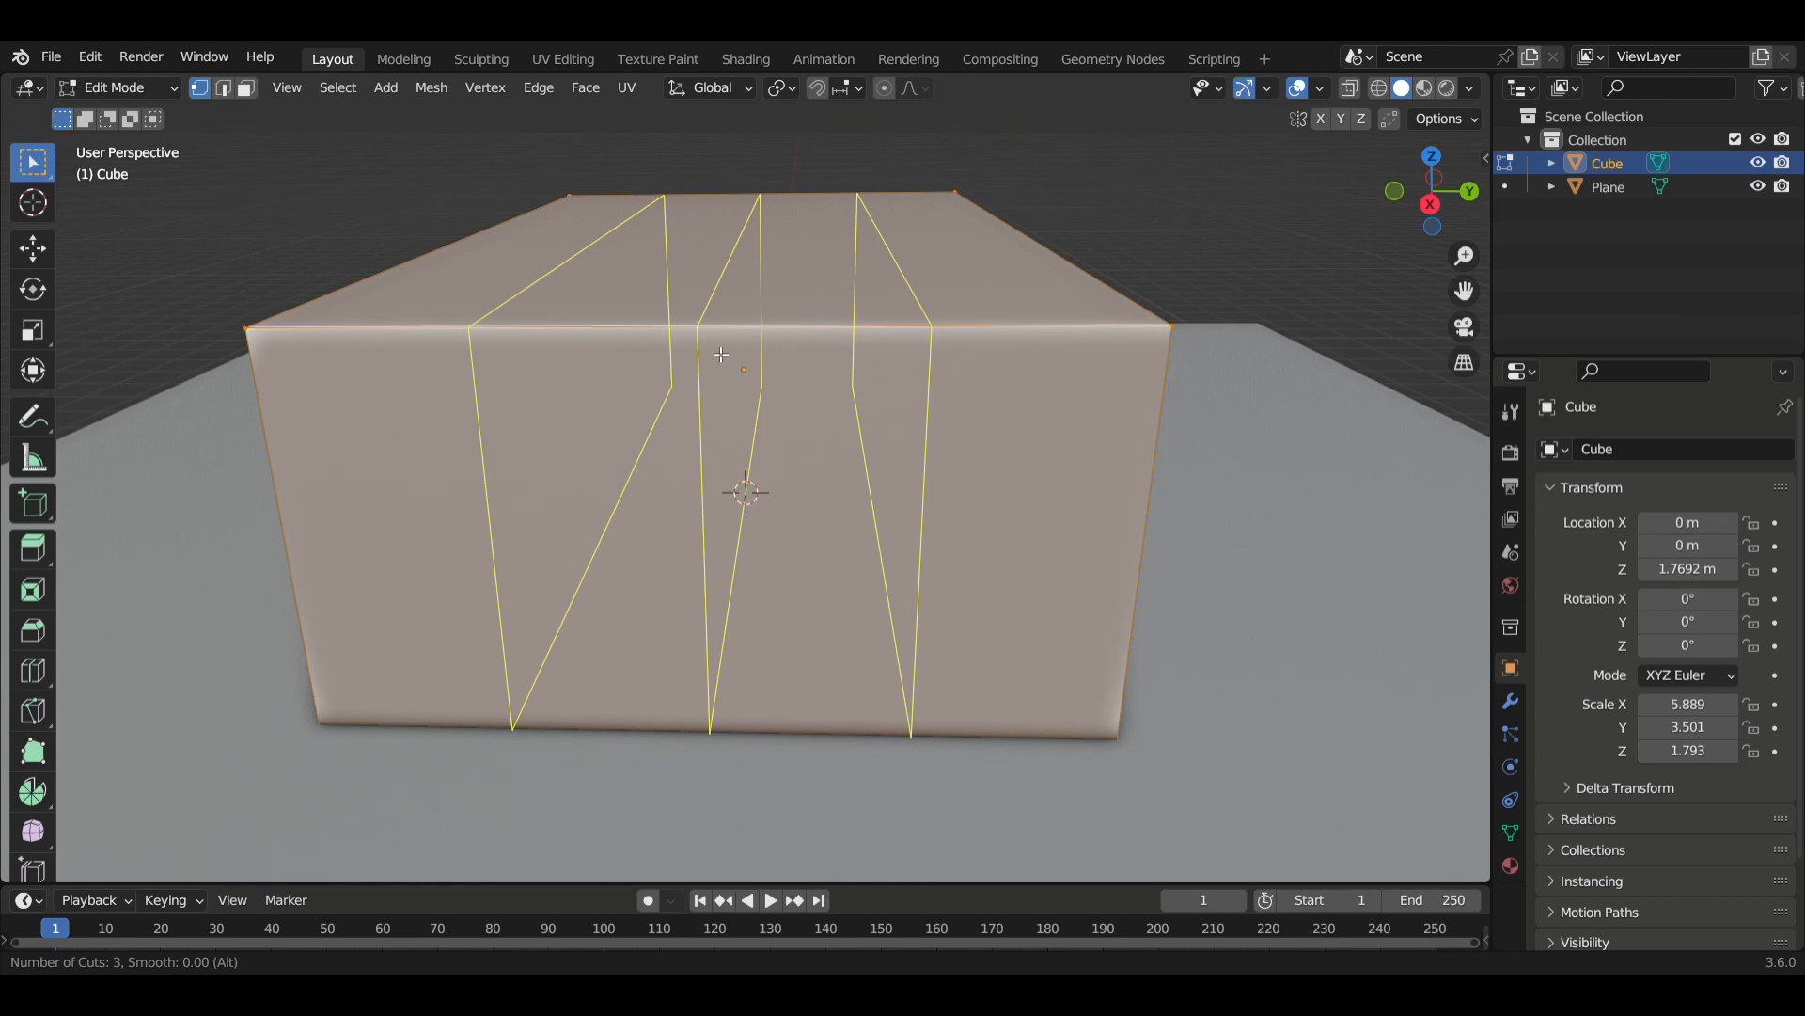
pyautogui.click(721, 355)
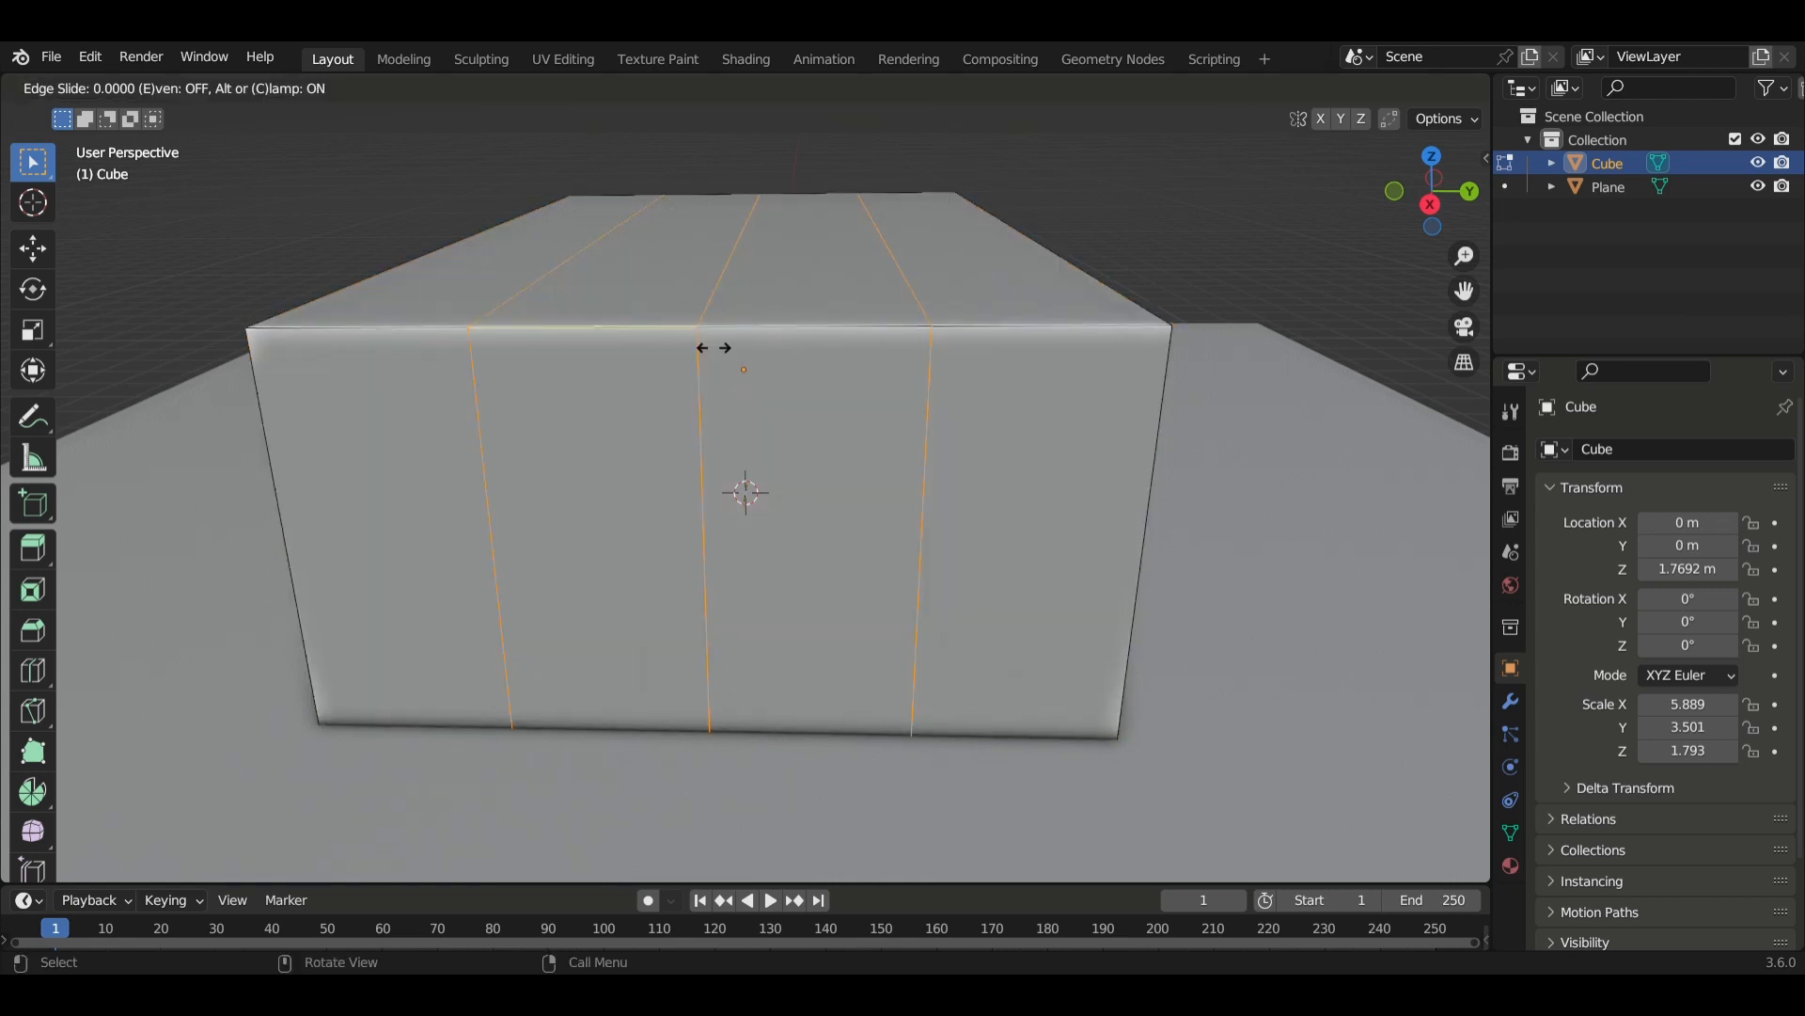
pyautogui.click(722, 354)
# In edge select mode, raise only the middle lengthwise edge on the cube's top along Z to form a roof ridge.
pyautogui.moveTo(855, 407); pyautogui.dragTo(852, 451, button='middle')
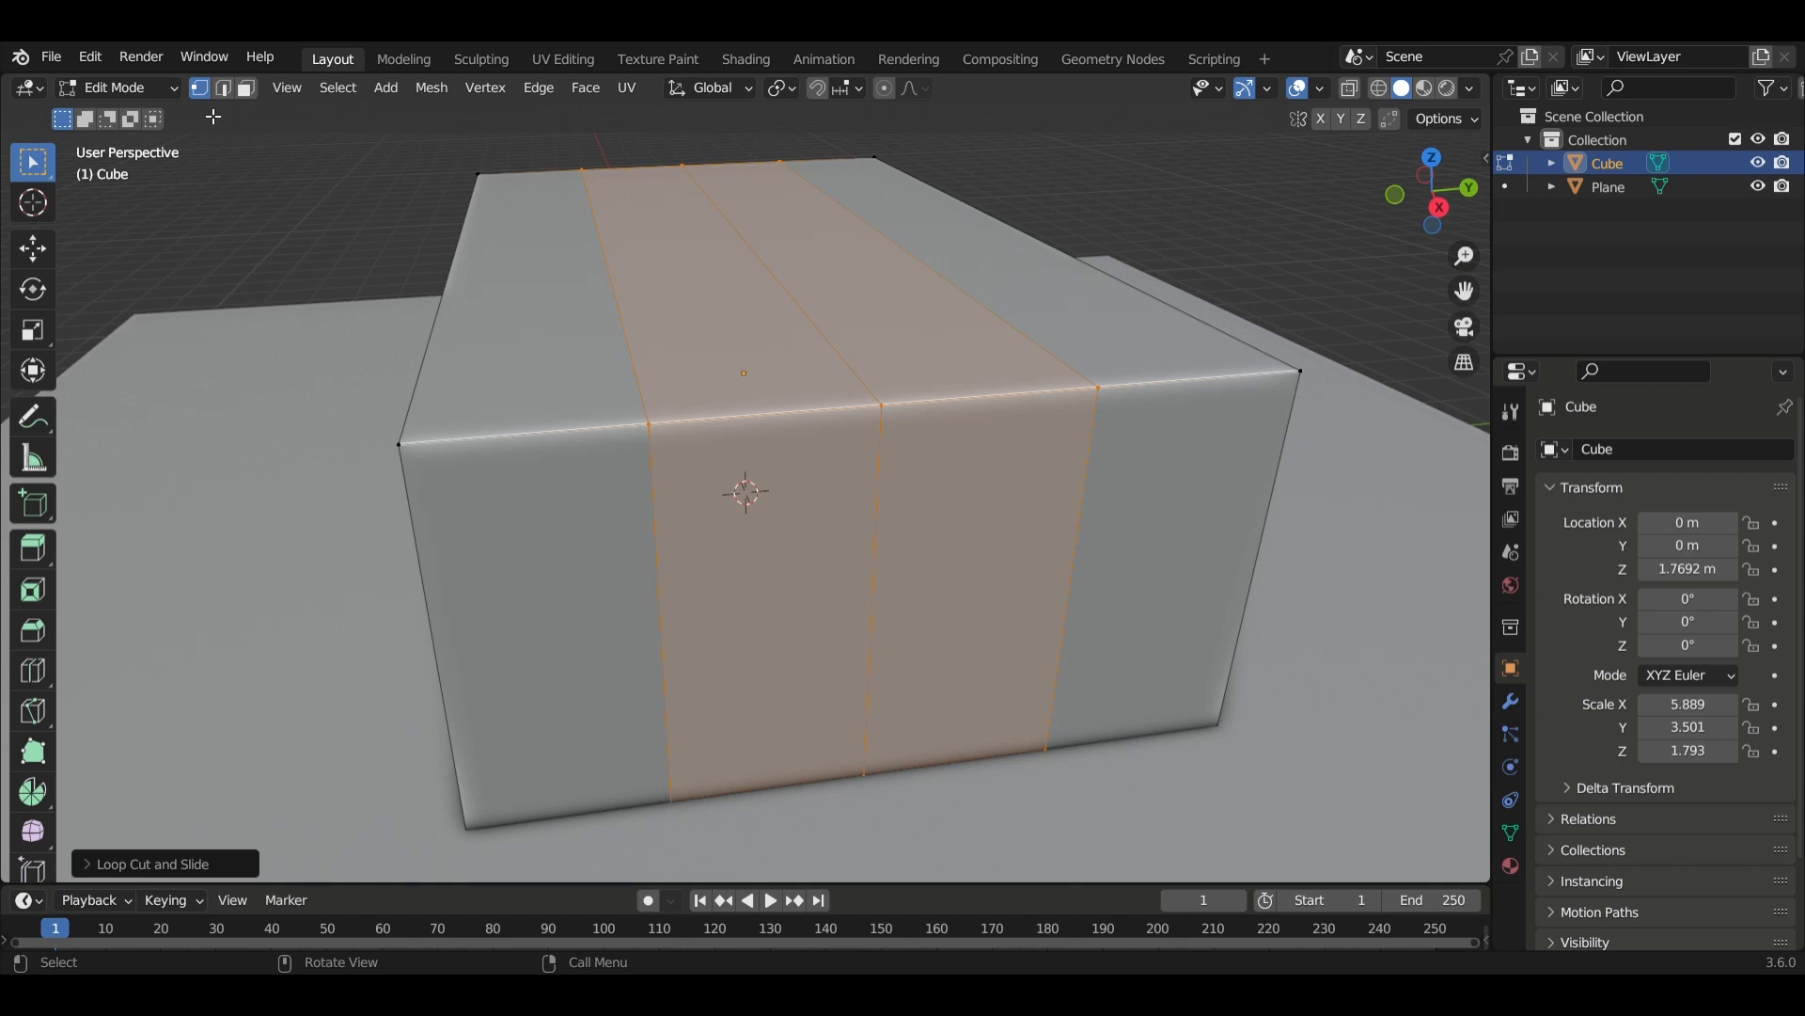
pyautogui.click(223, 90)
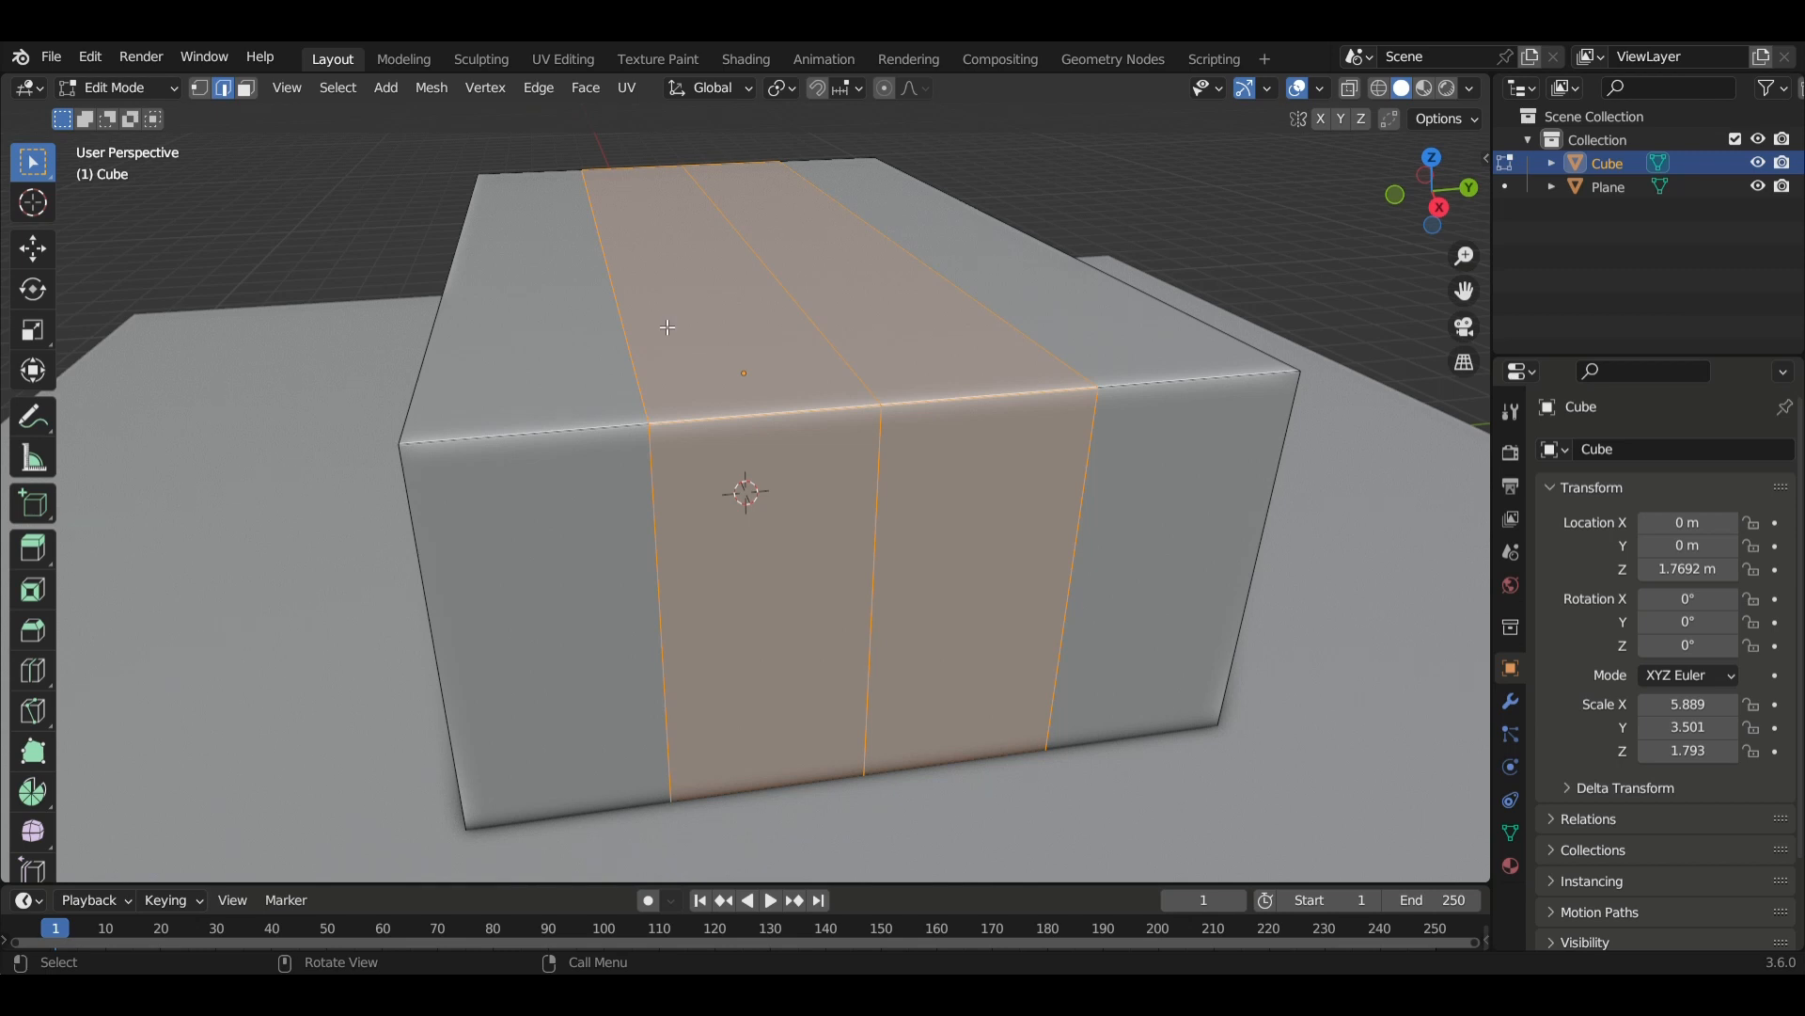
pyautogui.press('3')
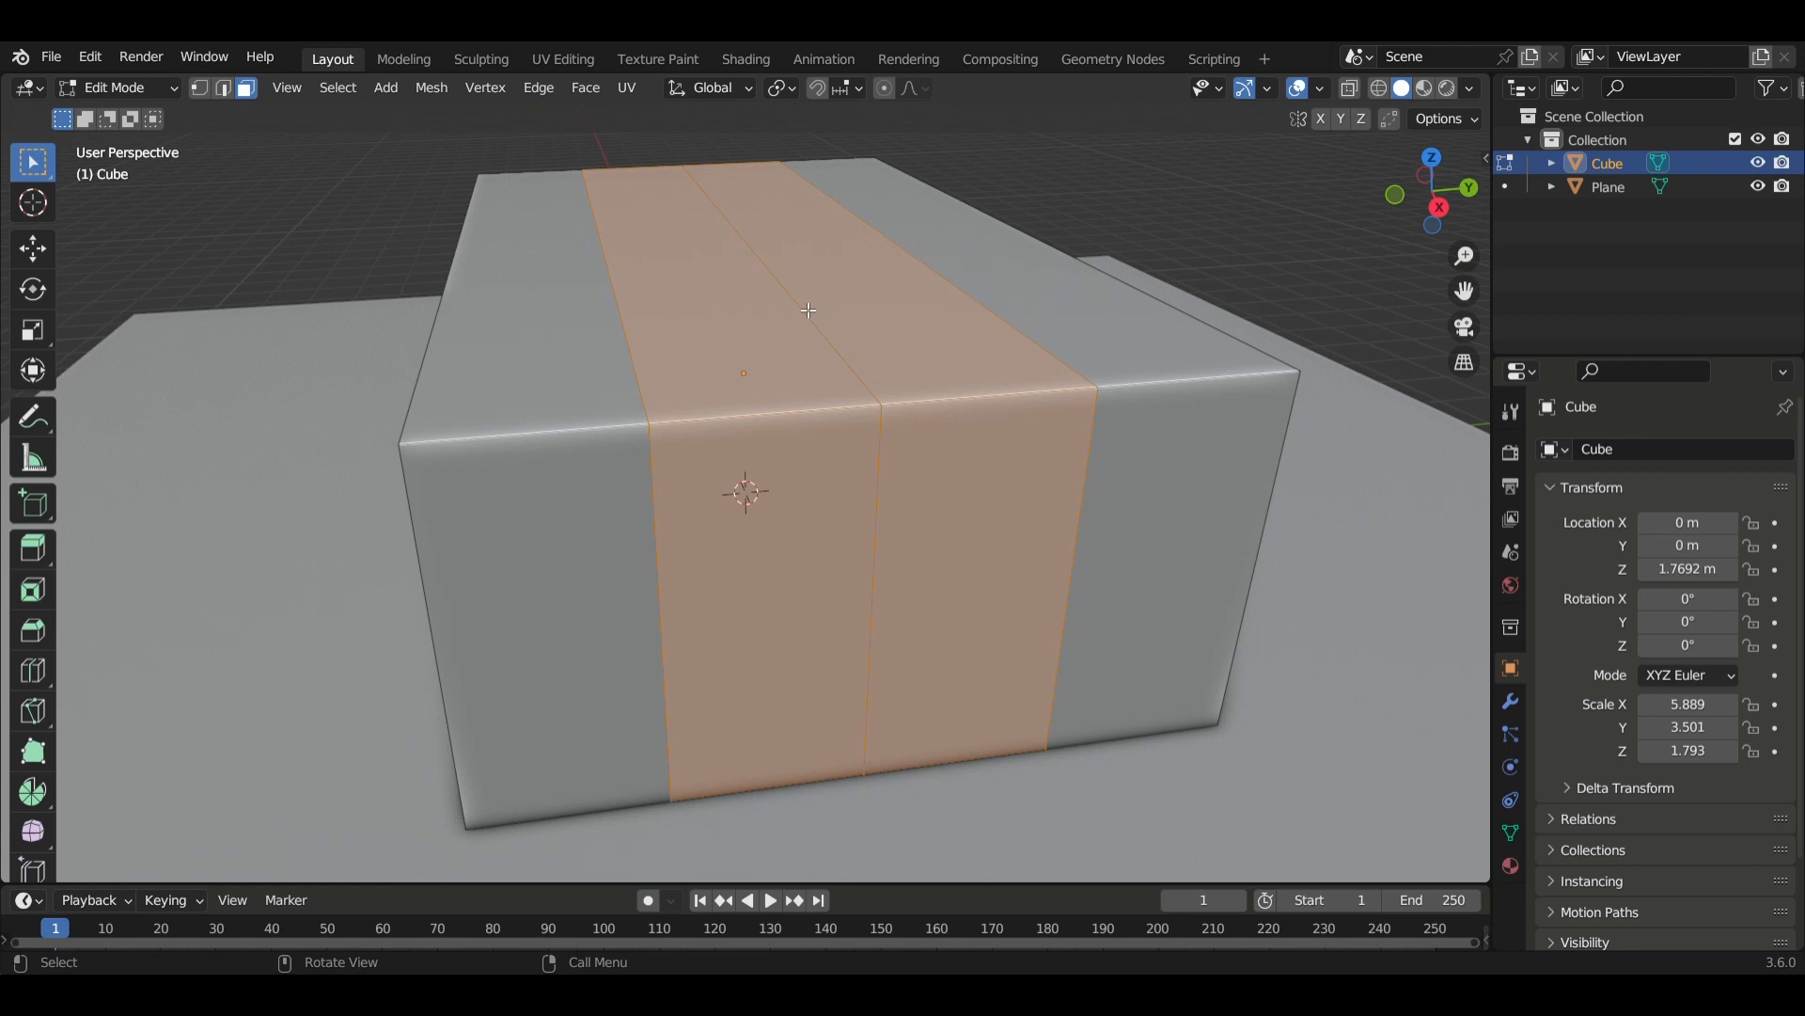
pyautogui.press('2')
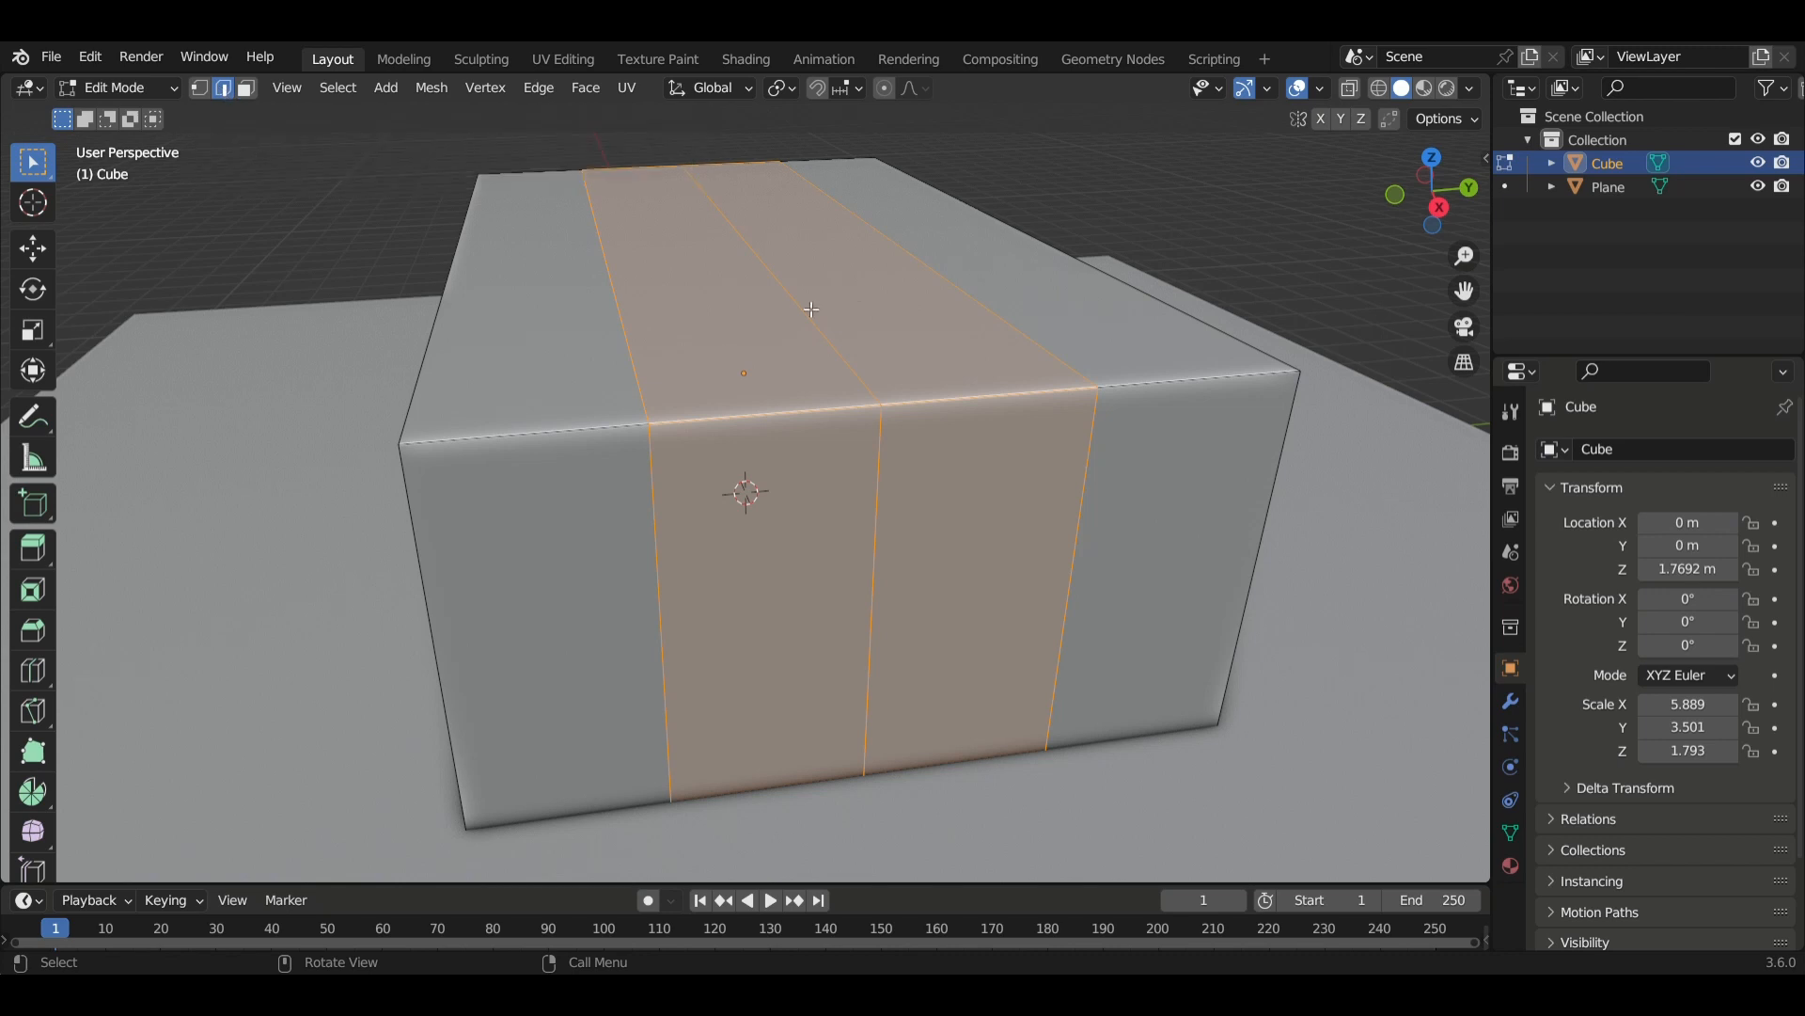
pyautogui.hotkey('alt', 'a')
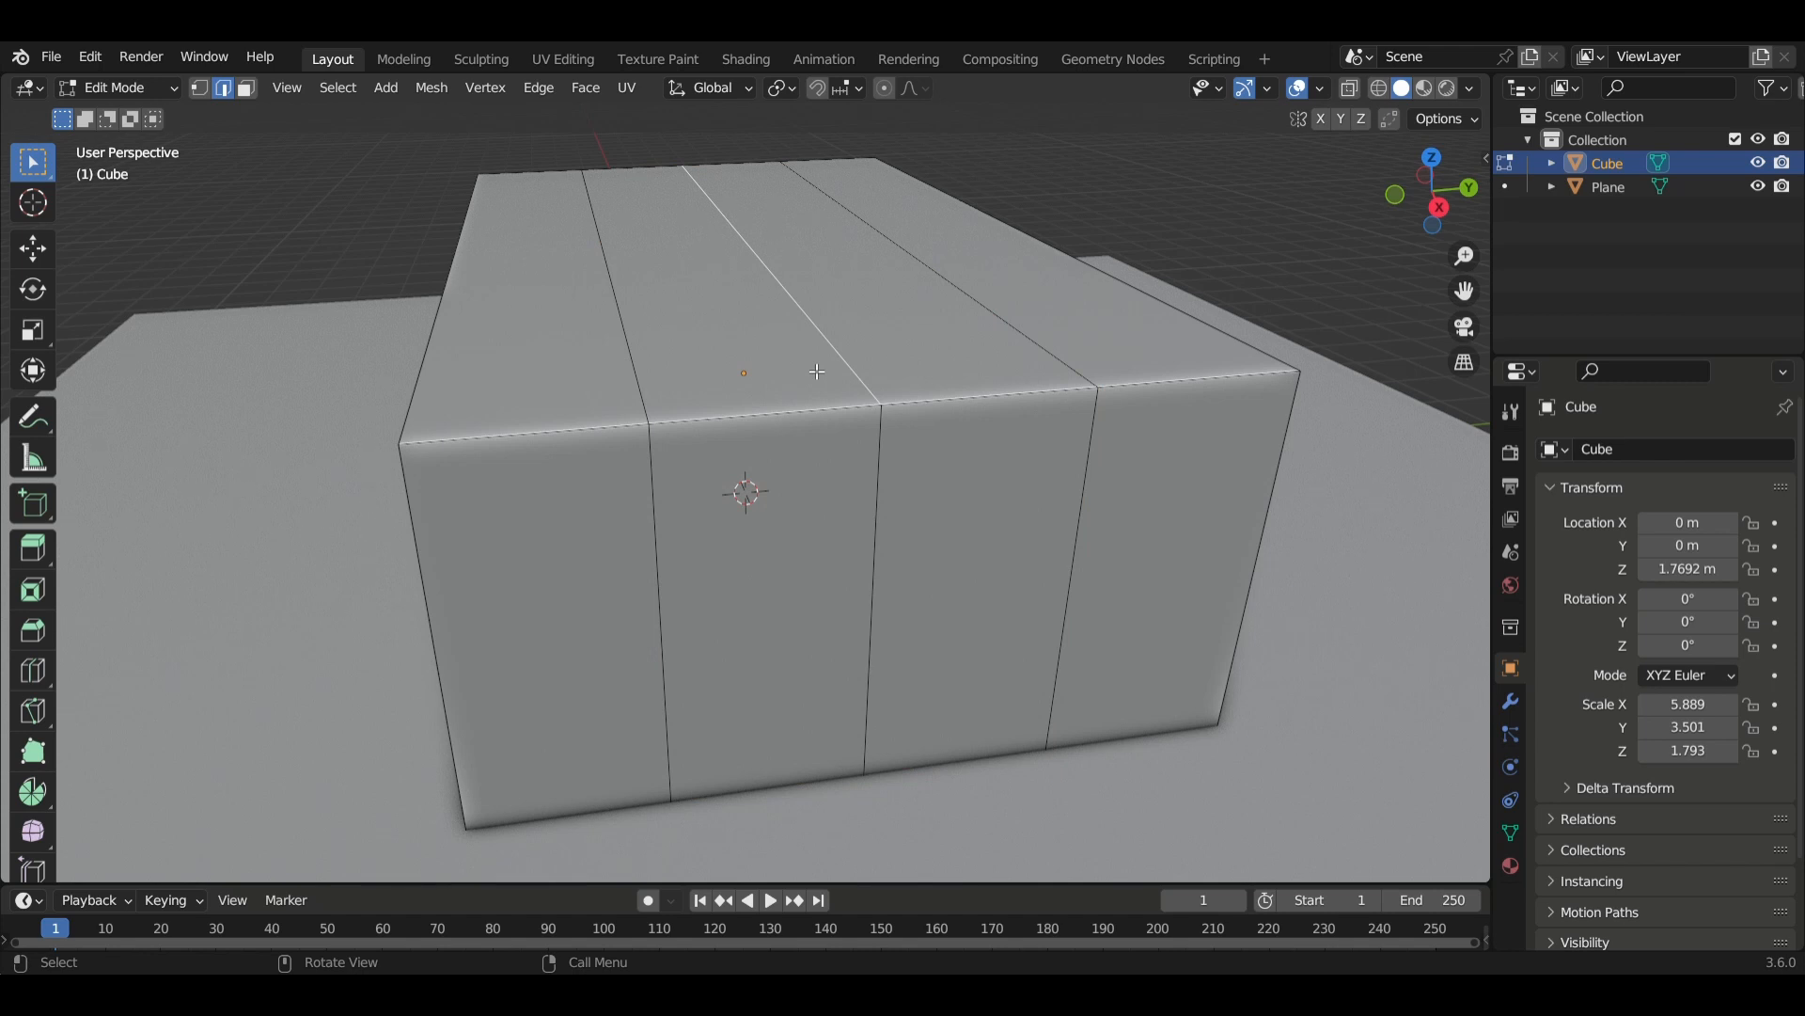
pyautogui.press('g')
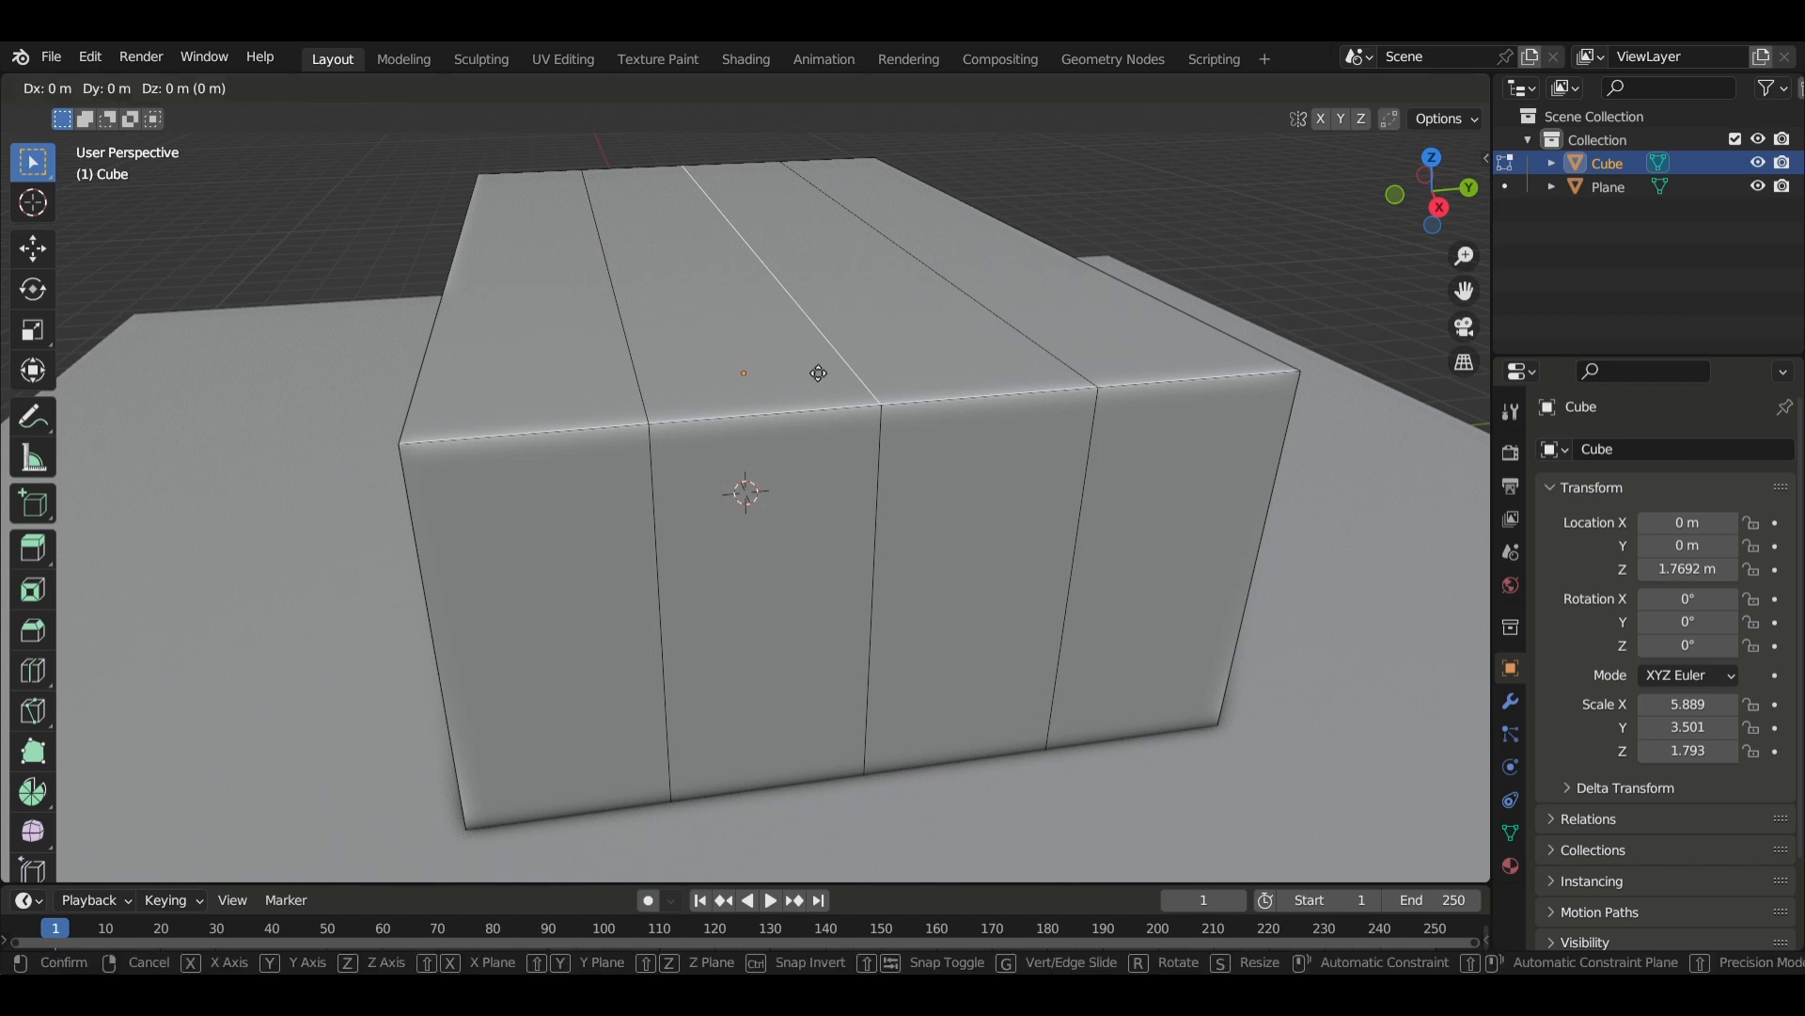
pyautogui.press('z')
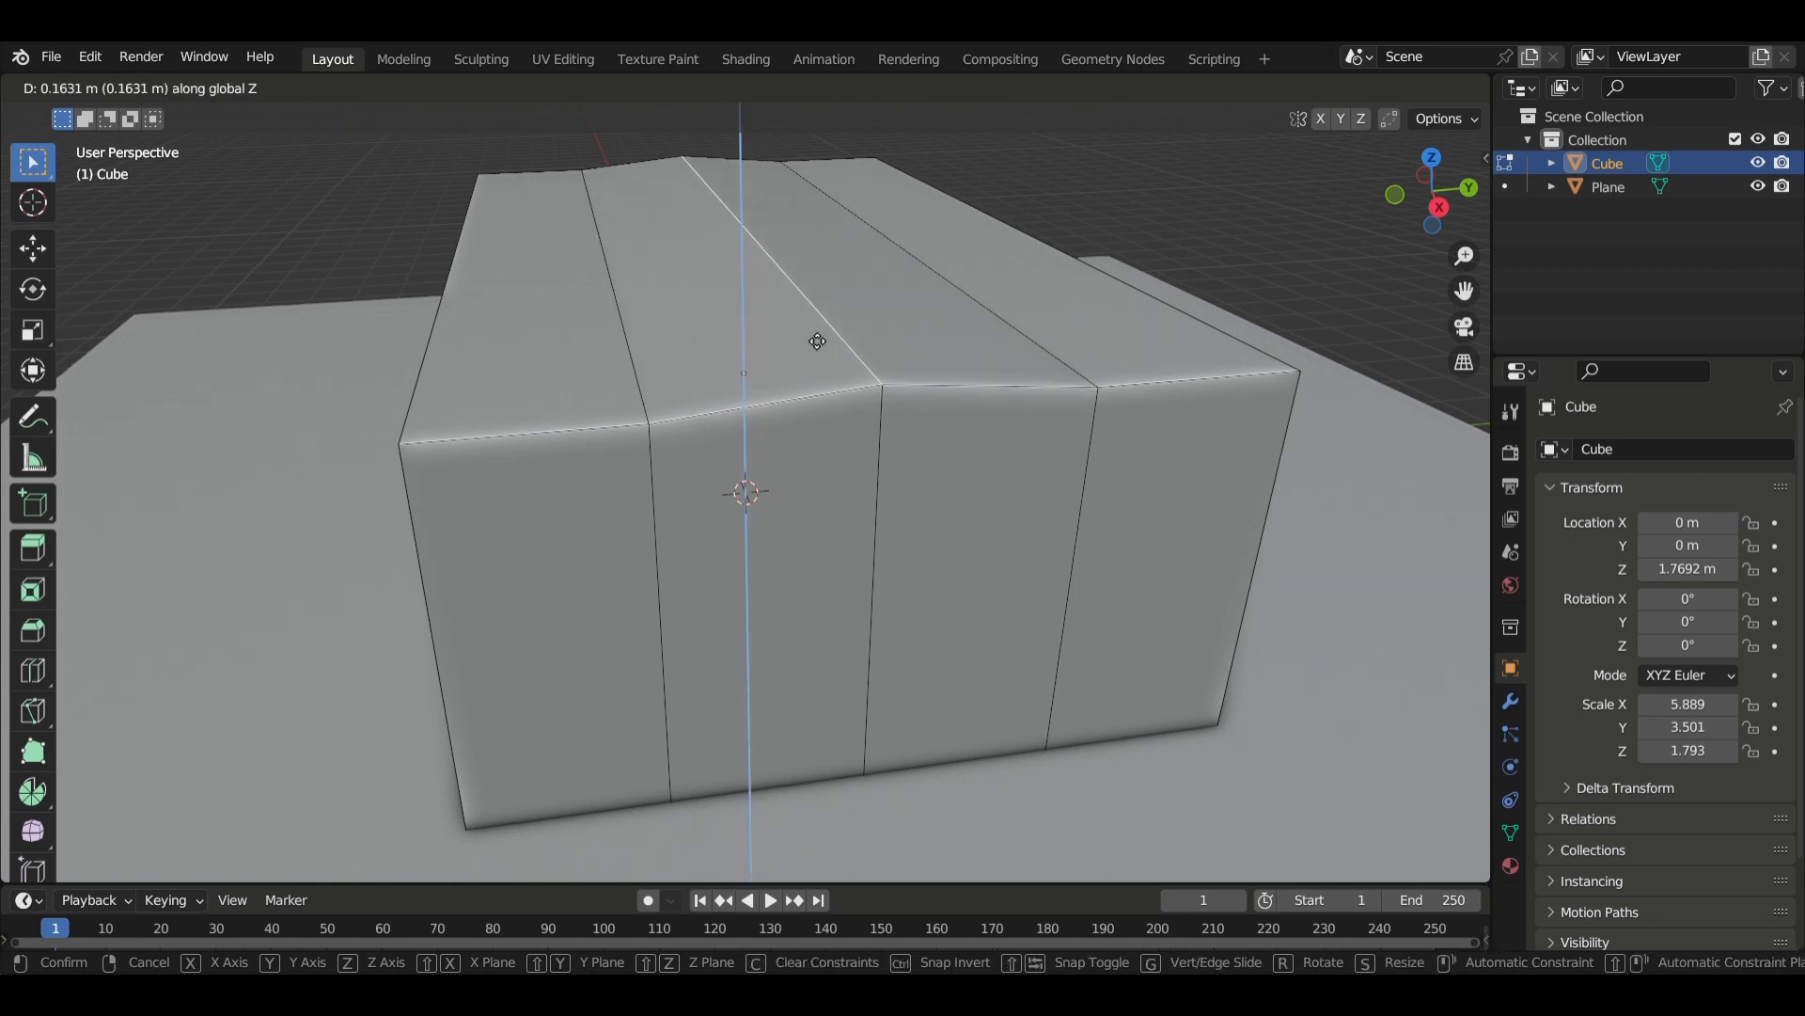
pyautogui.click(813, 289)
# Add one loop cut across the block's width, slid about two-thirds of the way from the middle toward its +X end, and clear the selection.
pyautogui.moveTo(813, 290); pyautogui.dragTo(995, 419, button='middle')
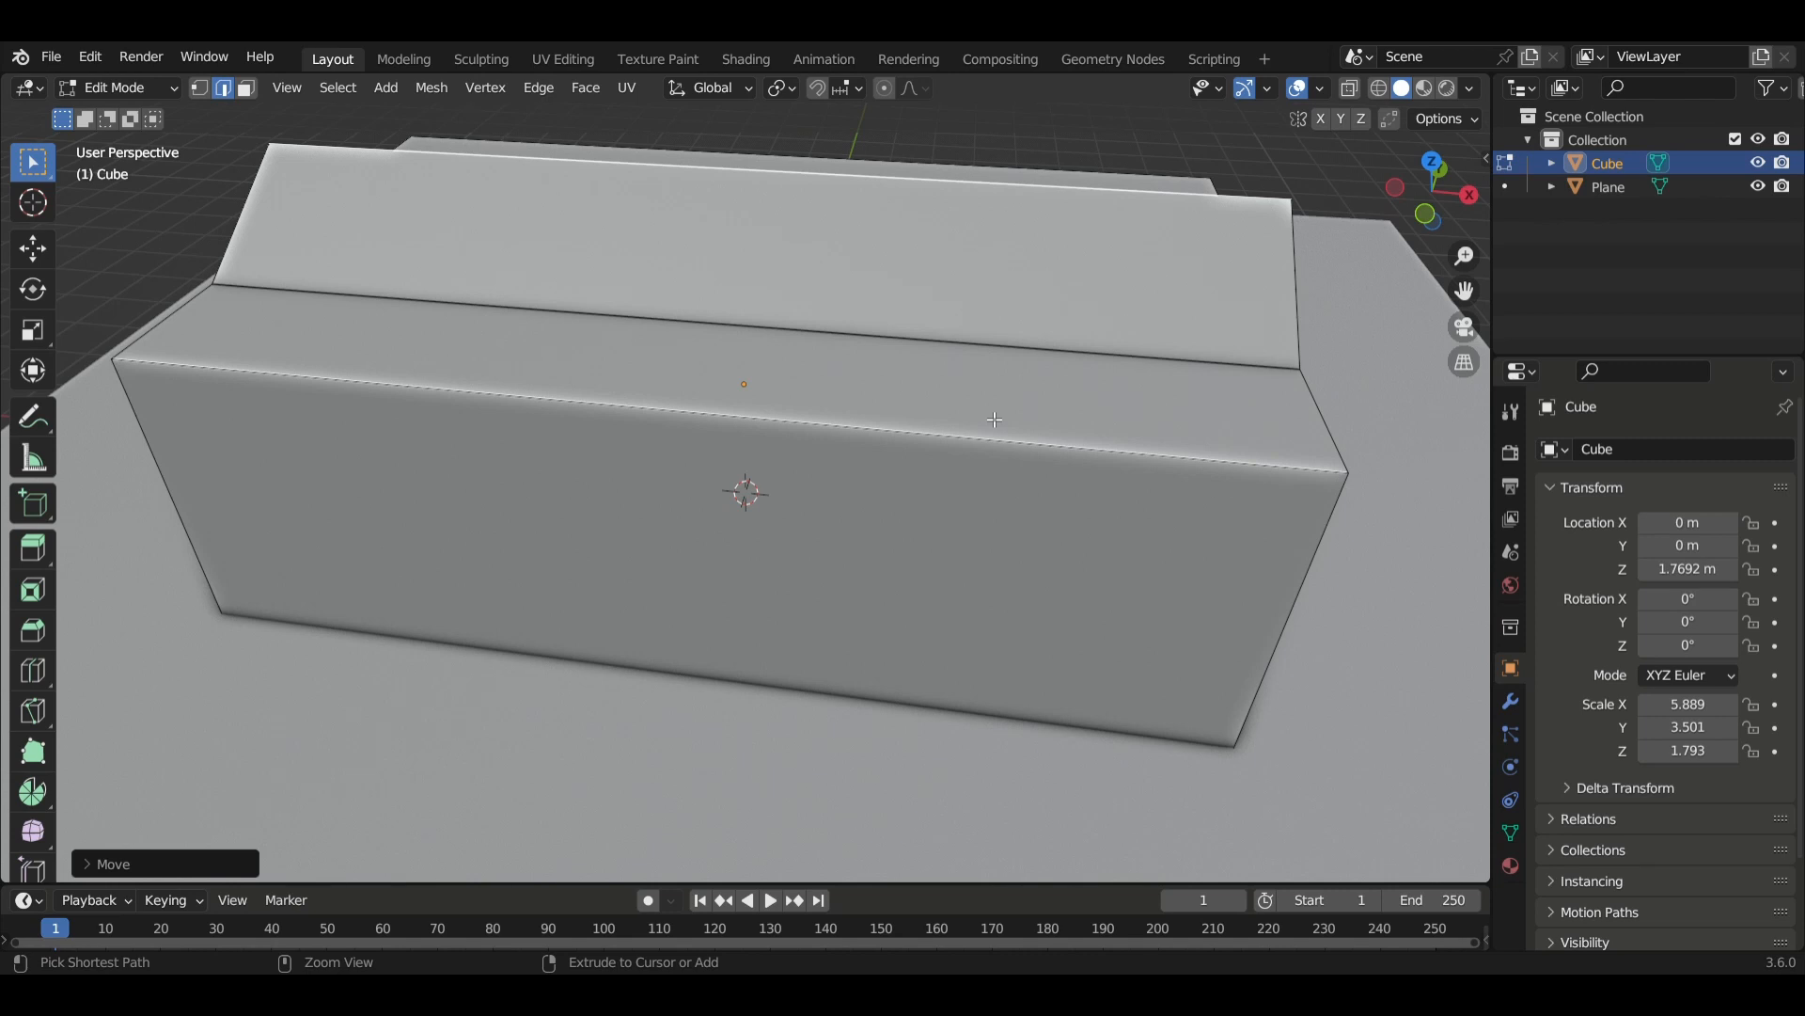
pyautogui.hotkey('ctrl', 'r')
pyautogui.click(995, 419)
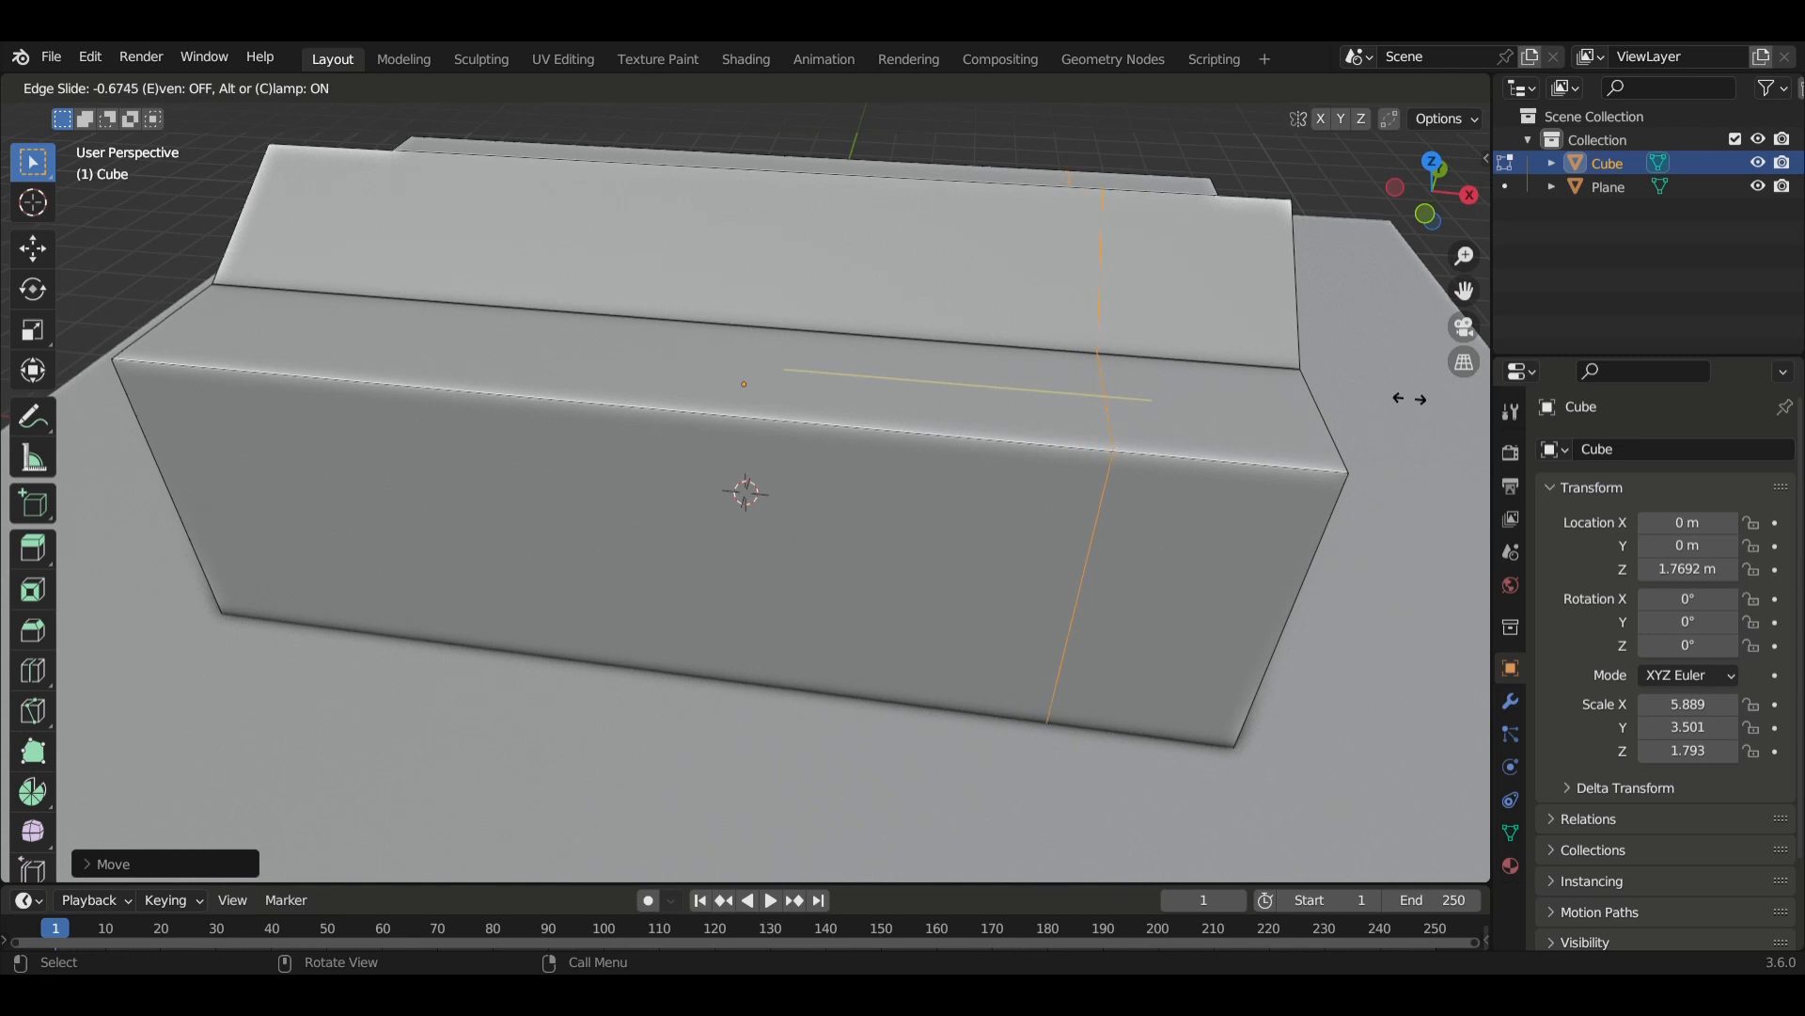
pyautogui.click(1421, 401)
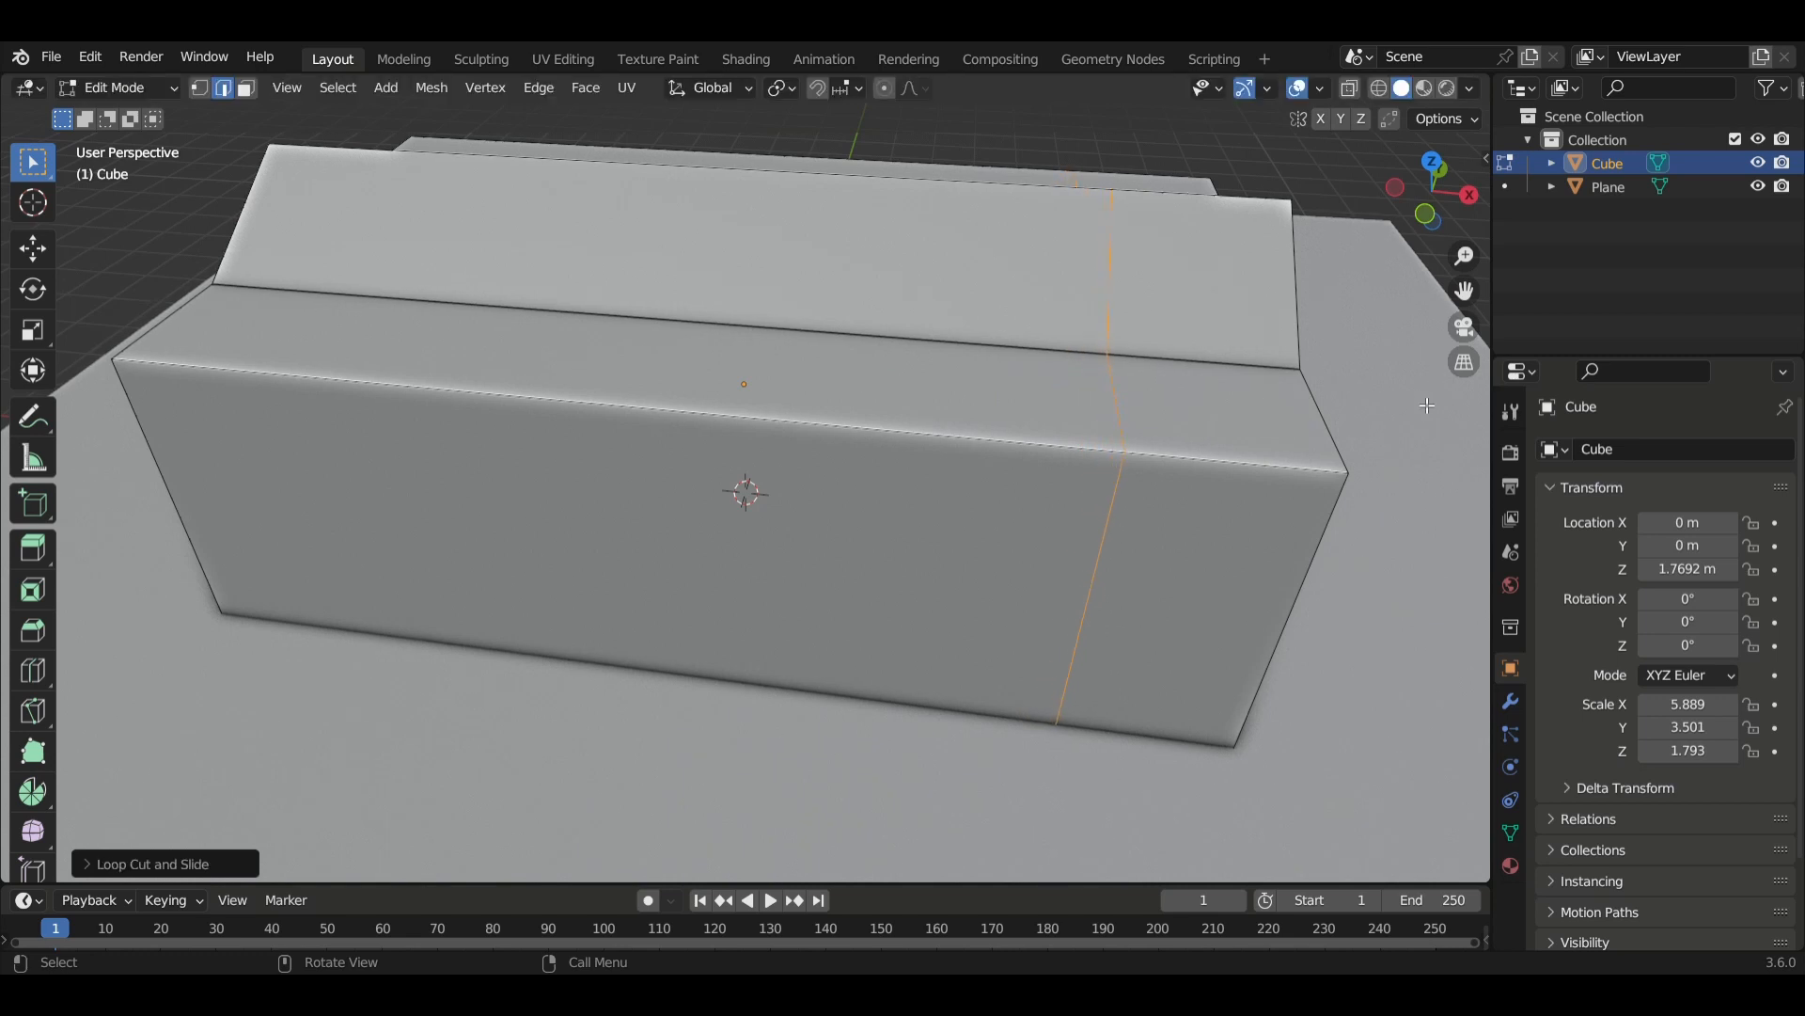
pyautogui.click(1427, 405)
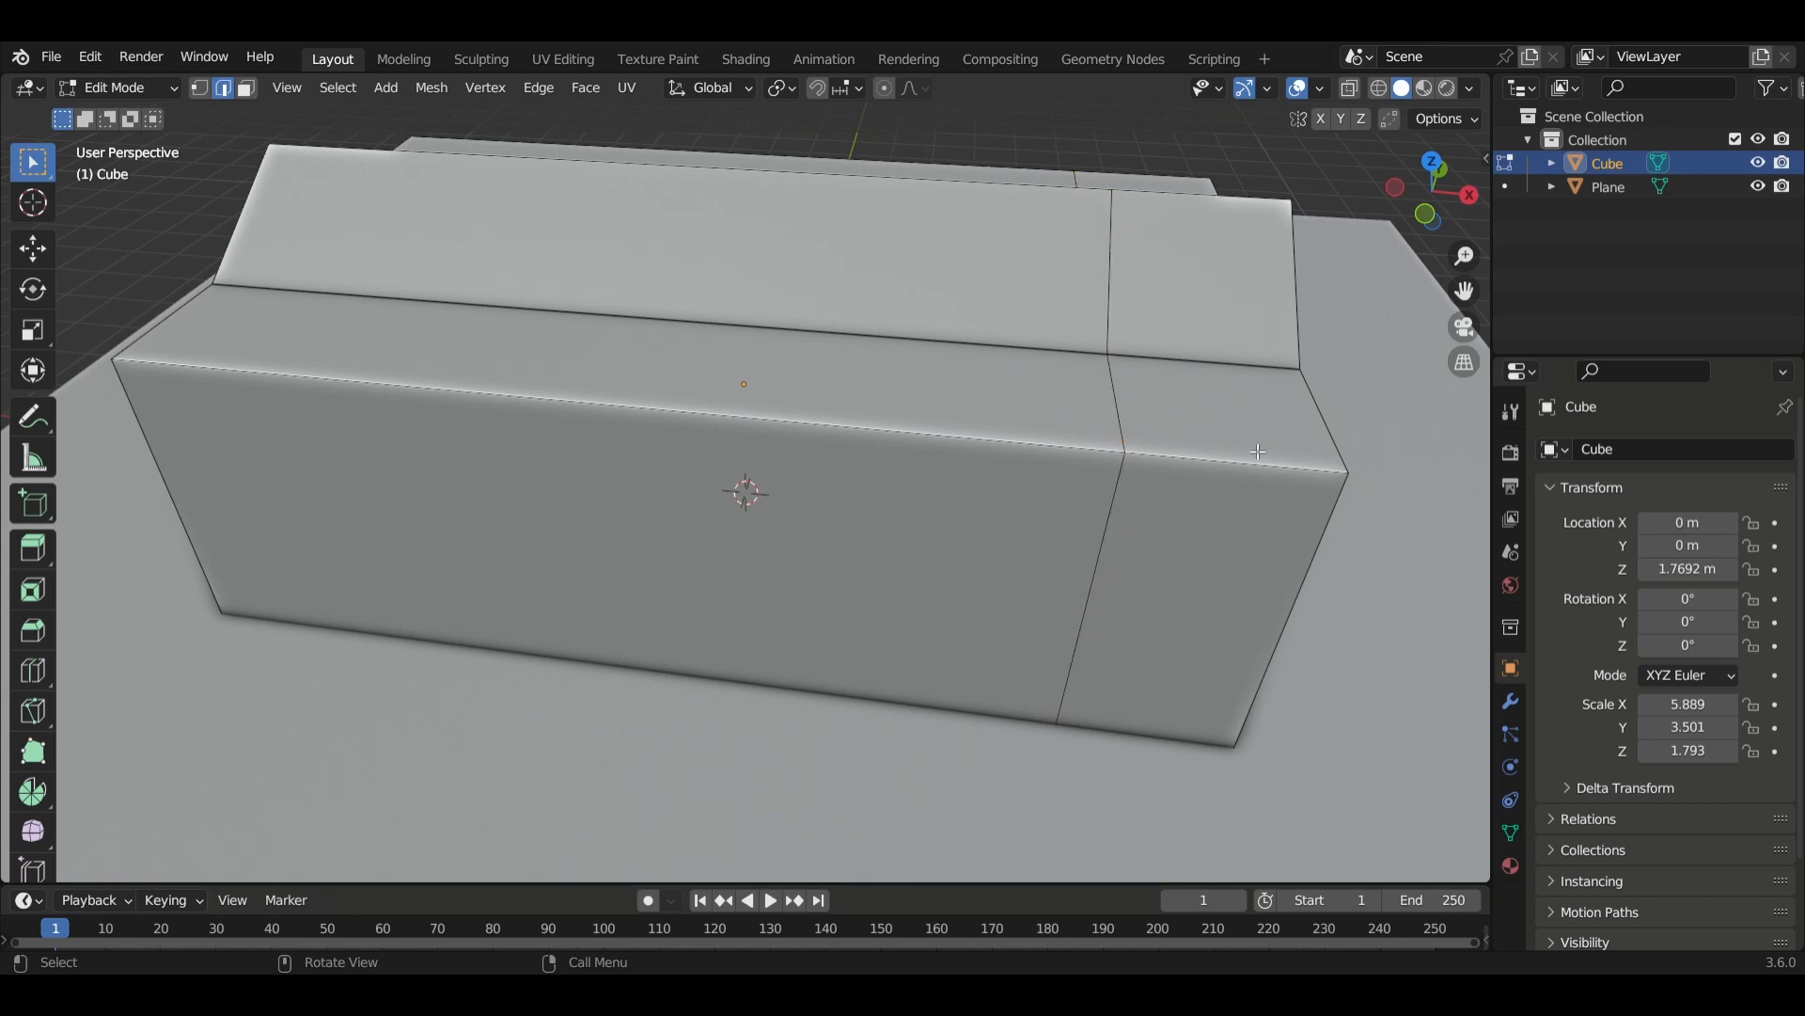
# In face select mode, extrude the two ridge-side roof faces of the +X end section straight up by just over 1.8 m.
pyautogui.moveTo(1160, 461); pyautogui.dragTo(982, 389, button='middle')
pyautogui.press('3')
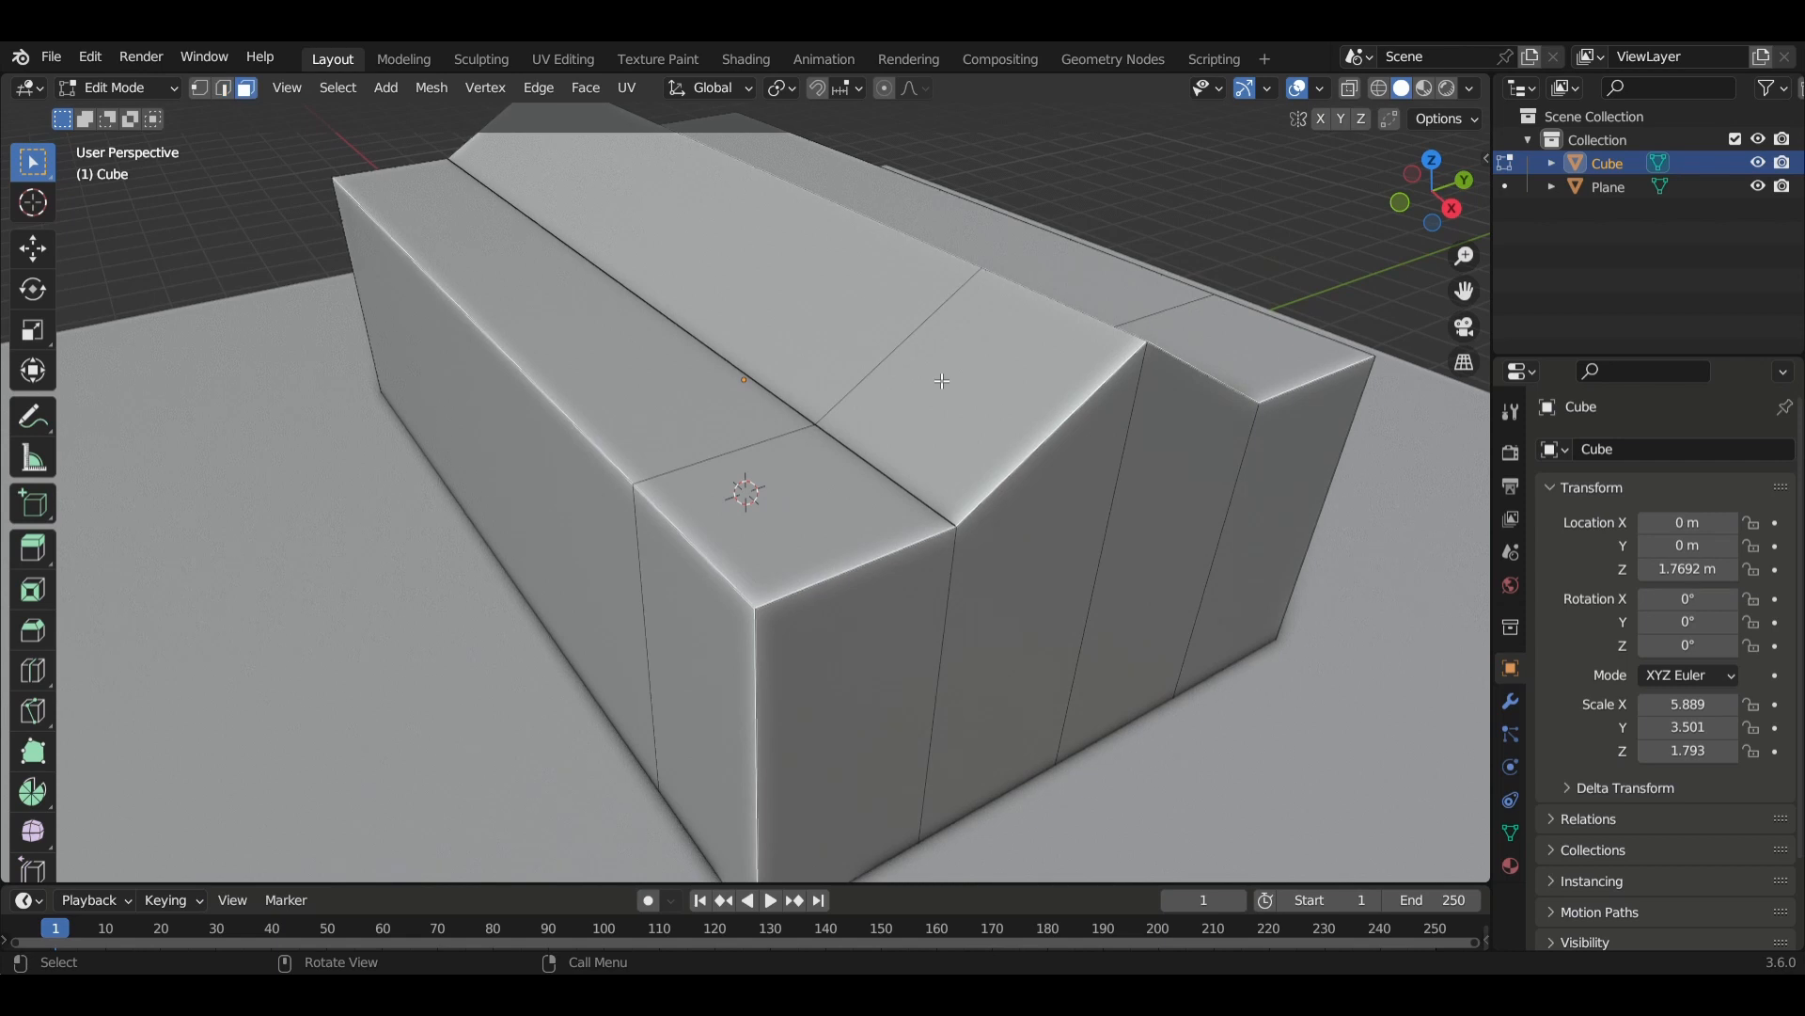
pyautogui.click(976, 387)
pyautogui.moveTo(1073, 441); pyautogui.dragTo(761, 430, button='middle')
pyautogui.keyDown('shift'); pyautogui.click(759, 428); pyautogui.keyUp('shift')
pyautogui.moveTo(663, 378); pyautogui.dragTo(621, 395, button='middle')
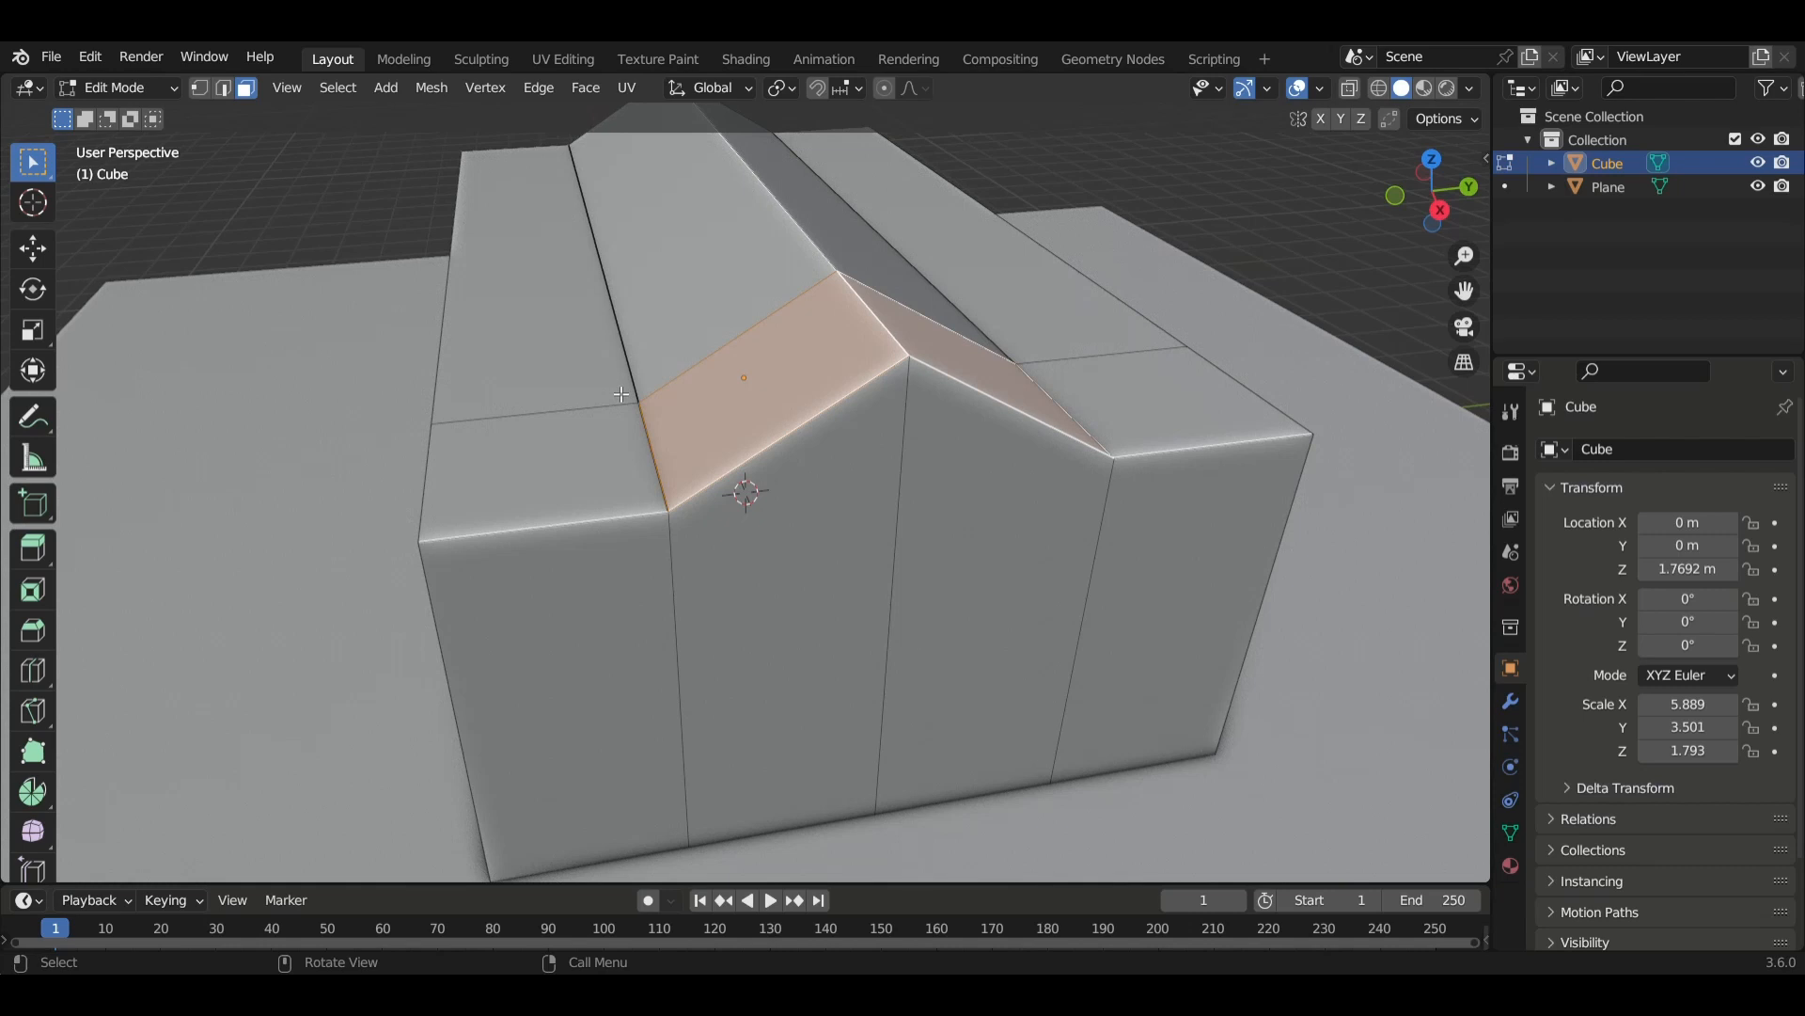
pyautogui.press('e')
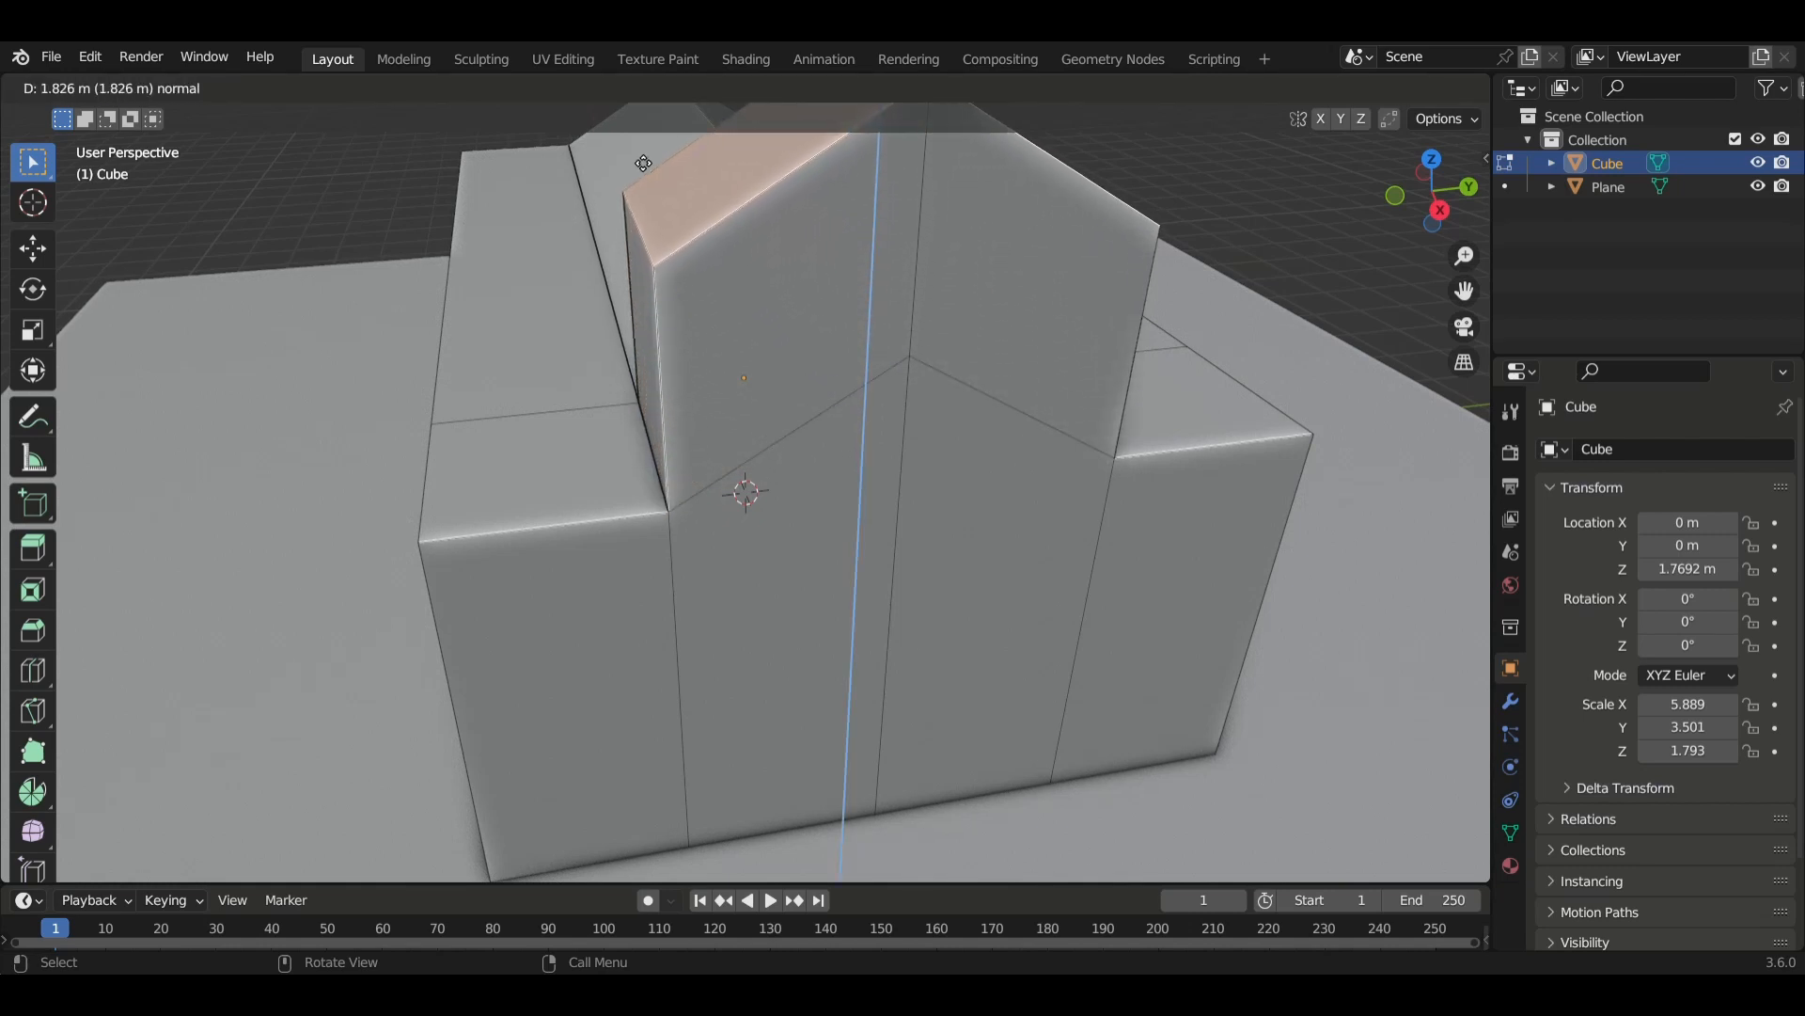
pyautogui.click(631, 283)
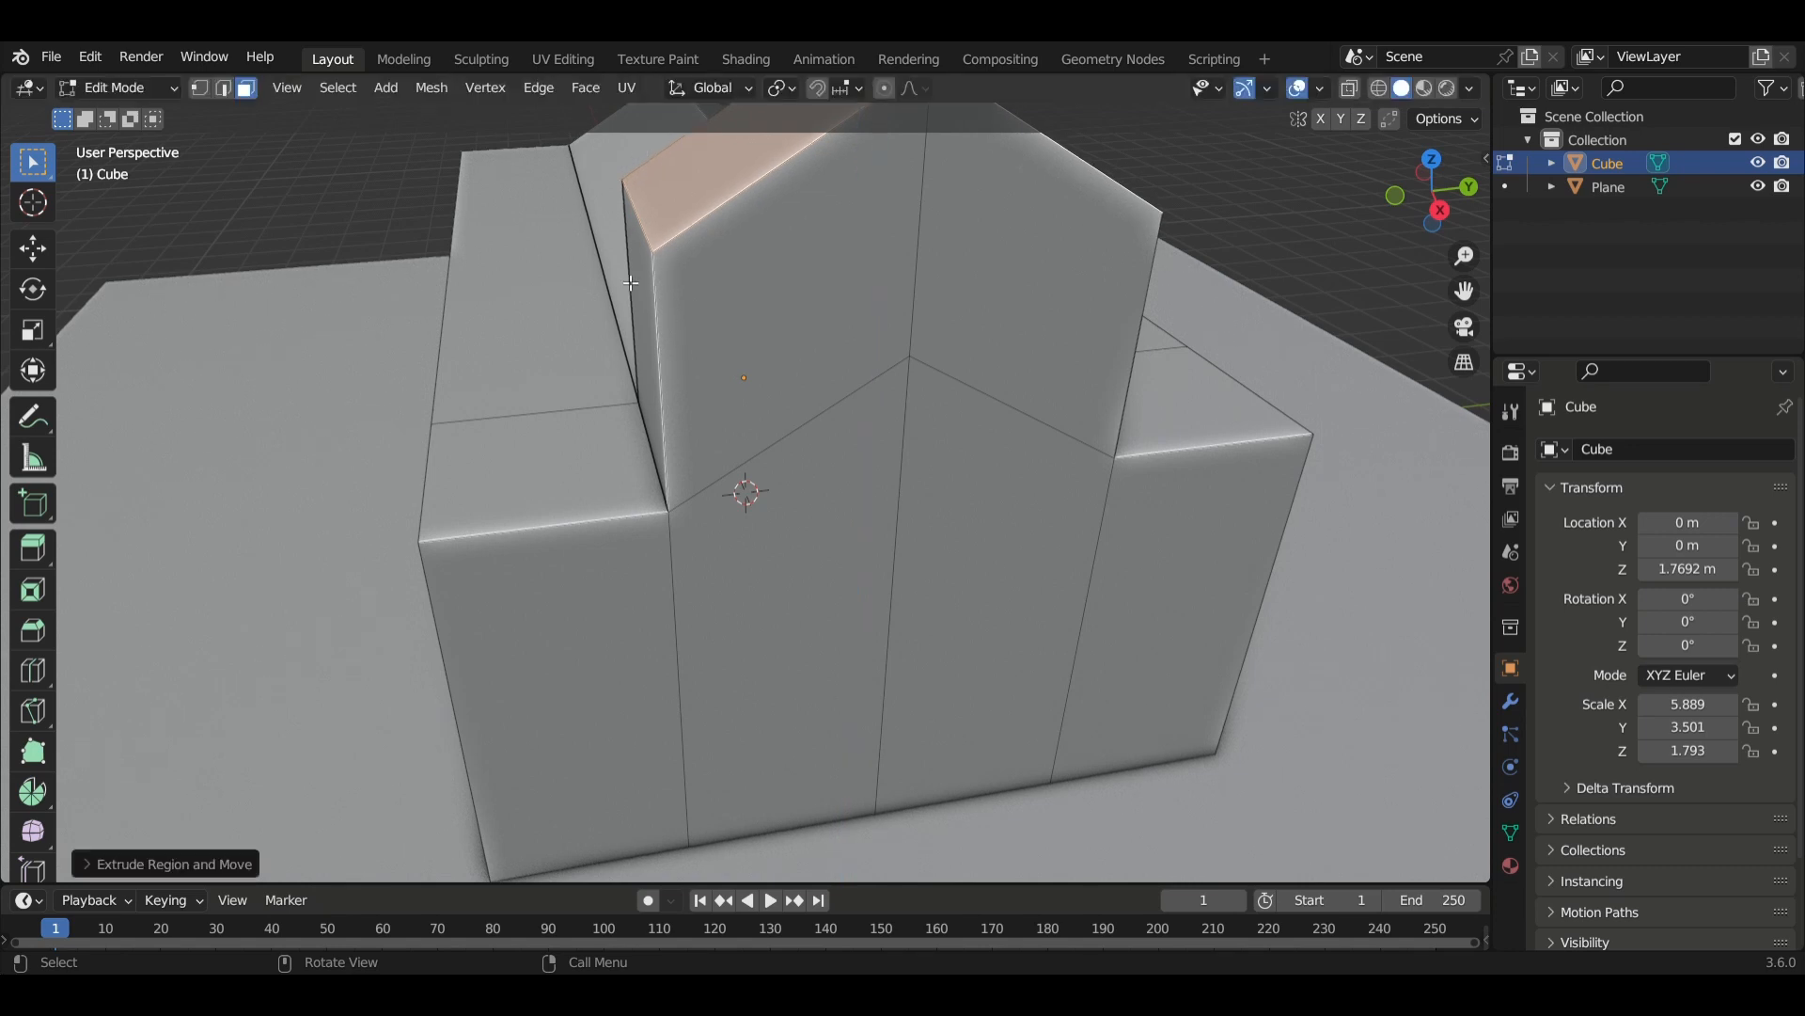
# In edge select mode, raise the edges along both bases of the extruded block about 0.54 m along Z to slope the side roofs.
pyautogui.moveTo(556, 457); pyautogui.dragTo(635, 453, button='middle')
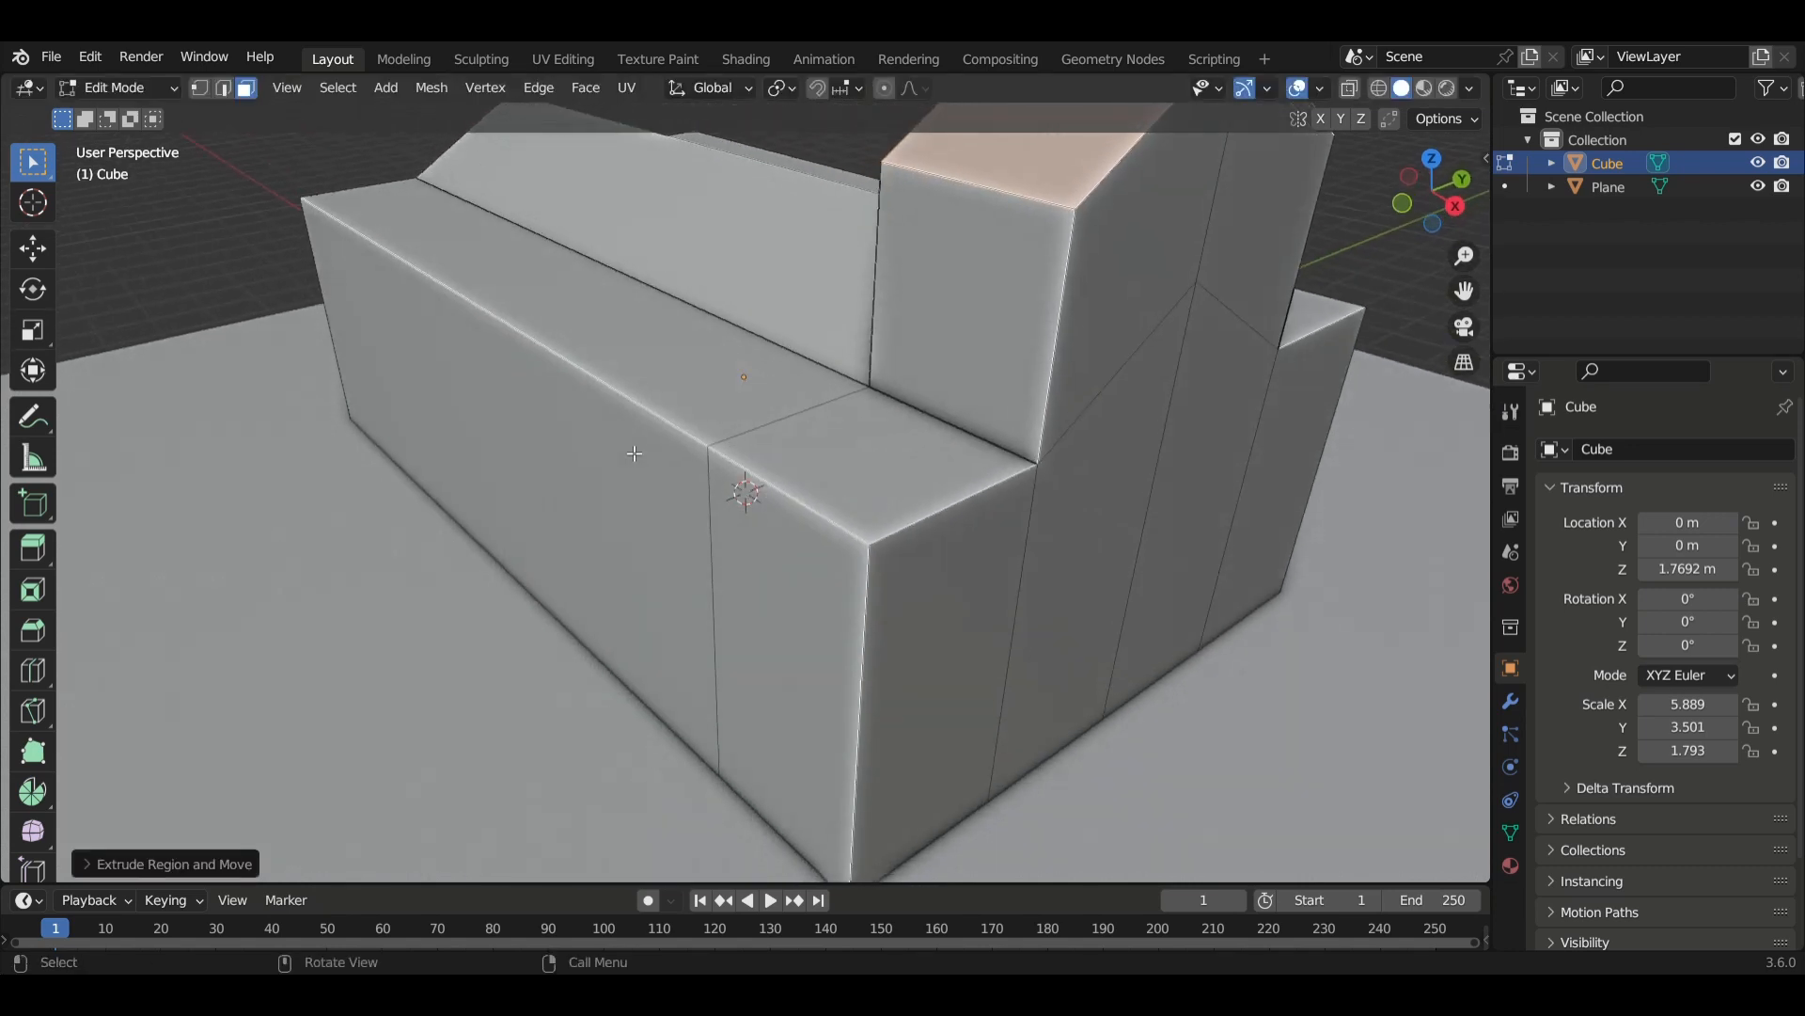
pyautogui.press('2')
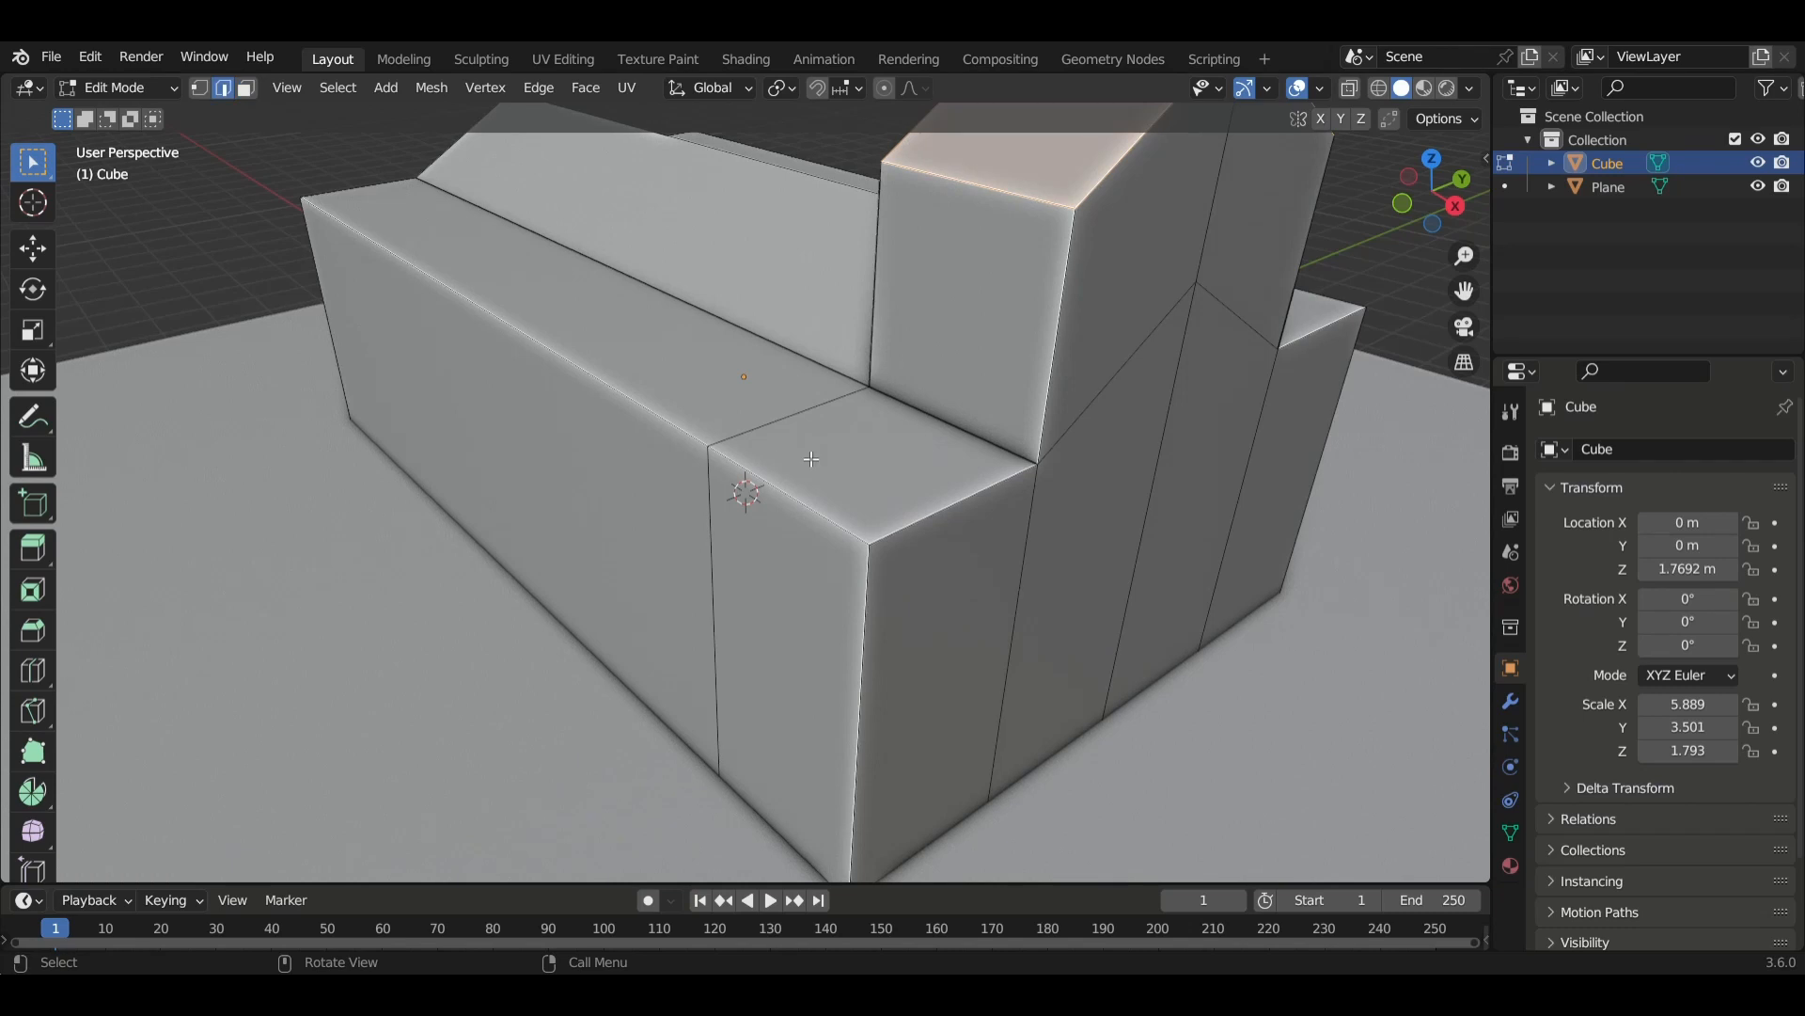
pyautogui.click(987, 450)
pyautogui.keyDown('shift'); pyautogui.click(825, 371); pyautogui.keyUp('shift')
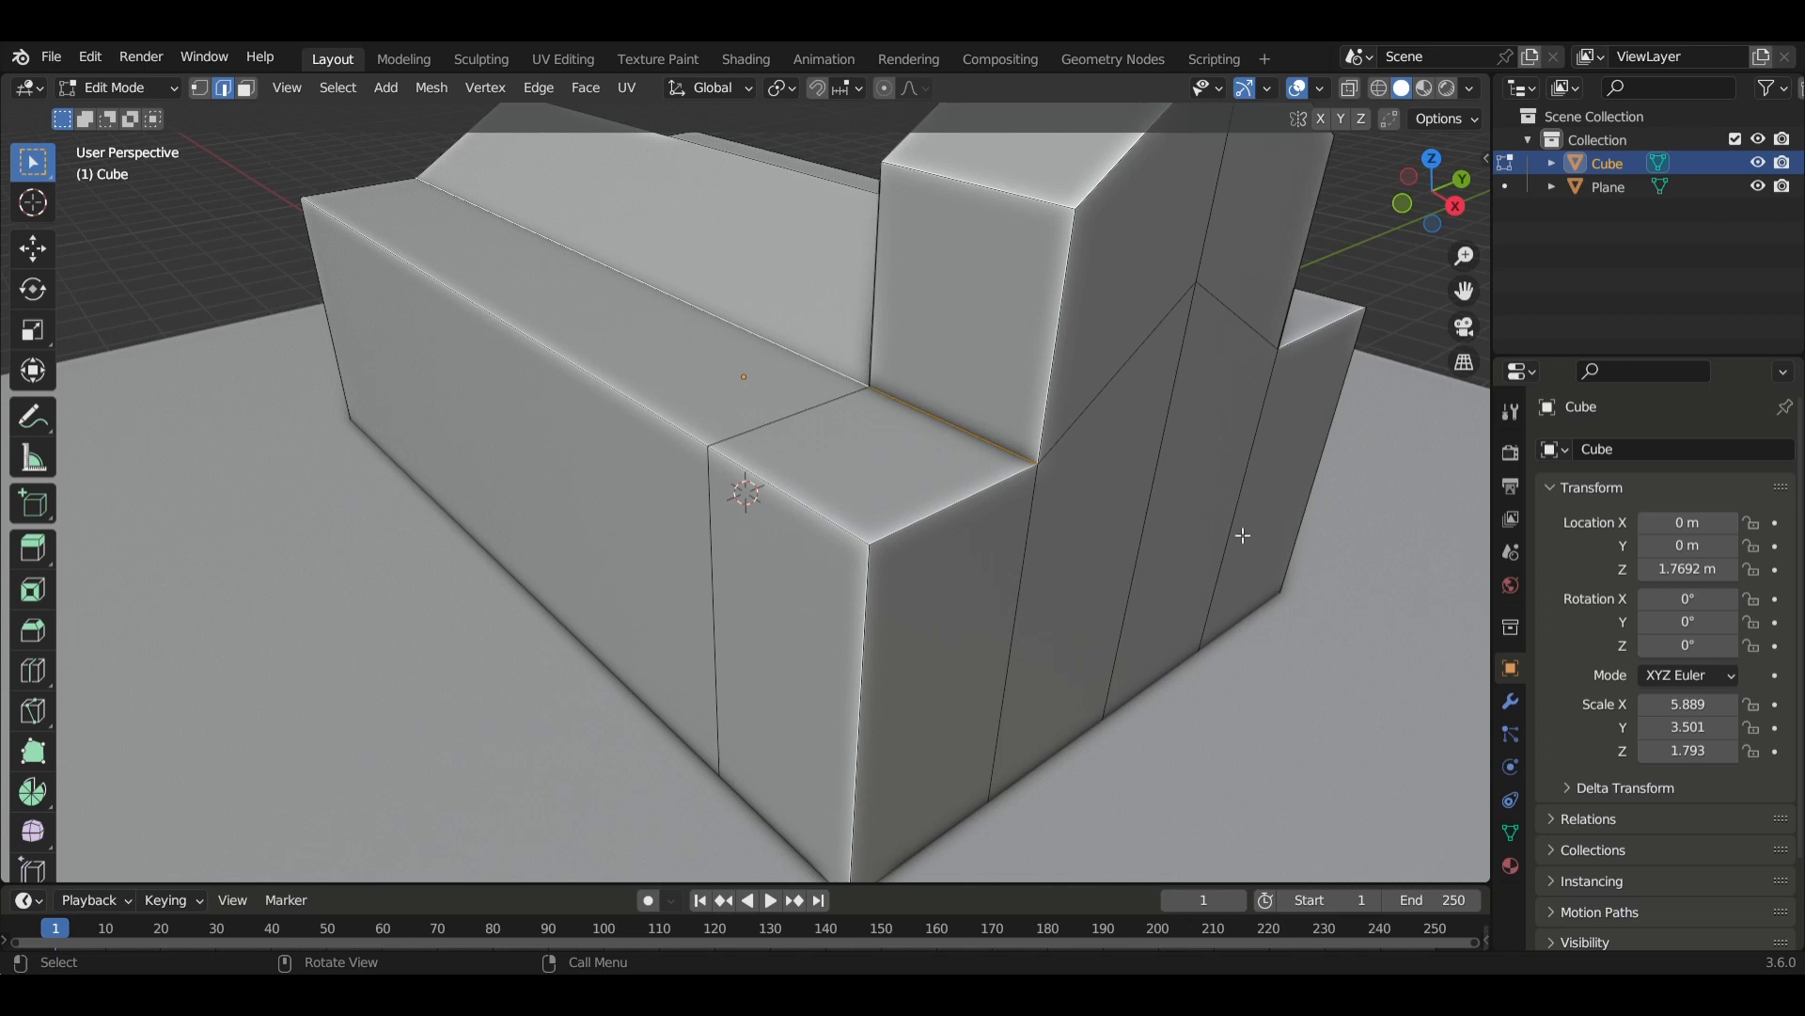
pyautogui.moveTo(1244, 535); pyautogui.dragTo(602, 414, button='middle')
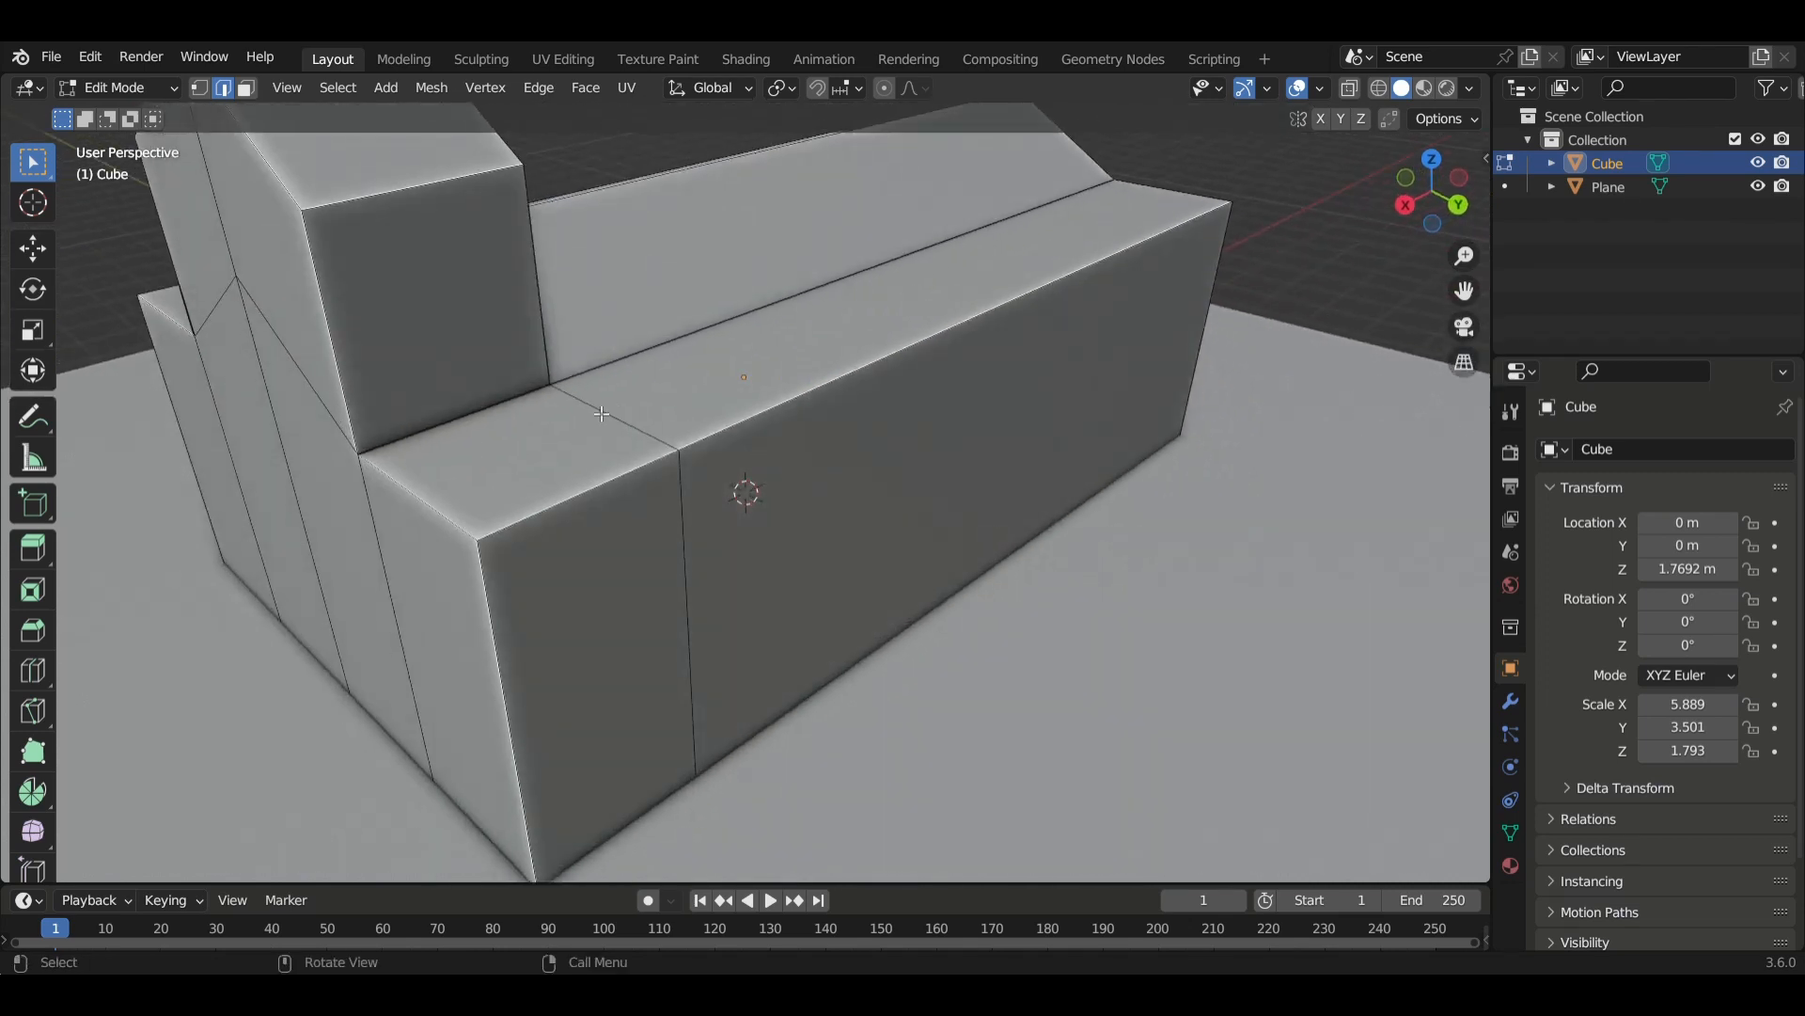
pyautogui.keyDown('shift'); pyautogui.click(502, 402); pyautogui.keyUp('shift')
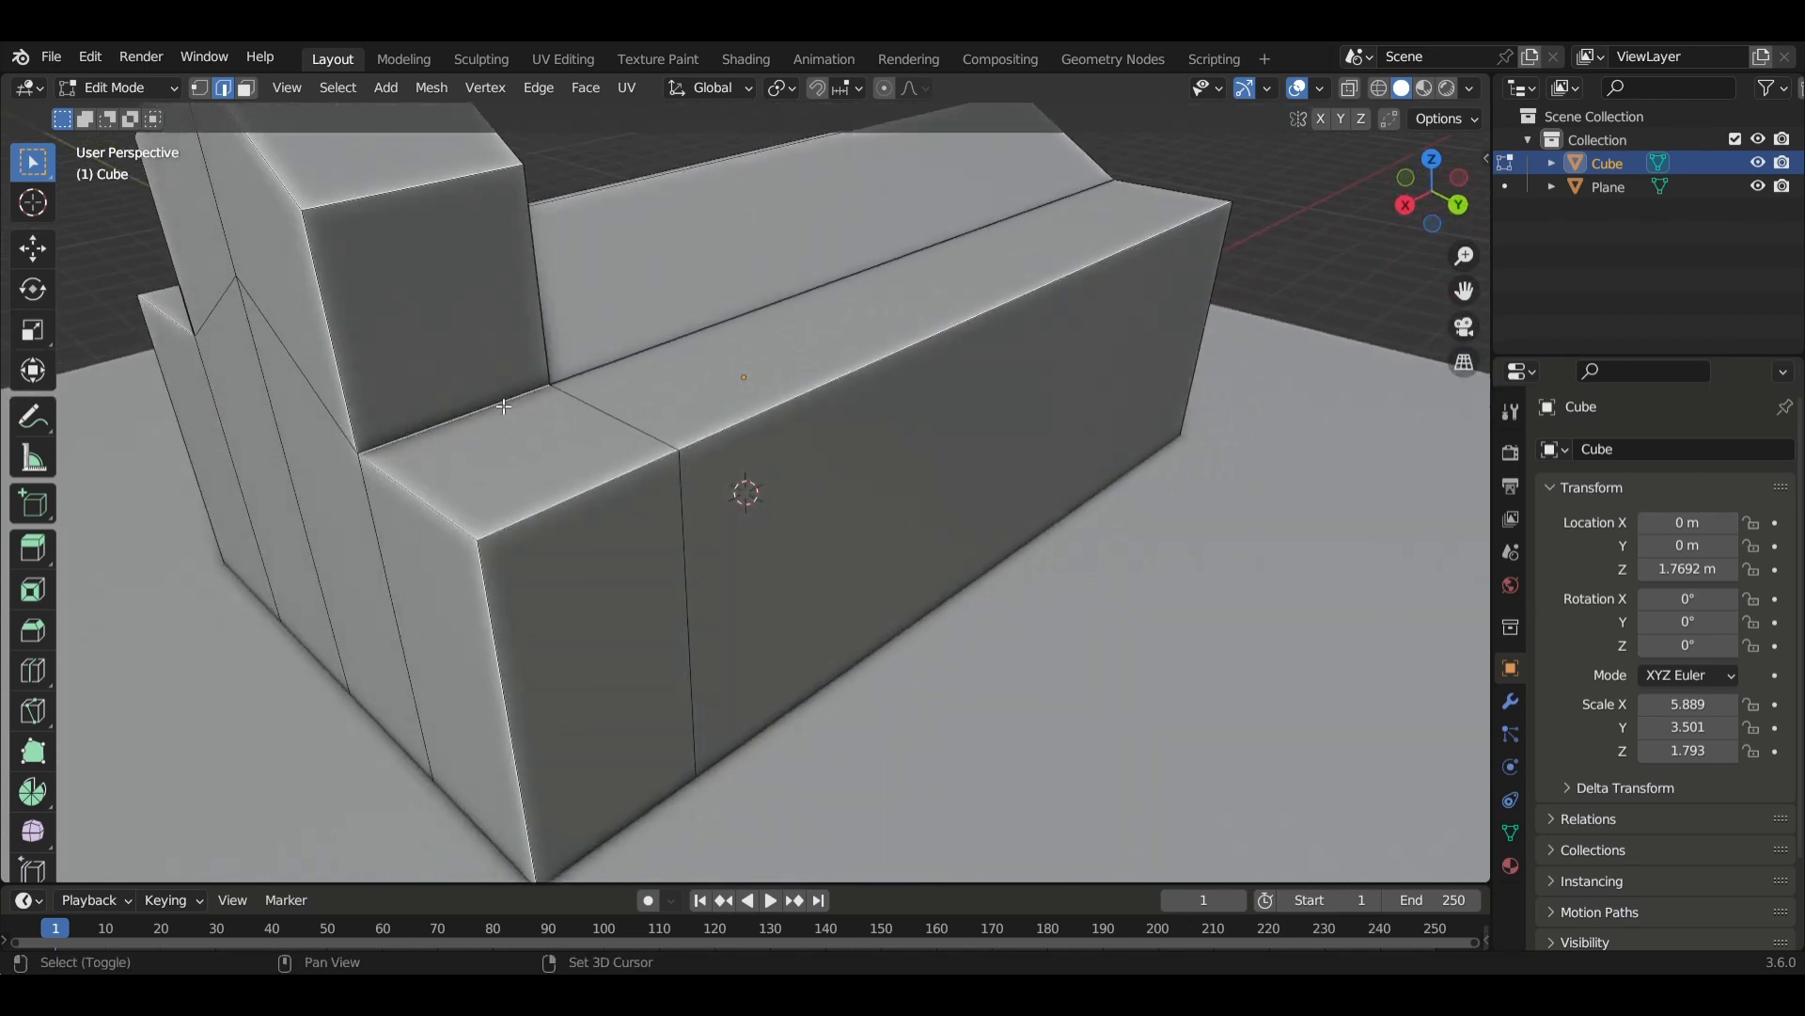
pyautogui.keyDown('alt'); pyautogui.keyDown('shift'); pyautogui.click(593, 381); pyautogui.keyUp('shift'); pyautogui.keyUp('alt')
pyautogui.moveTo(593, 381); pyautogui.dragTo(572, 448, button='middle')
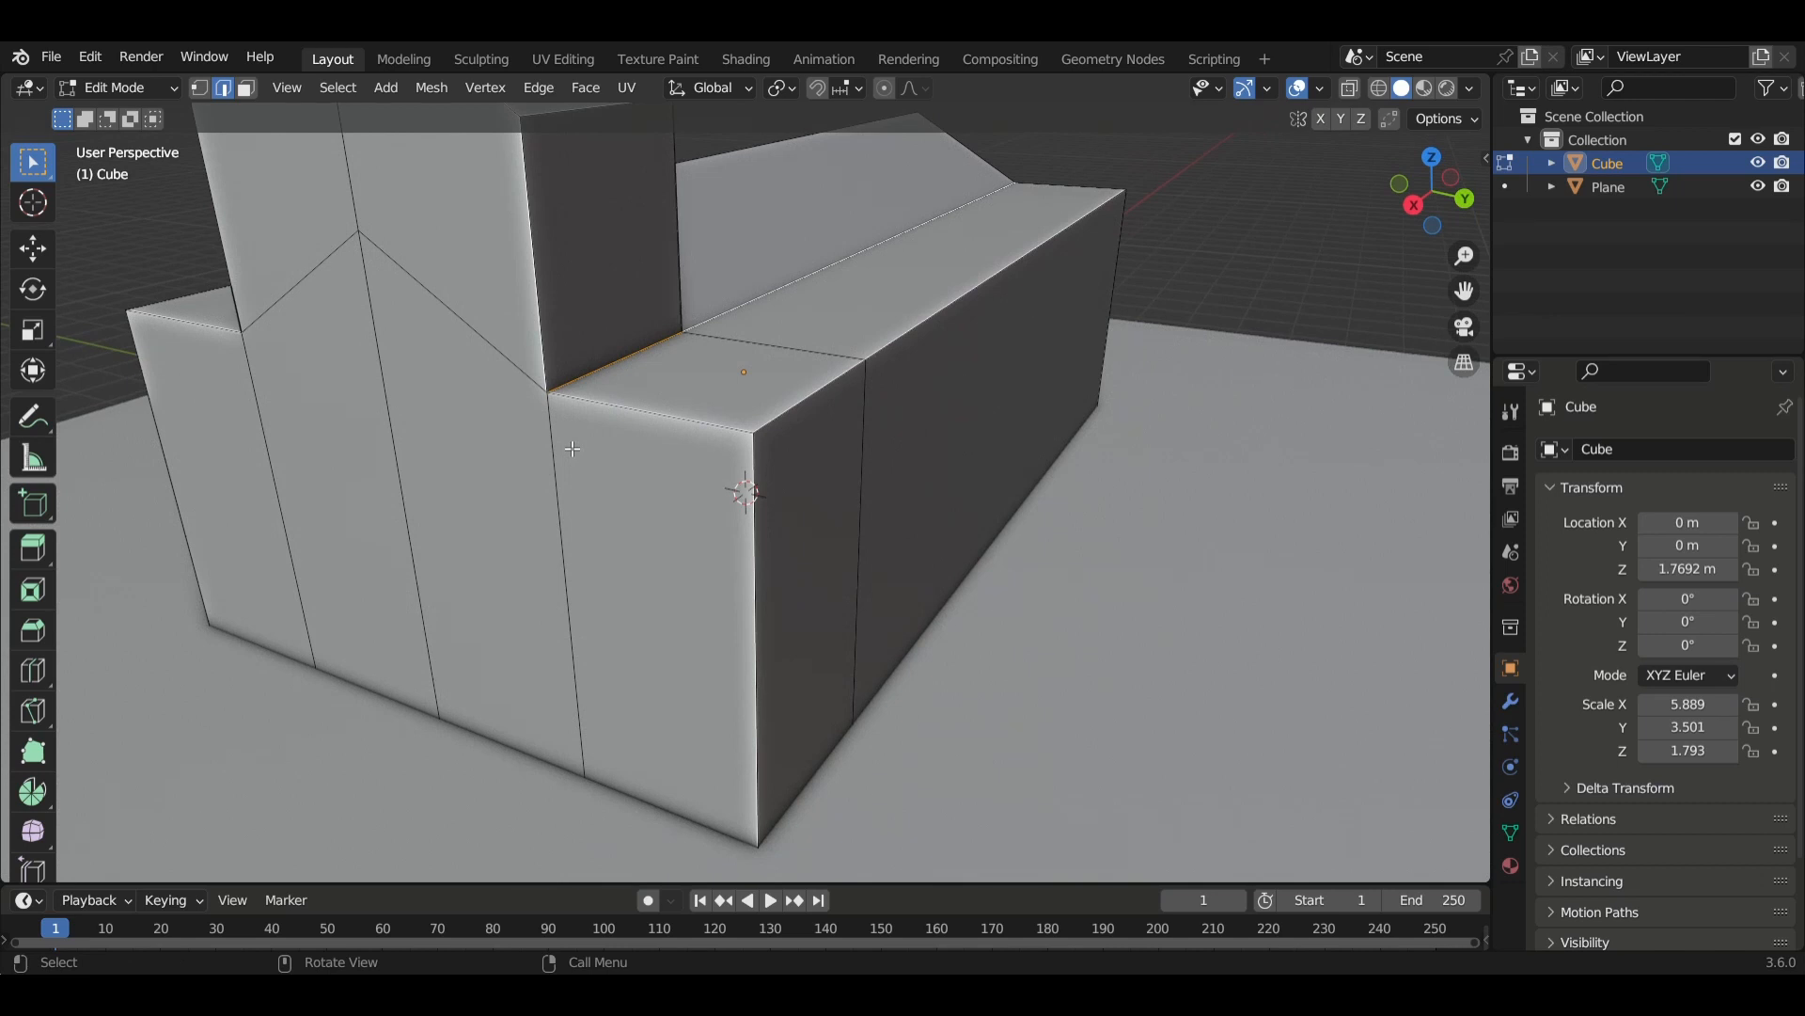
pyautogui.press('g')
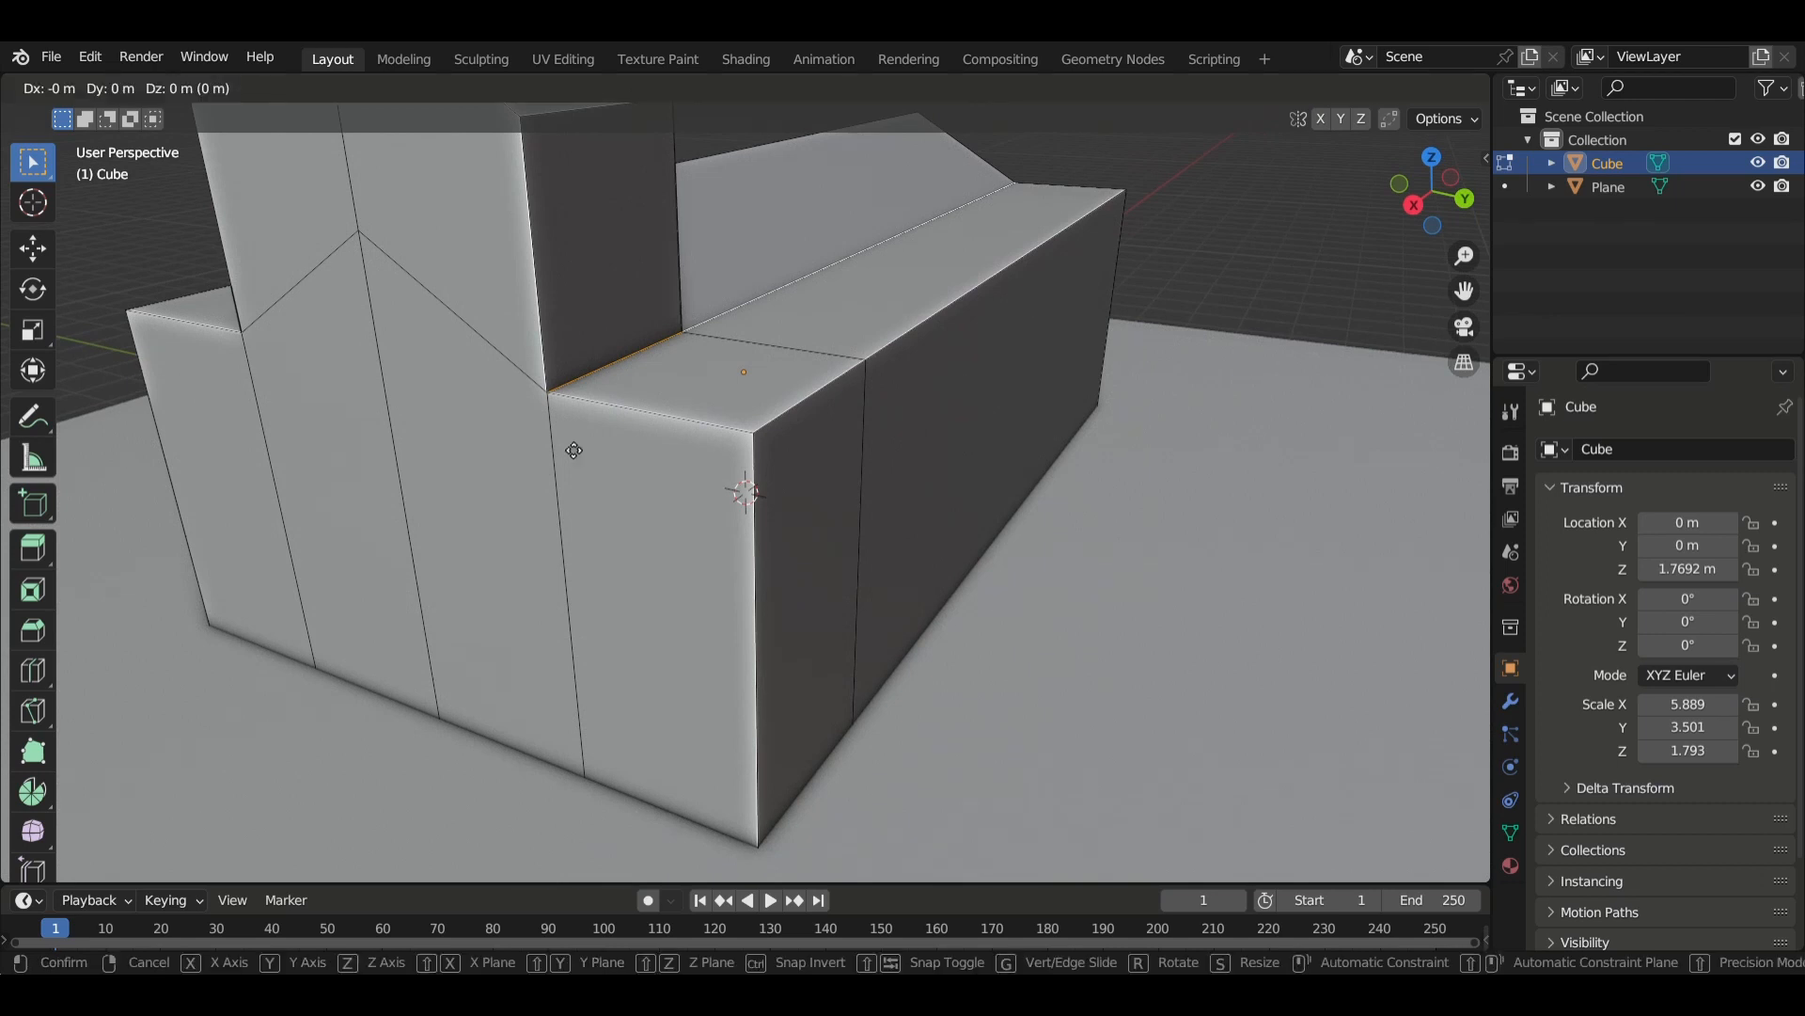
pyautogui.press('z')
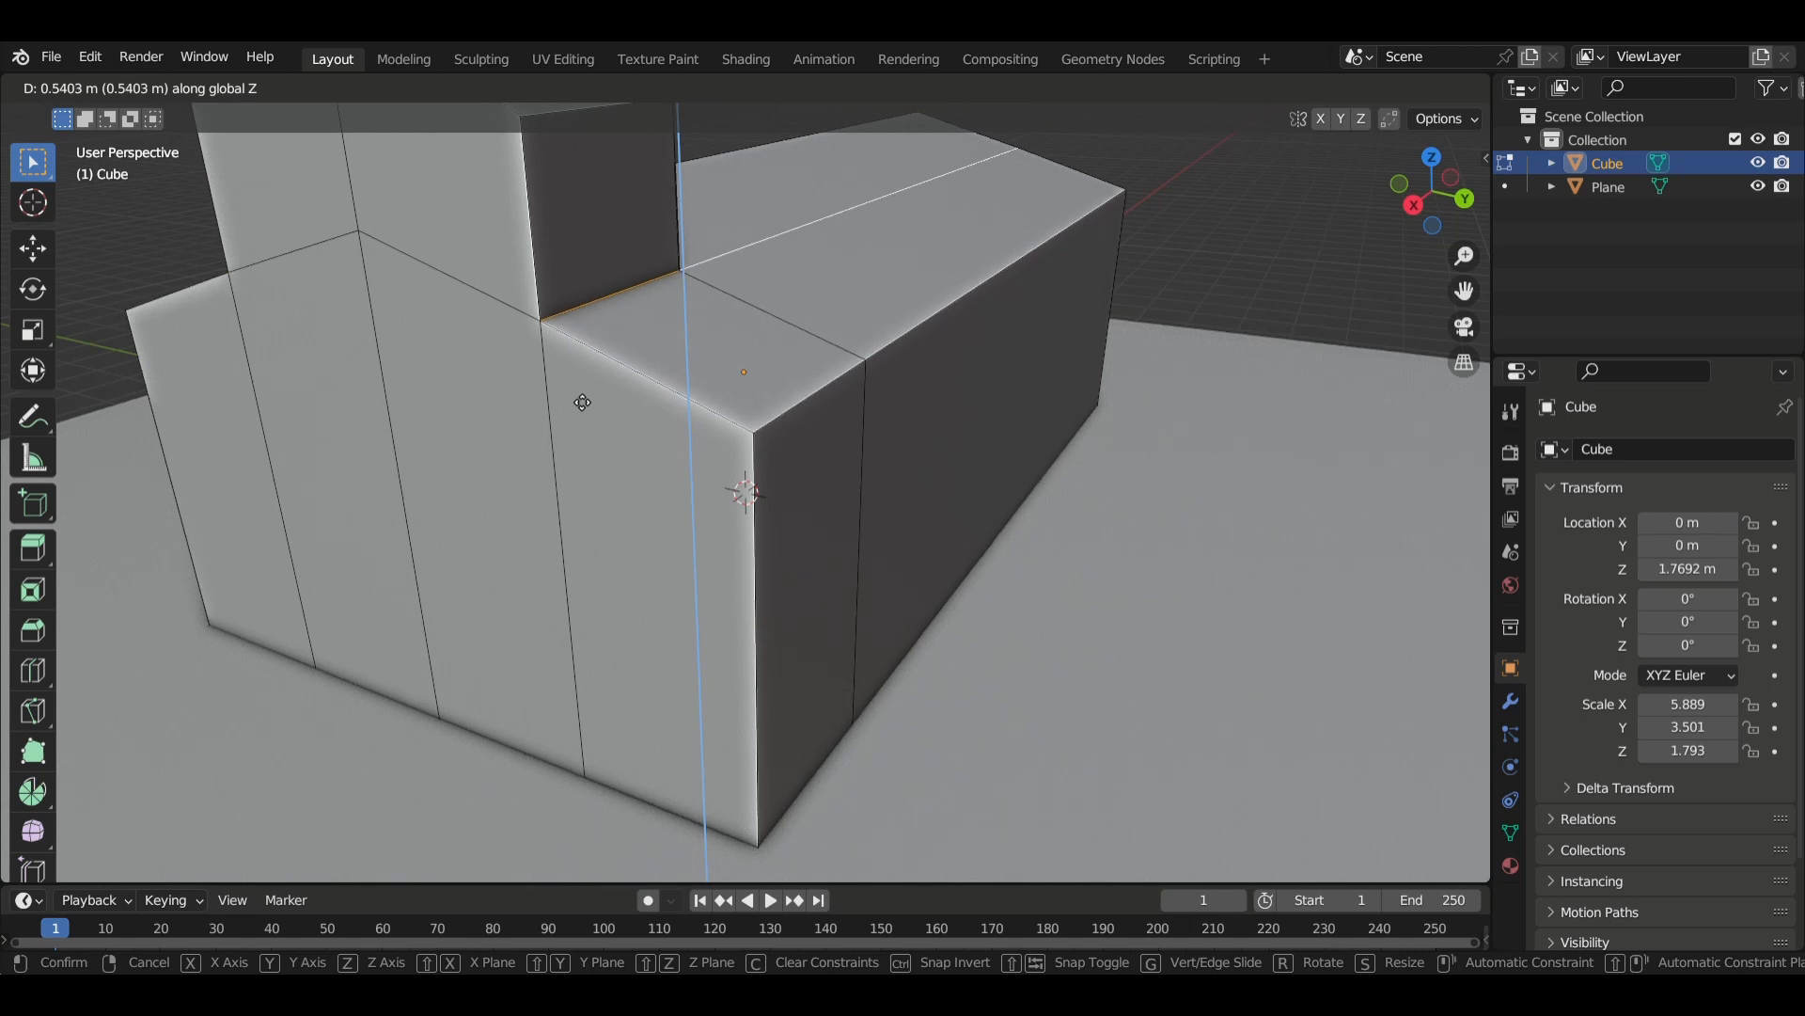
pyautogui.click(582, 402)
# Lower the ridge edge on top of the raised end section about 1.03 m along Z to flatten its top.
pyautogui.moveTo(583, 401); pyautogui.dragTo(512, 387, button='middle')
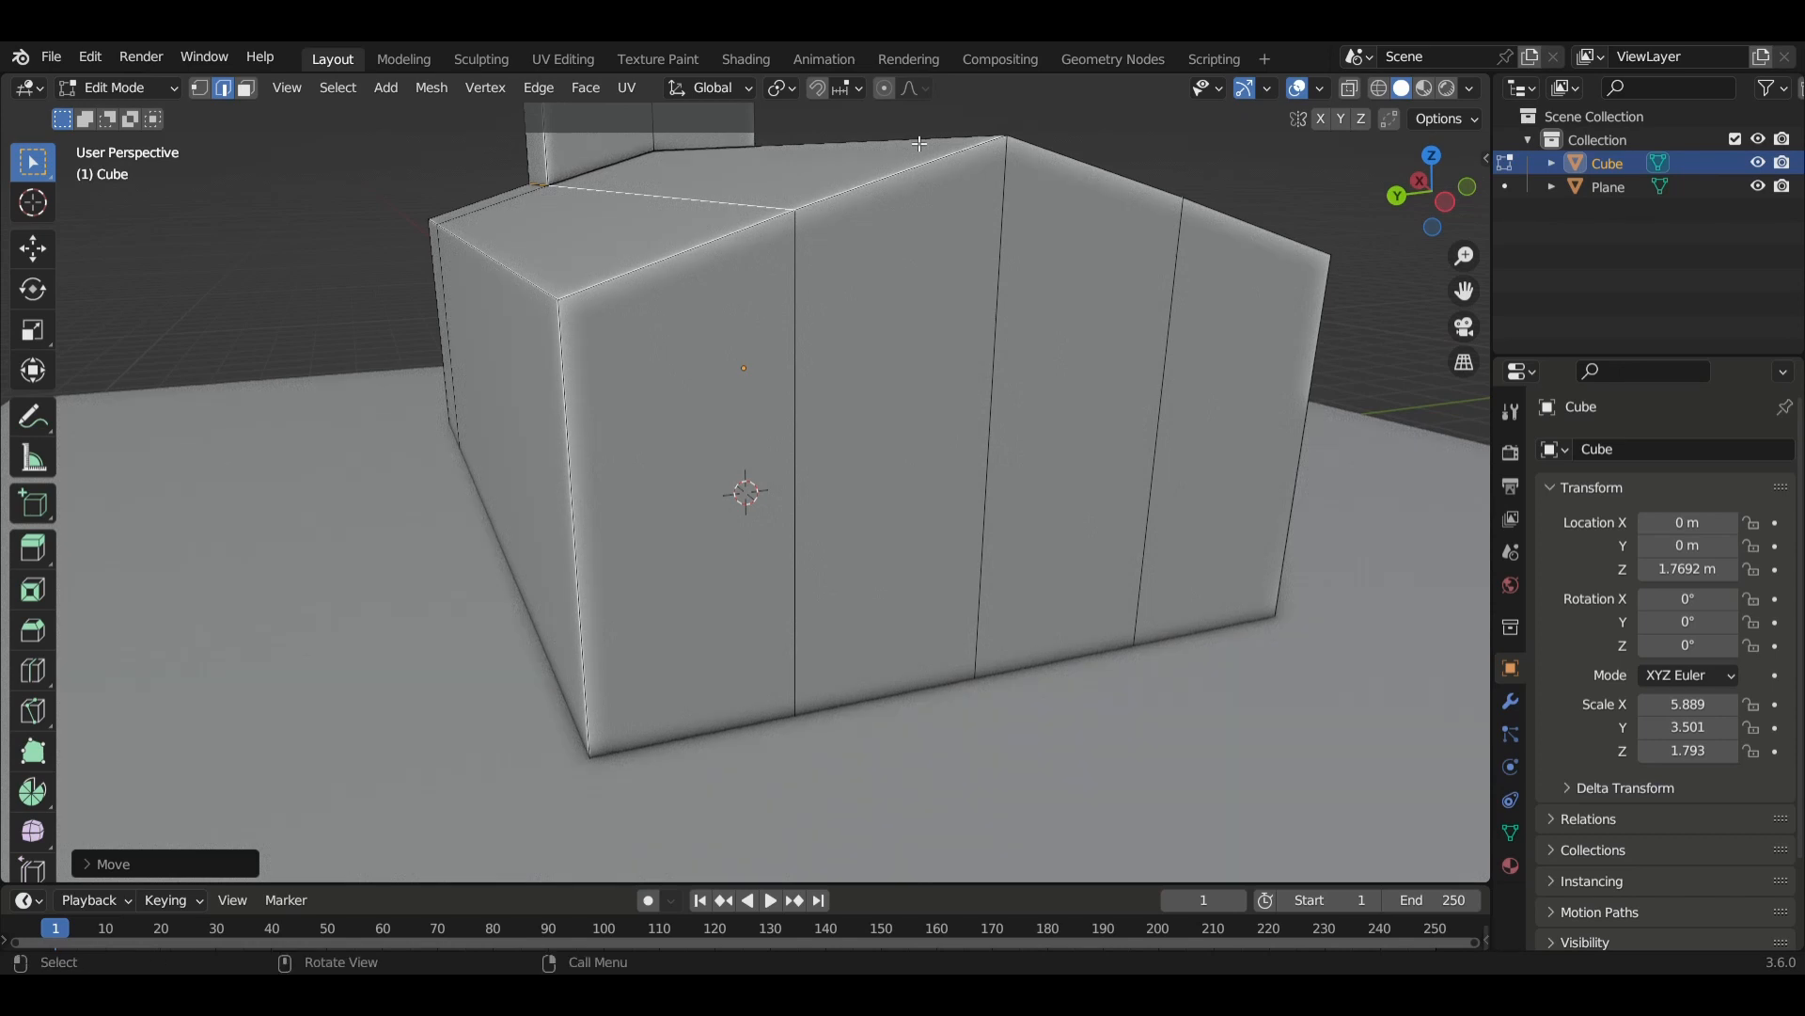
pyautogui.moveTo(735, 309); pyautogui.dragTo(990, 430, button='middle')
pyautogui.moveTo(1076, 421); pyautogui.dragTo(1232, 466, button='middle')
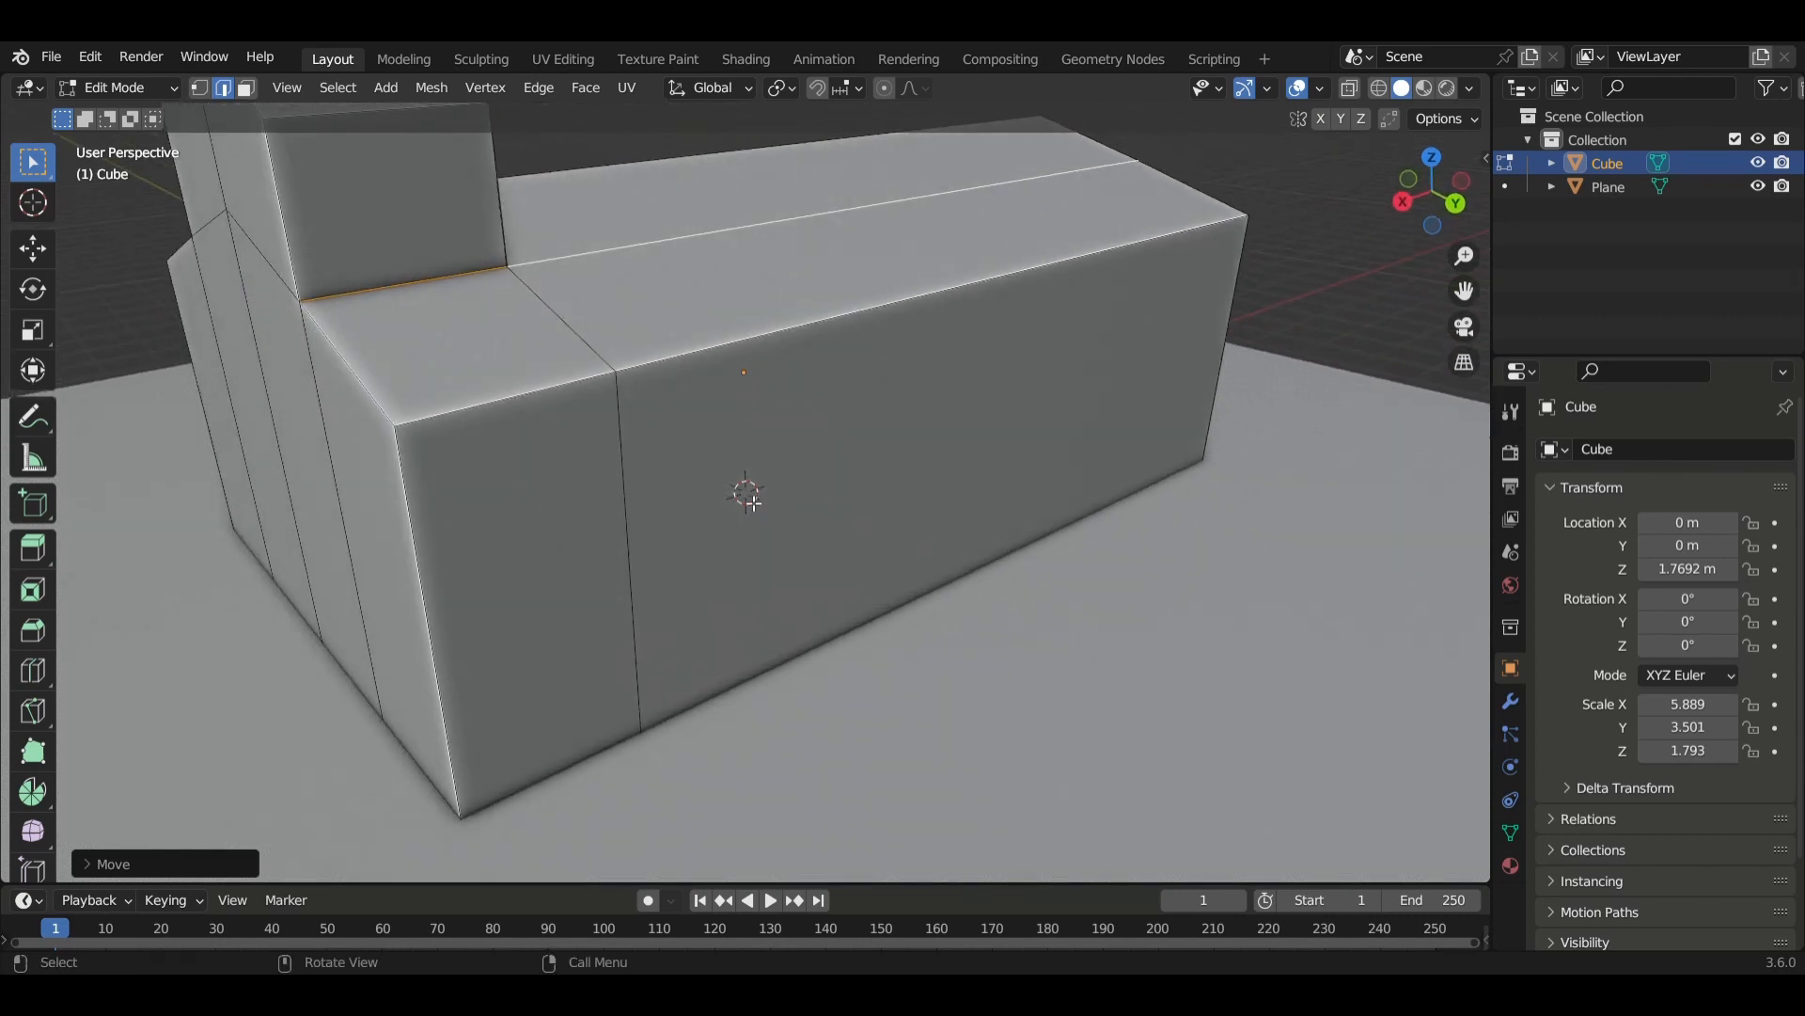
pyautogui.moveTo(757, 503); pyautogui.dragTo(692, 516, button='middle')
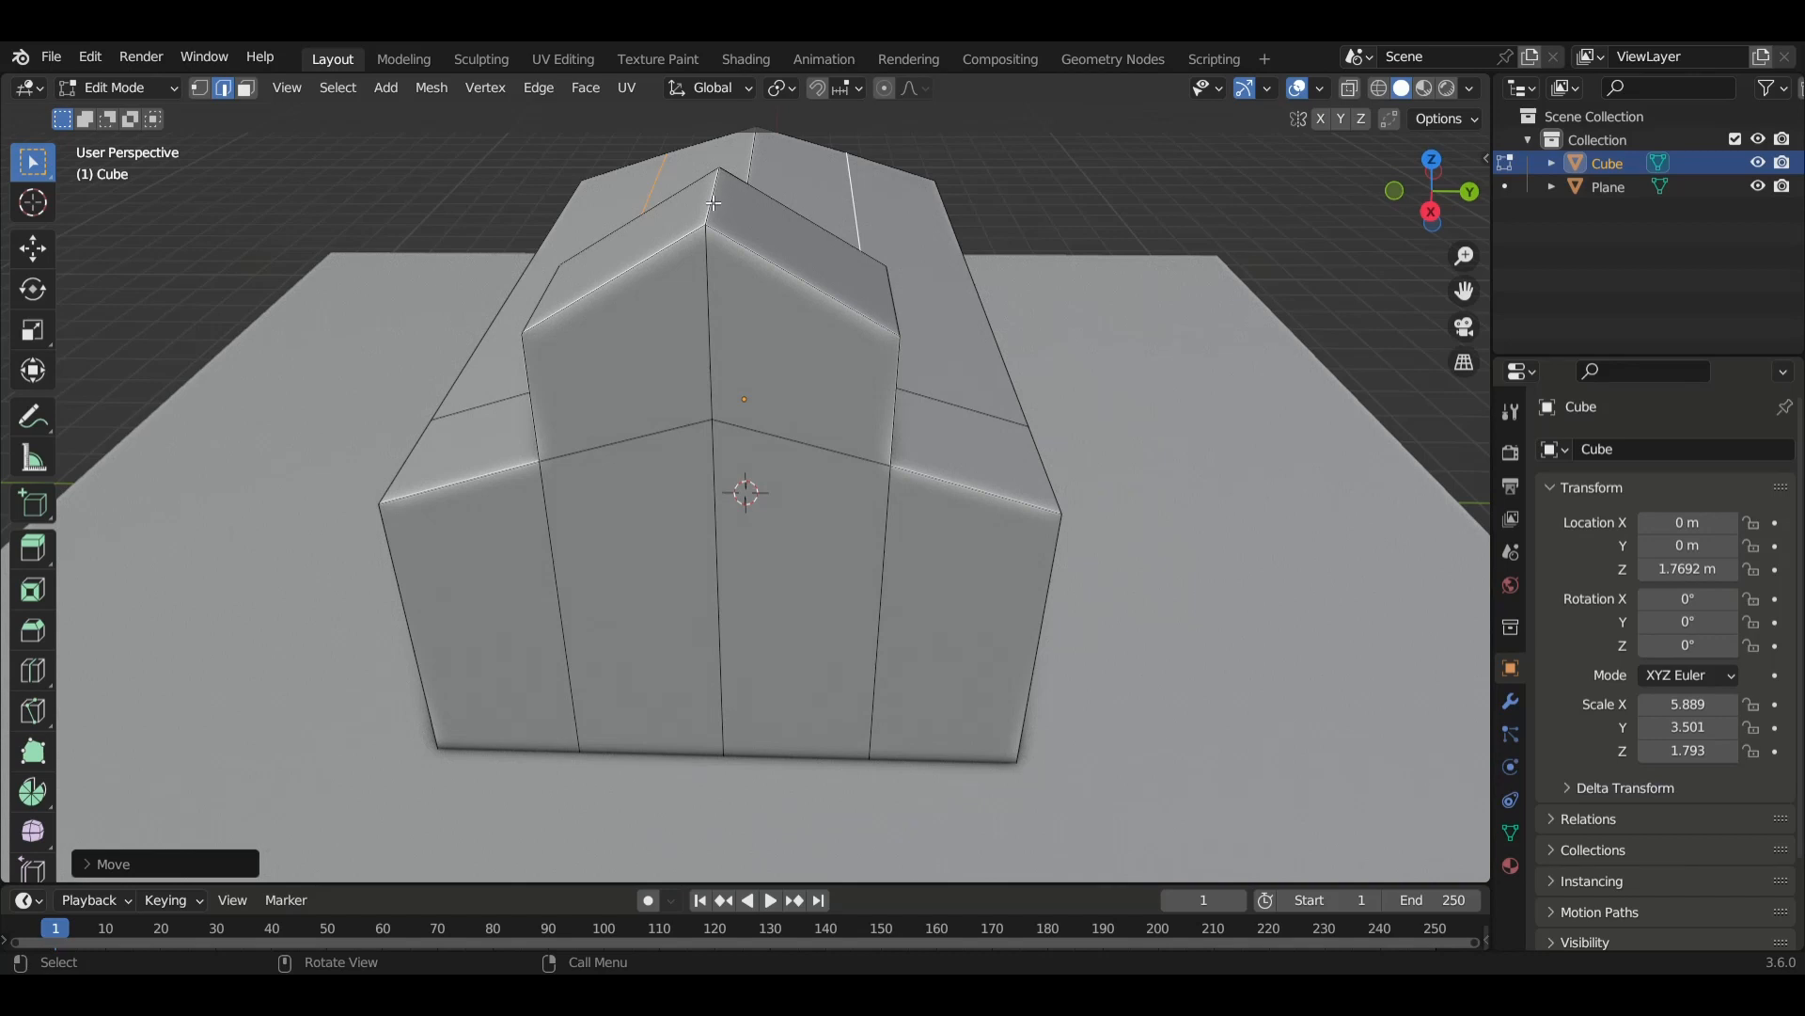
pyautogui.click(717, 267)
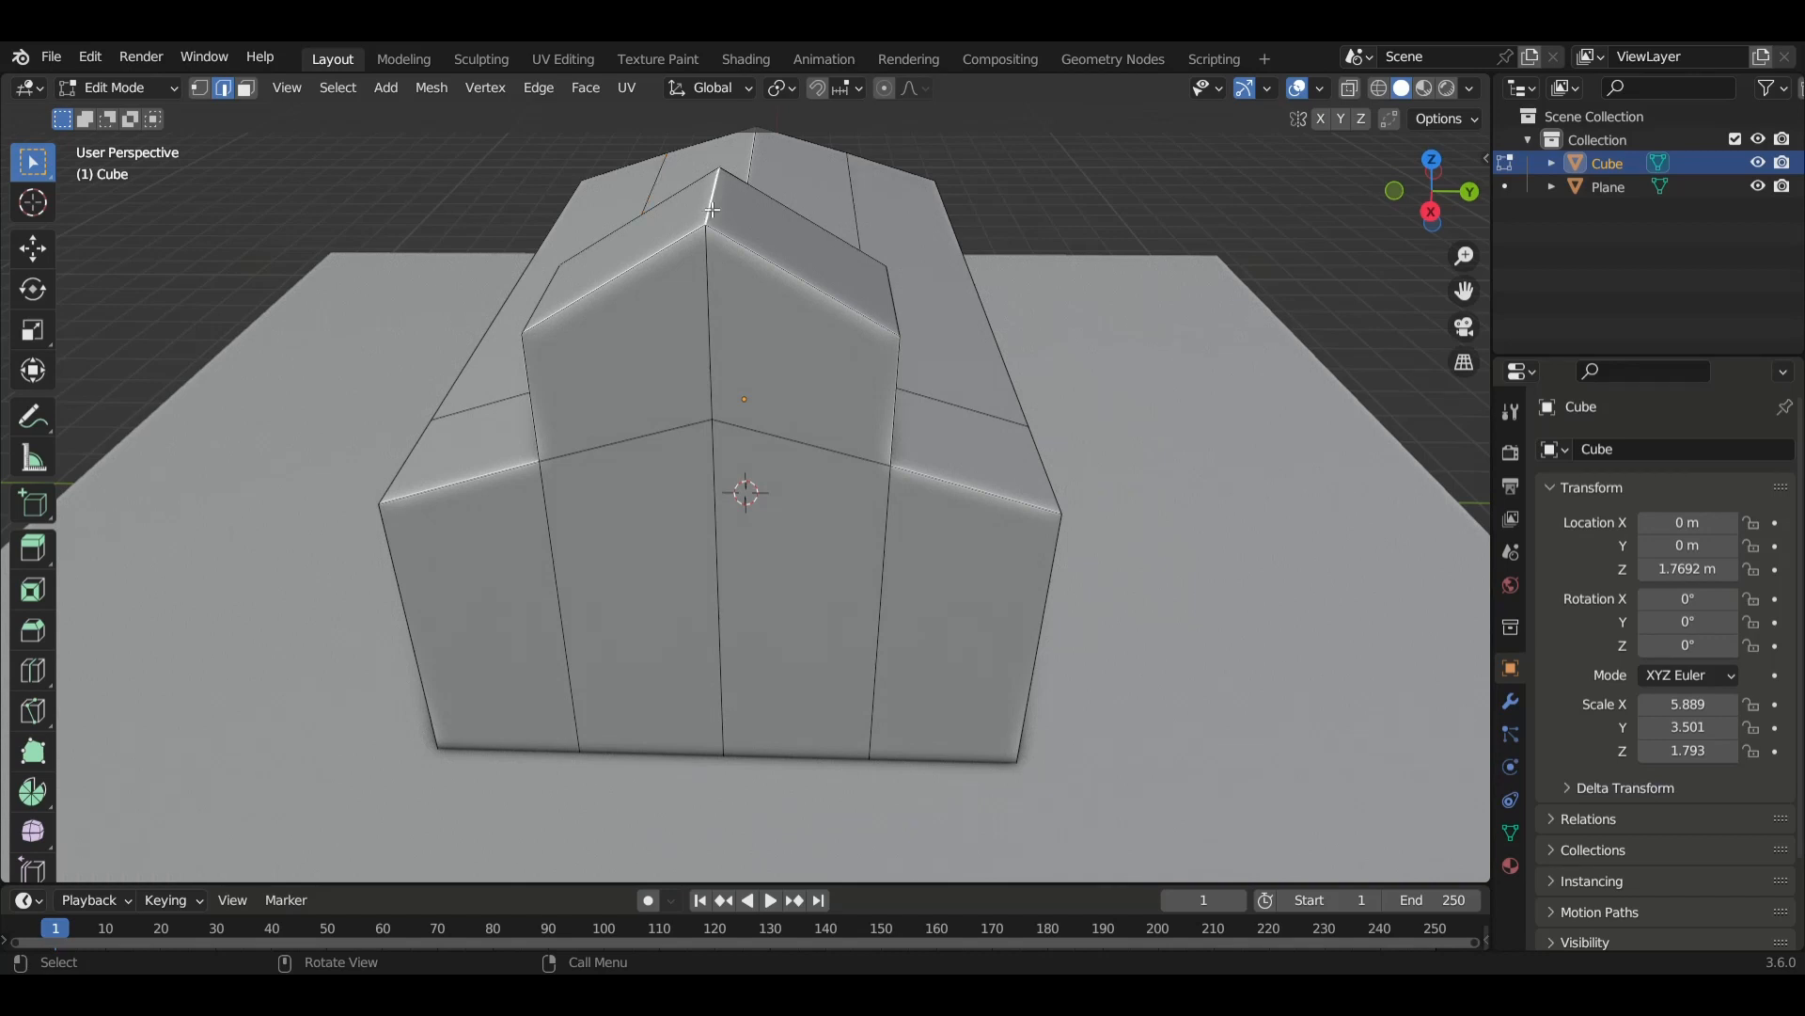
pyautogui.press('g')
pyautogui.press('z')
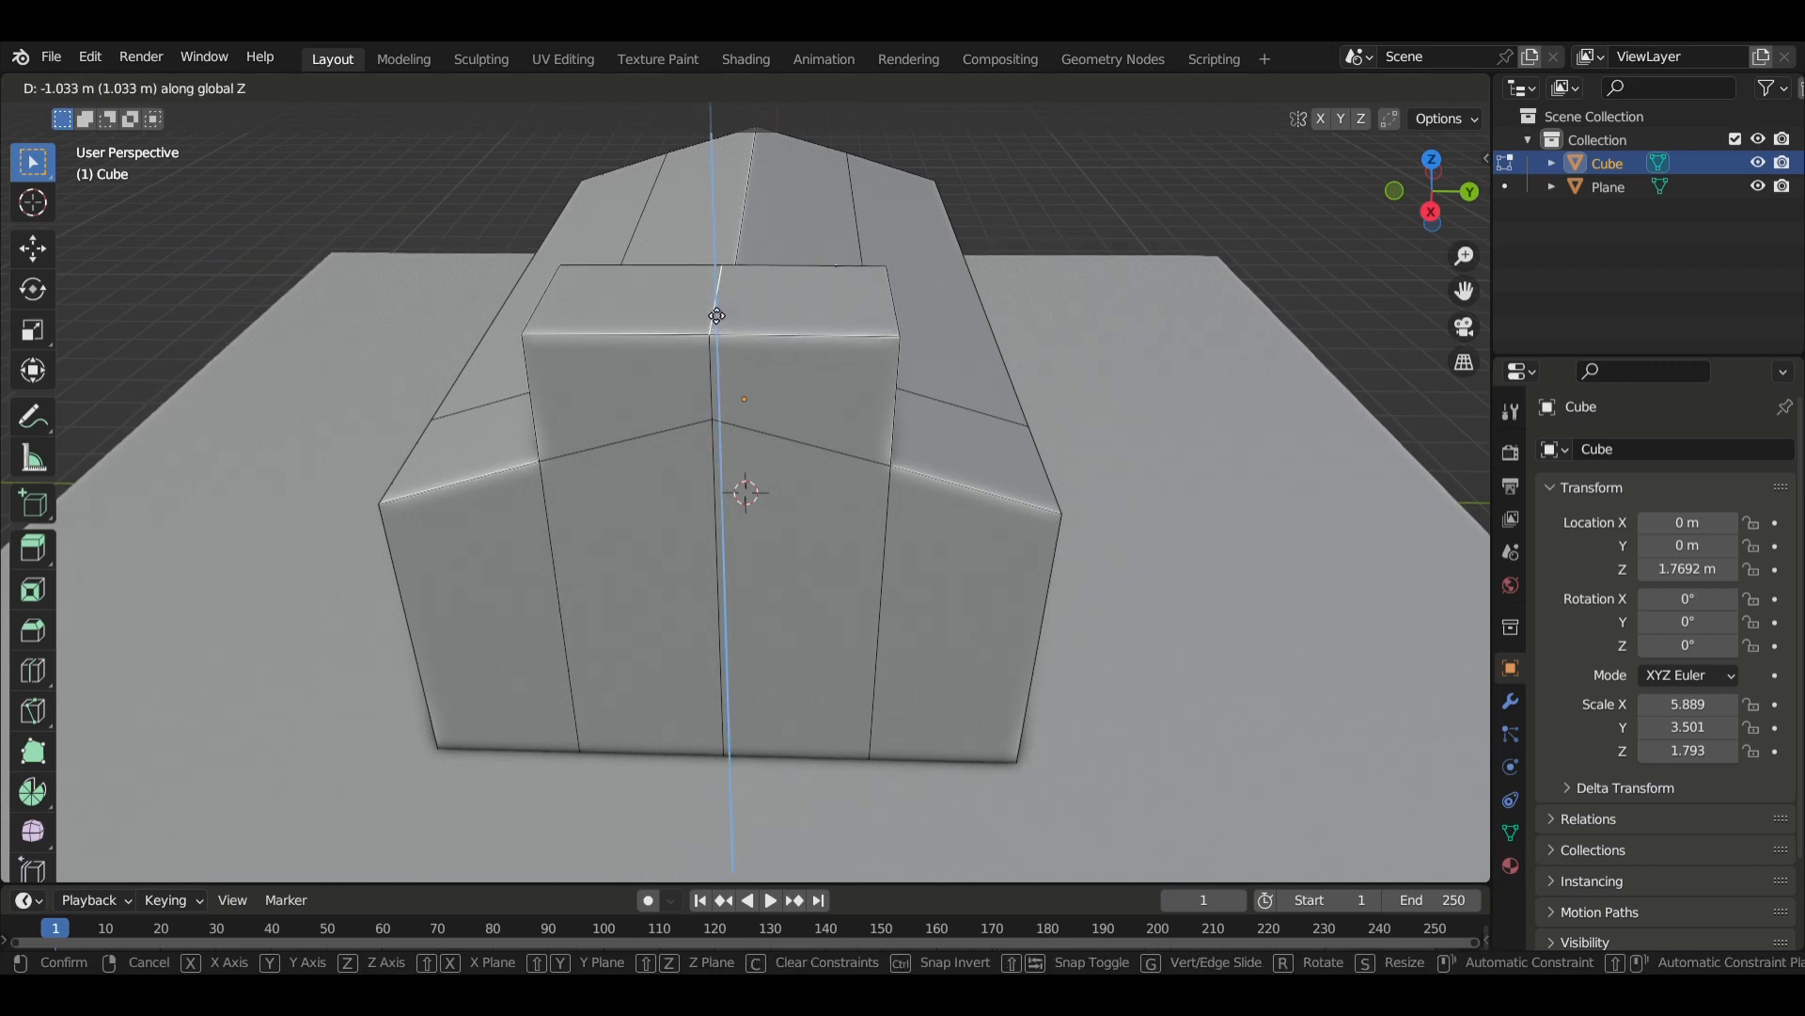
pyautogui.click(717, 316)
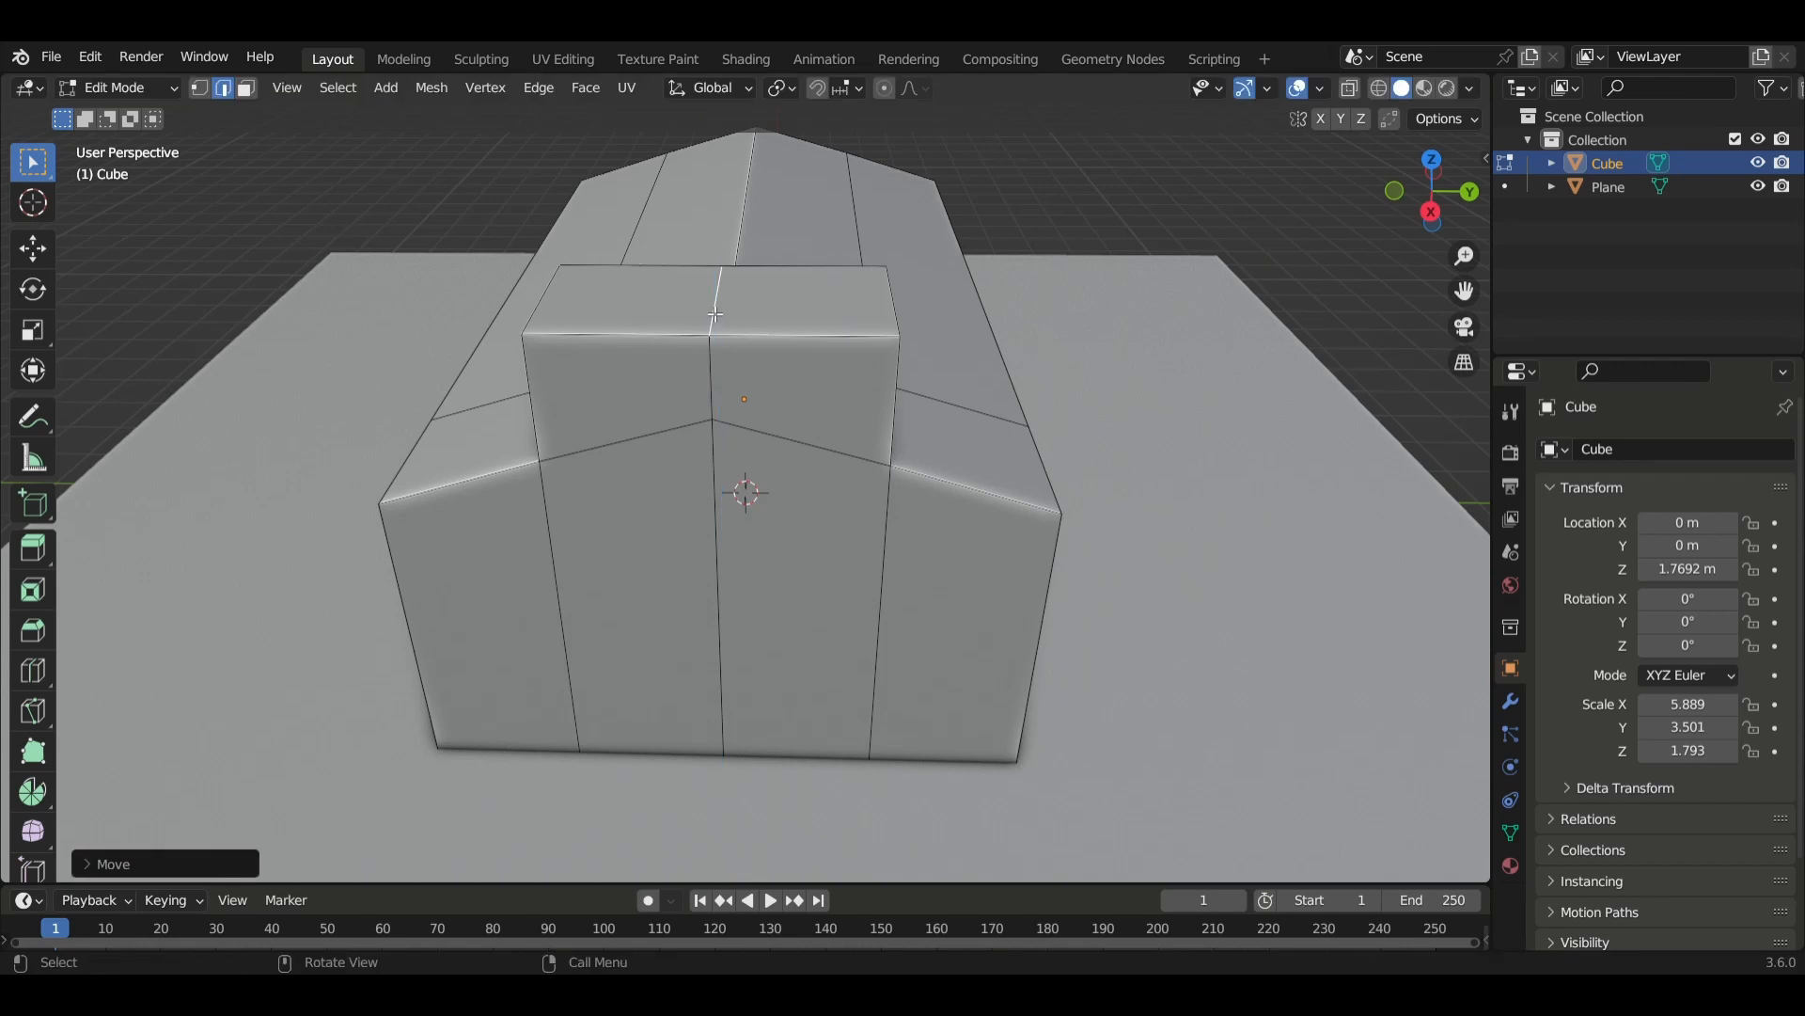
# Enable snapping to Edge and move the raised section's middle top edge along Z to snap level with its outer top edge.
pyautogui.moveTo(716, 316); pyautogui.dragTo(979, 381, button='middle')
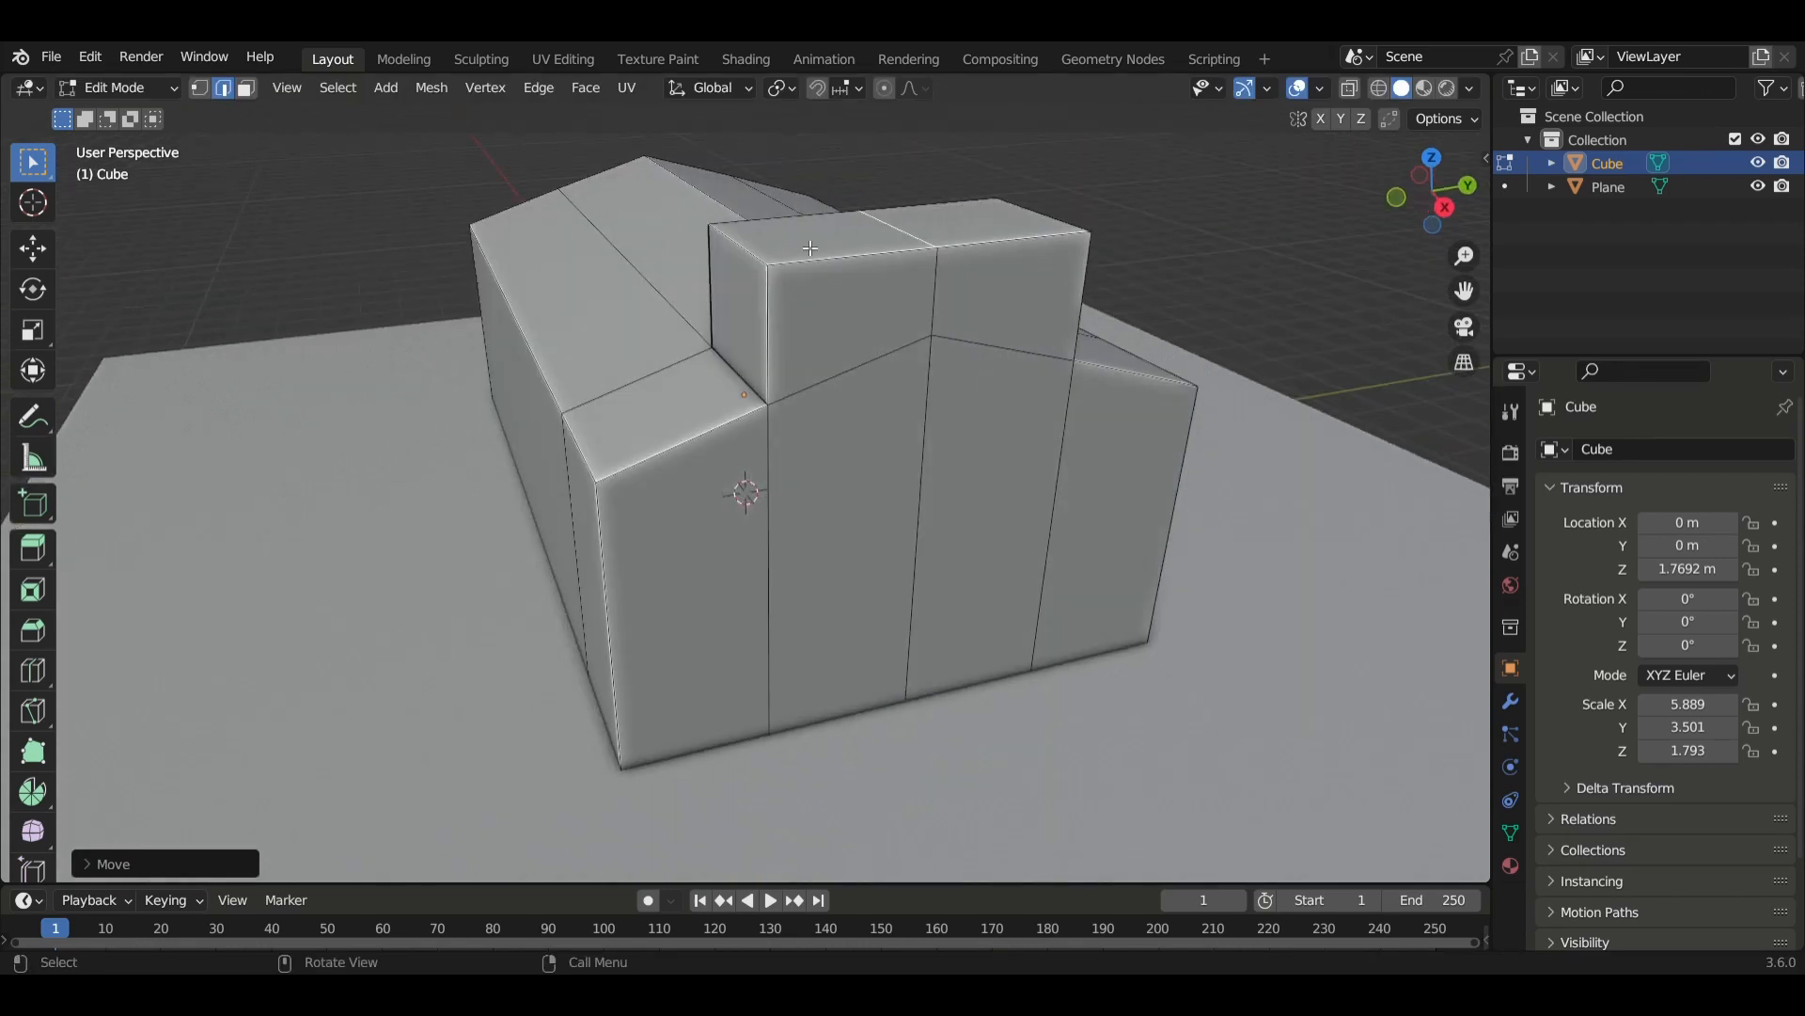
pyautogui.click(814, 91)
pyautogui.click(855, 90)
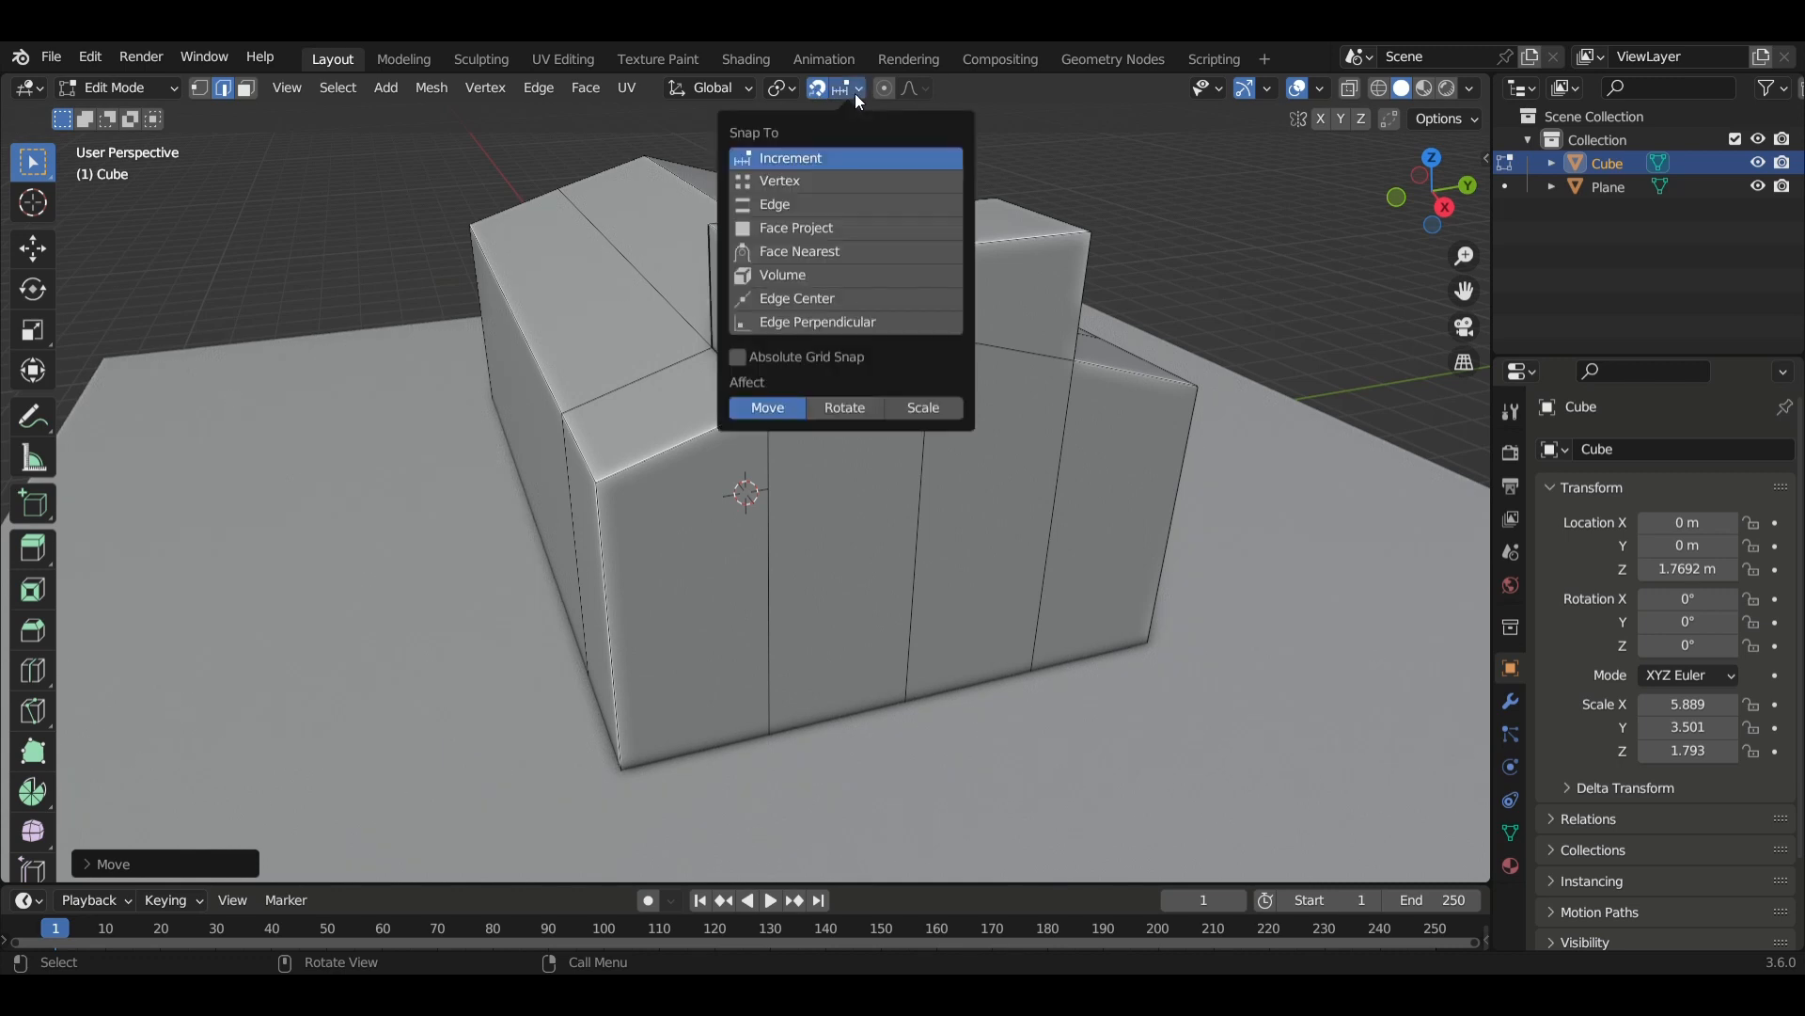
pyautogui.click(805, 205)
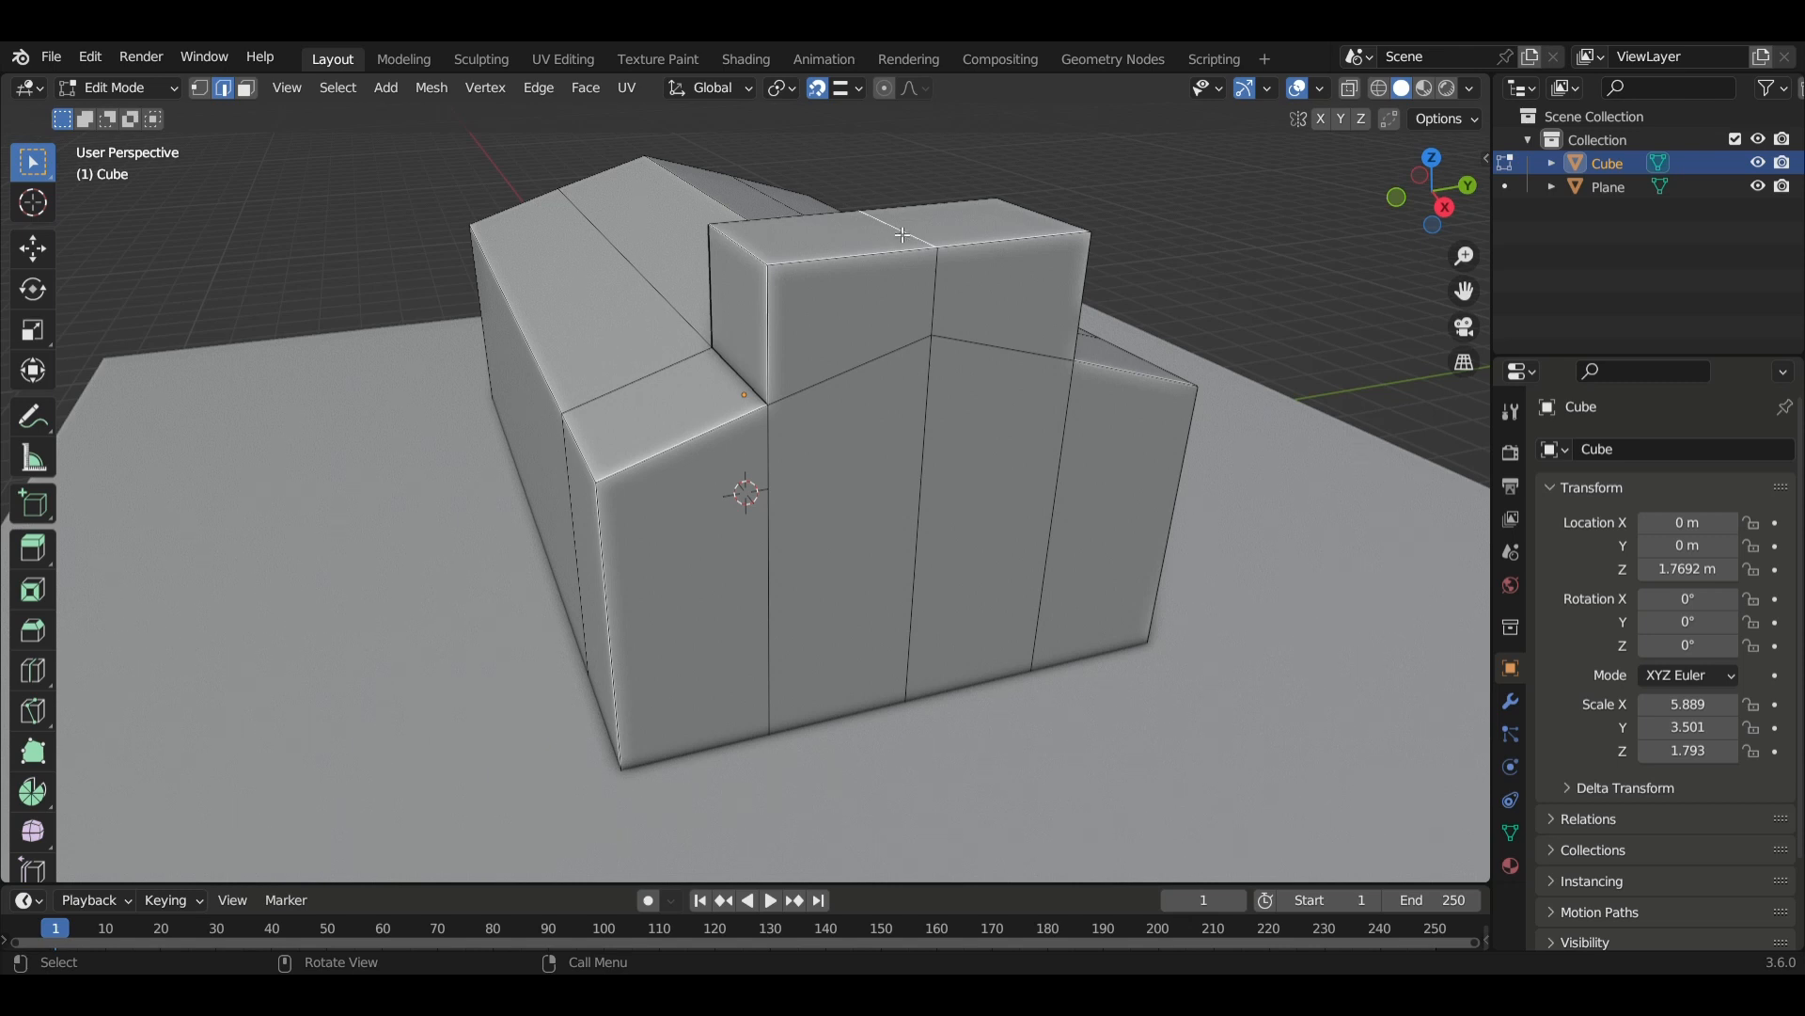
pyautogui.press('g')
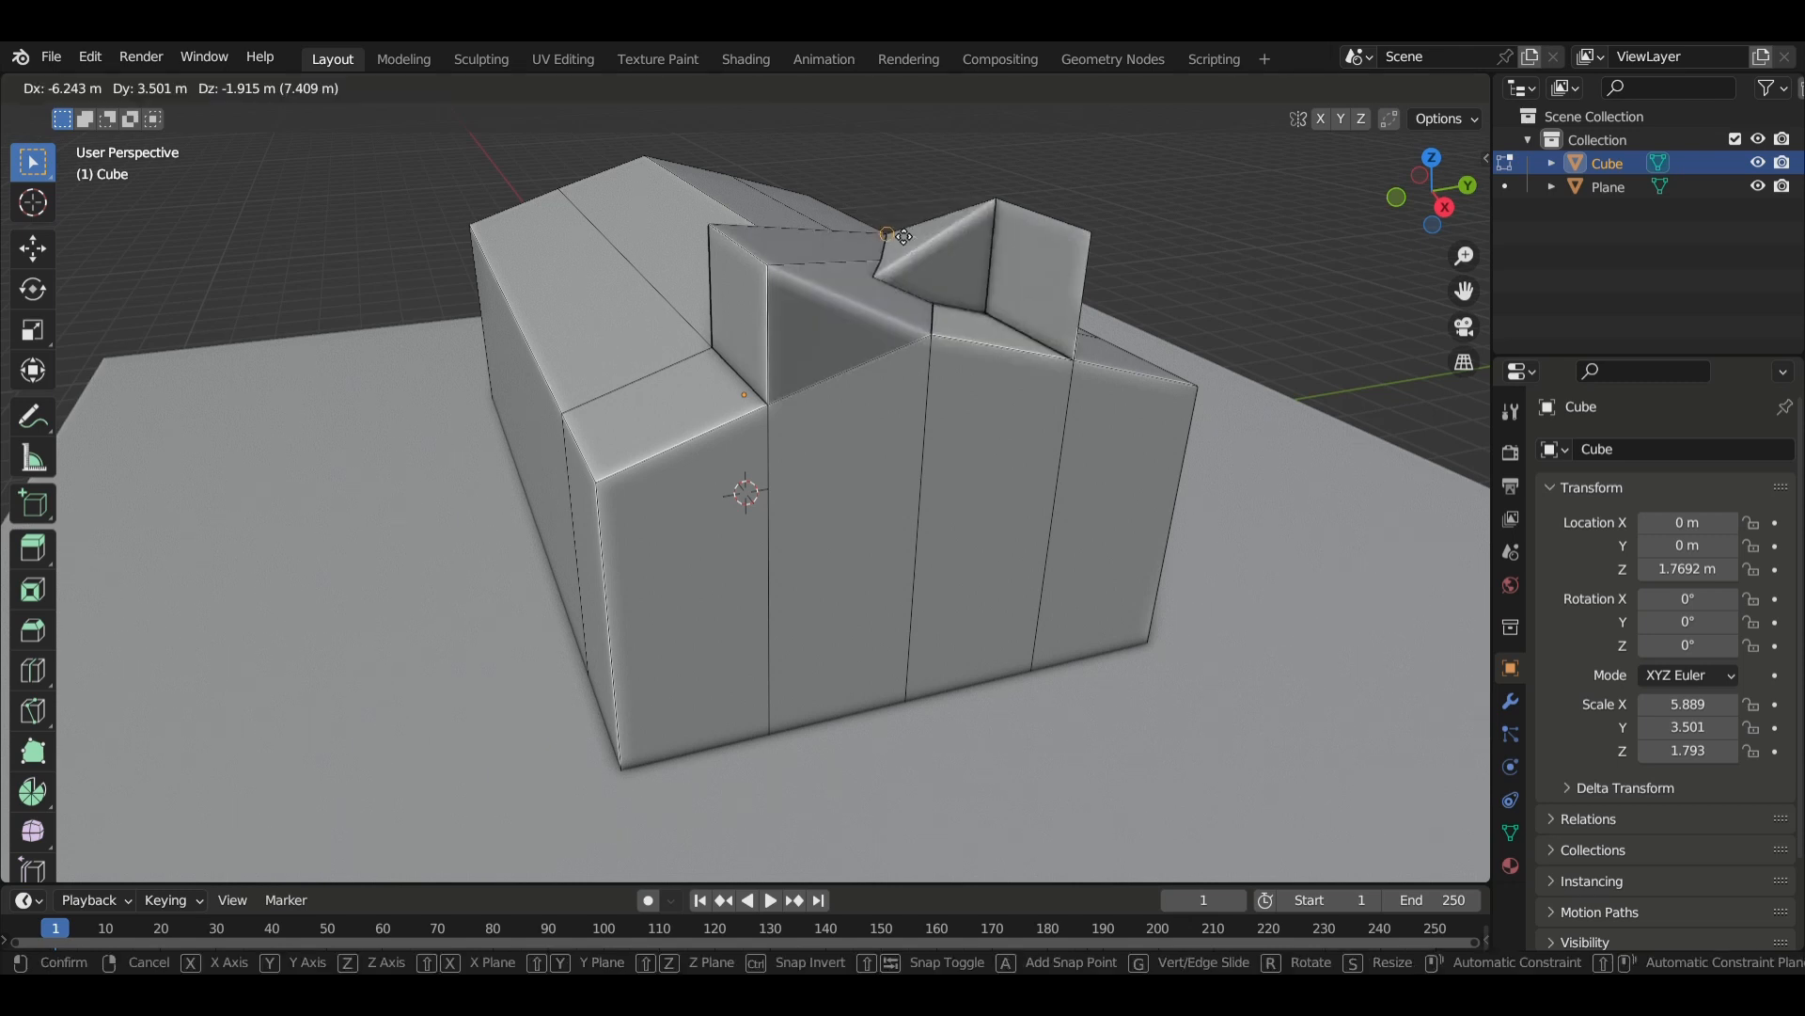
pyautogui.press('z')
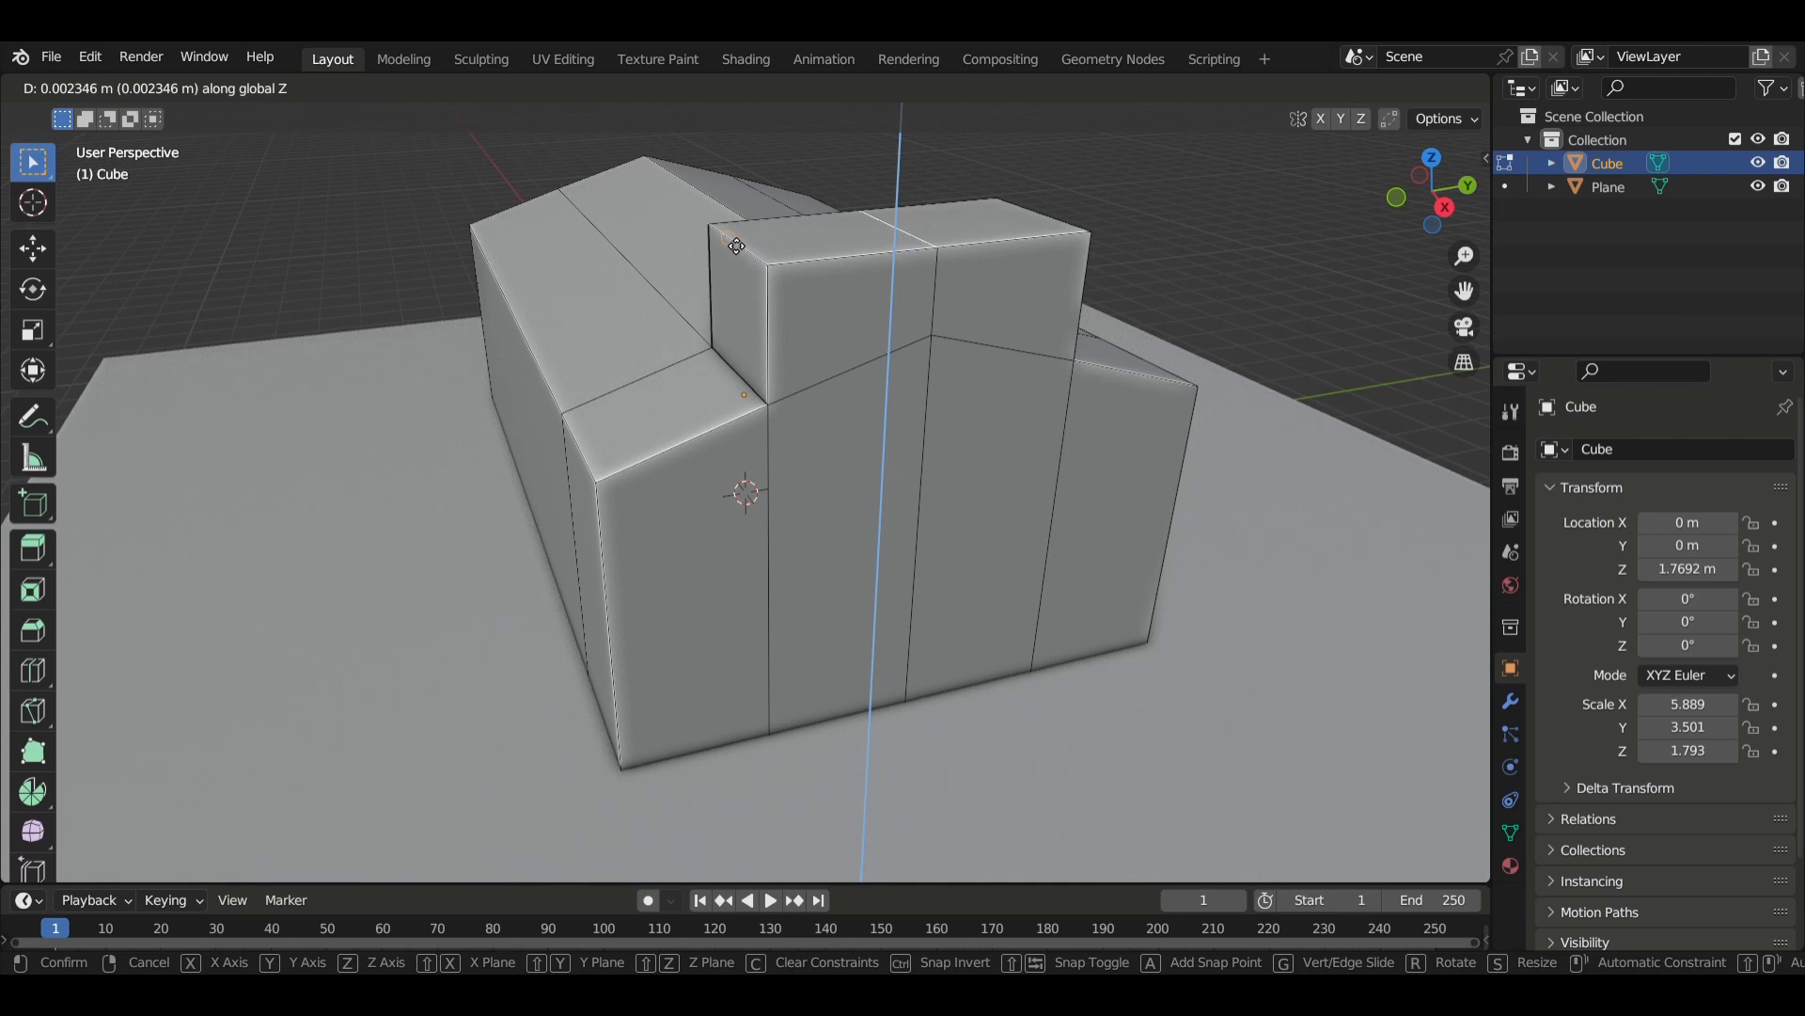
pyautogui.click(736, 245)
# In face select mode, inset the two top faces of the raised end section together by about 0.045 m.
pyautogui.moveTo(818, 291); pyautogui.dragTo(940, 280, button='middle')
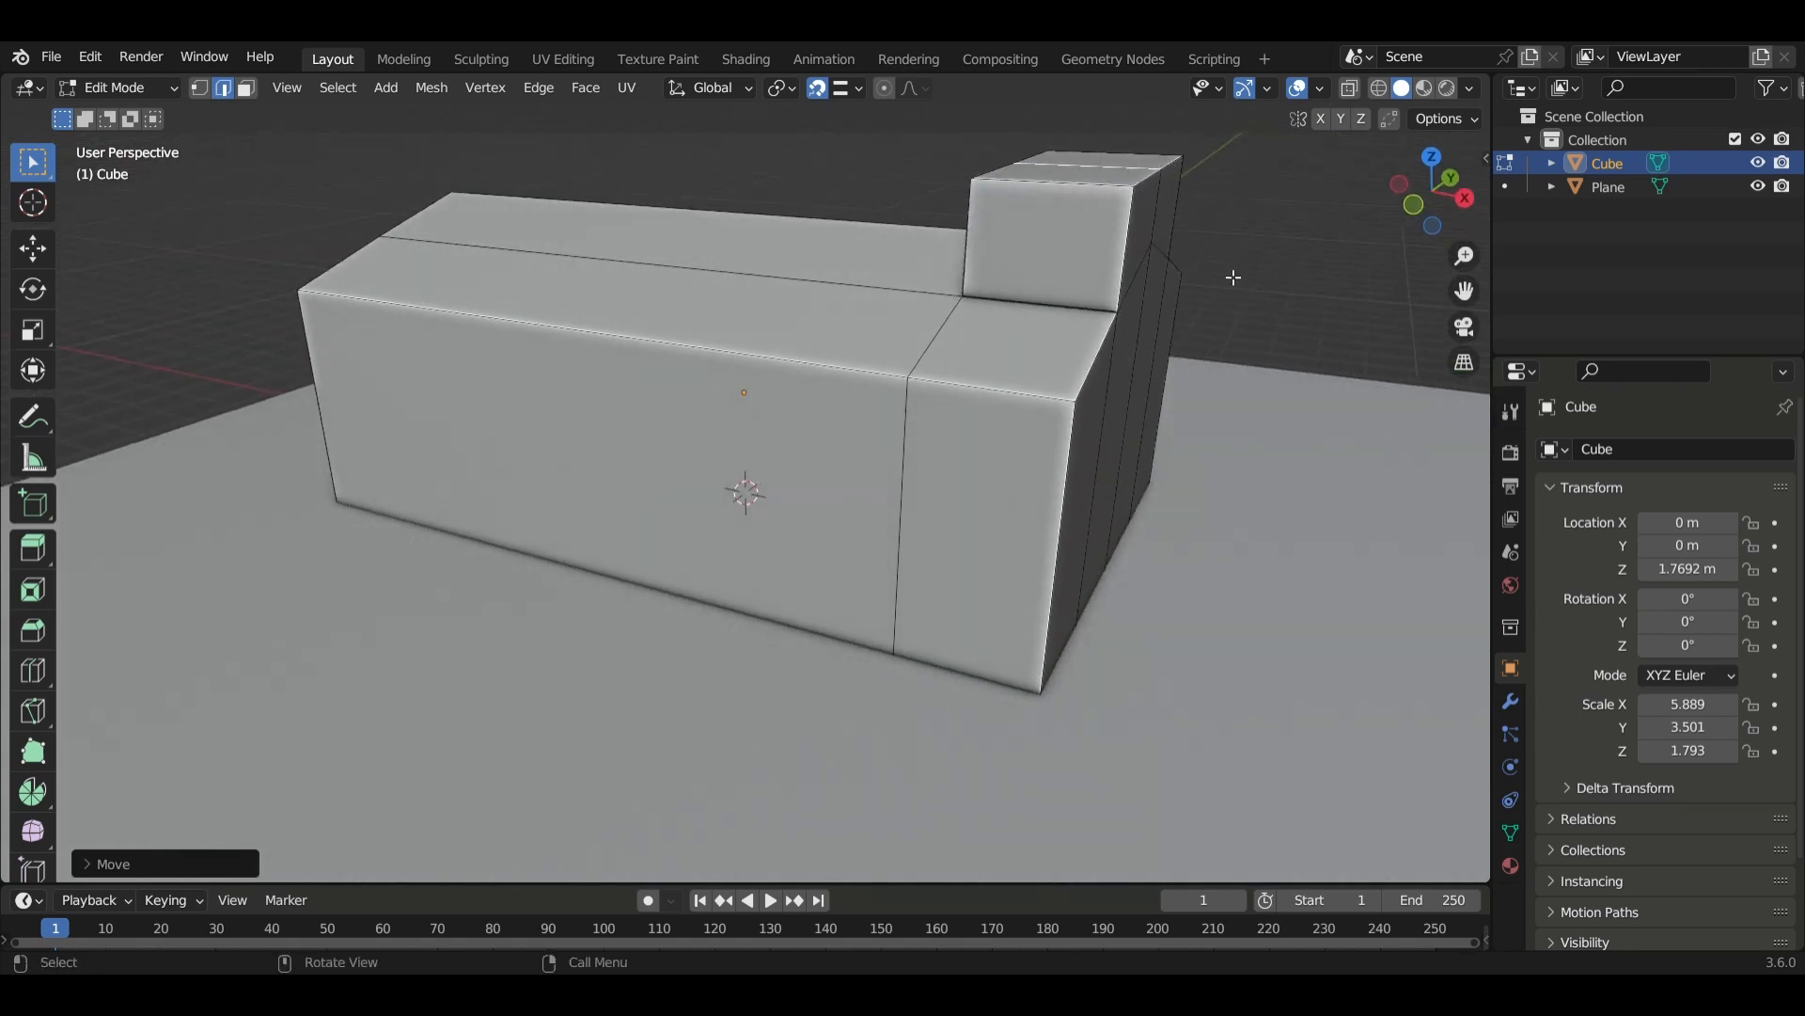
pyautogui.moveTo(1233, 279); pyautogui.dragTo(967, 341, button='middle')
pyautogui.click(800, 293)
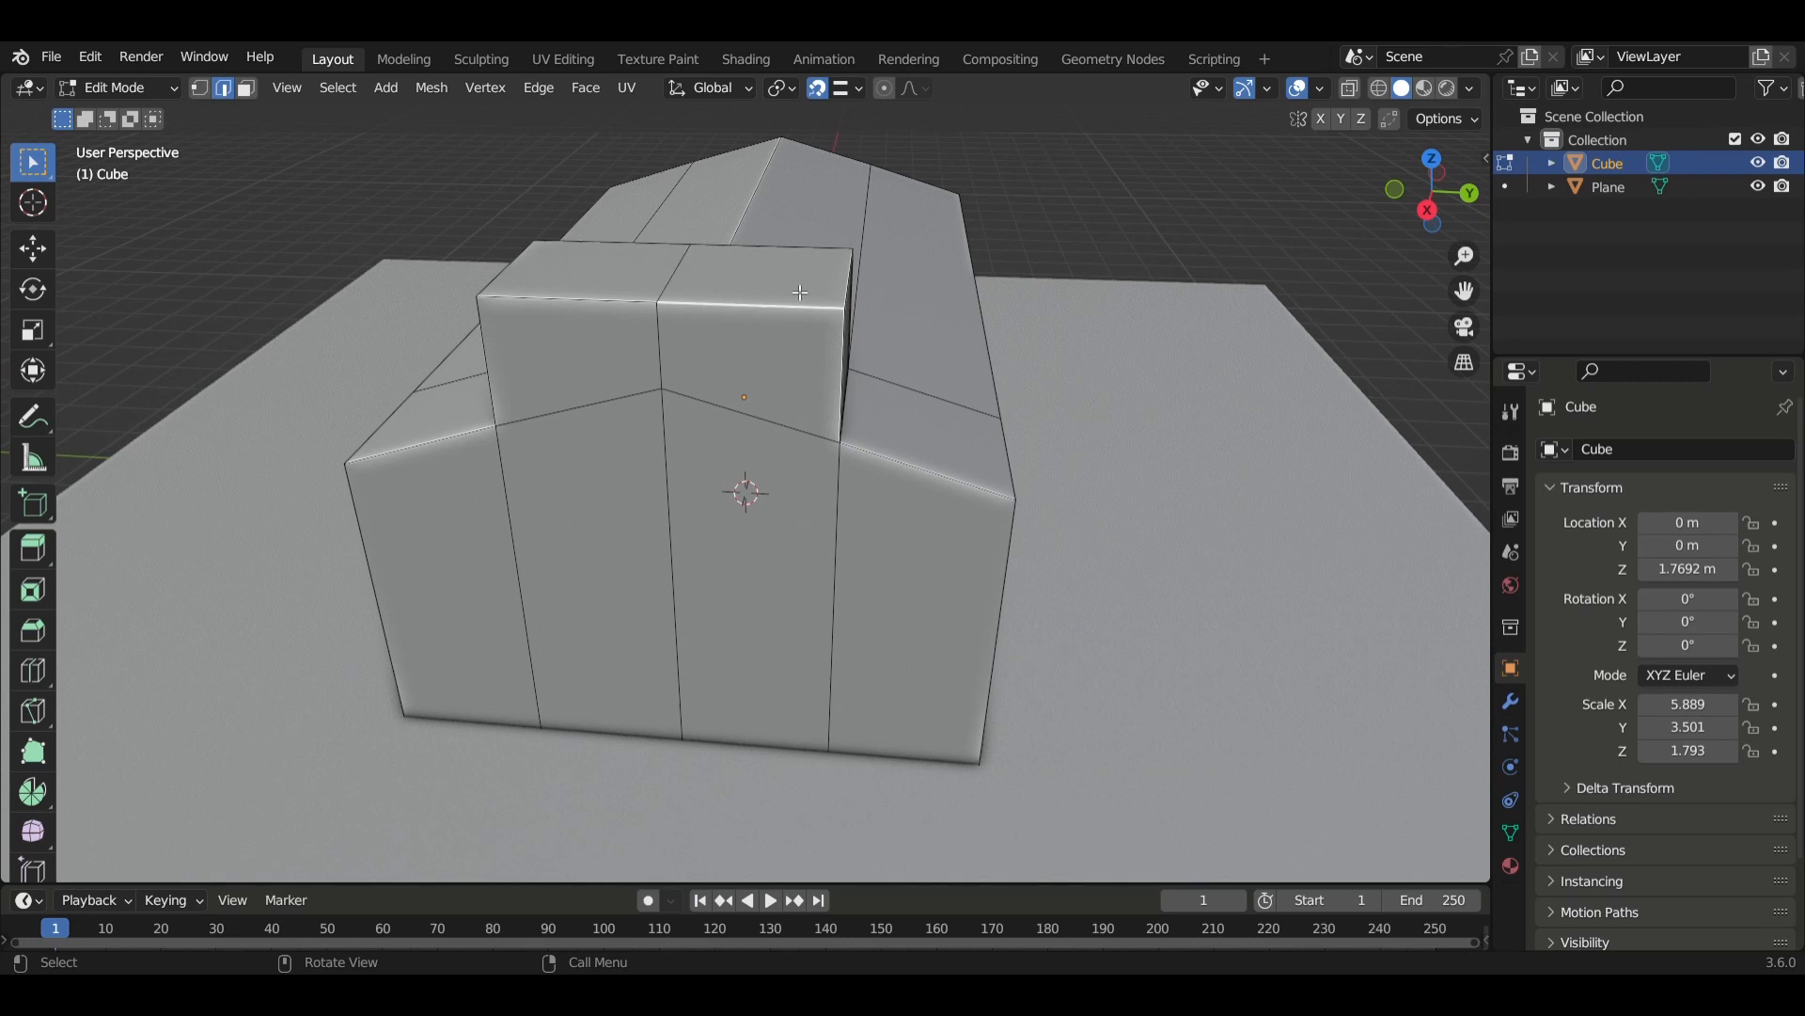
pyautogui.press('3')
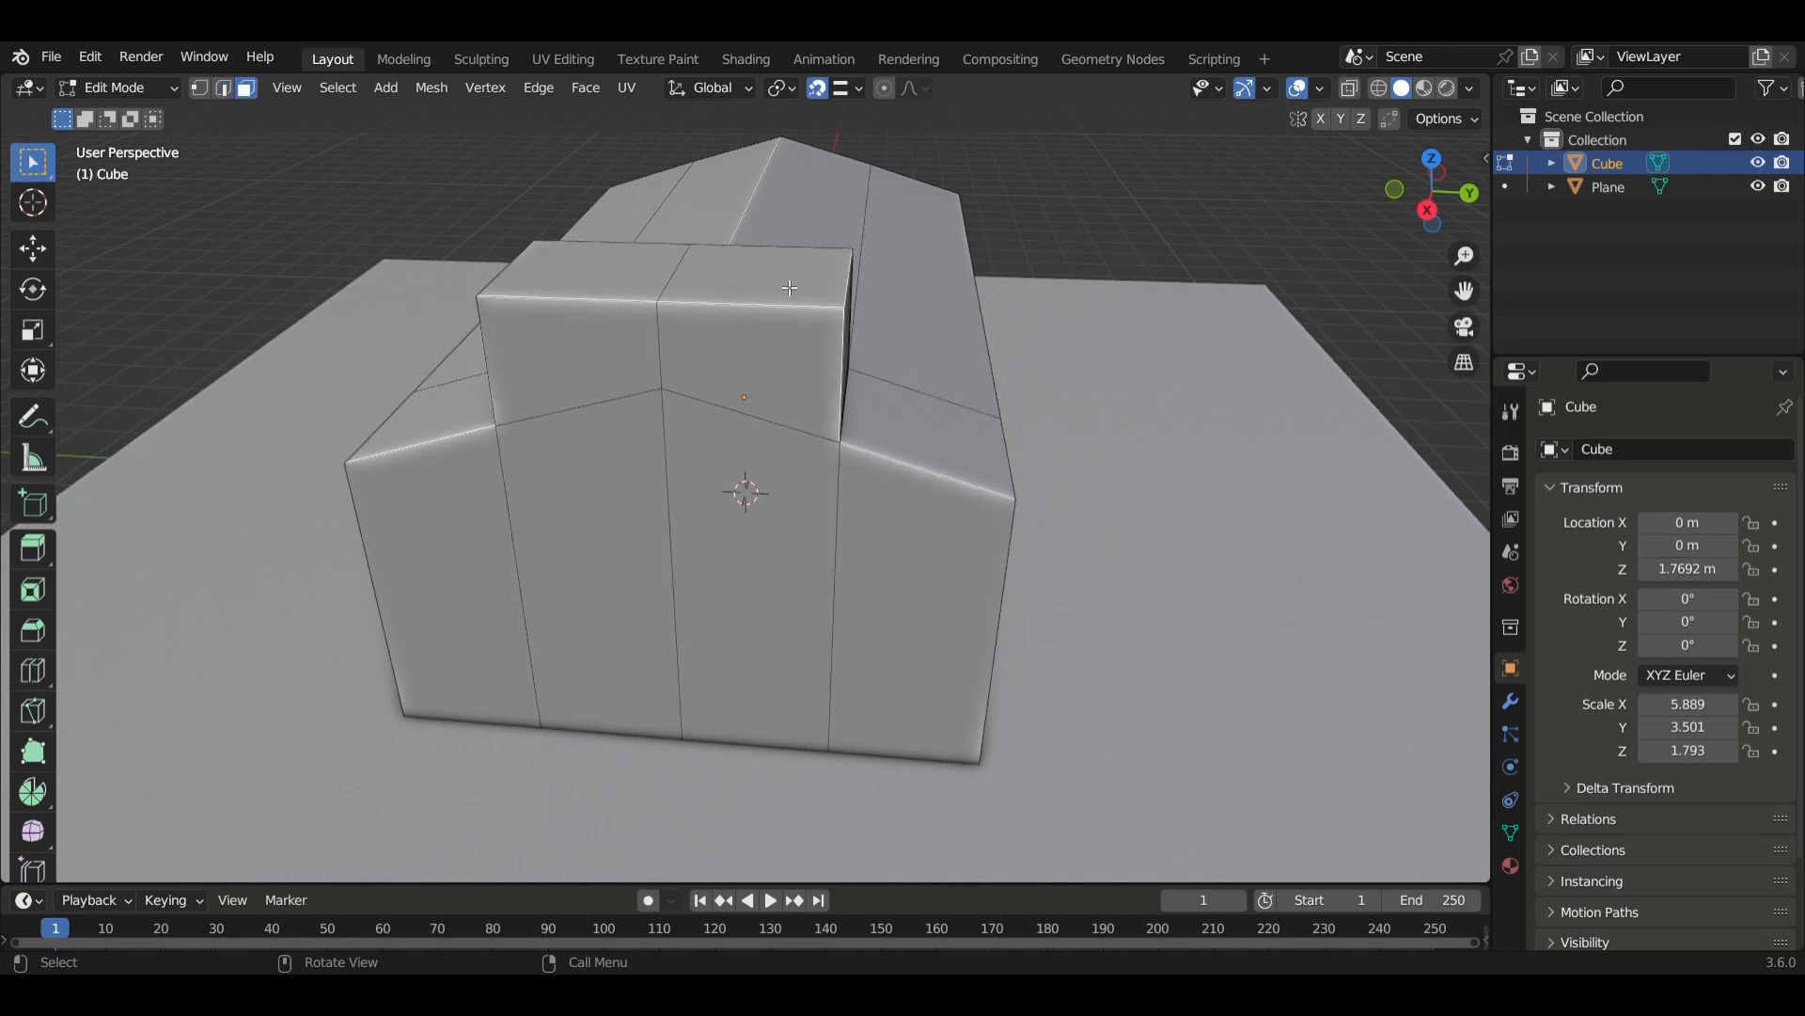
pyautogui.click(790, 286)
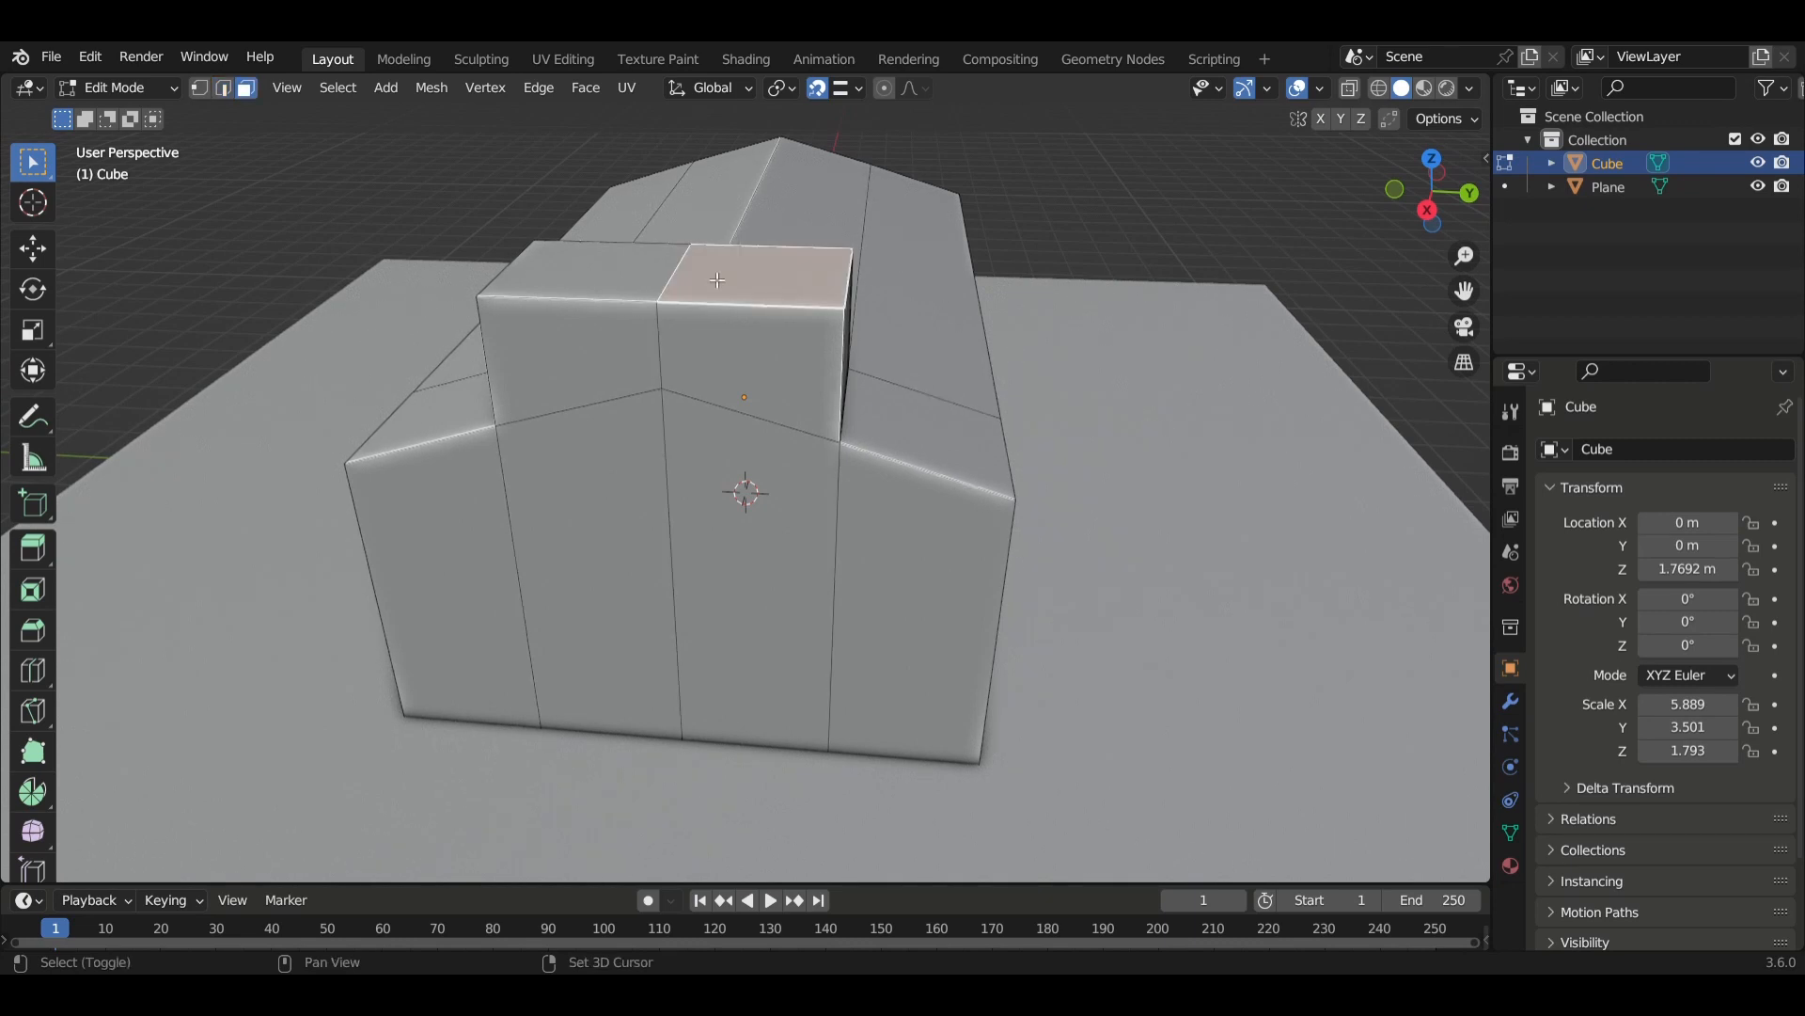
pyautogui.keyDown('shift'); pyautogui.click(646, 271); pyautogui.keyUp('shift')
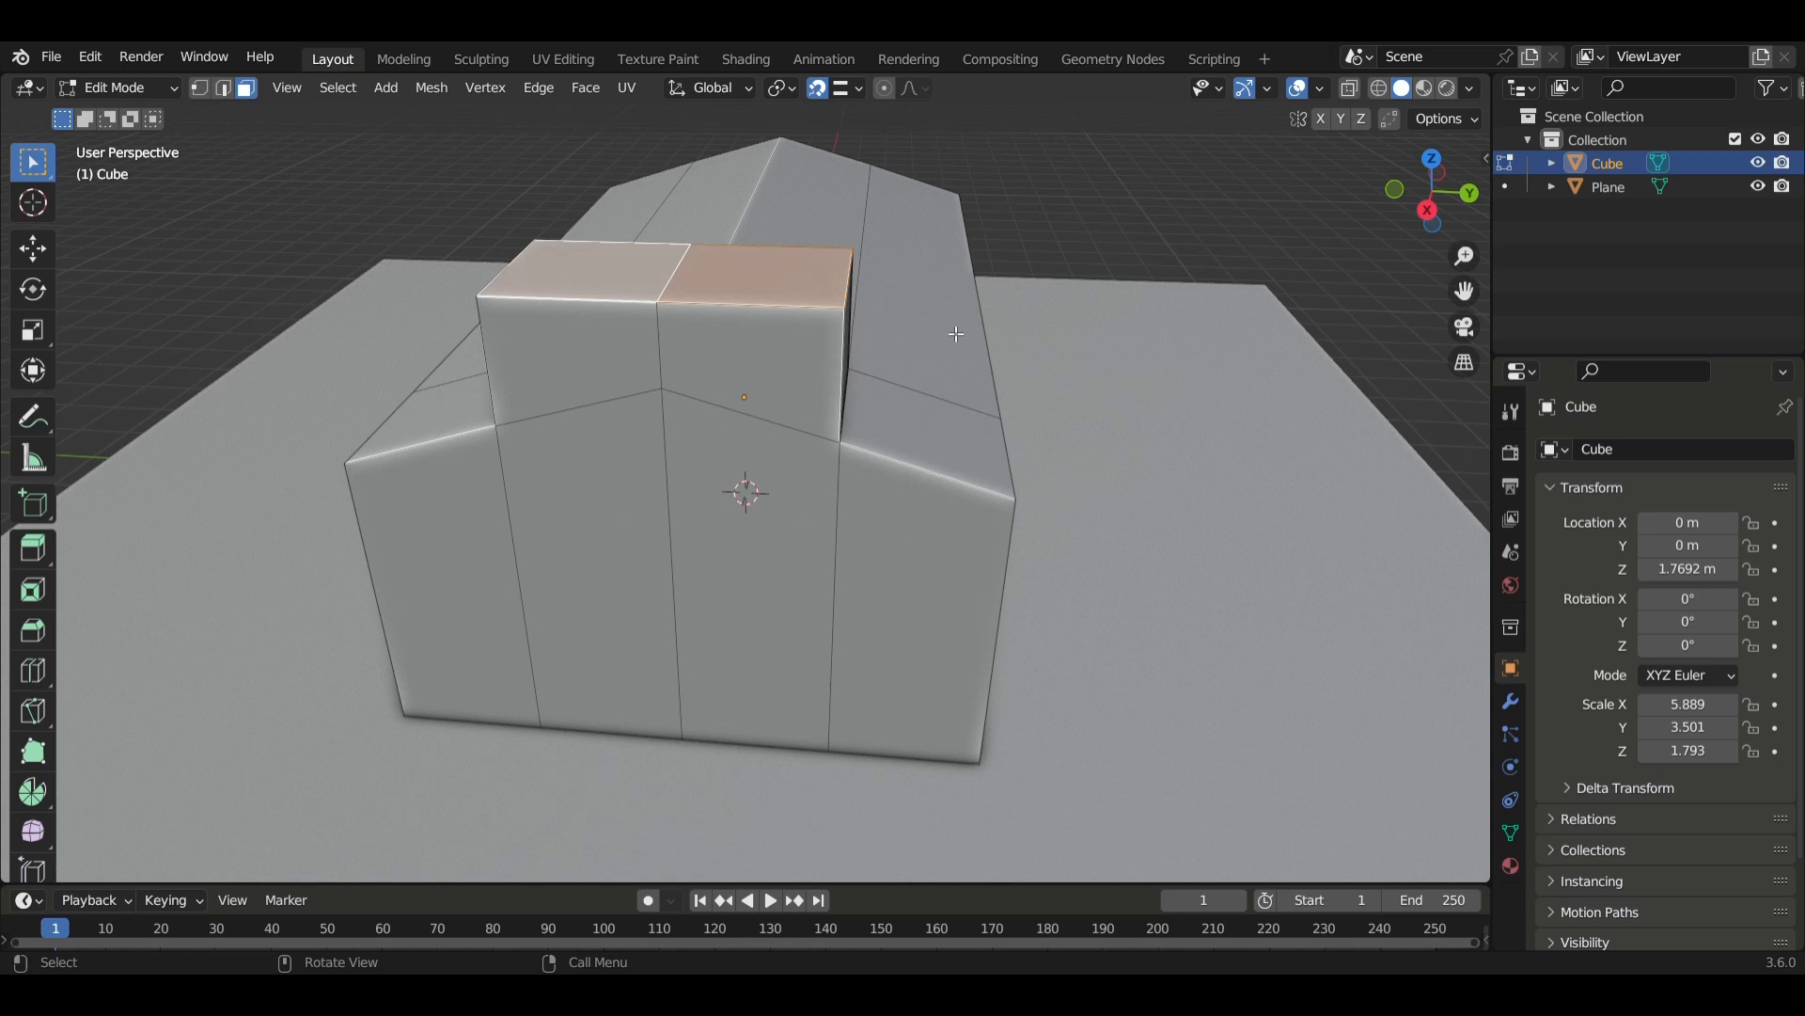
pyautogui.press('i')
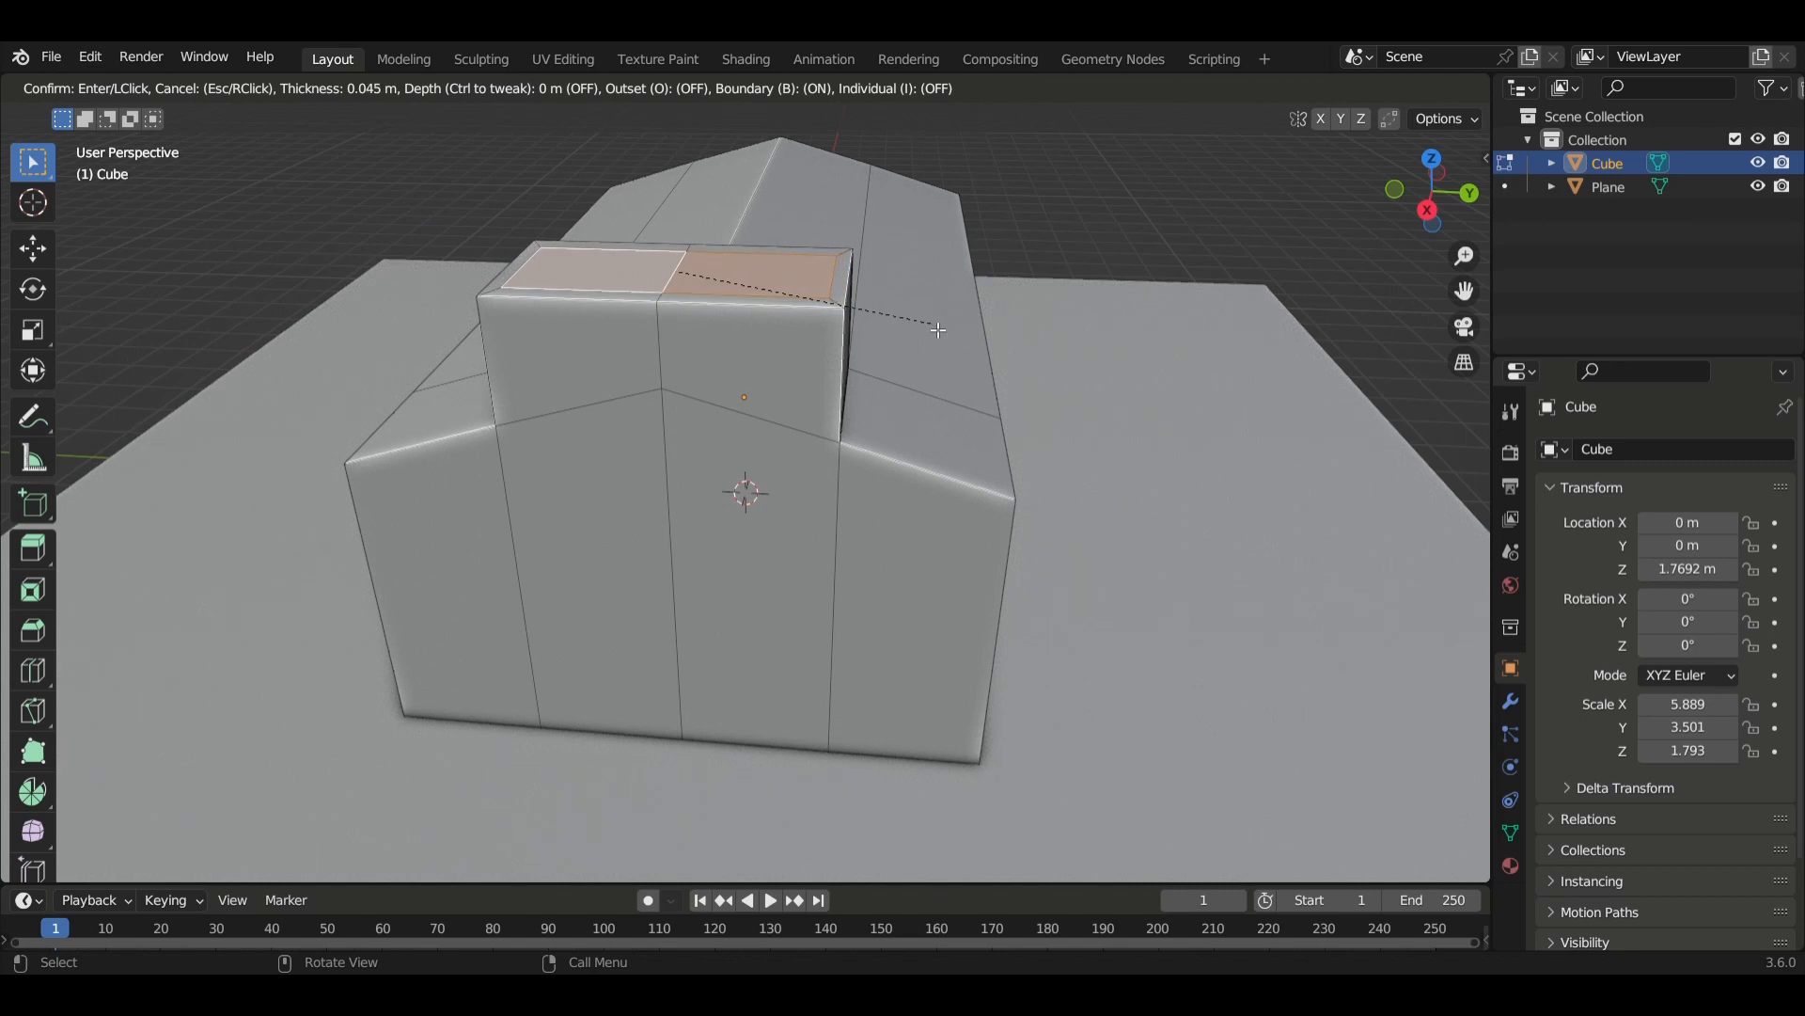
pyautogui.click(938, 330)
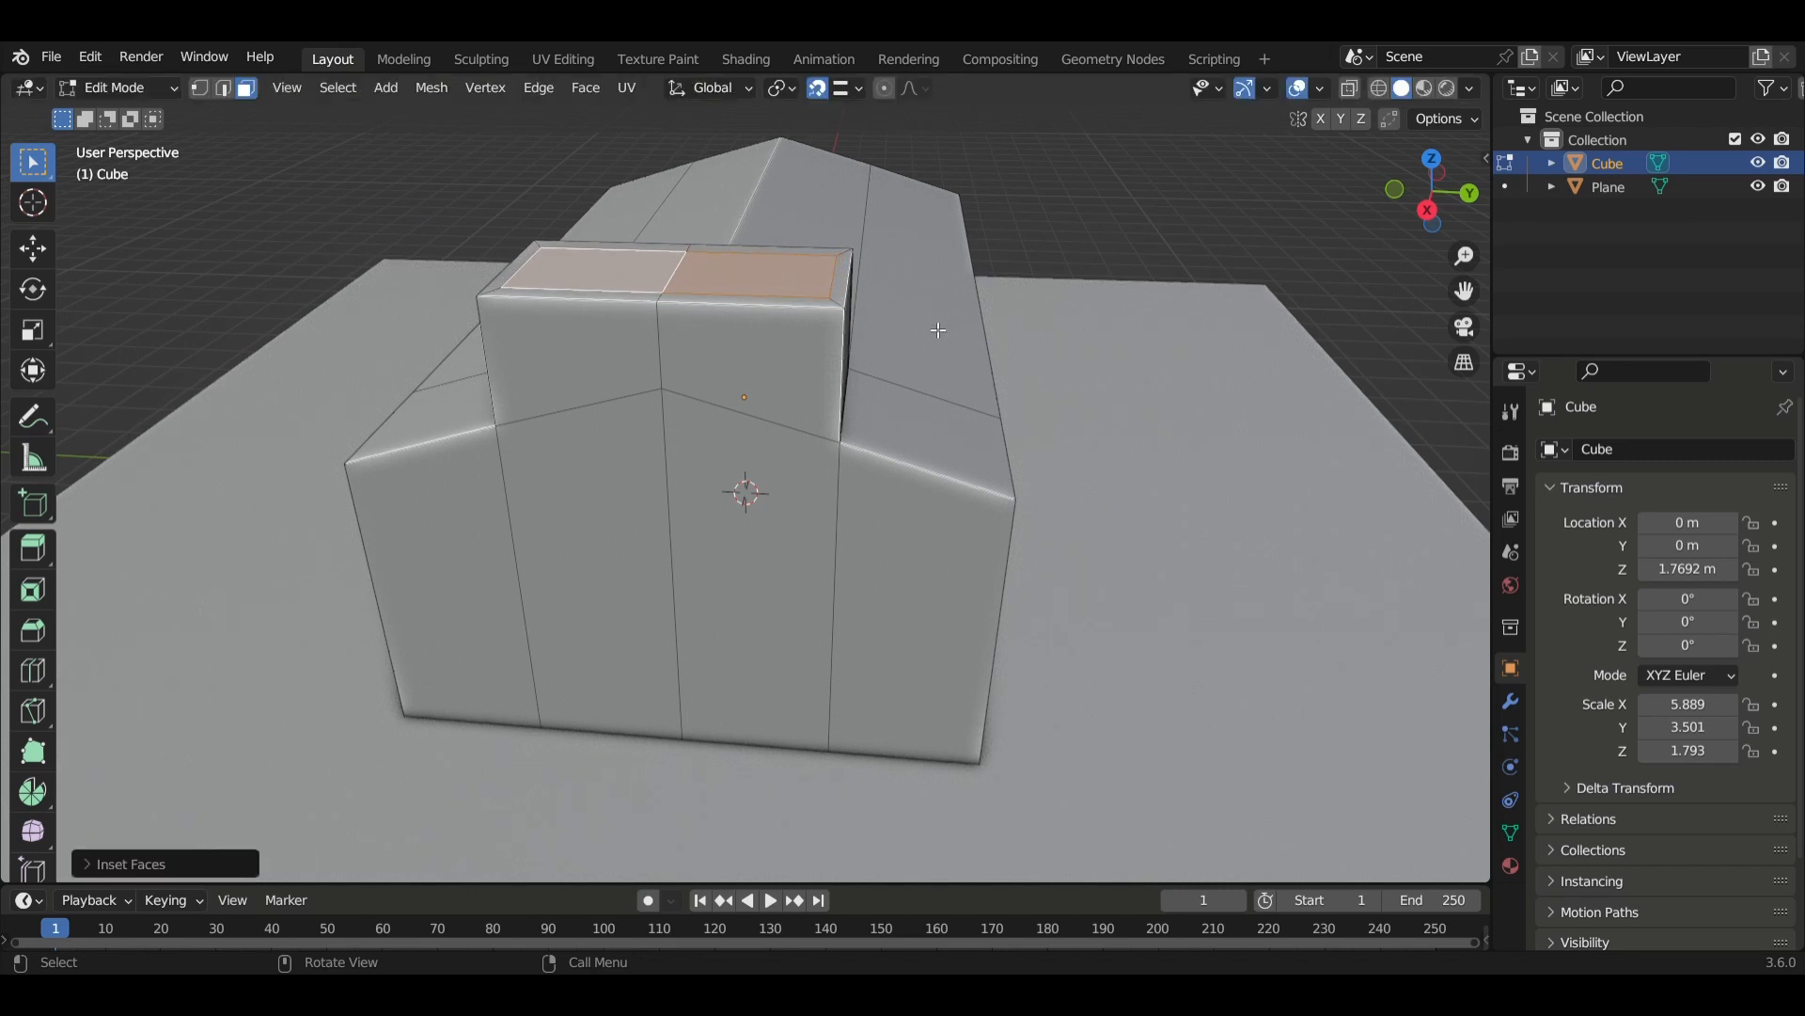
# Extrude the inset top faces and, with snapping turned off, raise them along Z to form a second, slightly narrower tier.
pyautogui.press('e')
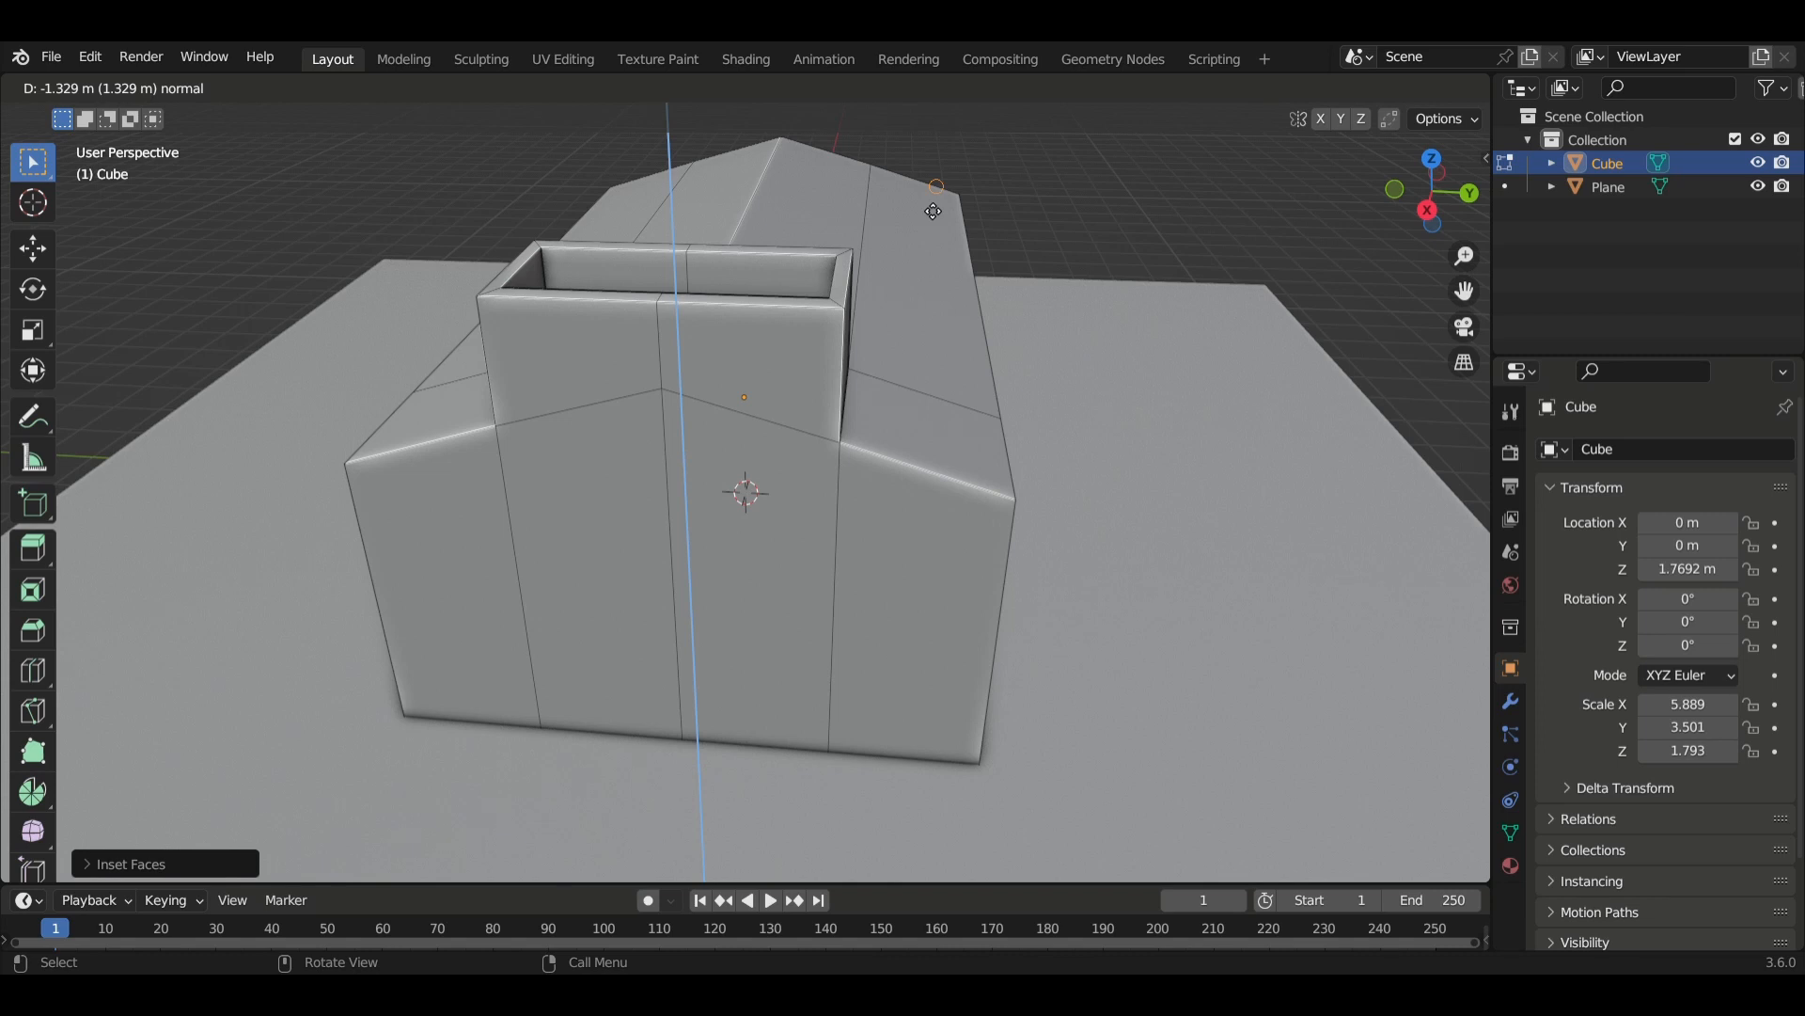
pyautogui.click(933, 211)
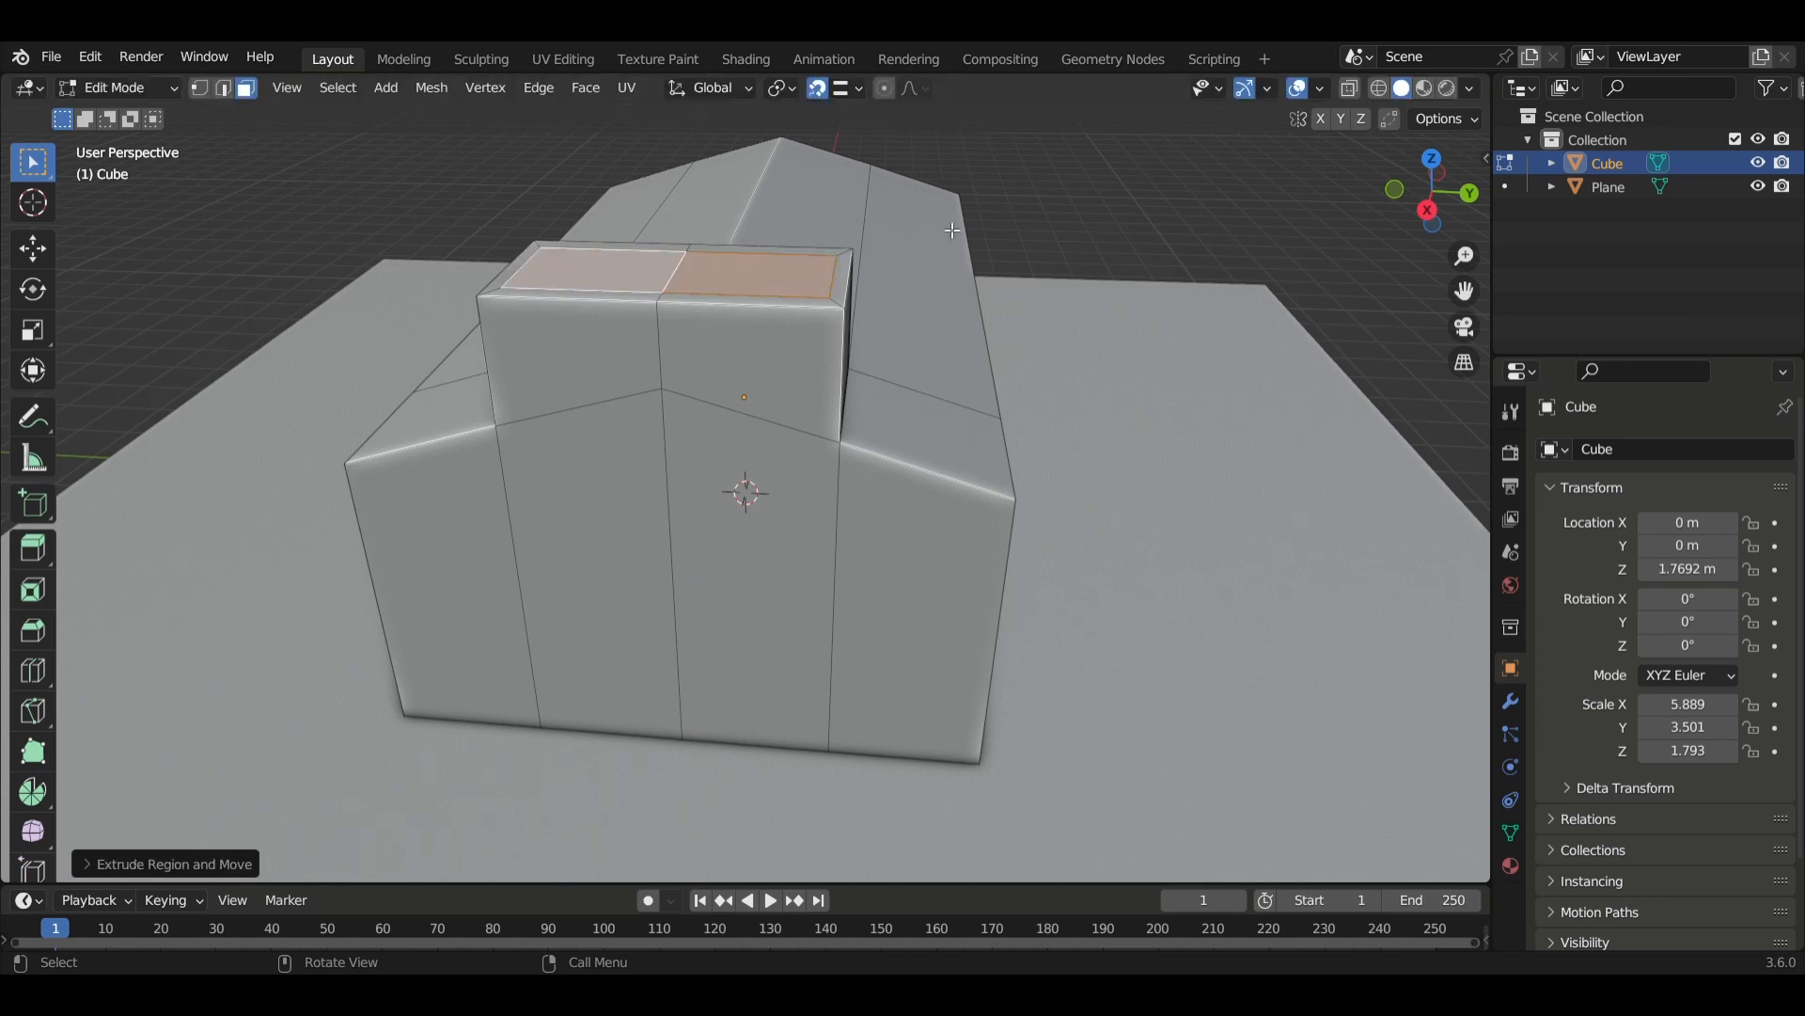
pyautogui.click(818, 89)
pyautogui.press('e')
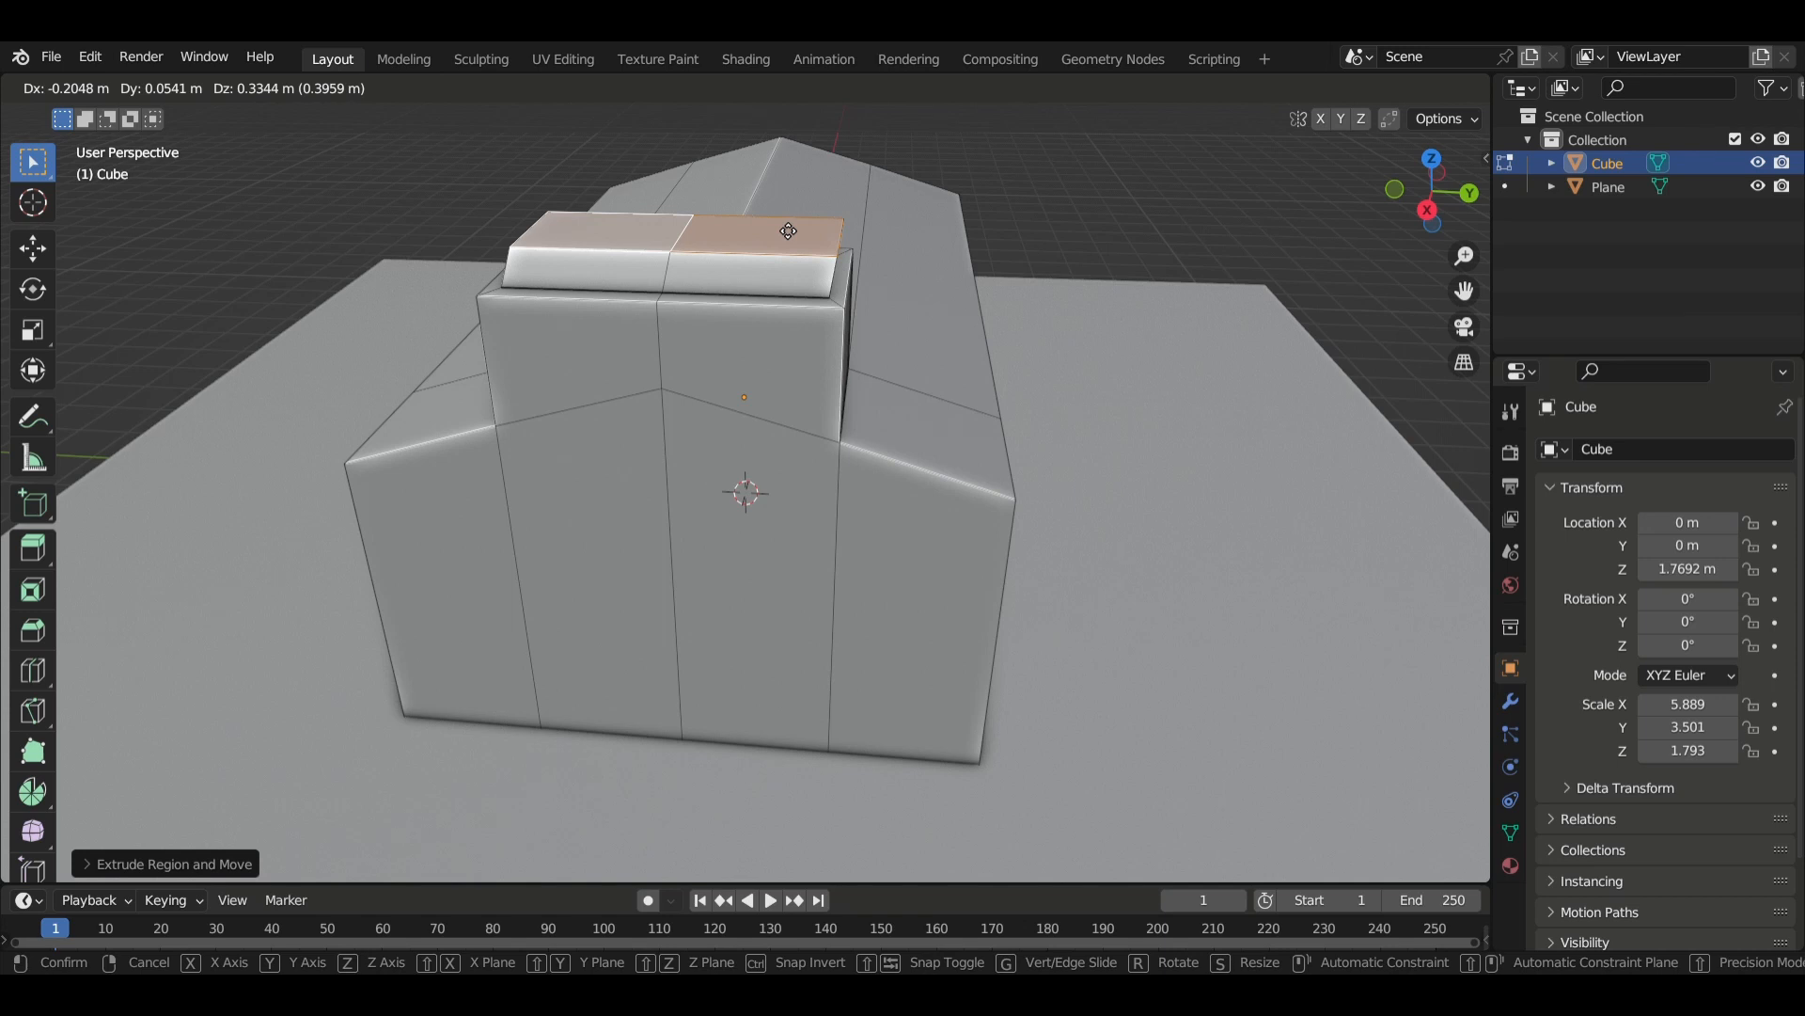
pyautogui.press('z')
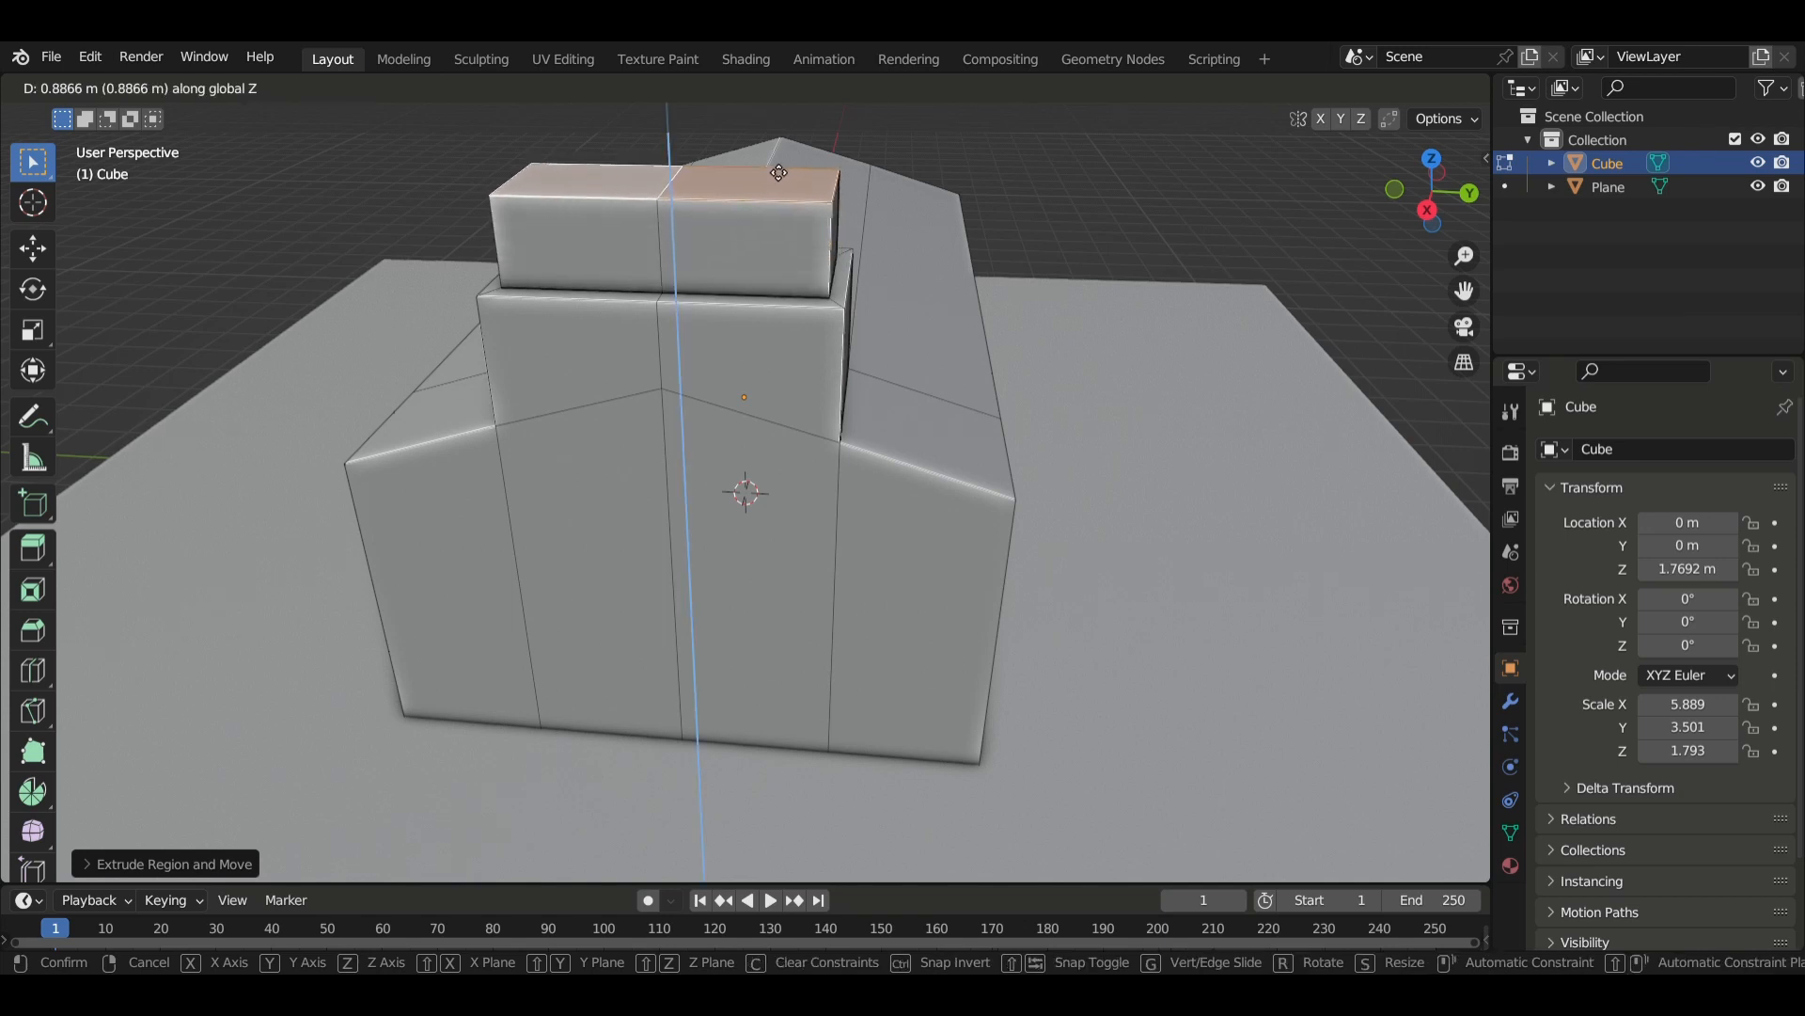
pyautogui.click(778, 121)
pyautogui.scroll(-2, 803, 213)
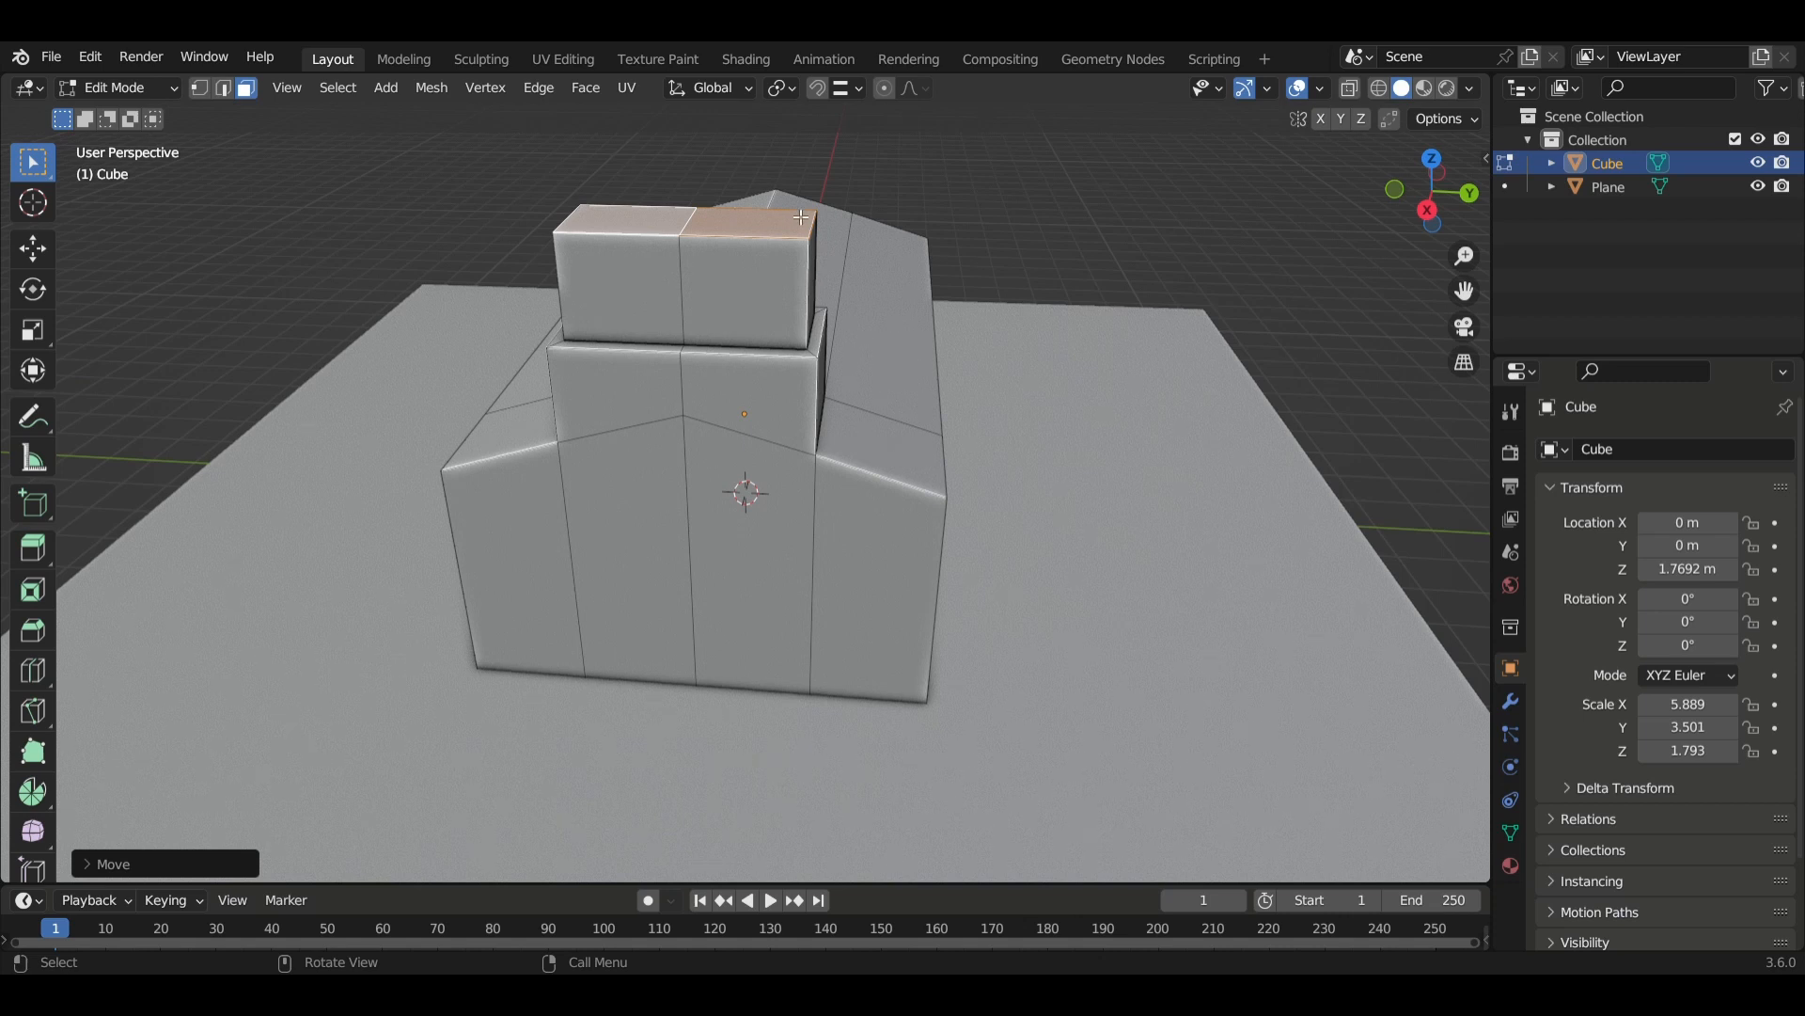
# Inset the two top faces of the tower's second tier together by about 0.05 m.
pyautogui.moveTo(790, 228); pyautogui.dragTo(849, 279, button='middle')
pyautogui.press('i')
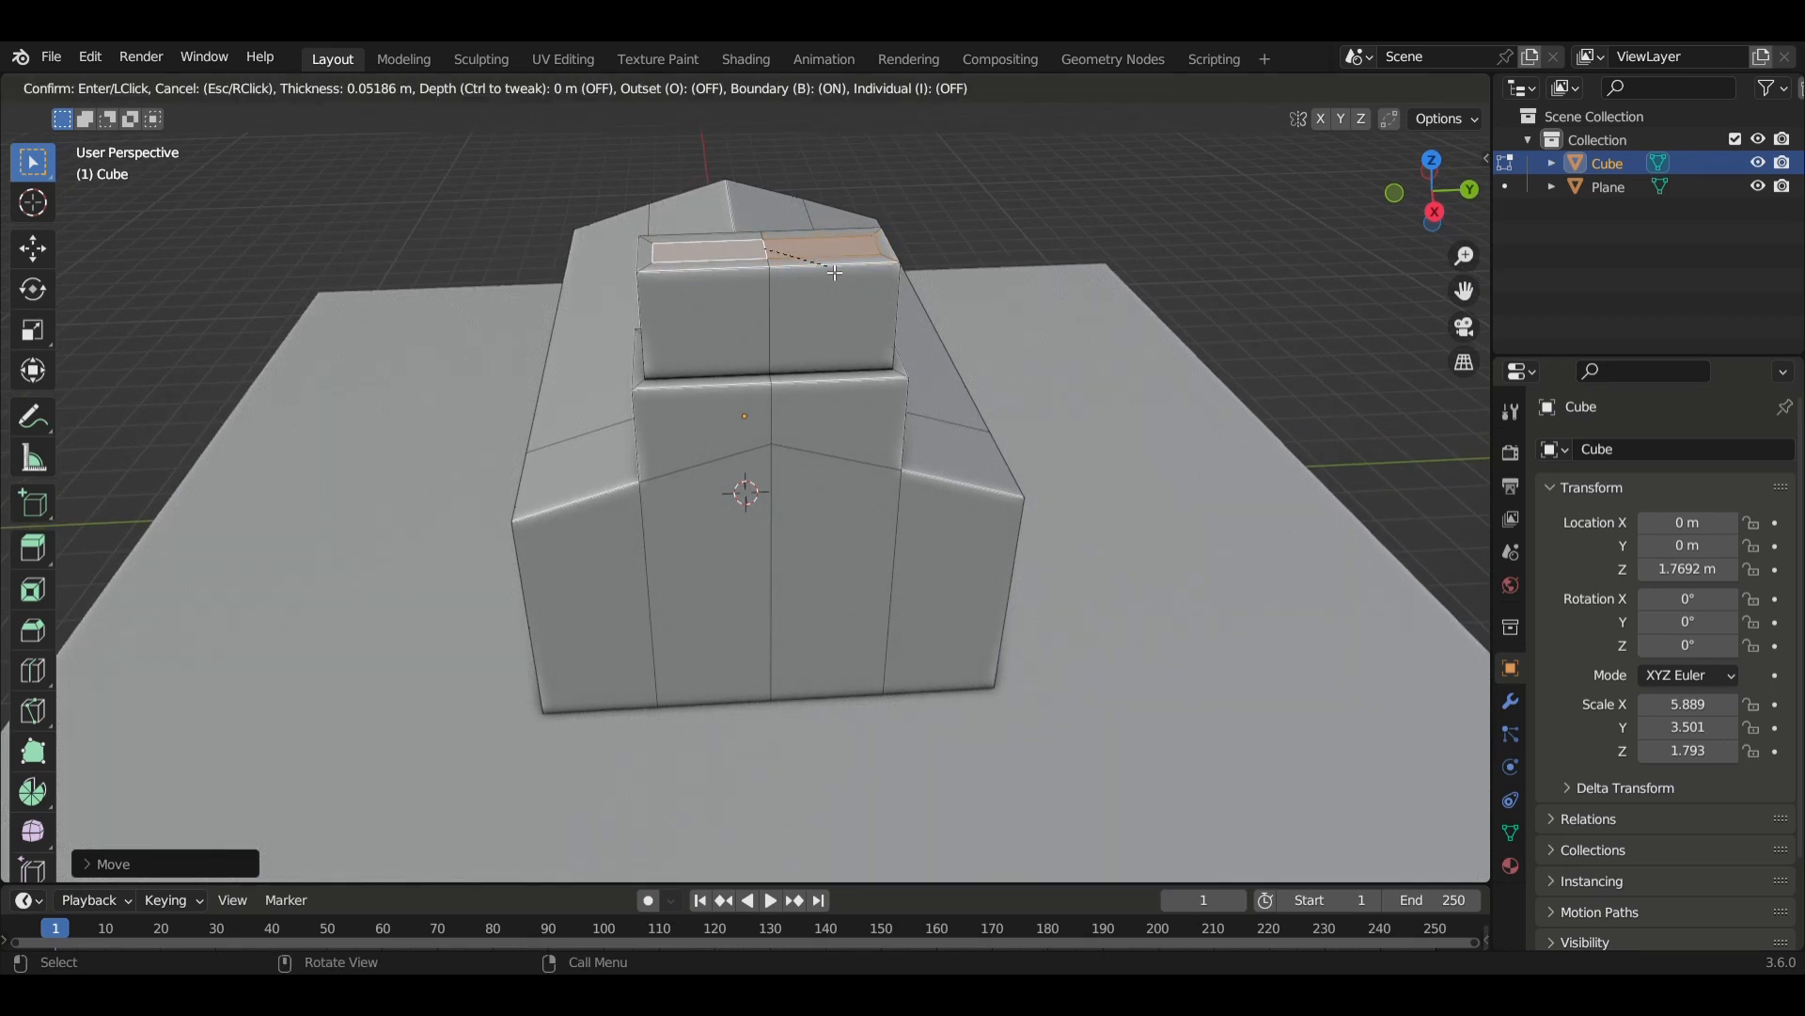
pyautogui.click(837, 277)
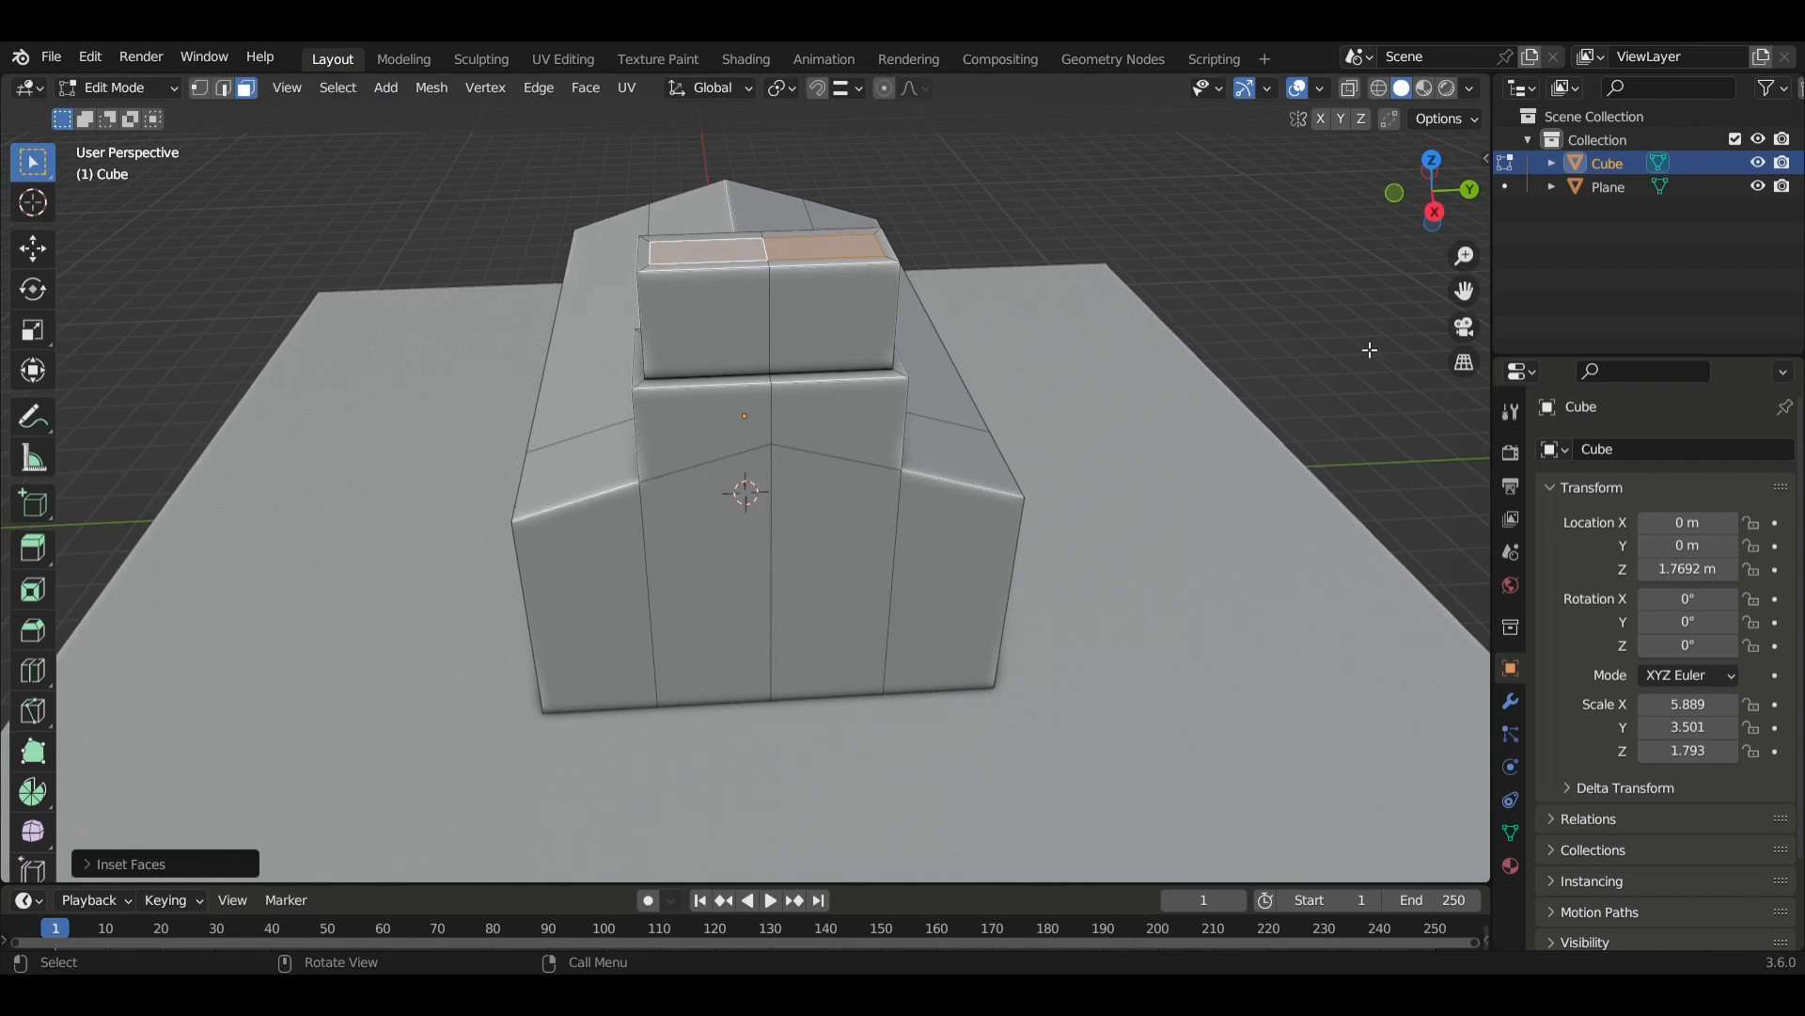
# Scale the inset top faces narrower along Y and extrude them upward to form a third, narrower tower tier.
pyautogui.press('s')
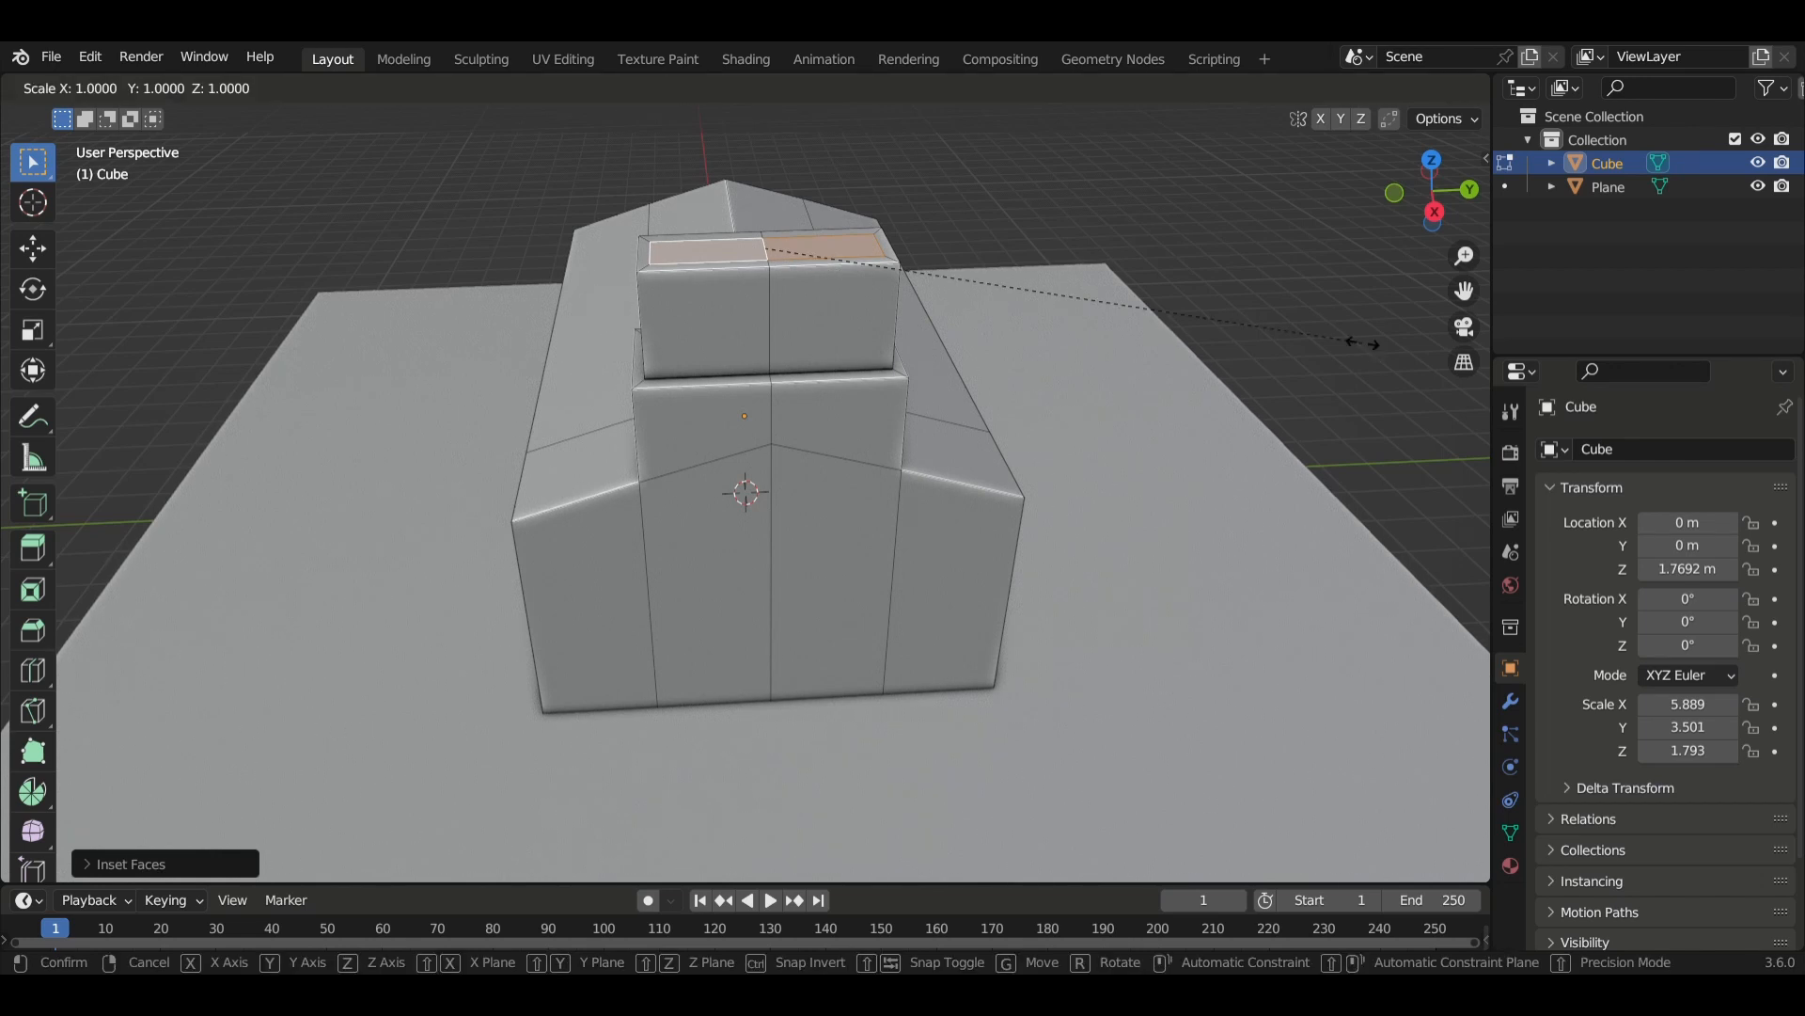
pyautogui.press('y')
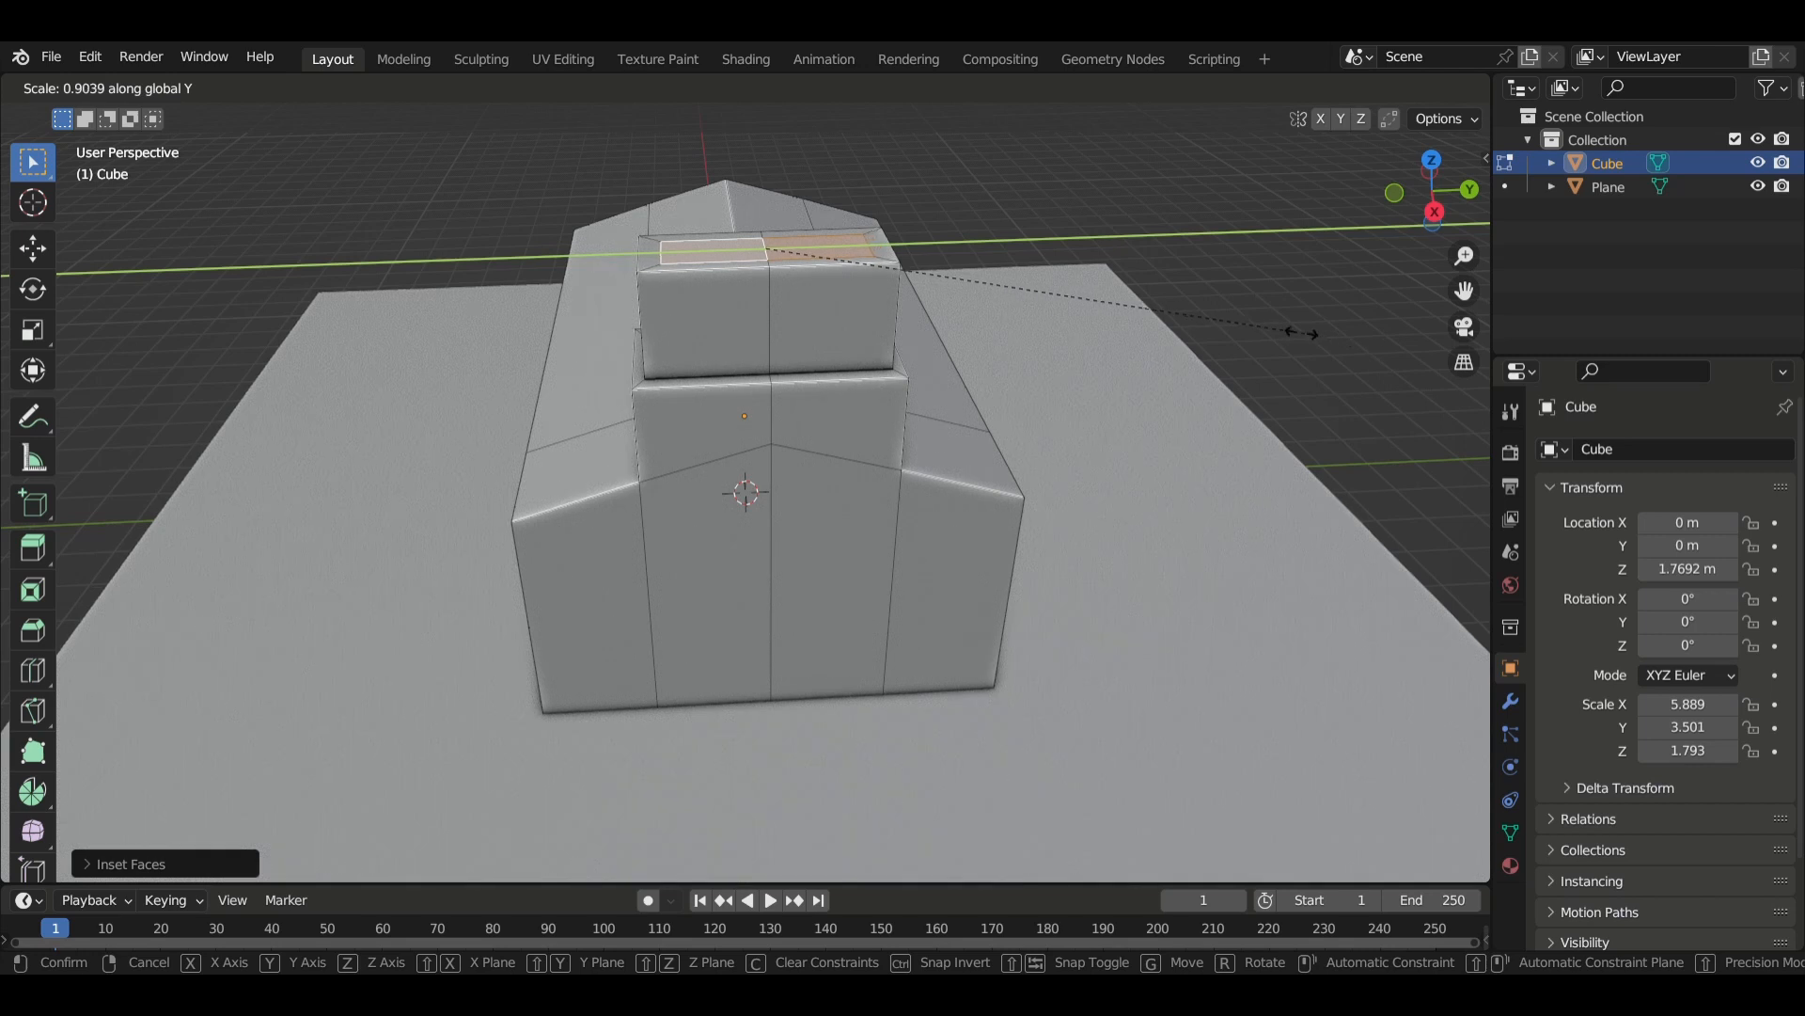
pyautogui.click(1139, 301)
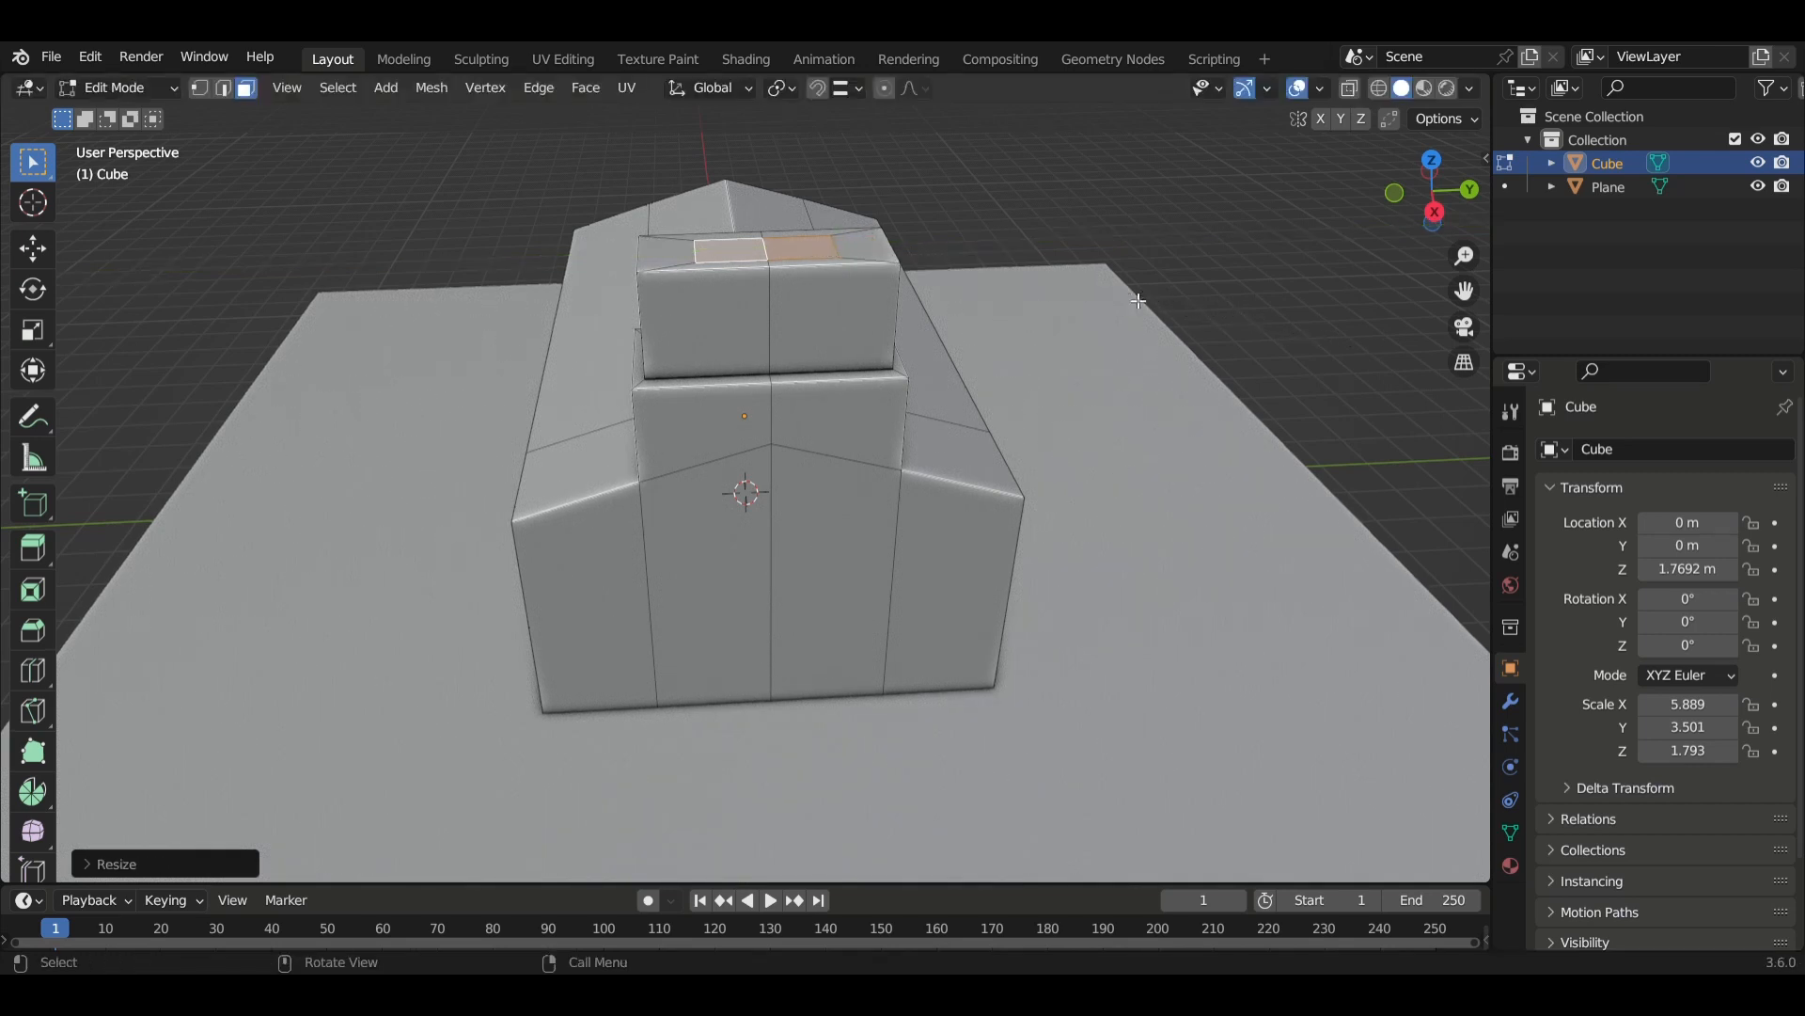
pyautogui.press('e')
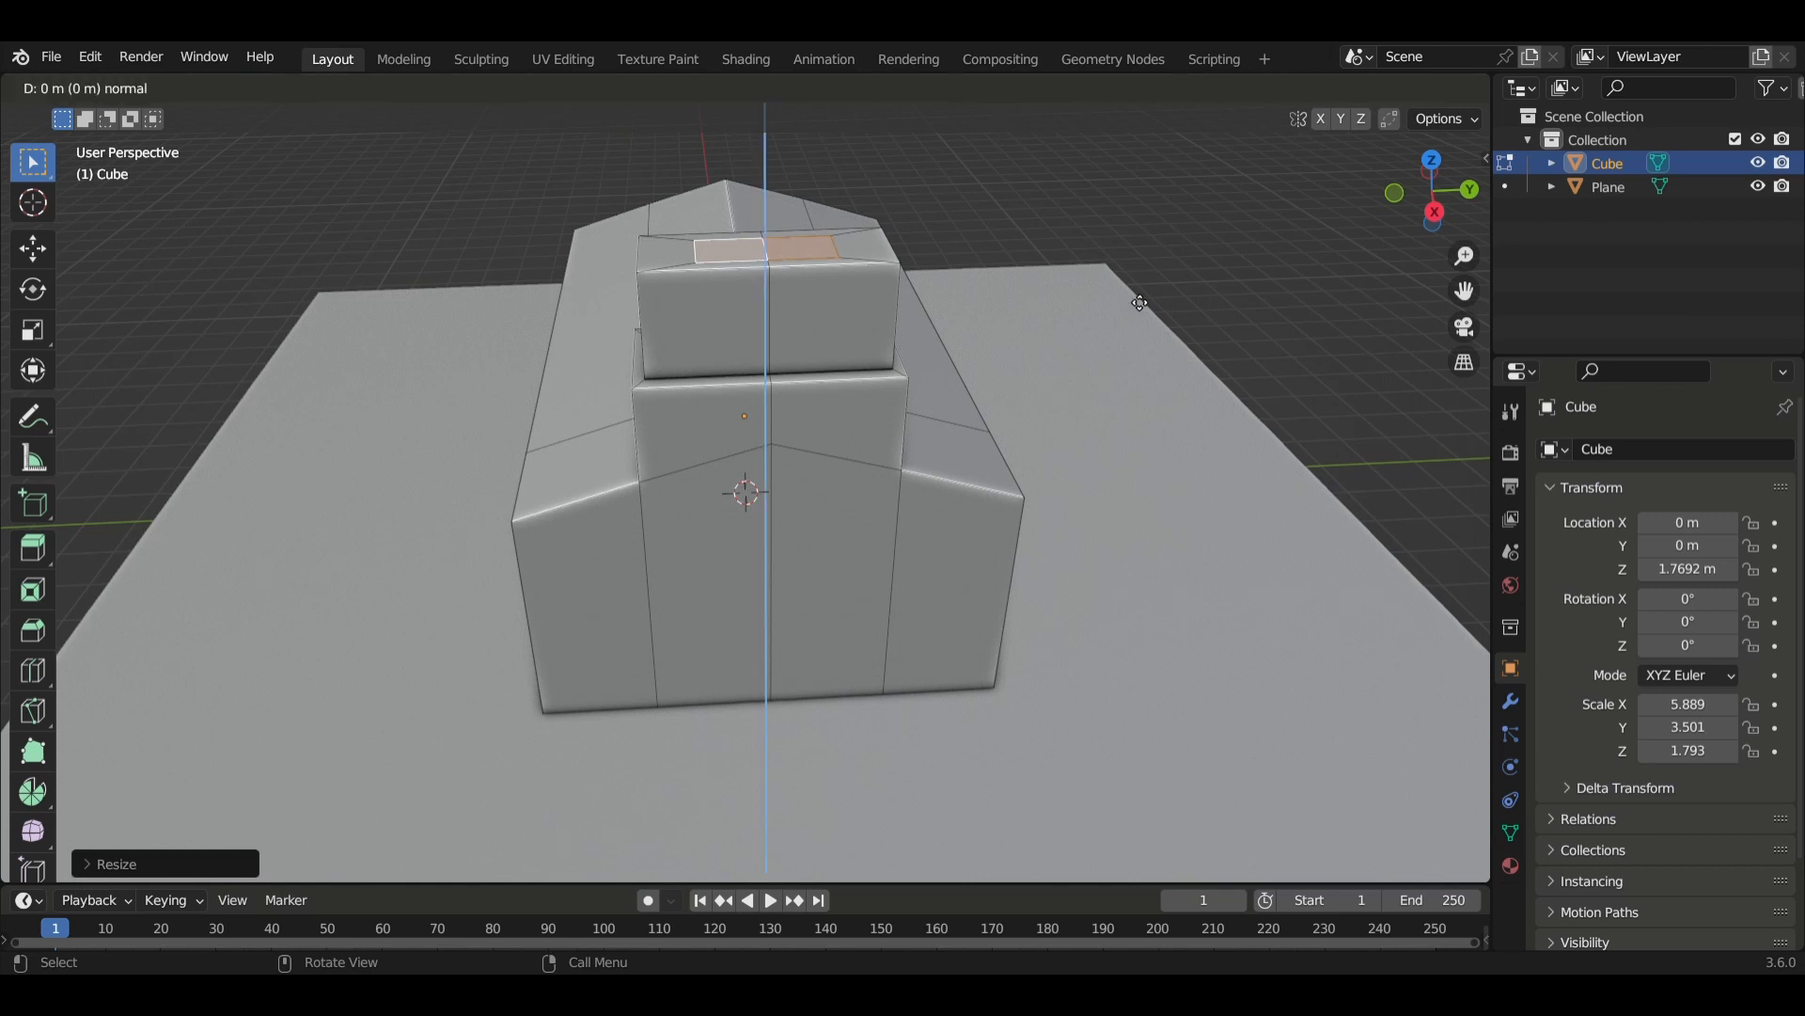
pyautogui.click(1092, 178)
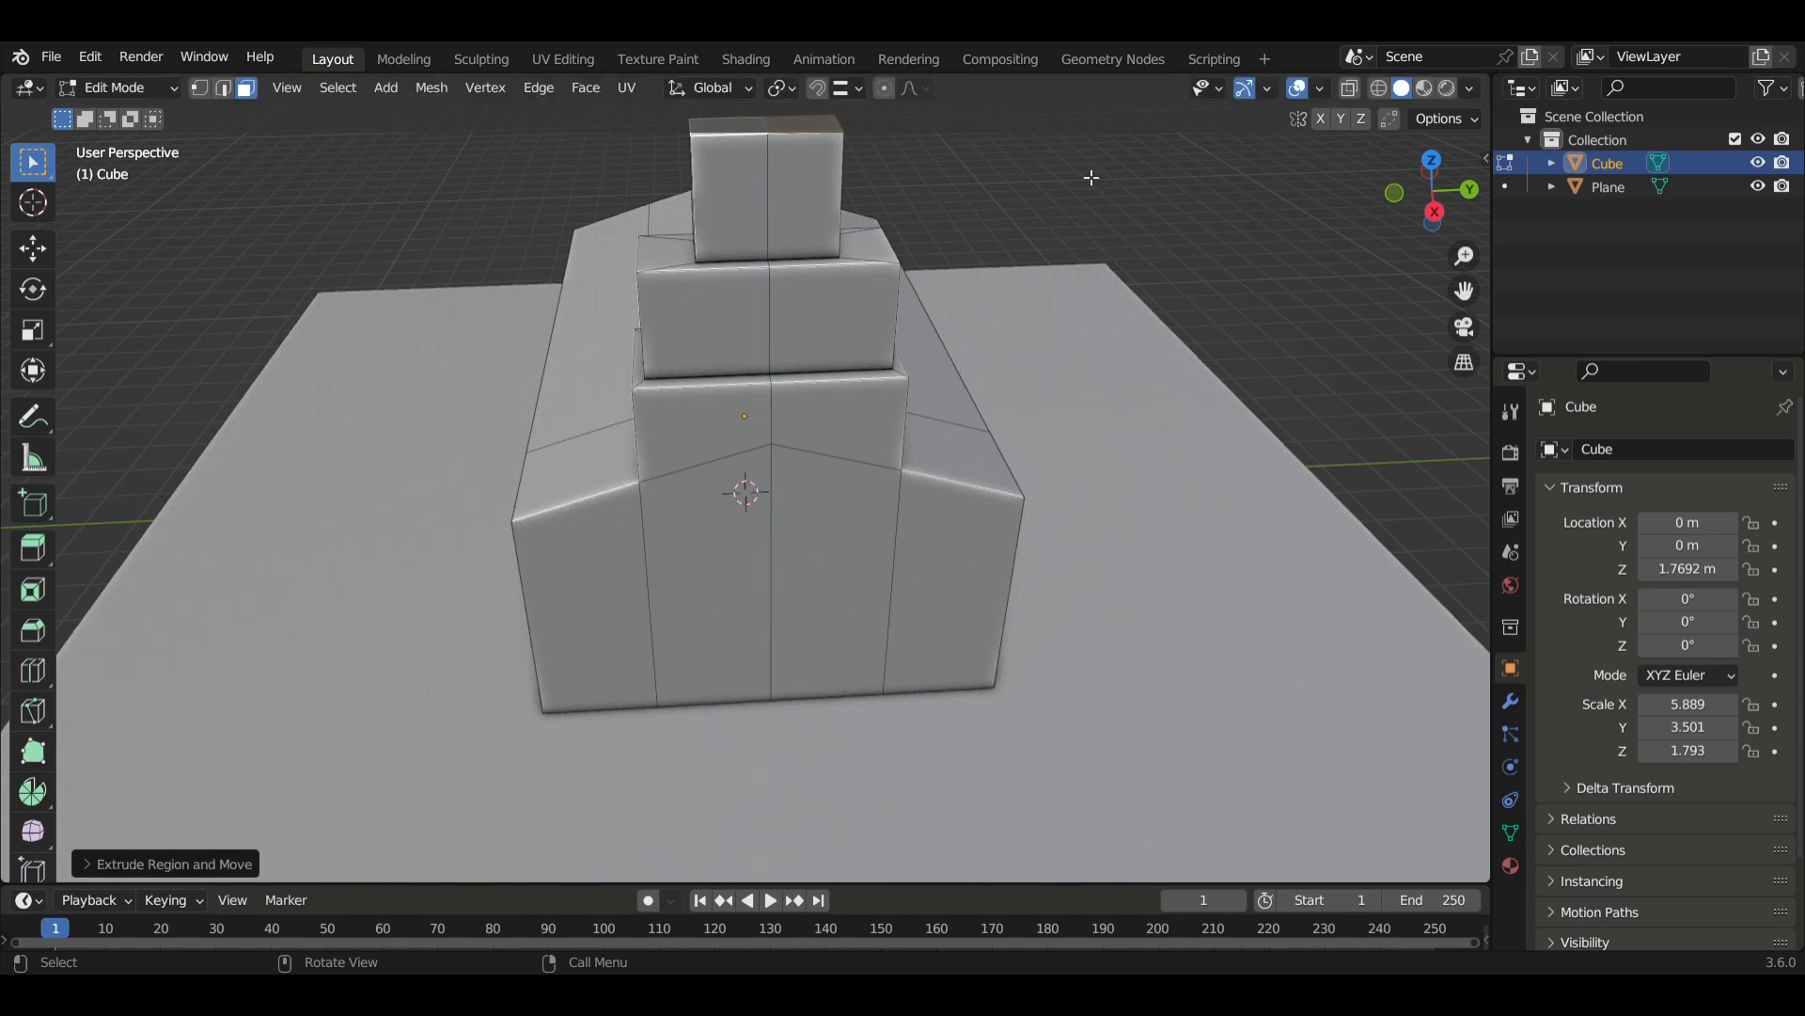
# In edge select mode, raise the middle top edge of the third tier about 0.66 m along Z to form a gable.
pyautogui.scroll(-2, 1075, 267)
pyautogui.moveTo(1075, 266); pyautogui.dragTo(1025, 318, button='middle')
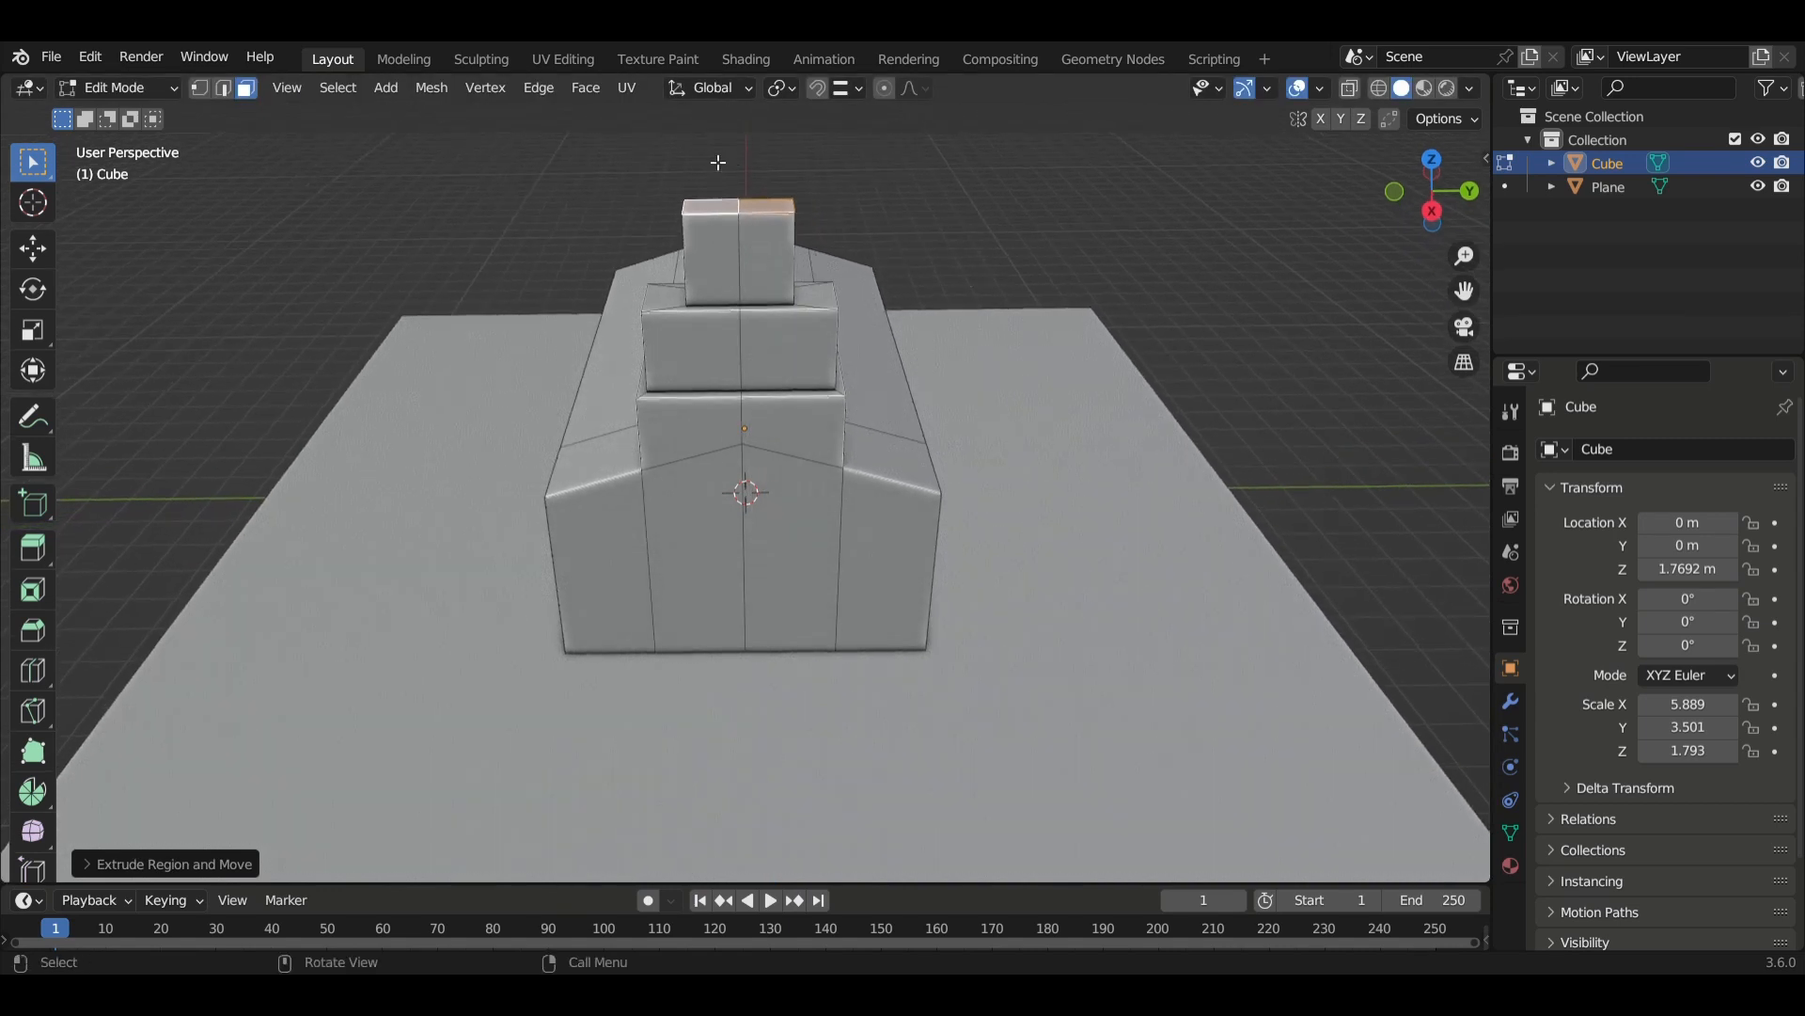
pyautogui.click(737, 207)
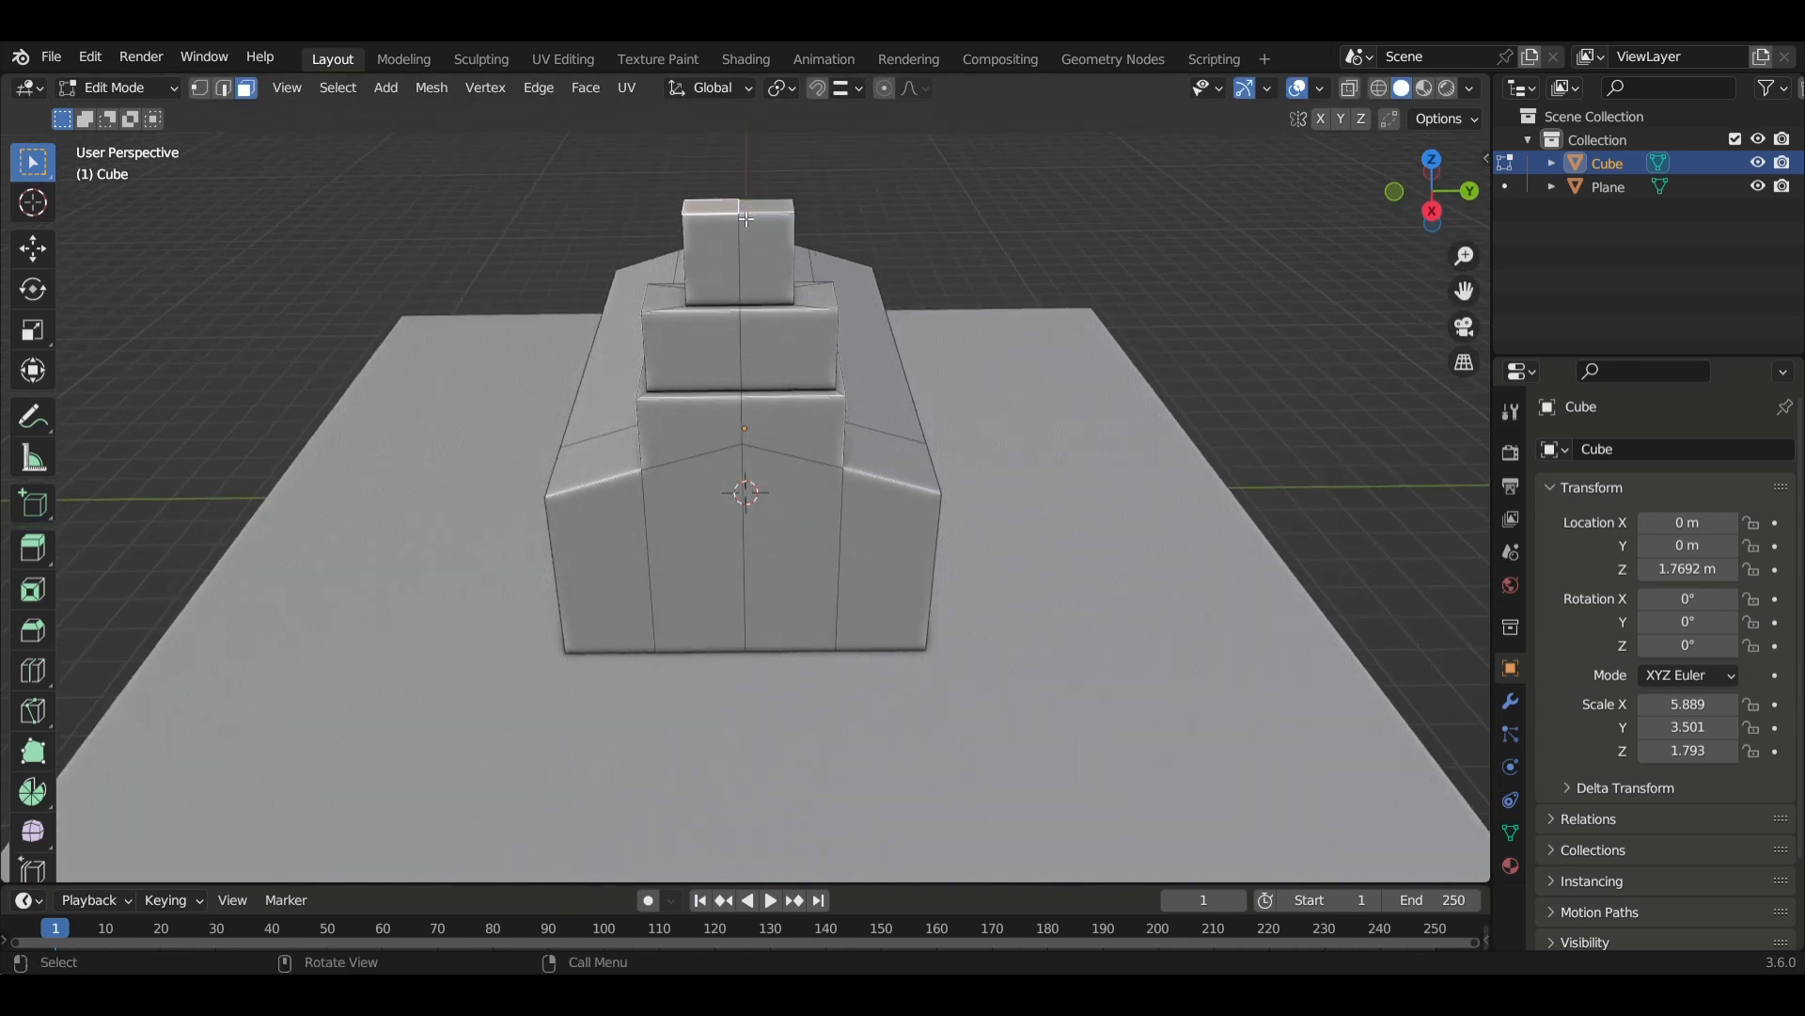
pyautogui.press('2')
pyautogui.click(744, 205)
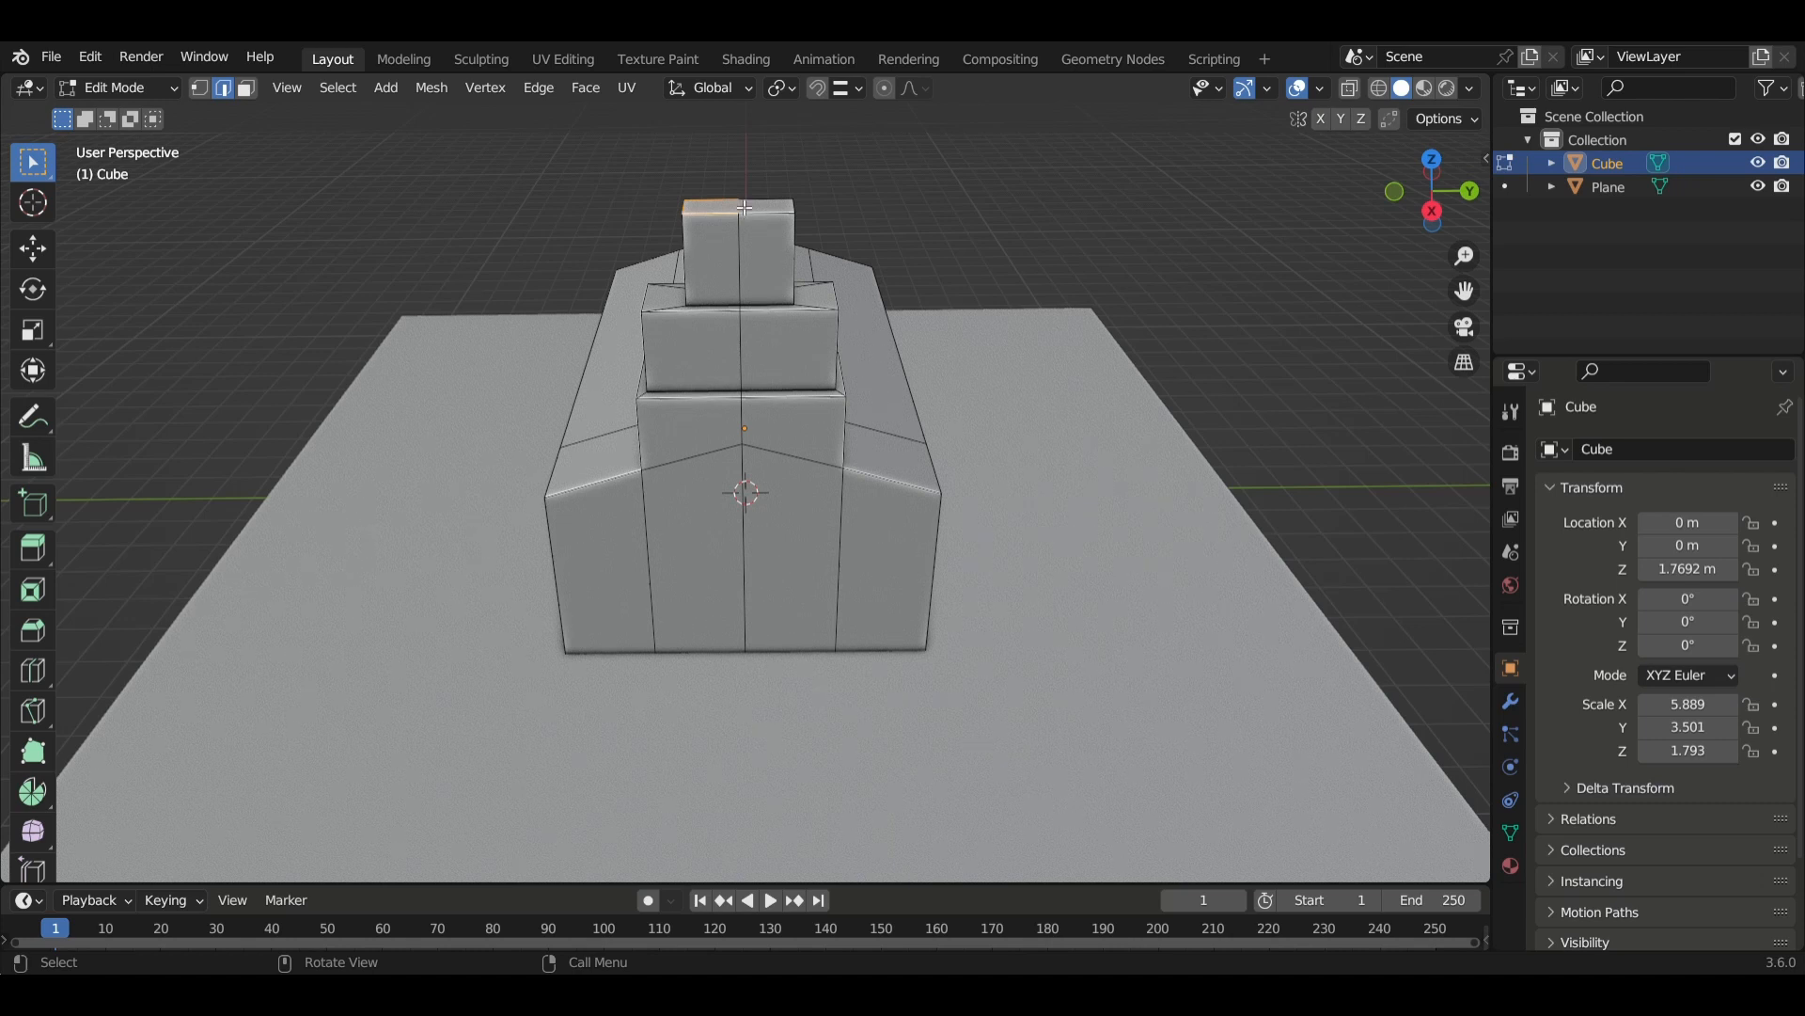
pyautogui.click(745, 207)
pyautogui.press('g')
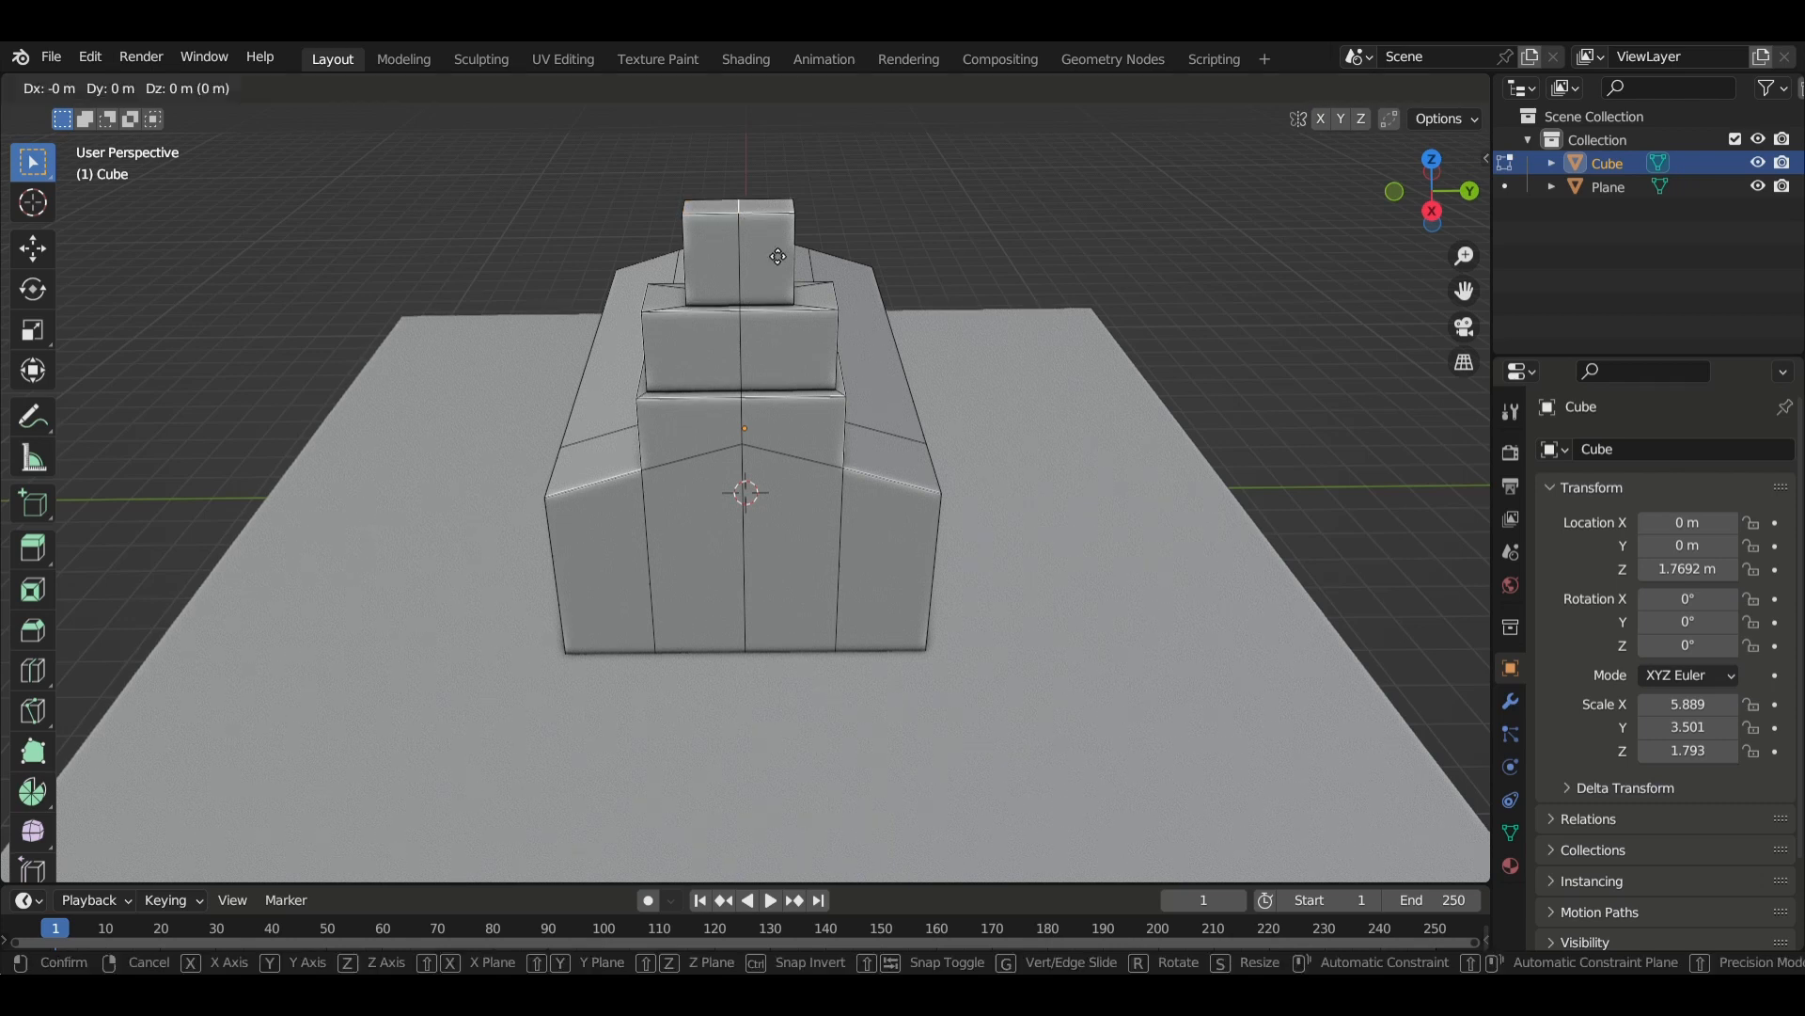
pyautogui.press('z')
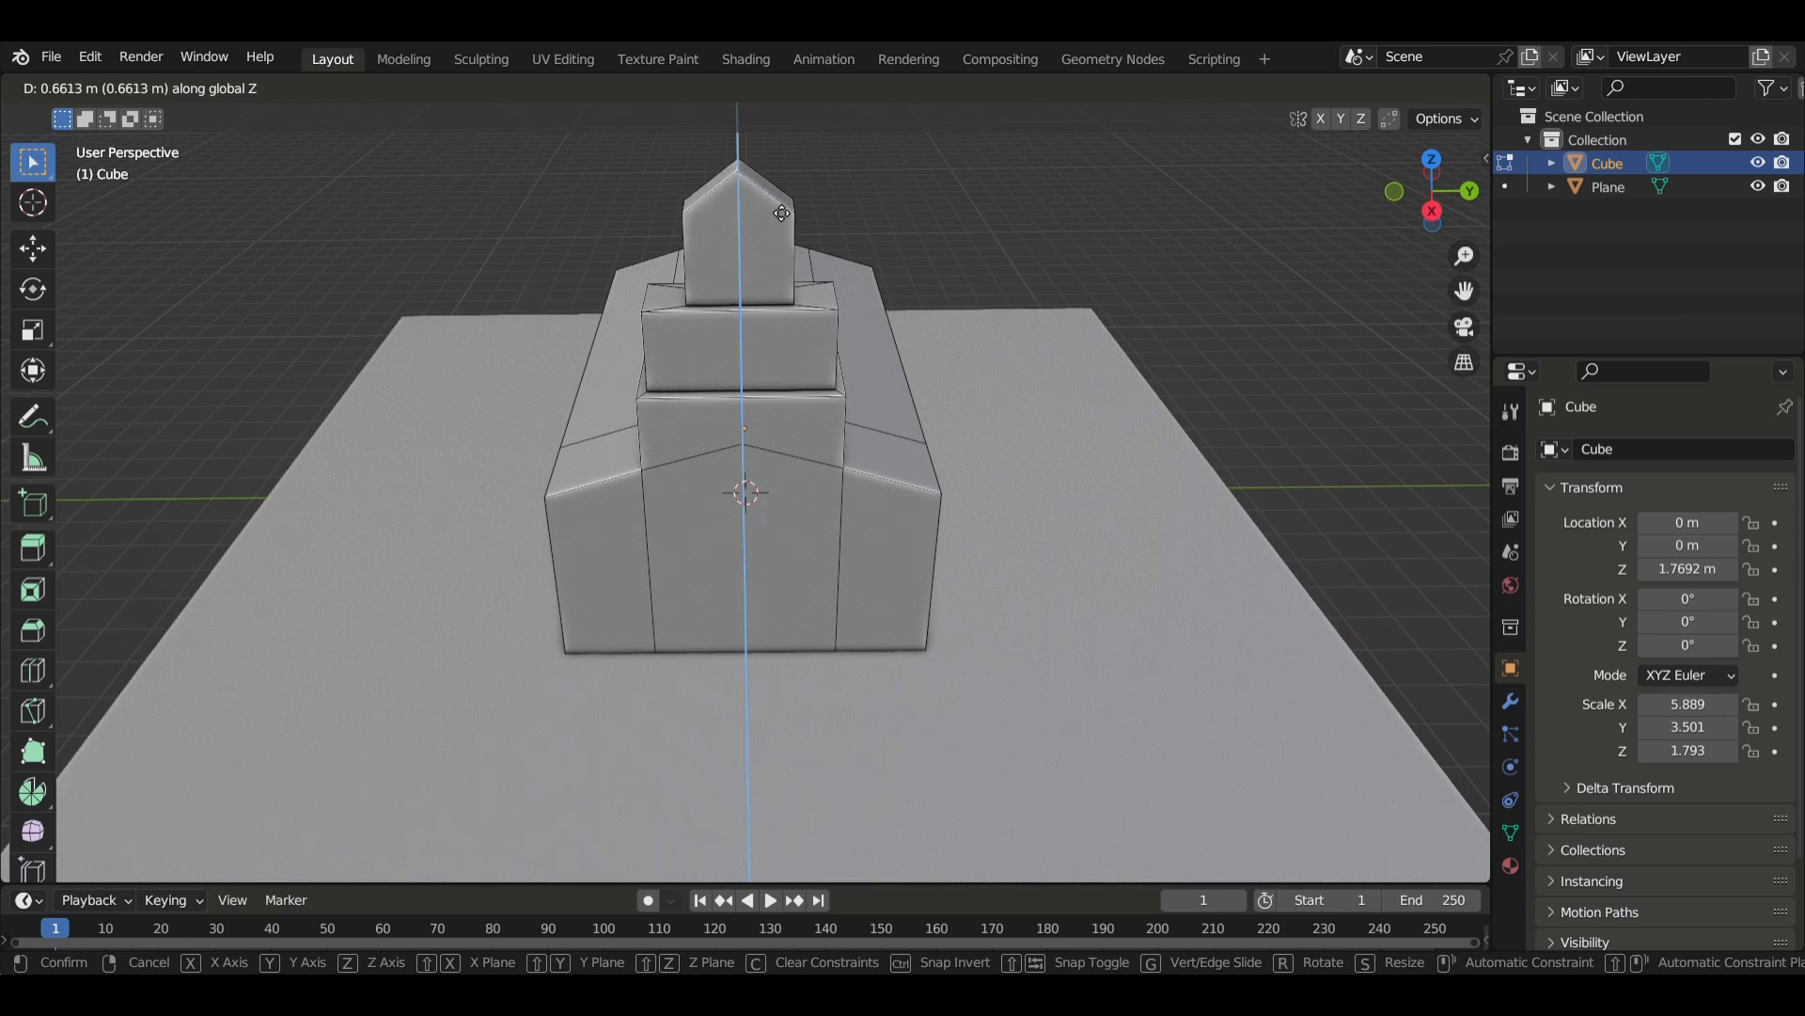
pyautogui.click(782, 214)
# Leave Edit Mode and add a new cube mesh as a separate object.
pyautogui.moveTo(781, 213); pyautogui.dragTo(930, 474, button='middle')
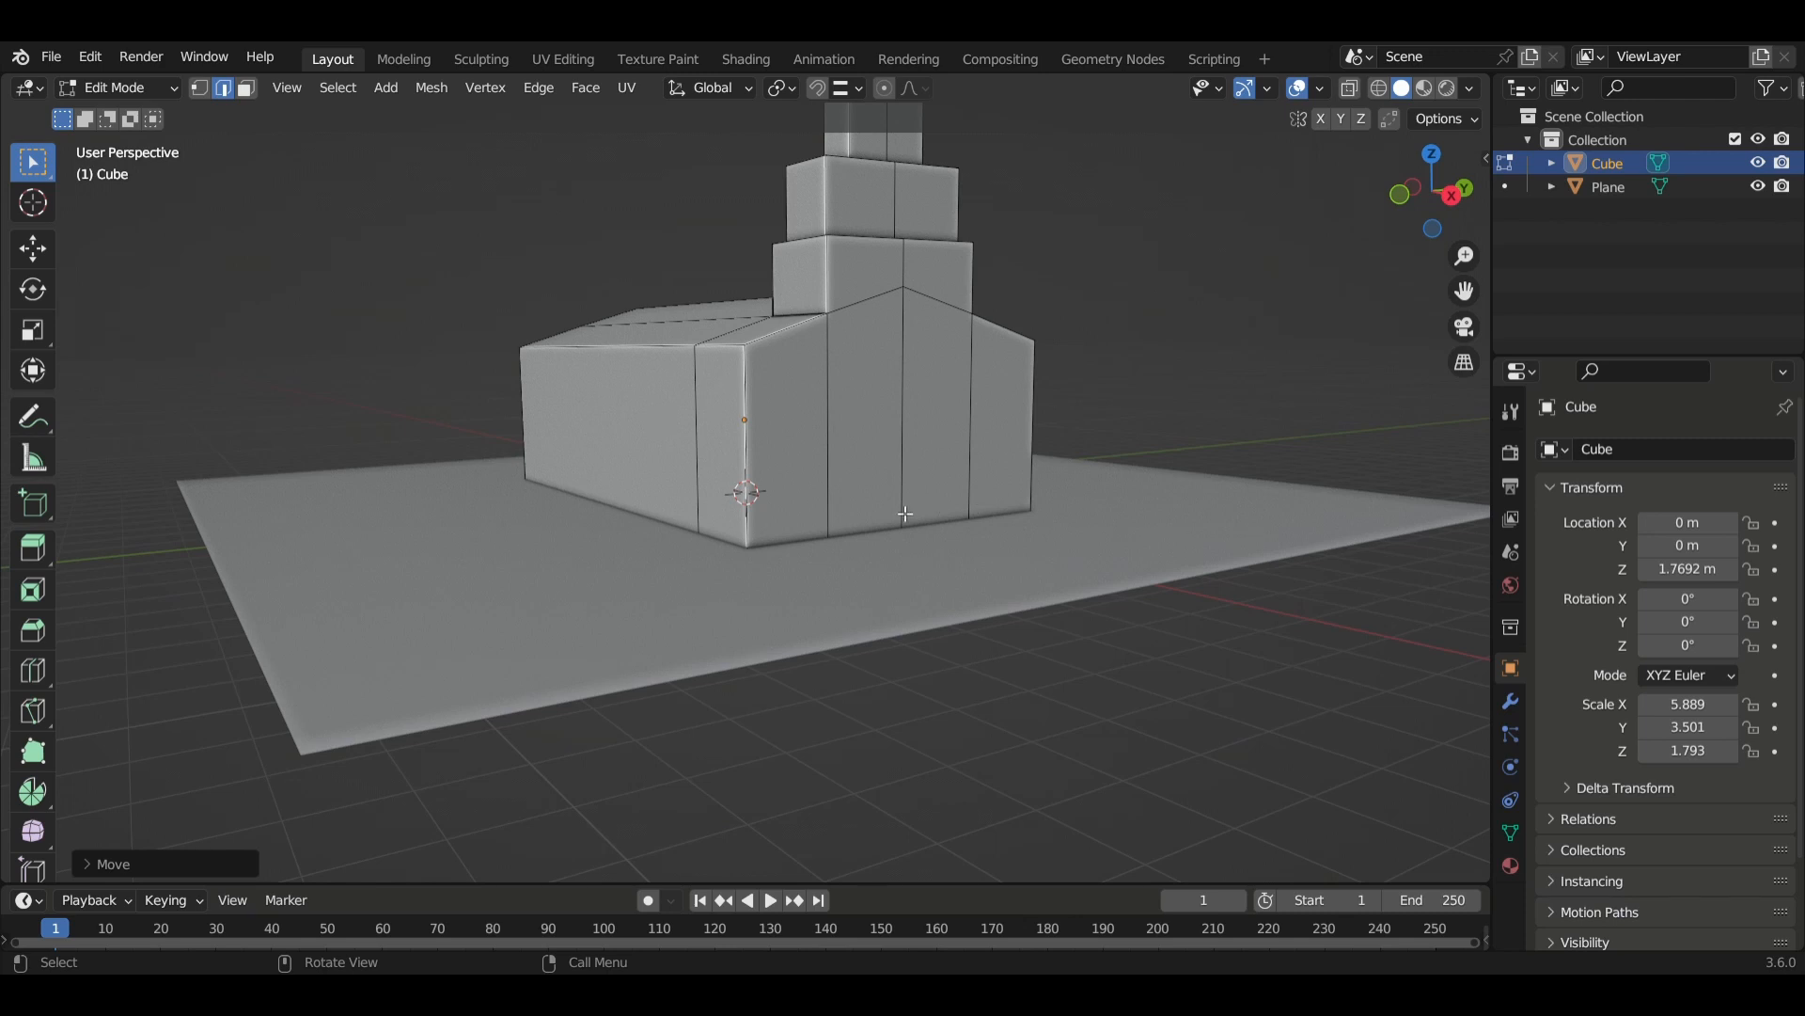
pyautogui.scroll(1, 907, 514)
pyautogui.moveTo(910, 513); pyautogui.dragTo(851, 515, button='middle')
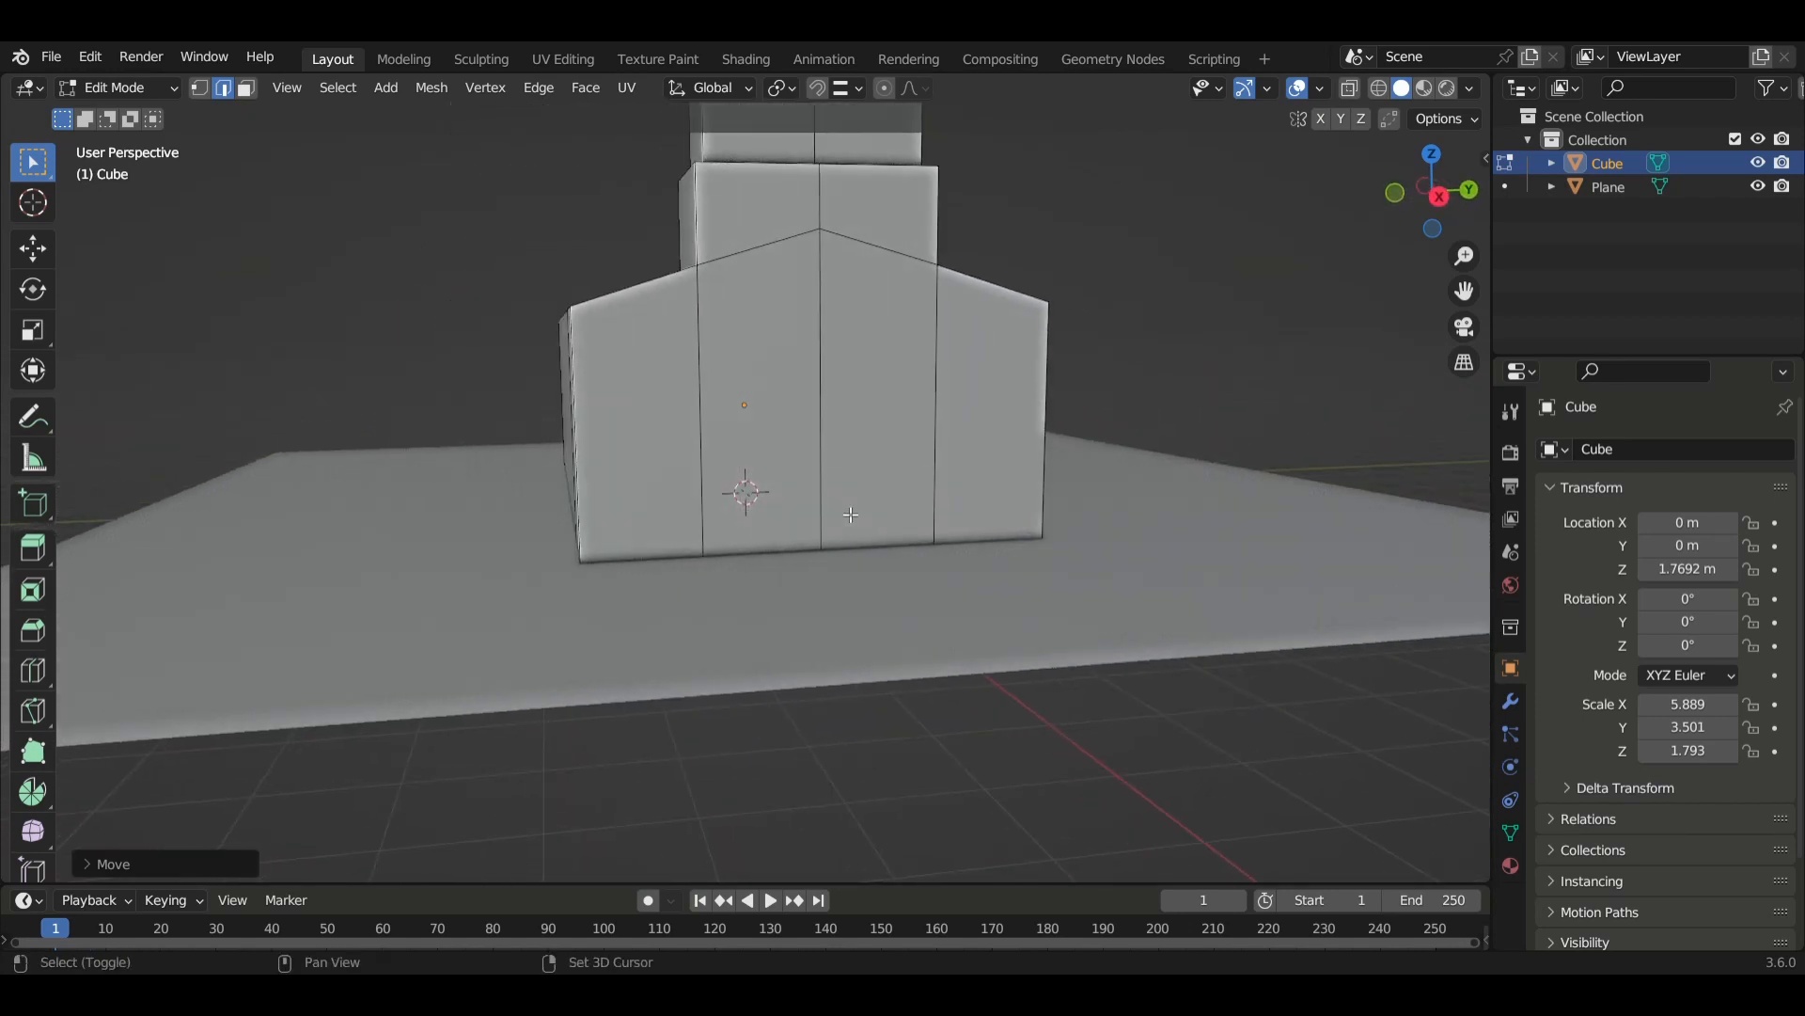
pyautogui.hotkey('shift', 'a')
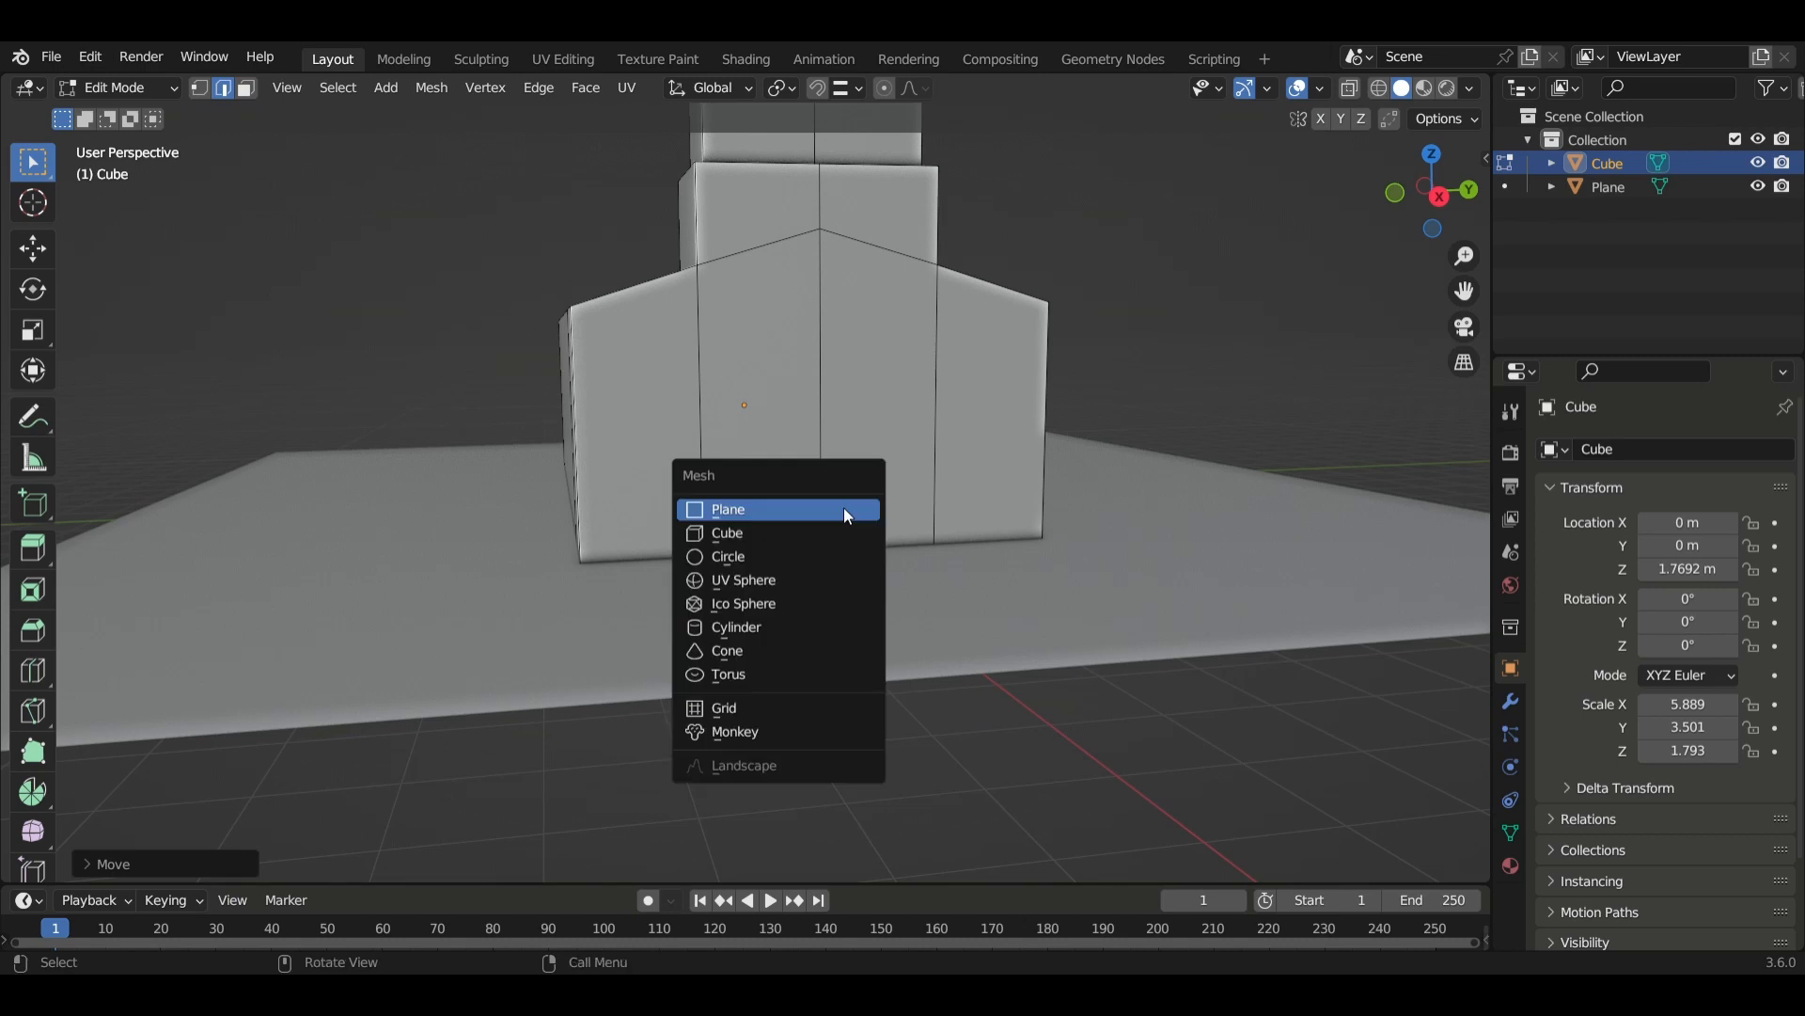
pyautogui.press('Escape')
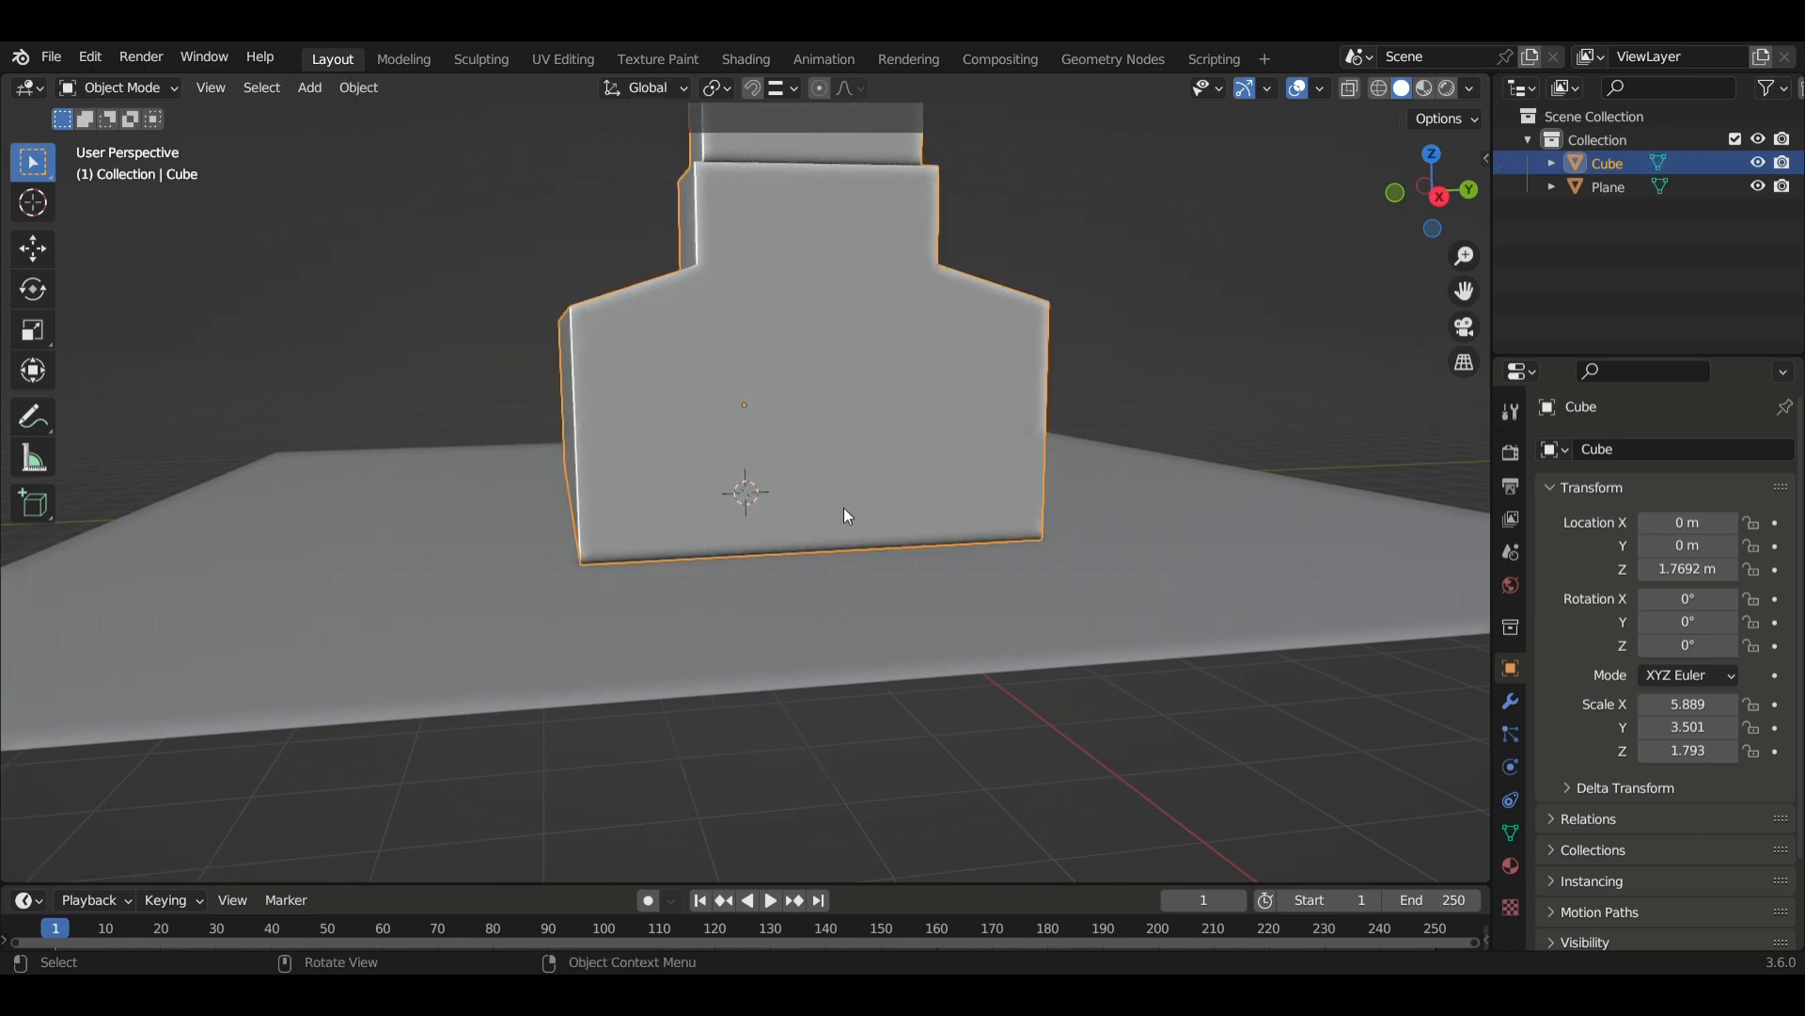
pyautogui.moveTo(844, 514); pyautogui.dragTo(949, 533, button='middle')
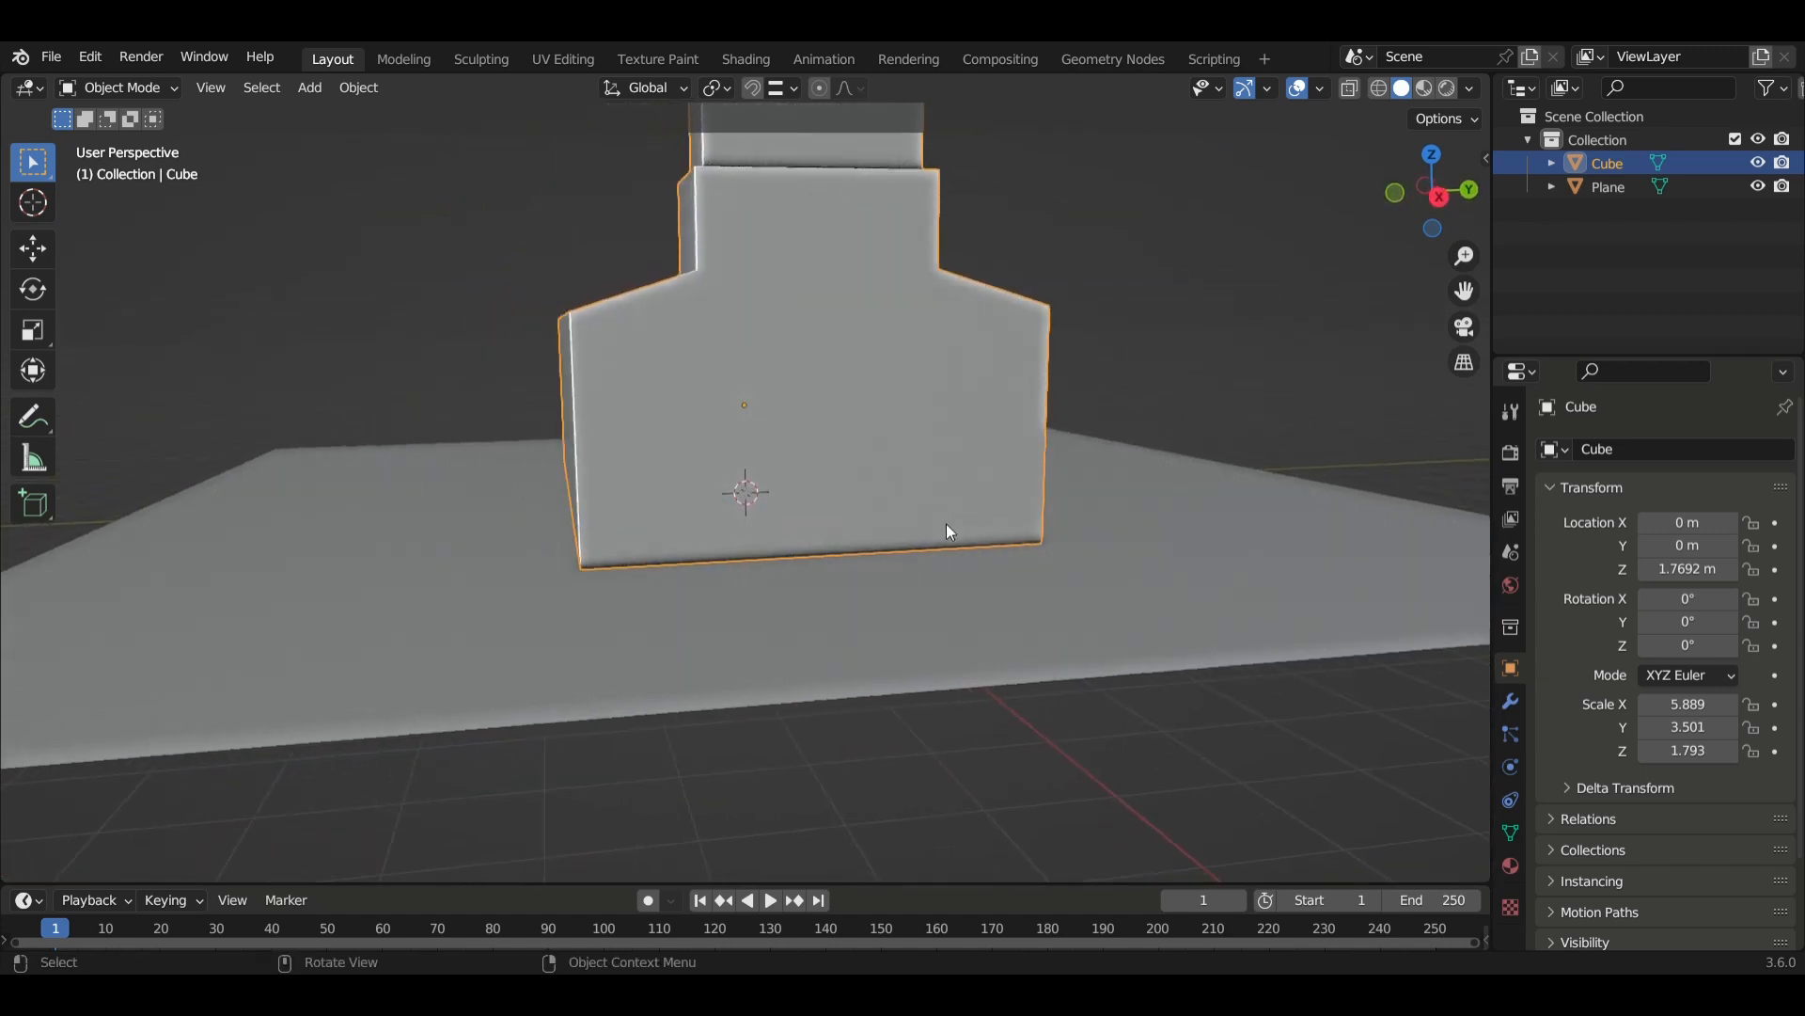
pyautogui.press('shift')
pyautogui.hotkey('shift', 'a')
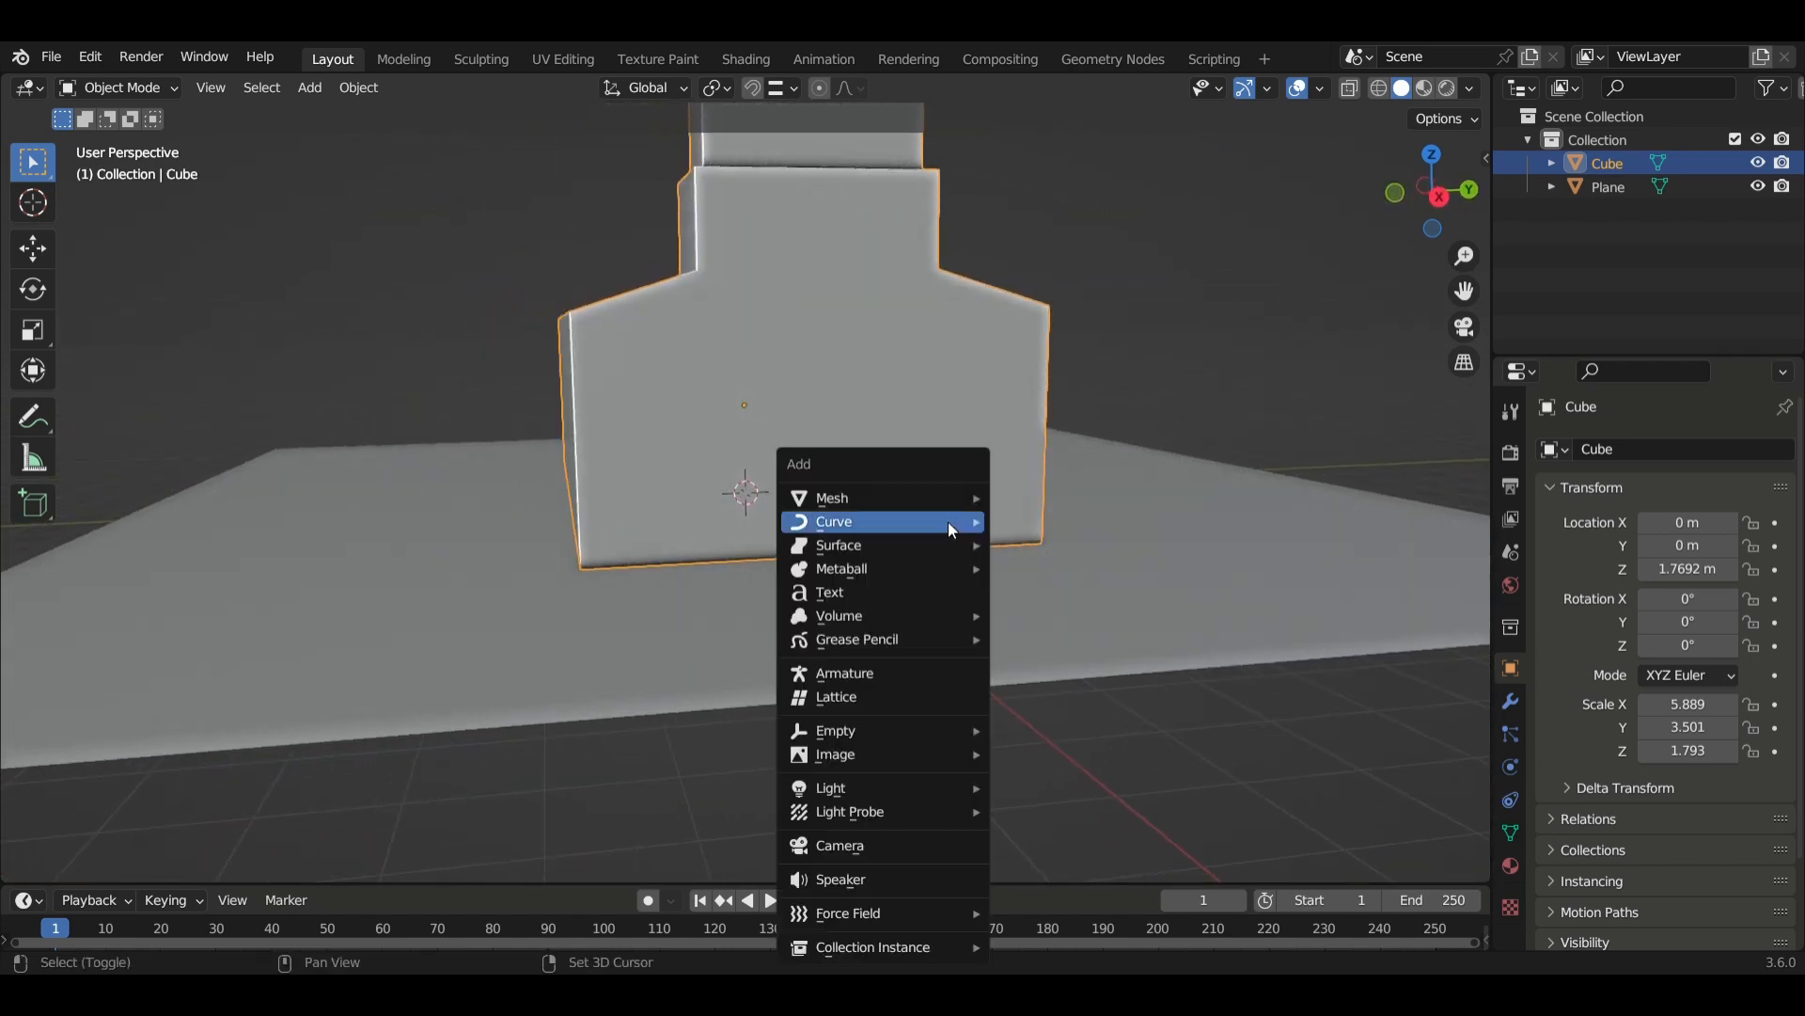
pyautogui.moveTo(934, 497)
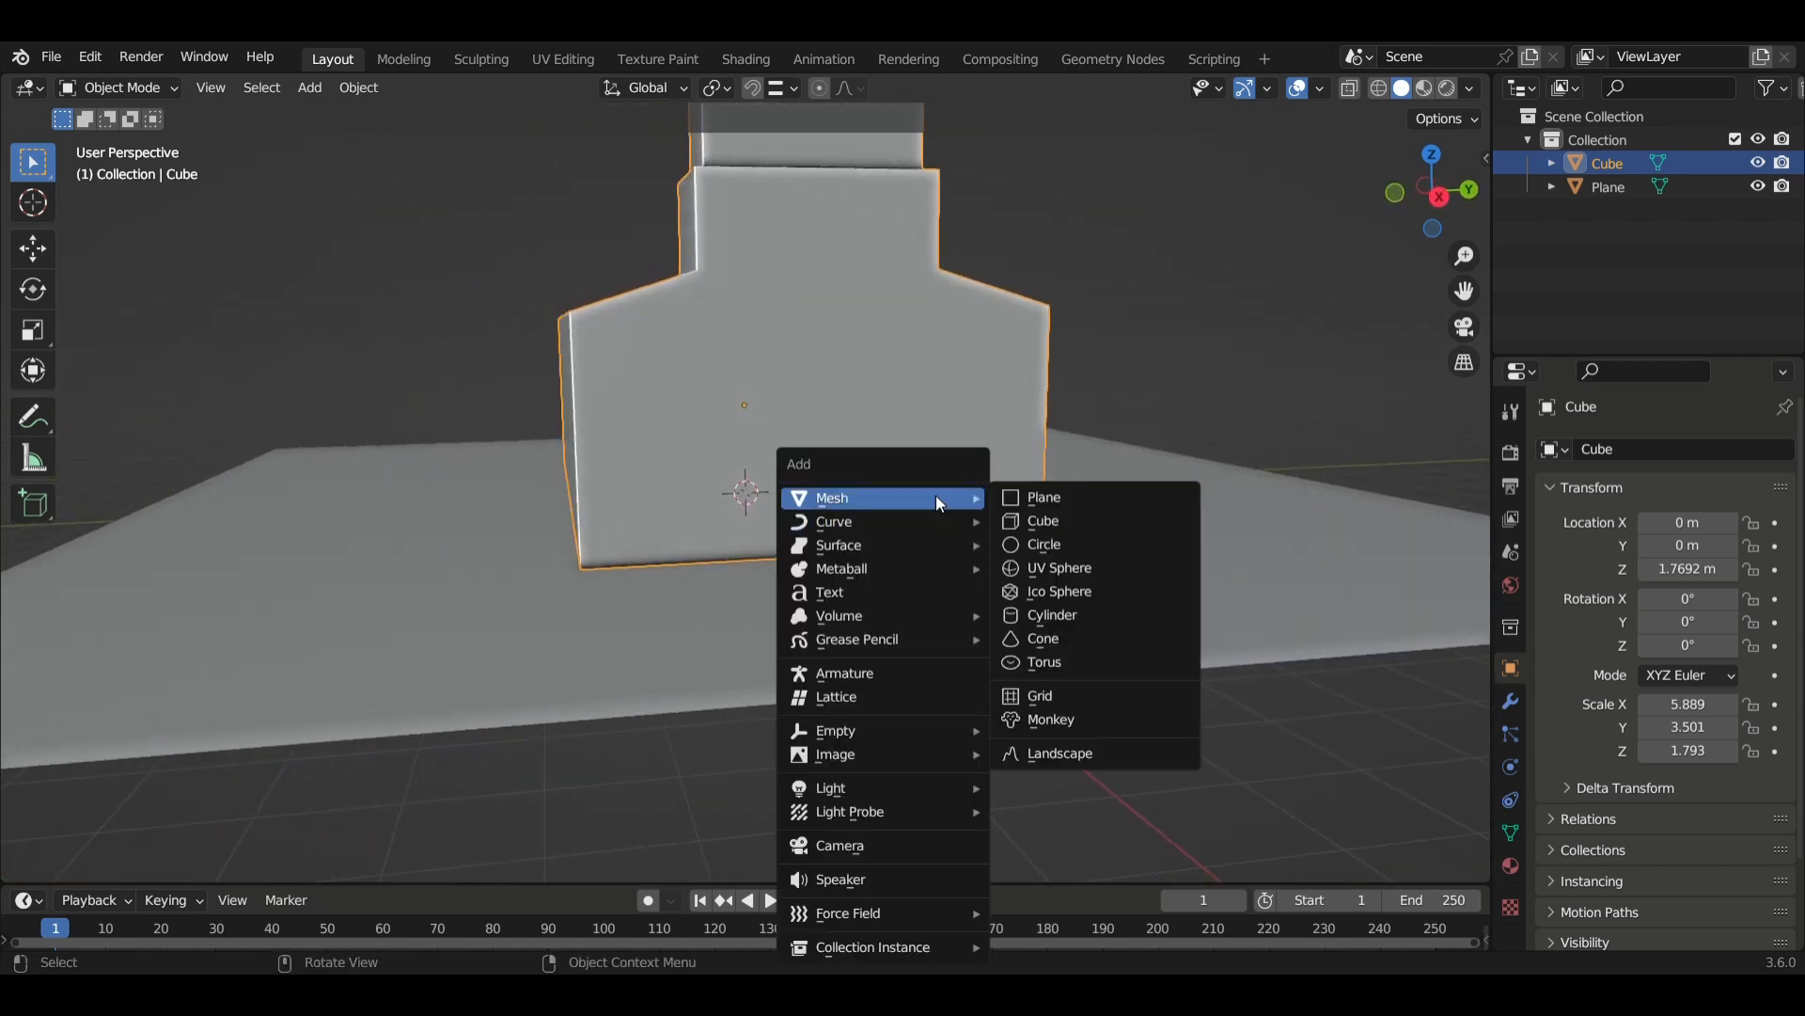
pyautogui.click(1106, 517)
# Move the new cube about 6.85 m along X to the front of the building's tower end.
pyautogui.moveTo(762, 487); pyautogui.dragTo(805, 496, button='middle')
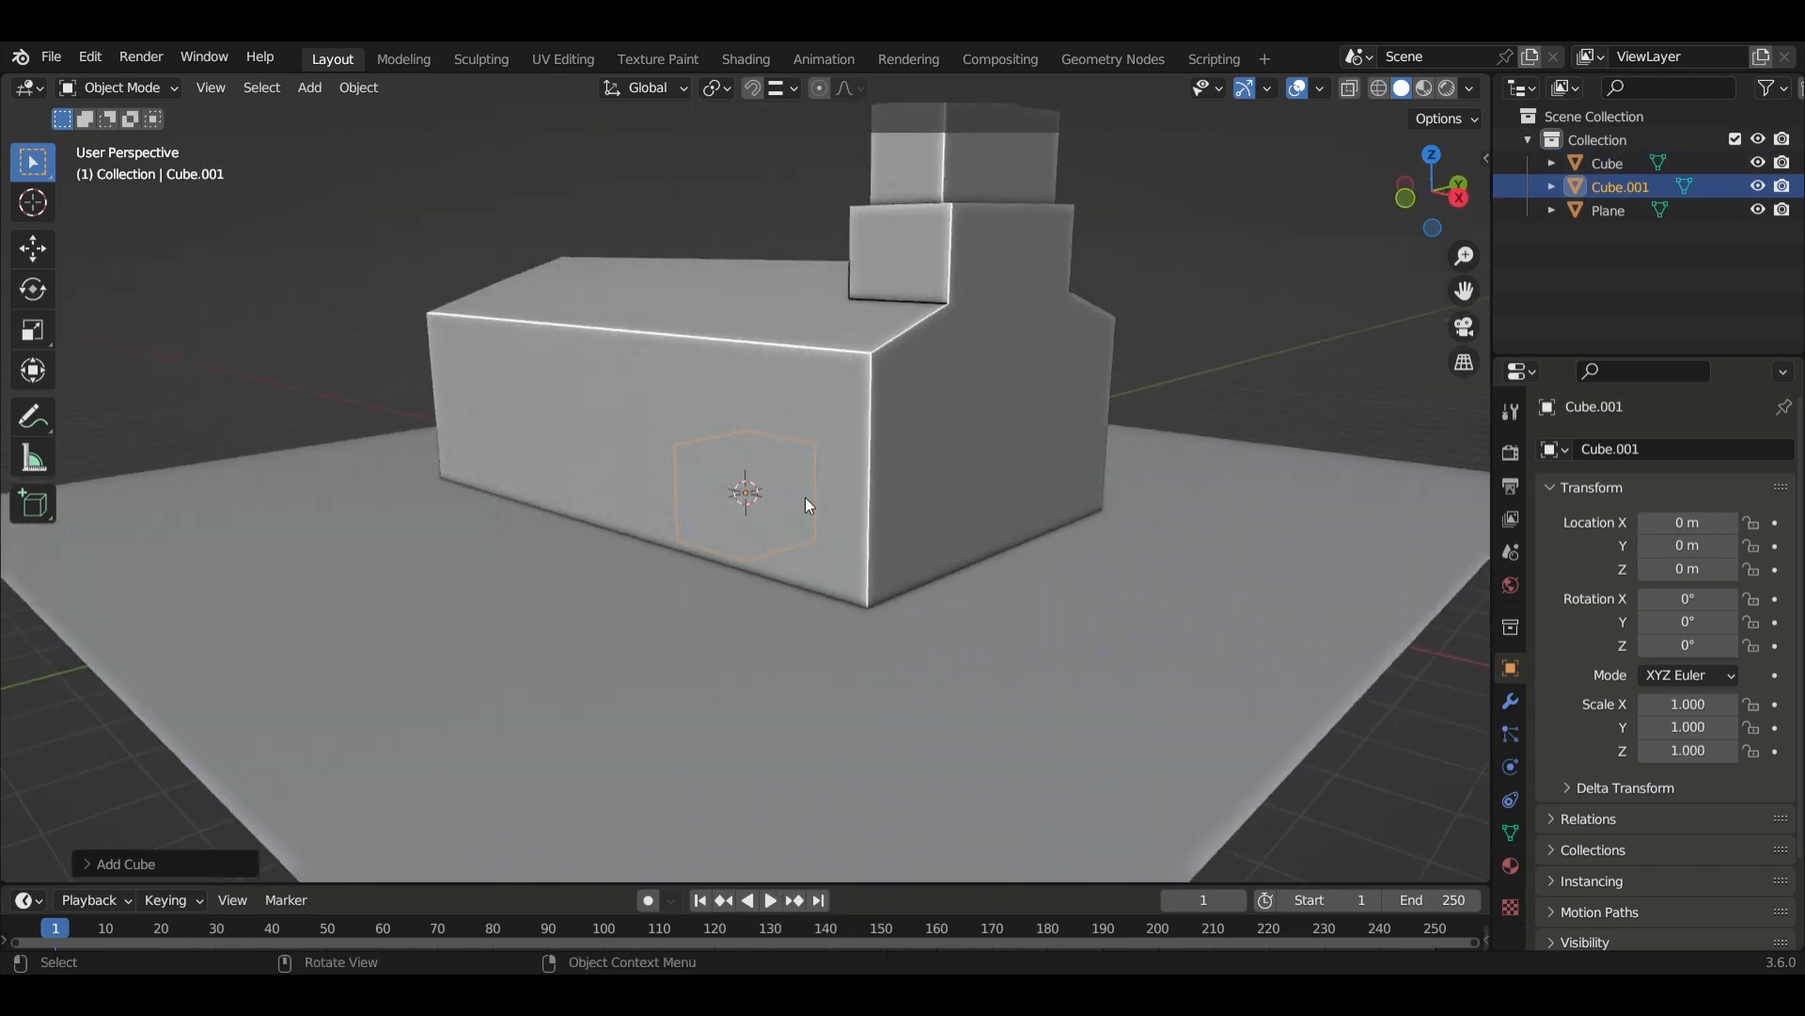
pyautogui.press('g')
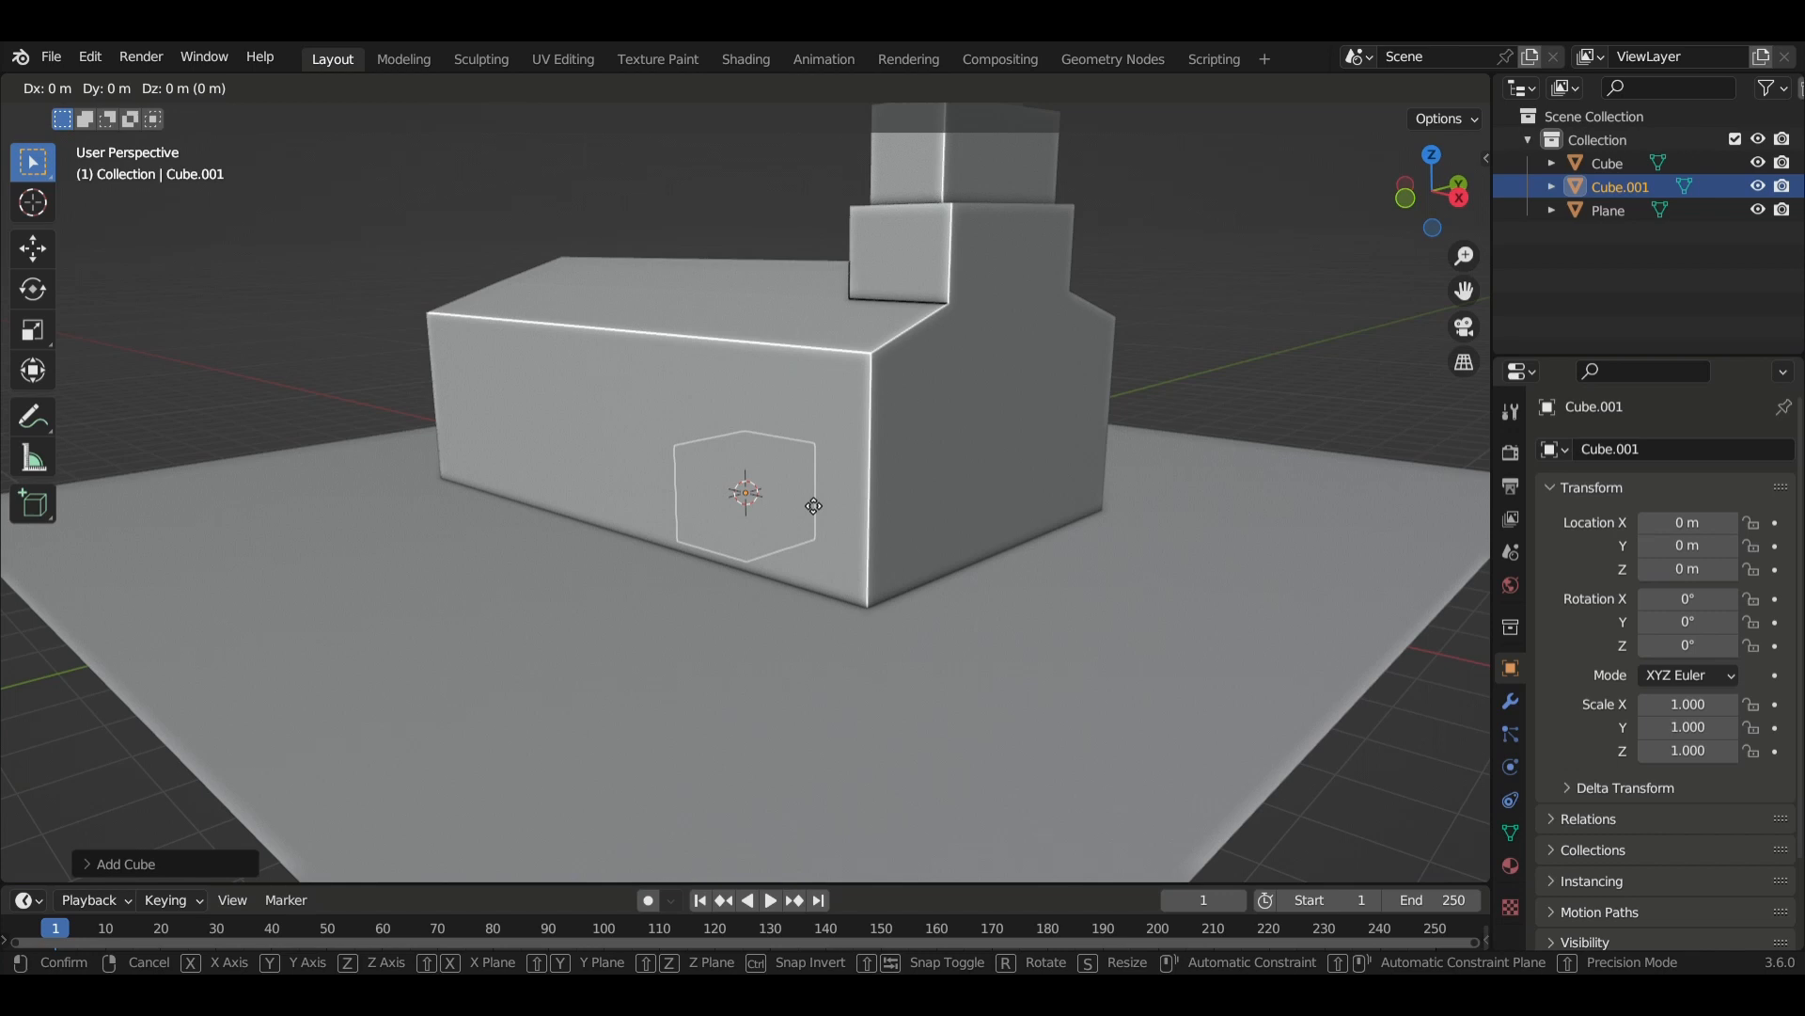
pyautogui.press('x')
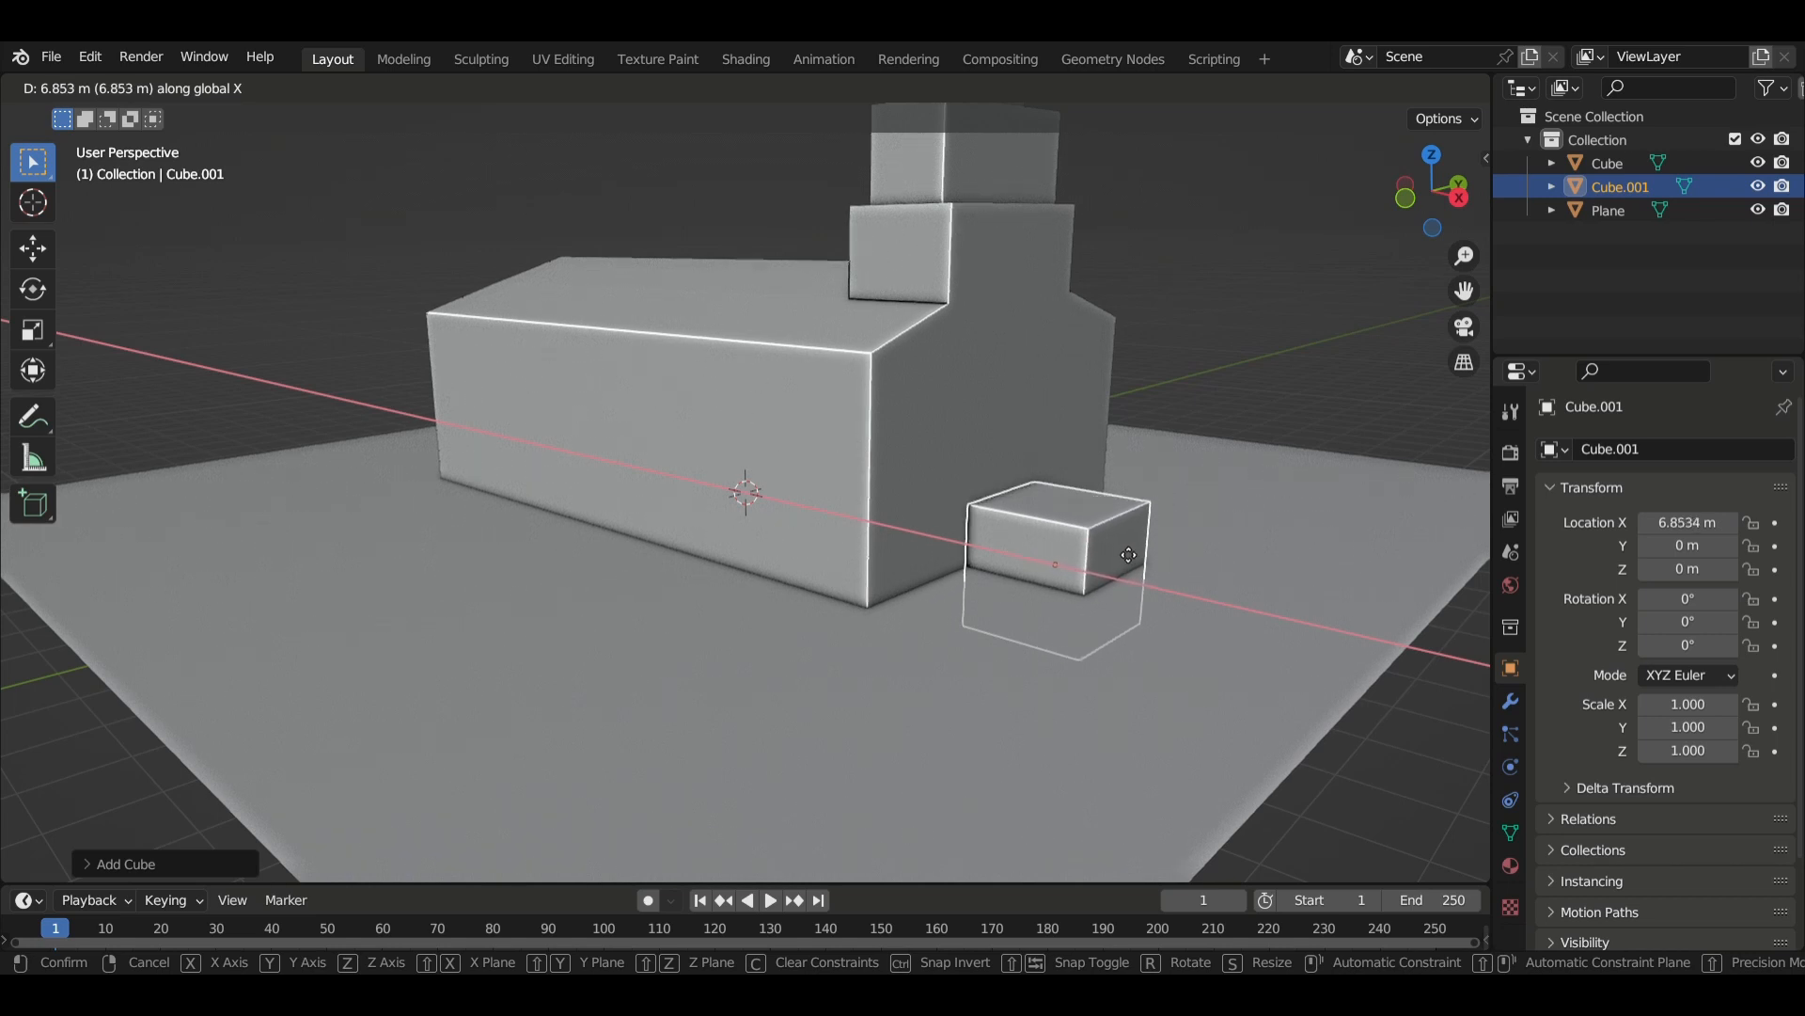
pyautogui.click(1120, 547)
# Scale the new cube to about 0.275 along Z and about 0.488 along X to make a low, shallow block.
pyautogui.press('s')
pyautogui.press('z')
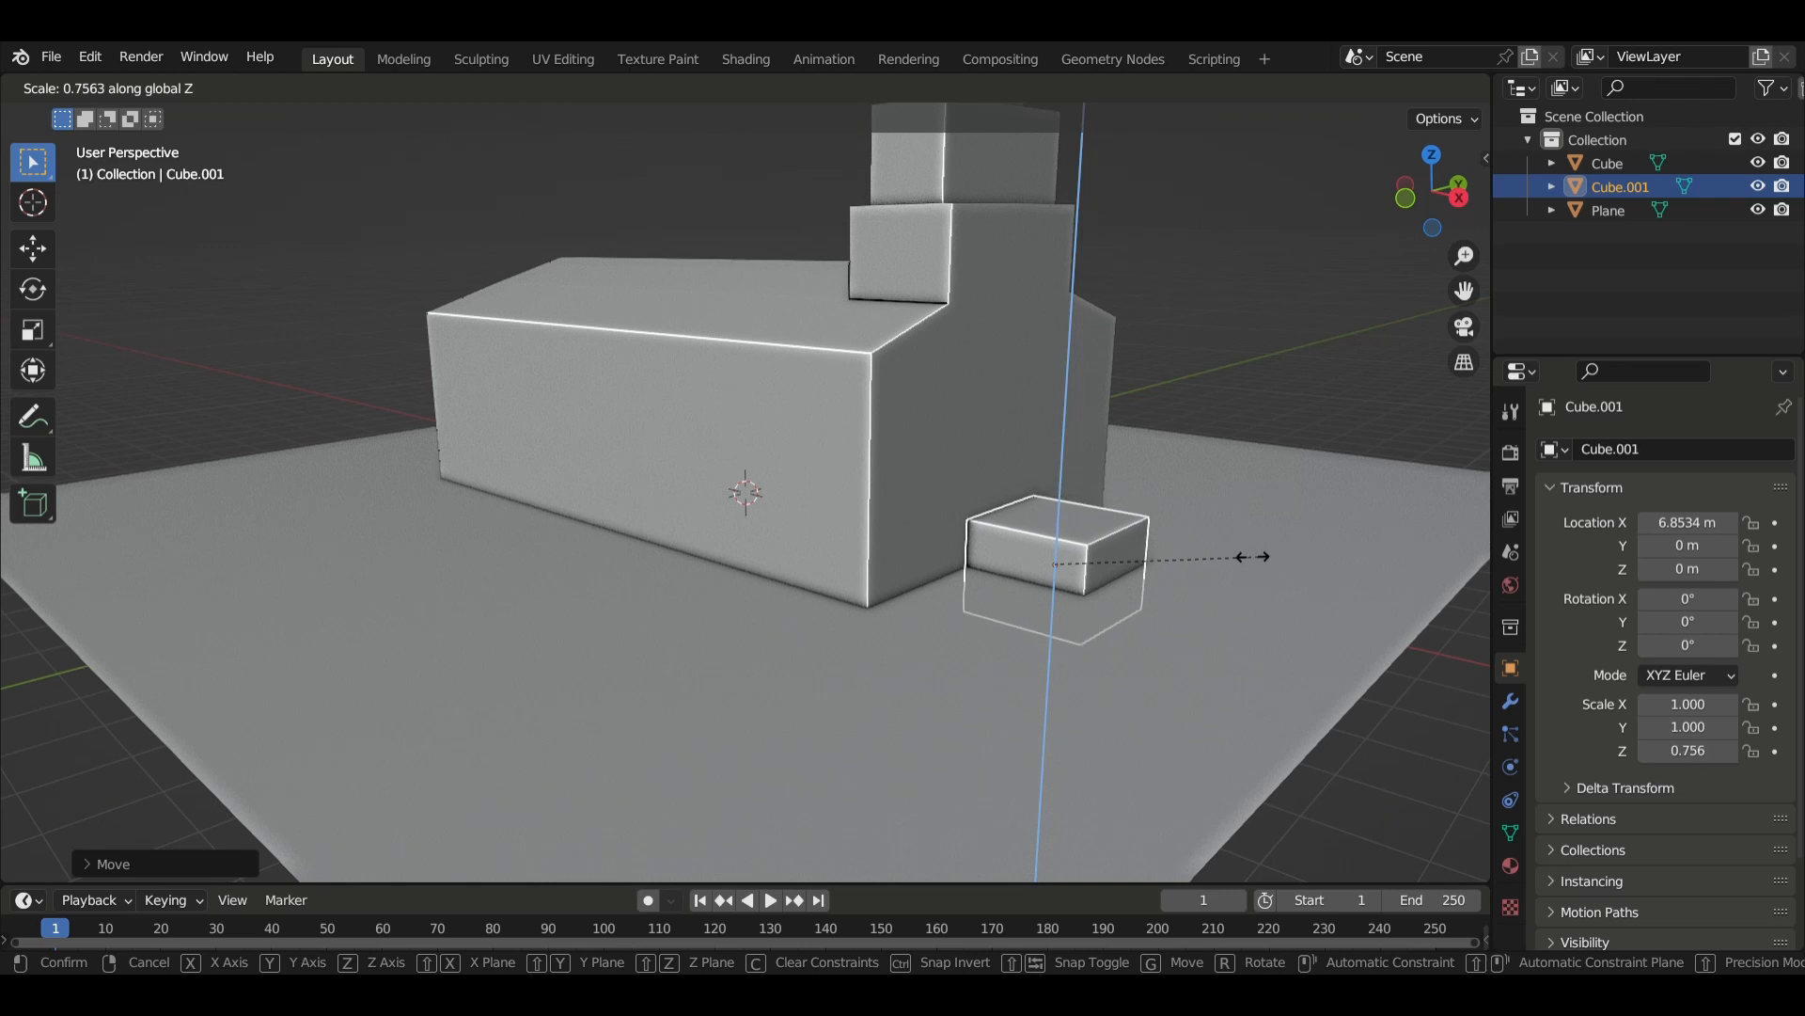
pyautogui.click(1133, 554)
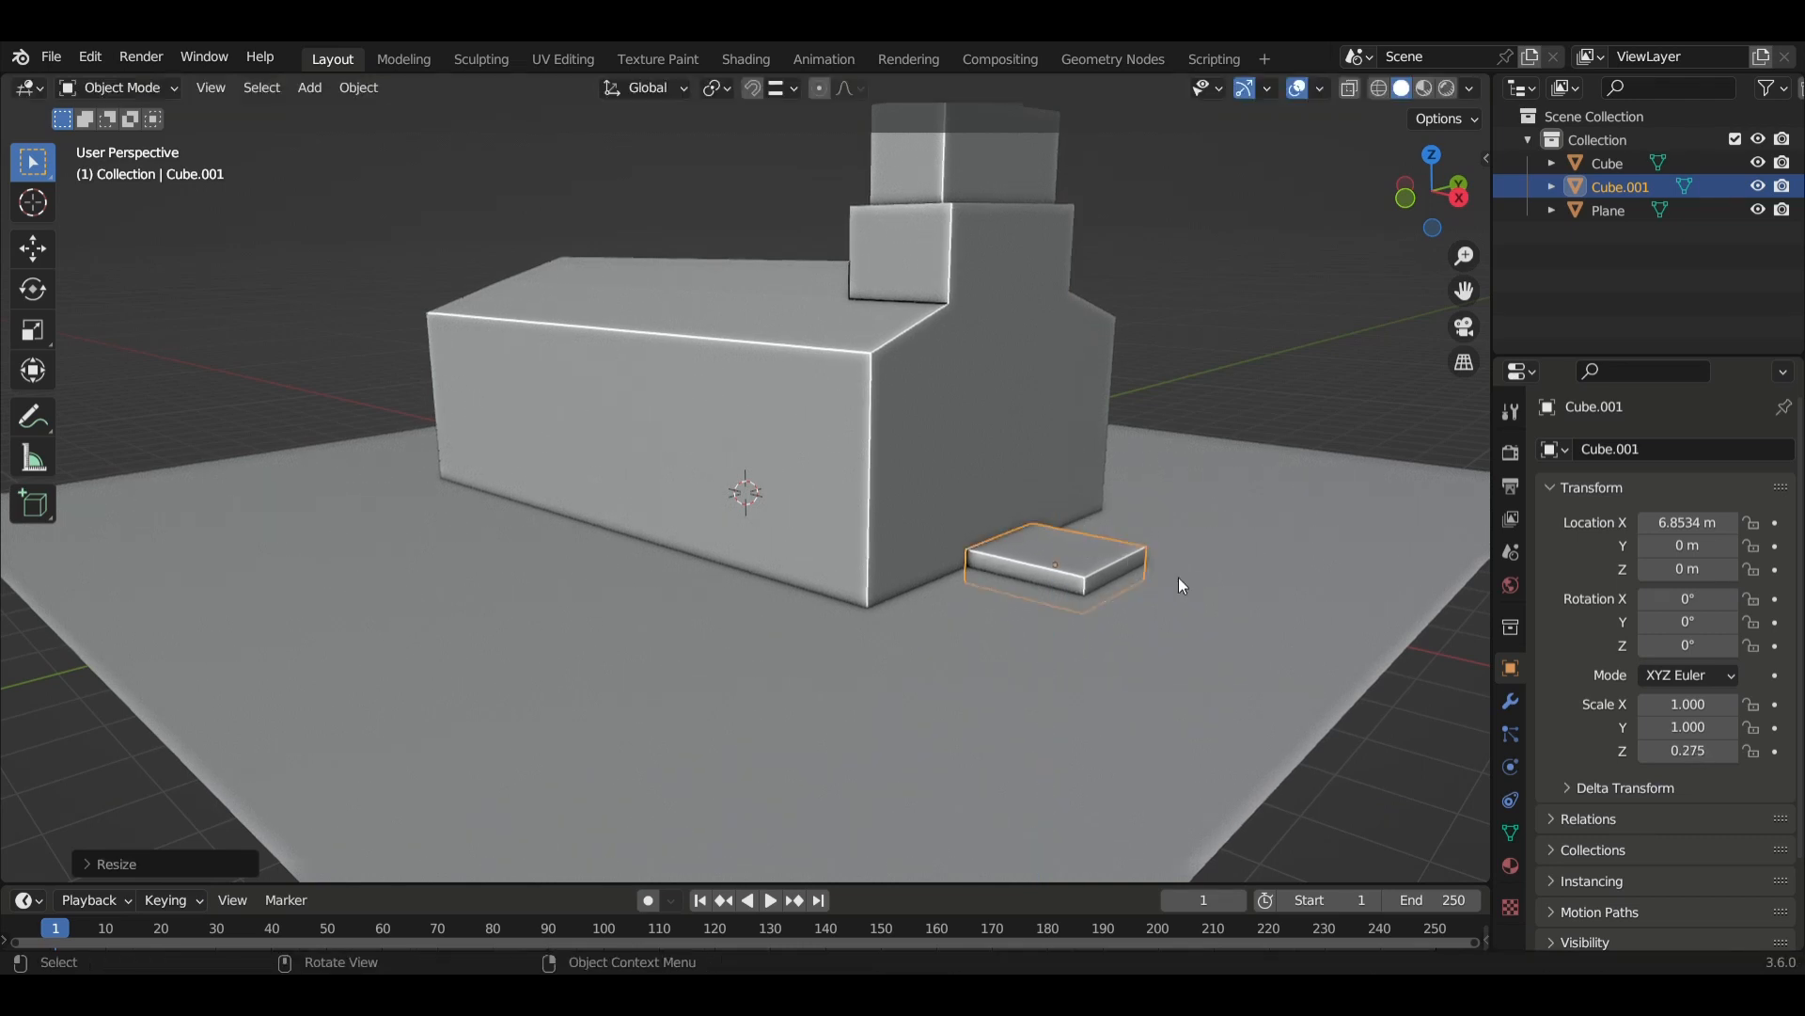
pyautogui.press('s')
pyautogui.press('x')
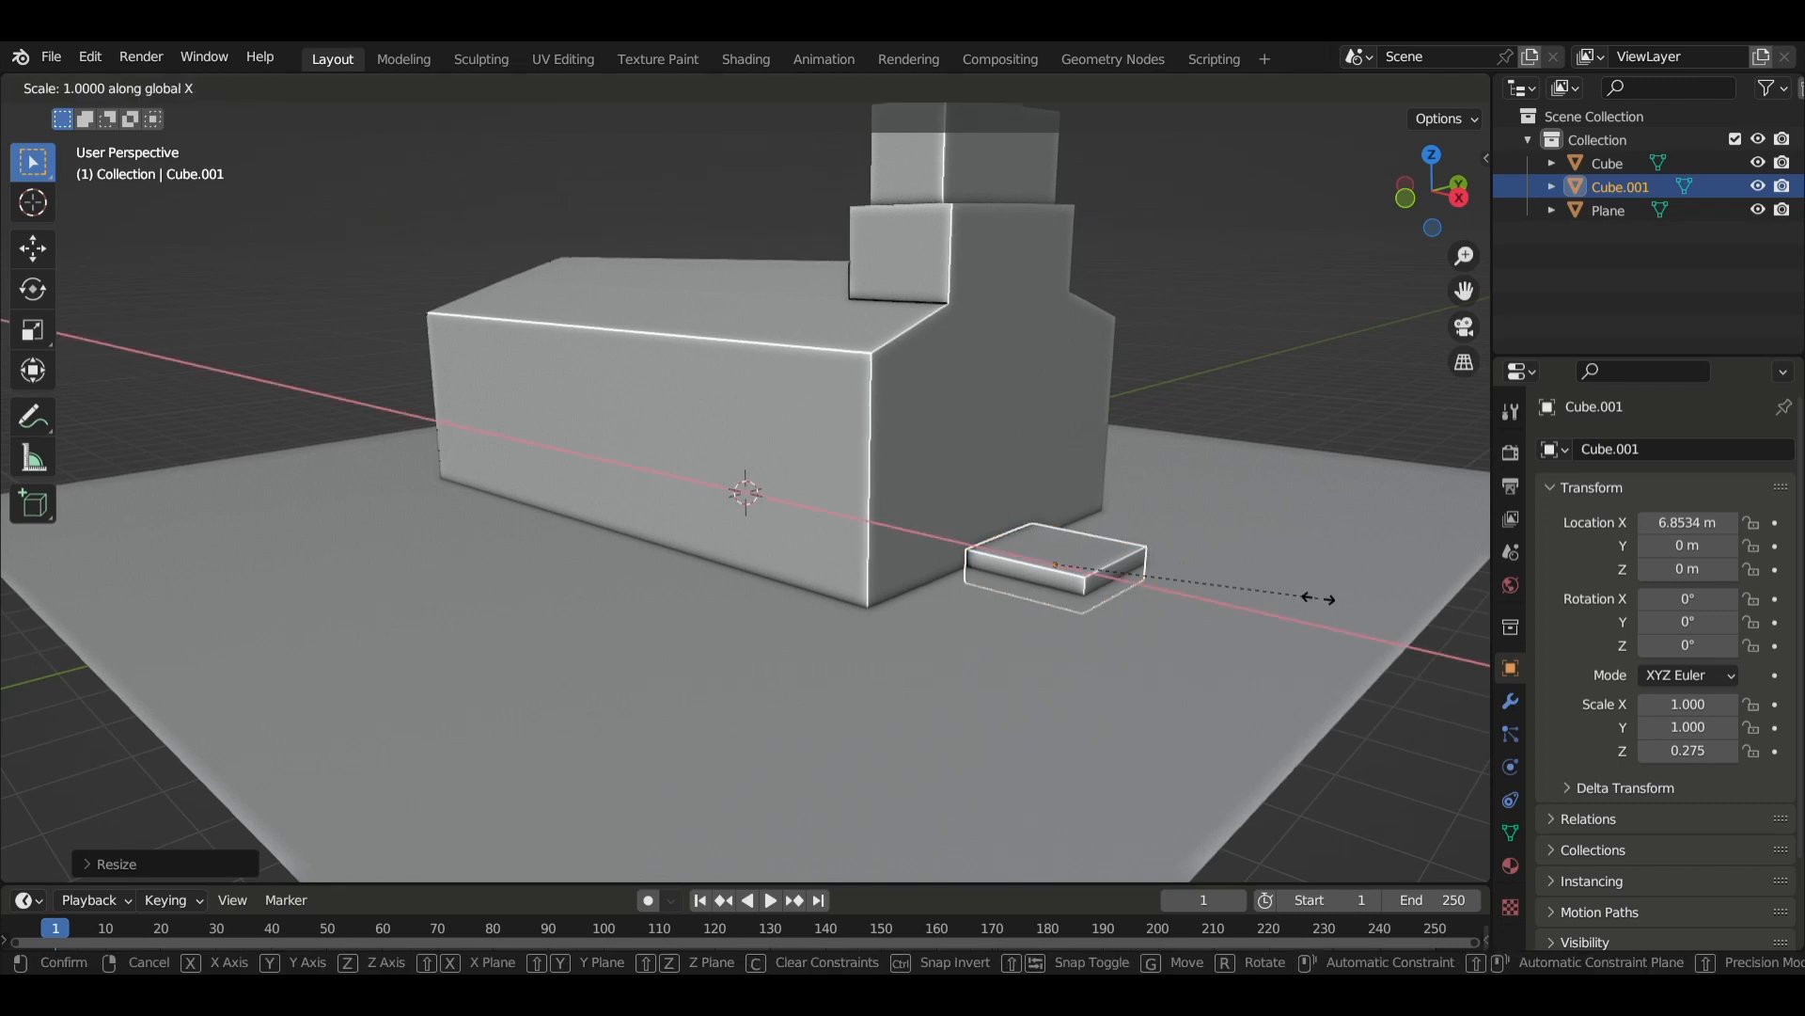
pyautogui.click(1189, 584)
# Move the low block back along X to about 6.36 m so it meets the building's front wall.
pyautogui.moveTo(1188, 585); pyautogui.dragTo(1046, 594, button='middle')
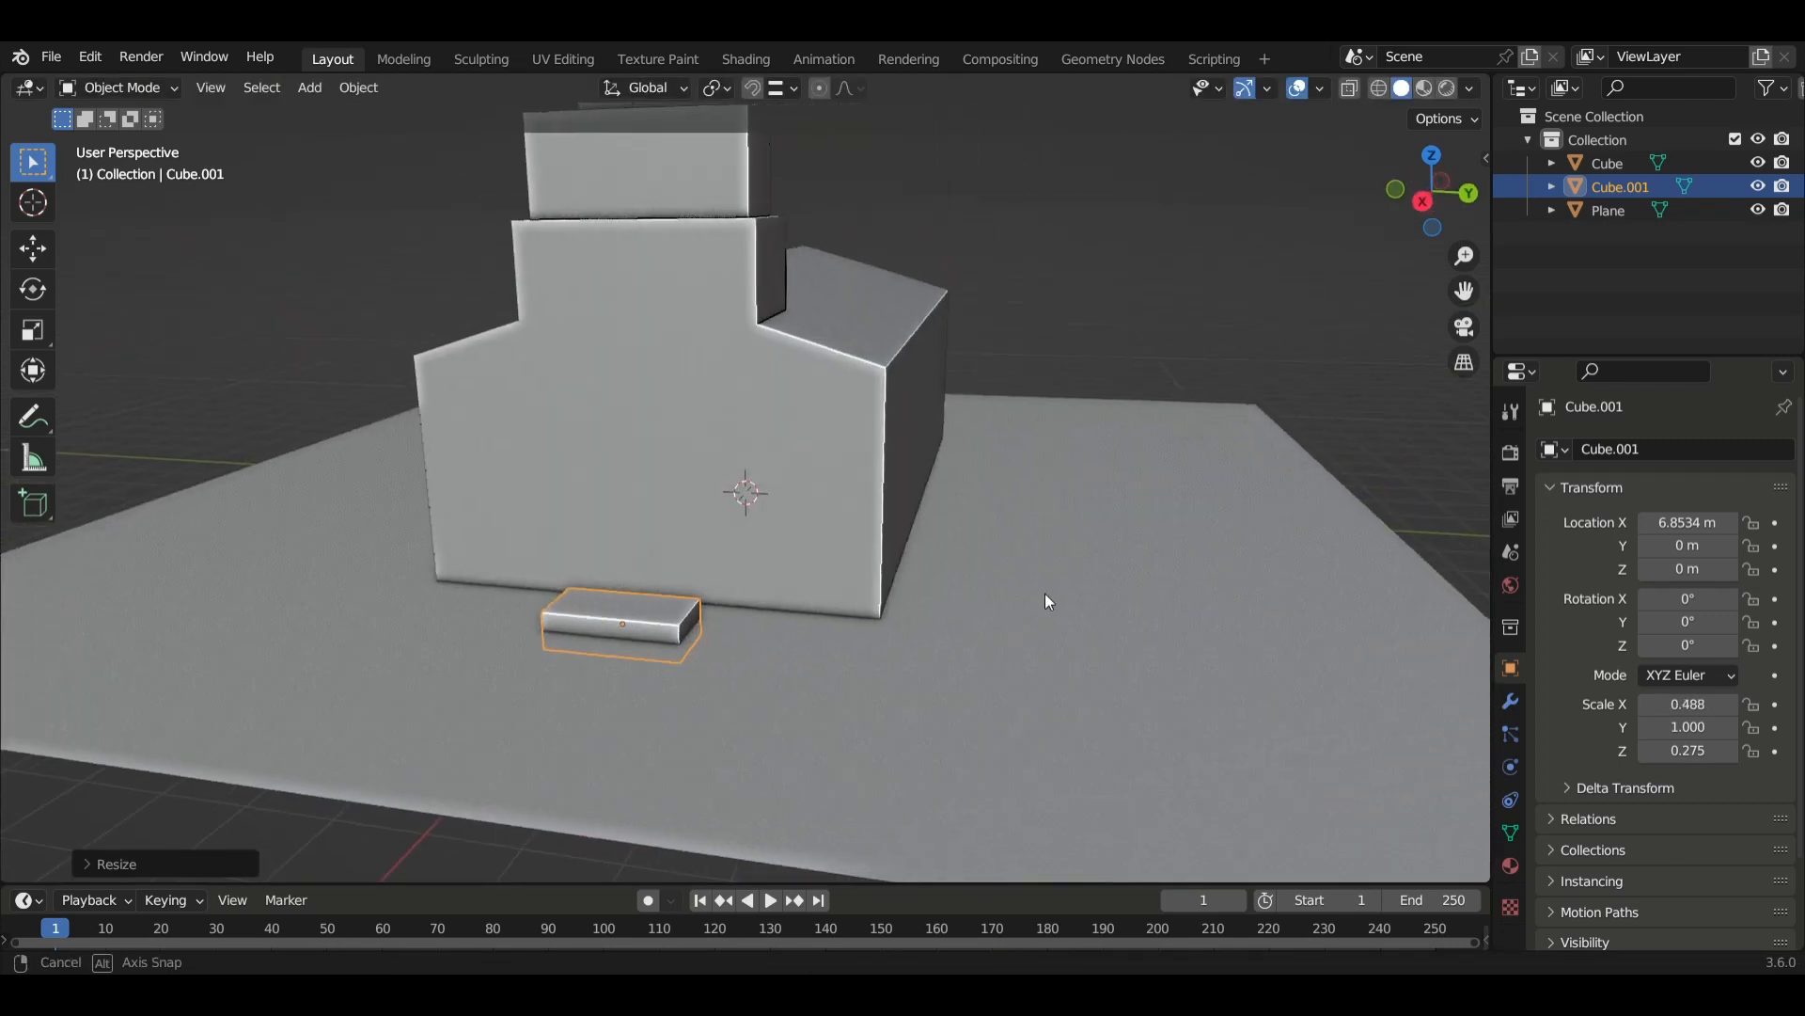
pyautogui.scroll(3, 607, 584)
pyautogui.moveTo(661, 596); pyautogui.dragTo(700, 590, button='middle')
pyautogui.press('g')
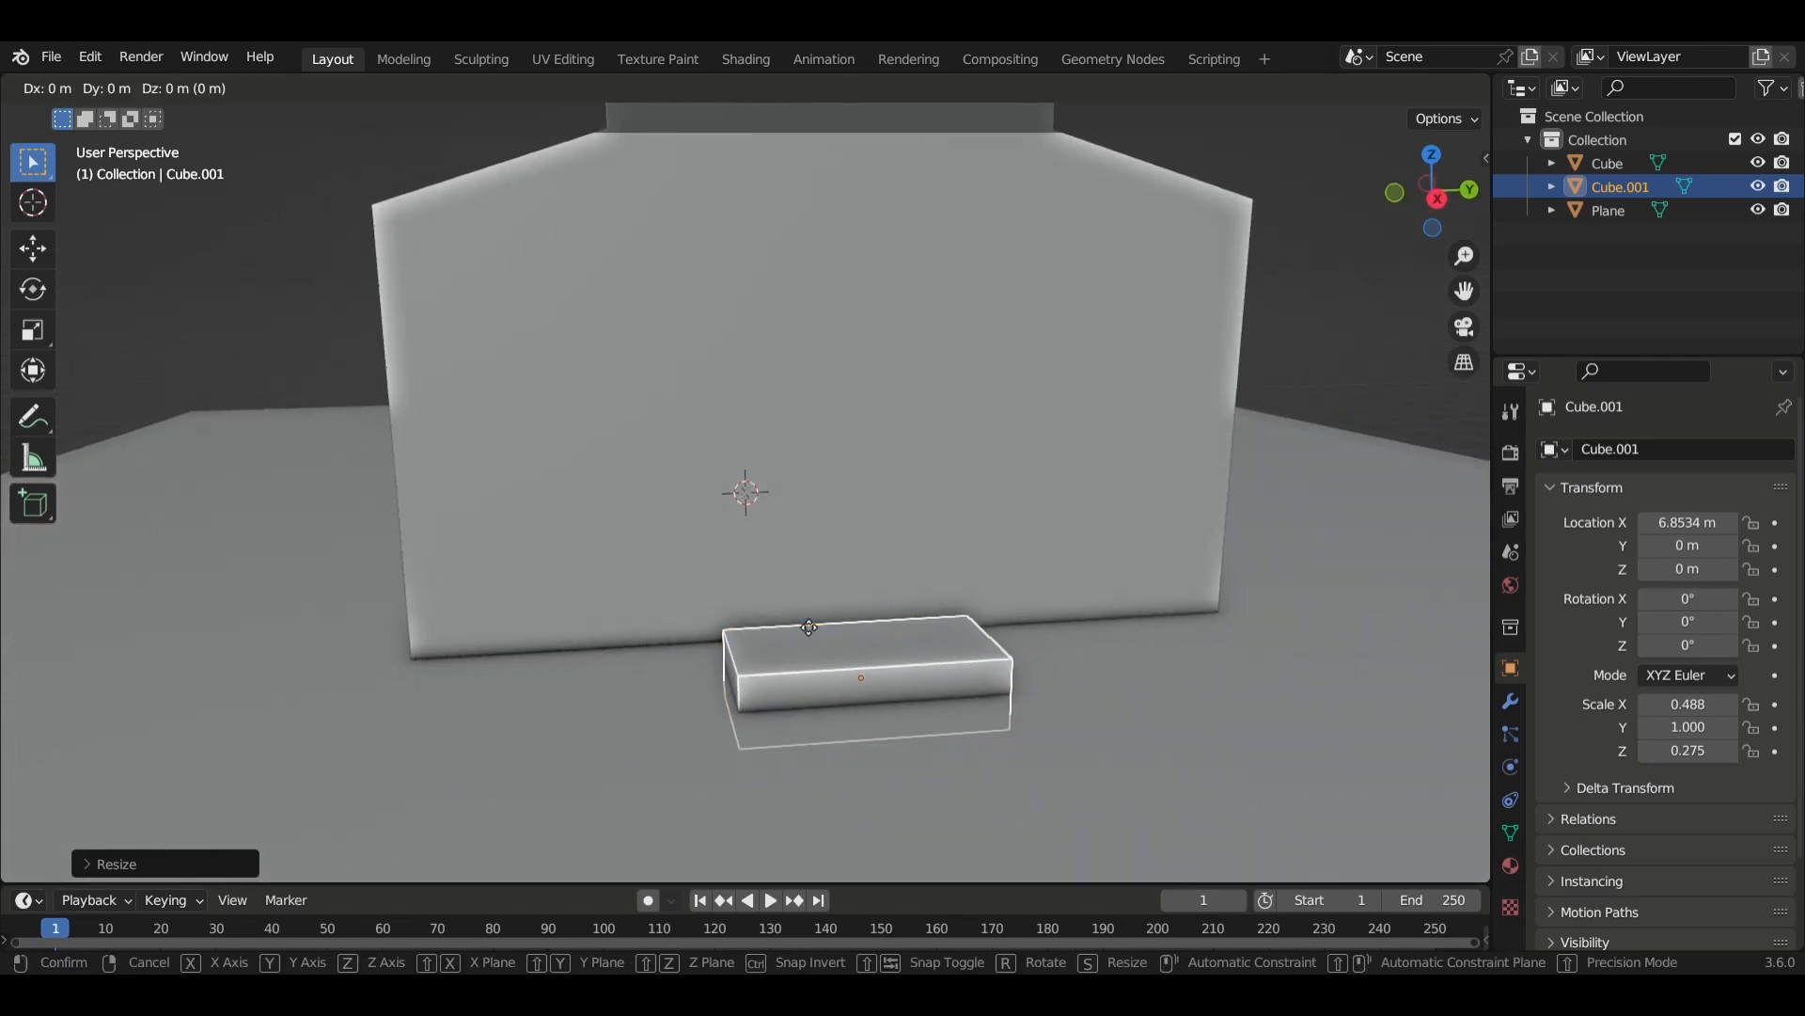
pyautogui.press('x')
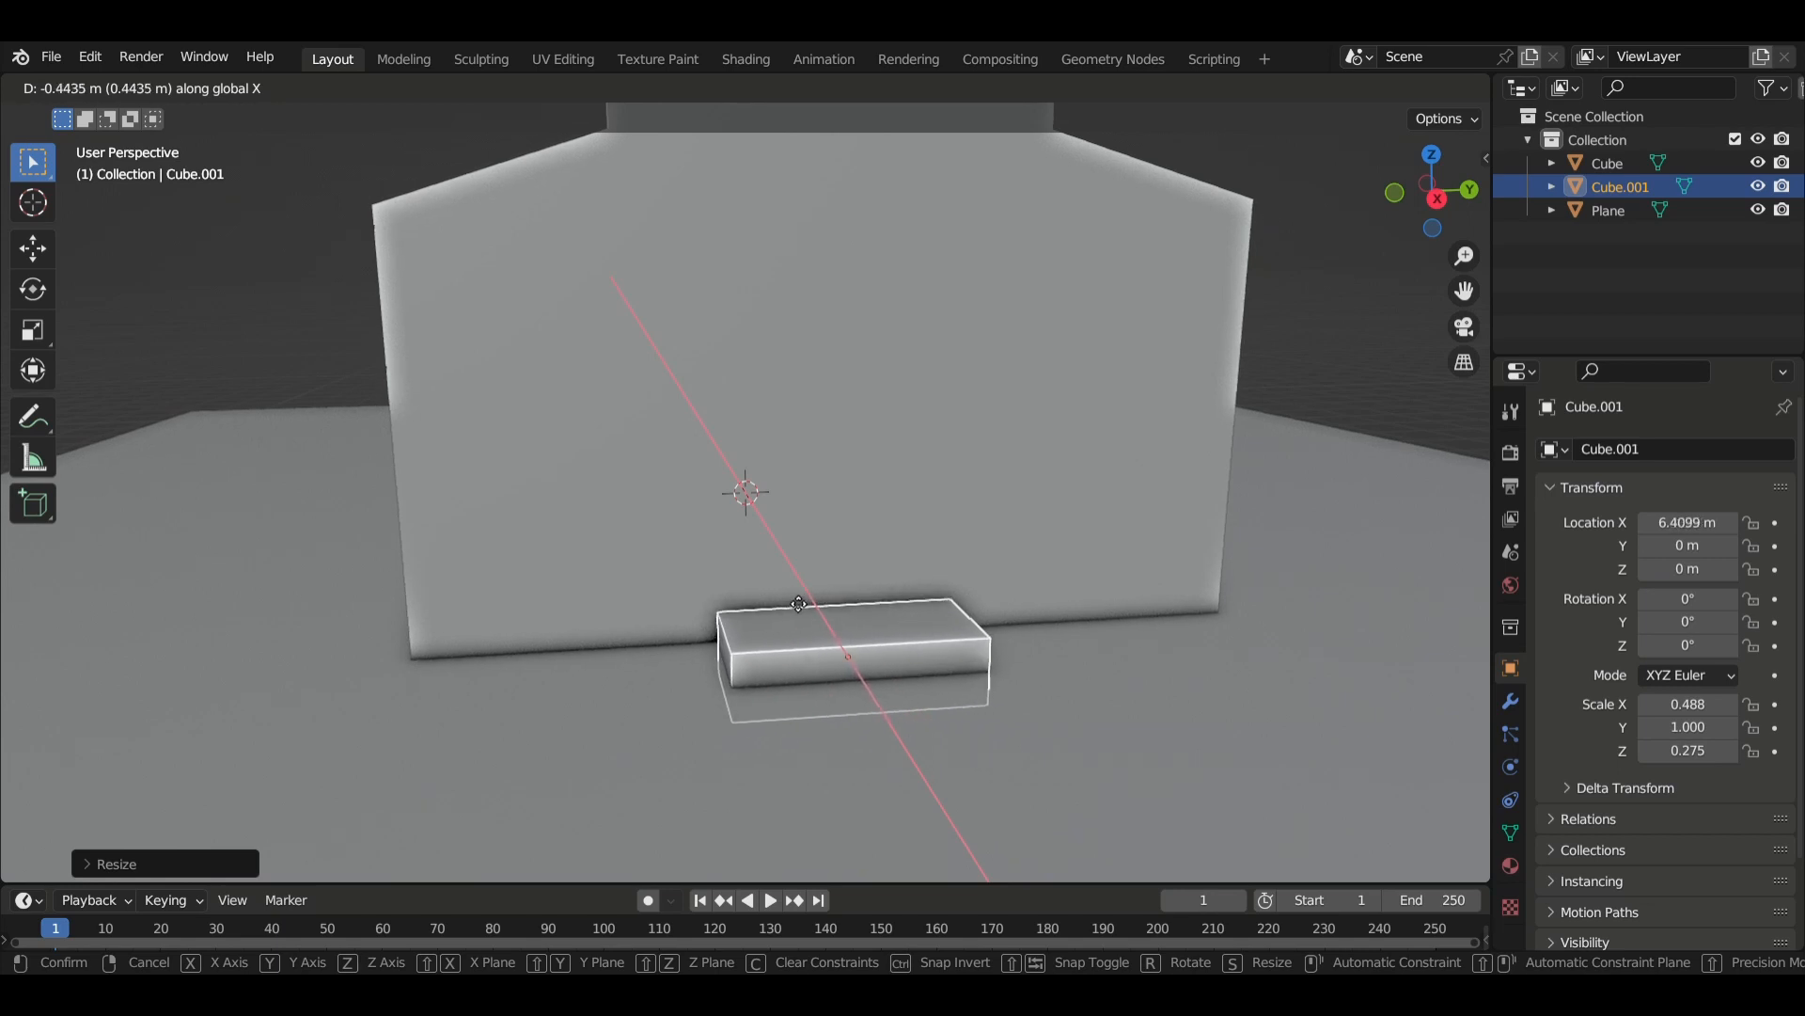
pyautogui.click(793, 596)
# Raise the low block about 0.27 m along Z so it rests on the ground plane.
pyautogui.moveTo(810, 642); pyautogui.dragTo(842, 575, button='middle')
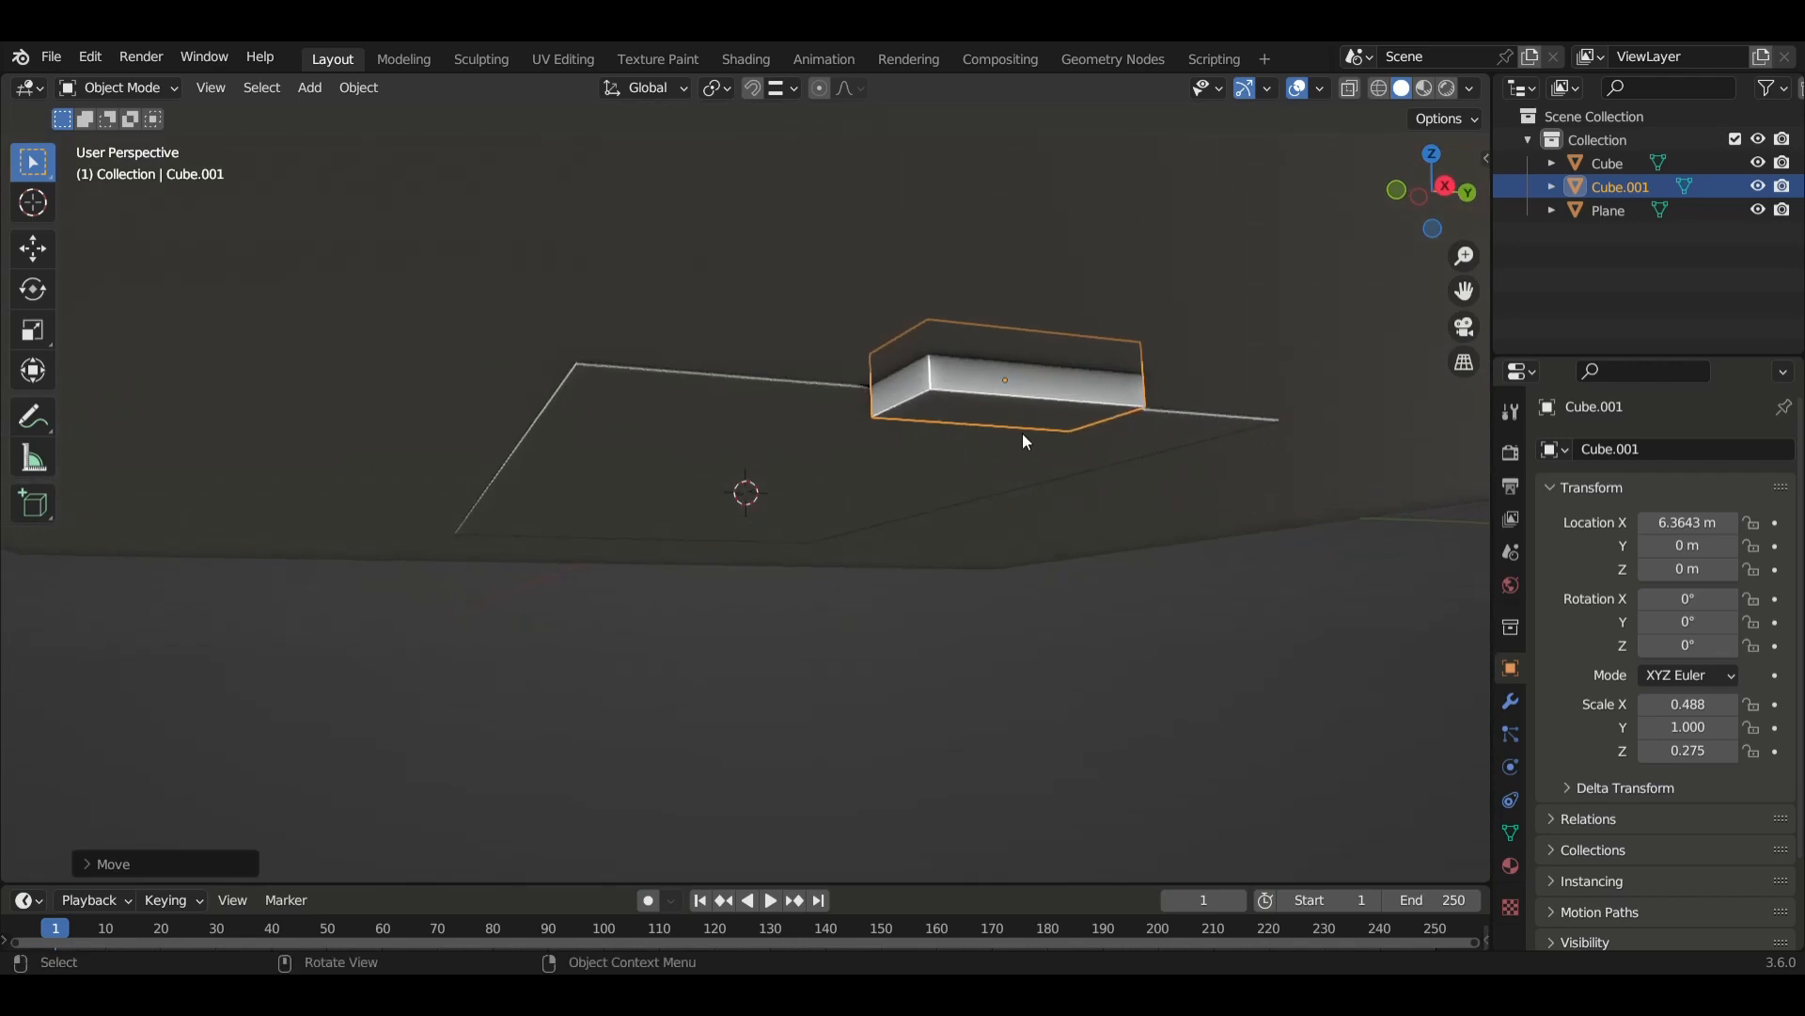
pyautogui.moveTo(1015, 435); pyautogui.dragTo(1032, 553, button='middle')
pyautogui.press('g')
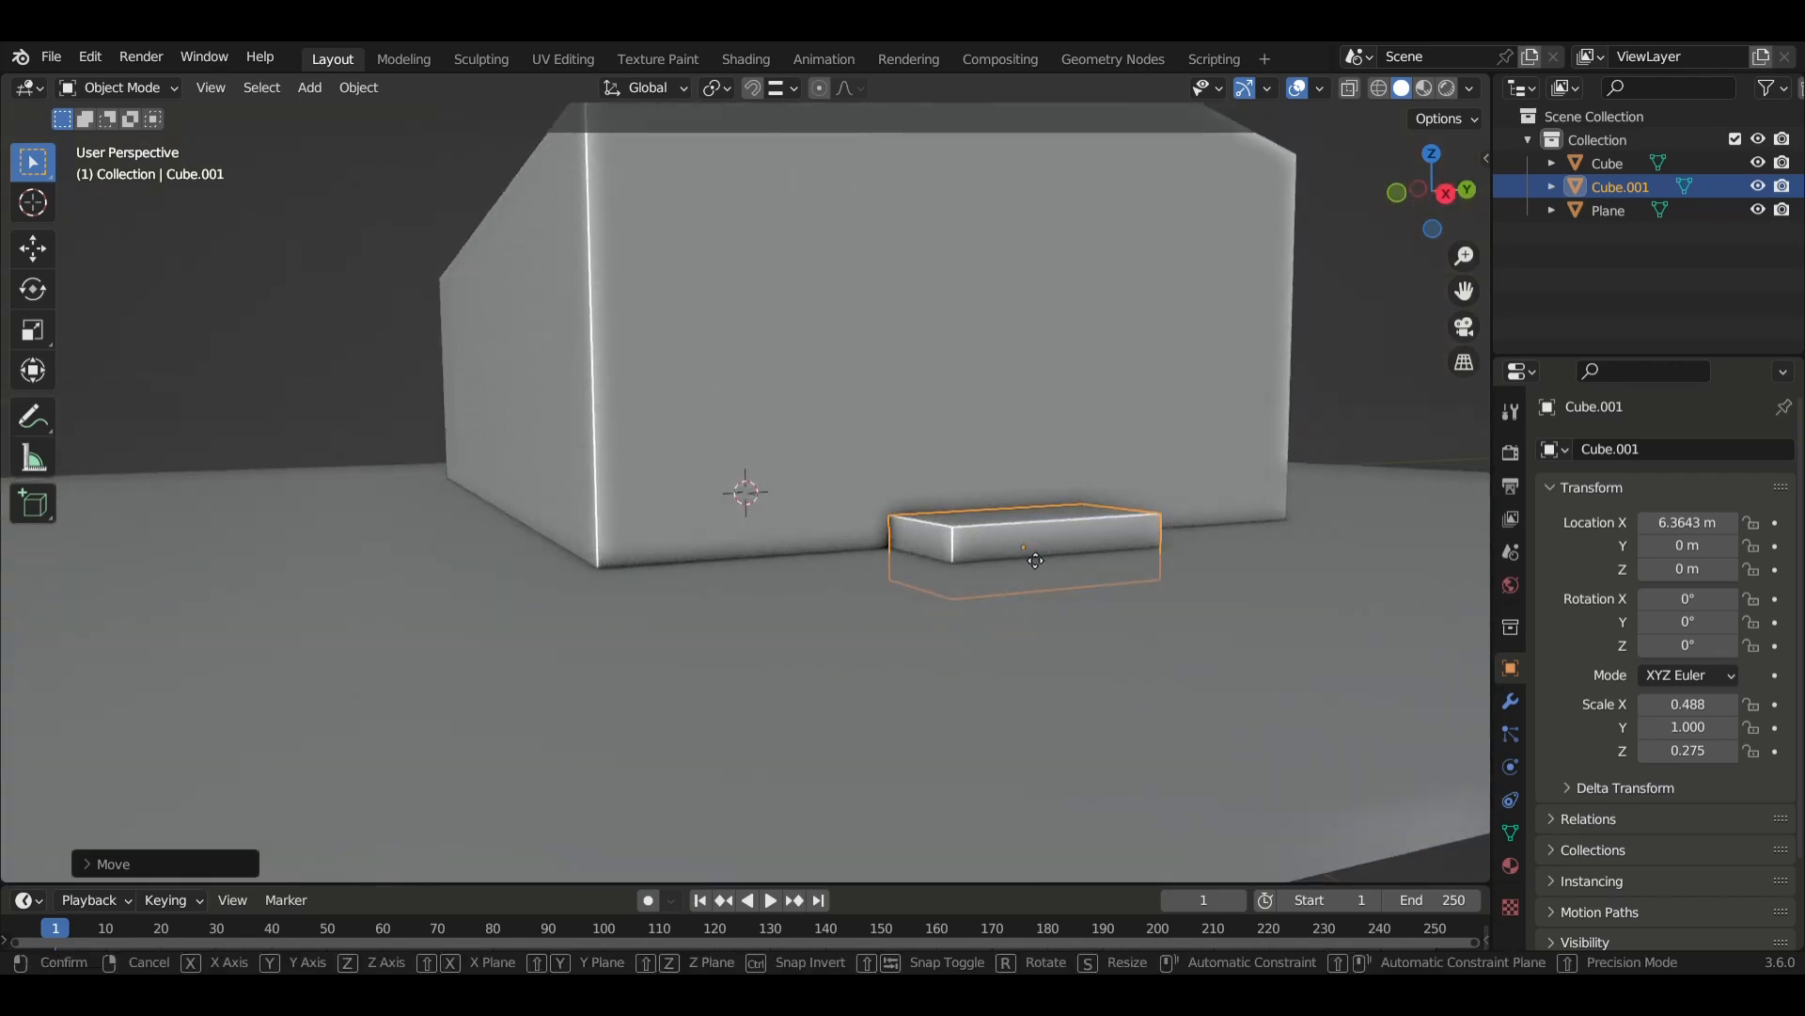
pyautogui.press('z')
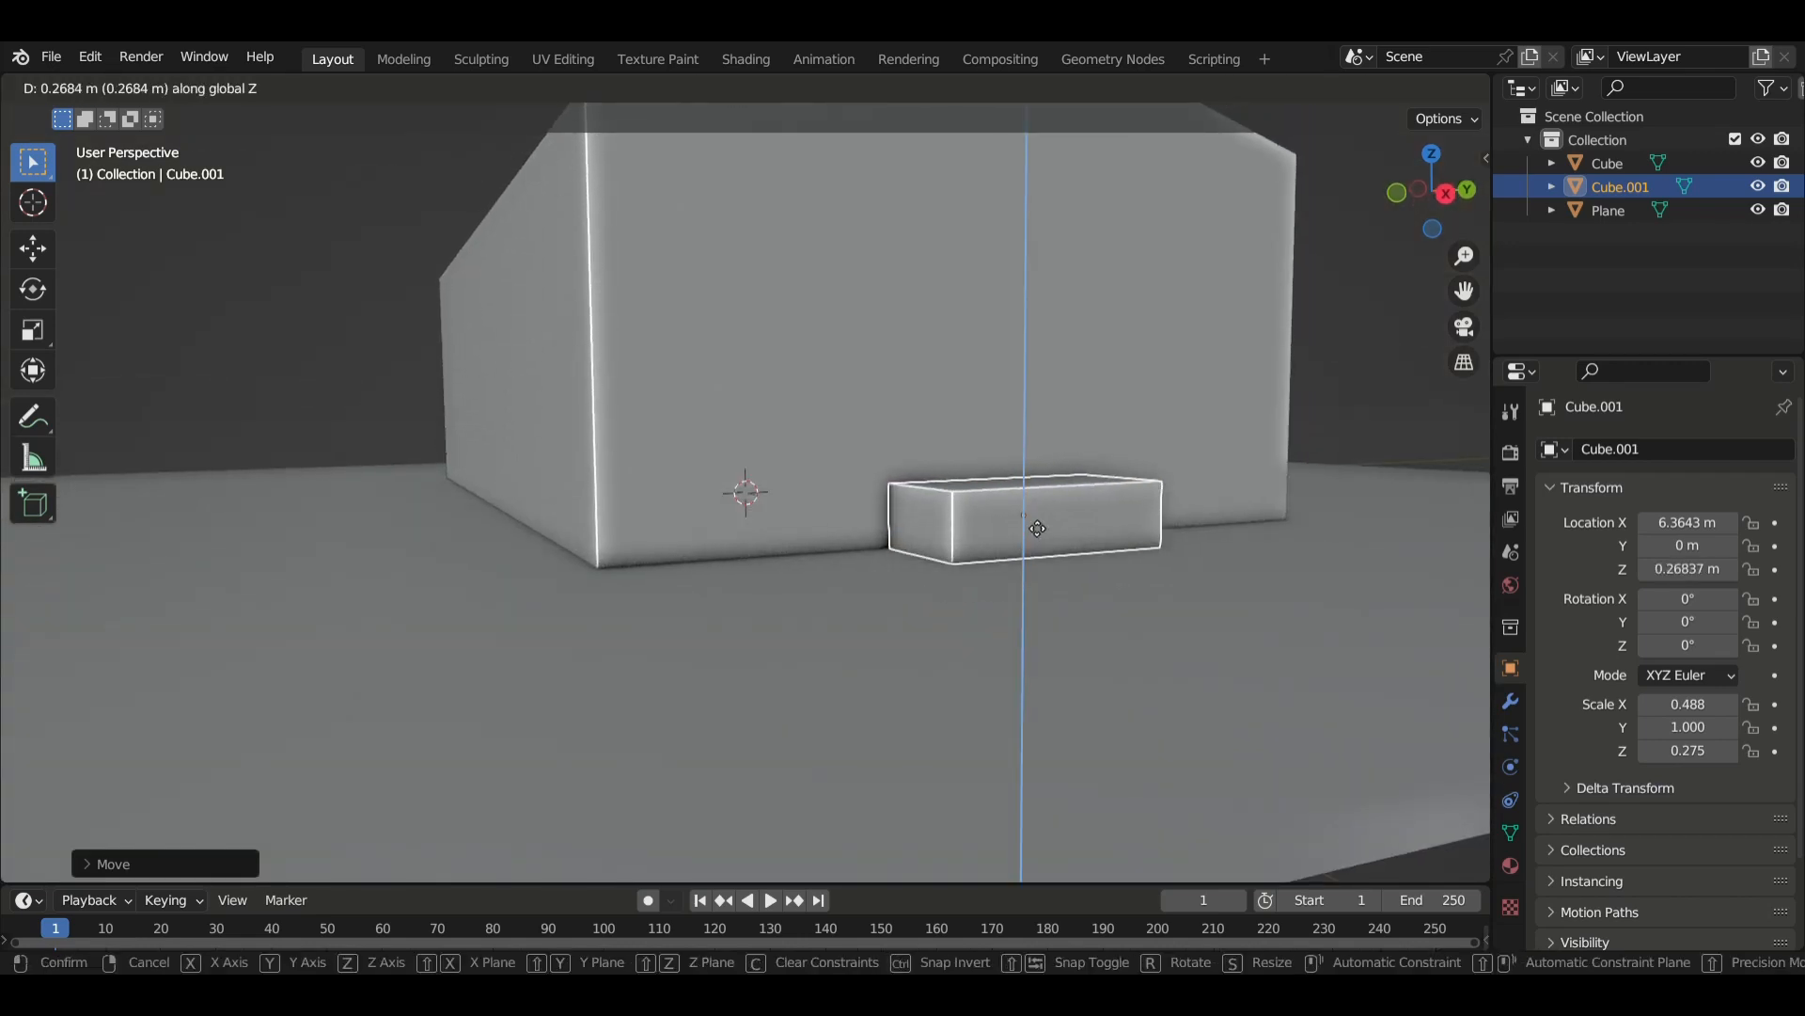
pyautogui.click(1037, 528)
# Widen the low block along Y to a scale of about 1.687 and enter Edit Mode on it.
pyautogui.moveTo(1029, 521); pyautogui.dragTo(962, 551, button='middle')
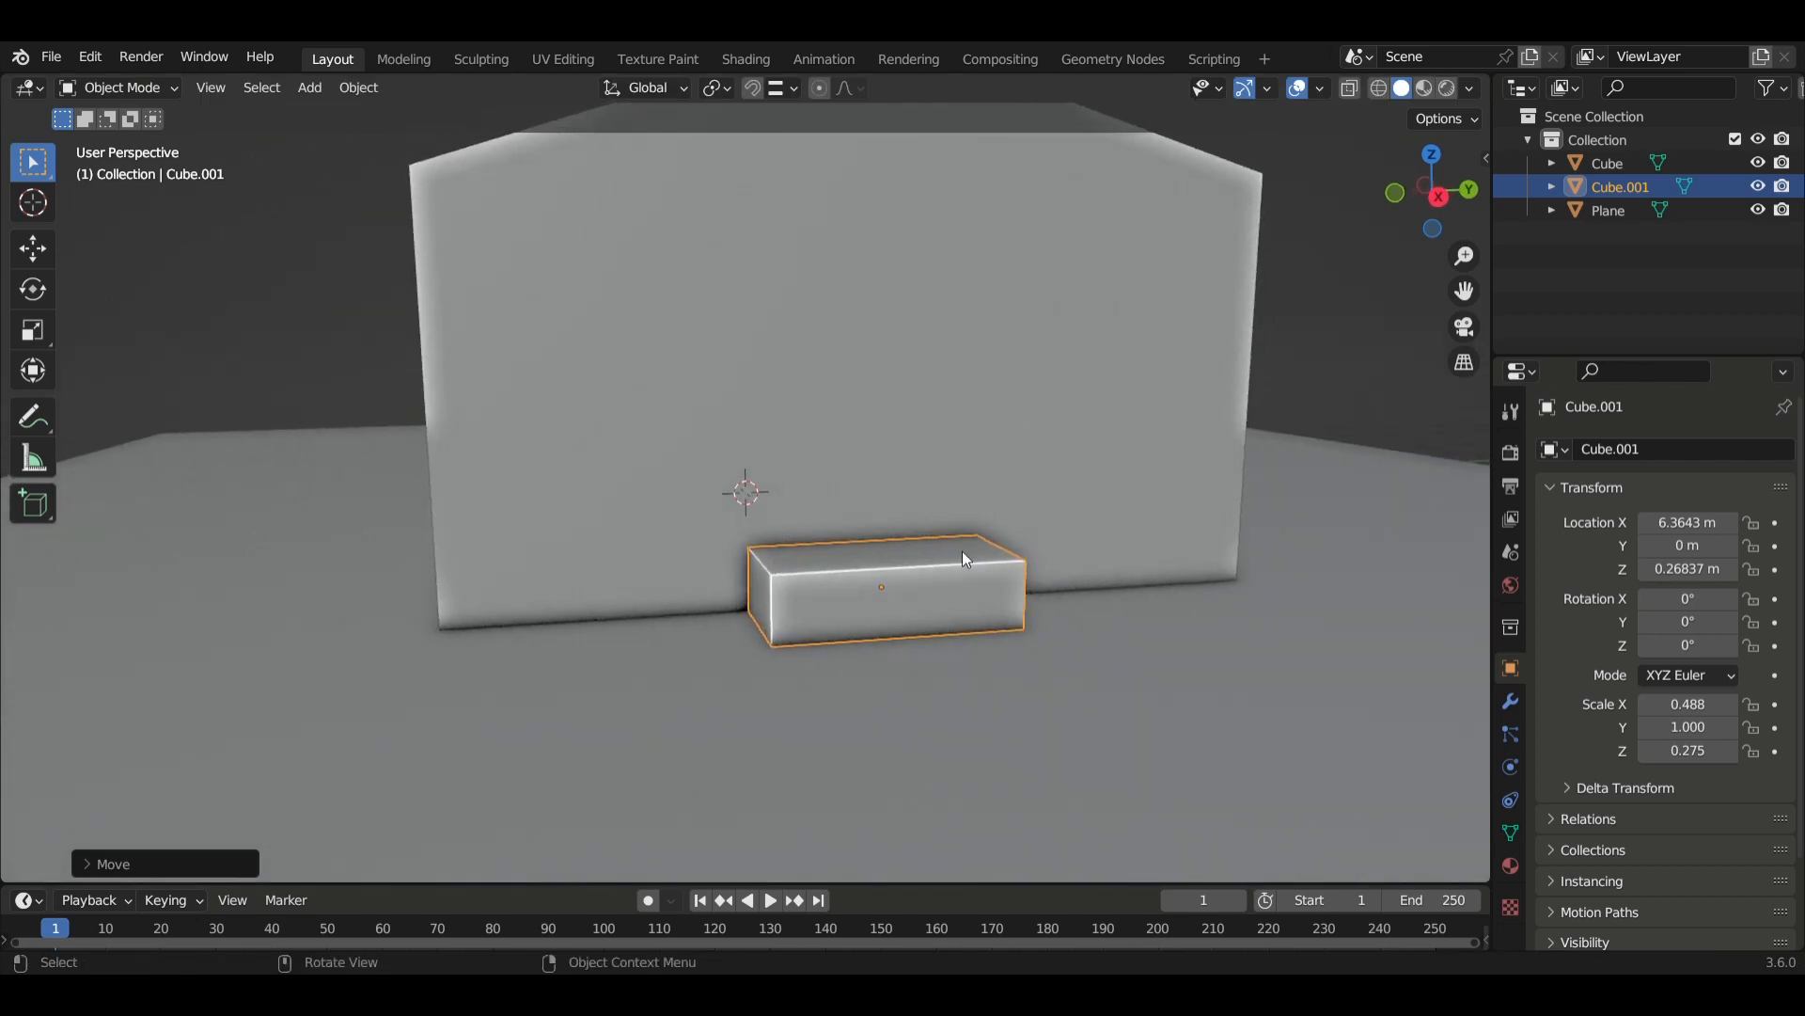
pyautogui.moveTo(886, 608); pyautogui.dragTo(816, 617, button='middle')
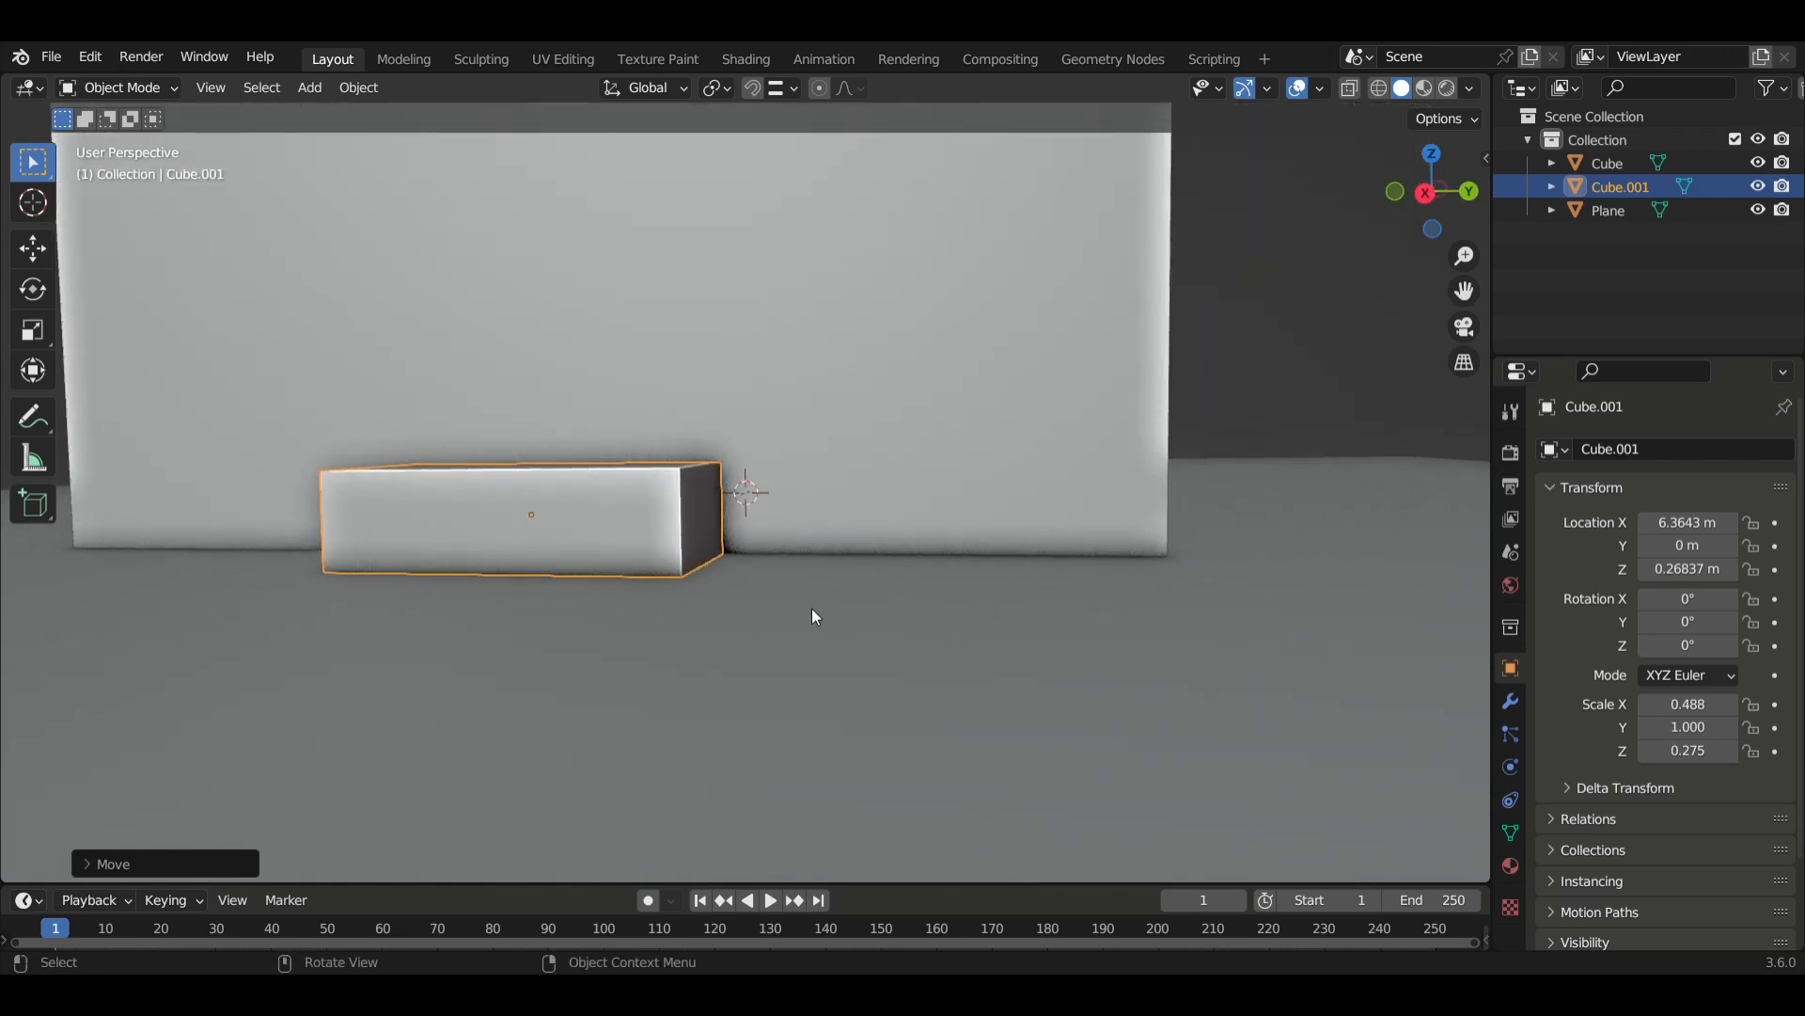
pyautogui.press('s')
pyautogui.press('y')
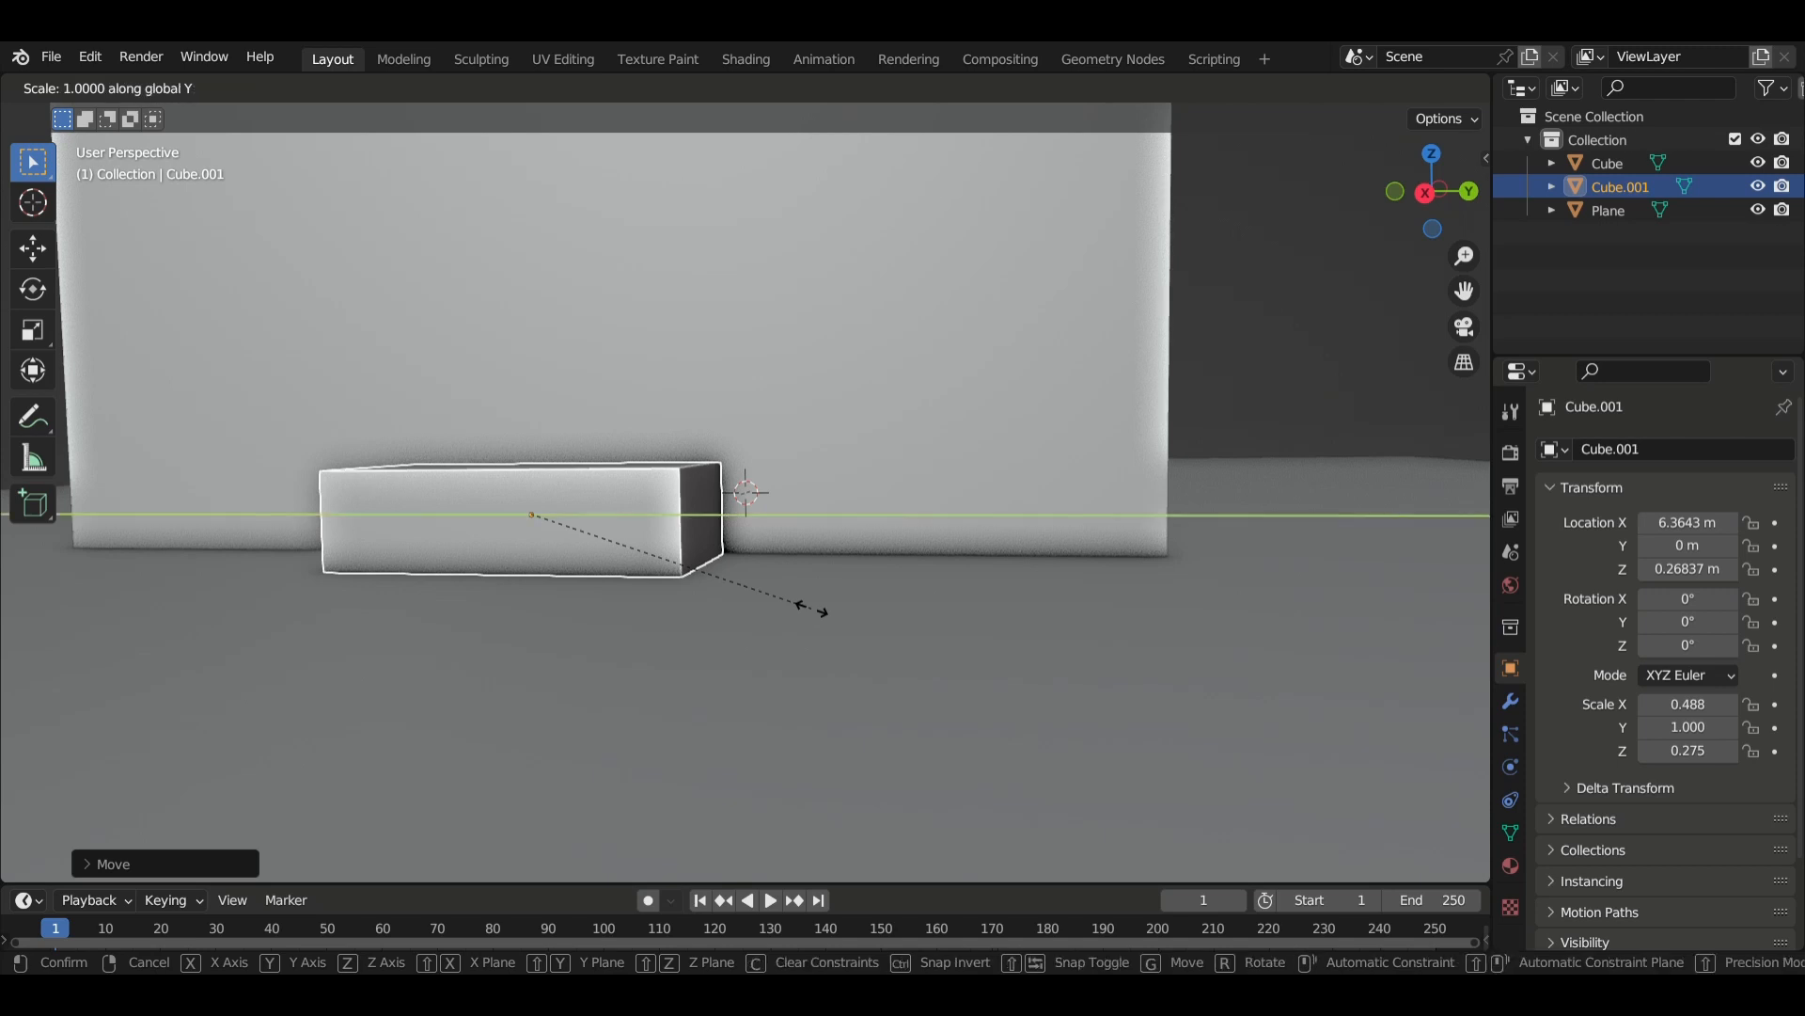
pyautogui.click(1019, 604)
pyautogui.moveTo(972, 645); pyautogui.dragTo(1157, 596, button='middle')
pyautogui.press('Tab')
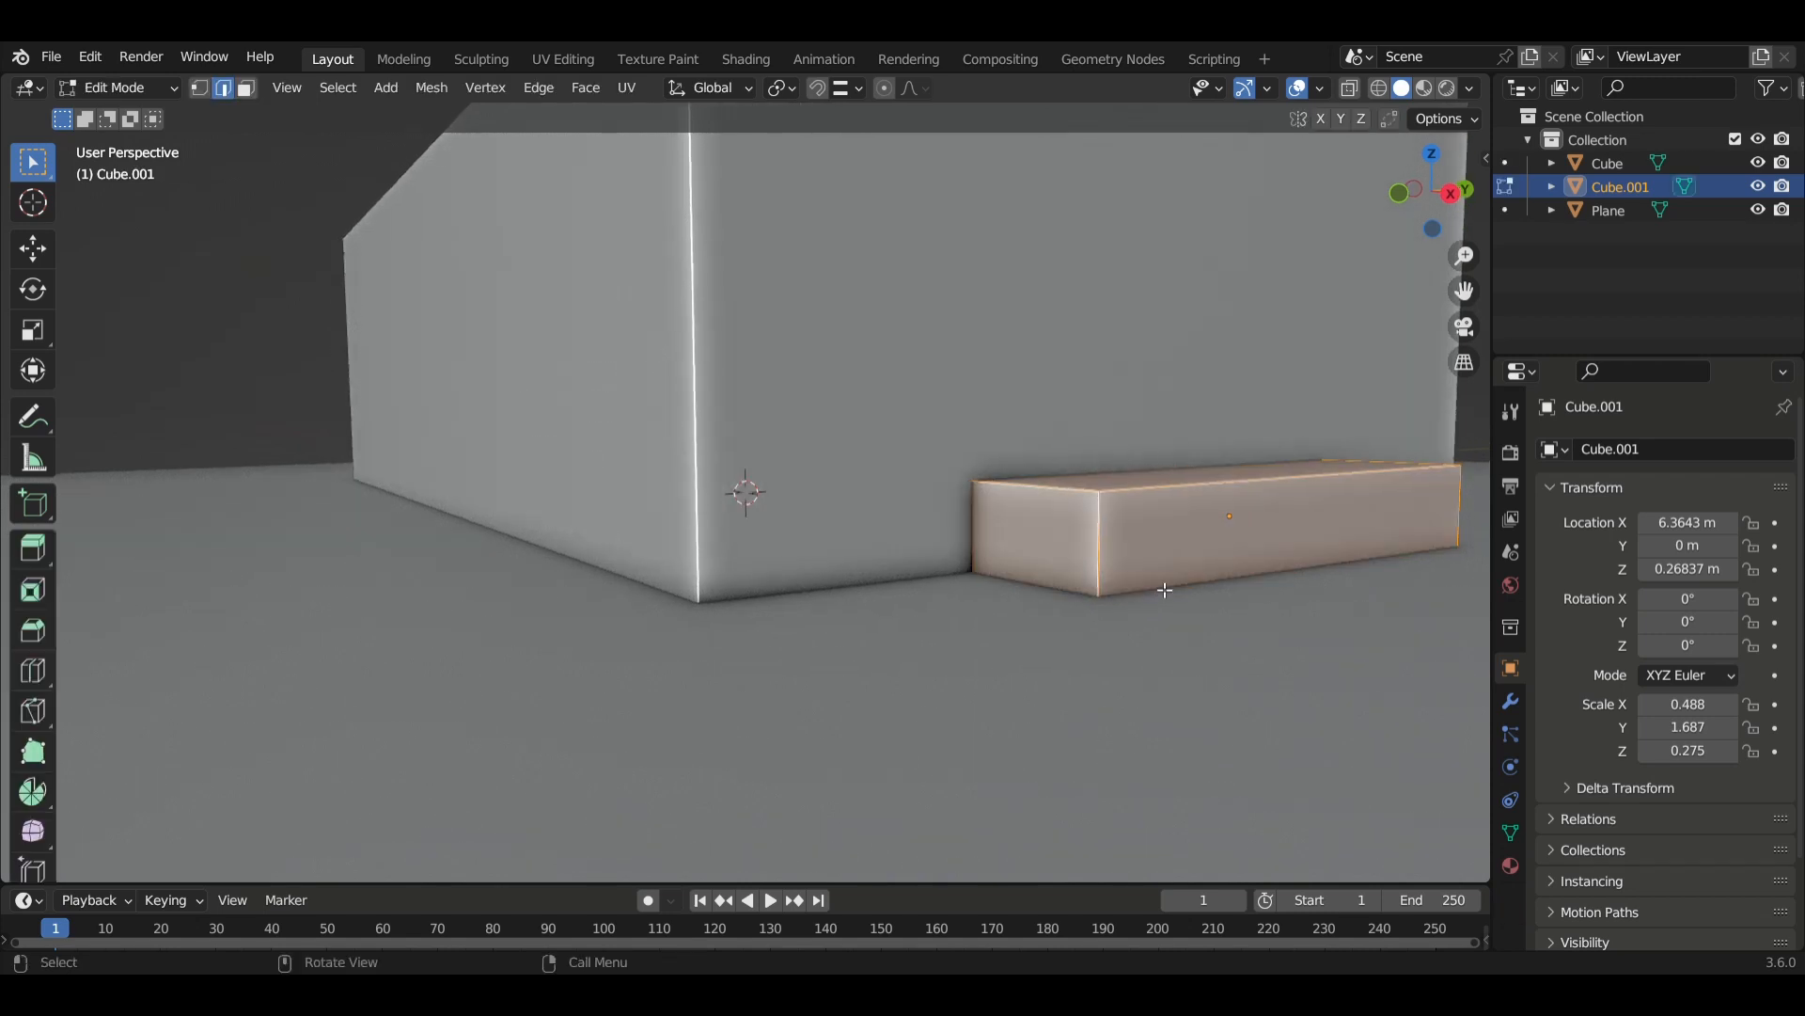
# Try to extrude the low block's front face about 0.18 m outward along X, and undo the extrusion.
pyautogui.click(1180, 602)
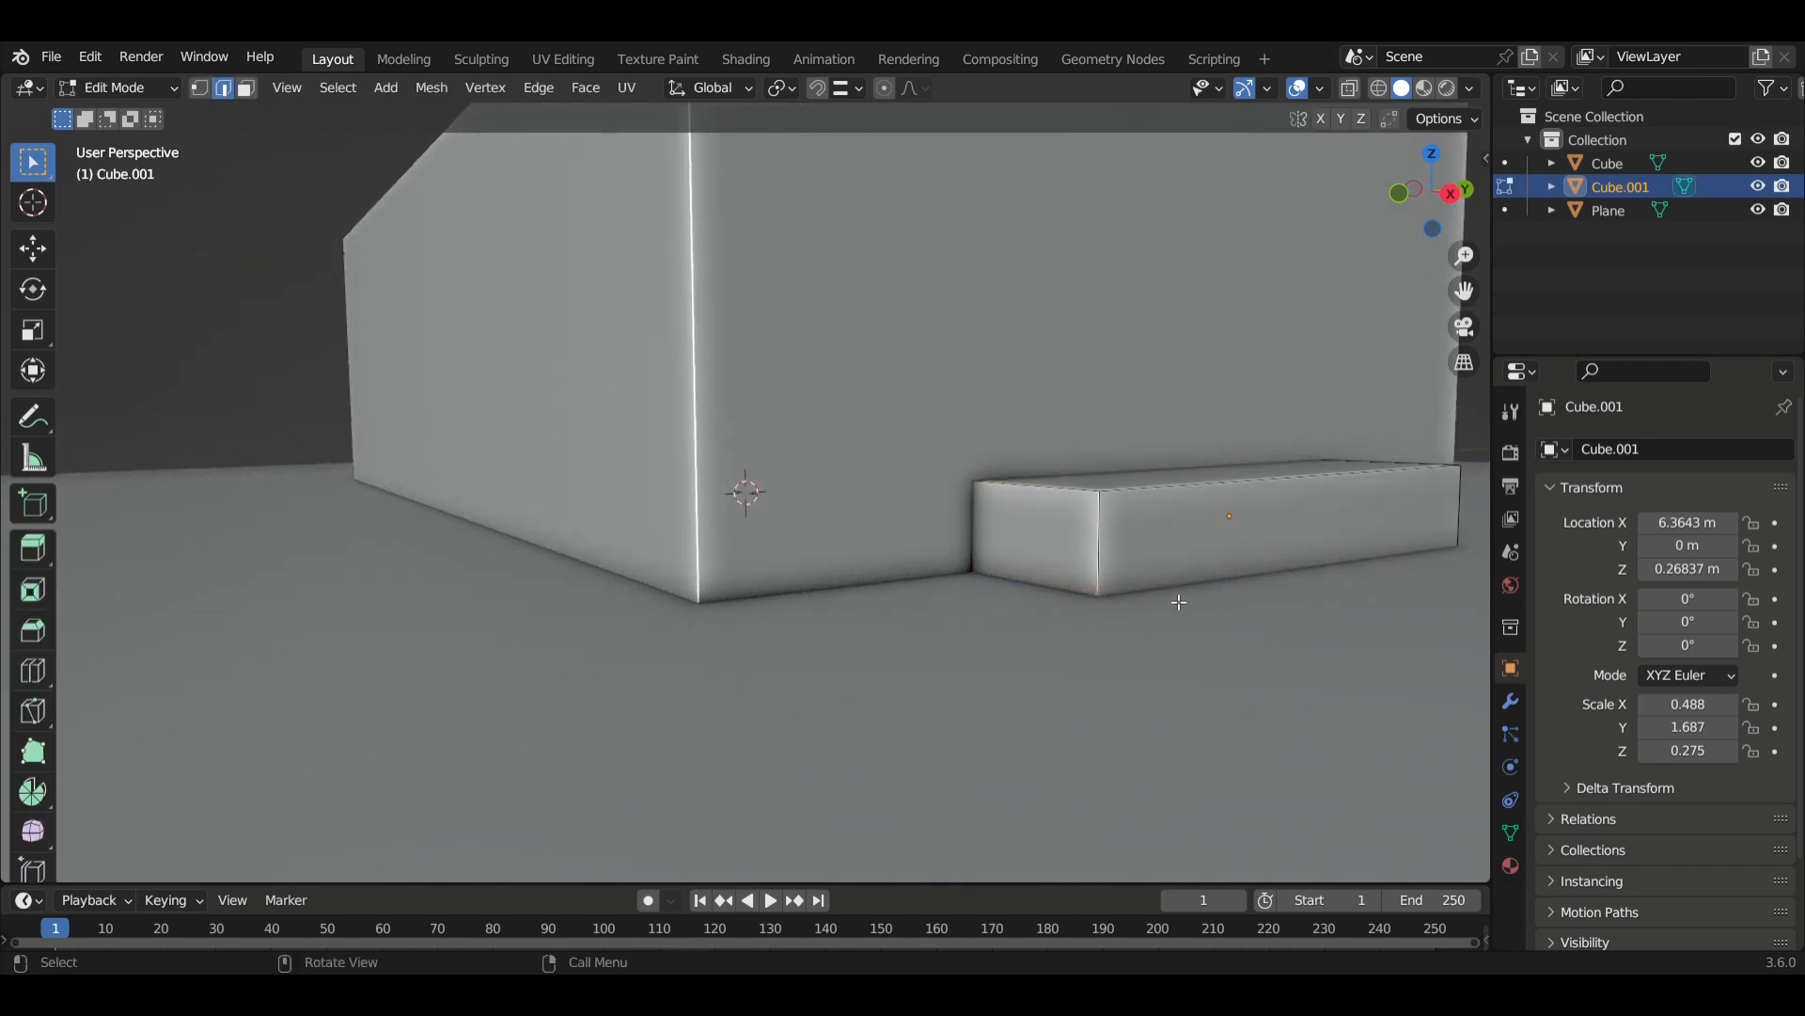
pyautogui.press('3')
pyautogui.click(1172, 551)
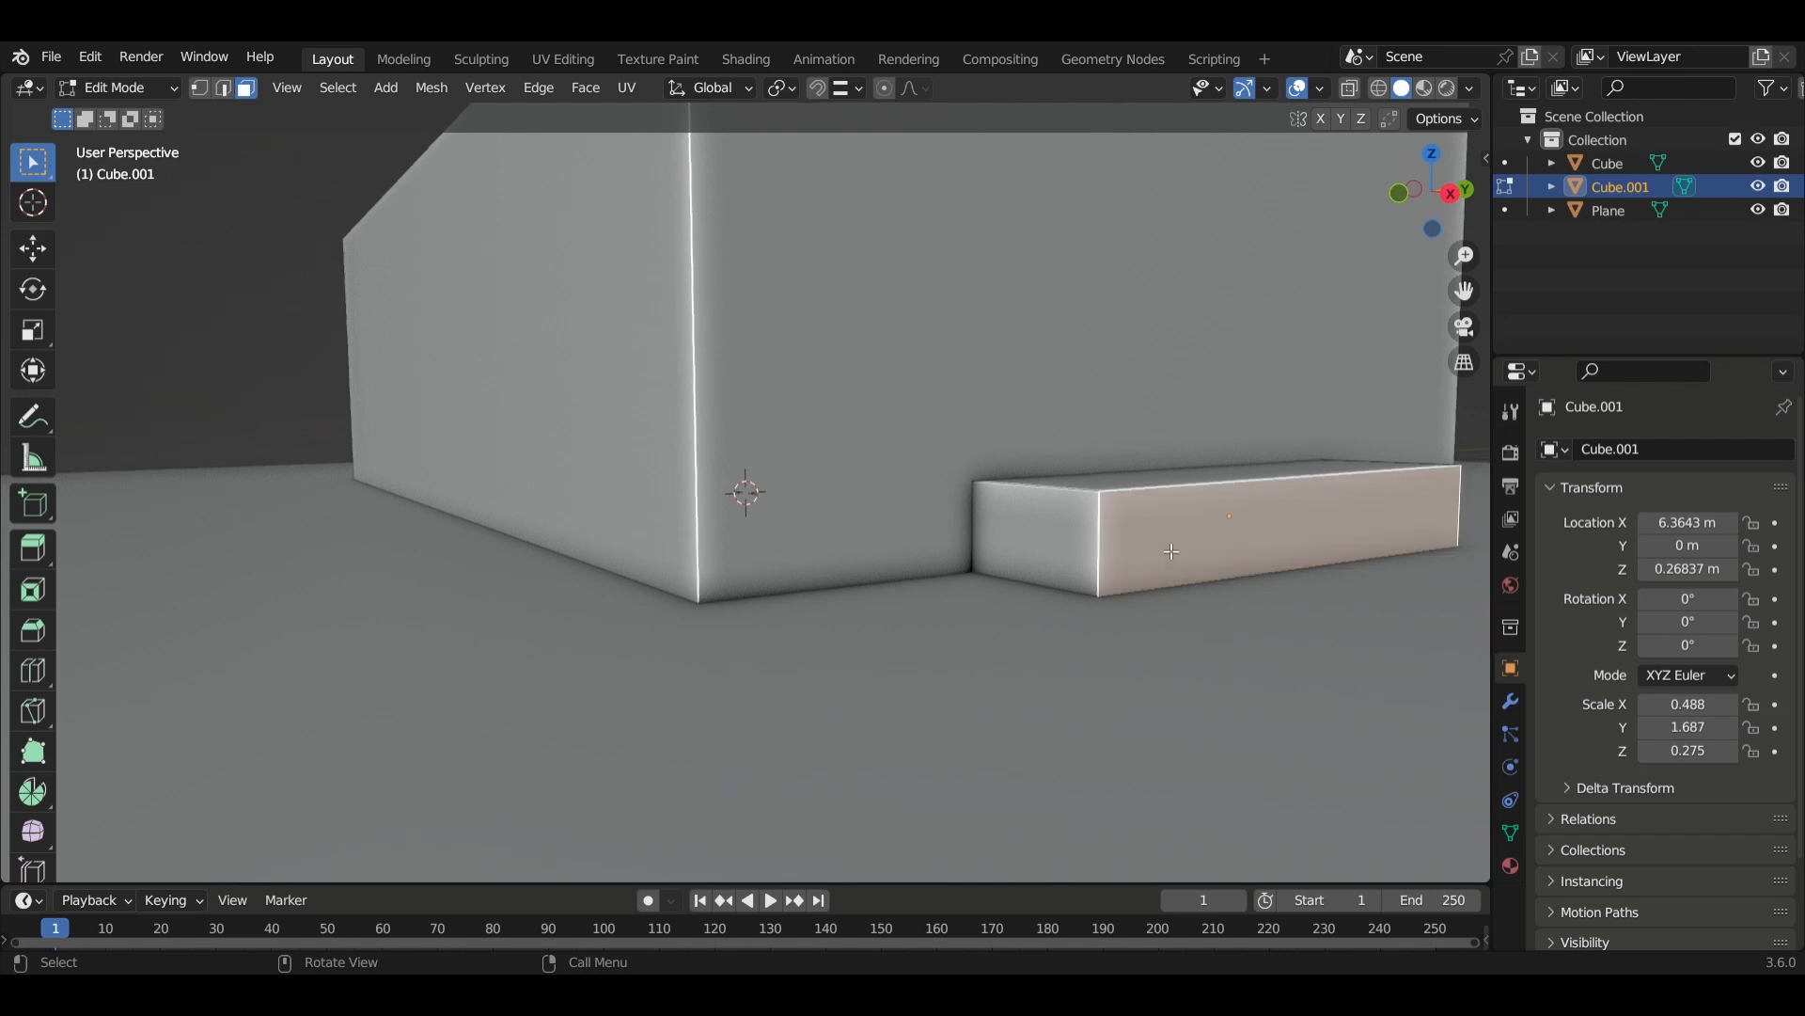
pyautogui.press('e')
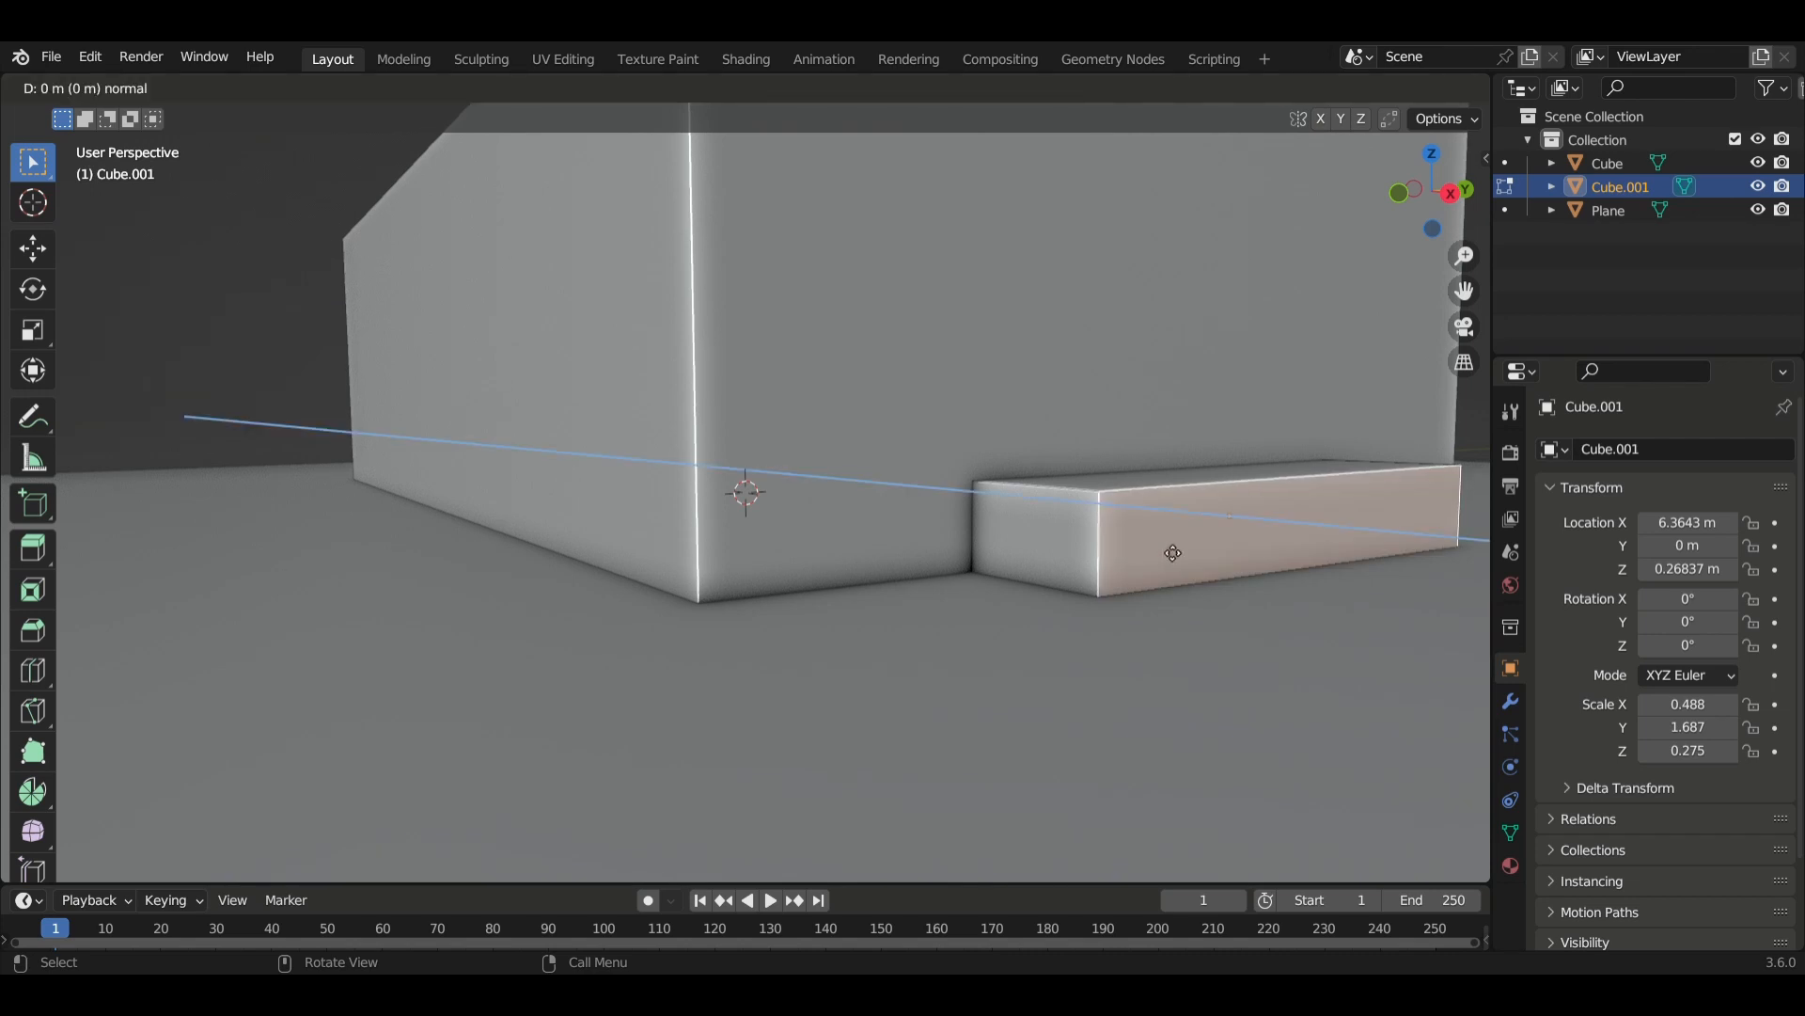
pyautogui.press('x')
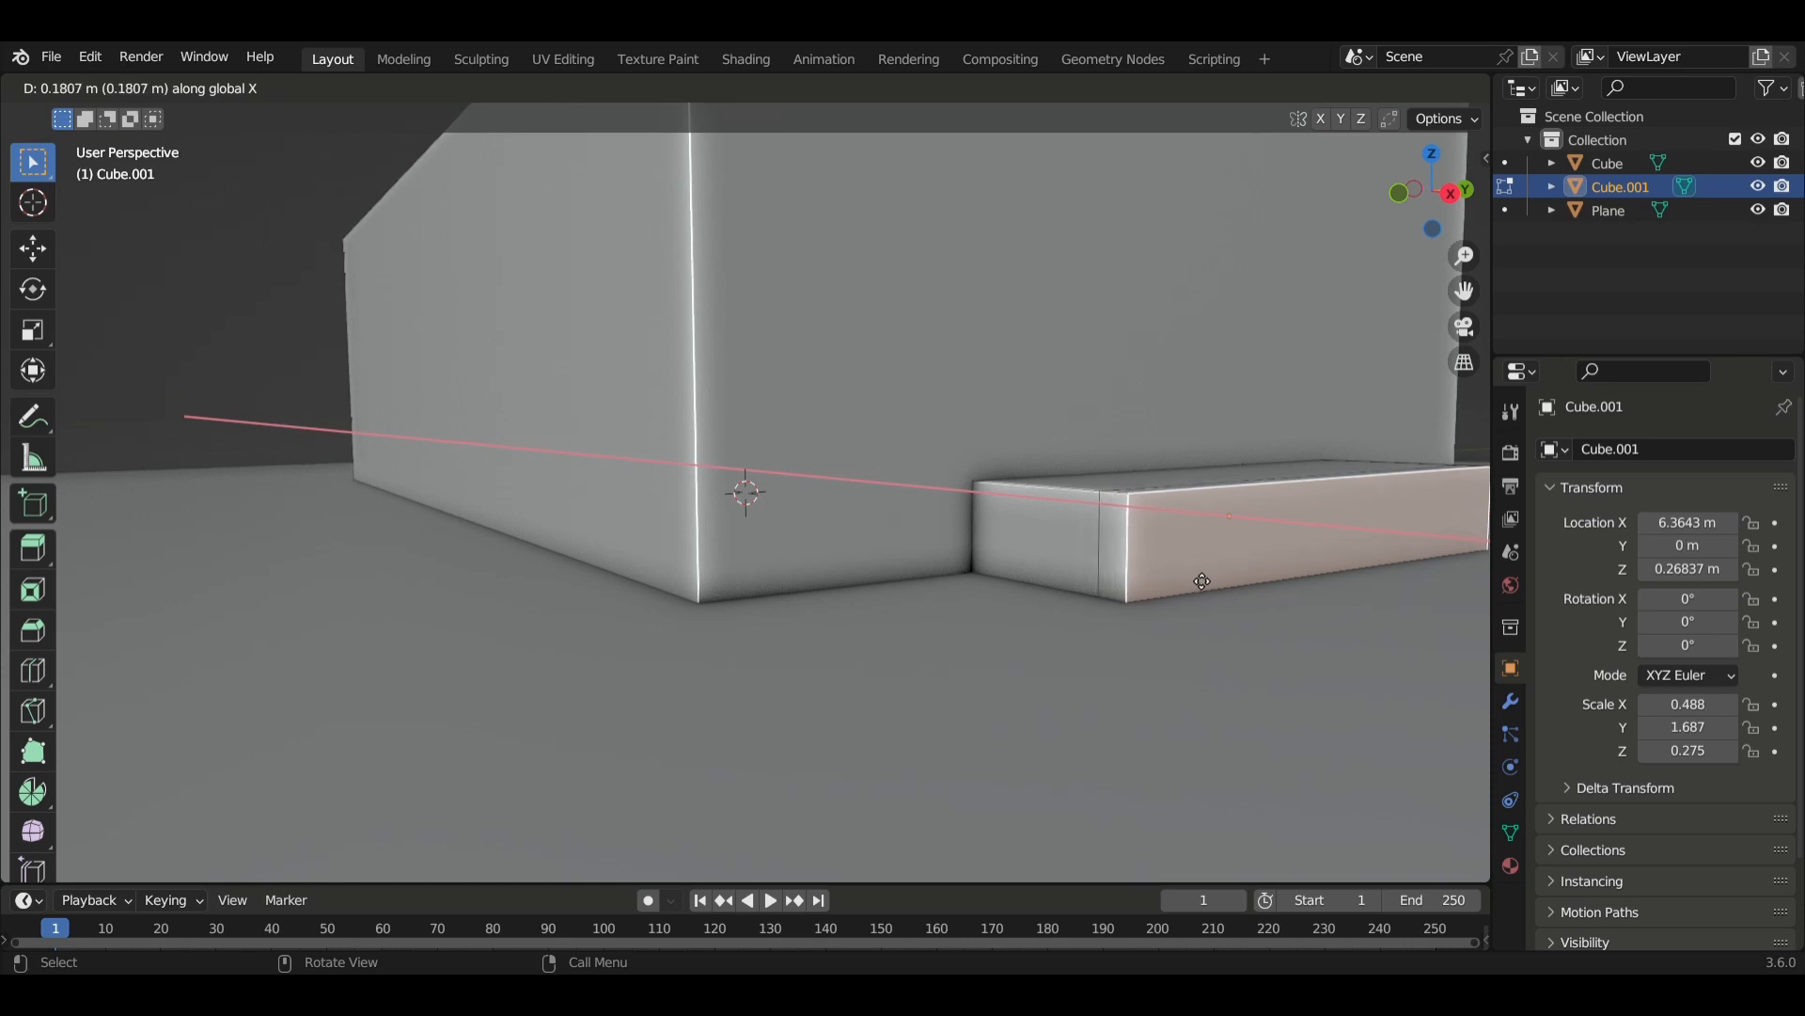
pyautogui.click(1202, 582)
pyautogui.moveTo(1202, 581); pyautogui.dragTo(1211, 667, button='middle')
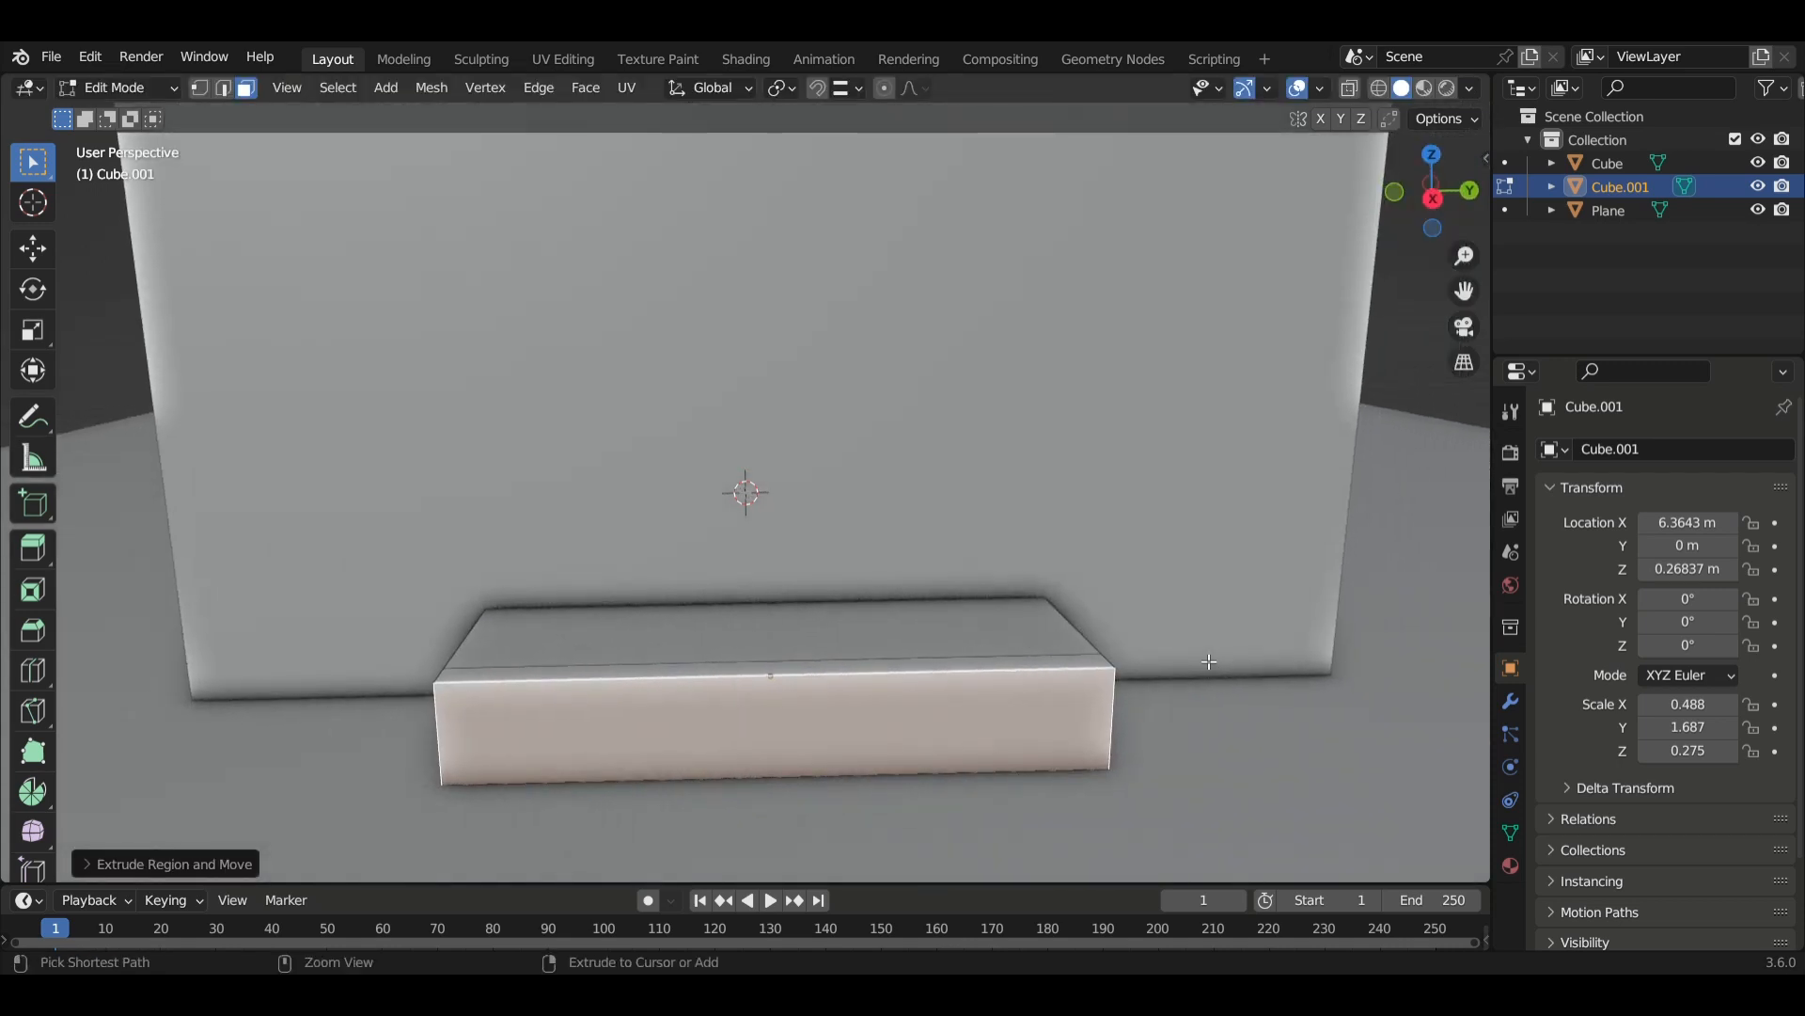
pyautogui.hotkey('ctrl', 'z')
pyautogui.hotkey('alt', 'a')
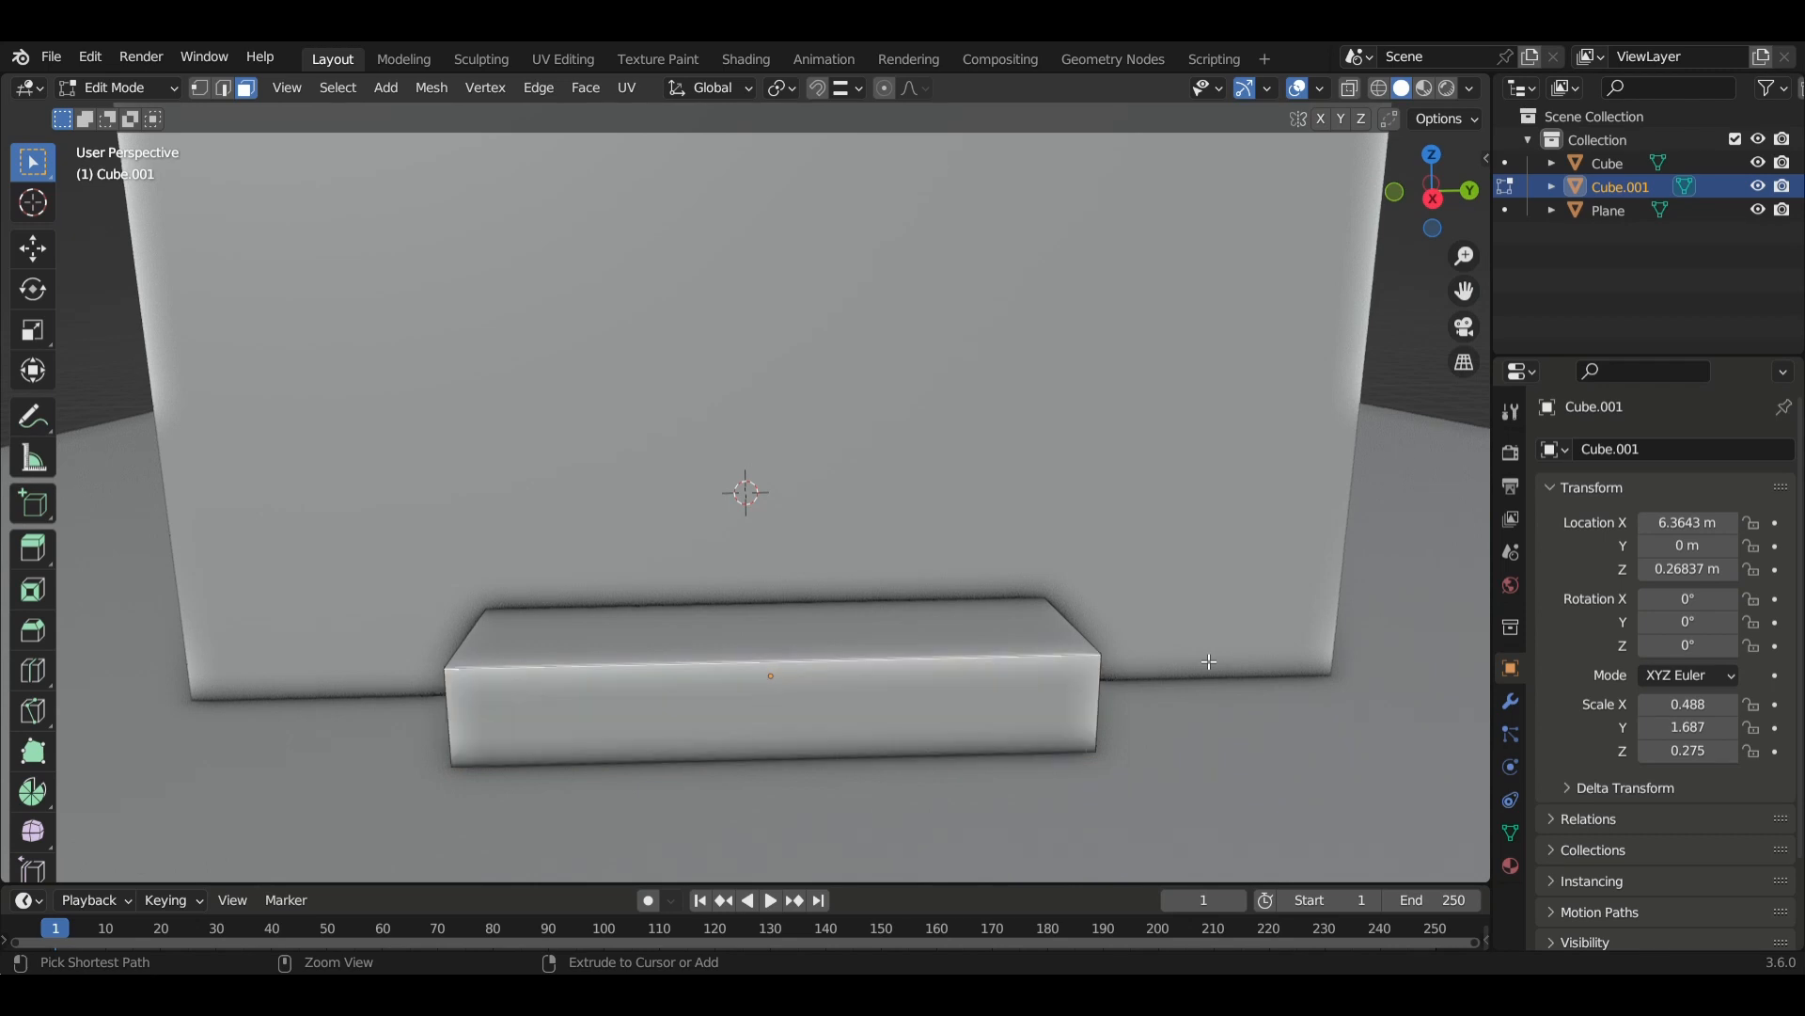
# Move the low block's front face about 0.23 m outward along X to deepen the block.
pyautogui.moveTo(1209, 662); pyautogui.dragTo(985, 685, button='middle')
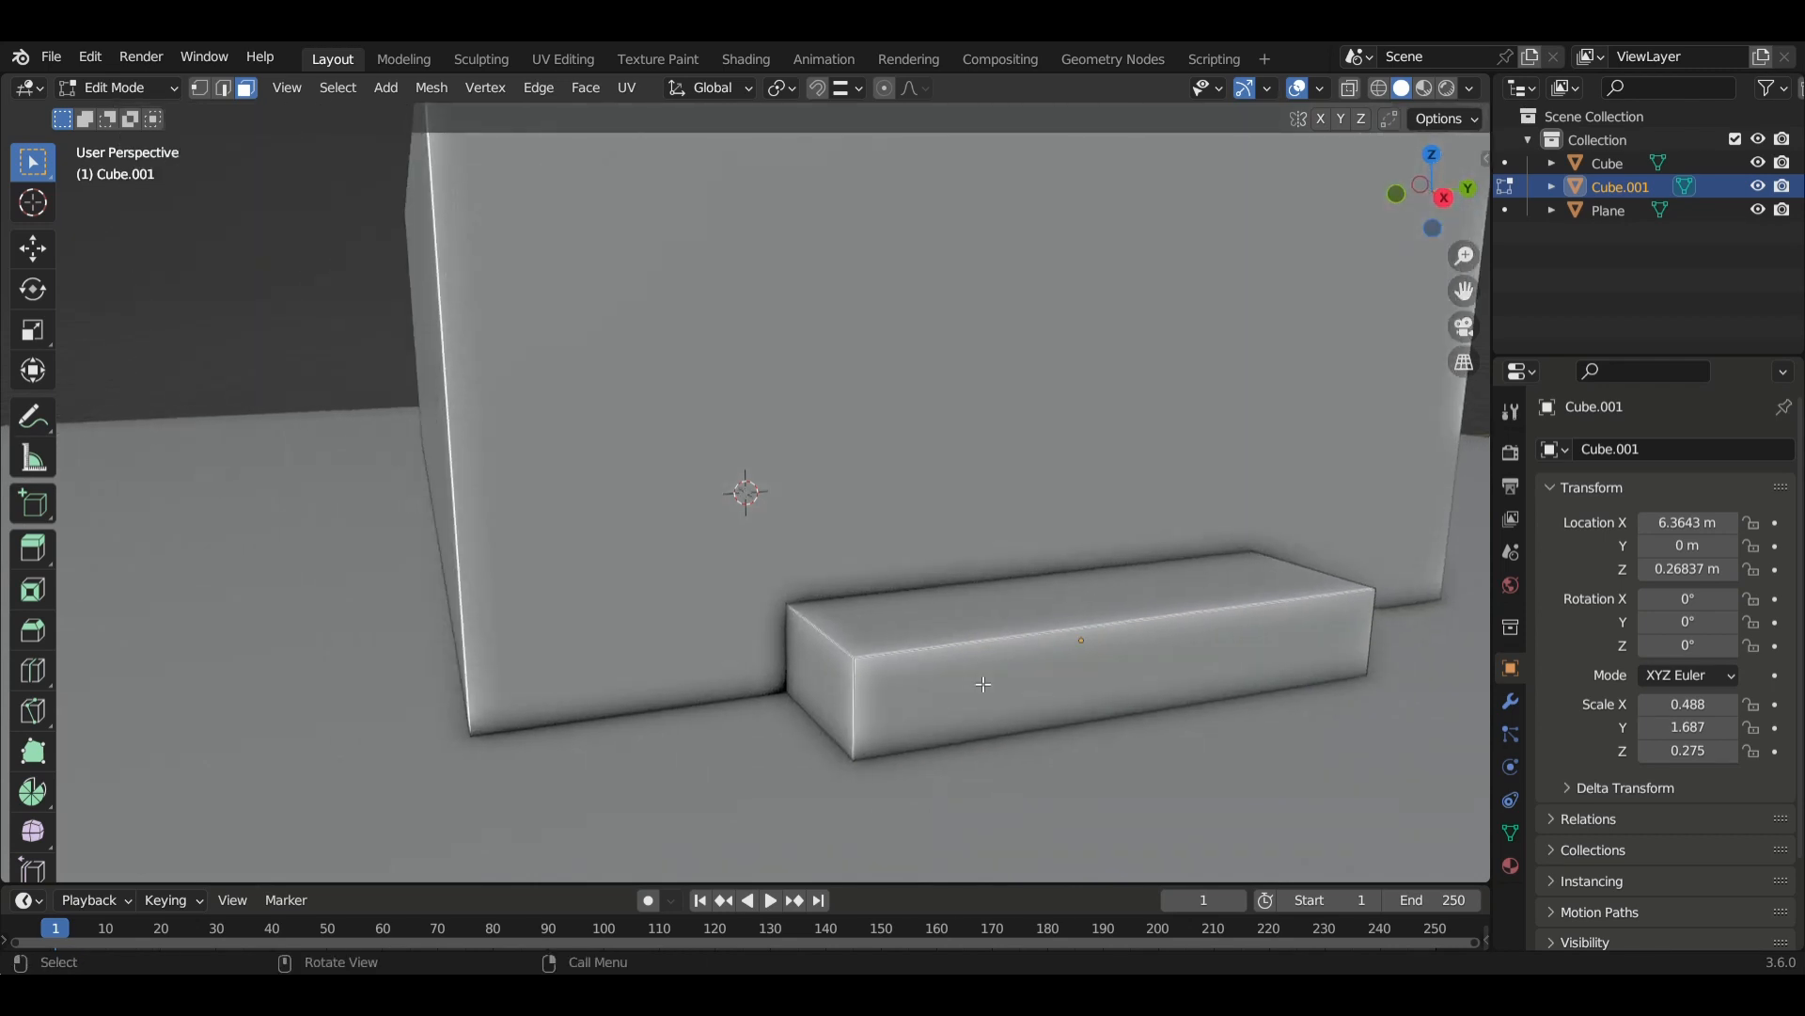
pyautogui.click(1041, 682)
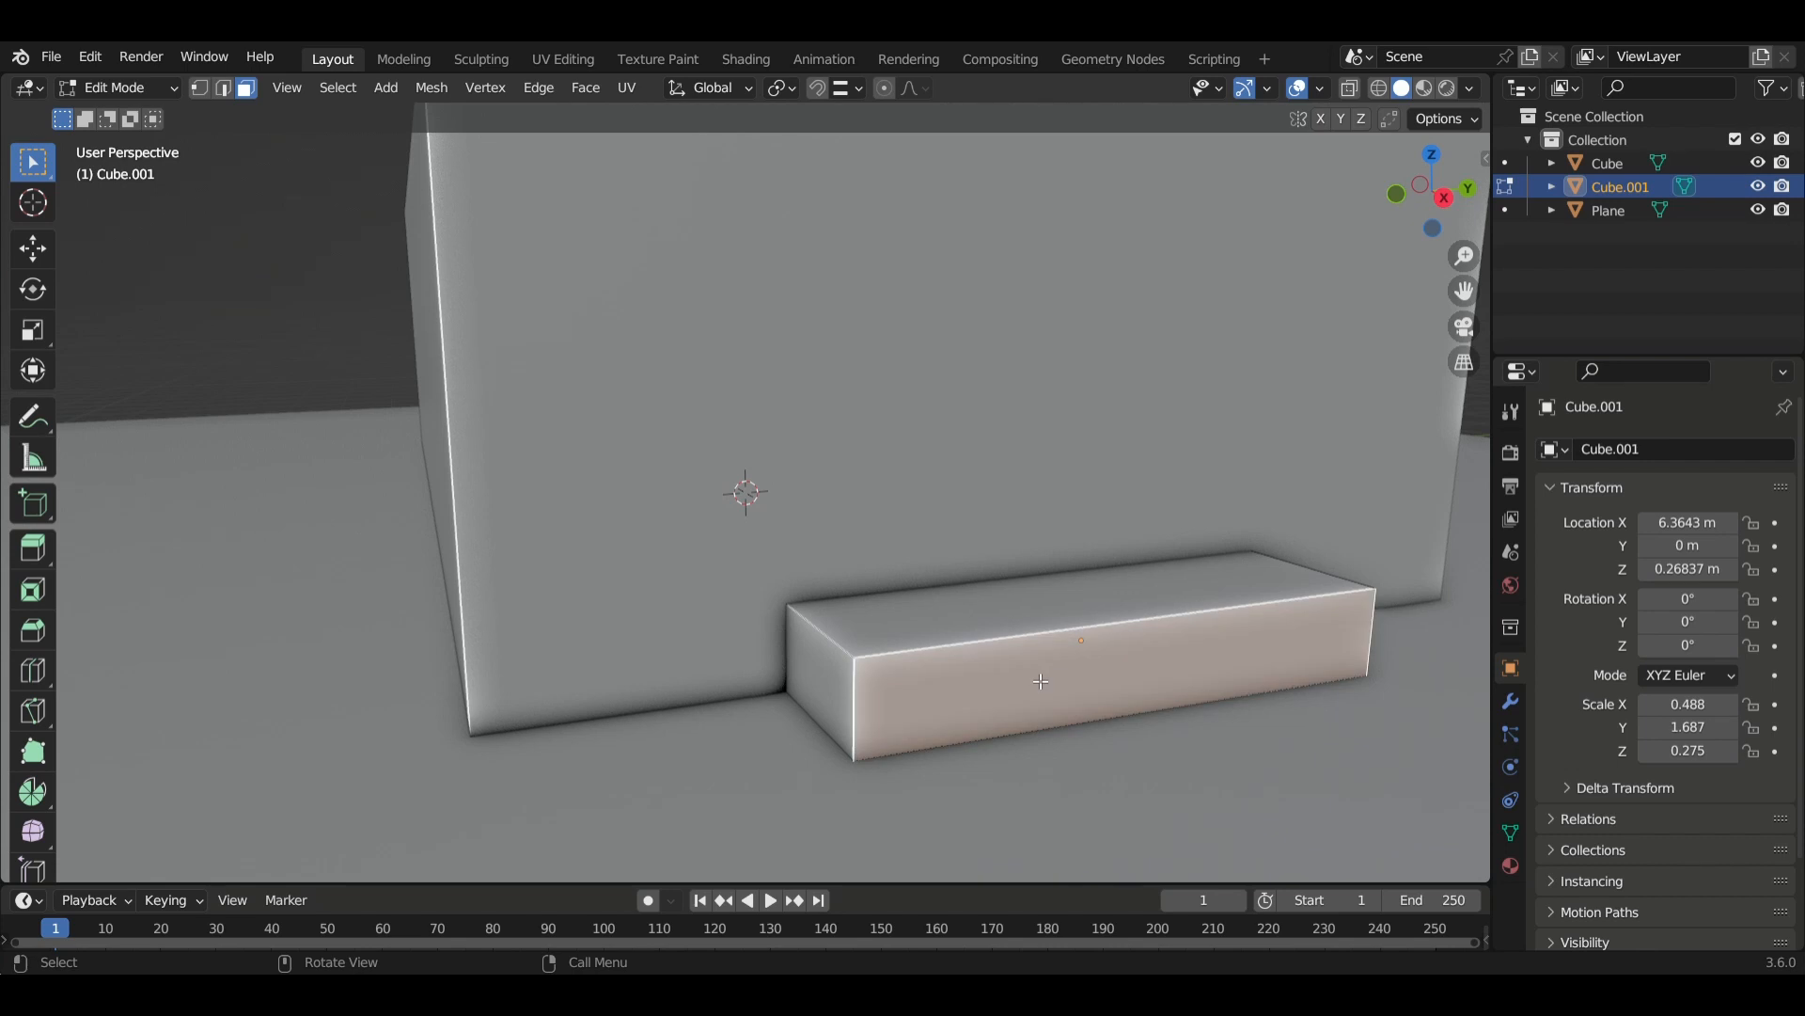
pyautogui.press('g')
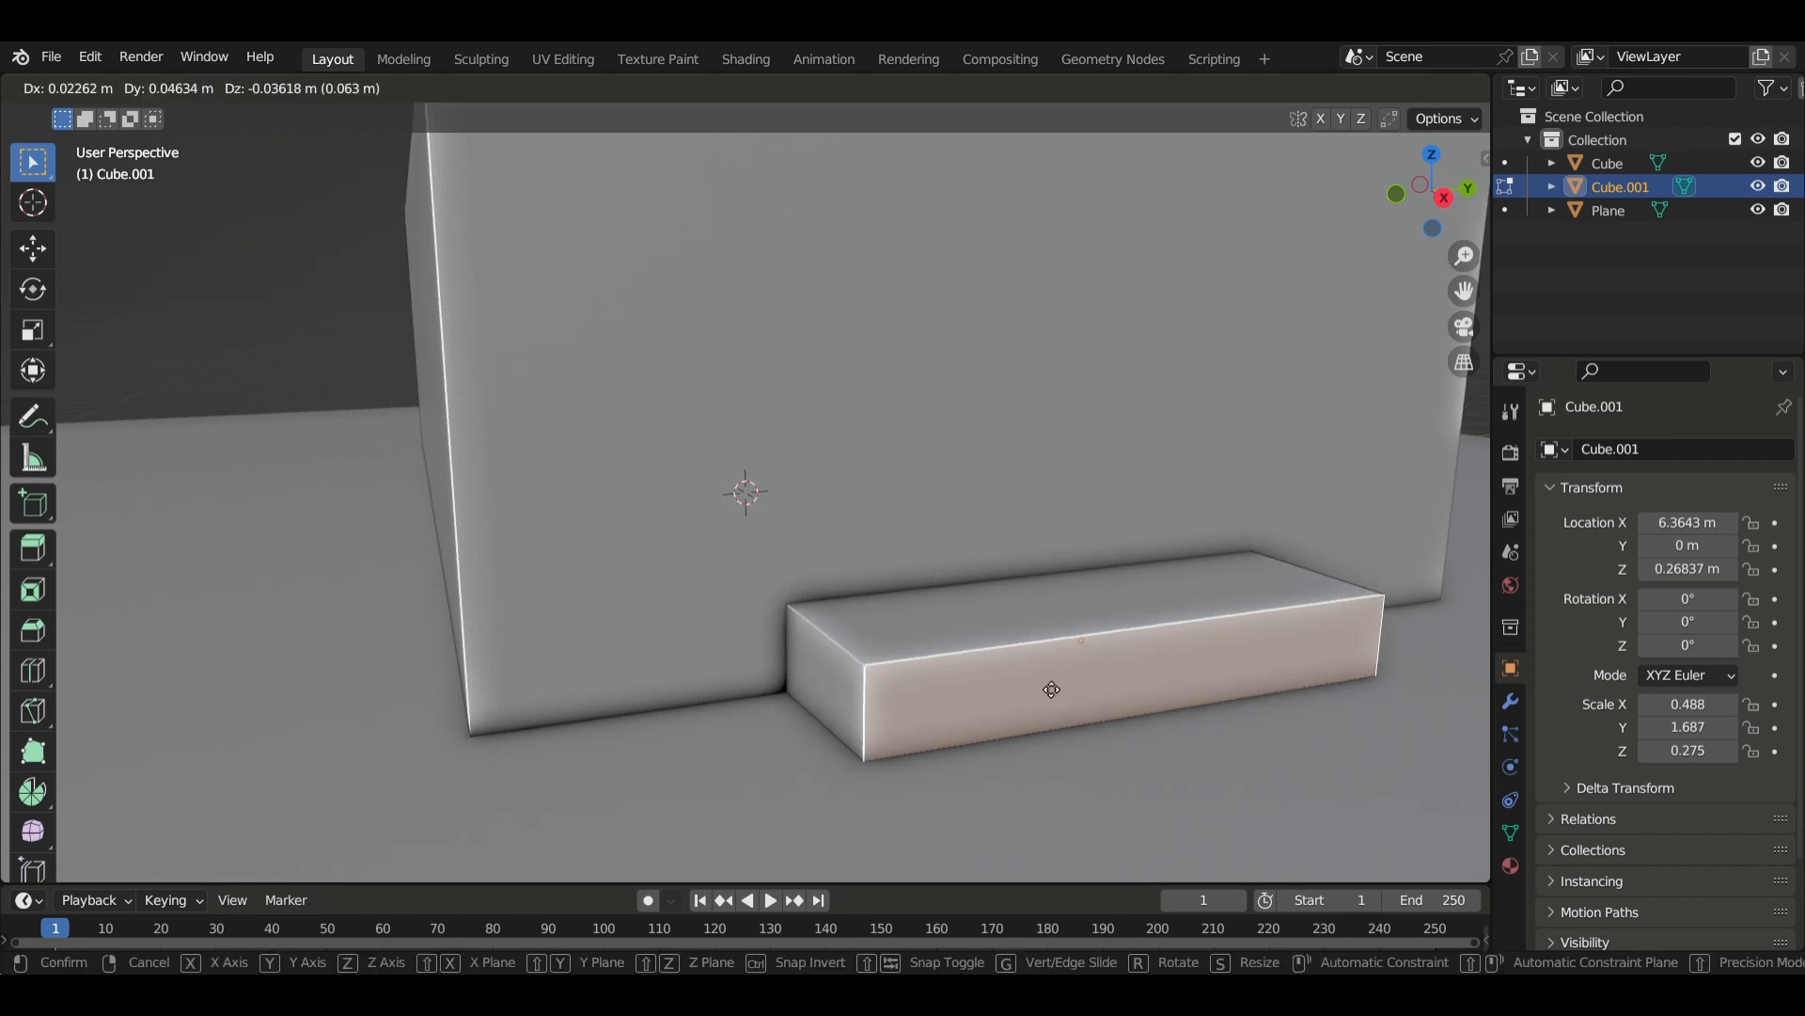
pyautogui.press('x')
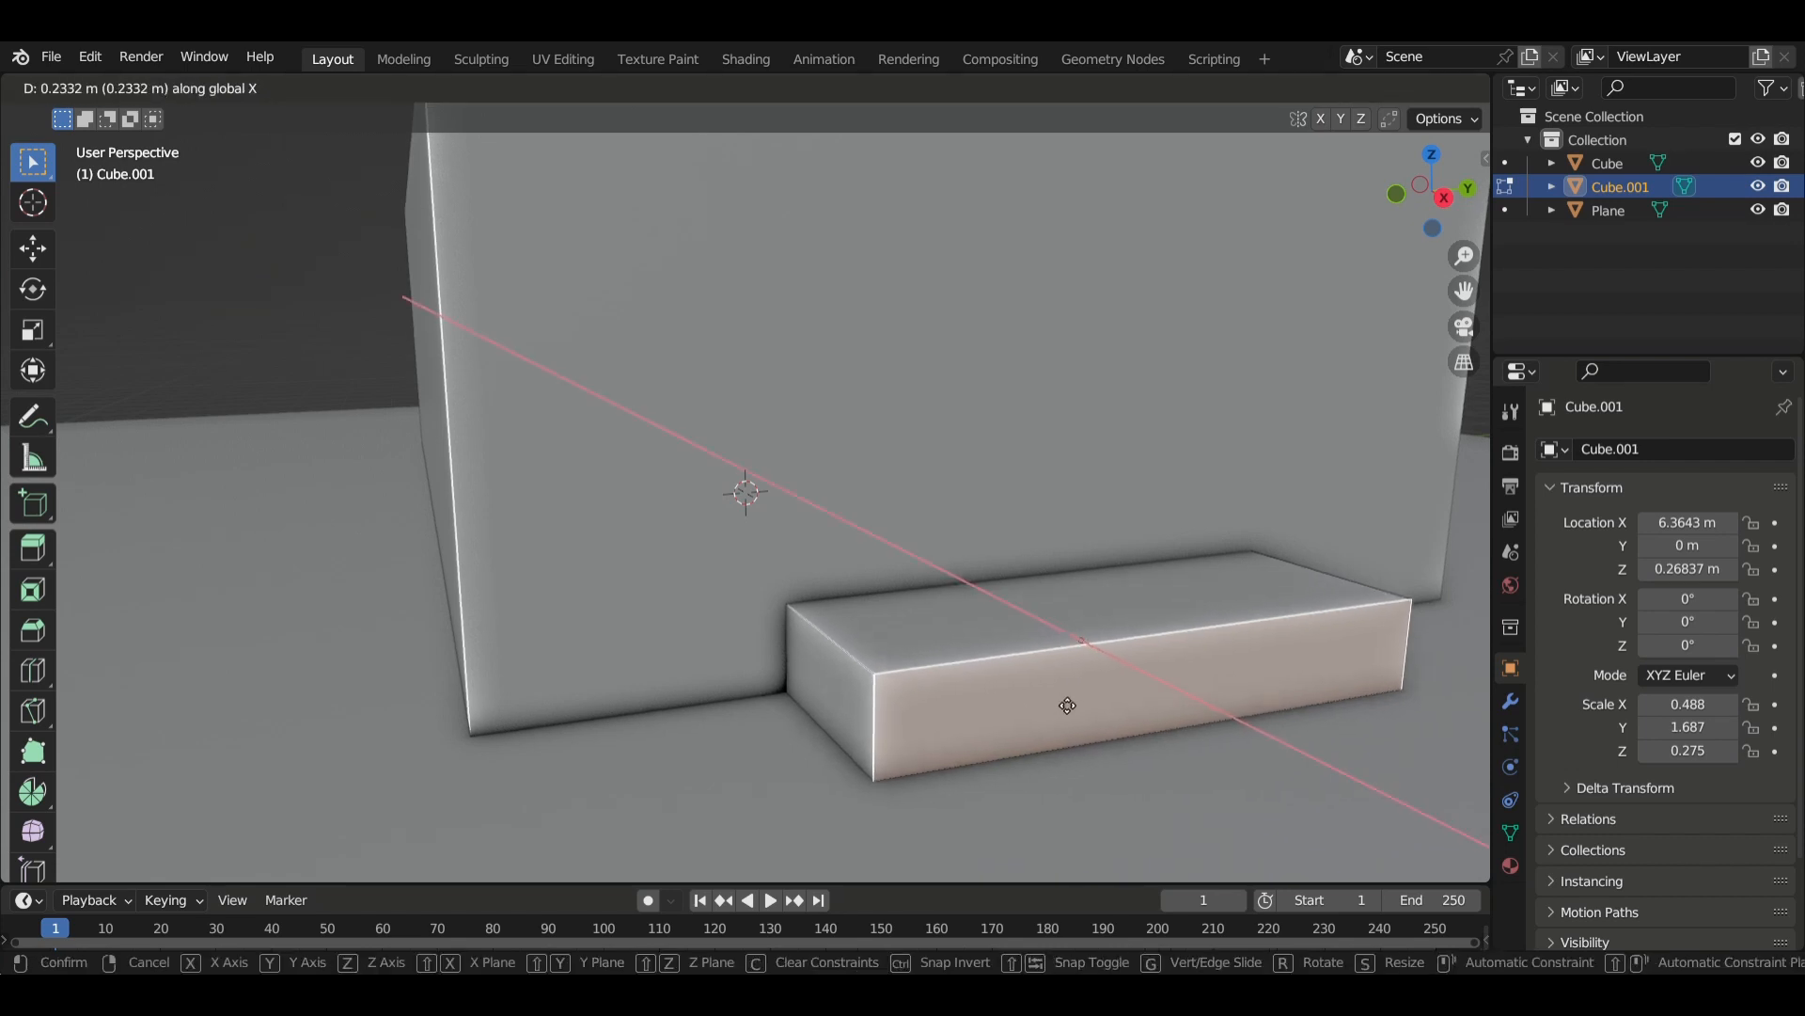
pyautogui.click(1067, 706)
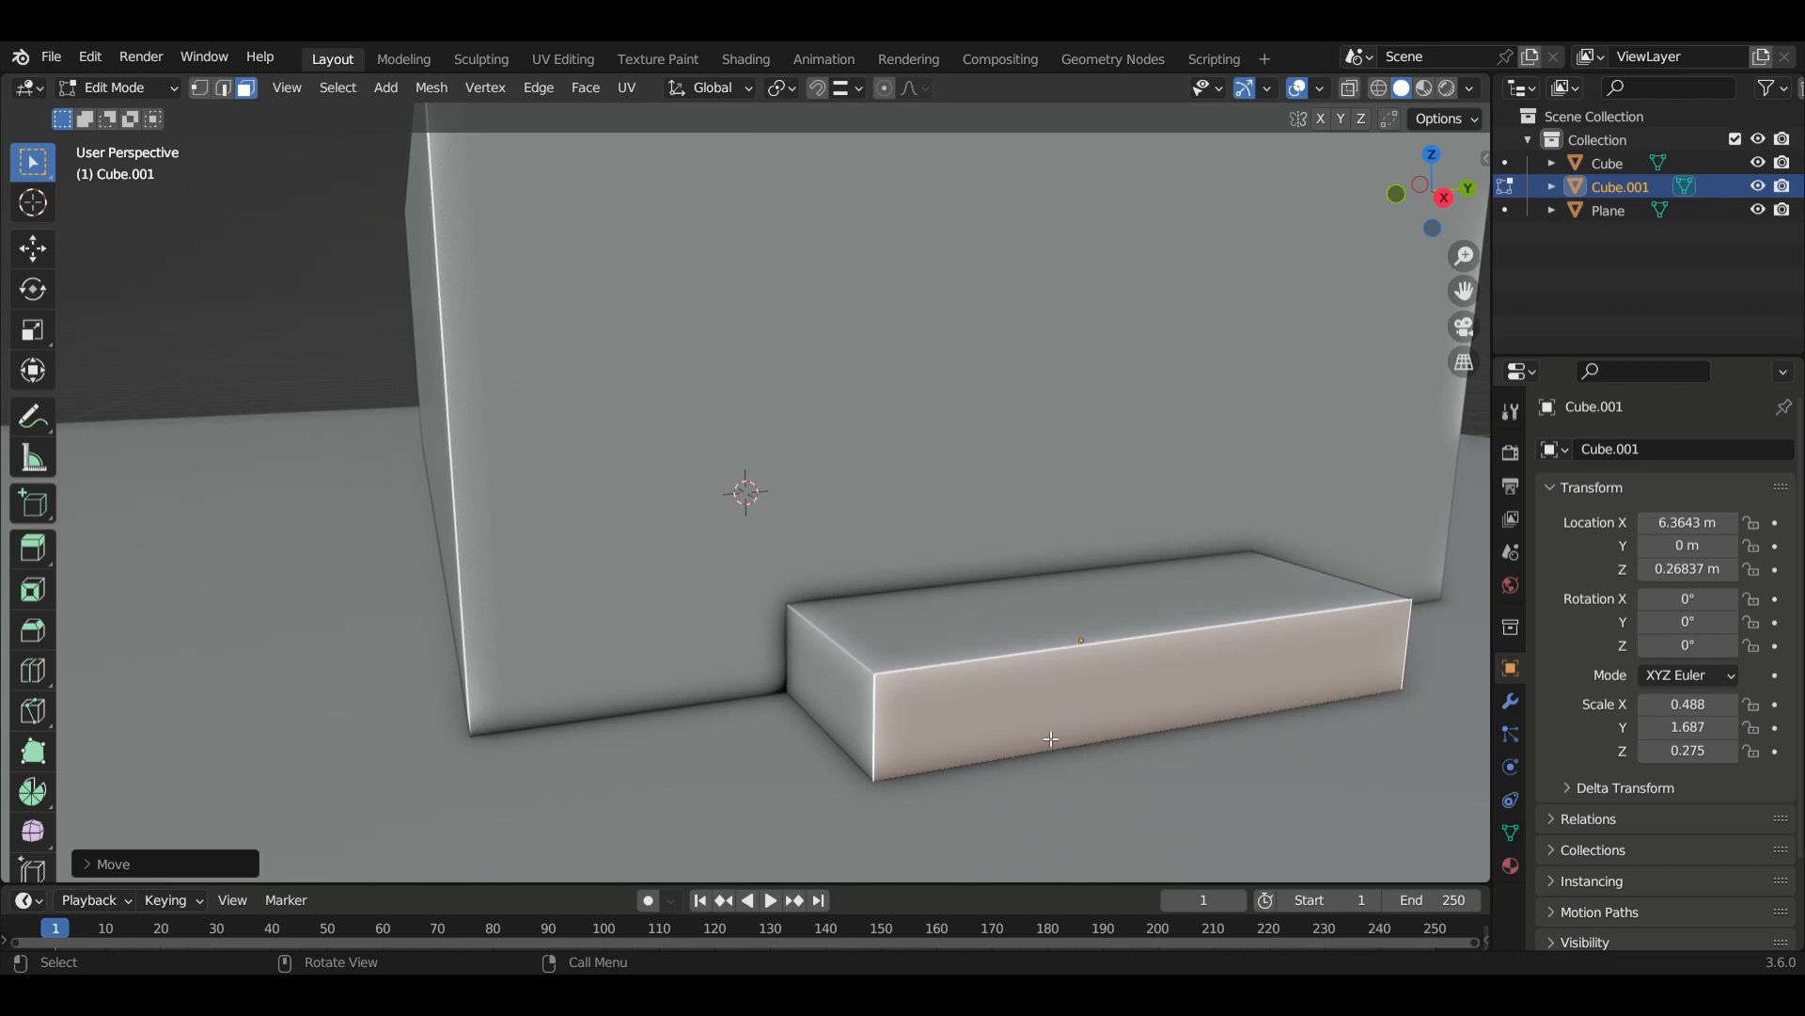
# Raise the low block's top face about 0.07 m along Z.
pyautogui.moveTo(1050, 739); pyautogui.dragTo(939, 737, button='middle')
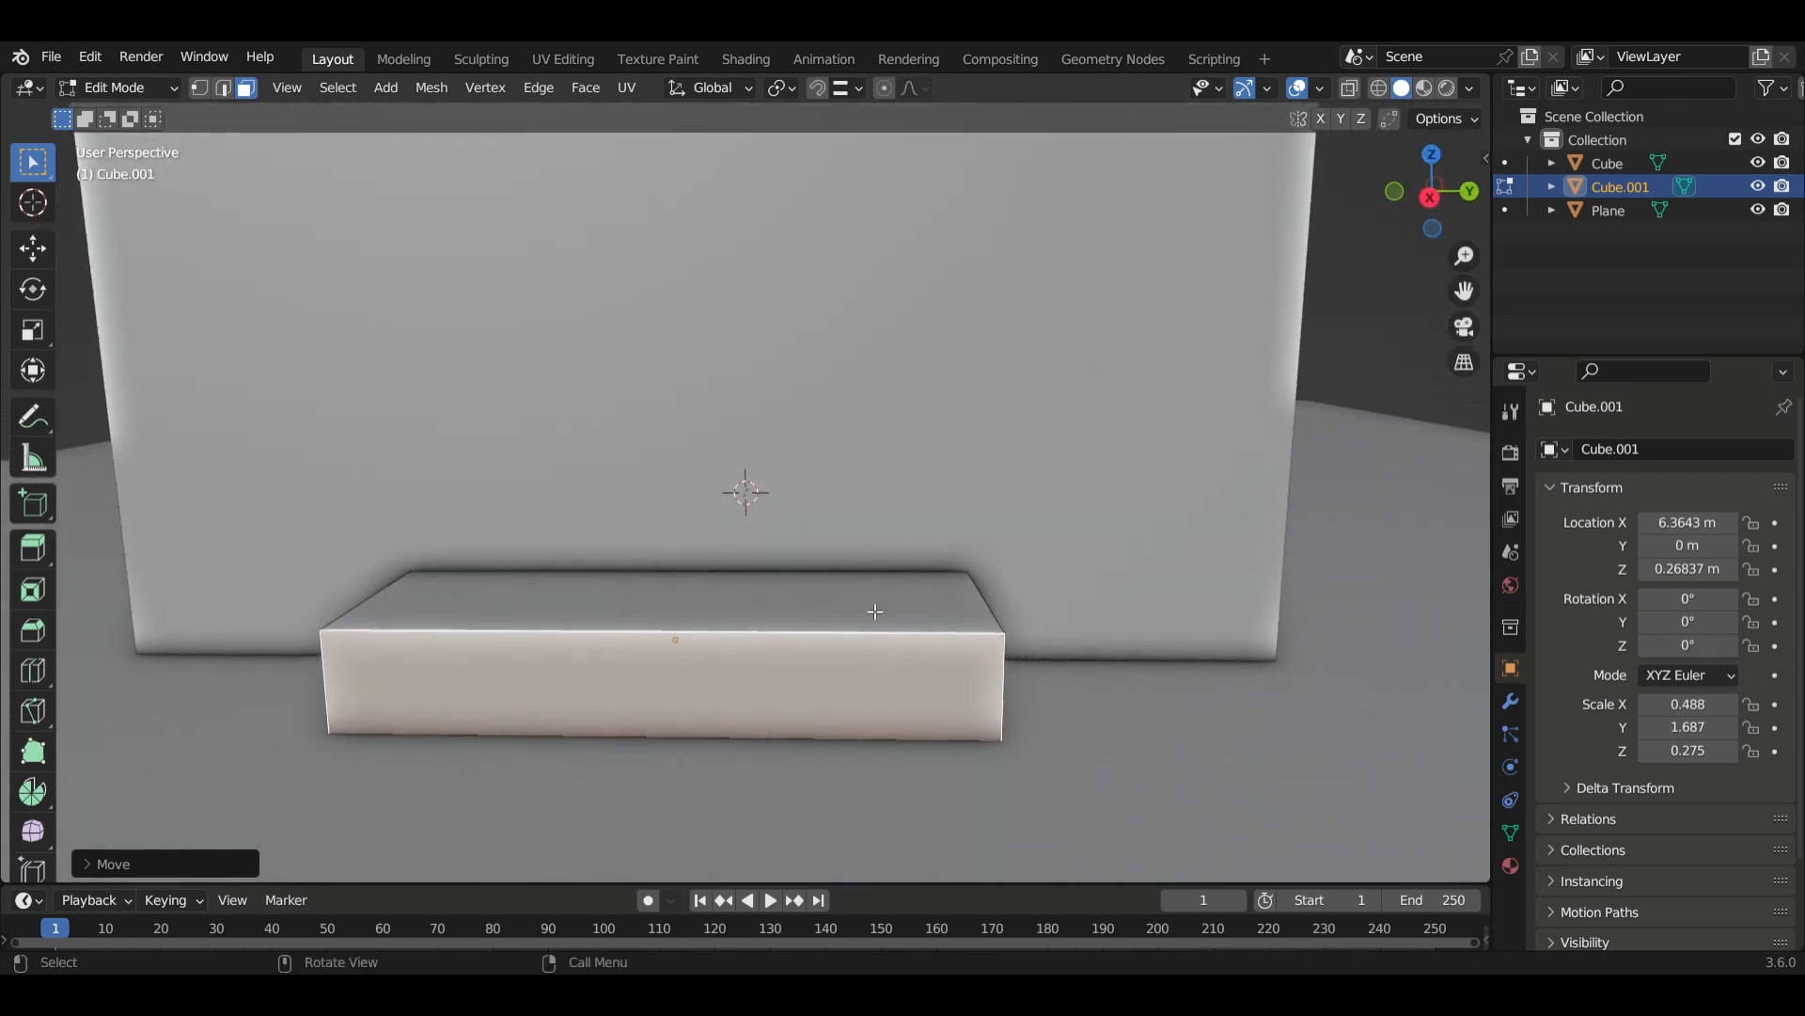
pyautogui.click(875, 612)
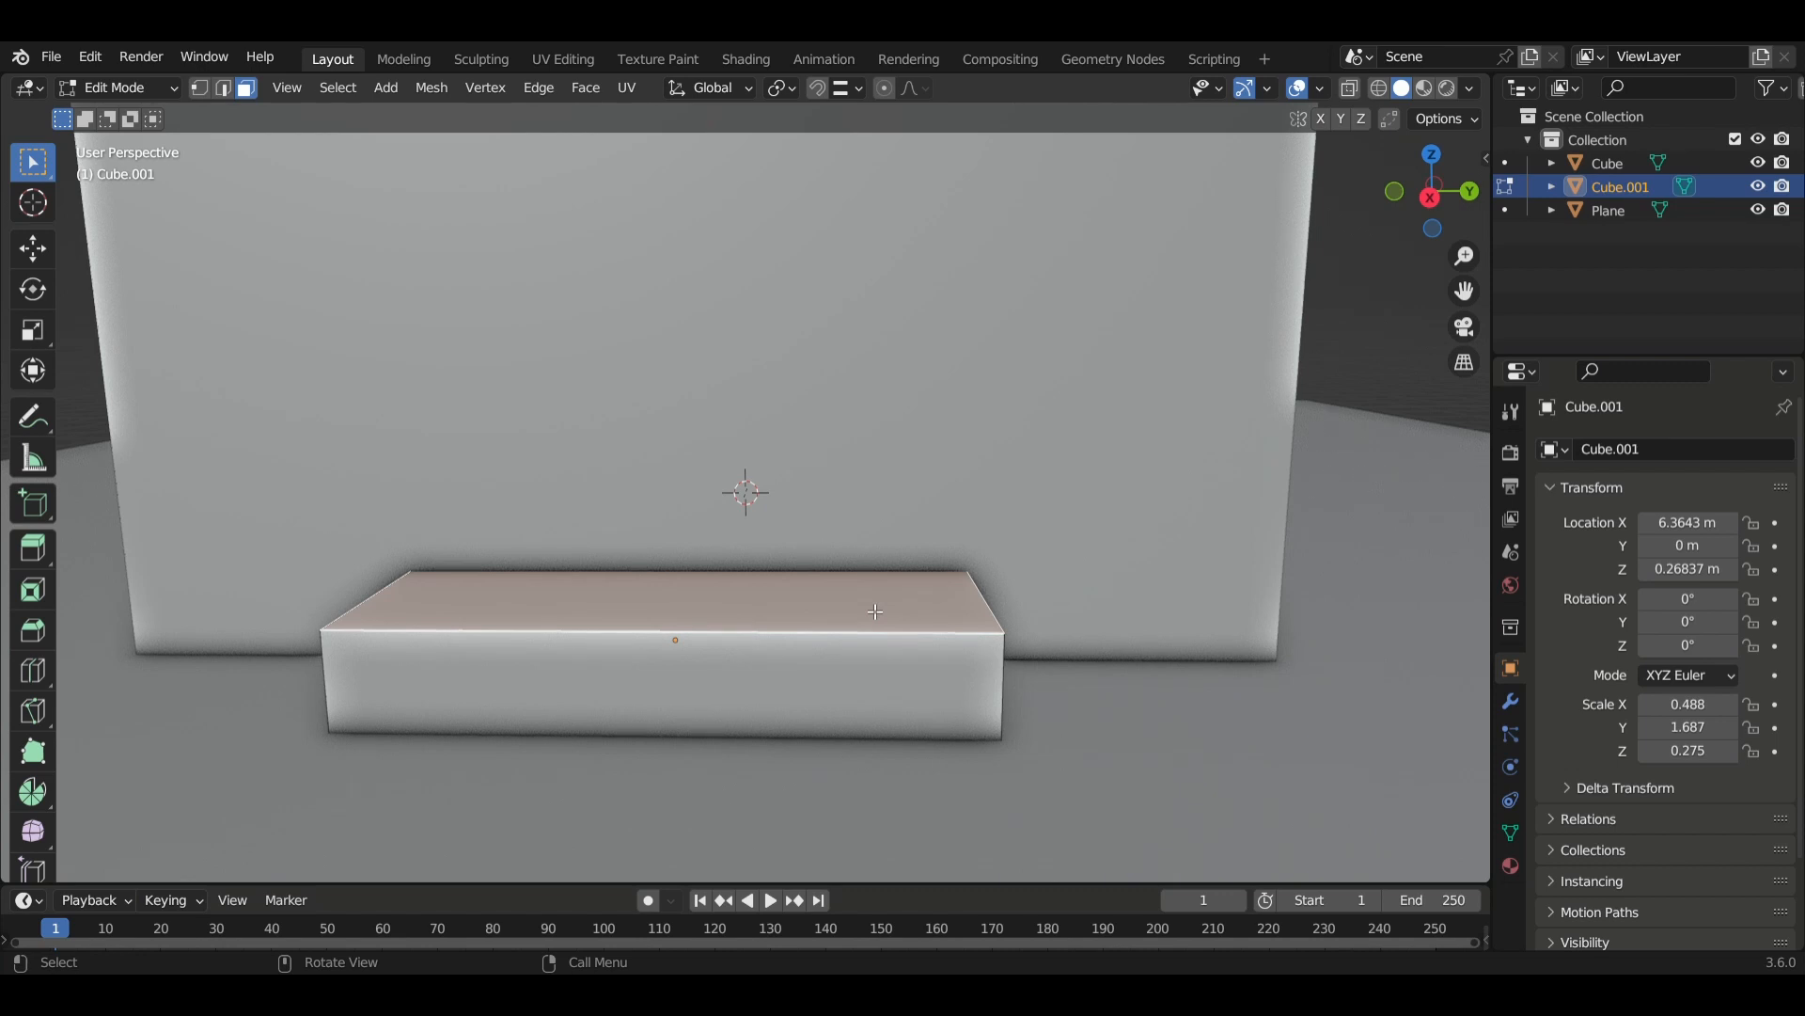
pyautogui.press('g')
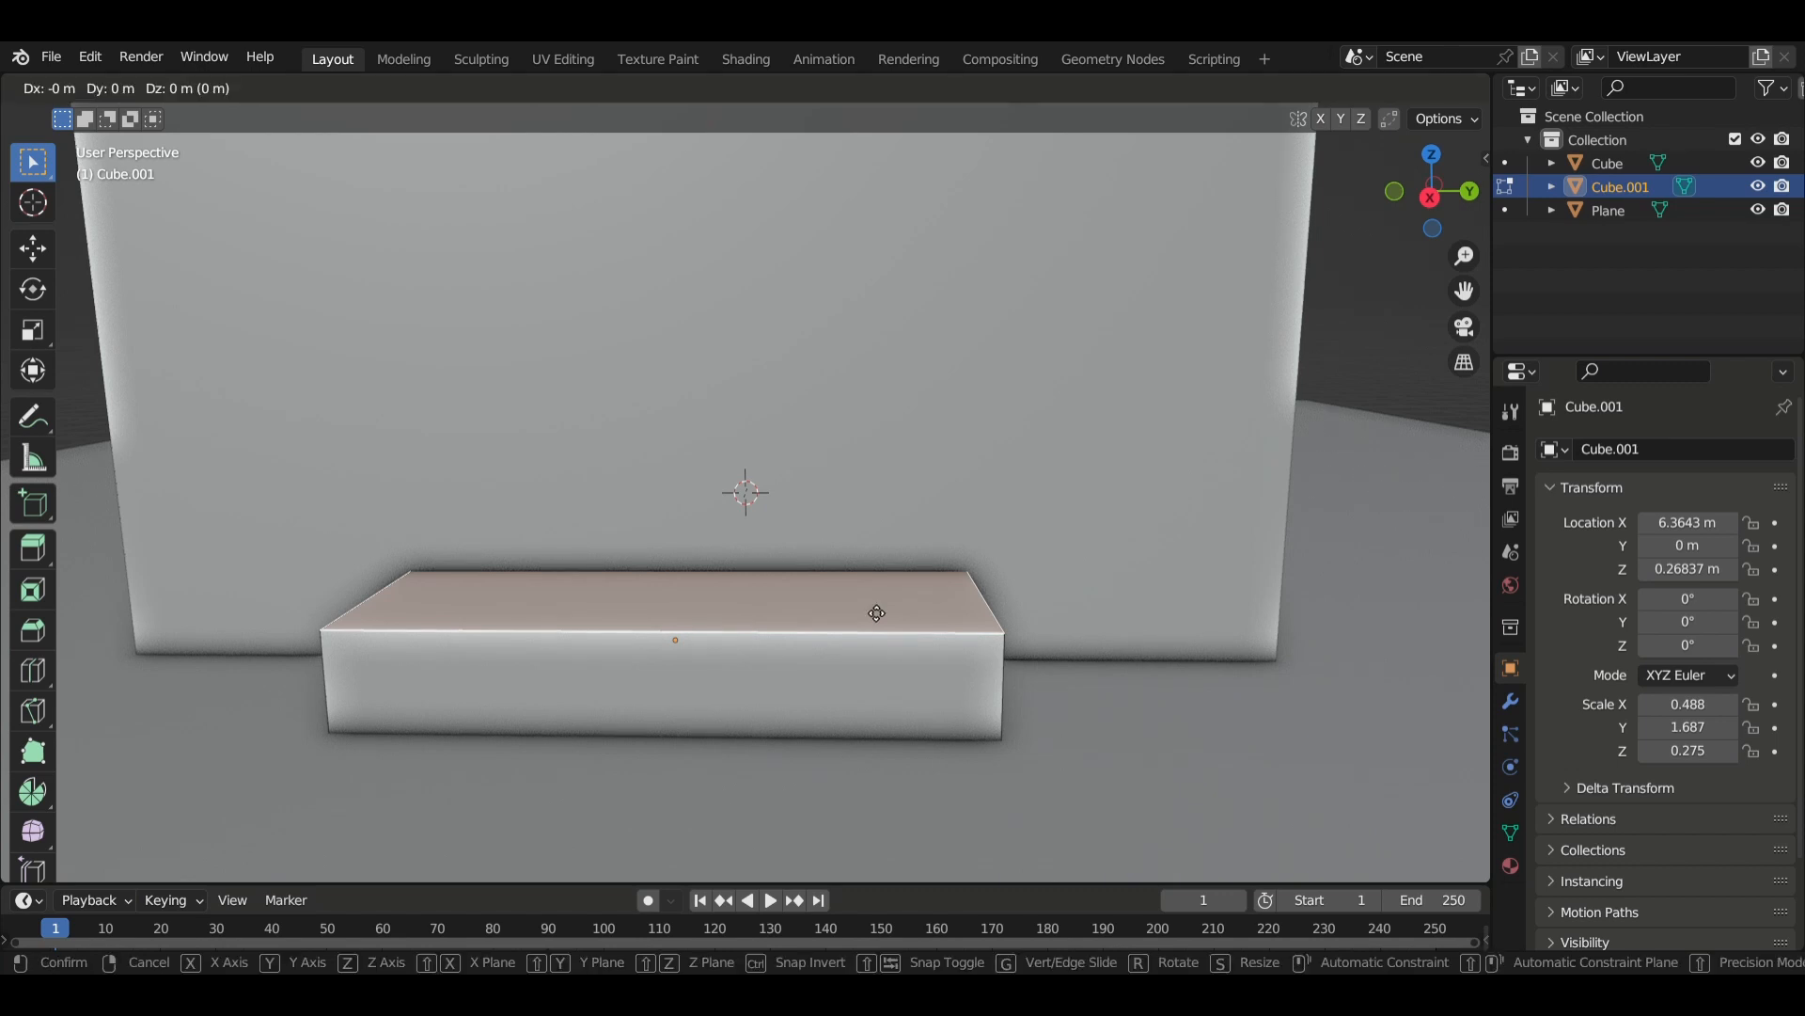
pyautogui.press('z')
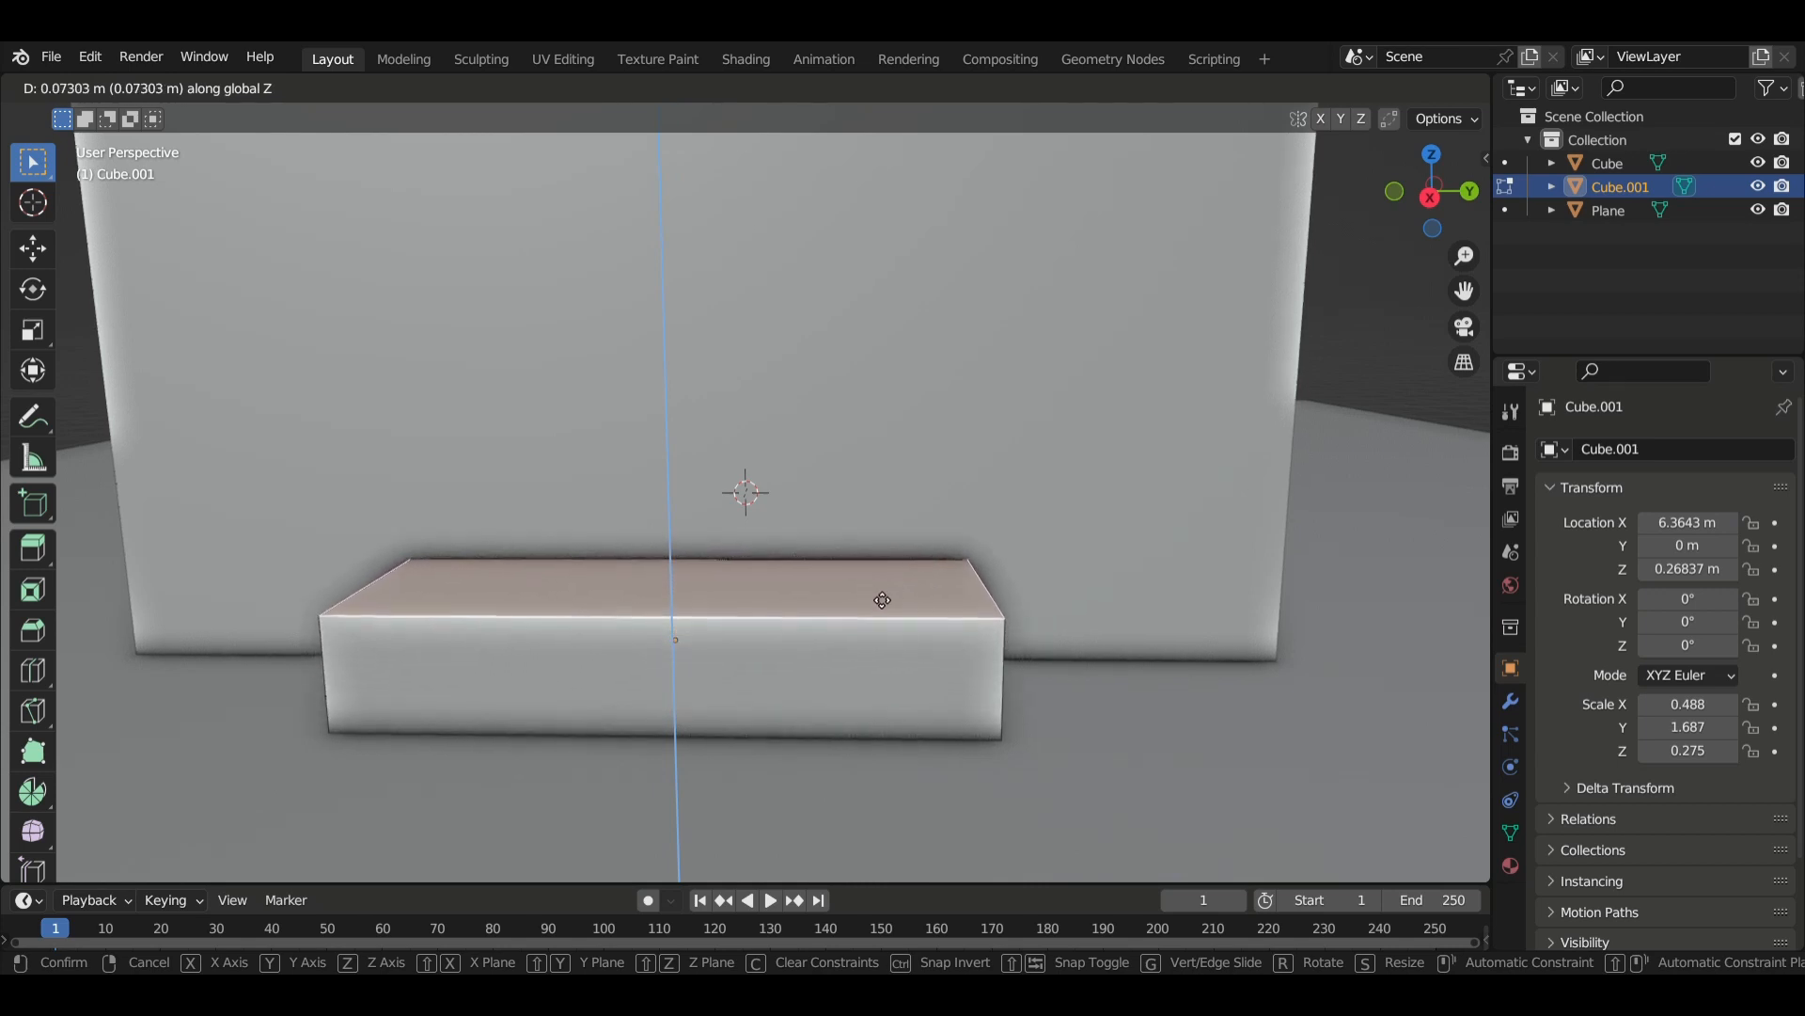
pyautogui.click(882, 599)
# Add three evenly spaced horizontal loop cuts around the low block without sliding them.
pyautogui.moveTo(847, 663); pyautogui.dragTo(880, 669, button='middle')
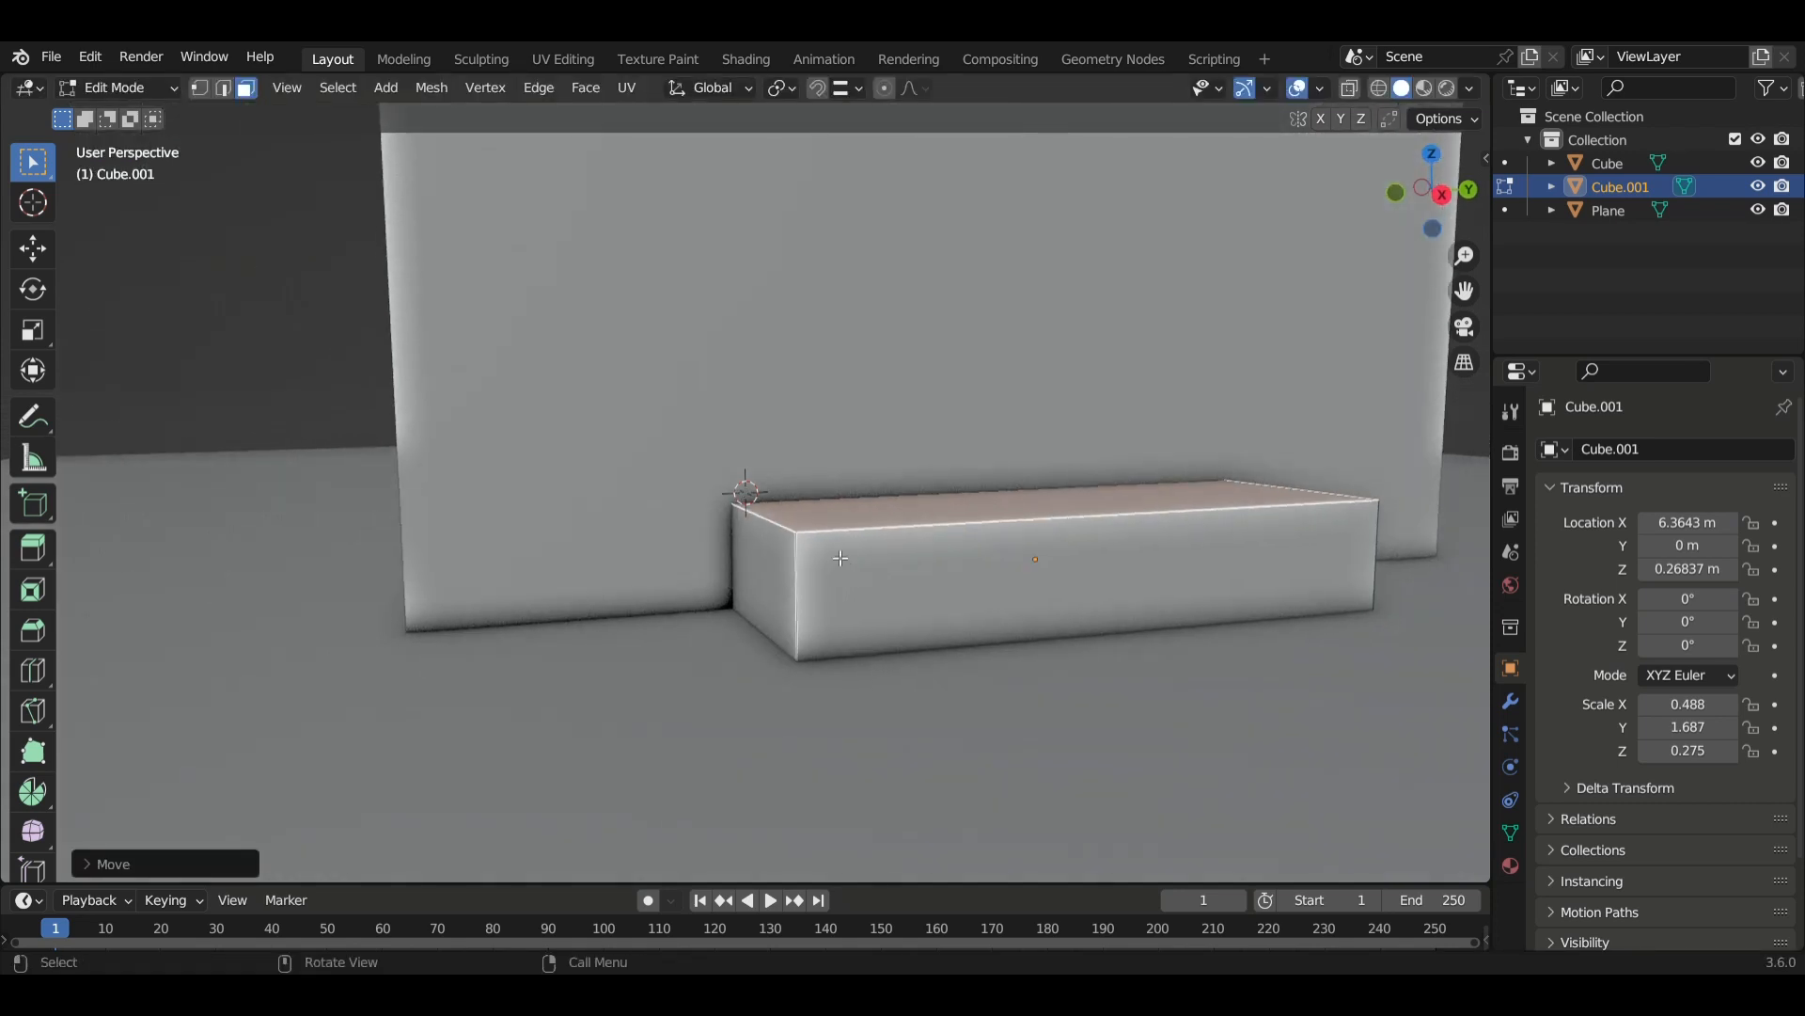
pyautogui.moveTo(852, 559); pyautogui.dragTo(988, 665, button='middle')
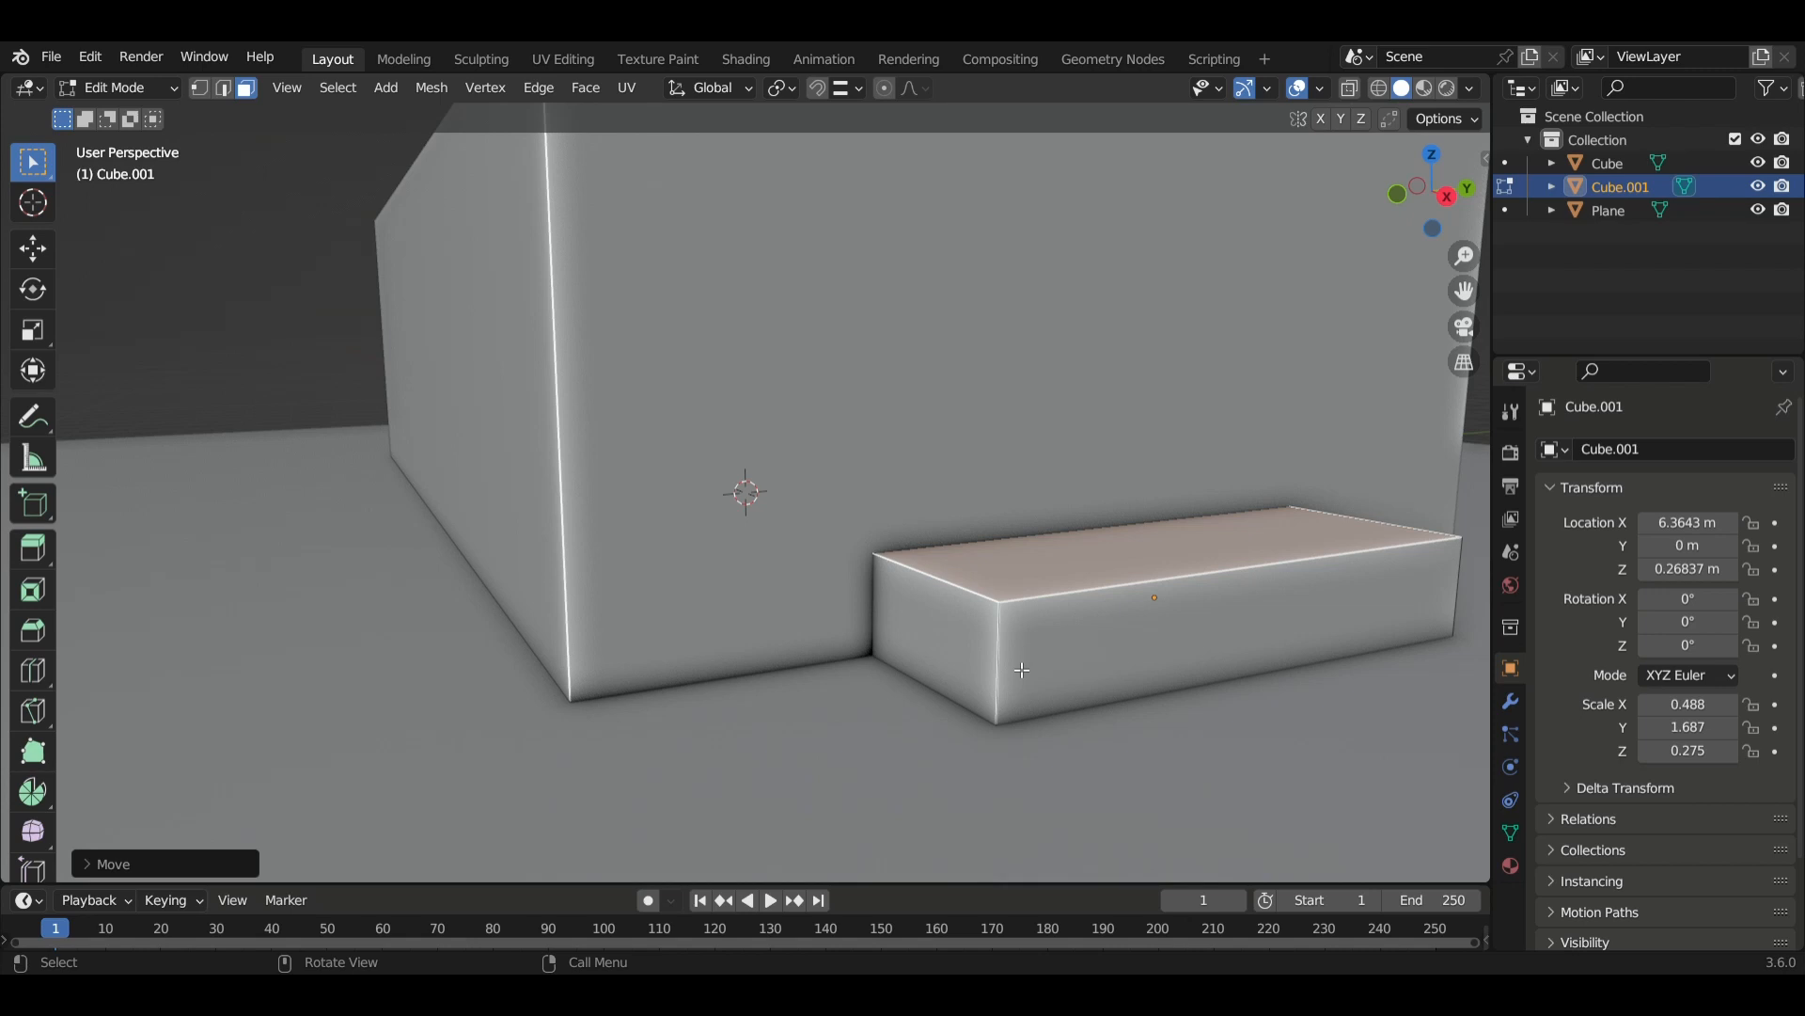
pyautogui.moveTo(1025, 667)
pyautogui.mouseDown(button='middle')
pyautogui.moveTo(1046, 727)
pyautogui.moveTo(979, 696)
pyautogui.moveTo(1023, 688)
pyautogui.mouseUp(button='middle')
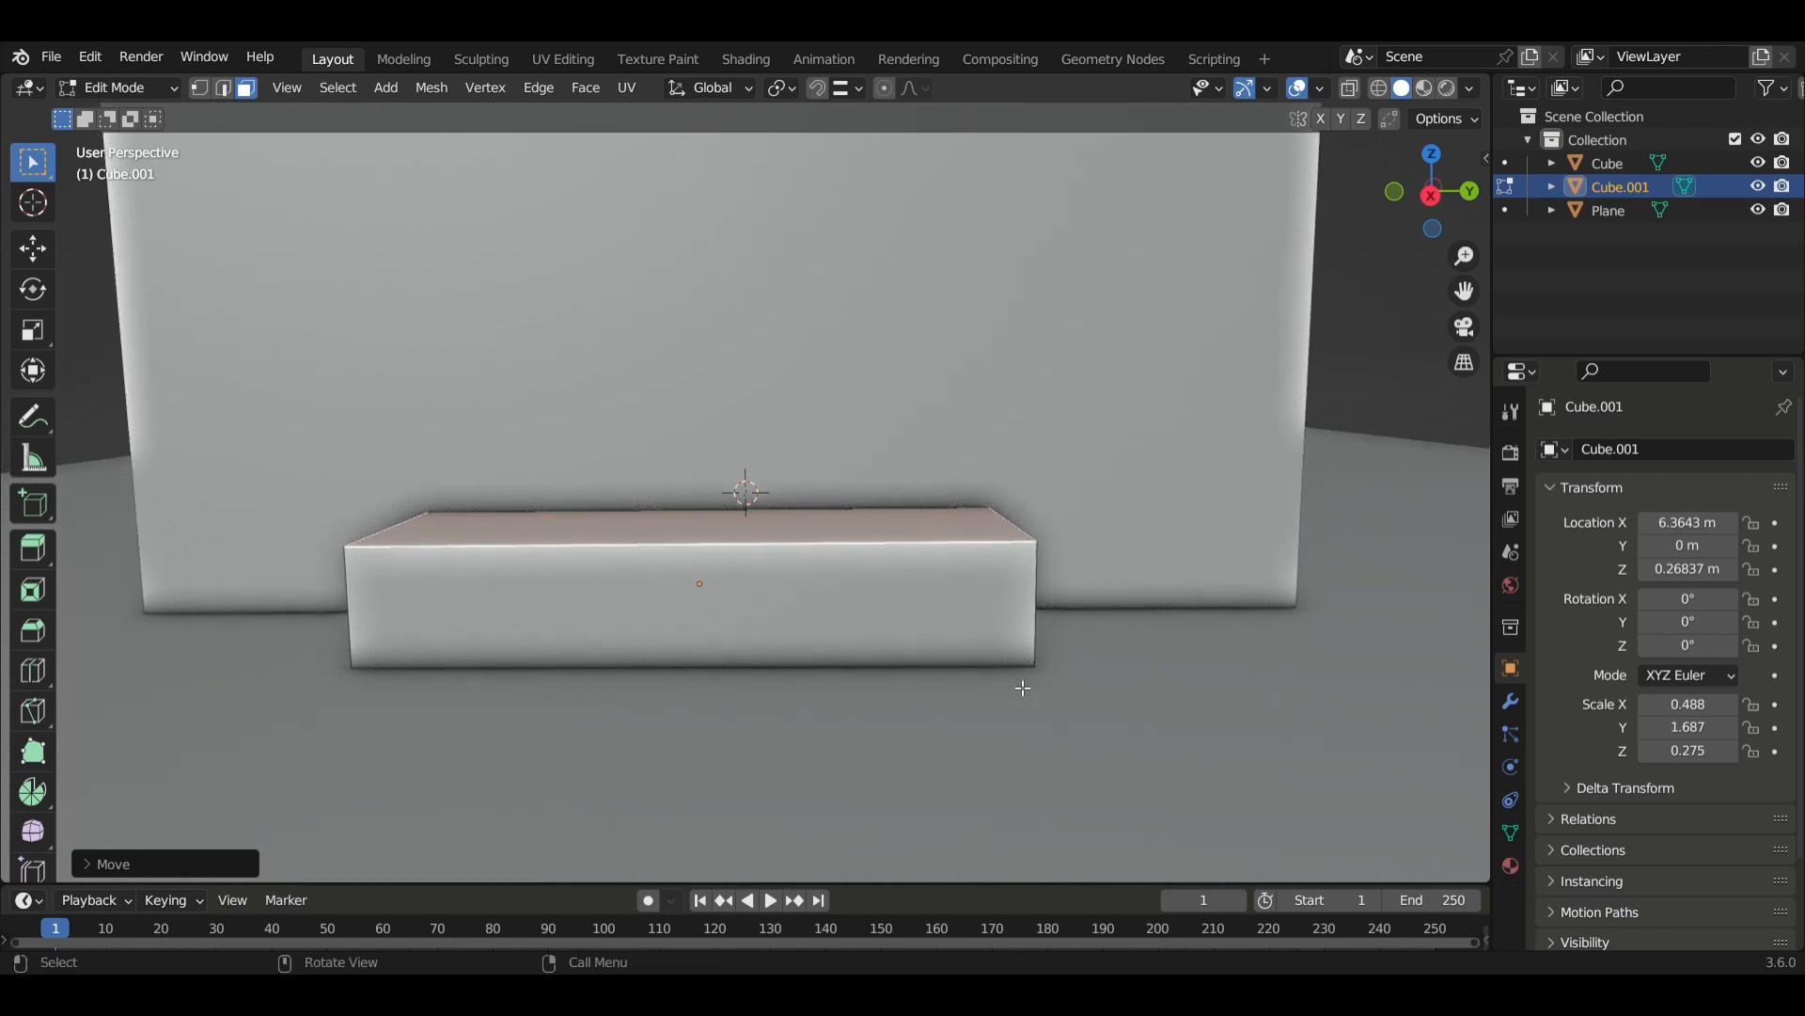
pyautogui.hotkey('ctrl', 'r')
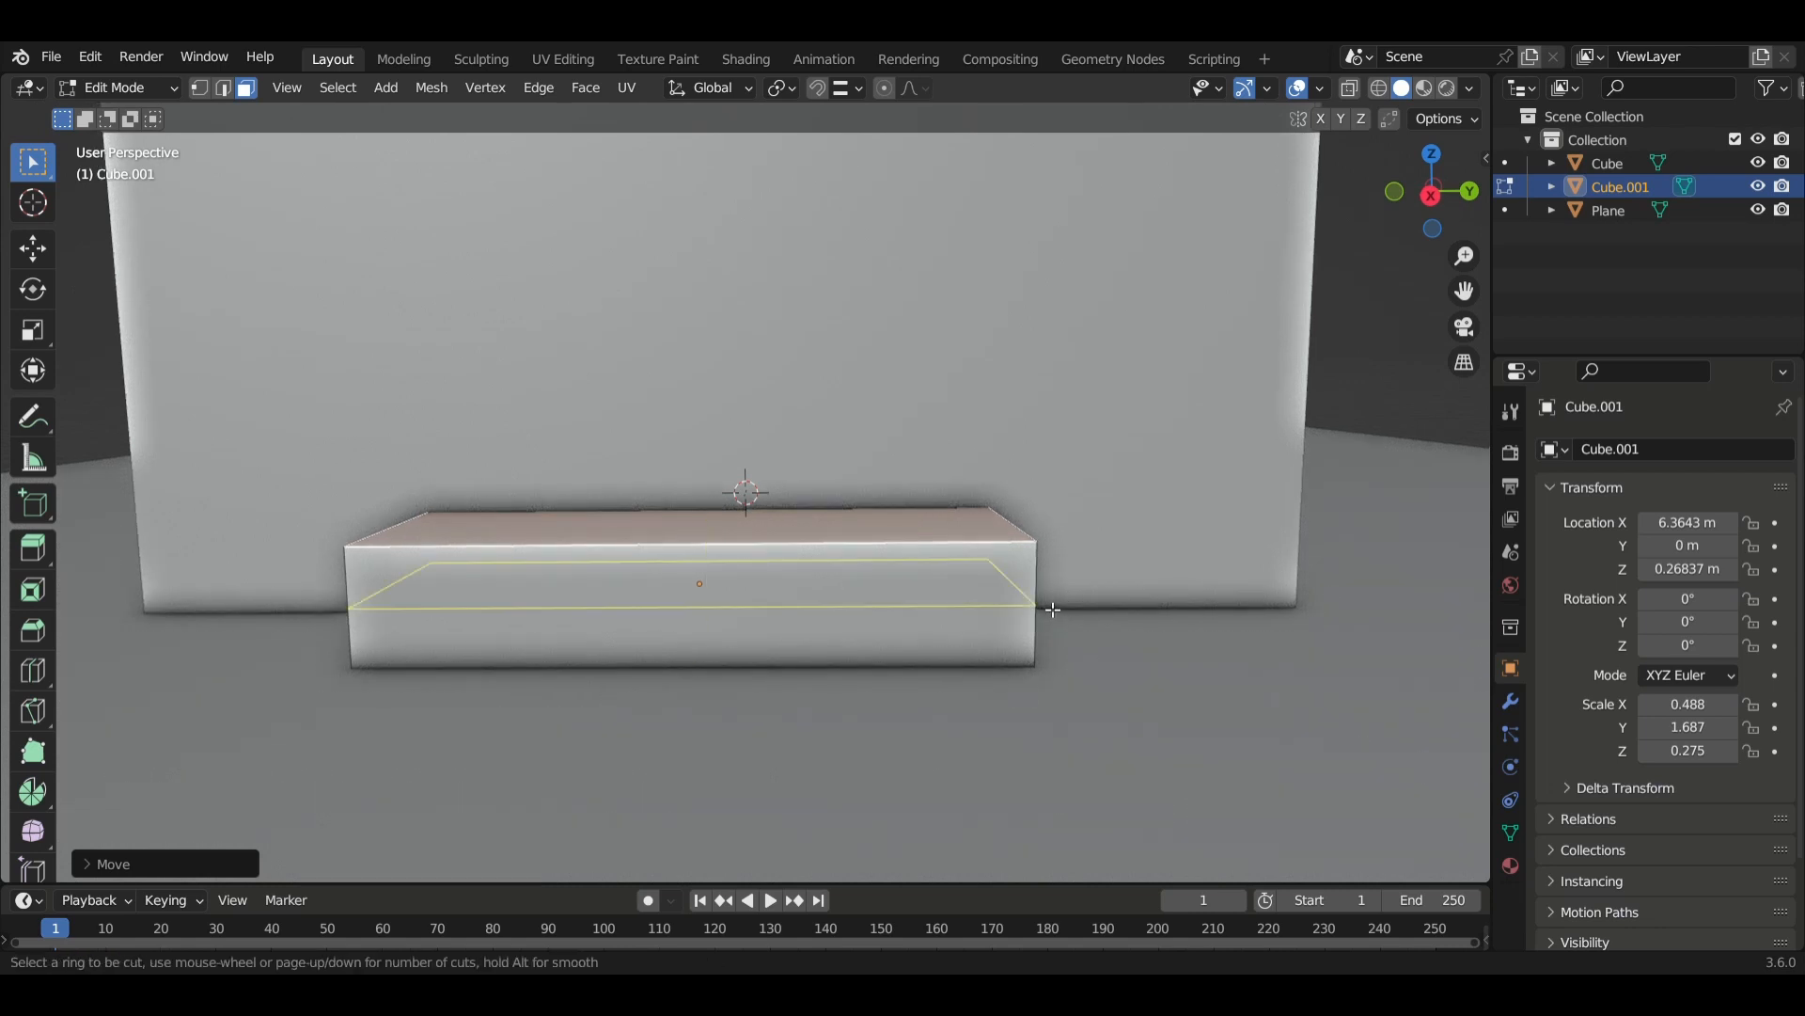
pyautogui.scroll(2, 1053, 609)
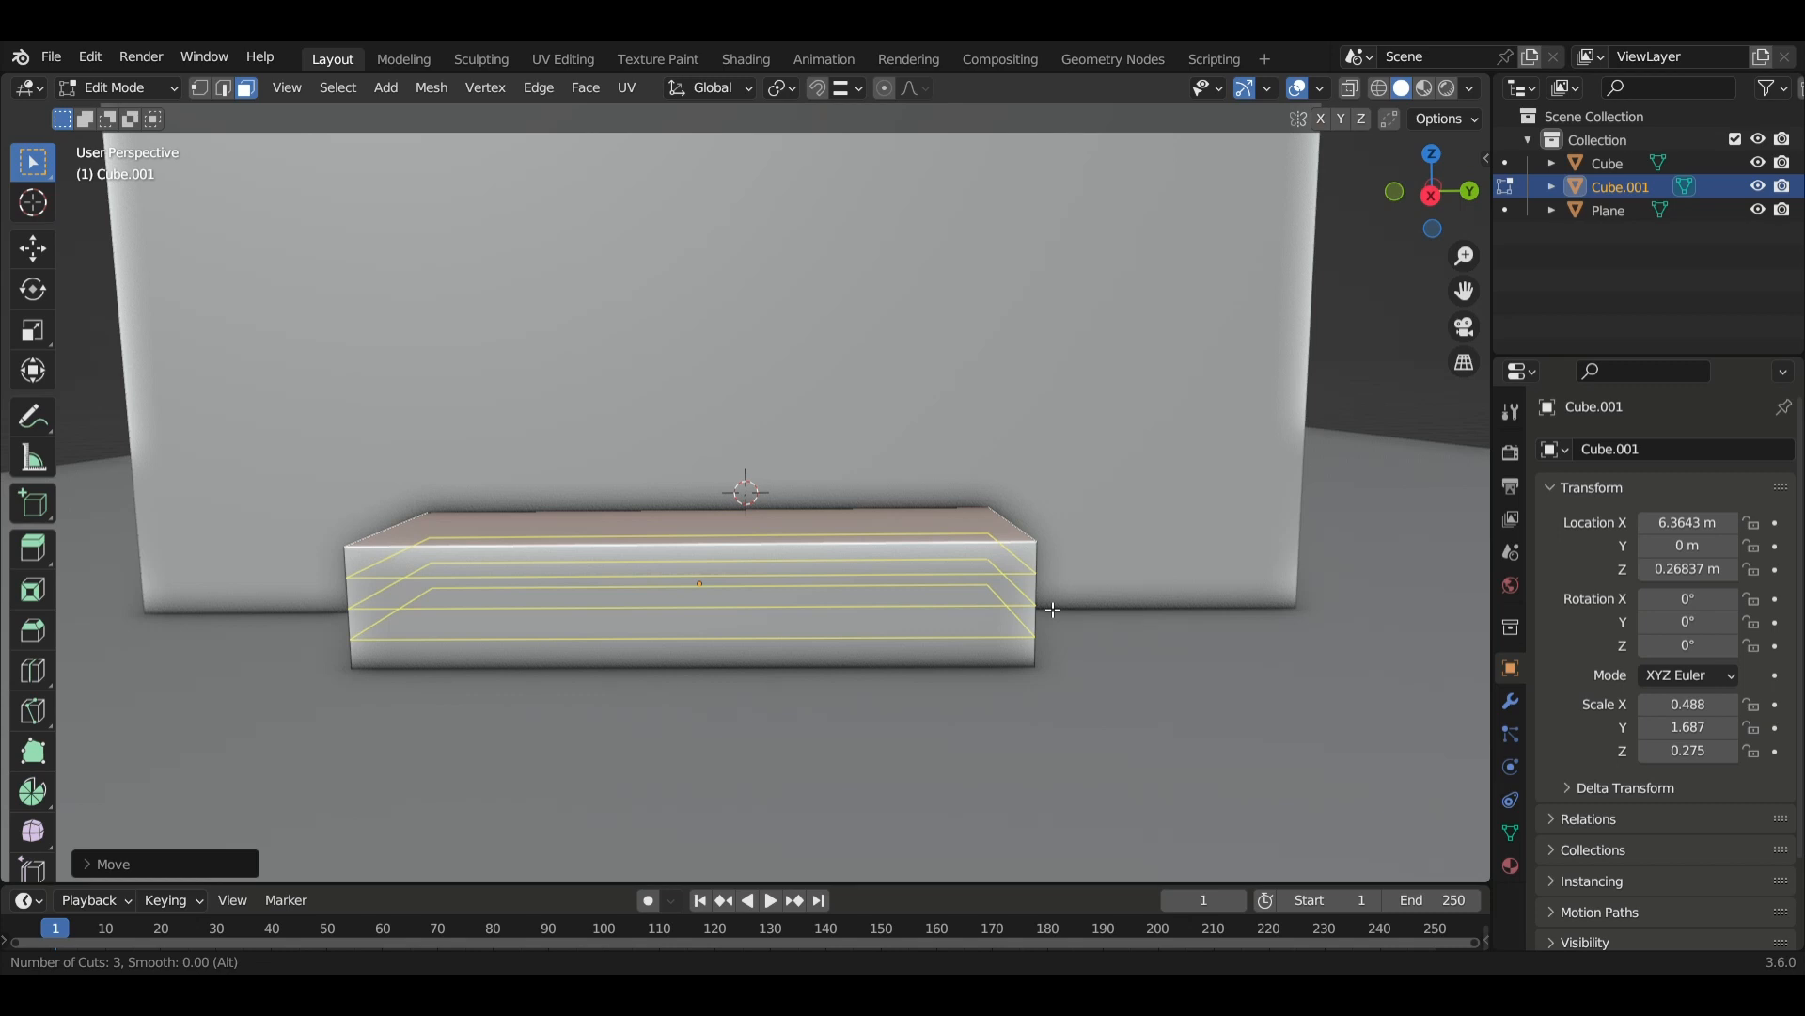
pyautogui.click(1053, 609)
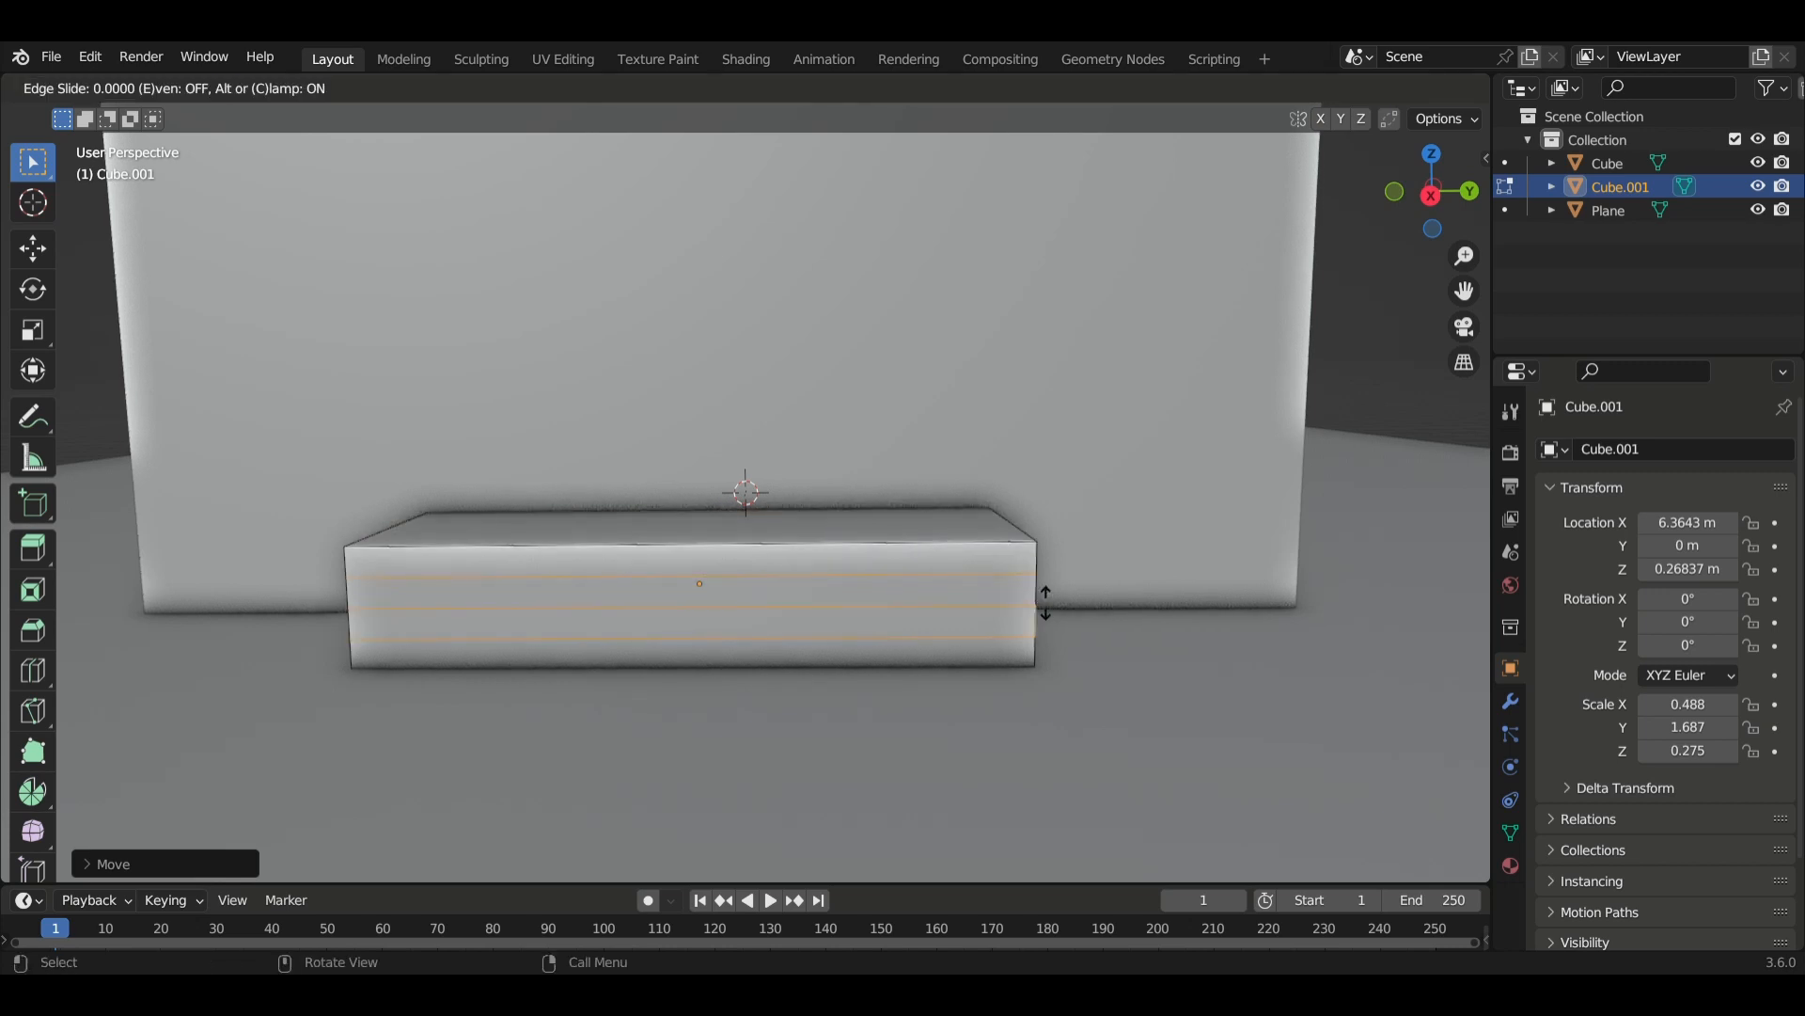
pyautogui.rightClick(1053, 609)
# Try to scale down the uppermost band of faces around the low block to form a step.
pyautogui.hotkey('alt', 'a')
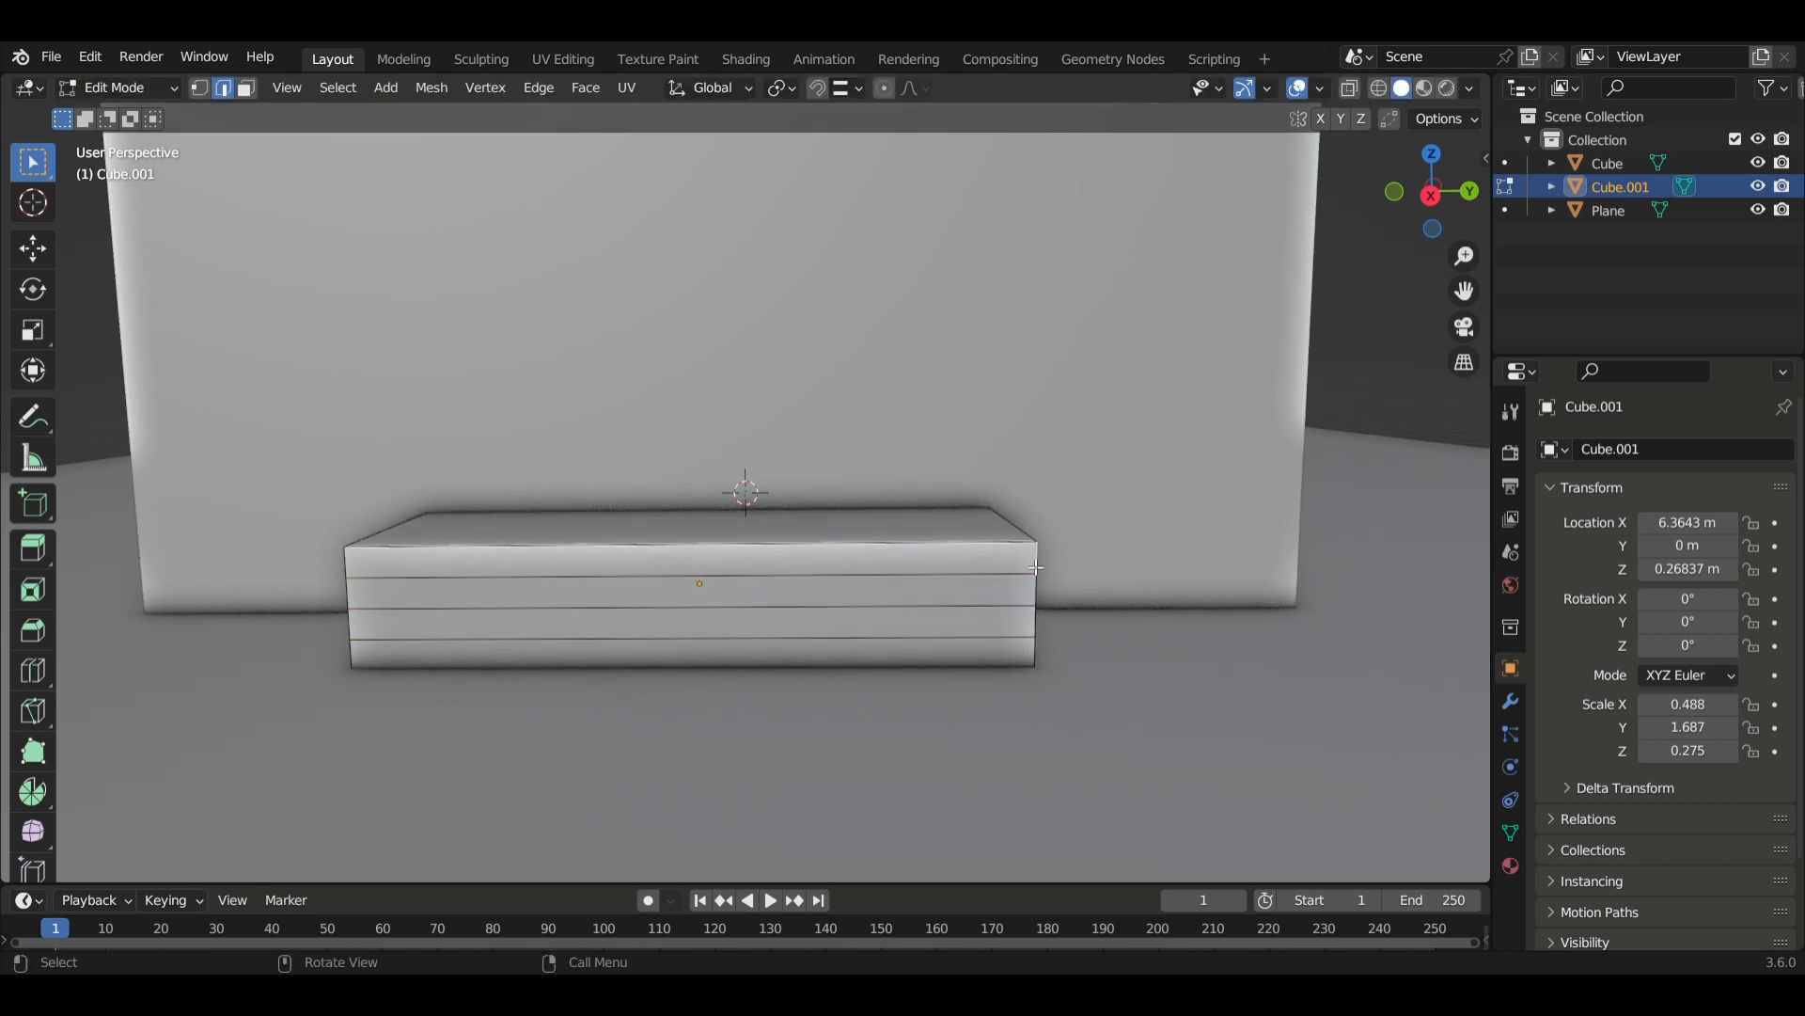
pyautogui.press('3')
pyautogui.click(420, 561)
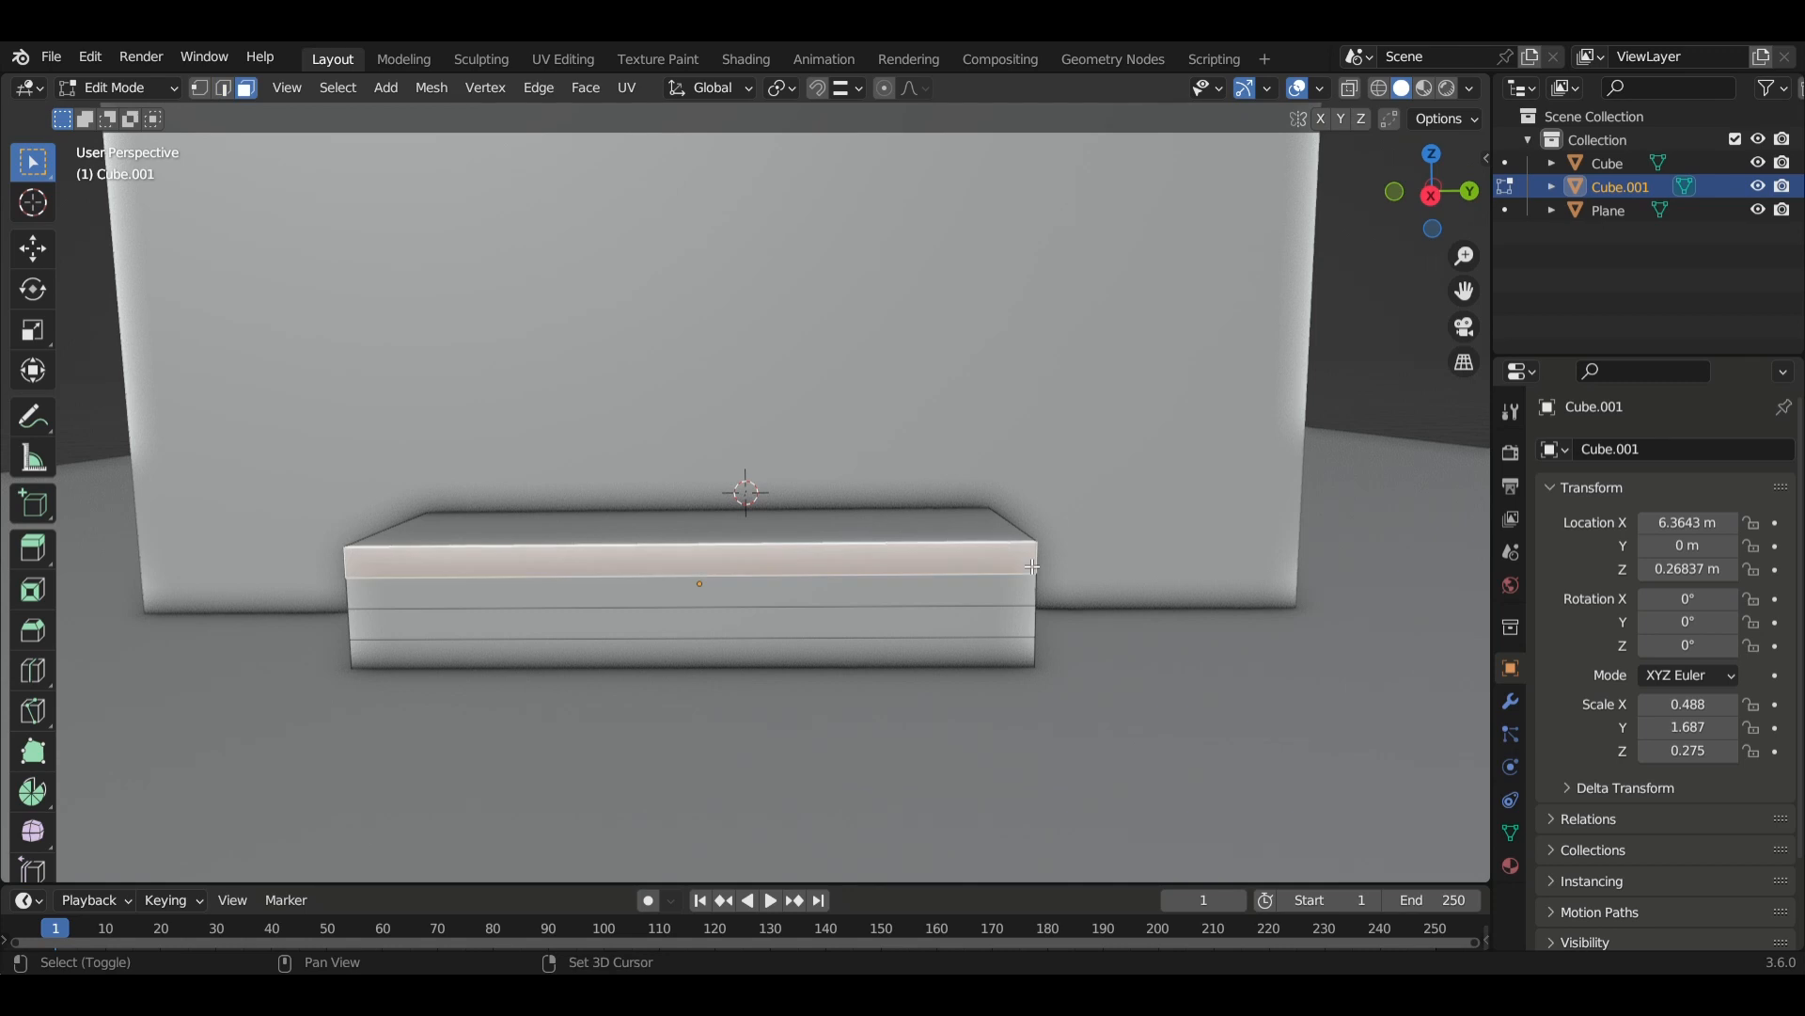
pyautogui.moveTo(420, 560); pyautogui.dragTo(553, 531, button='middle')
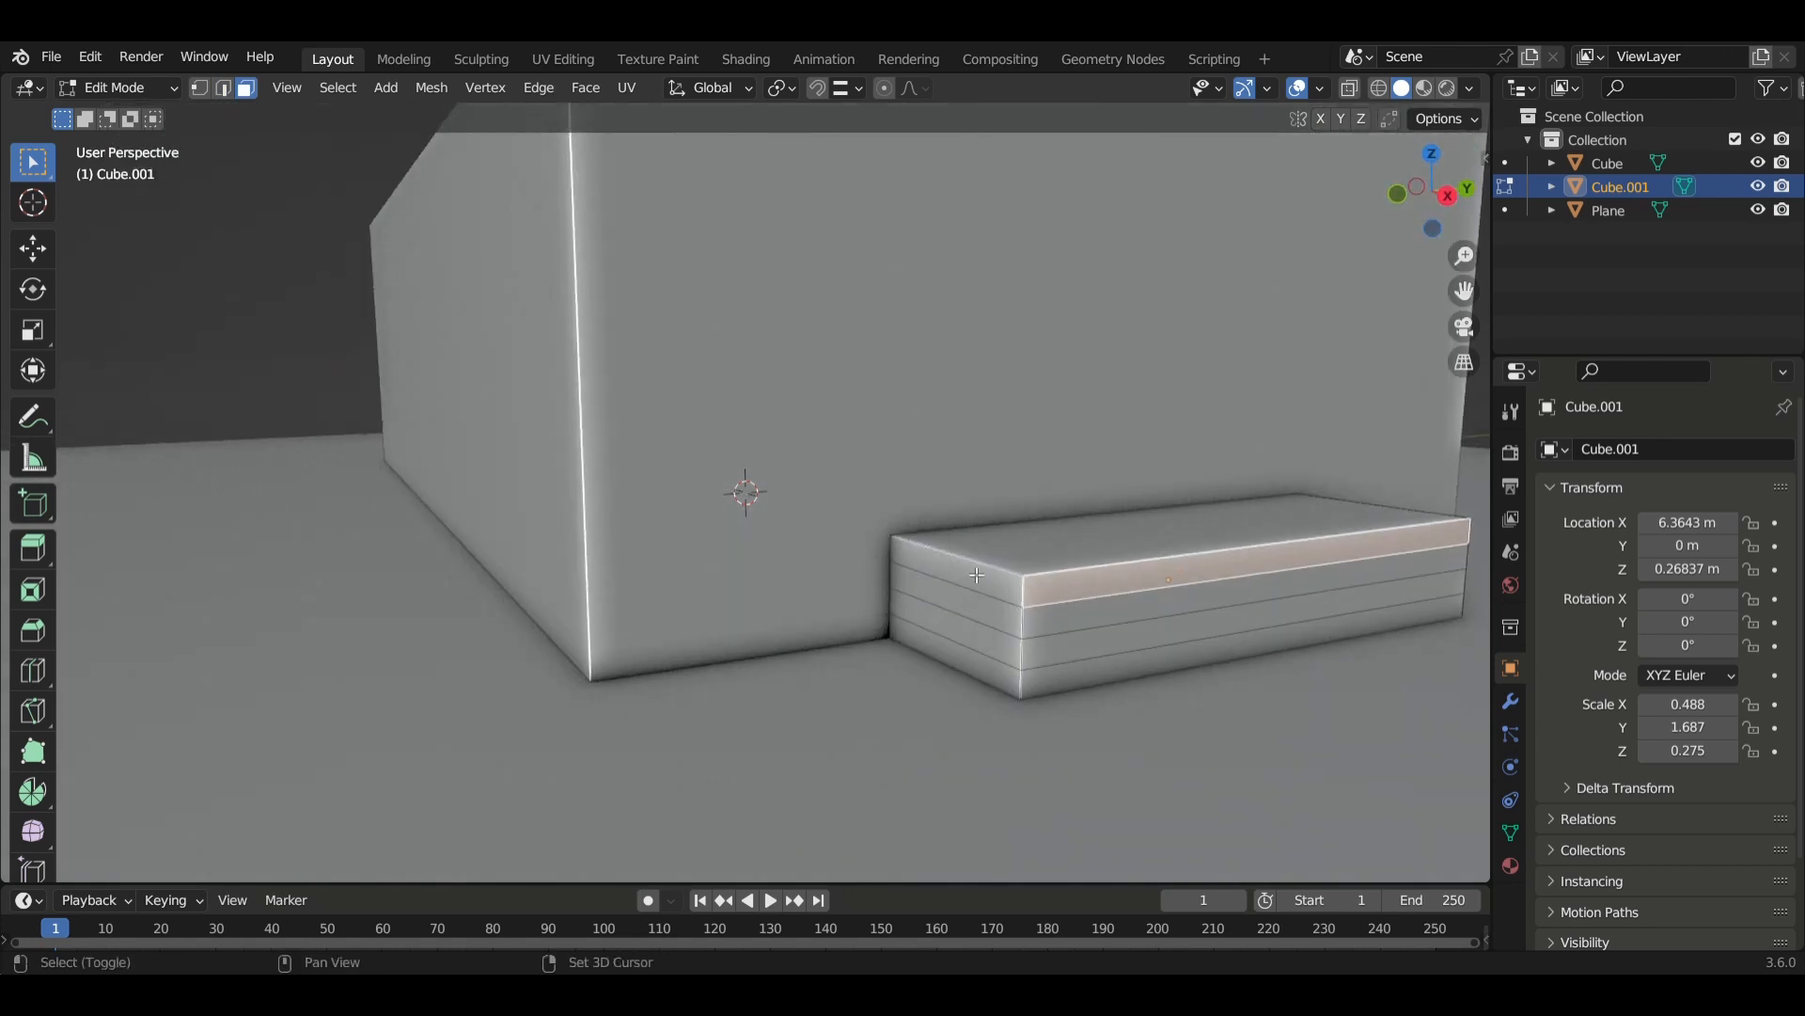
pyautogui.moveTo(1039, 612); pyautogui.dragTo(486, 633, button='middle')
pyautogui.press('s')
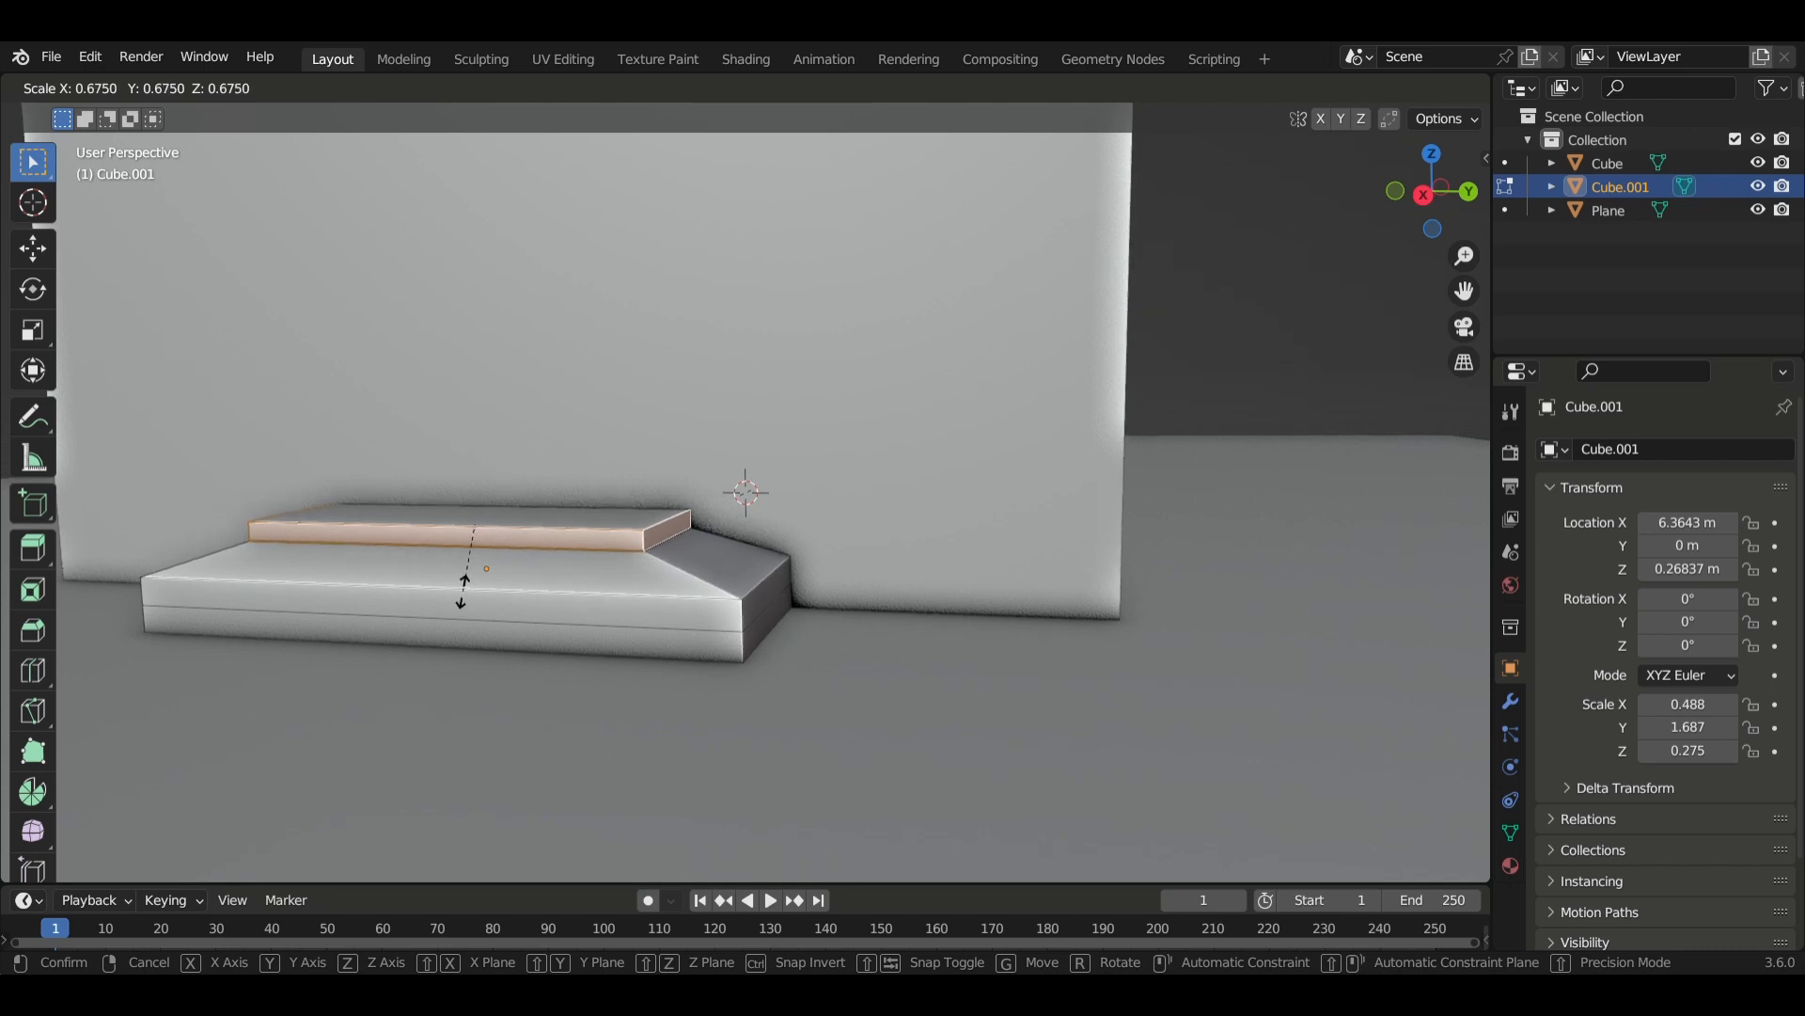
pyautogui.press('Escape')
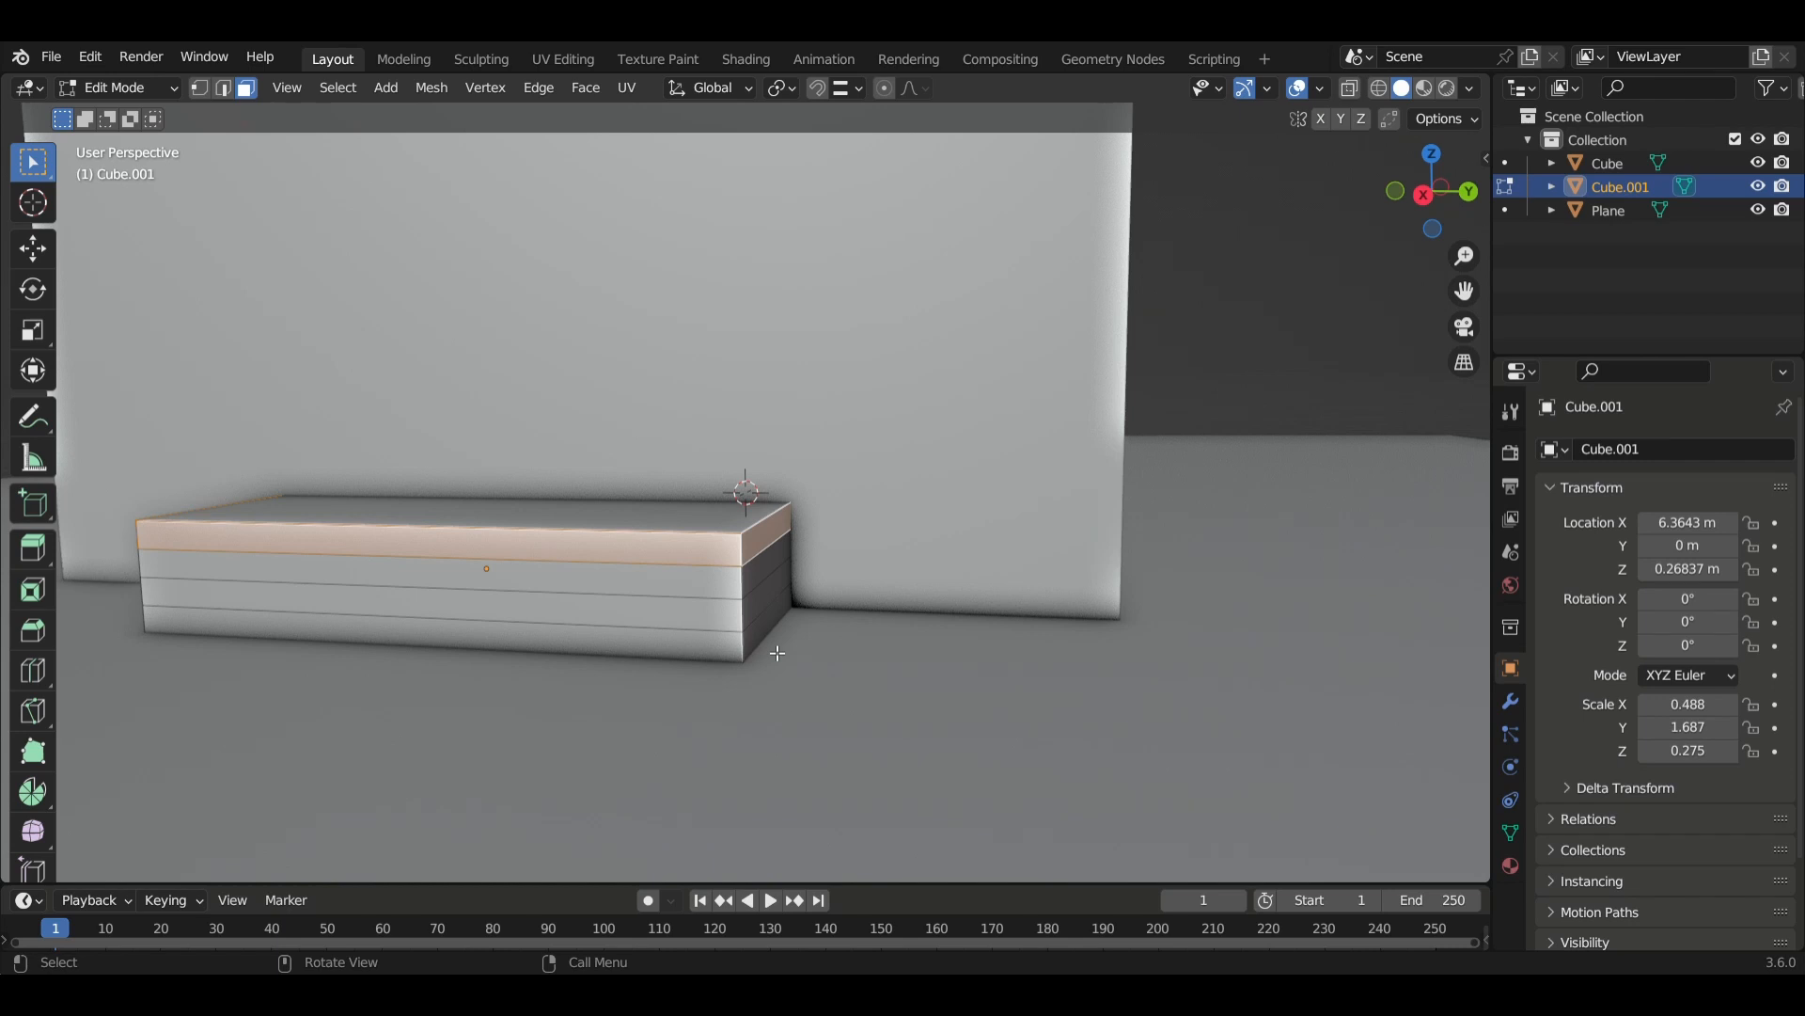
# Undo the band selection, the three loop cuts and the raising of the low block's top face.
pyautogui.hotkey('ctrl', 'z')
pyautogui.hotkey('ctrl', 'z')
pyautogui.hotkey('ctrl', 'z')
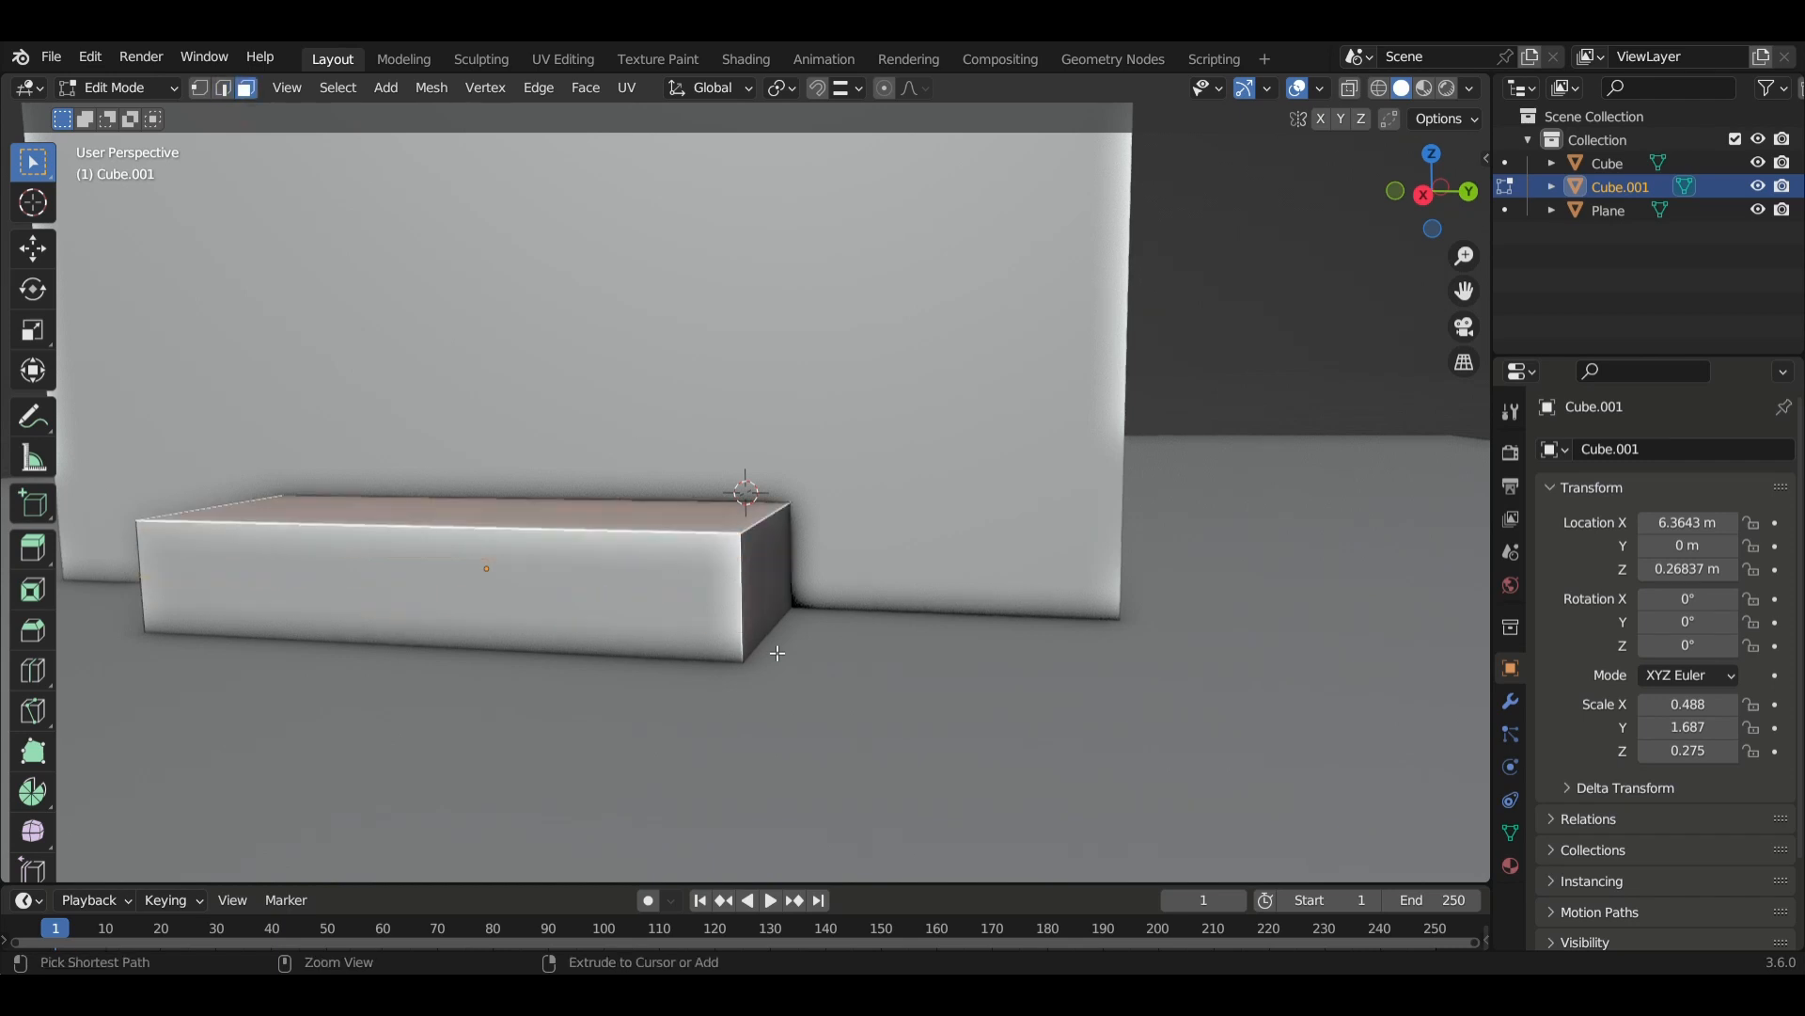
pyautogui.hotkey('ctrl', 'z')
pyautogui.hotkey('ctrl', 'z')
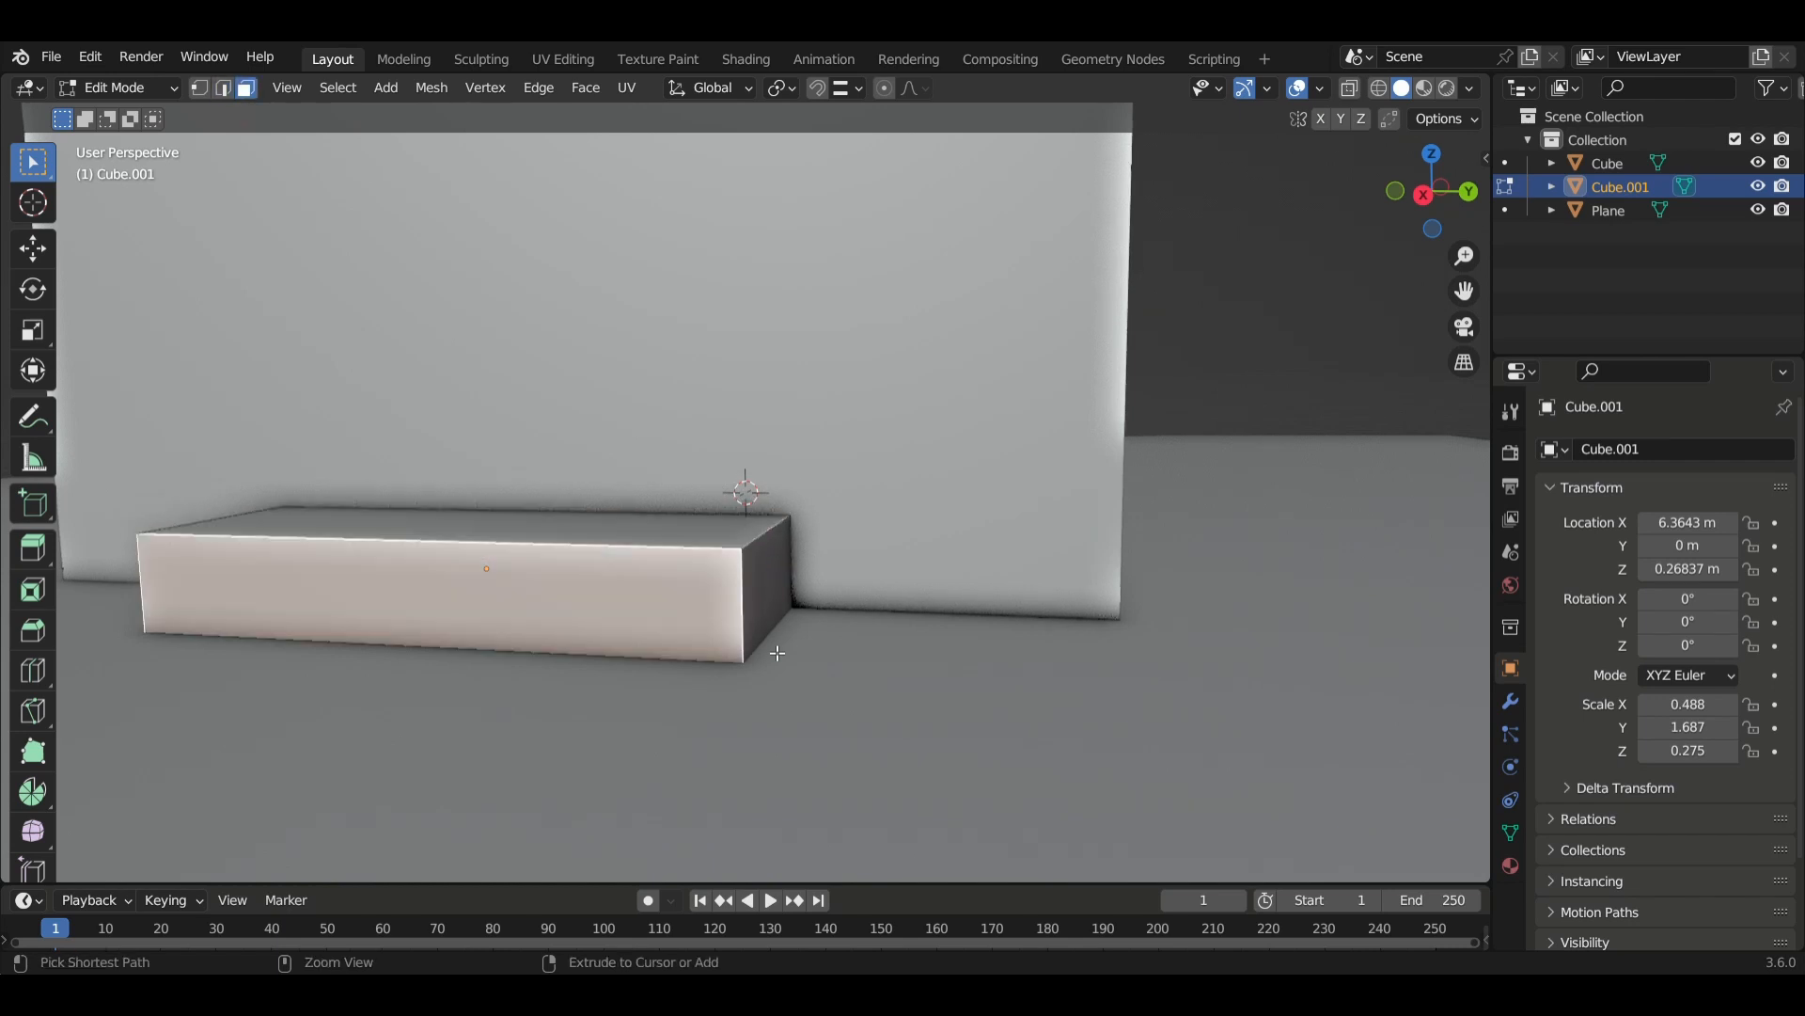
pyautogui.hotkey('ctrl', 'z')
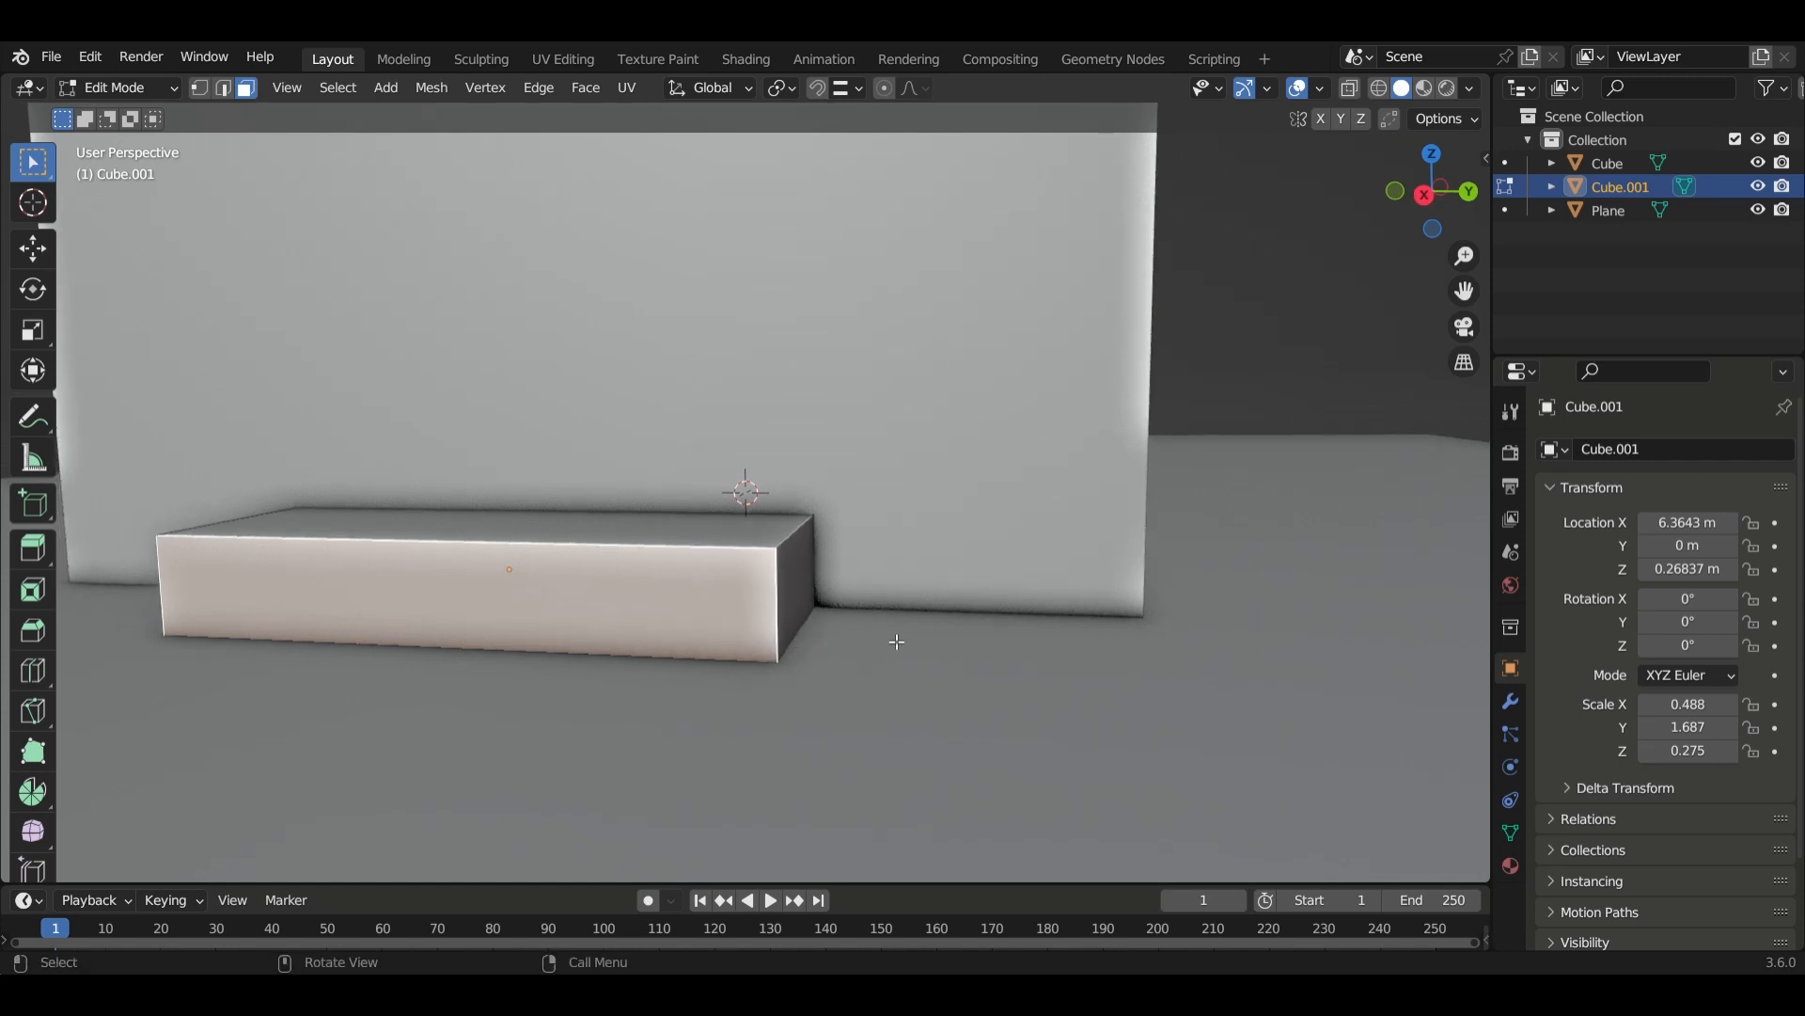
# Return to Object Mode and narrow the low block along Y to a scale of about 1.245.
pyautogui.press('Tab')
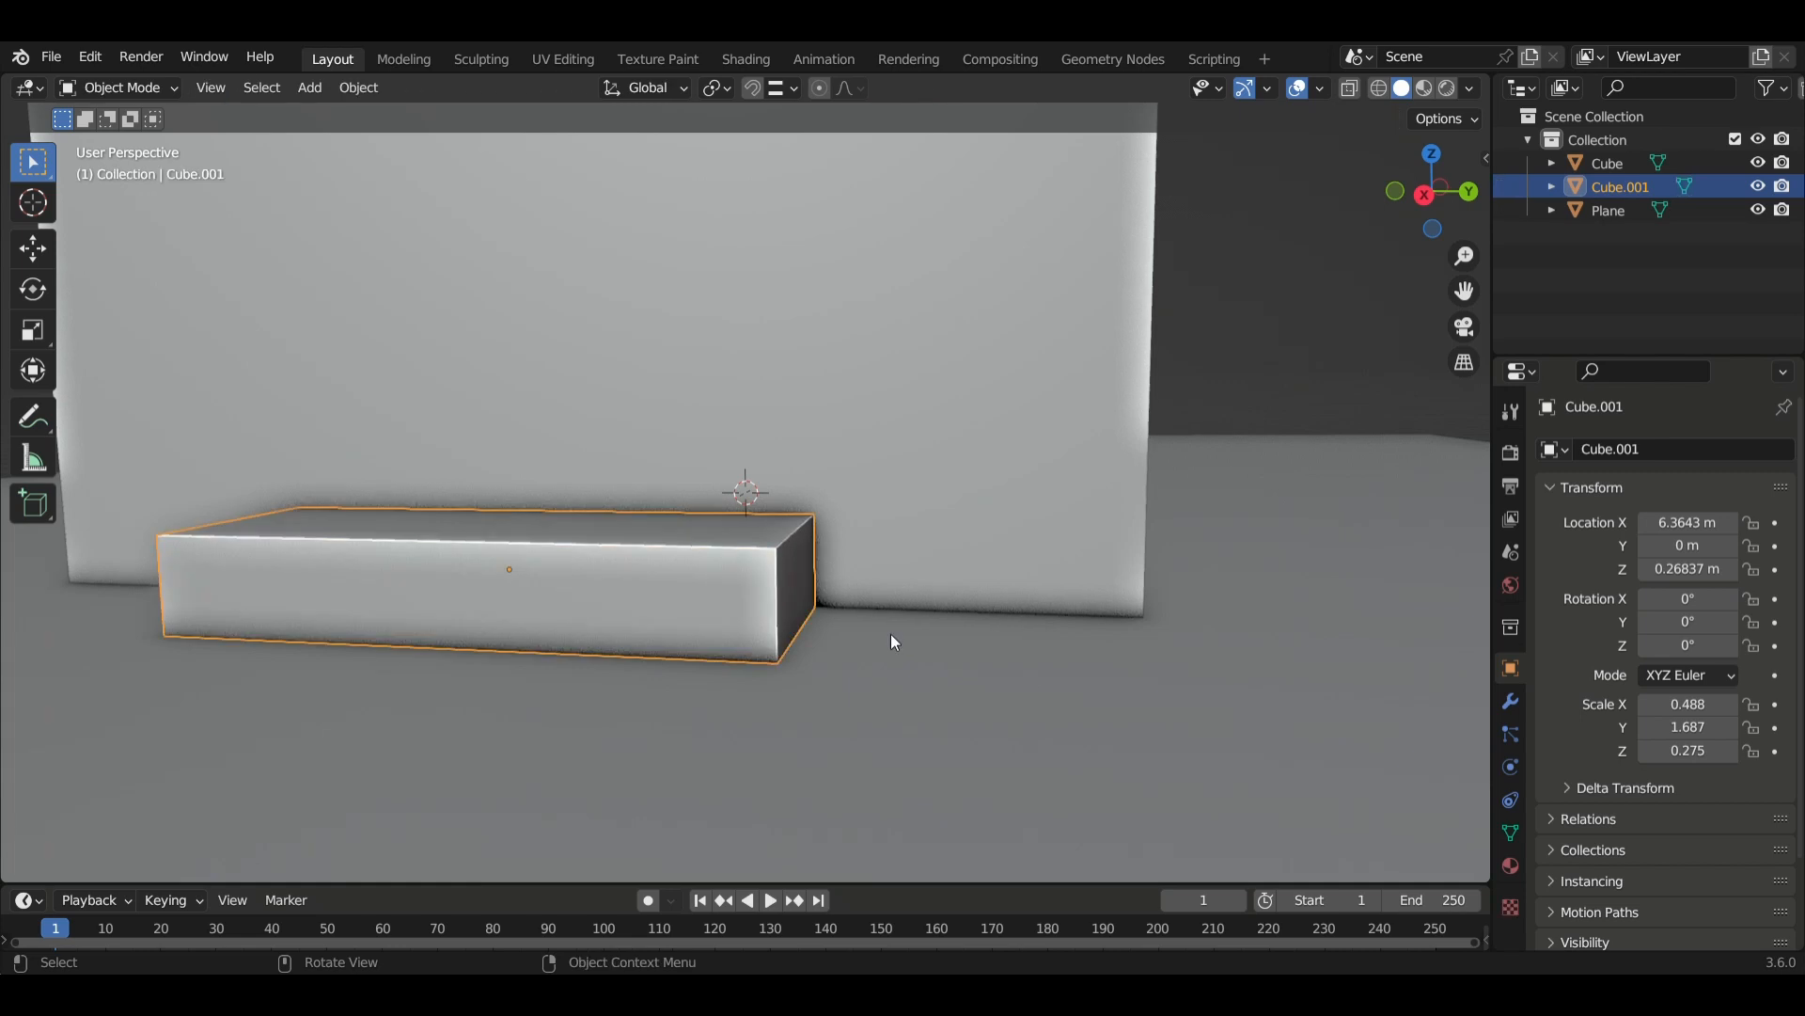
pyautogui.press('s')
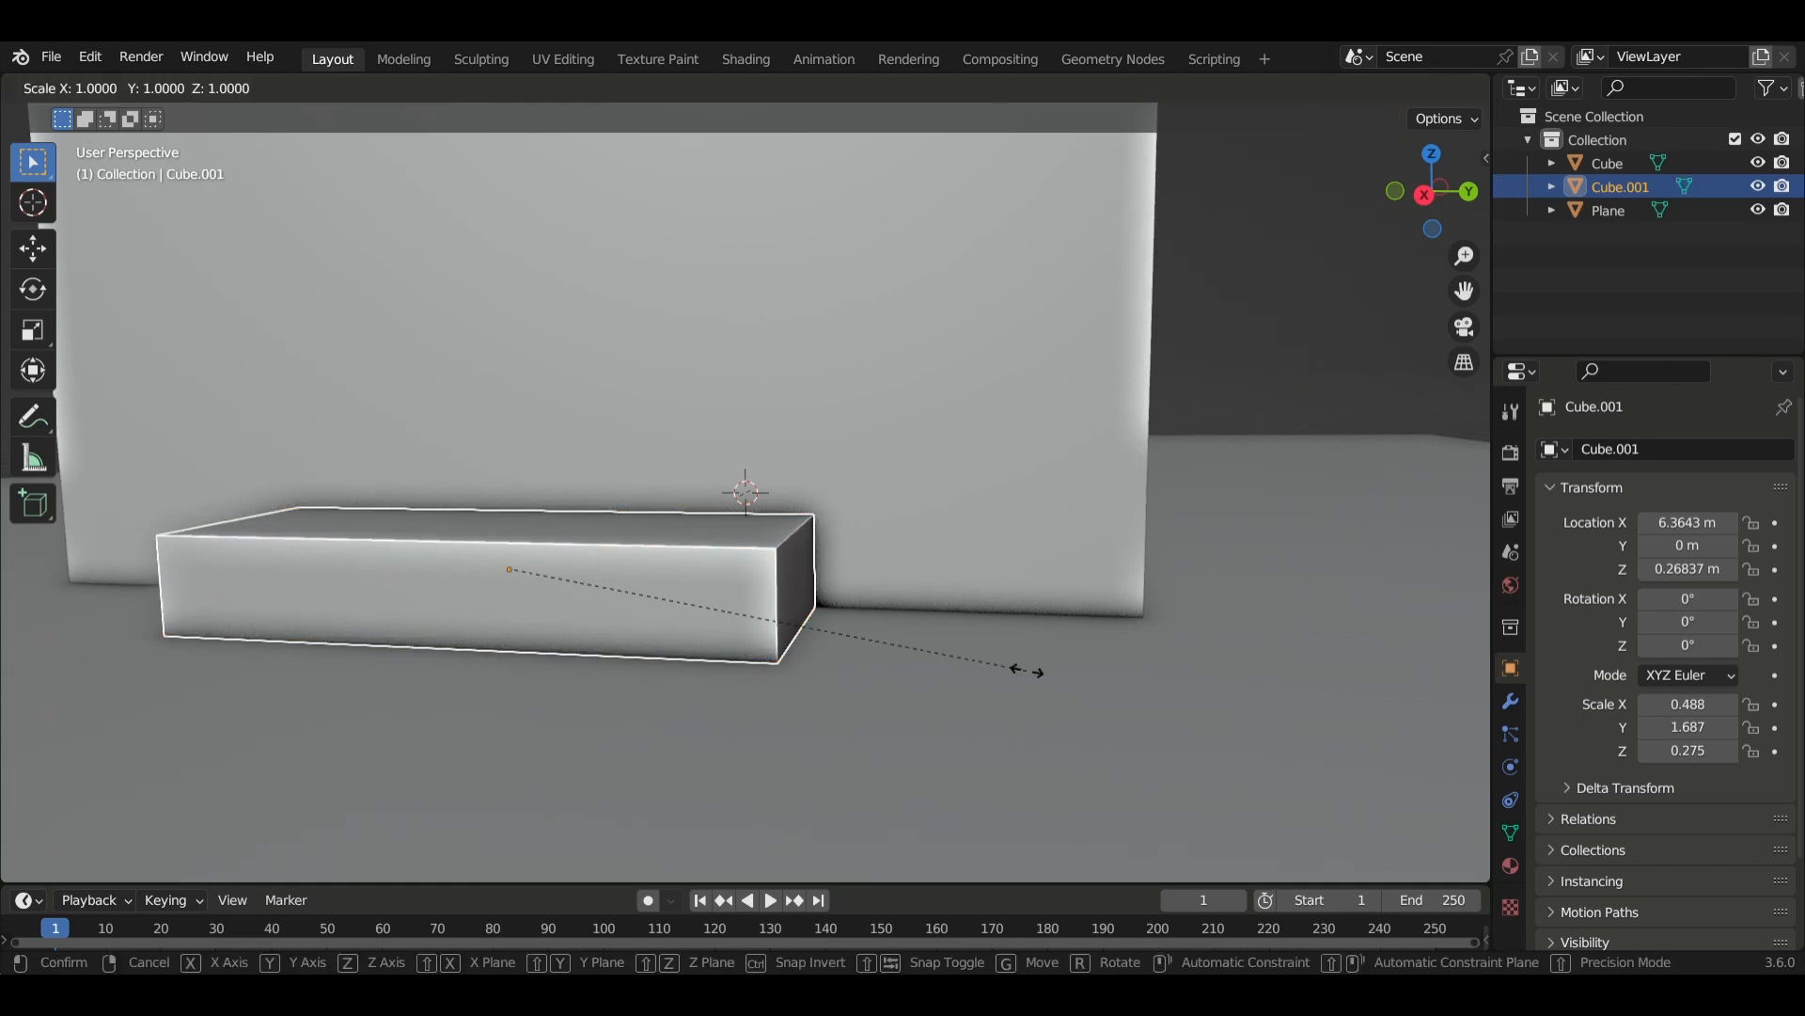
pyautogui.press('y')
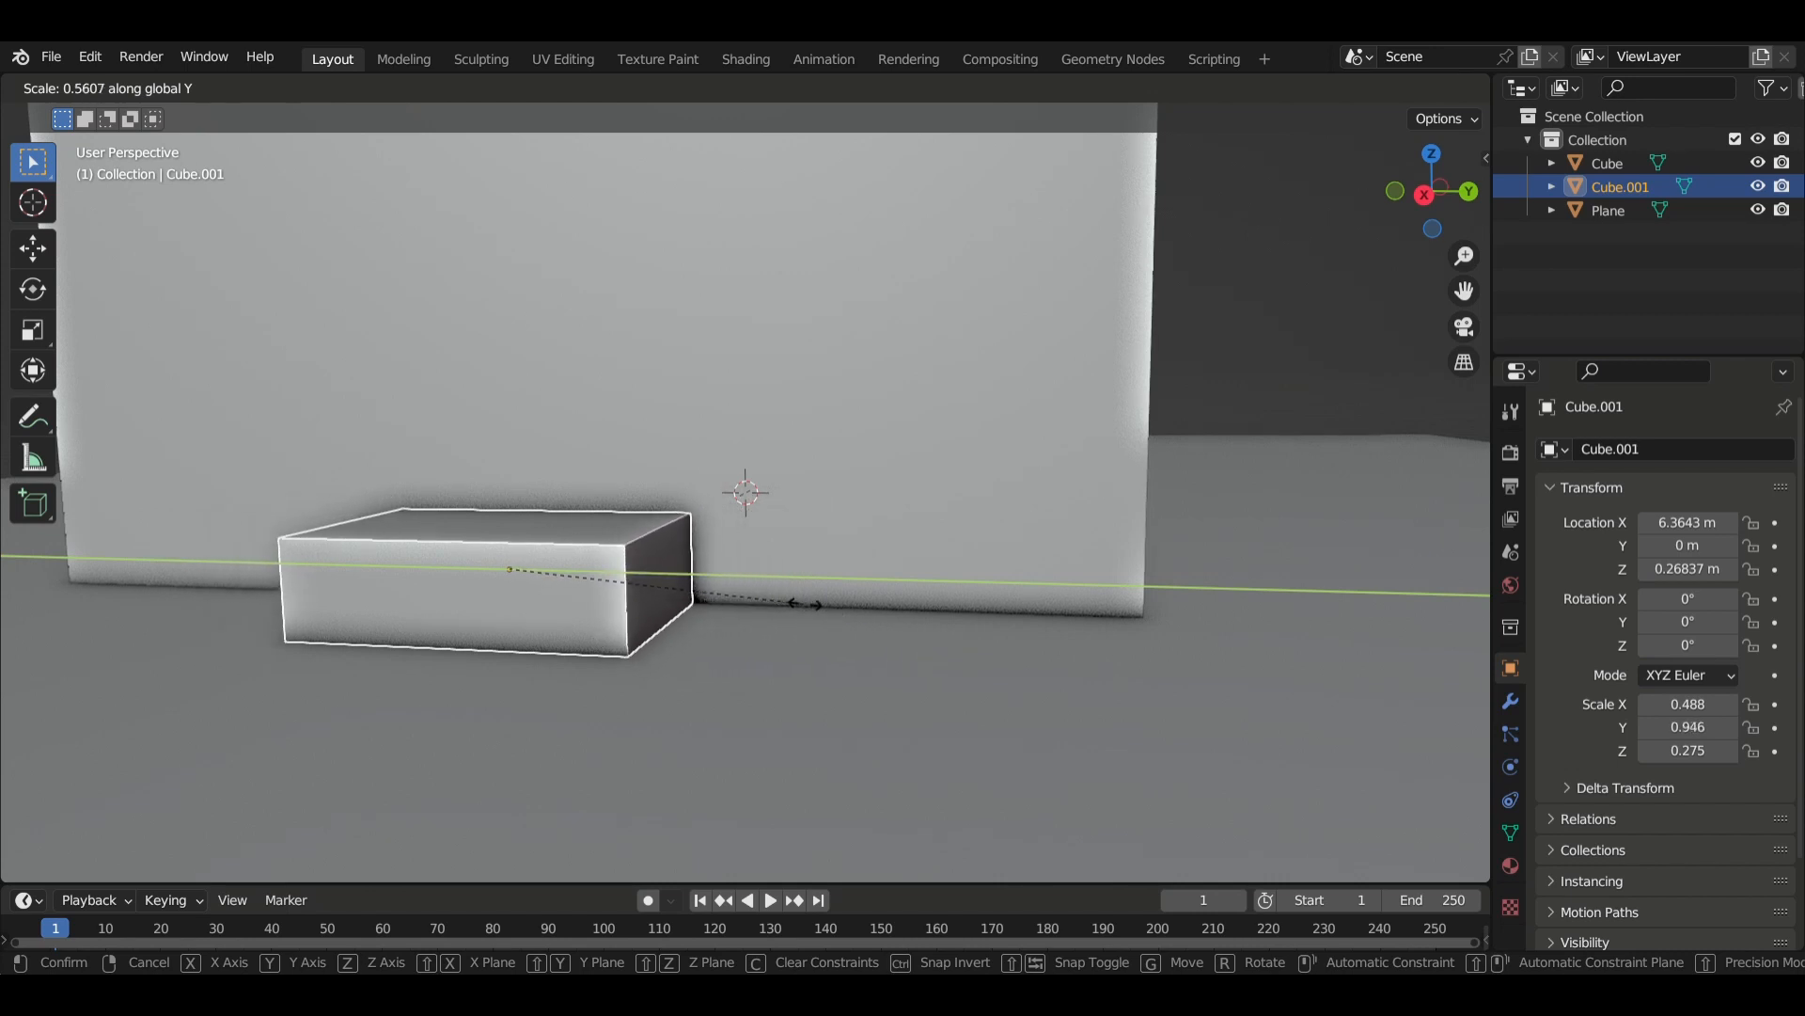
pyautogui.click(901, 612)
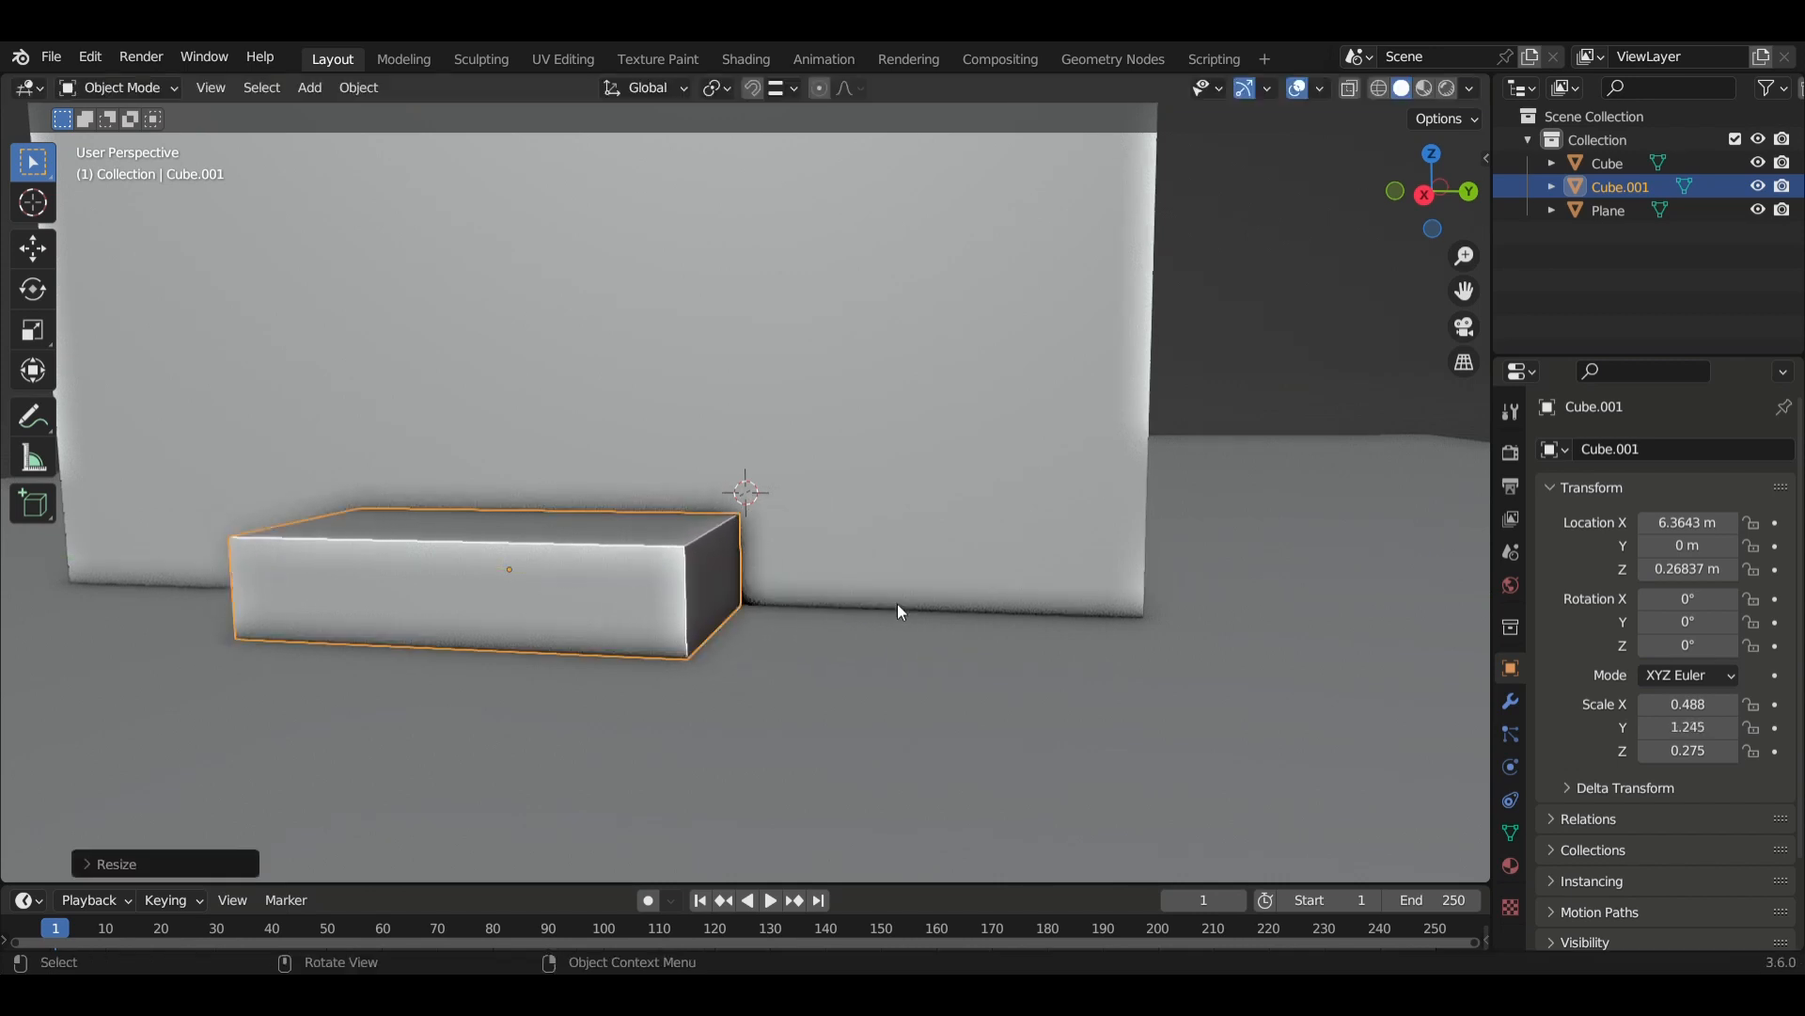
# Shrink the low entrance block along X to a scale of about 0.333.
pyautogui.moveTo(898, 610); pyautogui.dragTo(837, 636, button='middle')
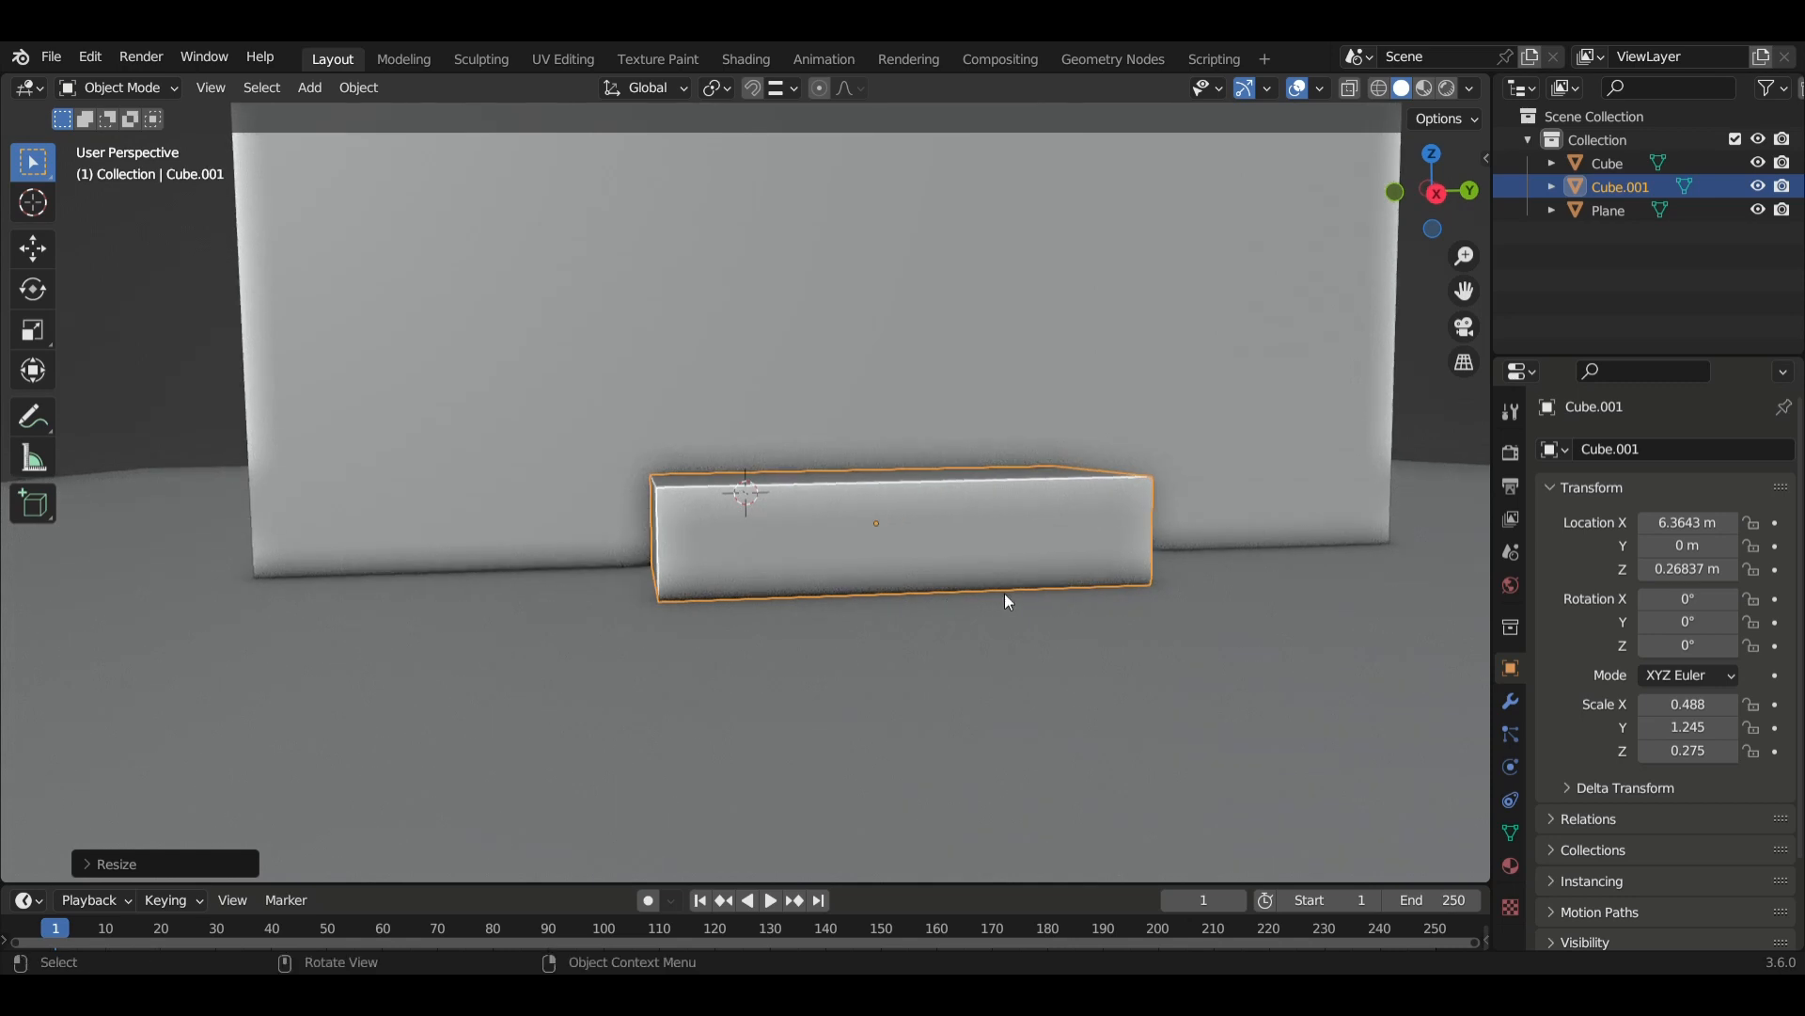
pyautogui.moveTo(1009, 601); pyautogui.dragTo(1147, 637, button='middle')
pyautogui.press('s')
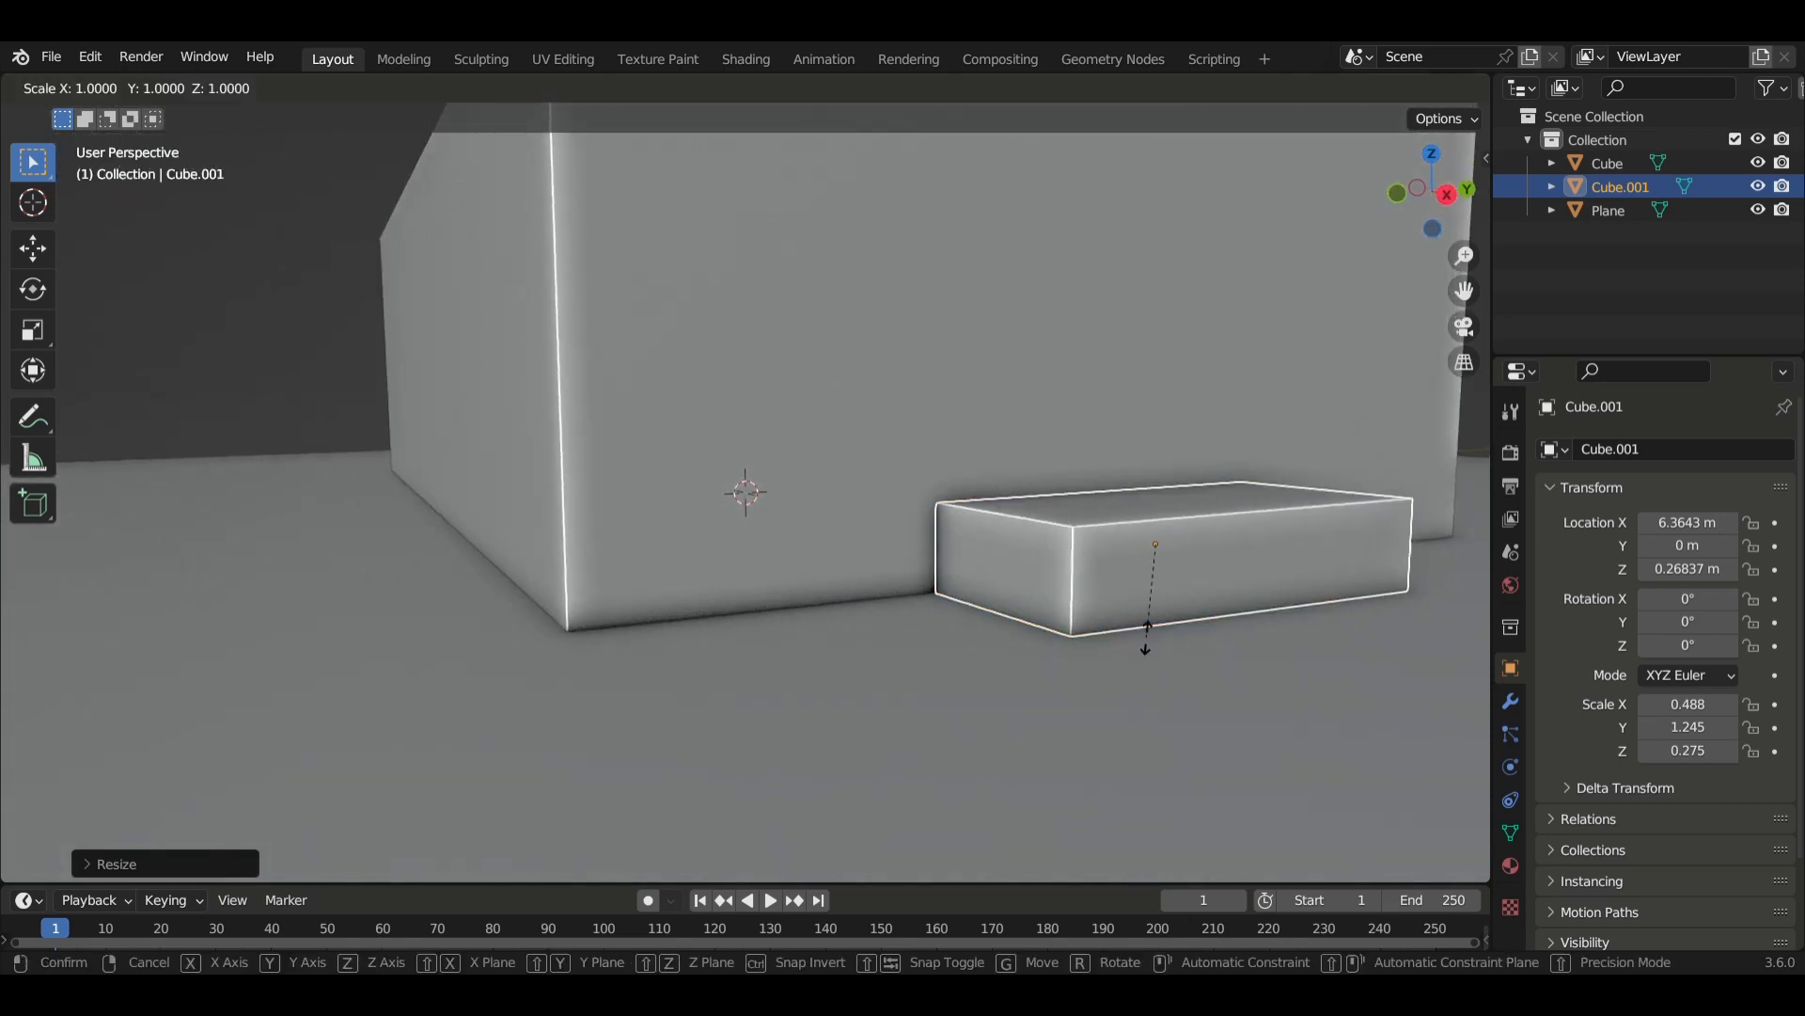
pyautogui.press('x')
pyautogui.click(1148, 609)
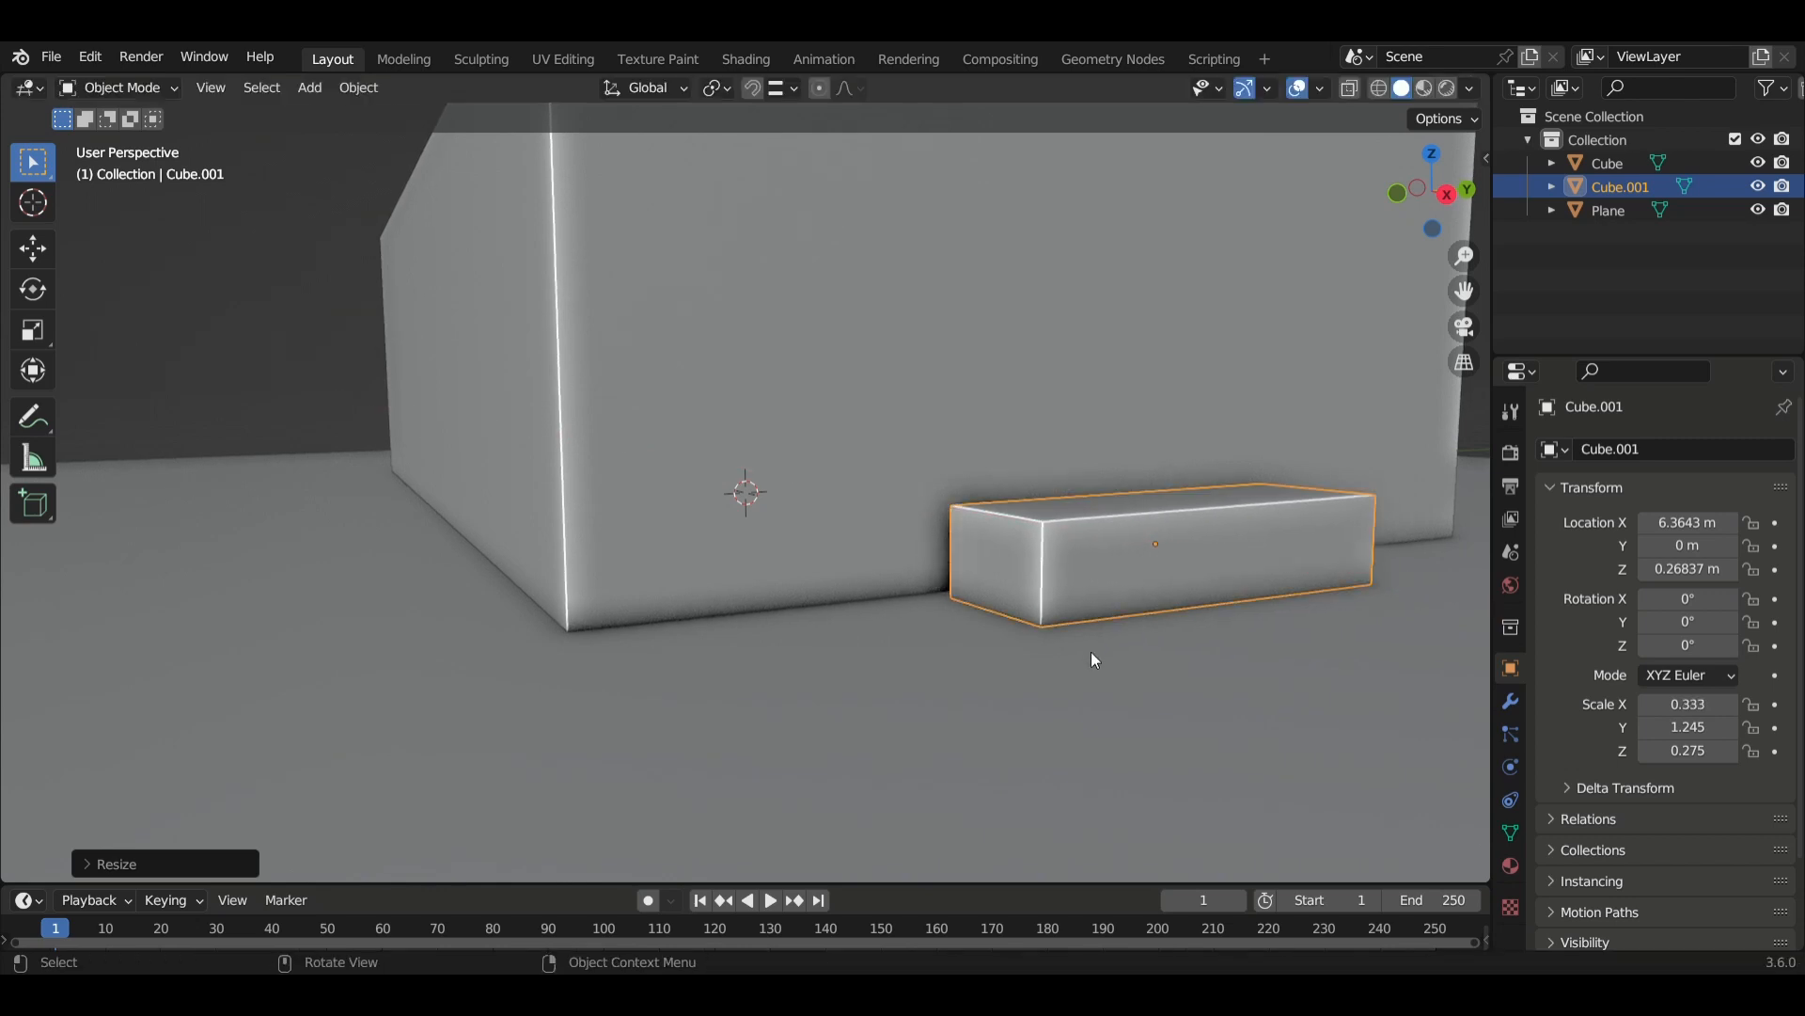
# Move the low block along X toward the building wall to a location of about 6.188 m.
pyautogui.scroll(3, 1097, 658)
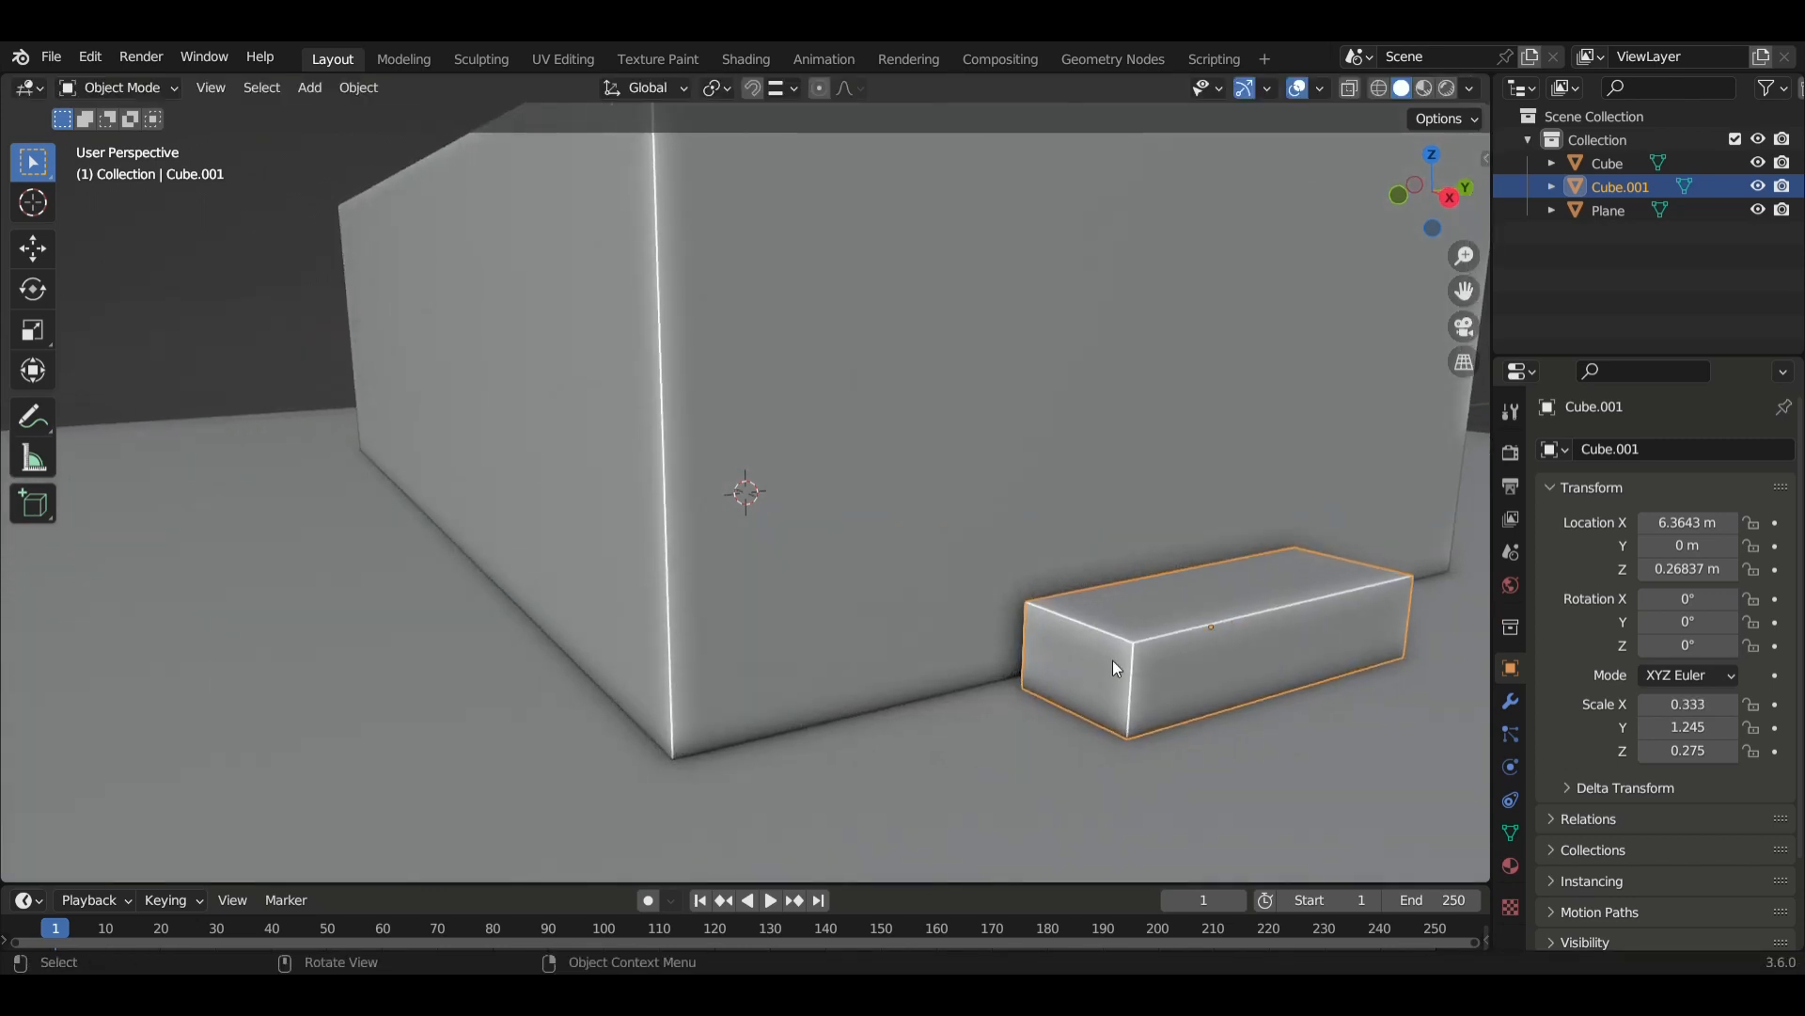
pyautogui.press('g')
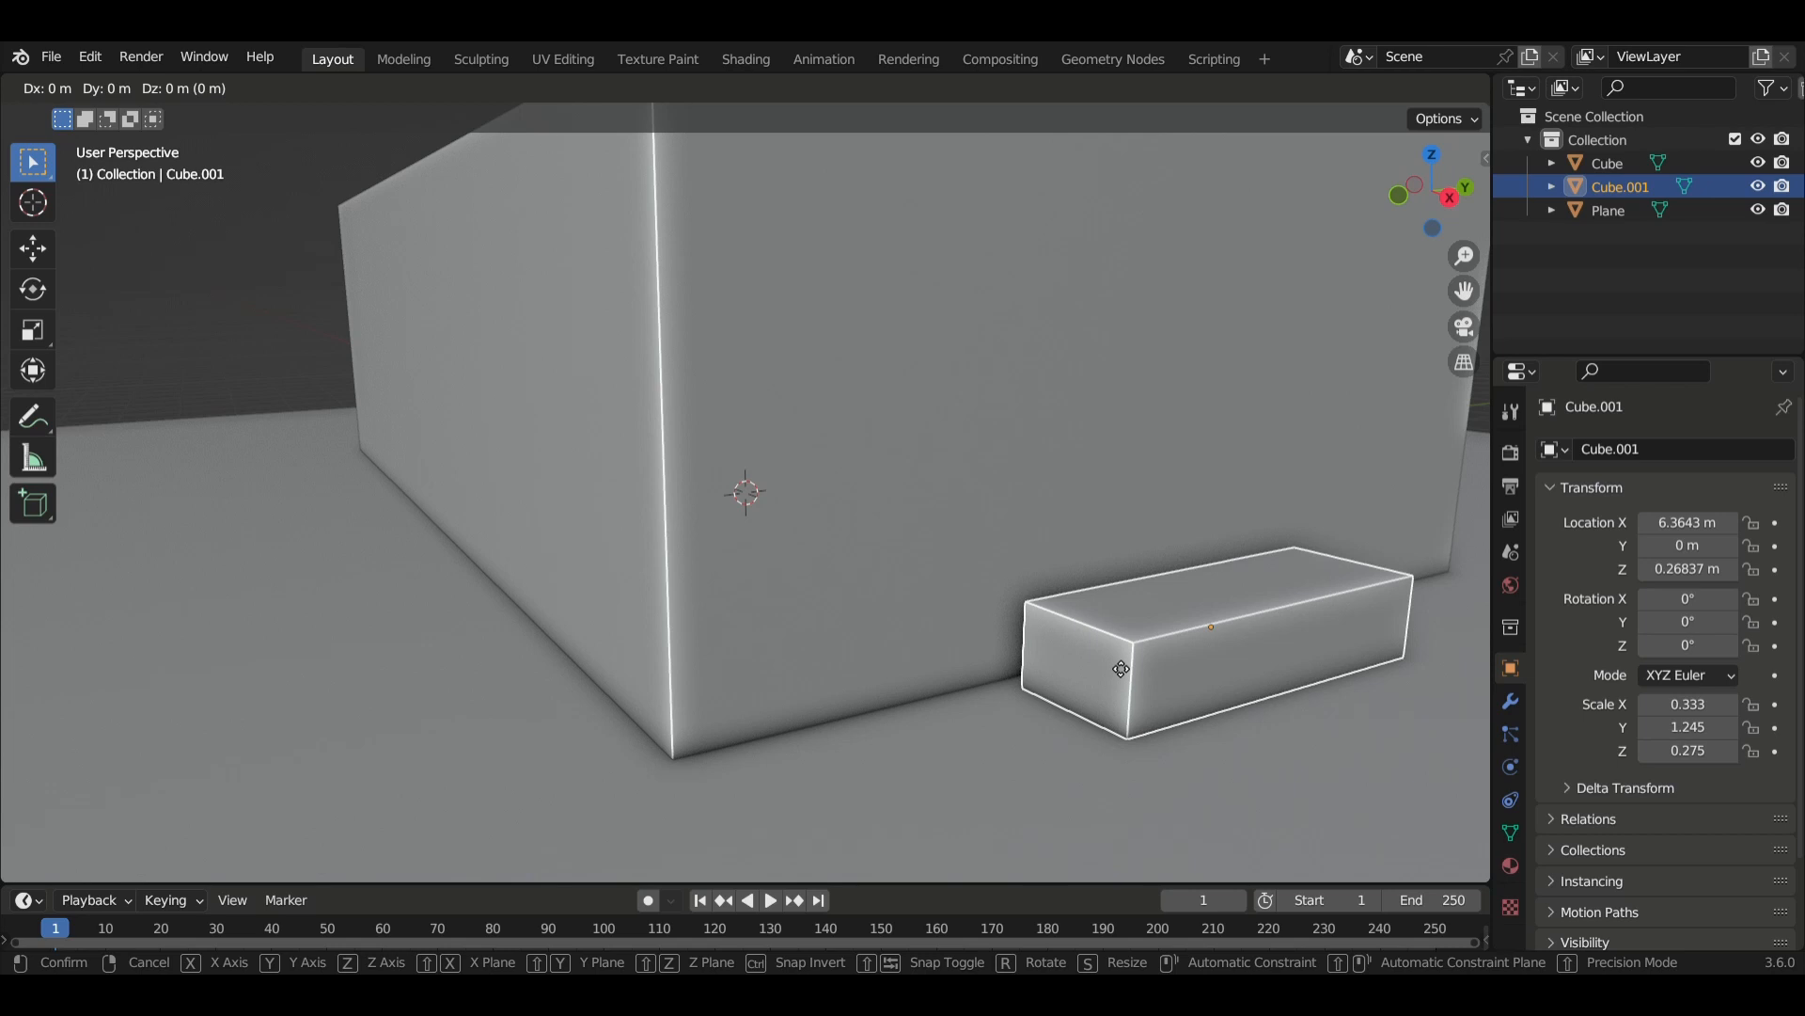
pyautogui.press('x')
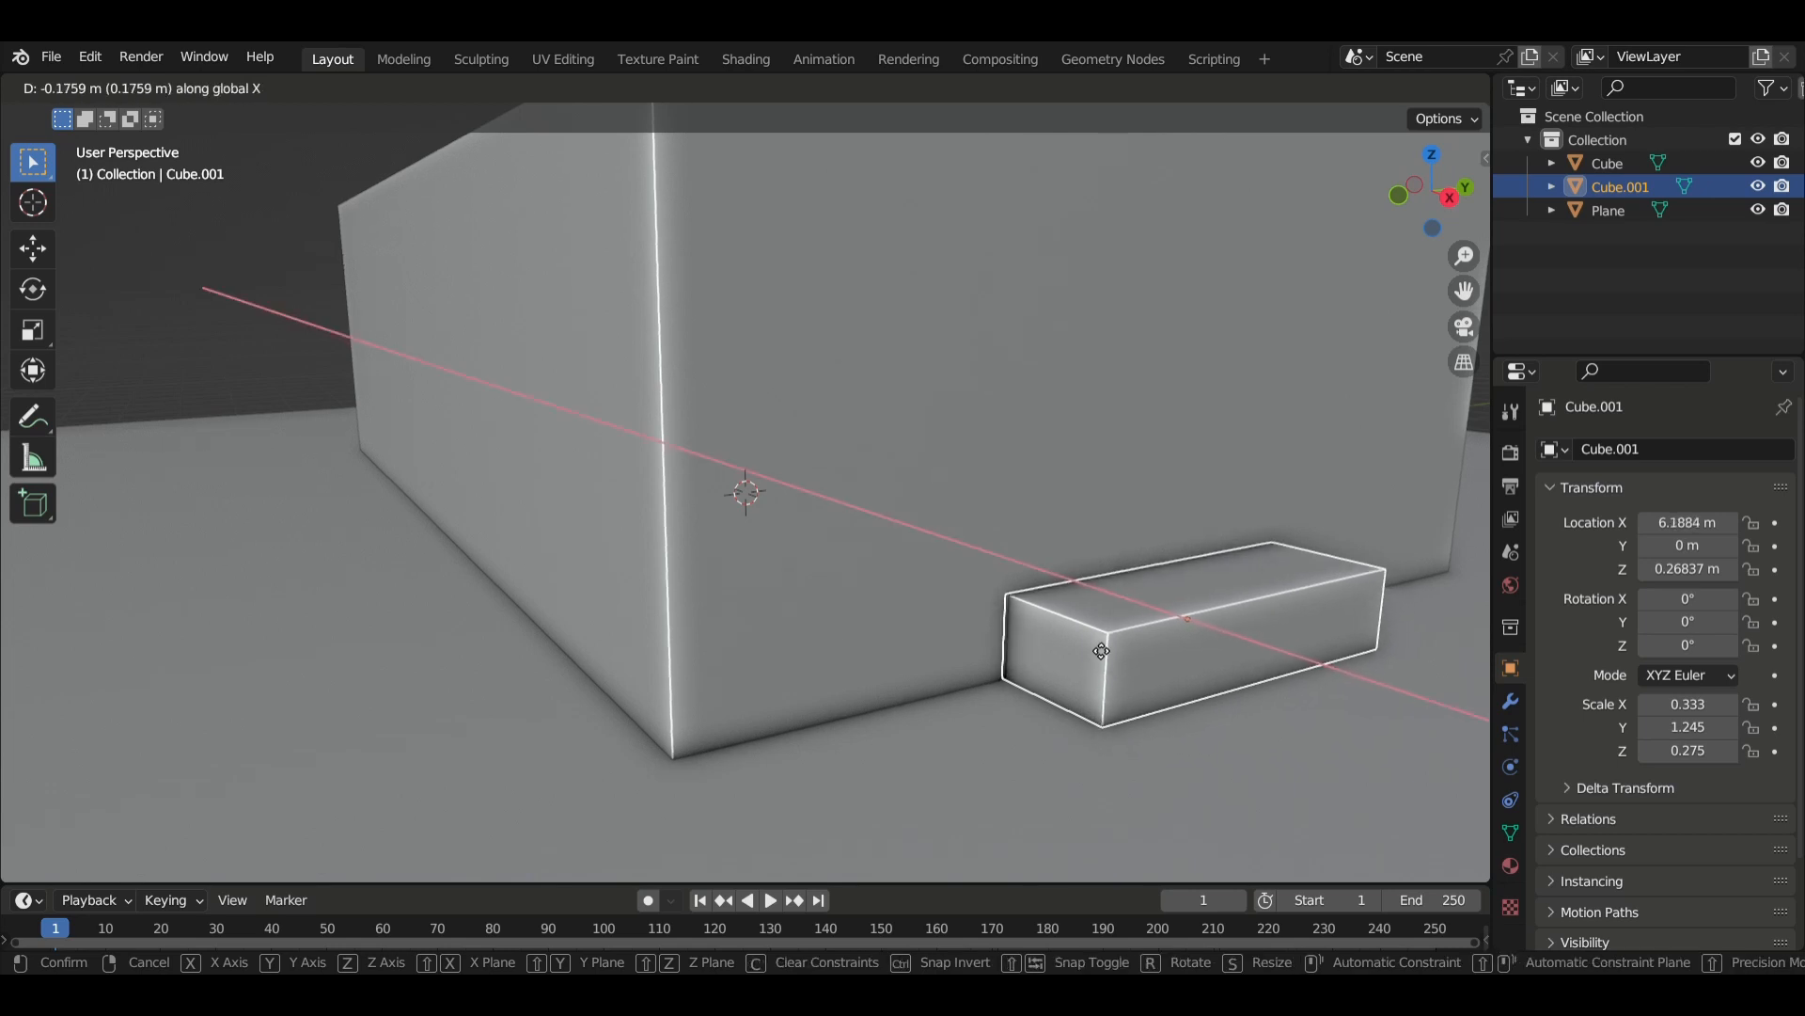
pyautogui.click(1101, 651)
# Flatten the low block along Z to a scale of about 0.098 to form a thin slab.
pyautogui.moveTo(1093, 642); pyautogui.dragTo(1048, 664, button='middle')
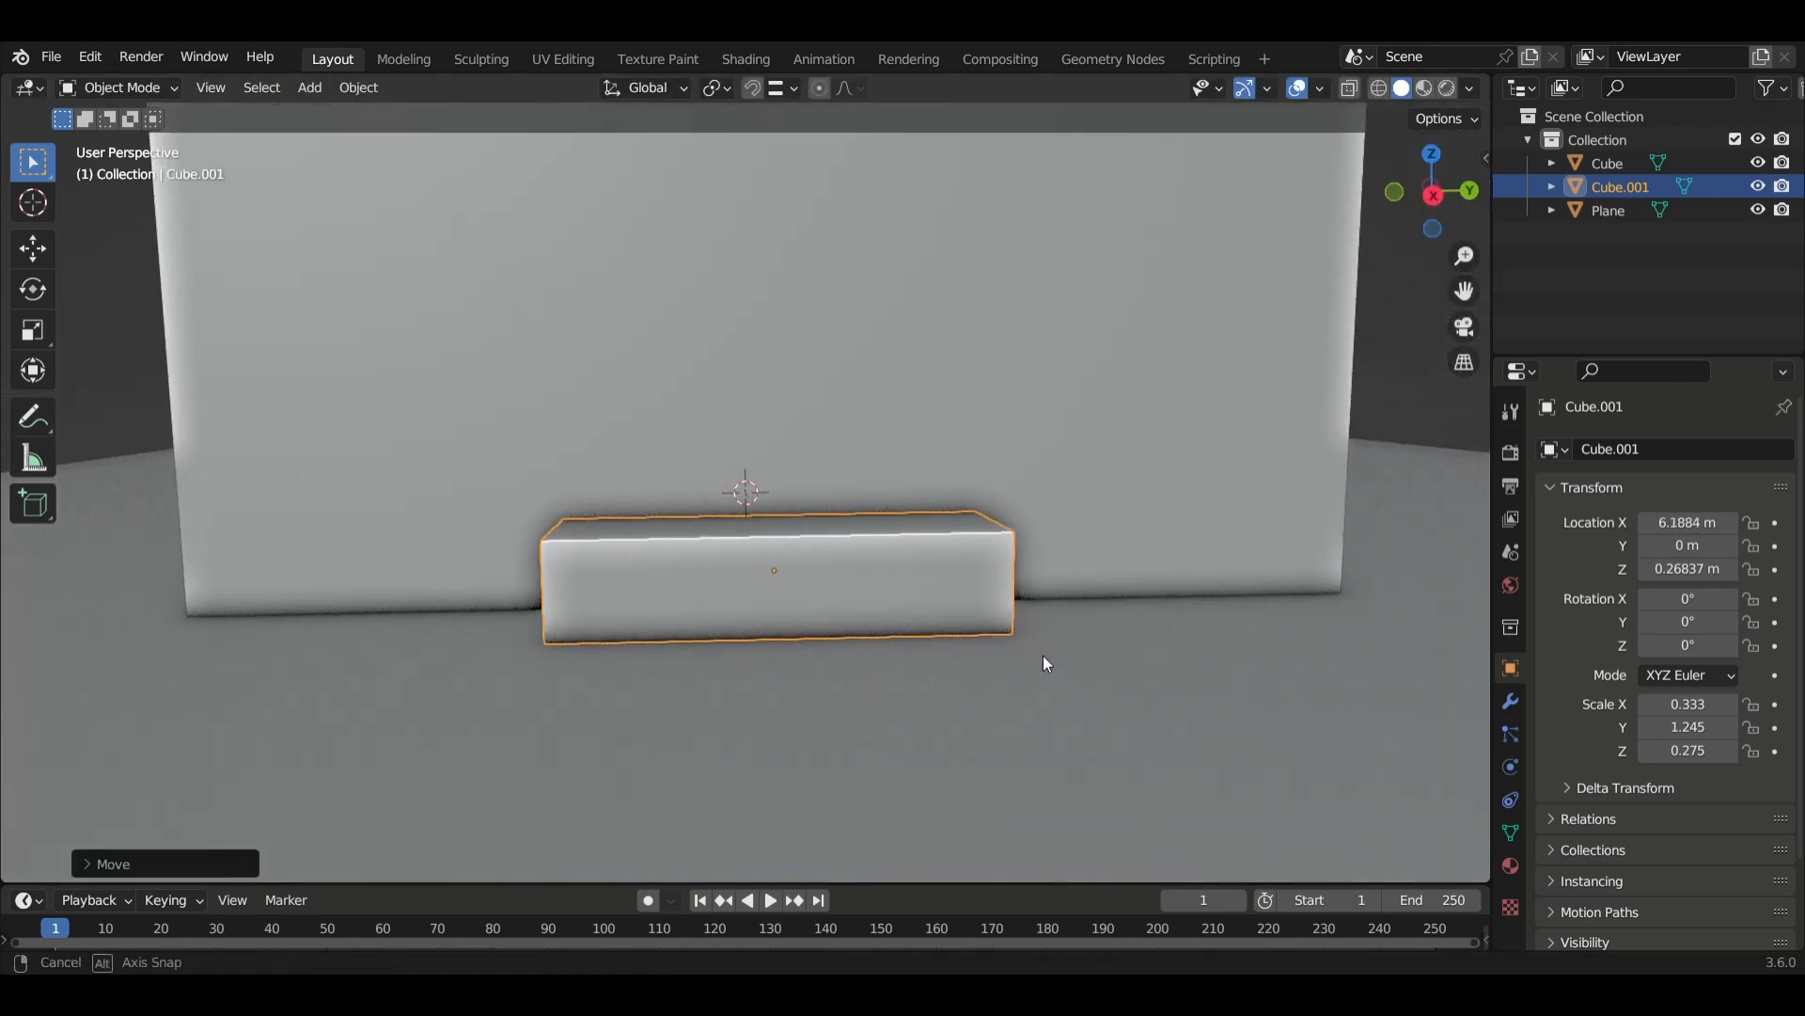
pyautogui.moveTo(823, 624); pyautogui.dragTo(825, 653, button='middle')
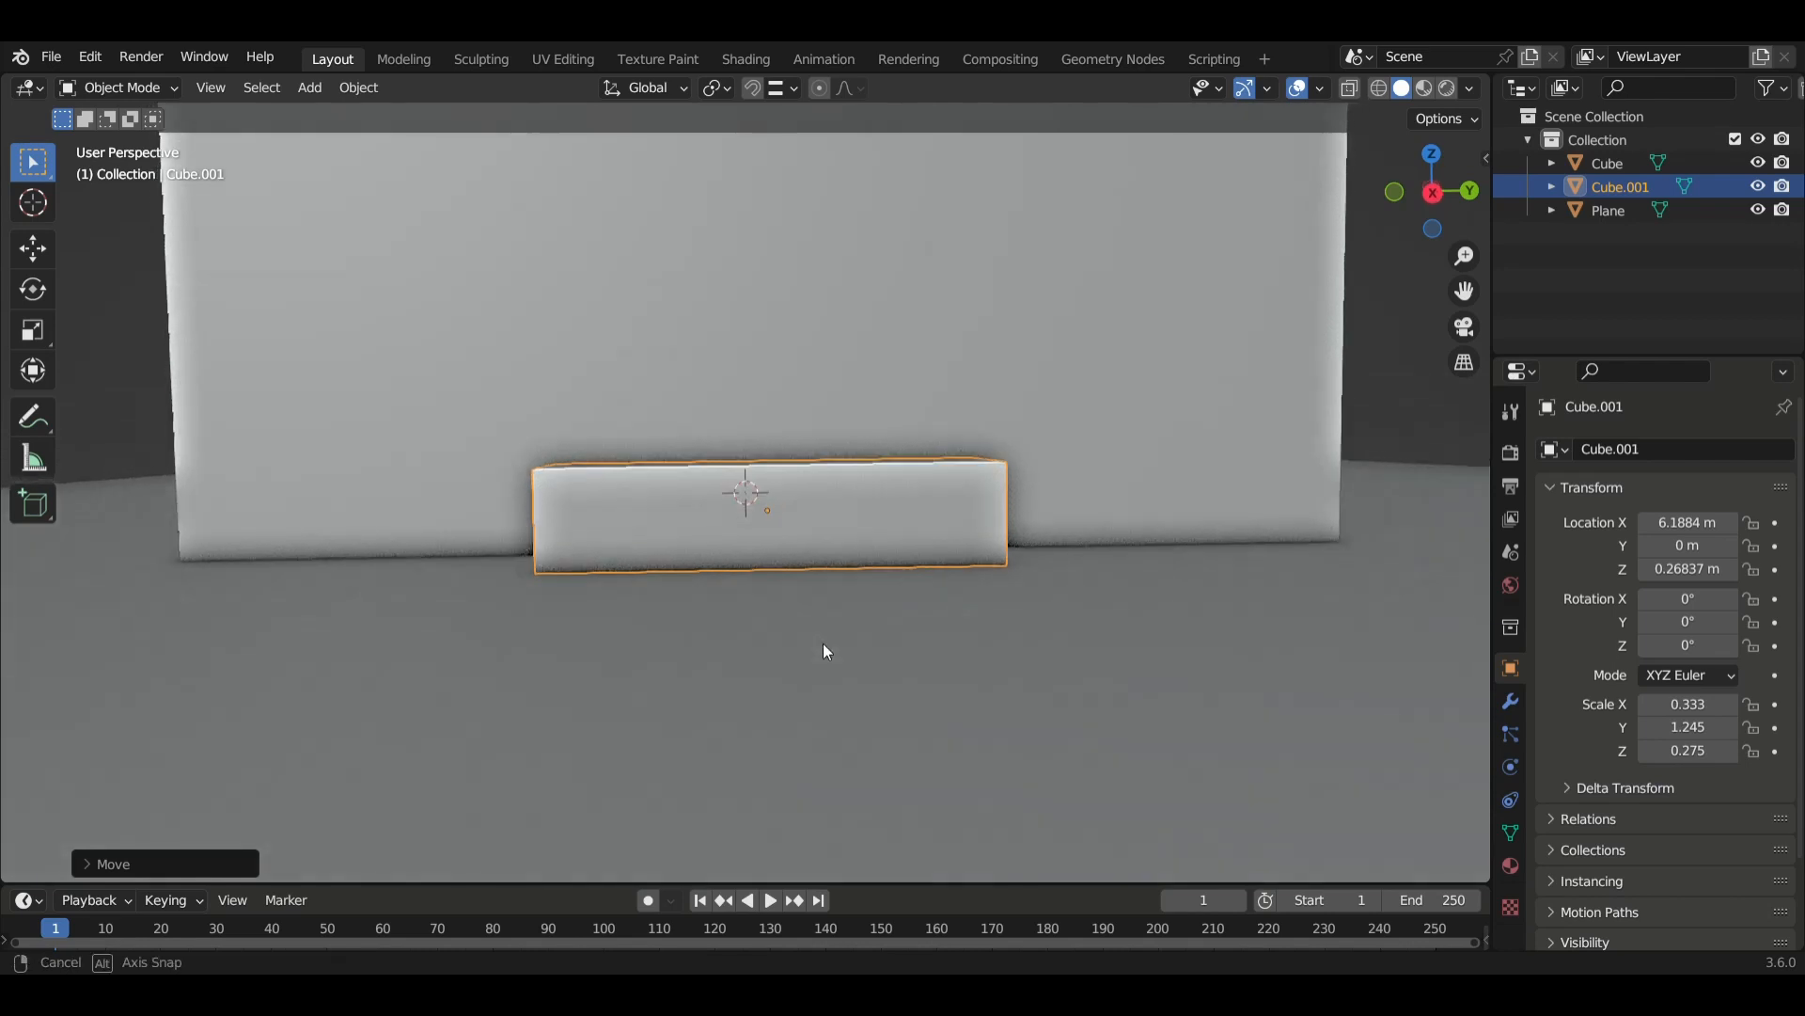
pyautogui.press('s')
pyautogui.press('z')
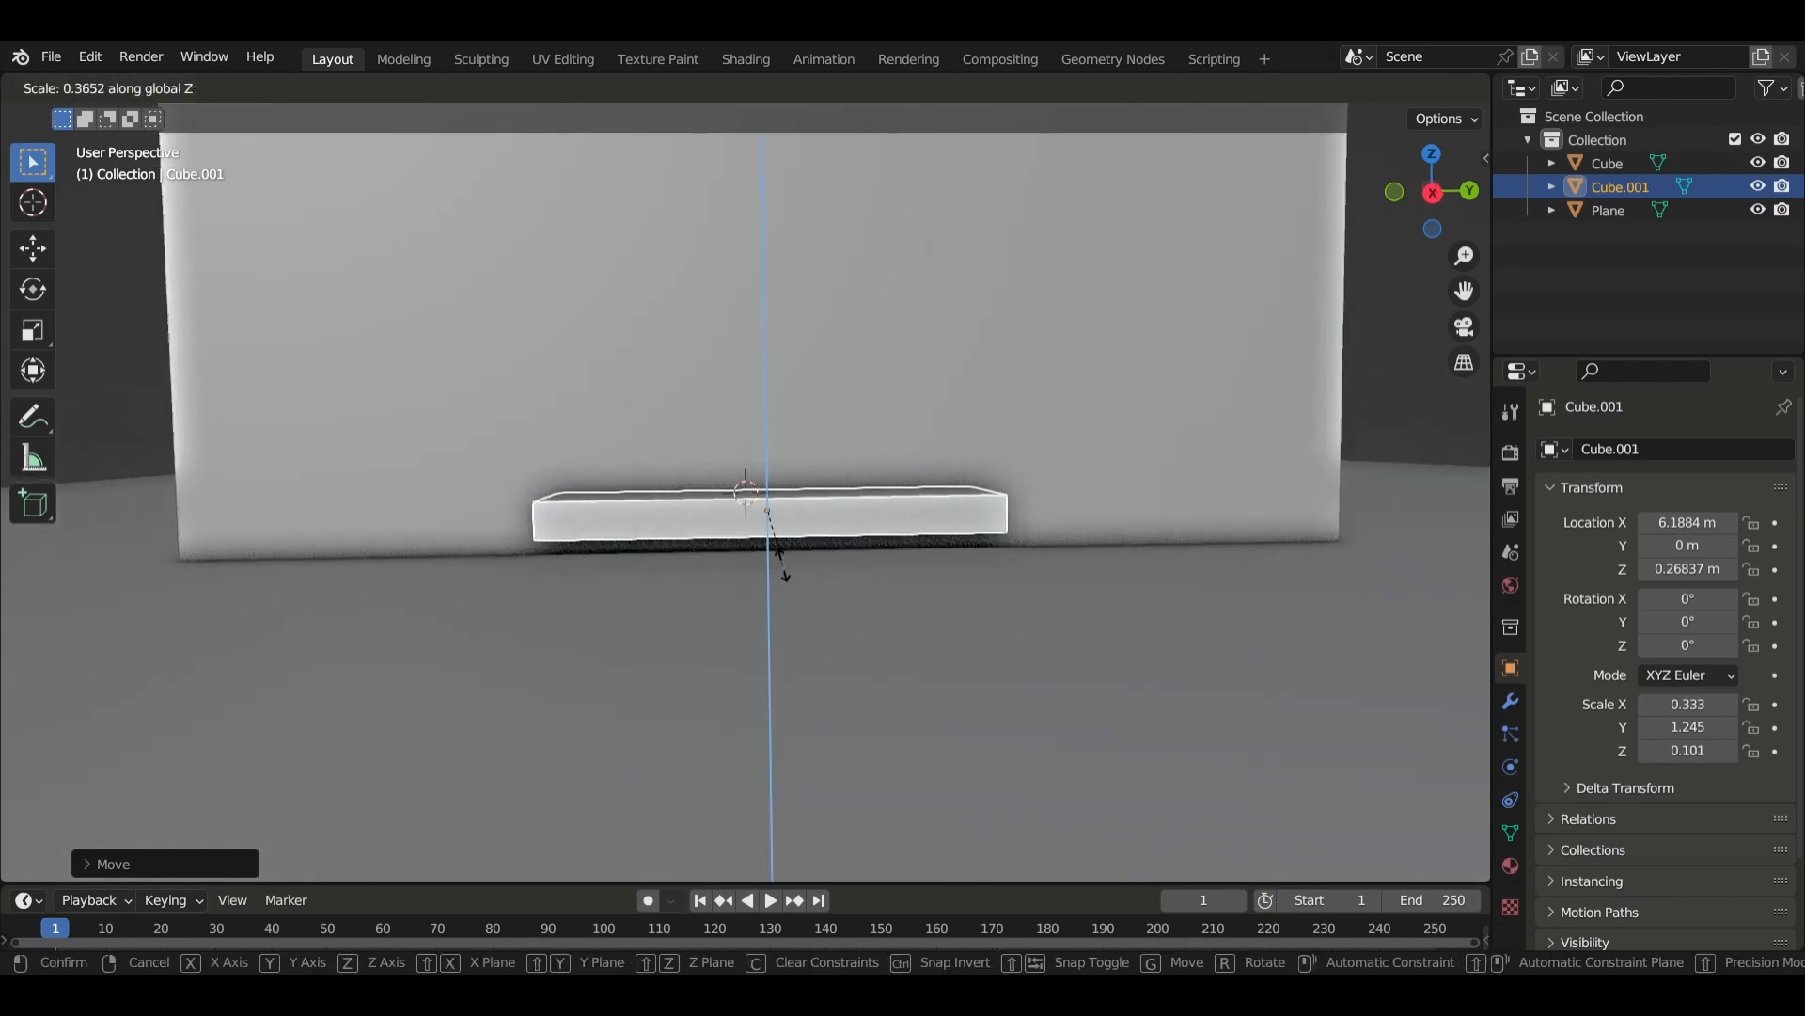
pyautogui.click(767, 616)
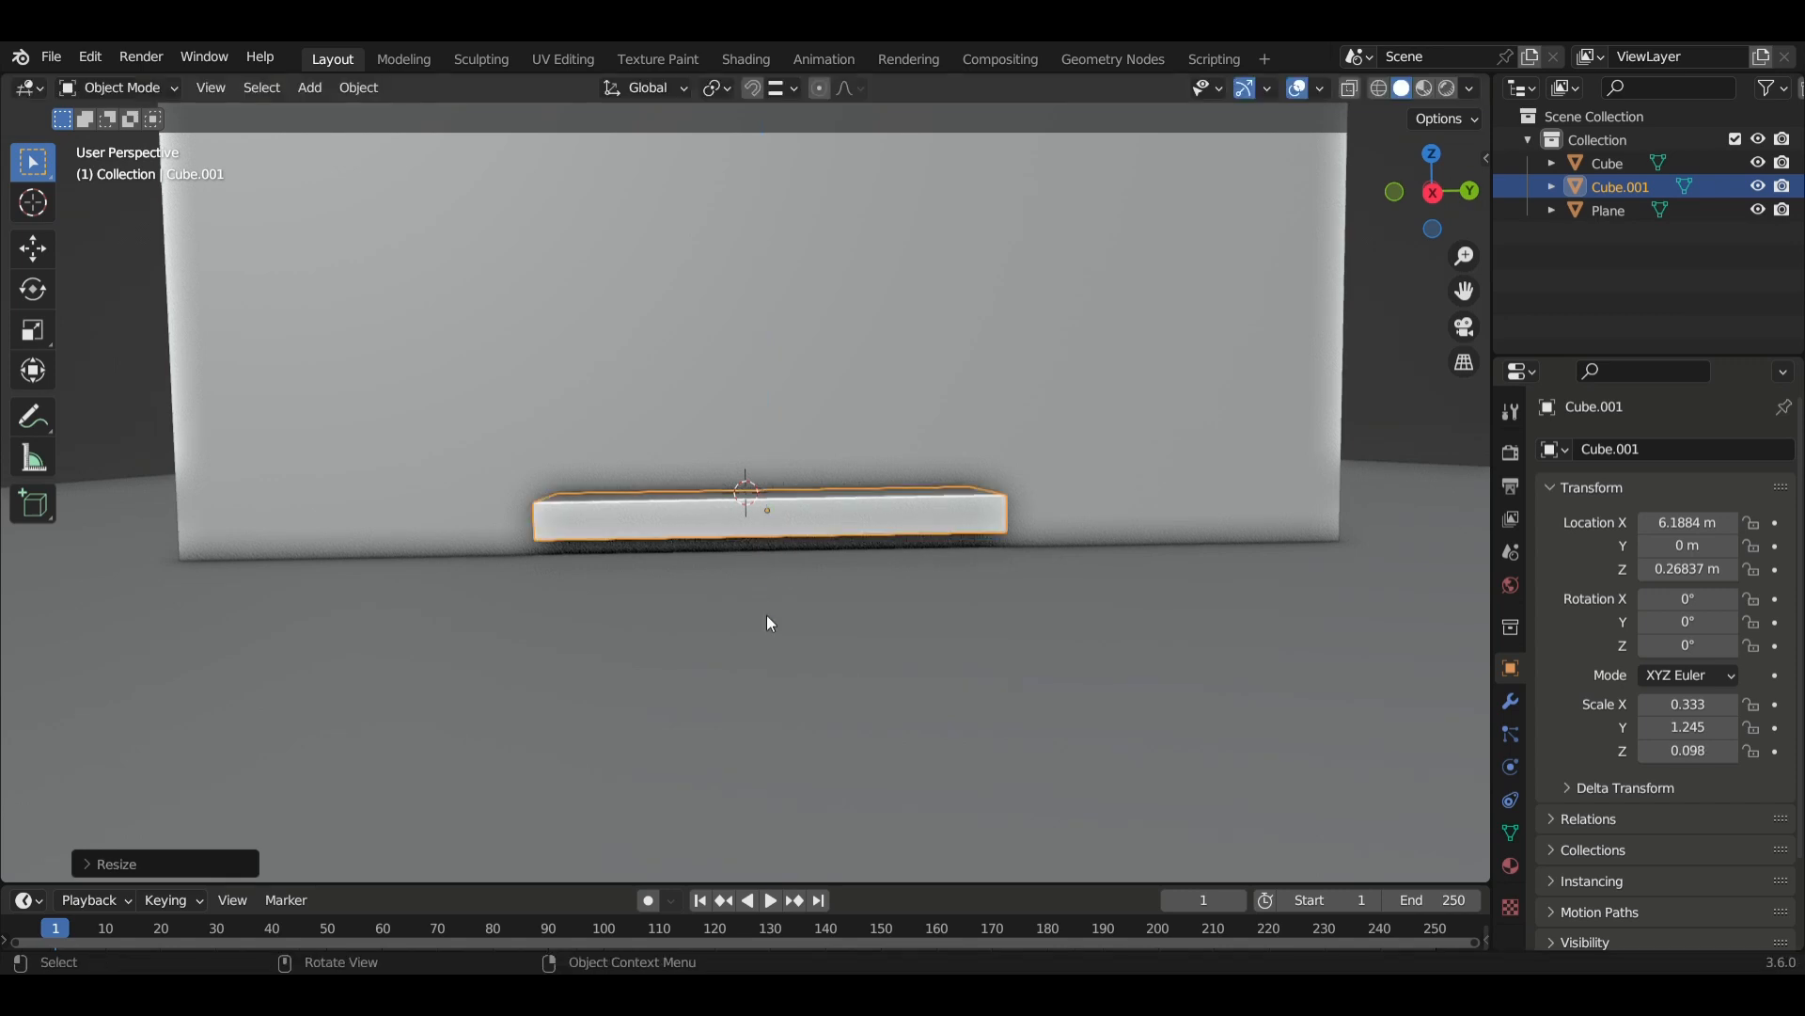
# Raise the thin slab along Z to a location of about 0.426 m.
pyautogui.moveTo(767, 617); pyautogui.dragTo(945, 564, button='middle')
pyautogui.press('g')
pyautogui.press('z')
pyautogui.click(841, 598)
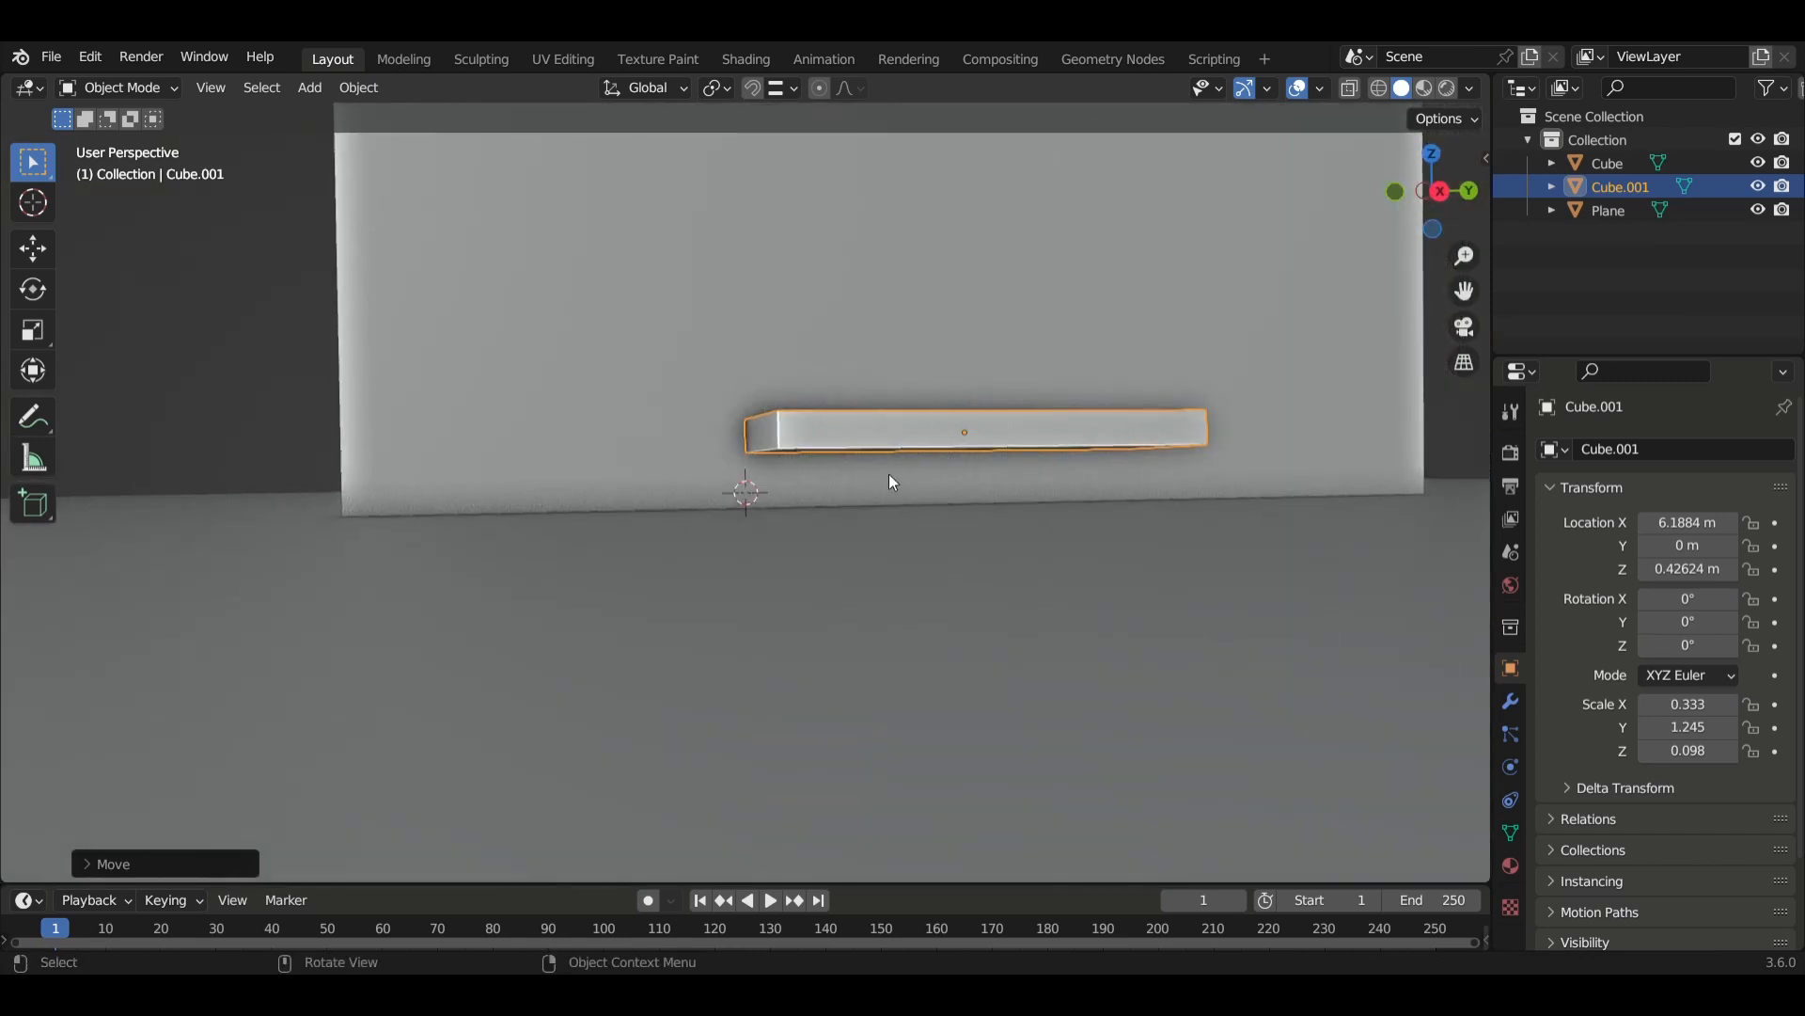
# Isolate the slab in Local View in Edit Mode and extrude its bottom face downward by about 0.1 m.
pyautogui.press('Tab')
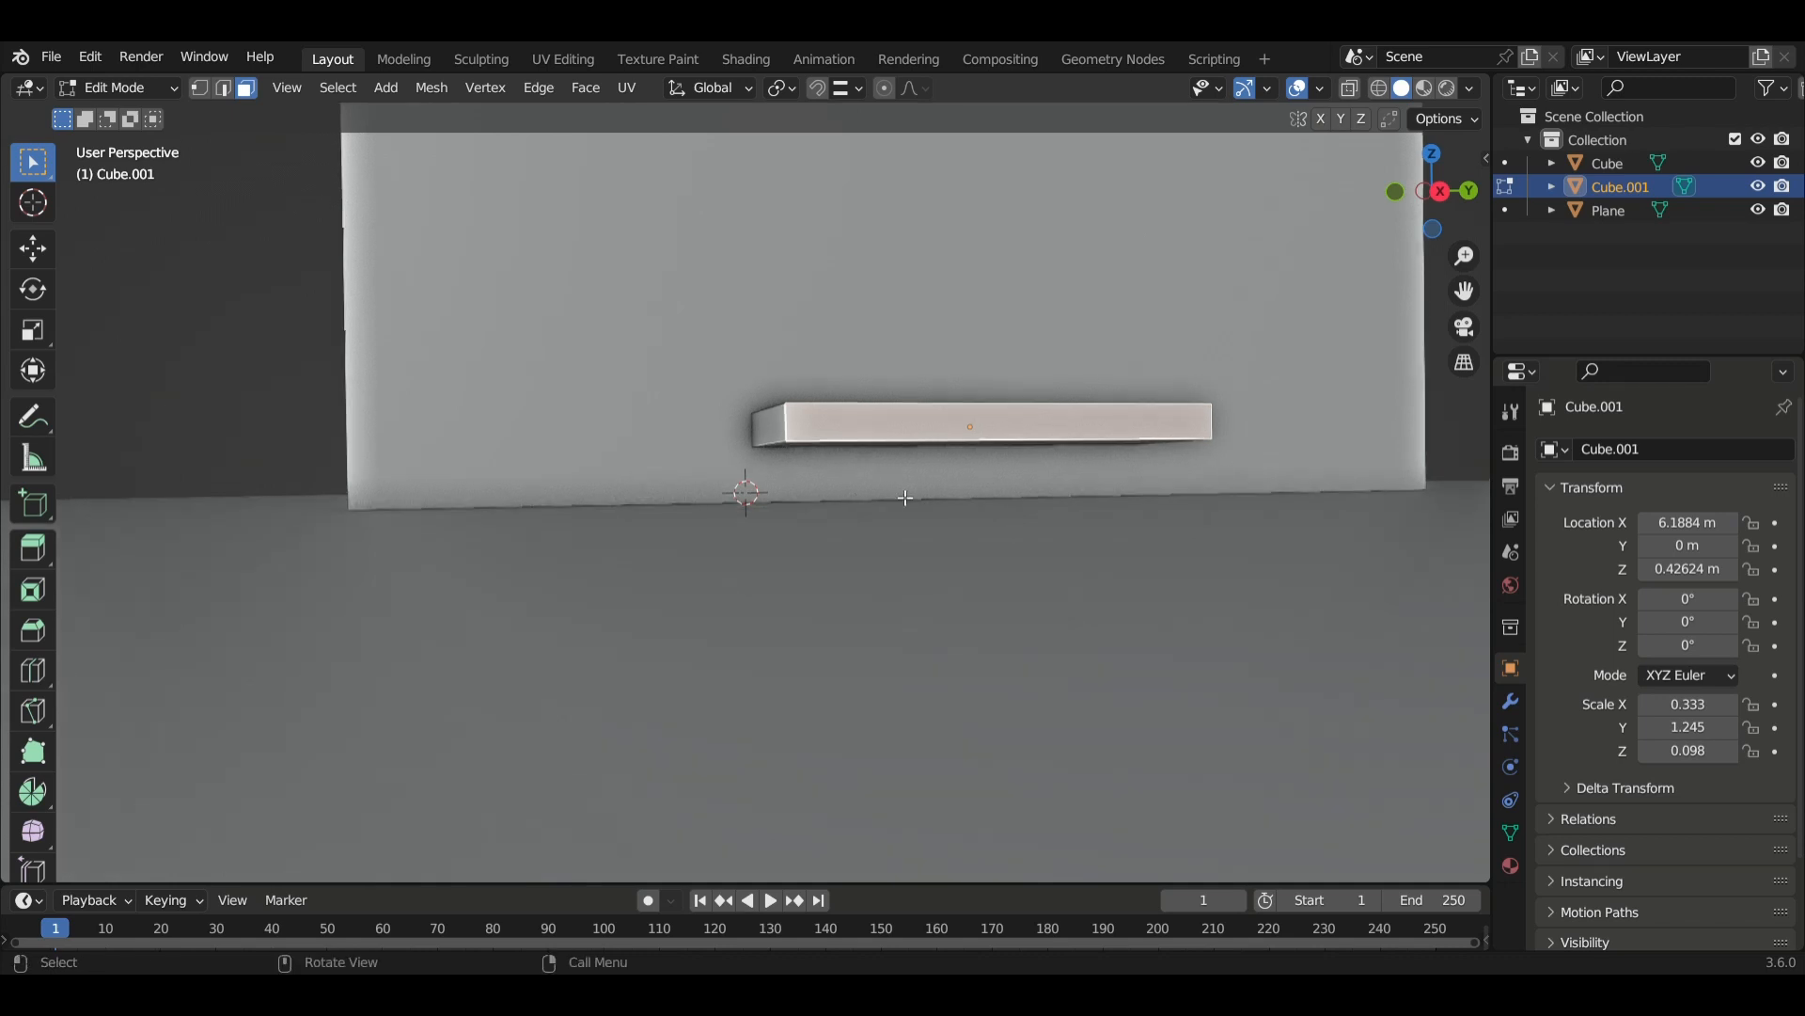
pyautogui.press('KP_Divide')
pyautogui.moveTo(866, 528); pyautogui.dragTo(867, 518, button='middle')
pyautogui.click(734, 498)
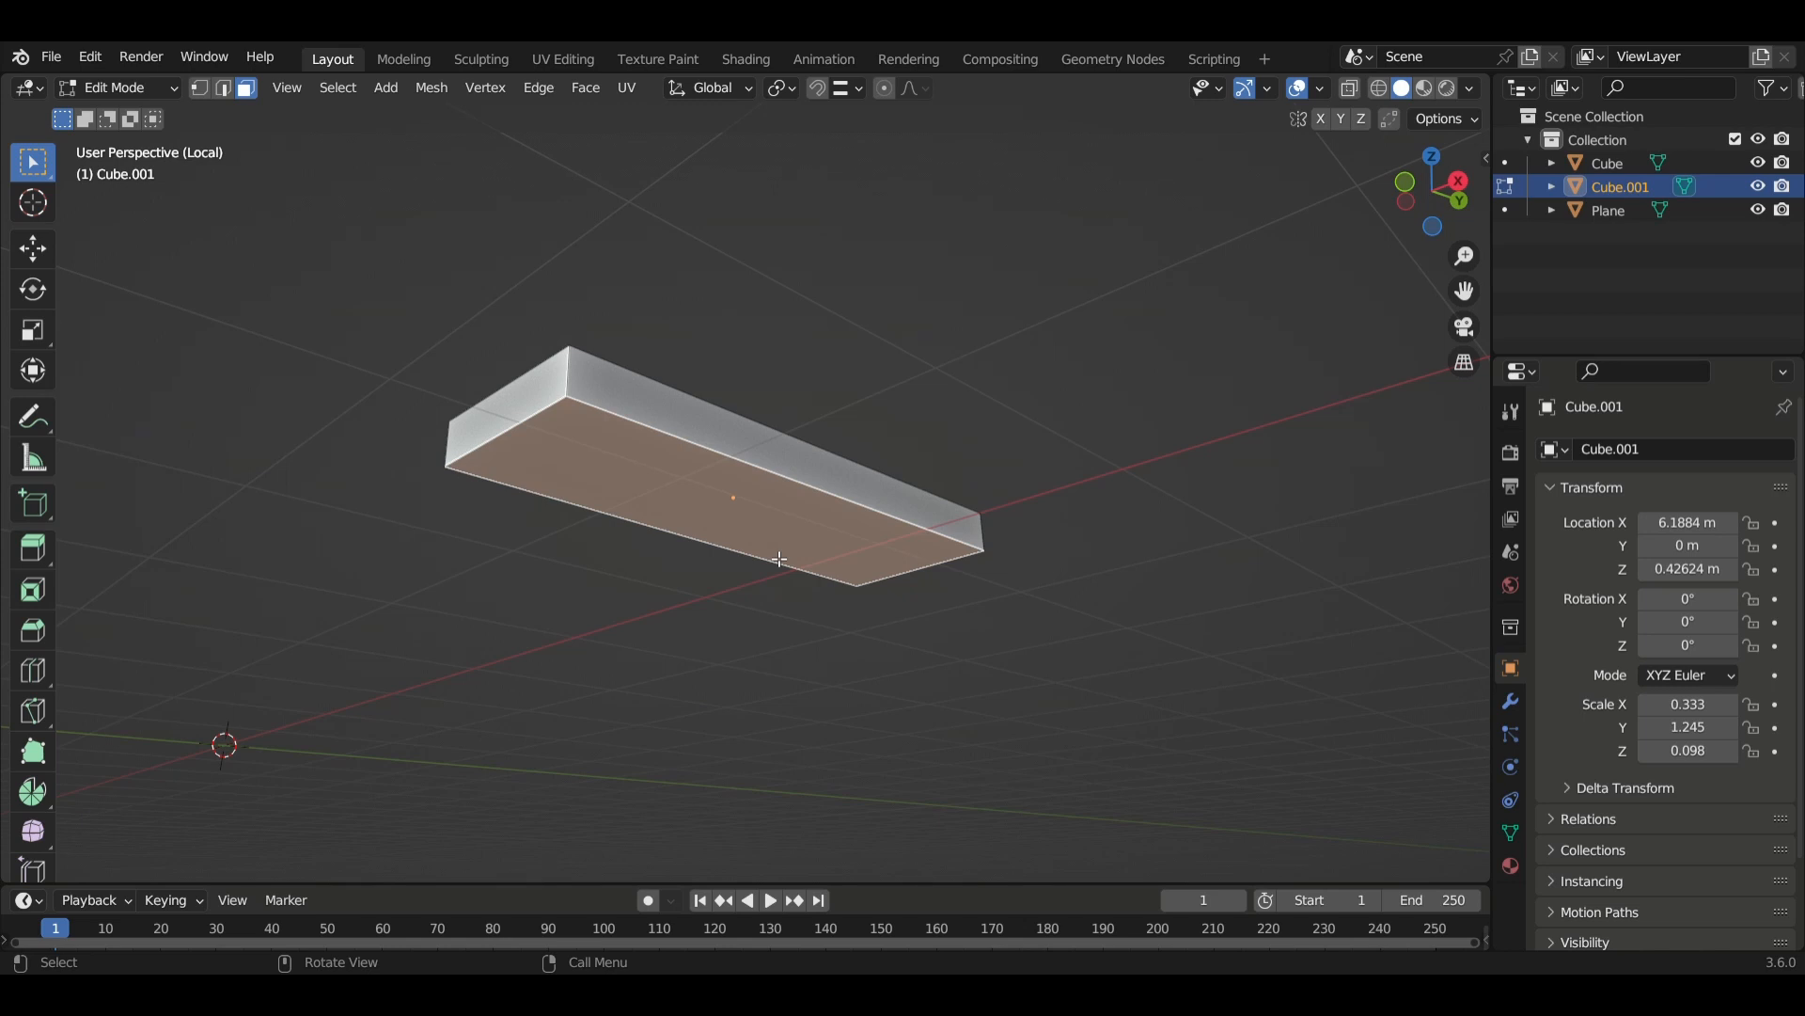
pyautogui.moveTo(781, 560); pyautogui.dragTo(782, 576, button='middle')
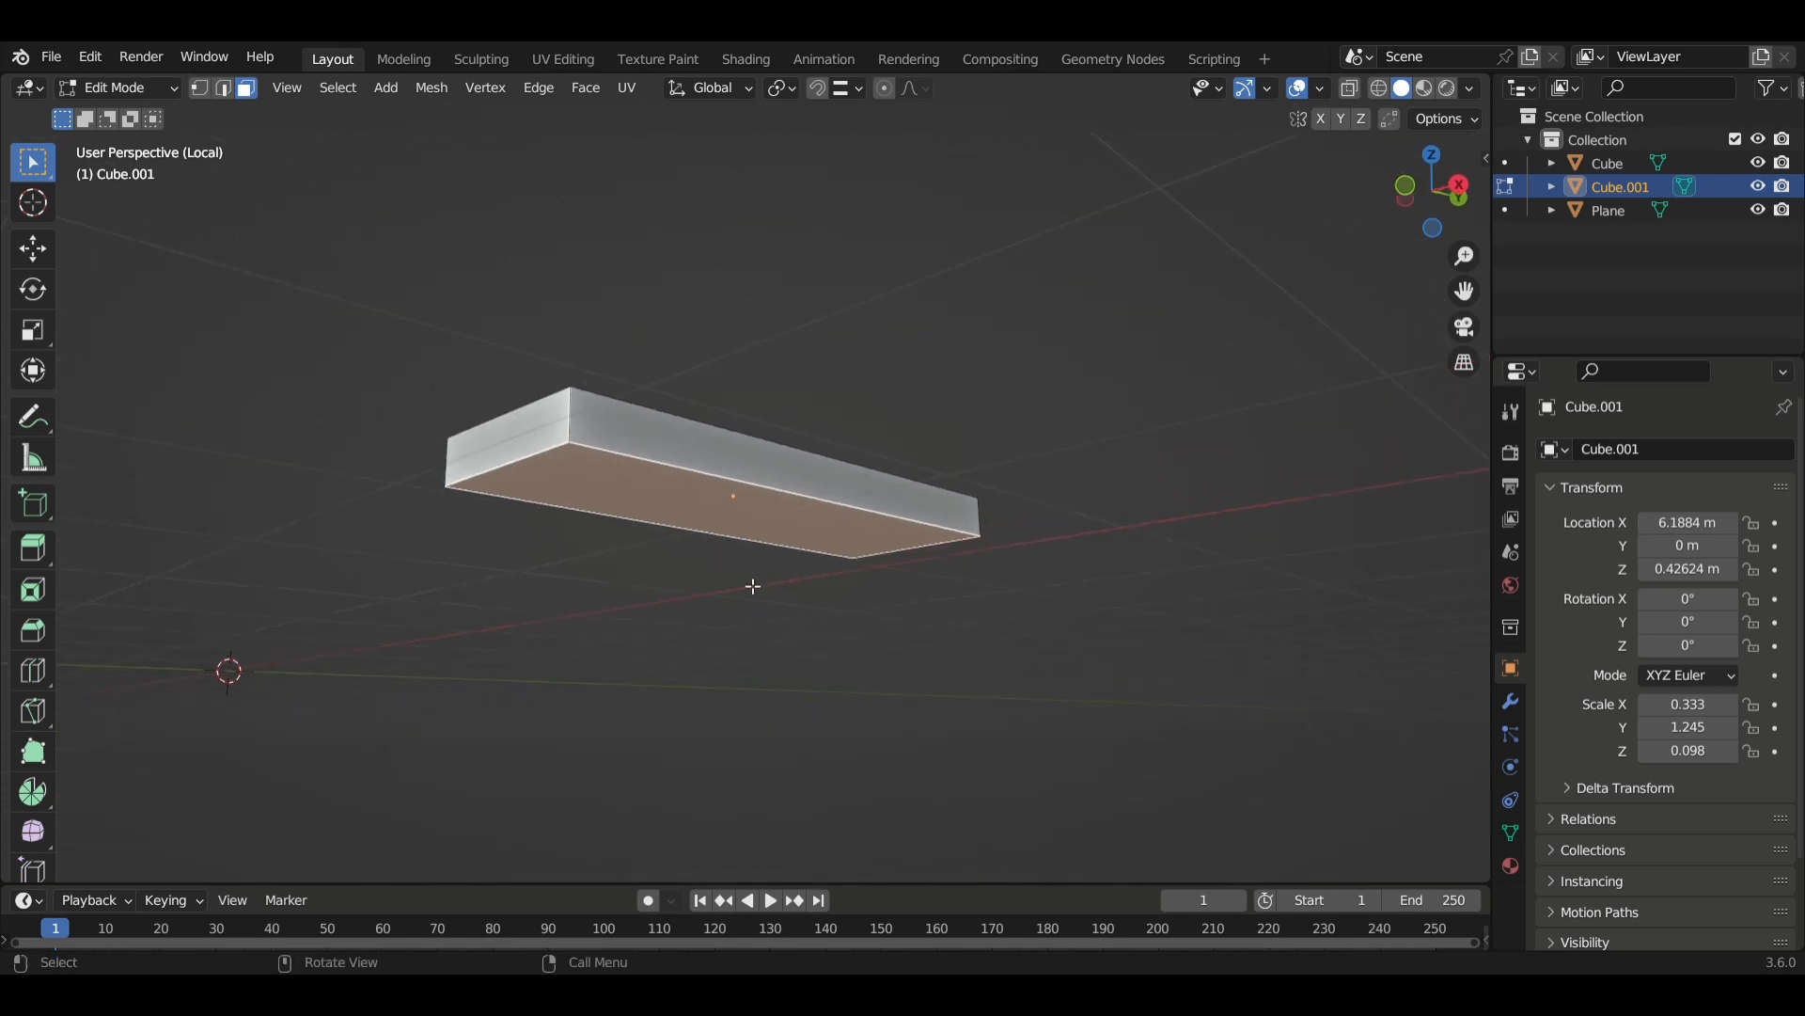
pyautogui.press('e')
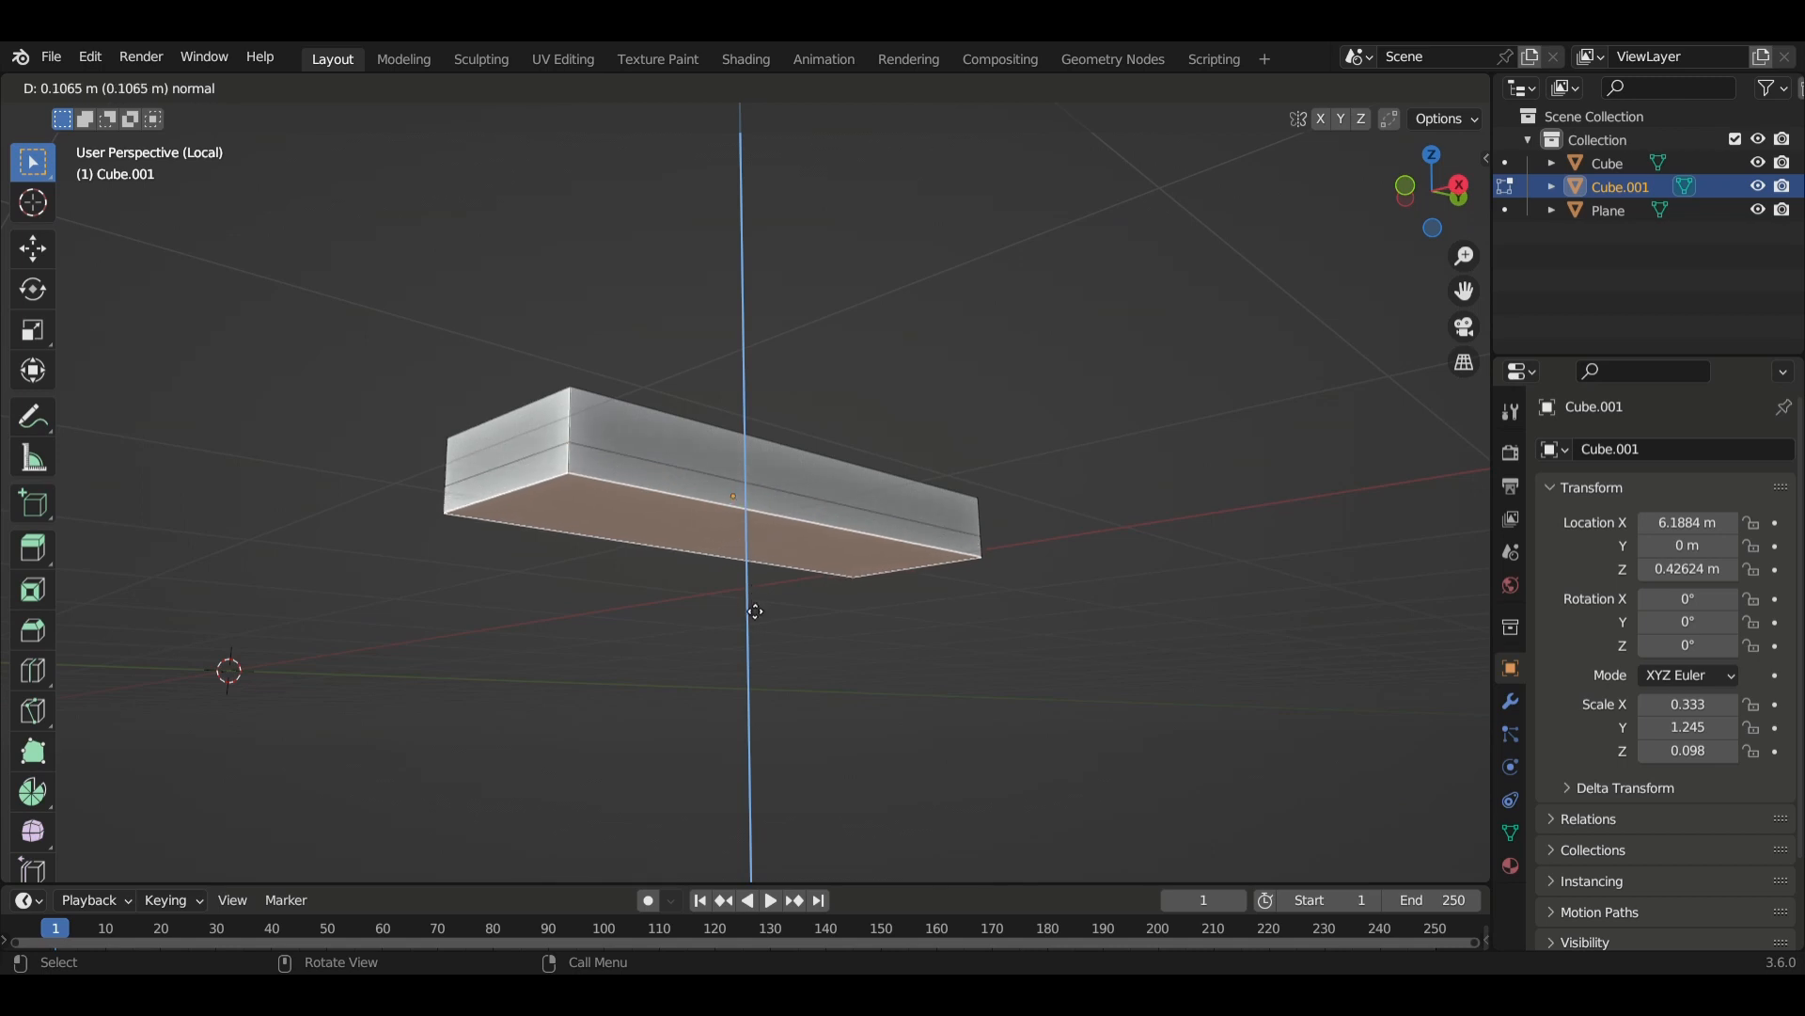
pyautogui.click(754, 618)
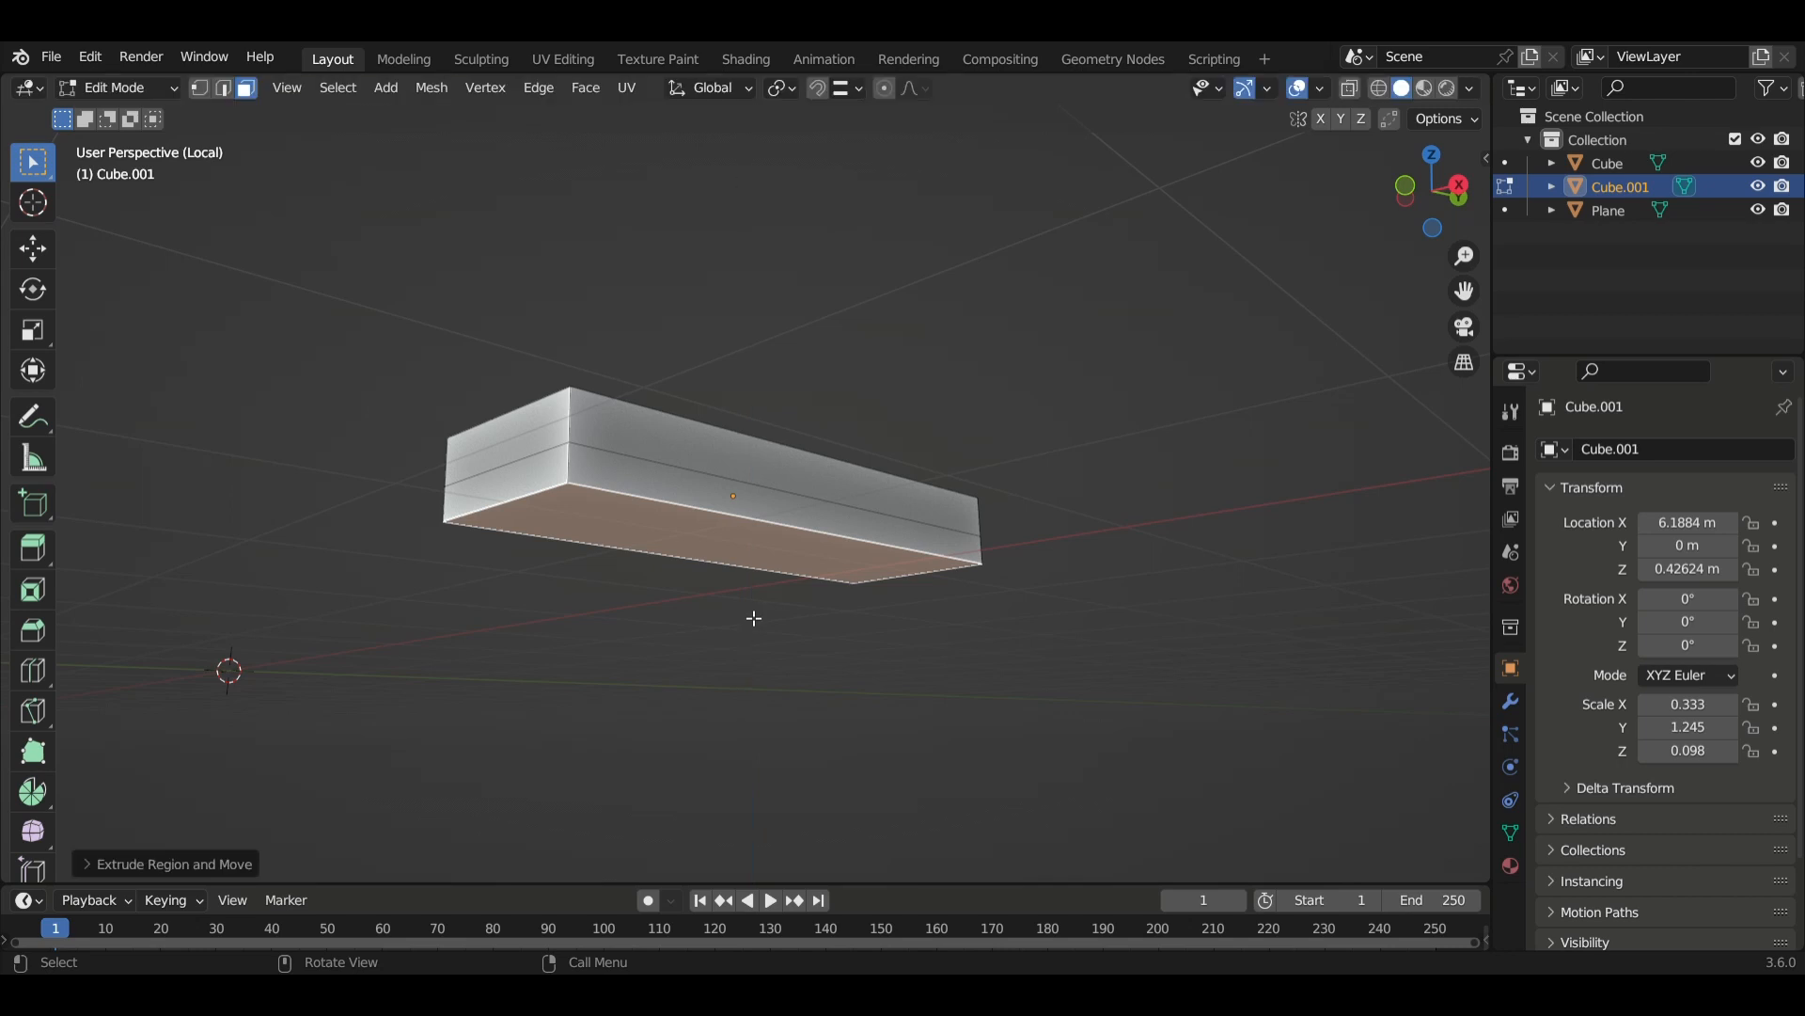
# Extrude the lower band of side faces outward along their normals to form the second step.
pyautogui.click(523, 474)
pyautogui.moveTo(617, 484); pyautogui.dragTo(891, 624, button='middle')
pyautogui.hotkey('alt', 'e')
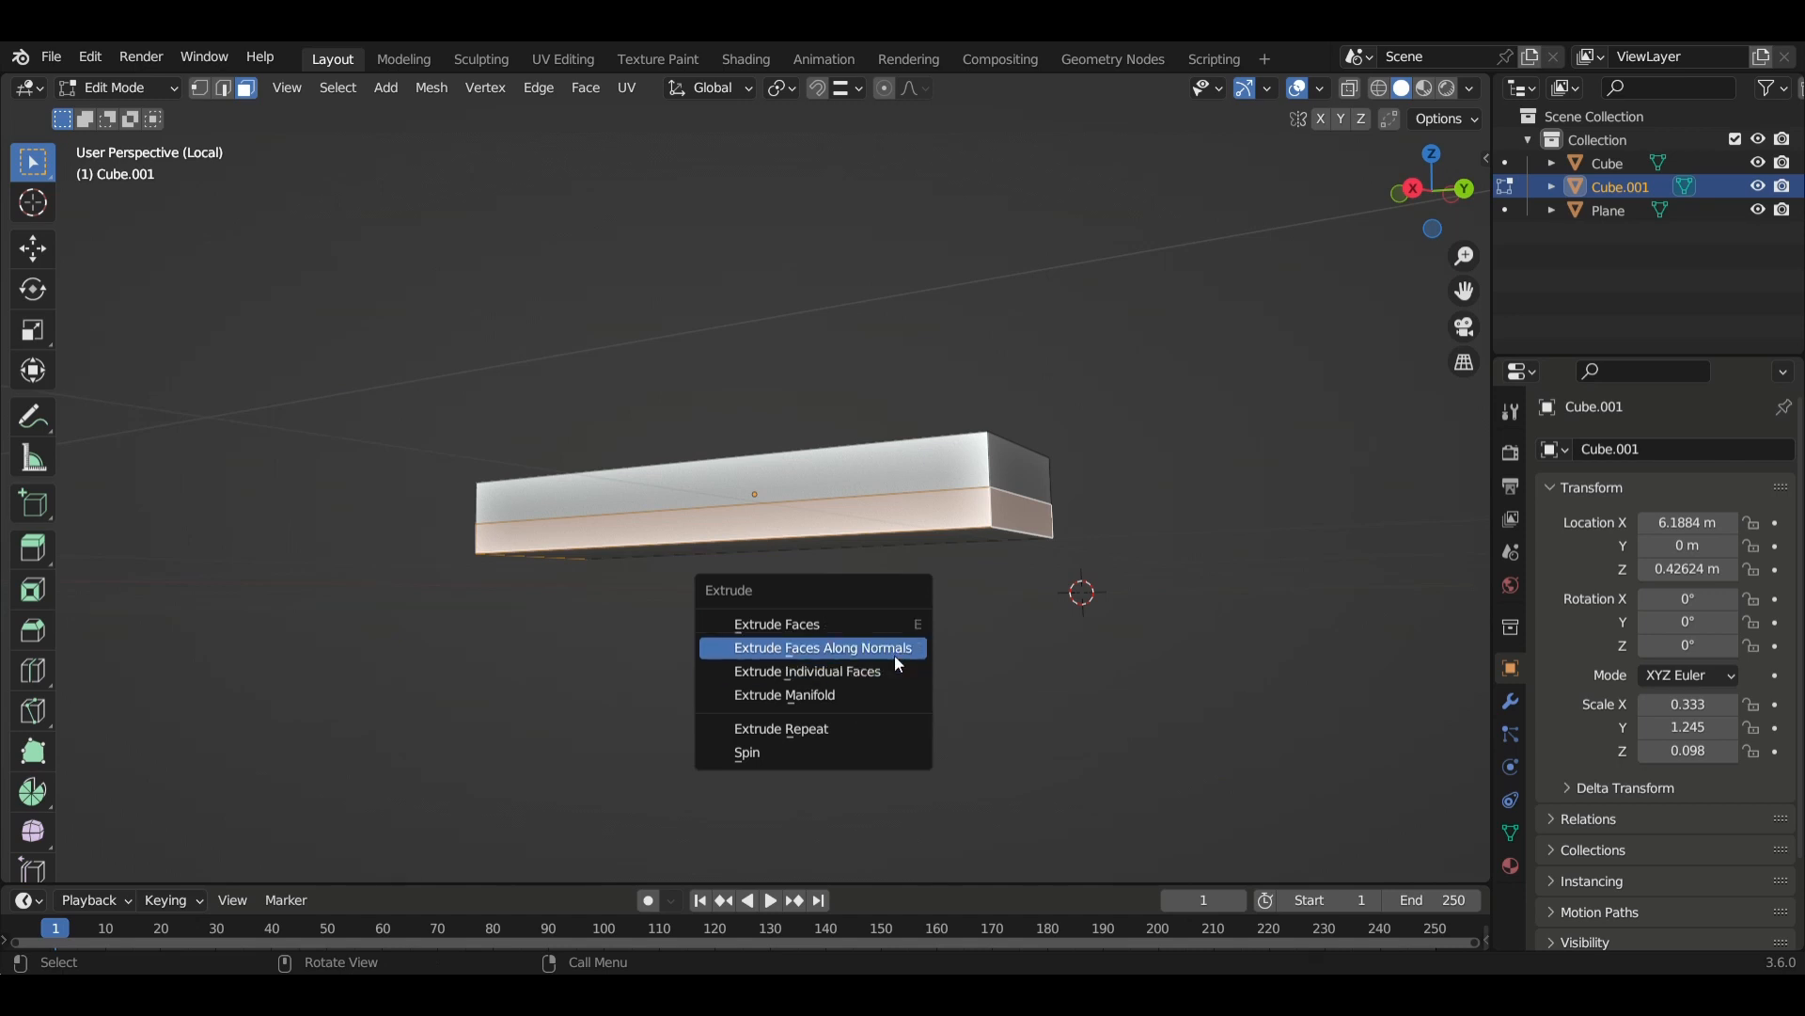
pyautogui.click(896, 647)
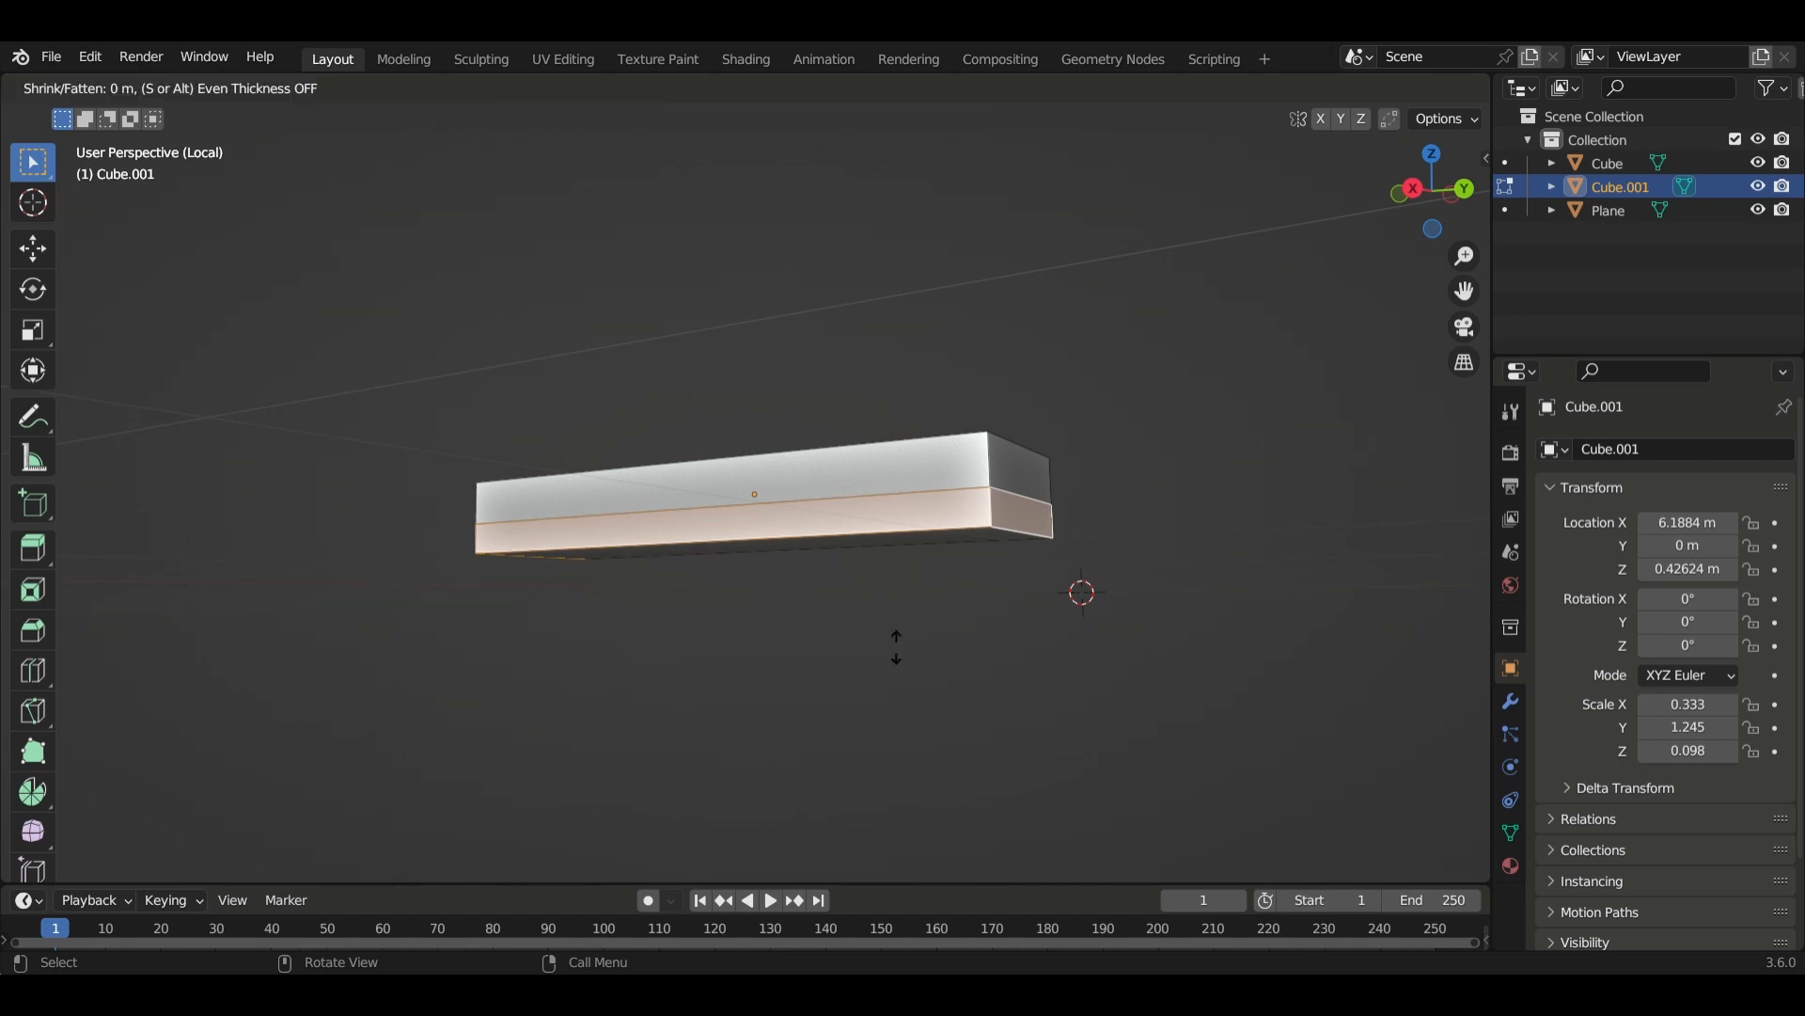
pyautogui.click(901, 637)
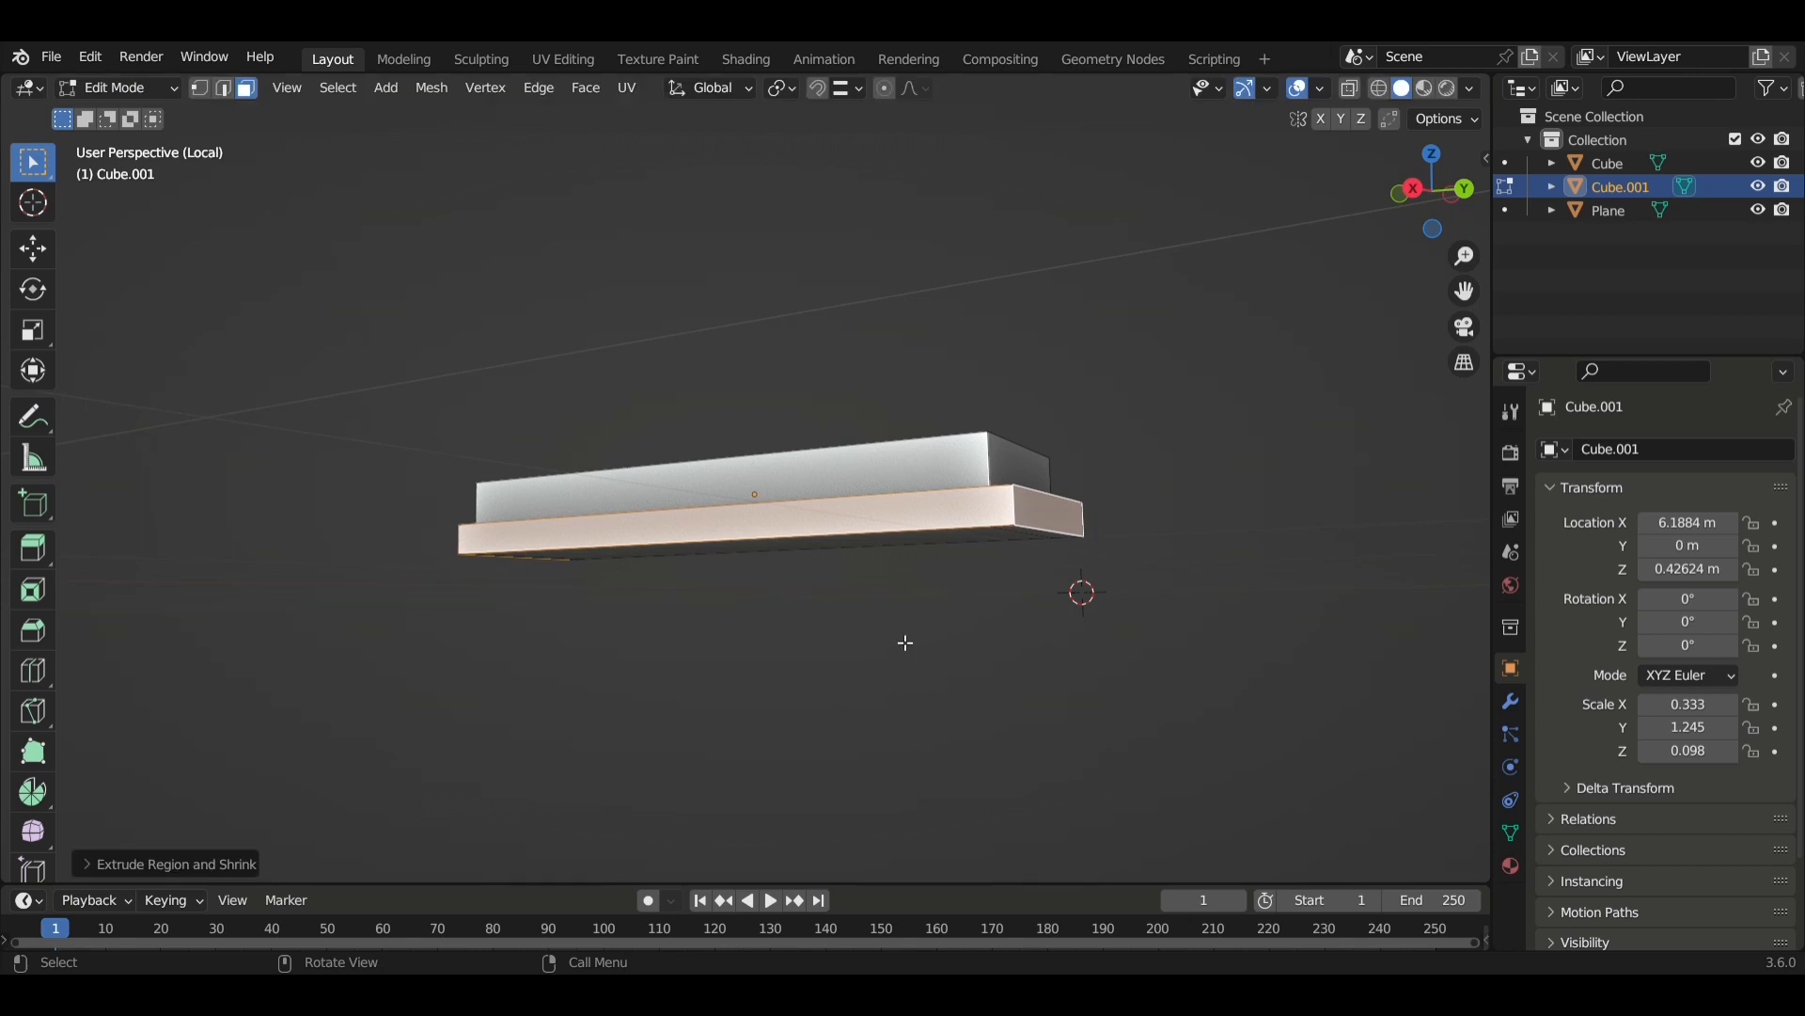
# Move the second step's long front face outward along X by about 0.08 m to deepen the tread.
pyautogui.moveTo(903, 636); pyautogui.dragTo(968, 658, button='middle')
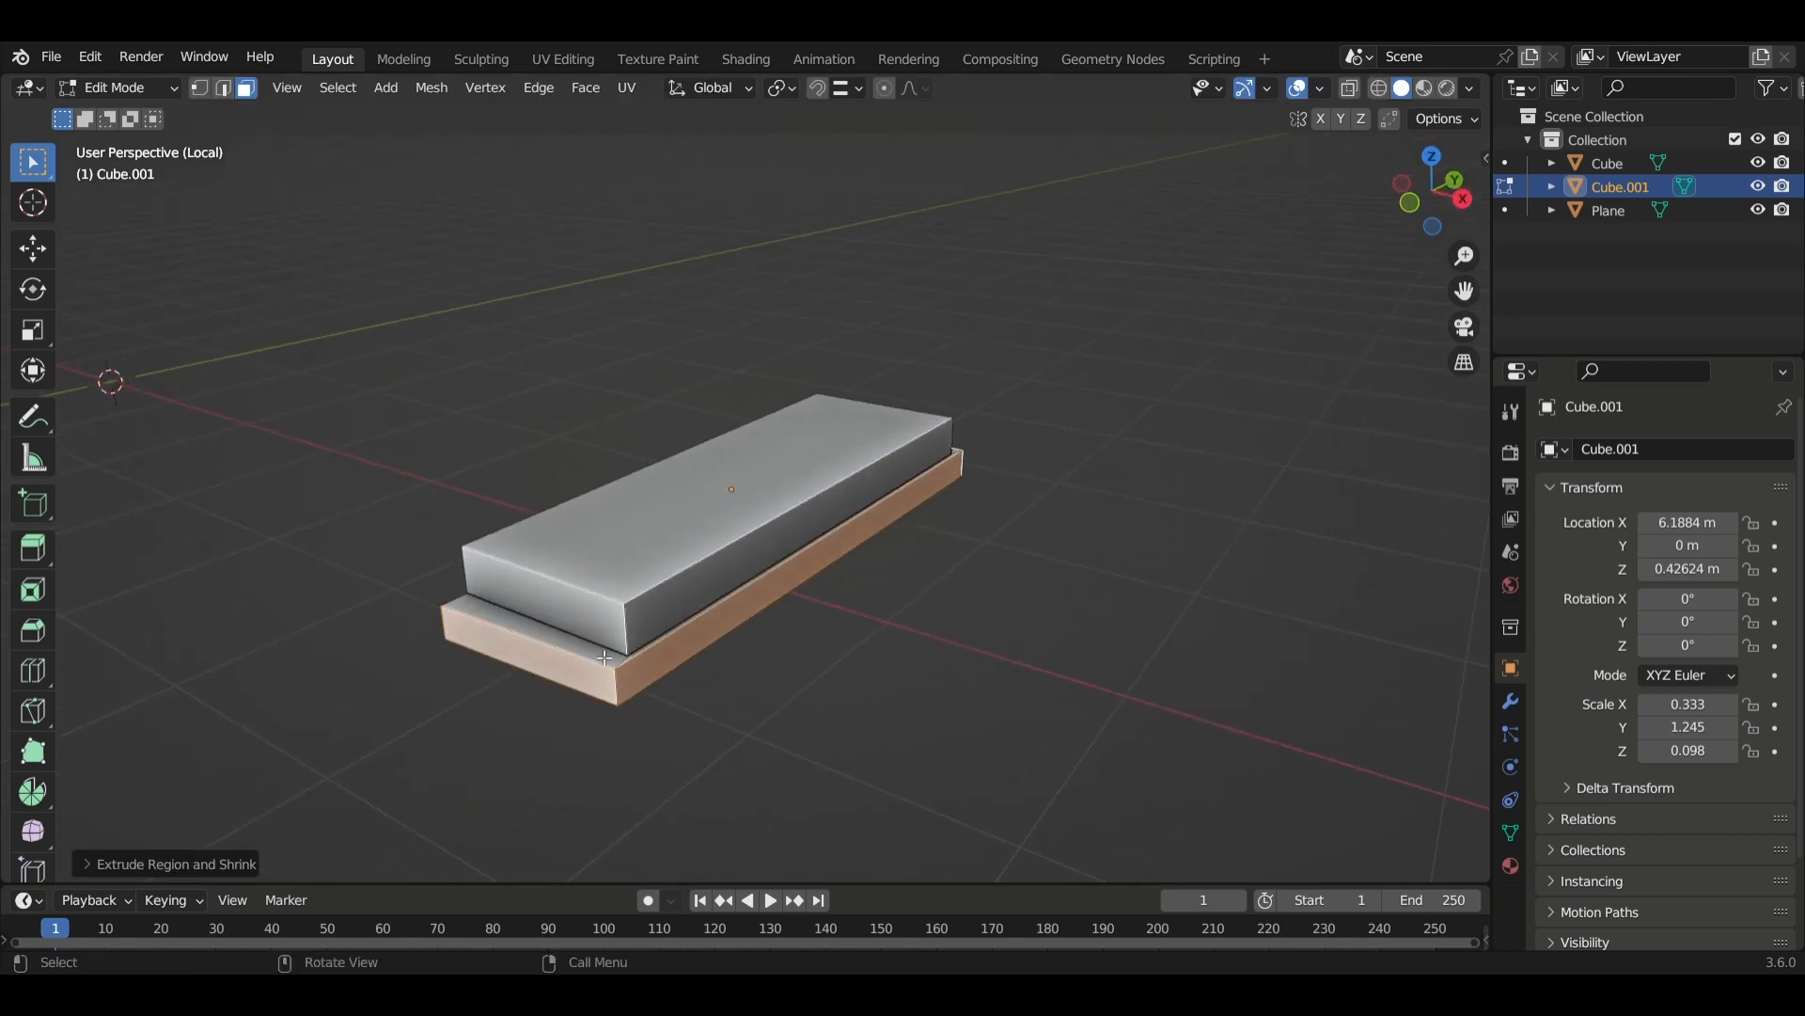
pyautogui.moveTo(733, 683); pyautogui.dragTo(527, 669, button='middle')
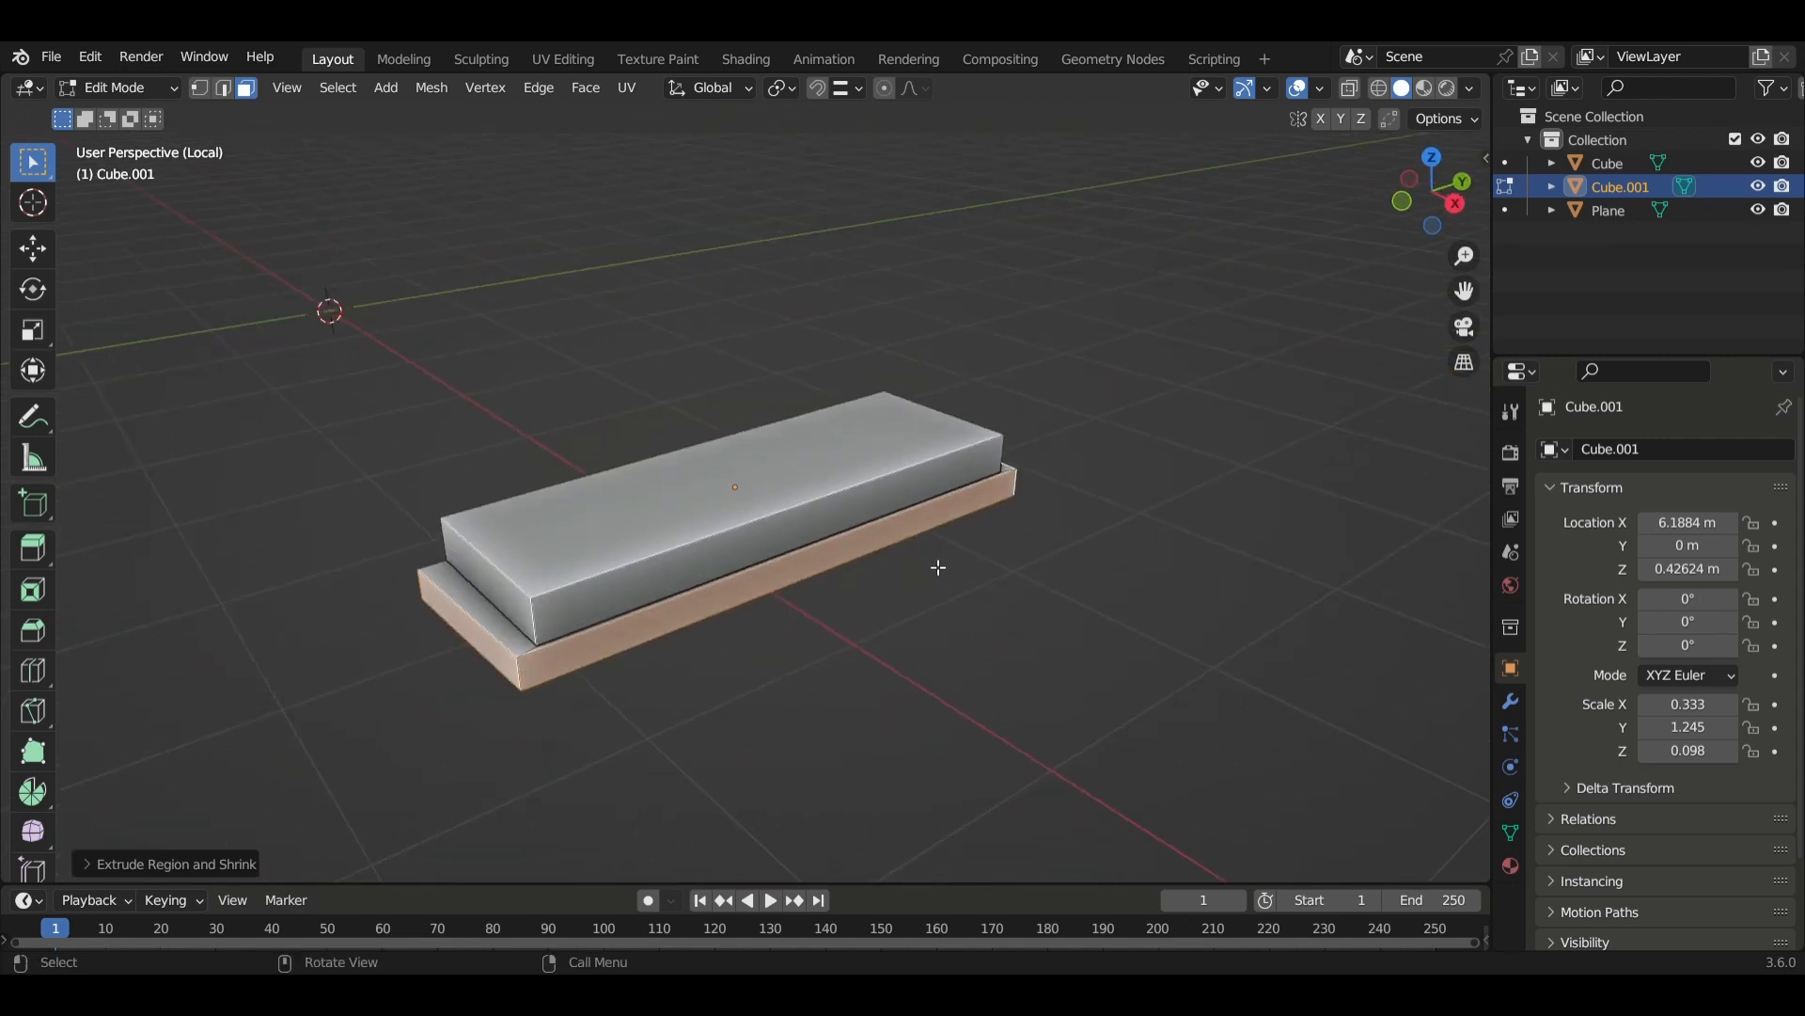
pyautogui.moveTo(939, 568); pyautogui.dragTo(1044, 649, button='middle')
pyautogui.click(824, 583)
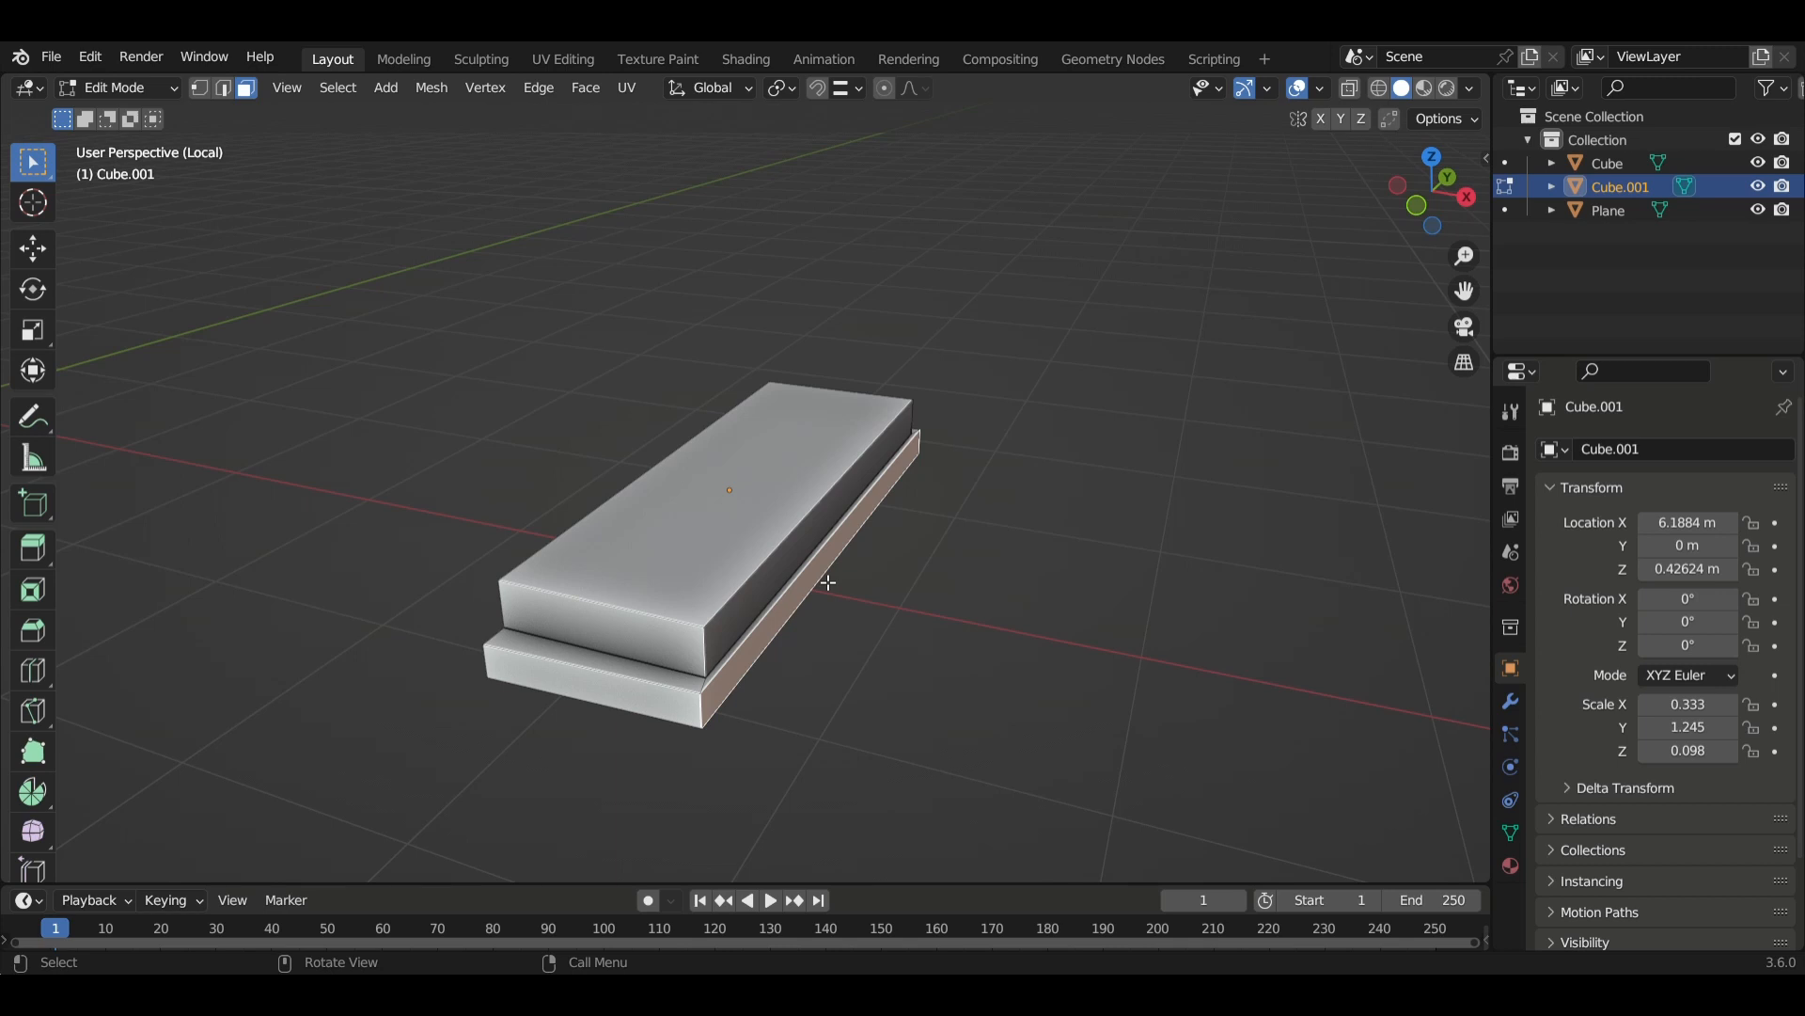
pyautogui.press('g')
pyautogui.press('x')
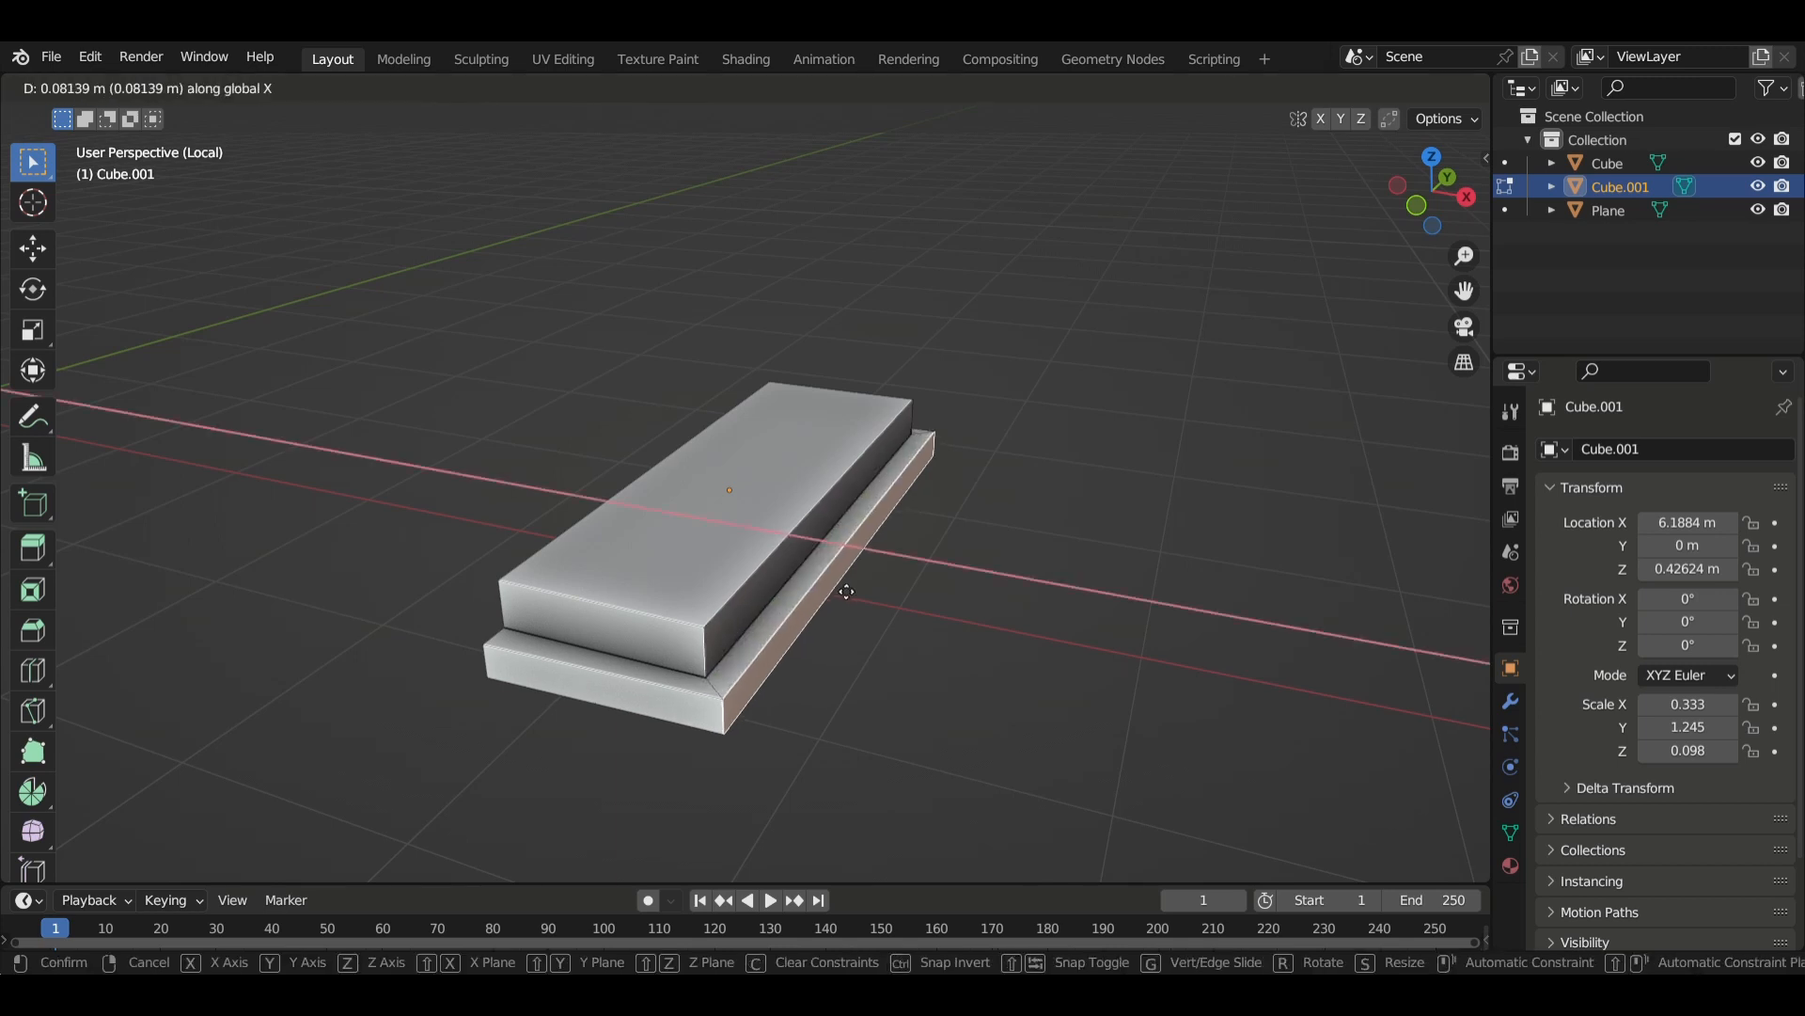
pyautogui.click(846, 590)
# Select all the bottom faces of the second step and extrude them downward by about 0.1 m.
pyautogui.moveTo(846, 590); pyautogui.dragTo(624, 512, button='middle')
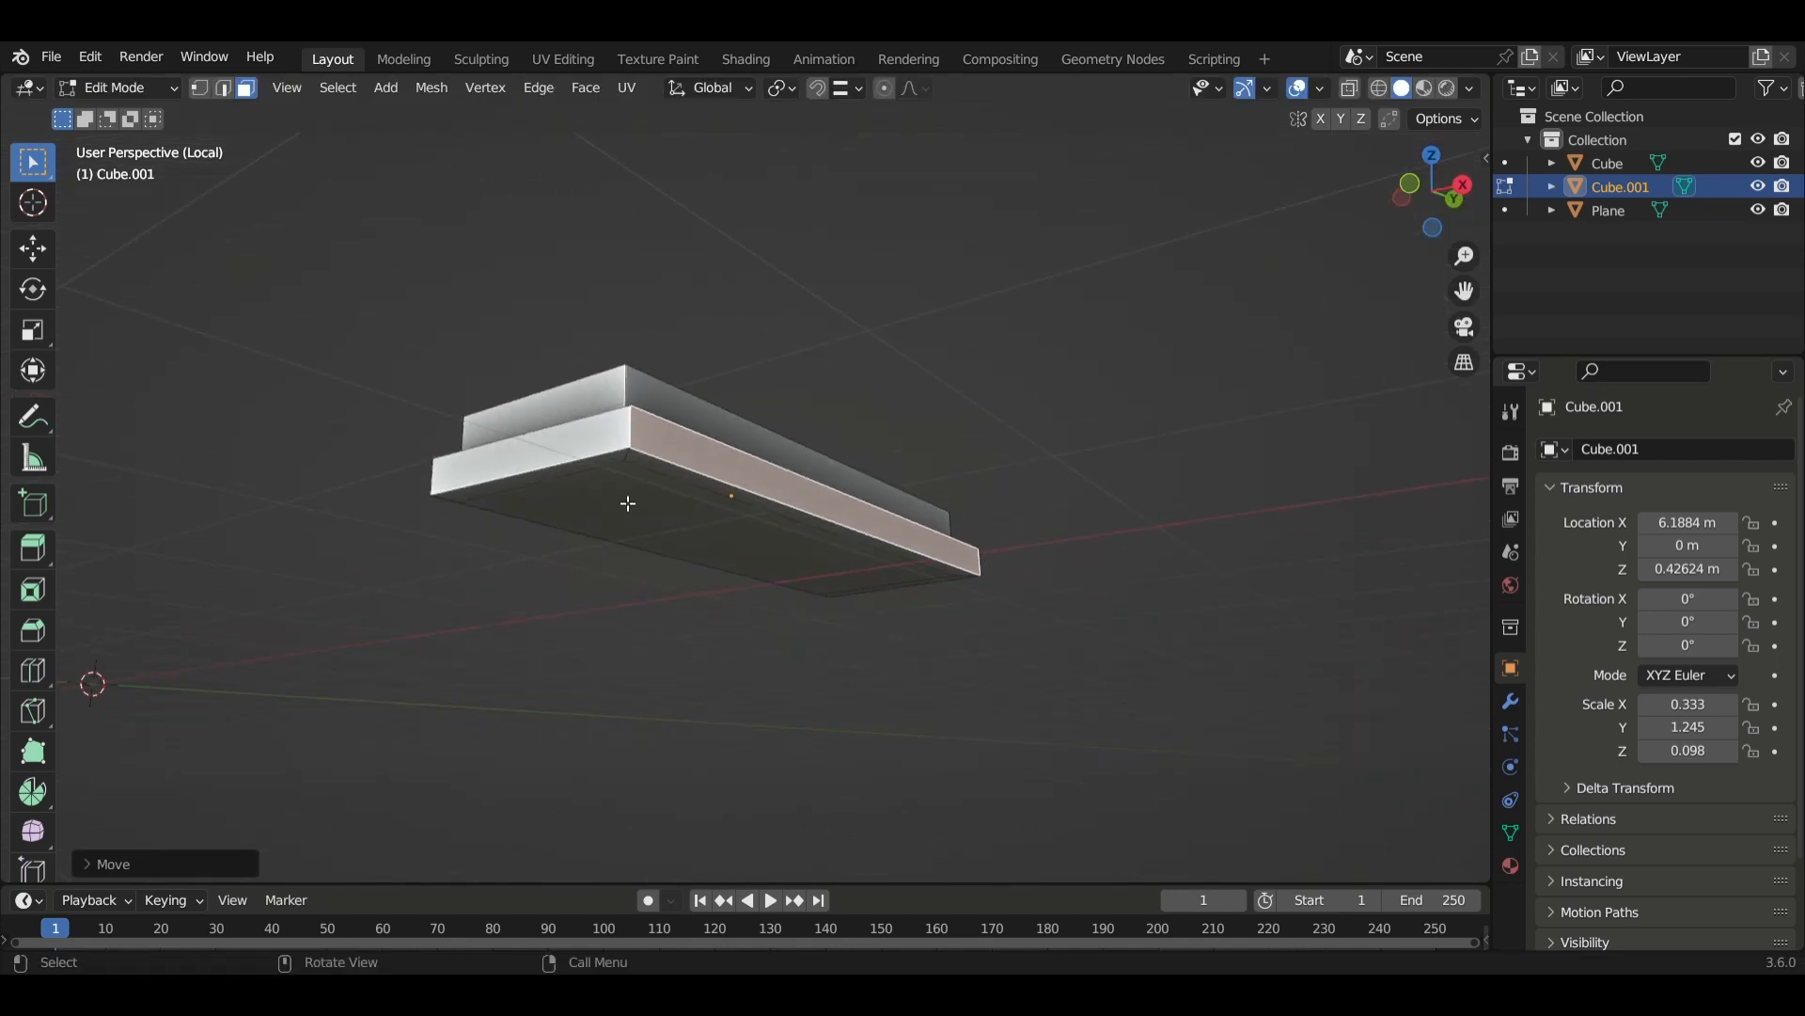
pyautogui.click(630, 503)
pyautogui.keyDown('shift'); pyautogui.click(620, 457); pyautogui.keyUp('shift')
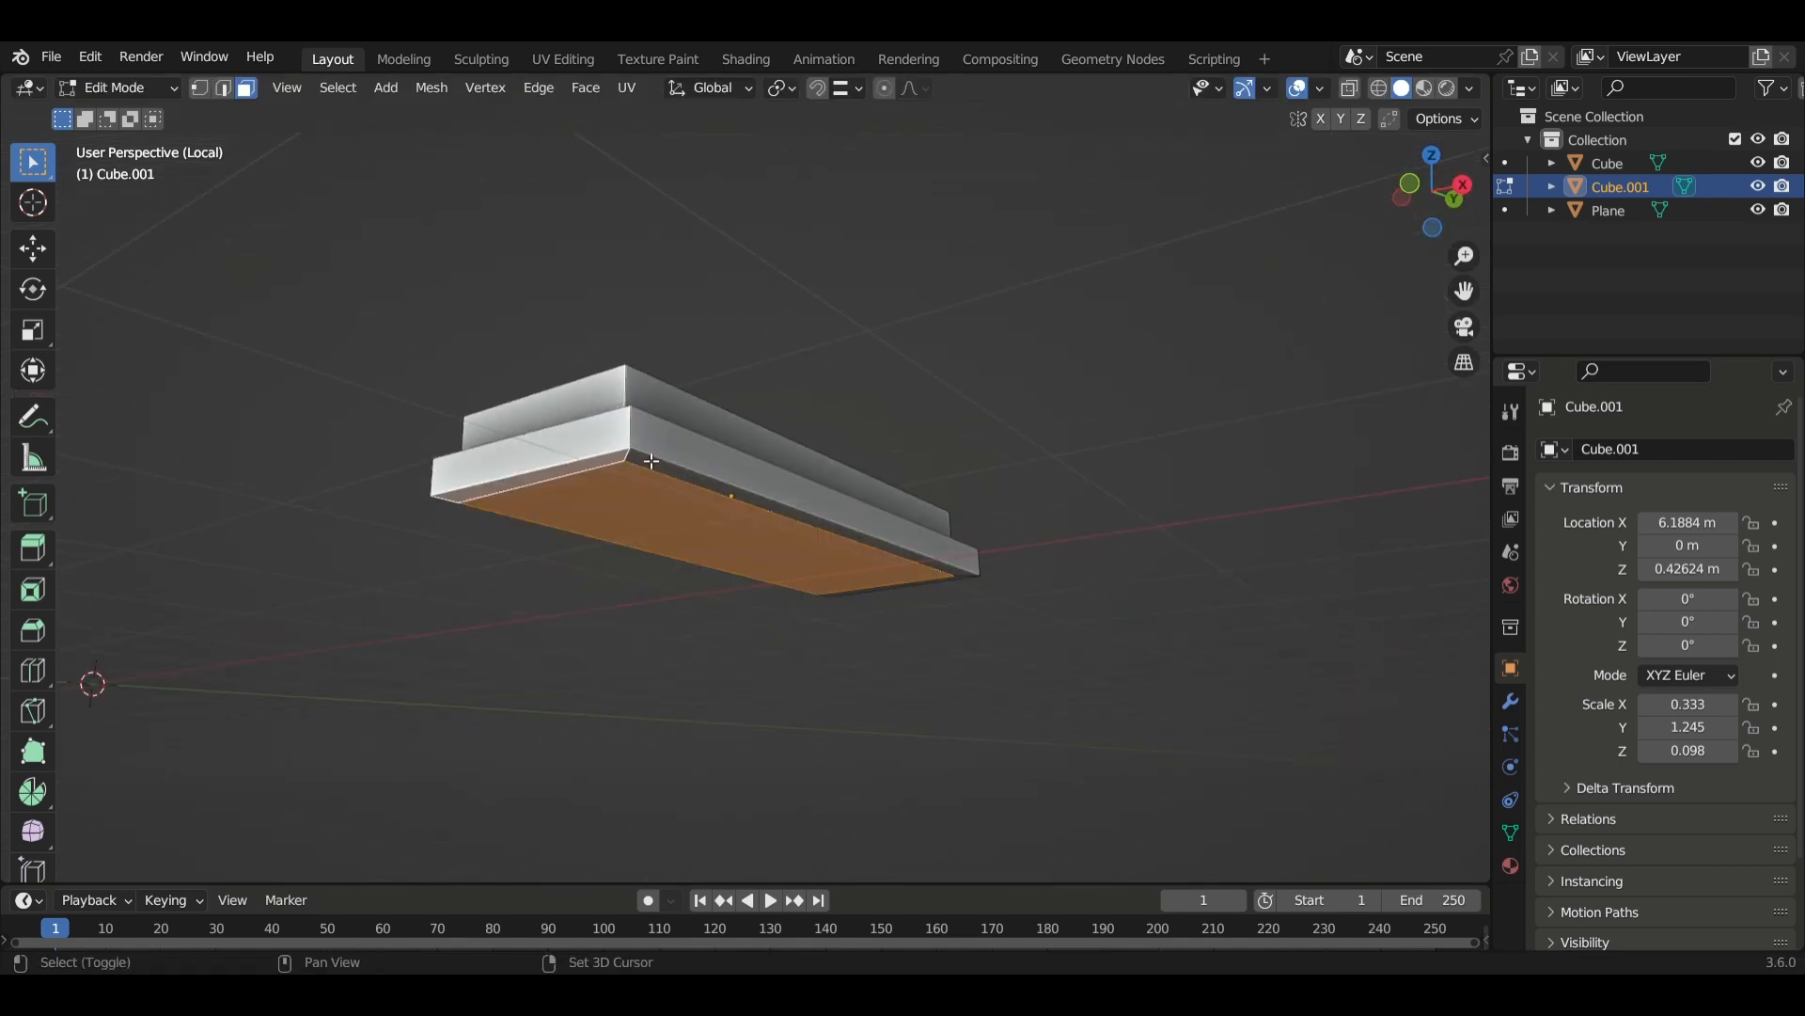
pyautogui.keyDown('shift'); pyautogui.click(653, 463); pyautogui.keyUp('shift')
pyautogui.moveTo(918, 592); pyautogui.dragTo(859, 495, button='middle')
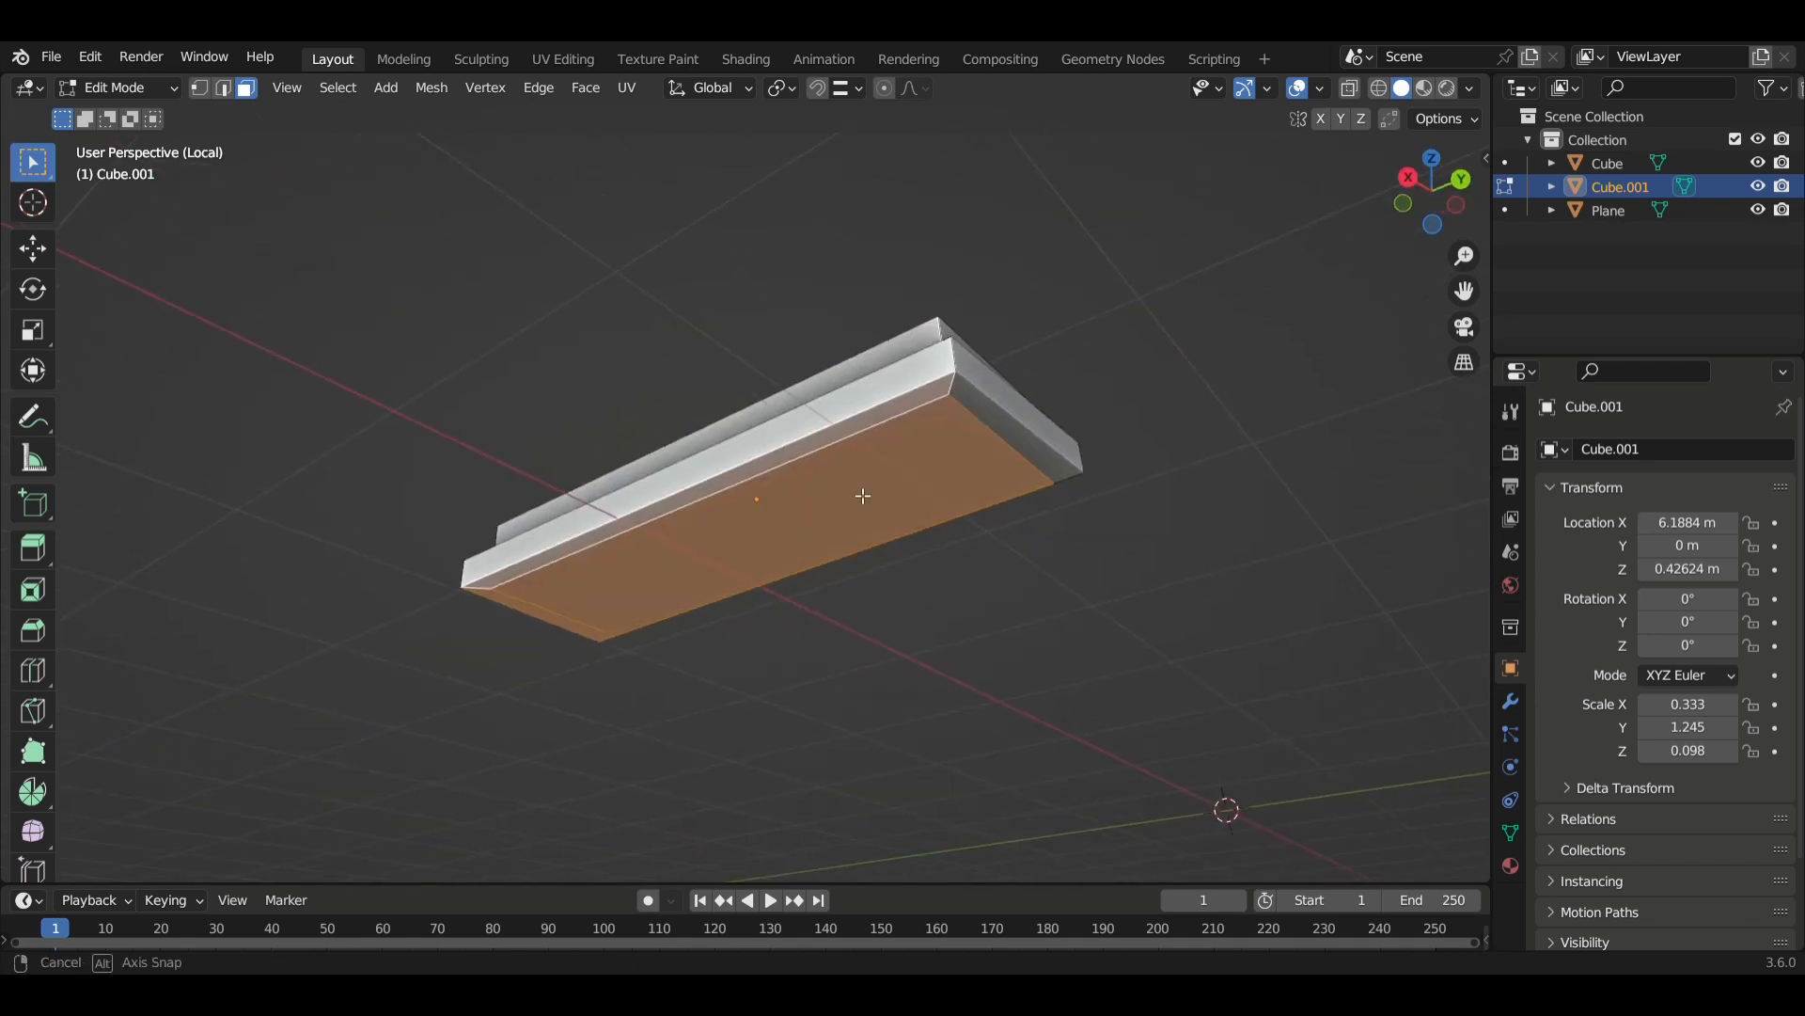
pyautogui.moveTo(961, 520); pyautogui.dragTo(1072, 565, button='middle')
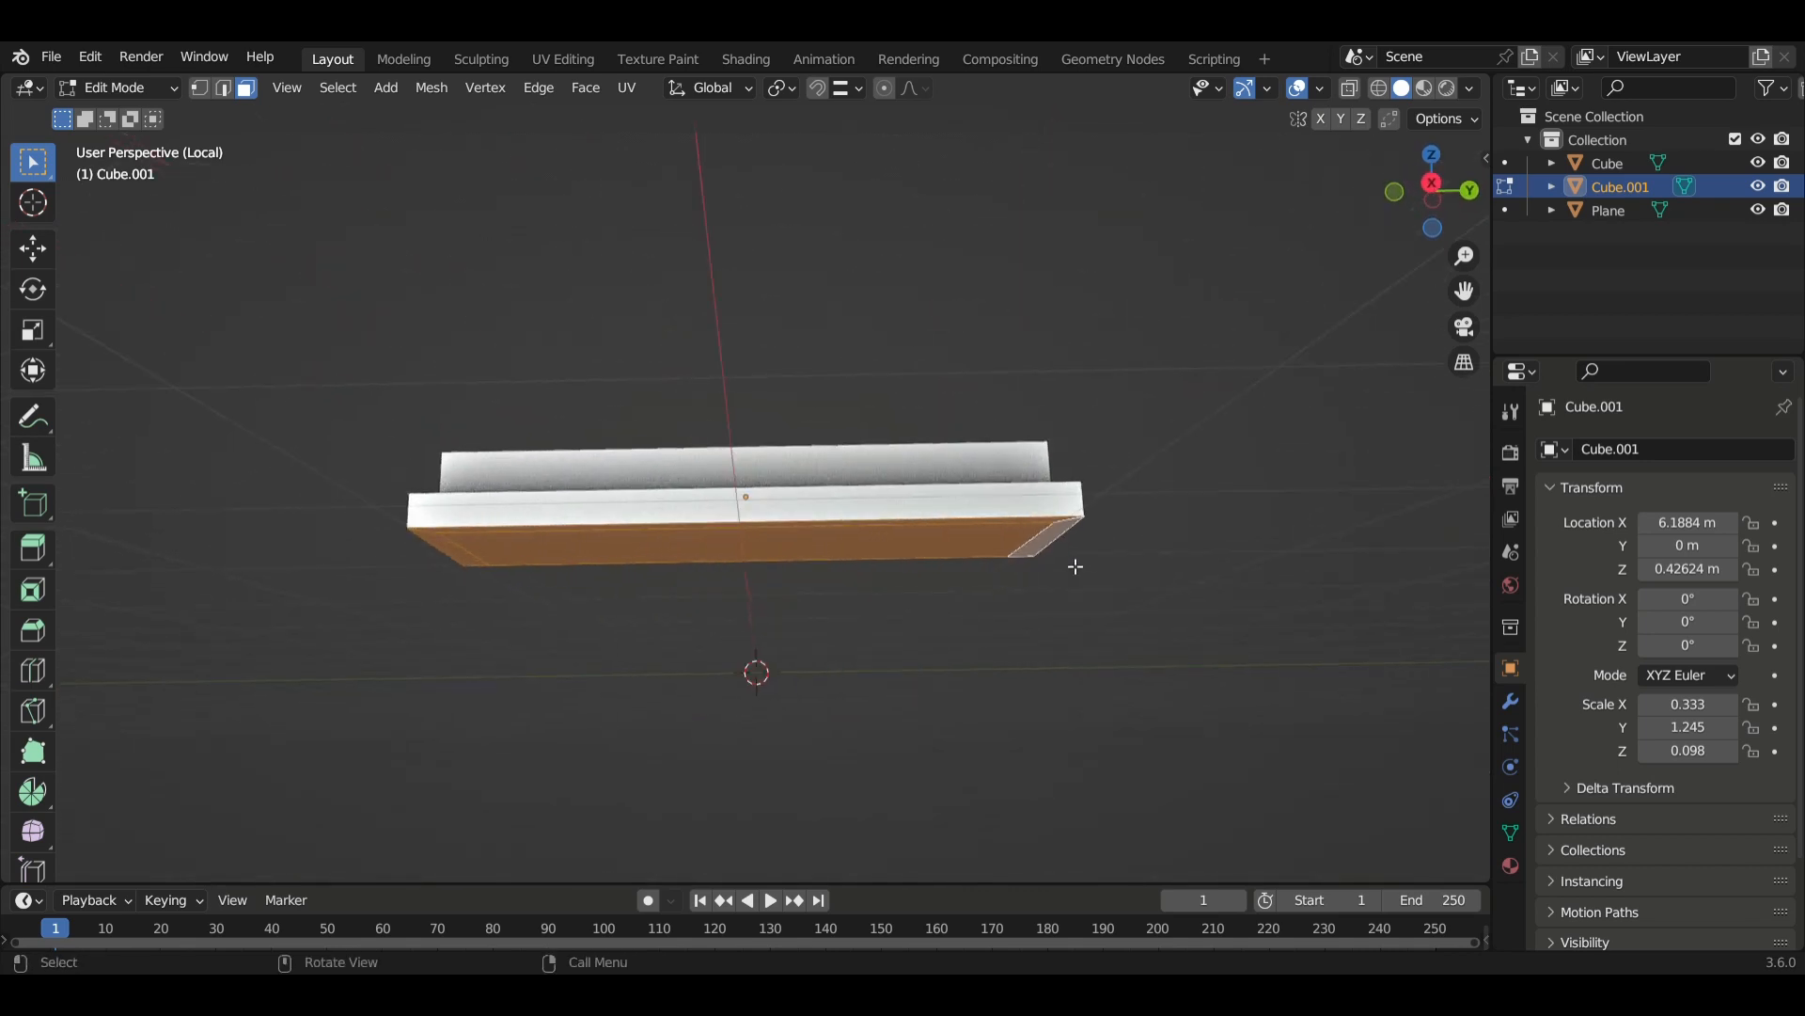
pyautogui.press('e')
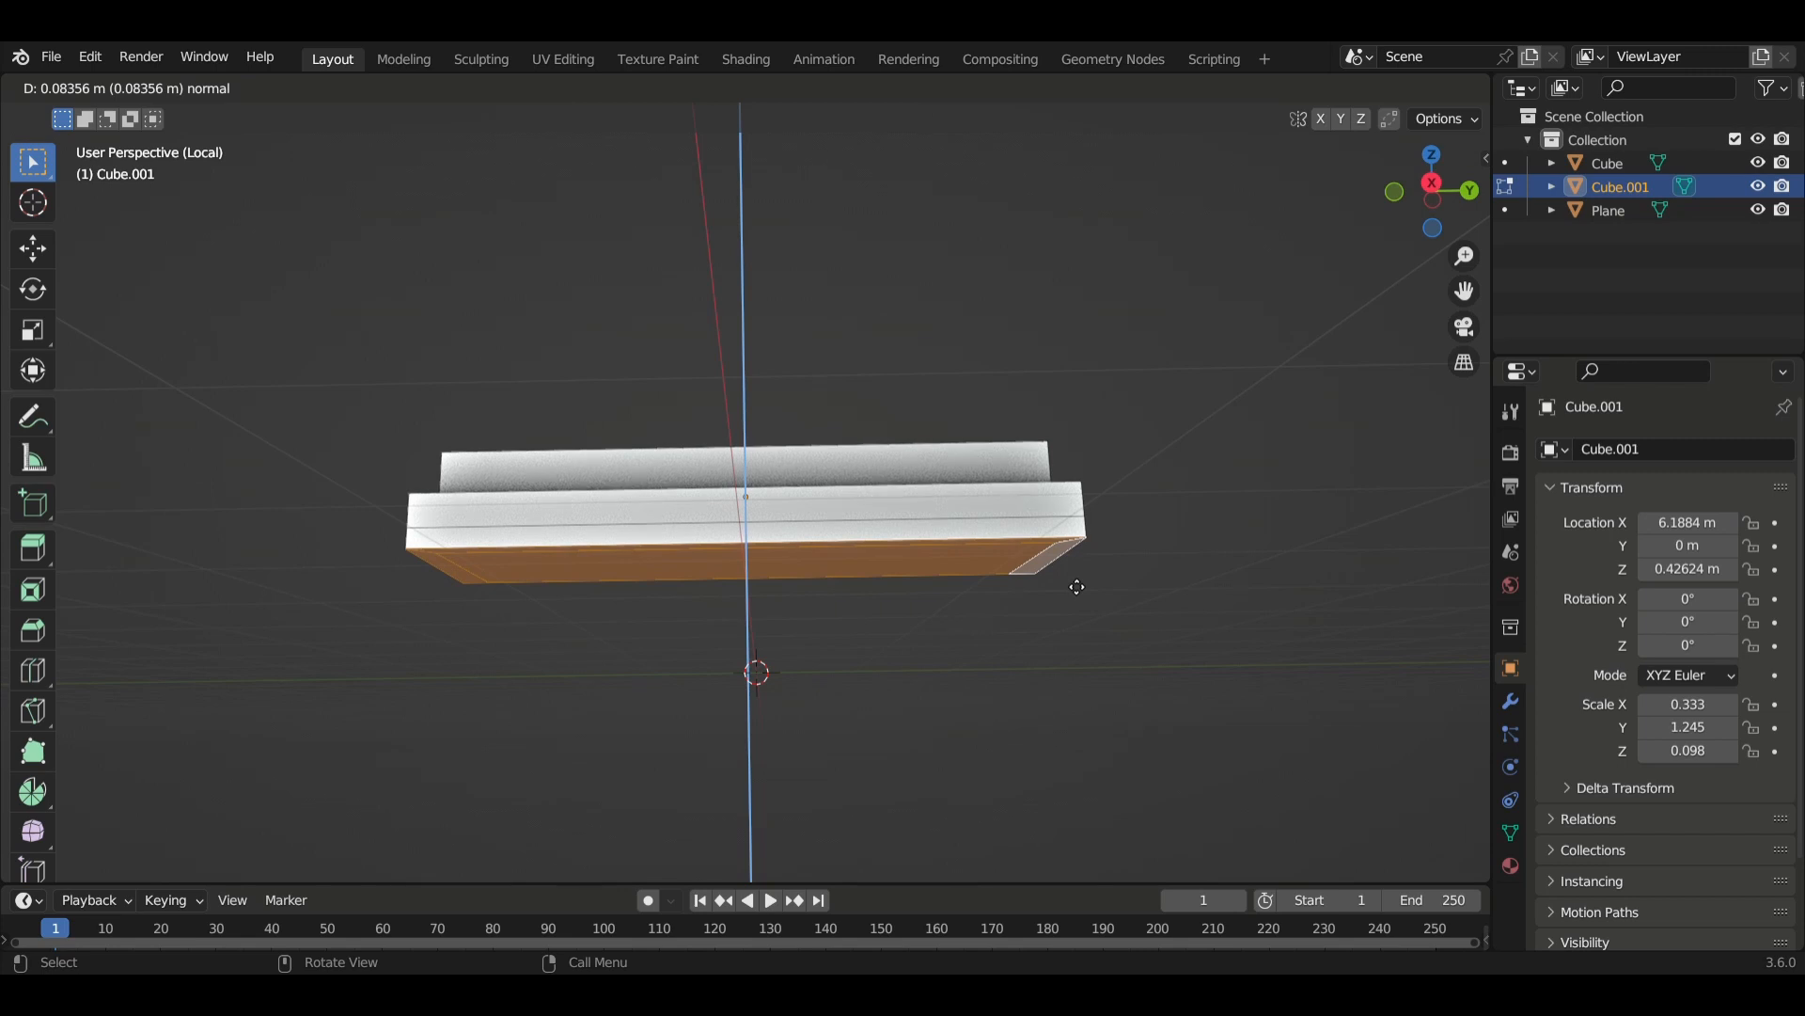
pyautogui.click(1076, 592)
# Extrude the lowest band of side faces outward along their normals to form the third step.
pyautogui.moveTo(1020, 609); pyautogui.dragTo(773, 632, button='middle')
pyautogui.hotkey('alt', 'e')
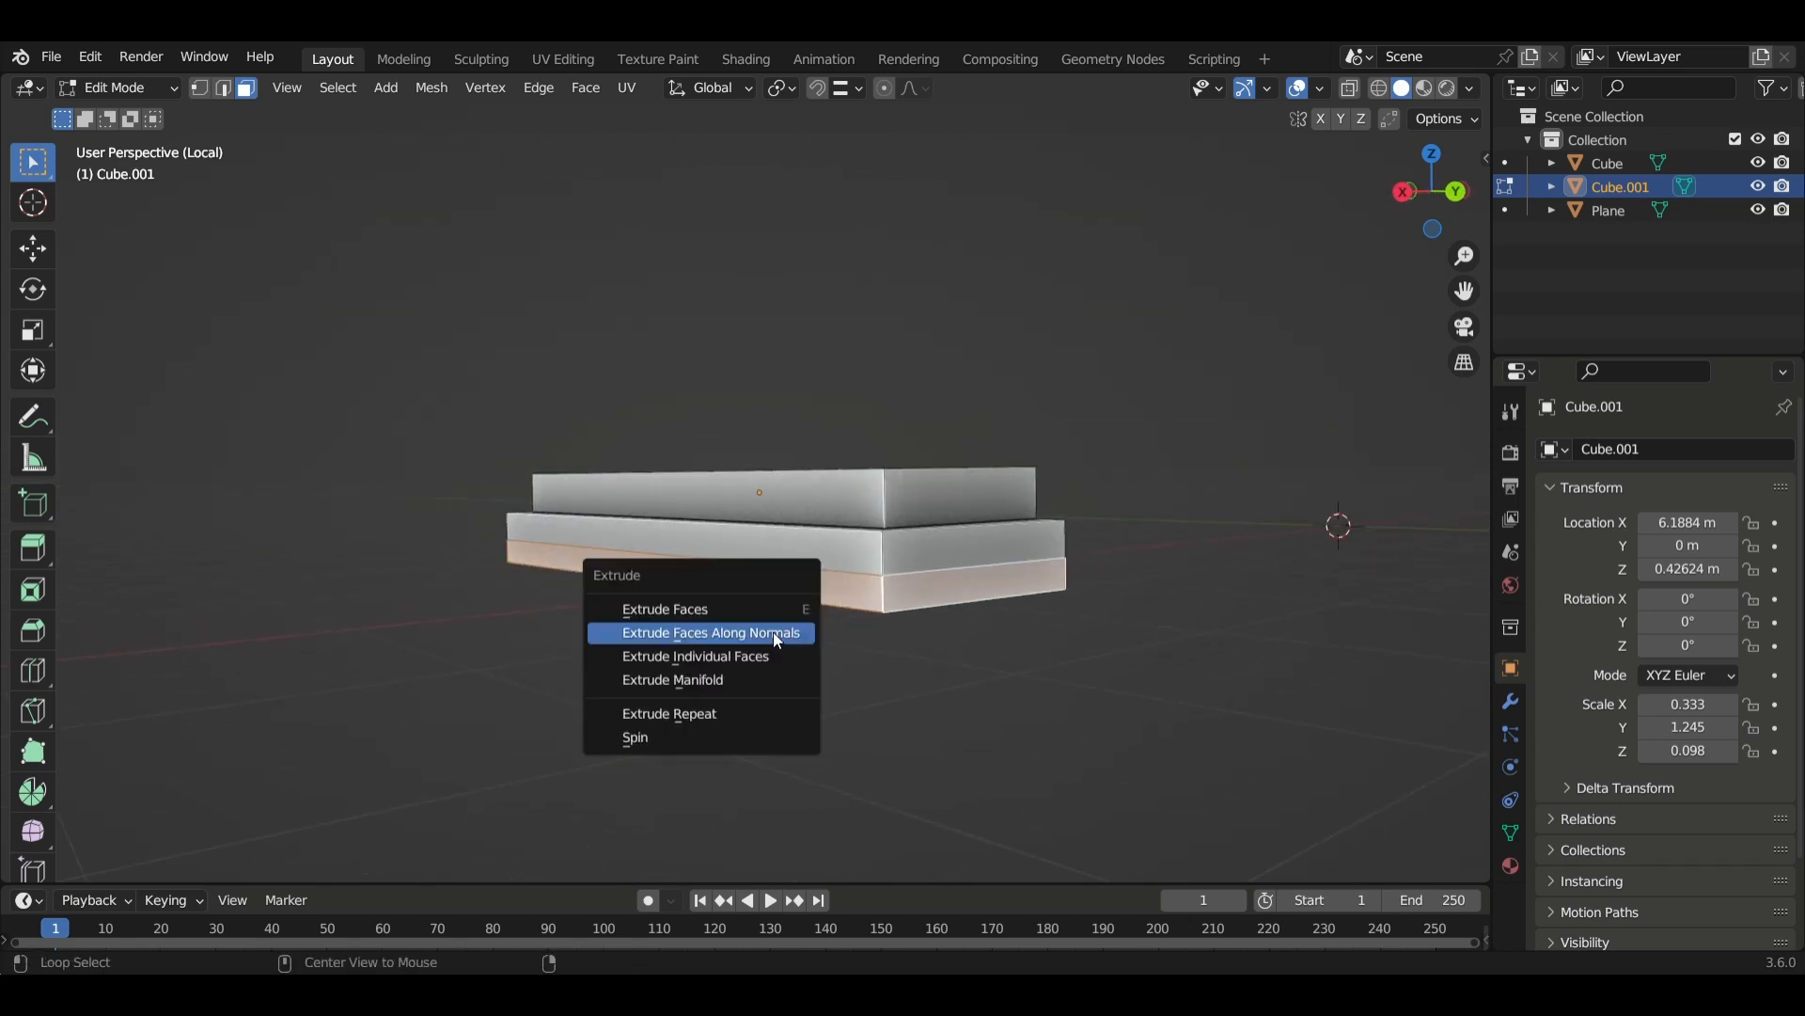
pyautogui.click(773, 632)
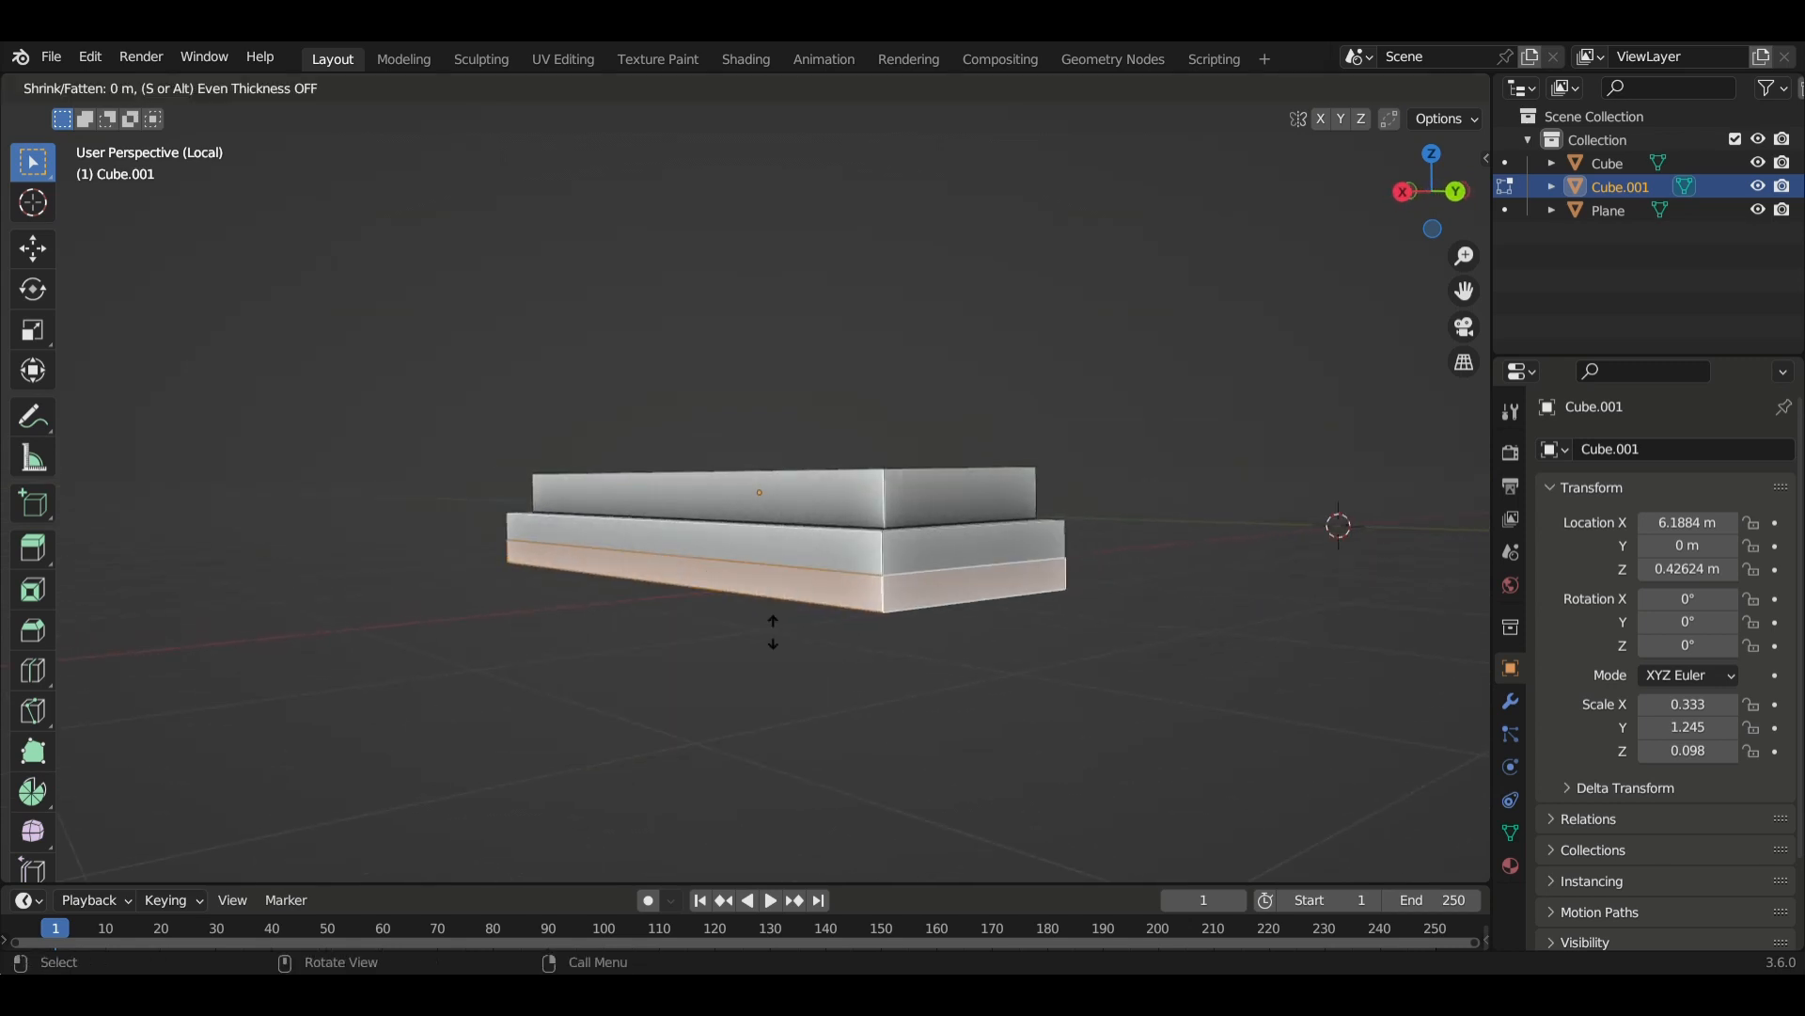
pyautogui.click(774, 612)
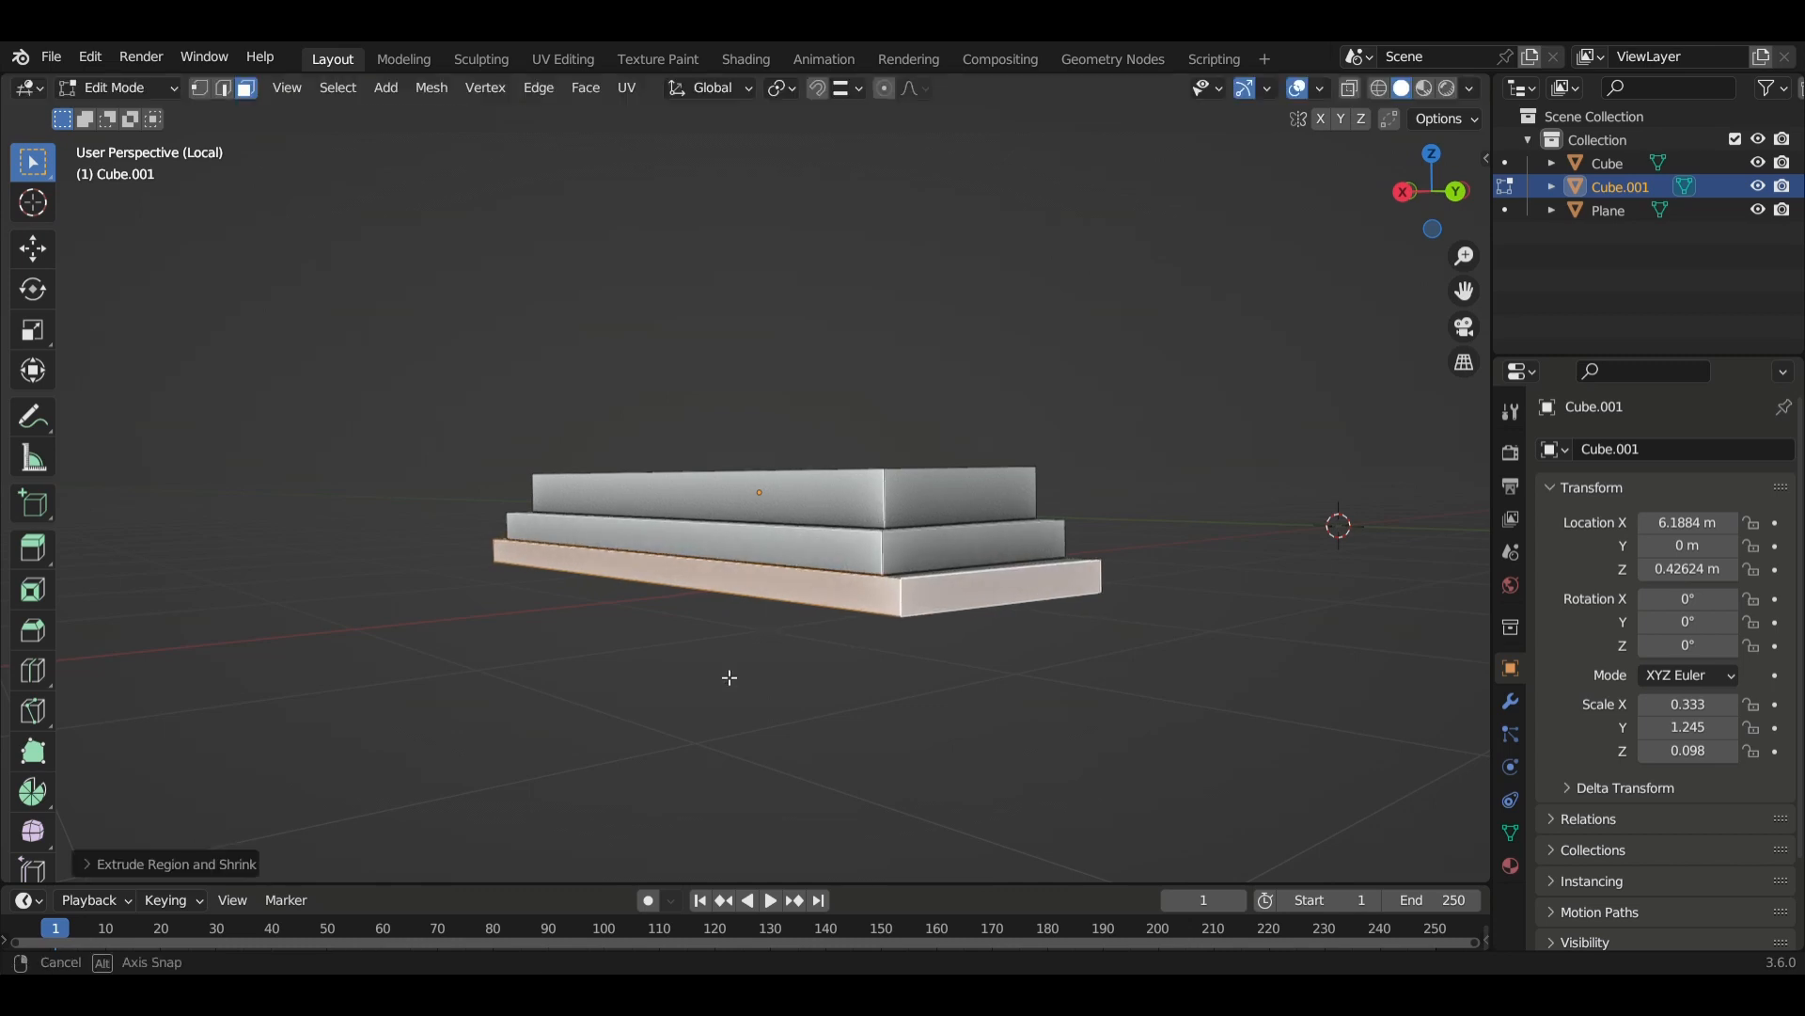
# Move the third step's long front face outward along X by about 0.07 m, then clear the selection.
pyautogui.moveTo(730, 673); pyautogui.dragTo(939, 693, button='middle')
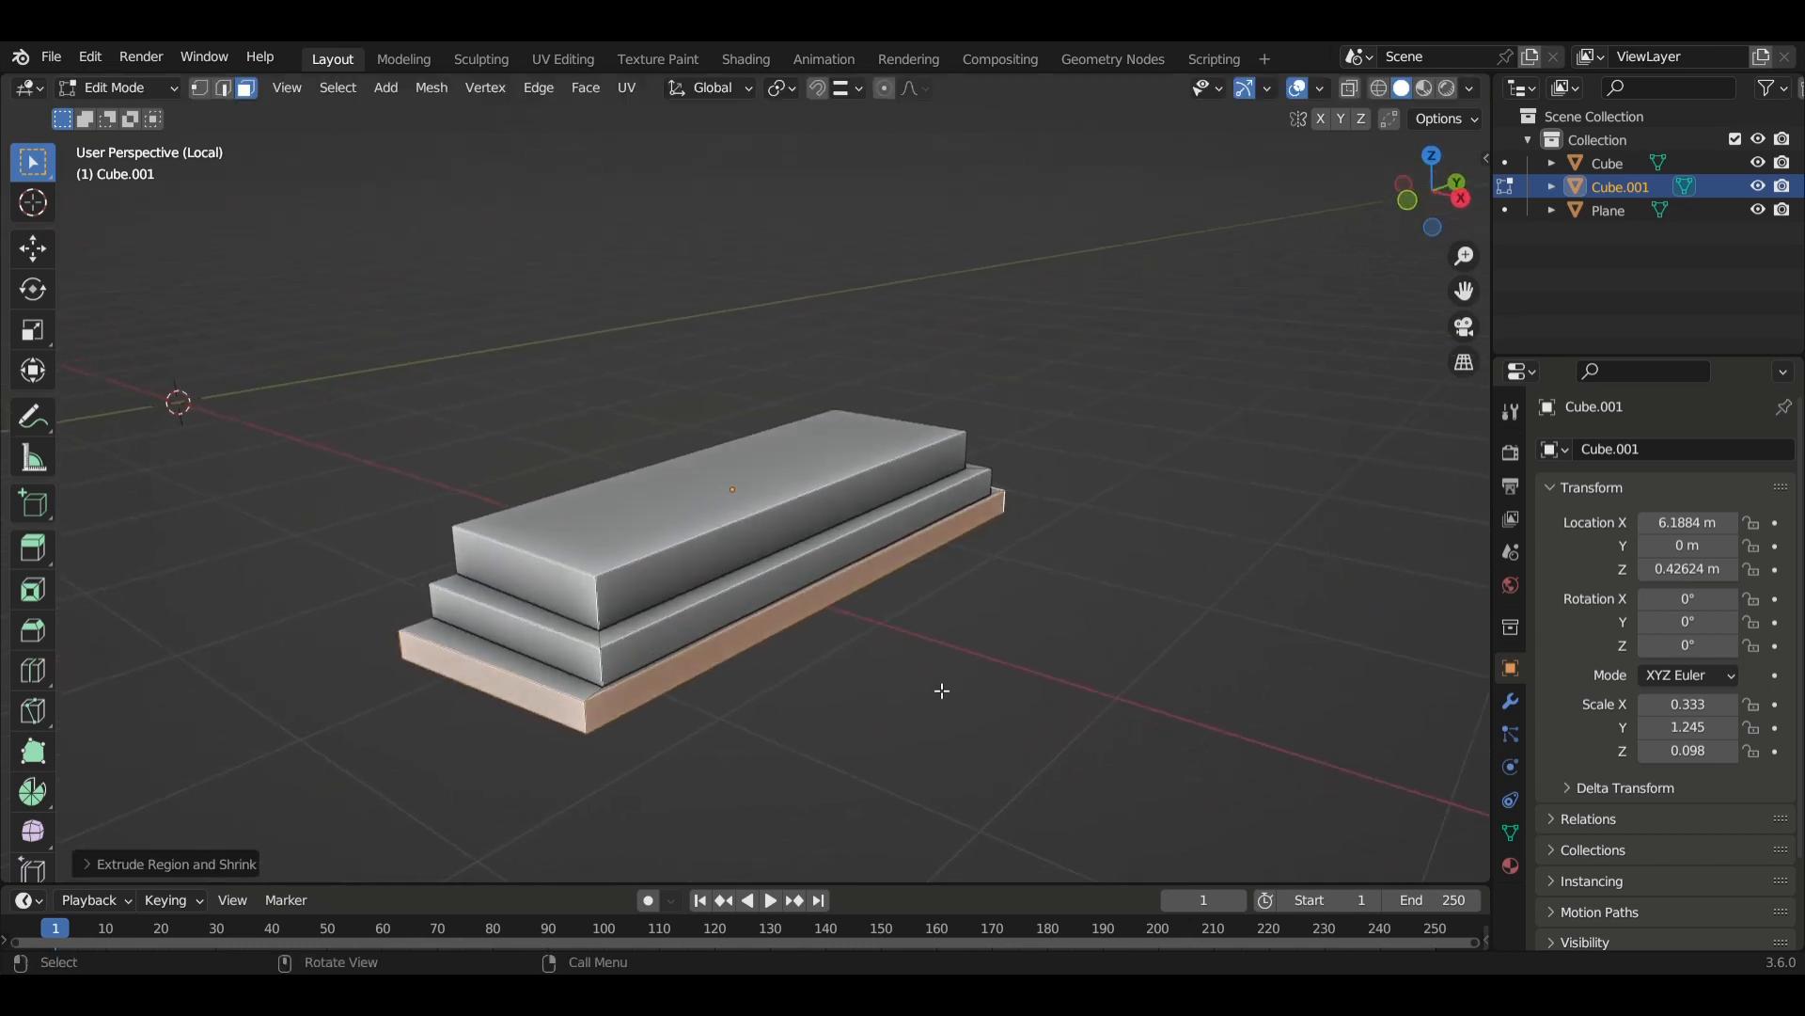
pyautogui.click(858, 648)
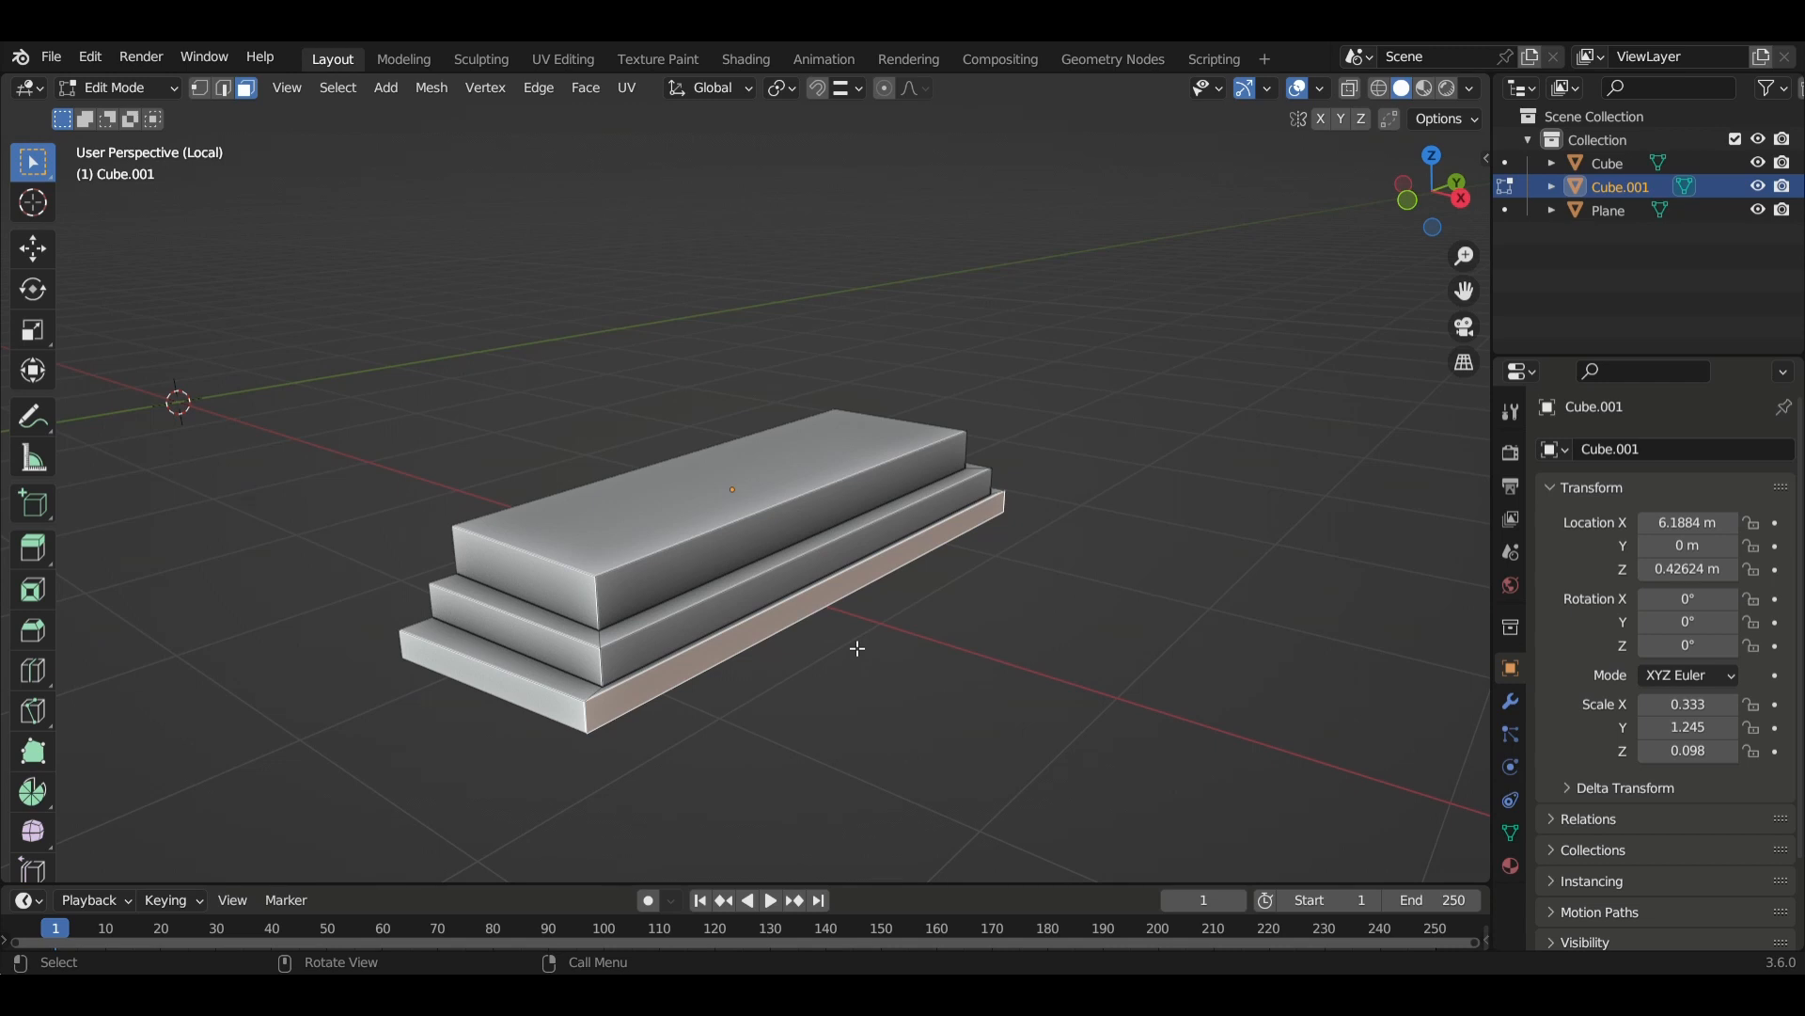
pyautogui.press('g')
pyautogui.press('x')
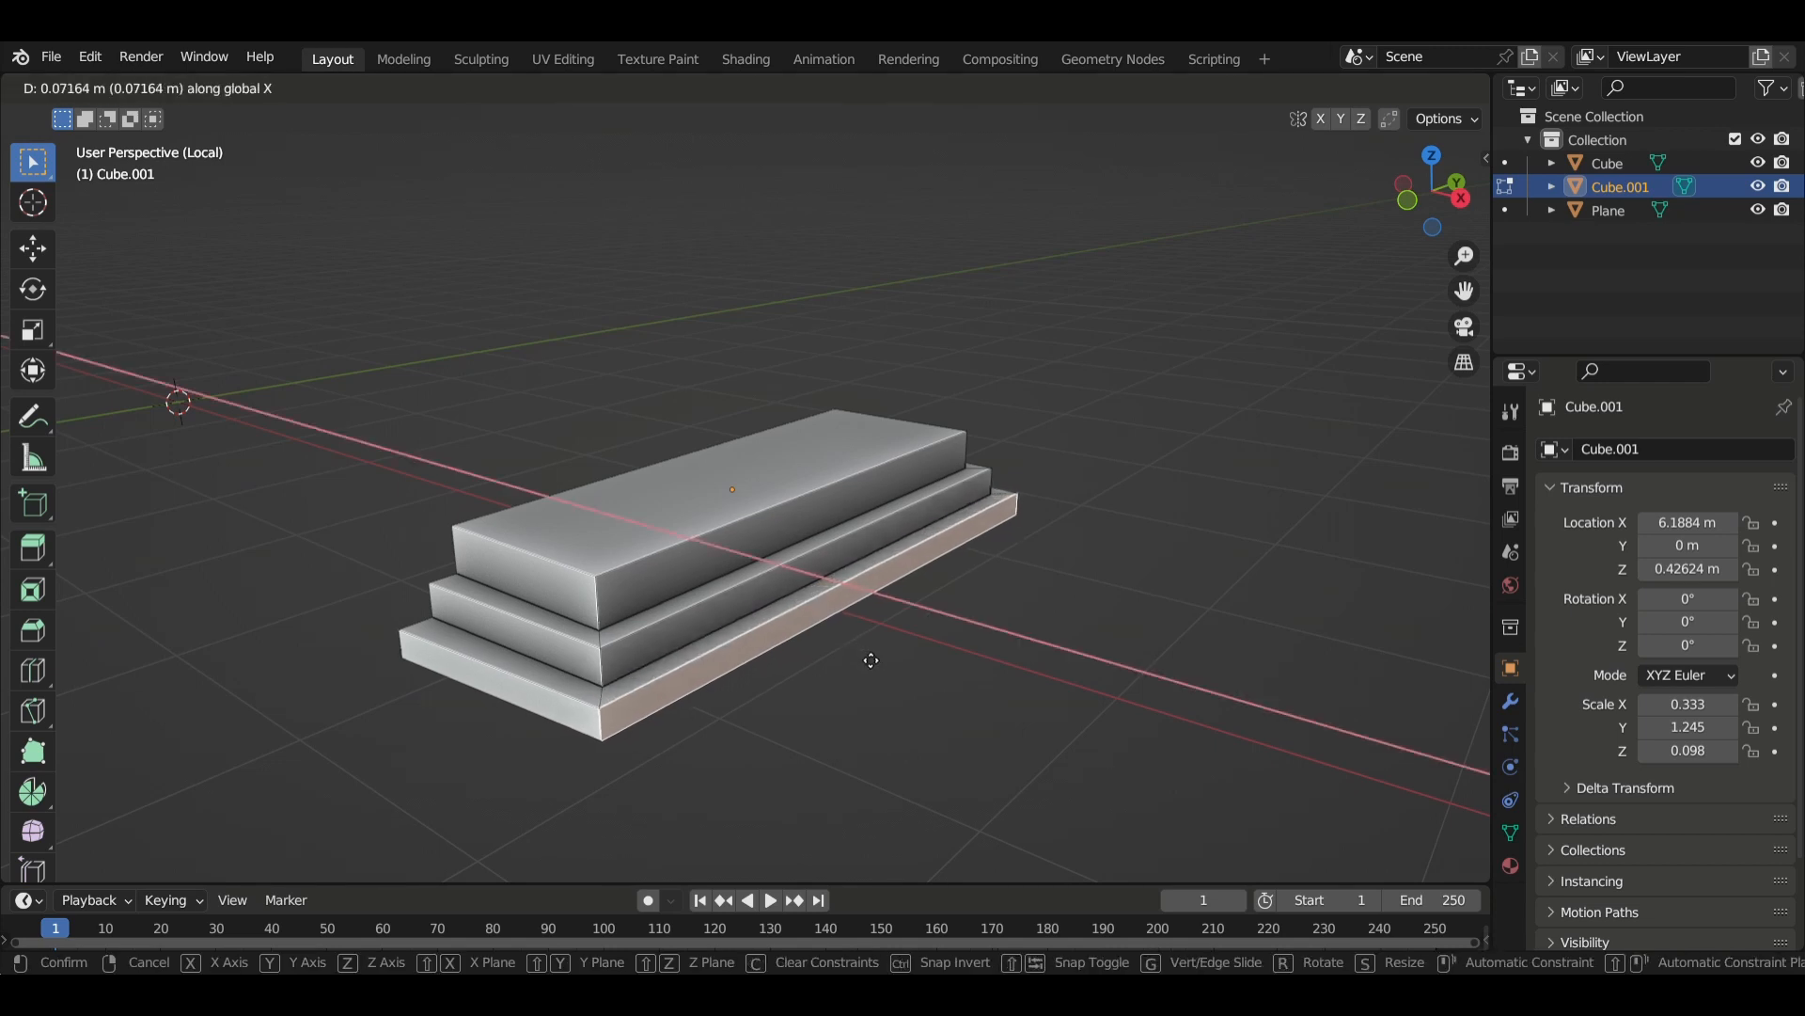
pyautogui.click(871, 660)
pyautogui.click(978, 711)
pyautogui.moveTo(951, 713); pyautogui.dragTo(697, 695, button='middle')
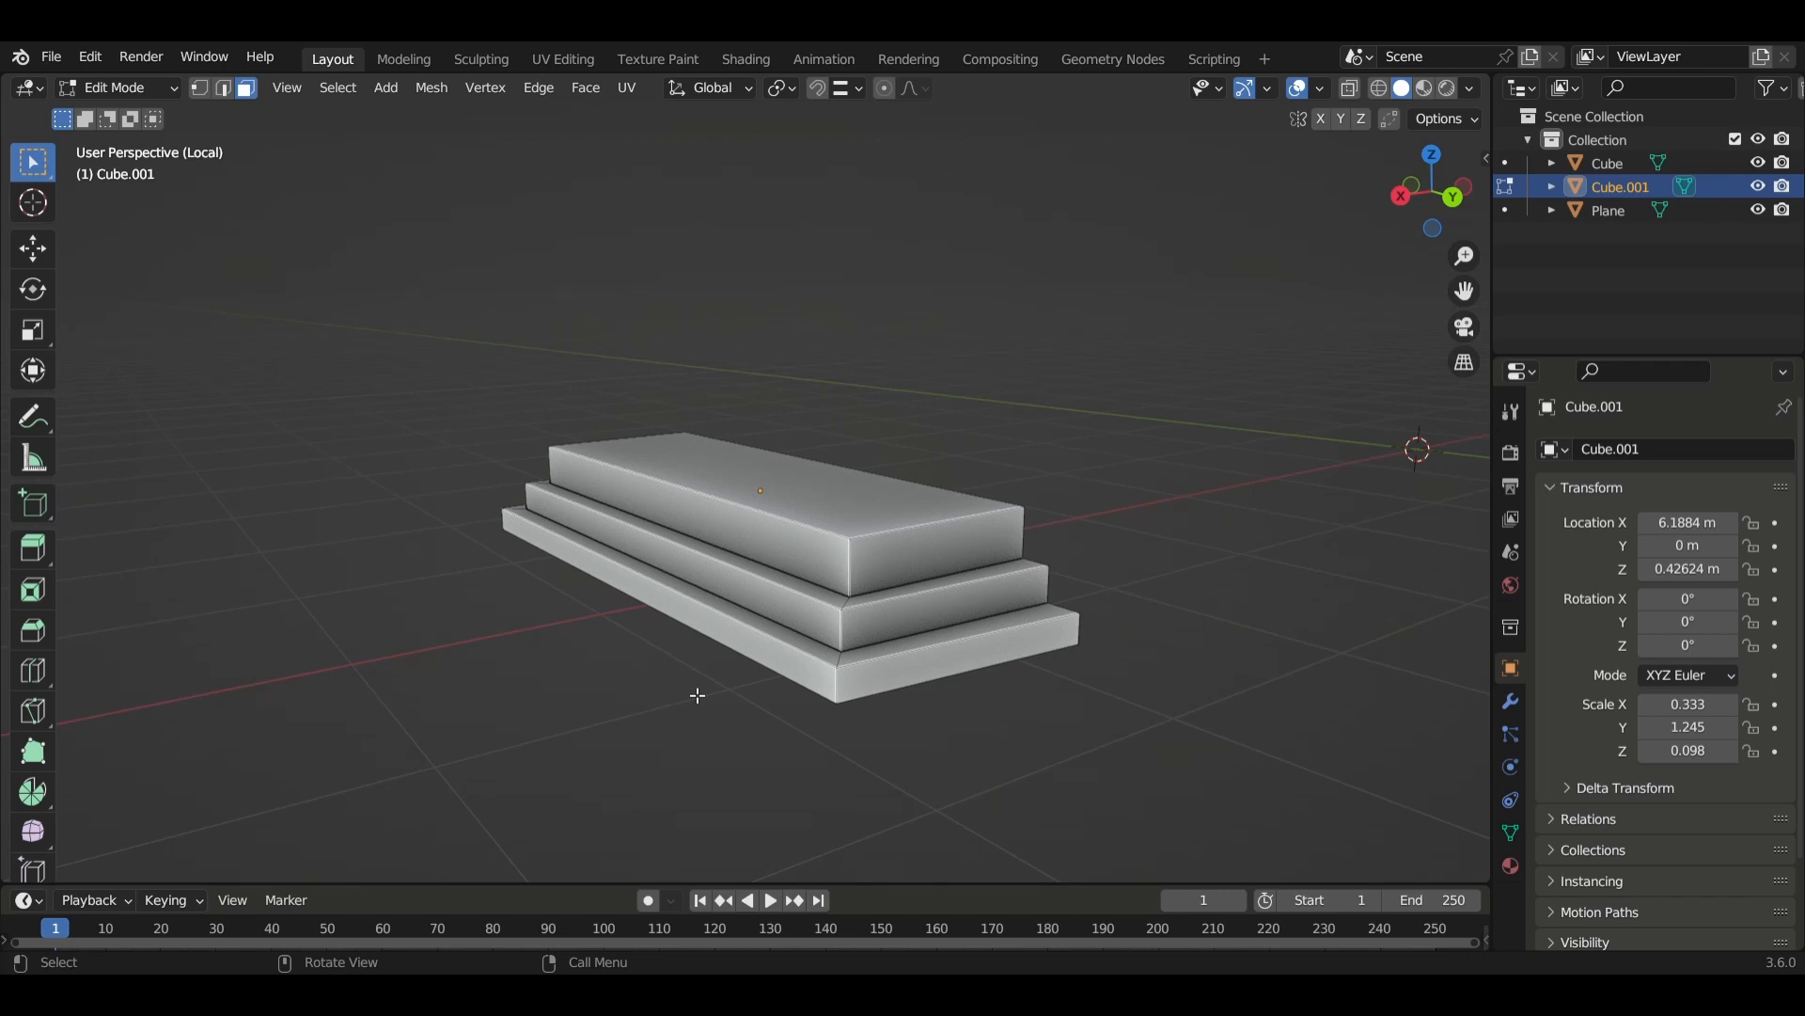
# Exit the staircase's isolated local view and return to Object Mode.
pyautogui.press('KP_Divide')
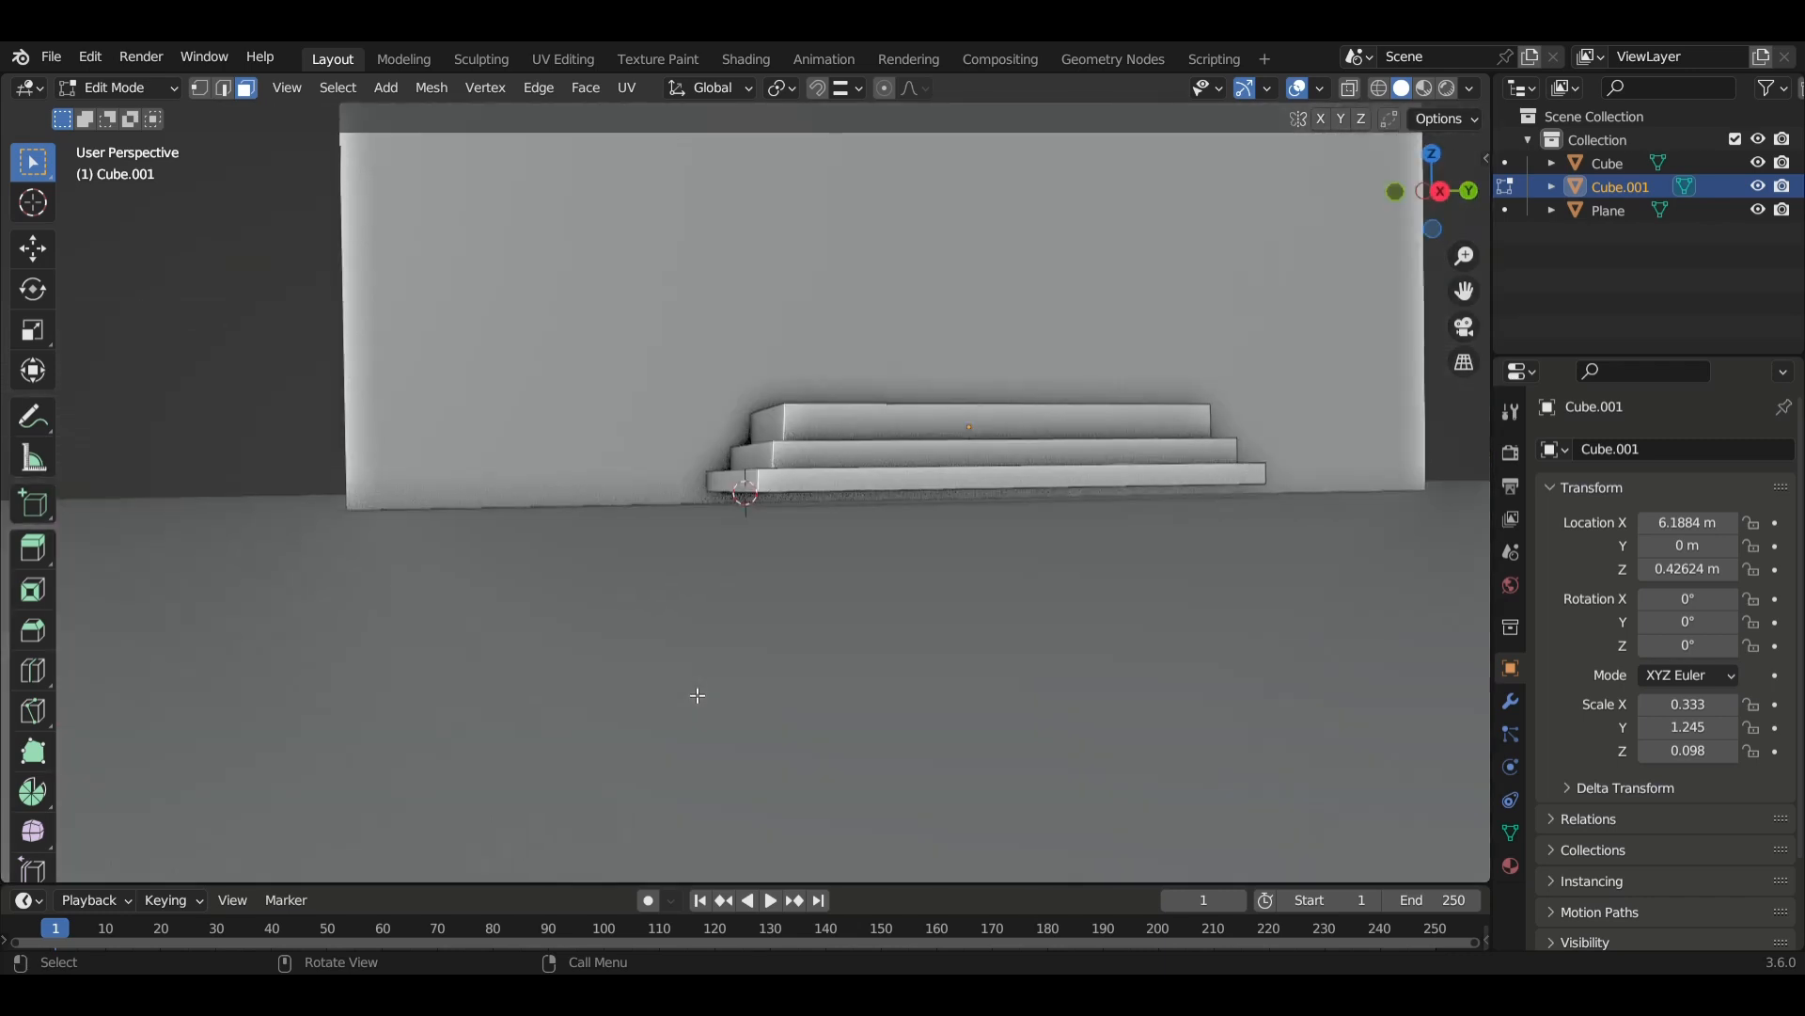
pyautogui.moveTo(696, 695); pyautogui.dragTo(760, 668, button='middle')
pyautogui.scroll(-3, 716, 628)
pyautogui.scroll(3, 876, 563)
pyautogui.scroll(2, 875, 563)
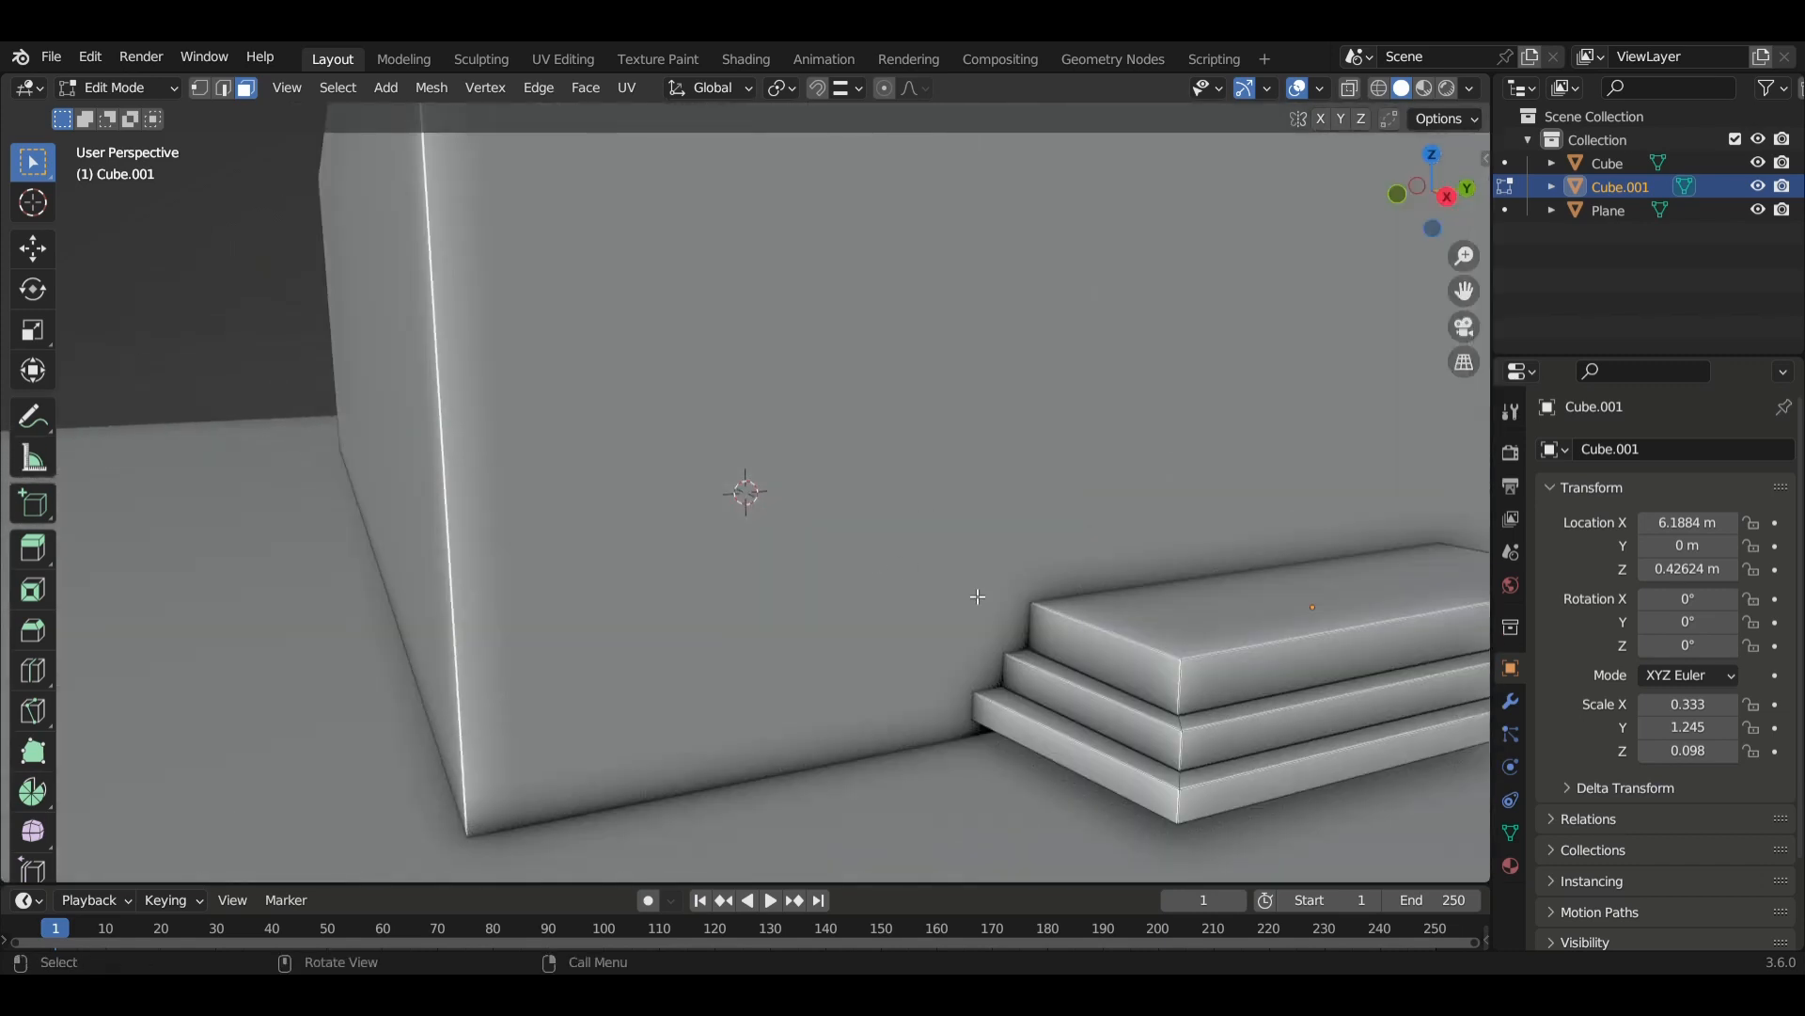
pyautogui.scroll(-2, 978, 596)
pyautogui.press('Tab')
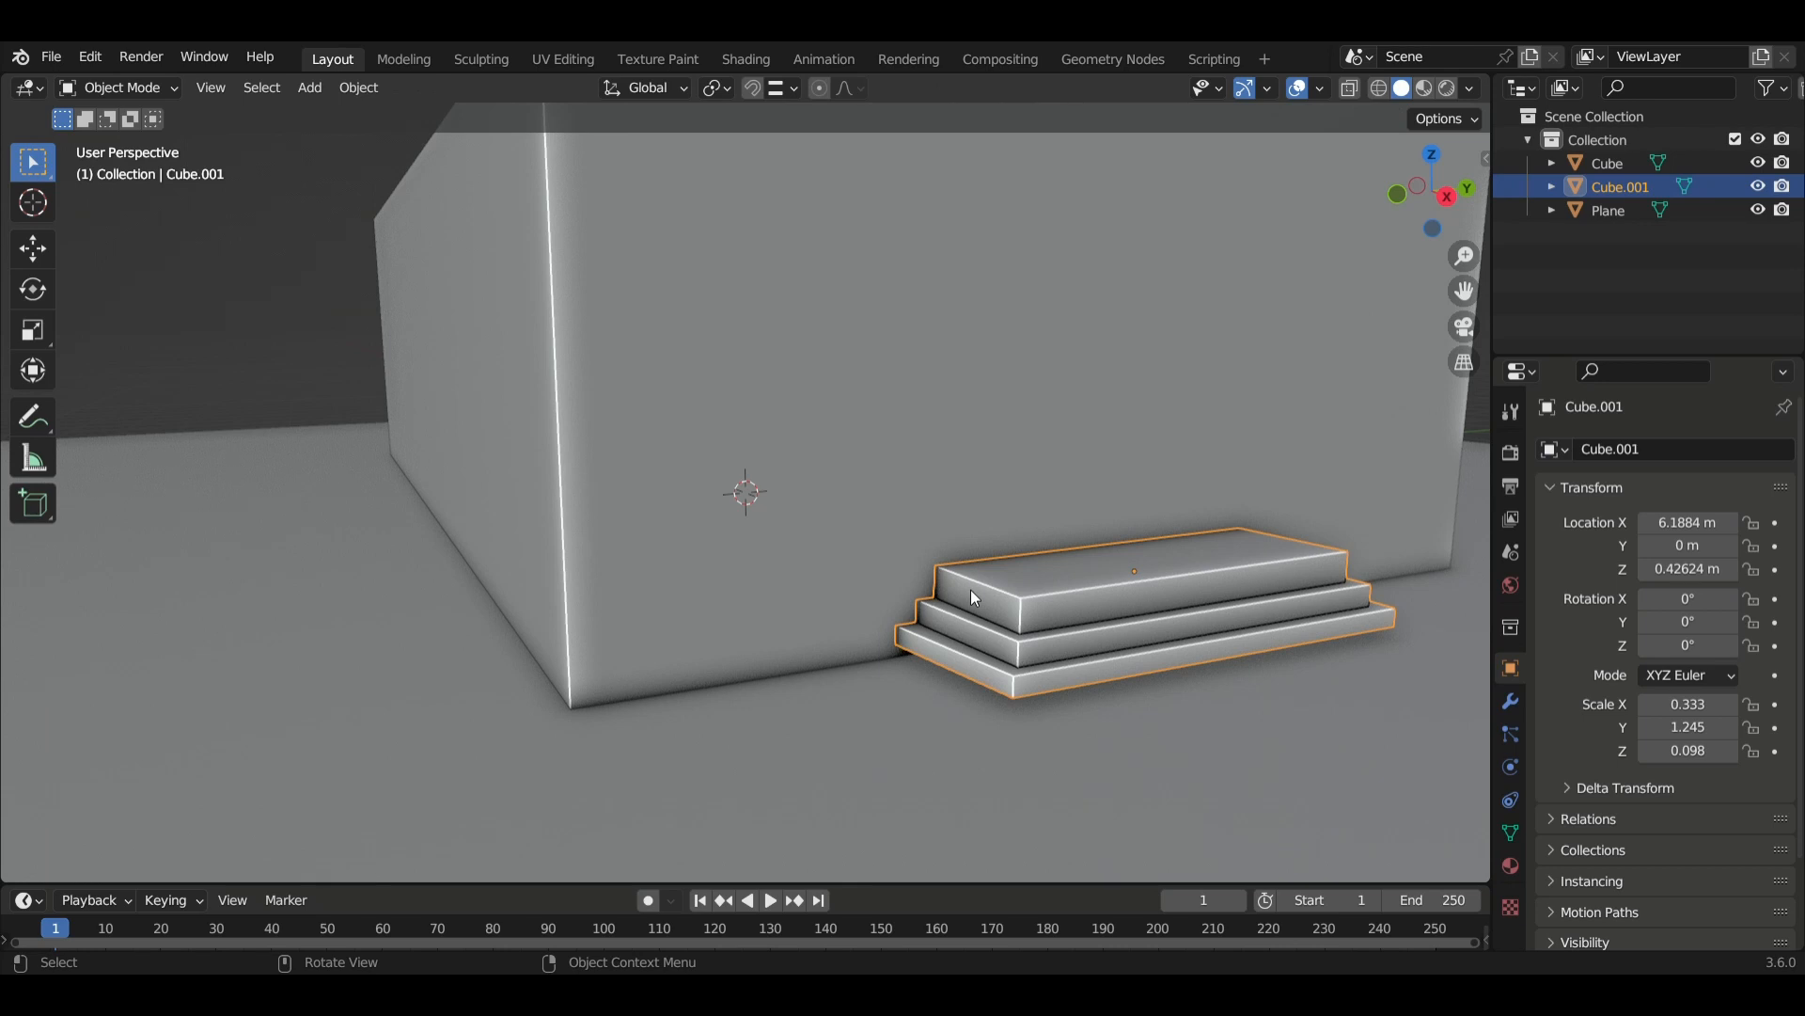
# Lower the staircase along Z by about 0.1 m so its bottom step sits on the ground.
pyautogui.press('g')
pyautogui.press('z')
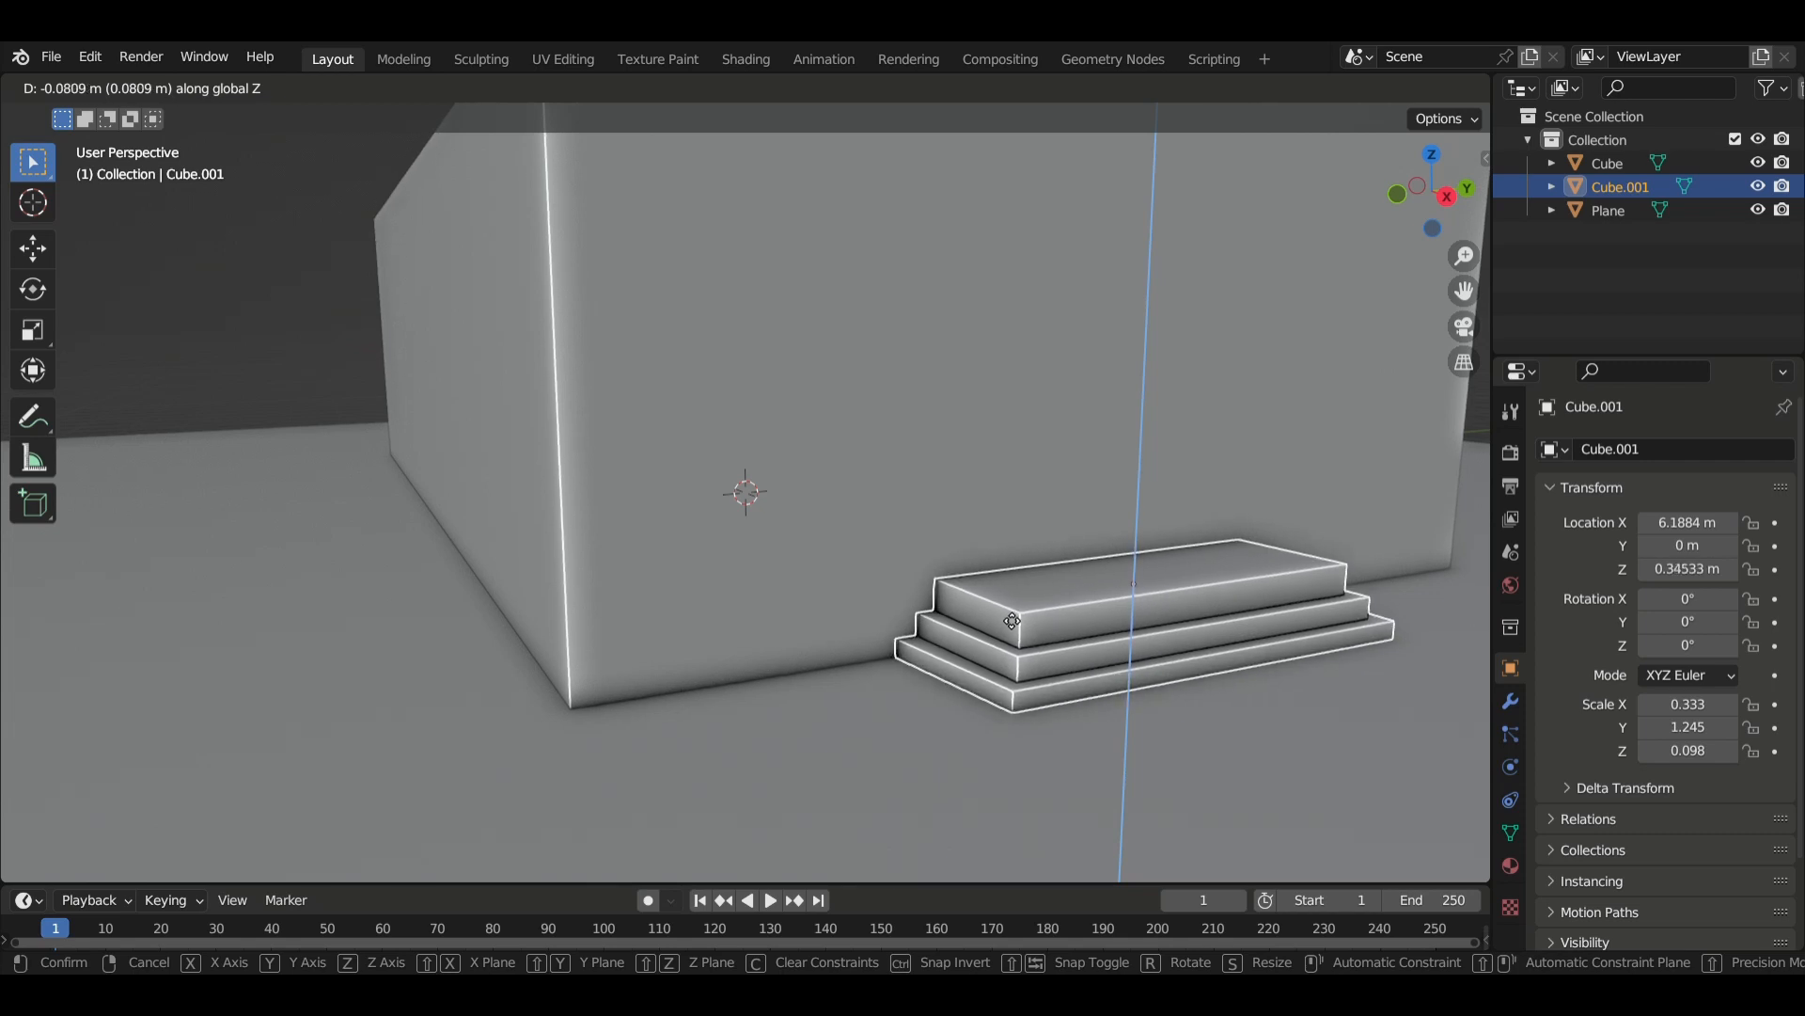
pyautogui.click(1082, 683)
# Set the staircase's origin to Center of Mass (Volume) and snap the 3D cursor to the selected staircase.
pyautogui.moveTo(1082, 685); pyautogui.dragTo(866, 668, button='middle')
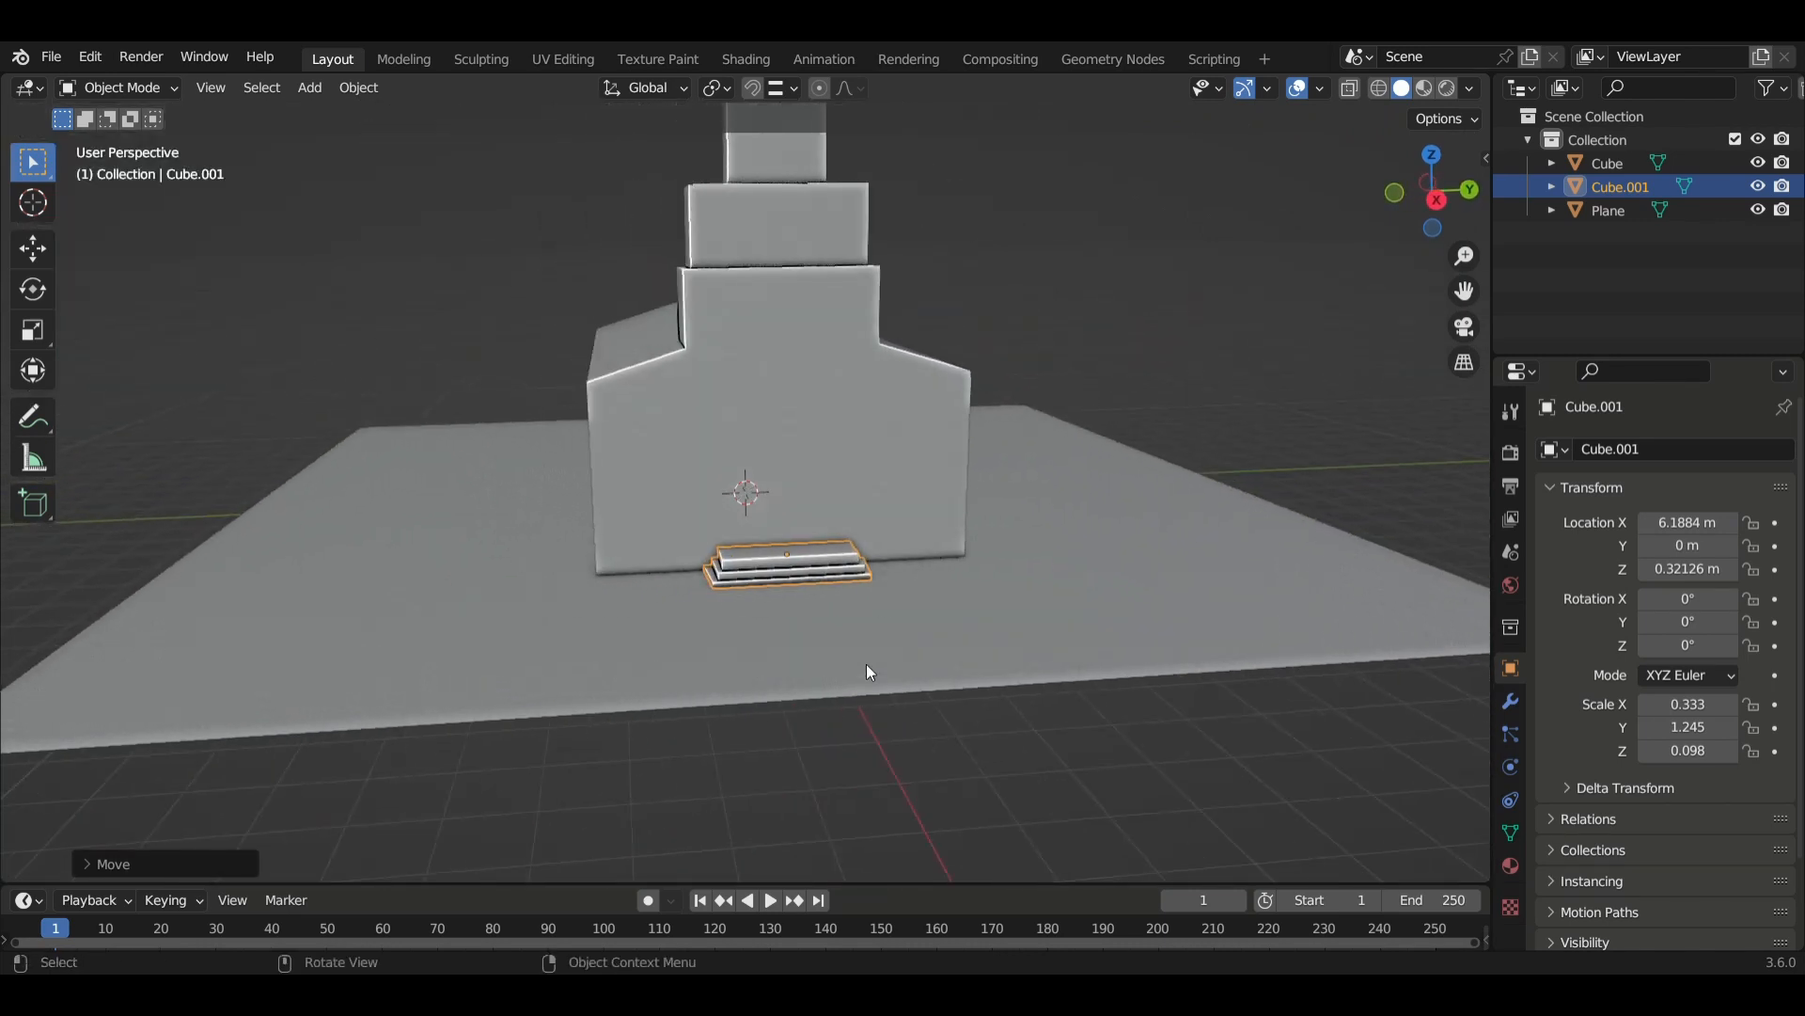
pyautogui.moveTo(922, 475); pyautogui.dragTo(948, 517, button='middle')
pyautogui.scroll(8, 731, 596)
pyautogui.moveTo(725, 685); pyautogui.dragTo(772, 672, button='middle')
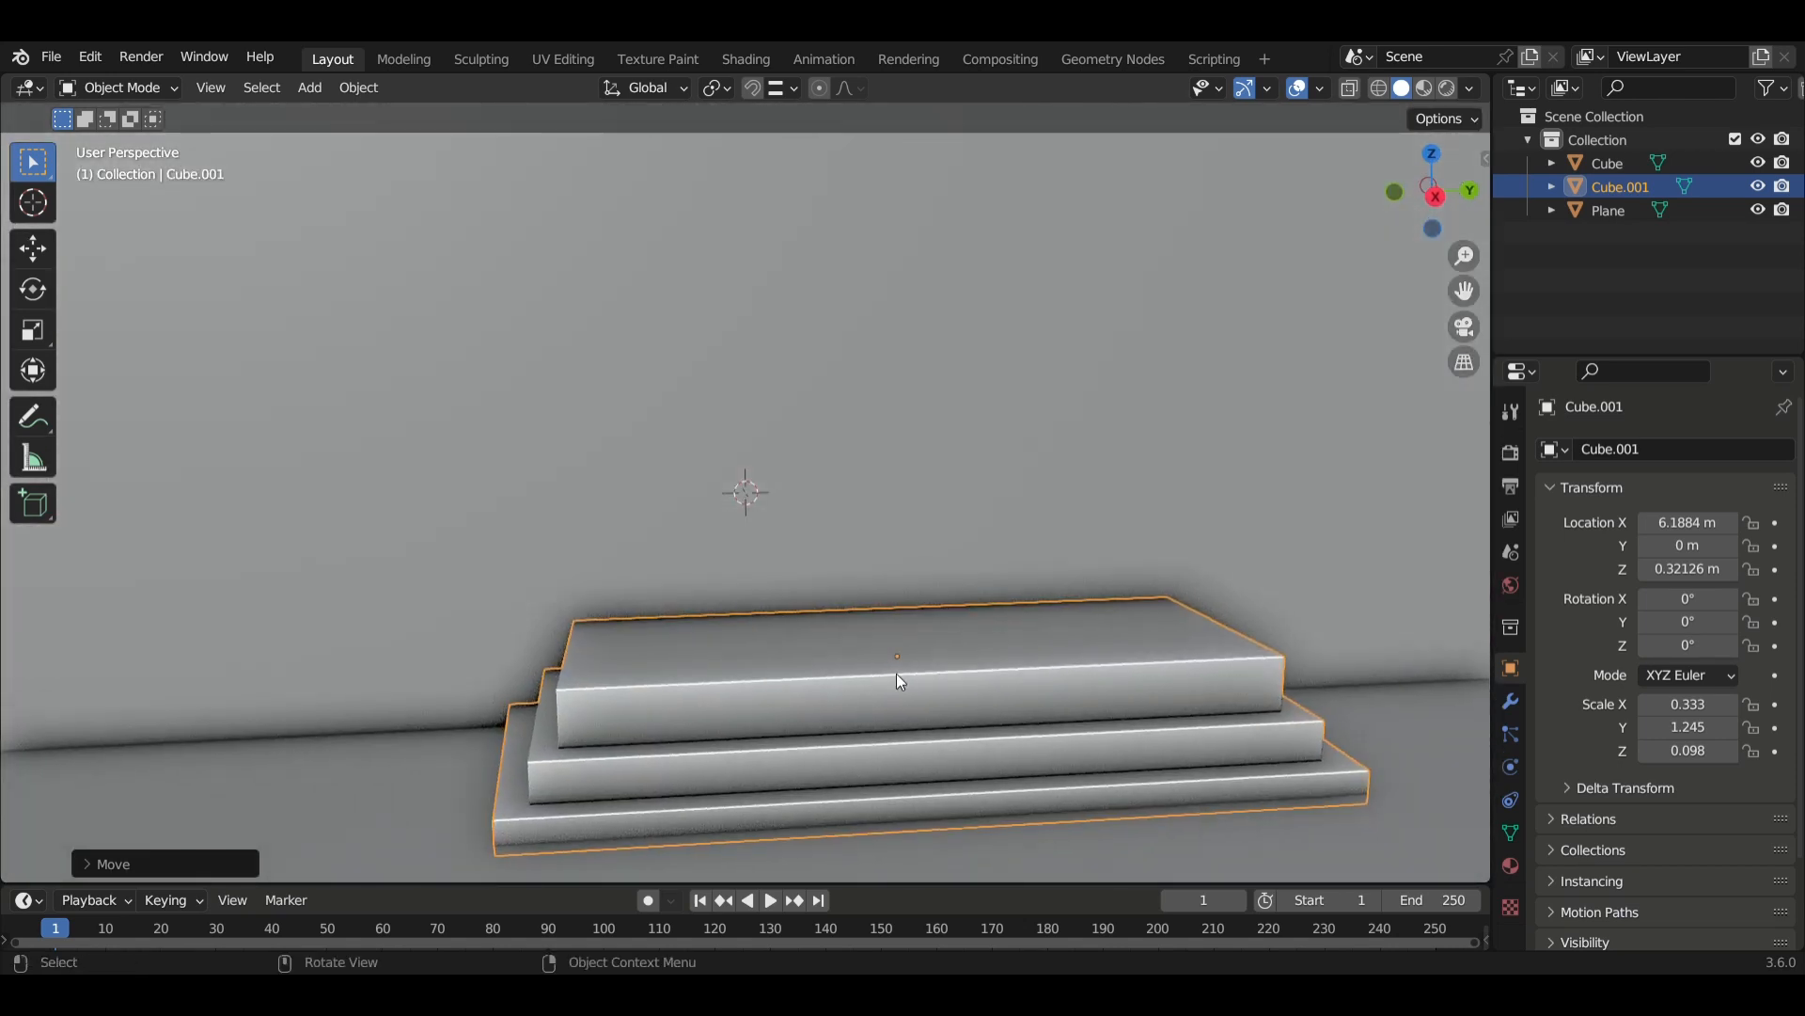
pyautogui.moveTo(897, 693); pyautogui.dragTo(835, 692, button='middle')
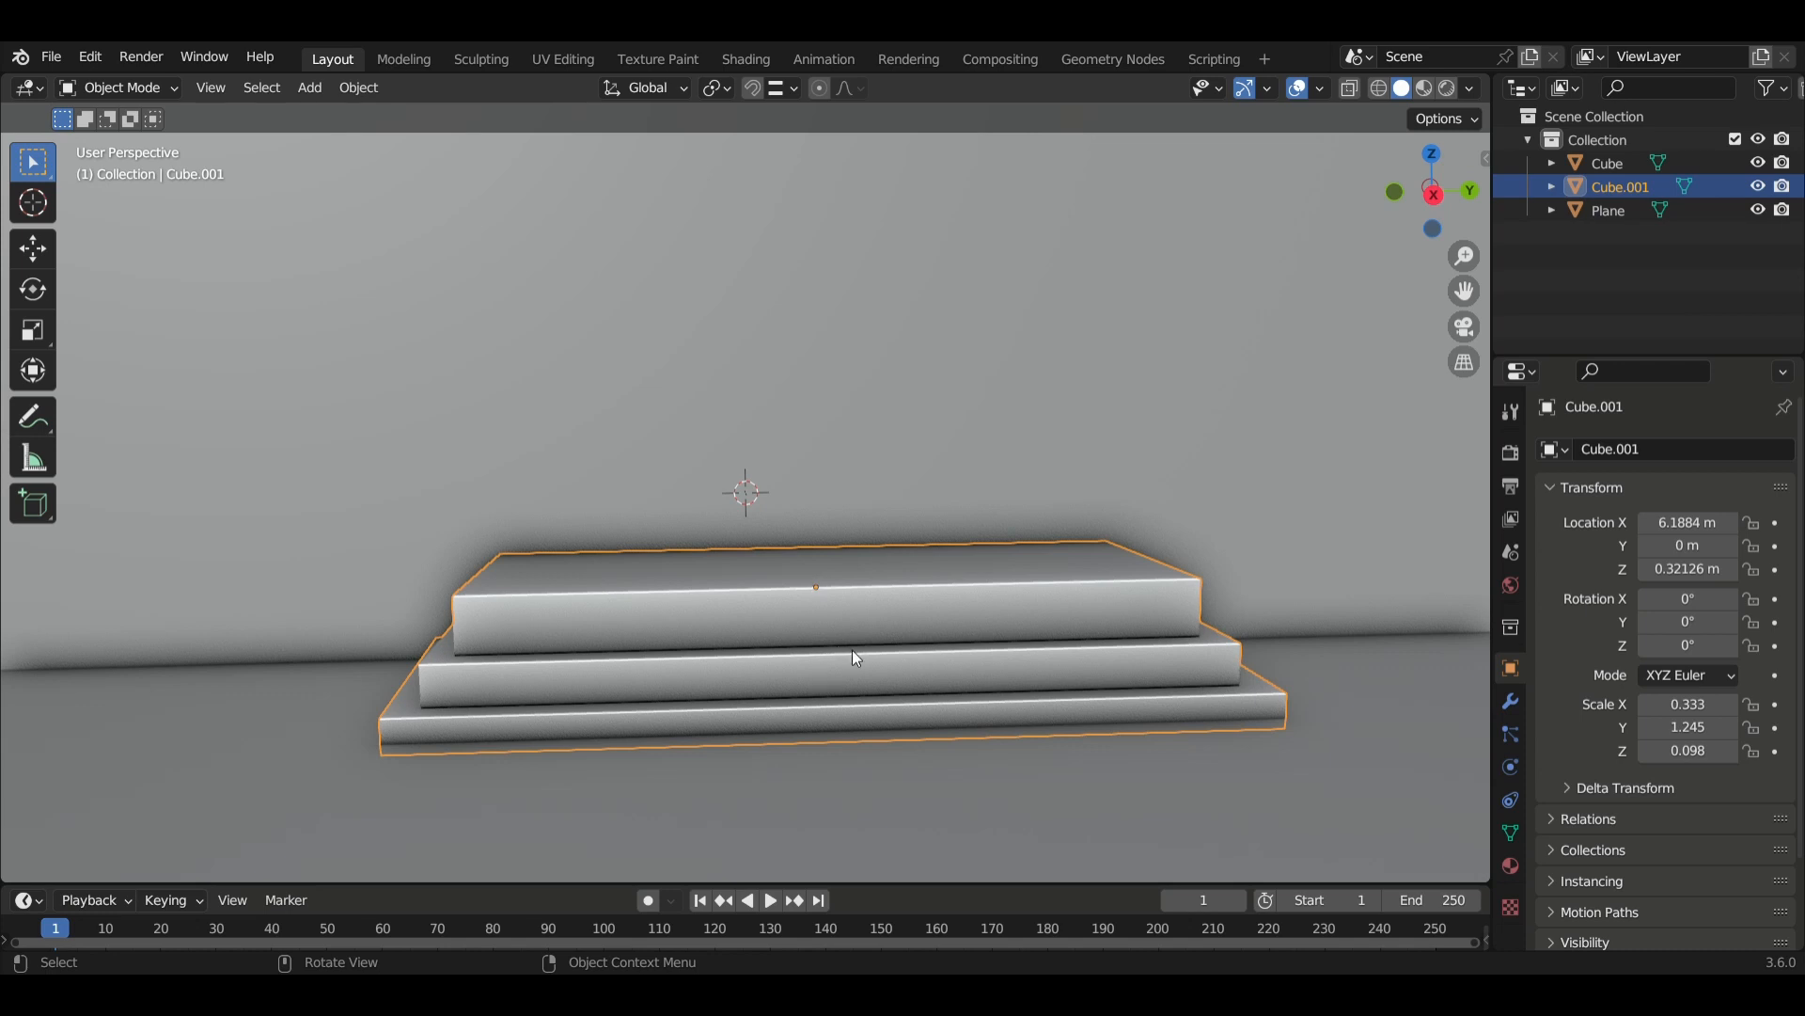
pyautogui.click(361, 88)
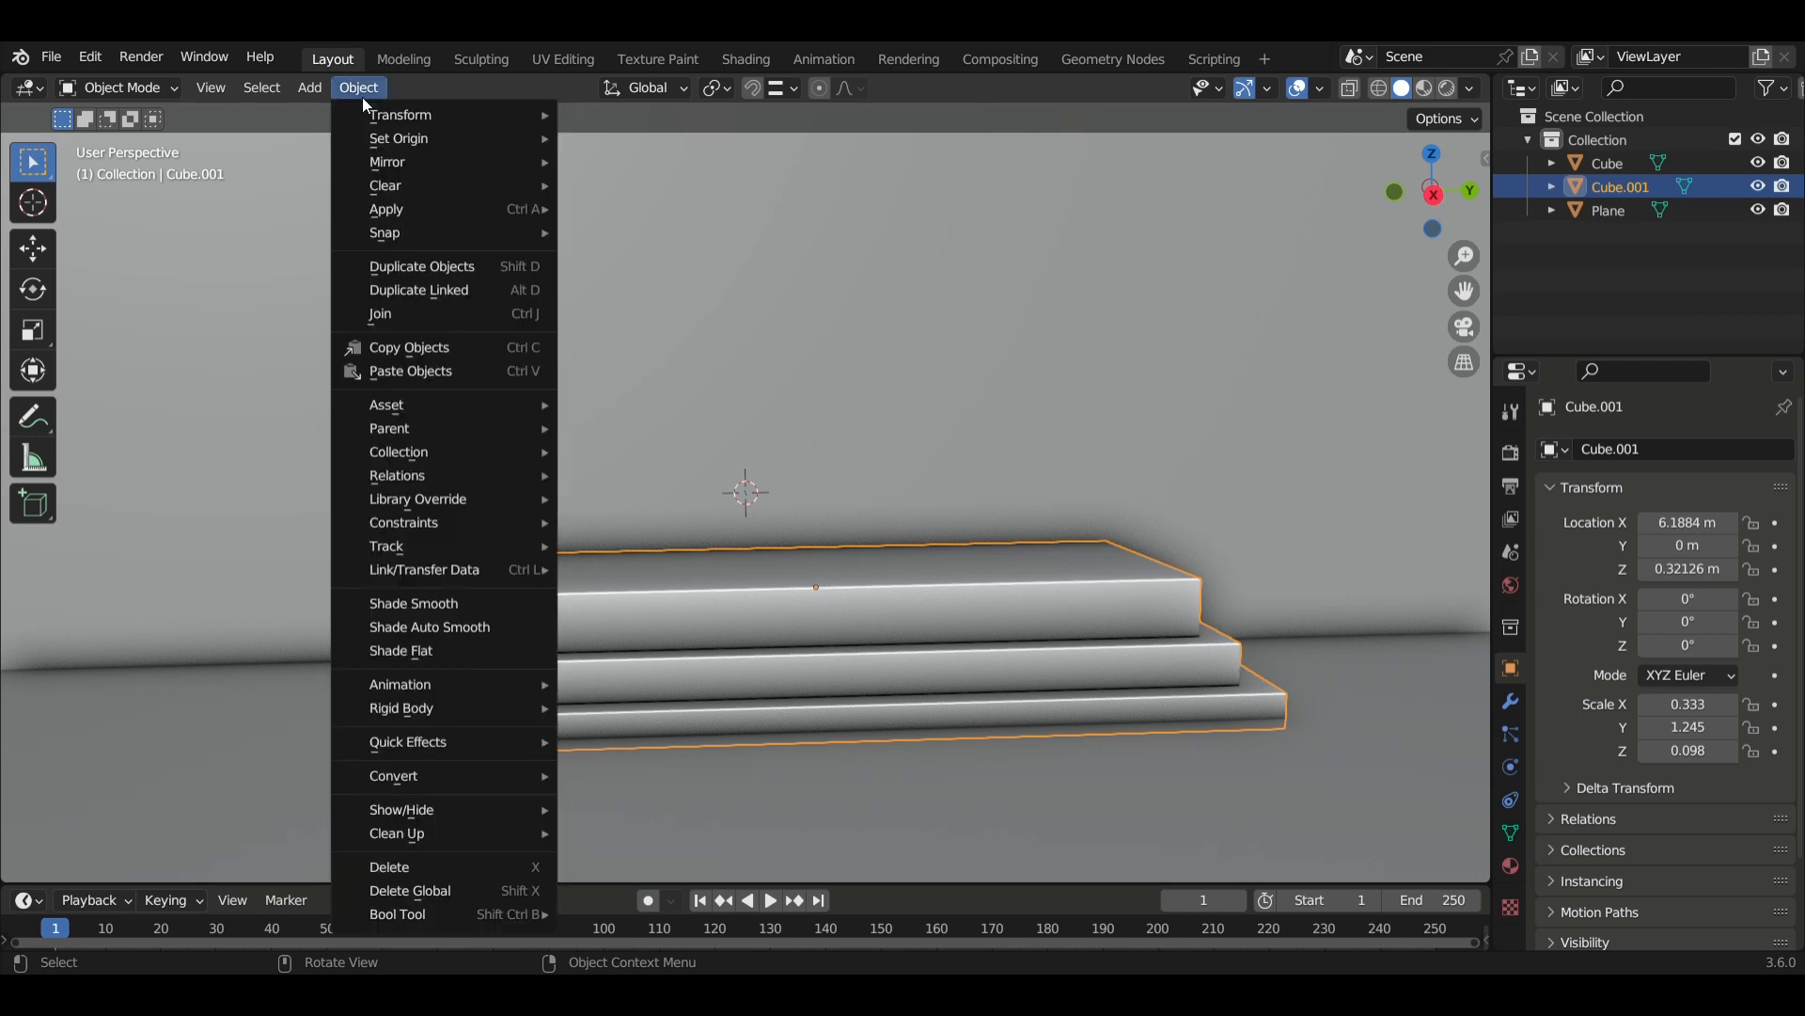
pyautogui.moveTo(376, 143)
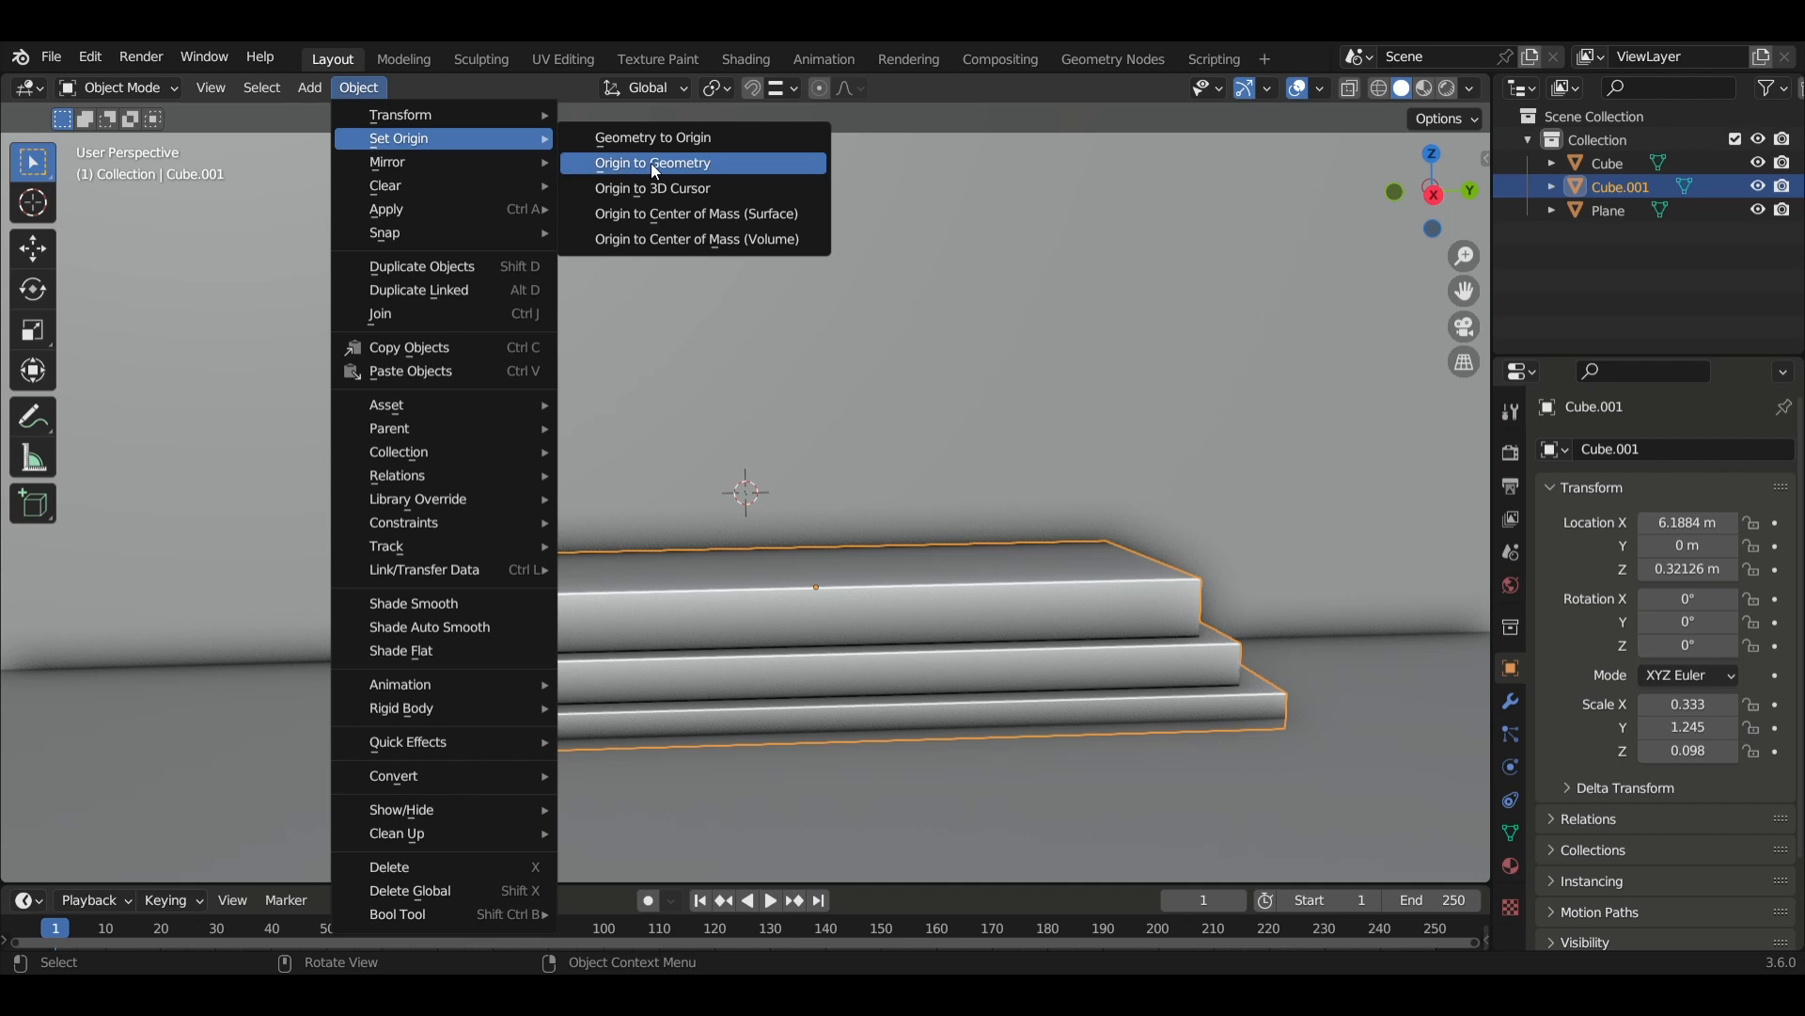
pyautogui.click(697, 238)
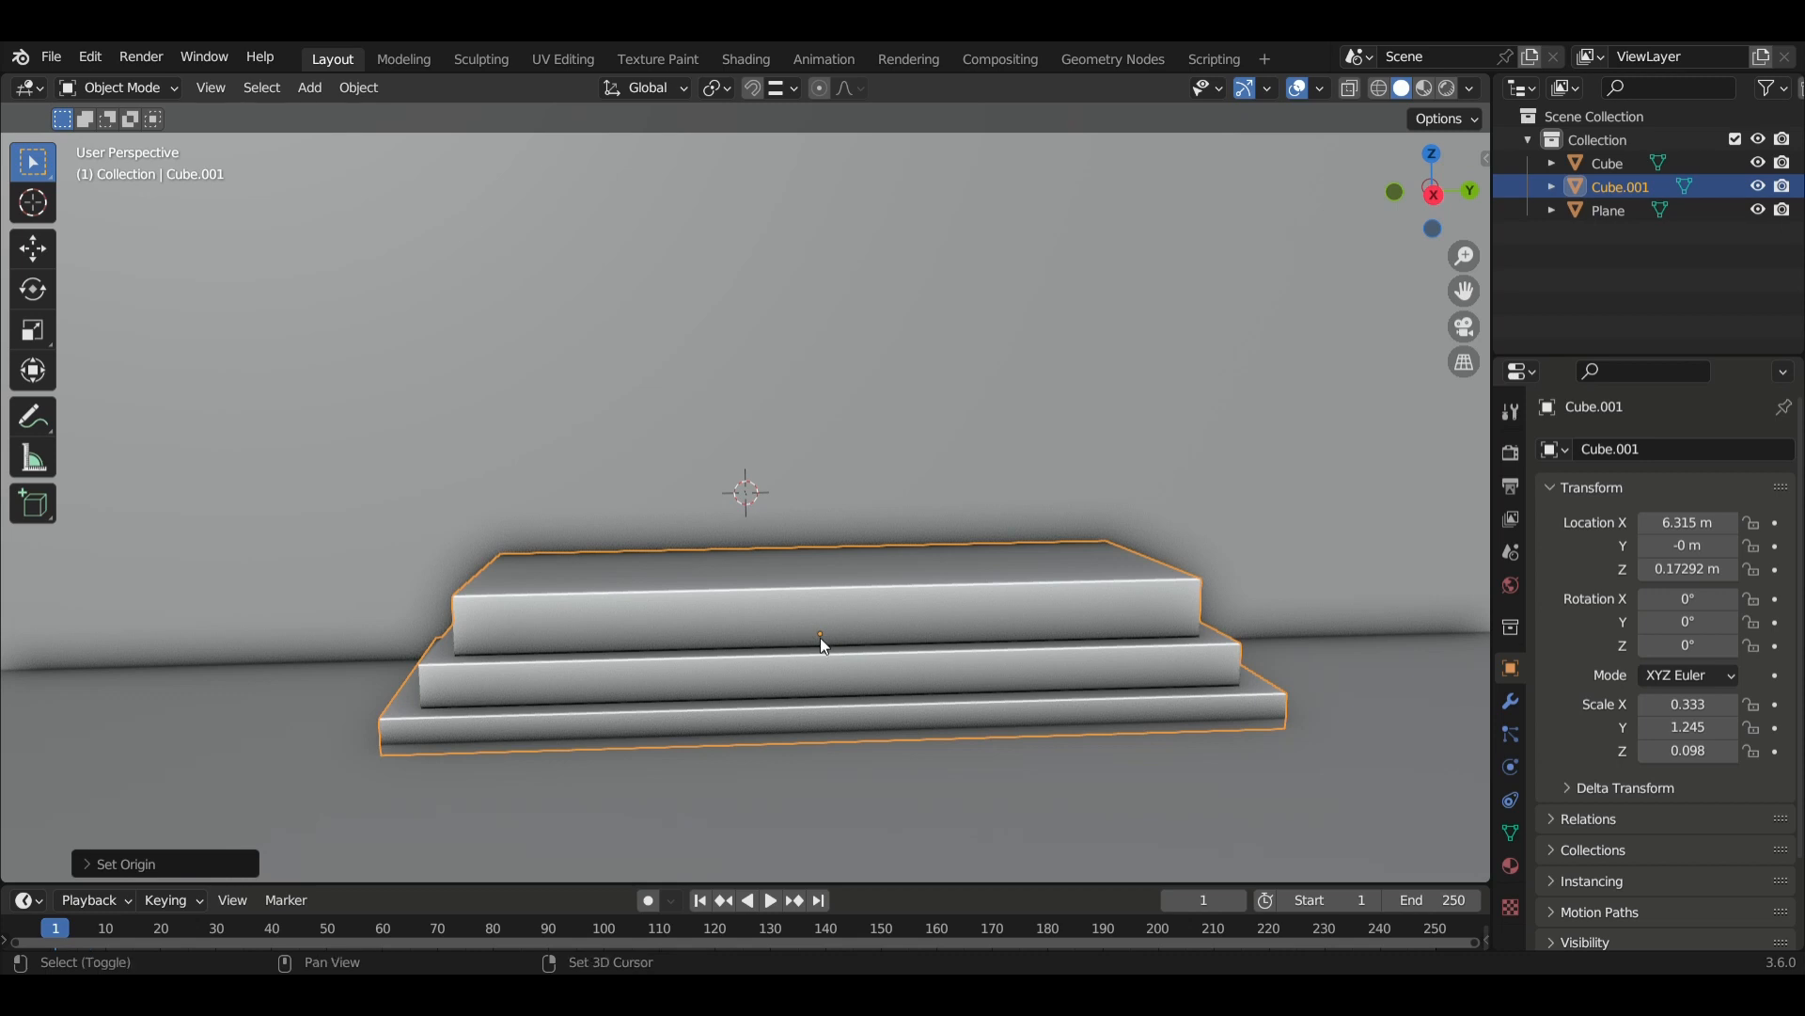
pyautogui.hotkey('shift', 's')
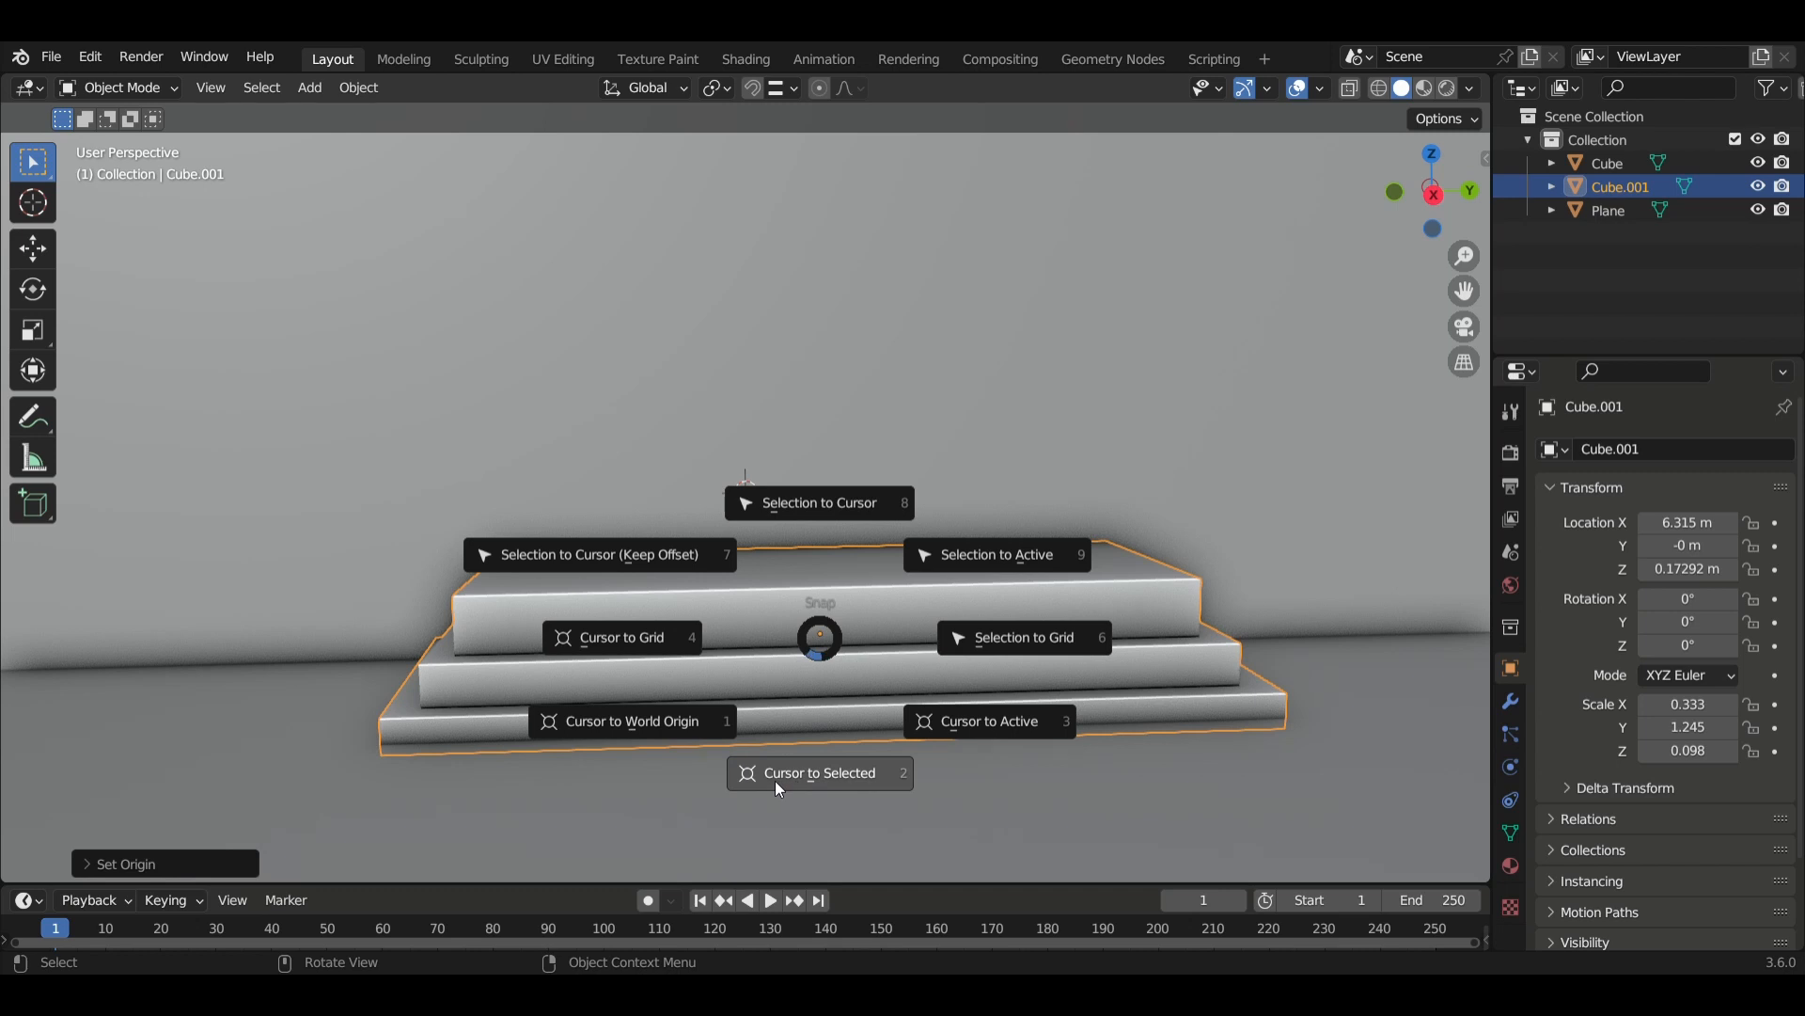
pyautogui.click(857, 784)
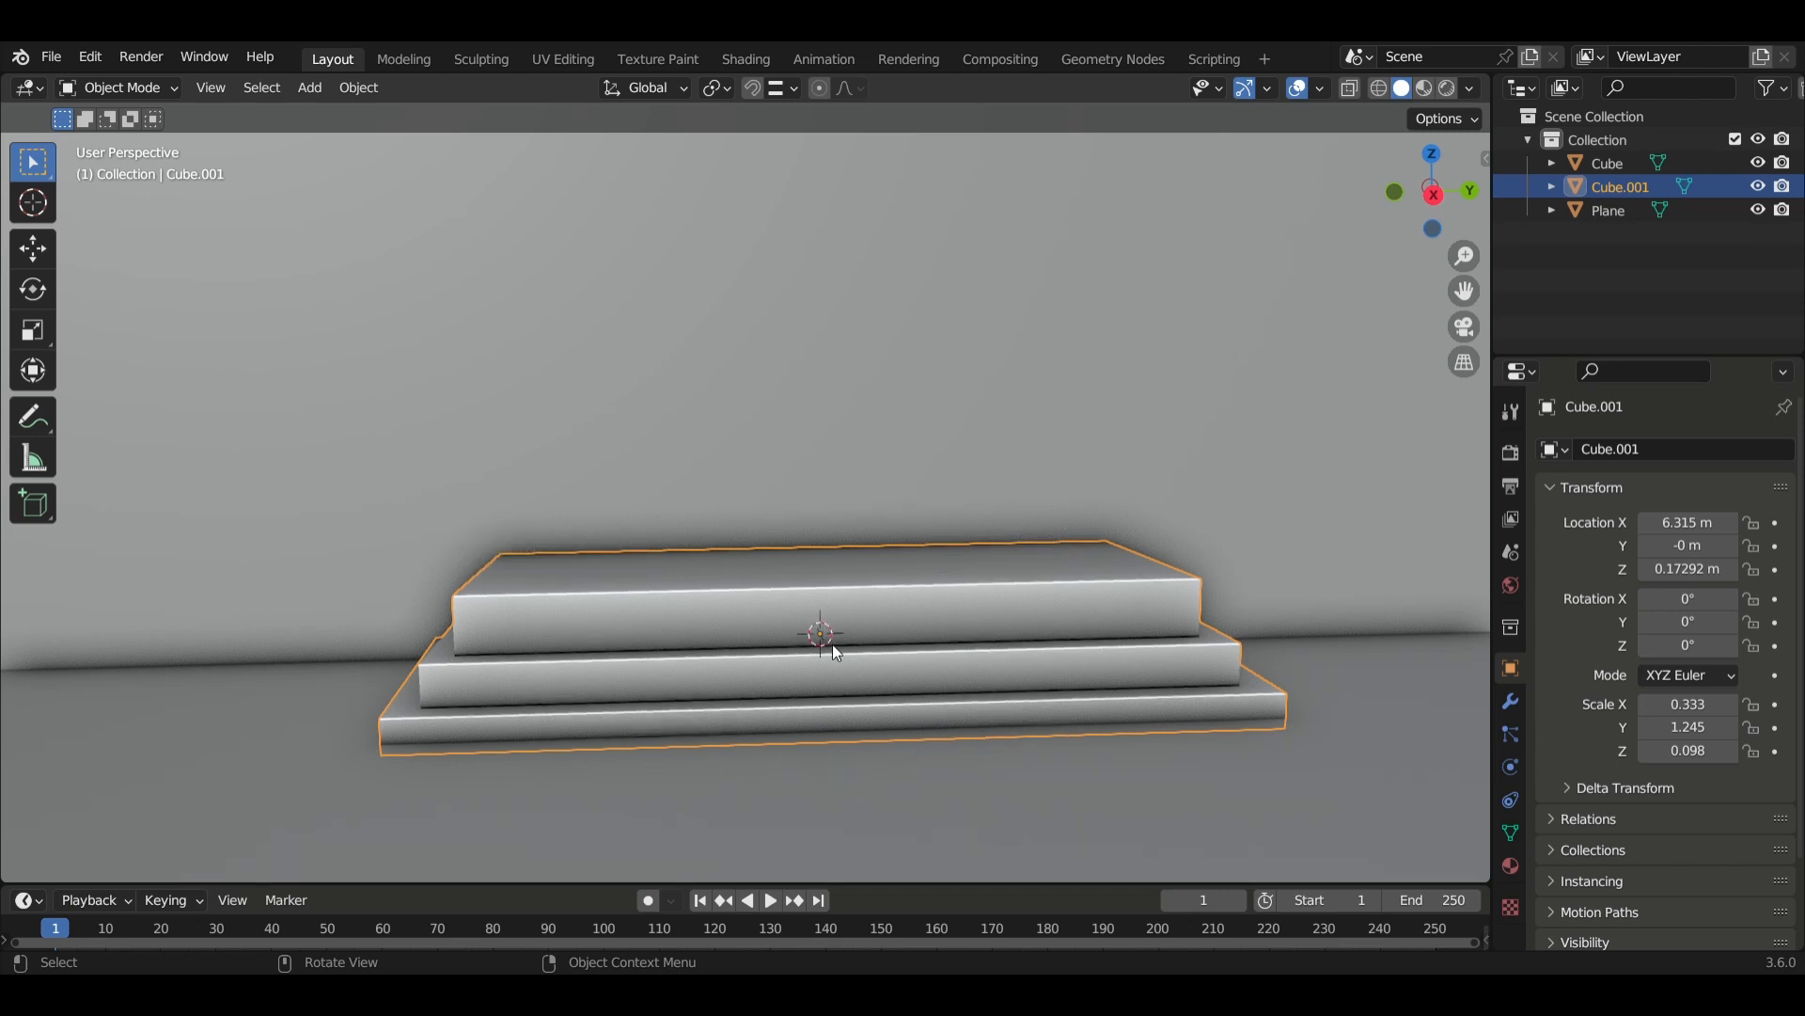
# Add a cube mesh at the 3D cursor on the staircase.
pyautogui.moveTo(833, 646)
pyautogui.mouseDown(button='middle')
pyautogui.moveTo(839, 668)
pyautogui.moveTo(822, 648)
pyautogui.moveTo(853, 630)
pyautogui.mouseUp(button='middle')
pyautogui.moveTo(1066, 550); pyautogui.dragTo(1000, 617, button='middle')
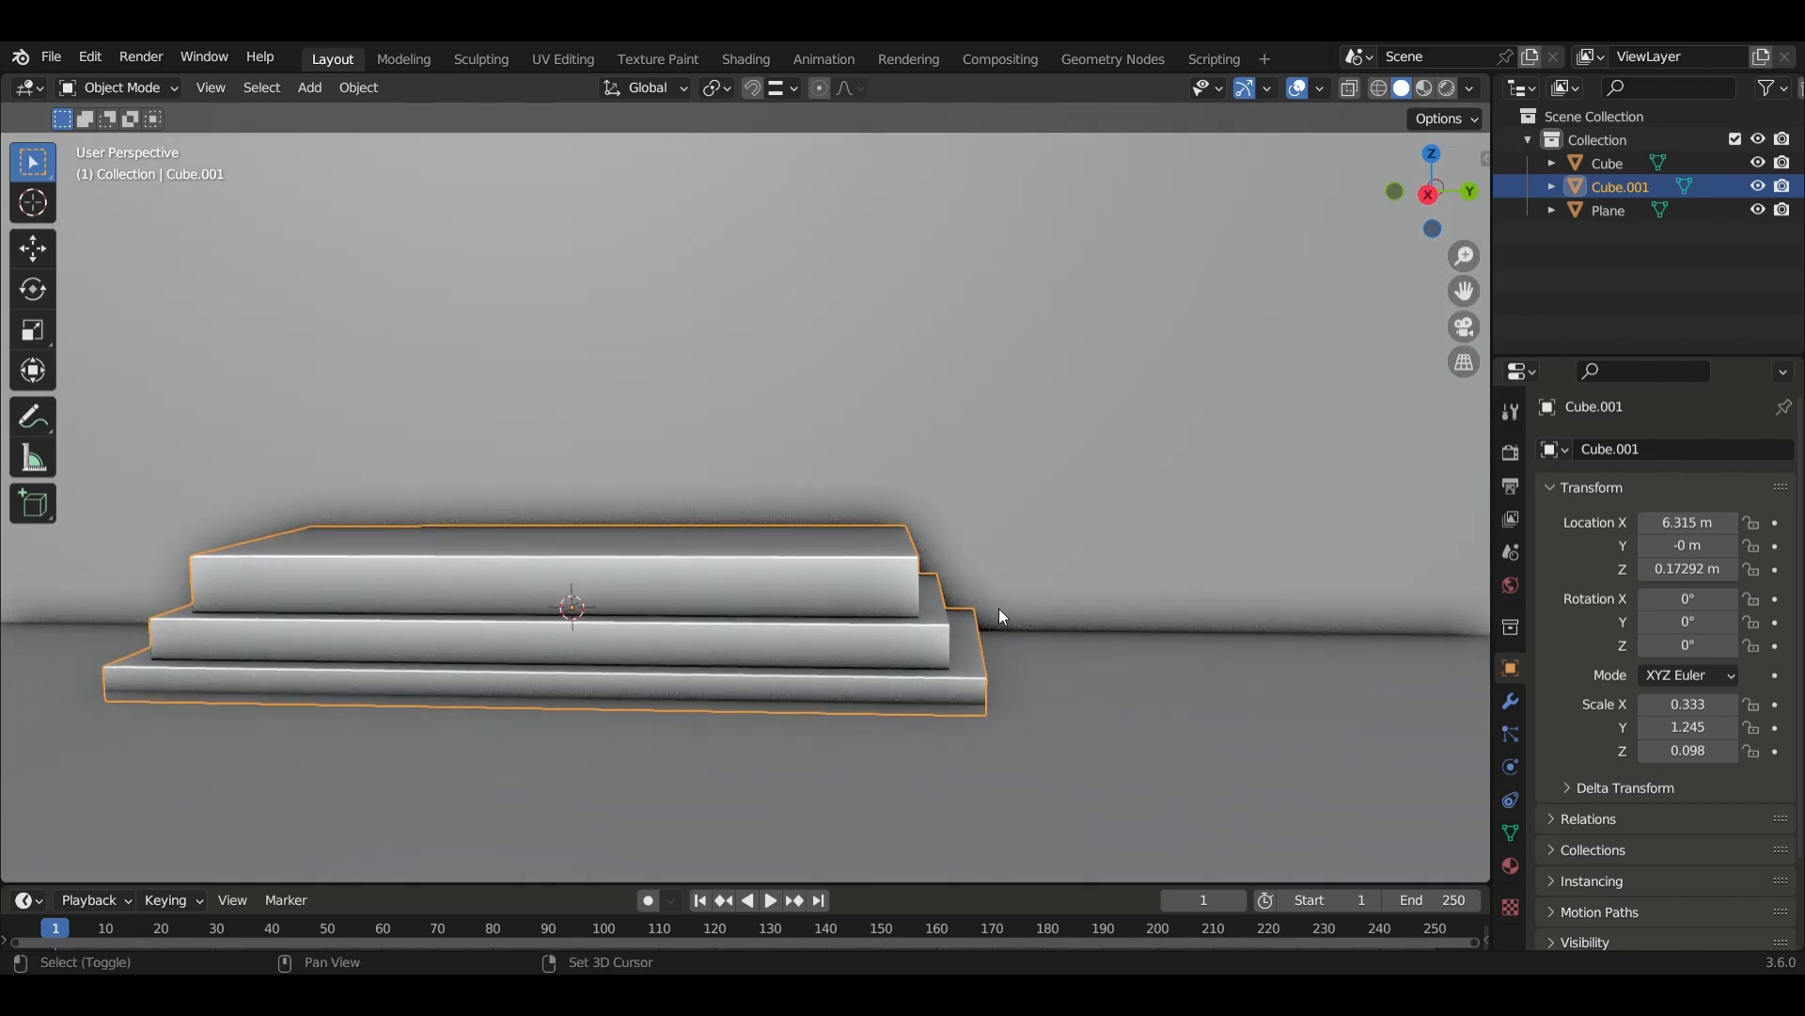
pyautogui.hotkey('shift', 'a')
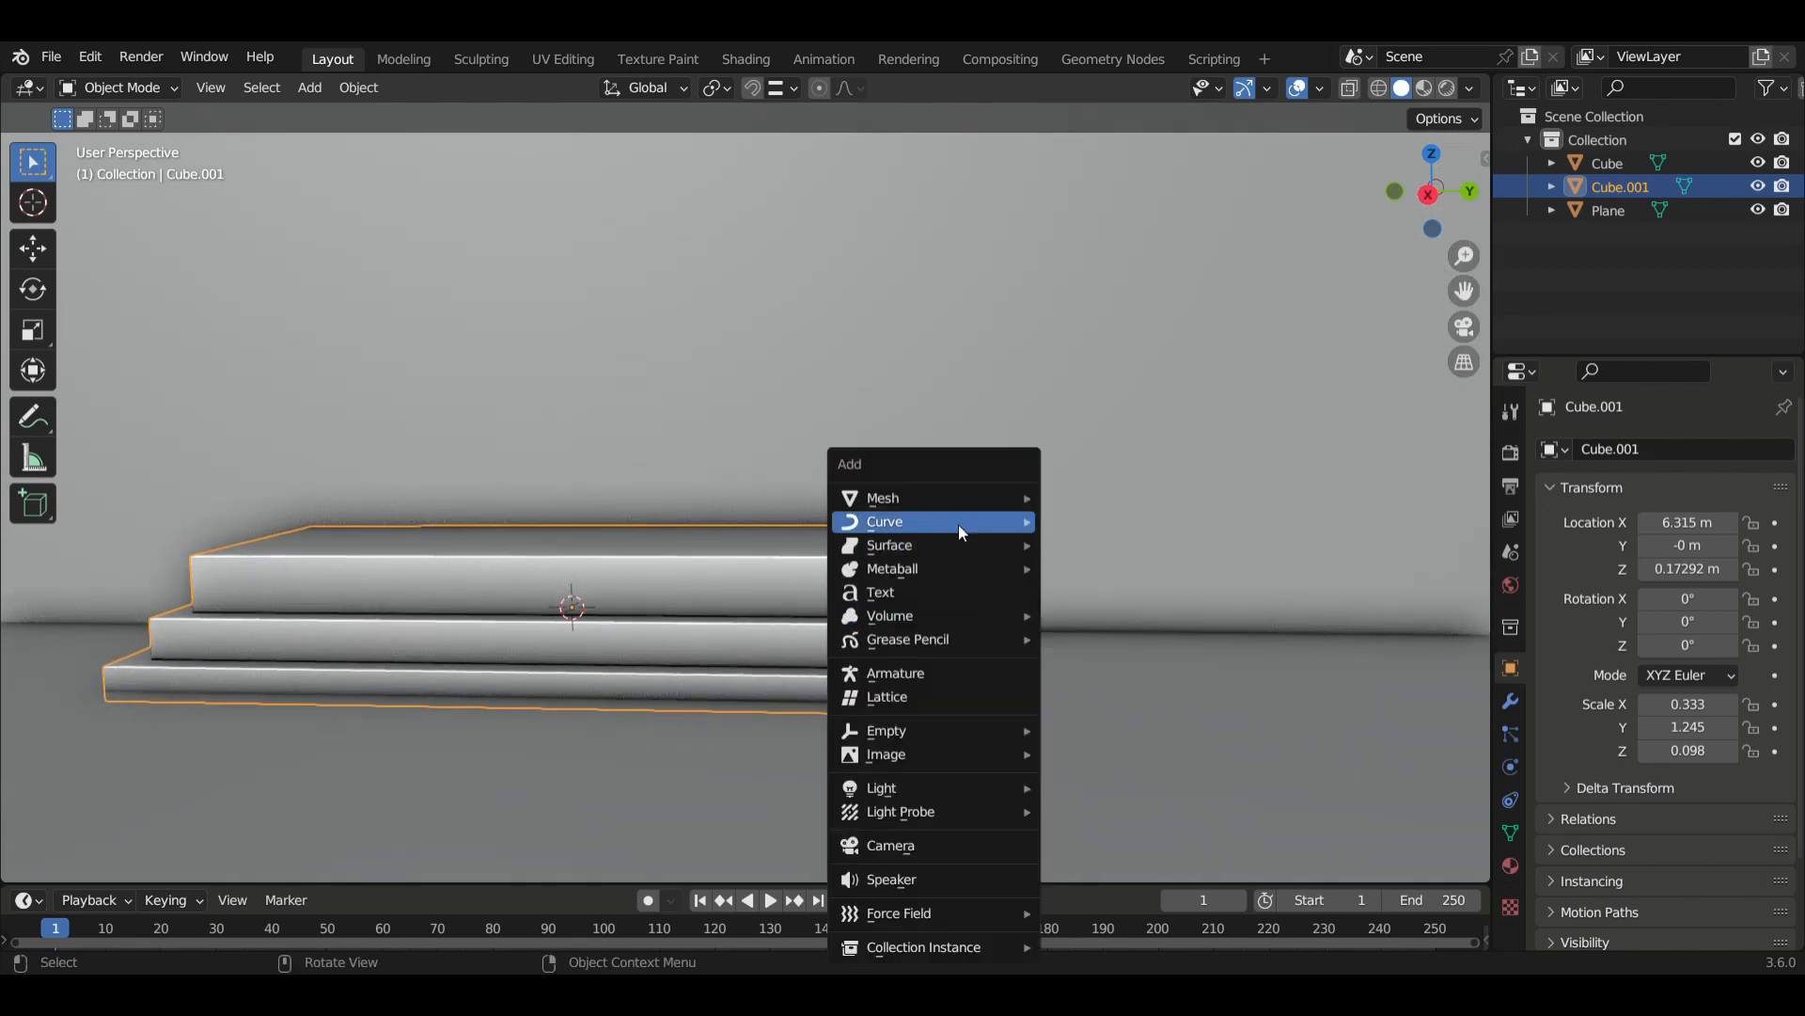
pyautogui.moveTo(957, 497)
pyautogui.click(1107, 522)
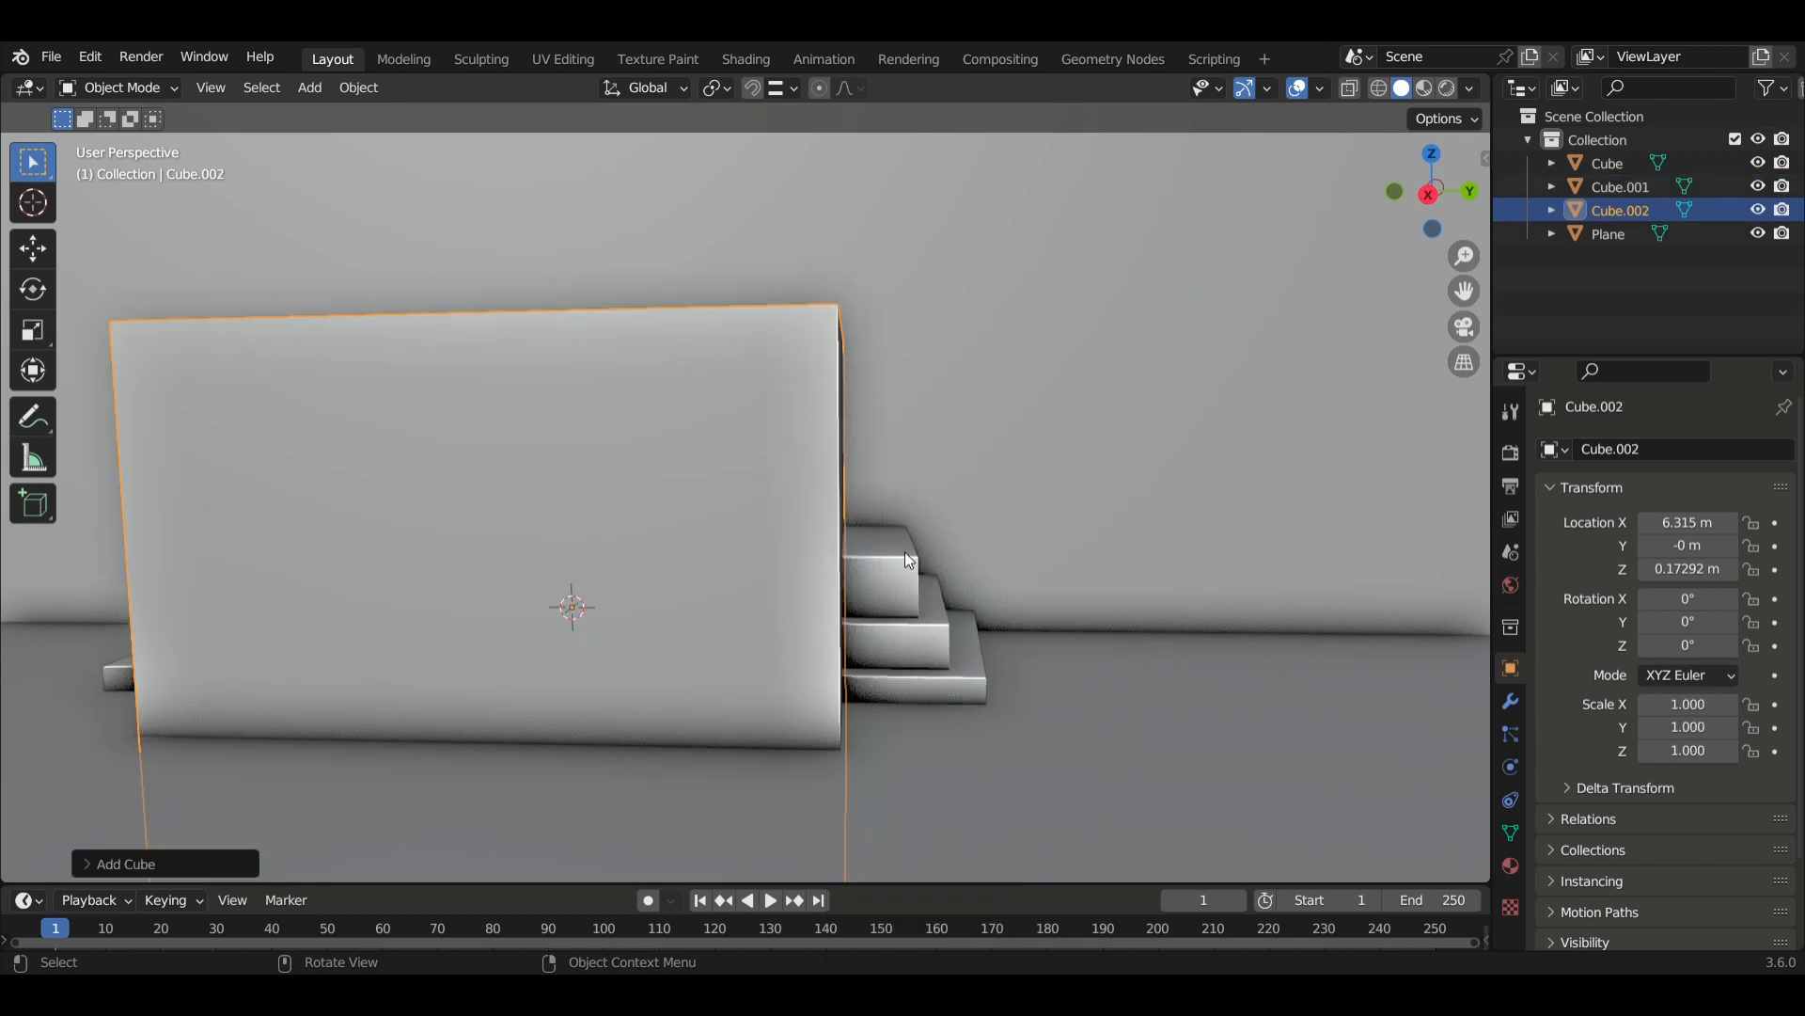
# Scale the new cube to about 0.243 in X and Y only, keeping its height, to form a slim square column.
pyautogui.moveTo(682, 613)
pyautogui.mouseDown(button='middle')
pyautogui.moveTo(701, 600)
pyautogui.moveTo(662, 634)
pyautogui.moveTo(697, 638)
pyautogui.mouseUp(button='middle')
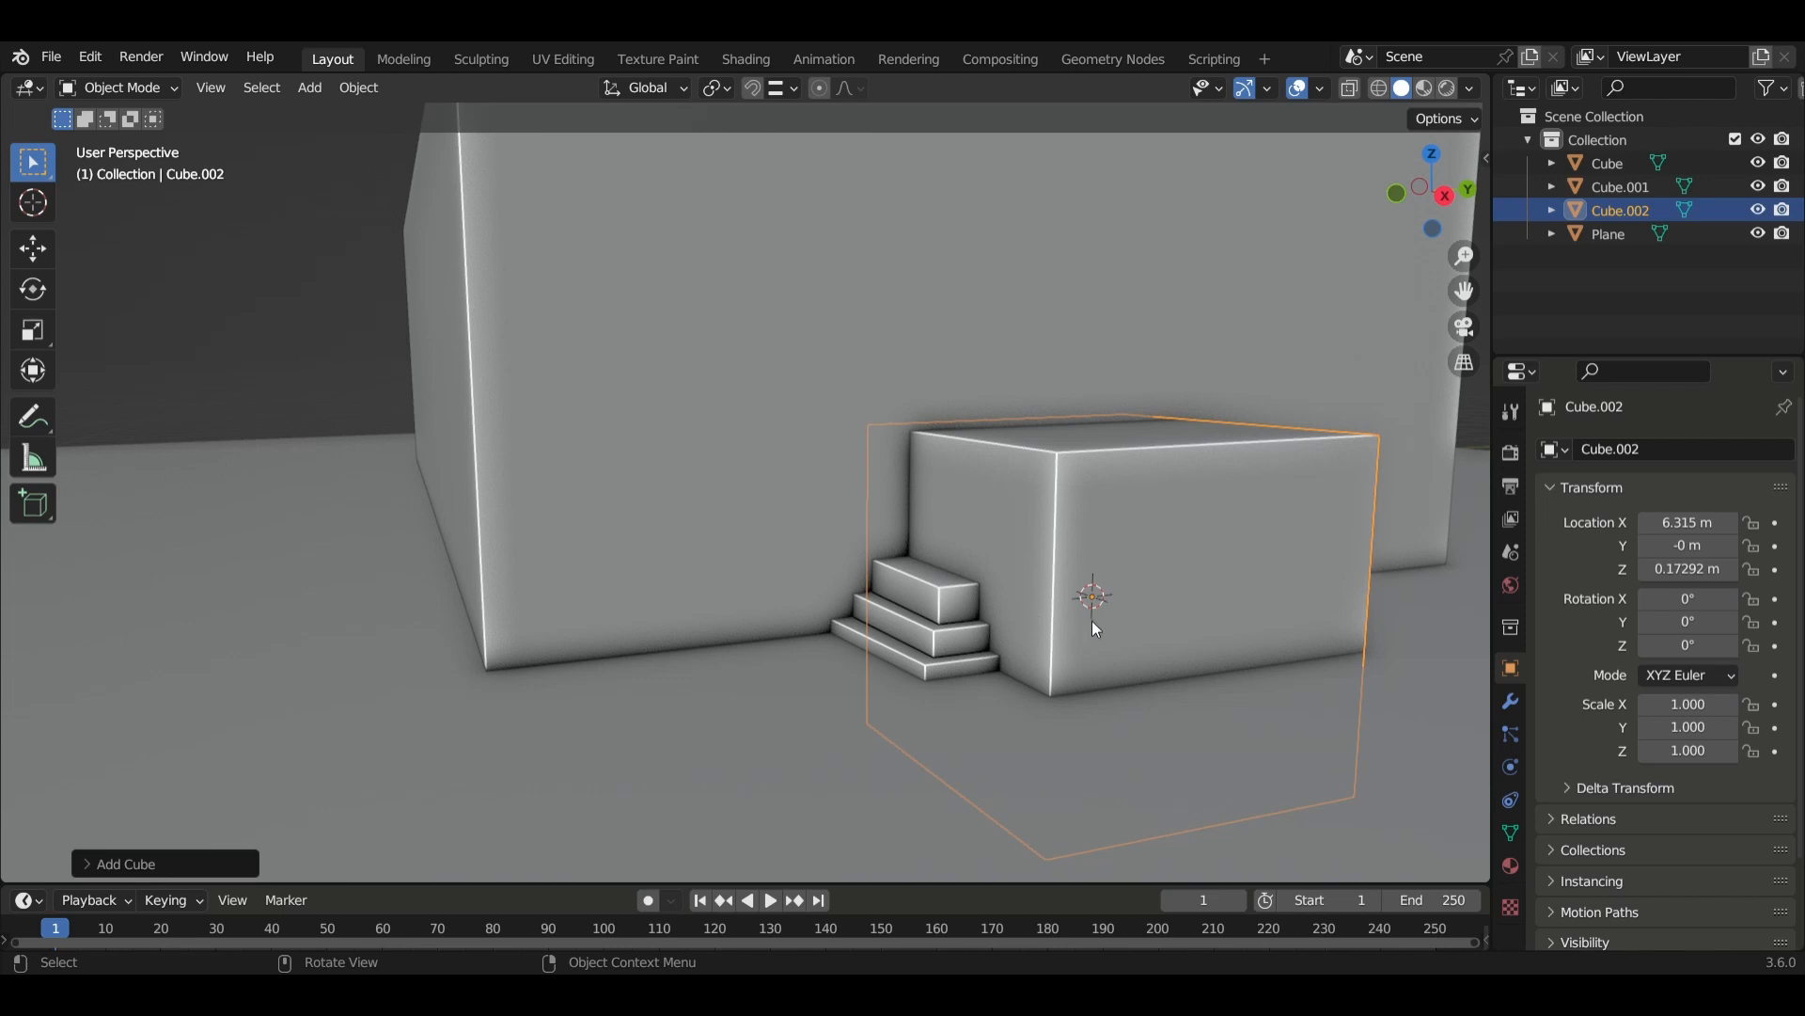
pyautogui.press('s')
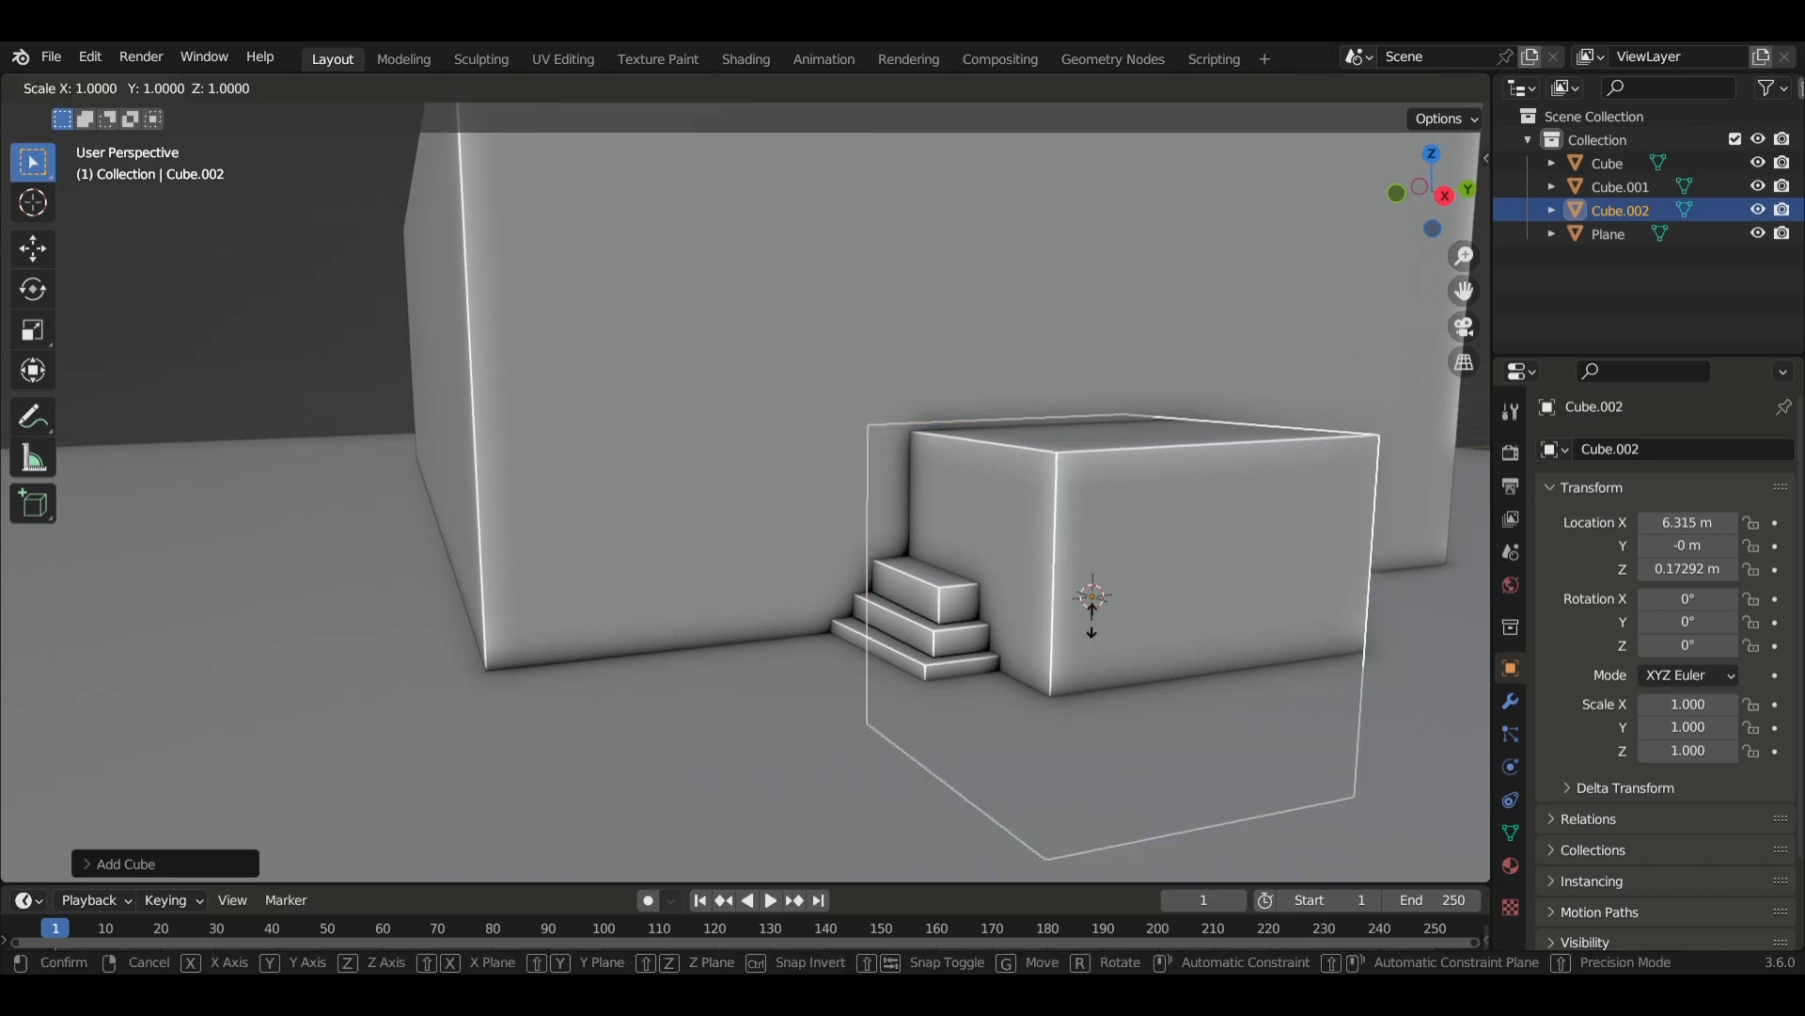
pyautogui.hotkey('shift', 'z')
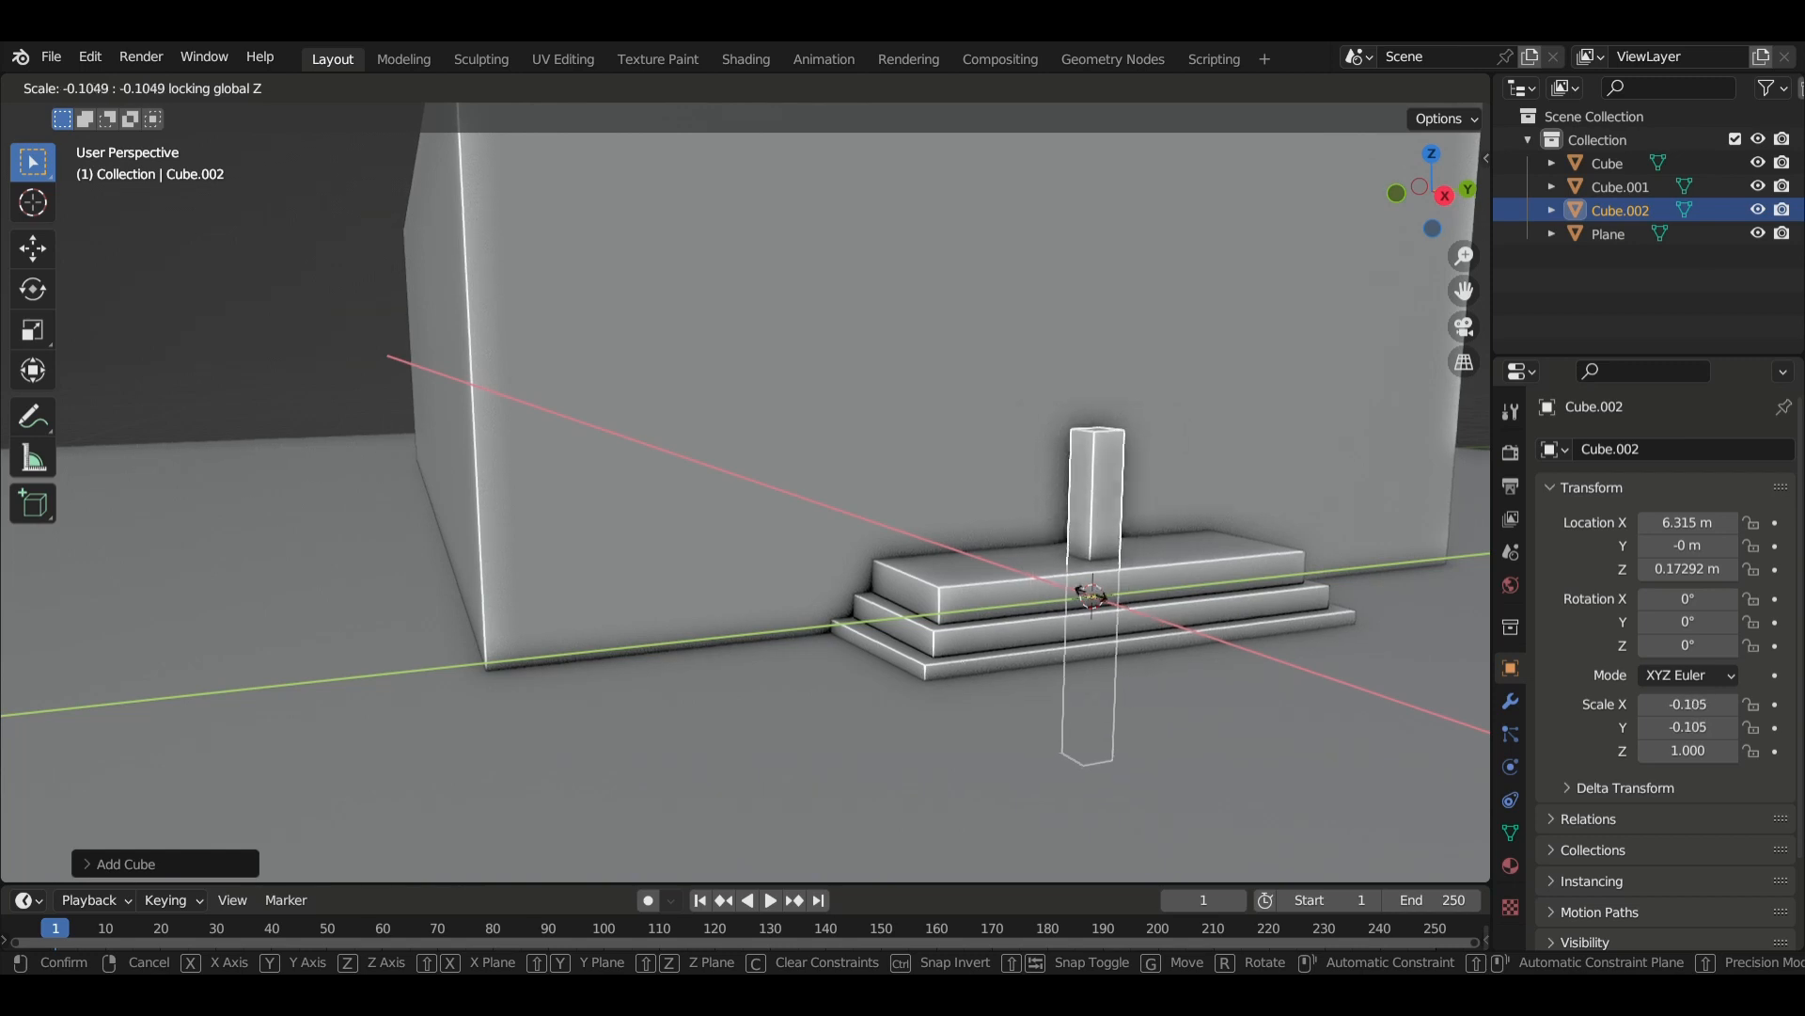
pyautogui.click(1092, 602)
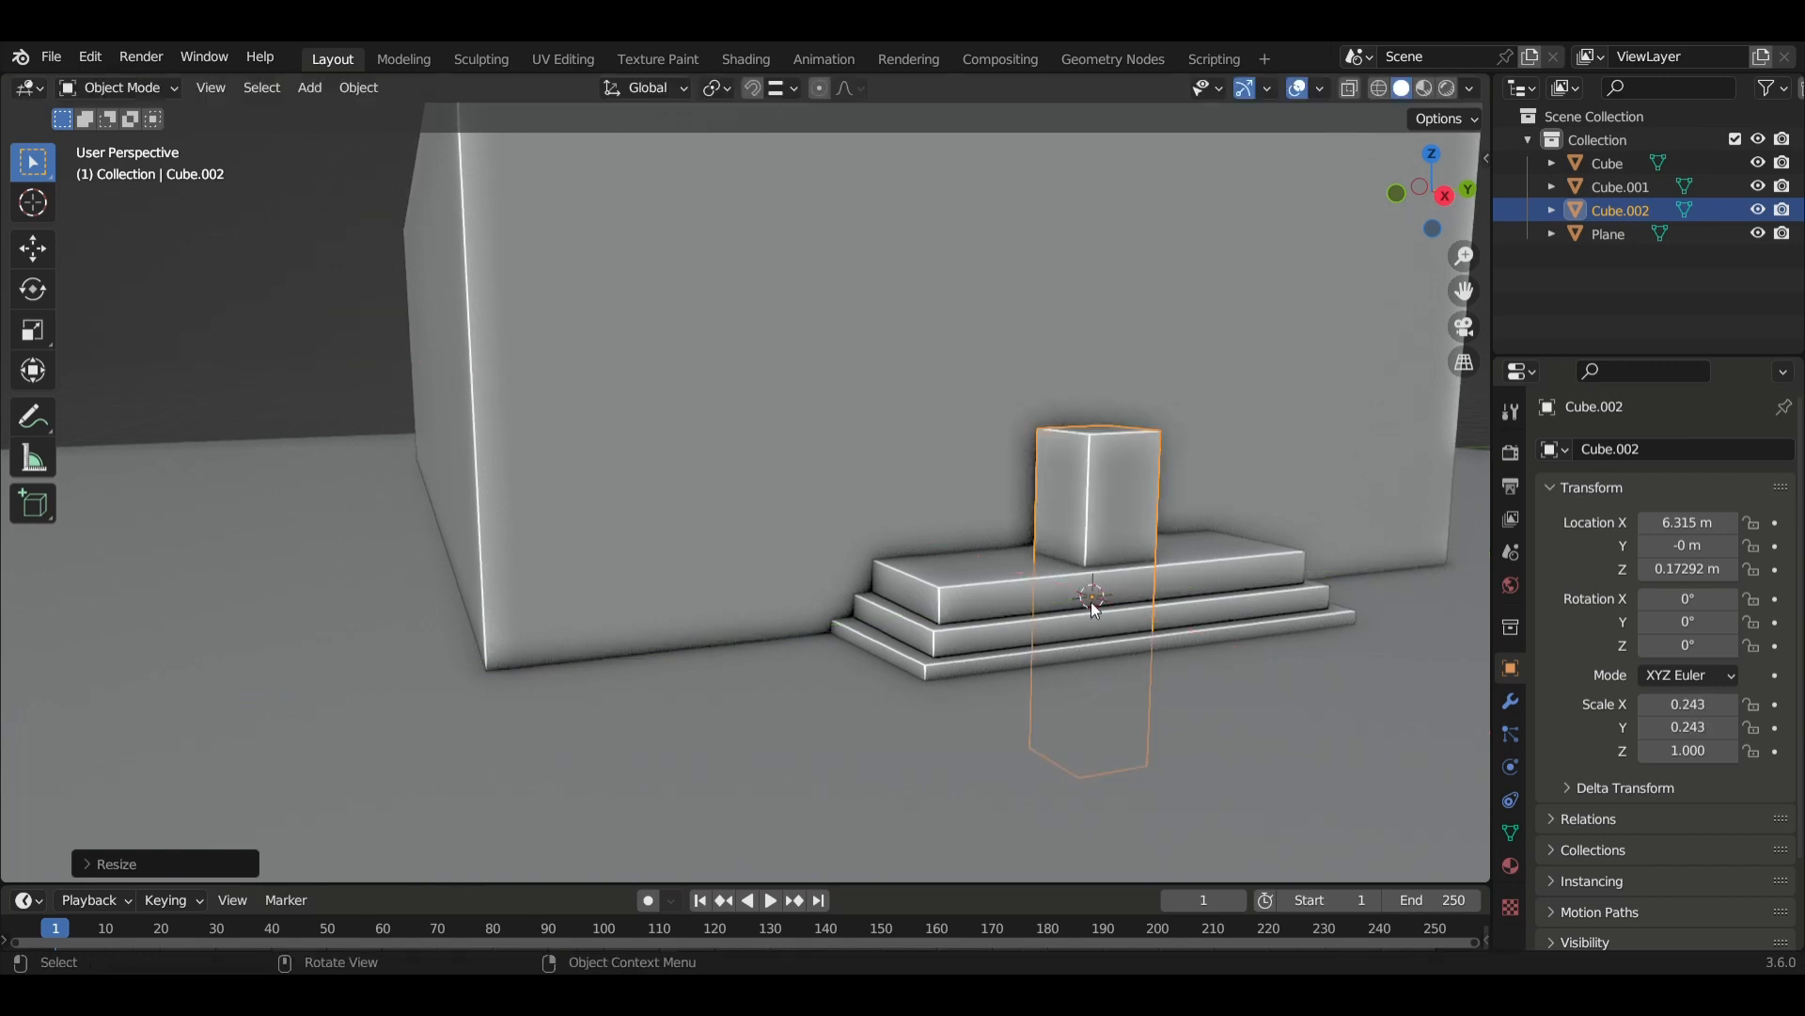
# Raise the column along Z by about 1.23 m so its base rests on the staircase's top step.
pyautogui.moveTo(1110, 690); pyautogui.dragTo(1078, 688, button='middle')
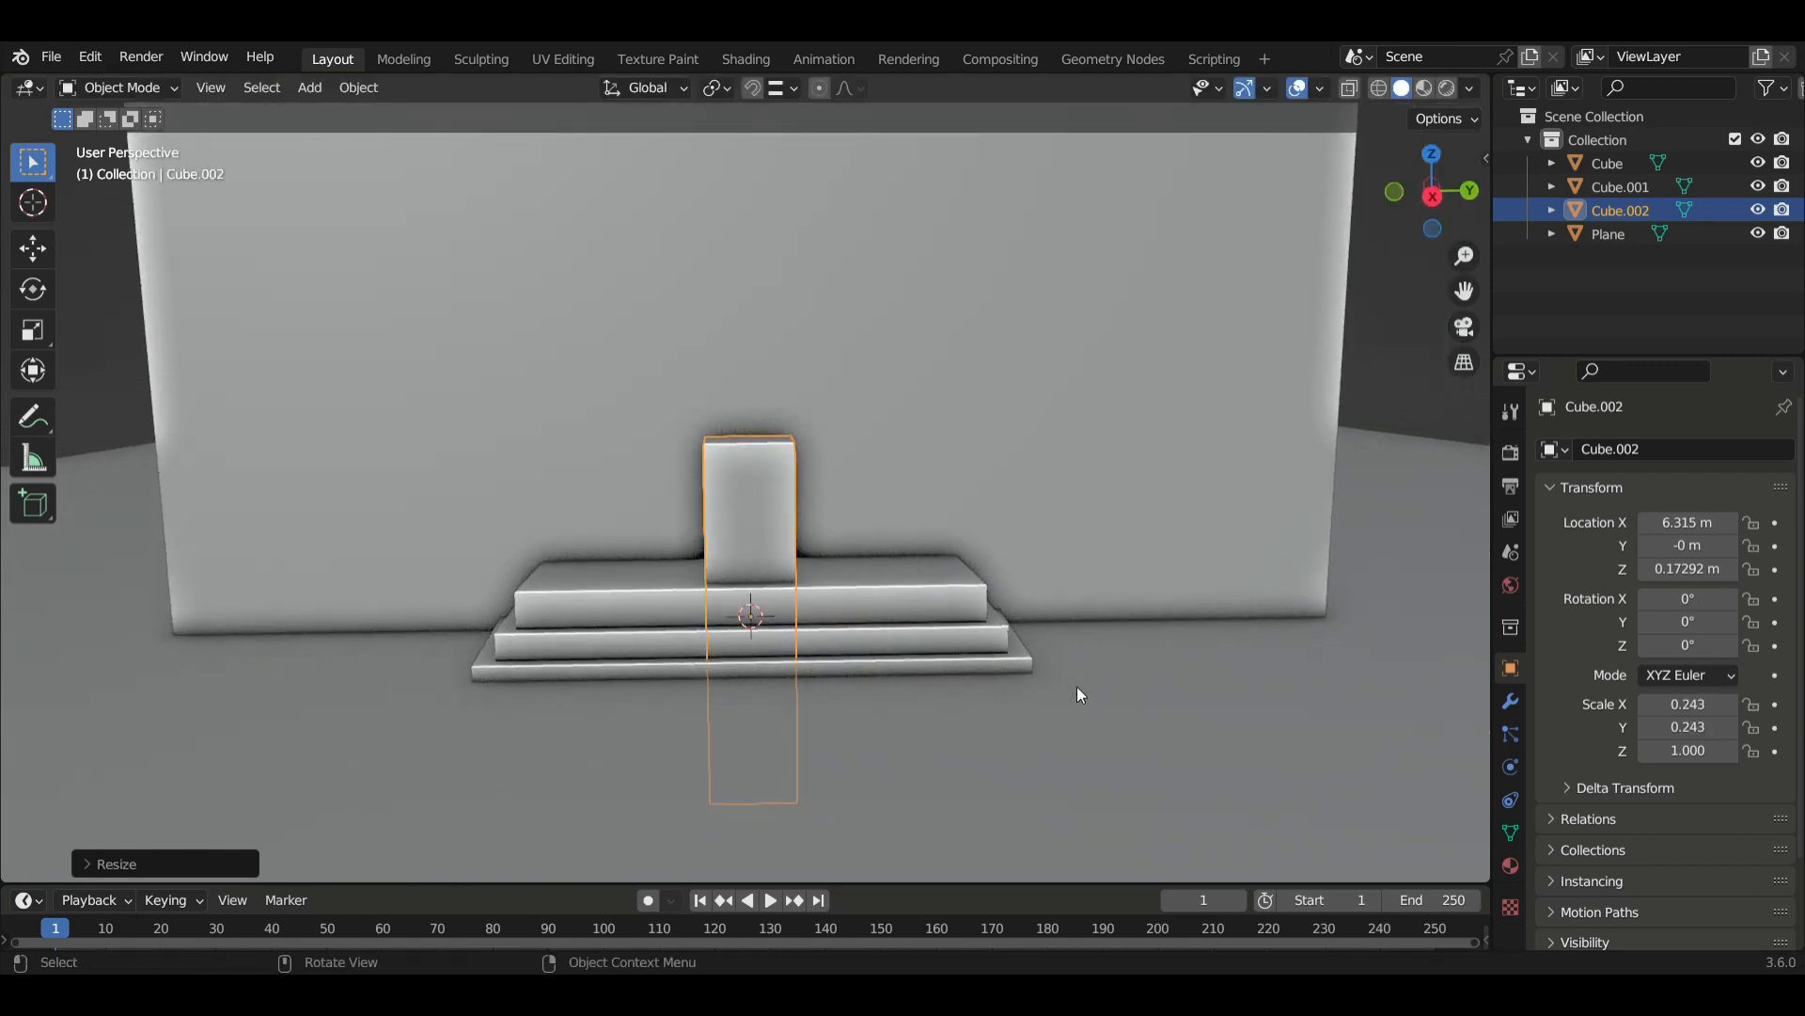
pyautogui.press('g')
pyautogui.press('z')
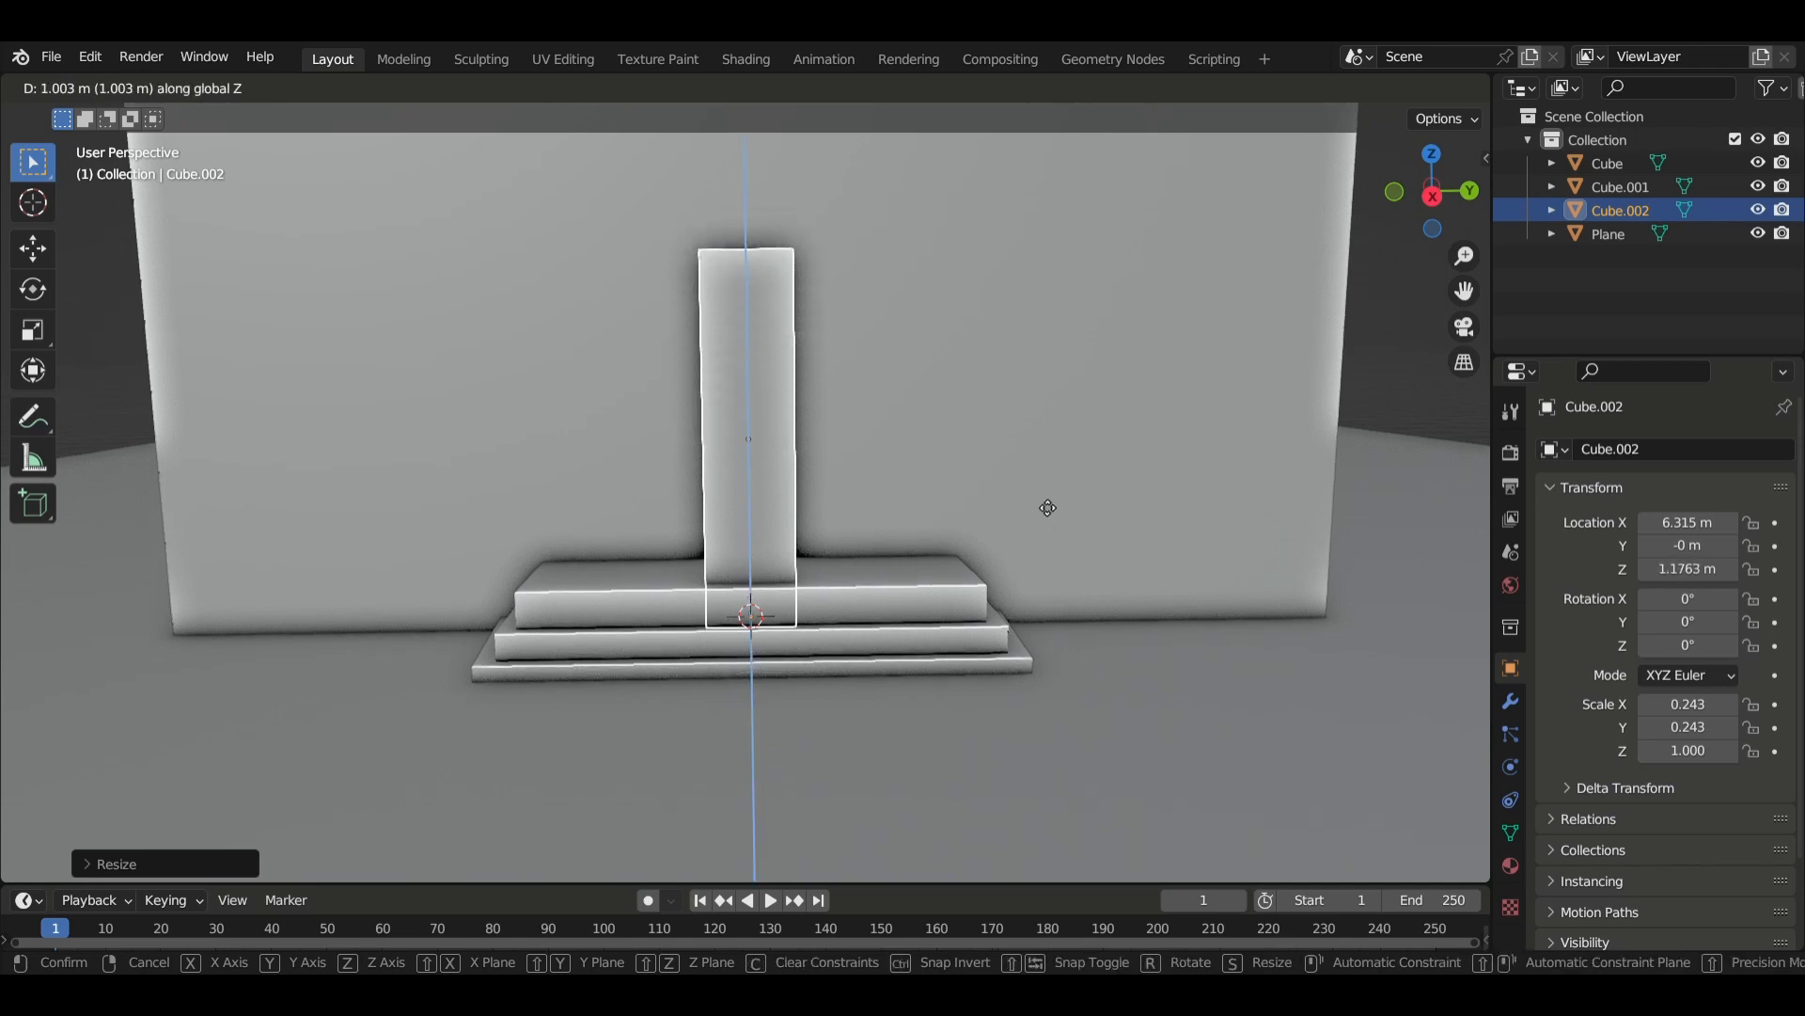
pyautogui.click(1037, 477)
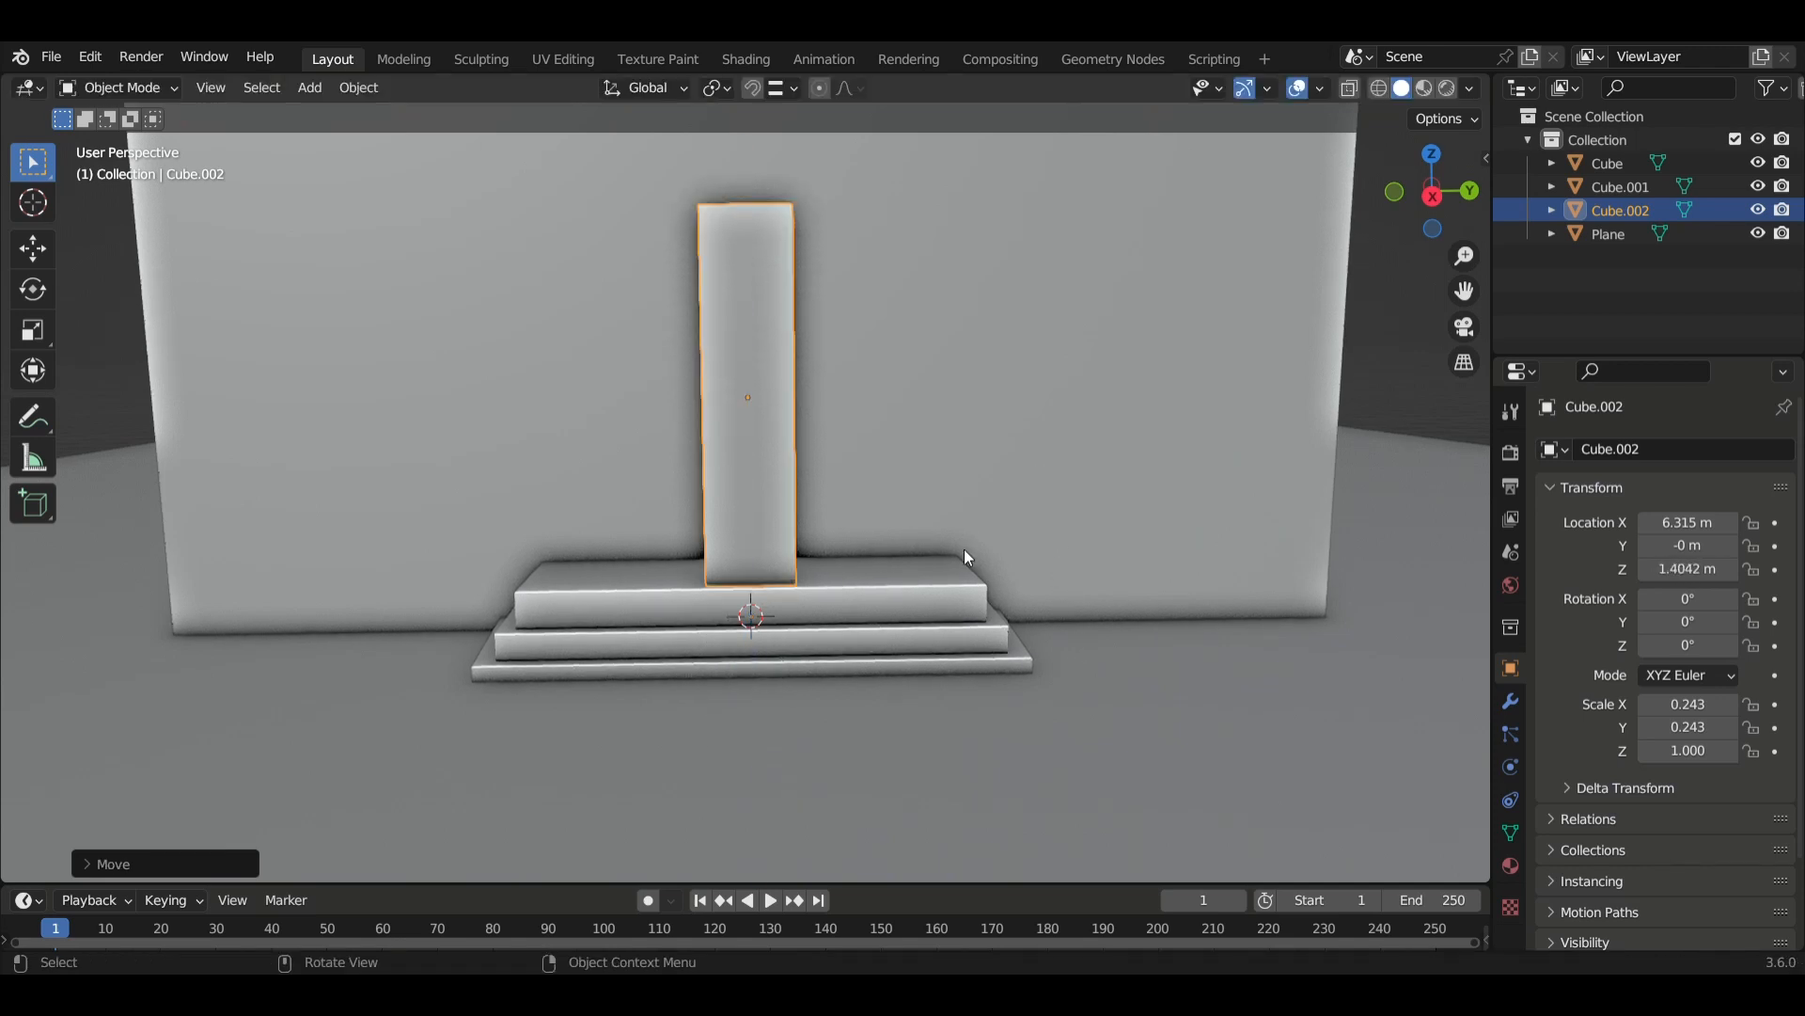
# Move the column along Y by about 0.96 m to the end of the top step.
pyautogui.moveTo(963, 549); pyautogui.dragTo(811, 578, button='middle')
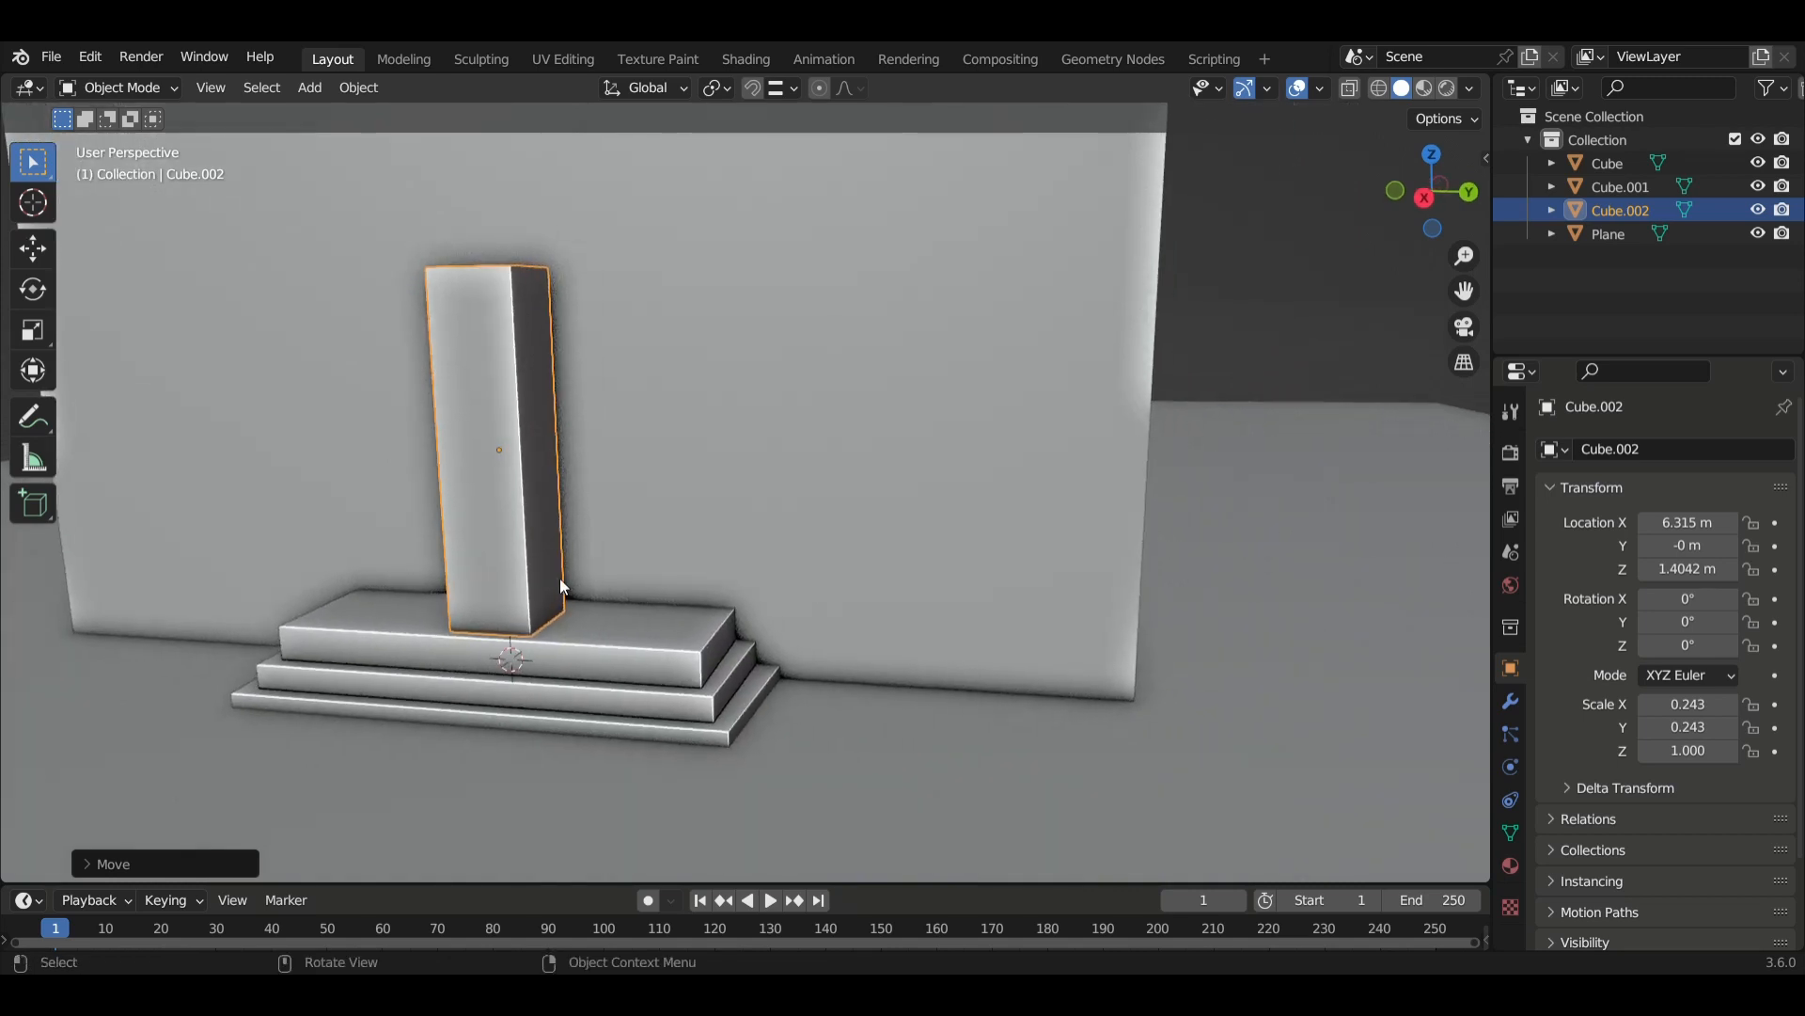
pyautogui.press('g')
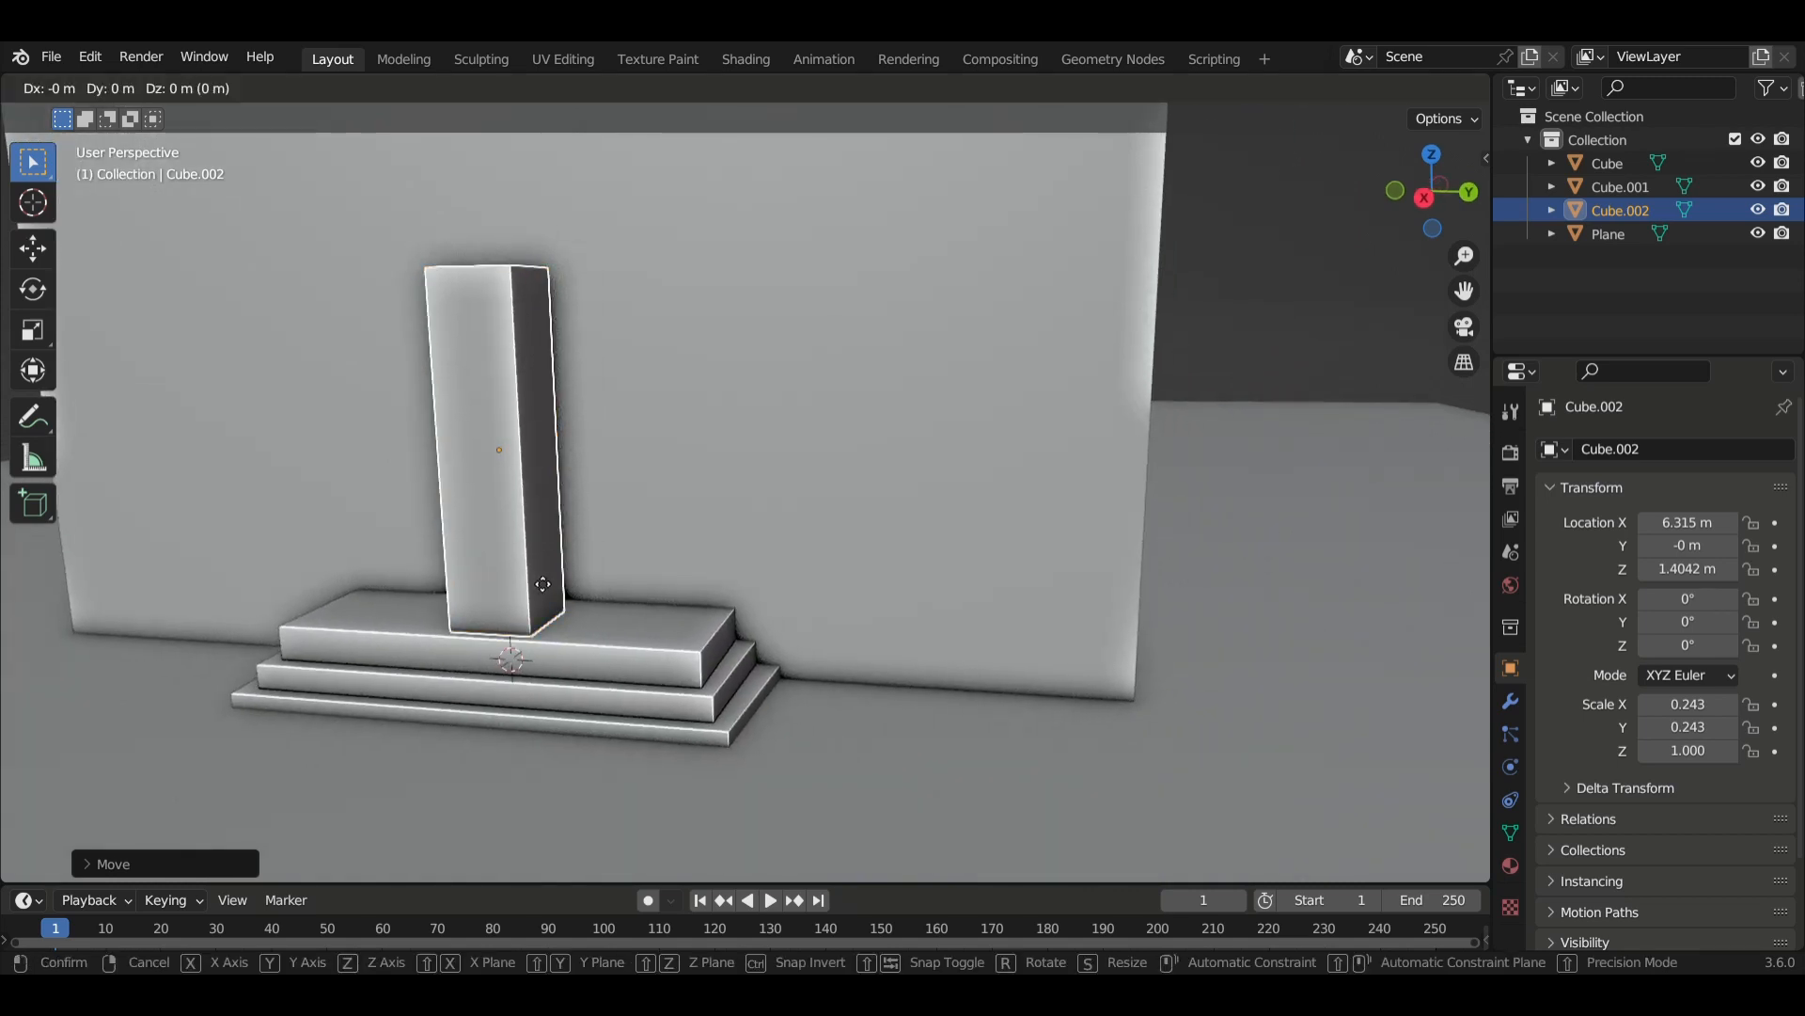
pyautogui.press('y')
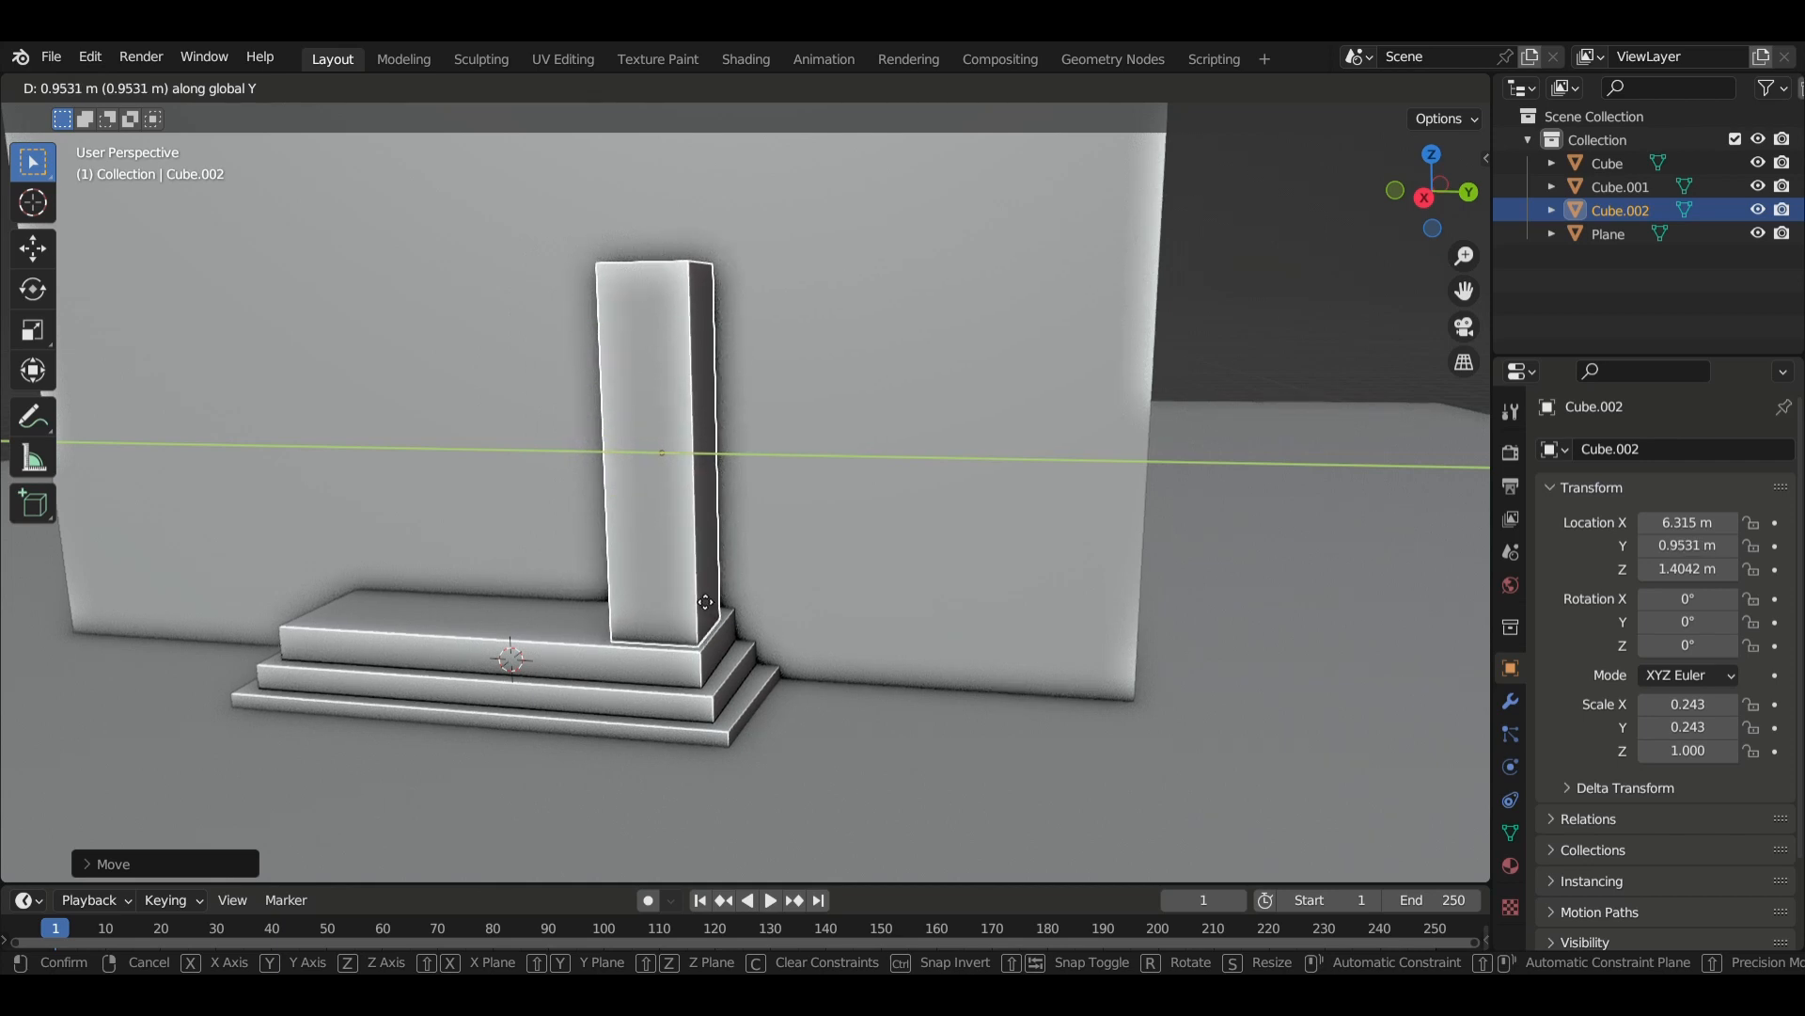
pyautogui.click(704, 602)
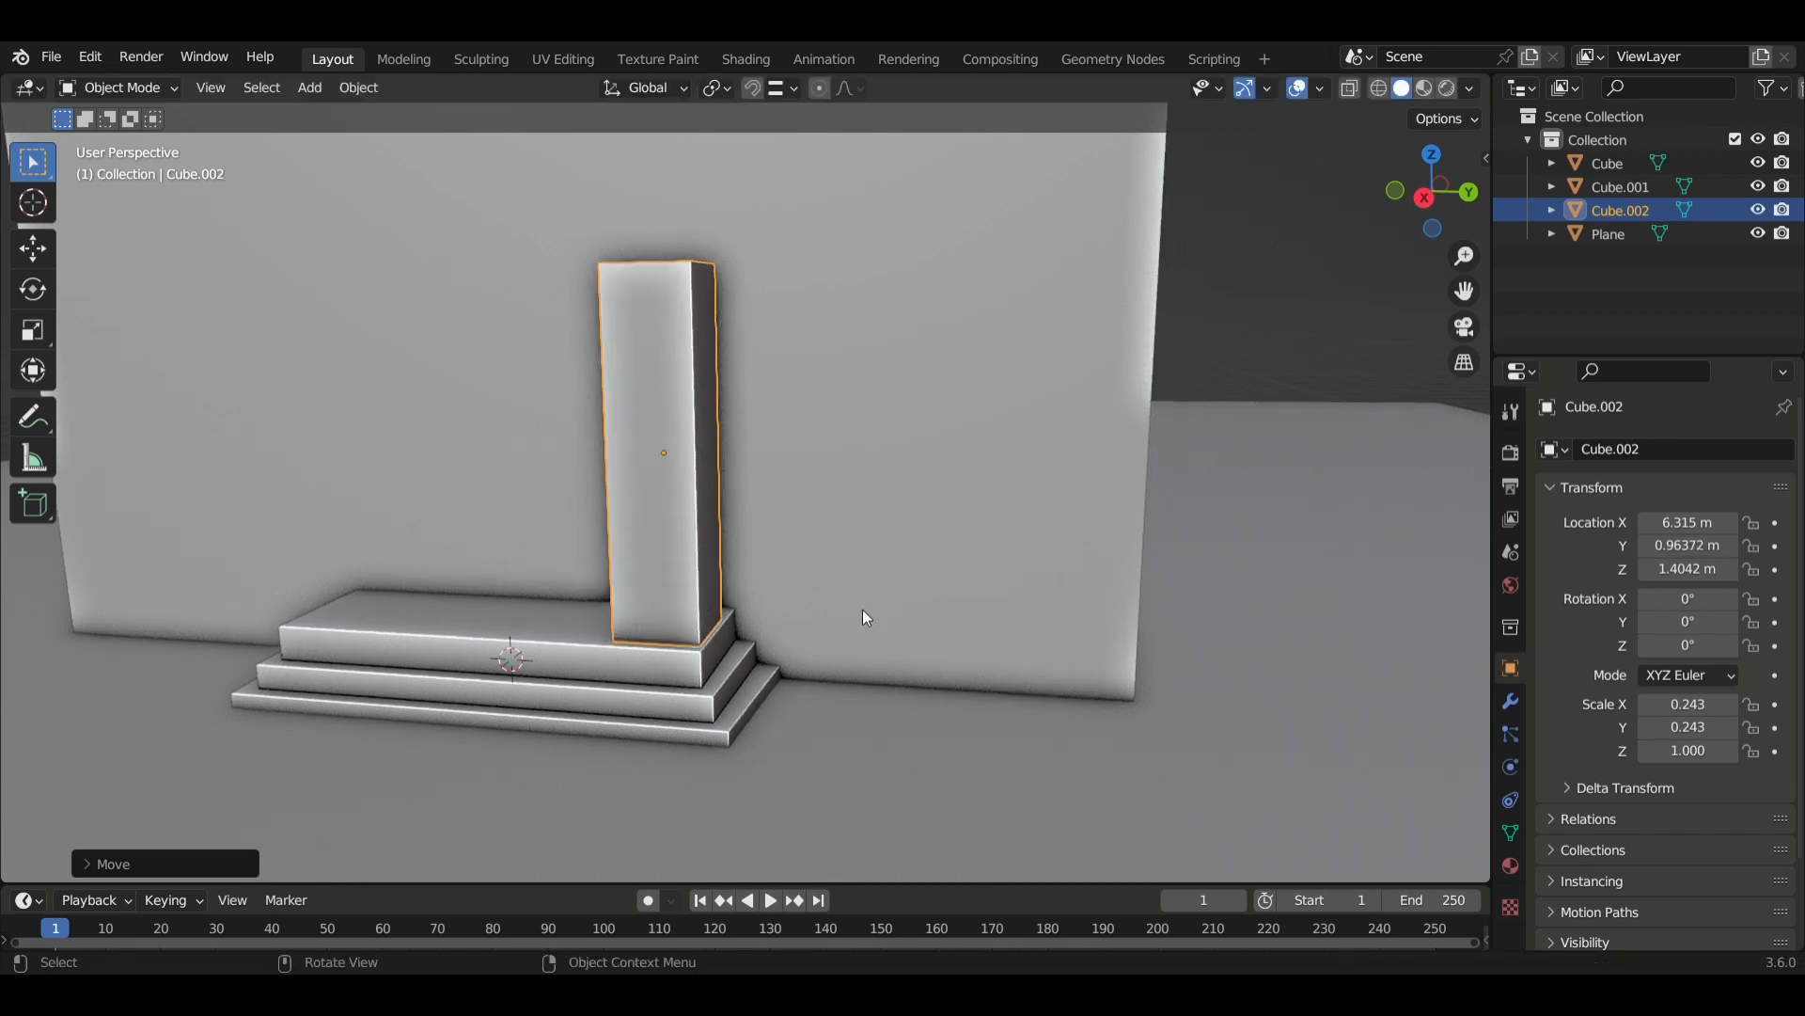
# Move the column along X by about -0.19 m, toward the building's front wall.
pyautogui.scroll(-4, 856, 642)
pyautogui.scroll(4, 856, 641)
pyautogui.moveTo(814, 671); pyautogui.dragTo(792, 676, button='middle')
pyautogui.moveTo(685, 692); pyautogui.dragTo(604, 701, button='middle')
pyautogui.press('g')
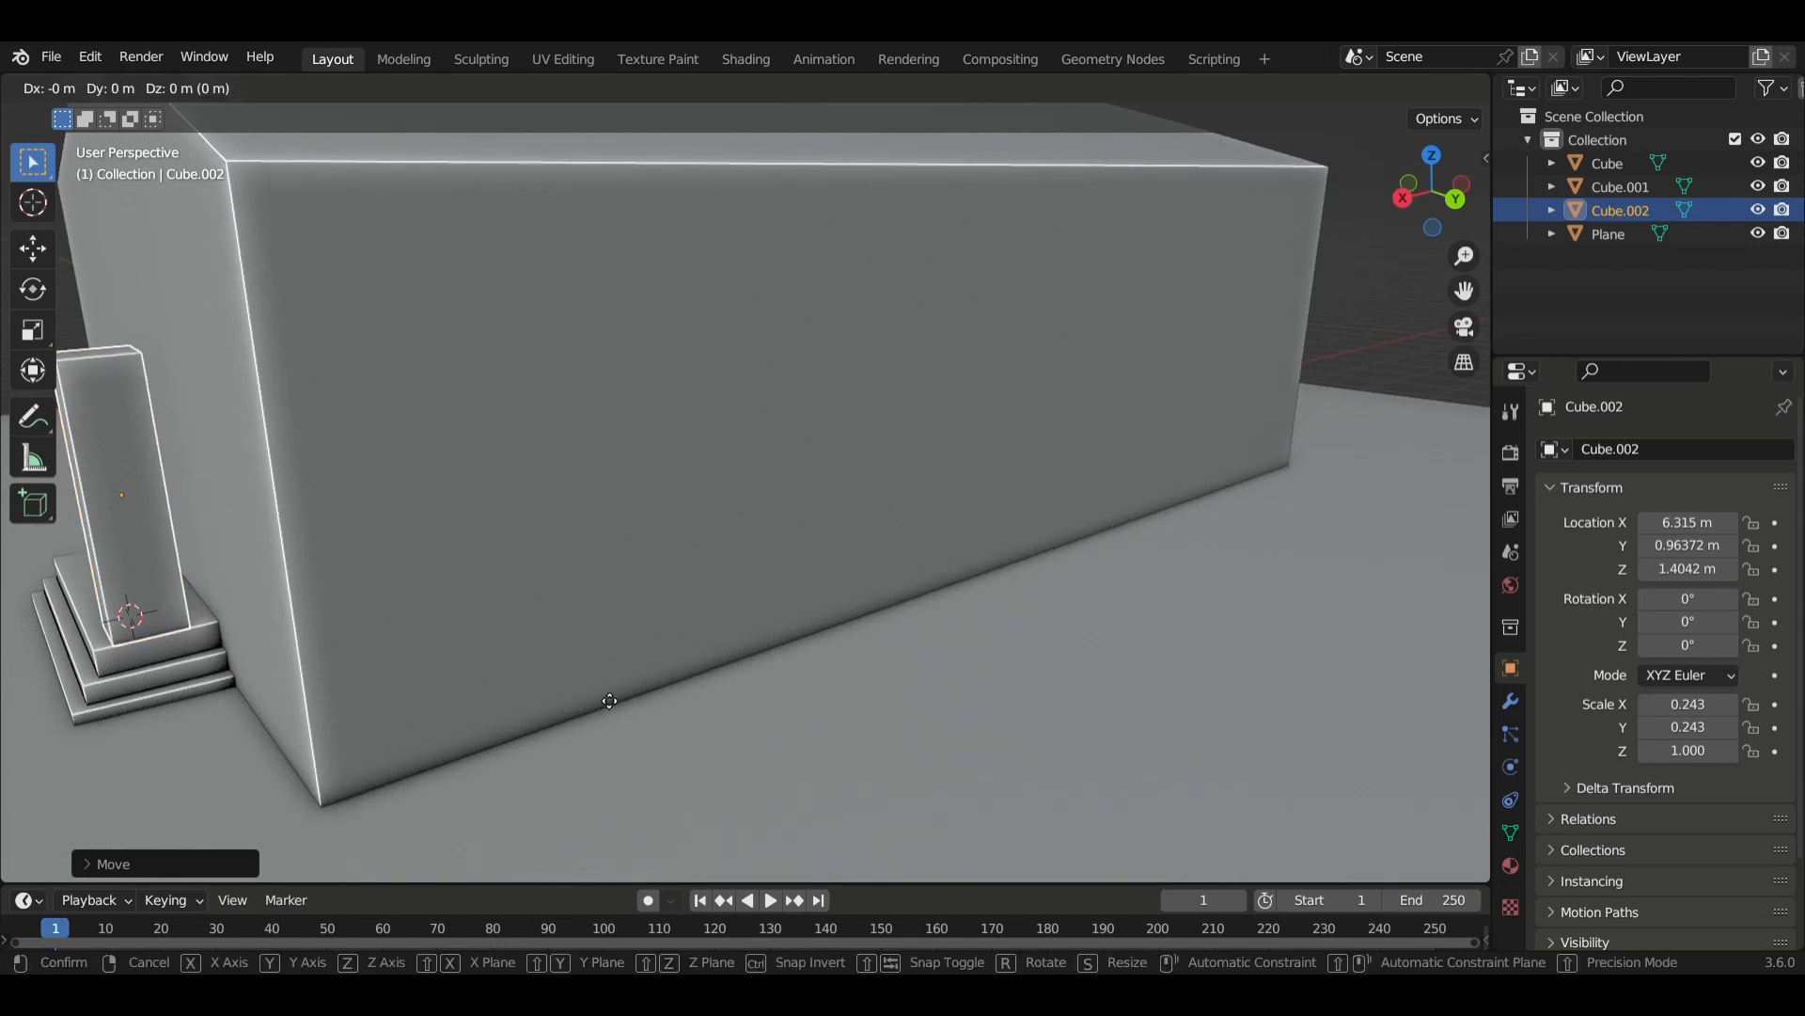
pyautogui.press('x')
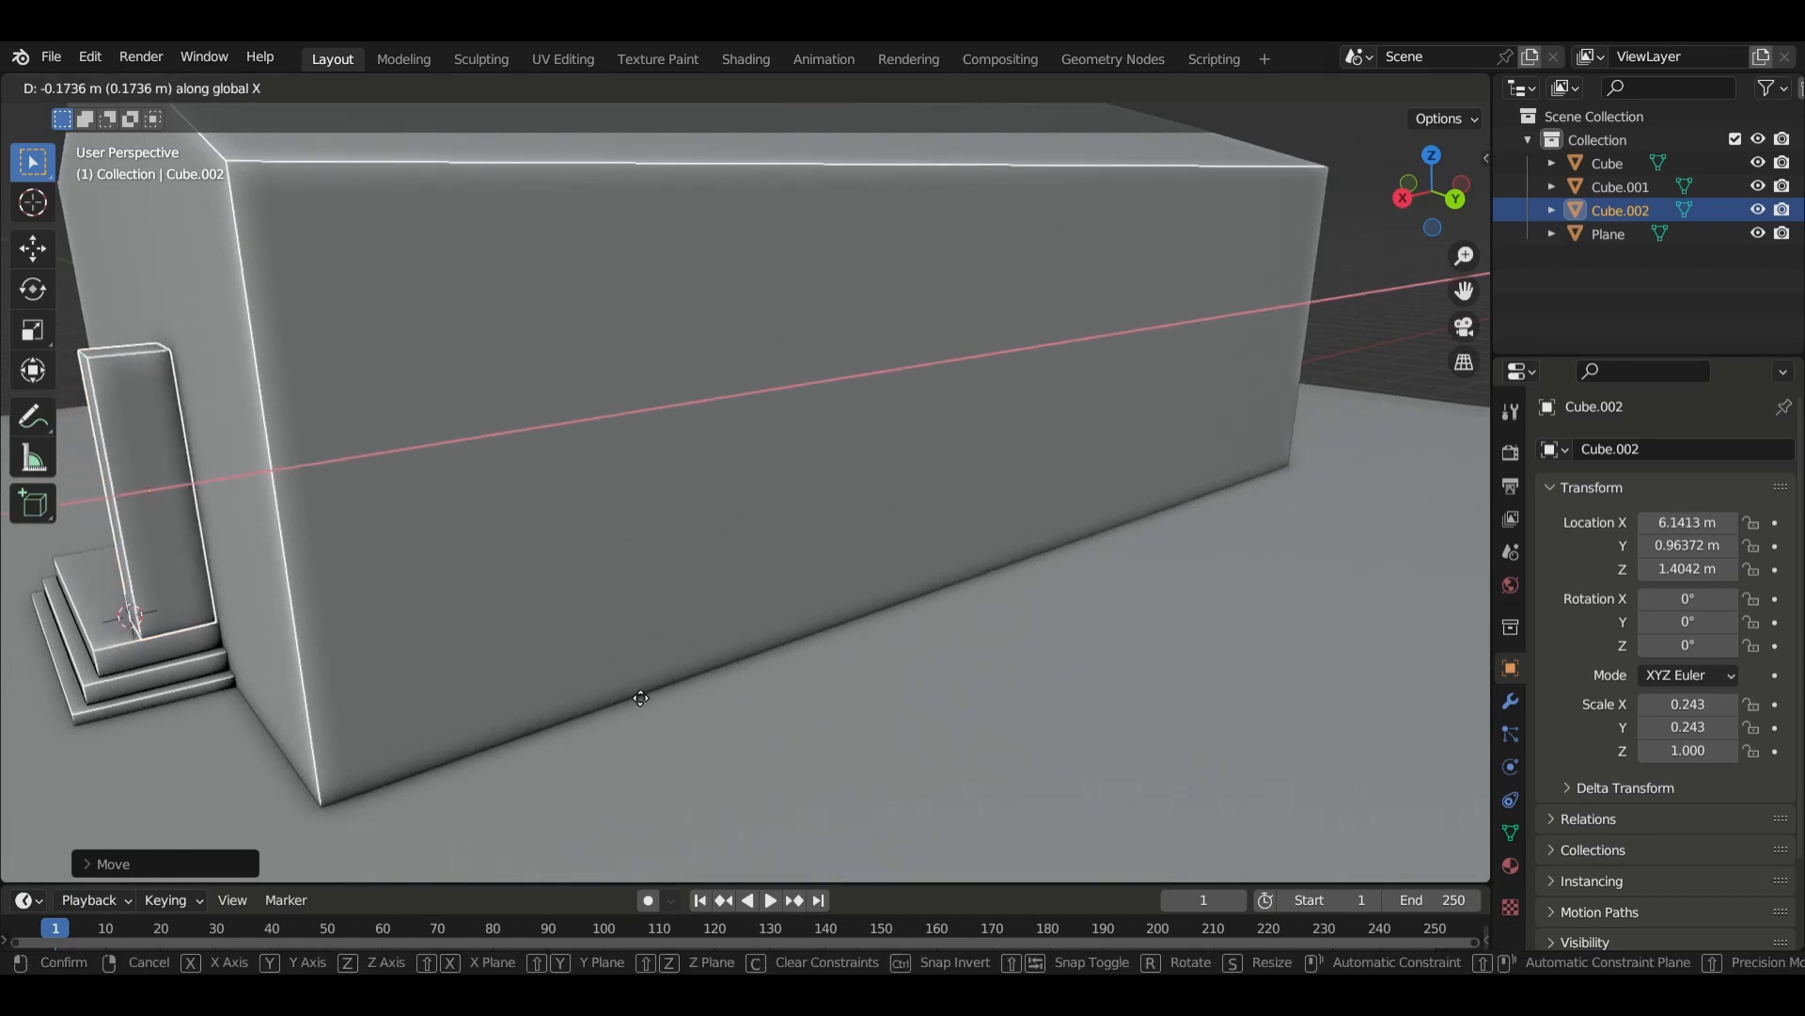
pyautogui.click(641, 697)
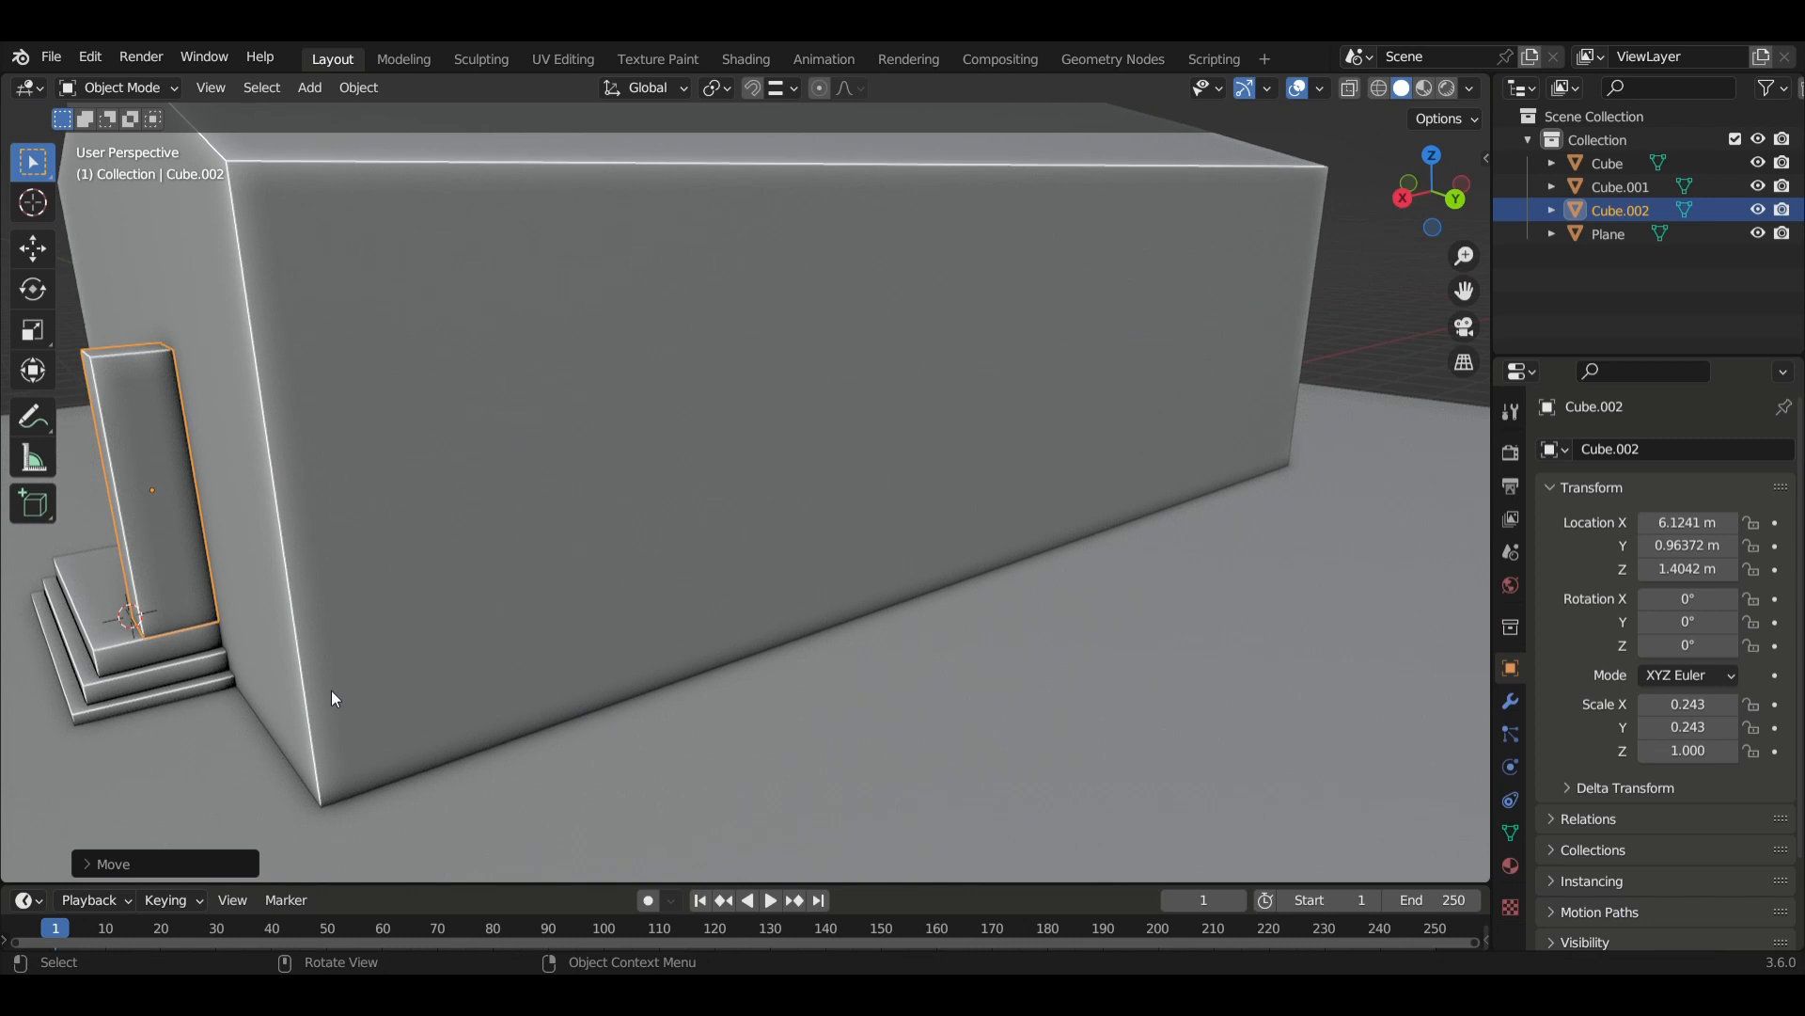
# Add a horizontal loop cut around the pillar and slide it down near its base by a factor of about 0.70.
pyautogui.moveTo(331, 690); pyautogui.dragTo(438, 596, button='middle')
pyautogui.scroll(7, 382, 560)
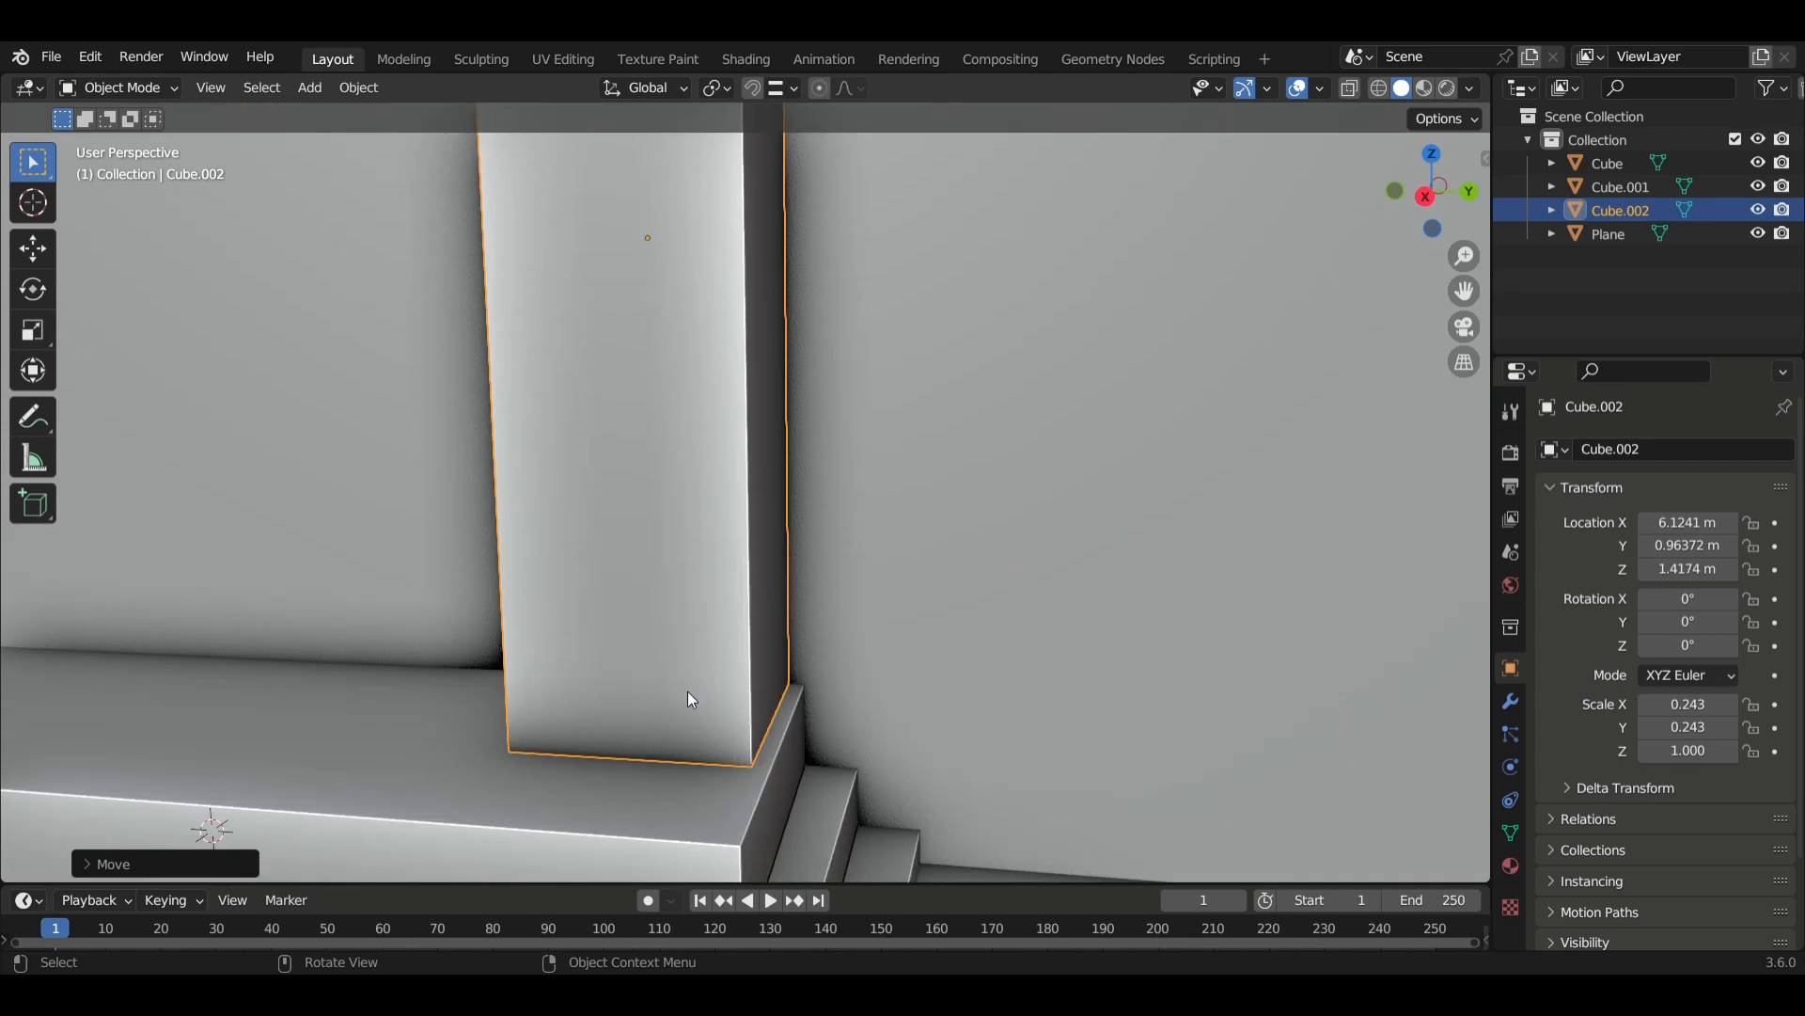
pyautogui.press('Tab')
pyautogui.press('ctrl')
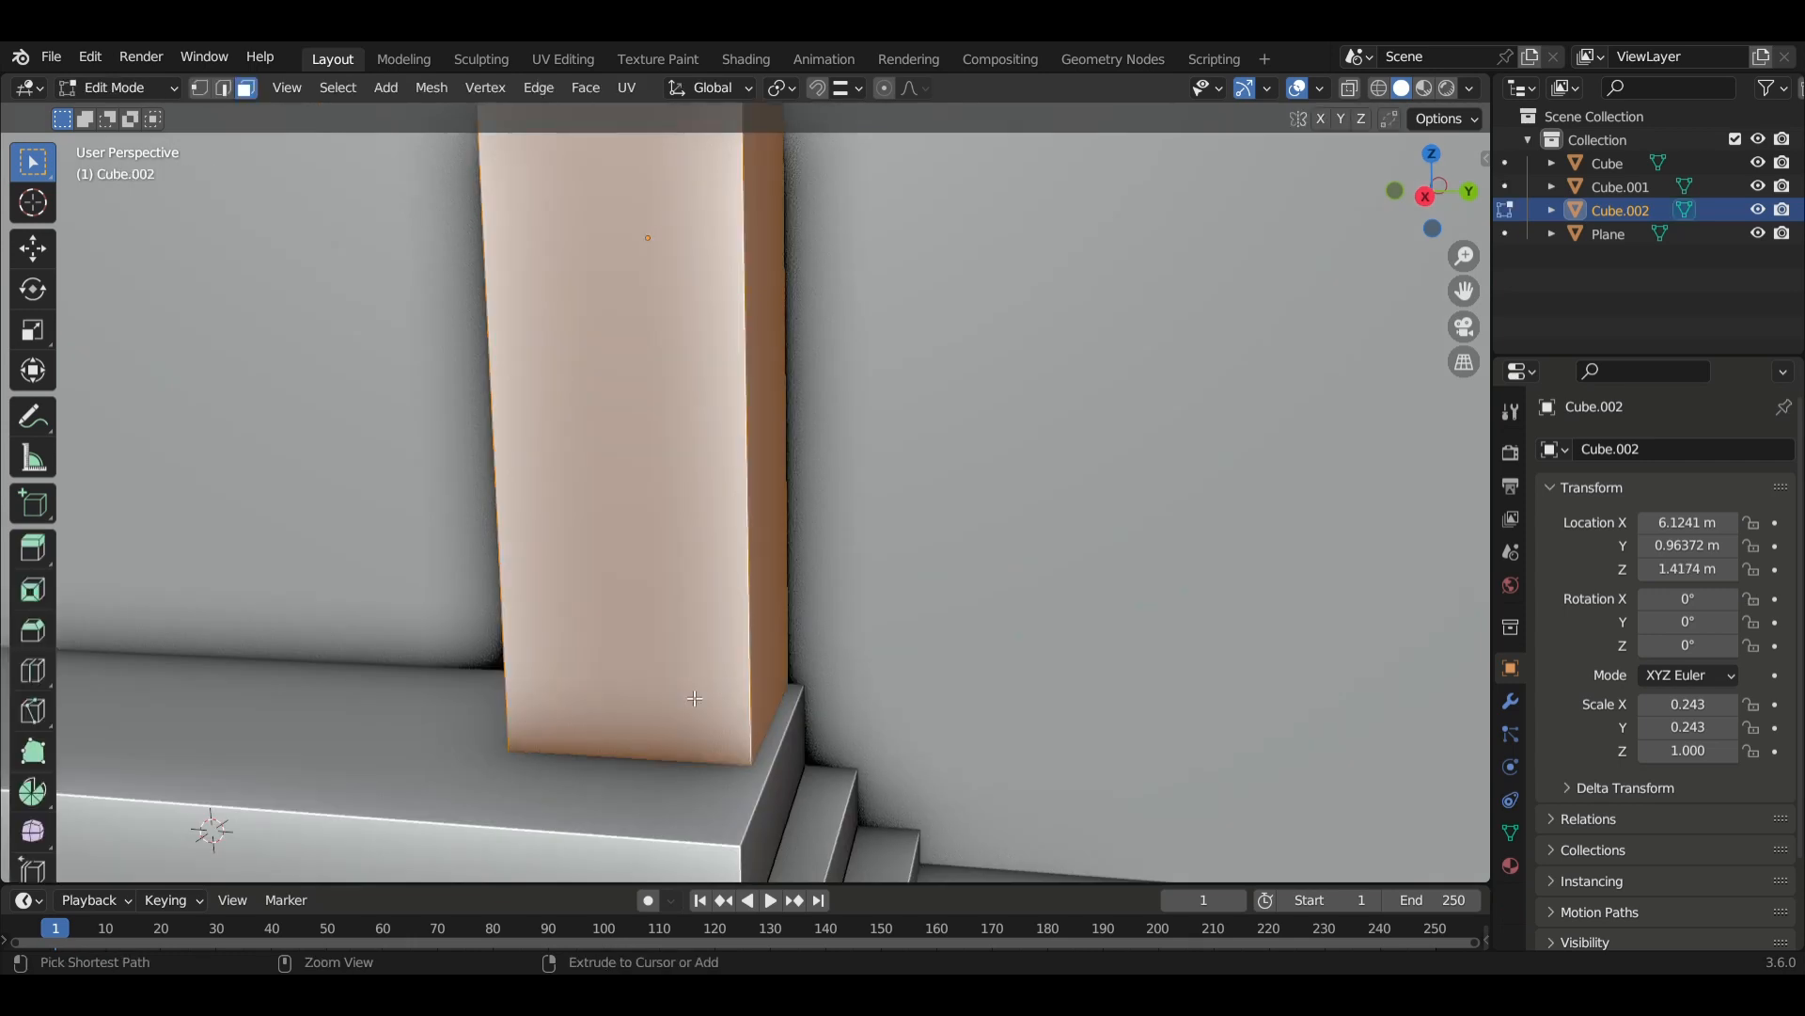
pyautogui.hotkey('ctrl', 'r')
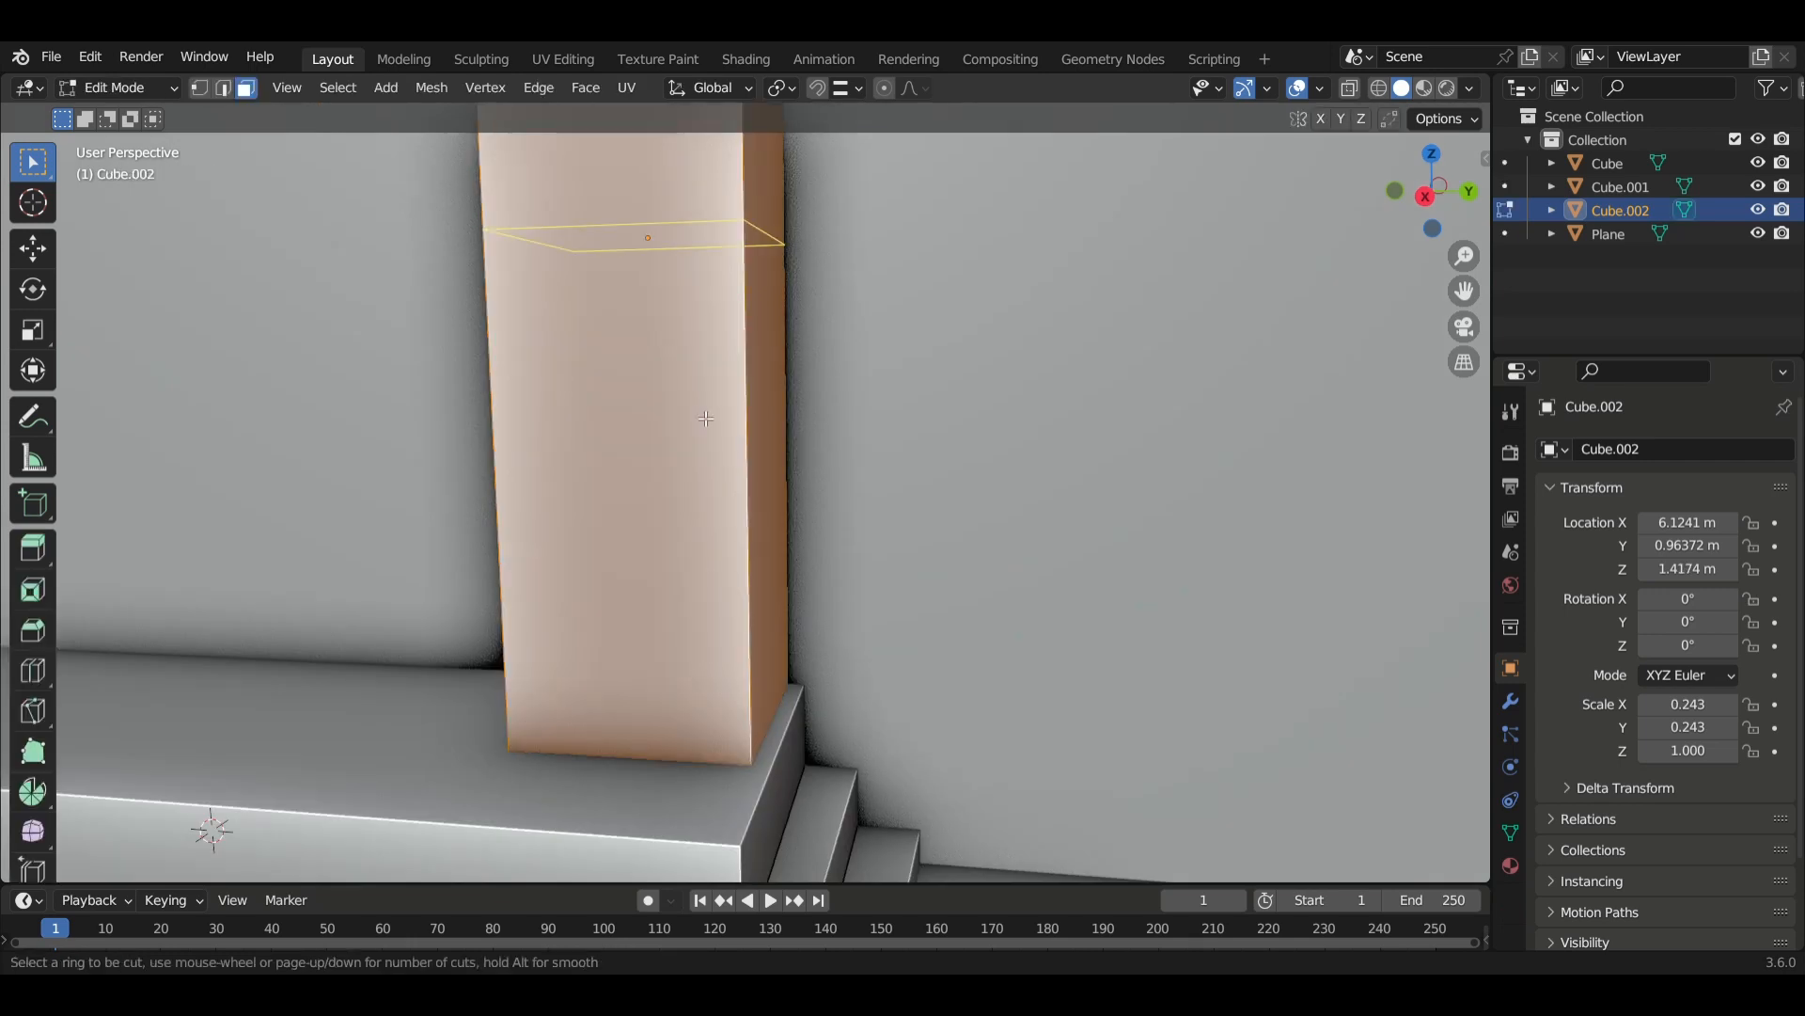
pyautogui.click(756, 380)
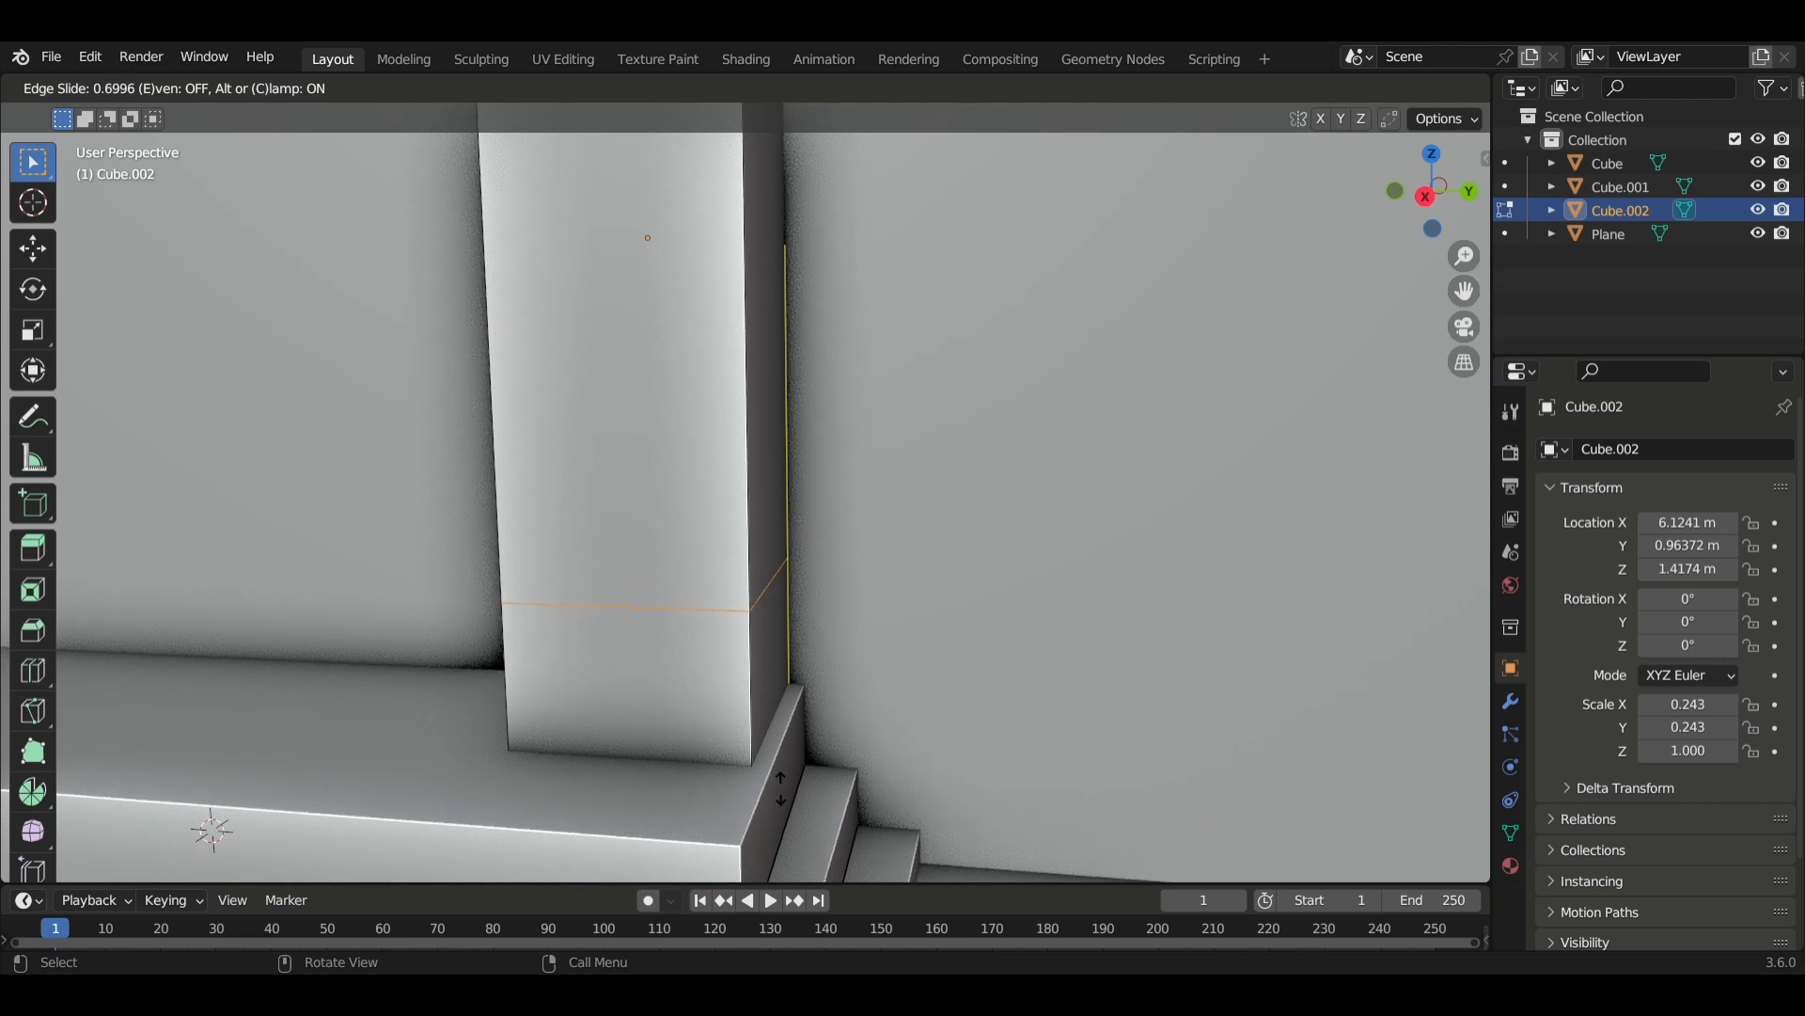
pyautogui.click(781, 788)
# Try to scale down the pillar's side faces above the loop cut to about 0.87.
pyautogui.click(715, 547)
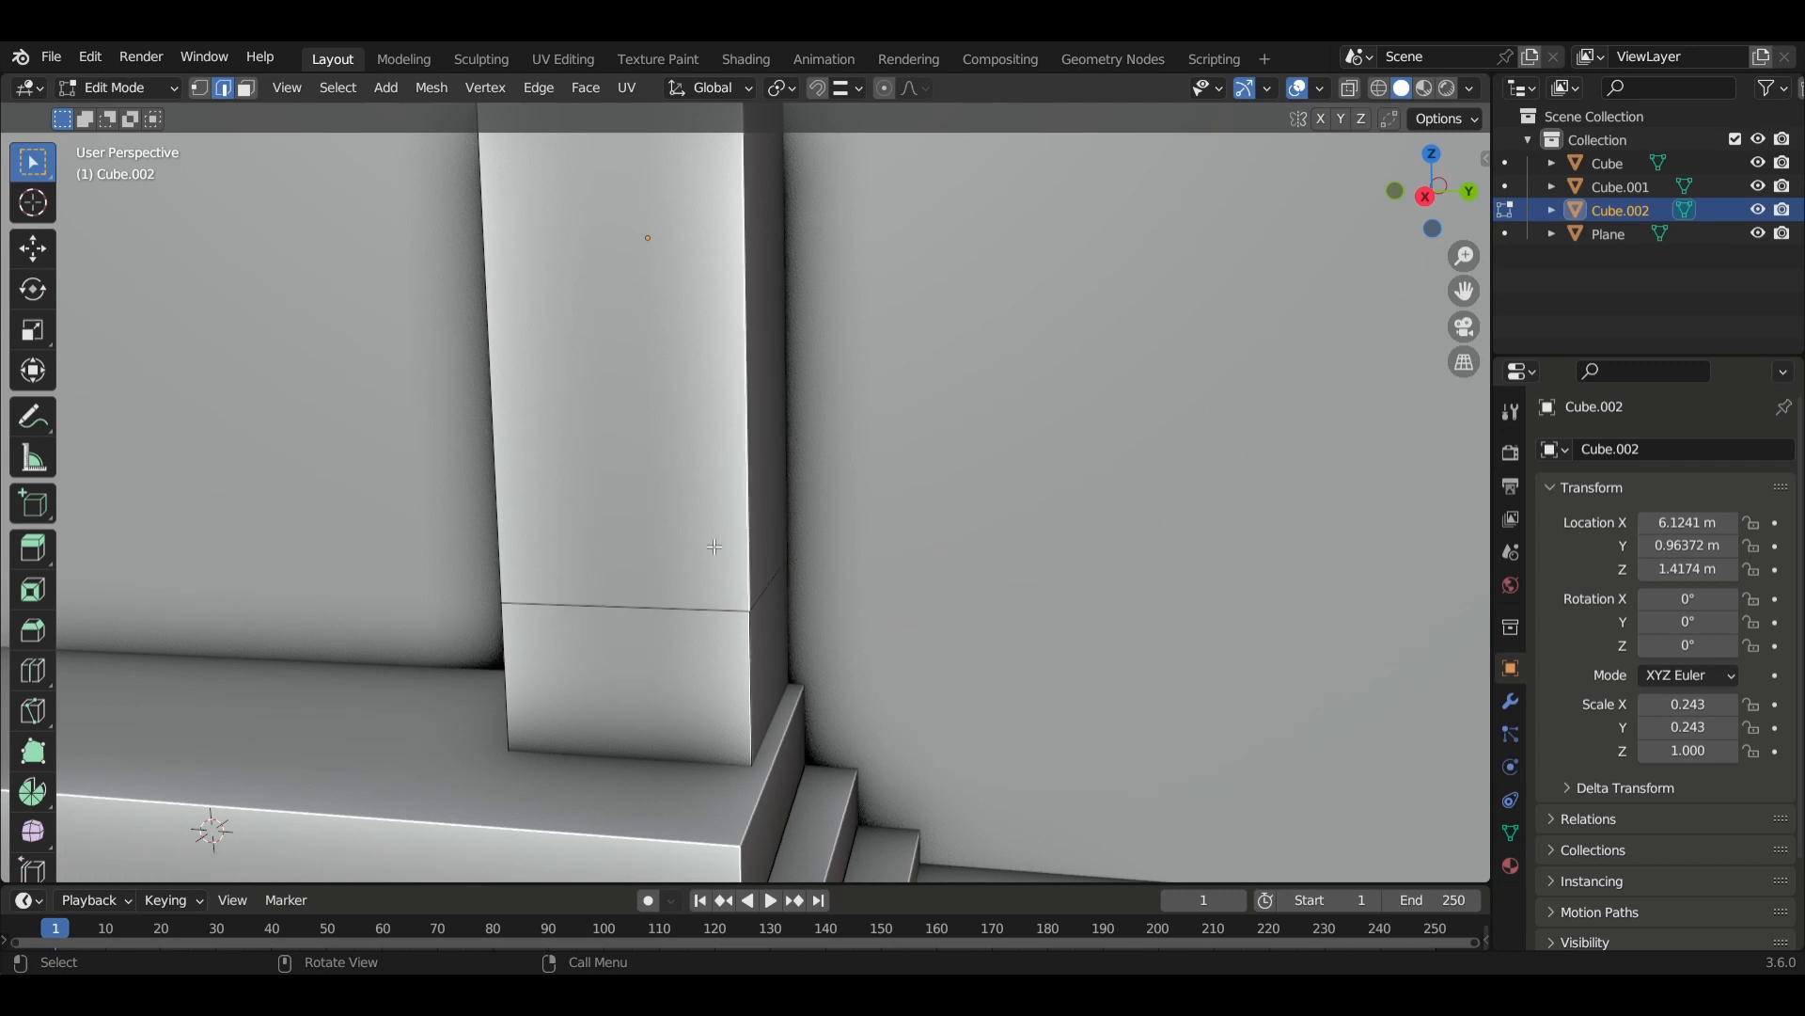
pyautogui.press('3')
pyautogui.click(716, 545)
pyautogui.keyDown('shift'); pyautogui.click(762, 536); pyautogui.keyUp('shift')
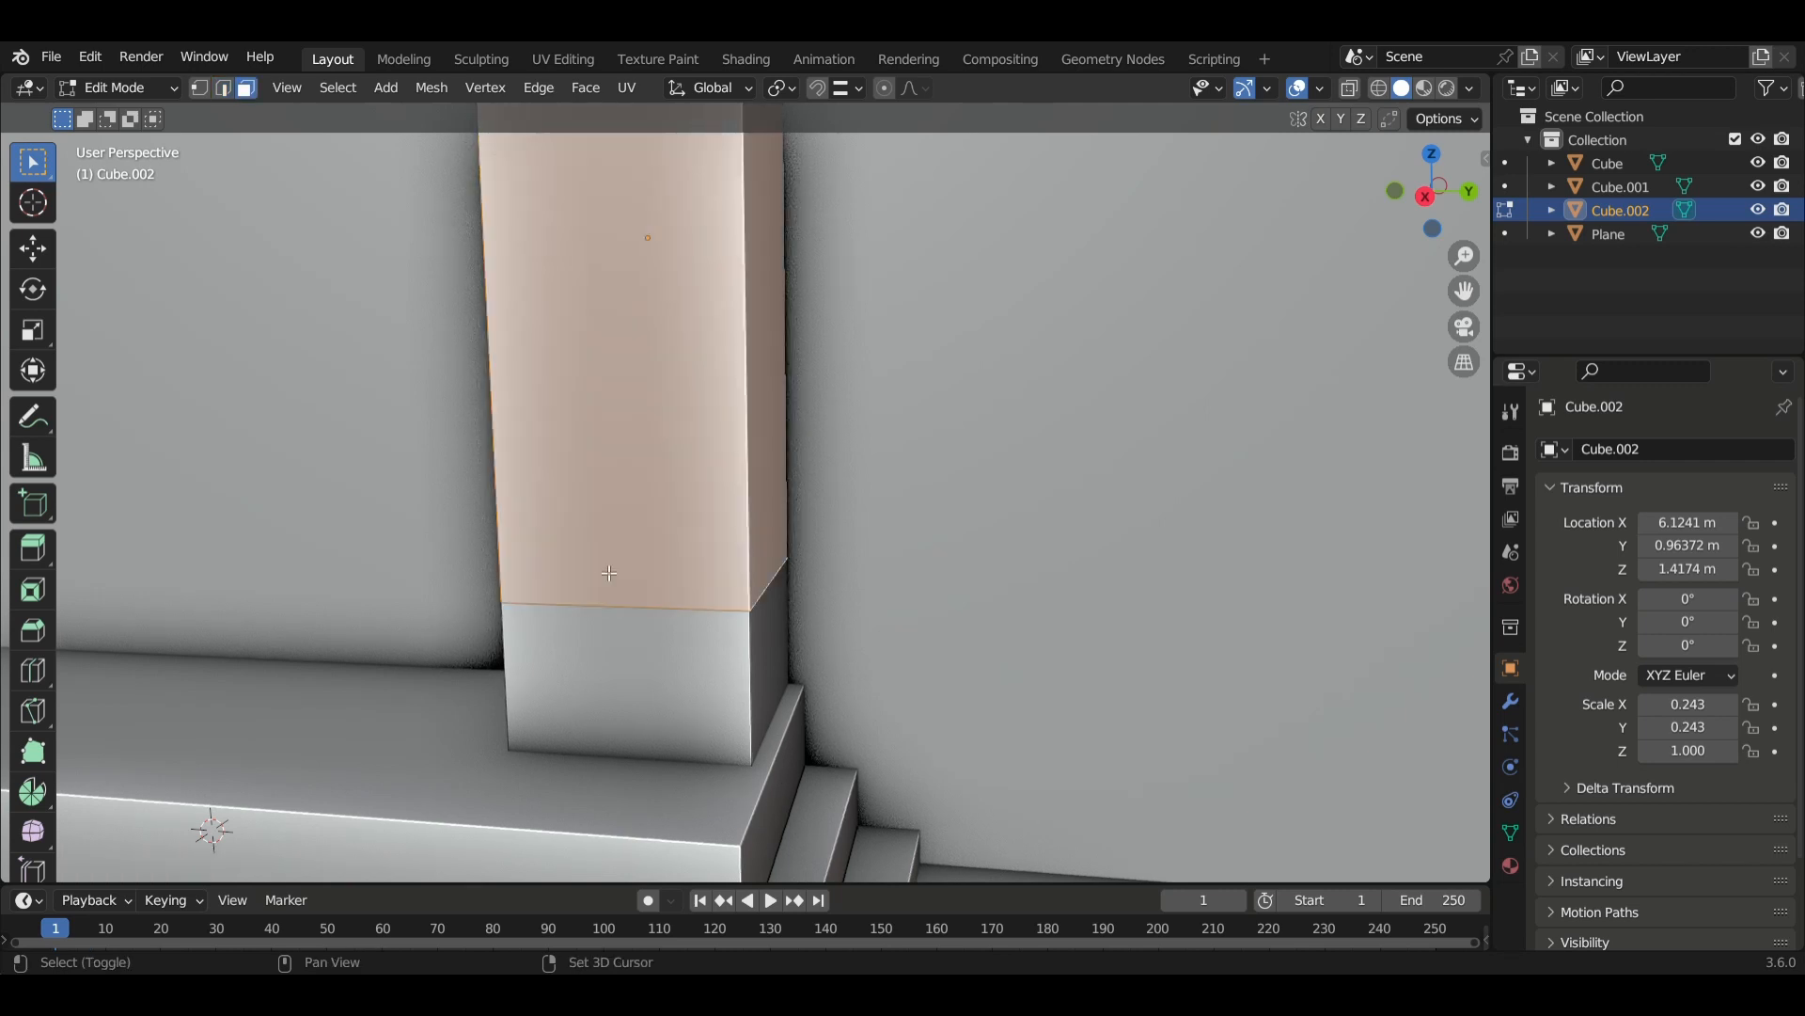
pyautogui.moveTo(609, 573); pyautogui.dragTo(669, 567, button='middle')
pyautogui.scroll(-4, 668, 567)
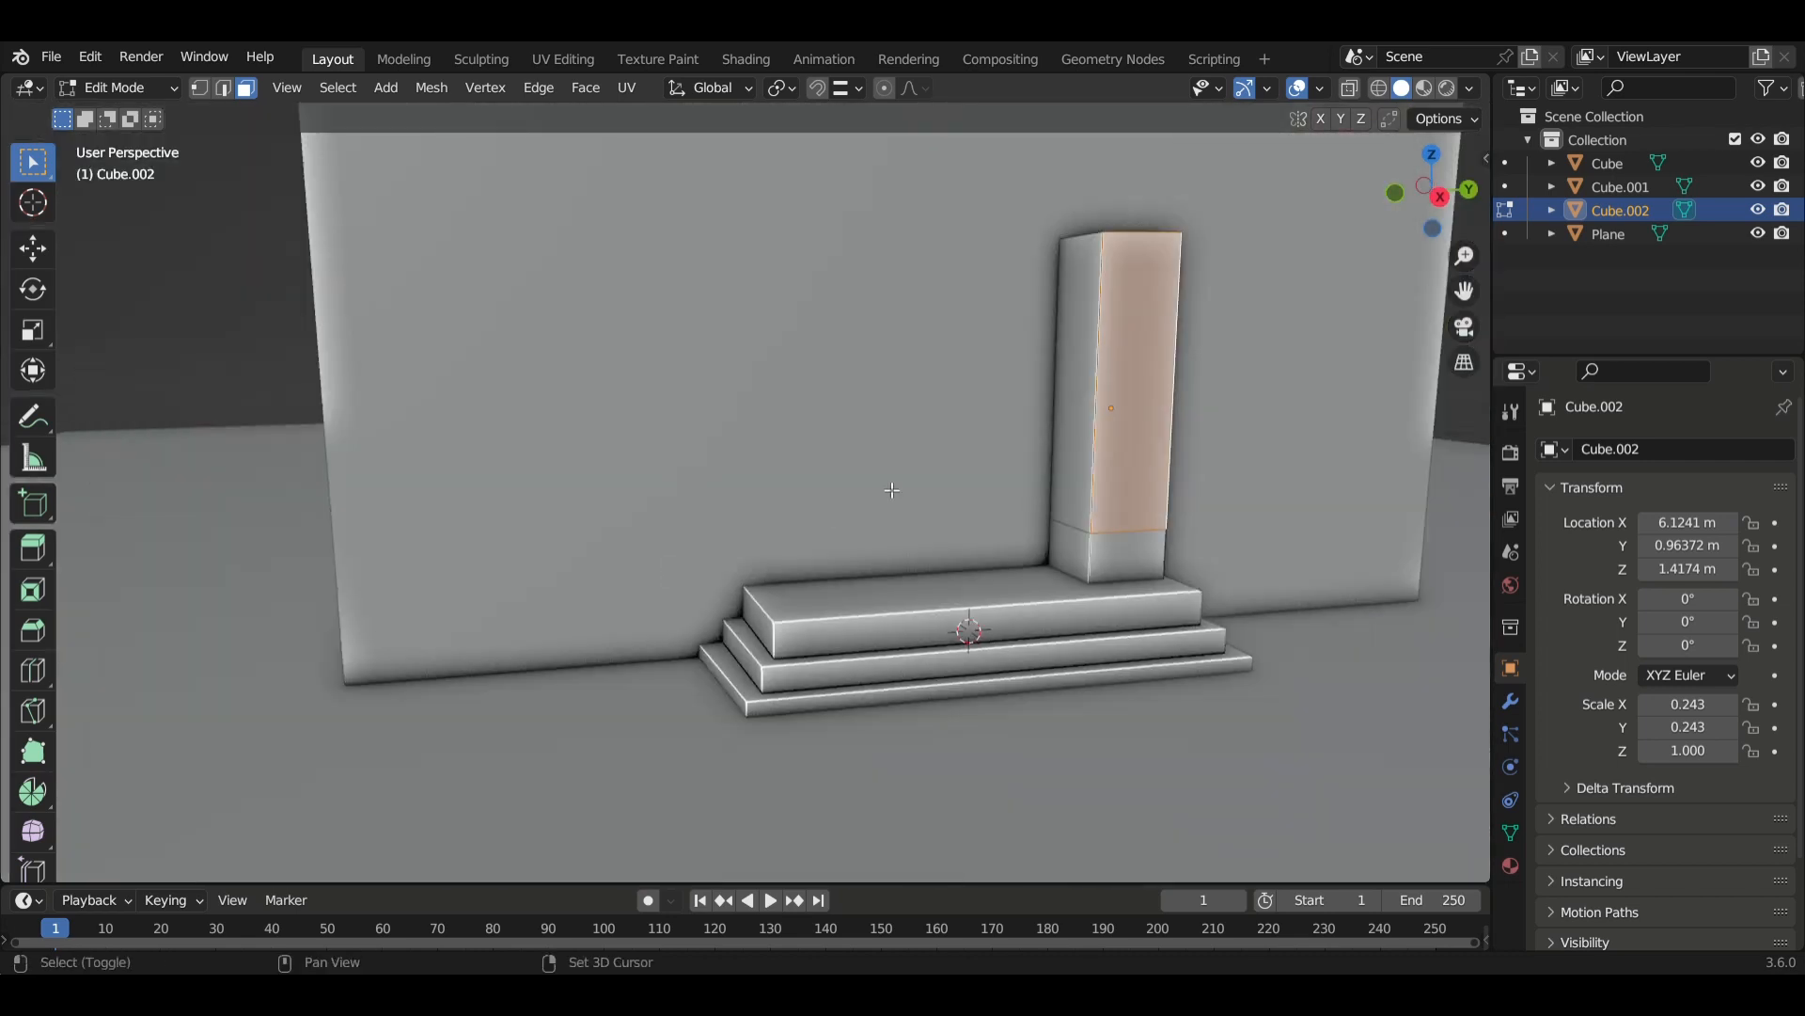
pyautogui.keyDown('shift'); pyautogui.click(1085, 461); pyautogui.keyUp('shift')
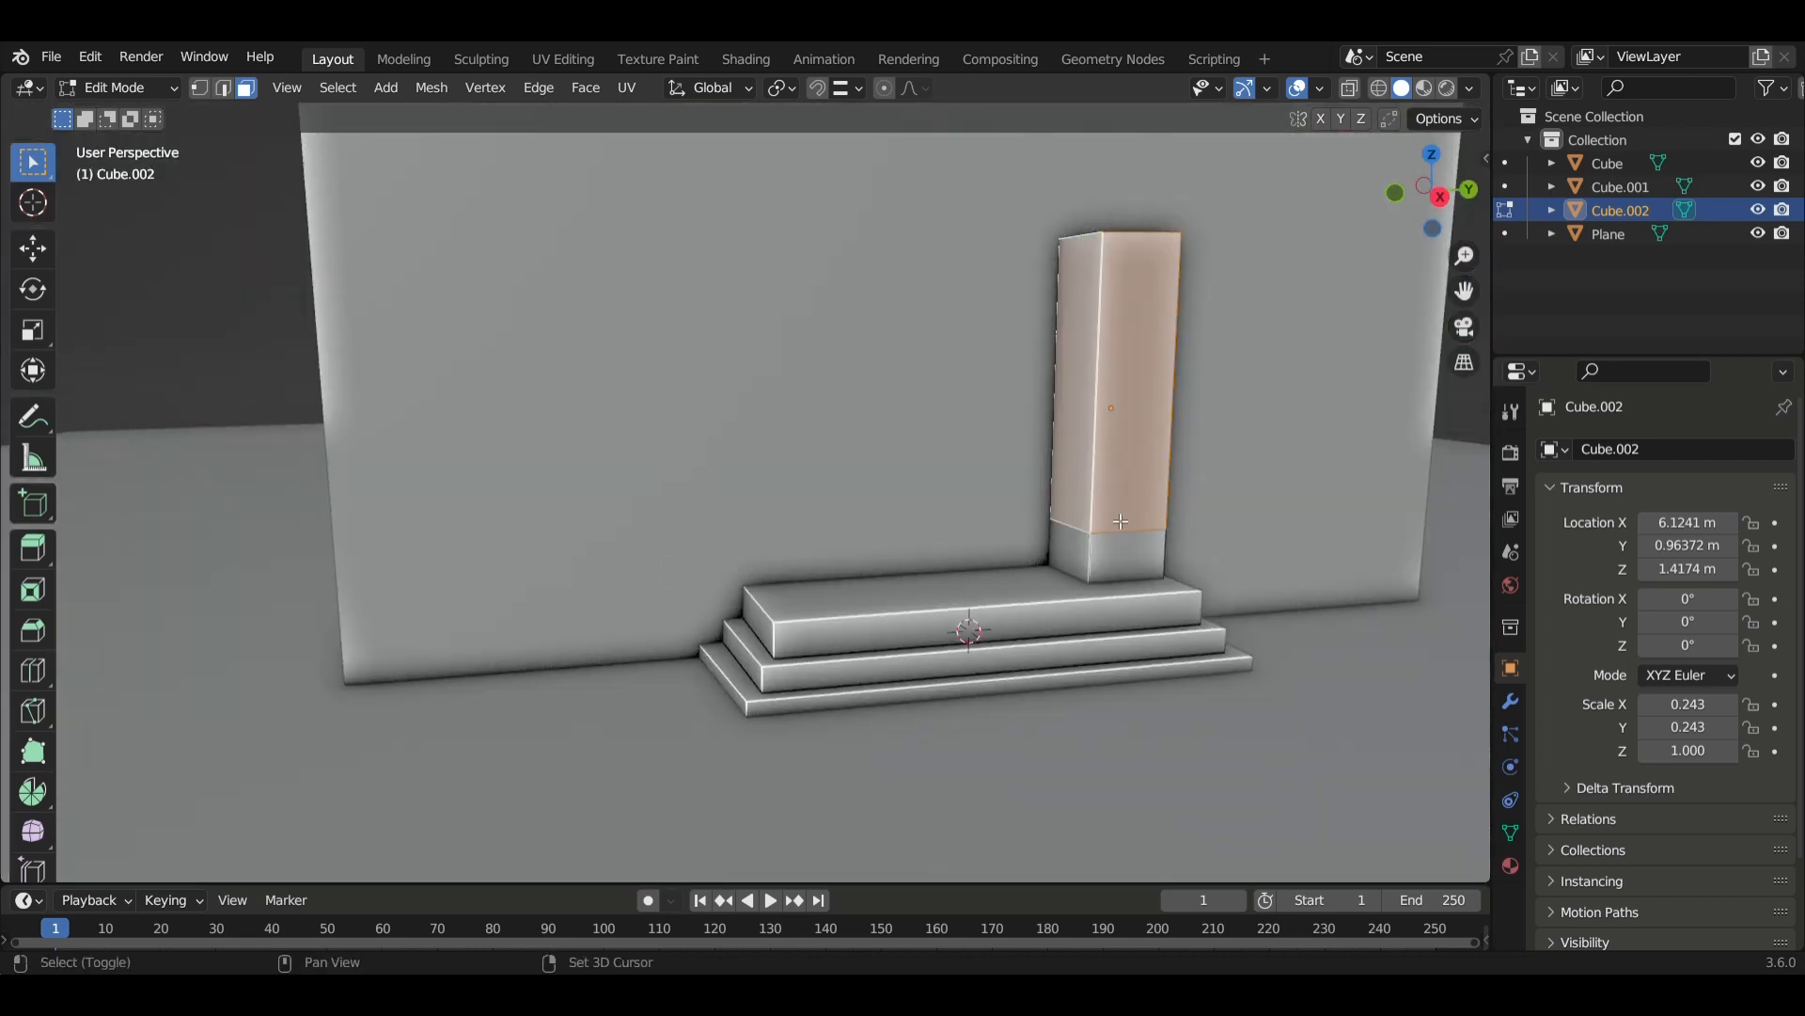
pyautogui.moveTo(1121, 522); pyautogui.dragTo(1093, 522, button='middle')
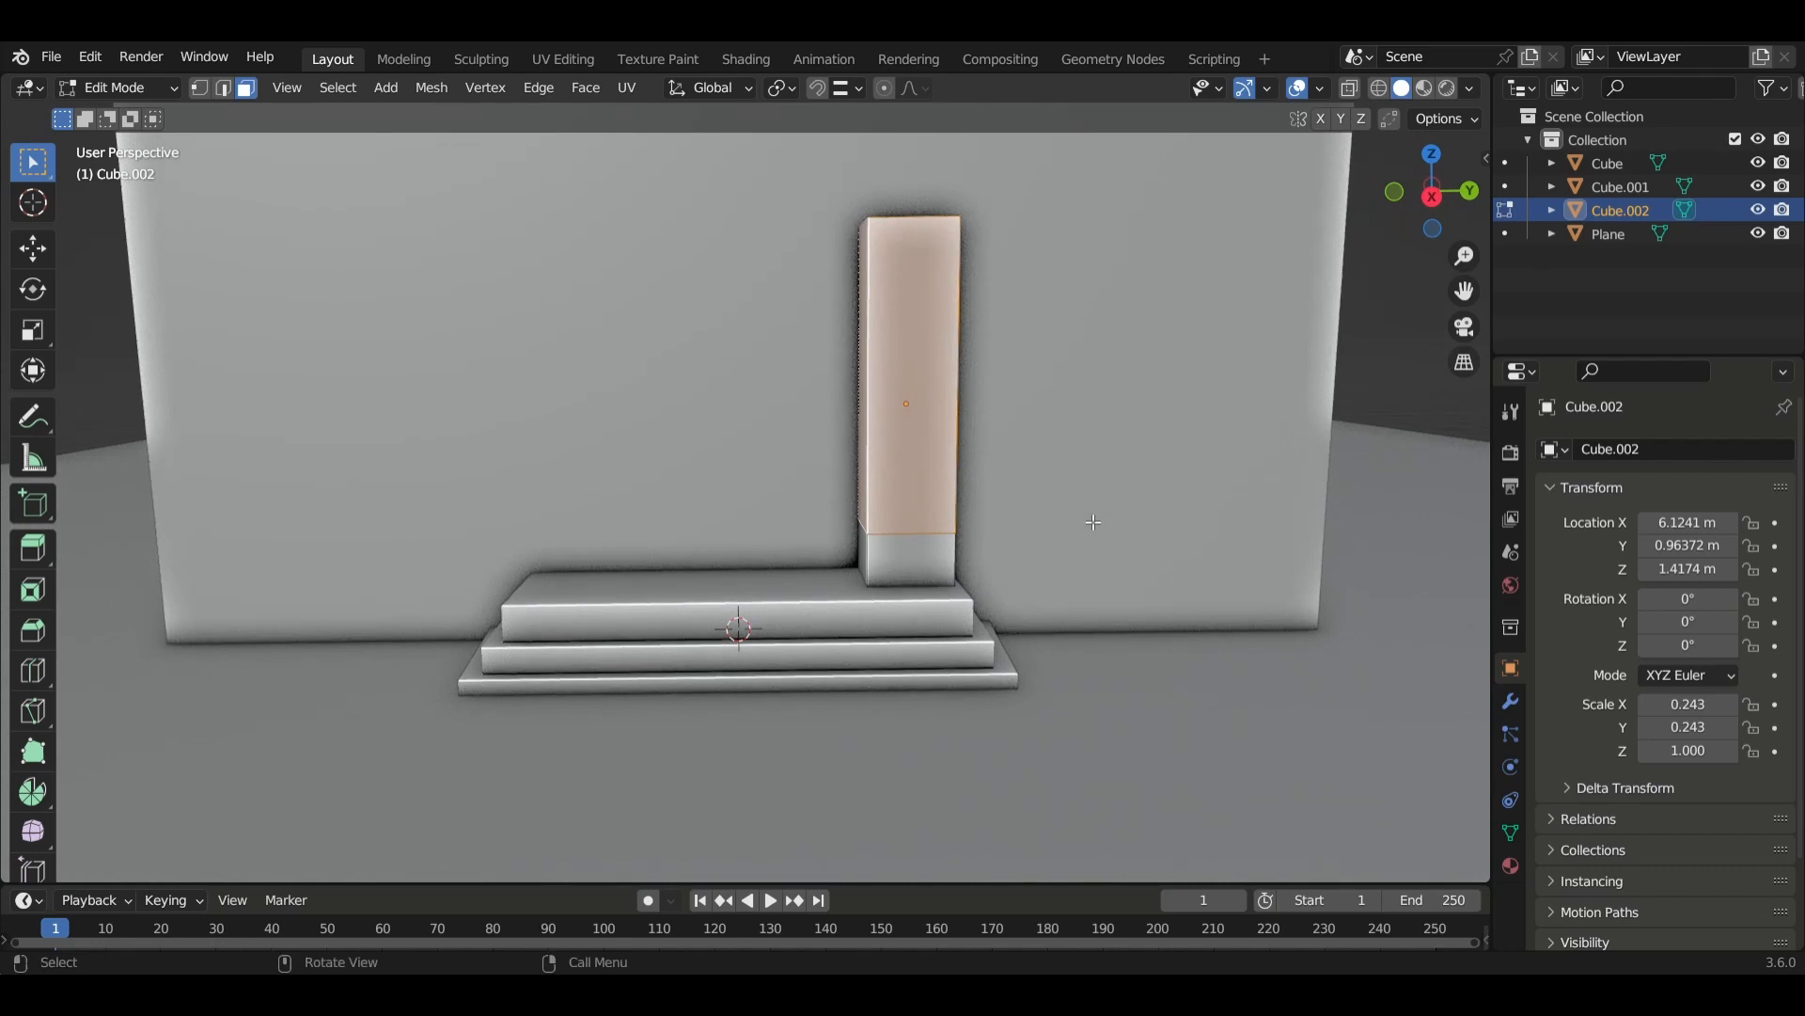
pyautogui.press('s')
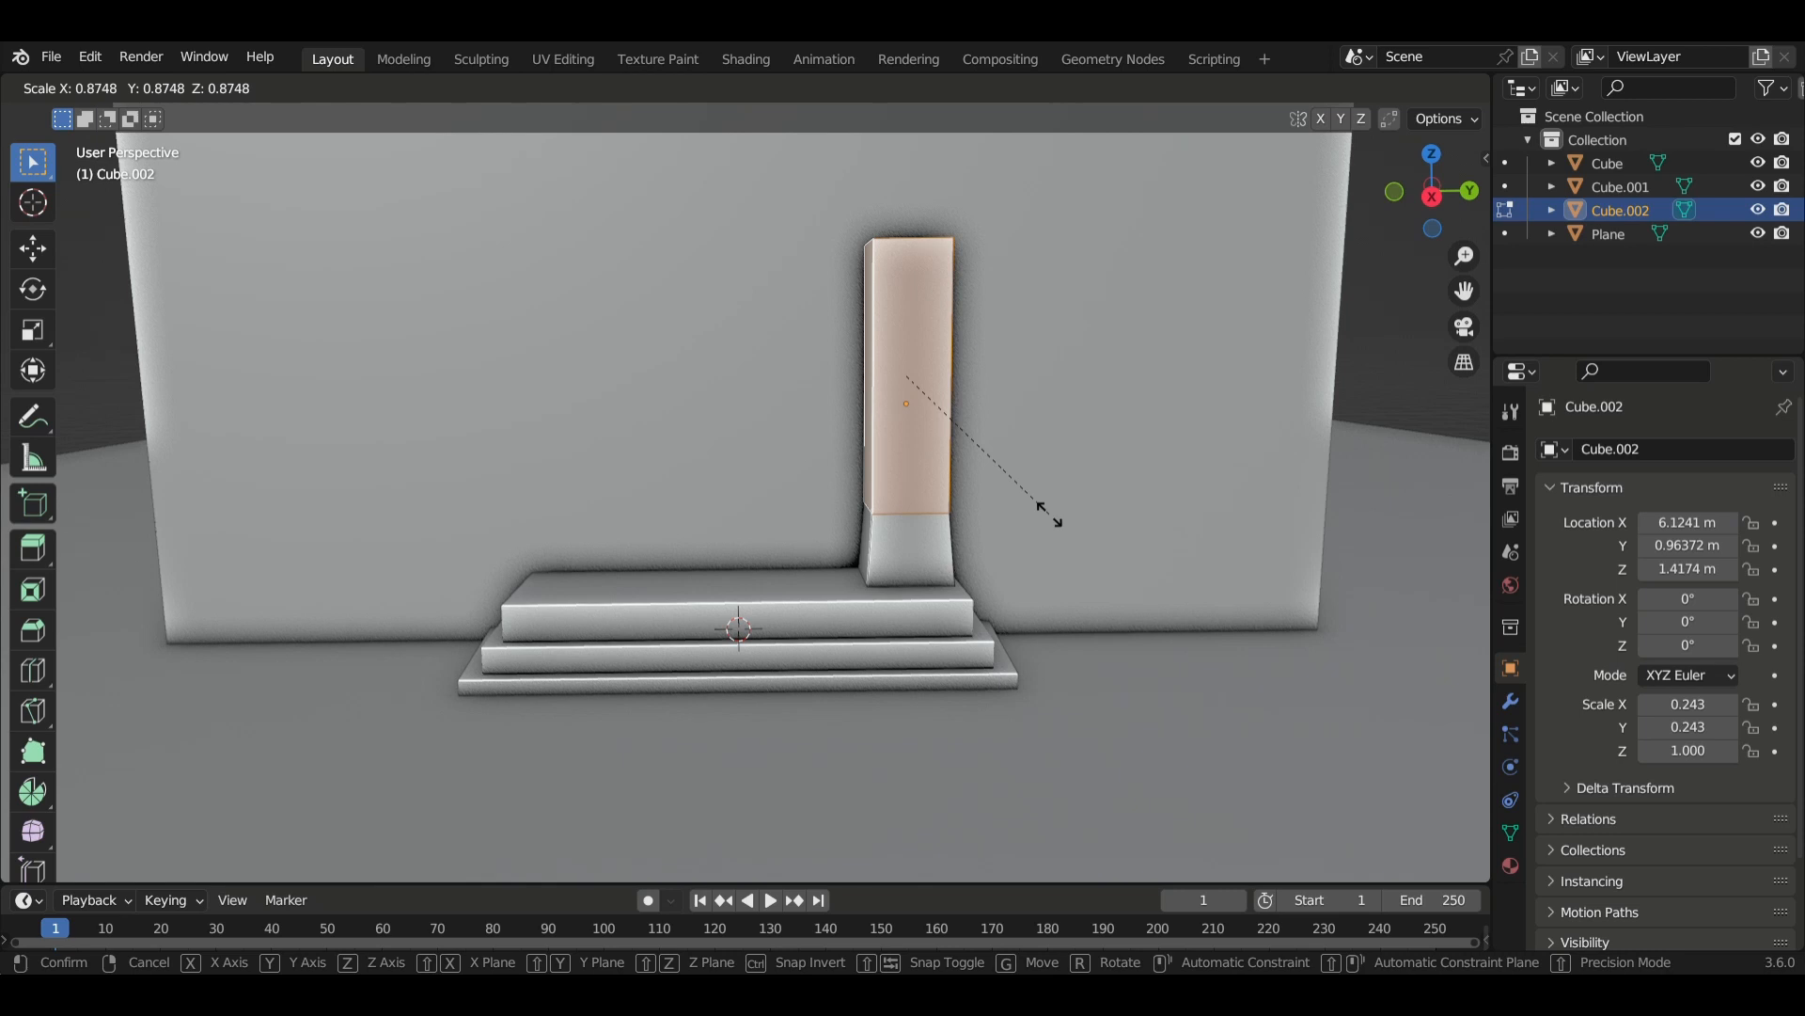
pyautogui.click(1051, 517)
# Extrude the side faces of the pillar's base section slightly outward along their normals.
pyautogui.moveTo(1072, 562); pyautogui.dragTo(660, 539, button='middle')
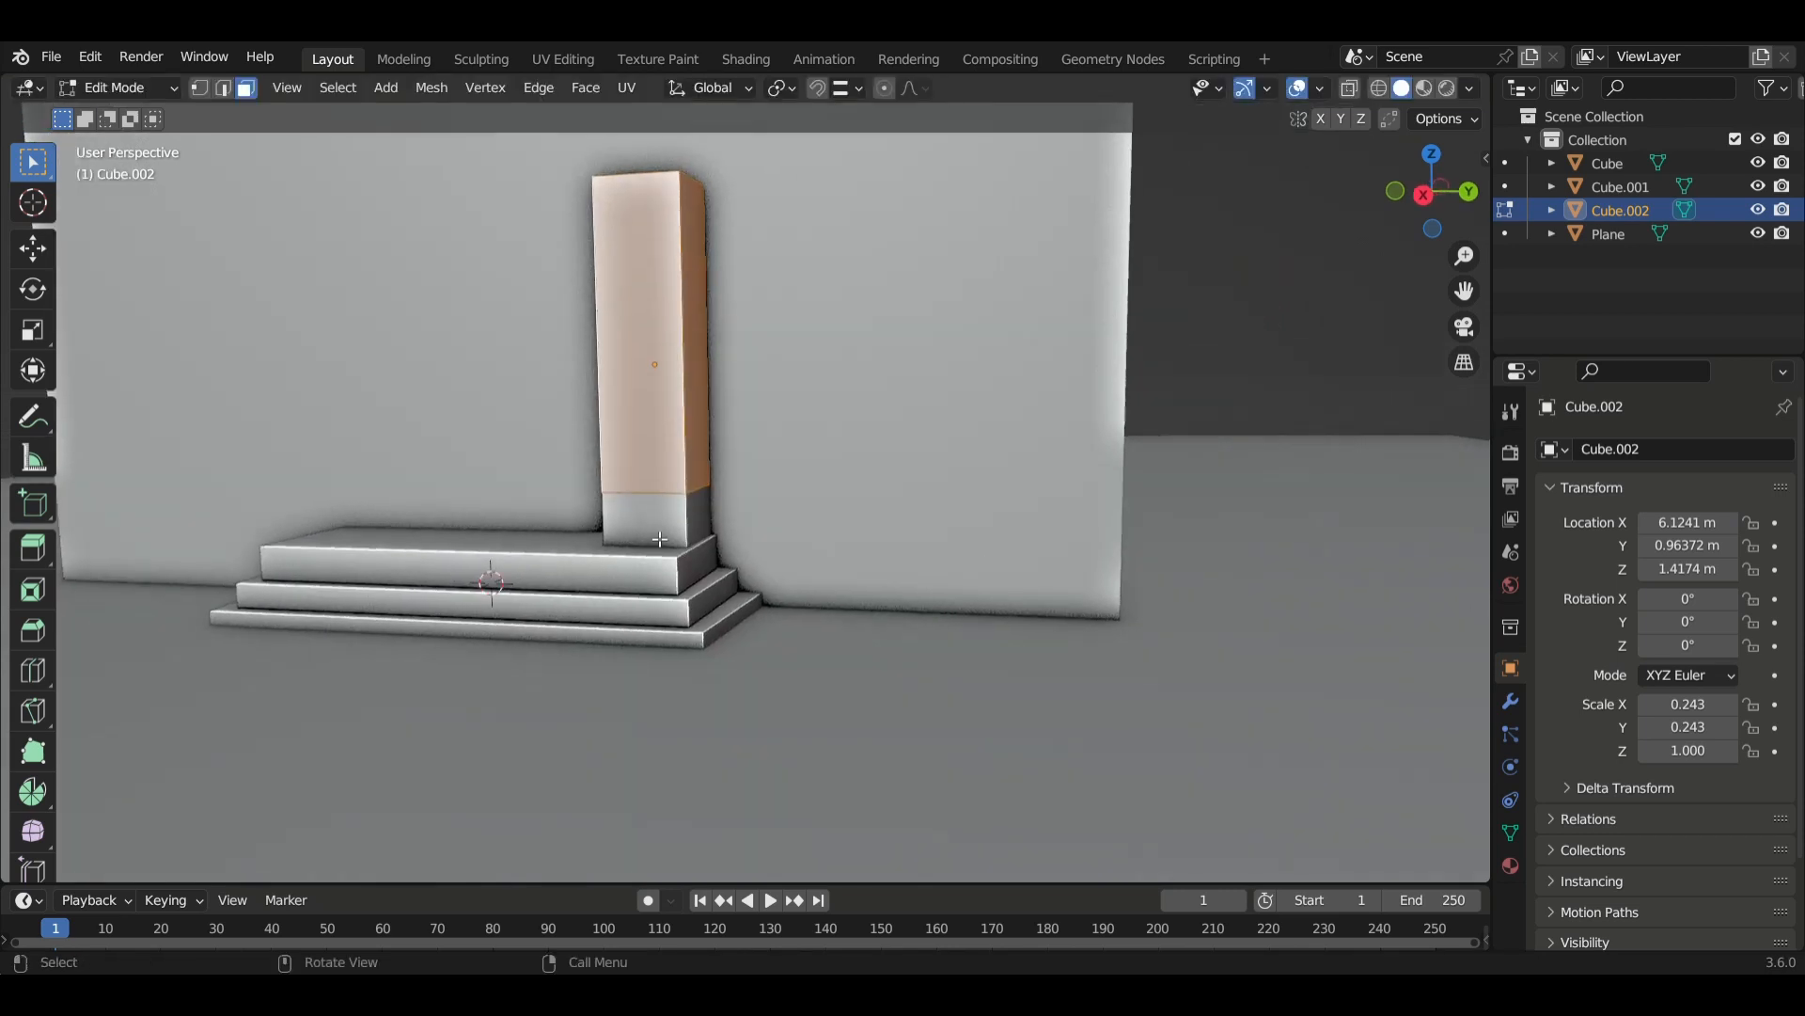
pyautogui.scroll(5, 660, 539)
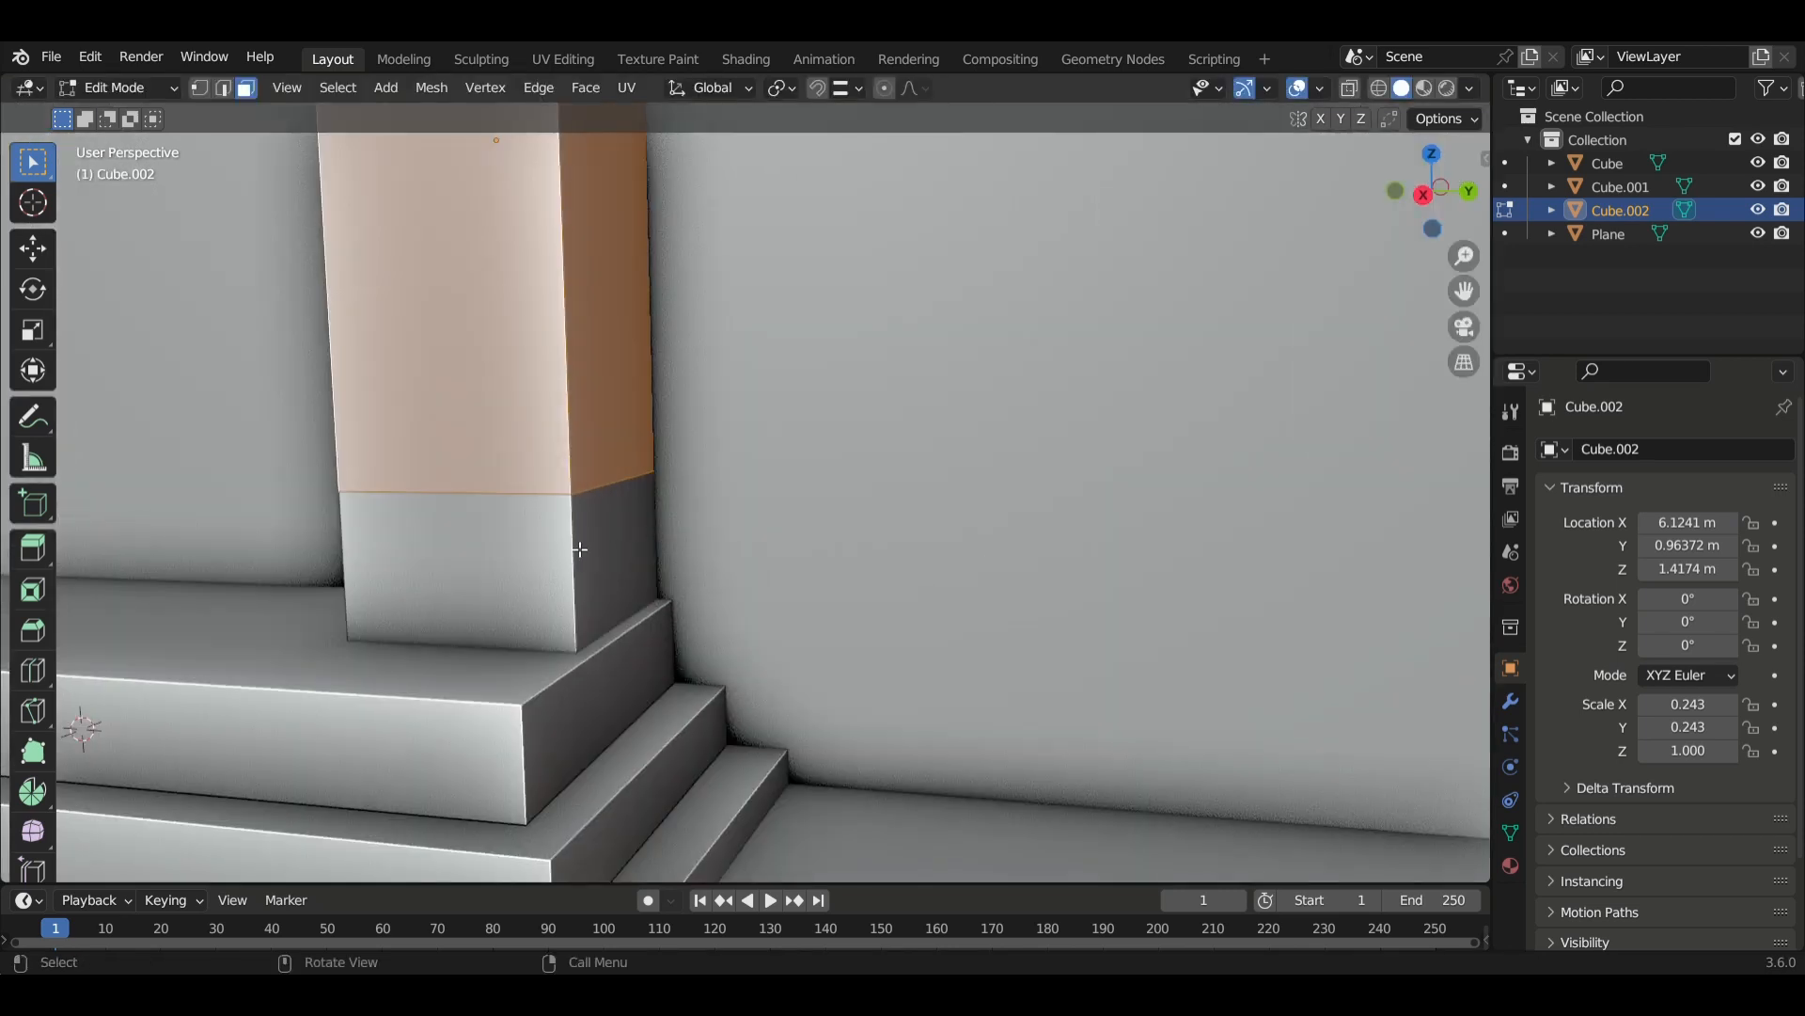
pyautogui.click(563, 528)
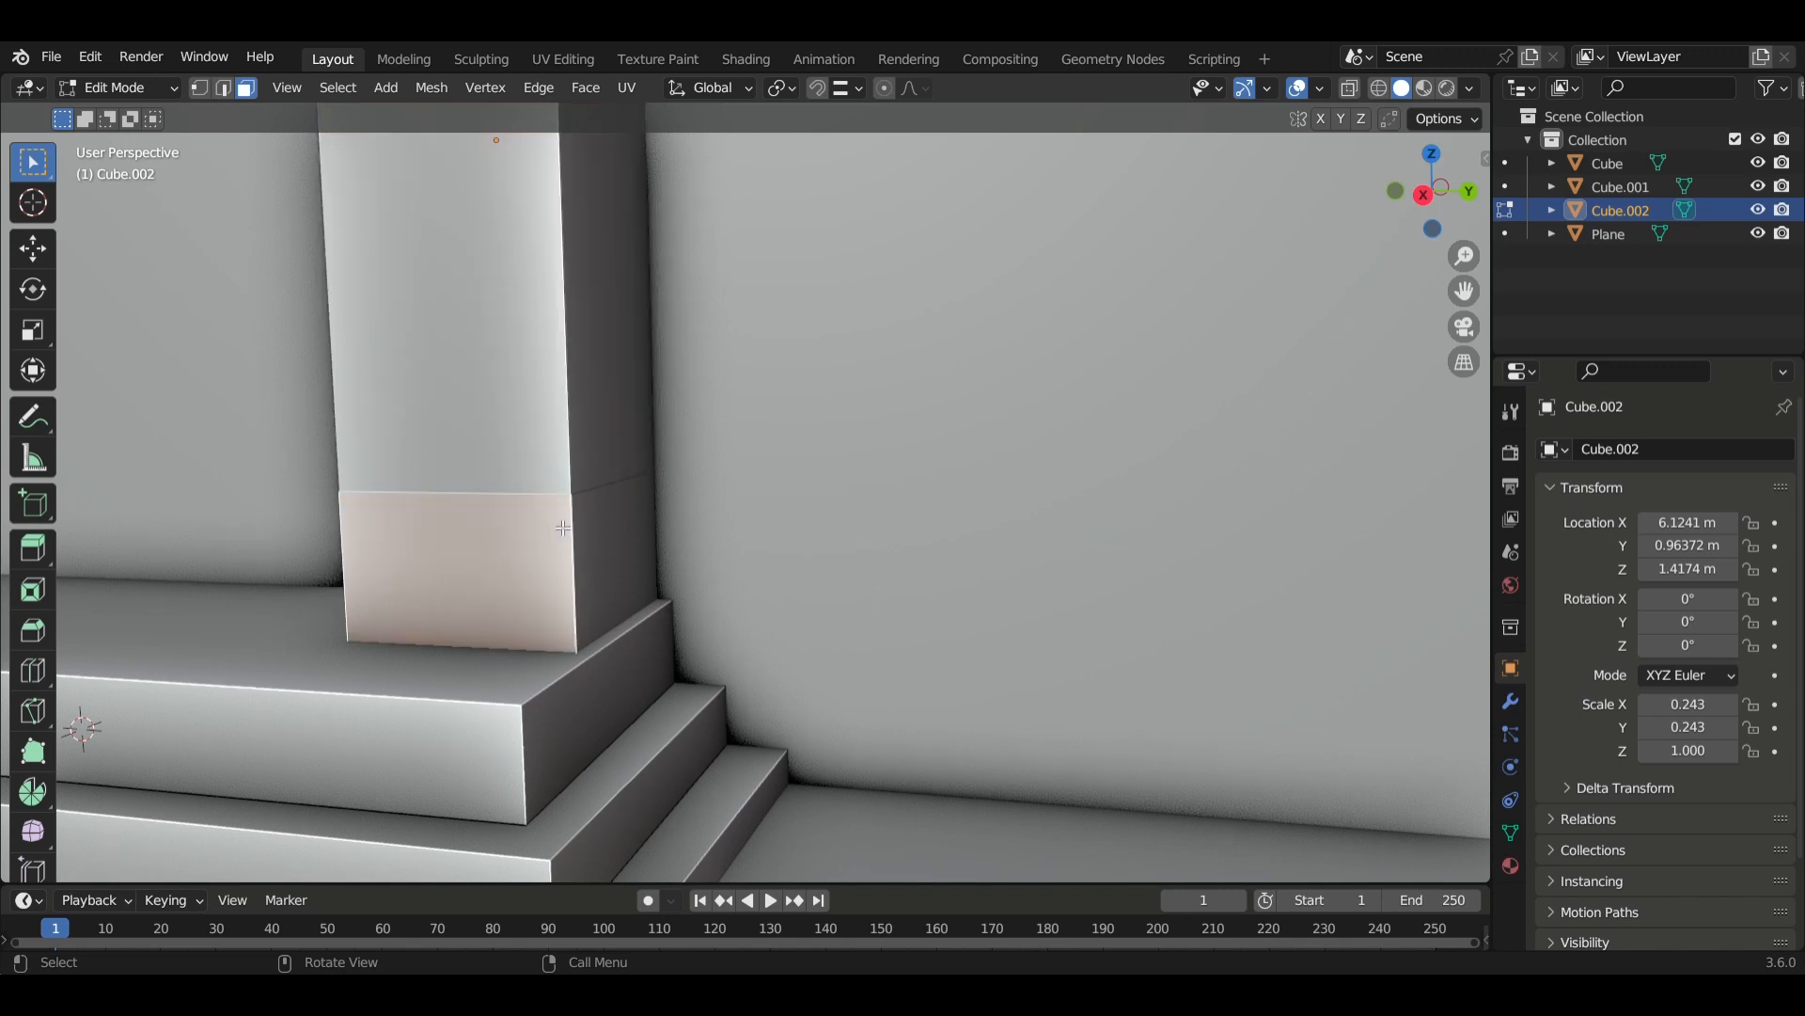
pyautogui.keyDown('shift'); pyautogui.click(596, 531); pyautogui.keyUp('shift')
pyautogui.keyDown('shift'); pyautogui.moveTo(597, 532); pyautogui.dragTo(1336, 643, button='middle'); pyautogui.keyUp('shift')
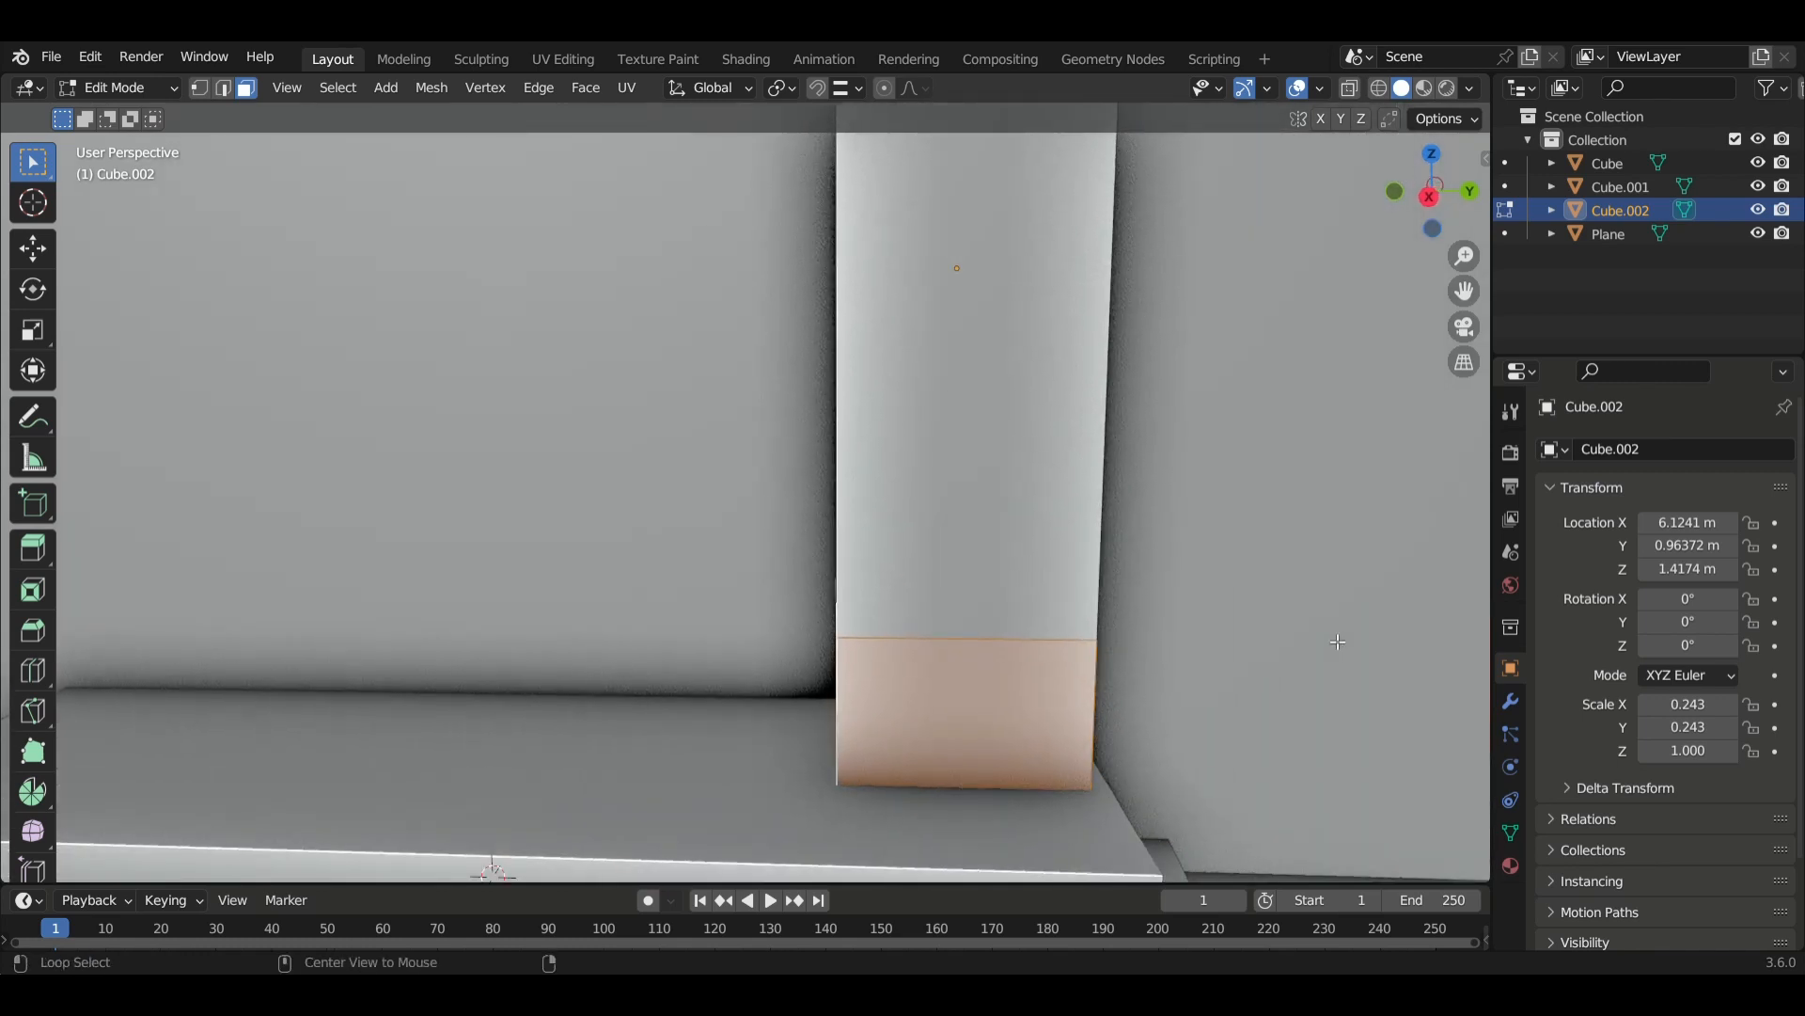
pyautogui.hotkey('alt', 'e')
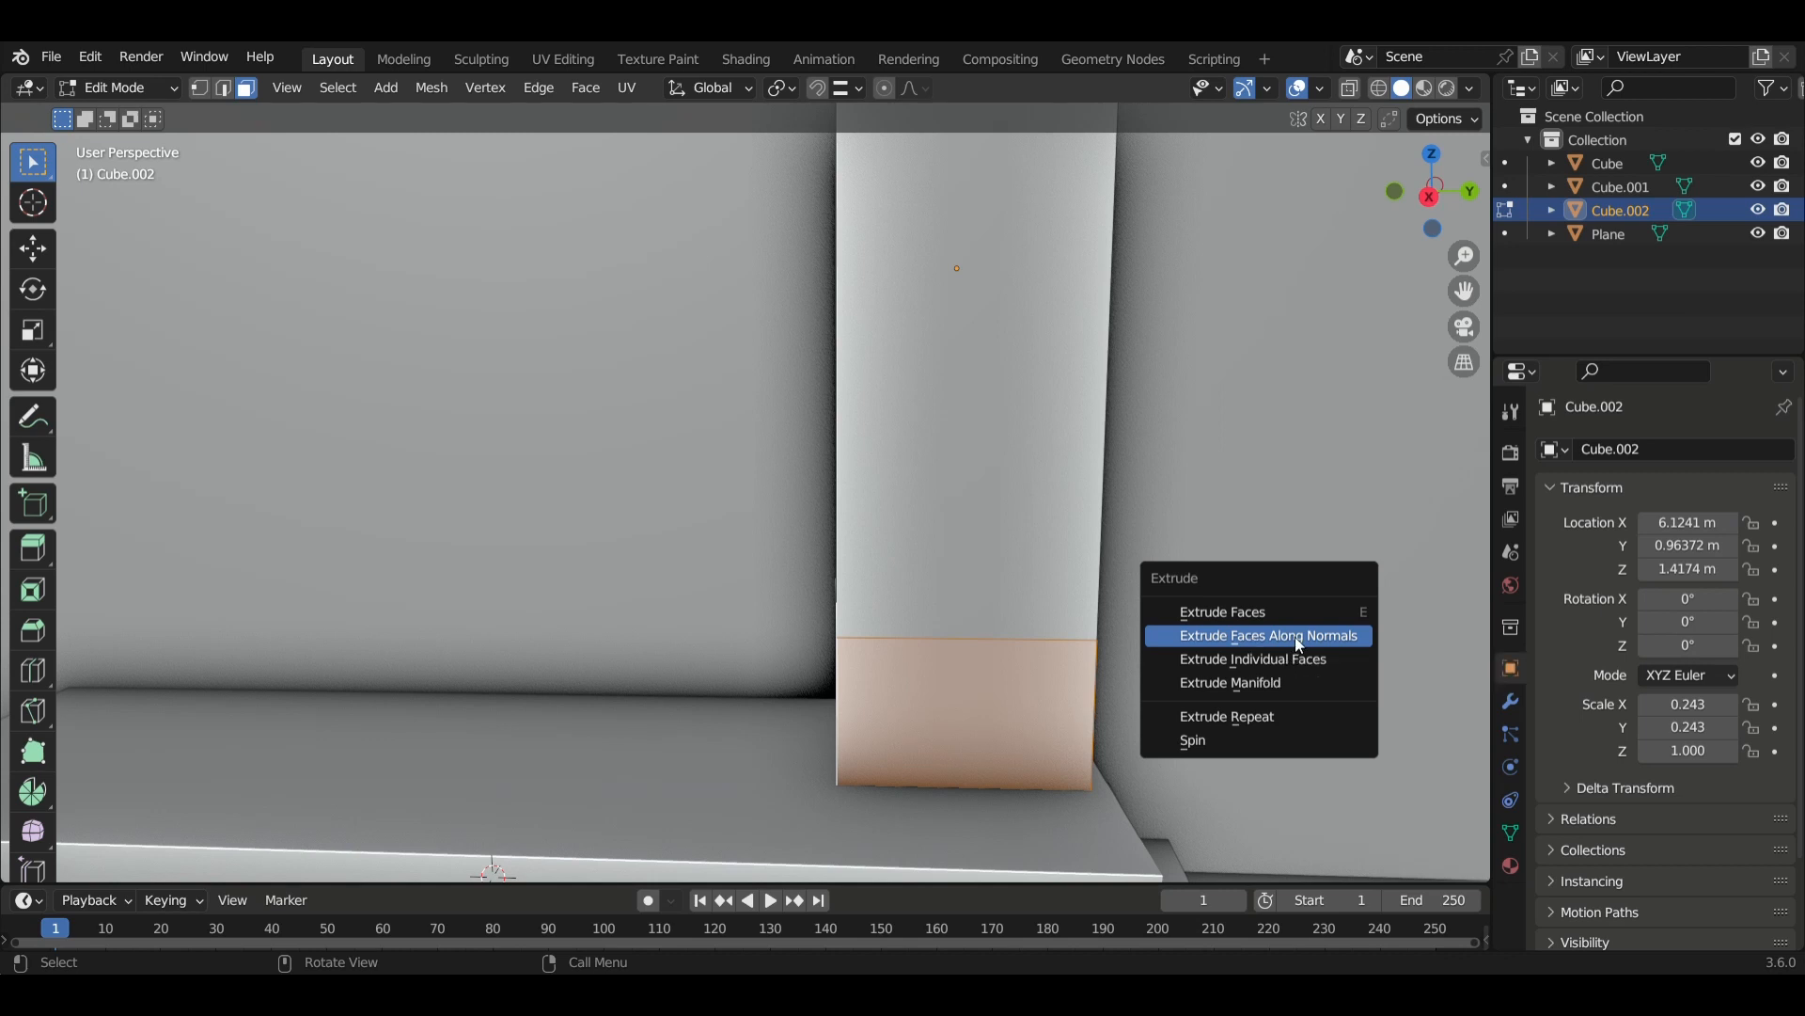
pyautogui.click(1295, 637)
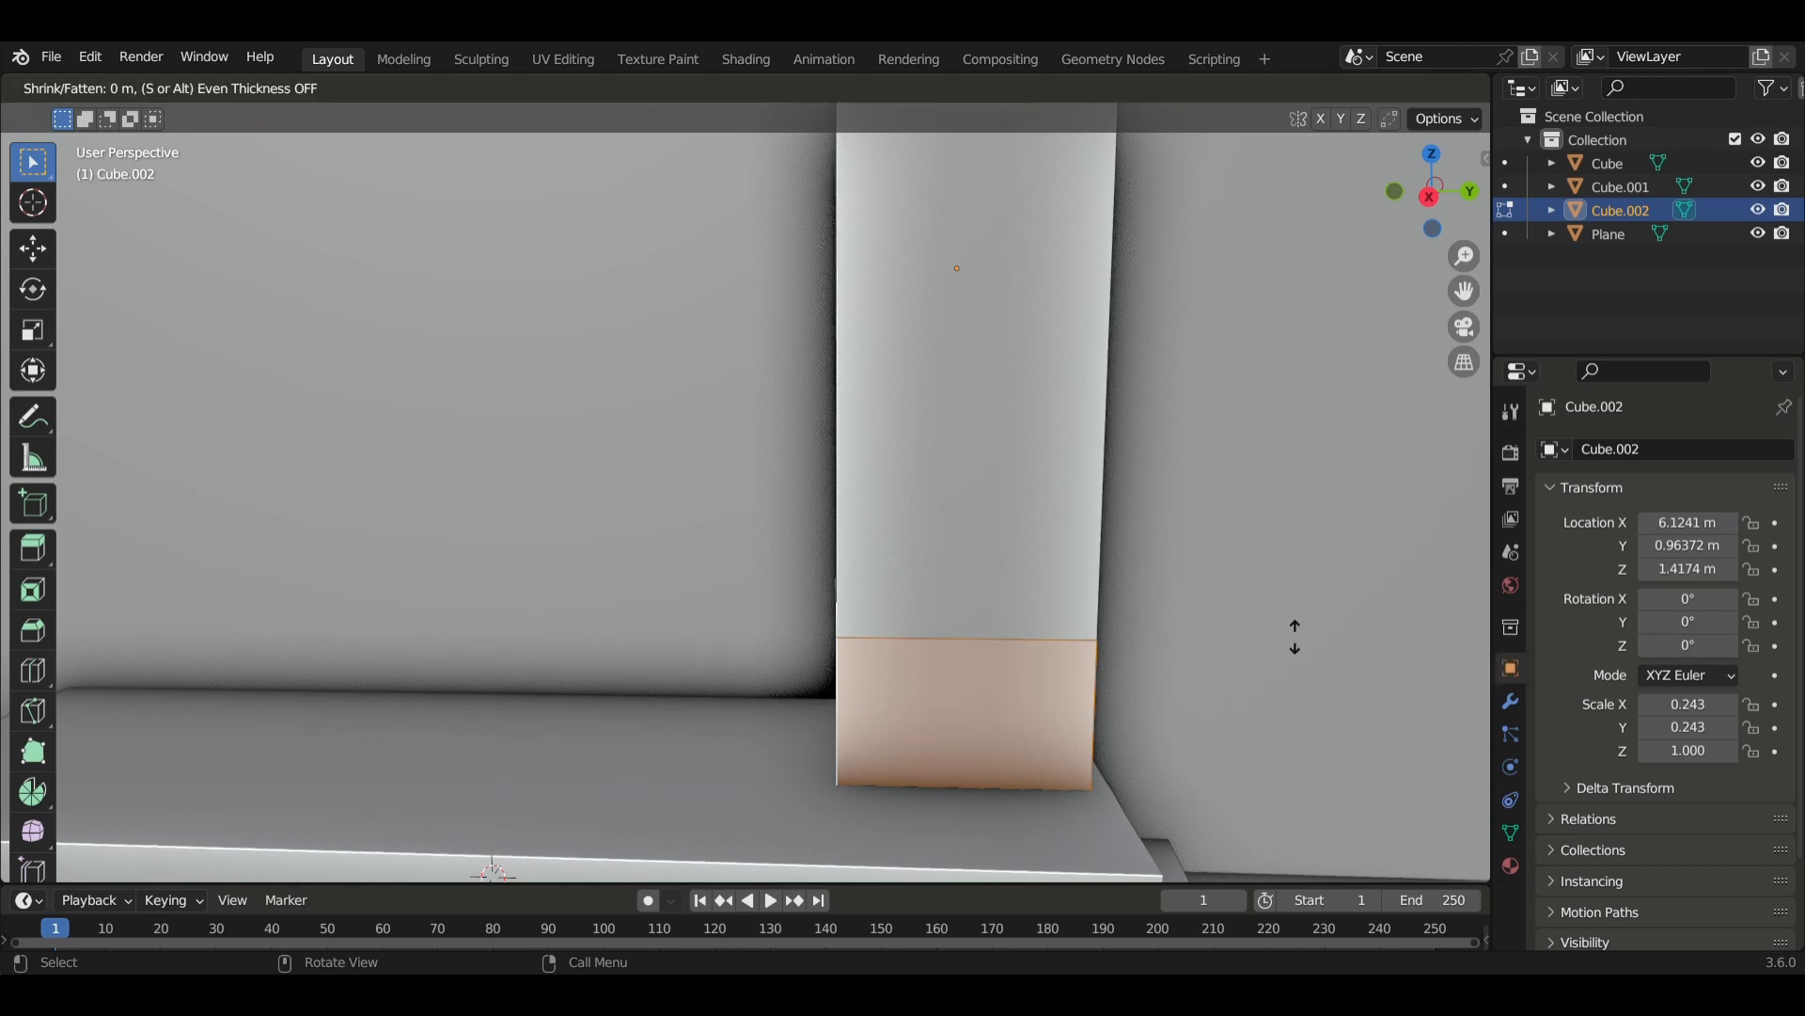
pyautogui.click(1294, 630)
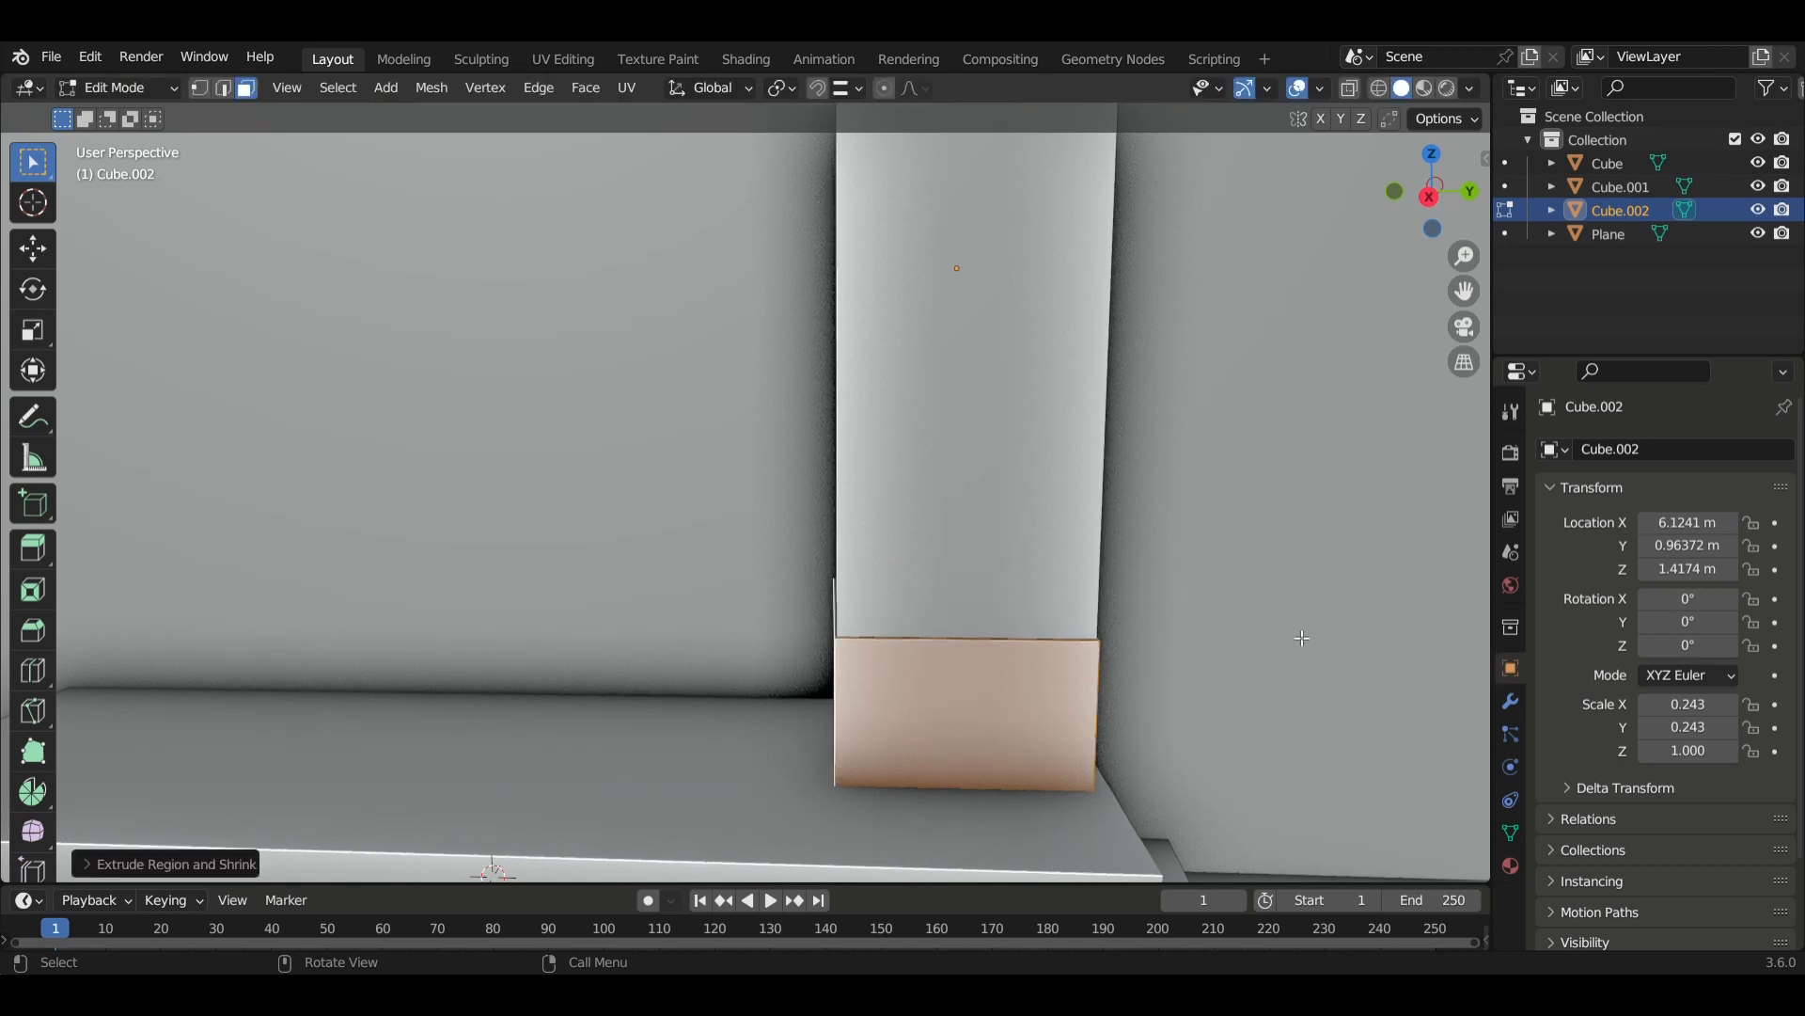
# Scale the extruded base faces up uniformly to about 1.06.
pyautogui.moveTo(1301, 633); pyautogui.dragTo(1242, 663, button='middle')
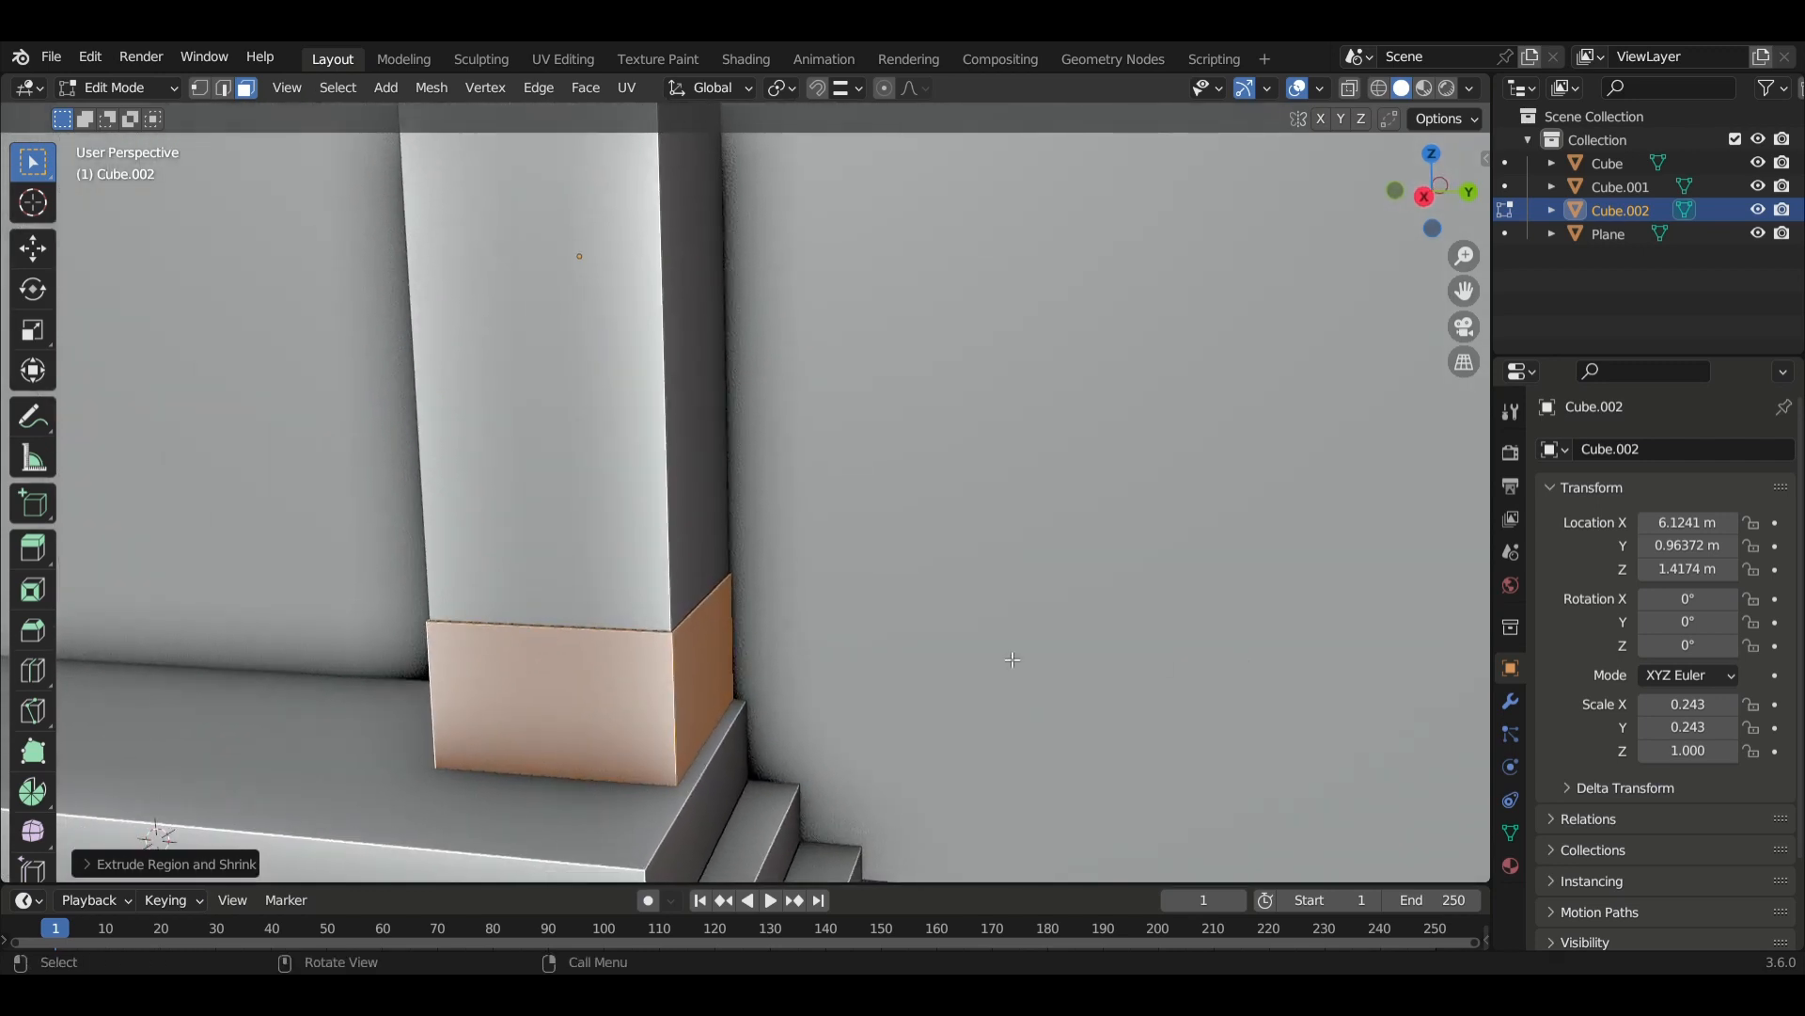
pyautogui.moveTo(797, 625); pyautogui.dragTo(815, 625, button='middle')
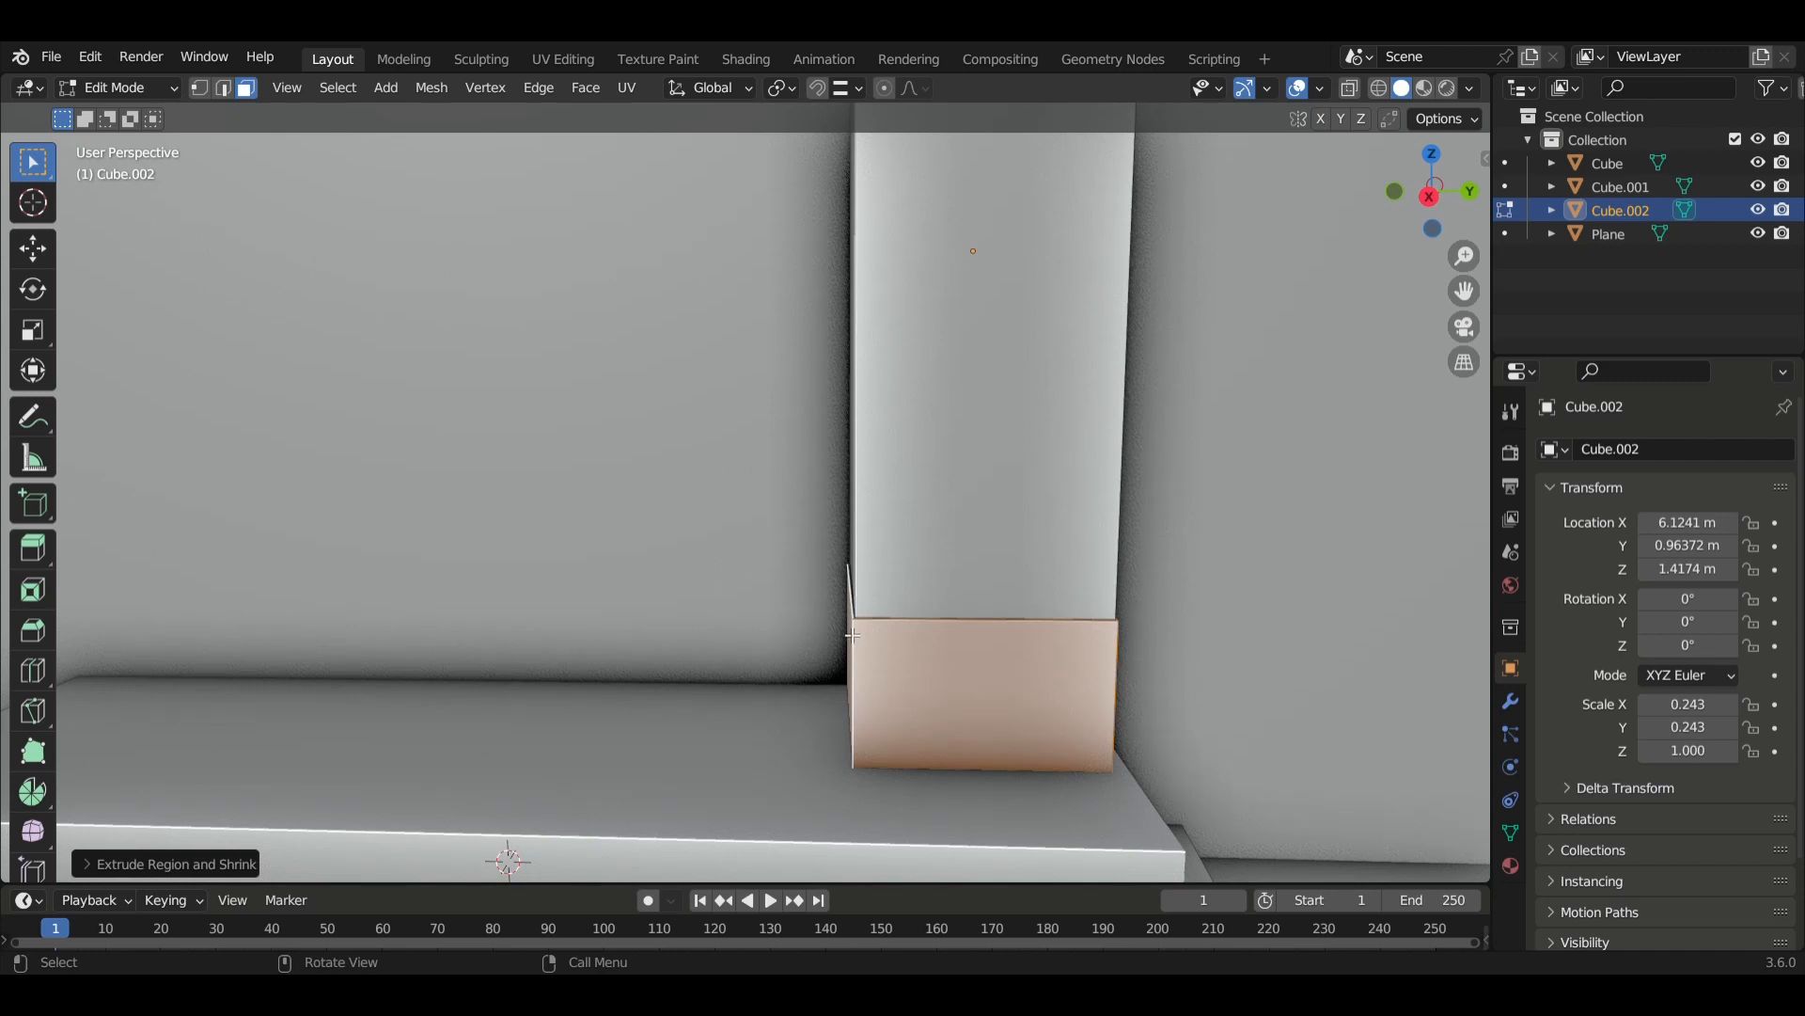
pyautogui.press('s')
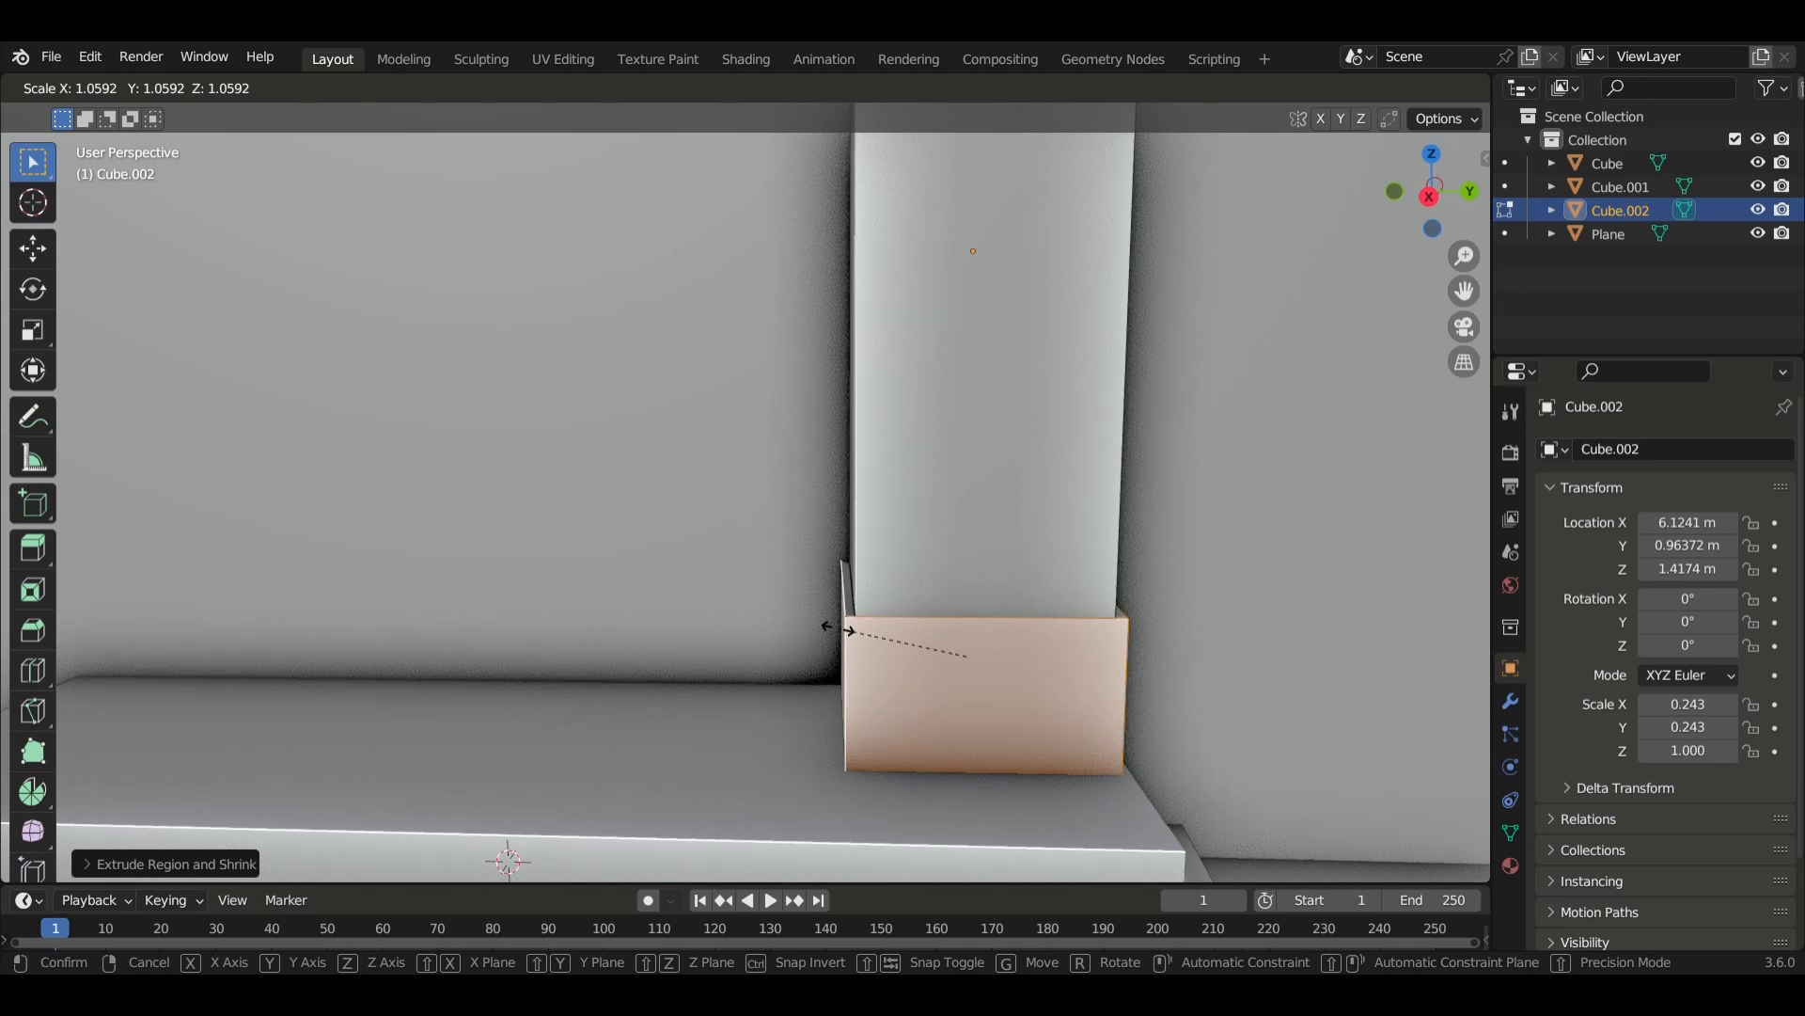
pyautogui.click(849, 630)
# Extrude the thin rim faces on top of the pillar's base upward along their normals by about 0.048 m.
pyautogui.moveTo(773, 649); pyautogui.dragTo(1024, 576, button='middle')
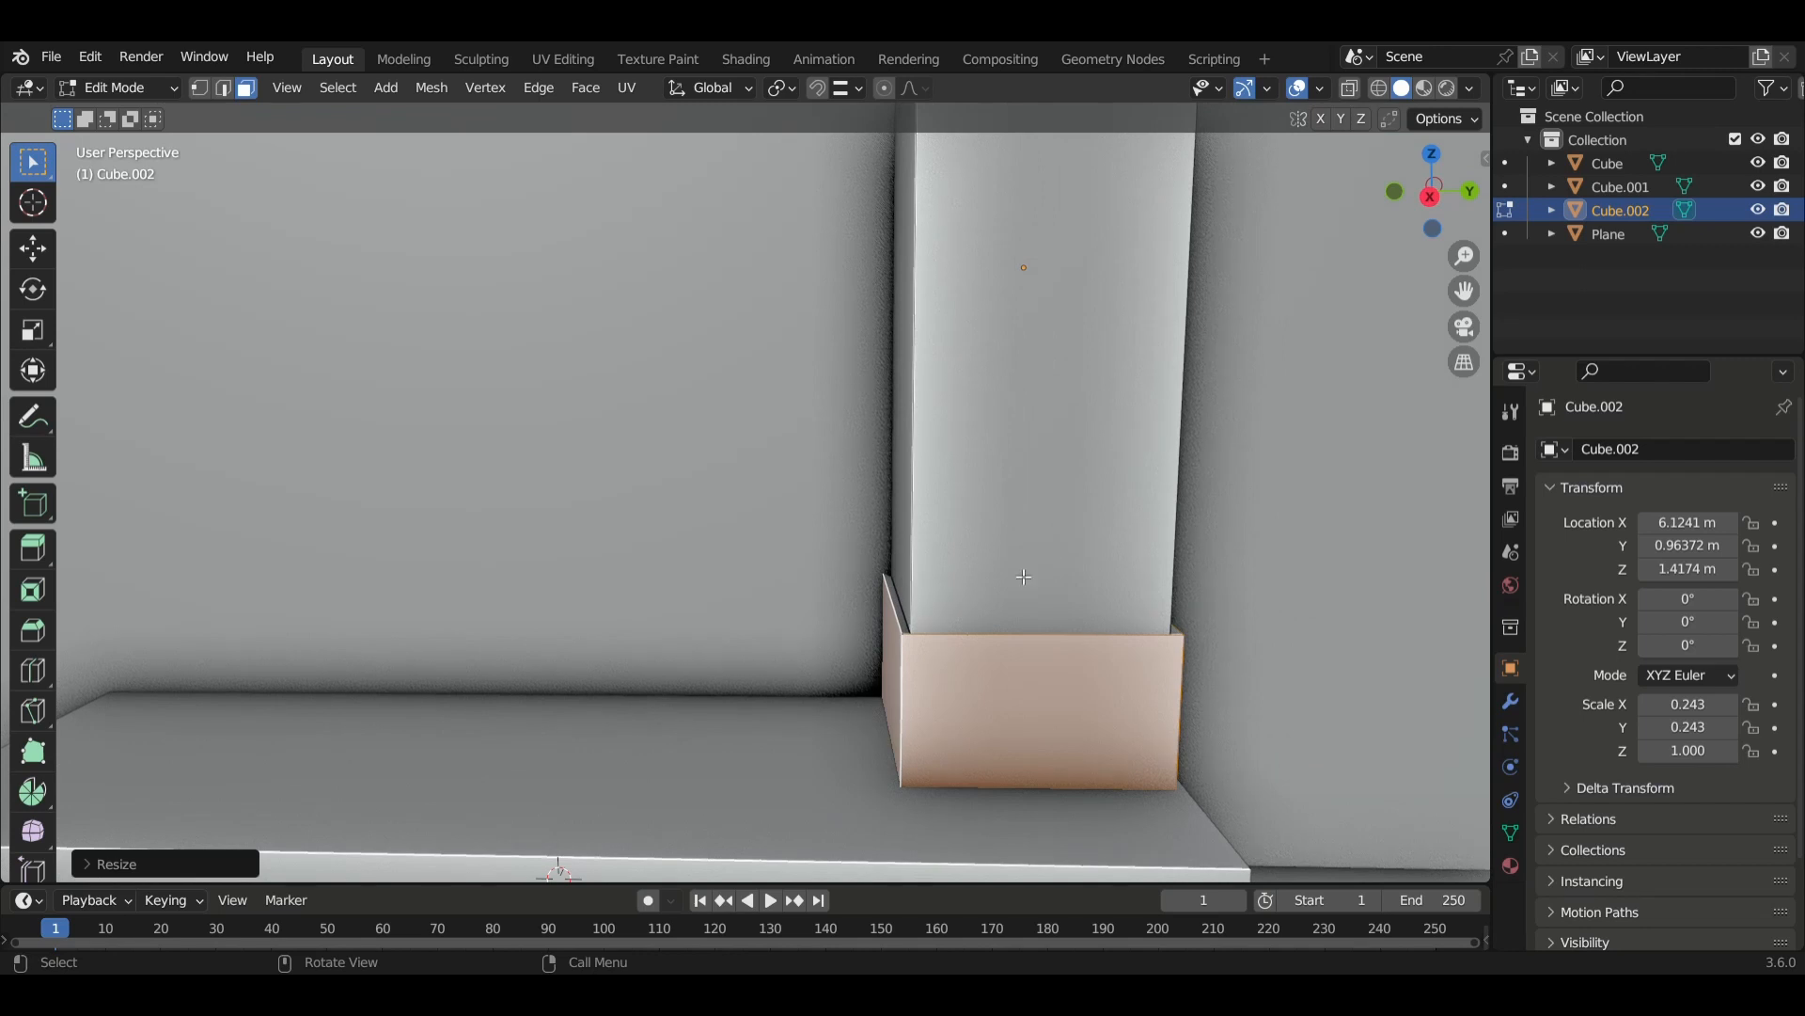
pyautogui.click(910, 624)
pyautogui.moveTo(924, 663); pyautogui.dragTo(907, 668, button='middle')
pyautogui.keyDown('shift'); pyautogui.click(728, 696); pyautogui.keyUp('shift')
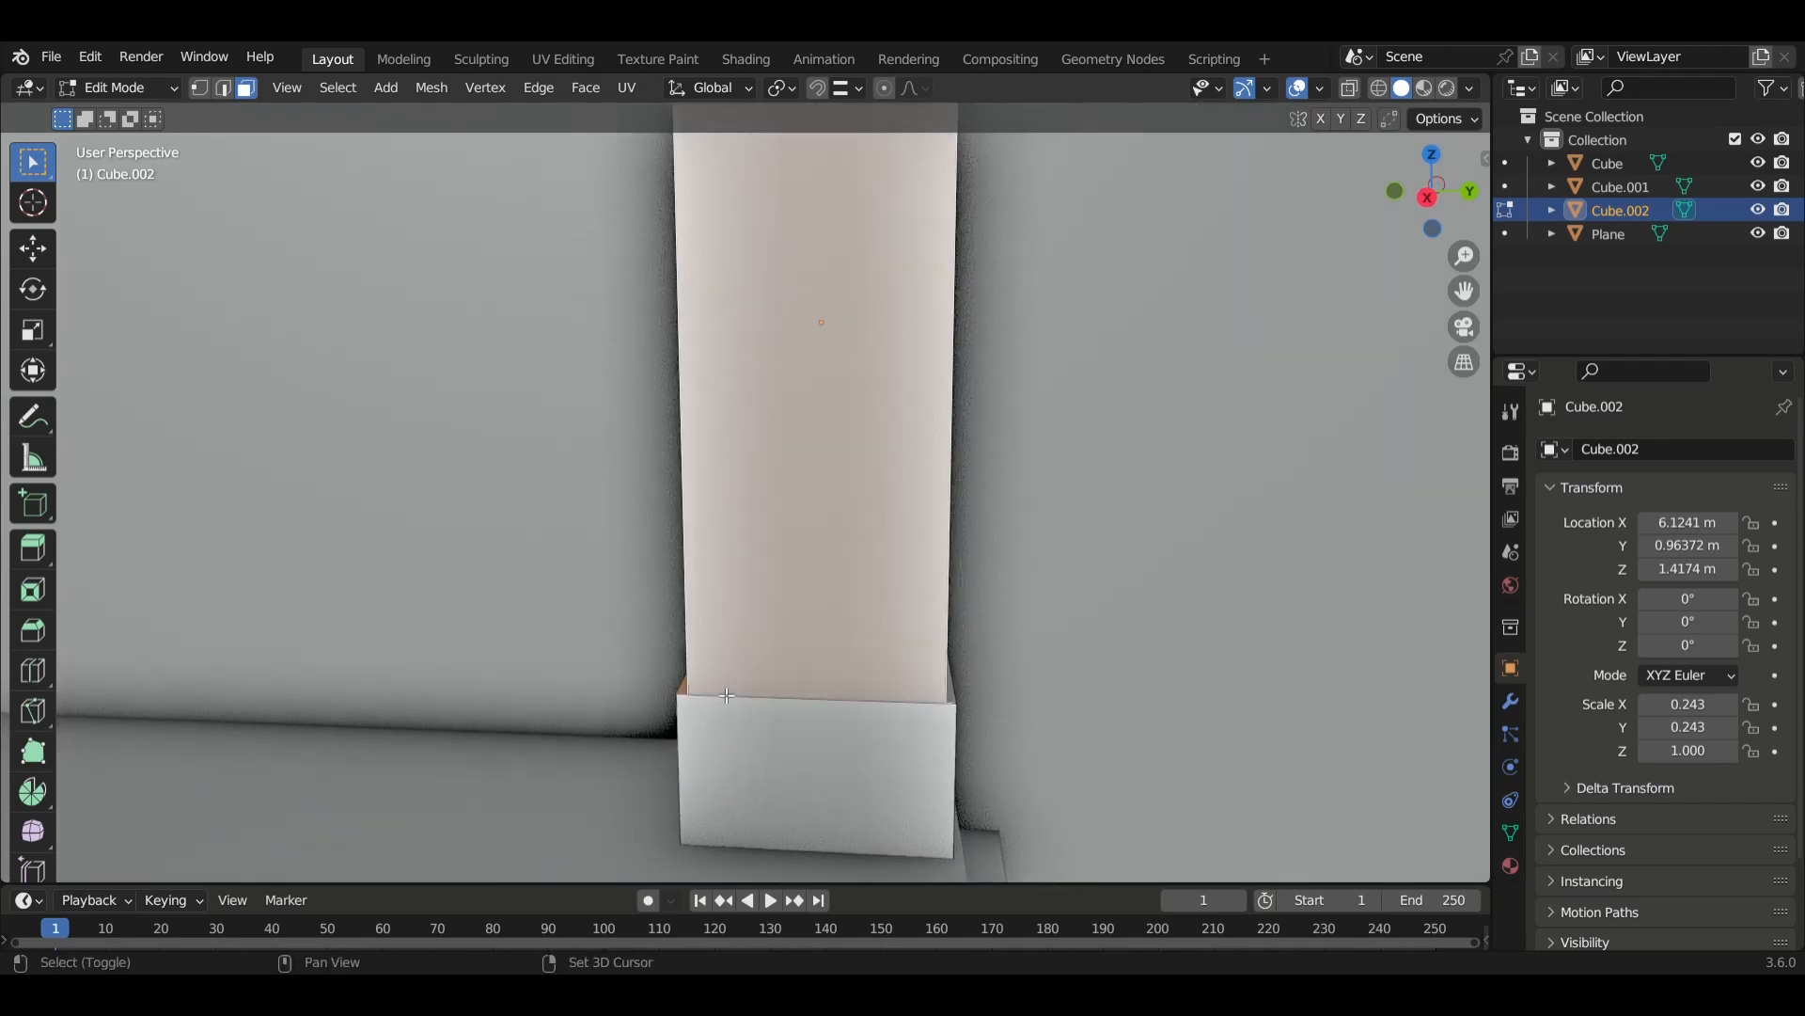
pyautogui.keyDown('shift'); pyautogui.click(767, 694); pyautogui.keyUp('shift')
pyautogui.moveTo(879, 749); pyautogui.dragTo(1064, 760, button='middle')
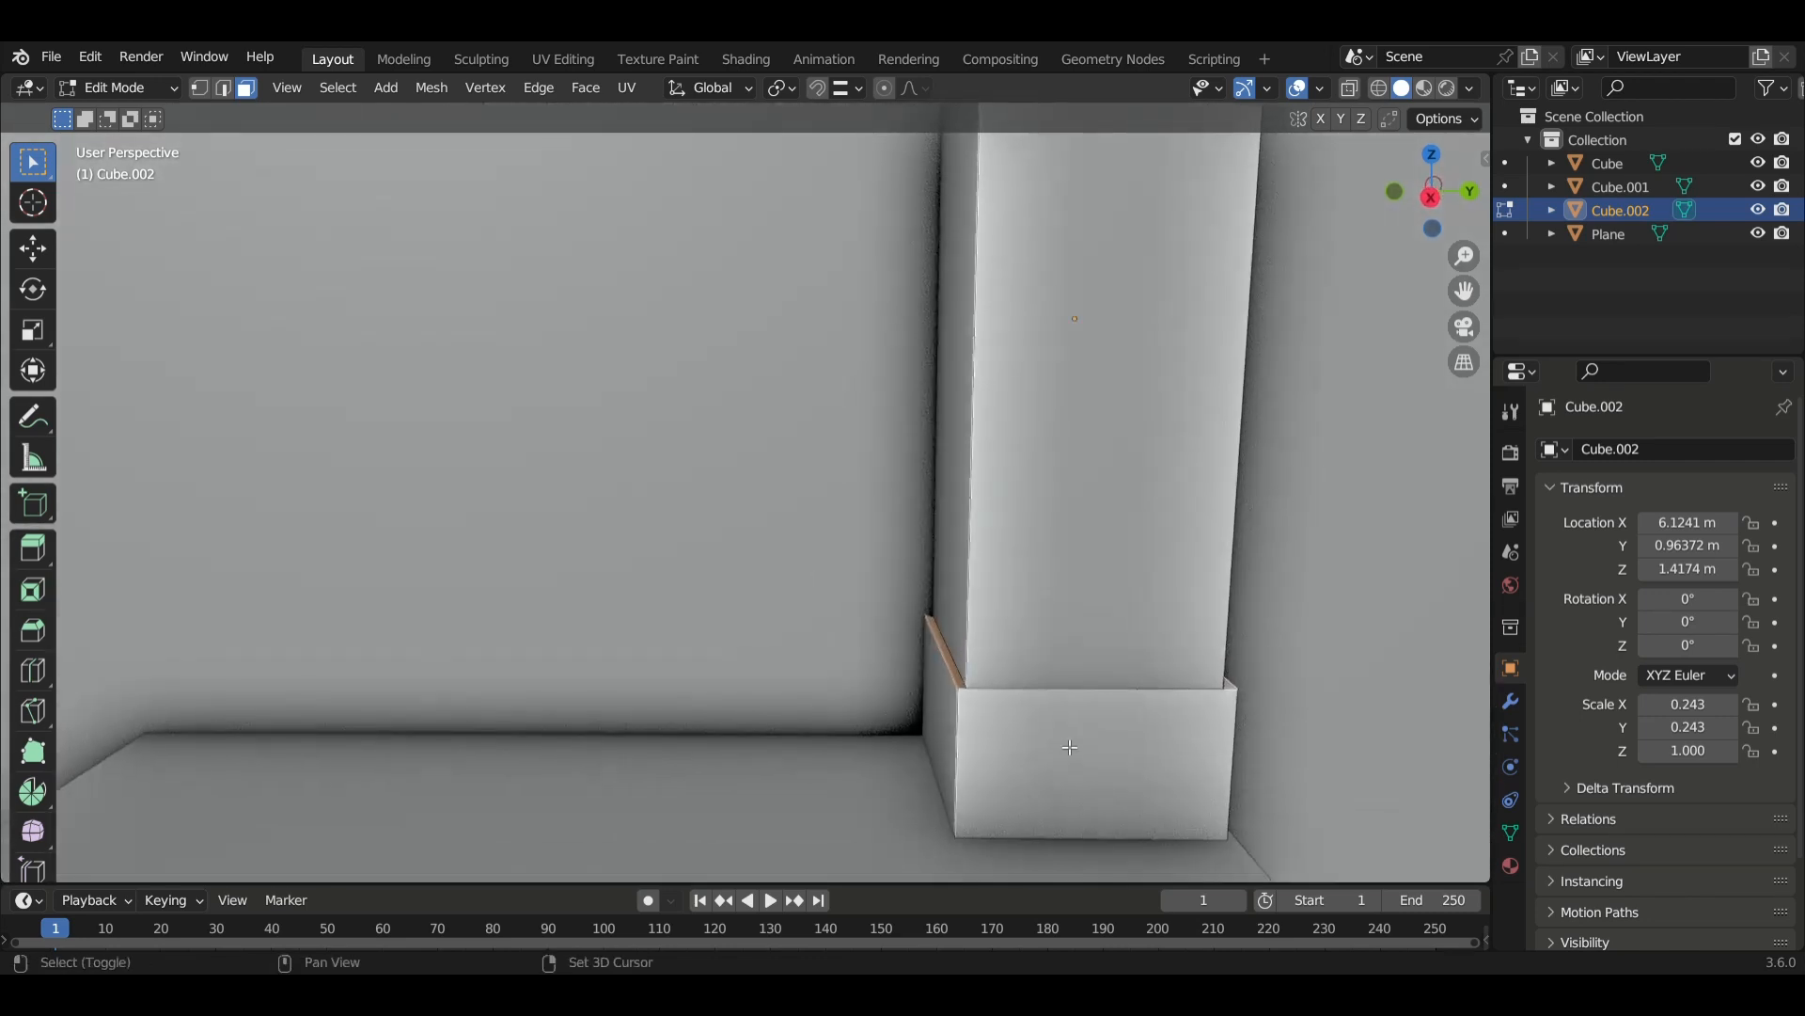
pyautogui.scroll(6, 1063, 830)
pyautogui.scroll(-8, 1072, 612)
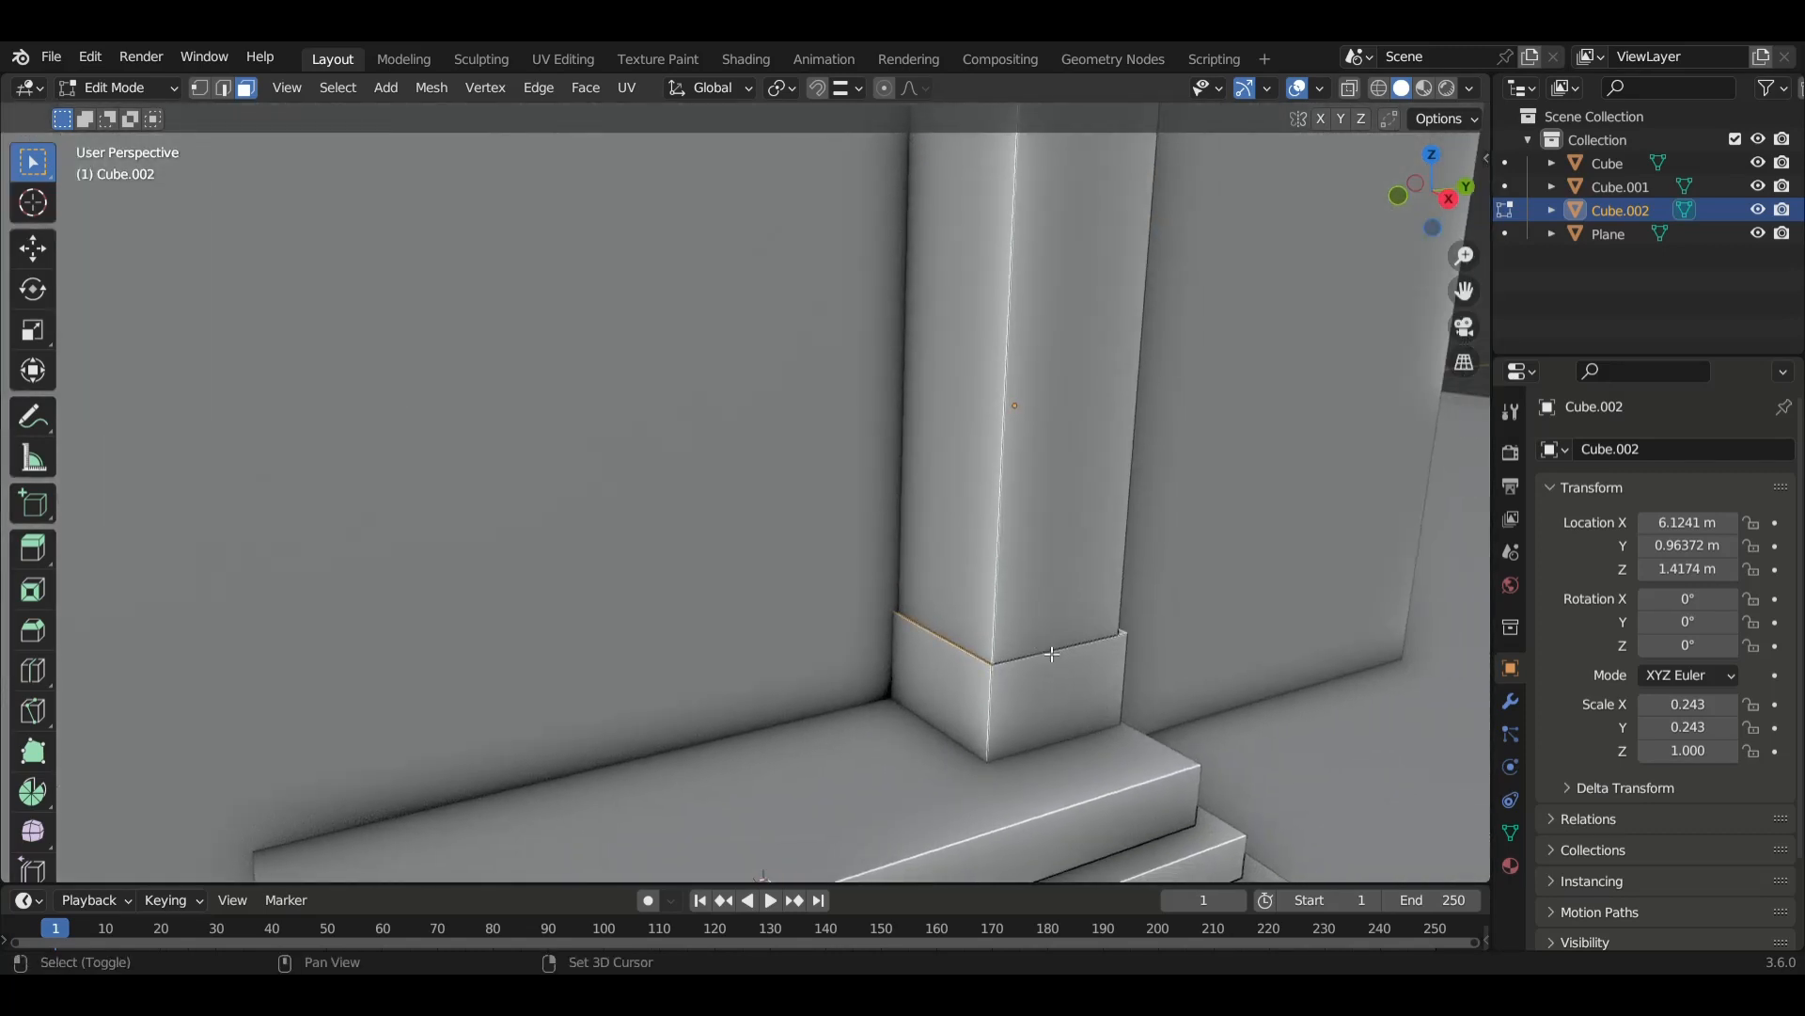
pyautogui.keyDown('shift'); pyautogui.click(1052, 654); pyautogui.keyUp('shift')
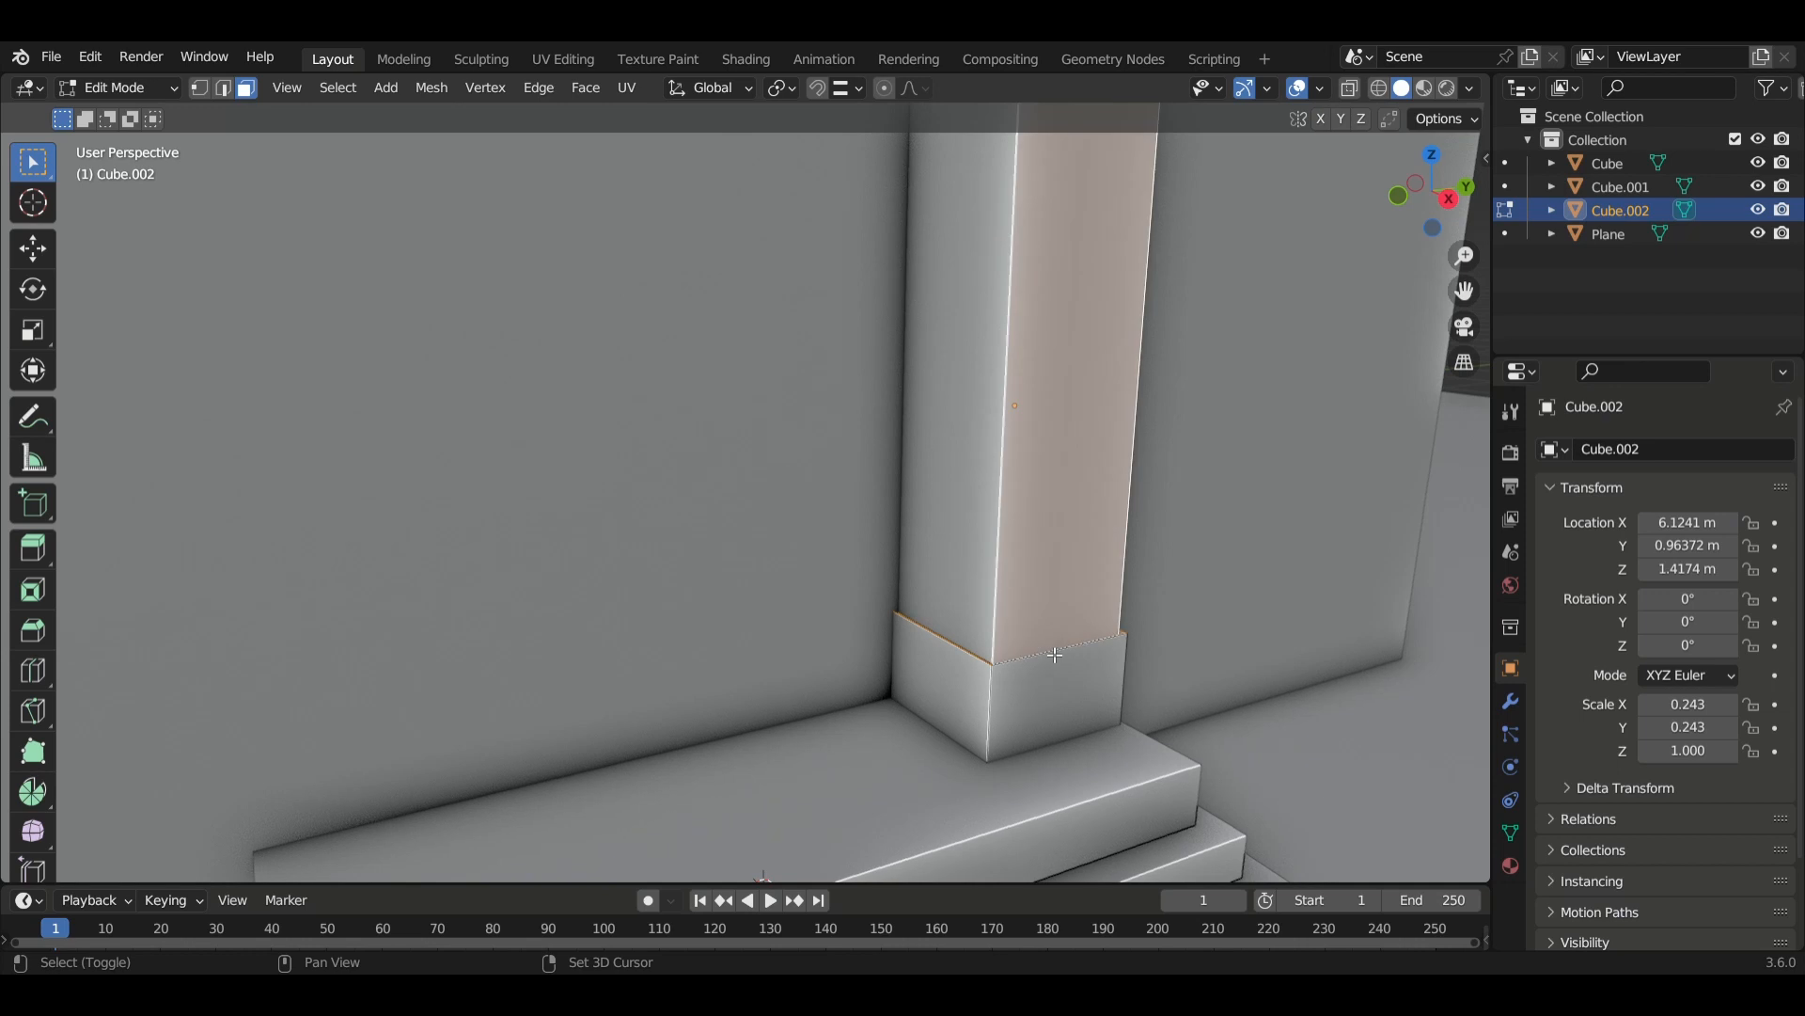
pyautogui.keyDown('shift'); pyautogui.click(1057, 696); pyautogui.keyUp('shift')
pyautogui.moveTo(1063, 739); pyautogui.dragTo(1206, 793, button='middle')
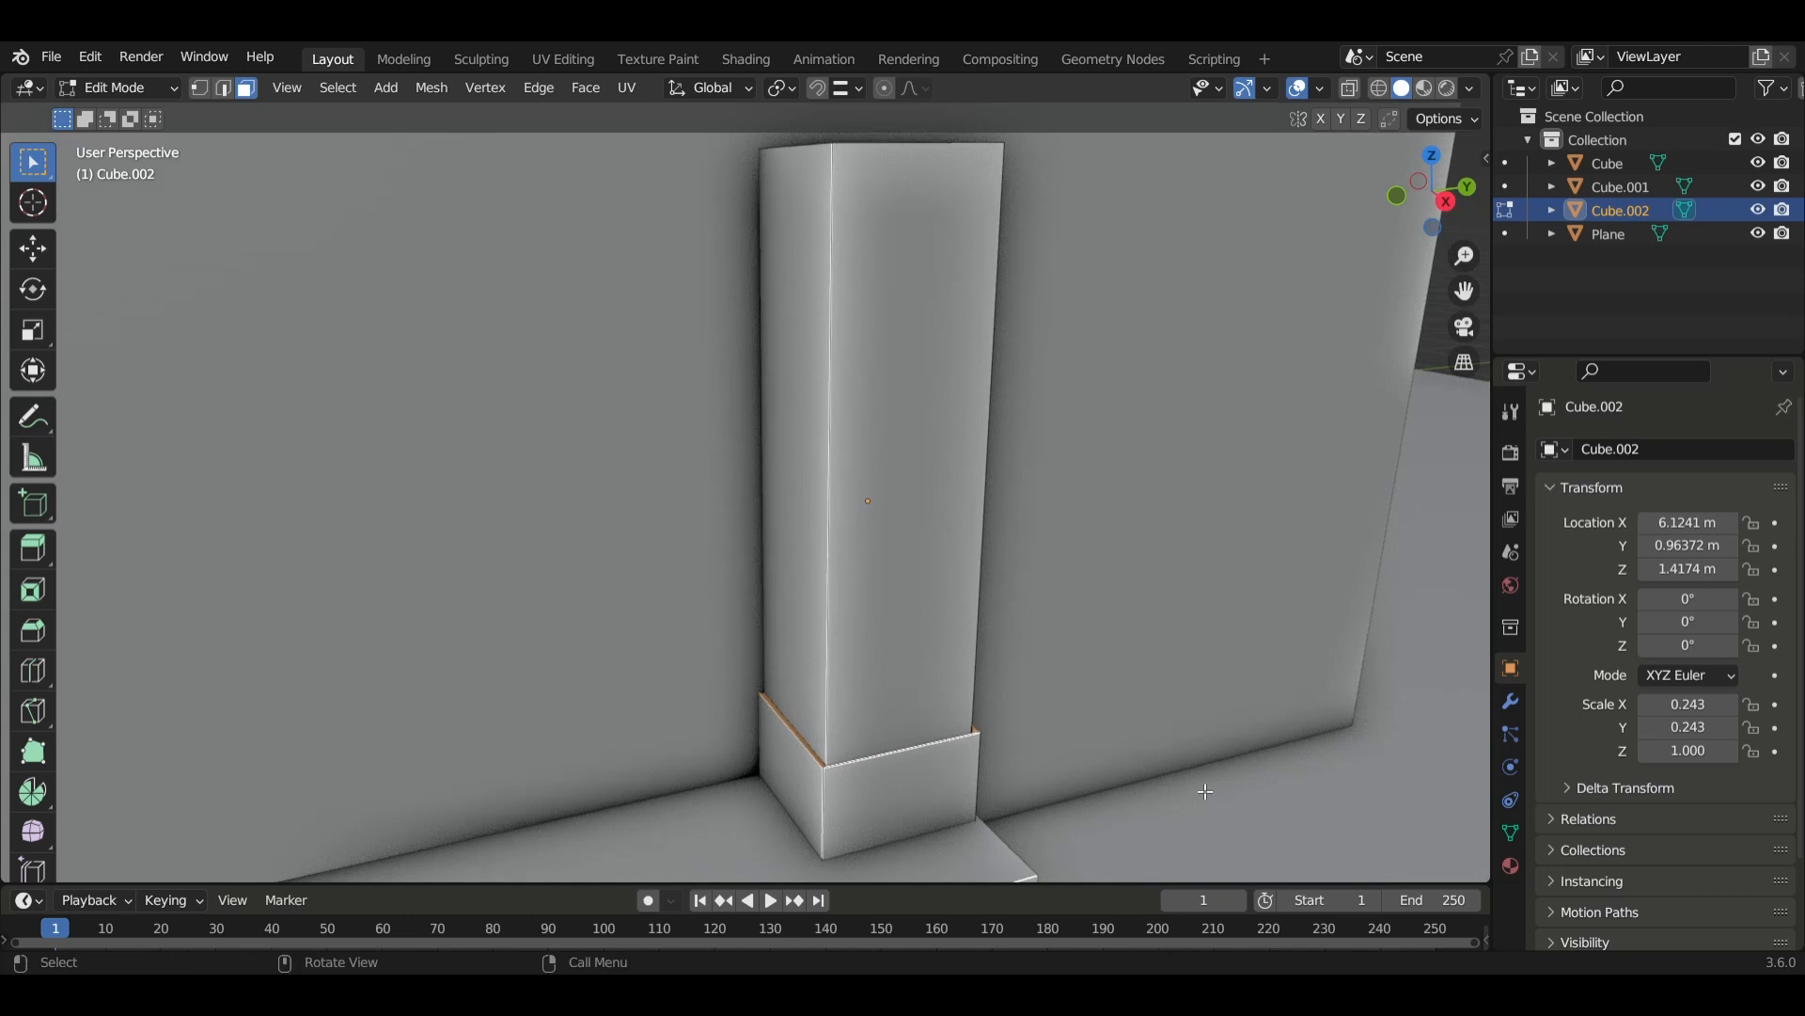
pyautogui.hotkey('alt', 'e')
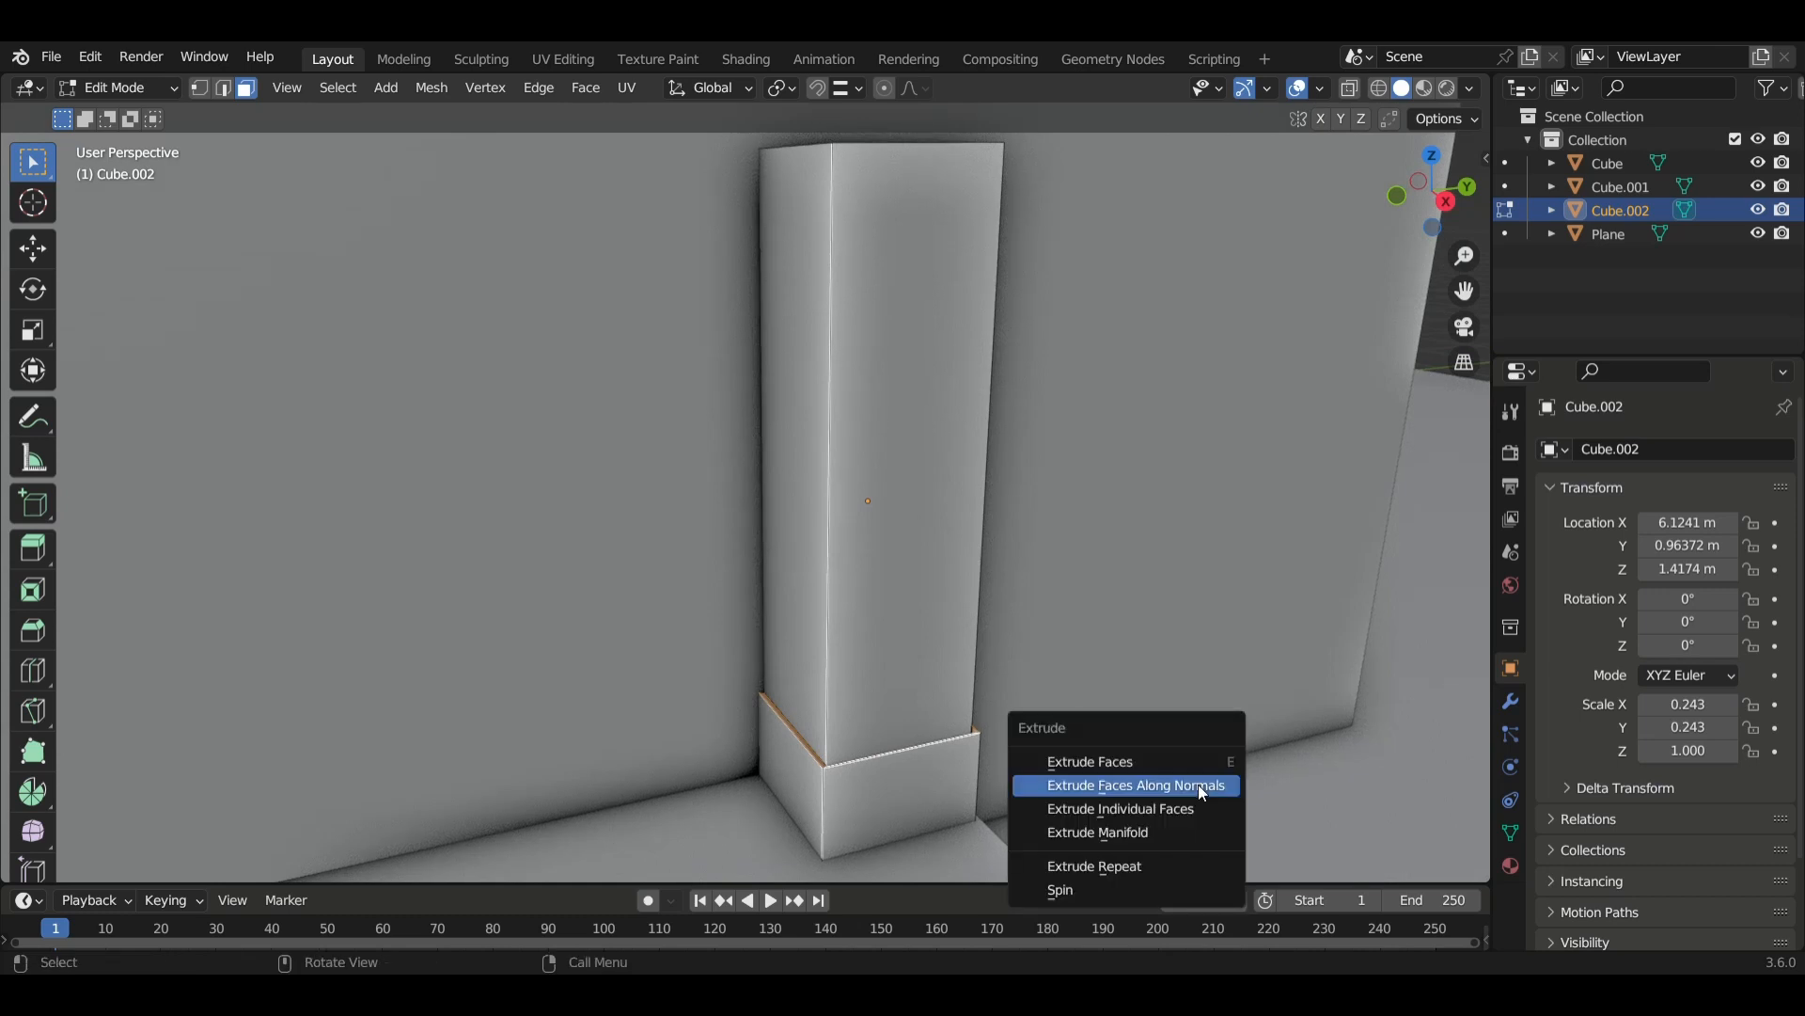
pyautogui.click(1200, 788)
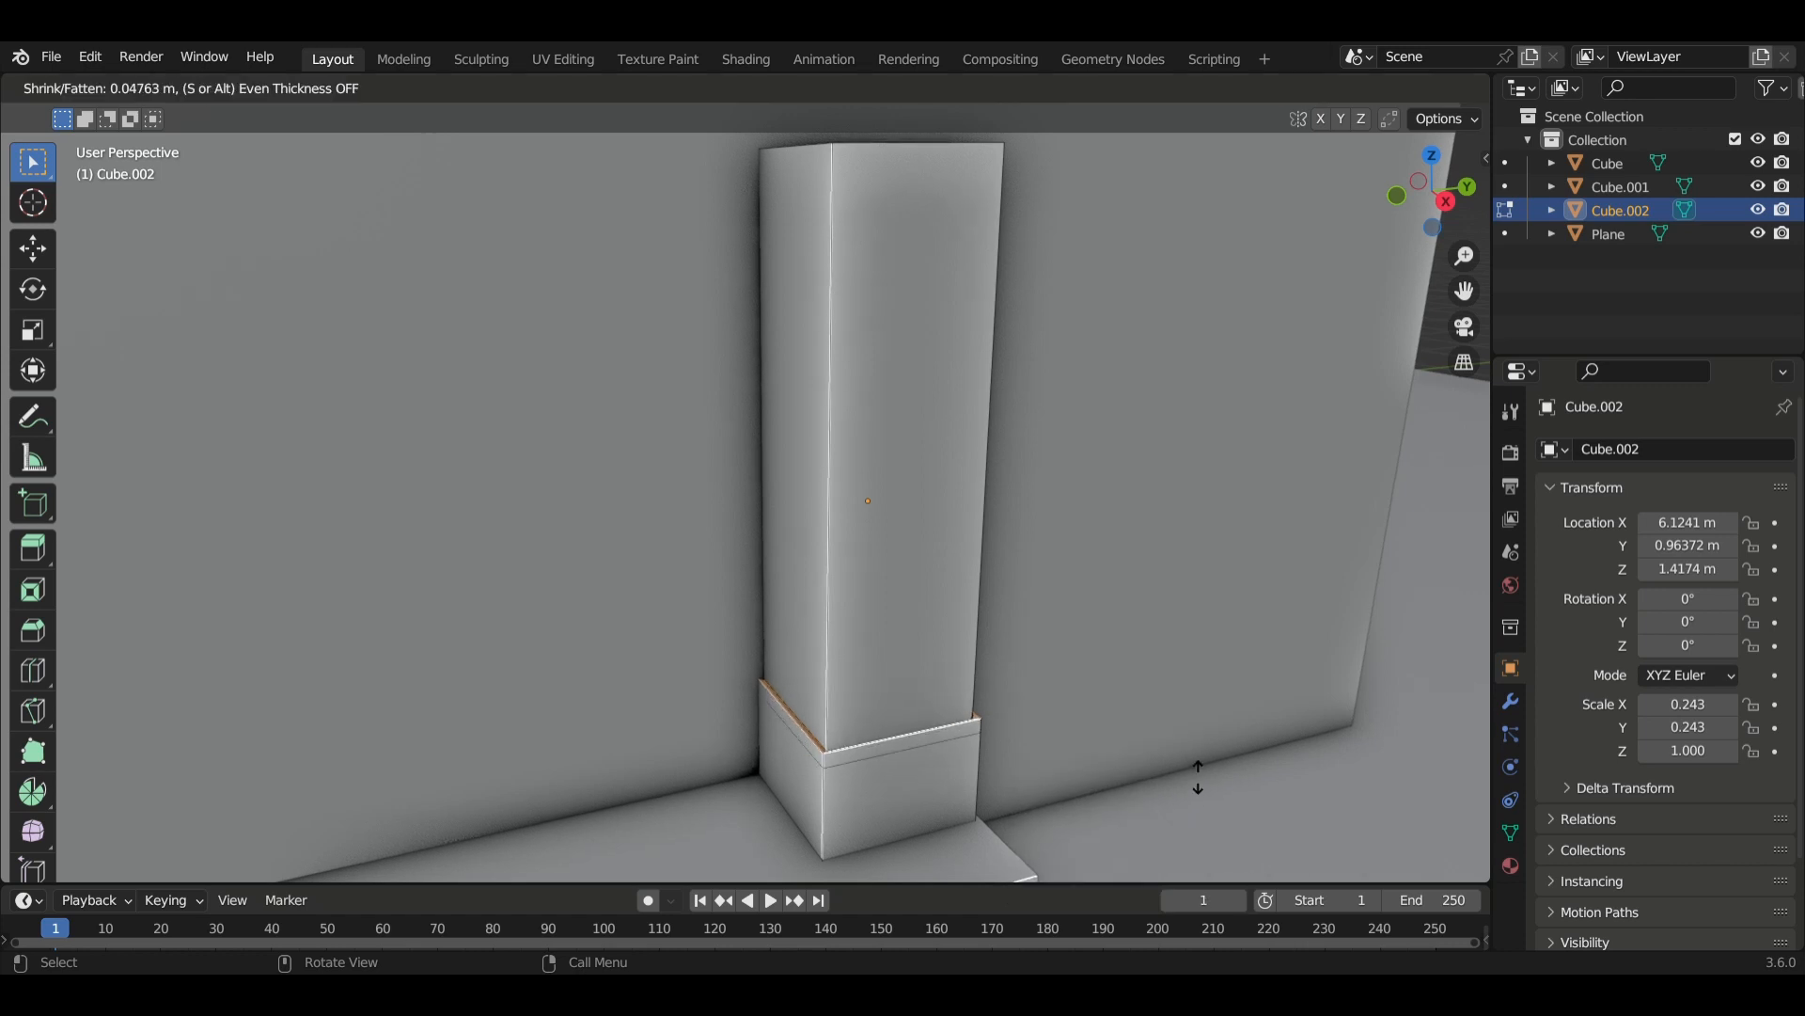
pyautogui.click(1198, 776)
# Extrude the side faces of the thin band atop the pillar's base outward along their normals by about 0.05 m.
pyautogui.click(827, 762)
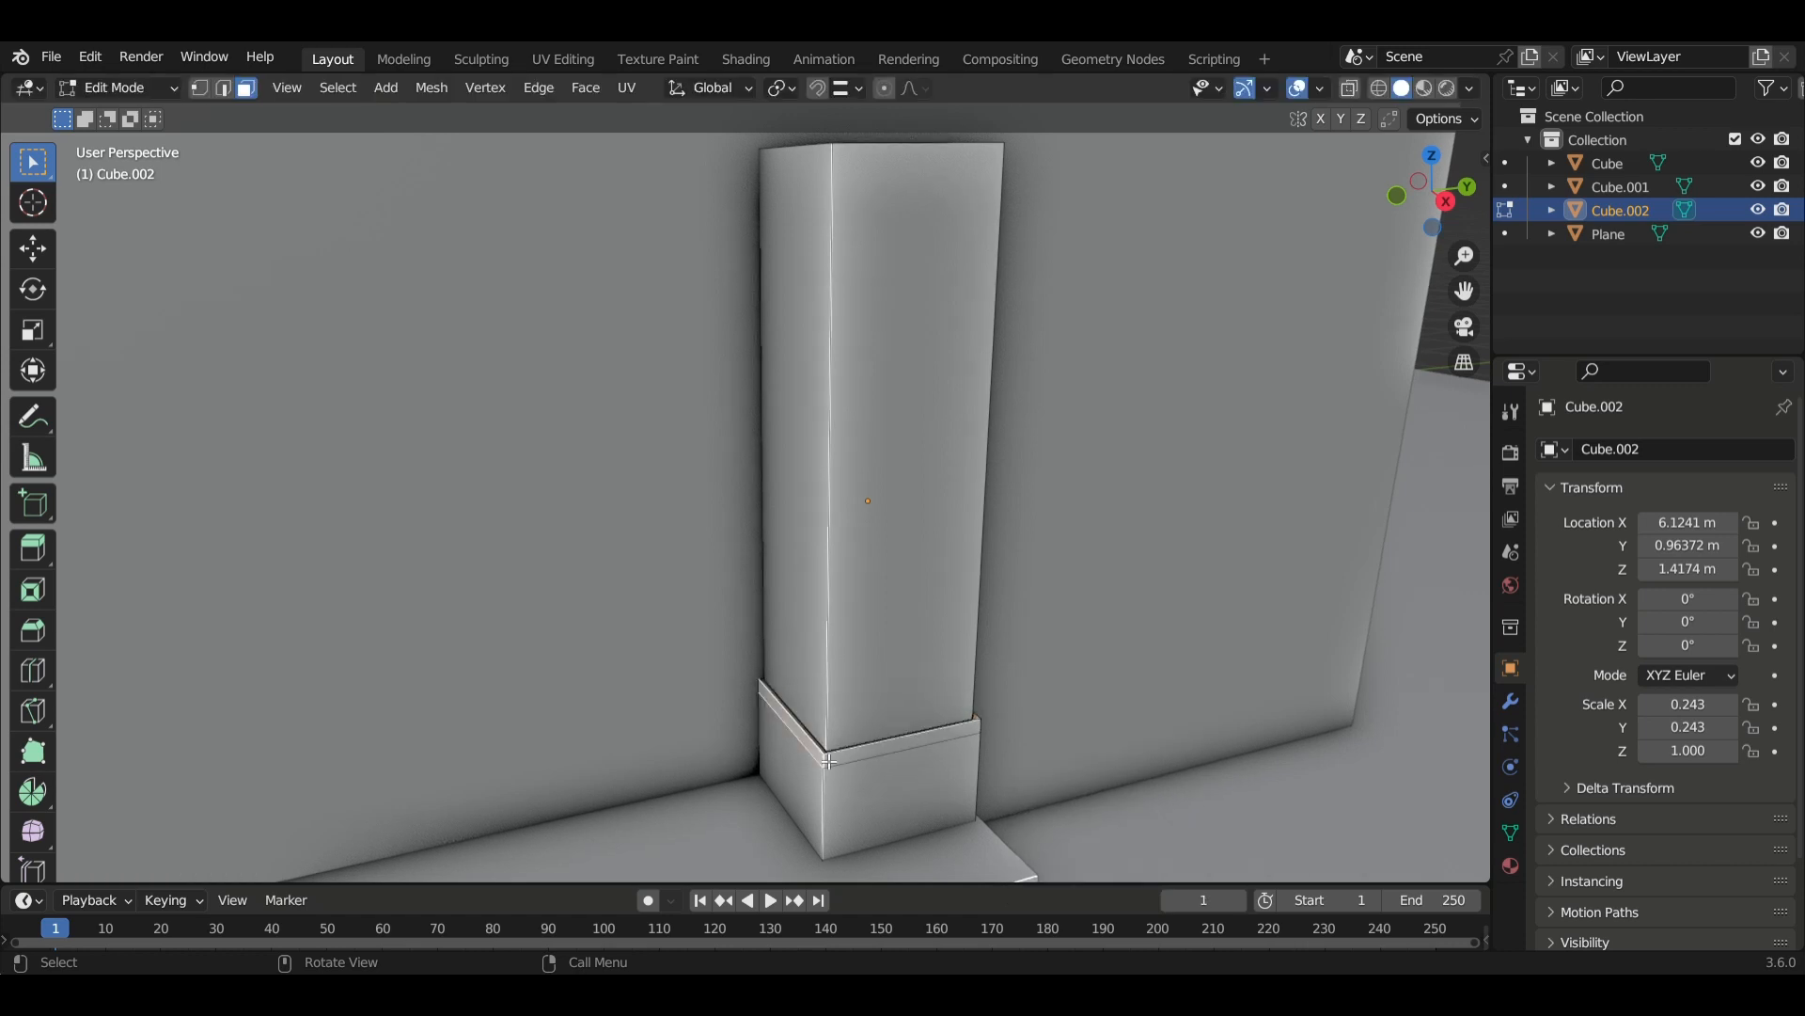
pyautogui.keyDown('shift'); pyautogui.click(858, 757); pyautogui.keyUp('shift')
pyautogui.keyDown('shift'); pyautogui.moveTo(955, 783); pyautogui.dragTo(938, 774, button='middle'); pyautogui.keyUp('shift')
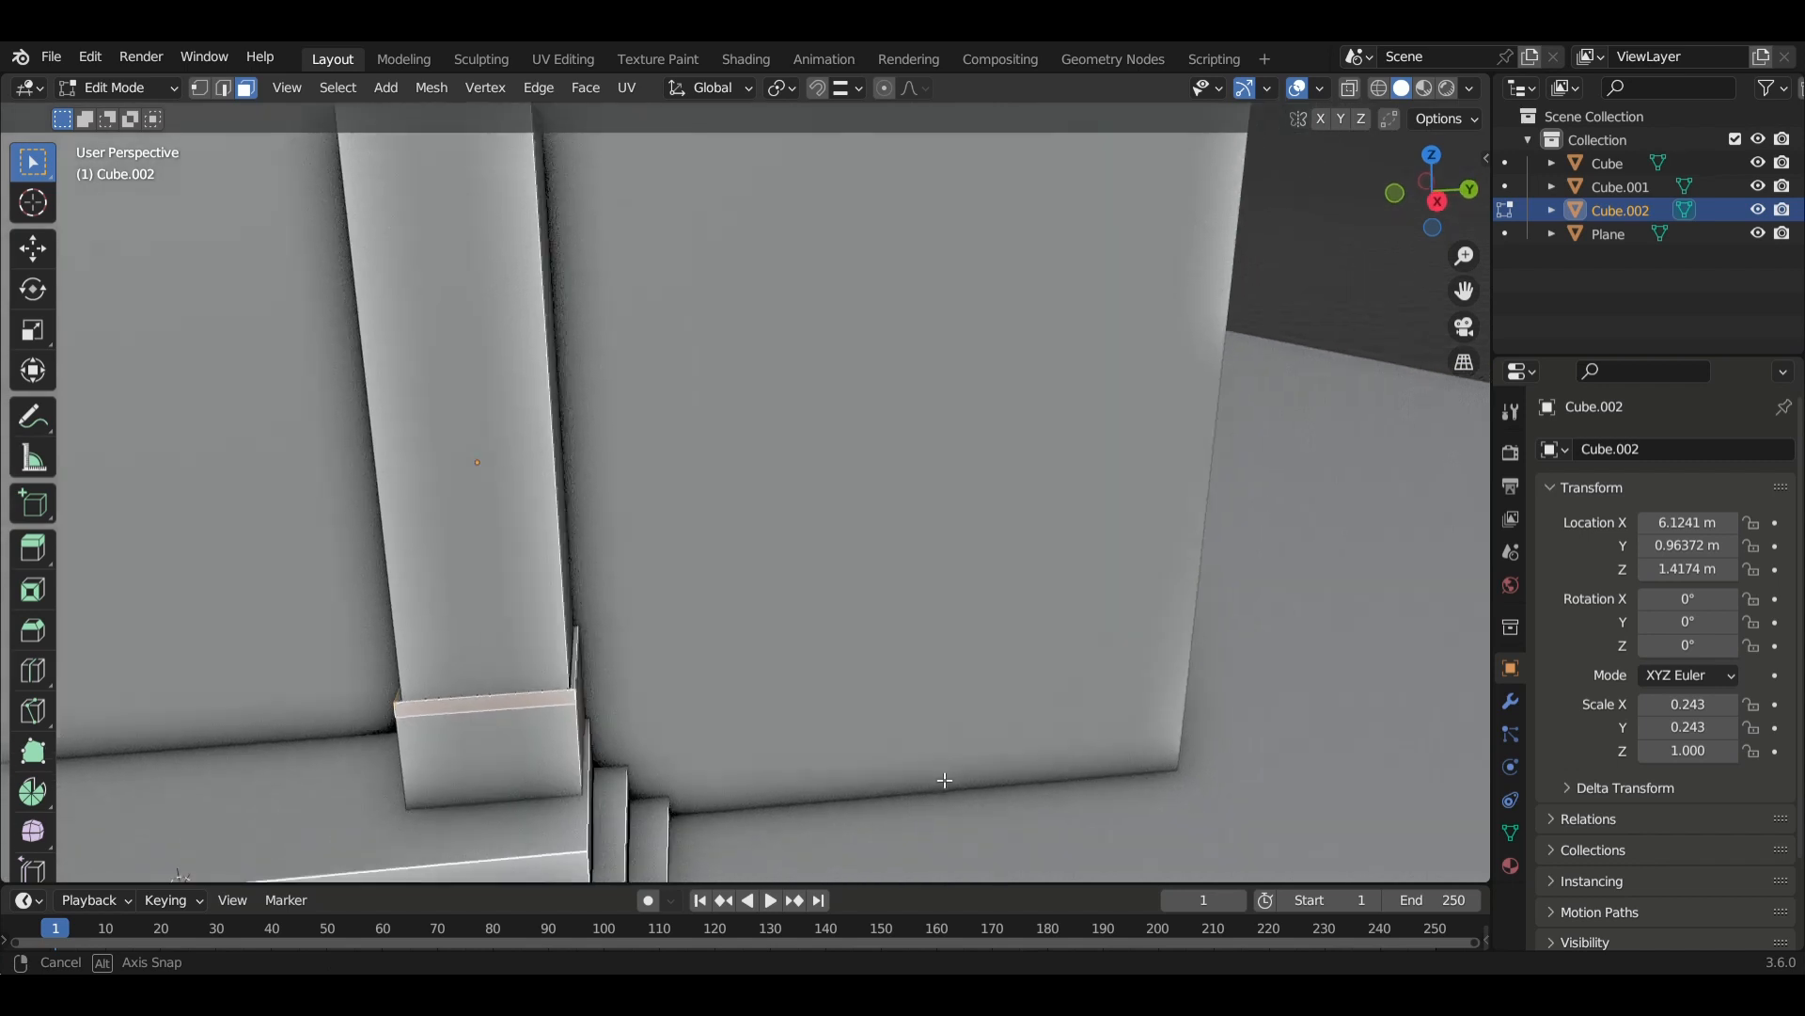
pyautogui.keyDown('shift'); pyautogui.click(585, 714); pyautogui.keyUp('shift')
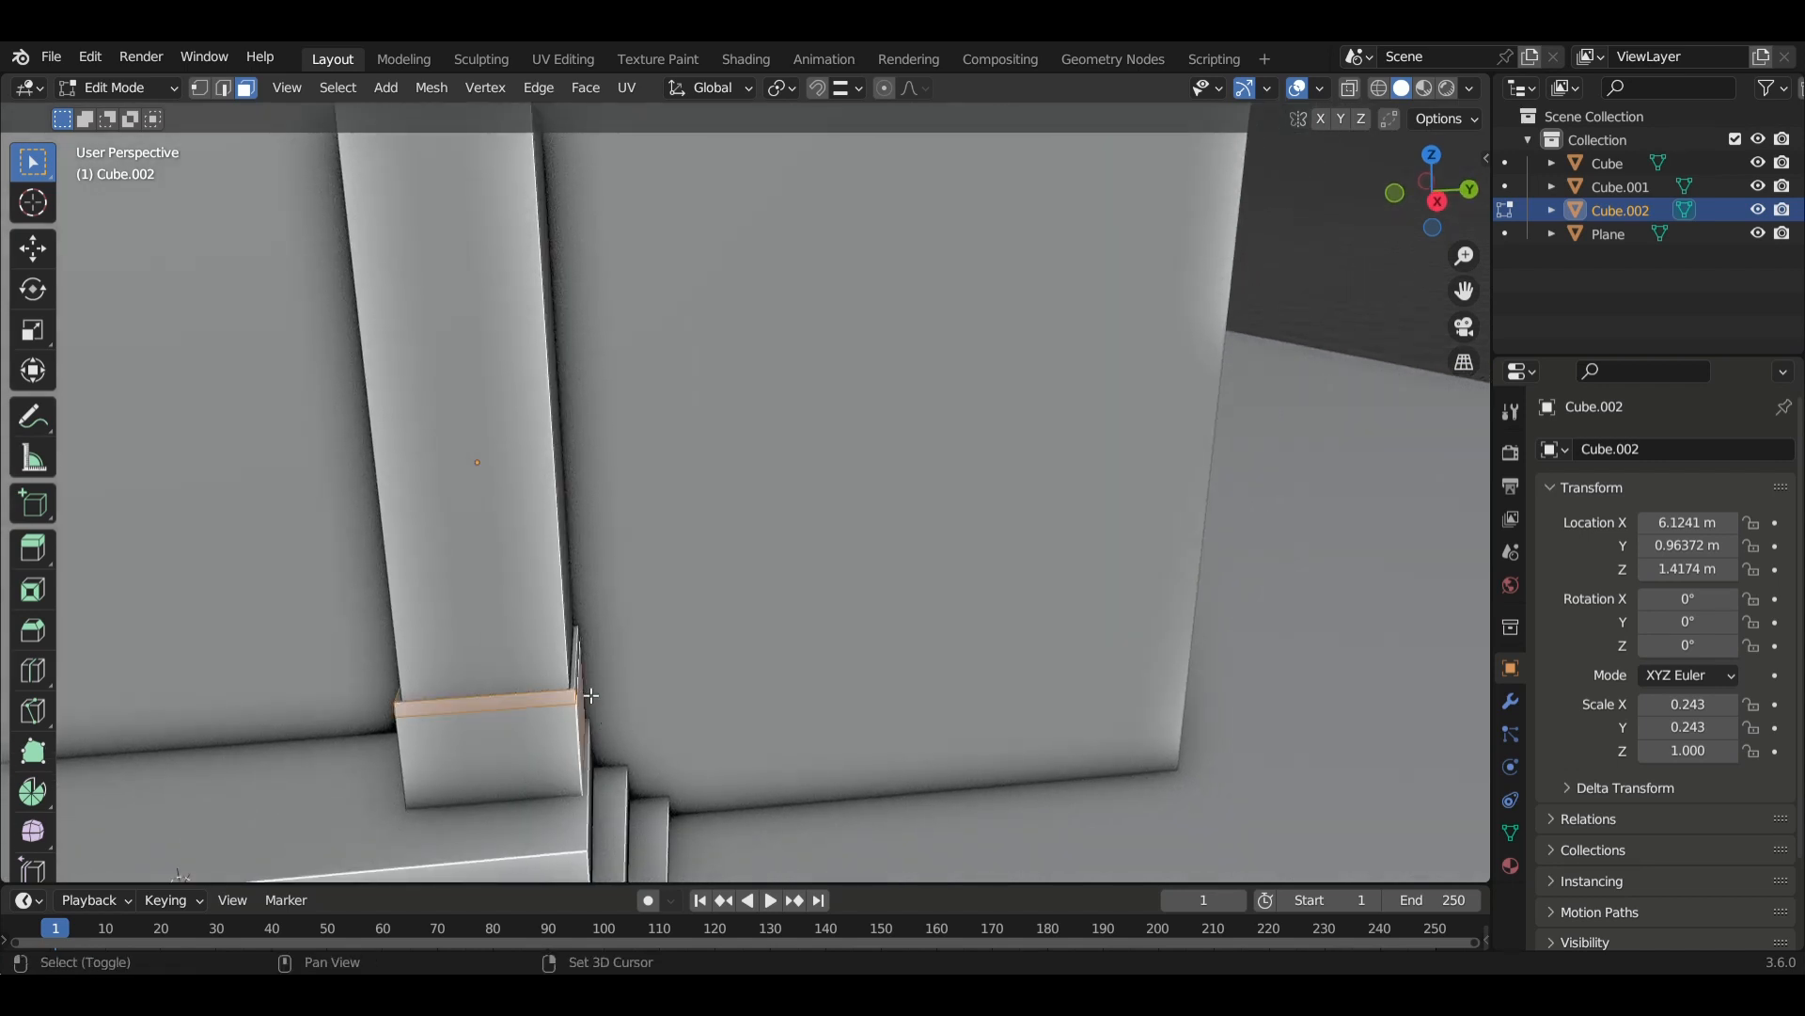
pyautogui.moveTo(590, 696); pyautogui.dragTo(300, 598, button='middle')
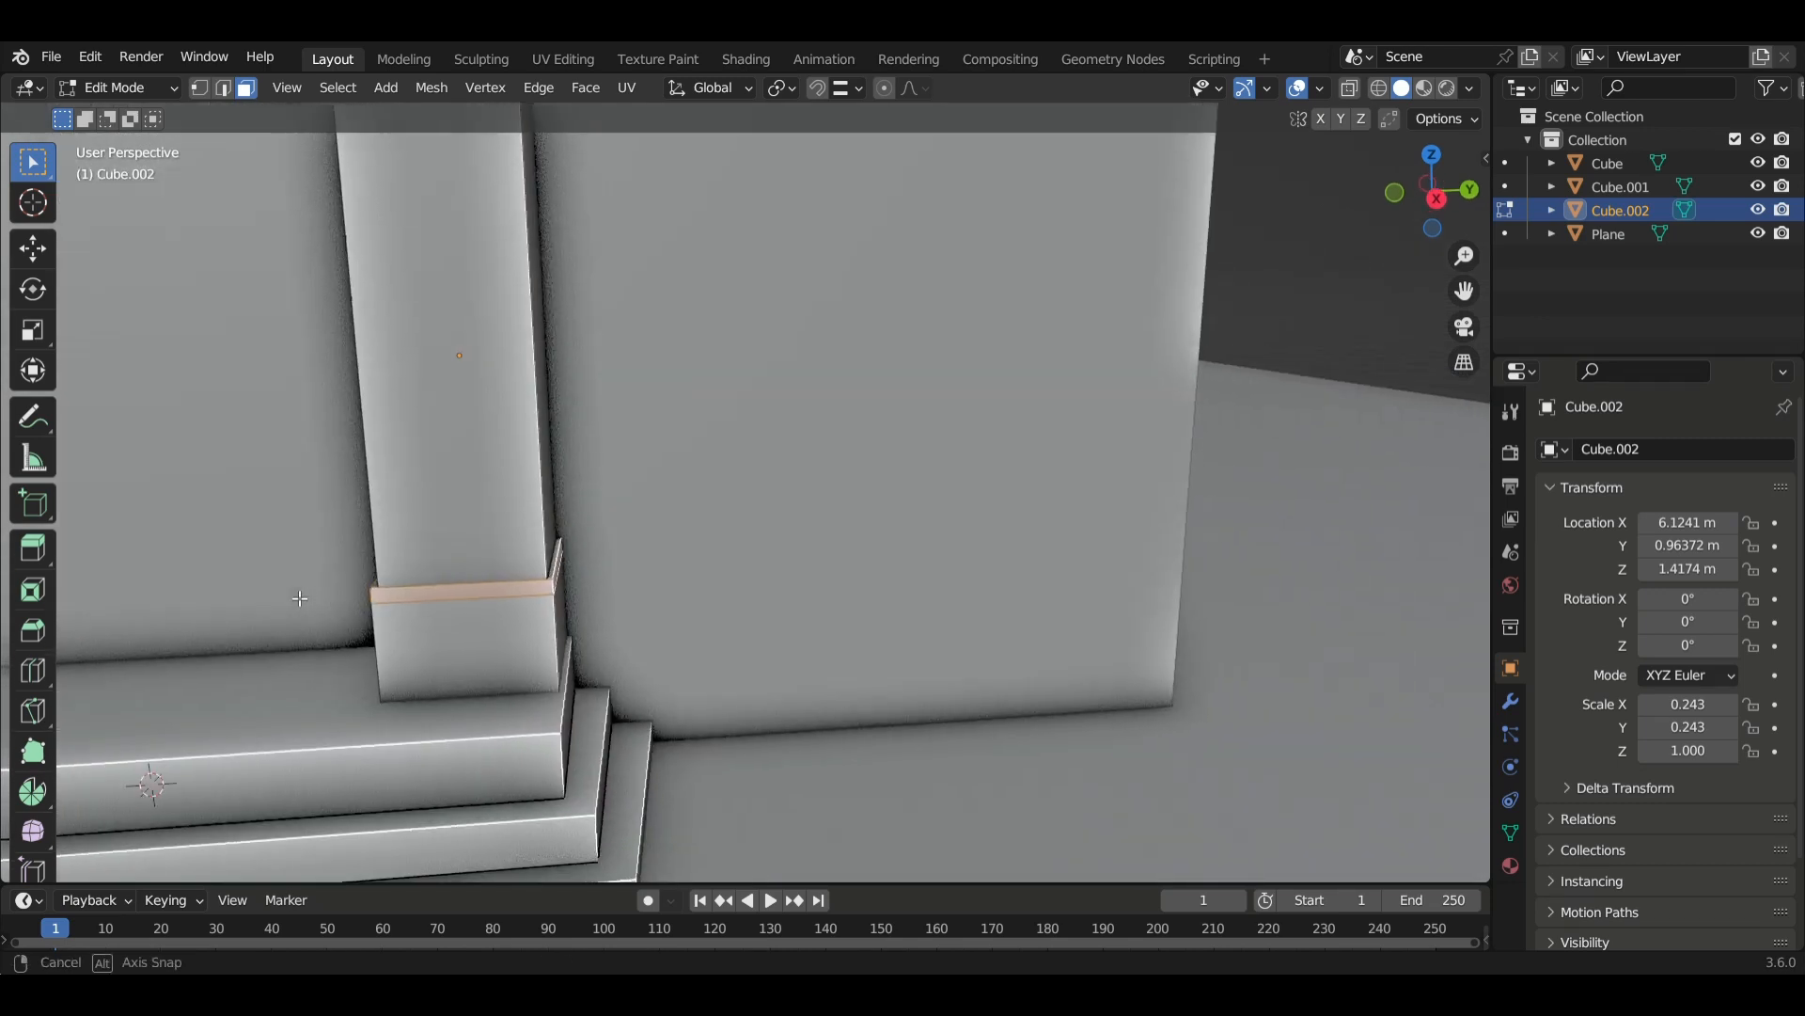
pyautogui.hotkey('alt', 'e')
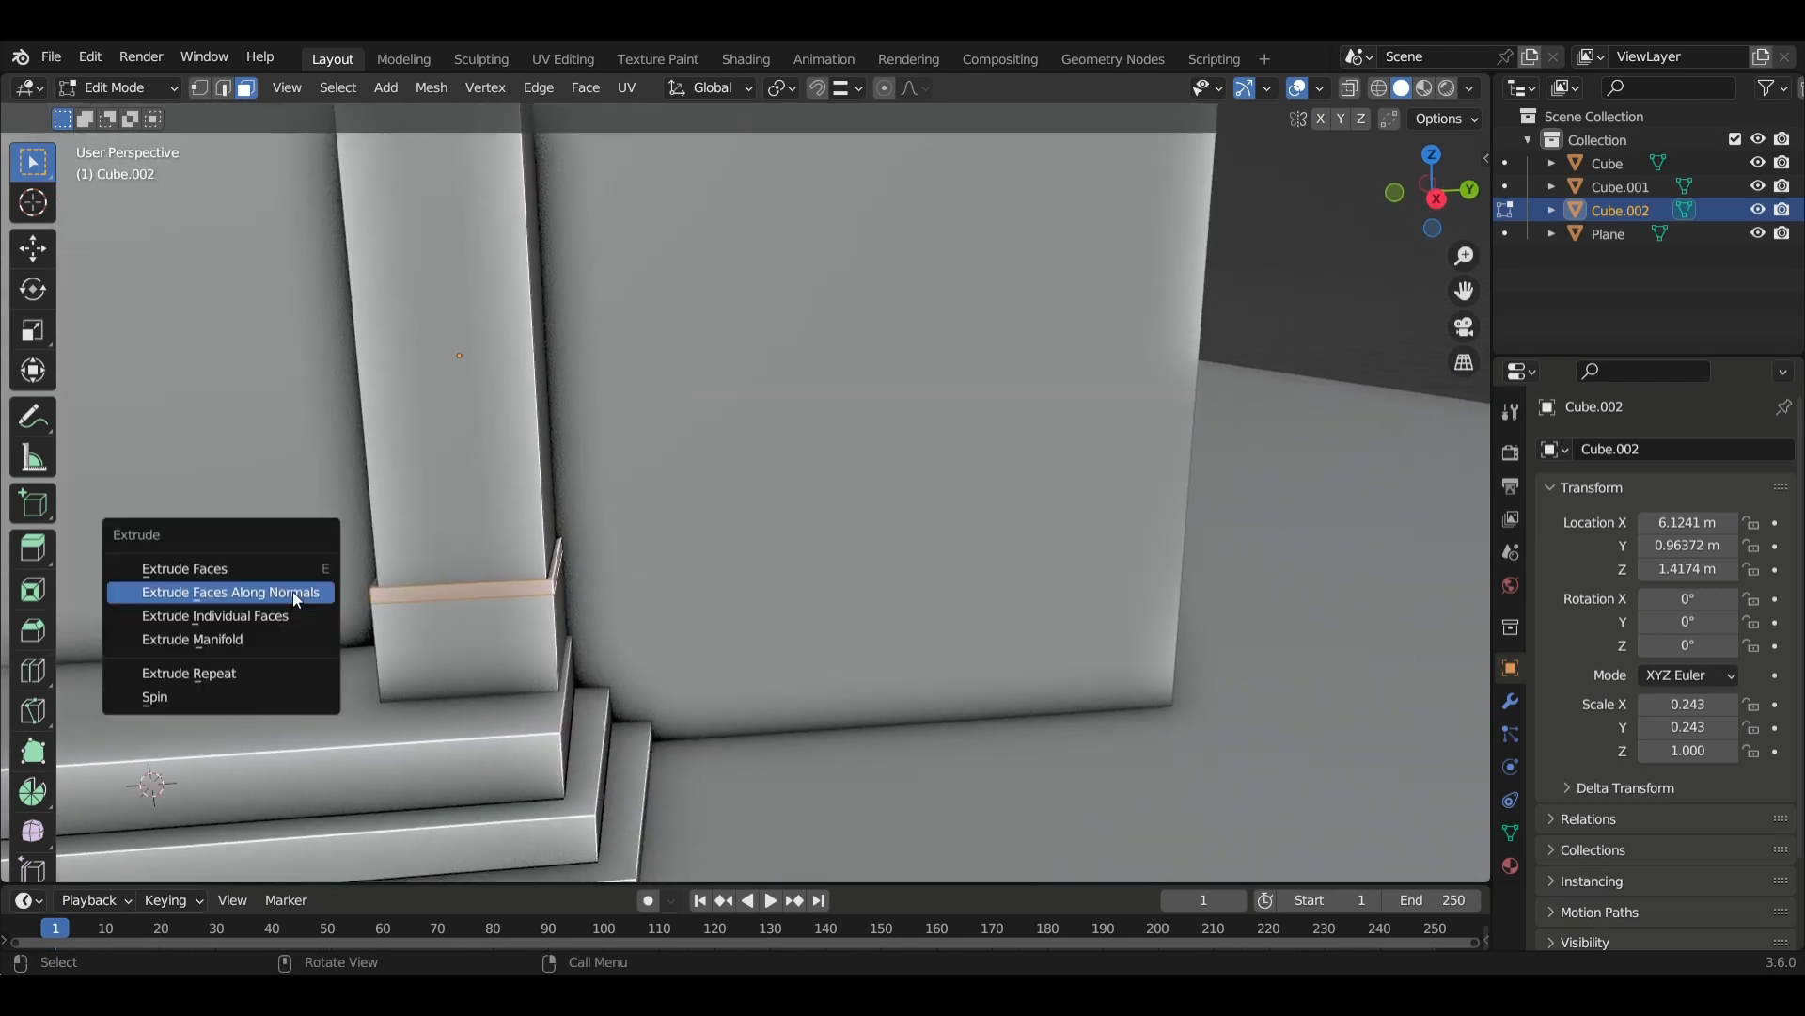
pyautogui.click(292, 591)
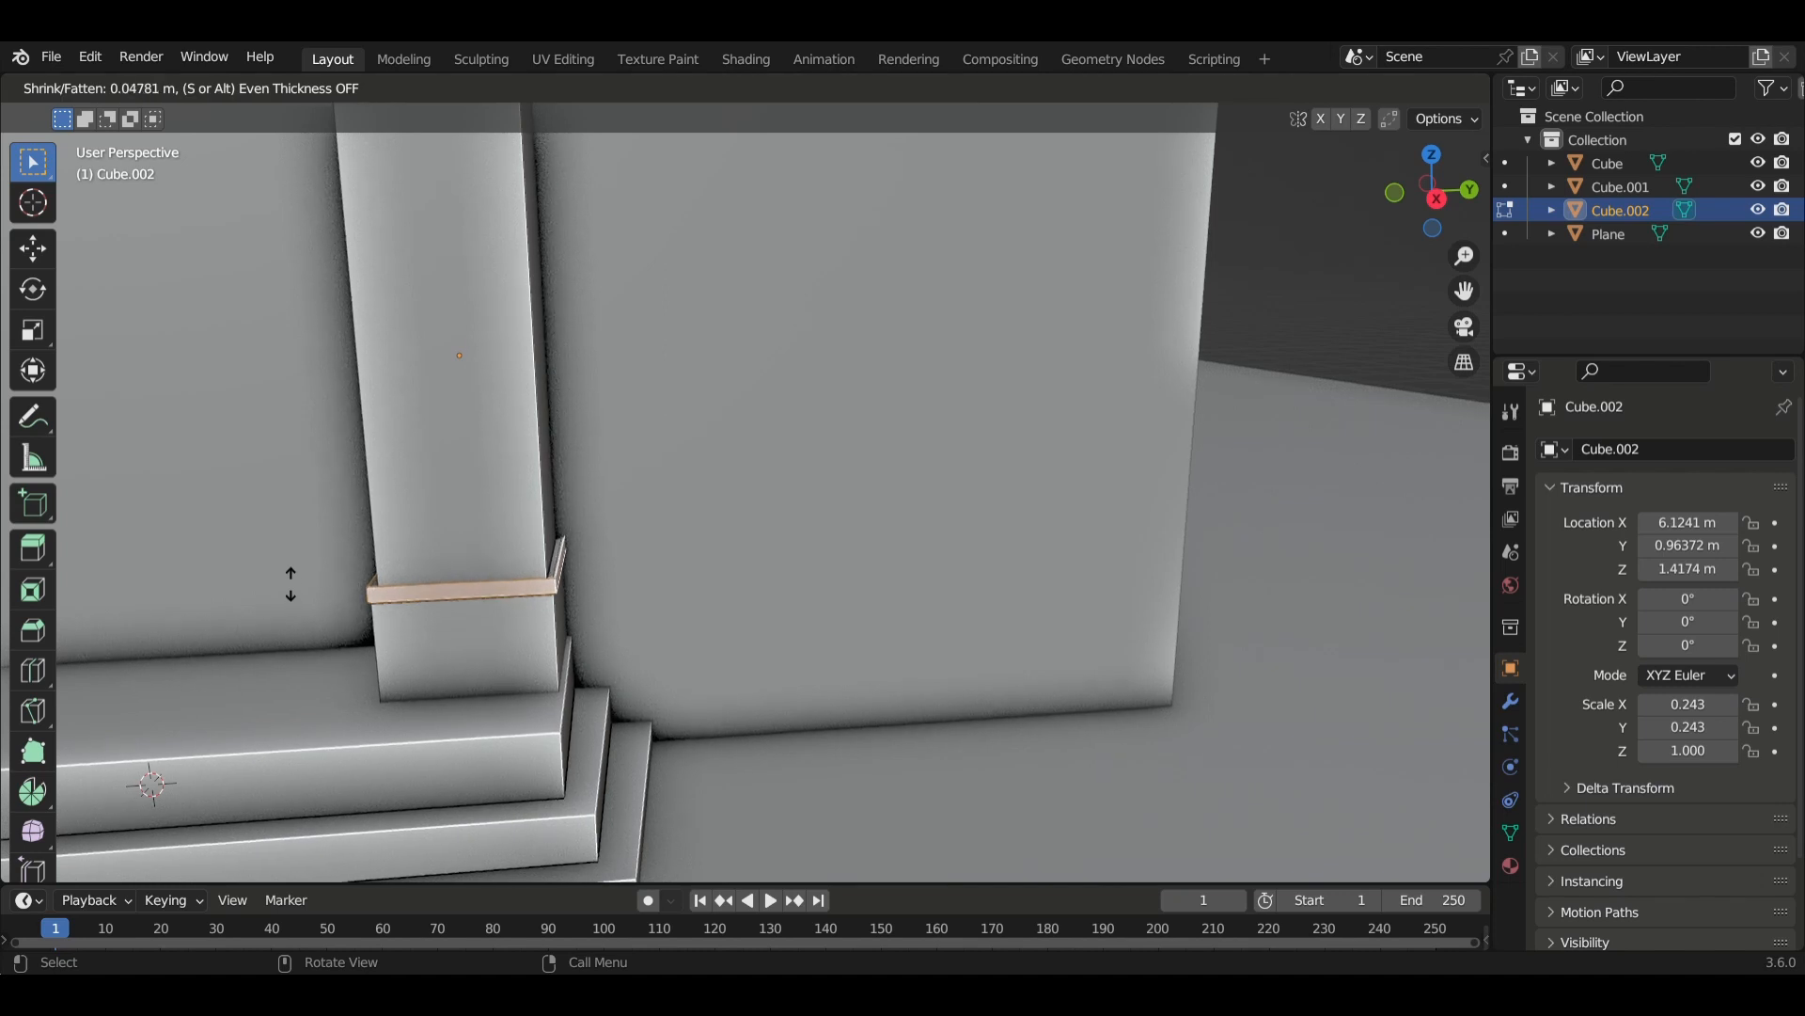
pyautogui.click(290, 581)
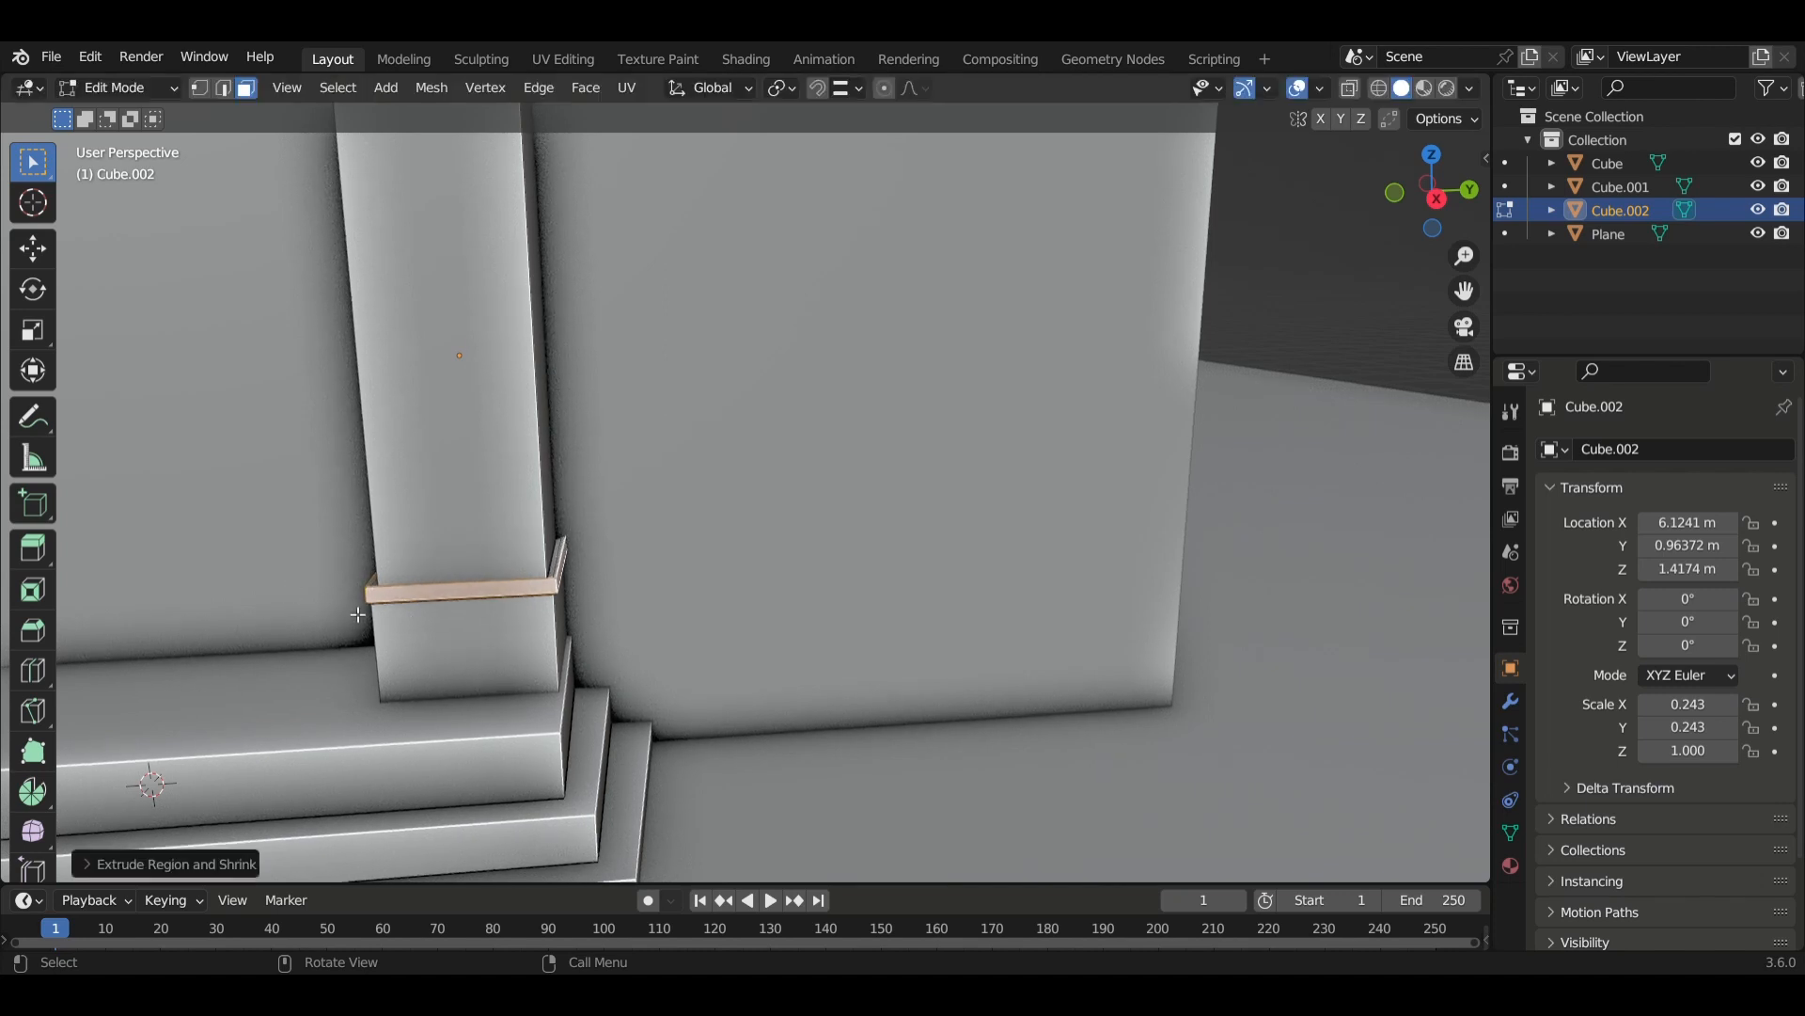
# Lower the pillar's top face along the Z axis by about 0.4 m.
pyautogui.moveTo(289, 581); pyautogui.dragTo(544, 661, button='middle')
pyautogui.scroll(-3, 491, 622)
pyautogui.scroll(-2, 512, 644)
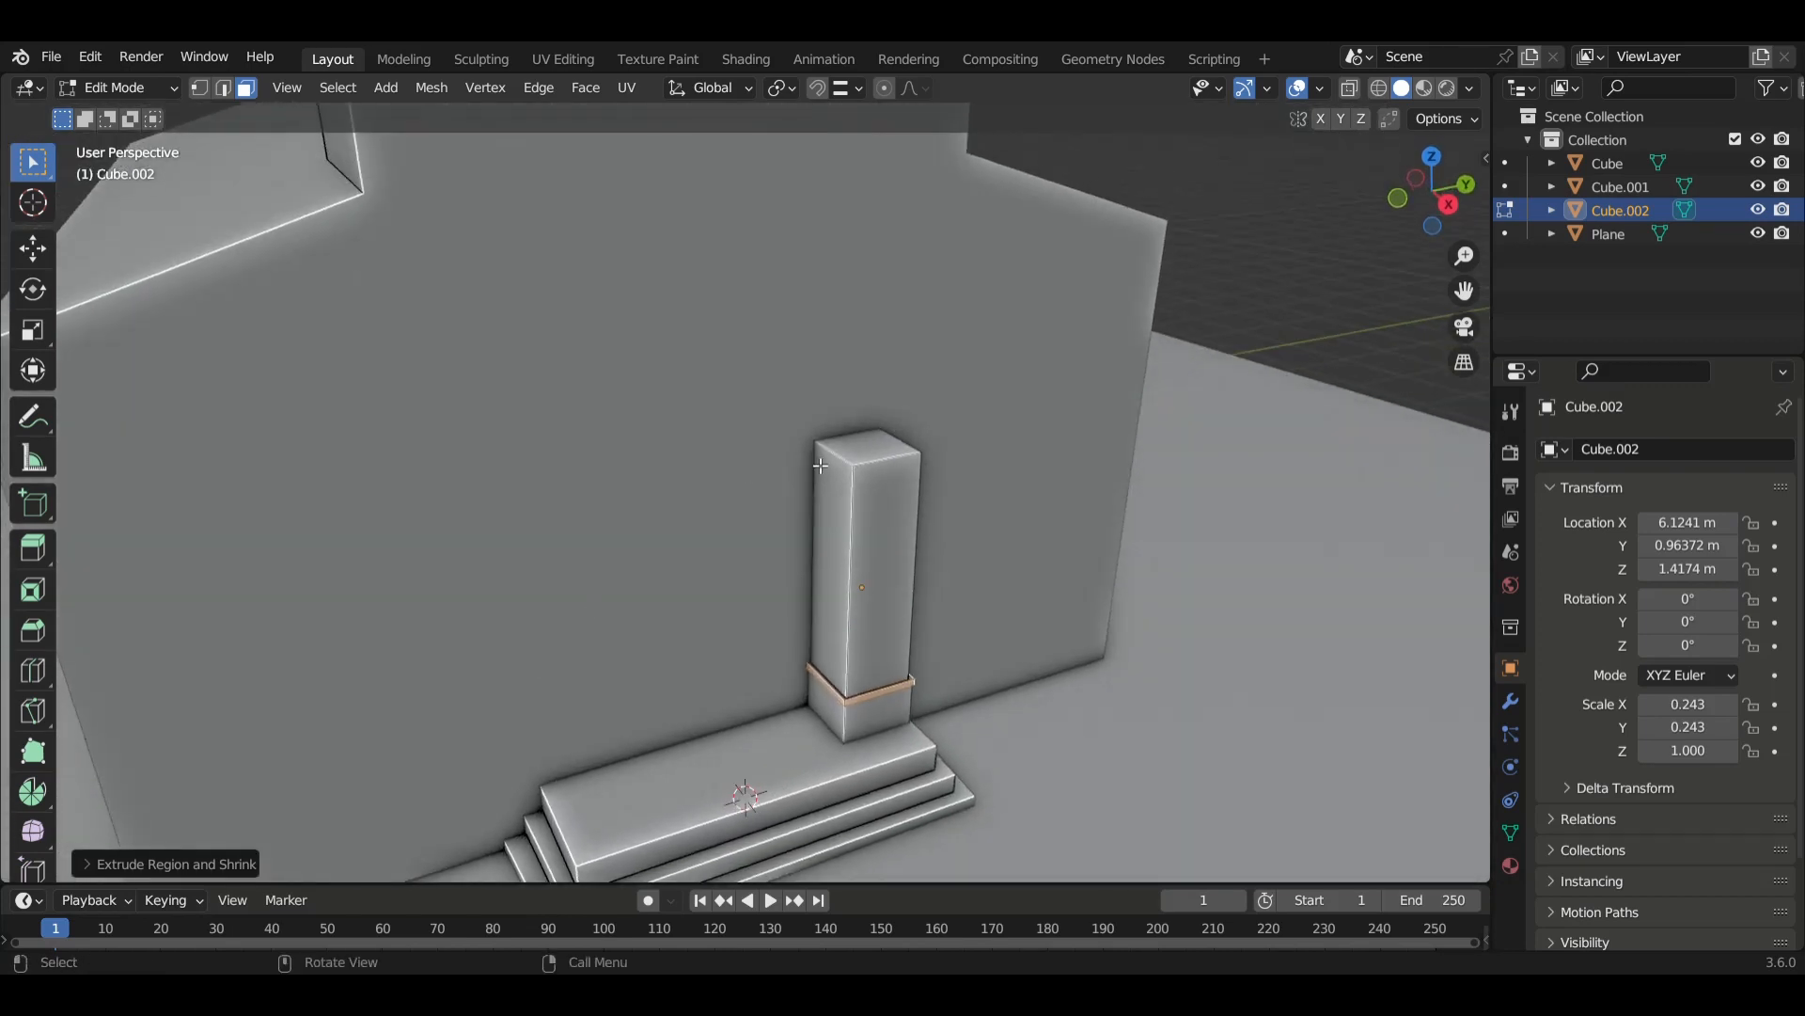
pyautogui.click(887, 465)
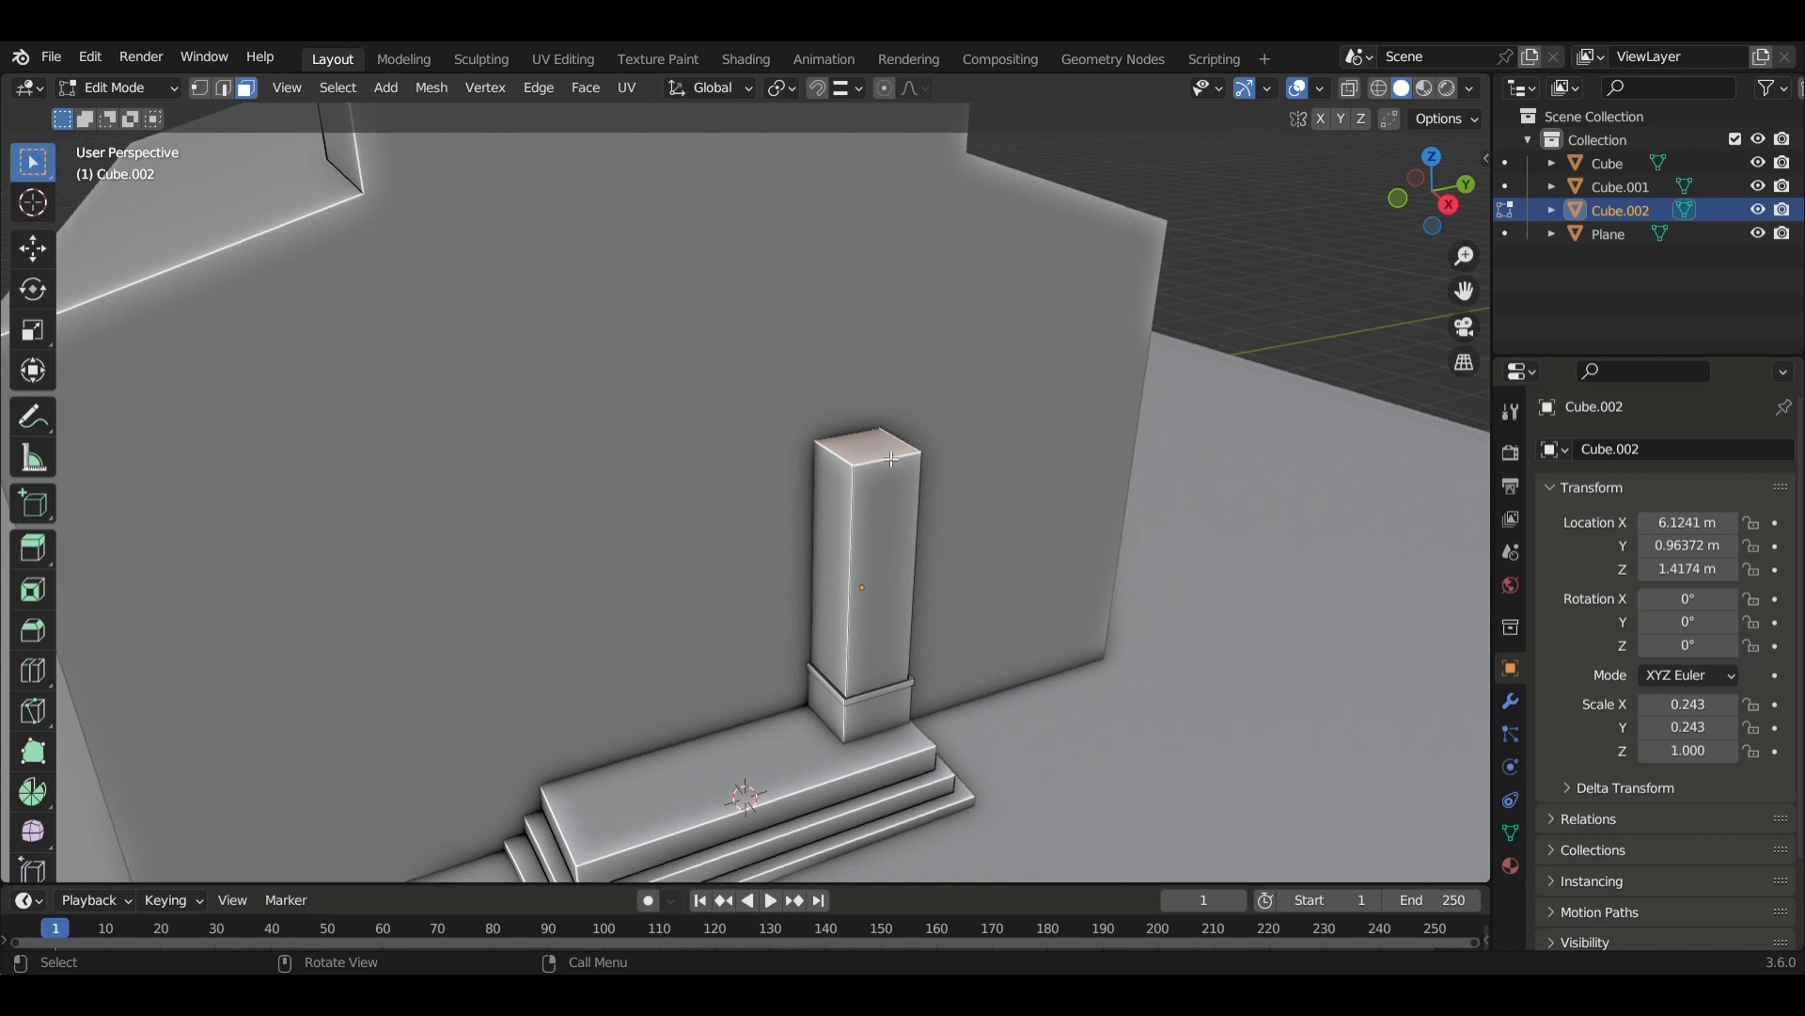
pyautogui.press('g')
pyautogui.press('z')
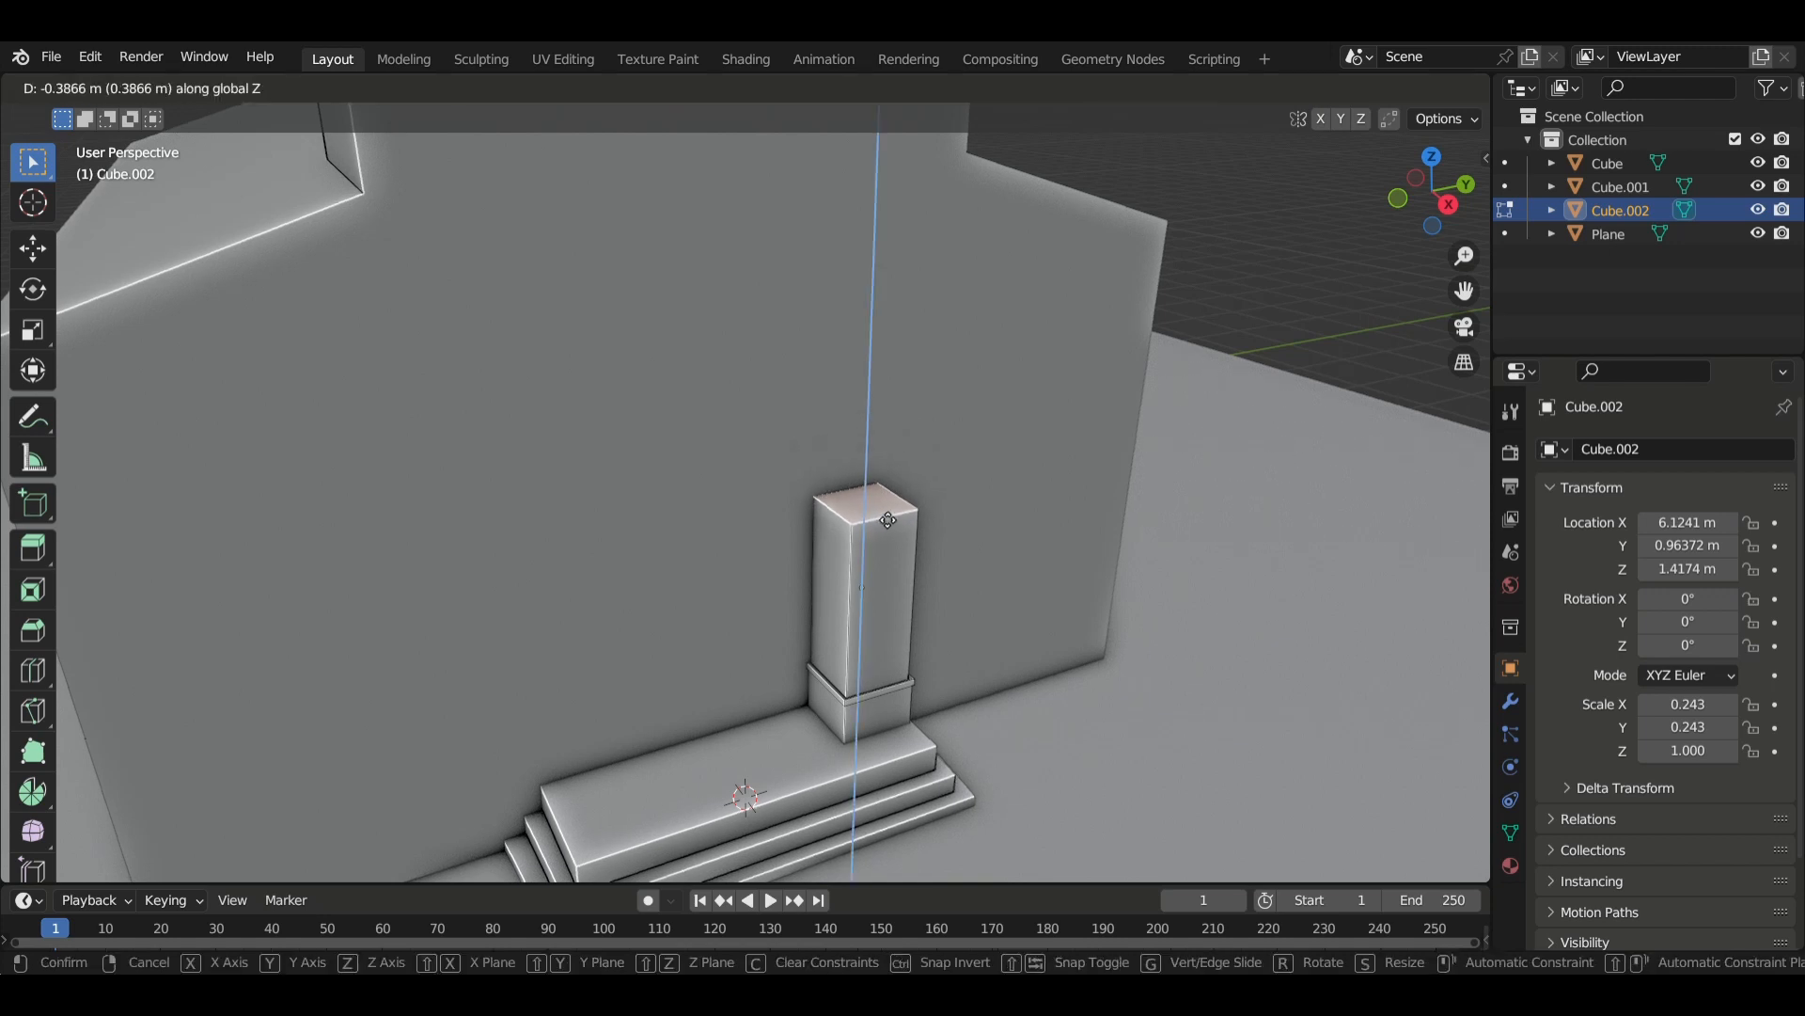
pyautogui.click(886, 512)
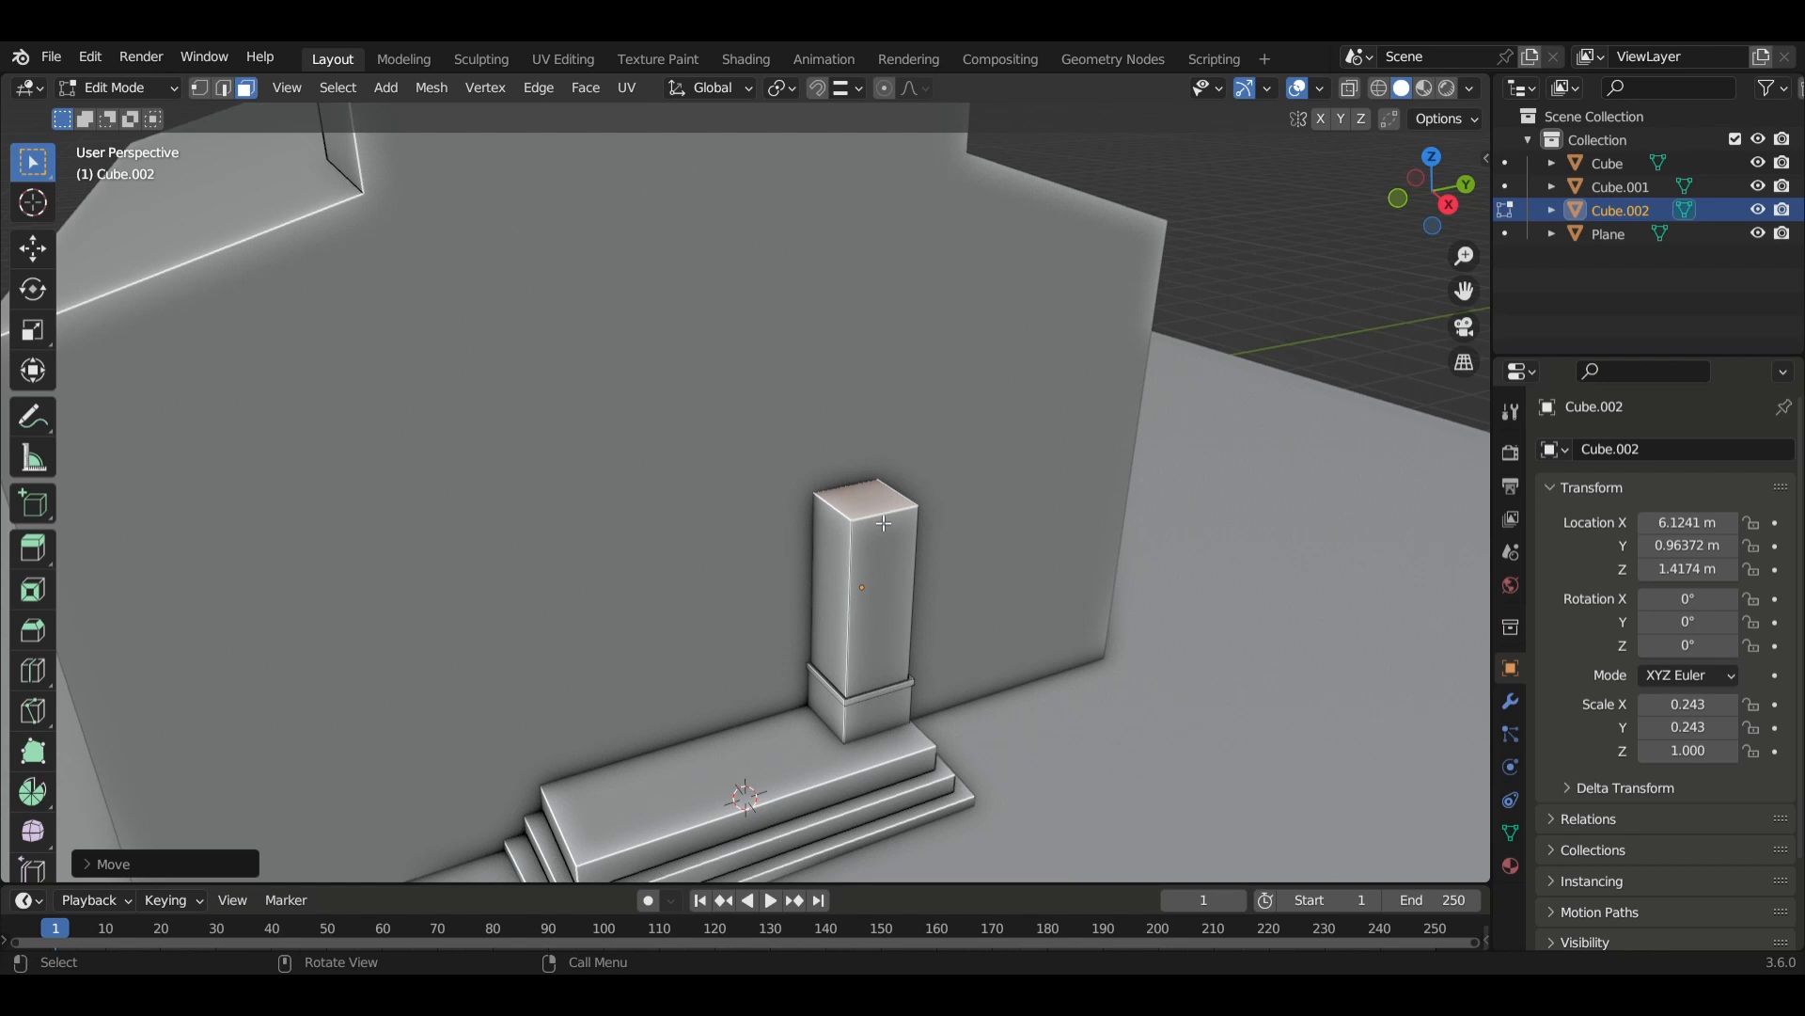
# Extrude the pillar's top face upward four times in short increments to form a stack of thin bands.
pyautogui.press('e')
pyautogui.click(885, 515)
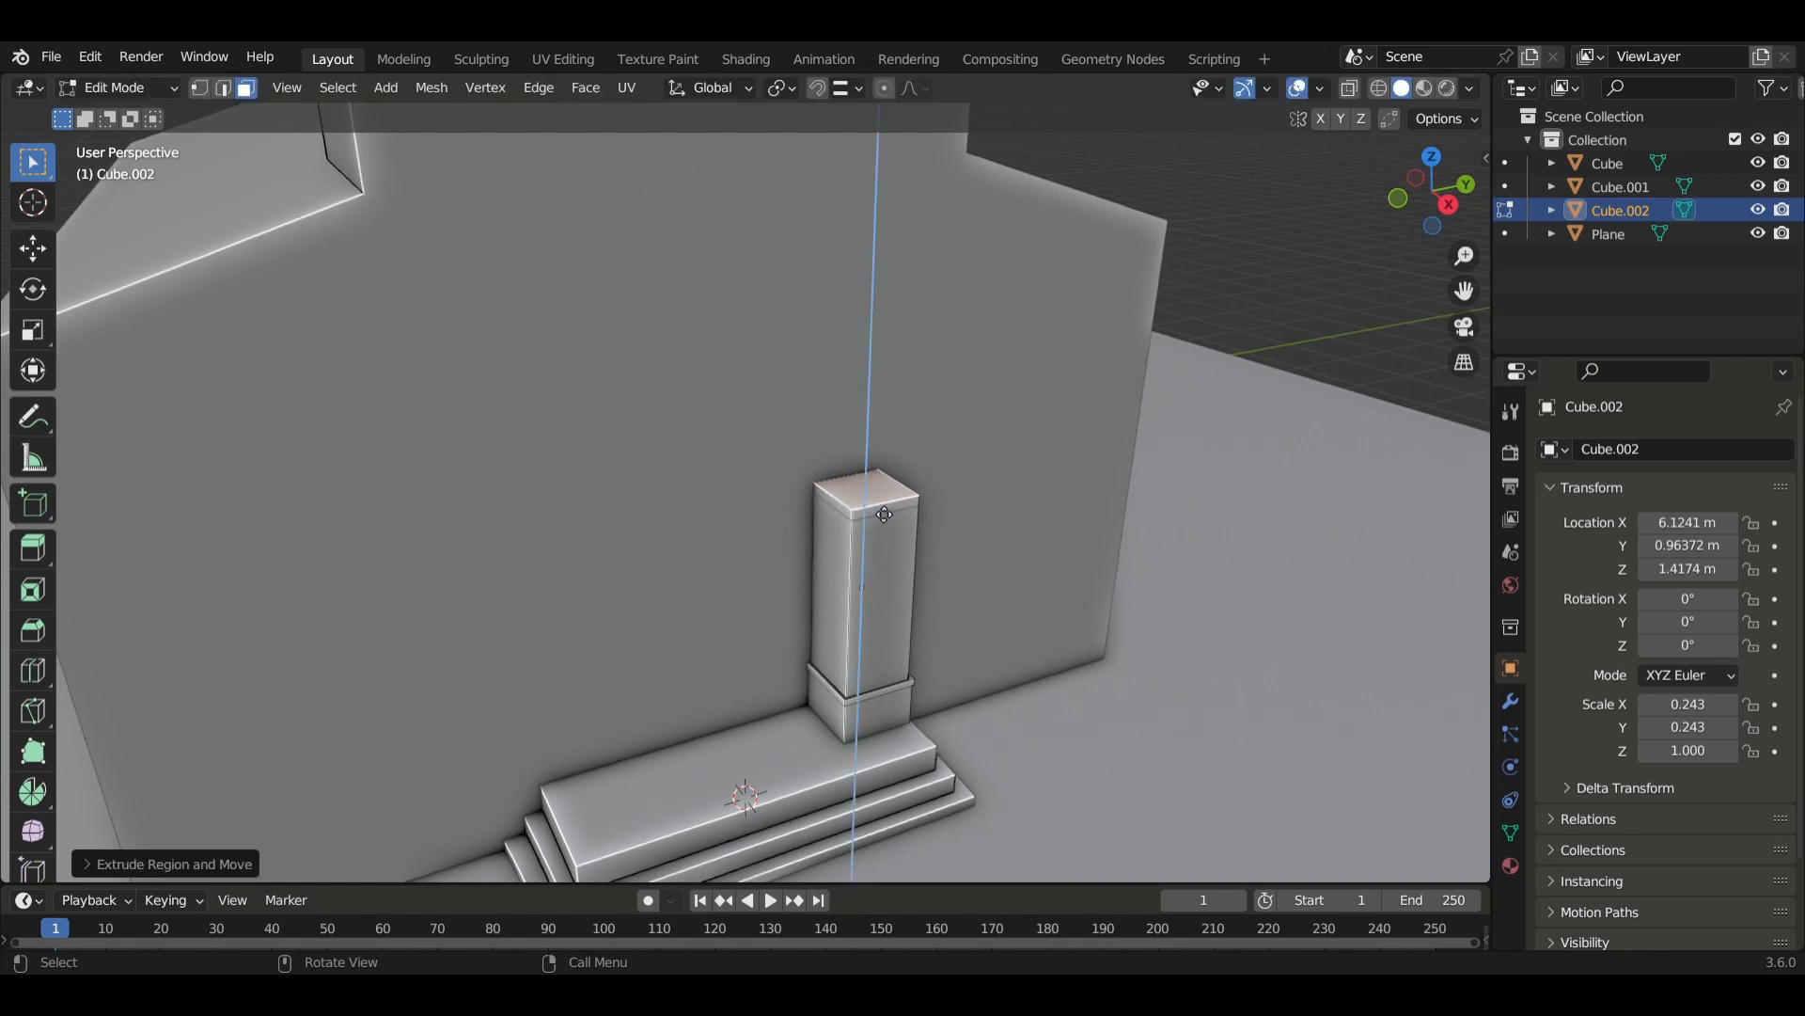
pyautogui.press('e')
pyautogui.click(885, 503)
pyautogui.press('e')
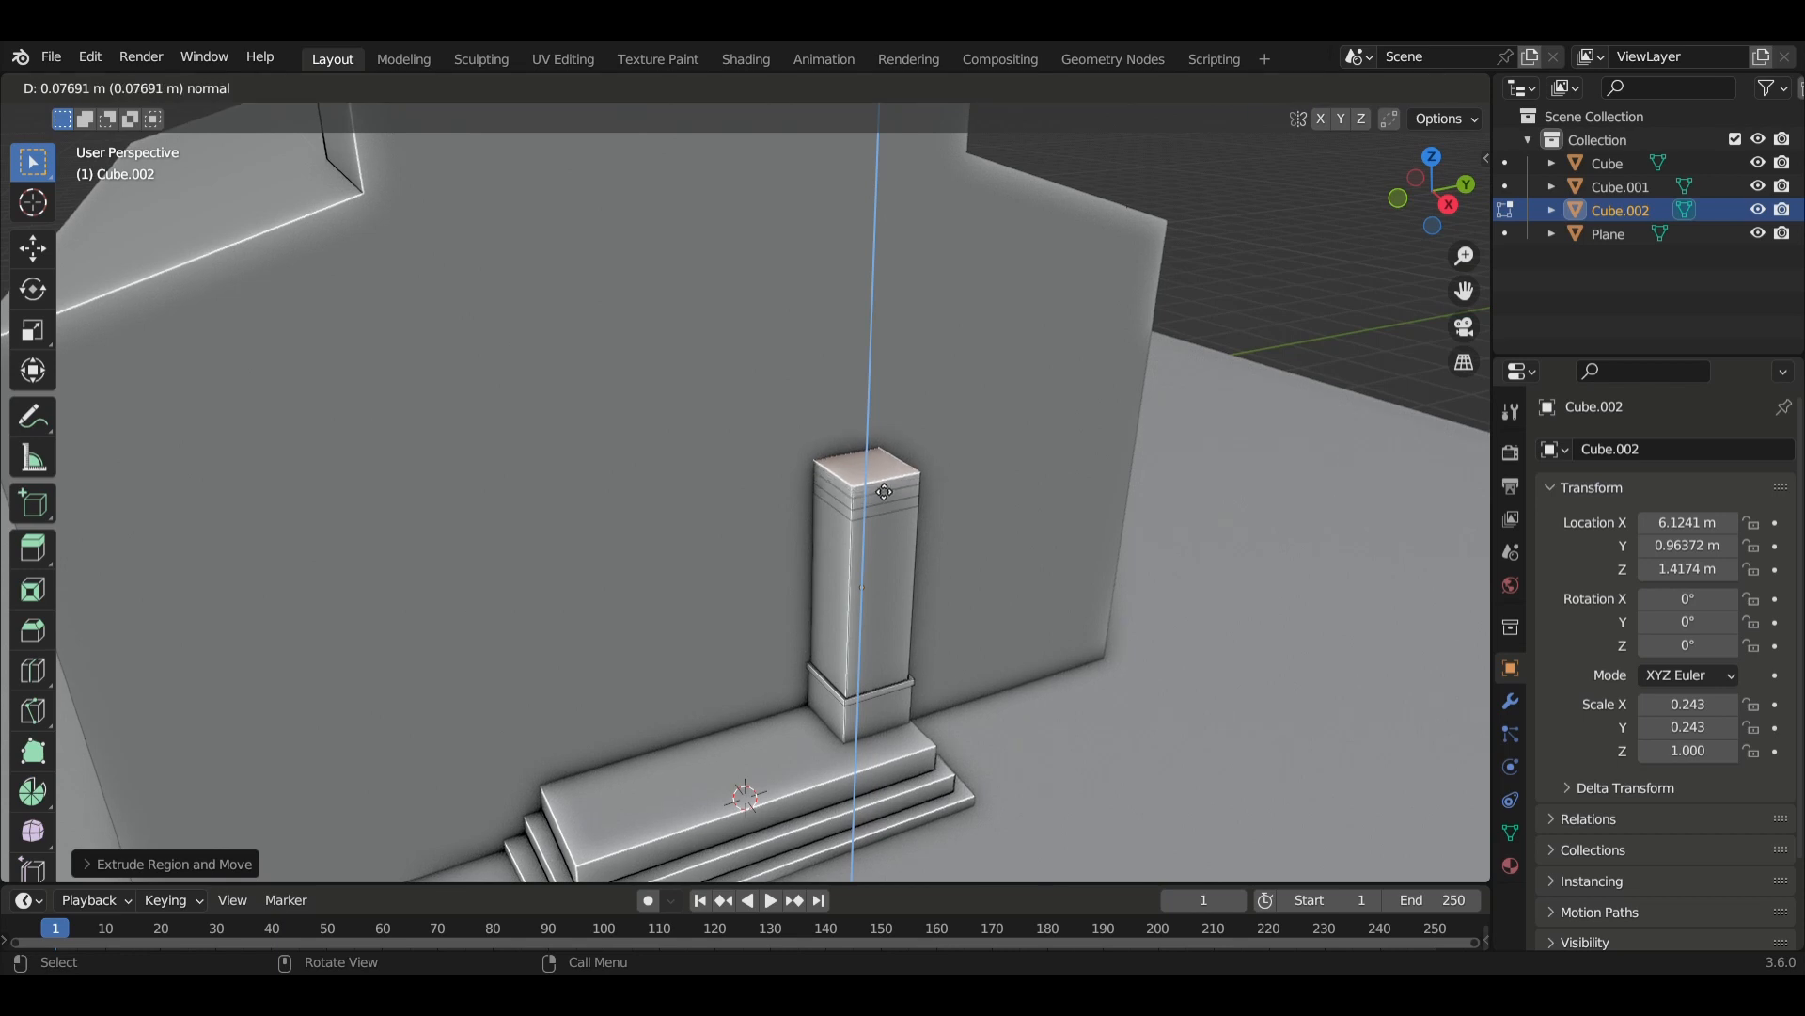
pyautogui.click(884, 490)
pyautogui.press('e')
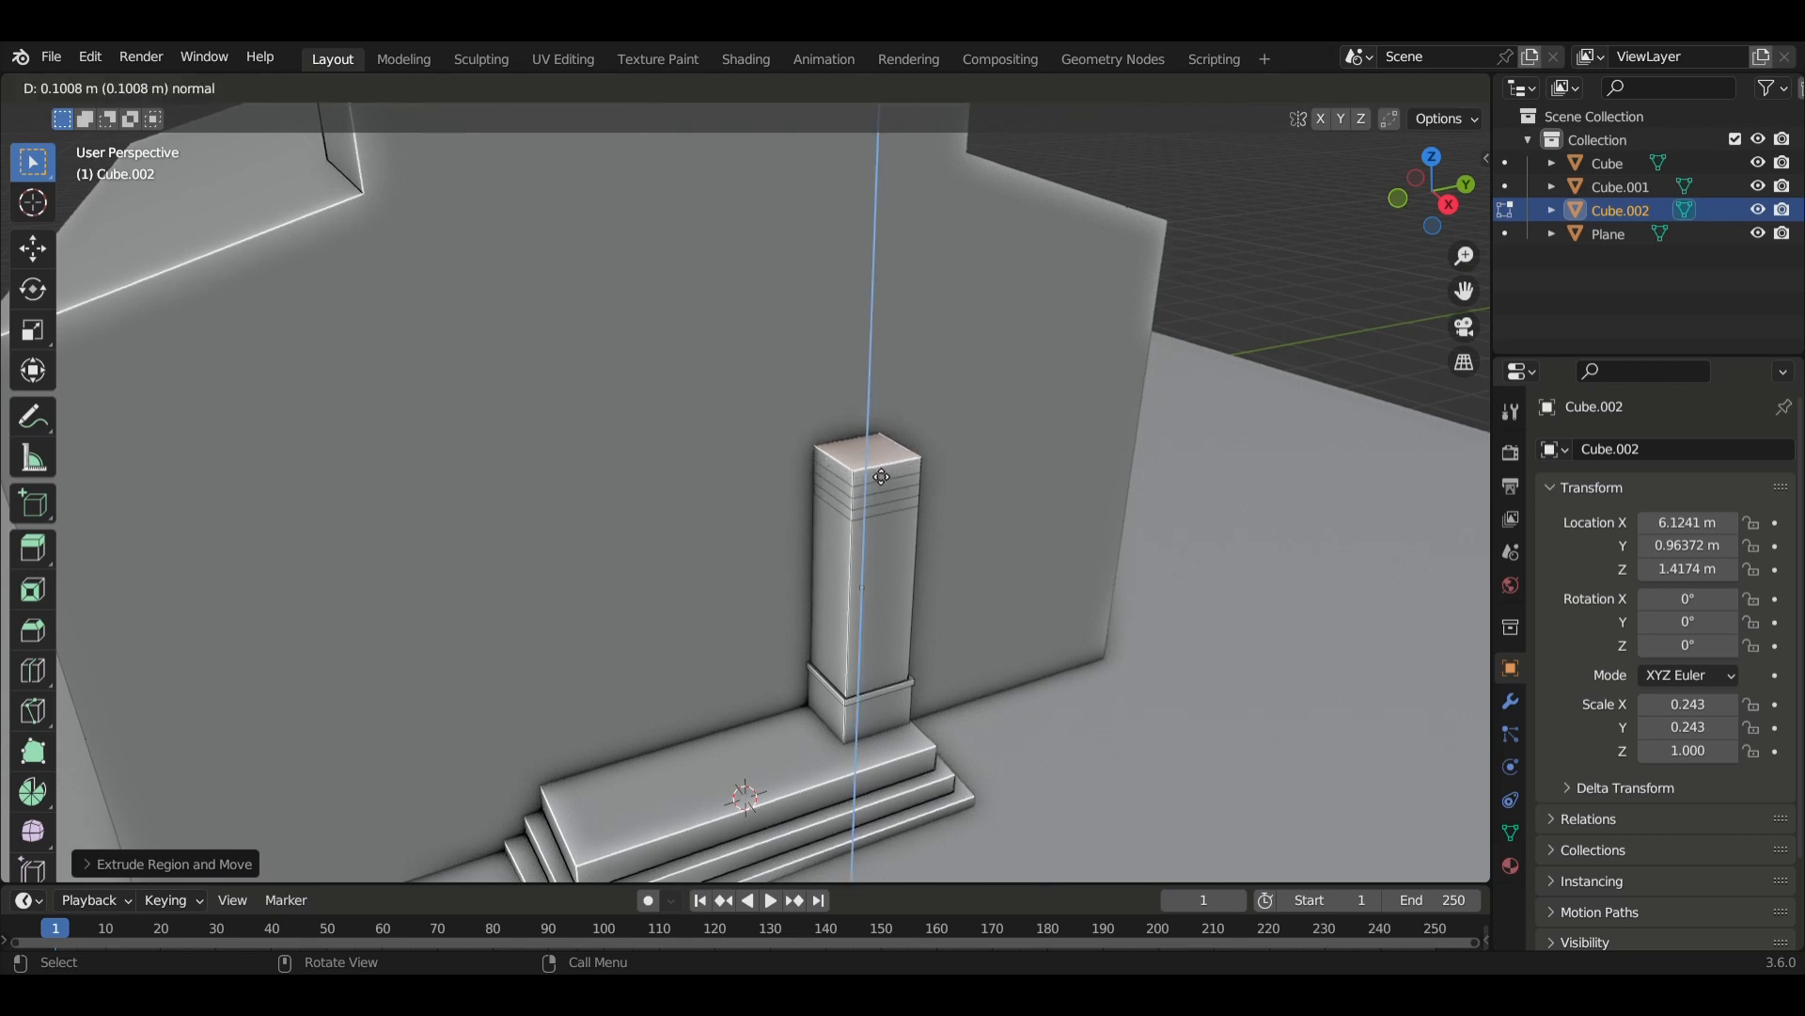
pyautogui.click(880, 475)
# Move the front edge above the lowest top band outward along X by about 0.033 m.
pyautogui.moveTo(880, 508); pyautogui.dragTo(282, 397, button='middle')
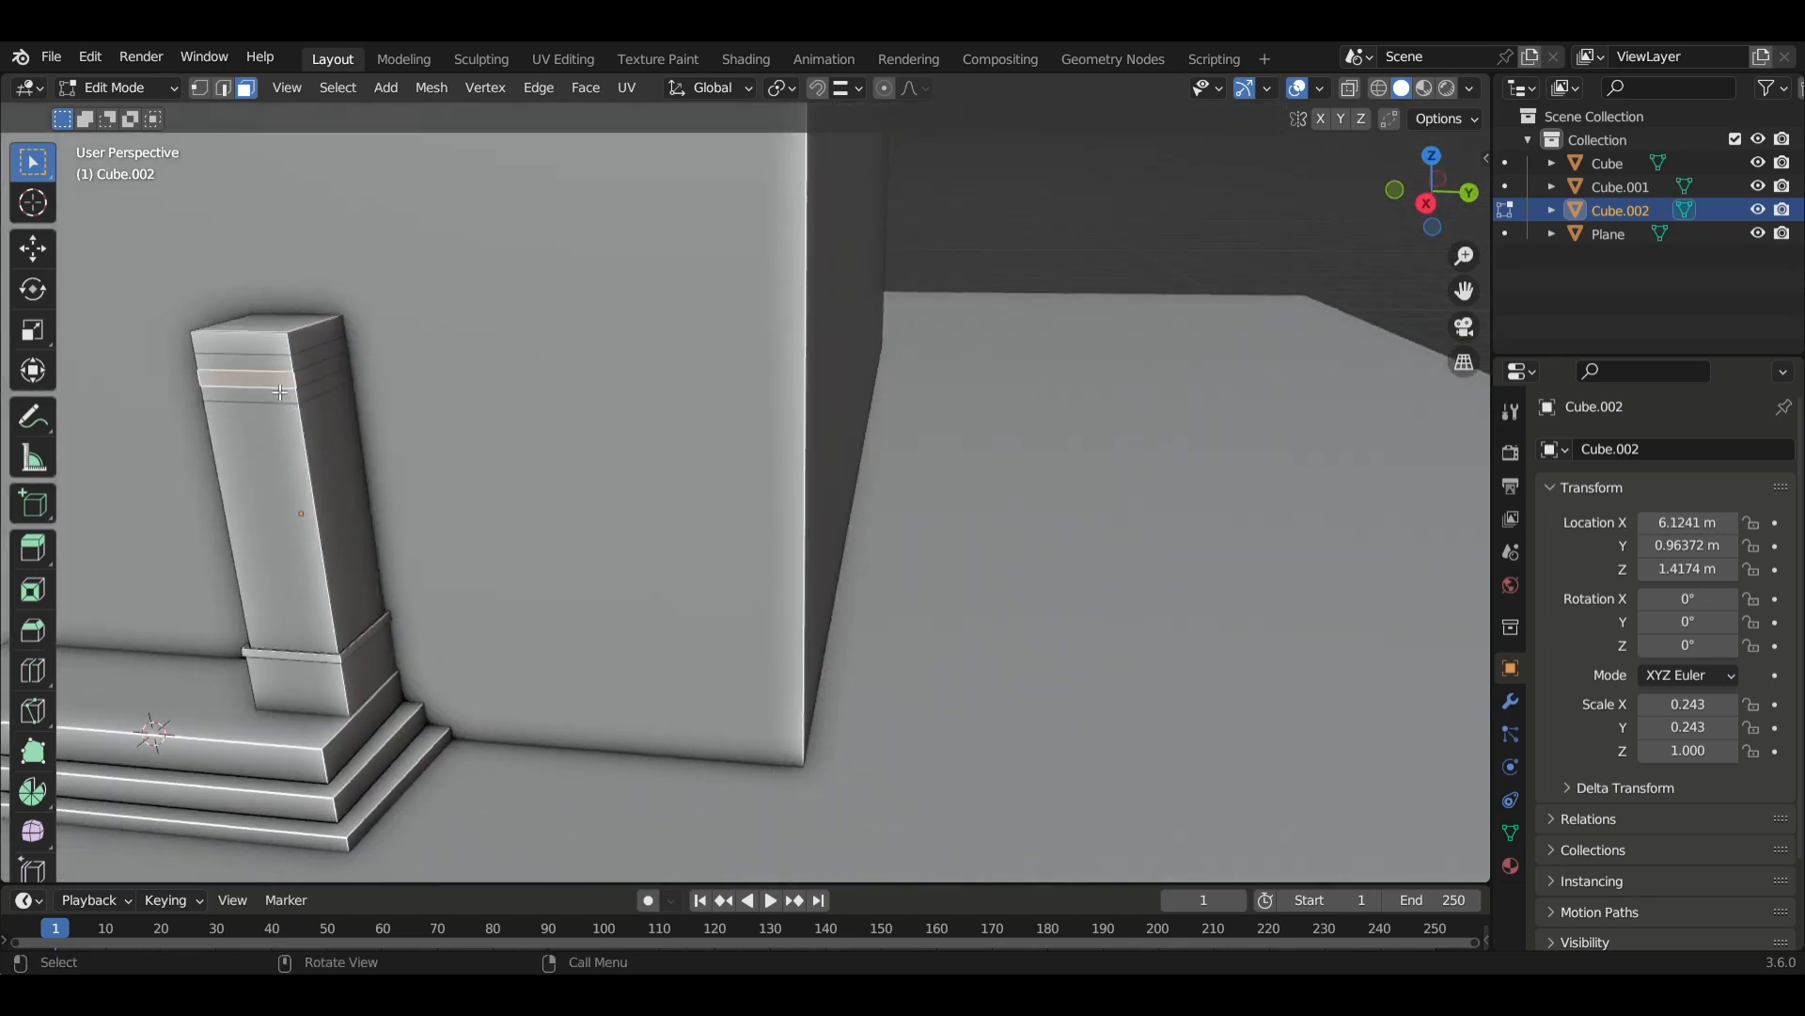
pyautogui.press('2')
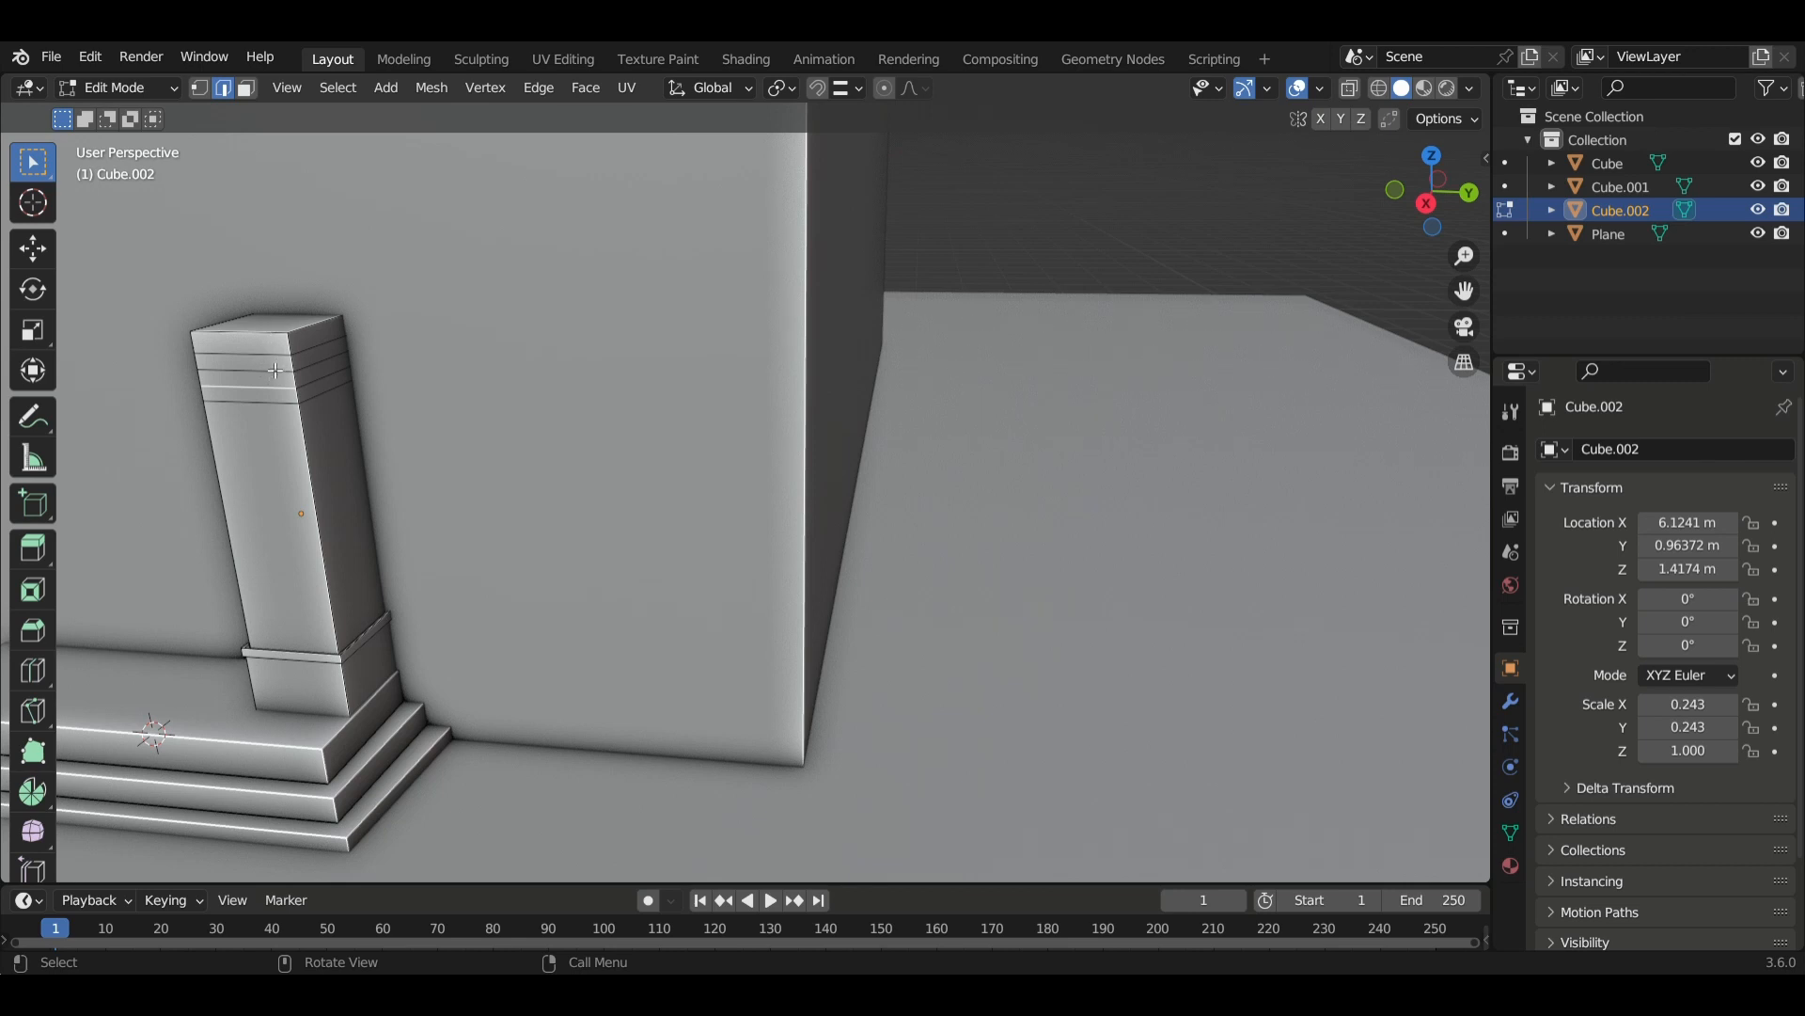
pyautogui.press('g')
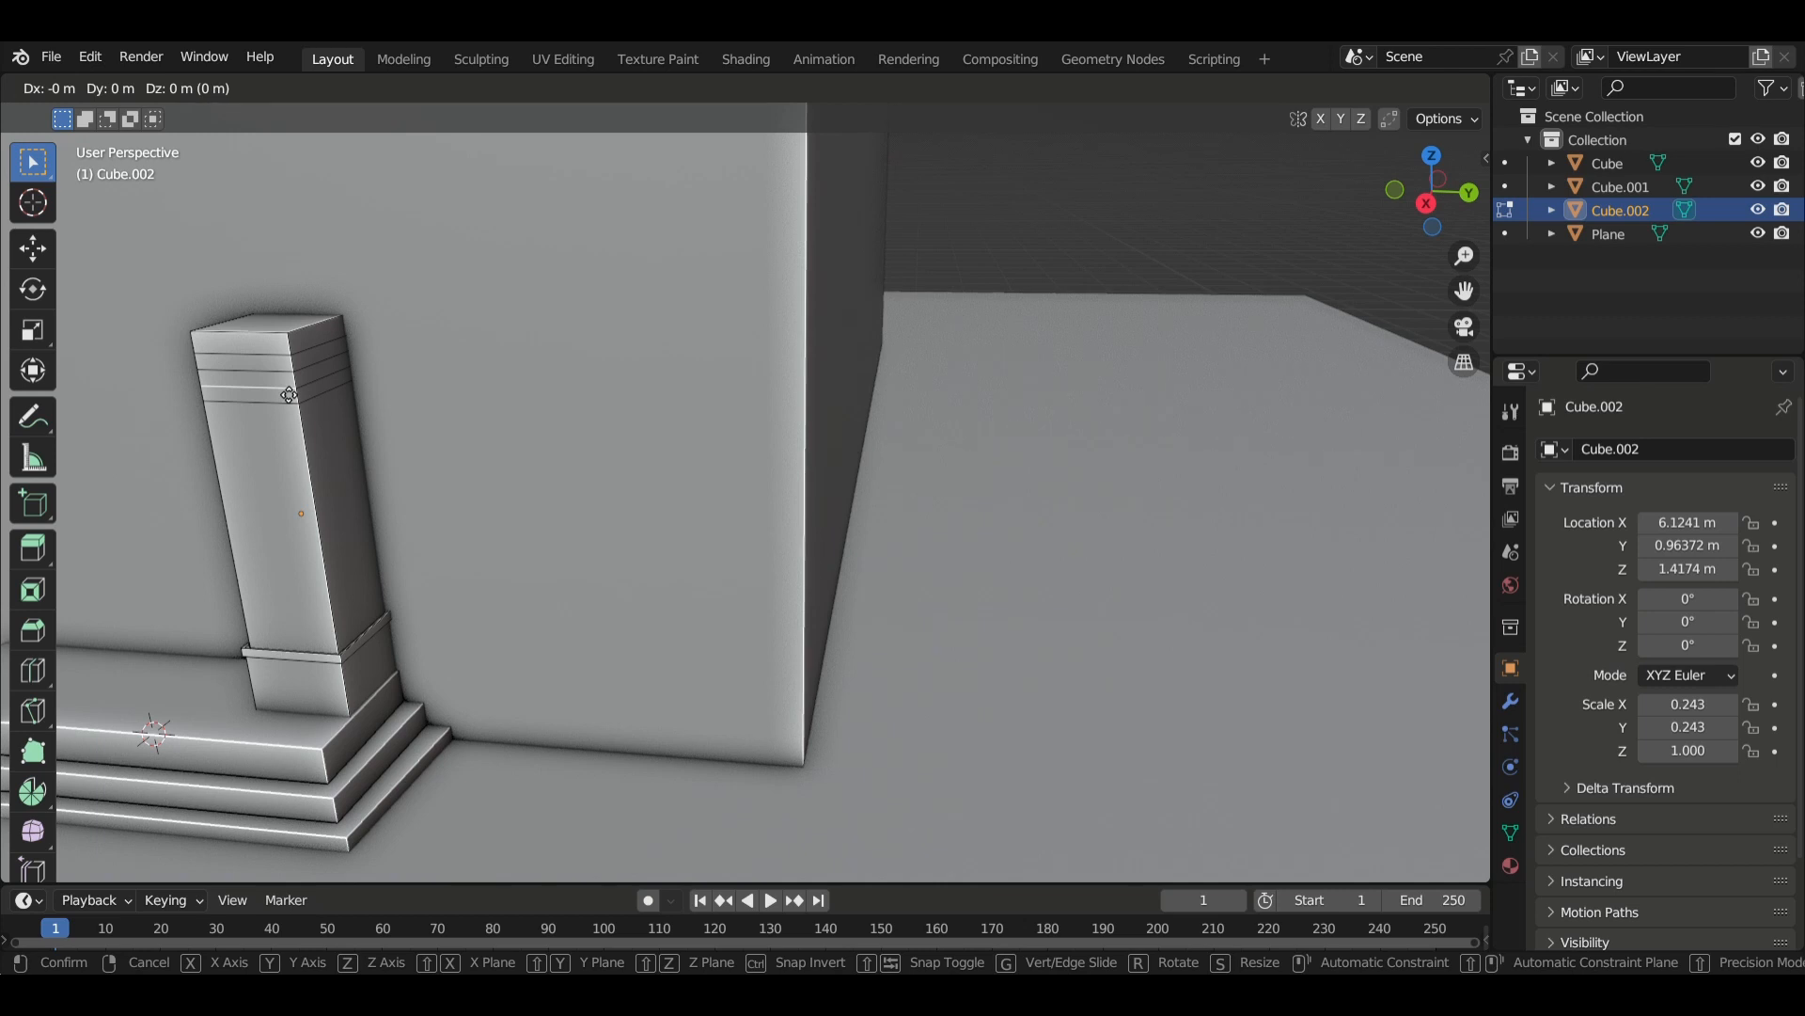
pyautogui.press('x')
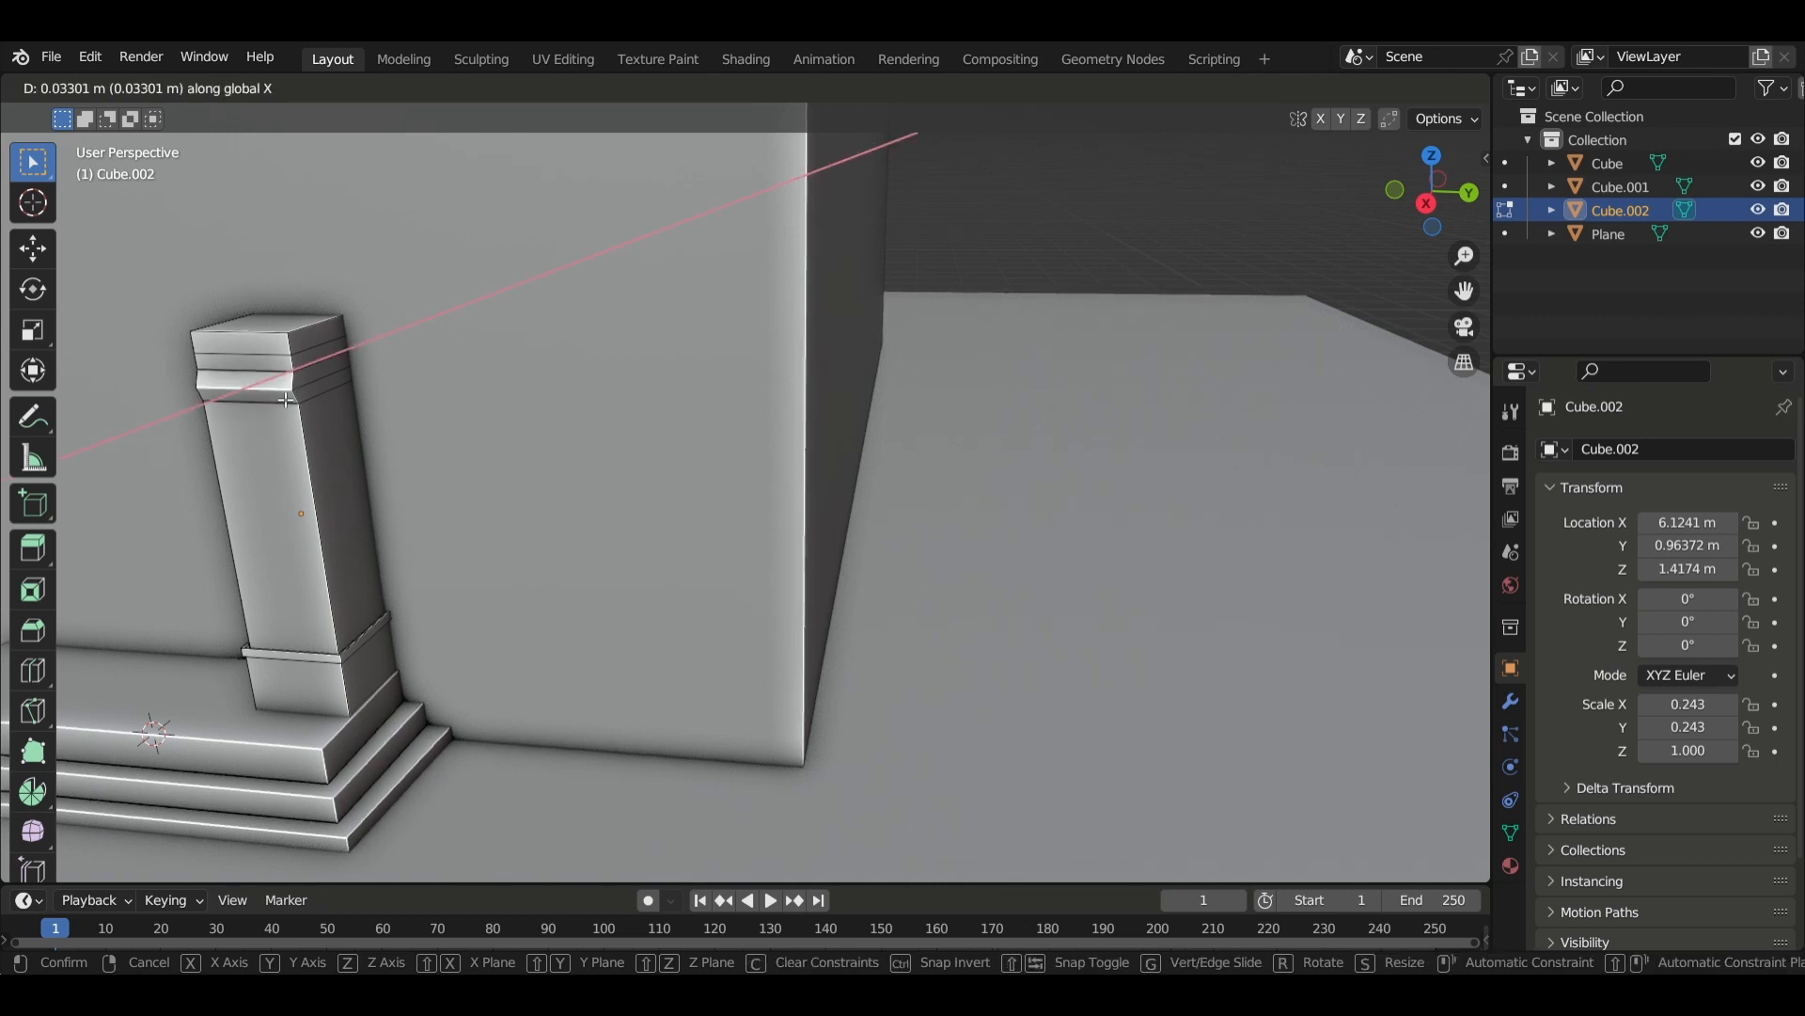
pyautogui.click(286, 401)
# Move the front edge above the second top band outward along X by about 0.045 m.
pyautogui.click(285, 374)
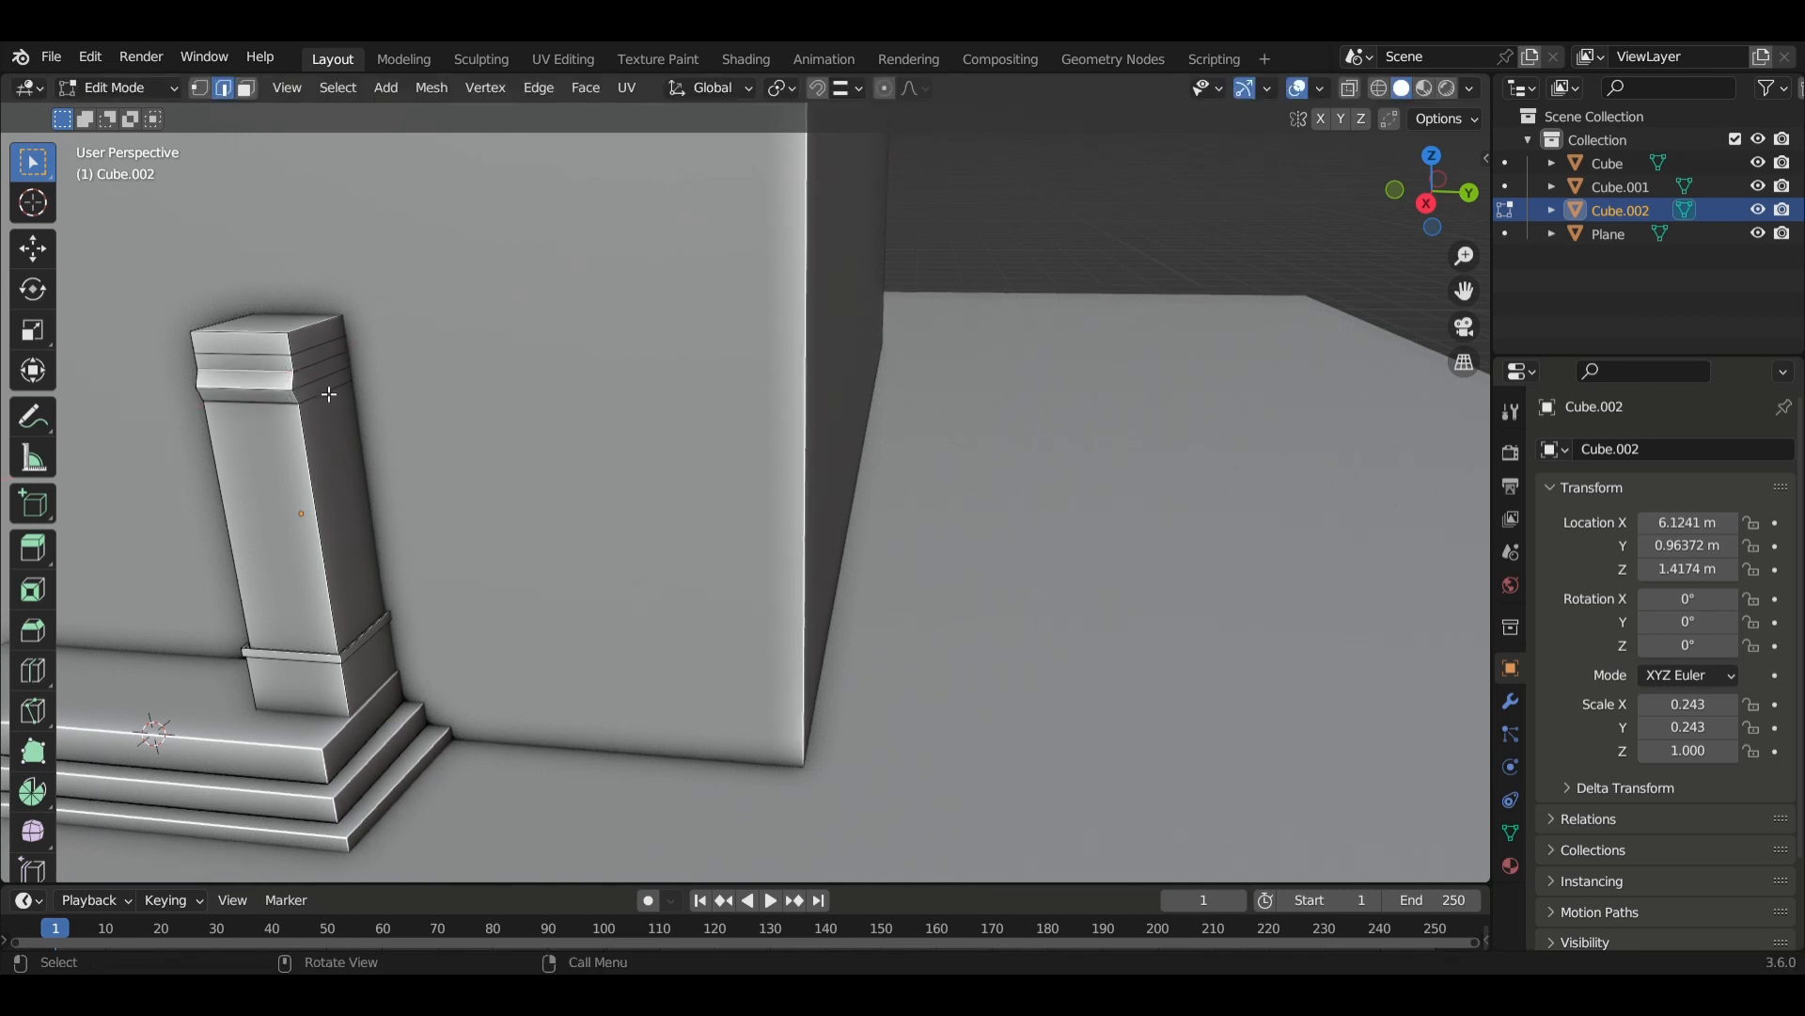
pyautogui.press('g')
pyautogui.press('x')
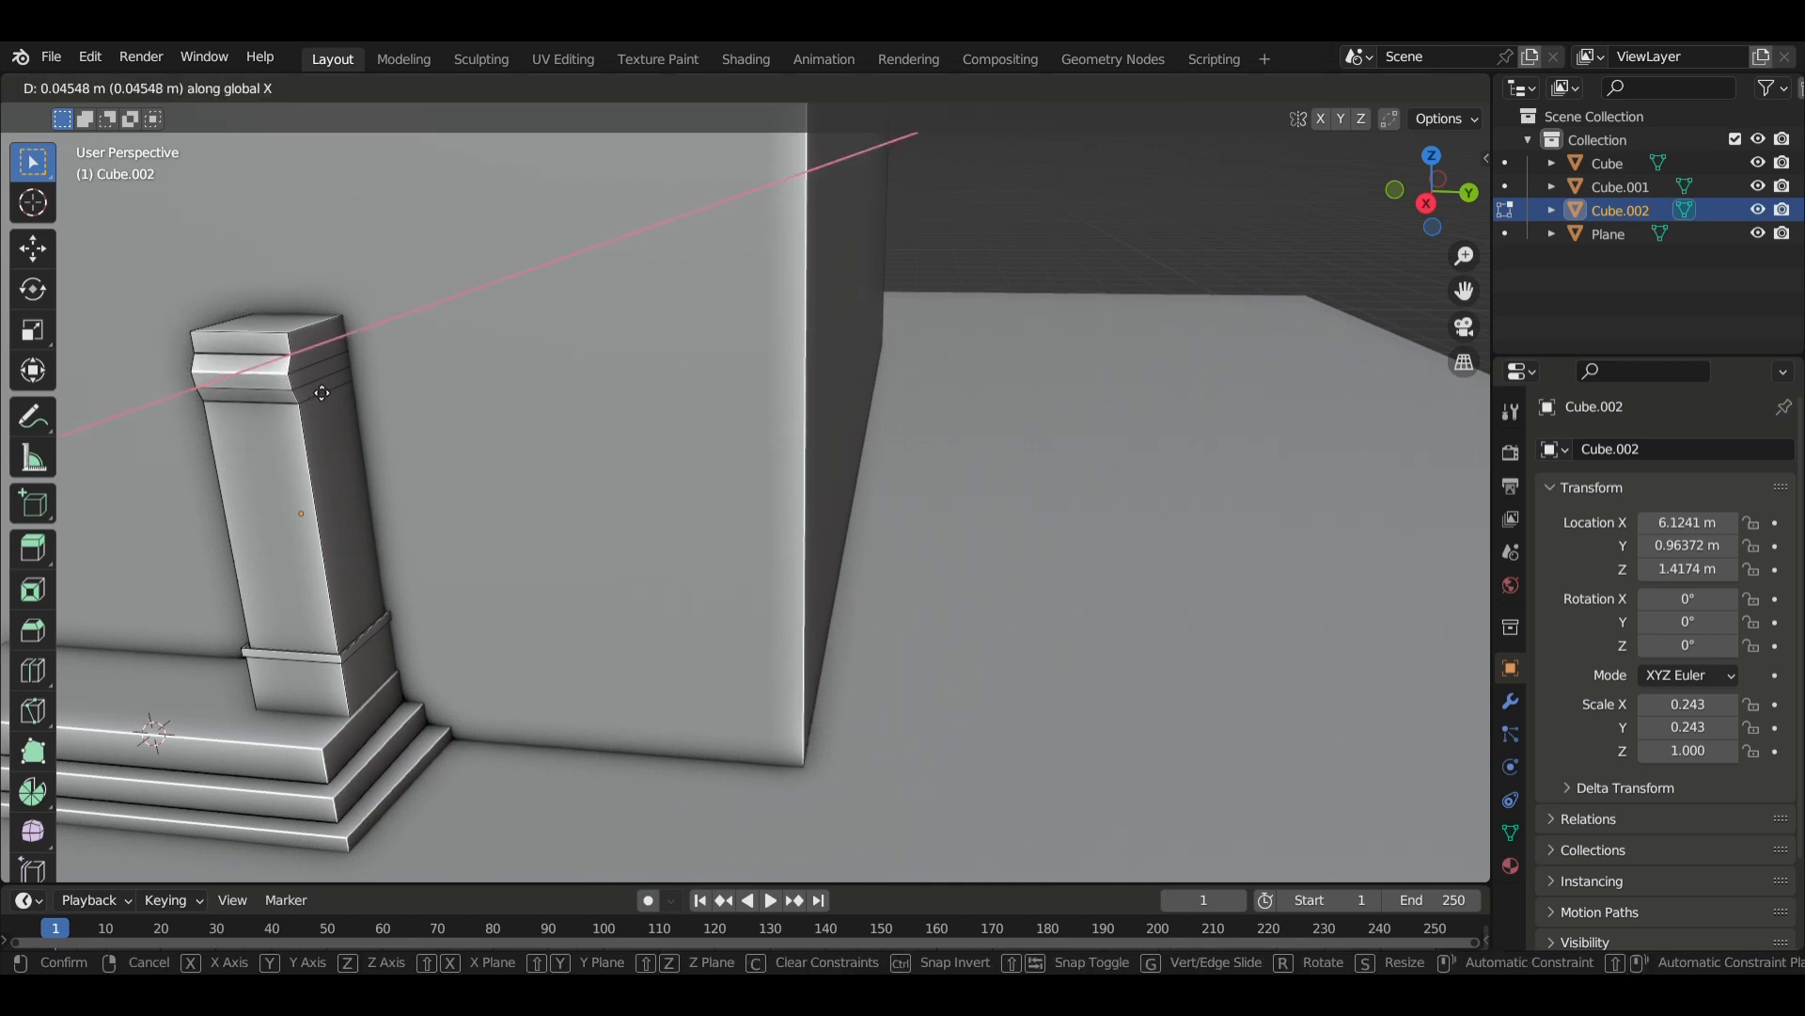
pyautogui.click(321, 393)
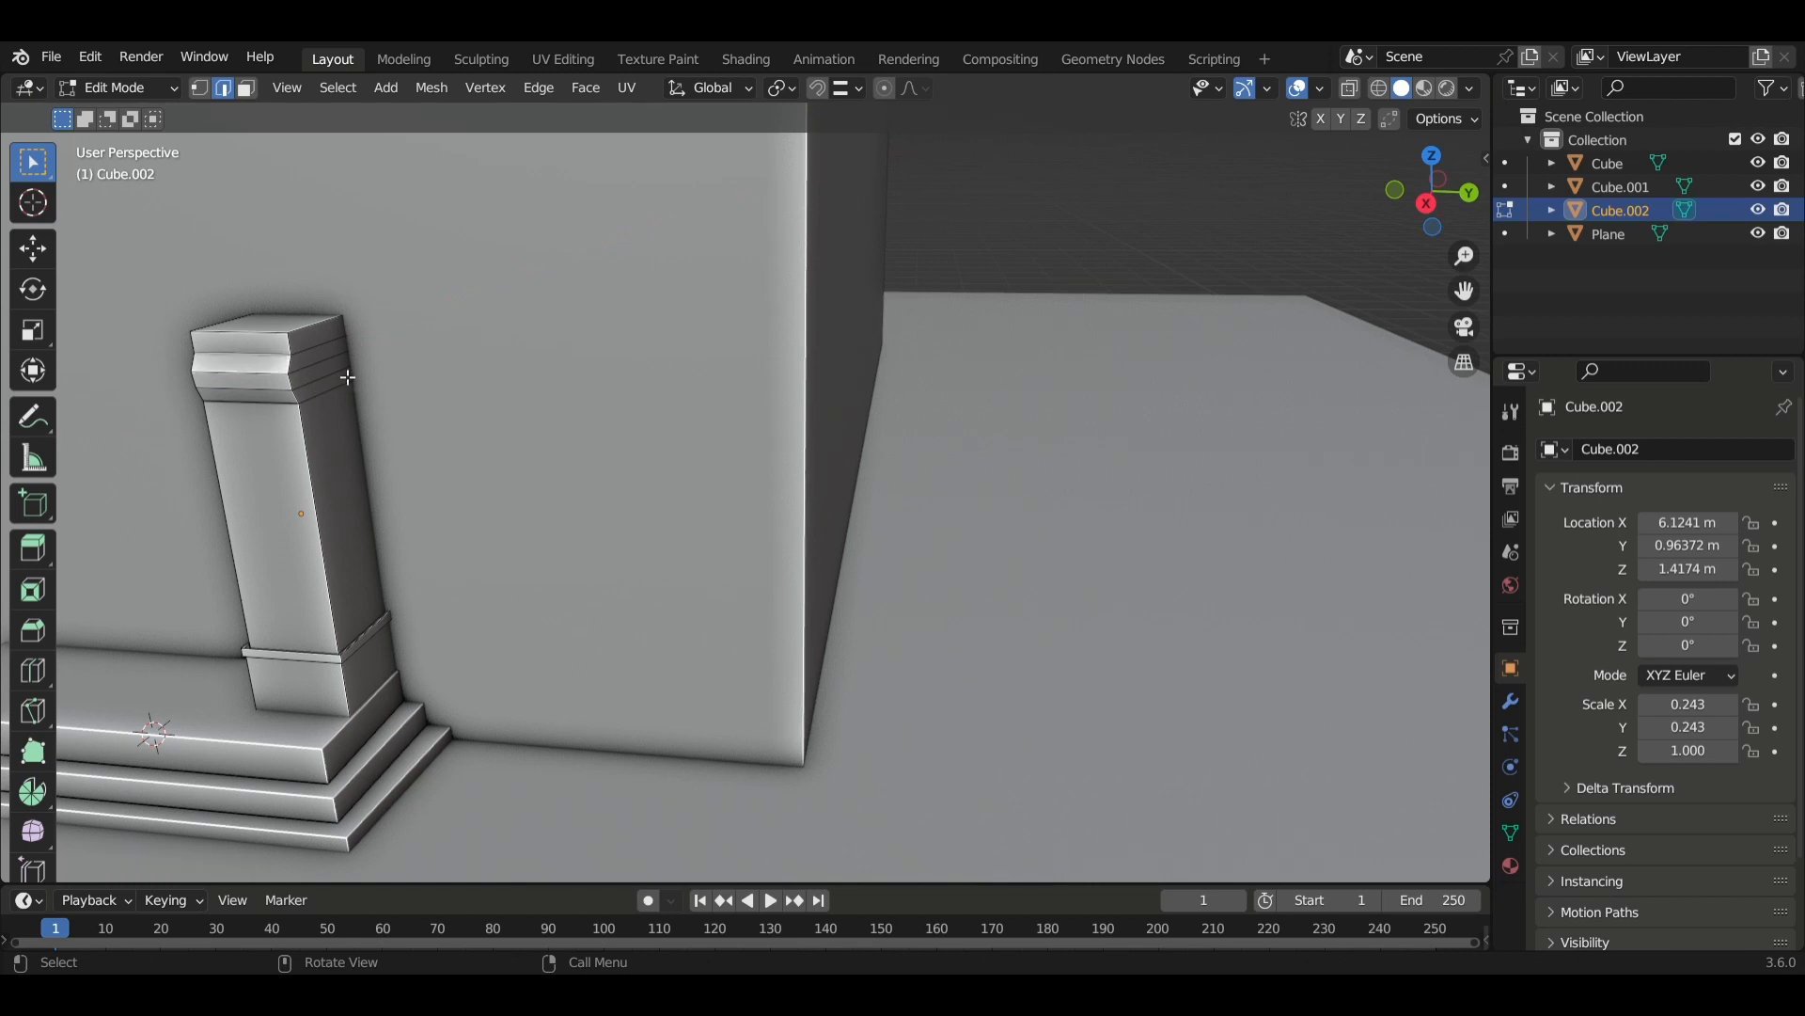
# Move the front edge above the third top band outward along X by about 0.047 m.
pyautogui.press('x')
pyautogui.press('Escape')
pyautogui.press('g')
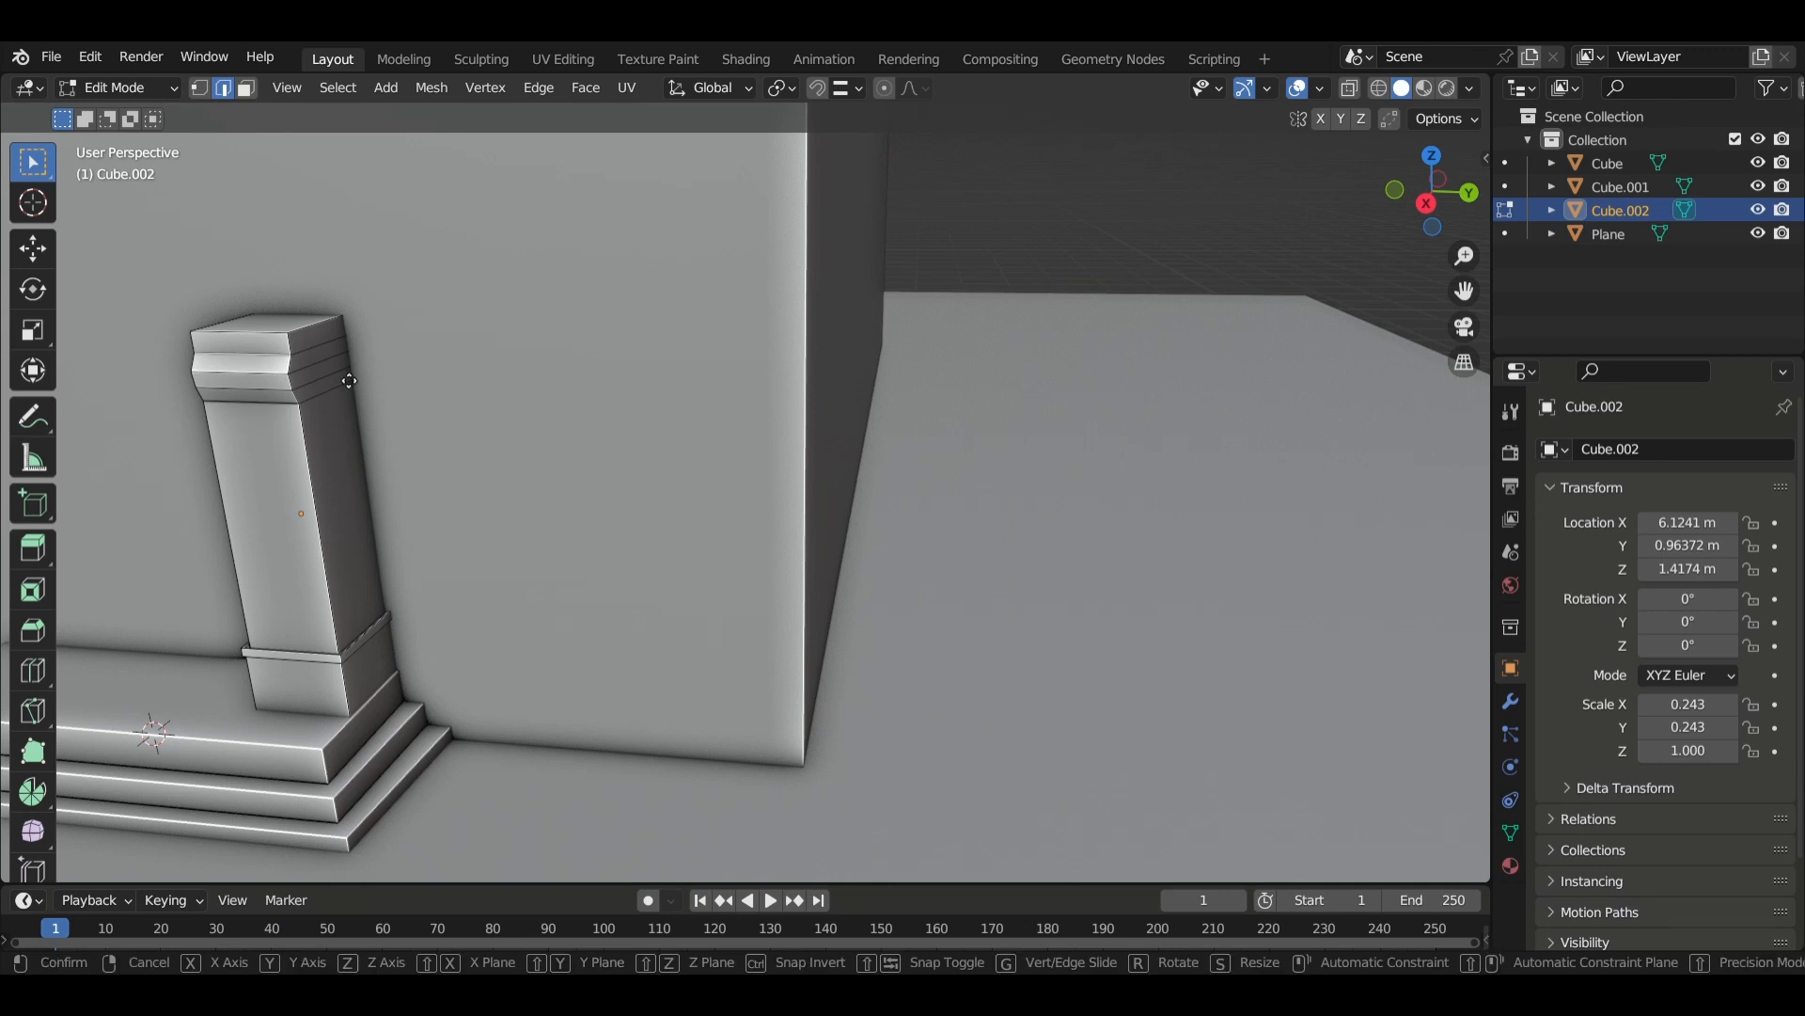
pyautogui.press('x')
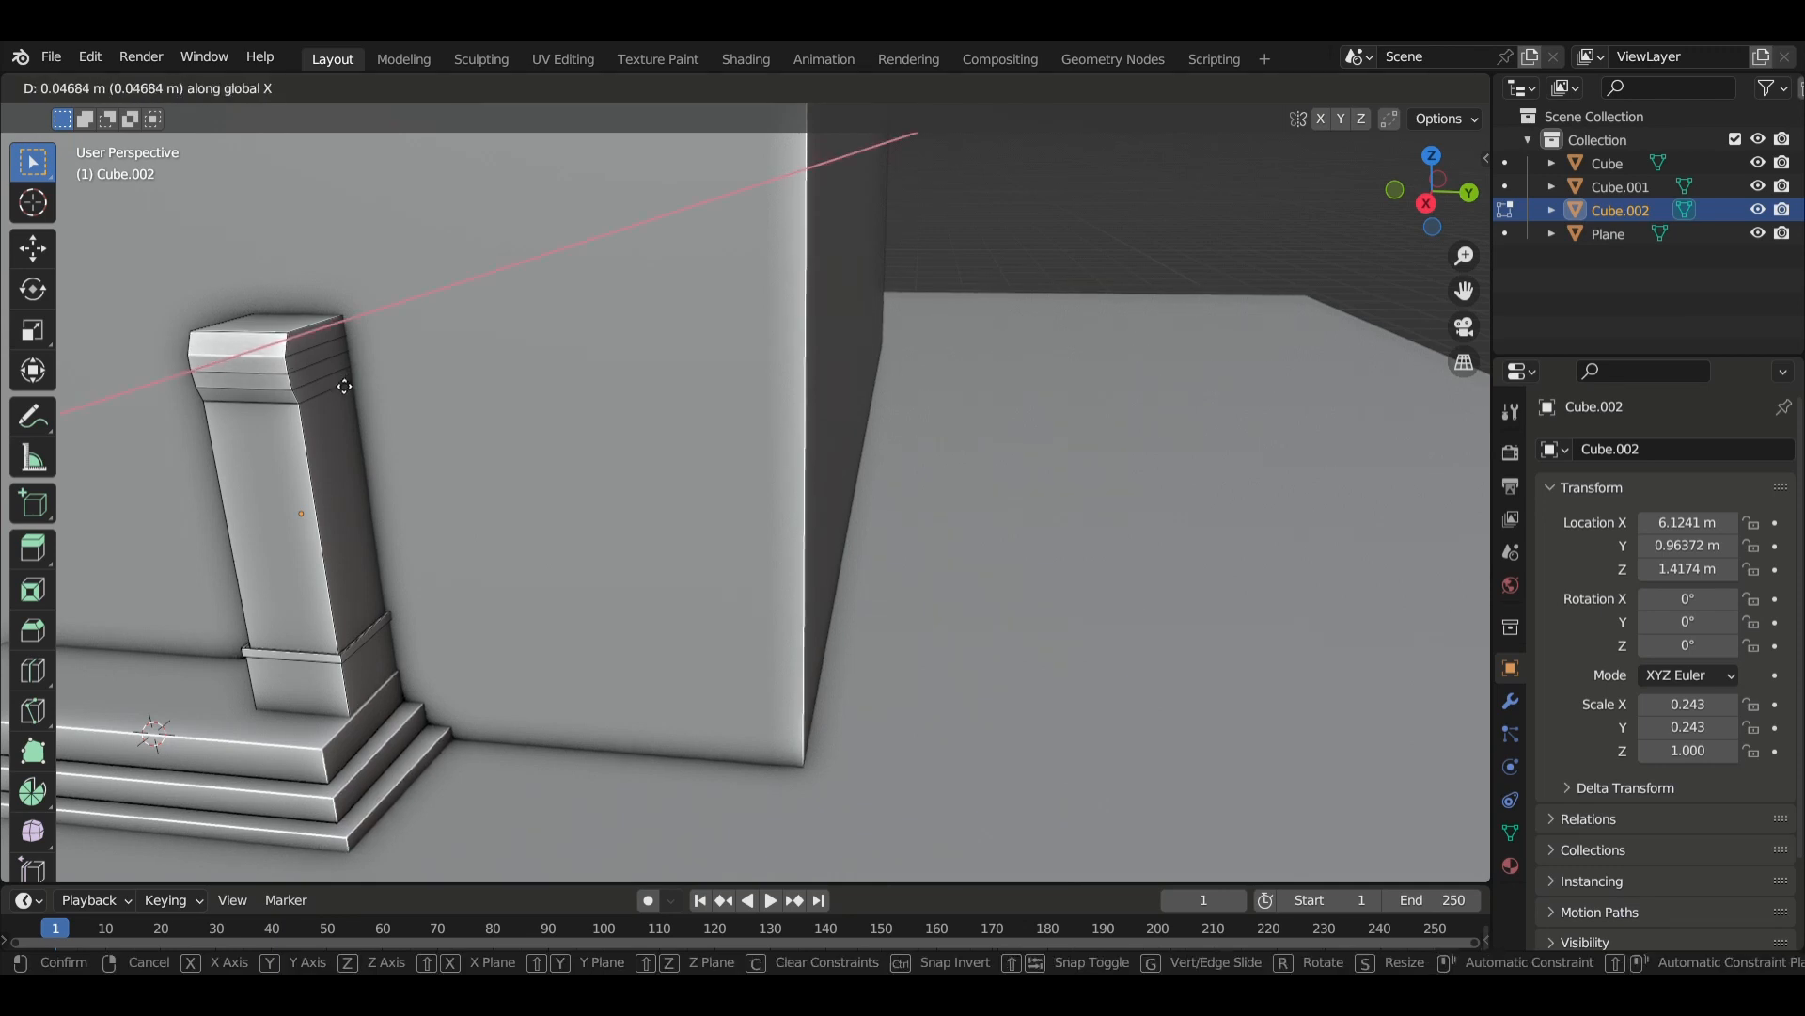
pyautogui.click(342, 386)
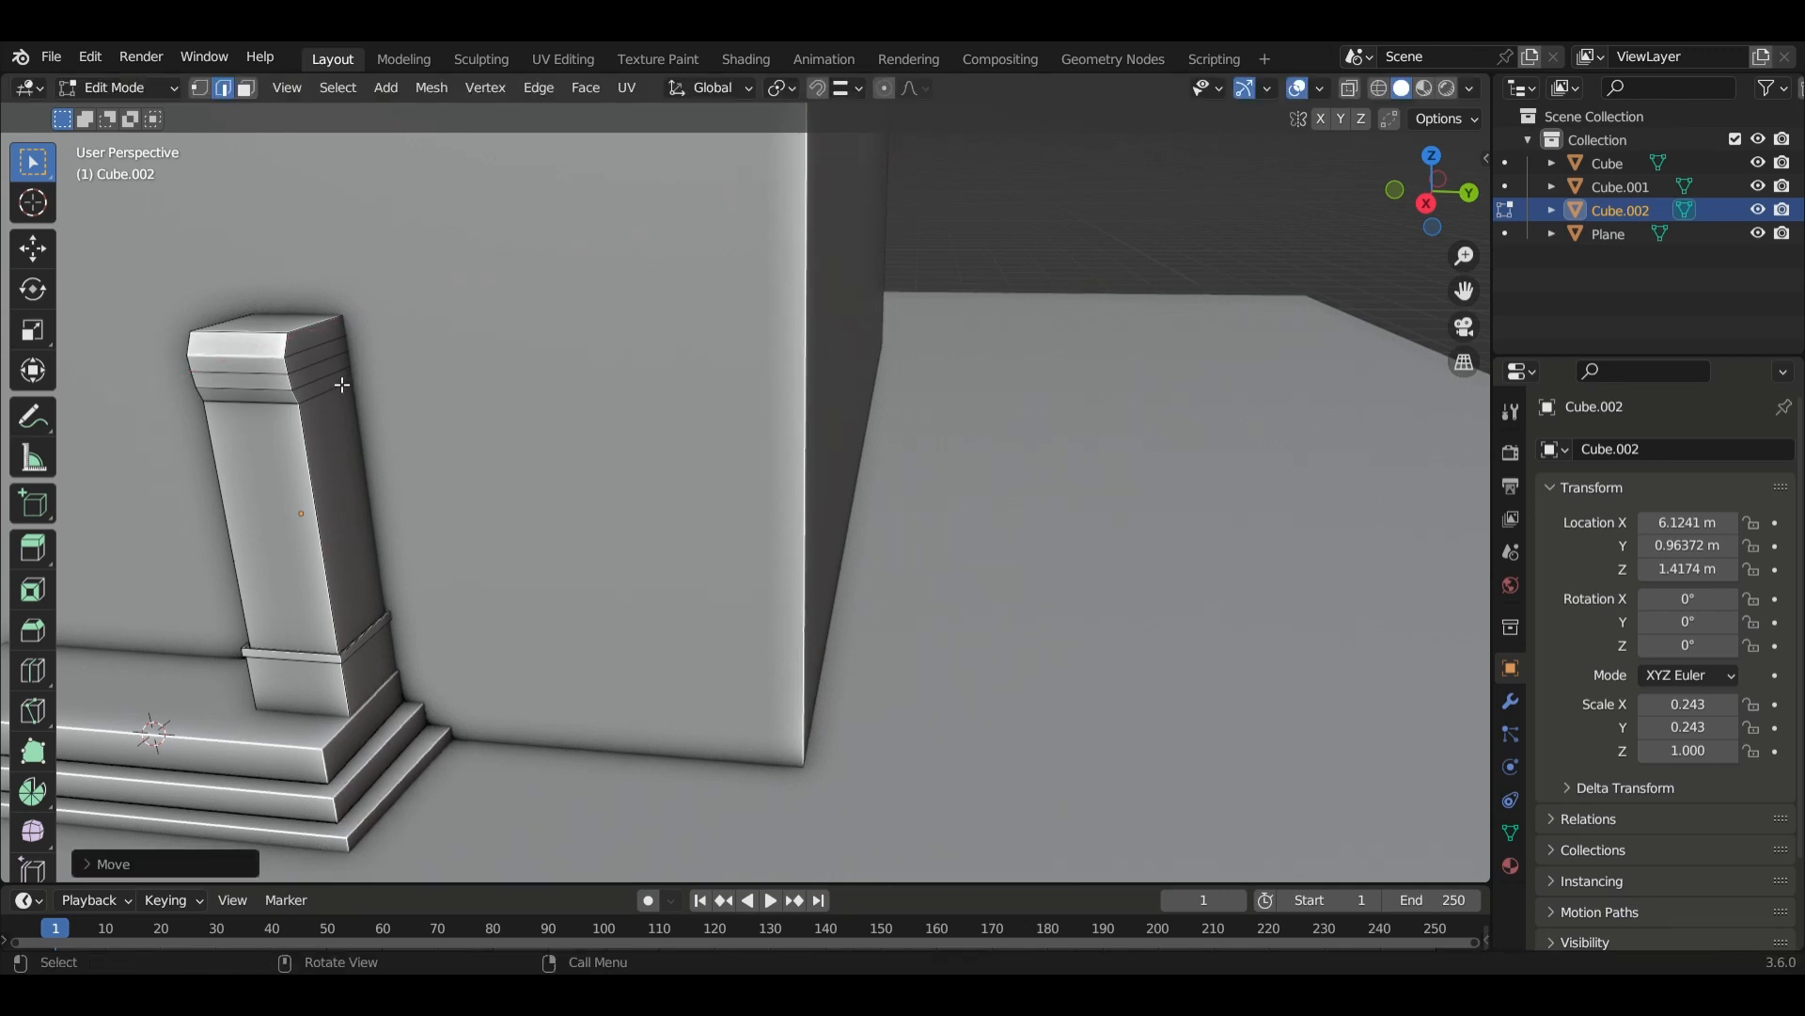
# Move the pillar's uppermost front edge outward along X by about 0.086 m to flare the capital.
pyautogui.click(292, 355)
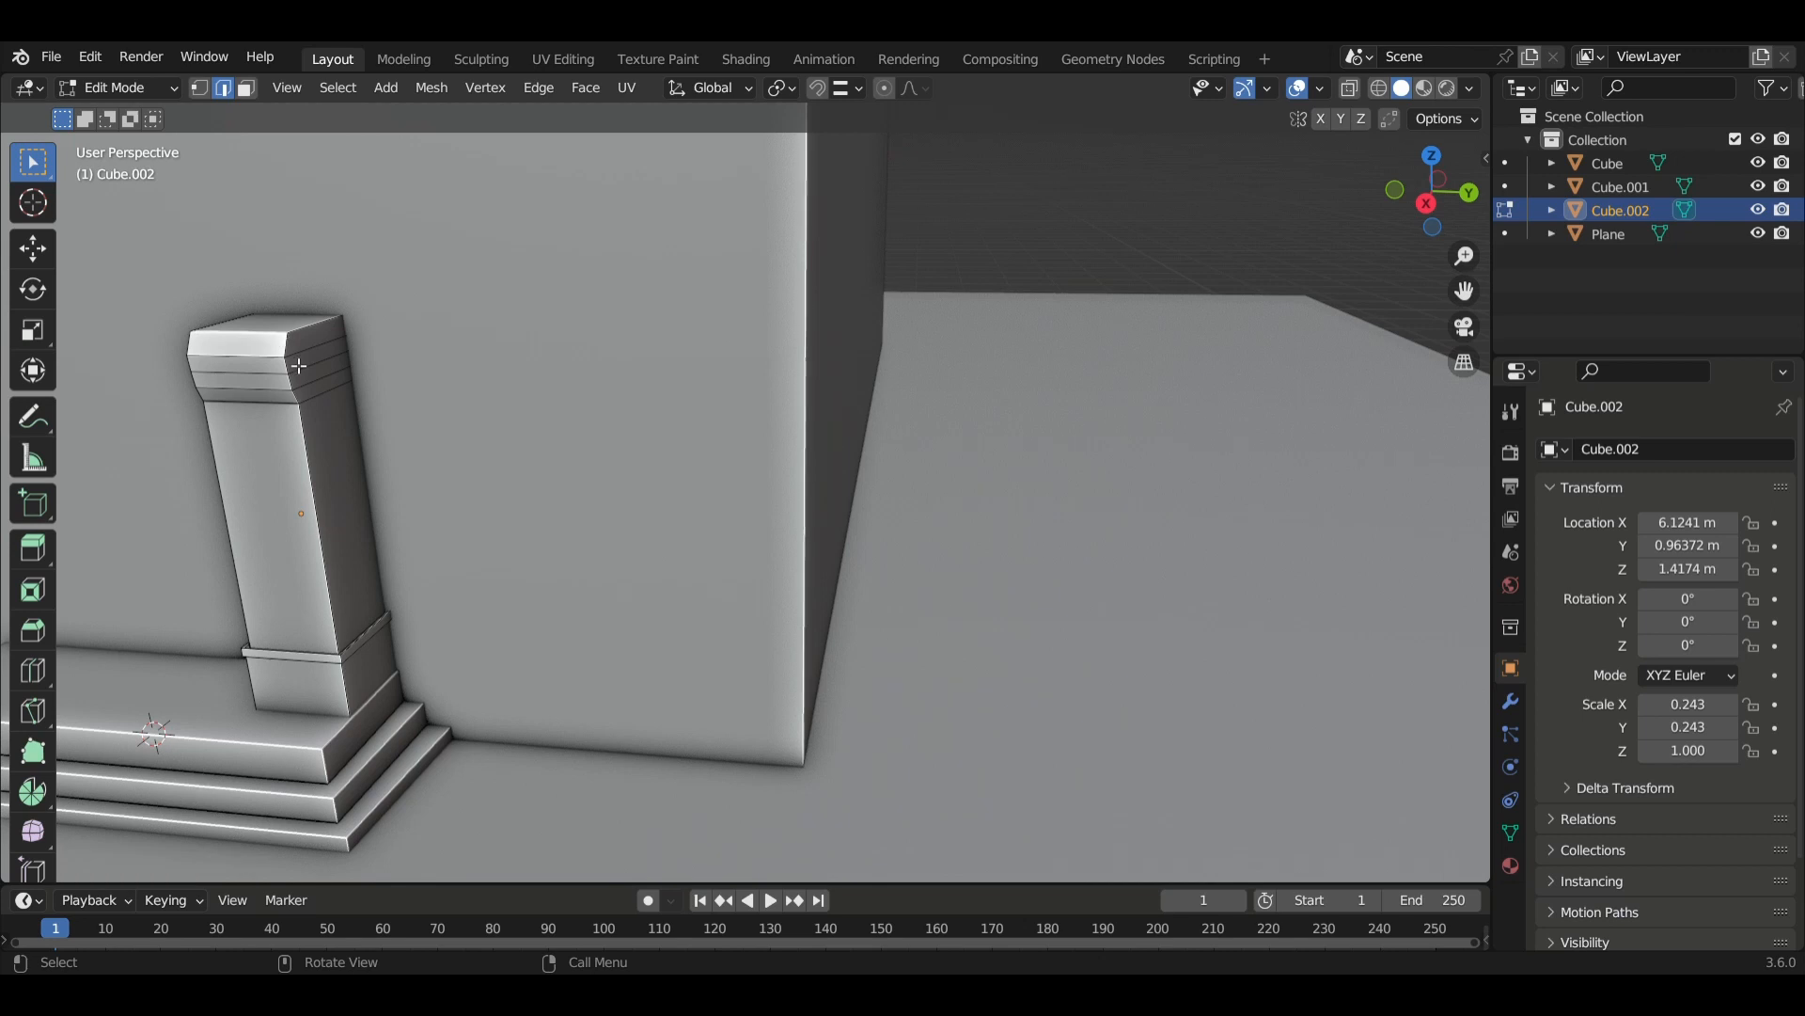
pyautogui.press('g')
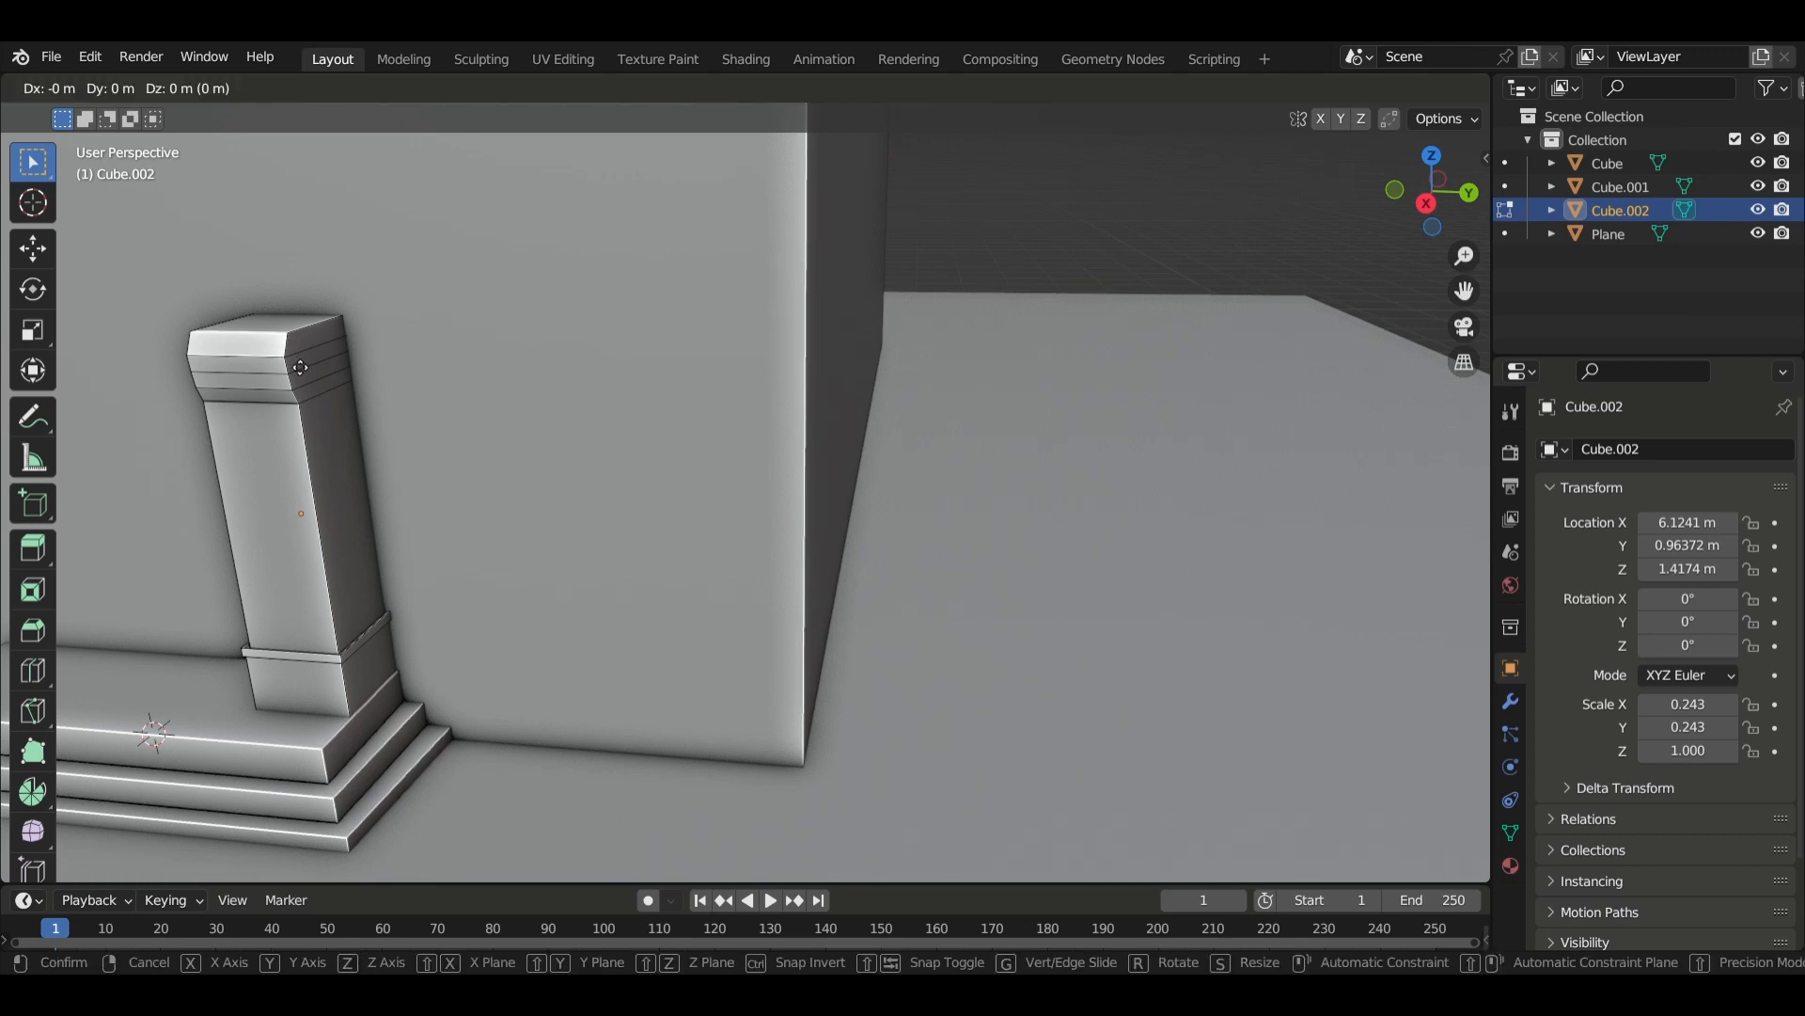
pyautogui.press('x')
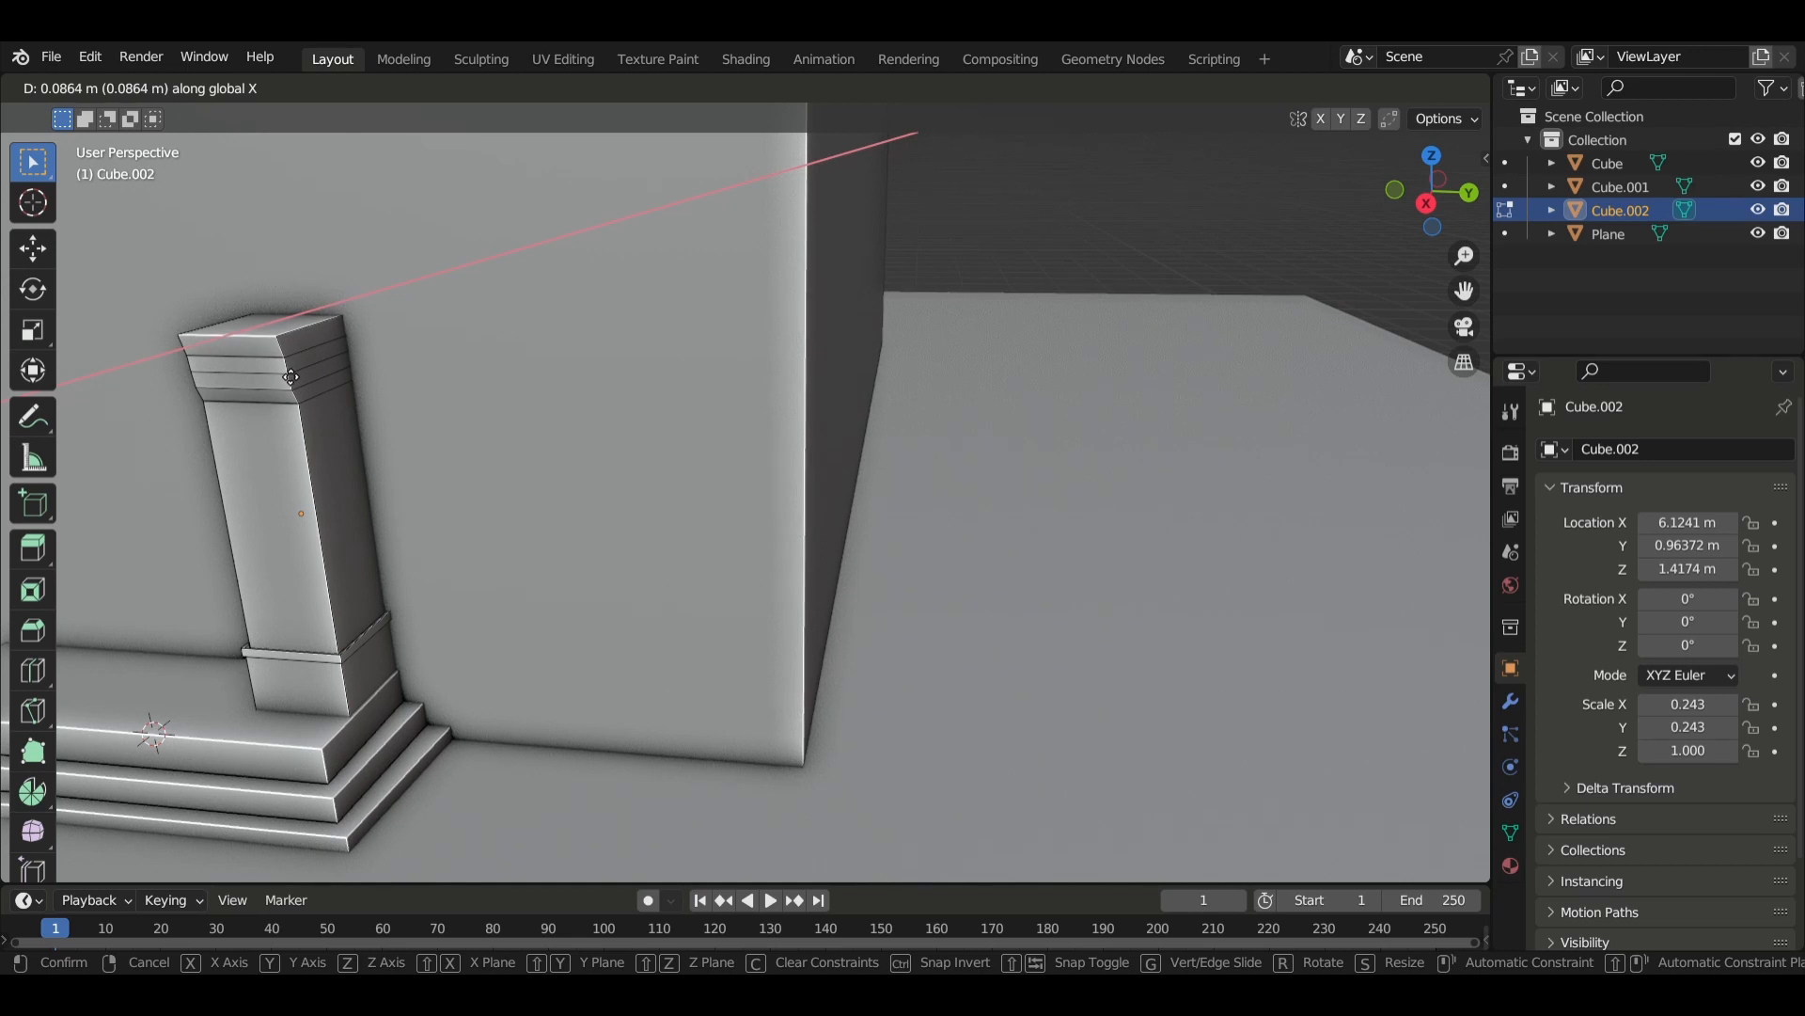
pyautogui.click(290, 376)
# Duplicate the whole pillar and move the copy along Y by about -1.91 m to the opposite end of the steps.
pyautogui.moveTo(291, 376); pyautogui.dragTo(449, 437, button='middle')
pyautogui.press('Tab')
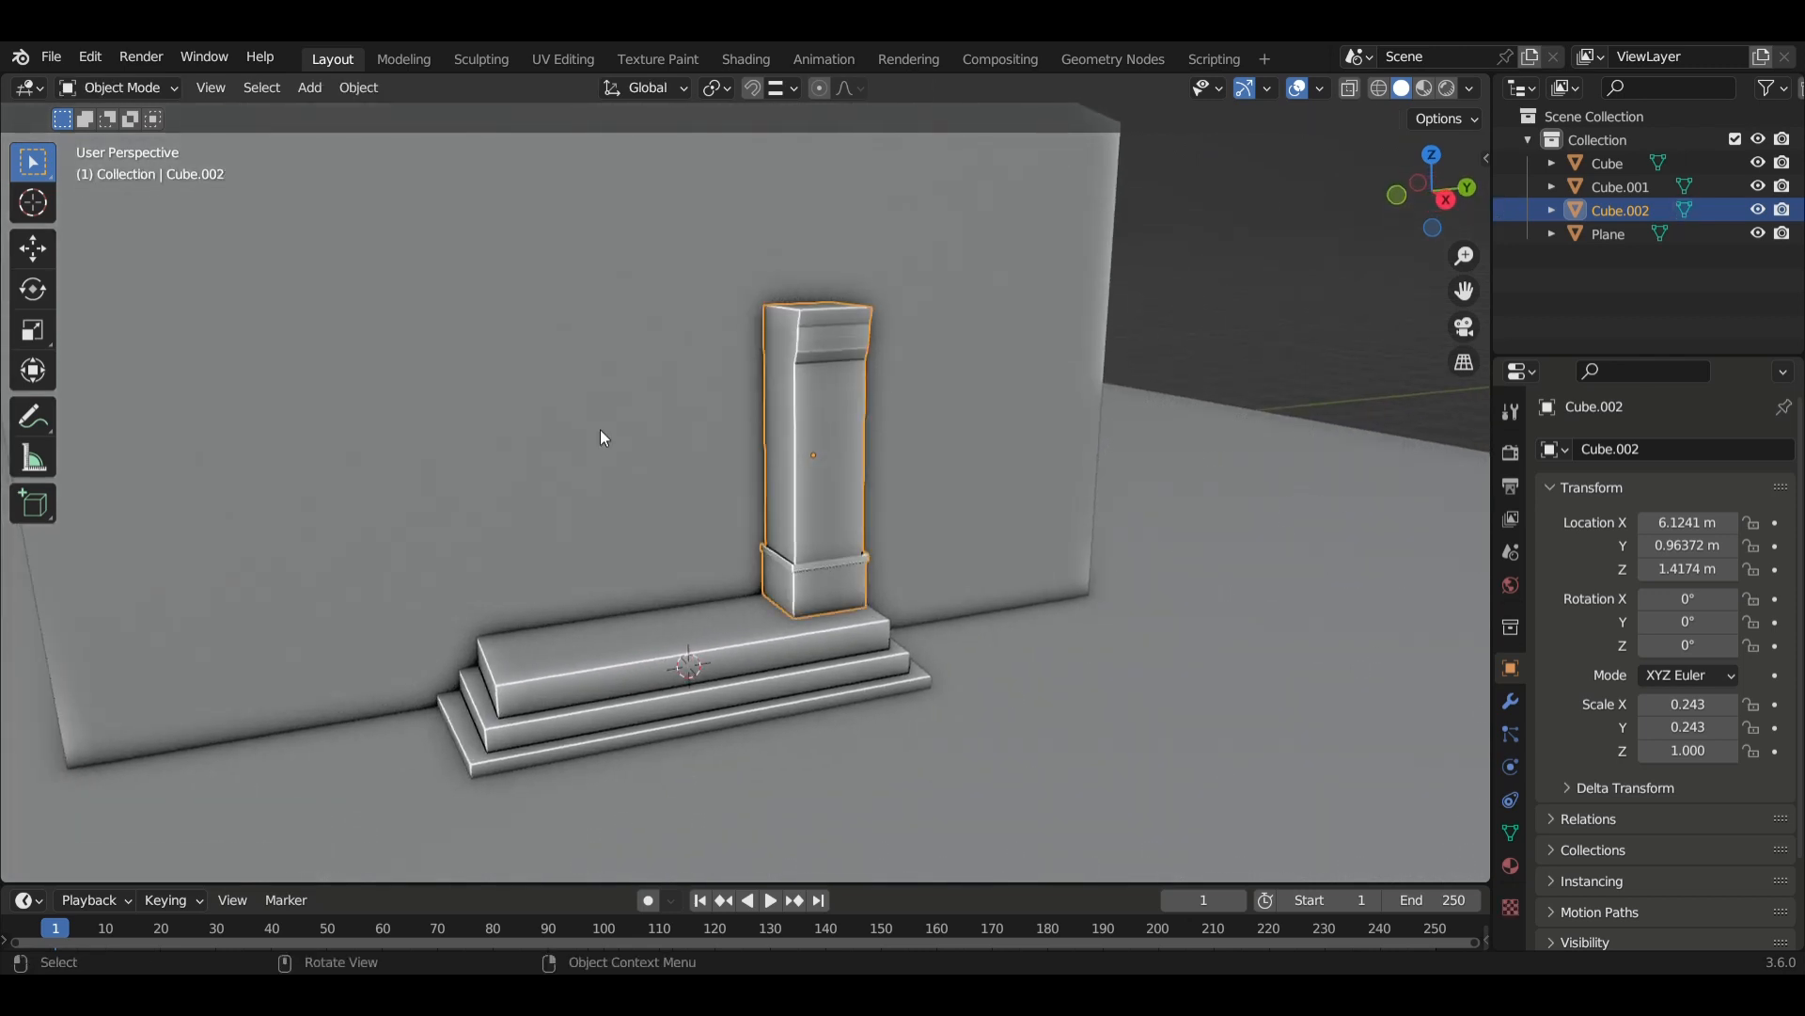
pyautogui.press('shift')
pyautogui.hotkey('shift', 'd')
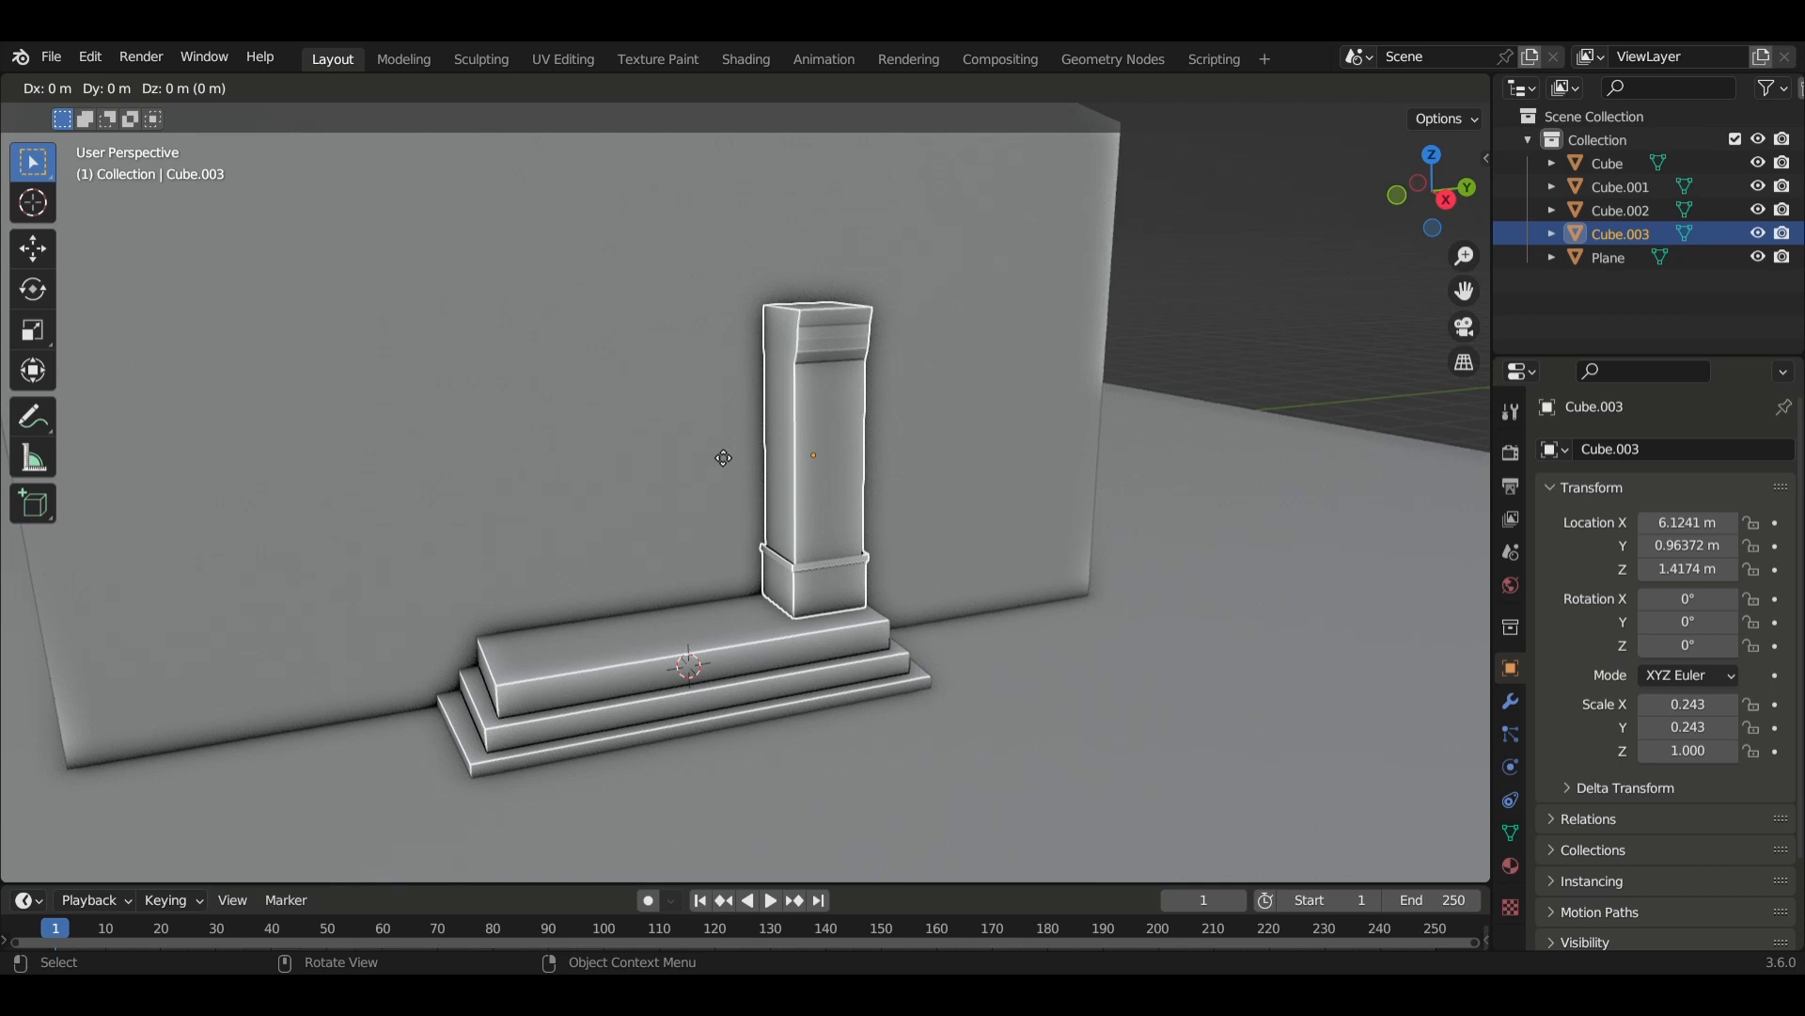
pyautogui.press('y')
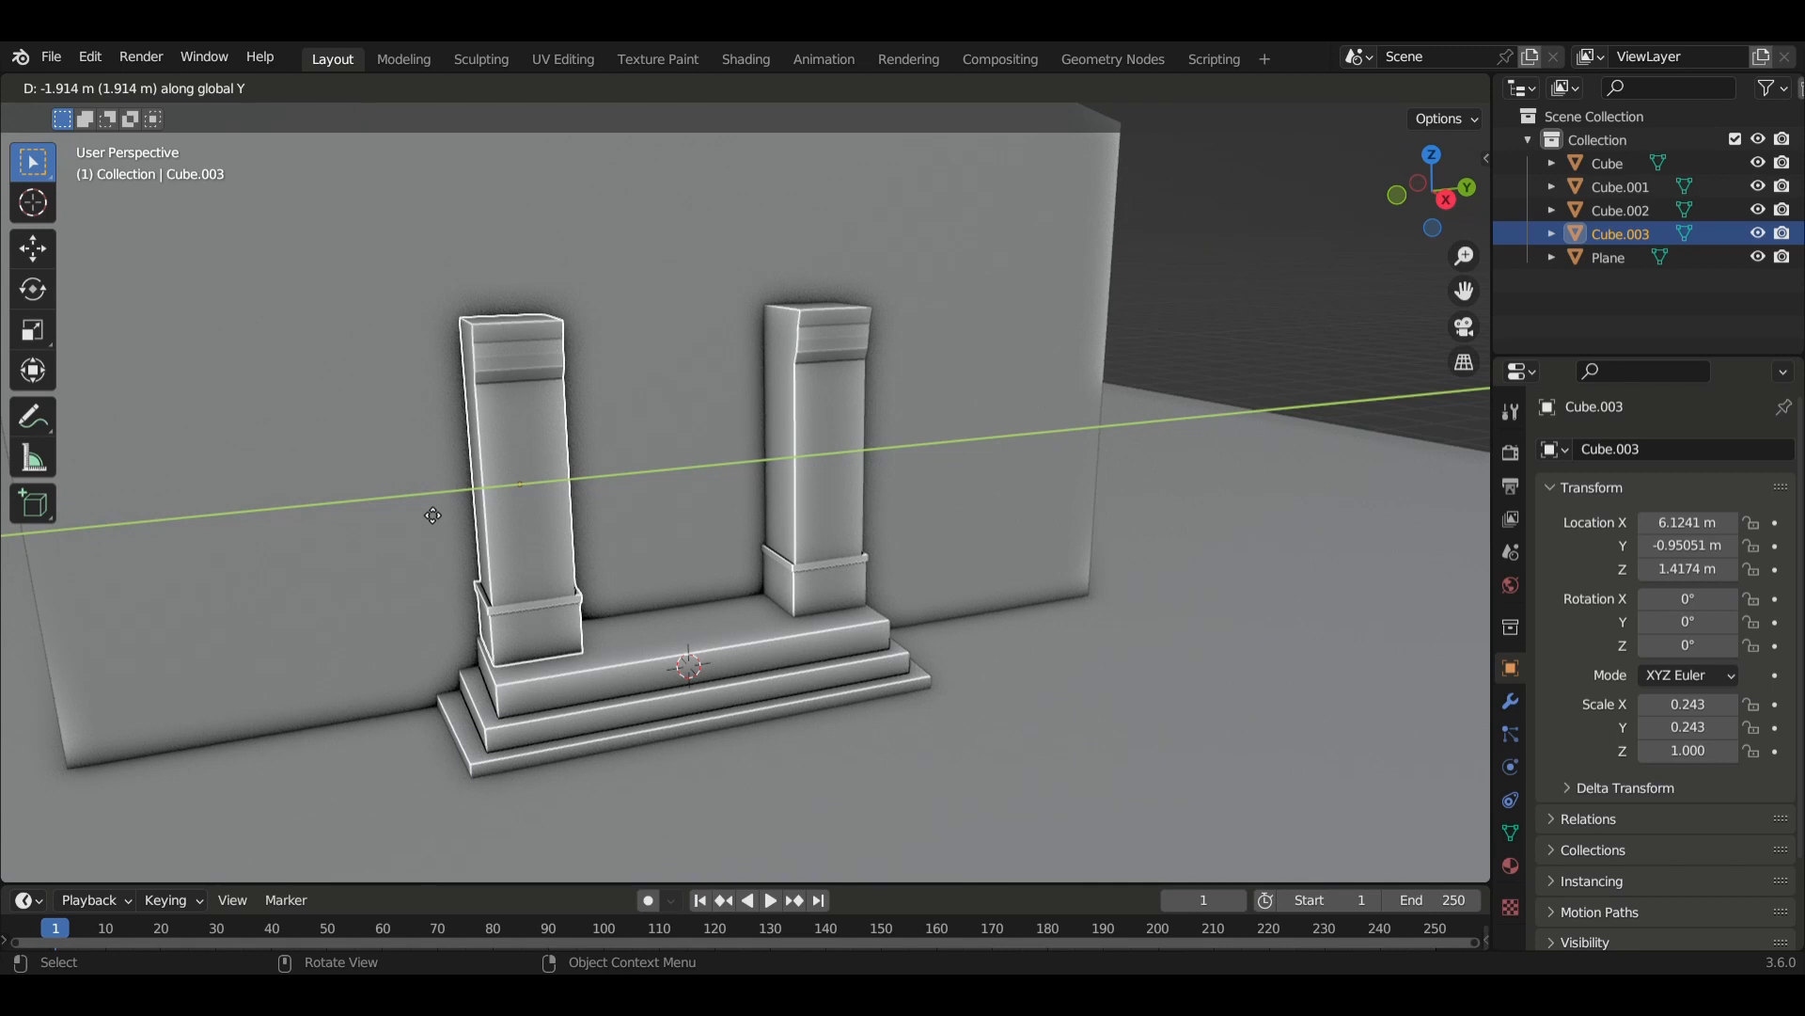
pyautogui.click(432, 515)
# Inspect both pillars on the entrance steps from several angles and distances.
pyautogui.moveTo(562, 555); pyautogui.dragTo(675, 588, button='middle')
pyautogui.click(1158, 528)
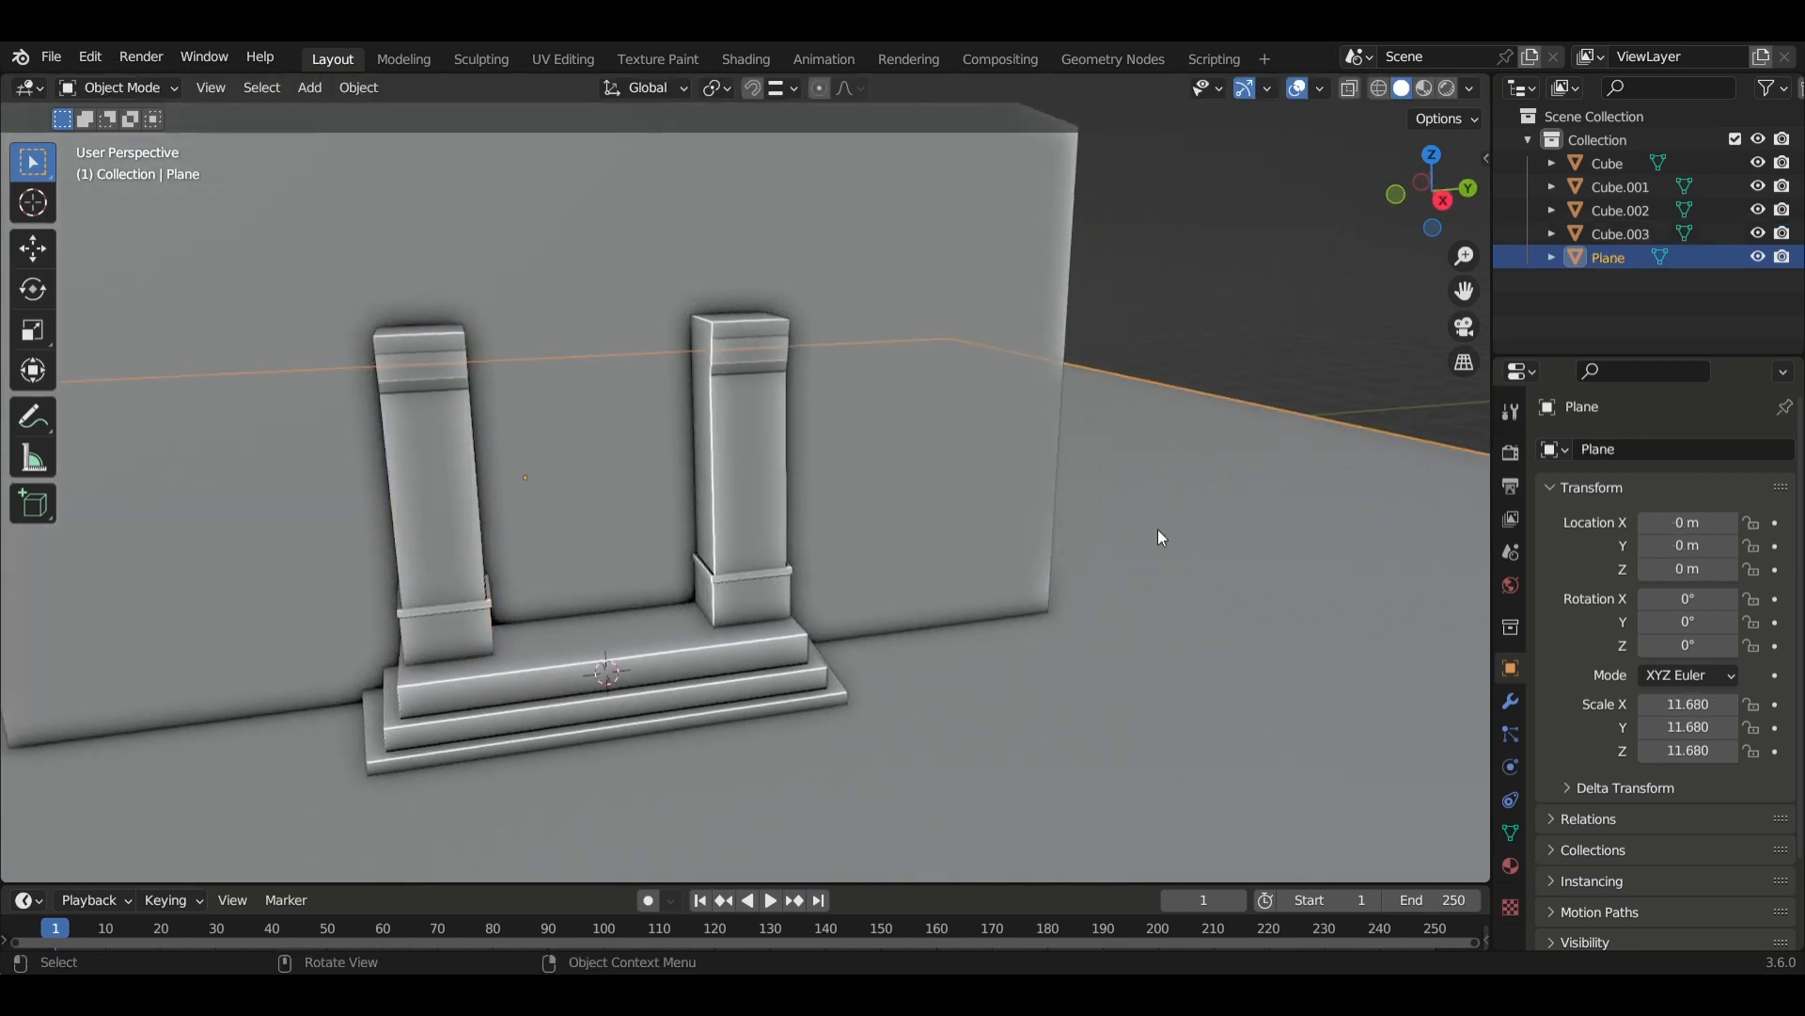
pyautogui.moveTo(1159, 528); pyautogui.dragTo(1030, 540, button='middle')
pyautogui.scroll(-2, 714, 563)
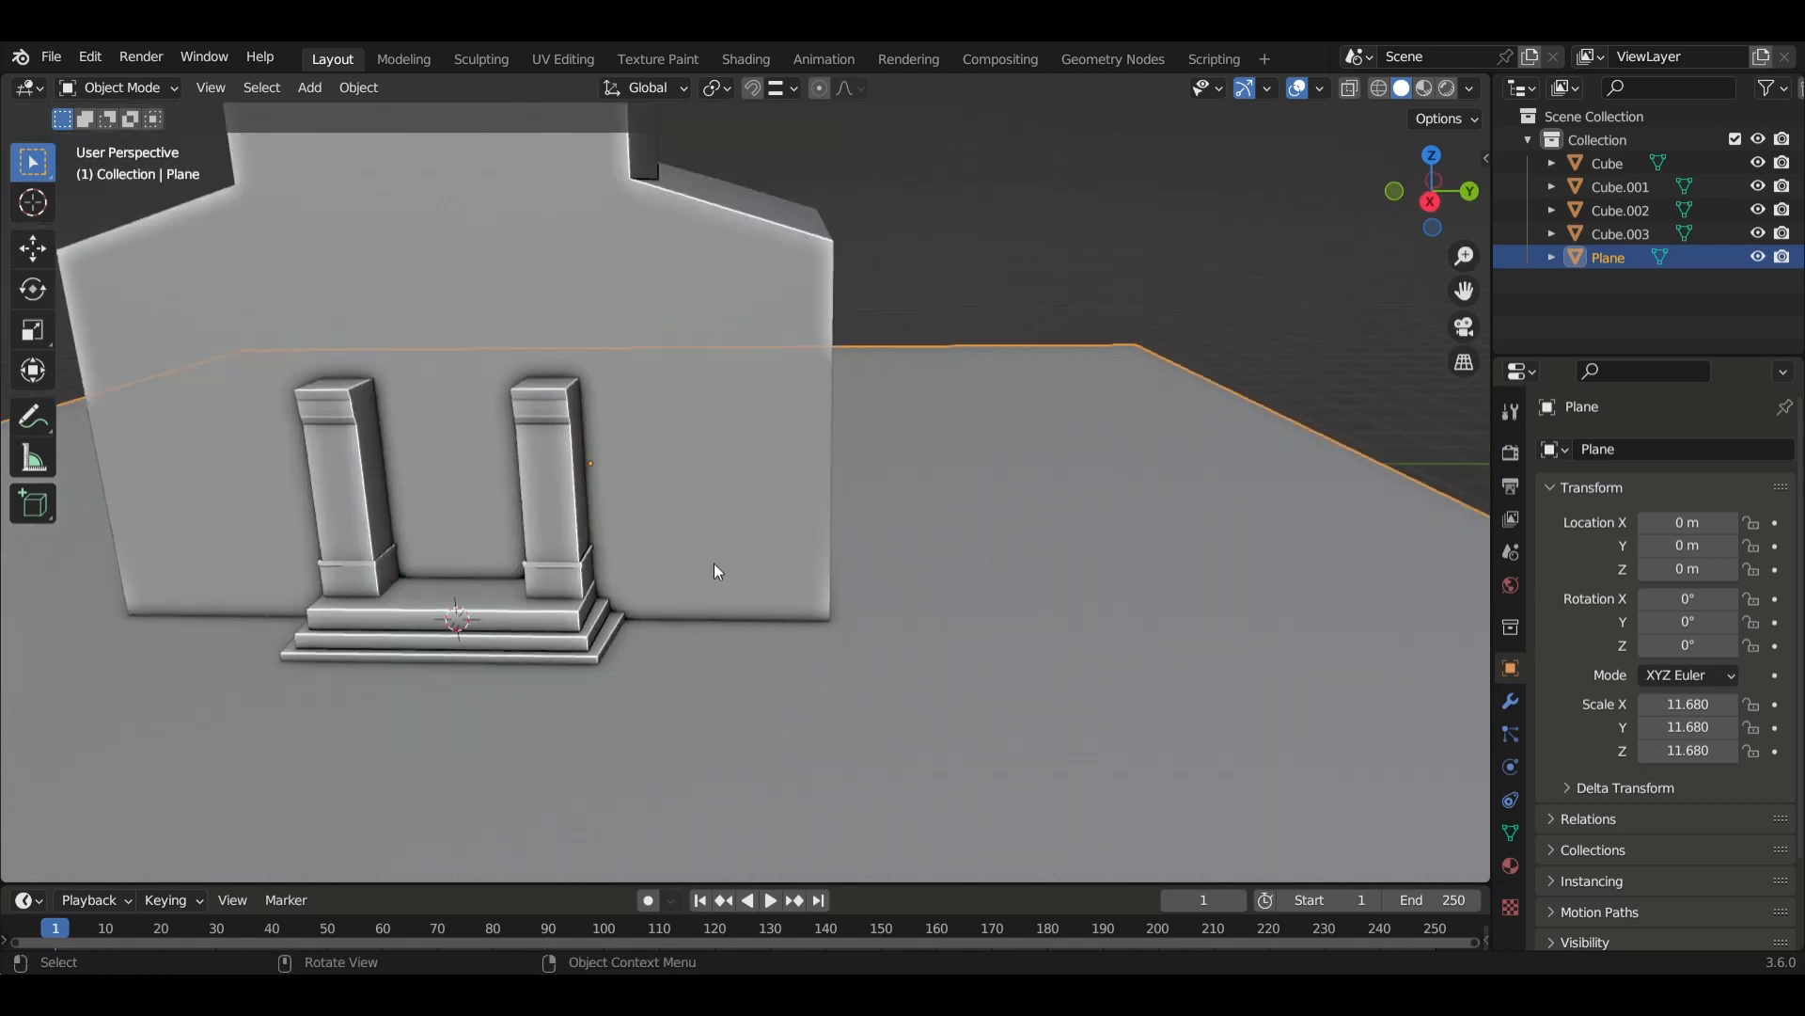
pyautogui.moveTo(714, 564)
pyautogui.mouseDown(button='middle')
pyautogui.moveTo(820, 561)
pyautogui.moveTo(730, 536)
pyautogui.moveTo(749, 568)
pyautogui.mouseUp(button='middle')
pyautogui.scroll(2, 779, 563)
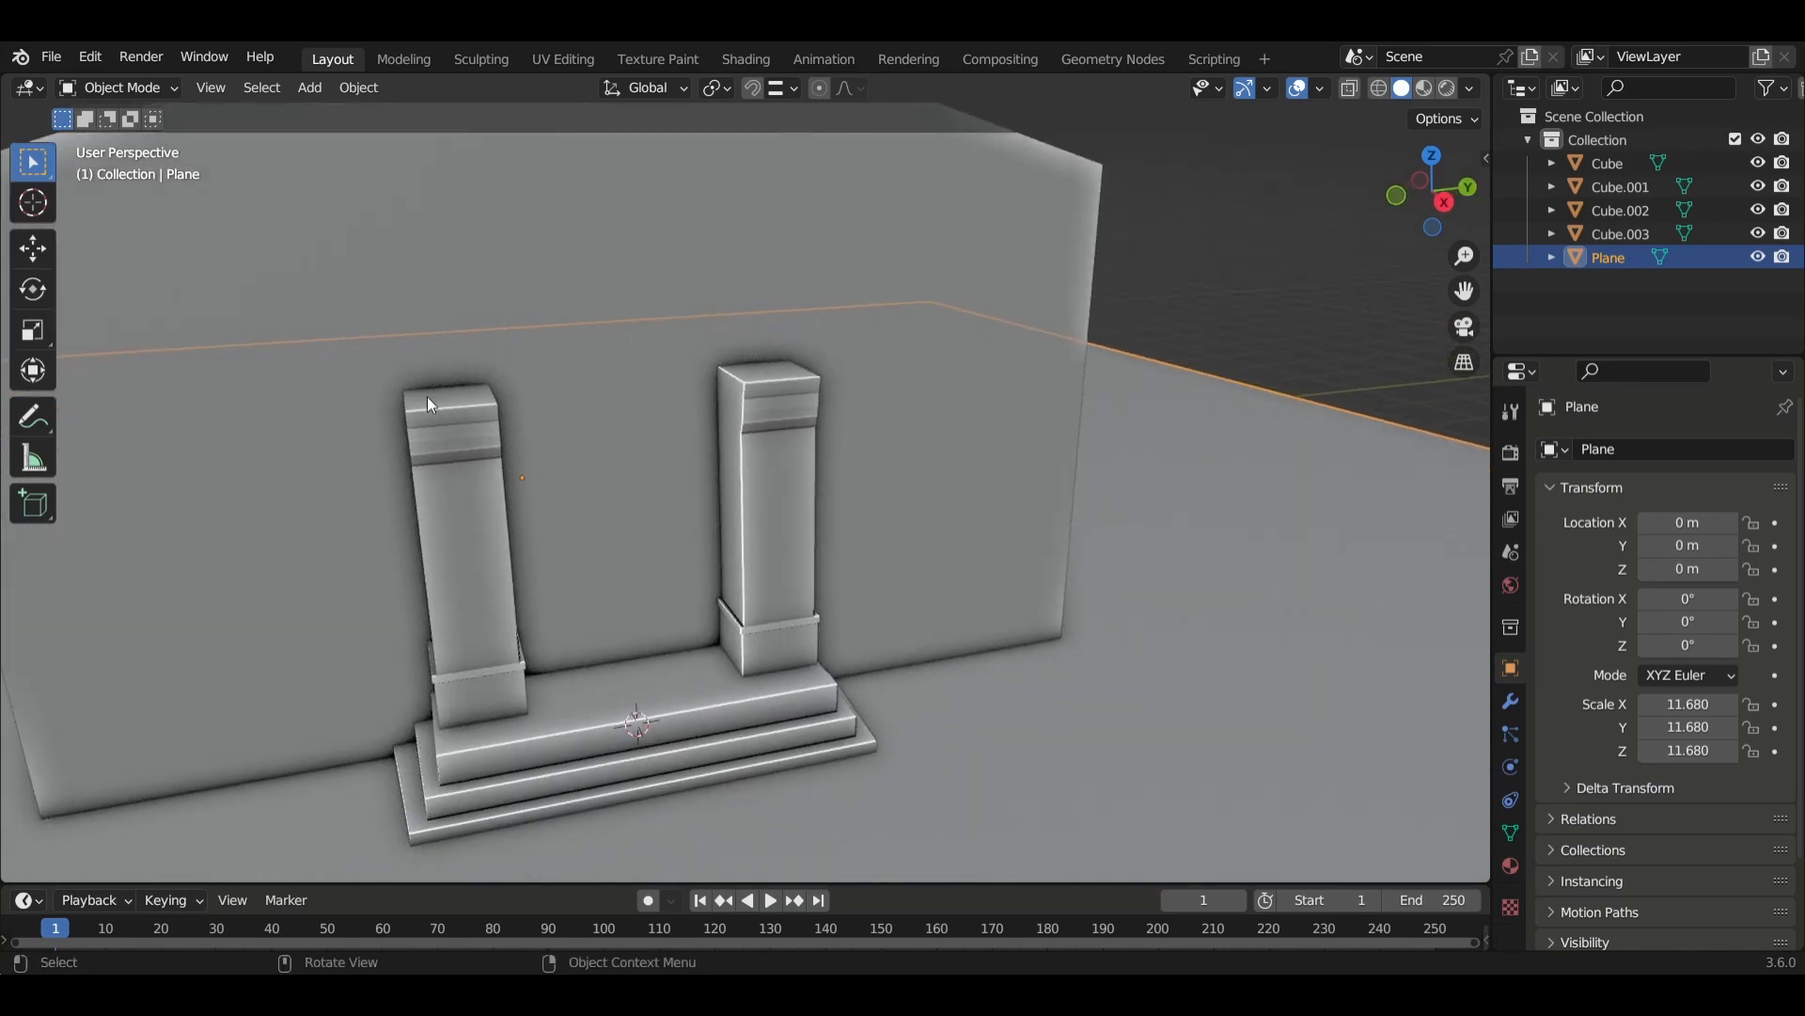
pyautogui.moveTo(748, 382); pyautogui.dragTo(641, 470, button='middle')
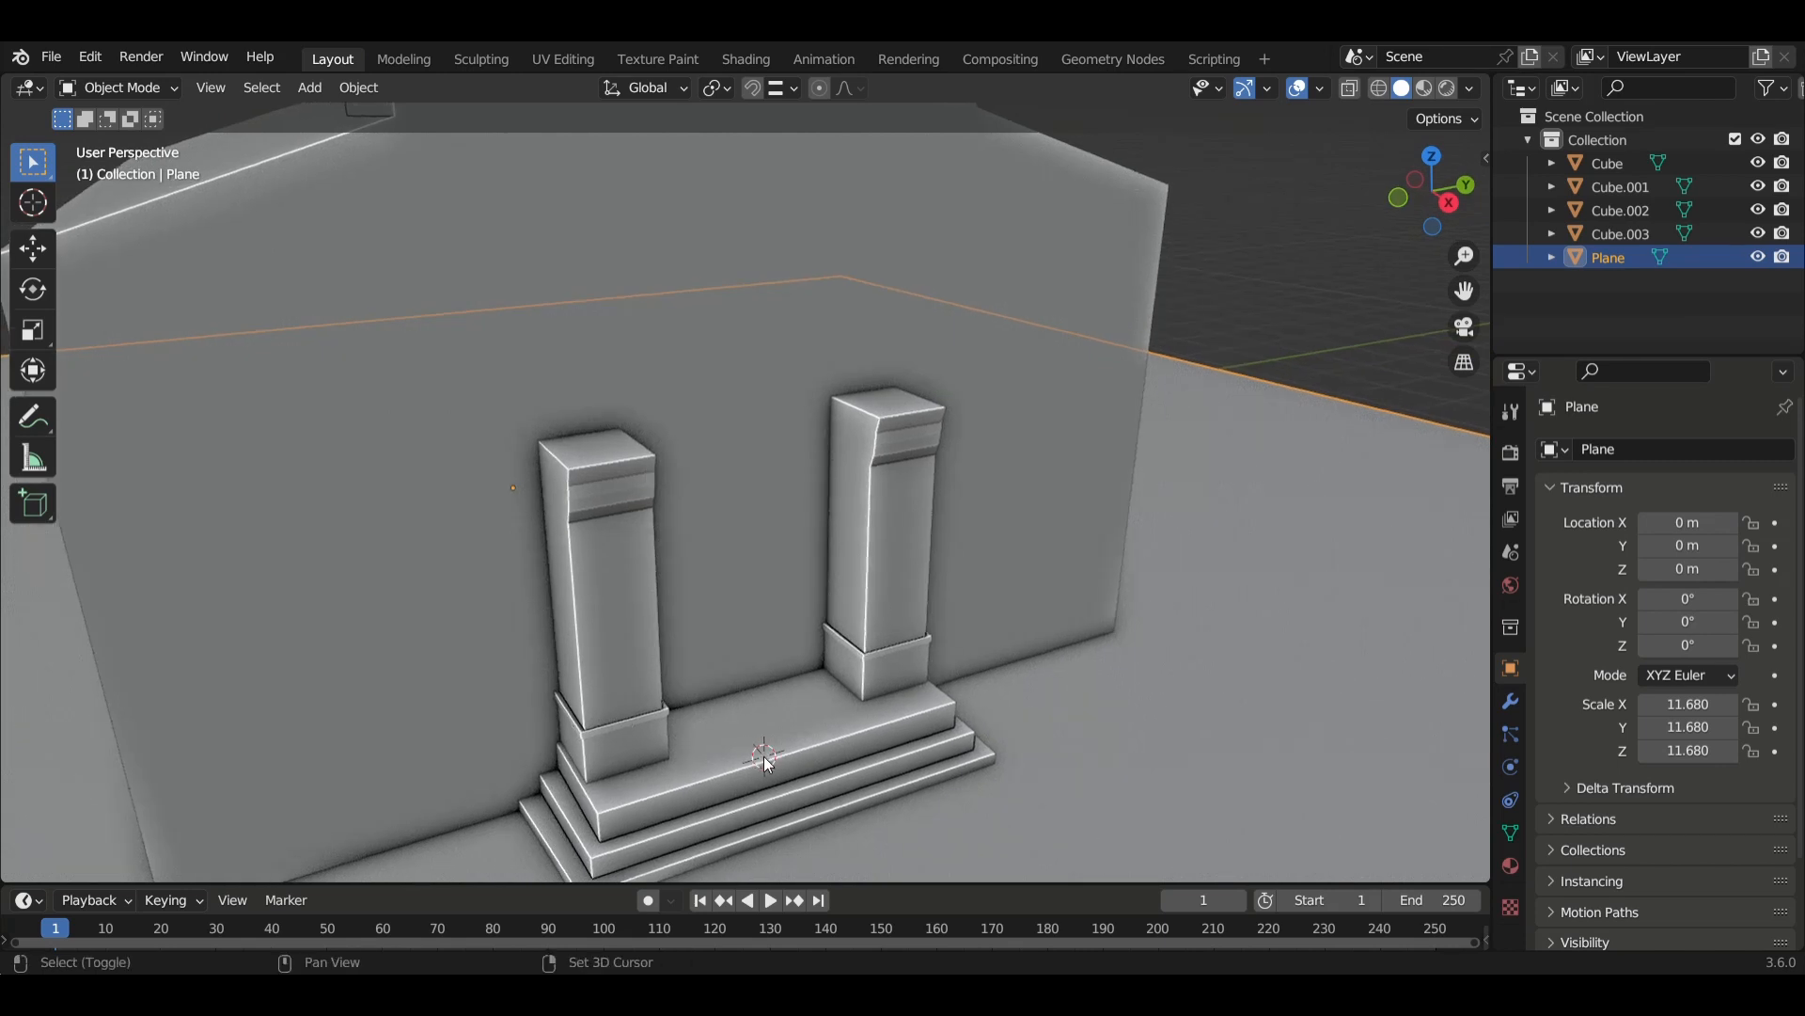
# Add a cube at the 3D cursor on the steps and scale it along X to about 0.204.
pyautogui.hotkey('shift', 'a')
pyautogui.moveTo(720, 506)
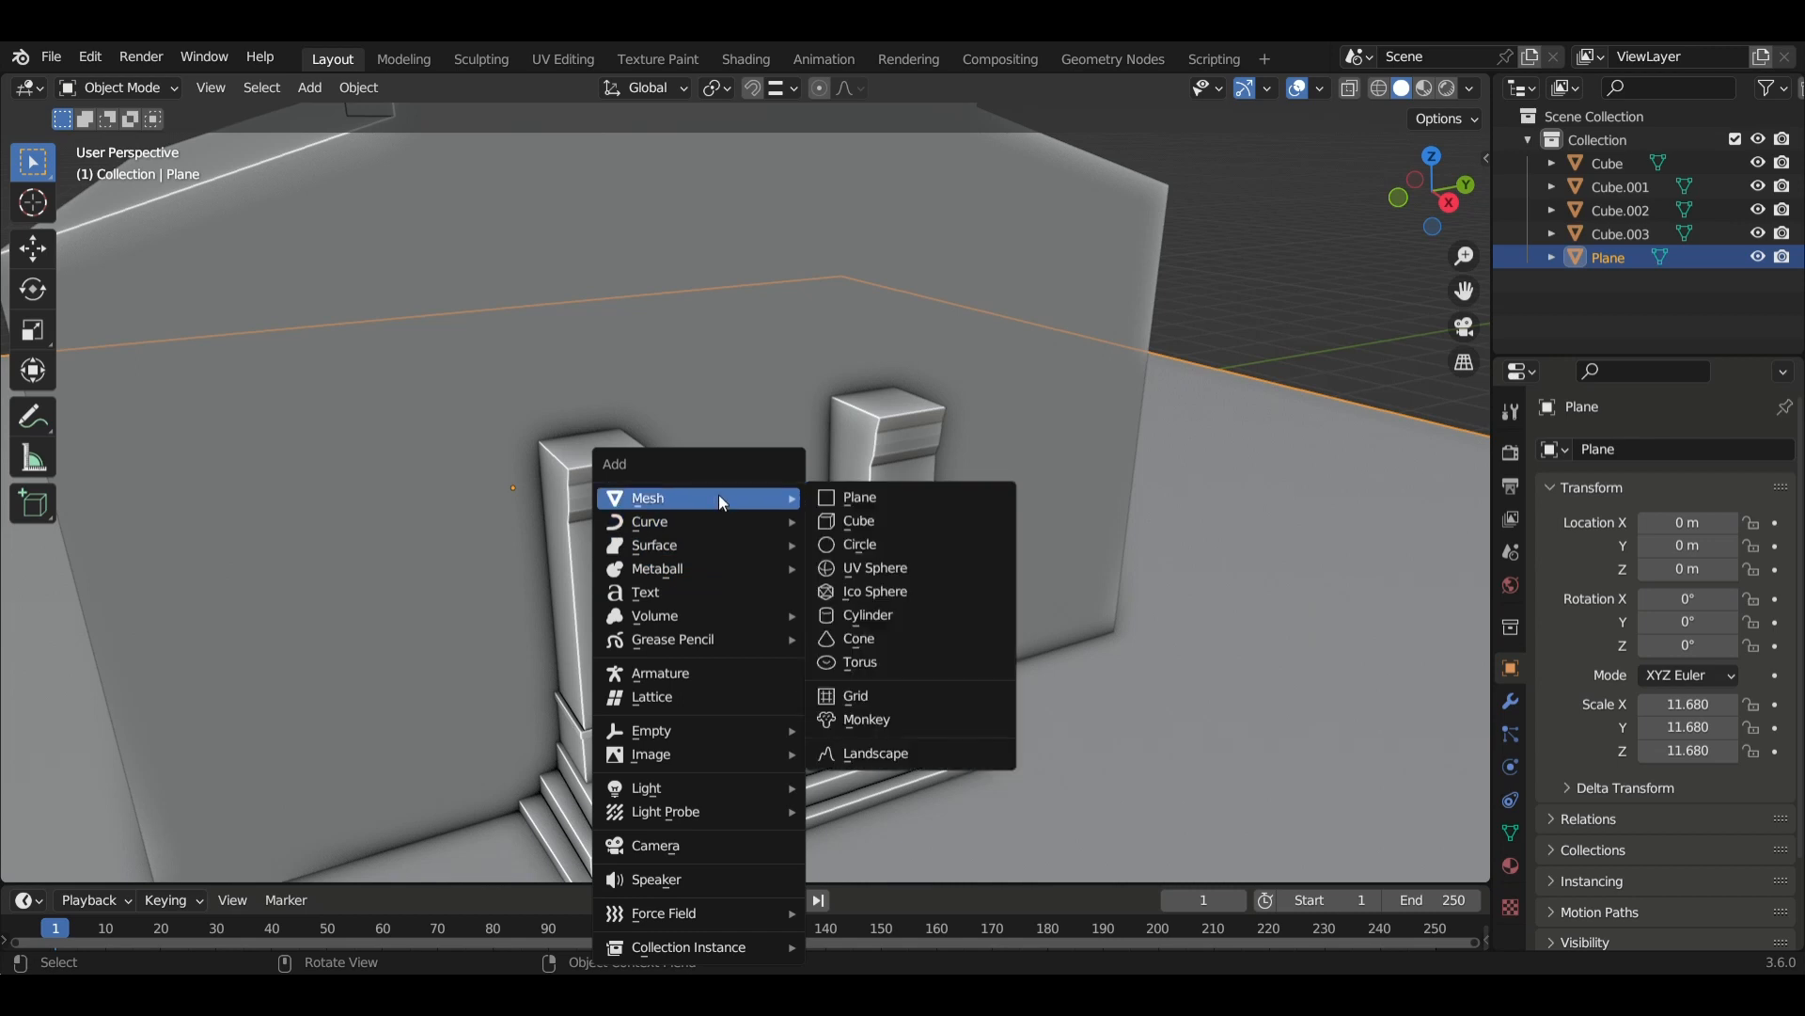
pyautogui.click(905, 520)
pyautogui.scroll(3, 804, 666)
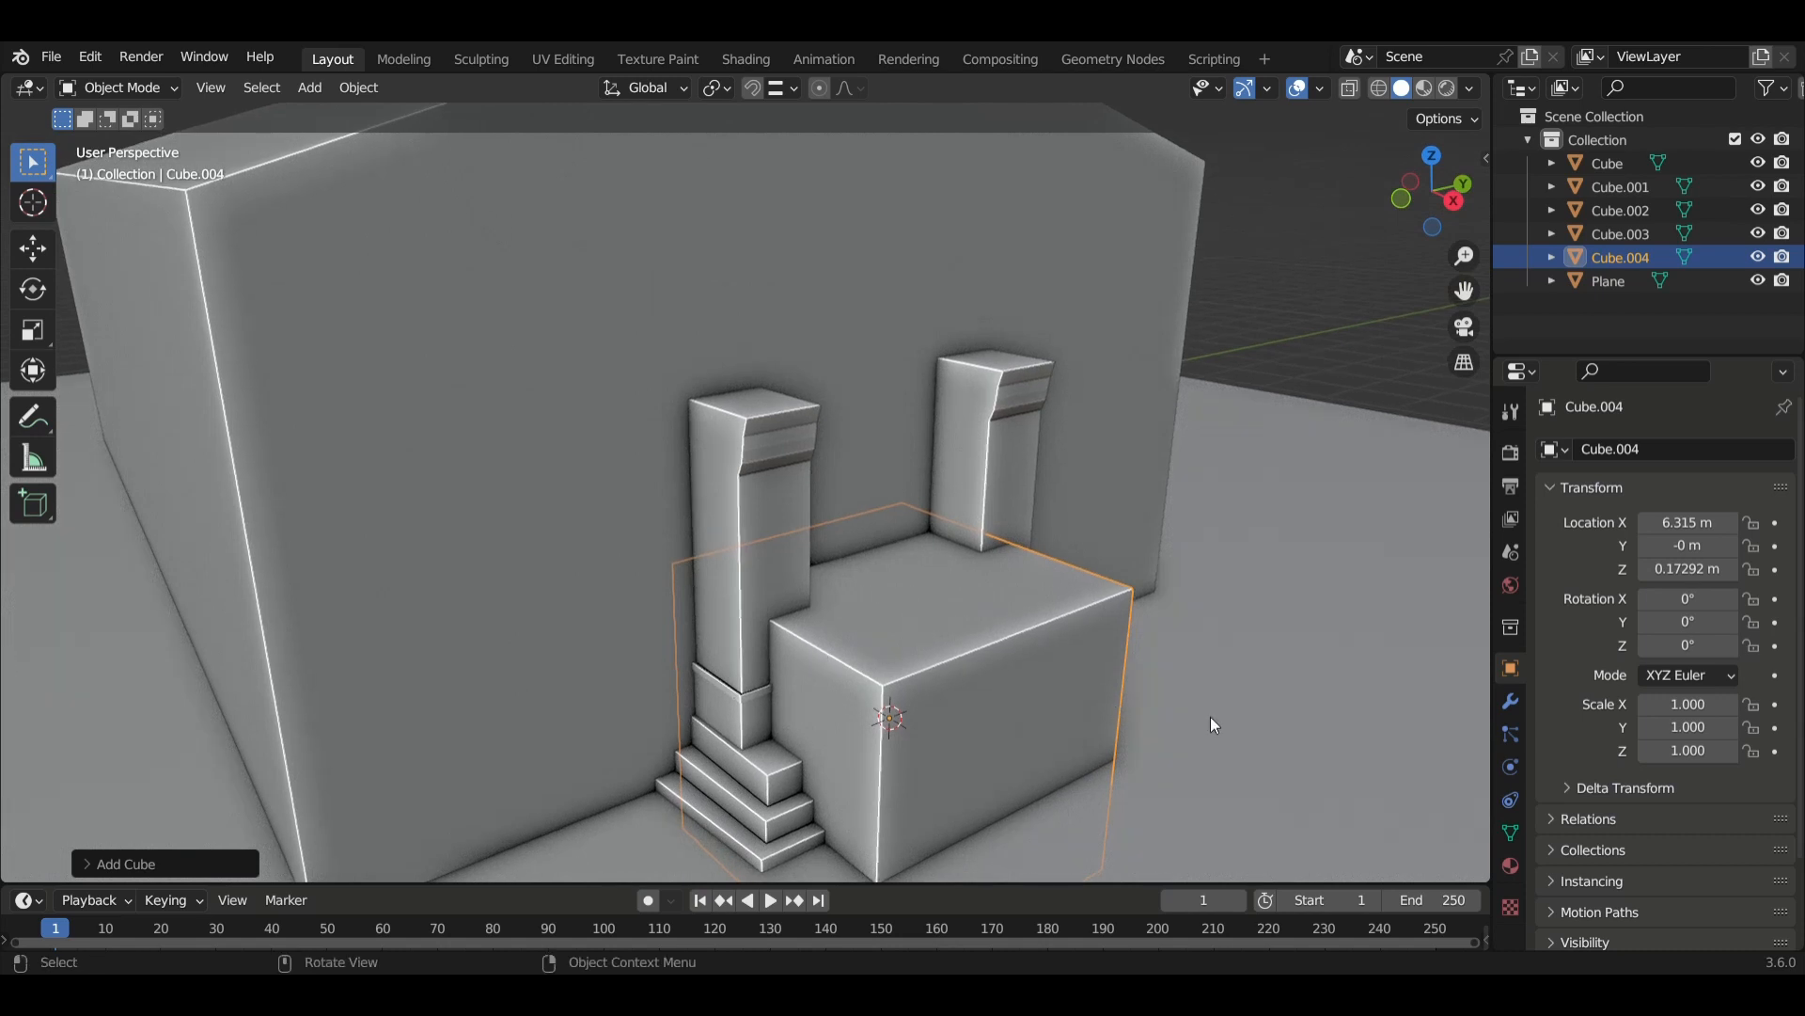
pyautogui.press('s')
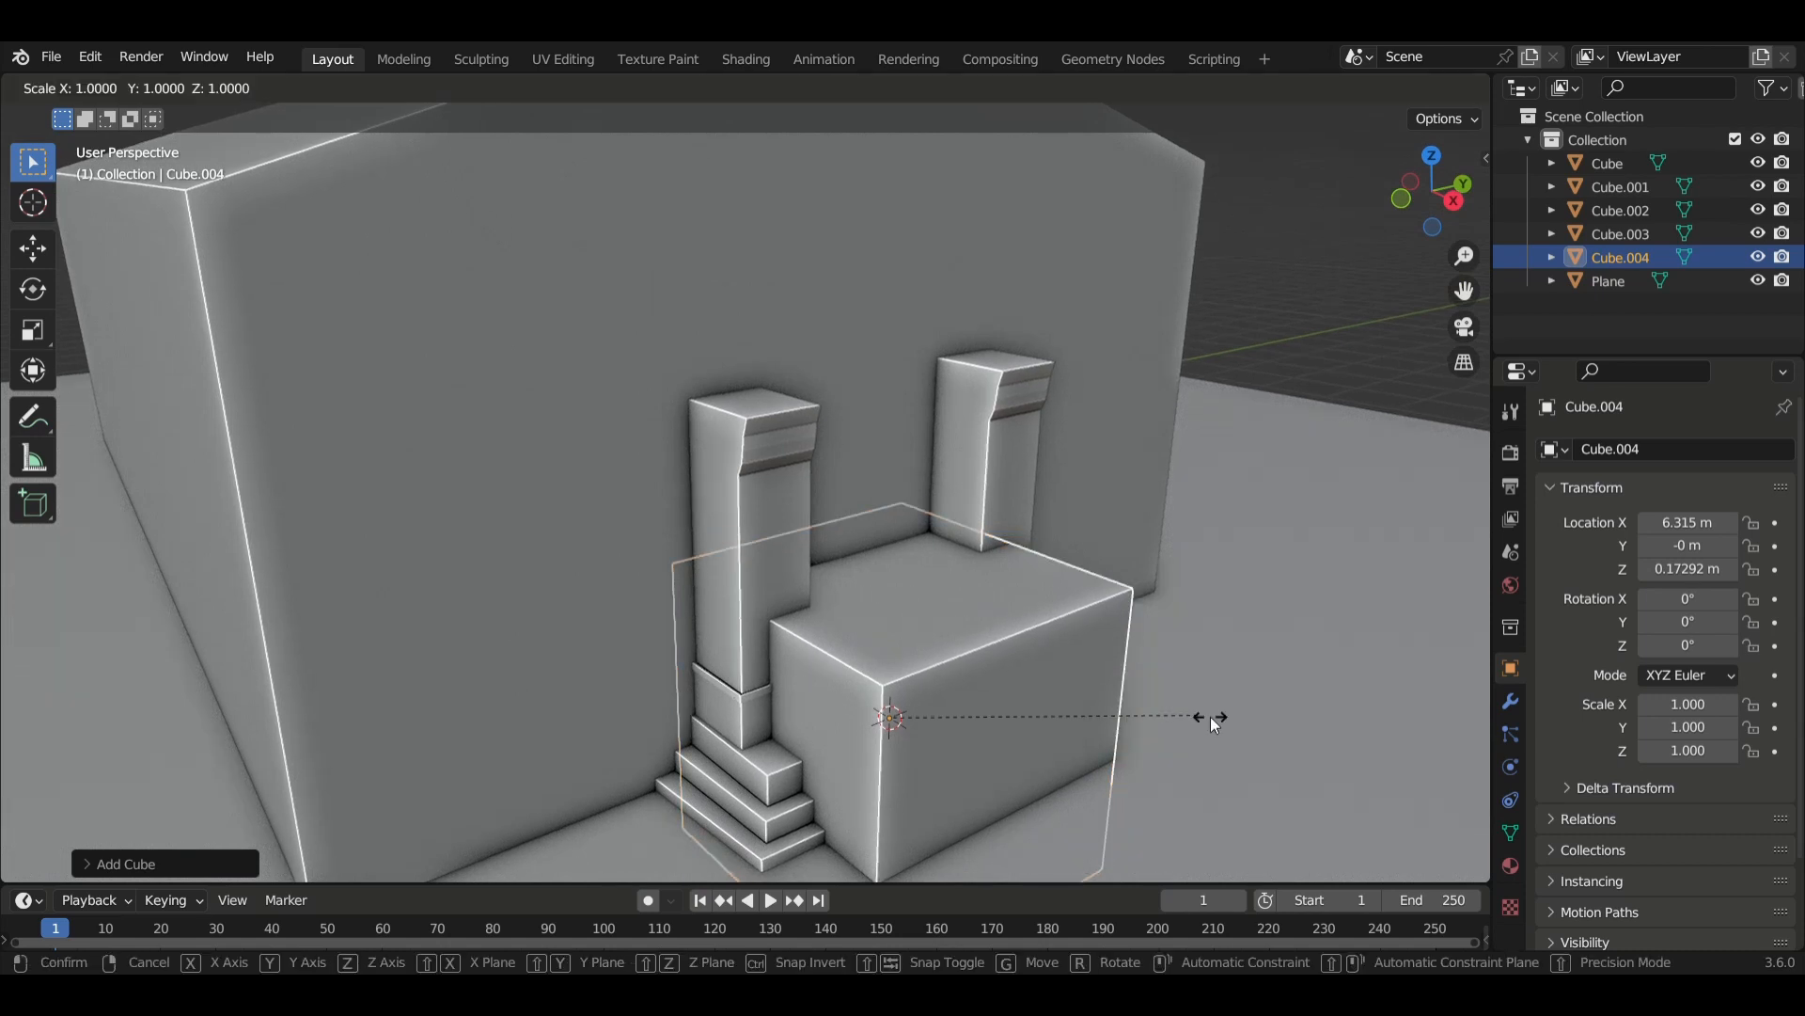
pyautogui.press('x')
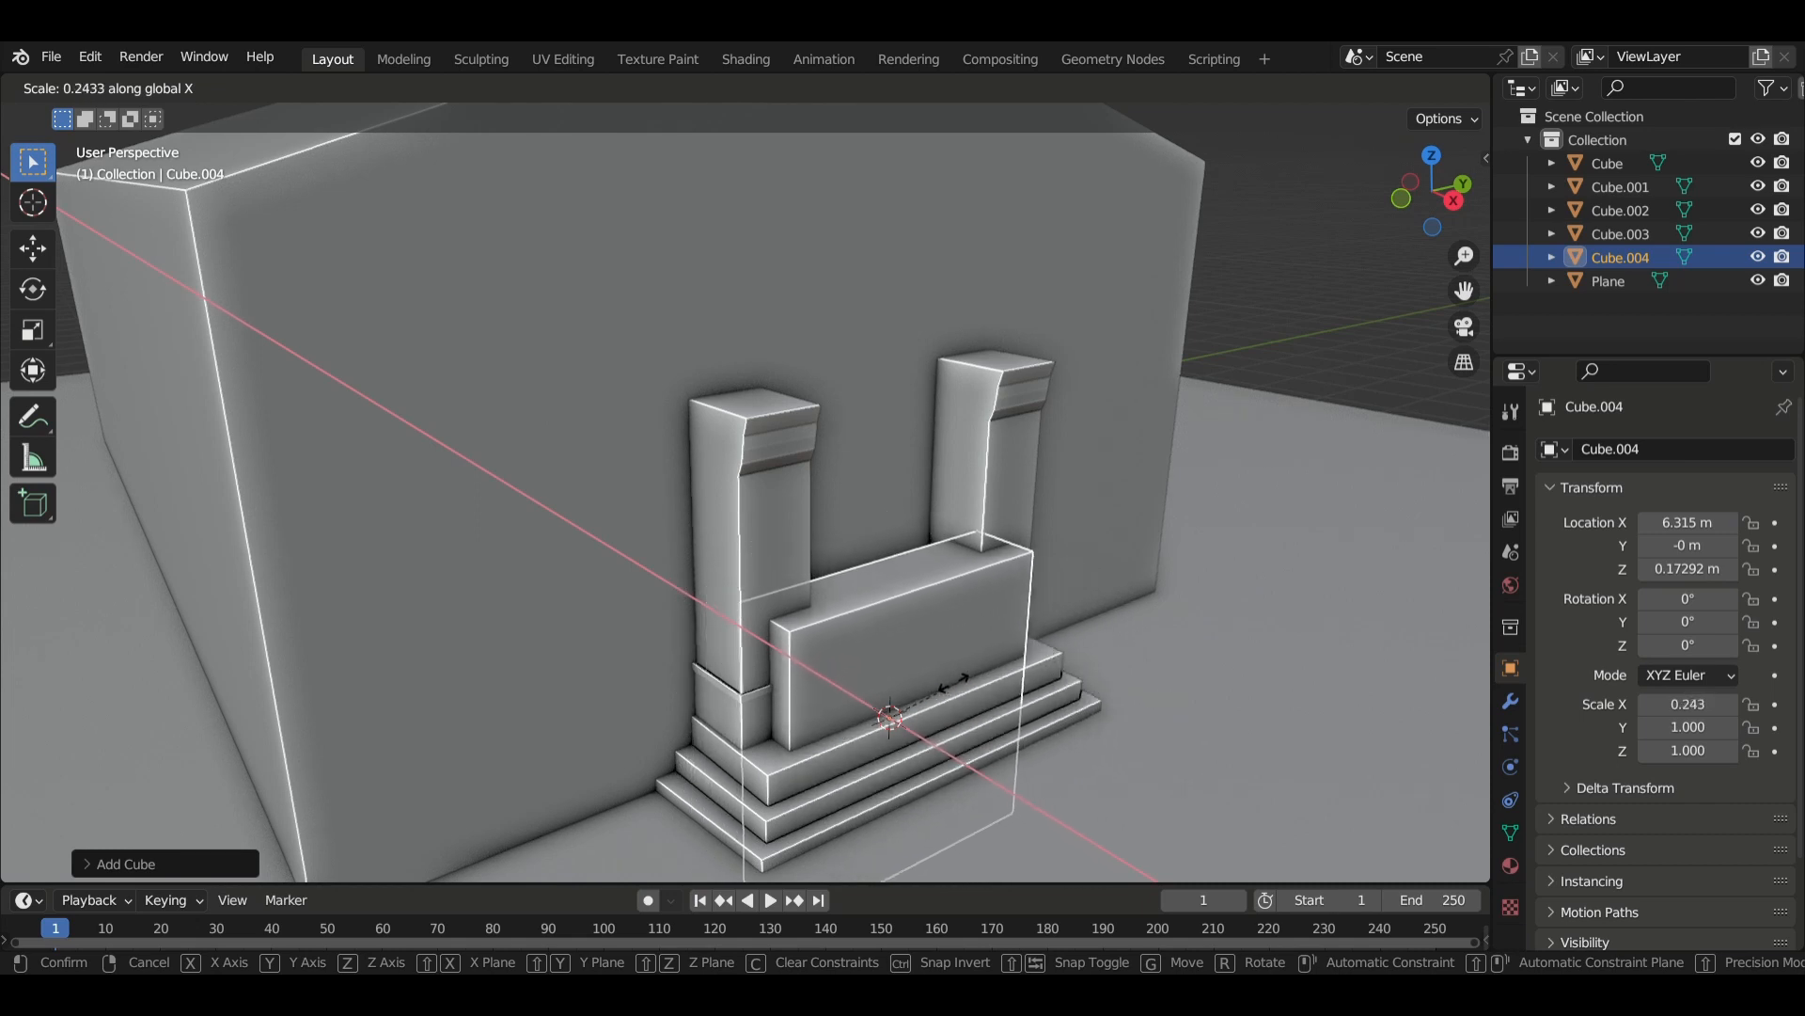
pyautogui.click(945, 687)
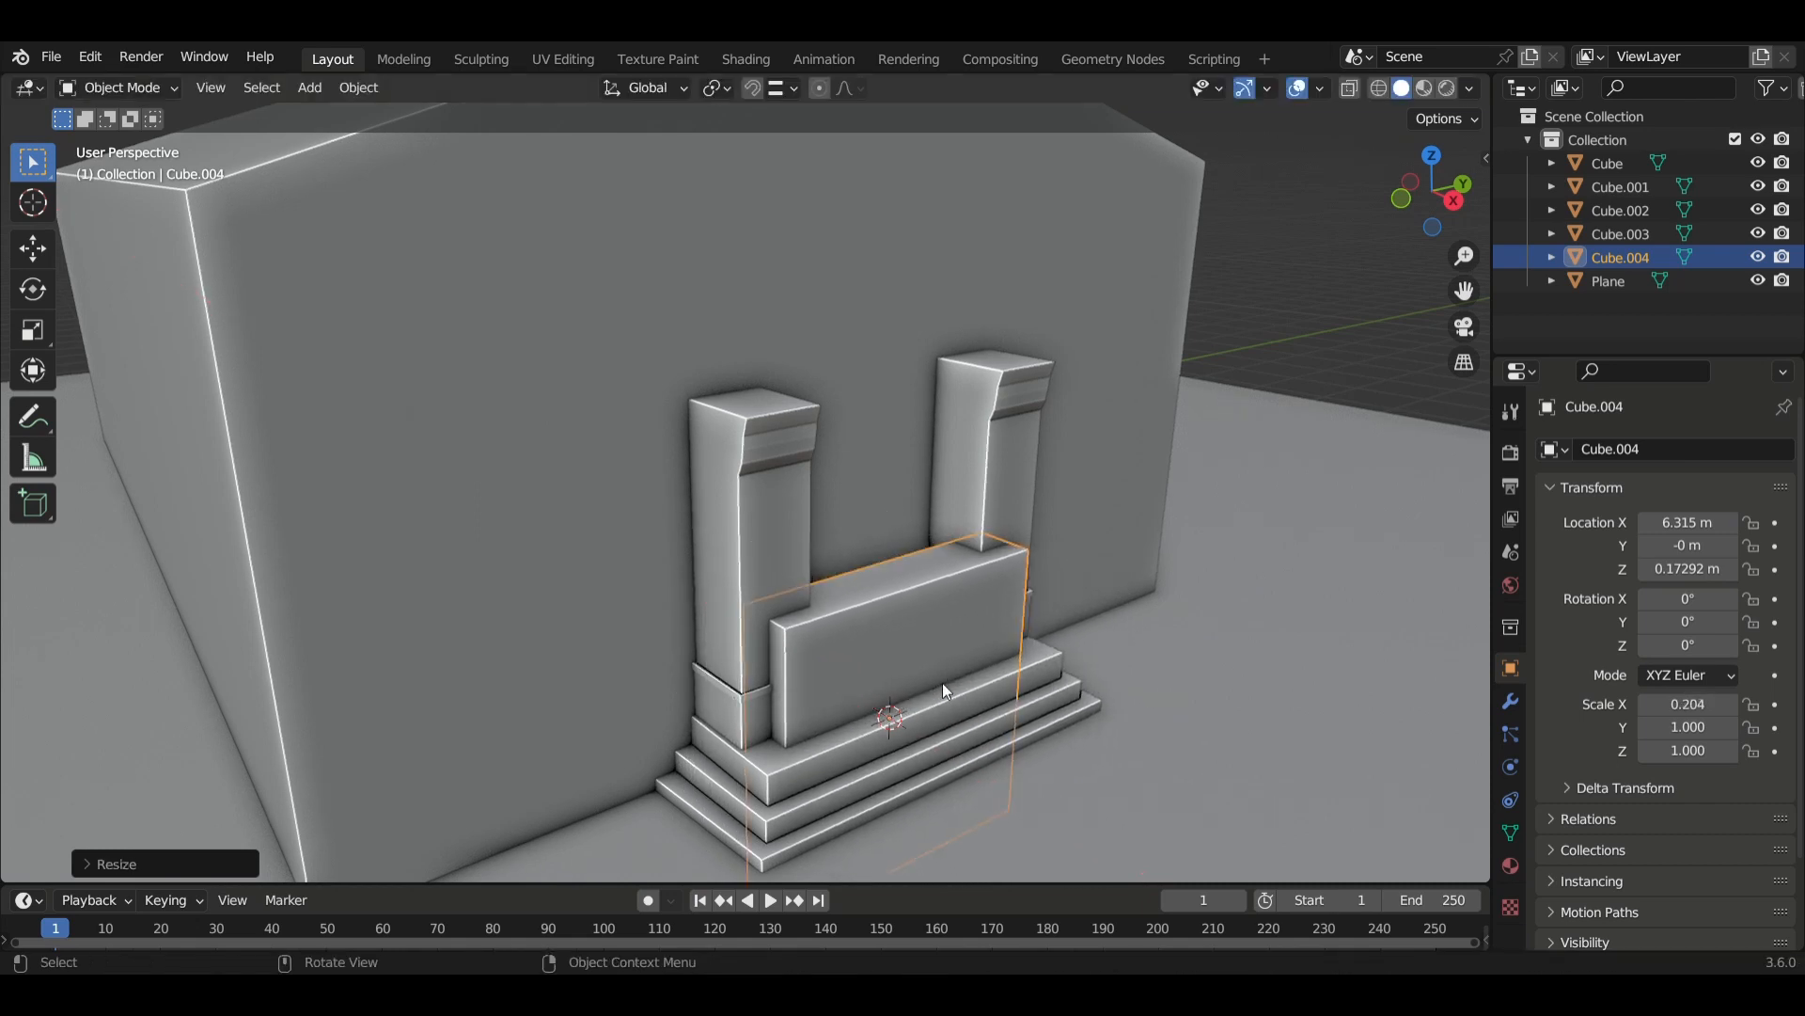
# Raise the thin cube along Z by about 3.21 m so it sits across the tops of the pillars.
pyautogui.press('g')
pyautogui.press('z')
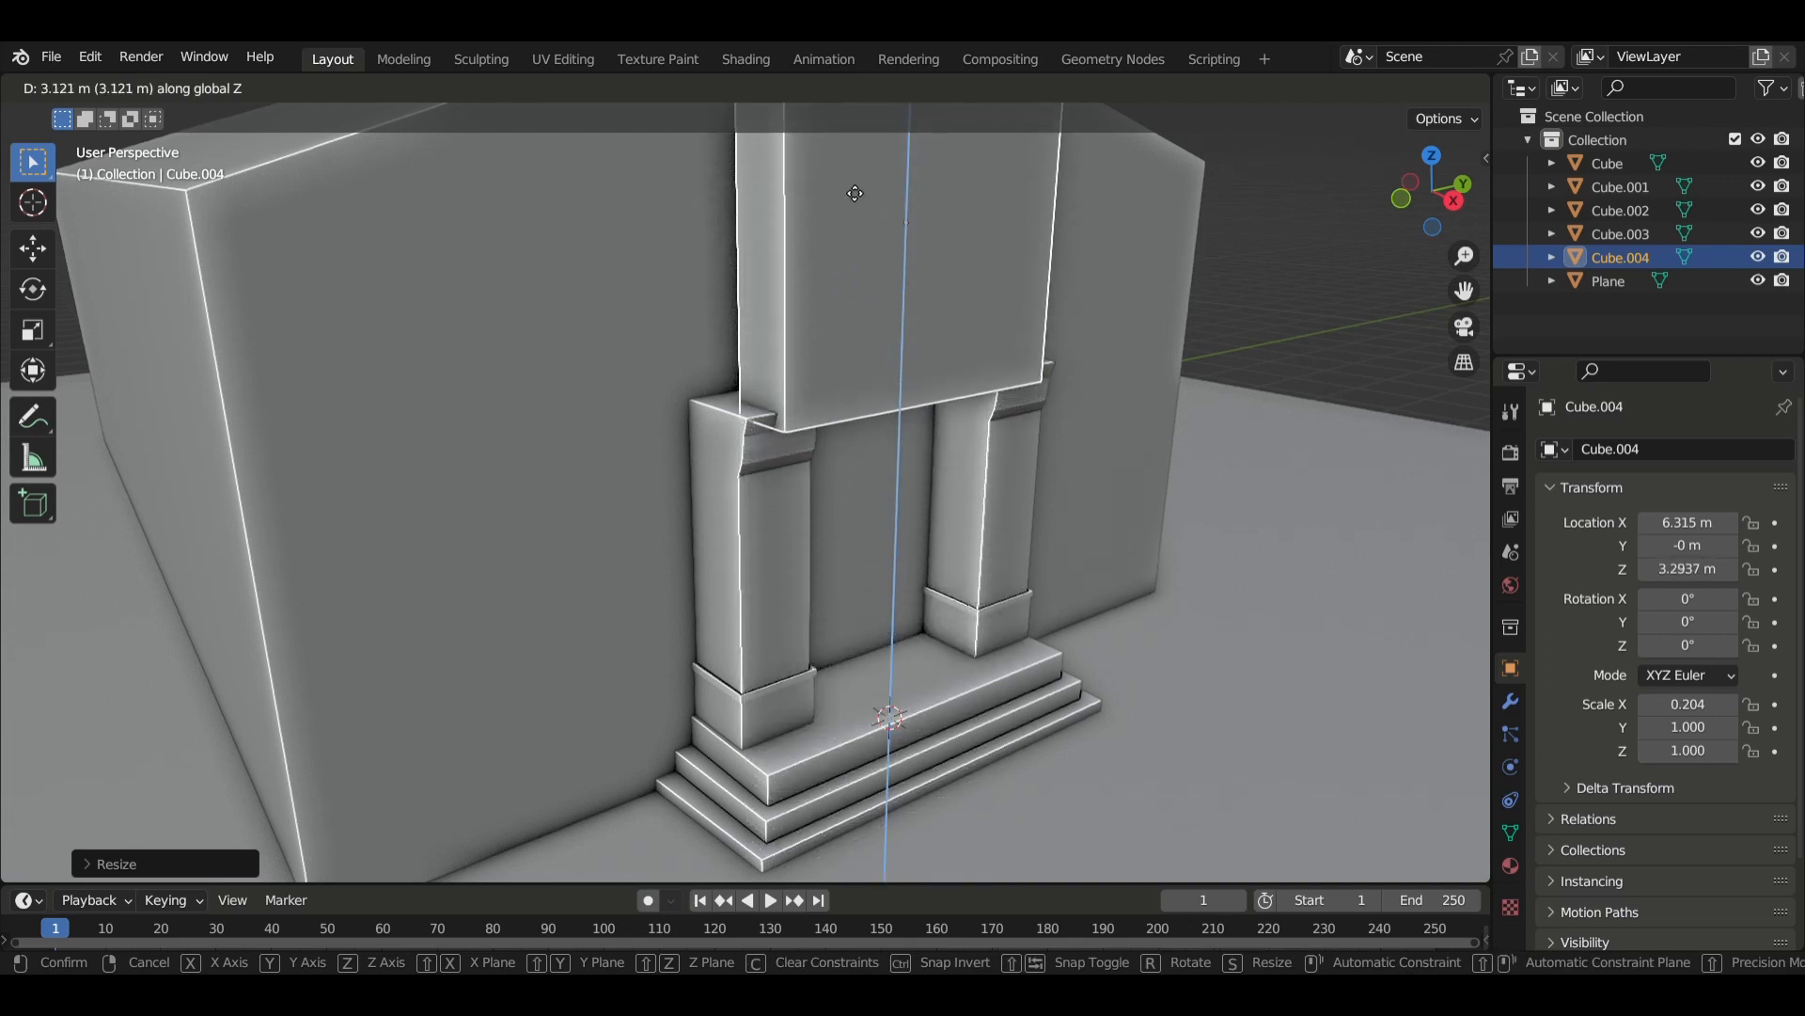
pyautogui.click(845, 173)
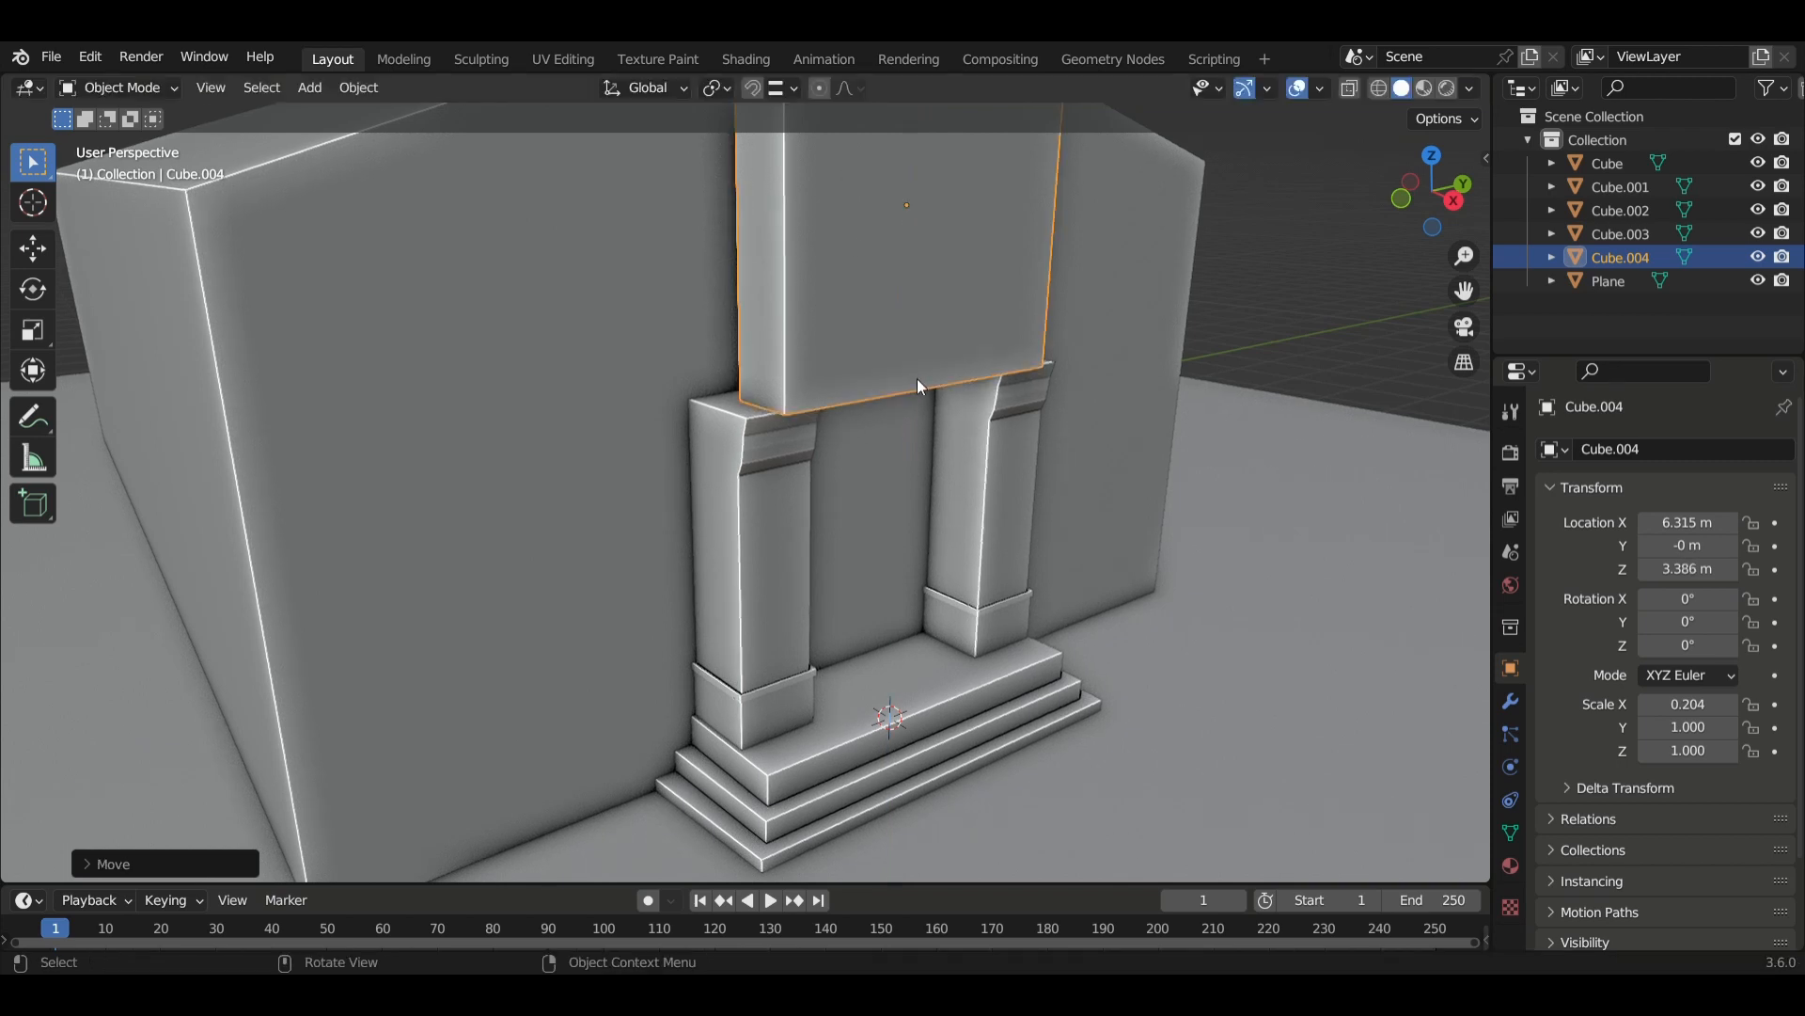
pyautogui.moveTo(916, 378); pyautogui.dragTo(864, 450, button='middle')
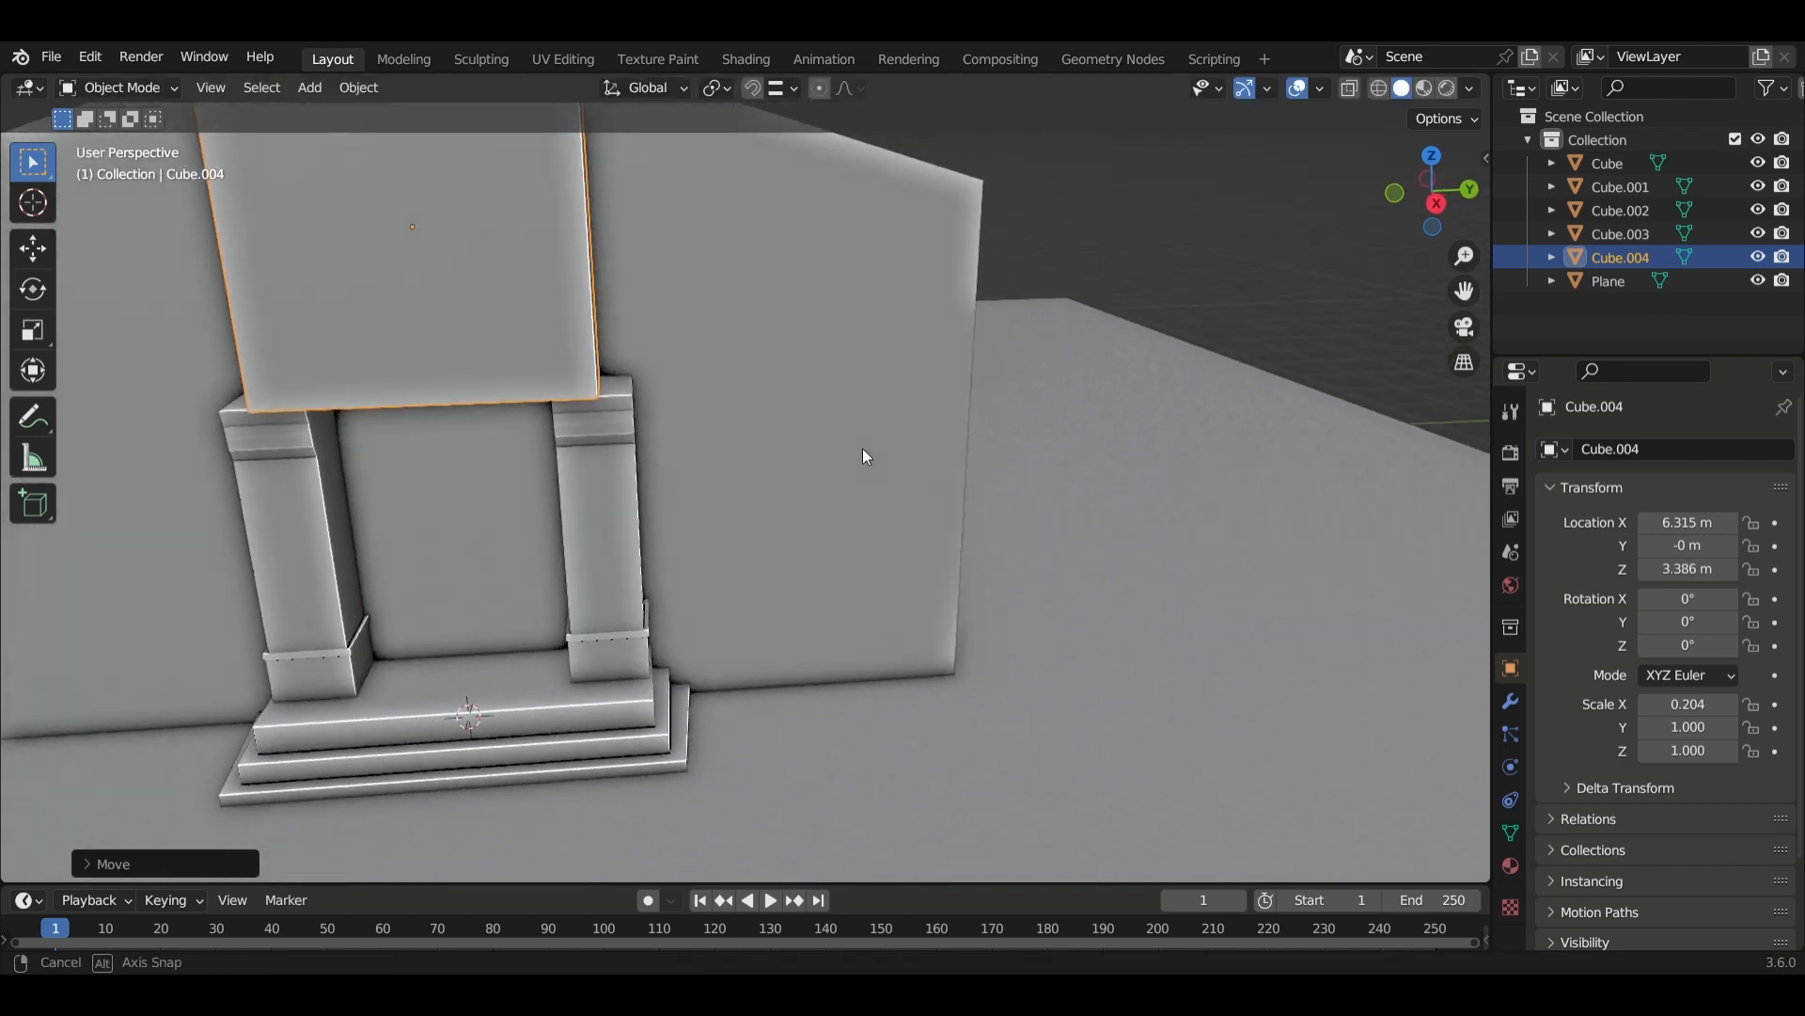
# Scale the block above the pillars along Z to about 0.457.
pyautogui.scroll(-3, 865, 456)
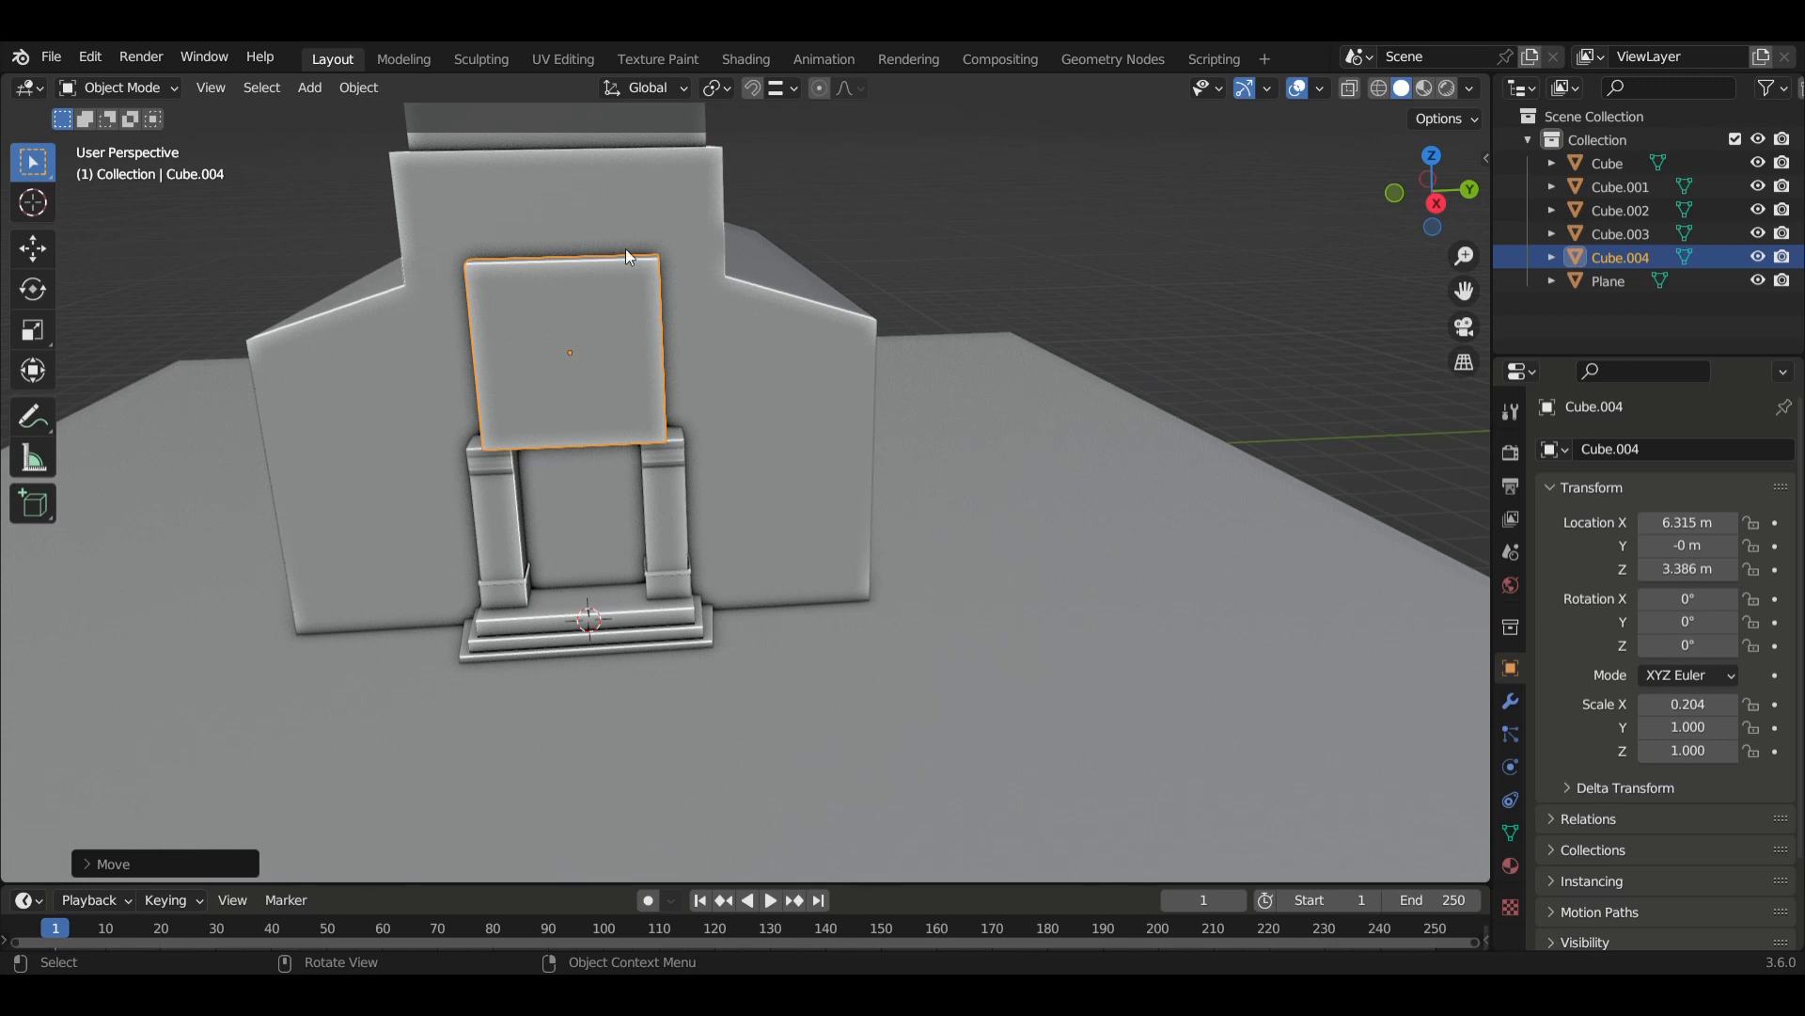
pyautogui.press('s')
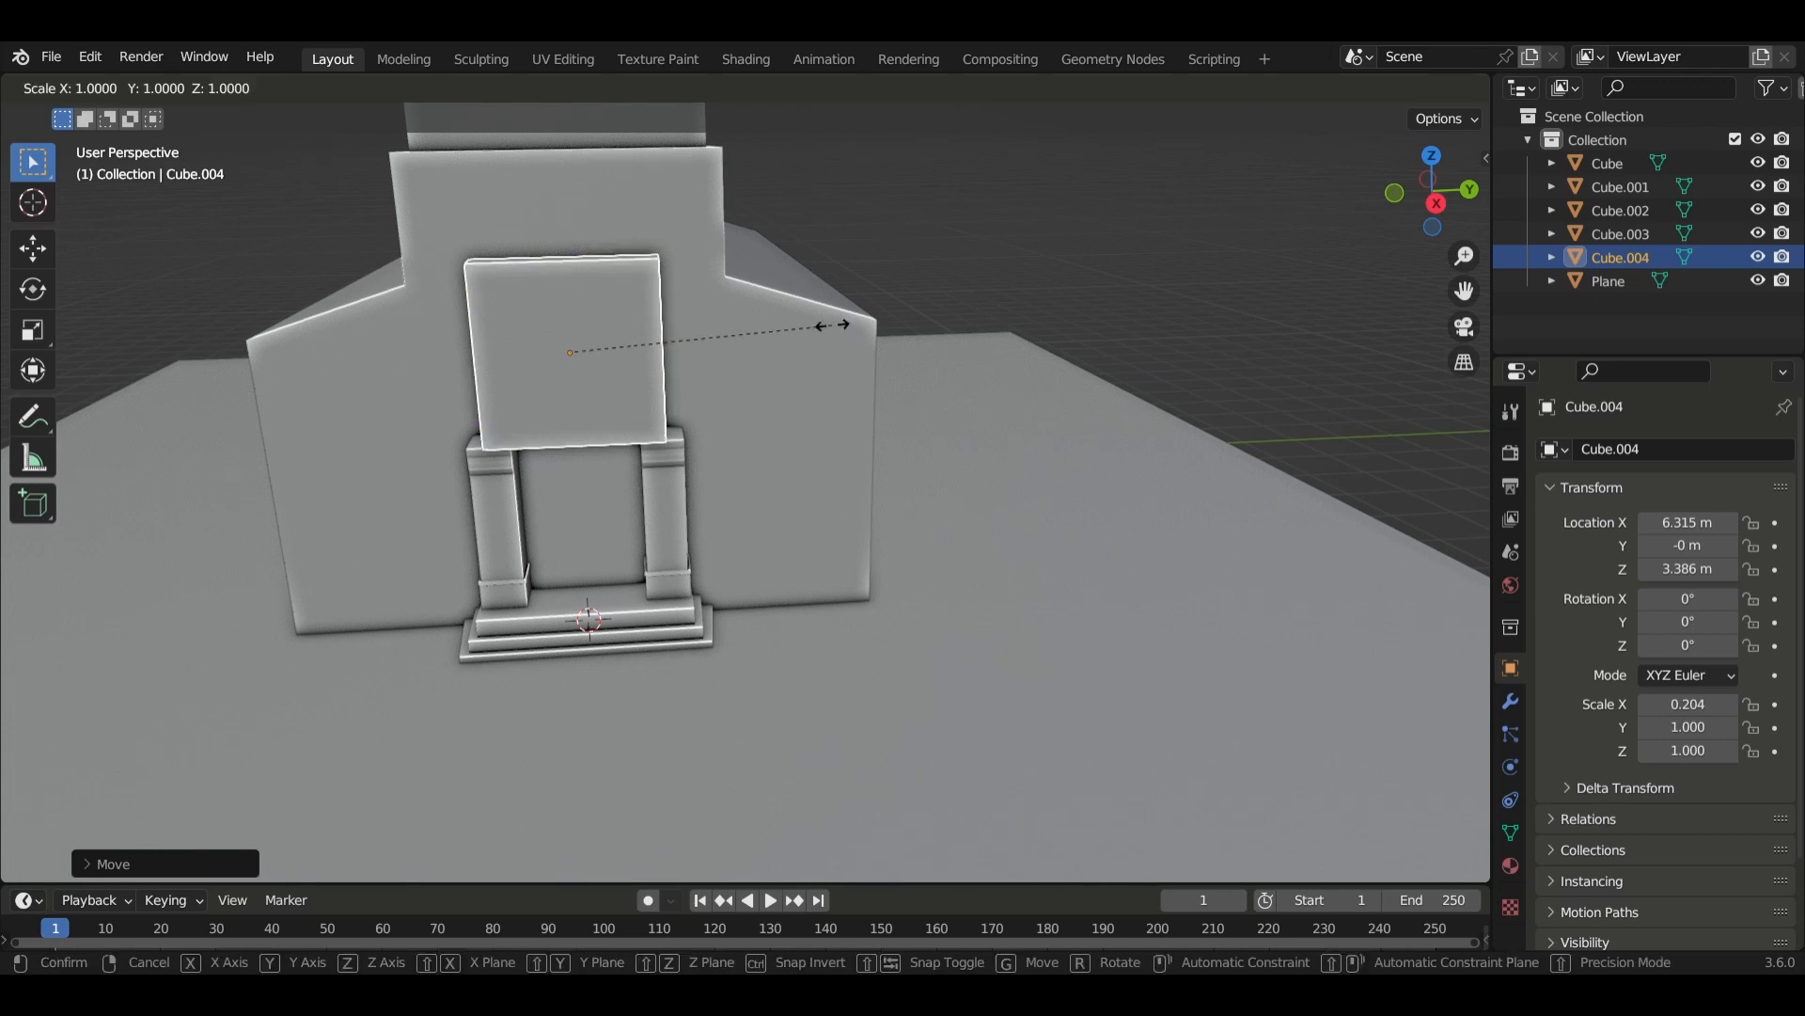
pyautogui.press('z')
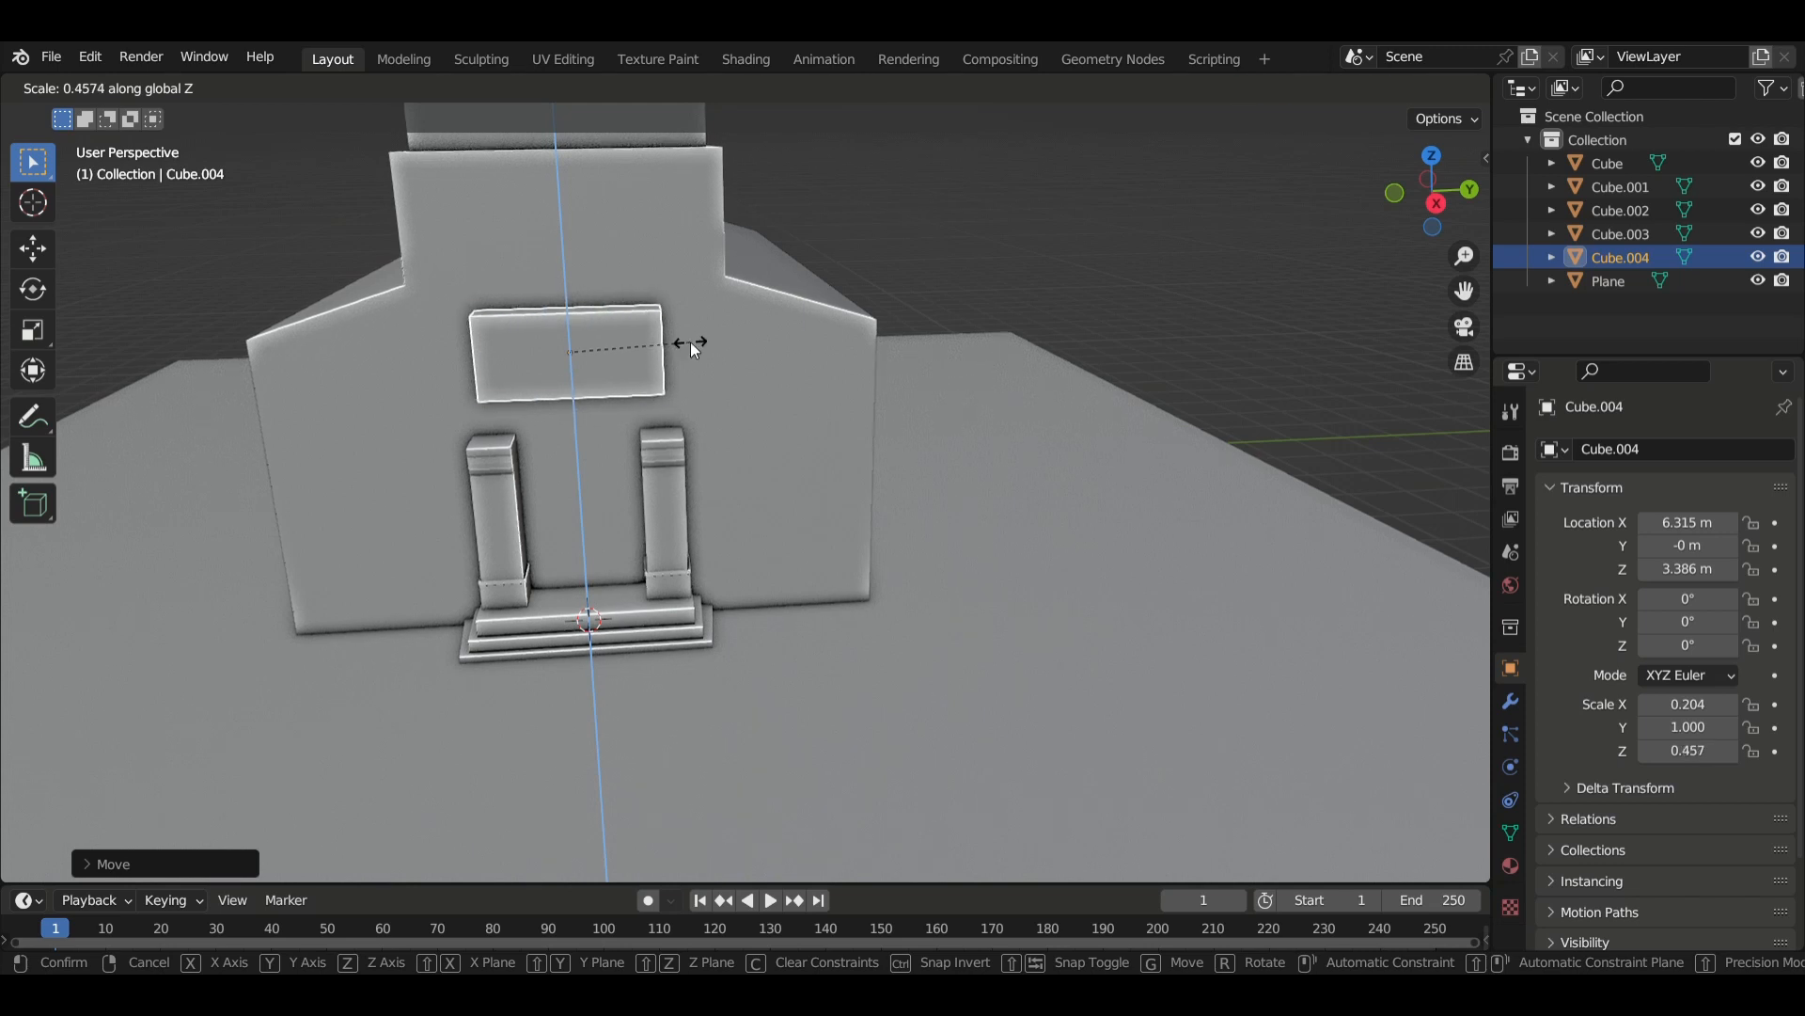
pyautogui.click(691, 342)
# Lower the flattened block along Z by about 0.44 m toward the tops of the pillars.
pyautogui.moveTo(691, 341); pyautogui.dragTo(651, 418, button='middle')
pyautogui.press('g')
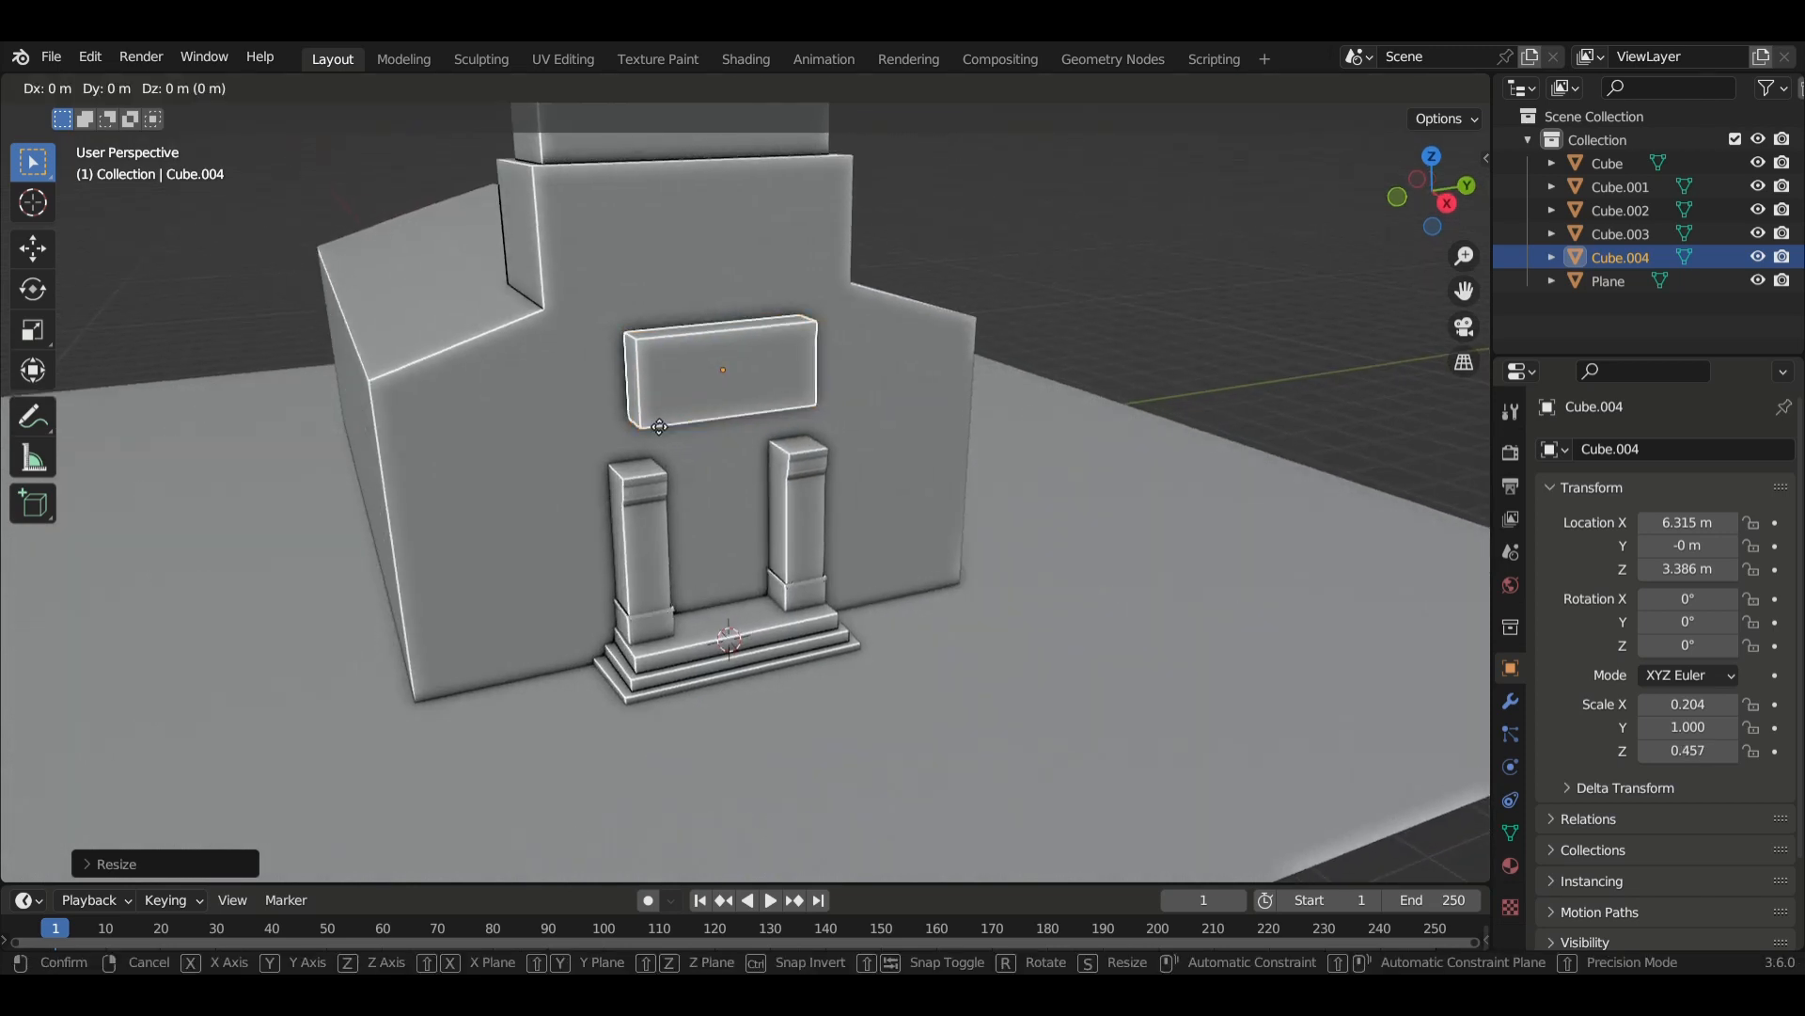
pyautogui.press('z')
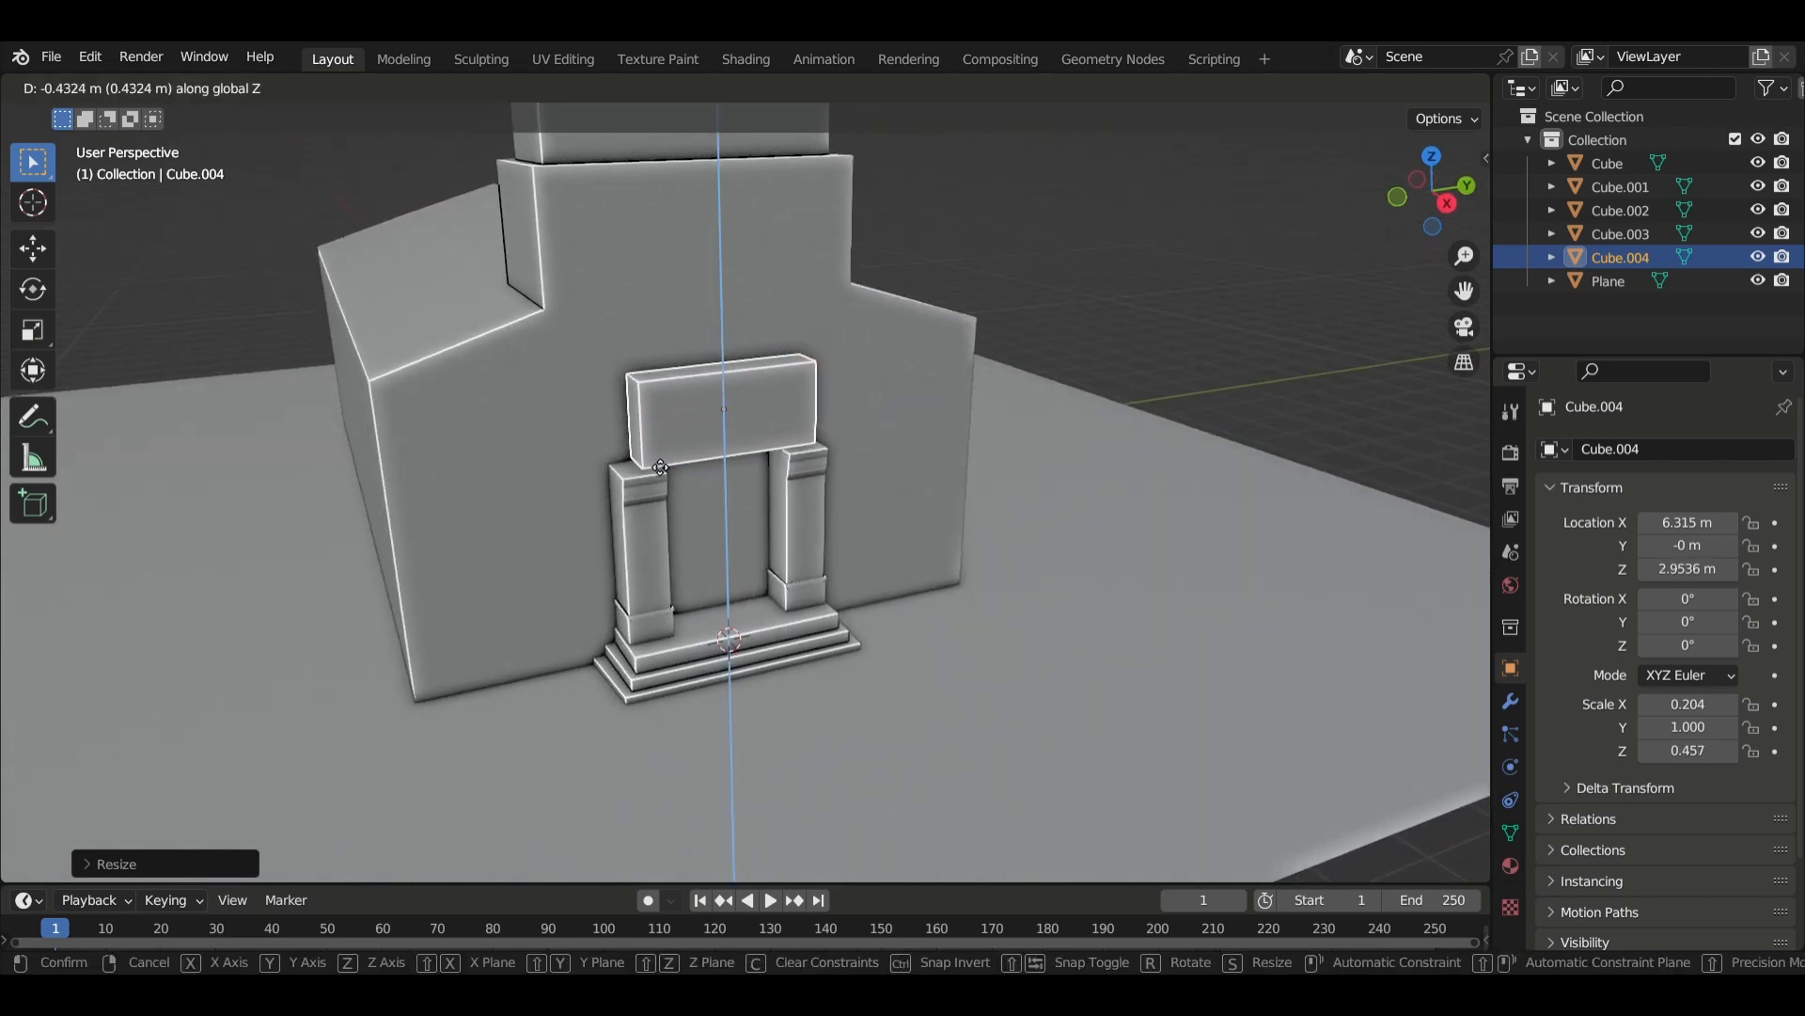
pyautogui.click(651, 459)
# Scale the block along Y to about 1.147 so it spans the width of both pillars.
pyautogui.moveTo(765, 528); pyautogui.dragTo(742, 544, button='middle')
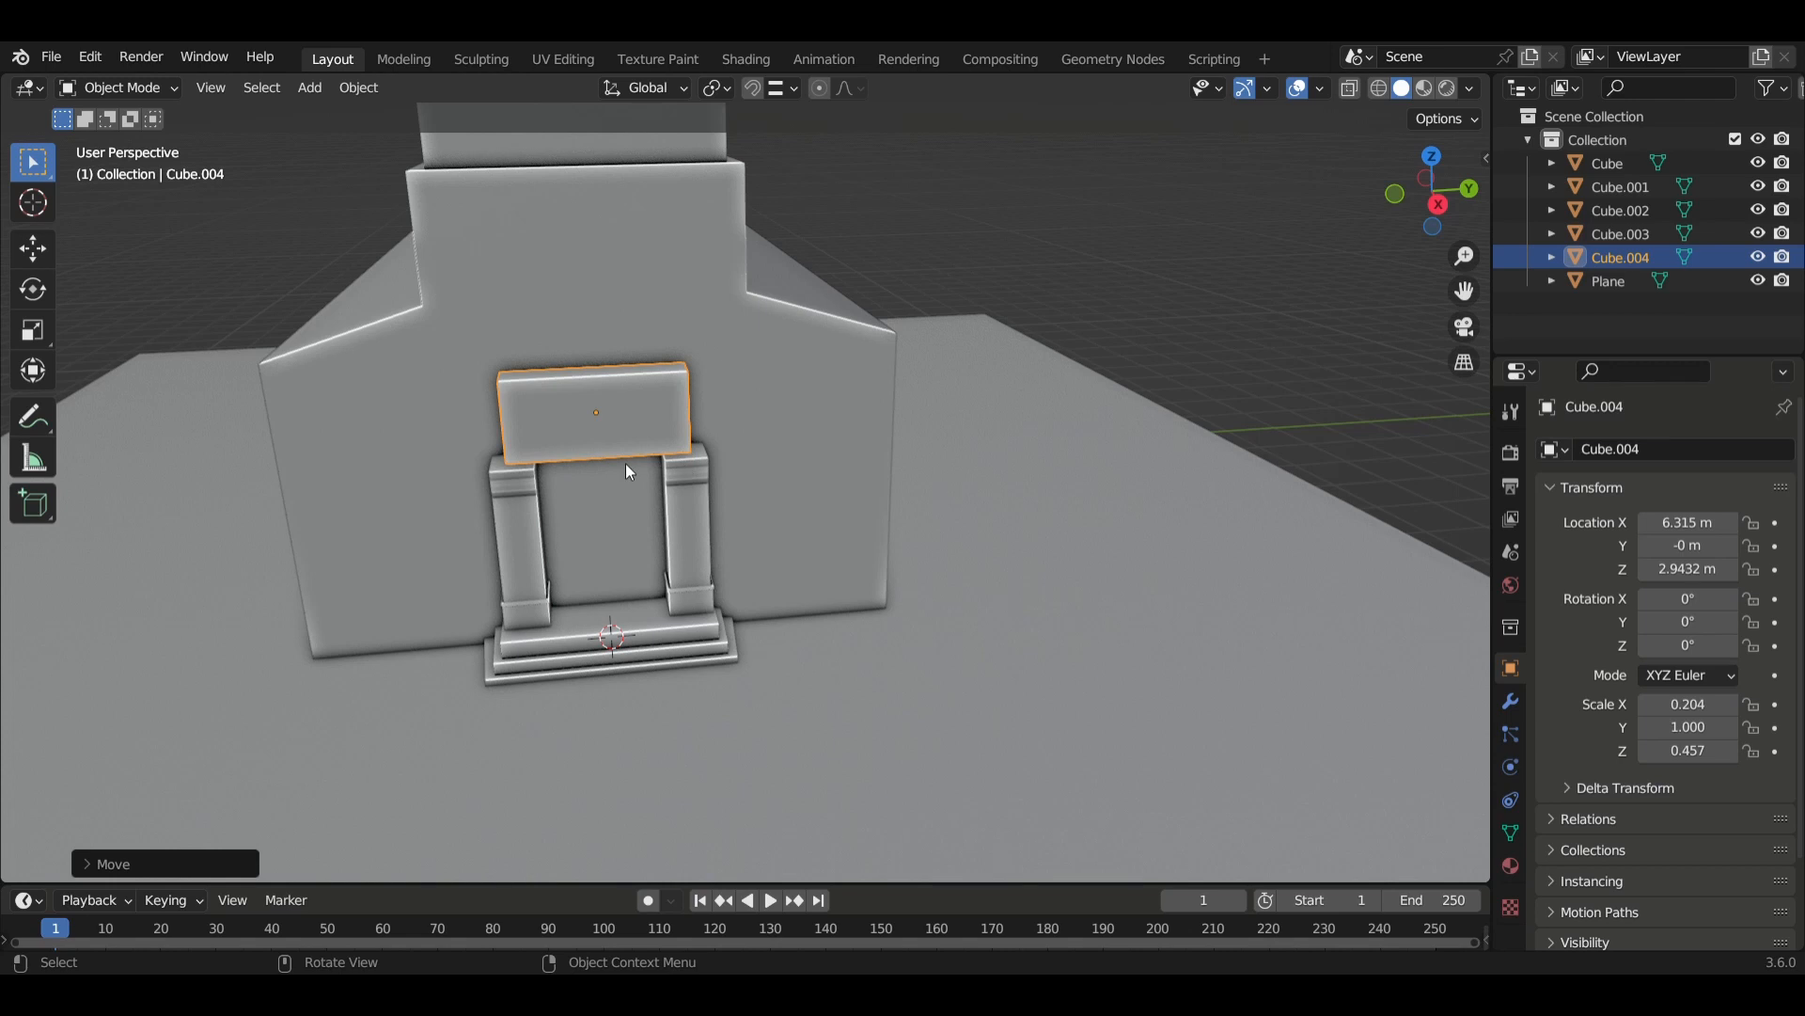
pyautogui.press('s')
pyautogui.press('y')
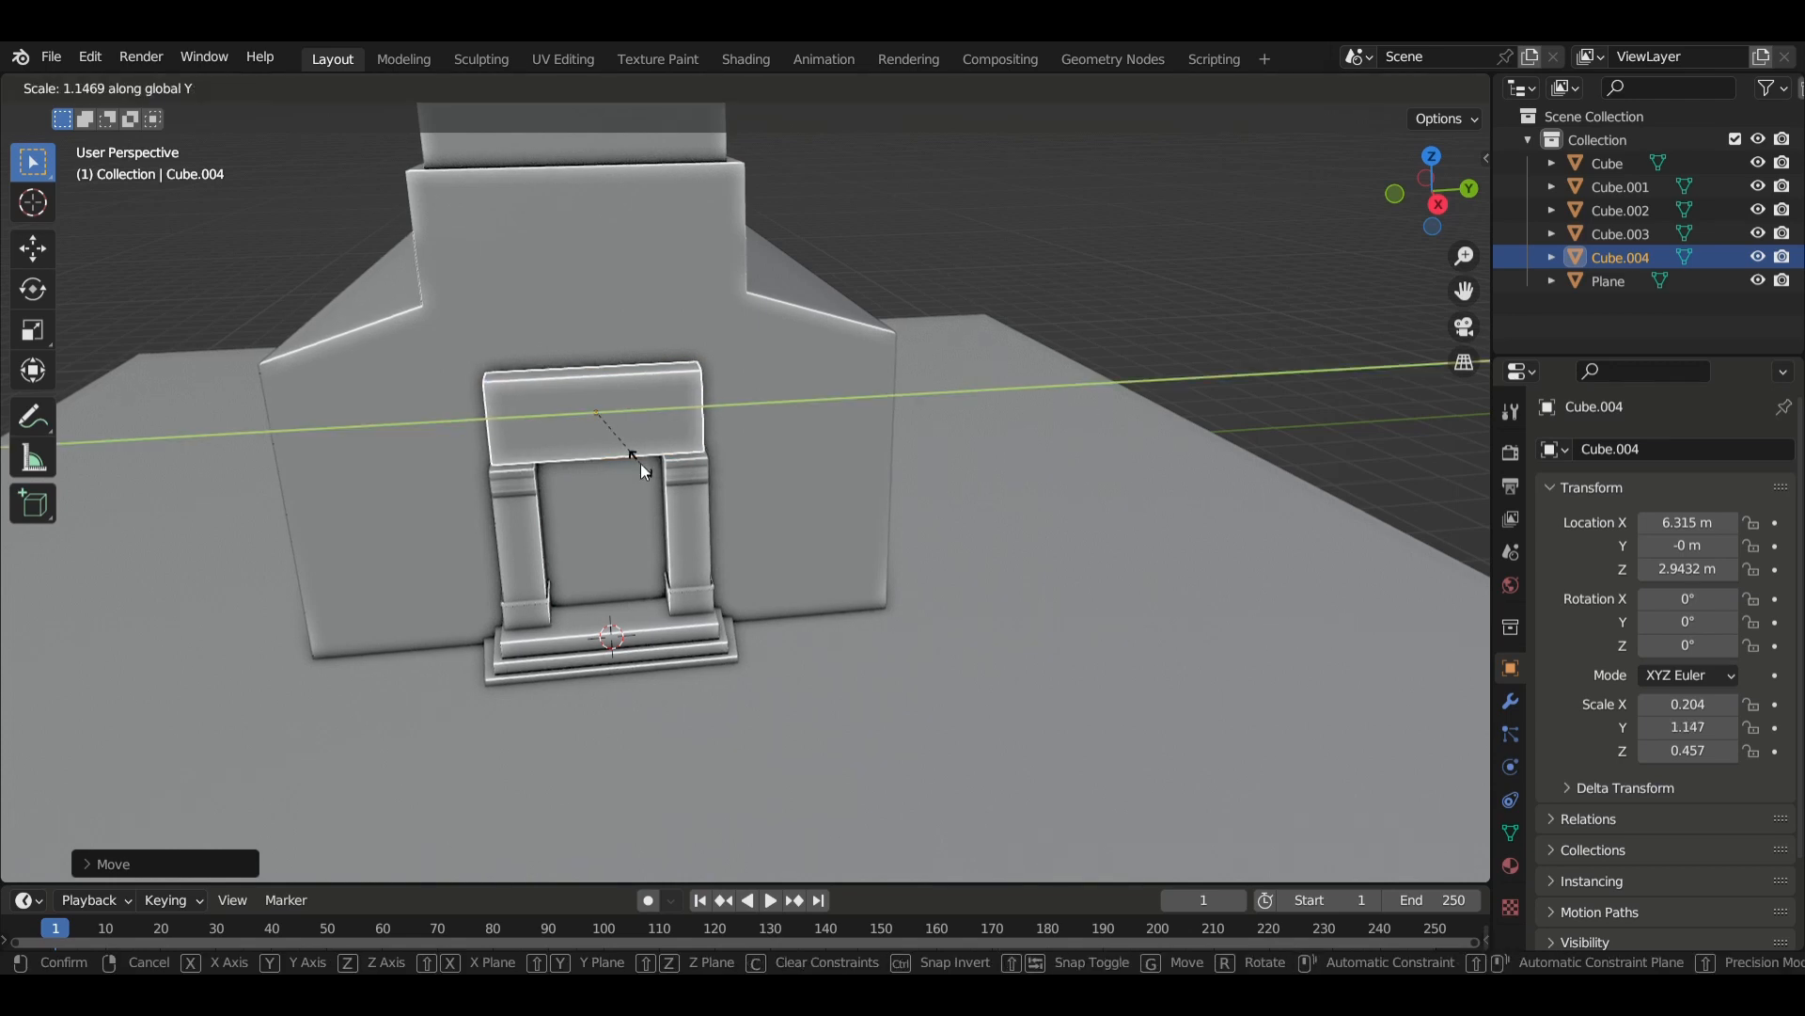
pyautogui.click(640, 463)
# Move the block along X by about -0.235 m back toward the building wall.
pyautogui.moveTo(696, 488); pyautogui.dragTo(818, 457, button='middle')
pyautogui.scroll(4, 648, 433)
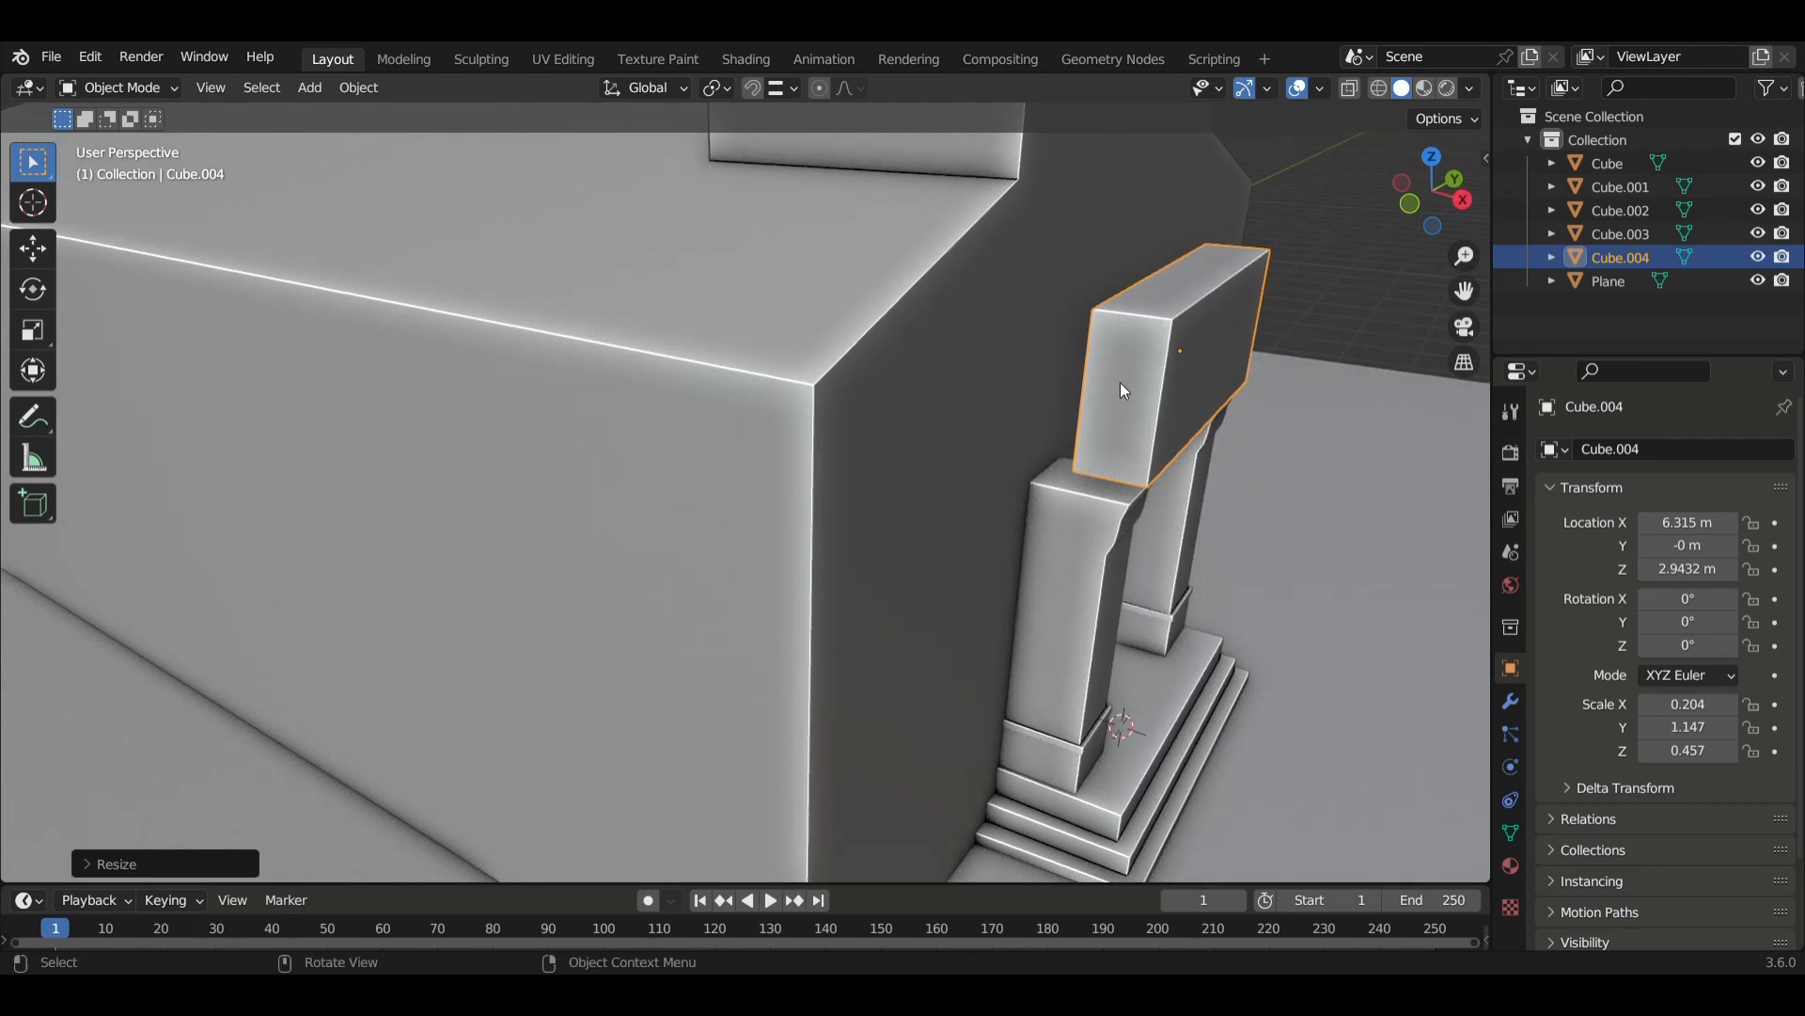
pyautogui.press('g')
pyautogui.press('x')
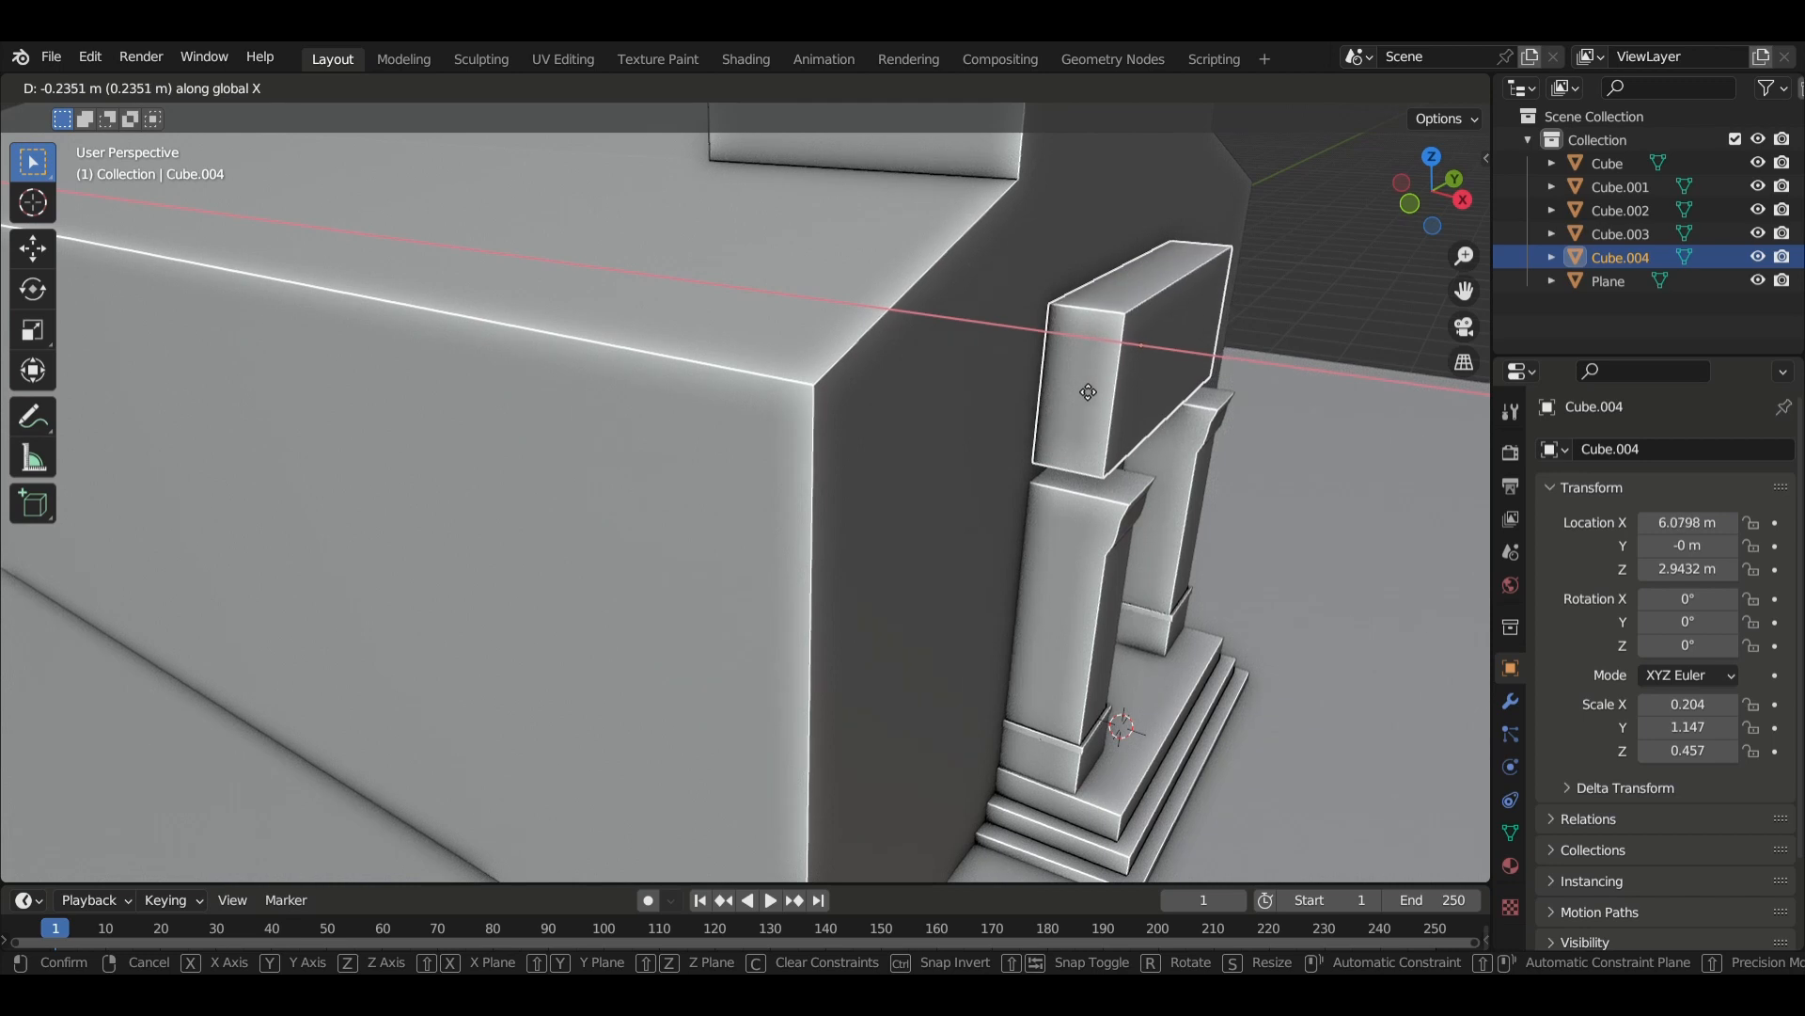
pyautogui.click(1088, 392)
# Lower the block along Z by about 0.10 m so it rests on the pillar tops.
pyautogui.scroll(-4, 1043, 447)
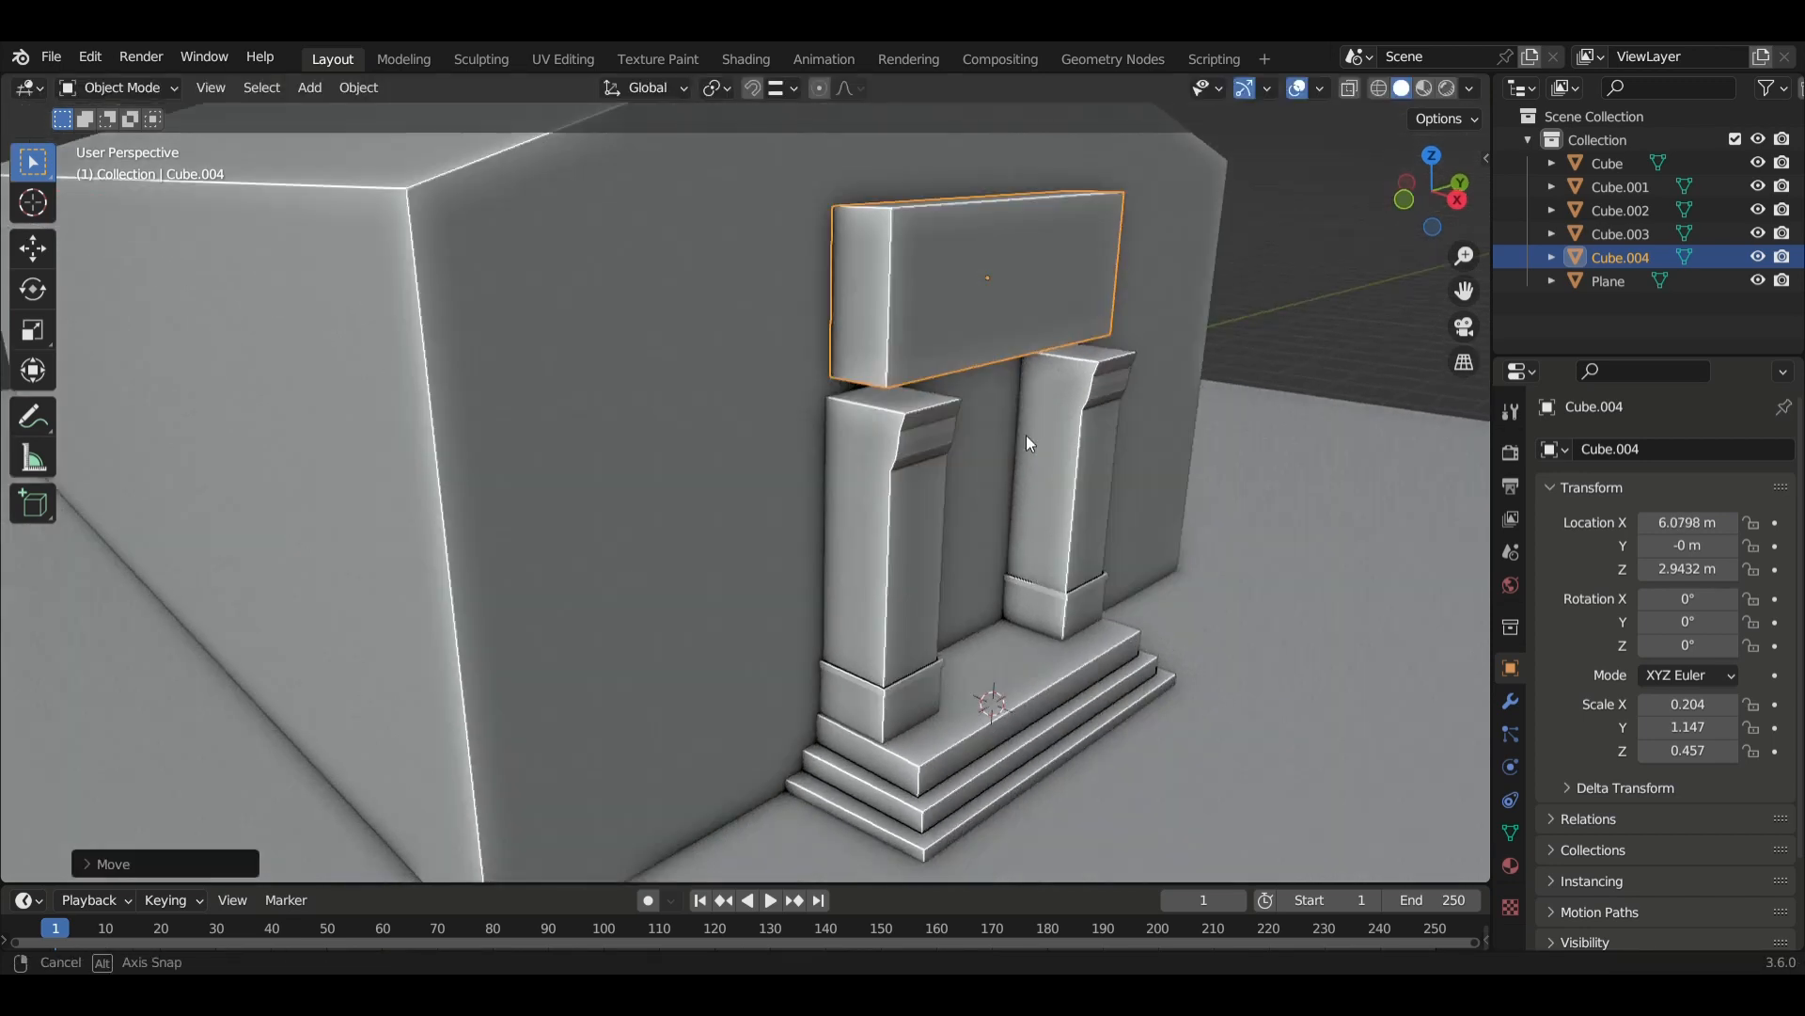
pyautogui.scroll(6, 942, 392)
pyautogui.moveTo(920, 409); pyautogui.dragTo(907, 412, button='middle')
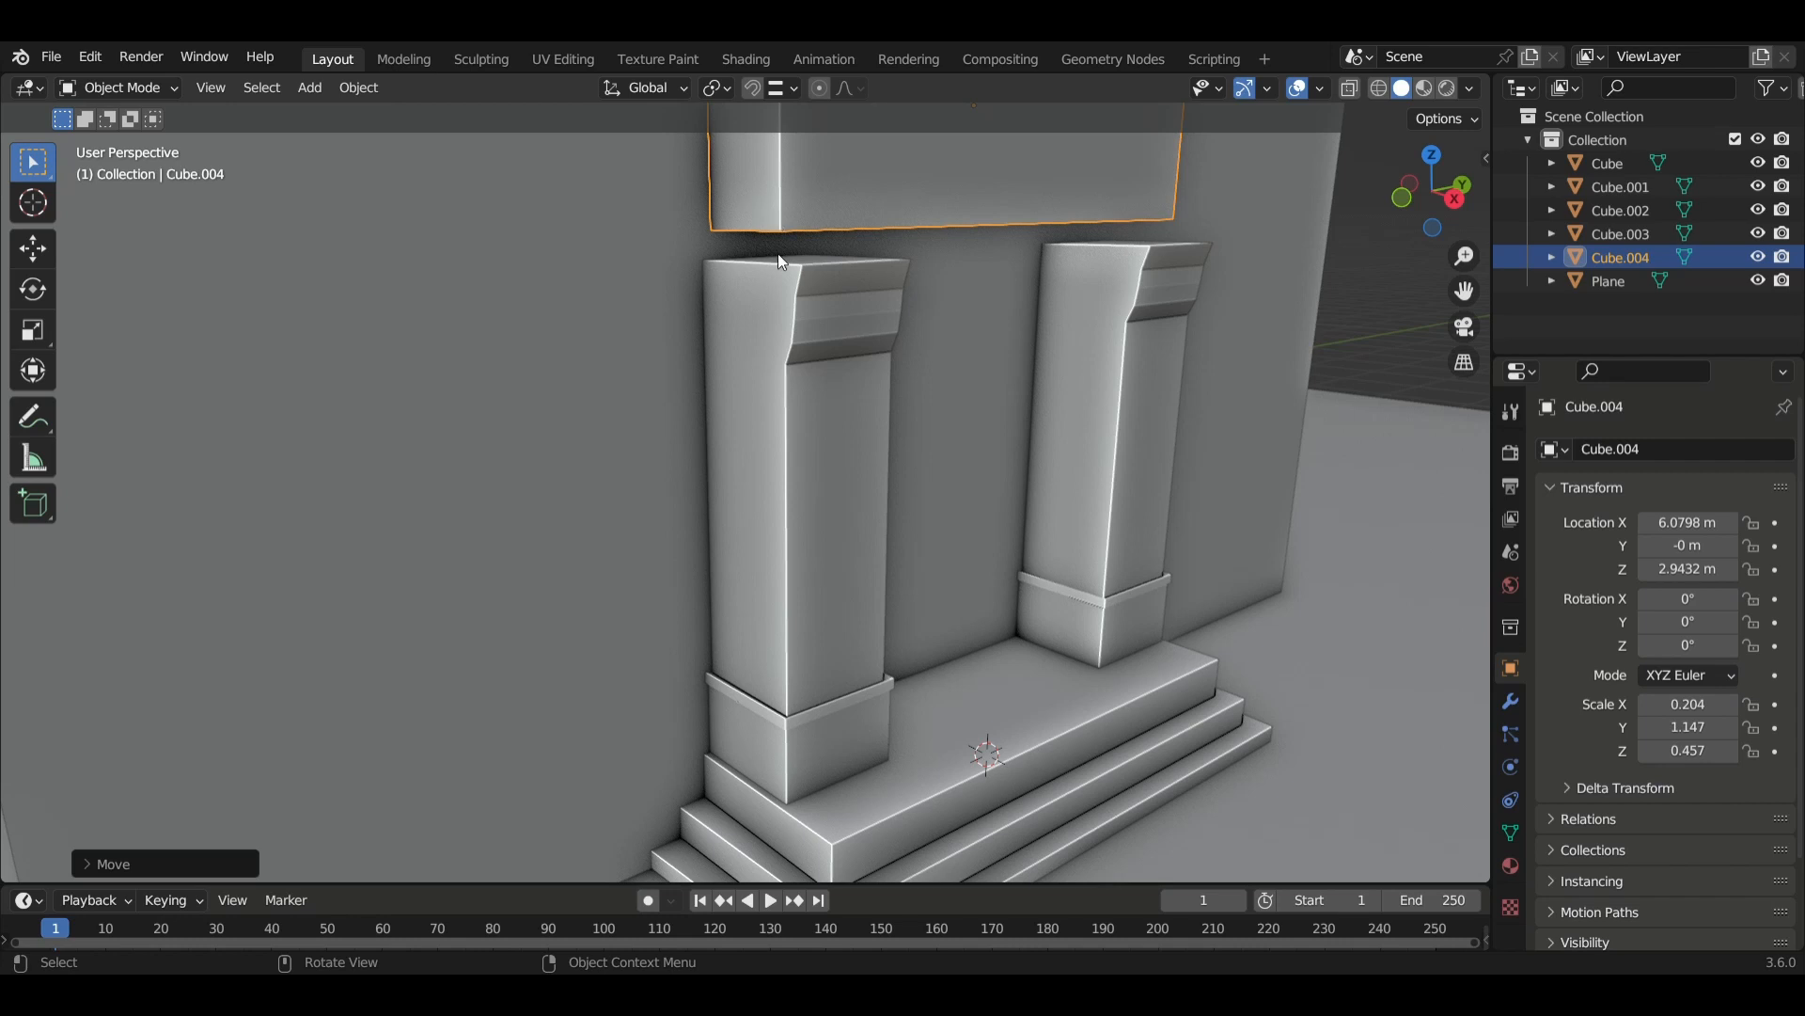
pyautogui.press('g')
pyautogui.press('z')
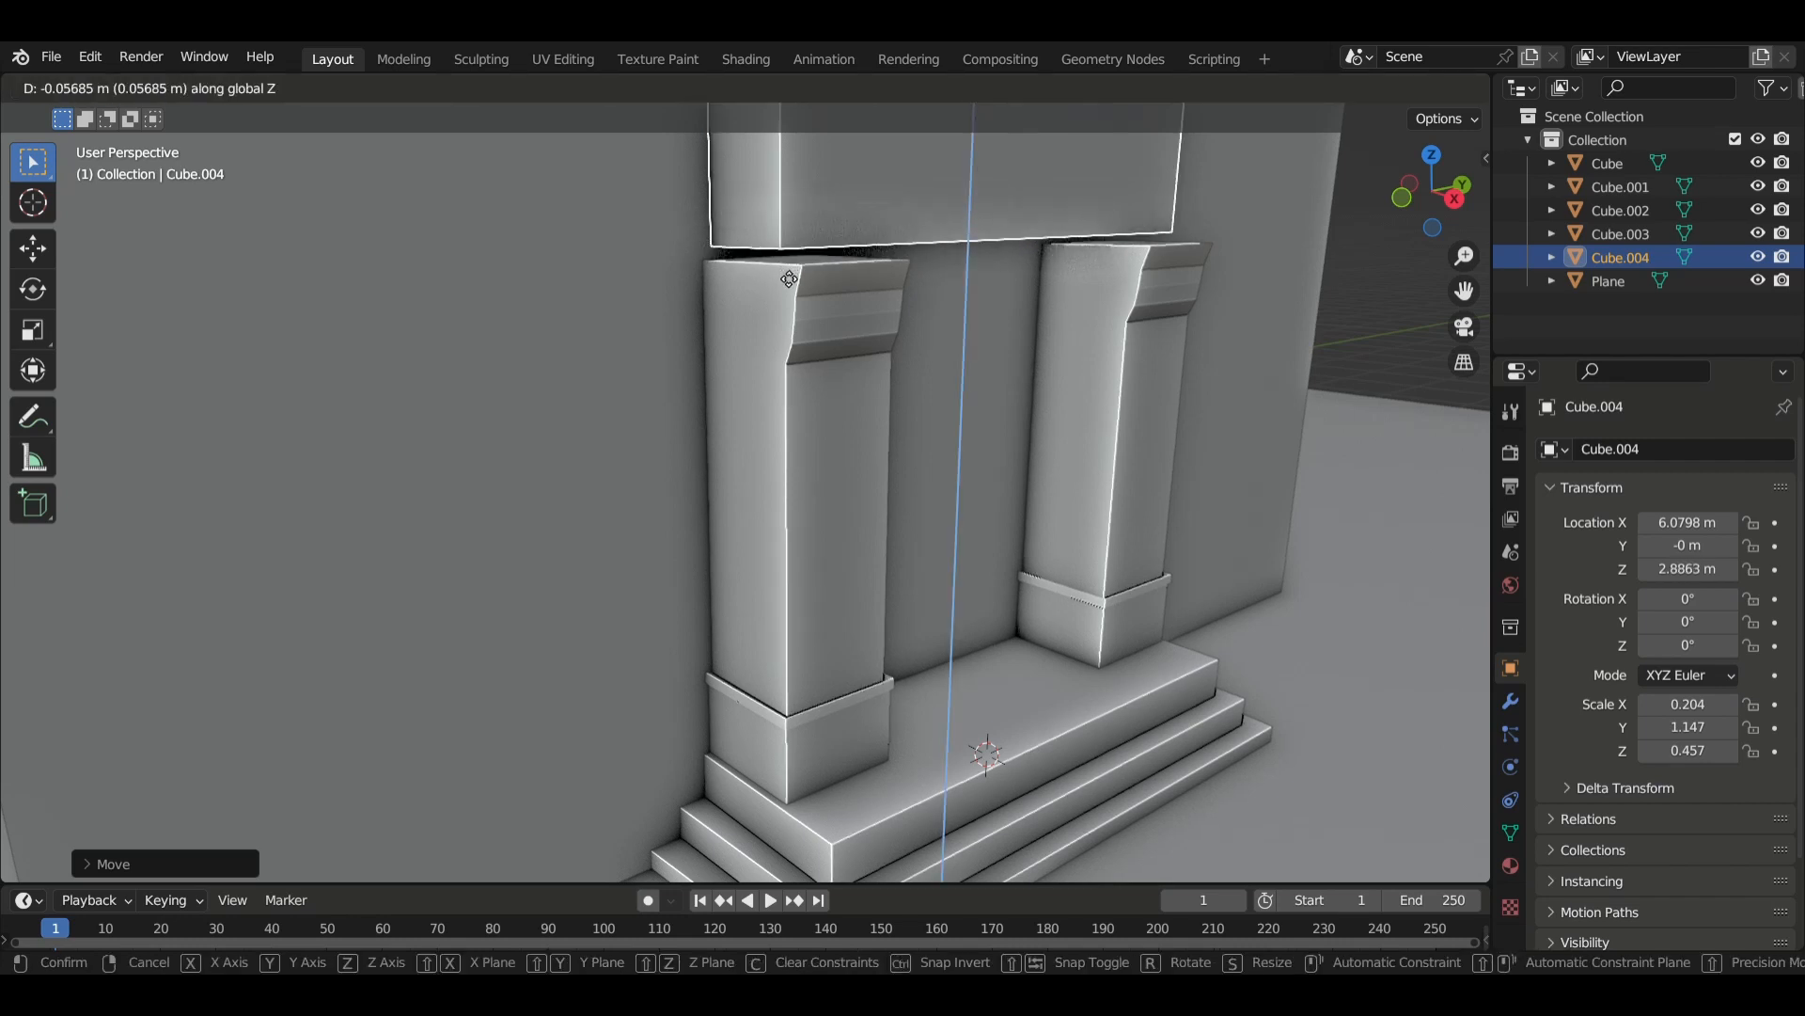
pyautogui.click(789, 289)
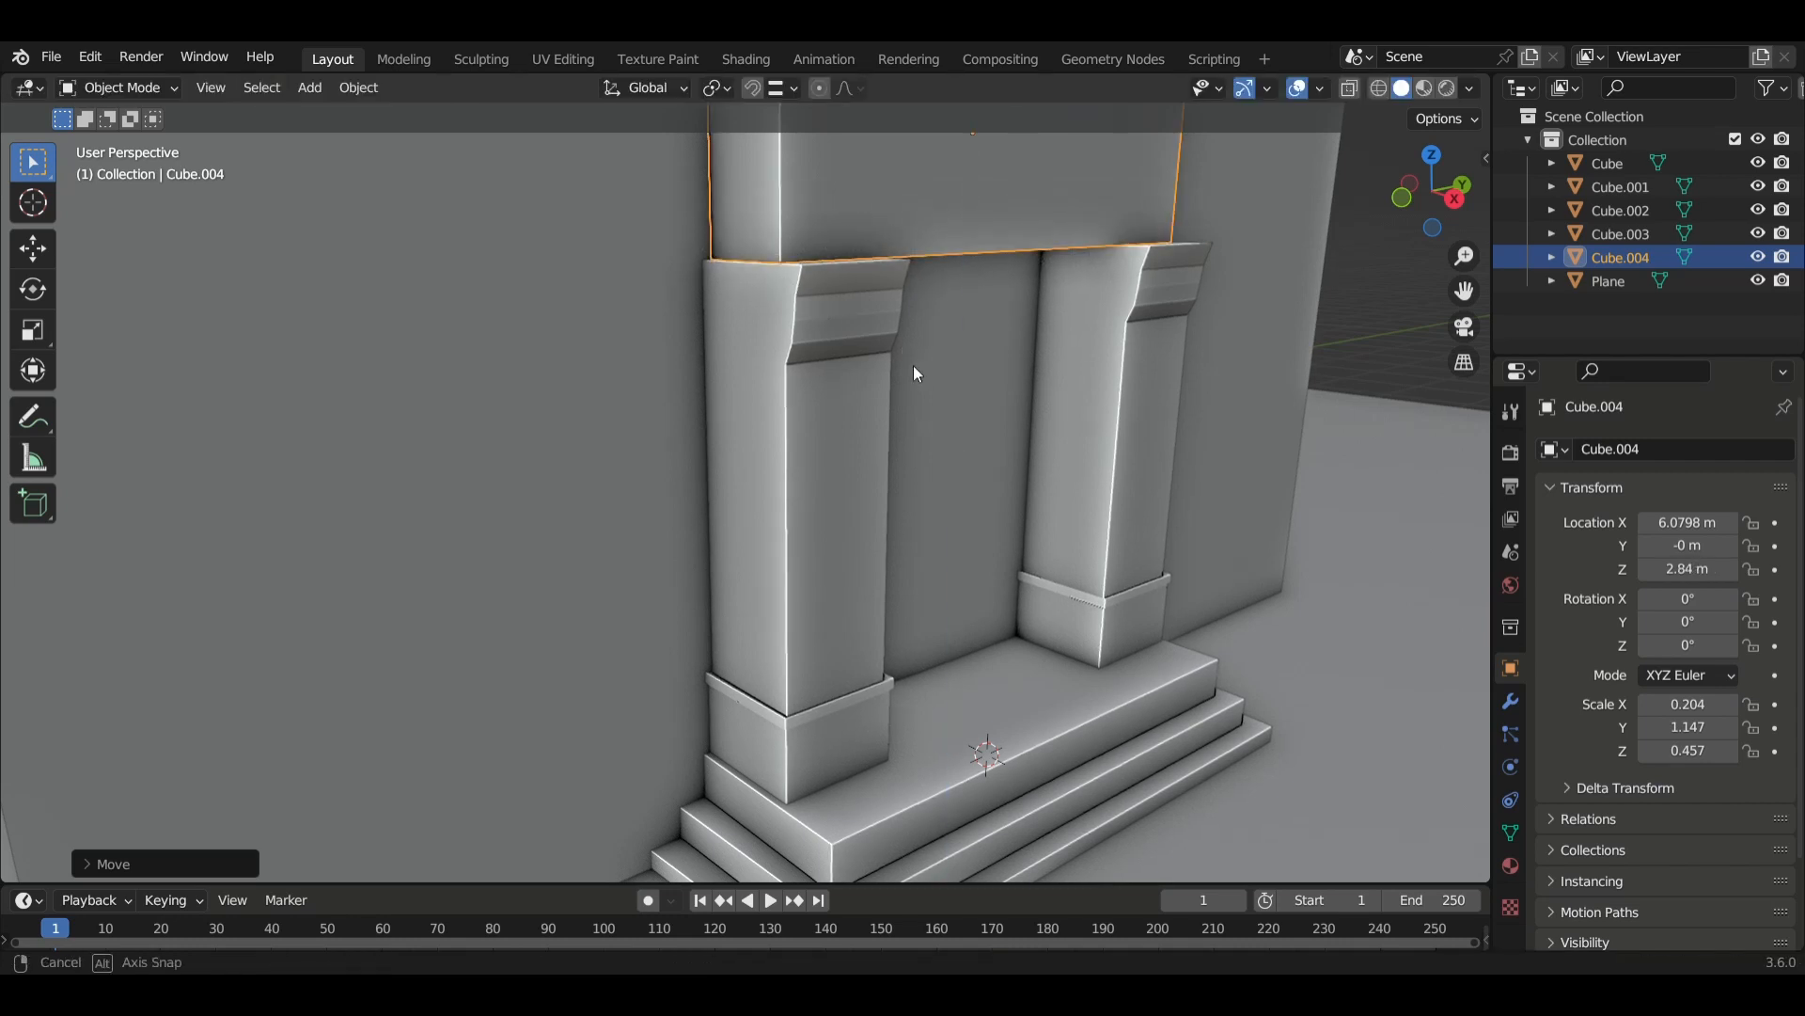
# In Edit Mode, extrude the block's top face upward three times in thin layers of about 0.02 m each.
pyautogui.moveTo(912, 365); pyautogui.dragTo(825, 566, button='middle')
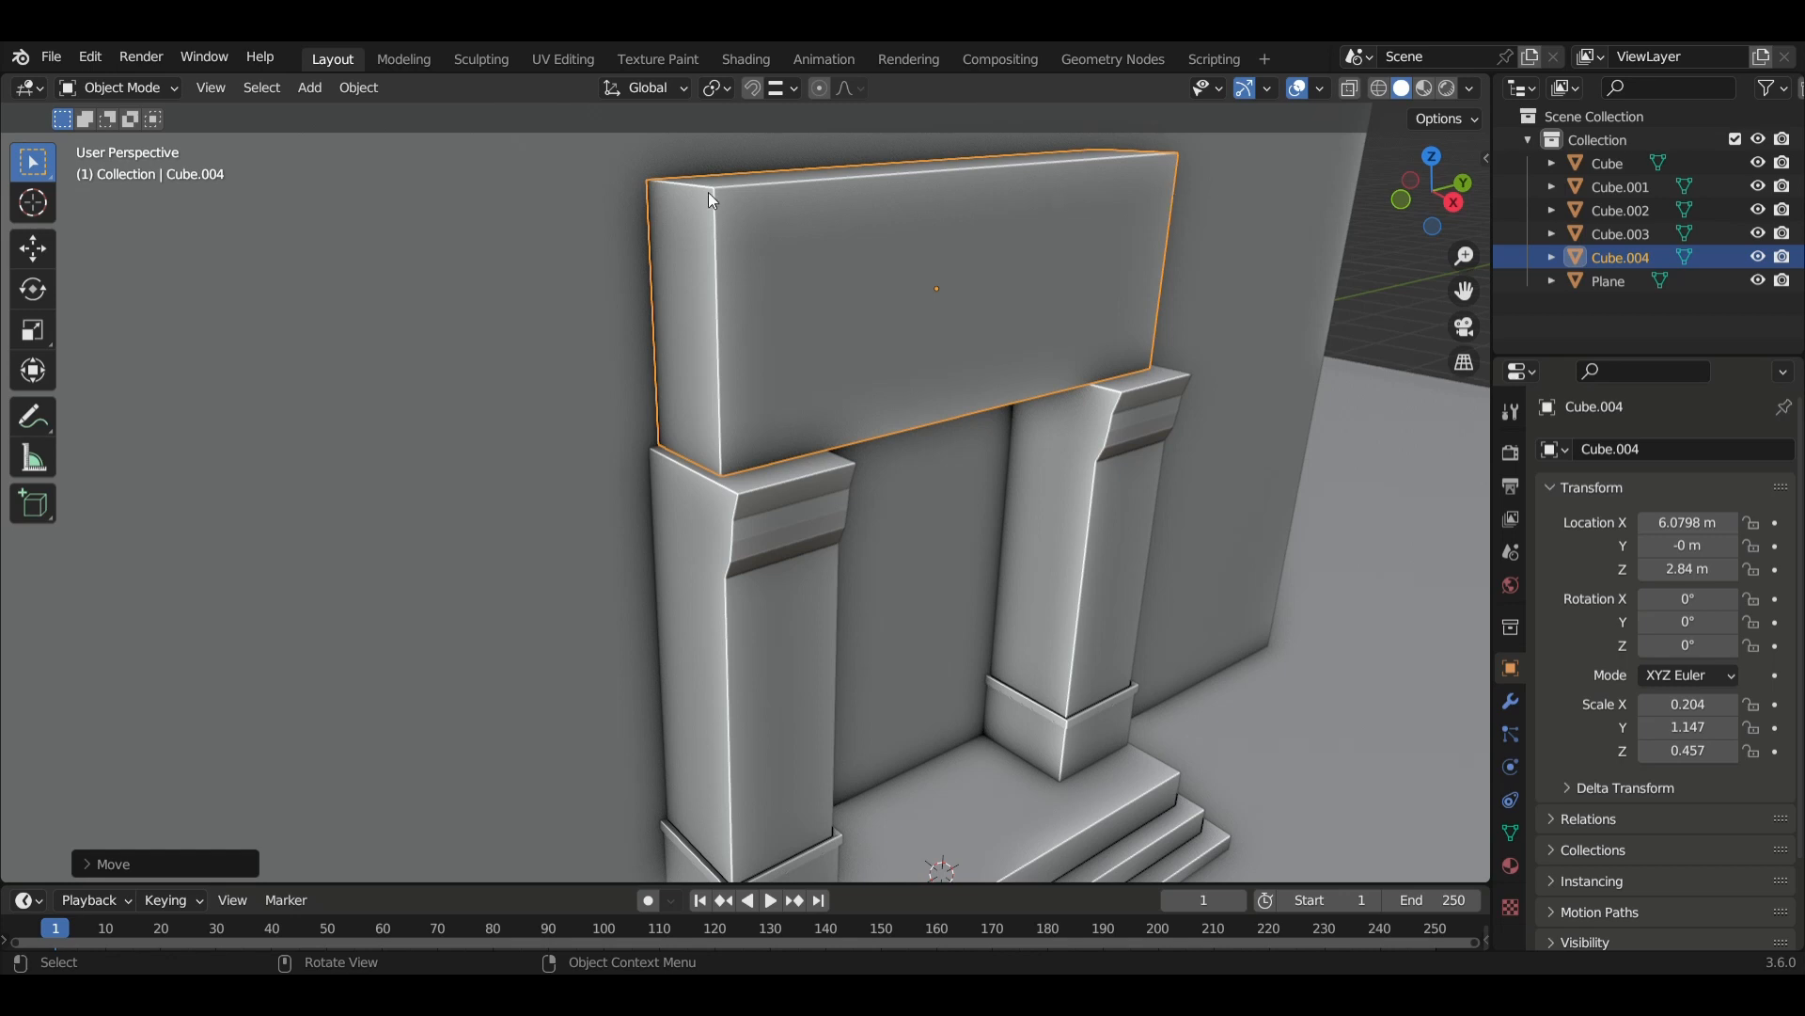
pyautogui.moveTo(715, 303); pyautogui.dragTo(732, 231, button='middle')
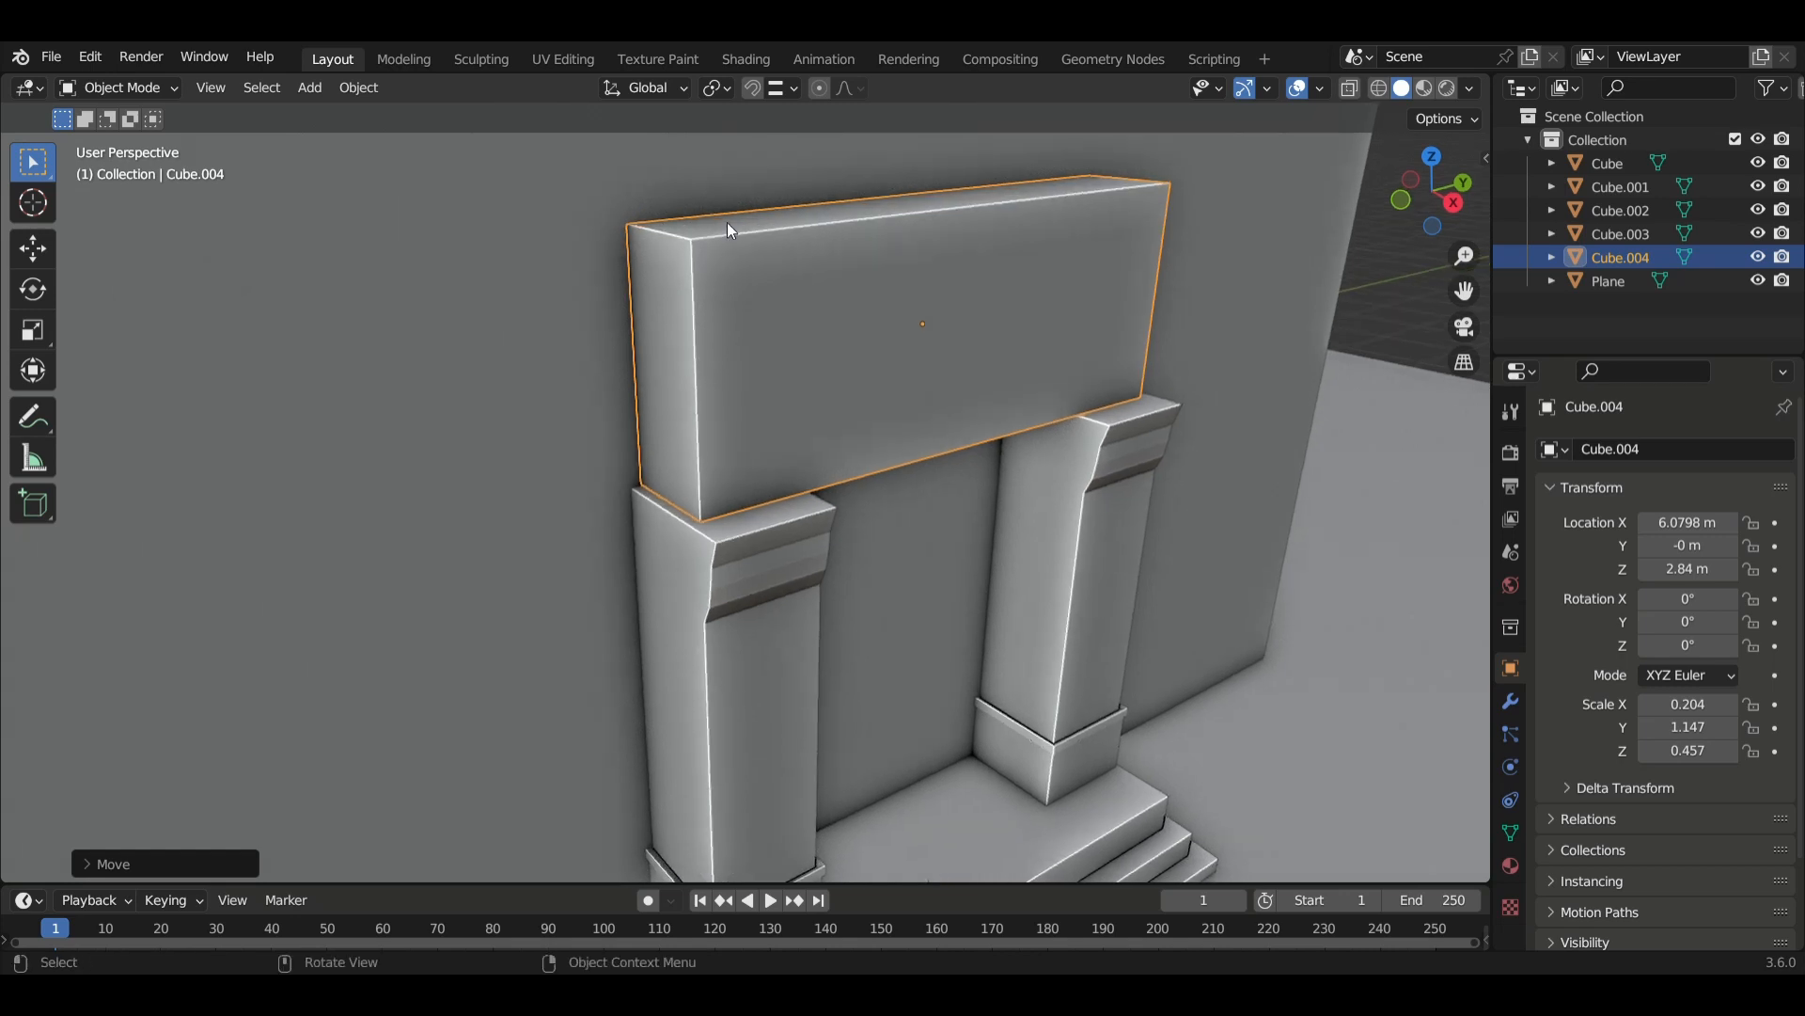
pyautogui.press('Tab')
pyautogui.hotkey('alt', 'a')
pyautogui.moveTo(734, 232); pyautogui.dragTo(778, 370, button='middle')
pyautogui.press('3')
pyautogui.click(780, 400)
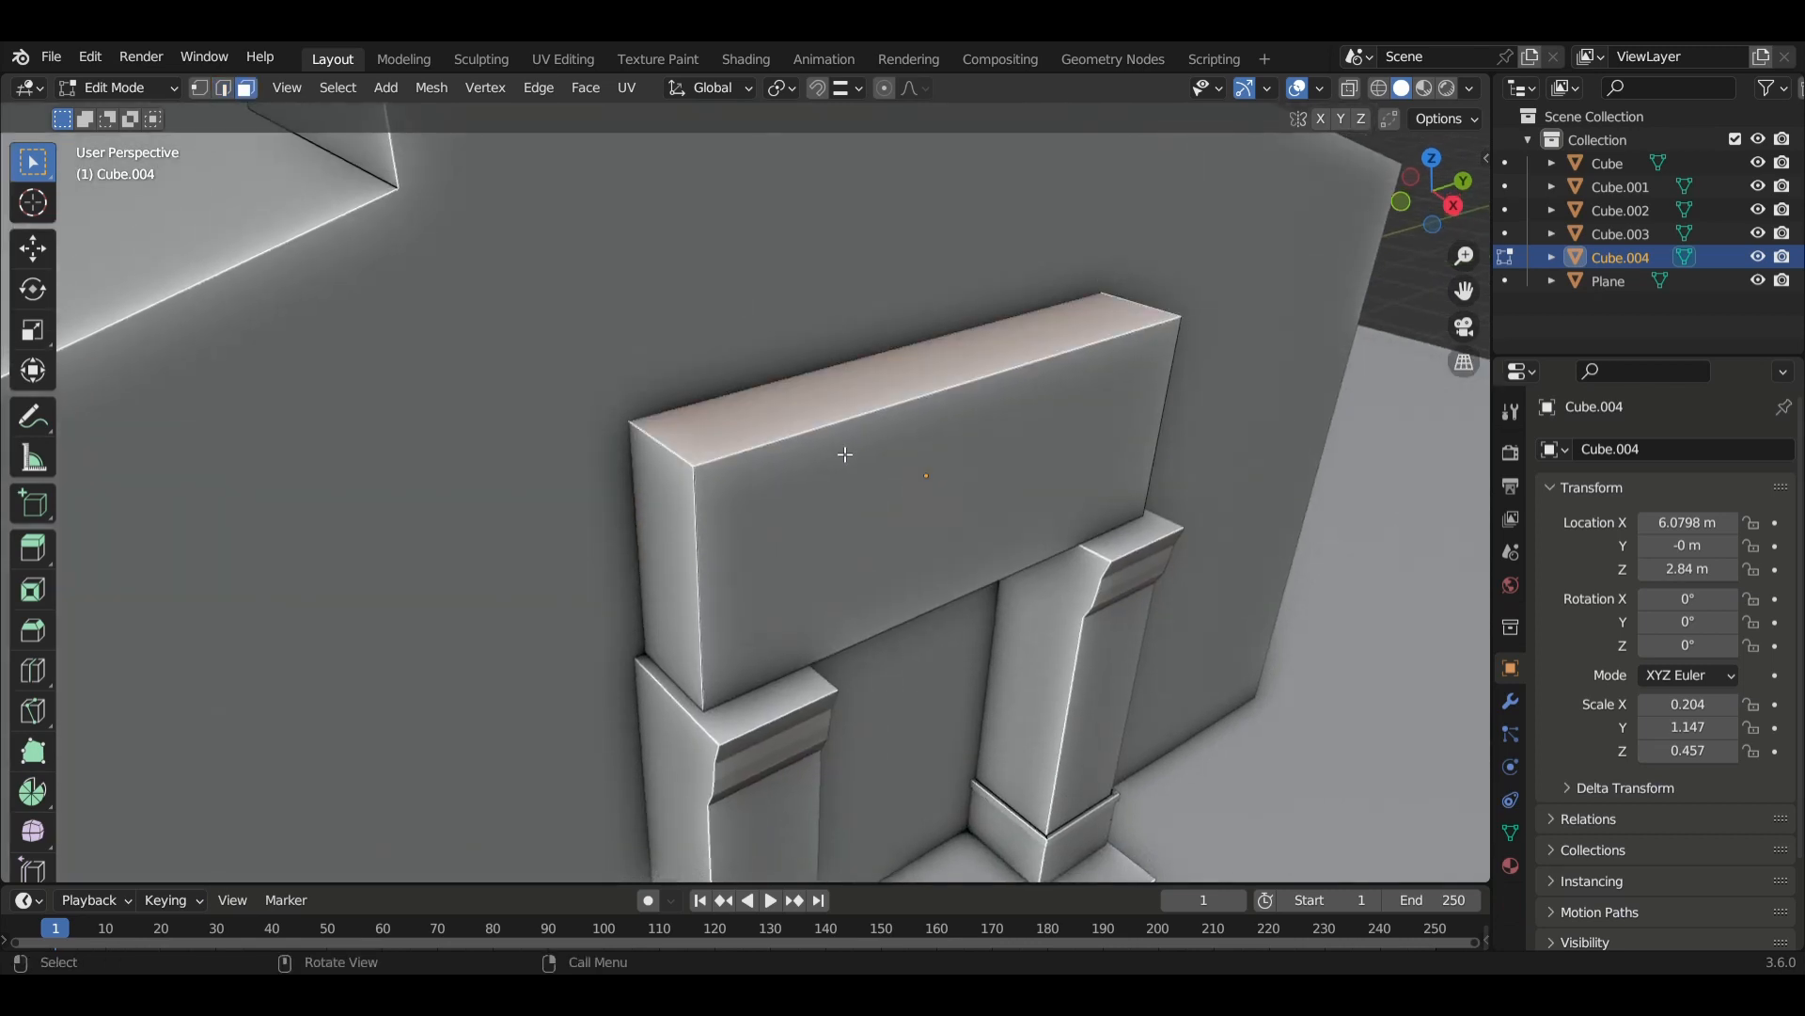
pyautogui.moveTo(844, 458); pyautogui.dragTo(835, 456, button='middle')
pyautogui.press('e')
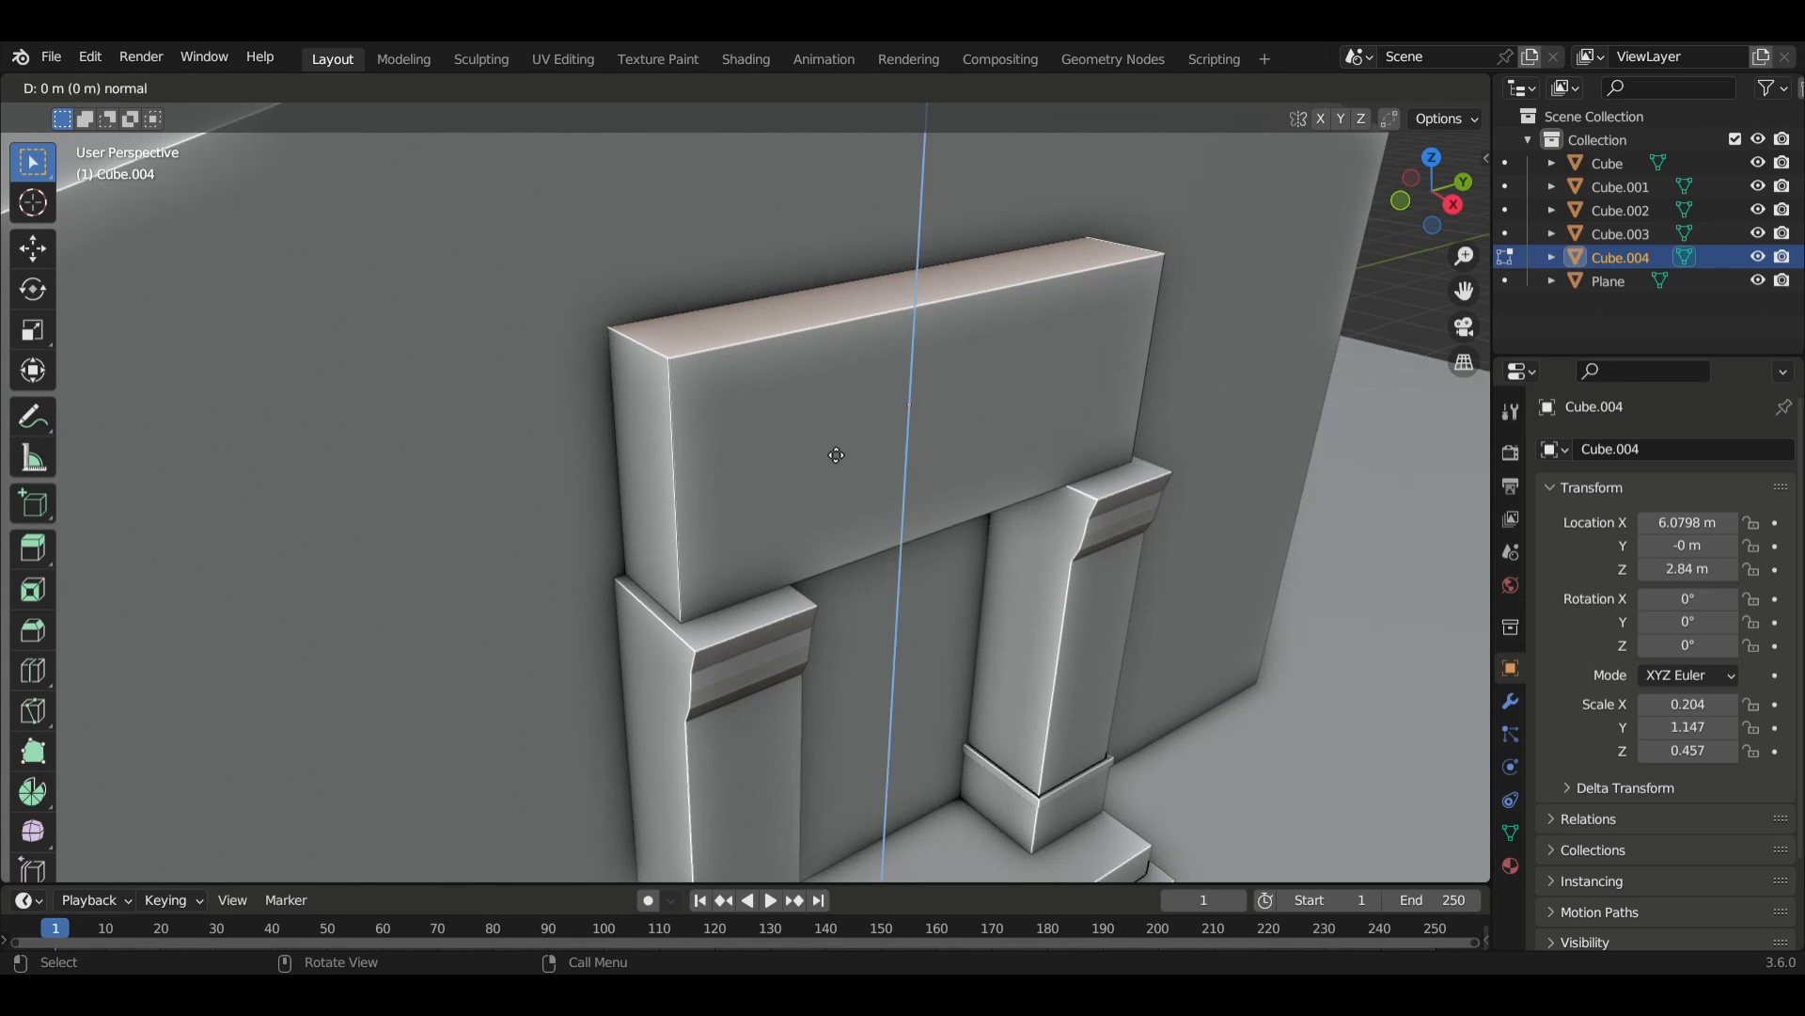
pyautogui.click(836, 443)
pyautogui.press('e')
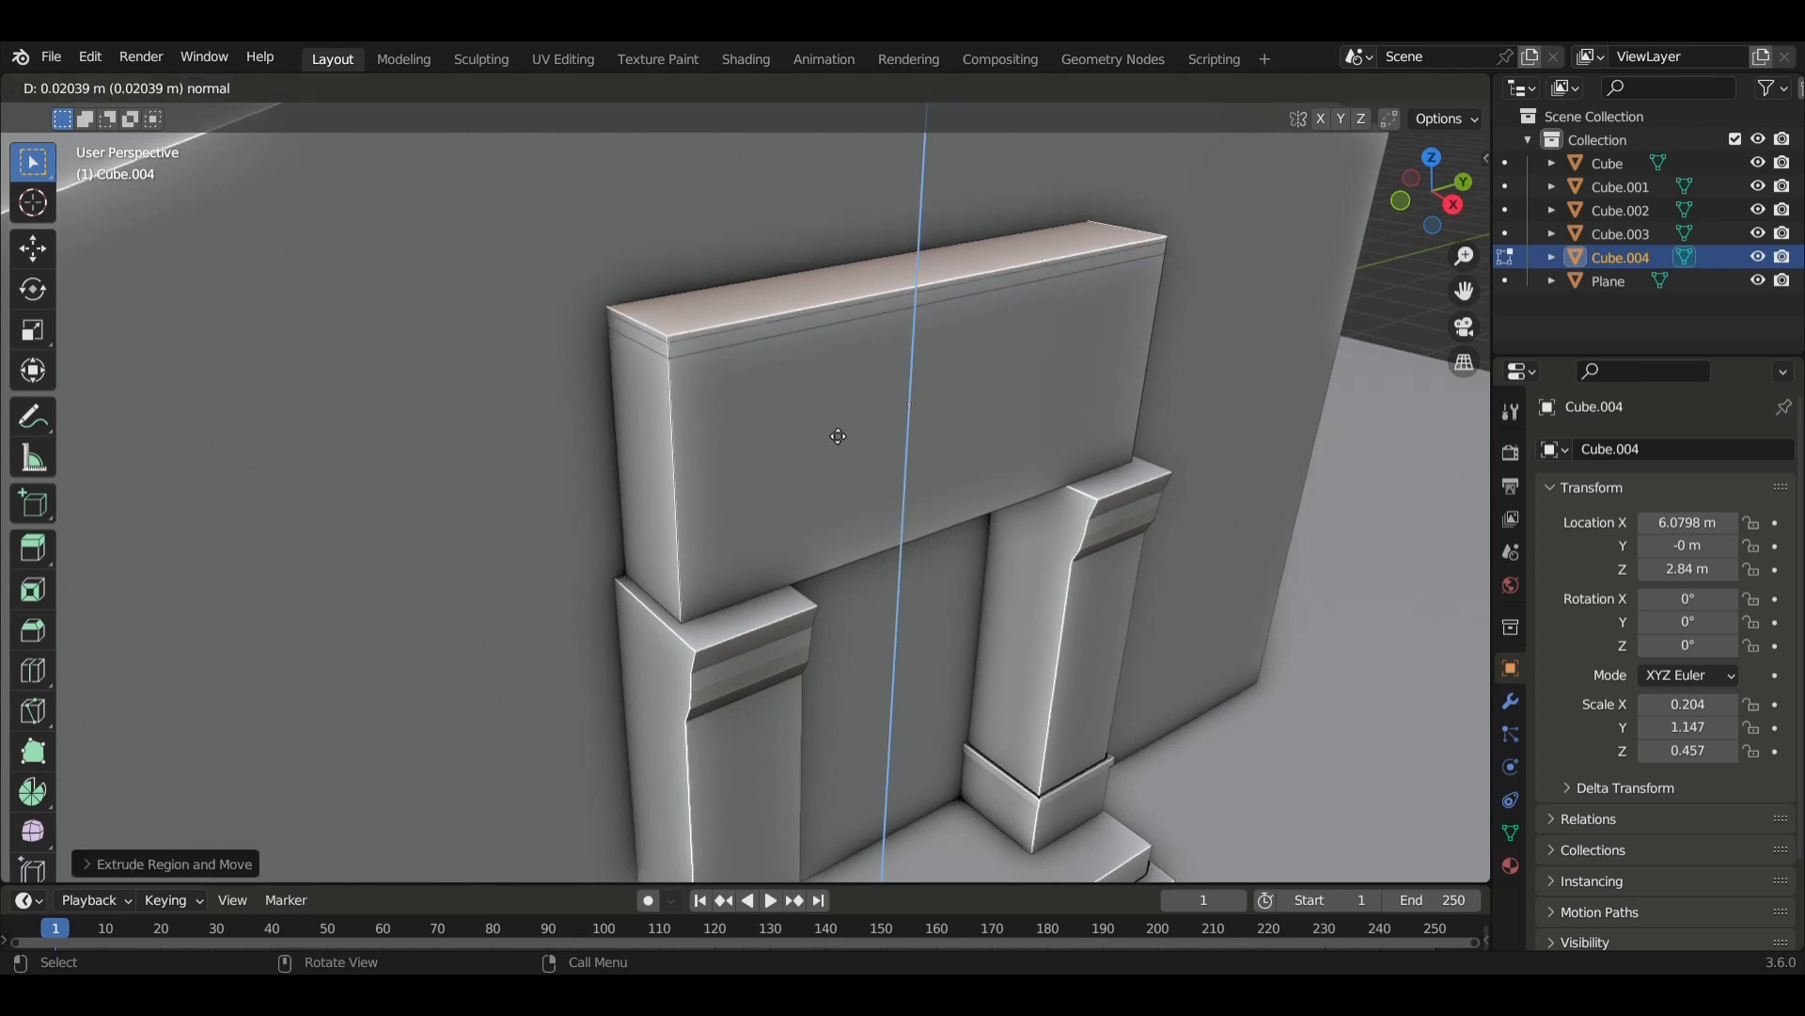
pyautogui.click(838, 432)
pyautogui.press('e')
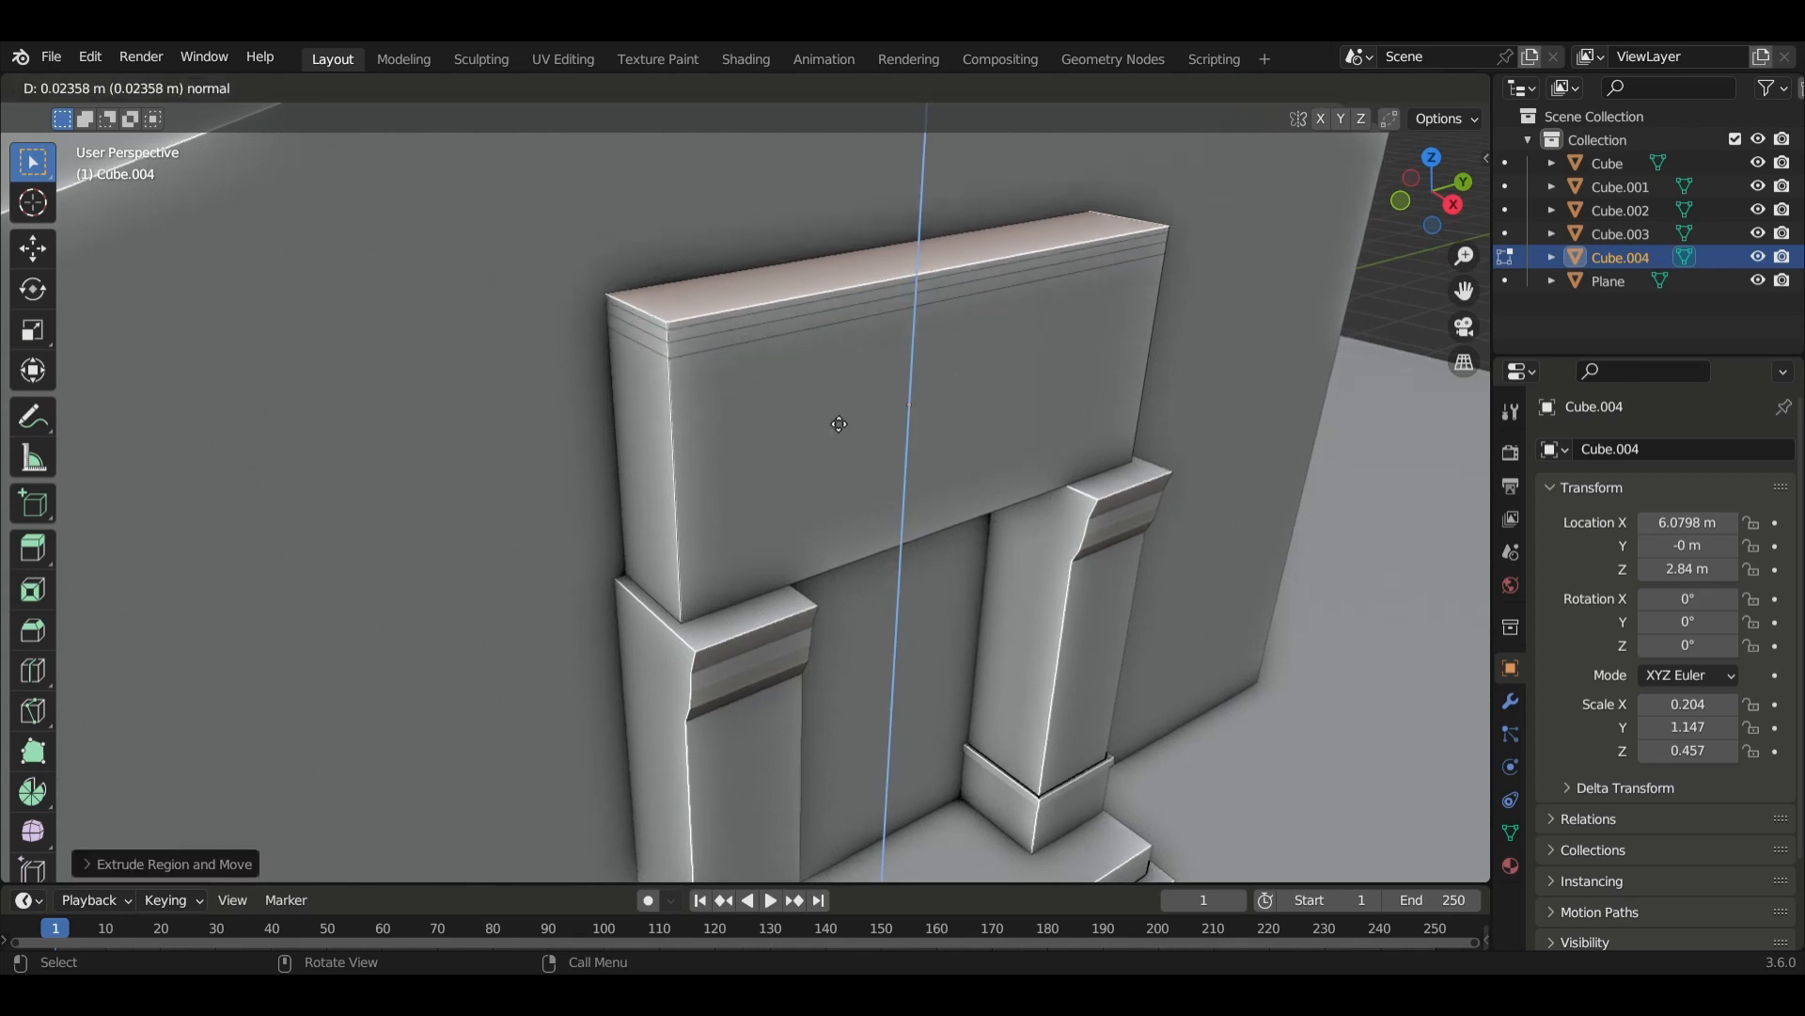
pyautogui.click(828, 432)
# Select the front and side faces of the middle thin band near the block's top.
pyautogui.moveTo(828, 432); pyautogui.dragTo(768, 422, button='middle')
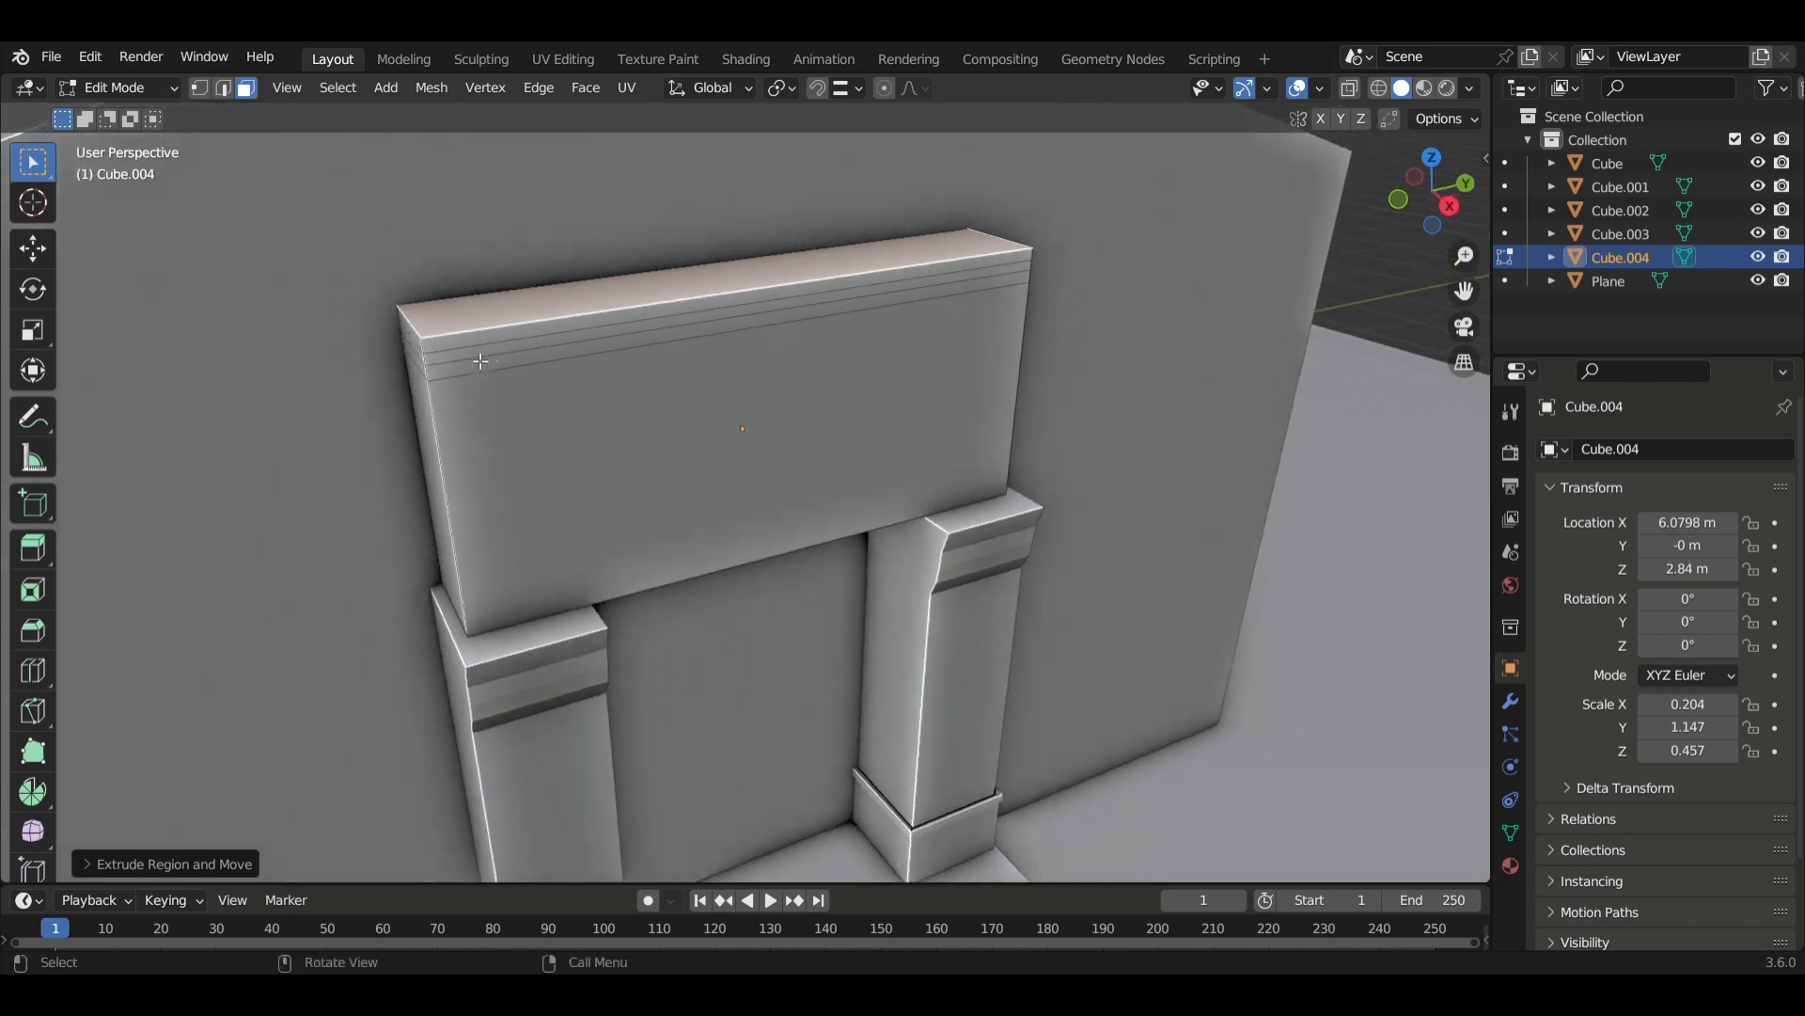
pyautogui.click(481, 359)
pyautogui.moveTo(480, 359); pyautogui.dragTo(503, 373, button='middle')
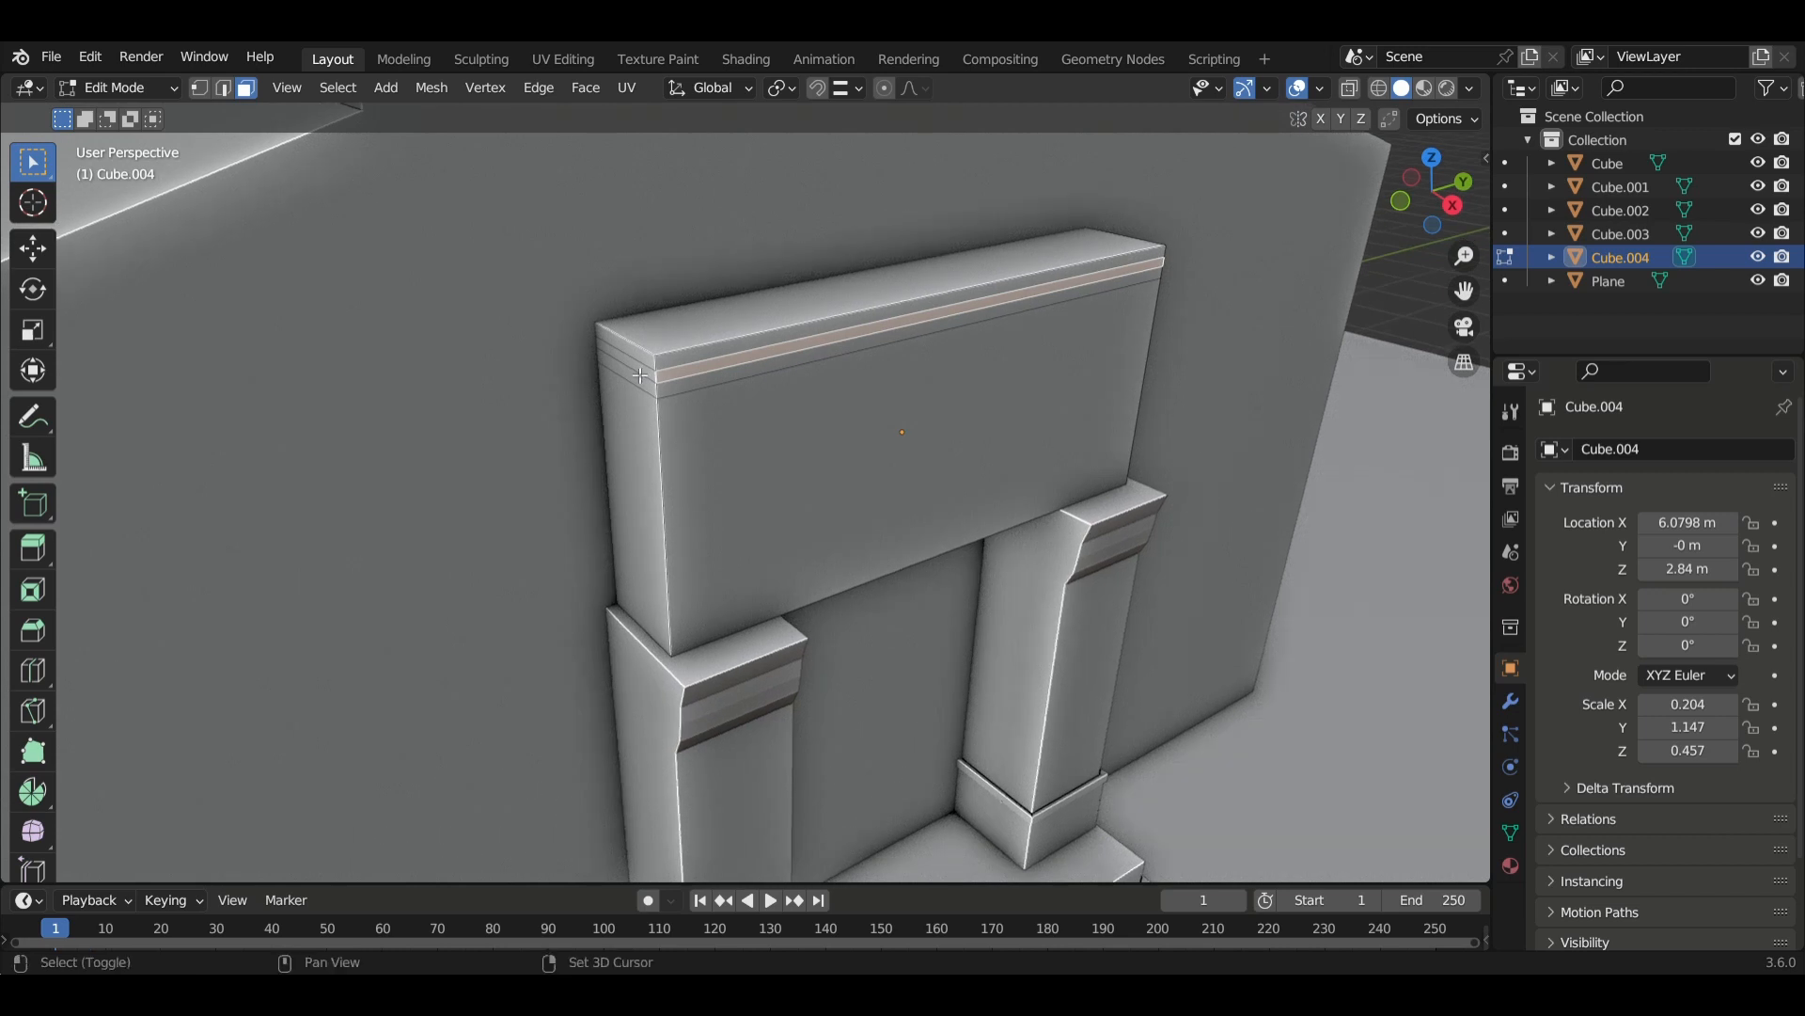
pyautogui.moveTo(646, 375); pyautogui.dragTo(408, 331, button='middle')
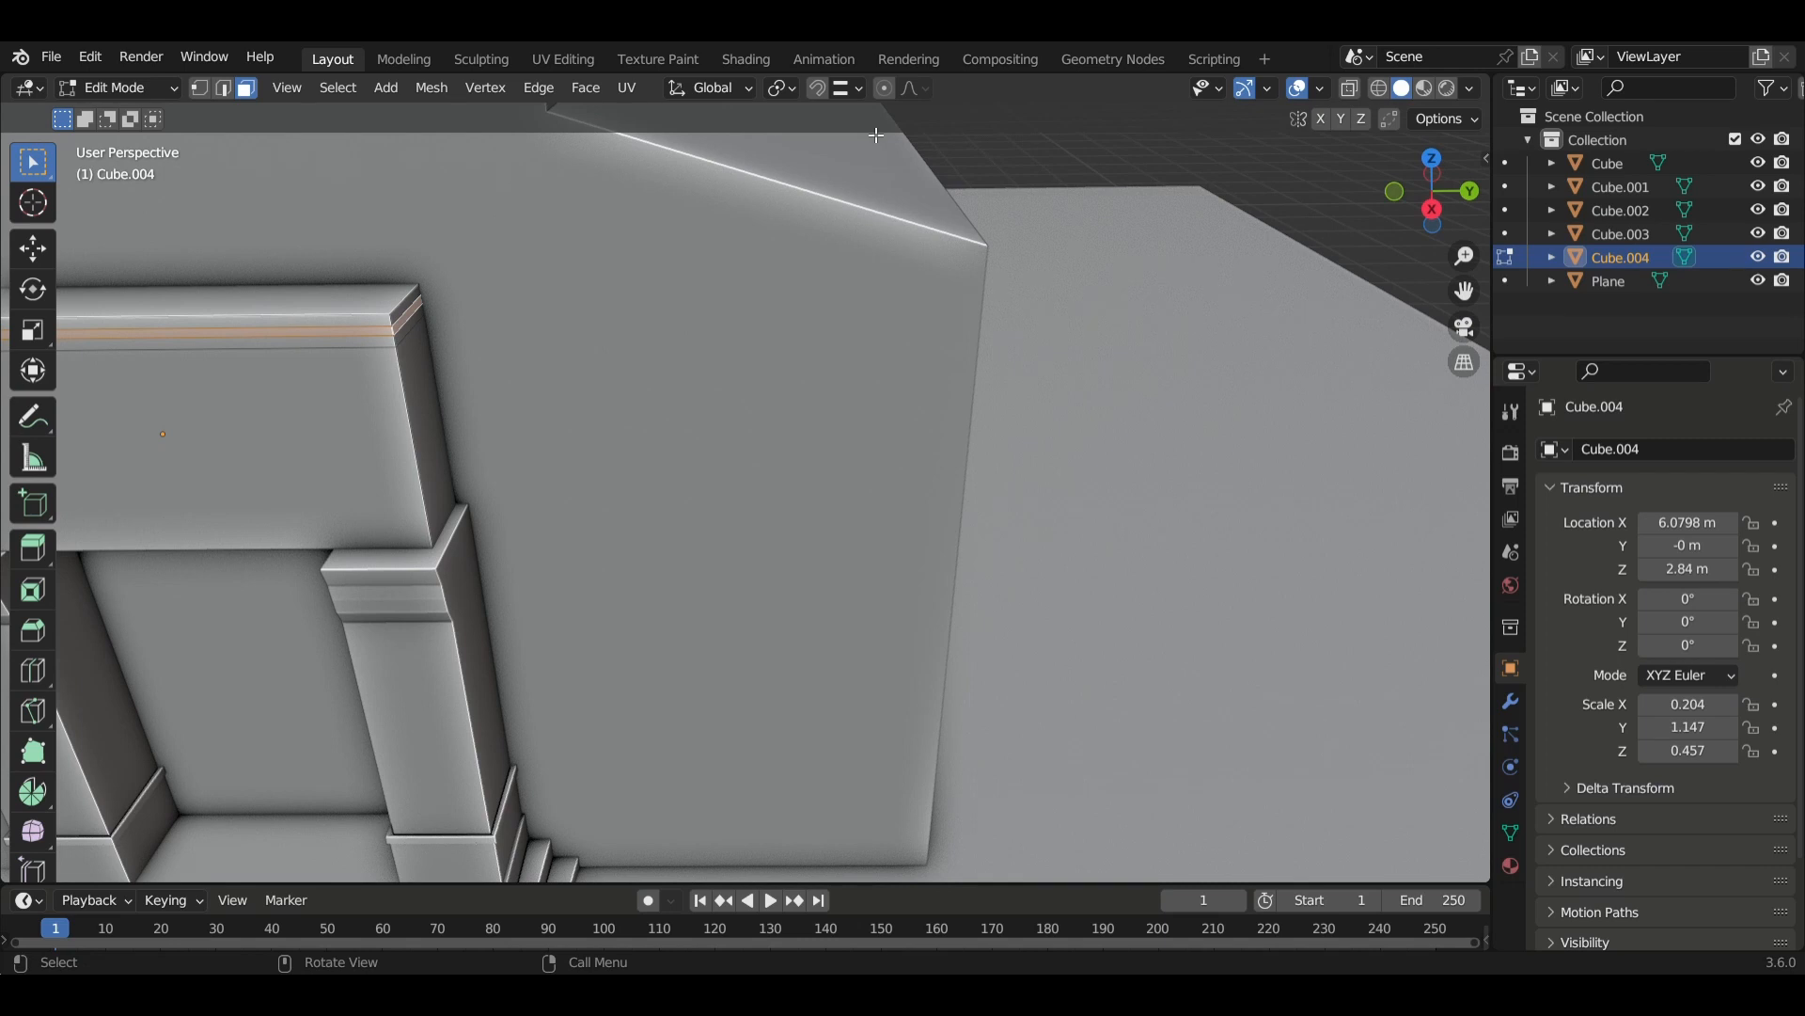
# Enable proportional editing with the Sphere falloff.
pyautogui.click(885, 90)
pyautogui.click(922, 90)
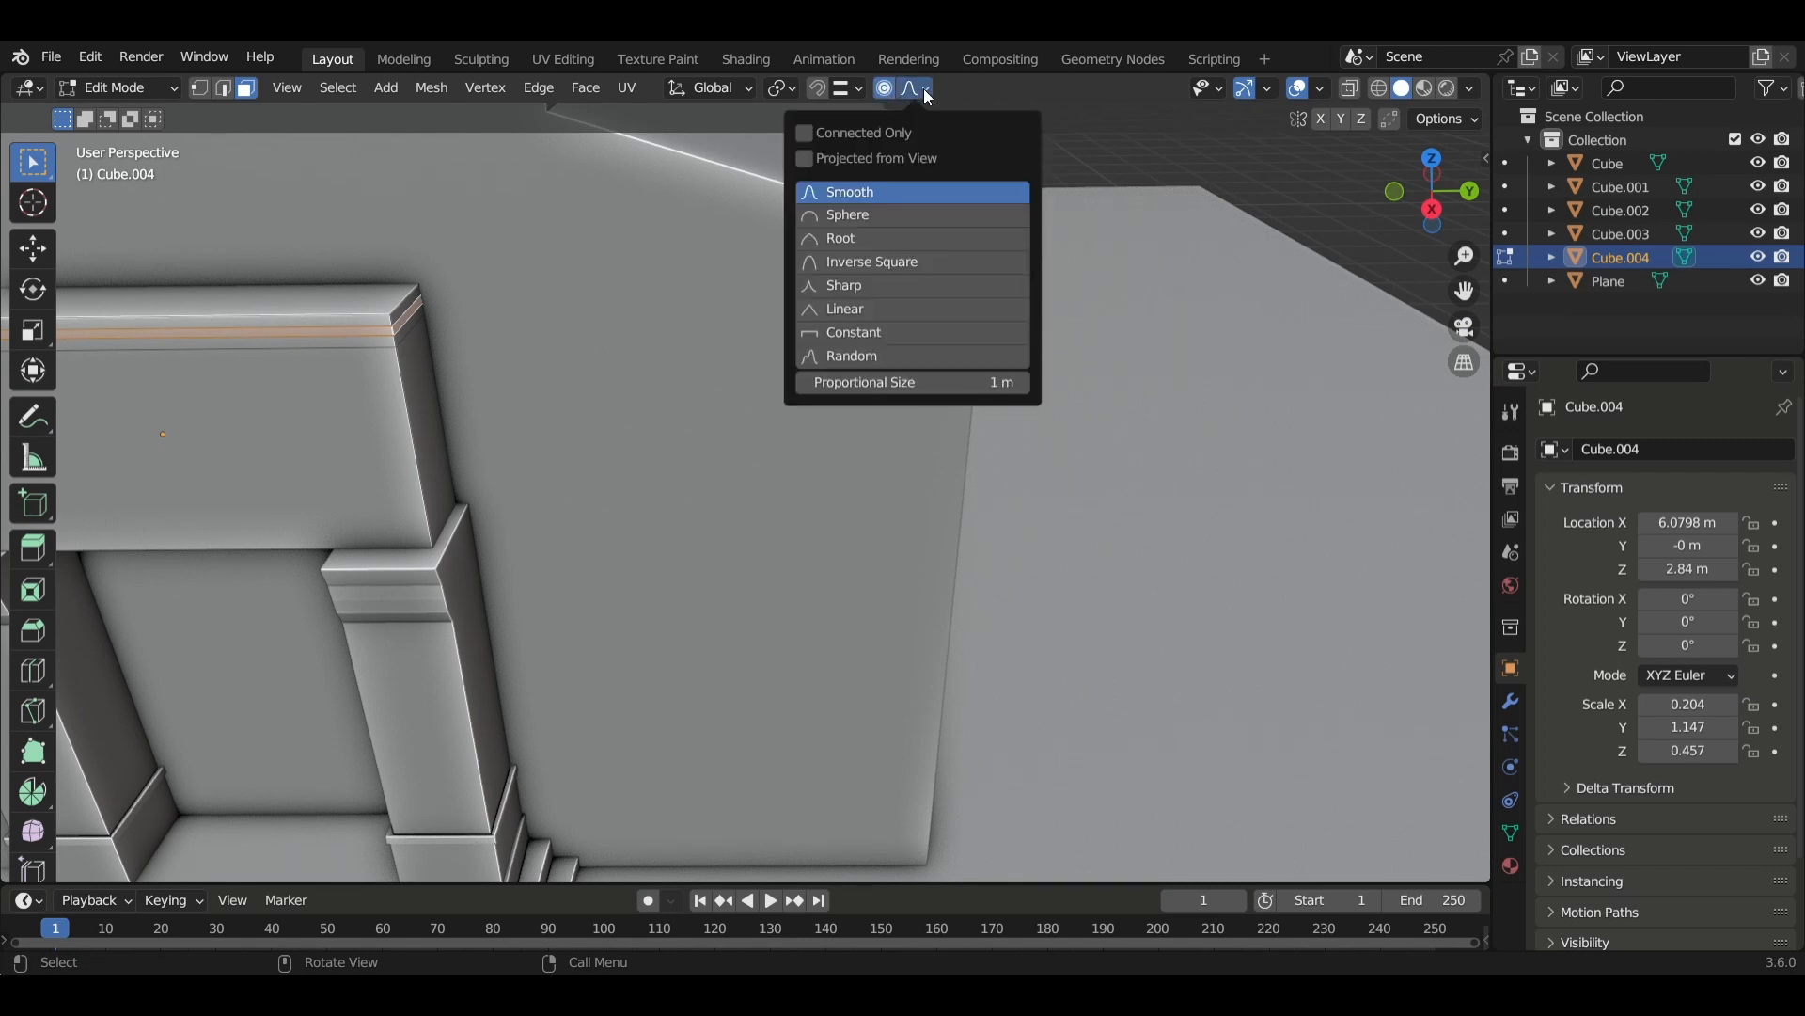
pyautogui.click(863, 214)
# Scale the selected band up very slightly in all directions with a proportional size of about 0.05.
pyautogui.moveTo(657, 234); pyautogui.dragTo(740, 223, button='middle')
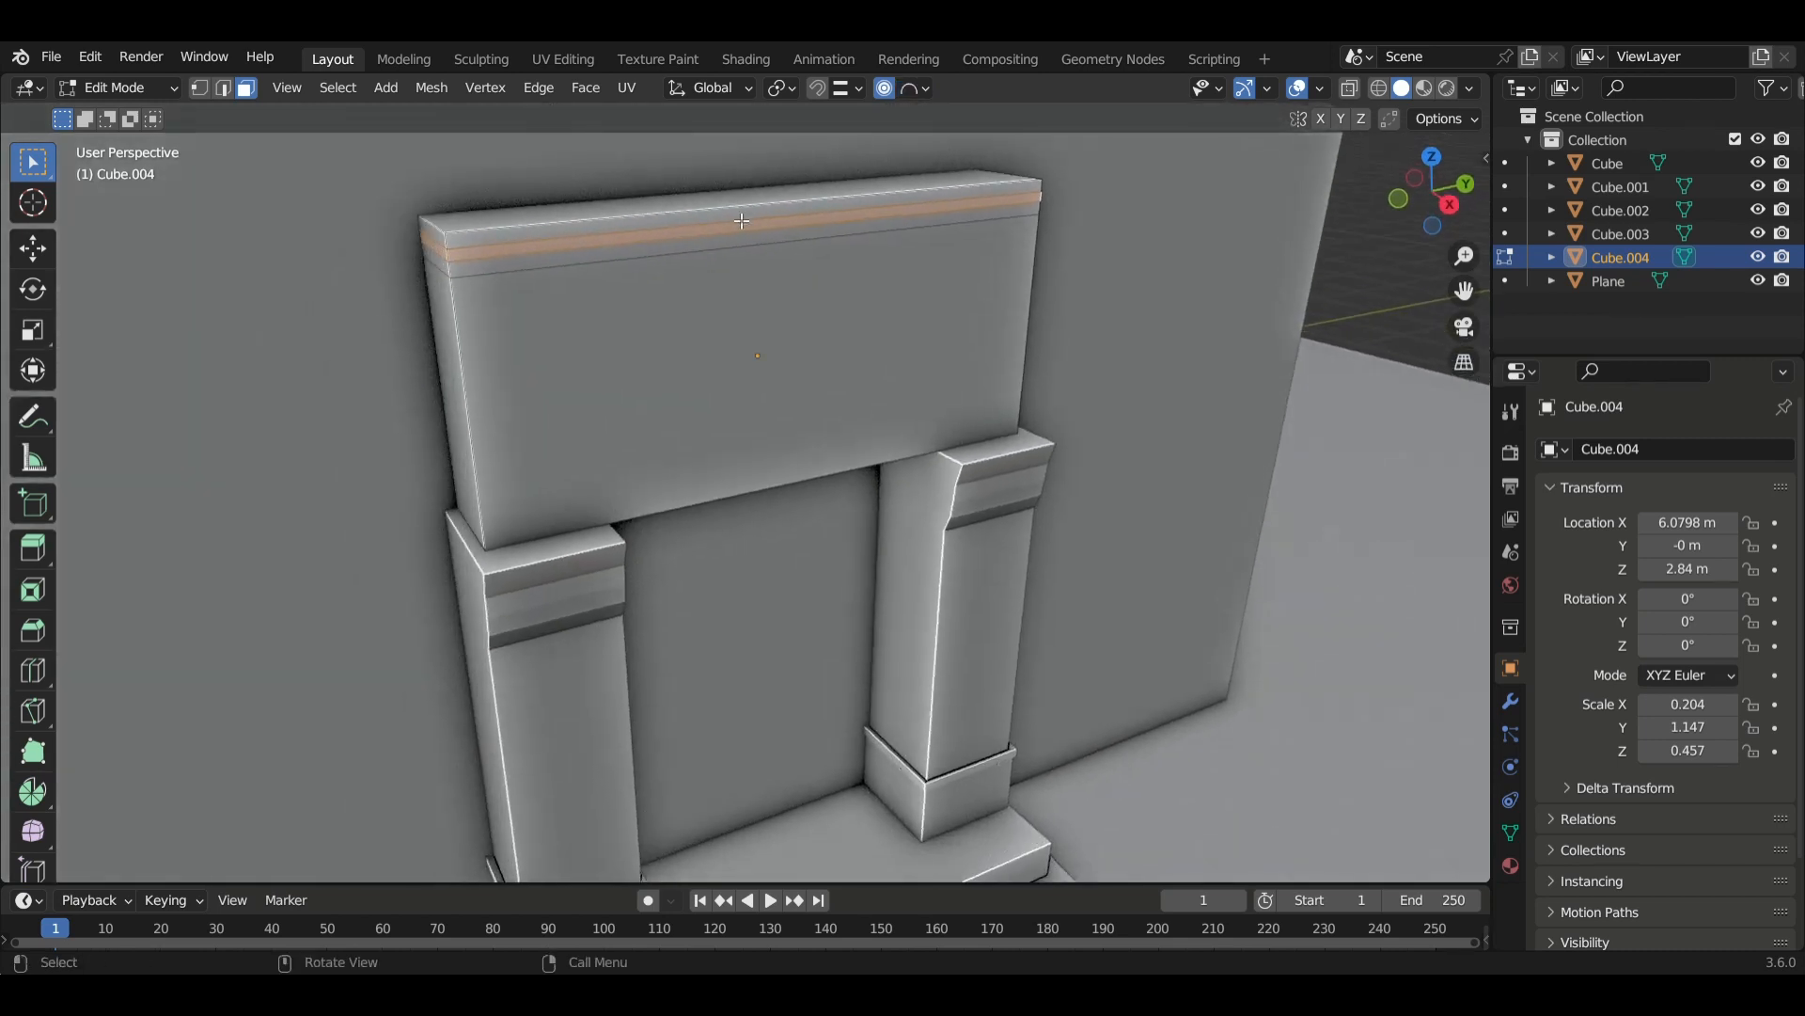
pyautogui.press('s')
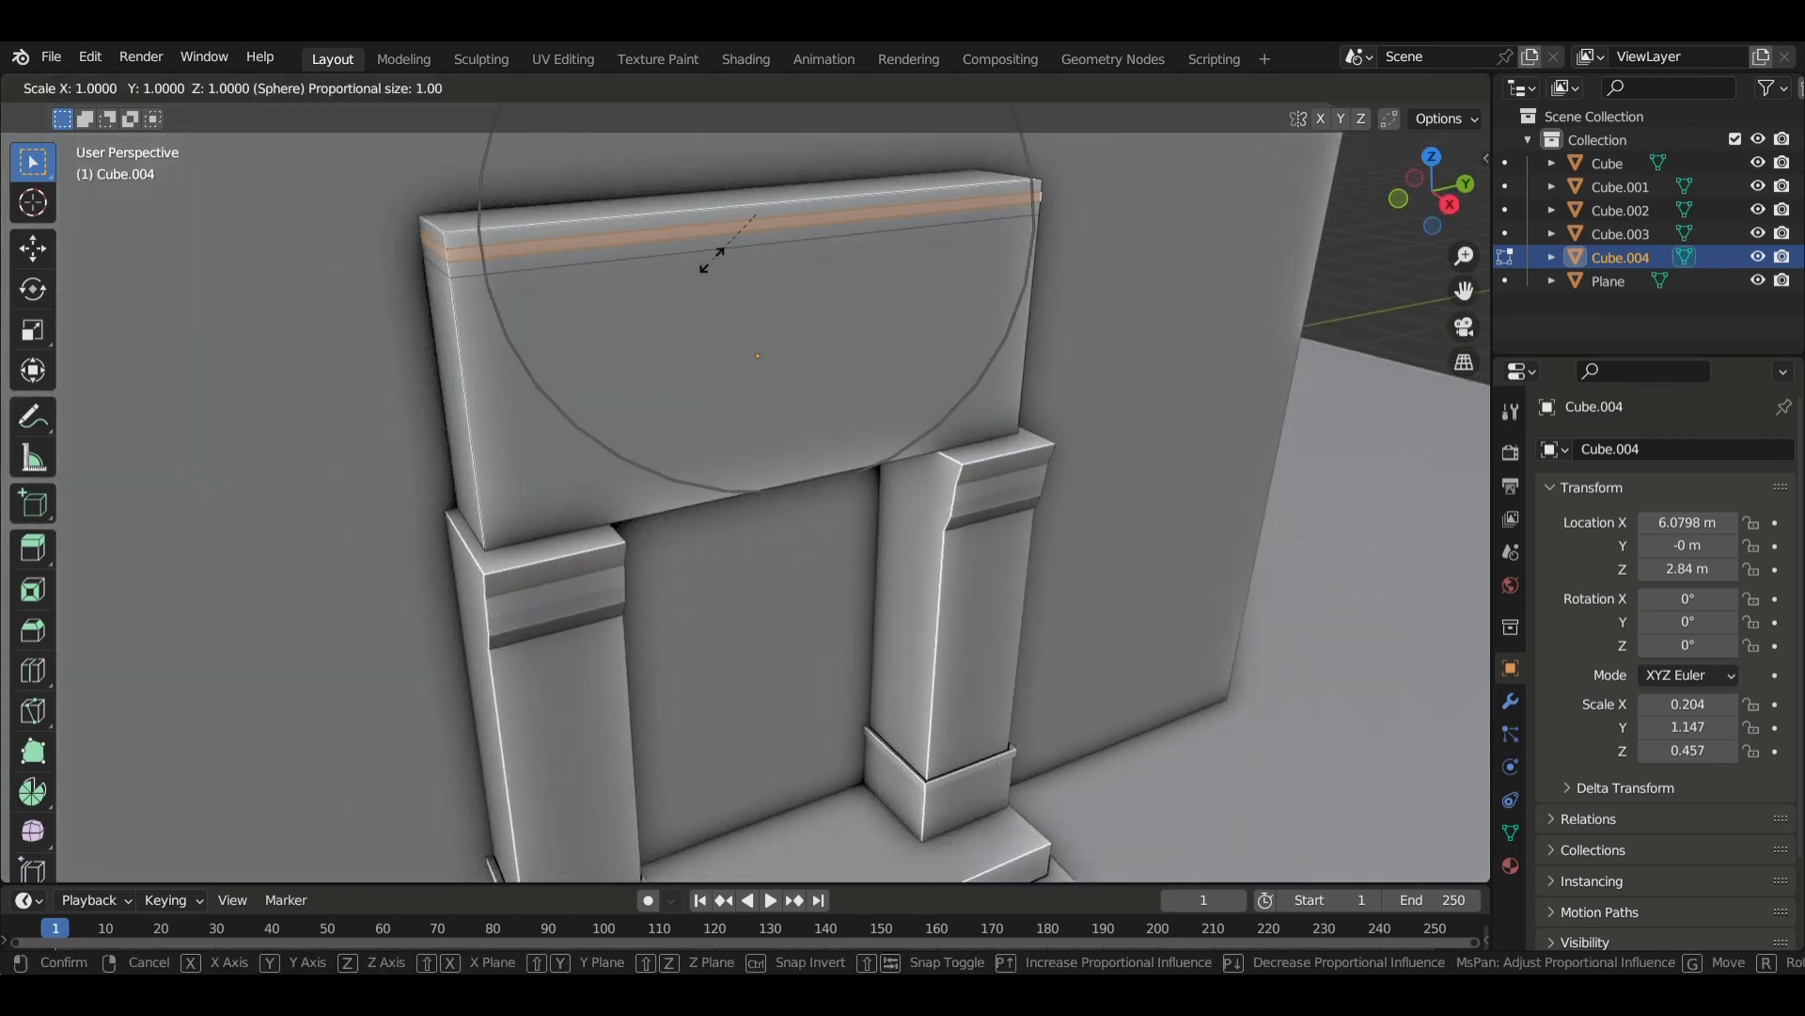
pyautogui.scroll(8, 711, 258)
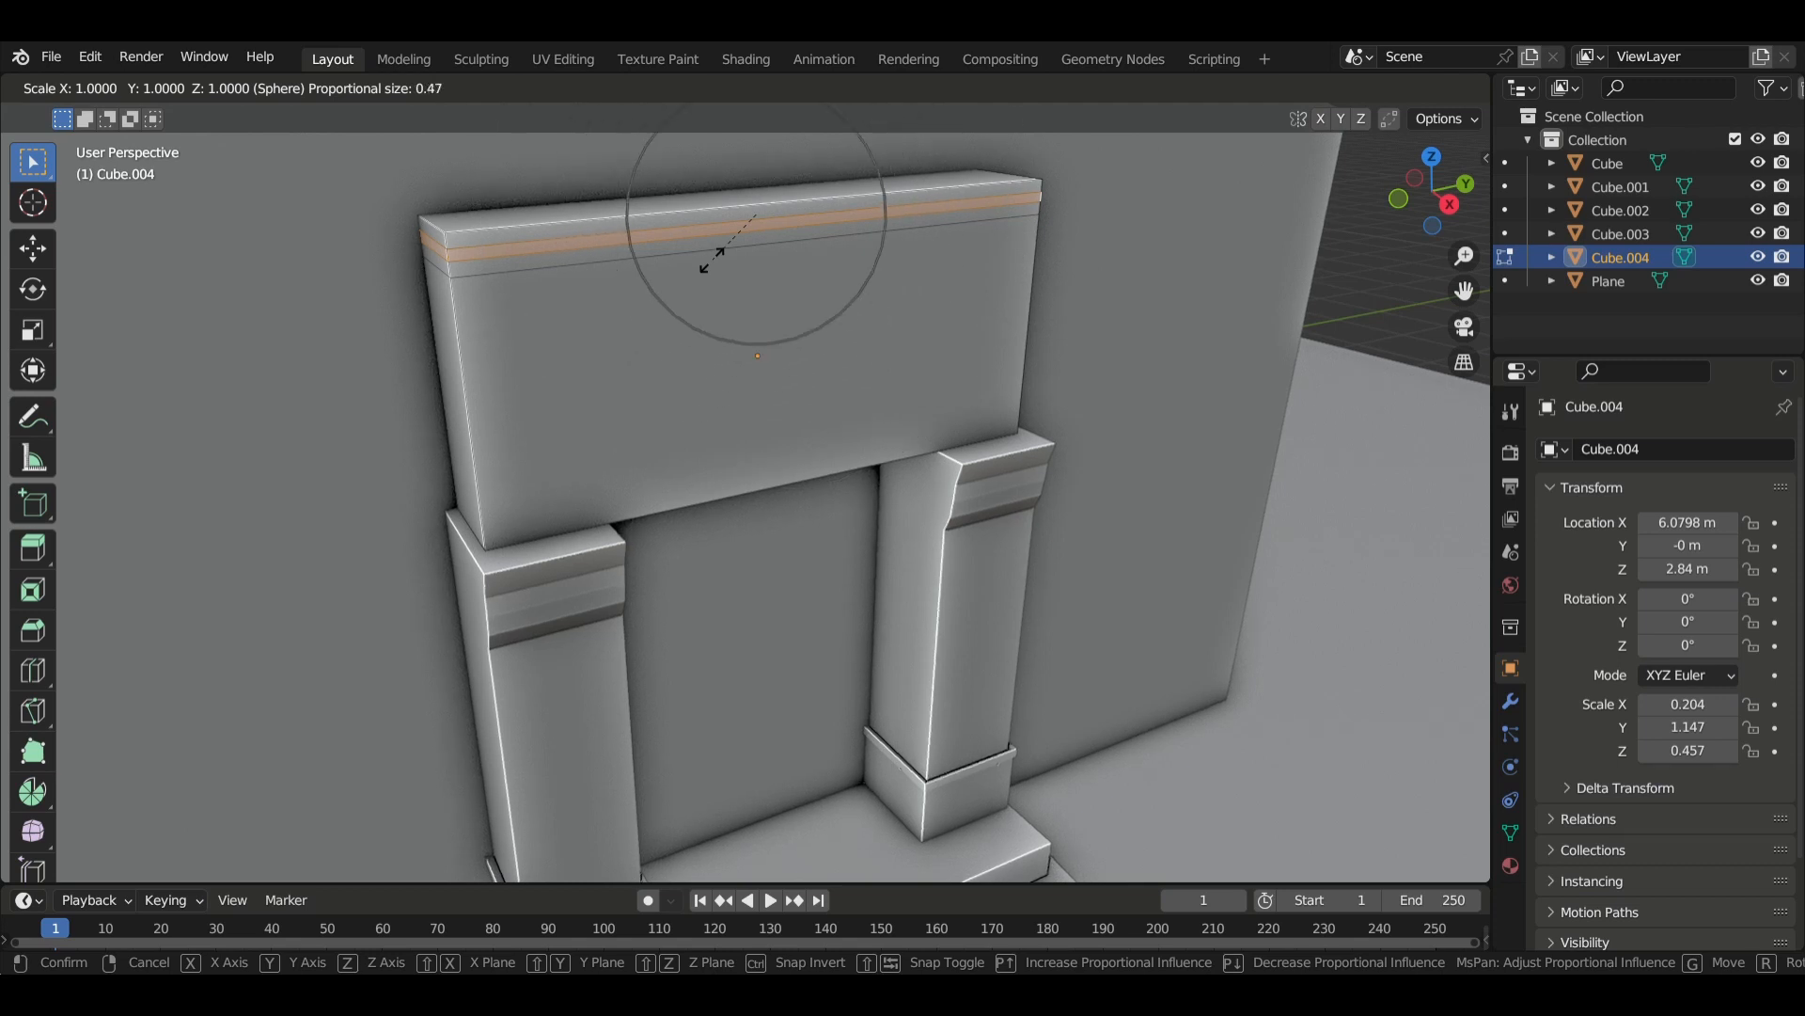
pyautogui.scroll(6, 712, 258)
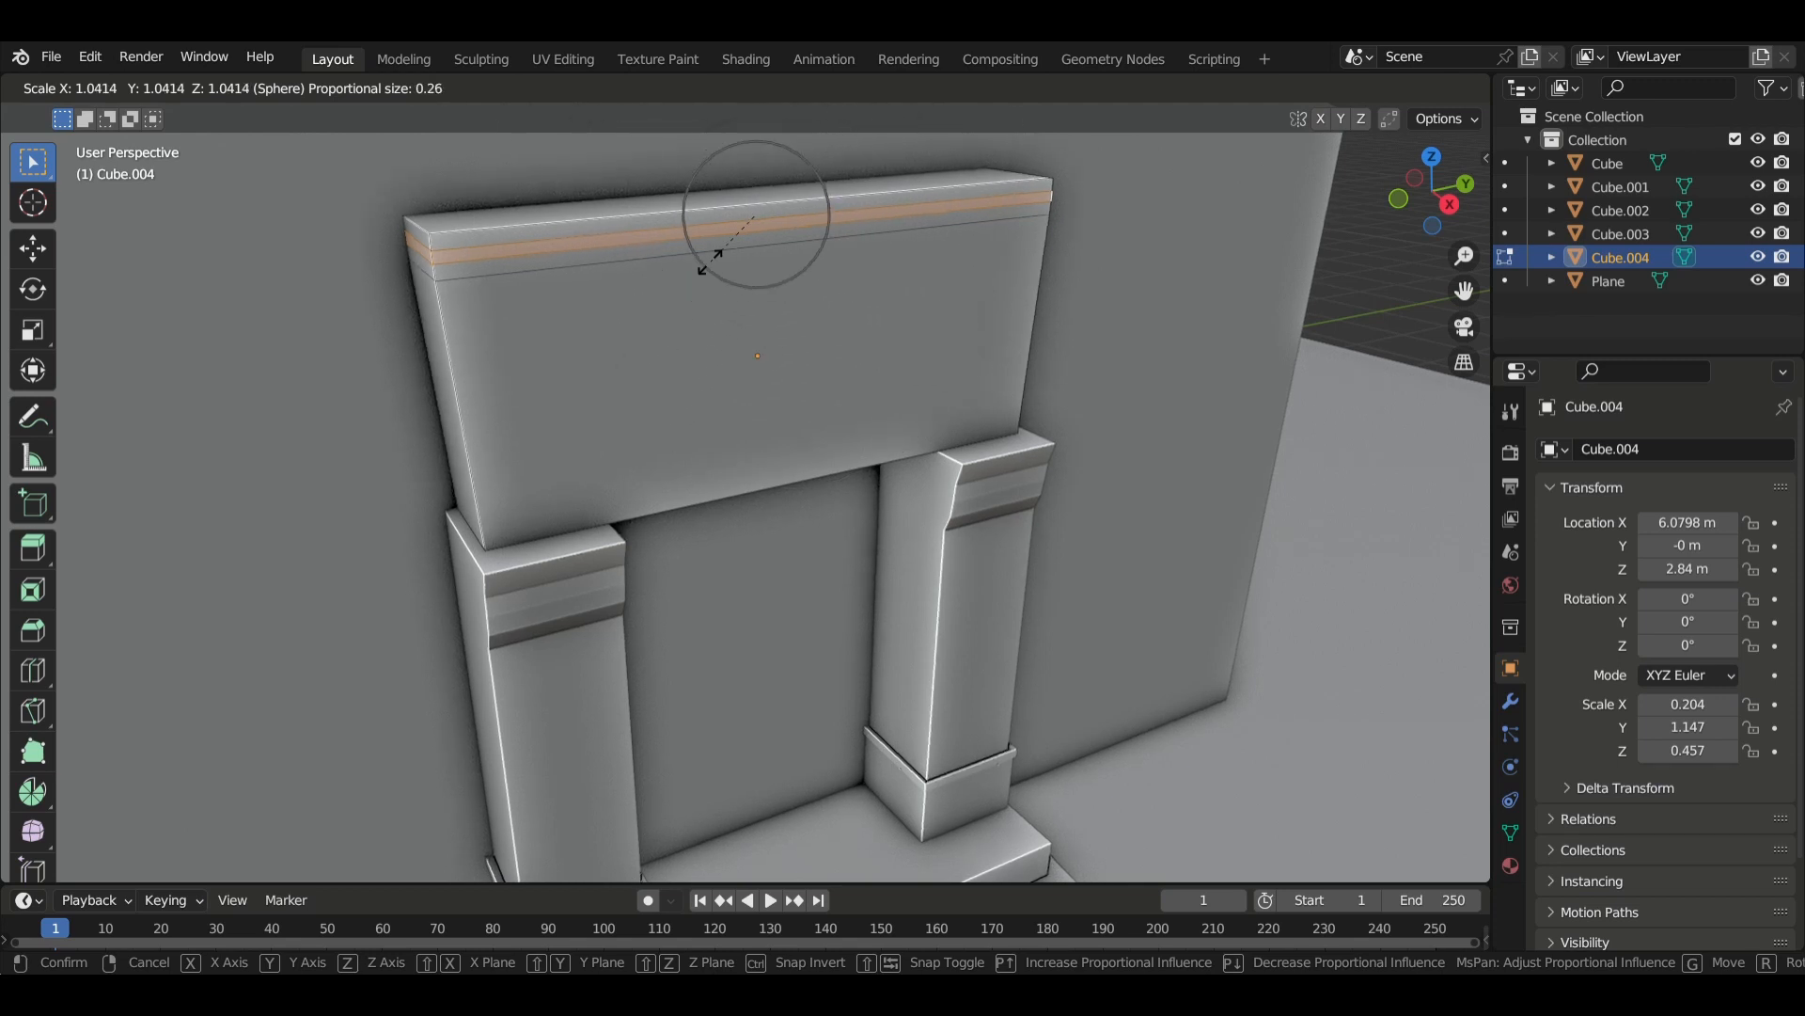
pyautogui.scroll(3, 712, 259)
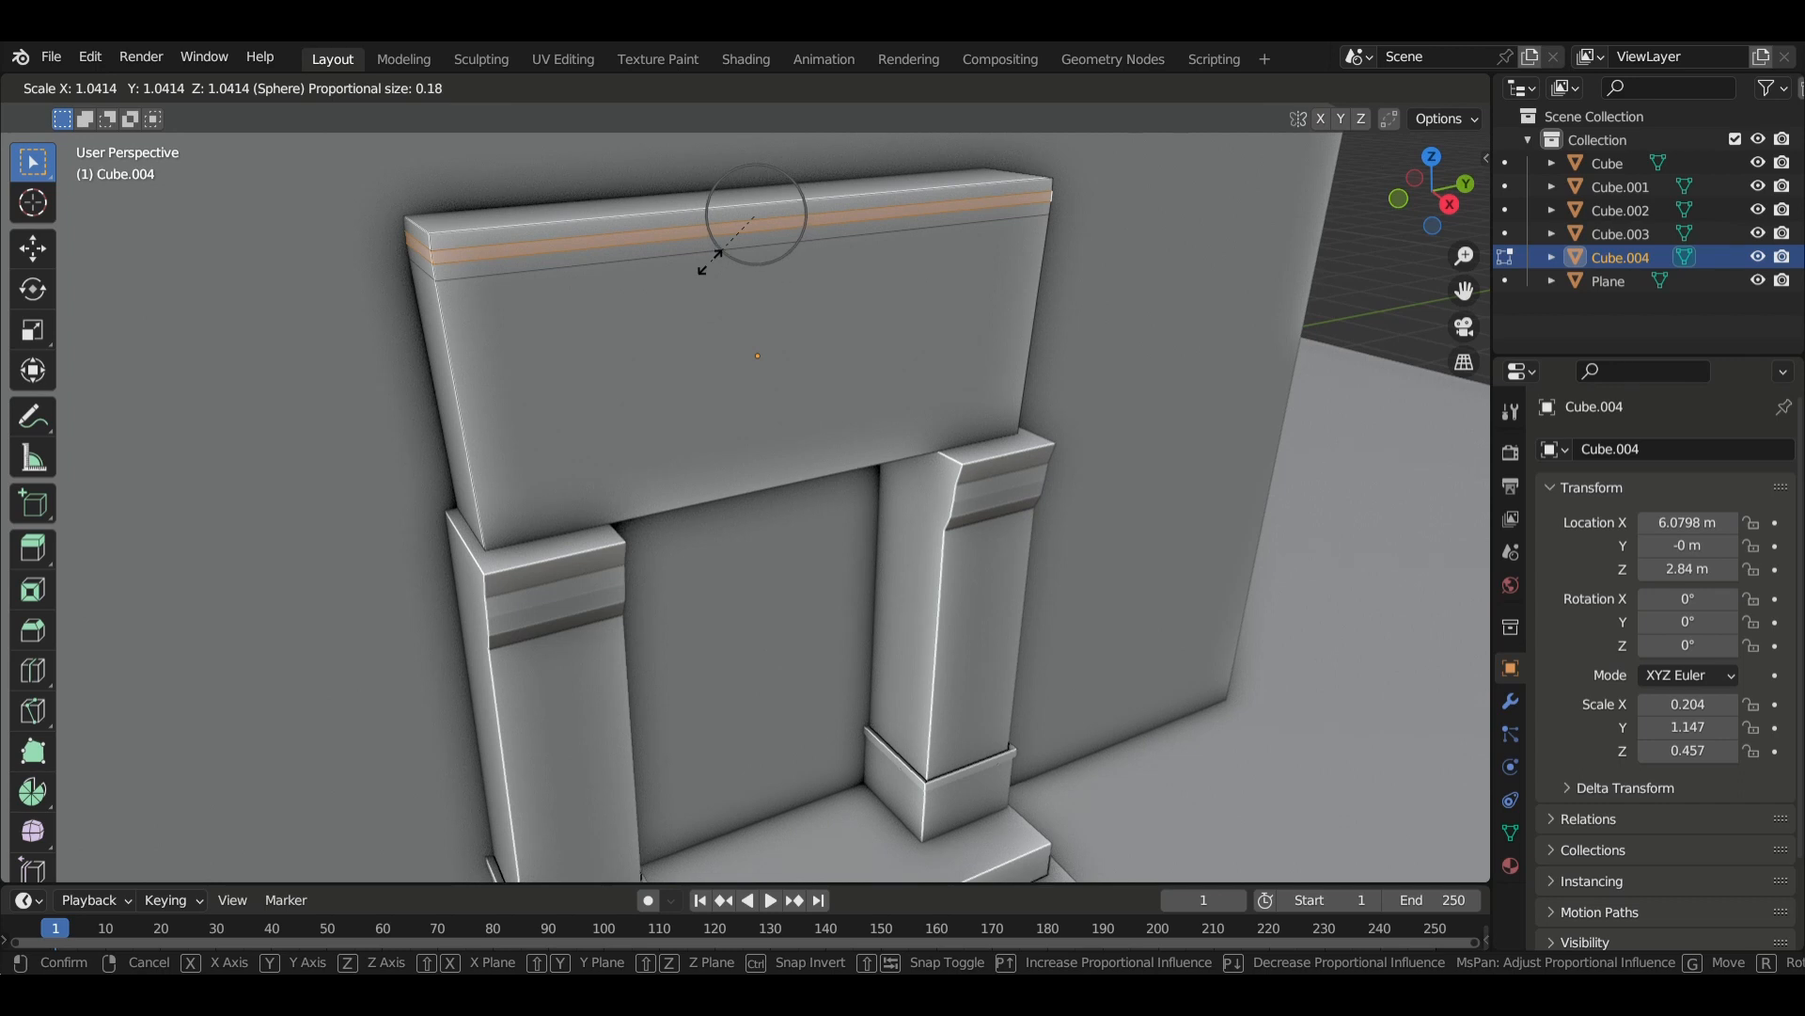
pyautogui.scroll(-6, 712, 259)
pyautogui.scroll(-3, 711, 259)
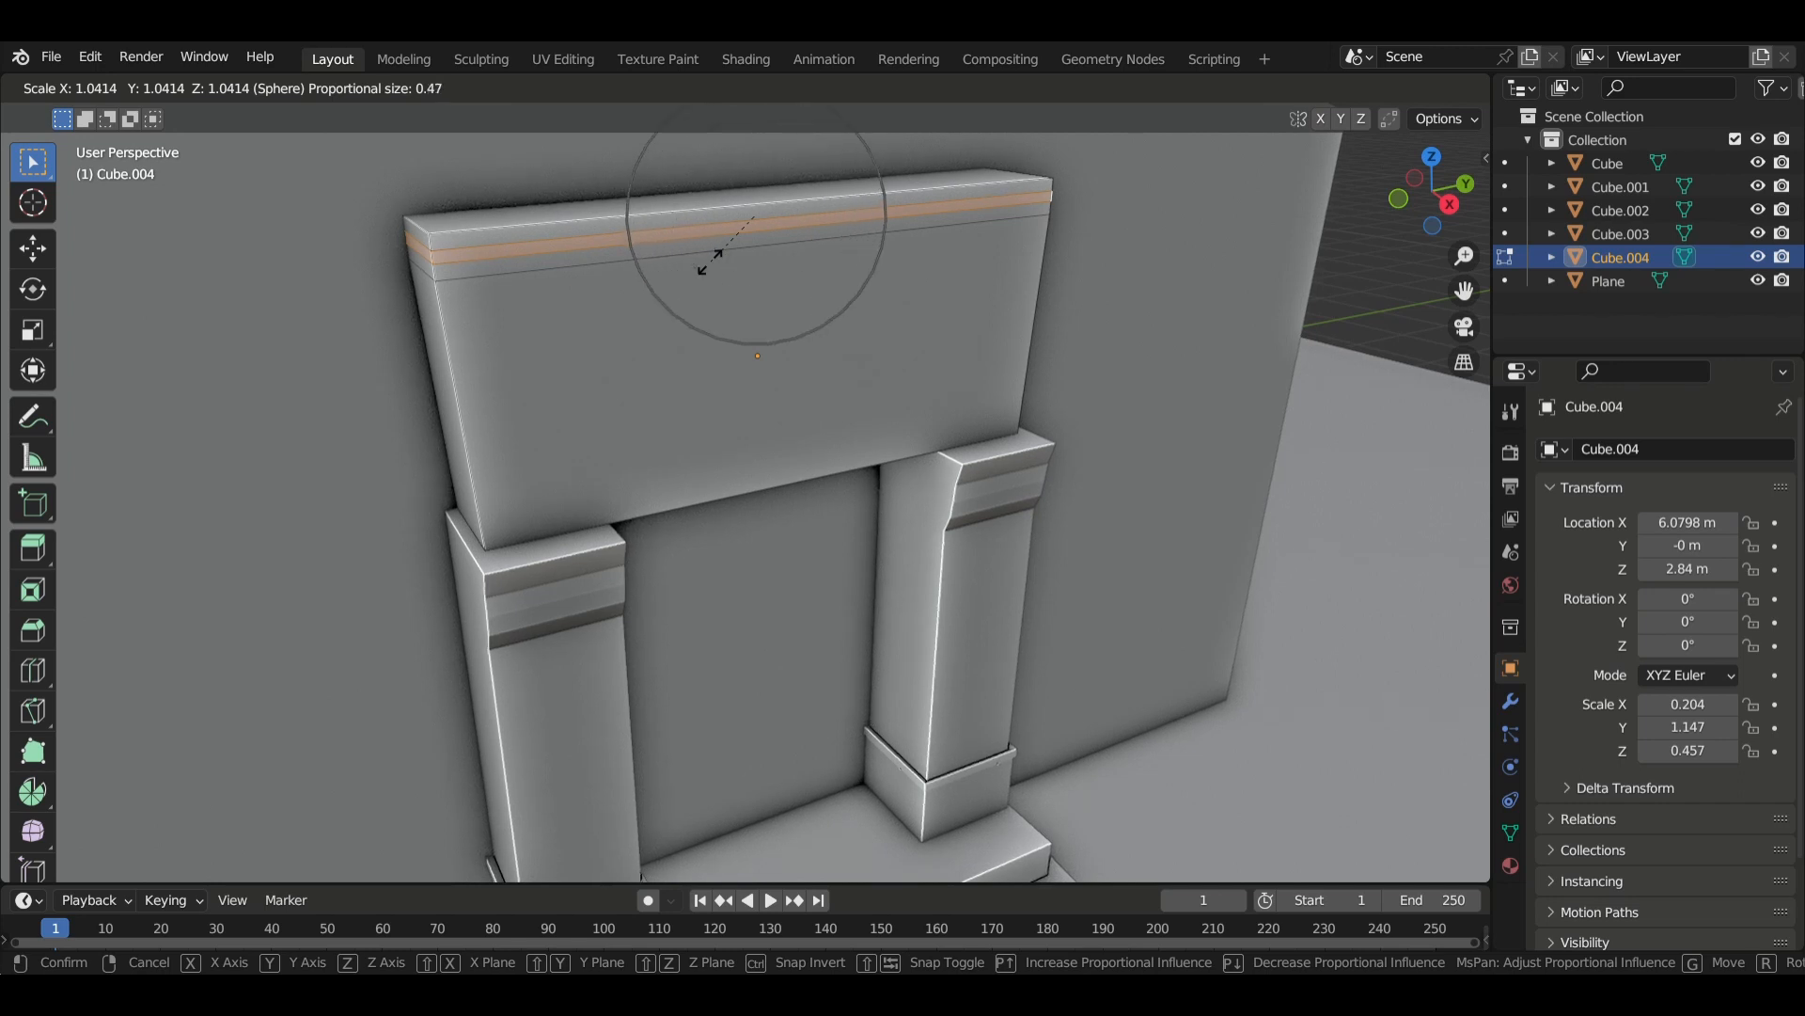
pyautogui.scroll(18, 712, 258)
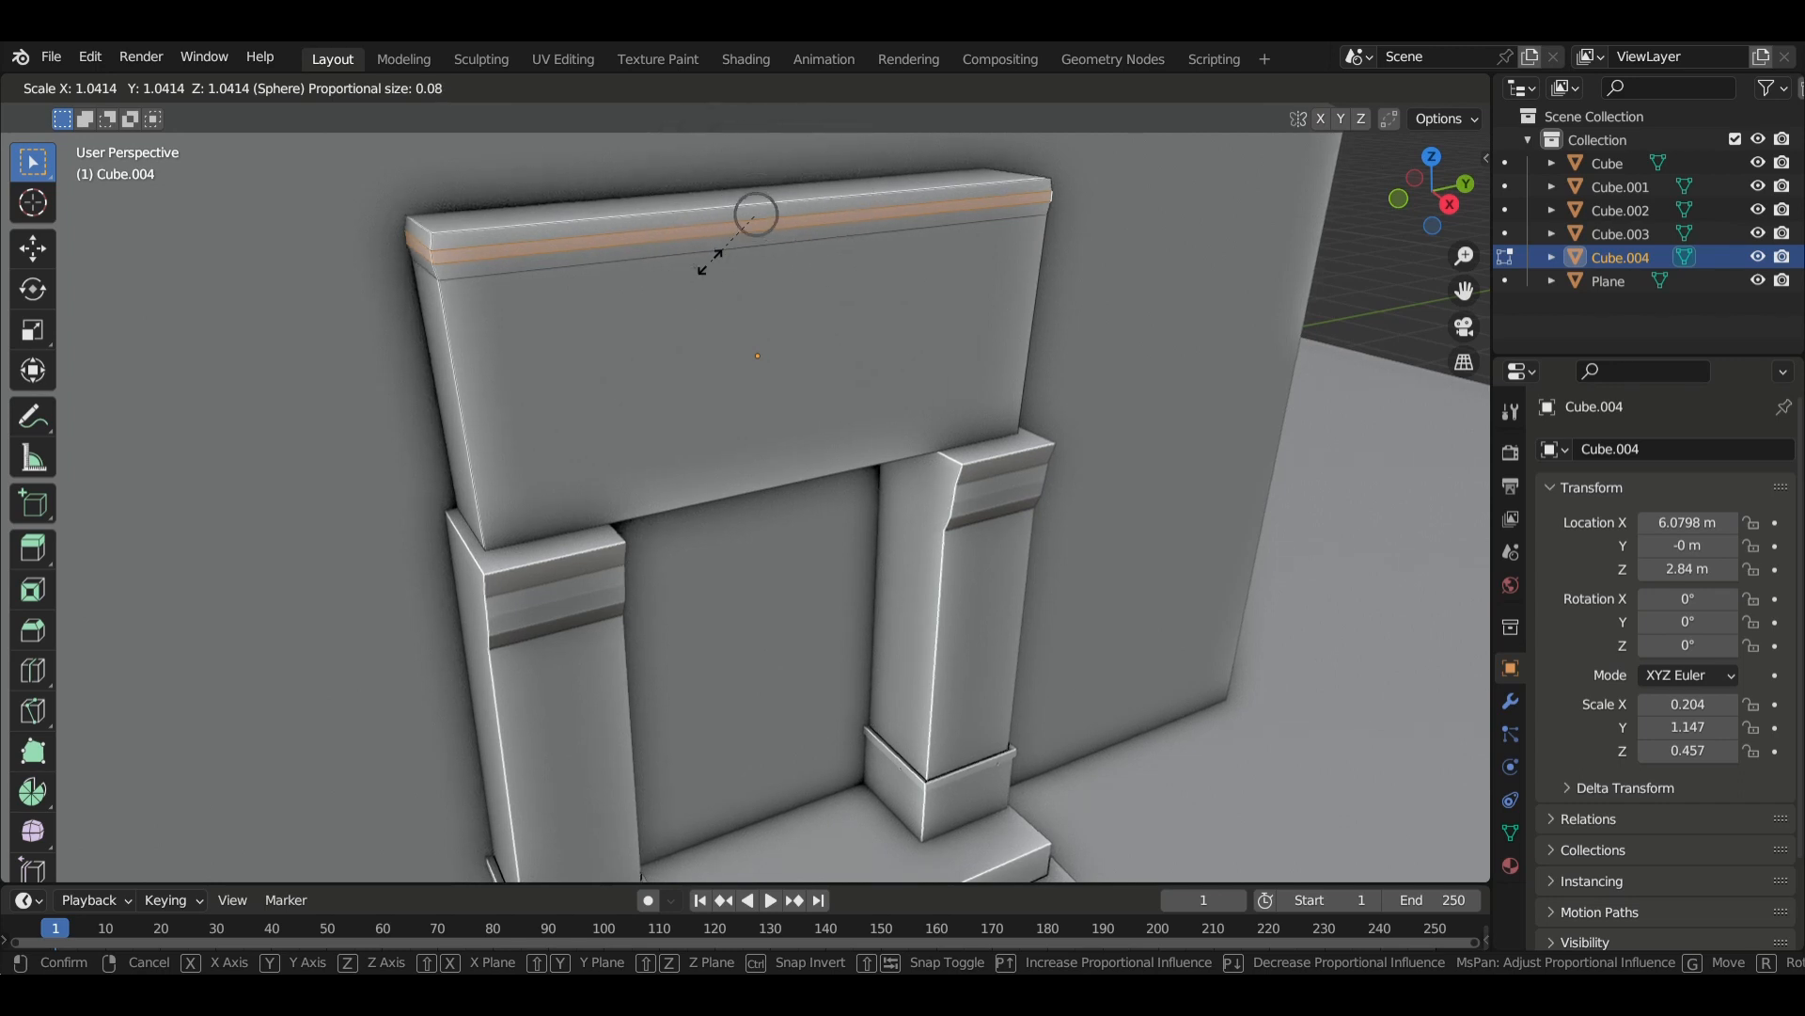
pyautogui.scroll(3, 712, 259)
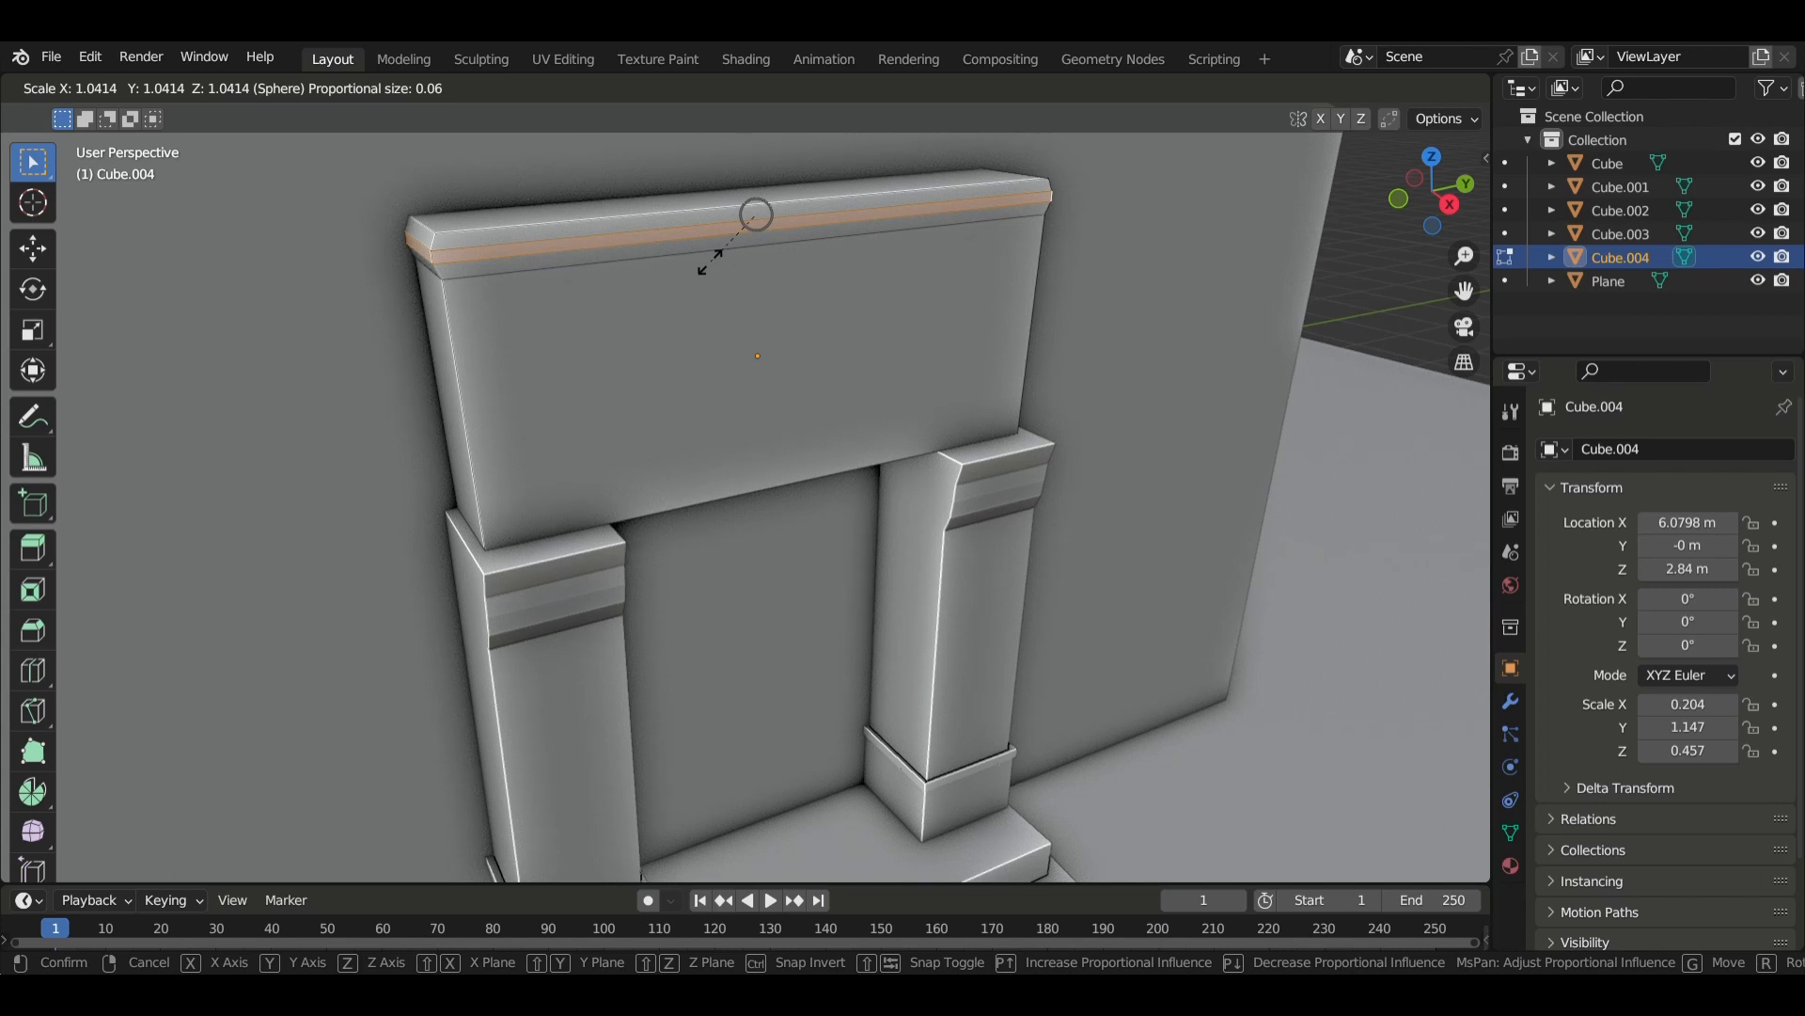
pyautogui.scroll(2, 711, 259)
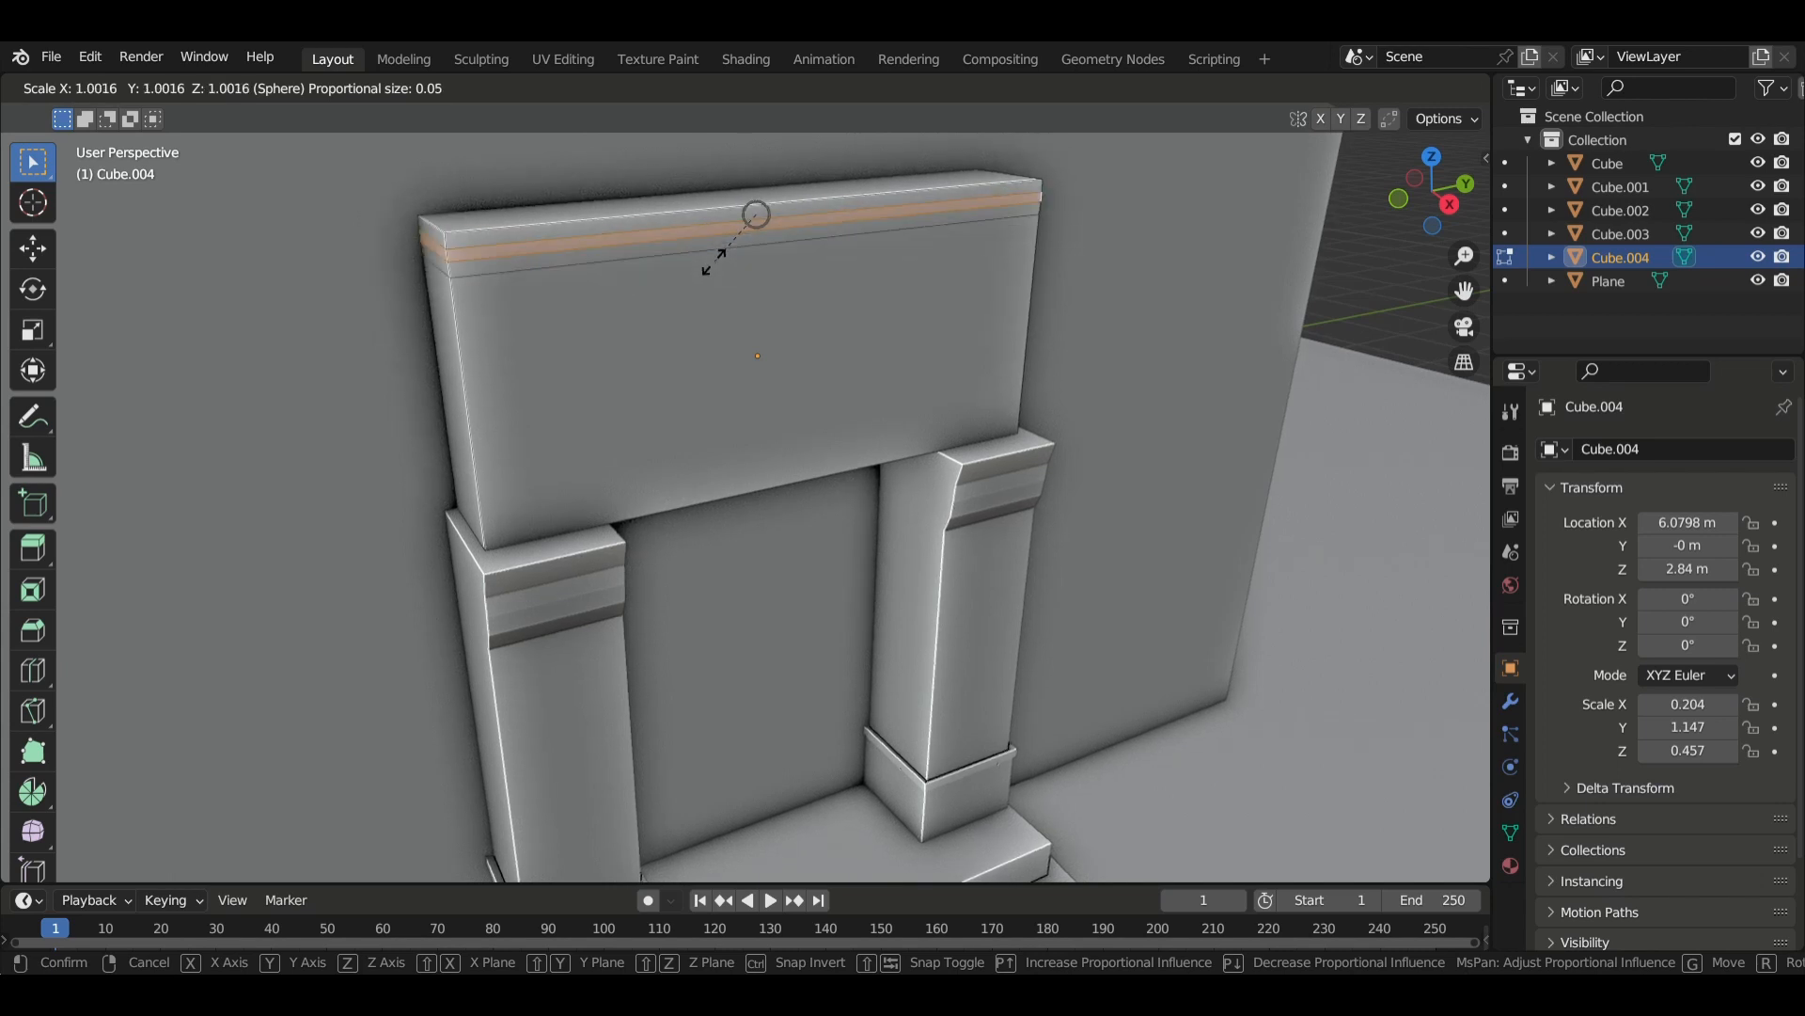
pyautogui.click(756, 214)
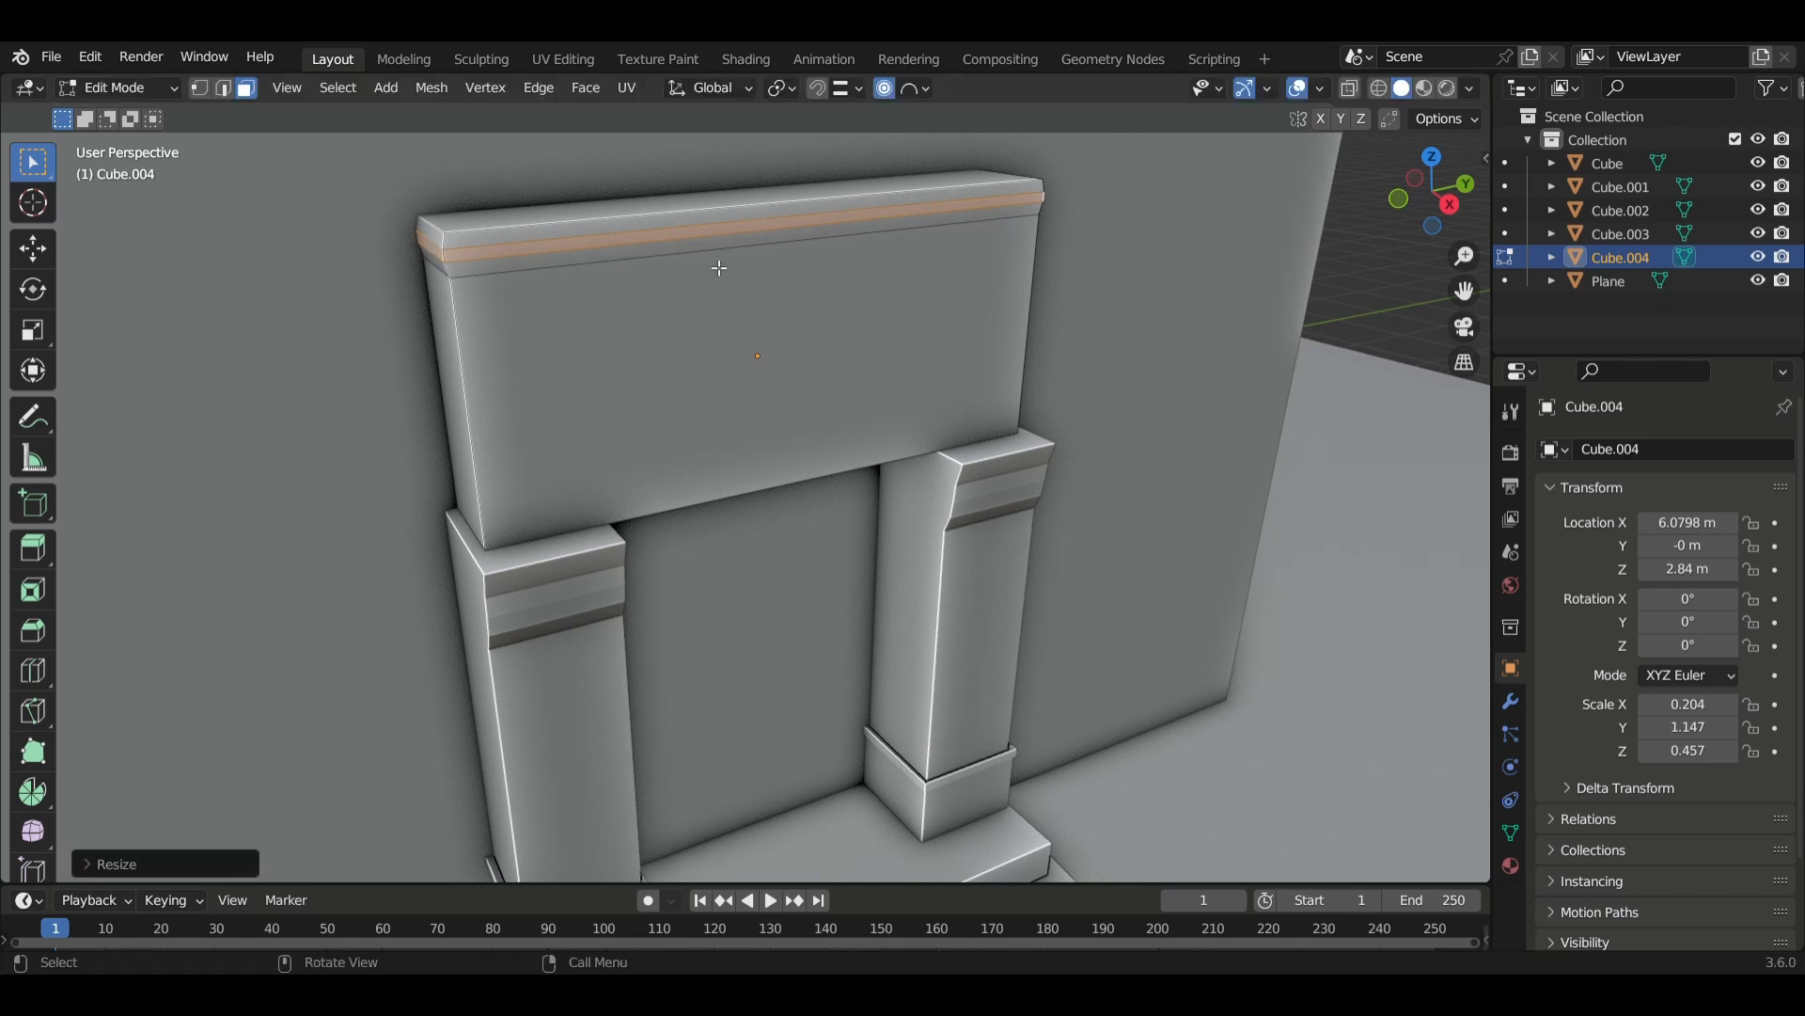
# Select the block's top outer edges along the front and sides and scale them outward by about 1.04 with a 0.05 proportional size.
pyautogui.moveTo(718, 270); pyautogui.dragTo(953, 254, button='middle')
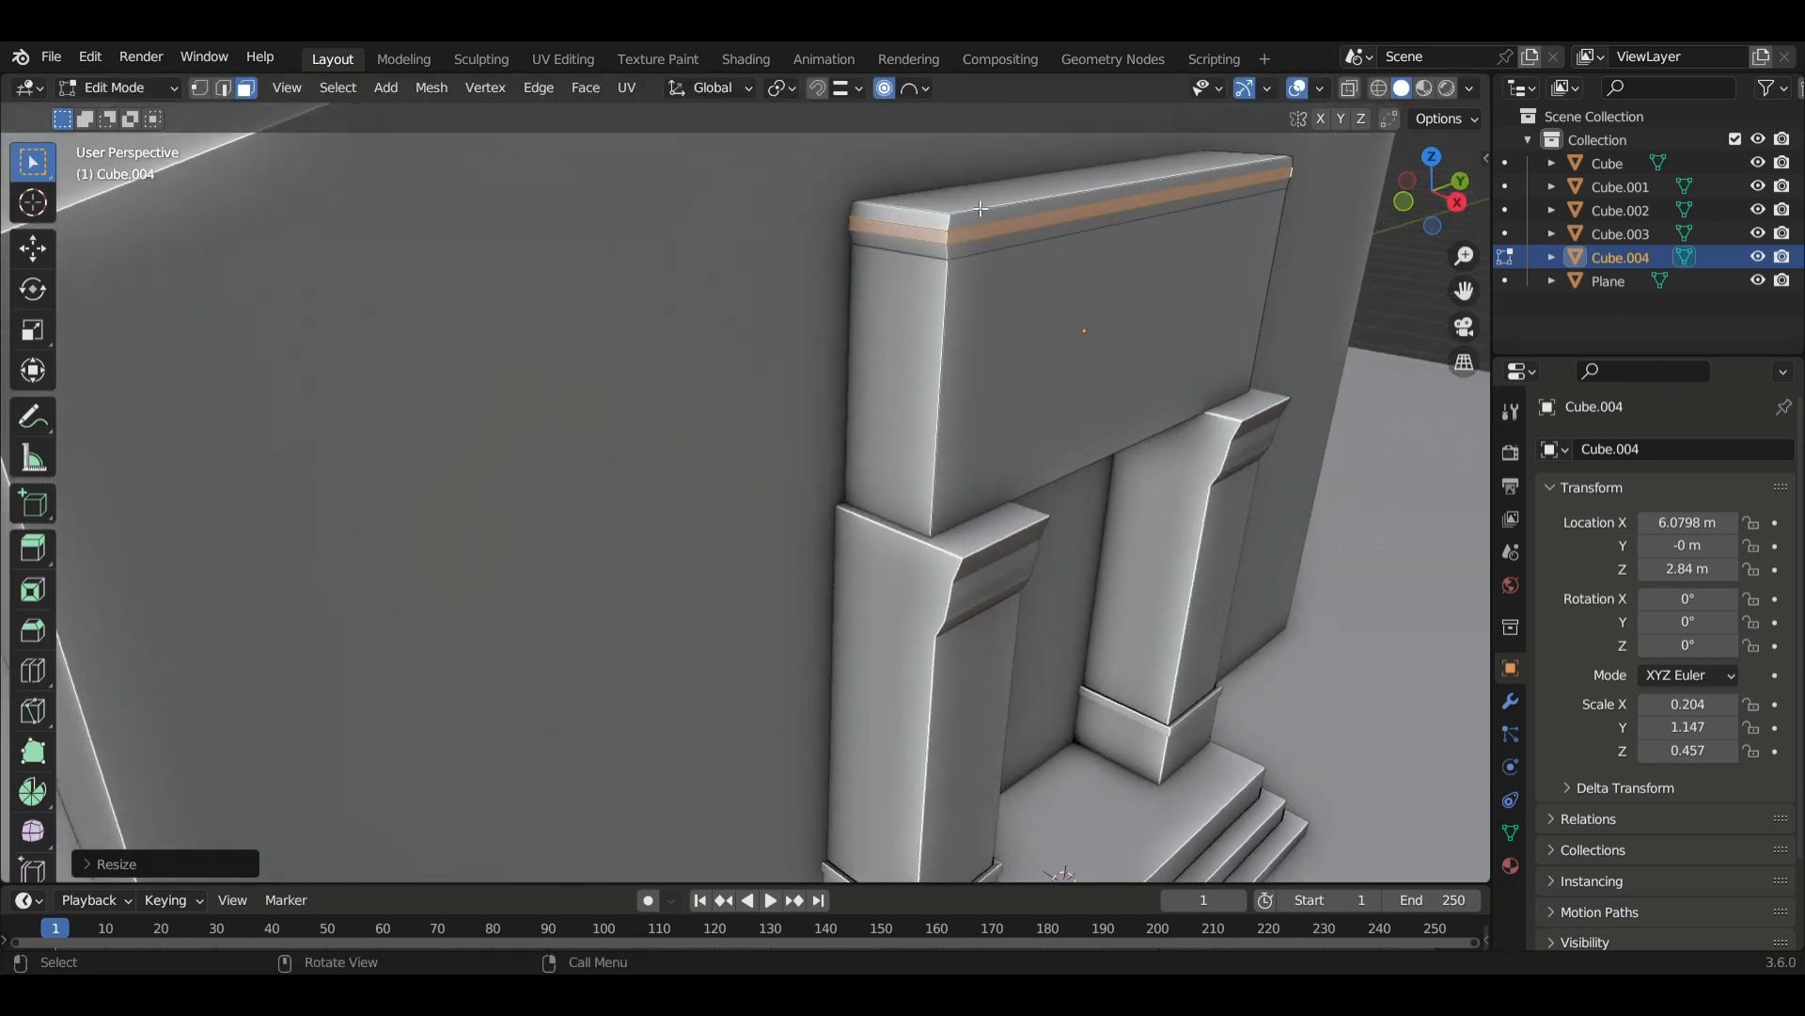
pyautogui.click(931, 219)
pyautogui.click(927, 219)
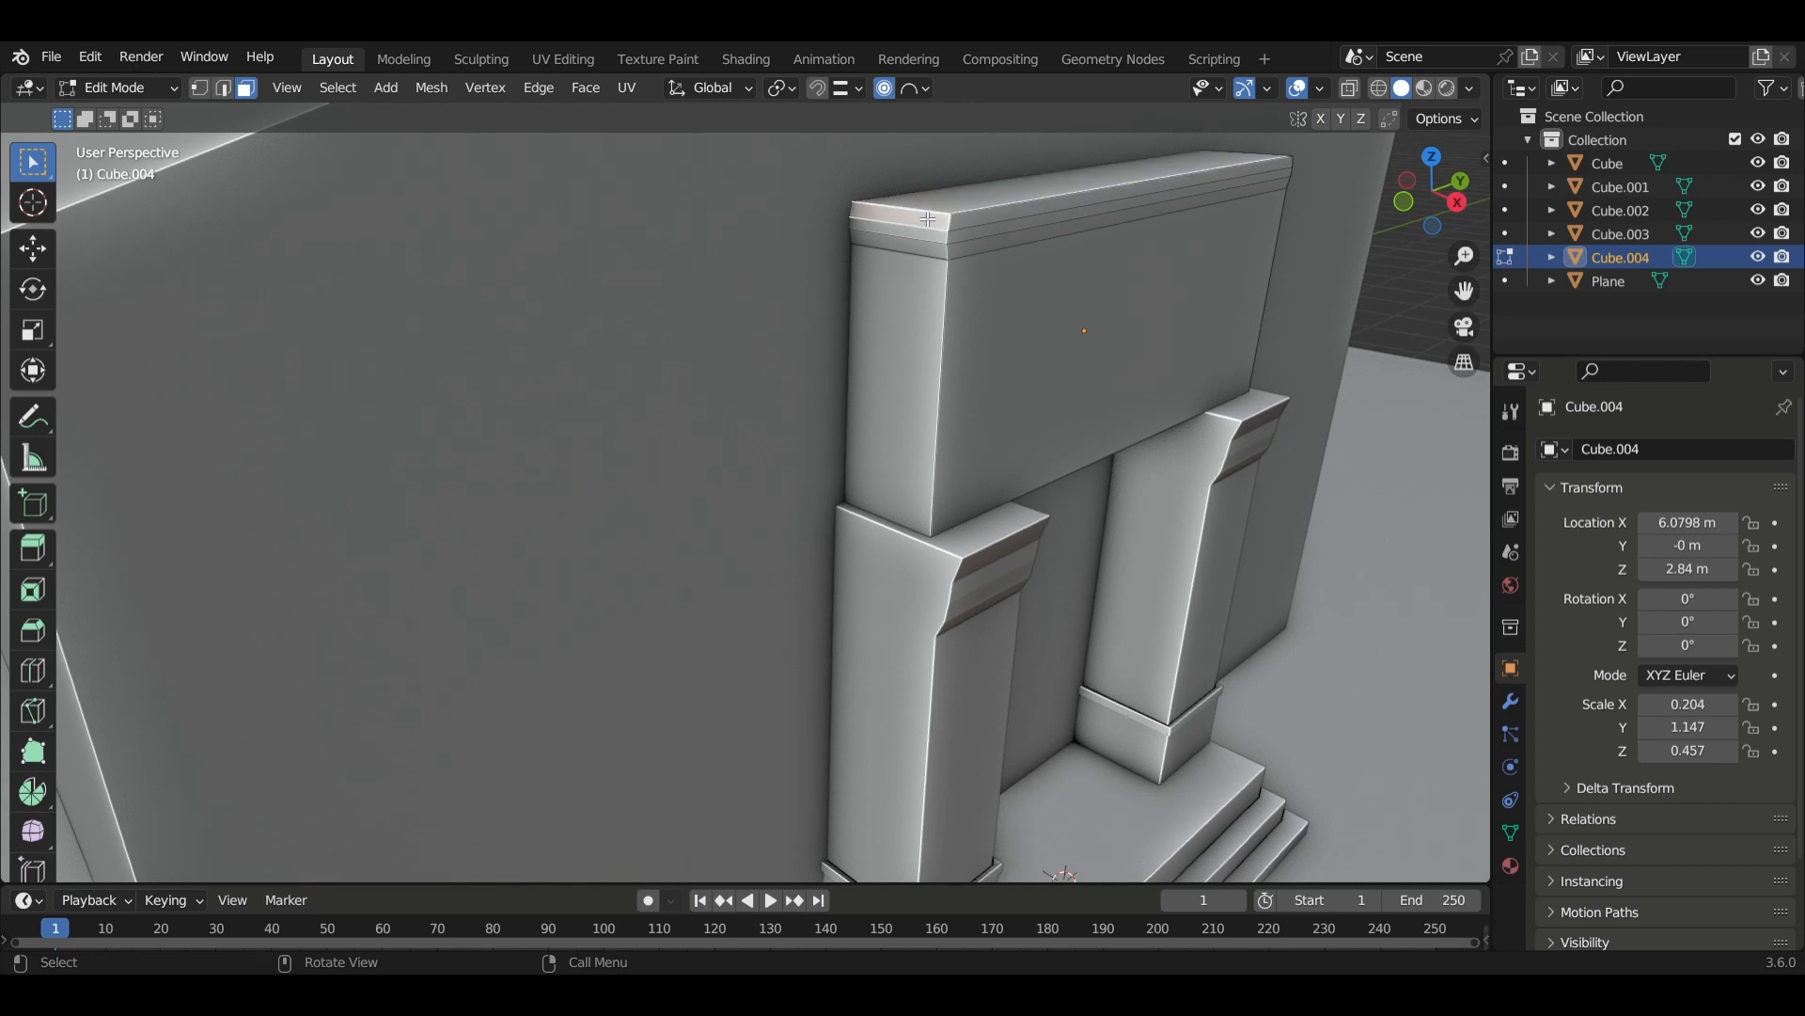
pyautogui.press('2')
pyautogui.click(929, 215)
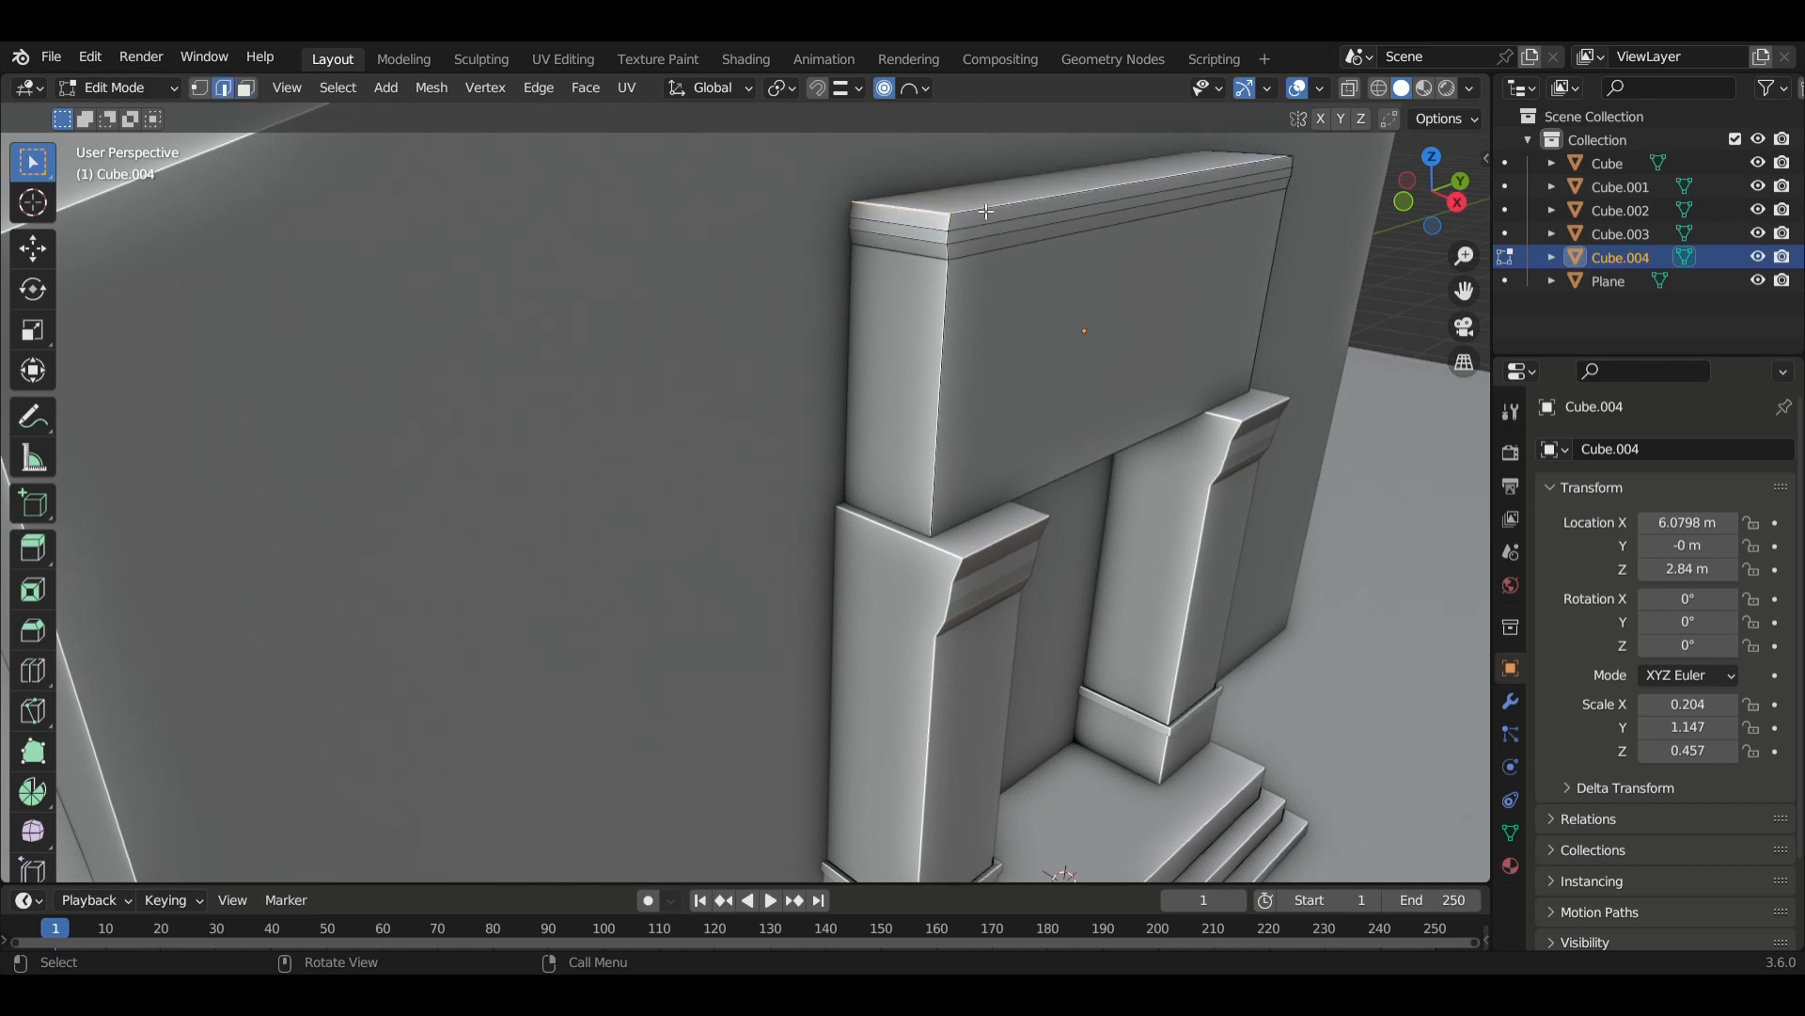
pyautogui.keyDown('shift'); pyautogui.click(985, 210); pyautogui.keyUp('shift')
pyautogui.moveTo(1073, 279); pyautogui.dragTo(786, 290, button='middle')
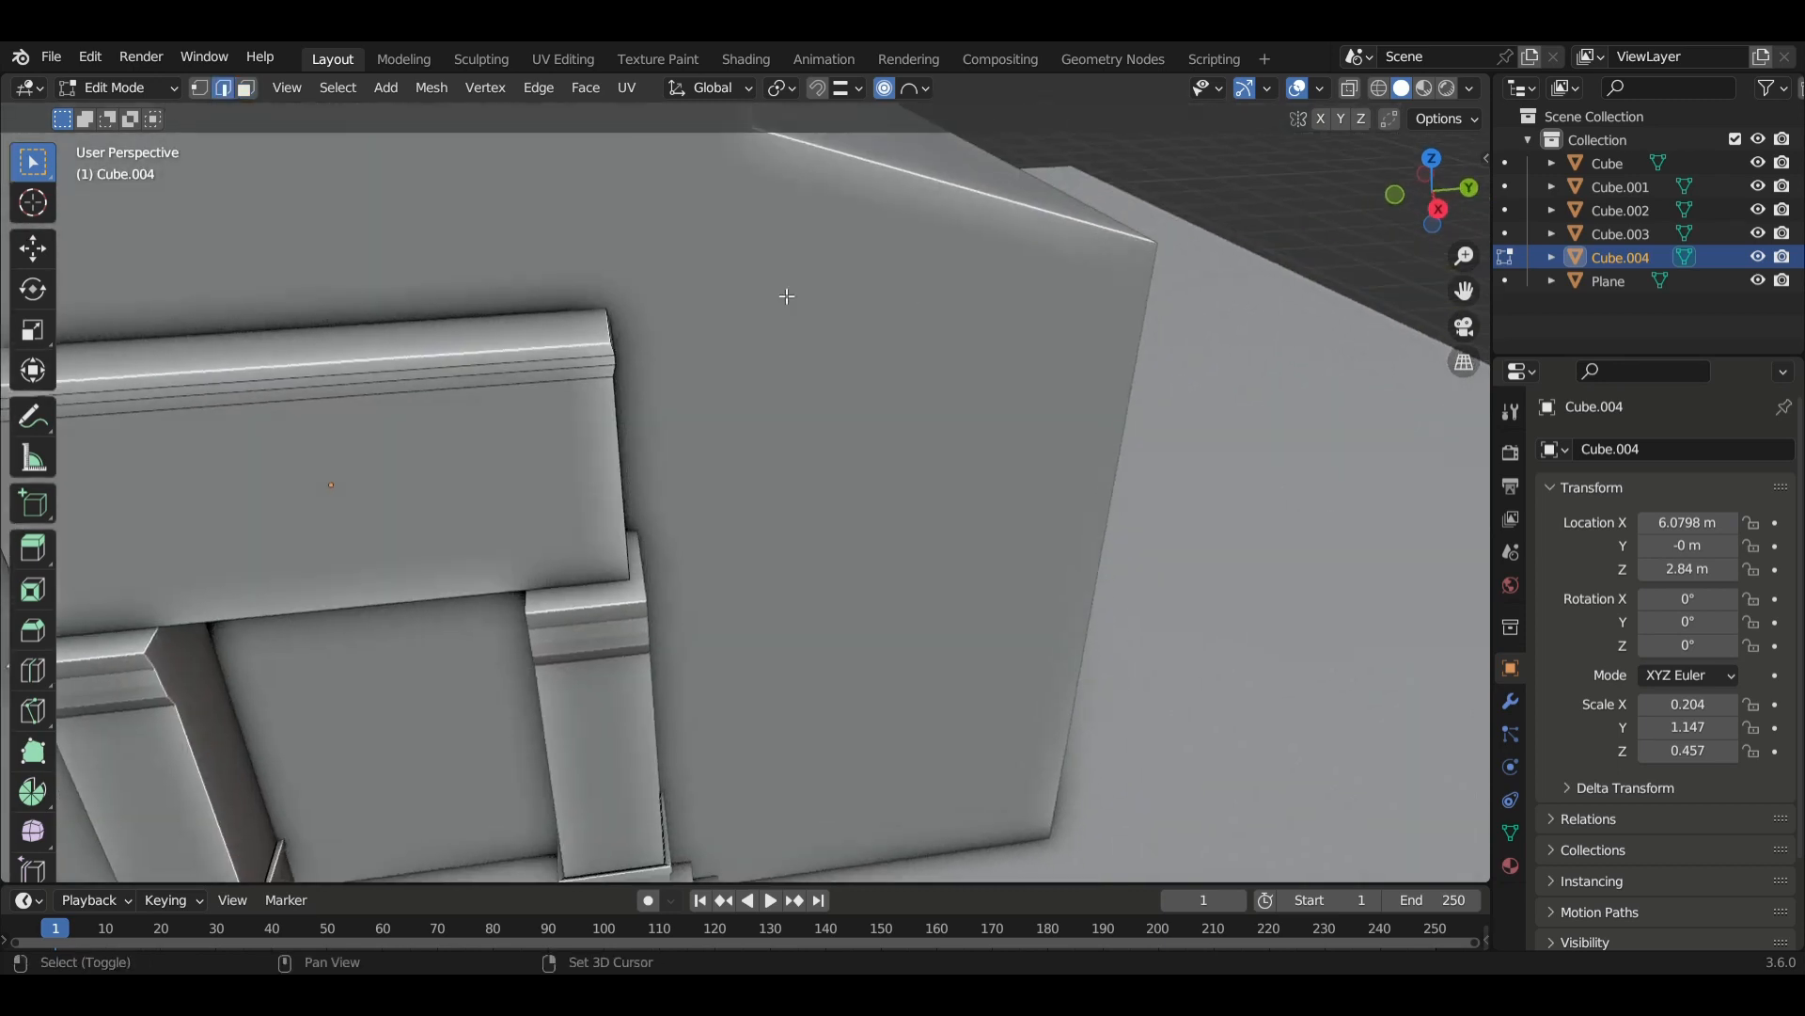
pyautogui.moveTo(665, 363); pyautogui.dragTo(587, 357, button='middle')
pyautogui.press('s')
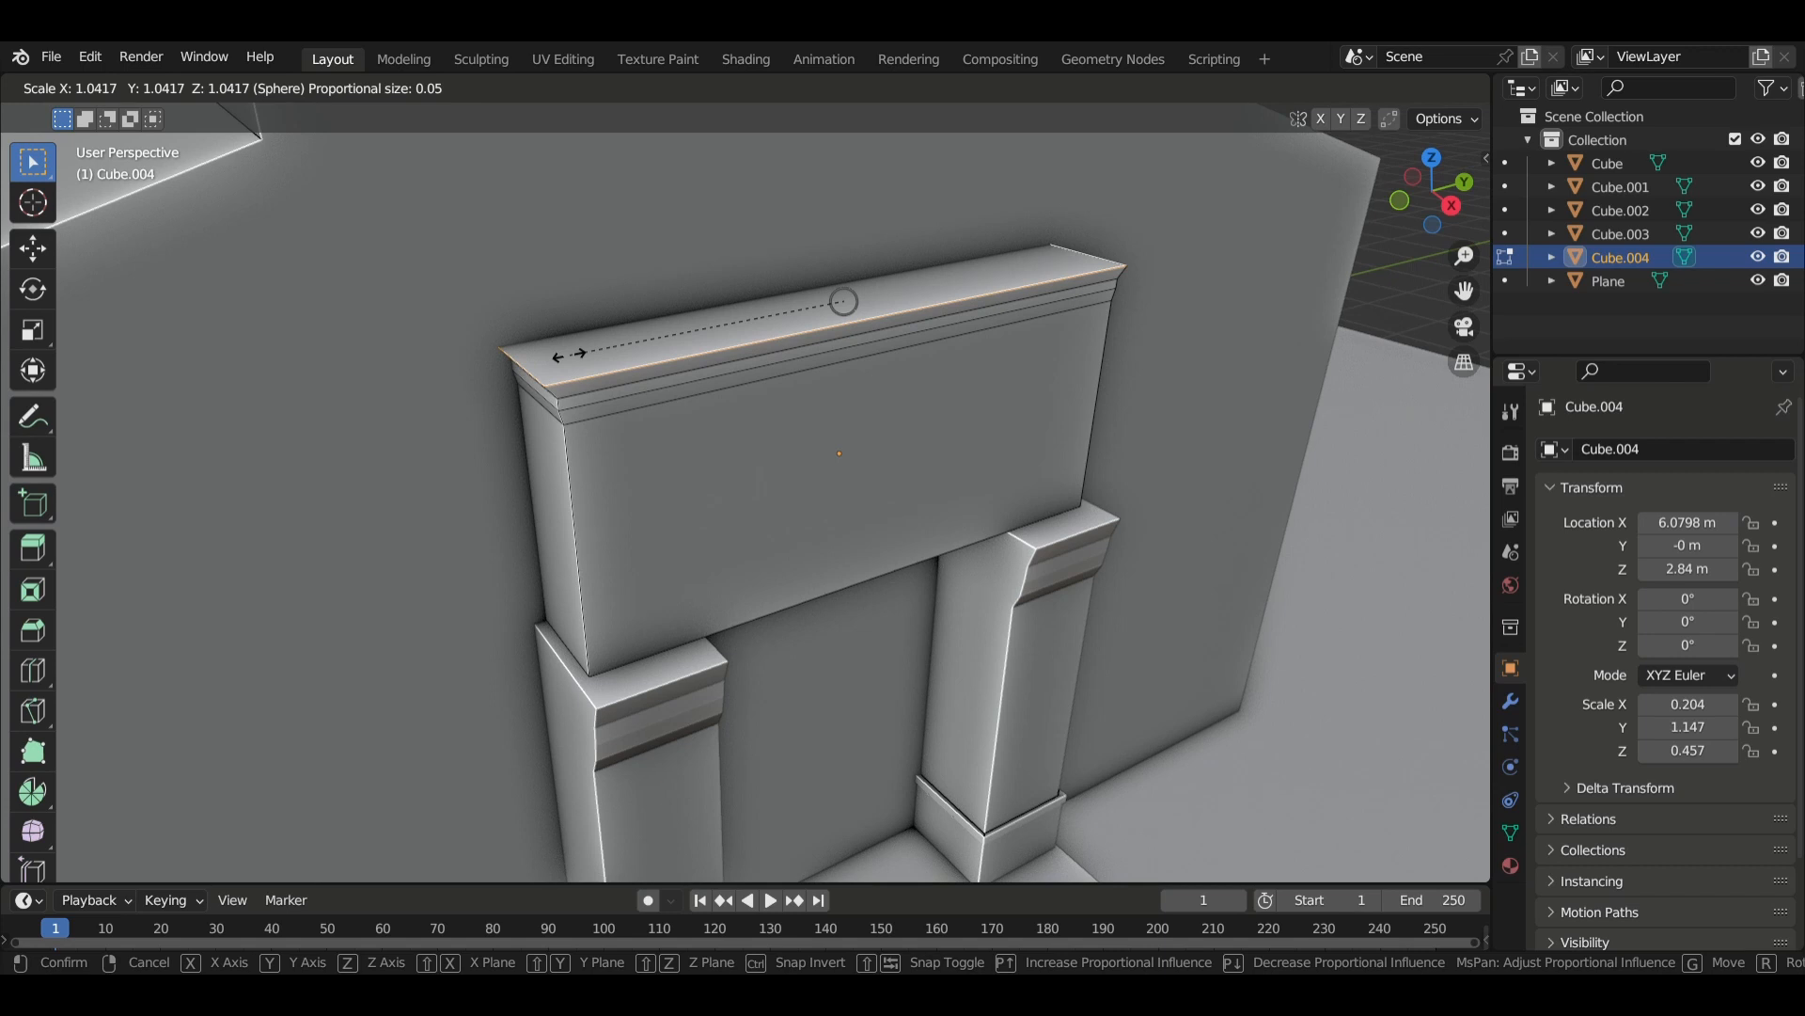
pyautogui.click(843, 301)
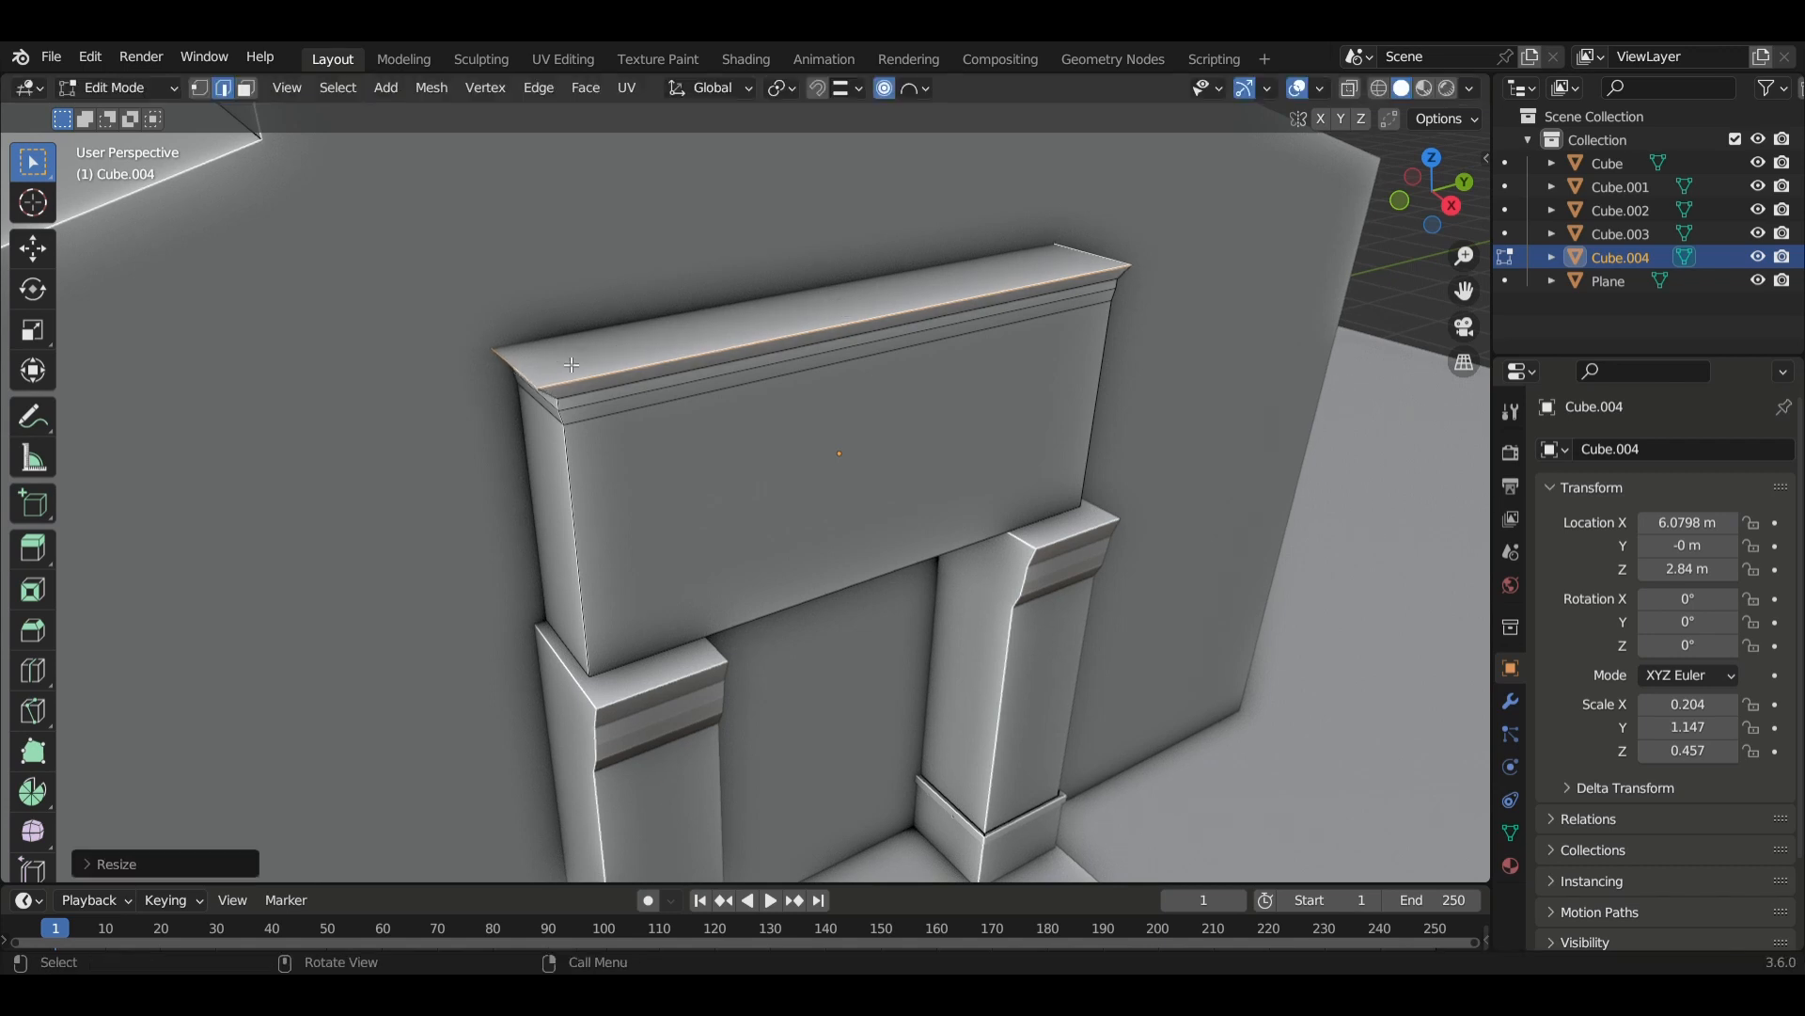
# Return to Object Mode and set the spanning block's origin to its center of mass (volume).
pyautogui.moveTo(649, 418); pyautogui.dragTo(629, 417, button='middle')
pyautogui.scroll(-4, 629, 413)
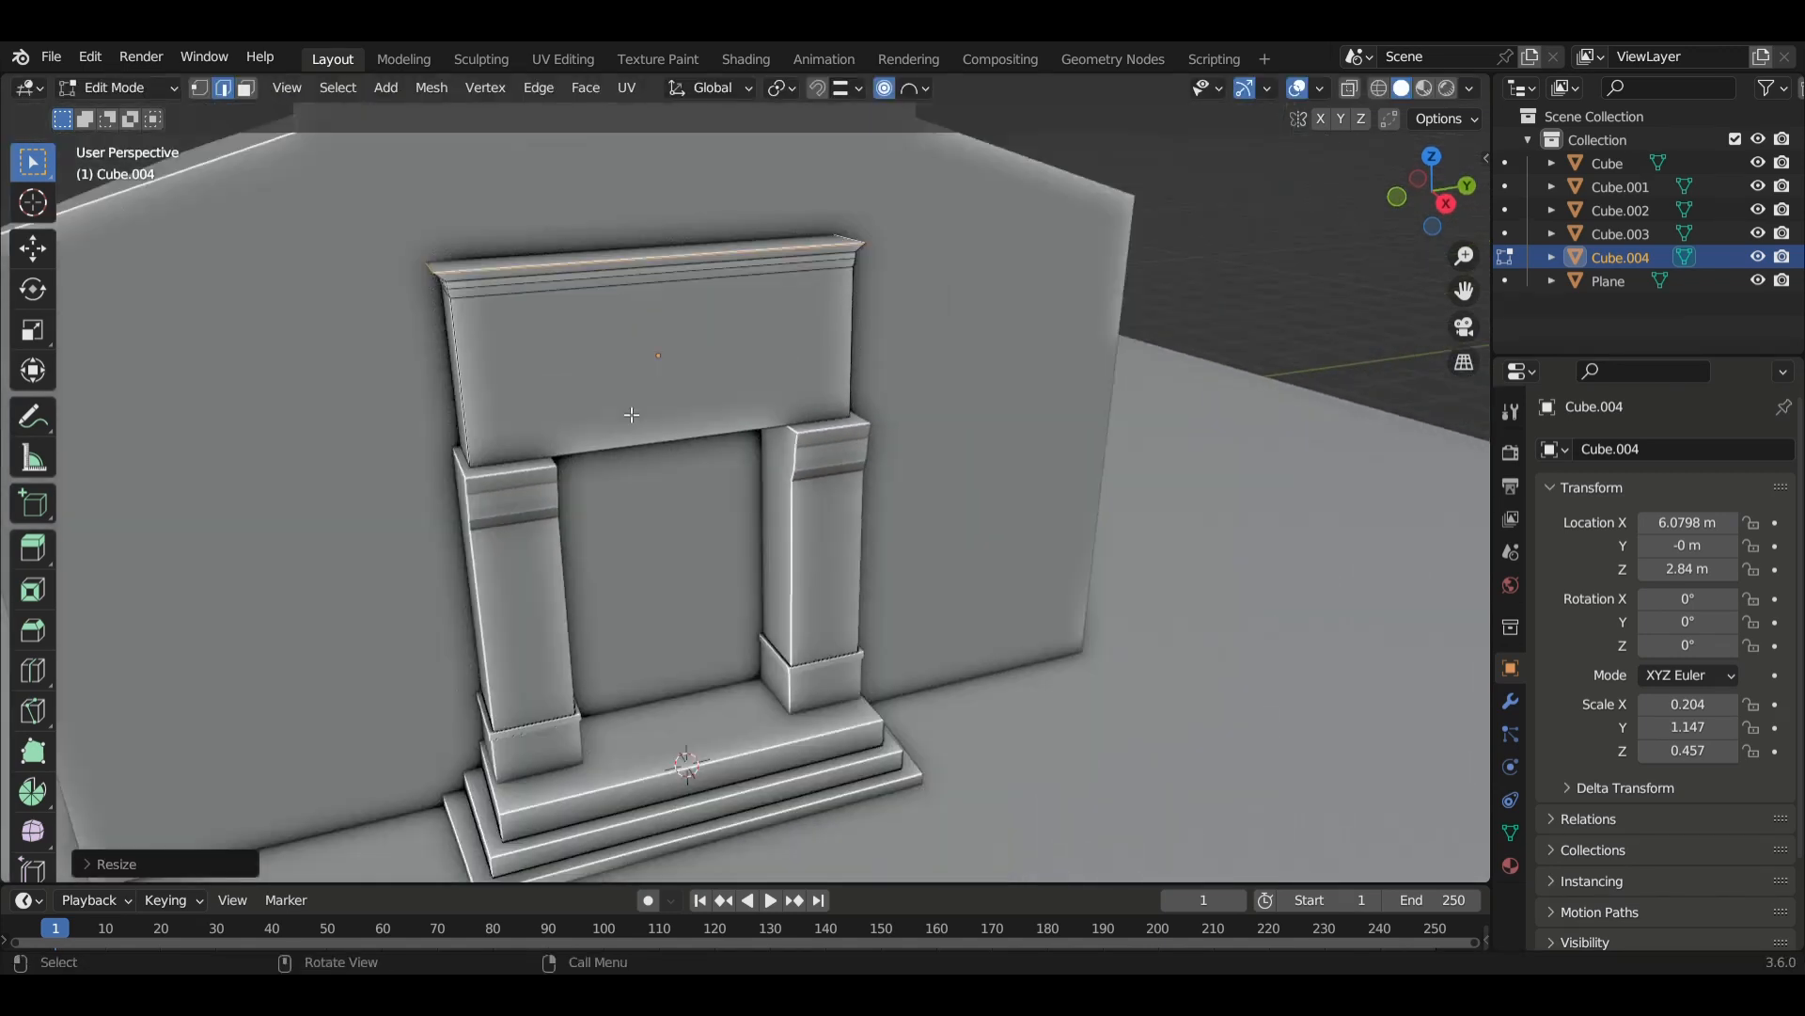
pyautogui.moveTo(774, 487); pyautogui.dragTo(973, 422, button='middle')
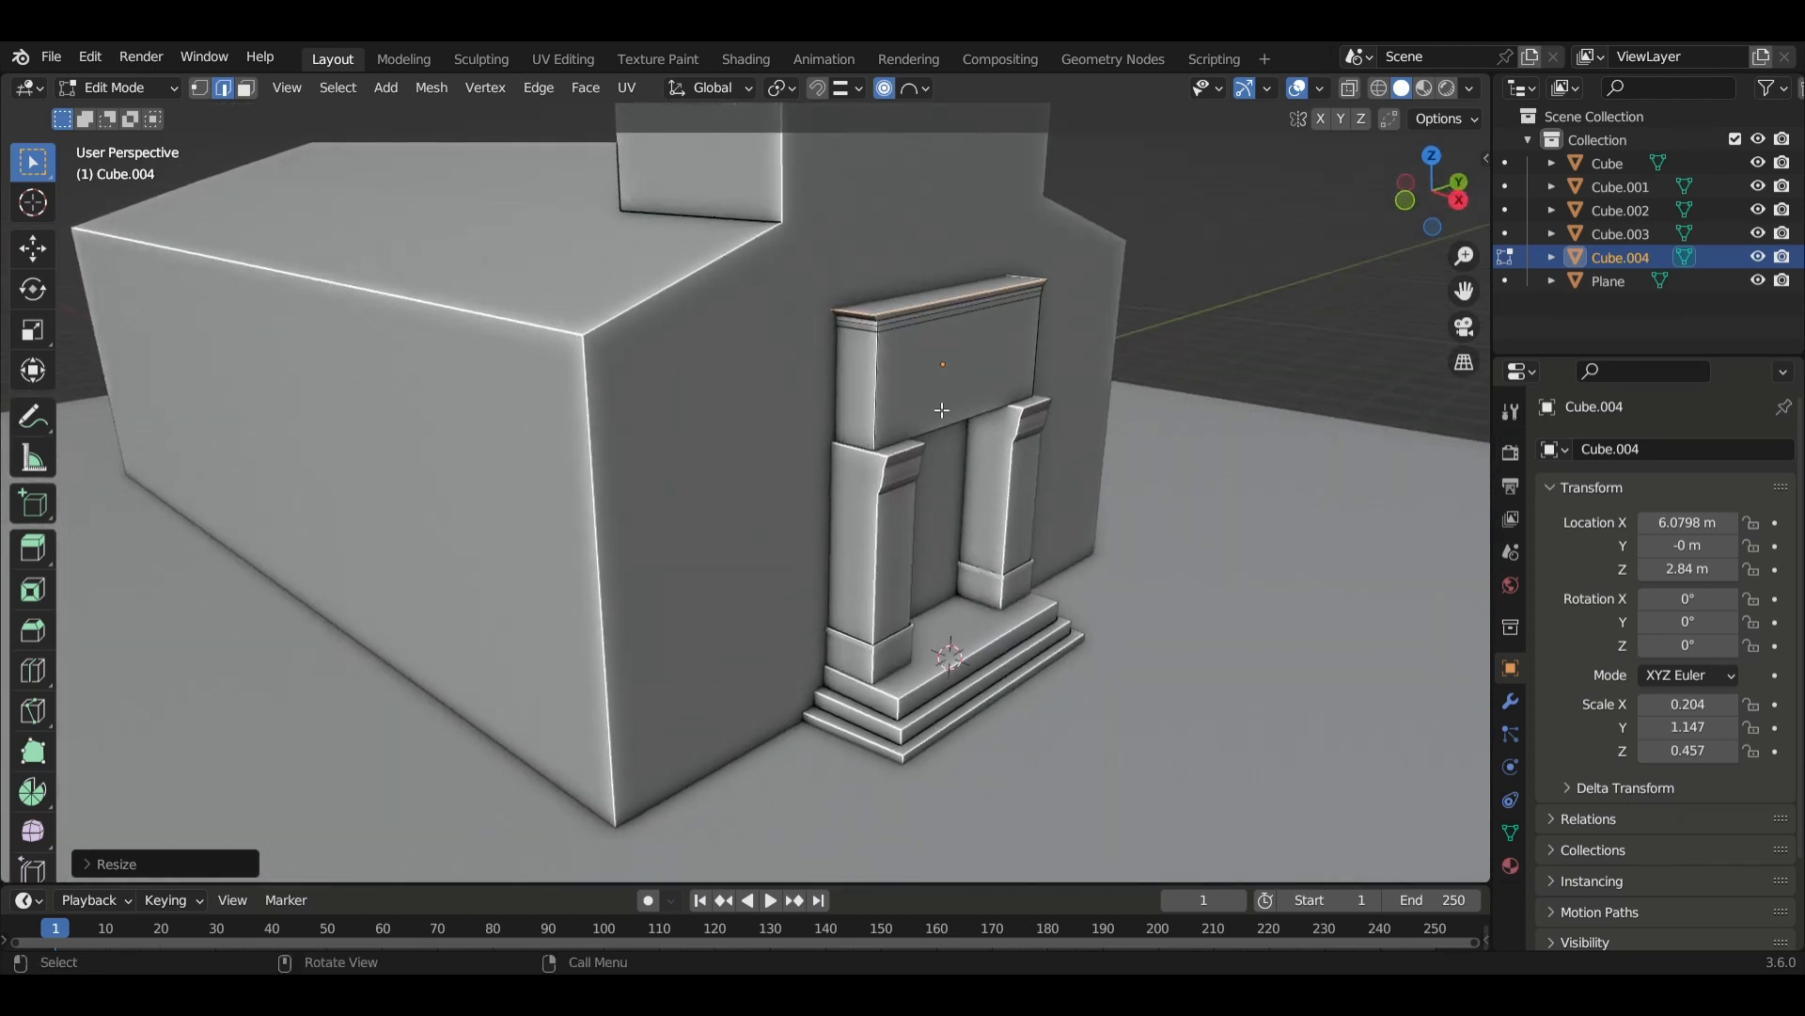
pyautogui.scroll(5, 973, 422)
pyautogui.scroll(-5, 974, 421)
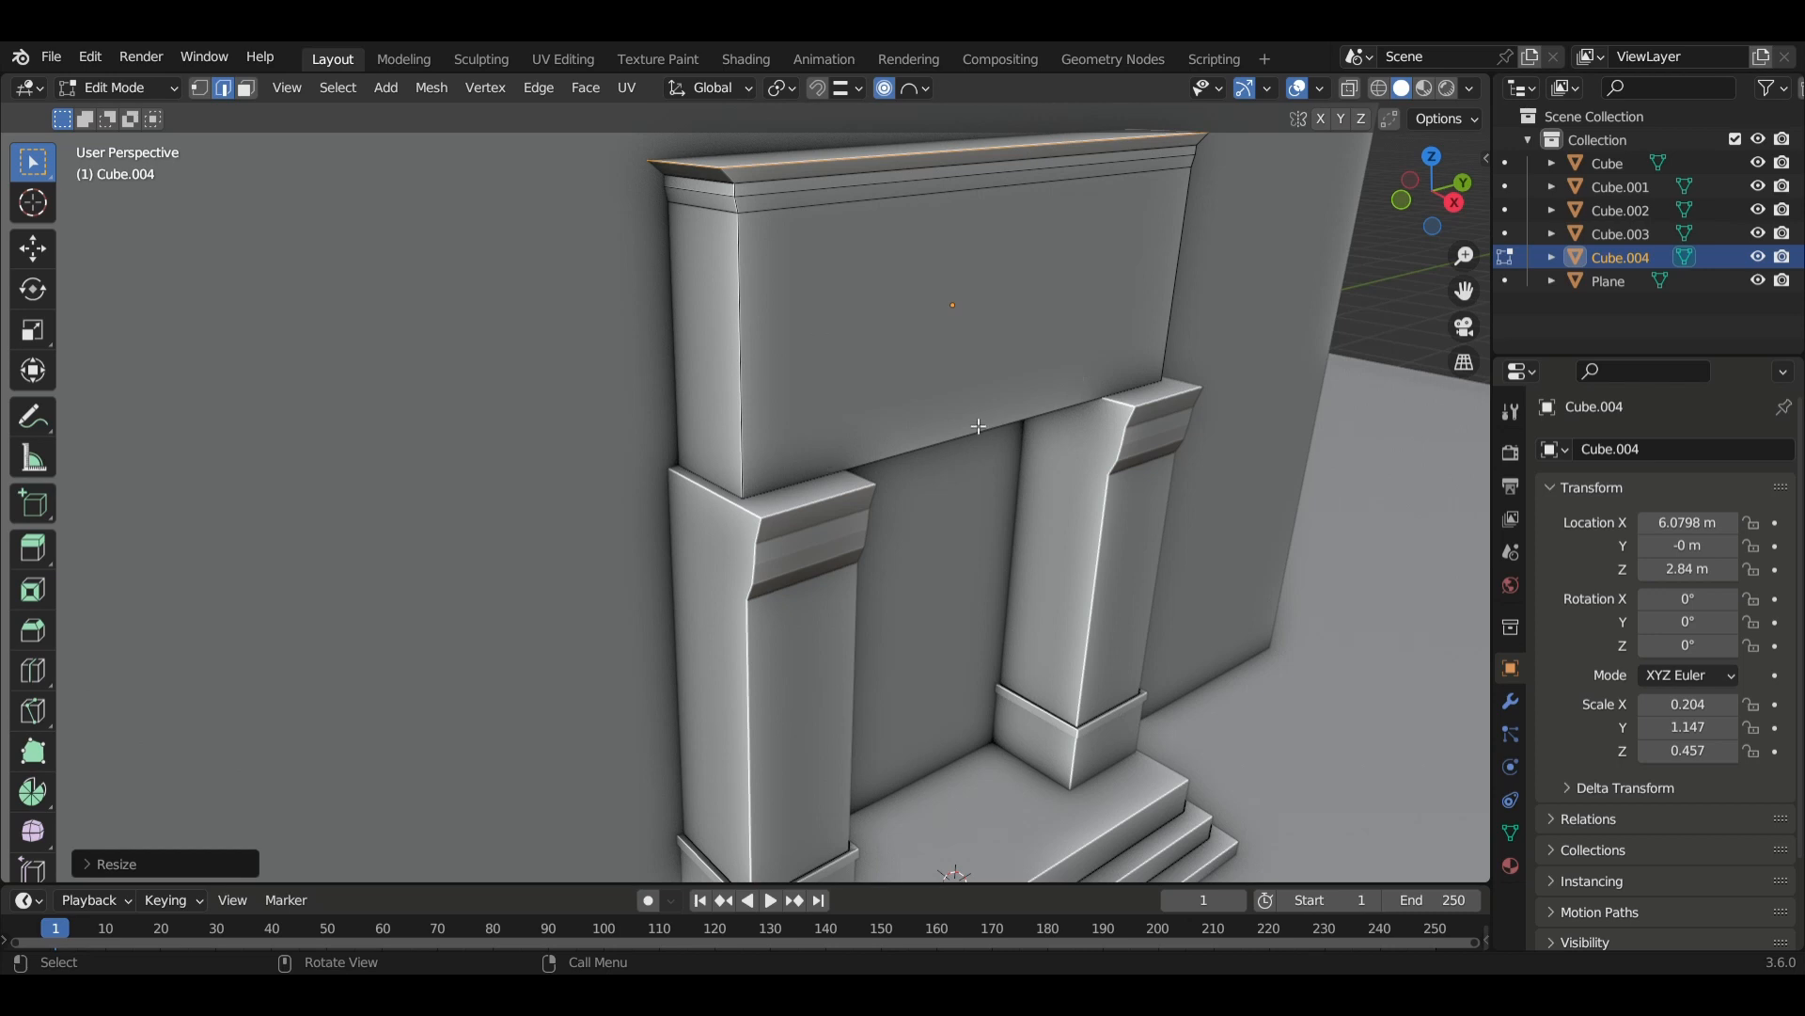
pyautogui.moveTo(978, 426); pyautogui.dragTo(922, 421, button='middle')
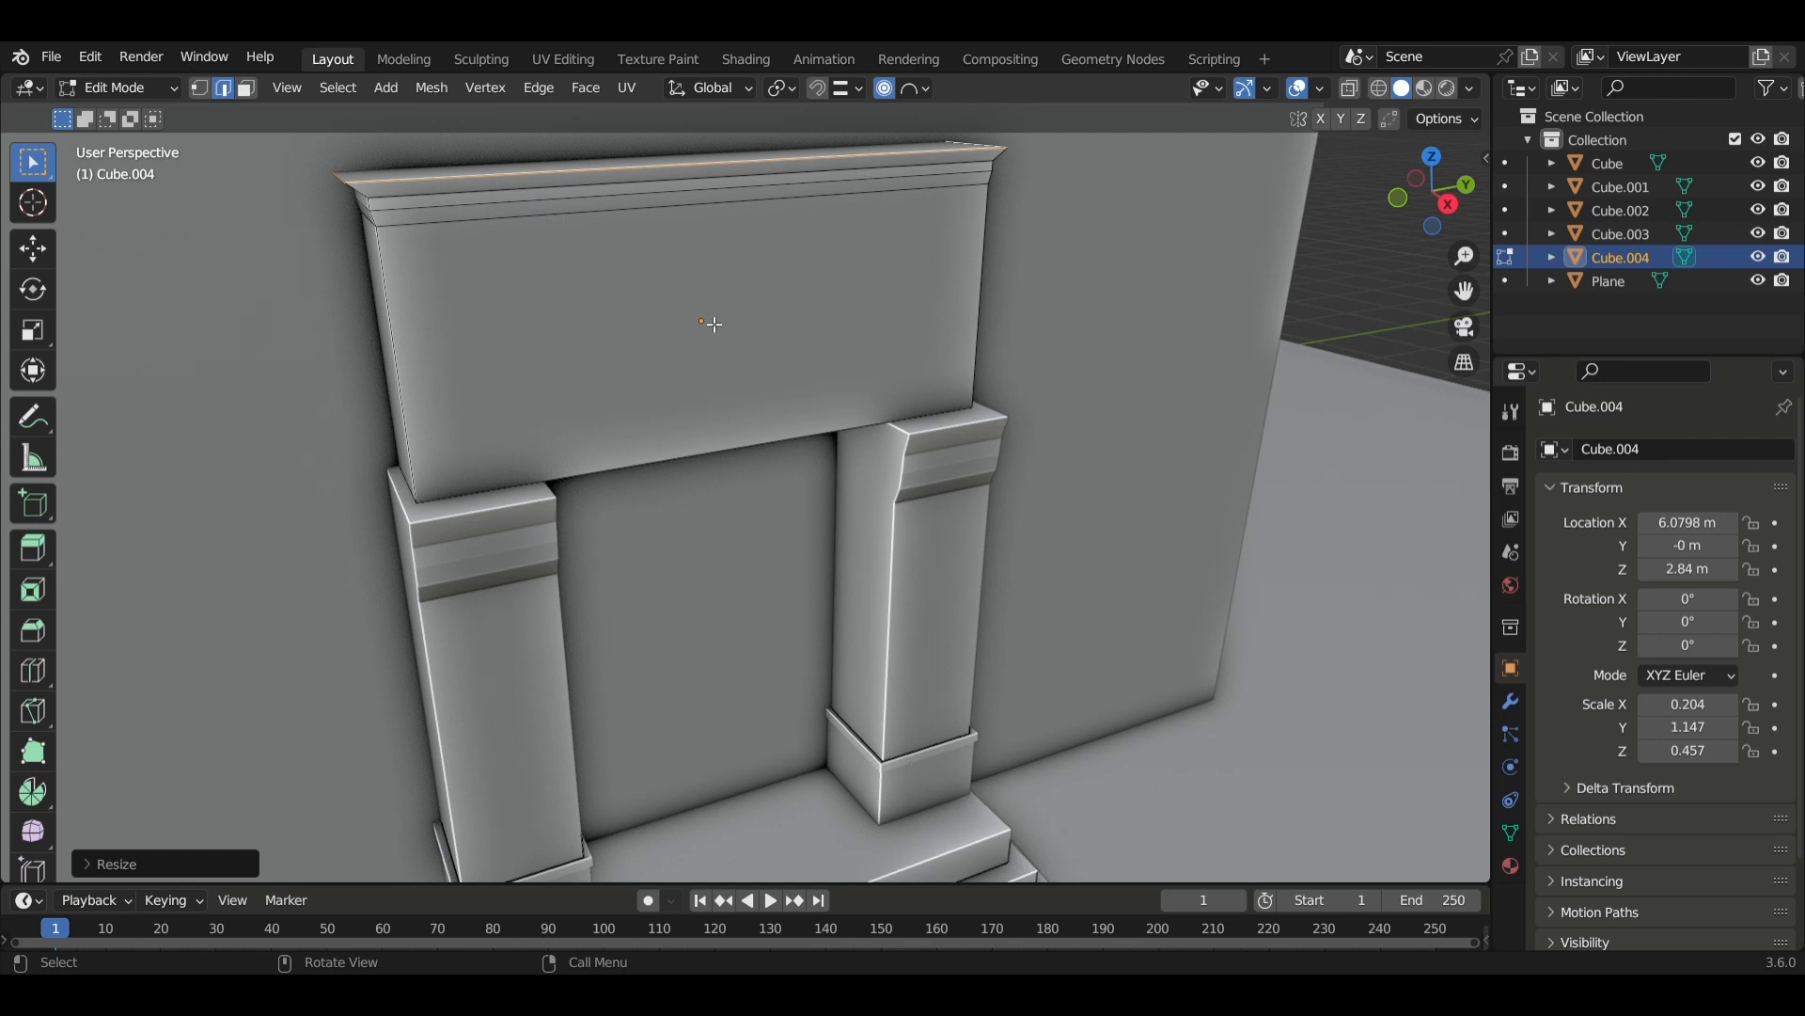
pyautogui.press('Tab')
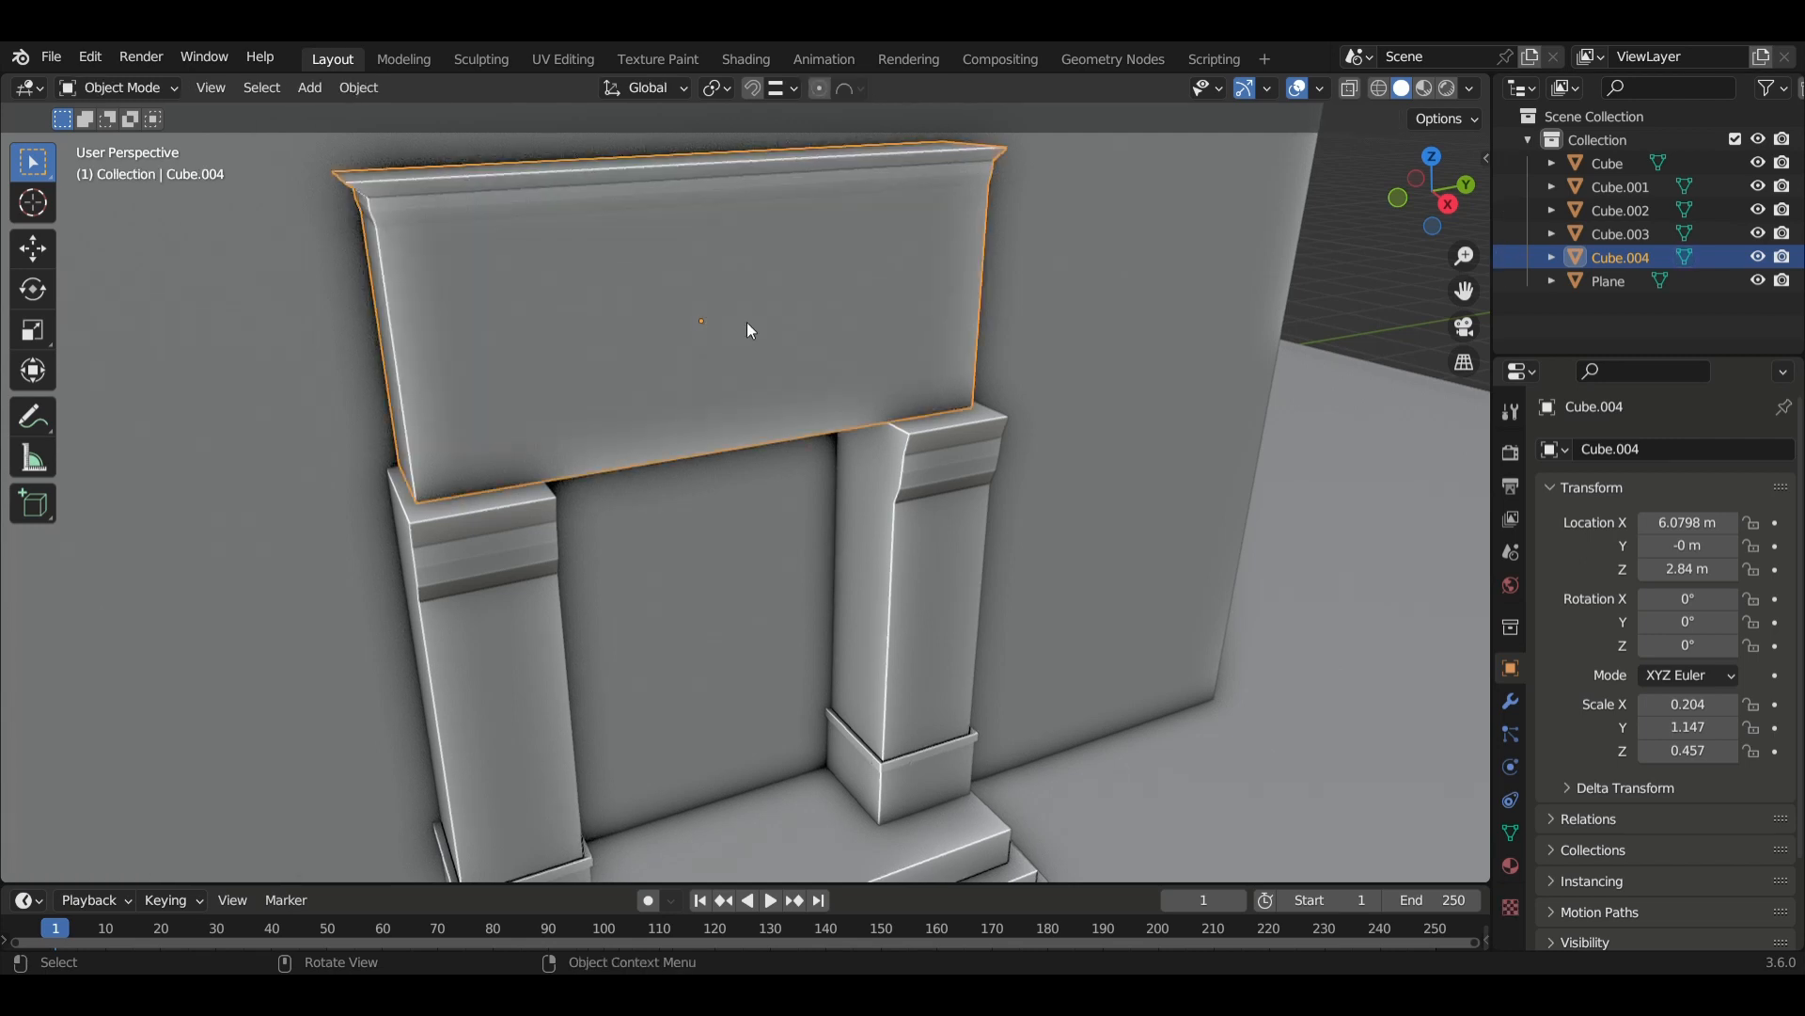
pyautogui.click(361, 88)
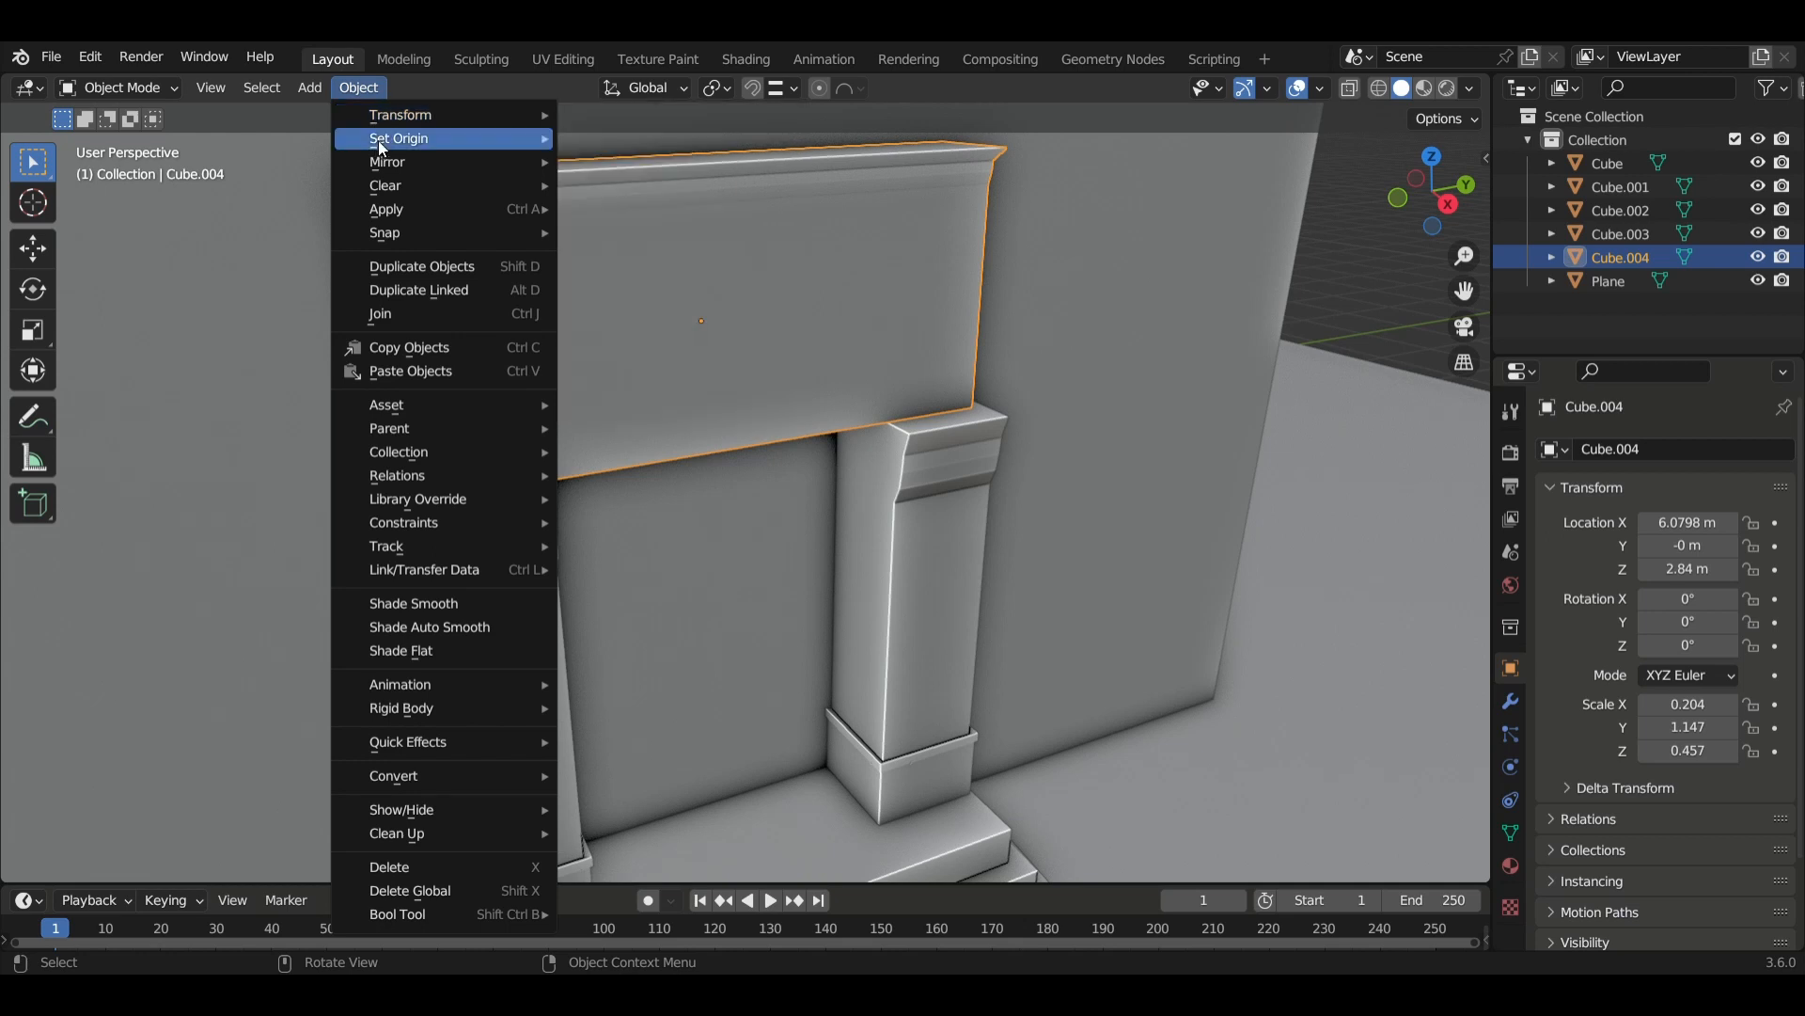
pyautogui.moveTo(438, 143)
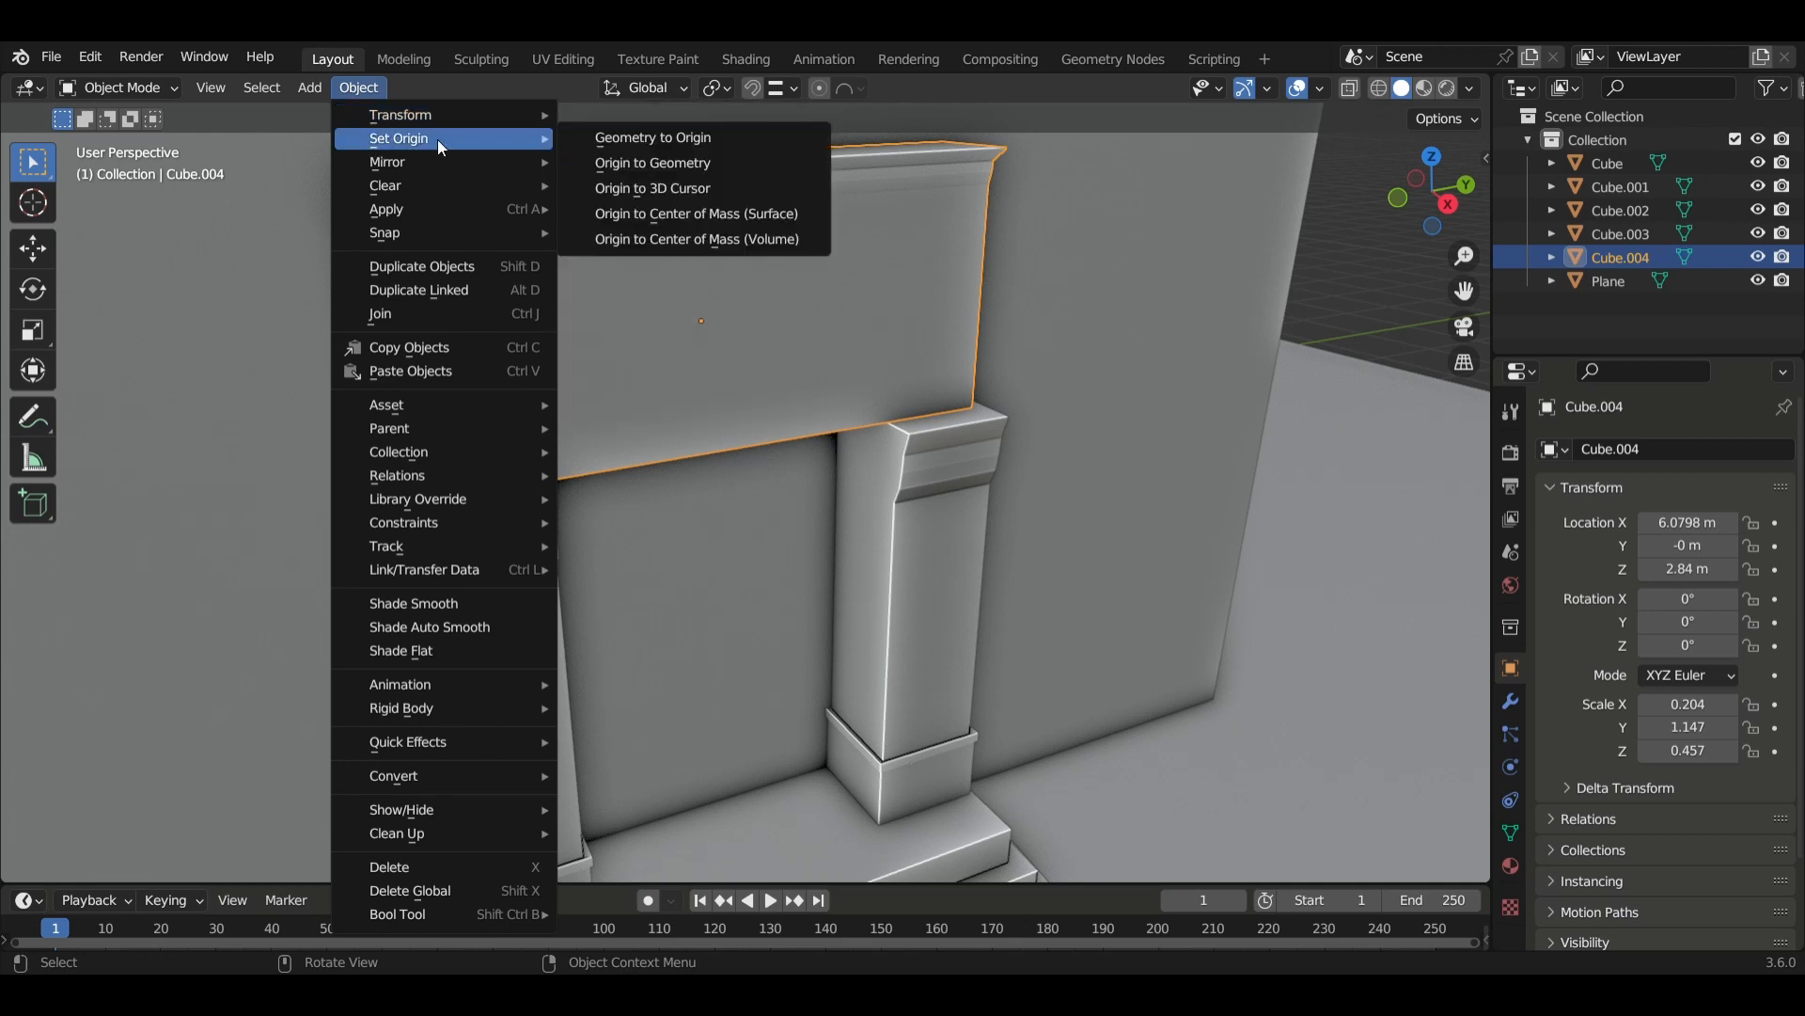
pyautogui.click(668, 239)
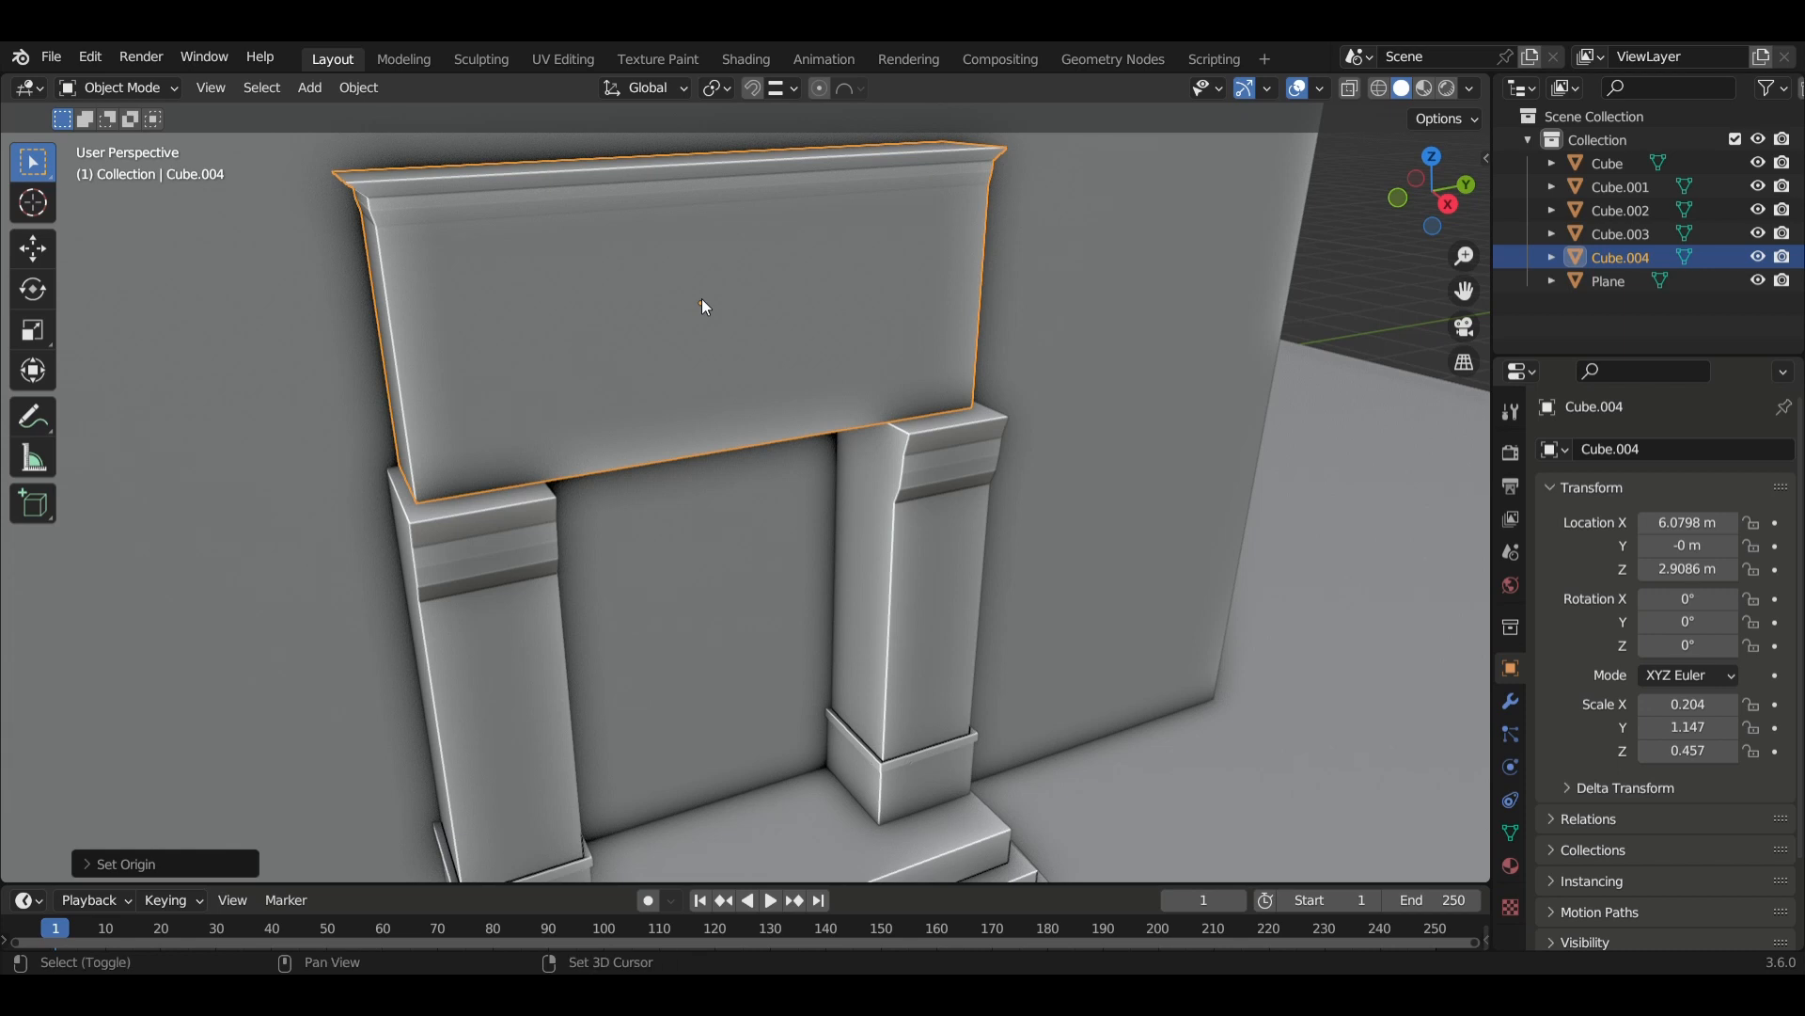
# Snap the 3D cursor to the selected block and add a cylinder mesh there.
pyautogui.hotkey('shift', 's')
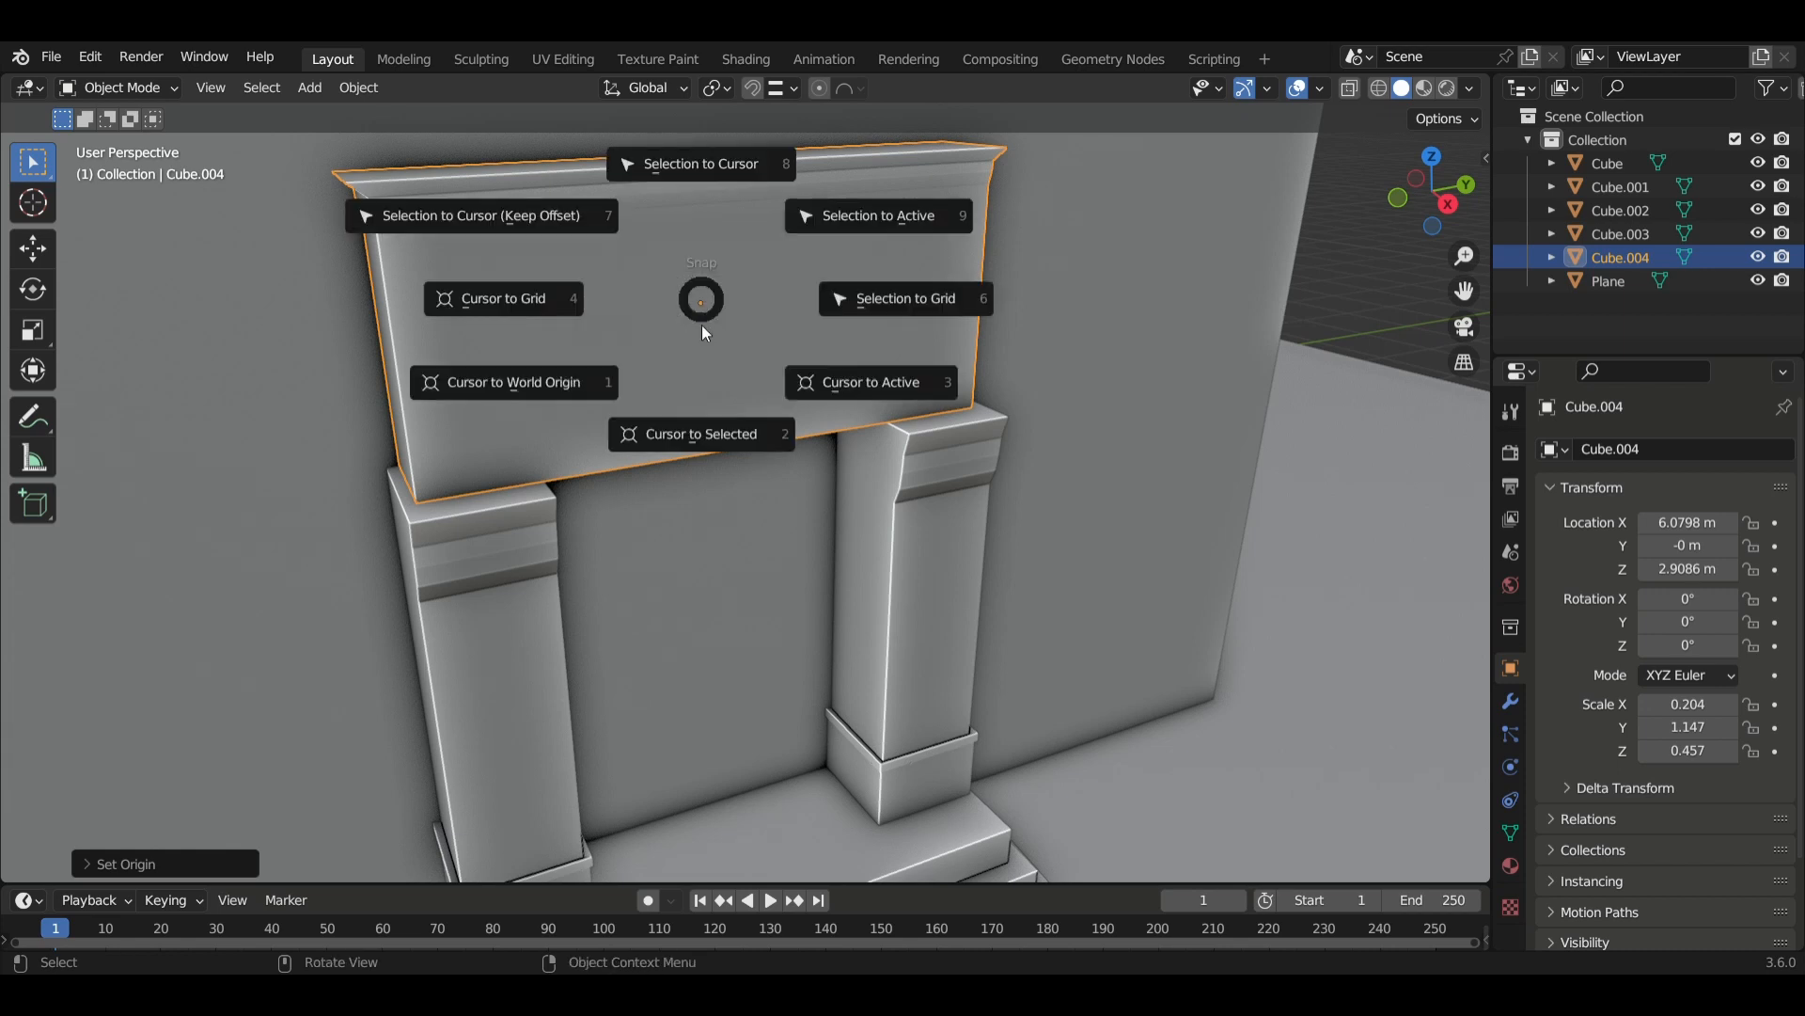
pyautogui.click(704, 434)
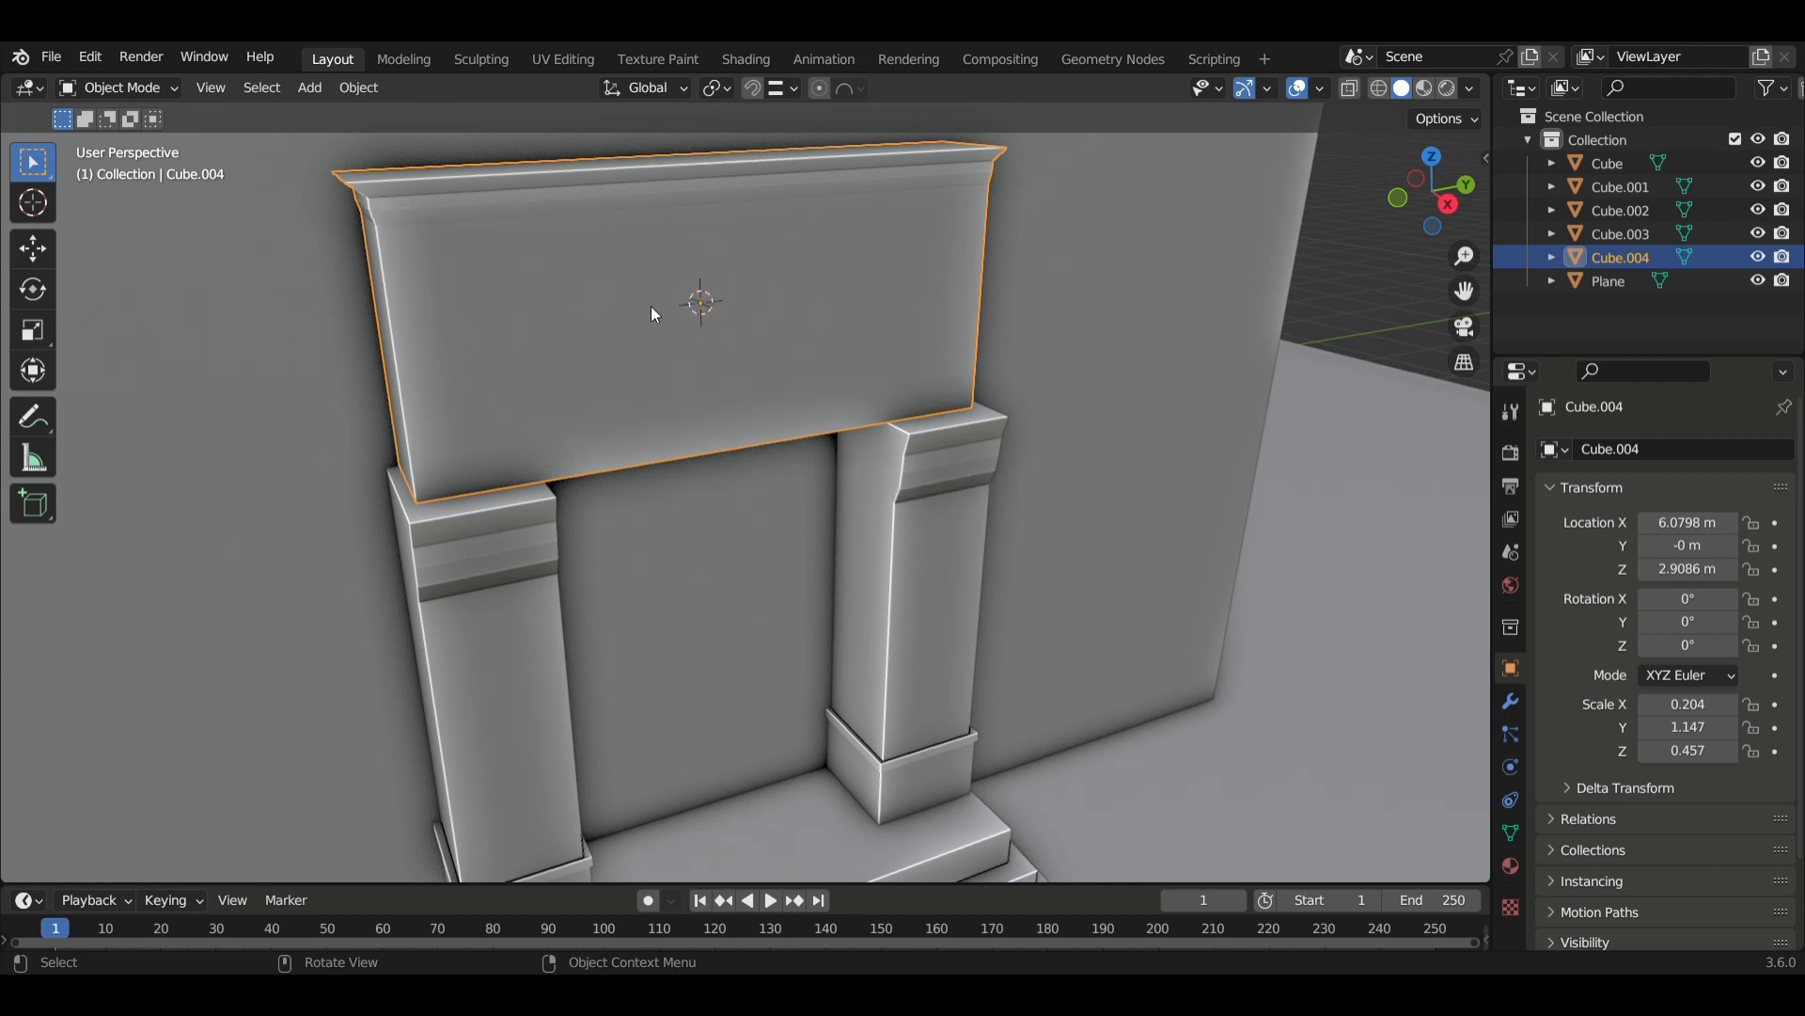
pyautogui.hotkey('shift', 'a')
pyautogui.moveTo(701, 309)
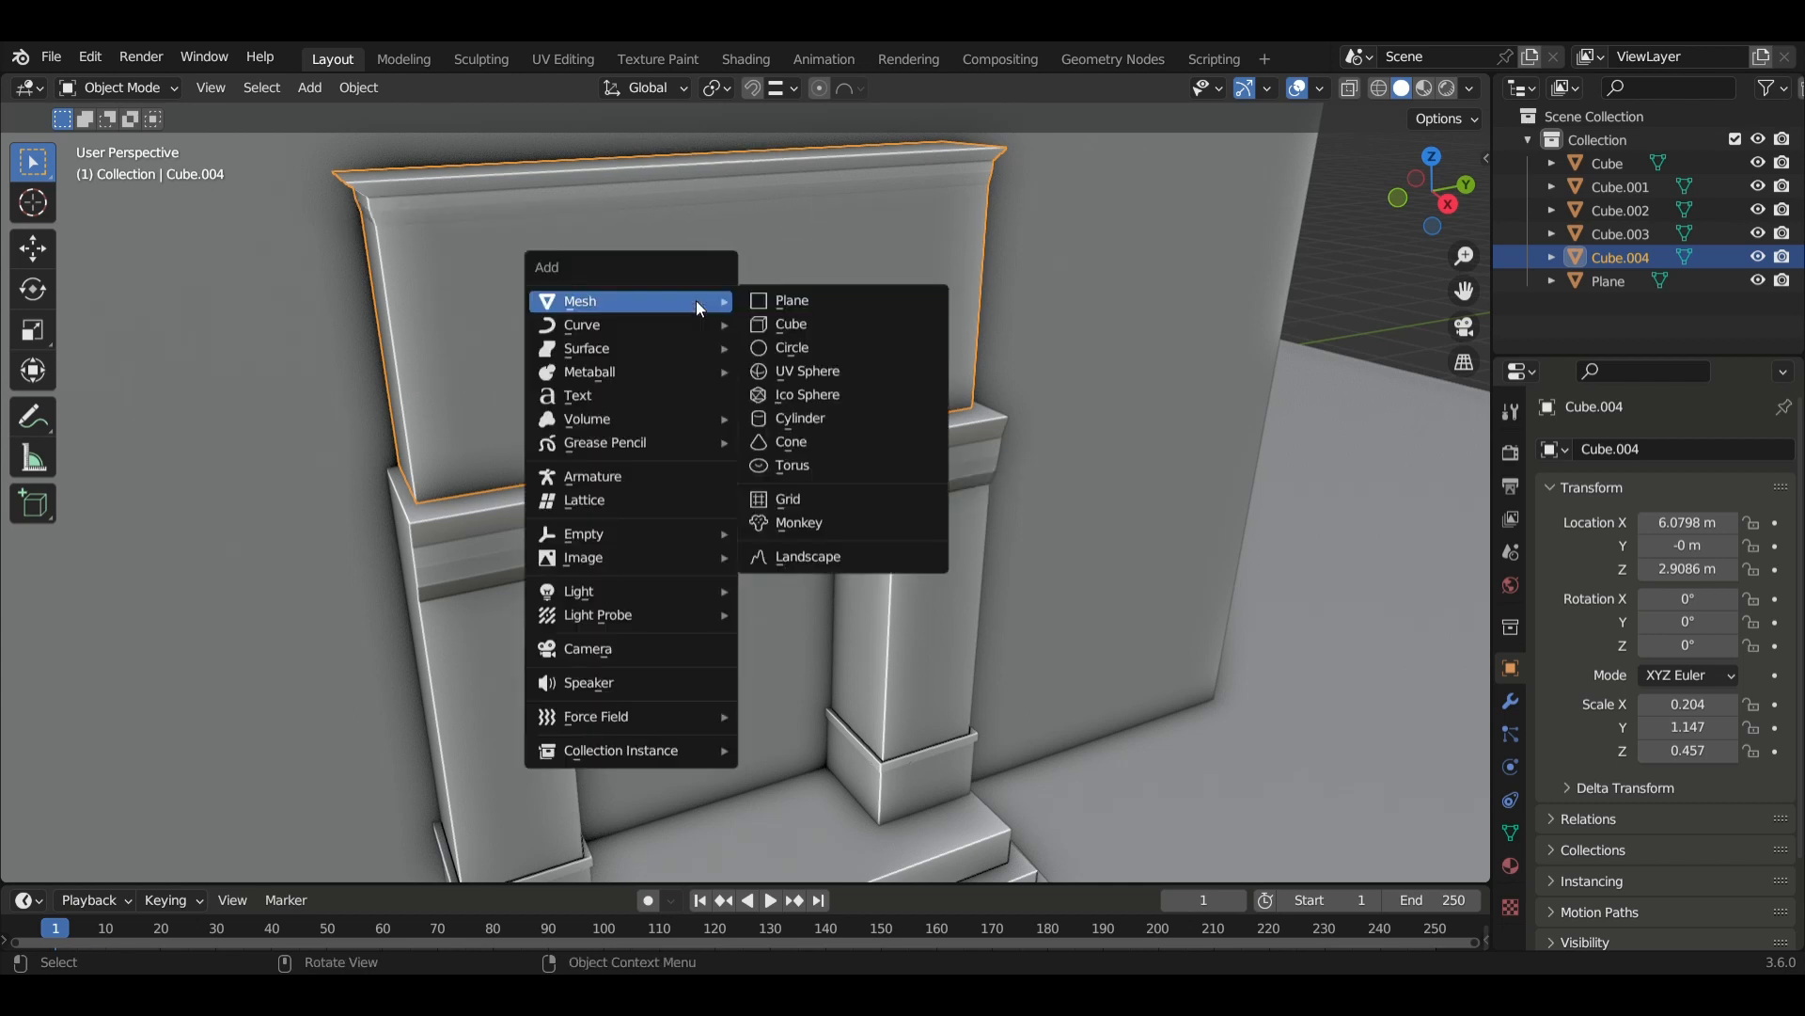
pyautogui.click(828, 420)
# Rotate the cylinder 90° about the global Y axis so its round end faces the front of the entrance.
pyautogui.moveTo(787, 427)
pyautogui.mouseDown(button='middle')
pyautogui.moveTo(742, 442)
pyautogui.moveTo(804, 443)
pyautogui.mouseUp(button='middle')
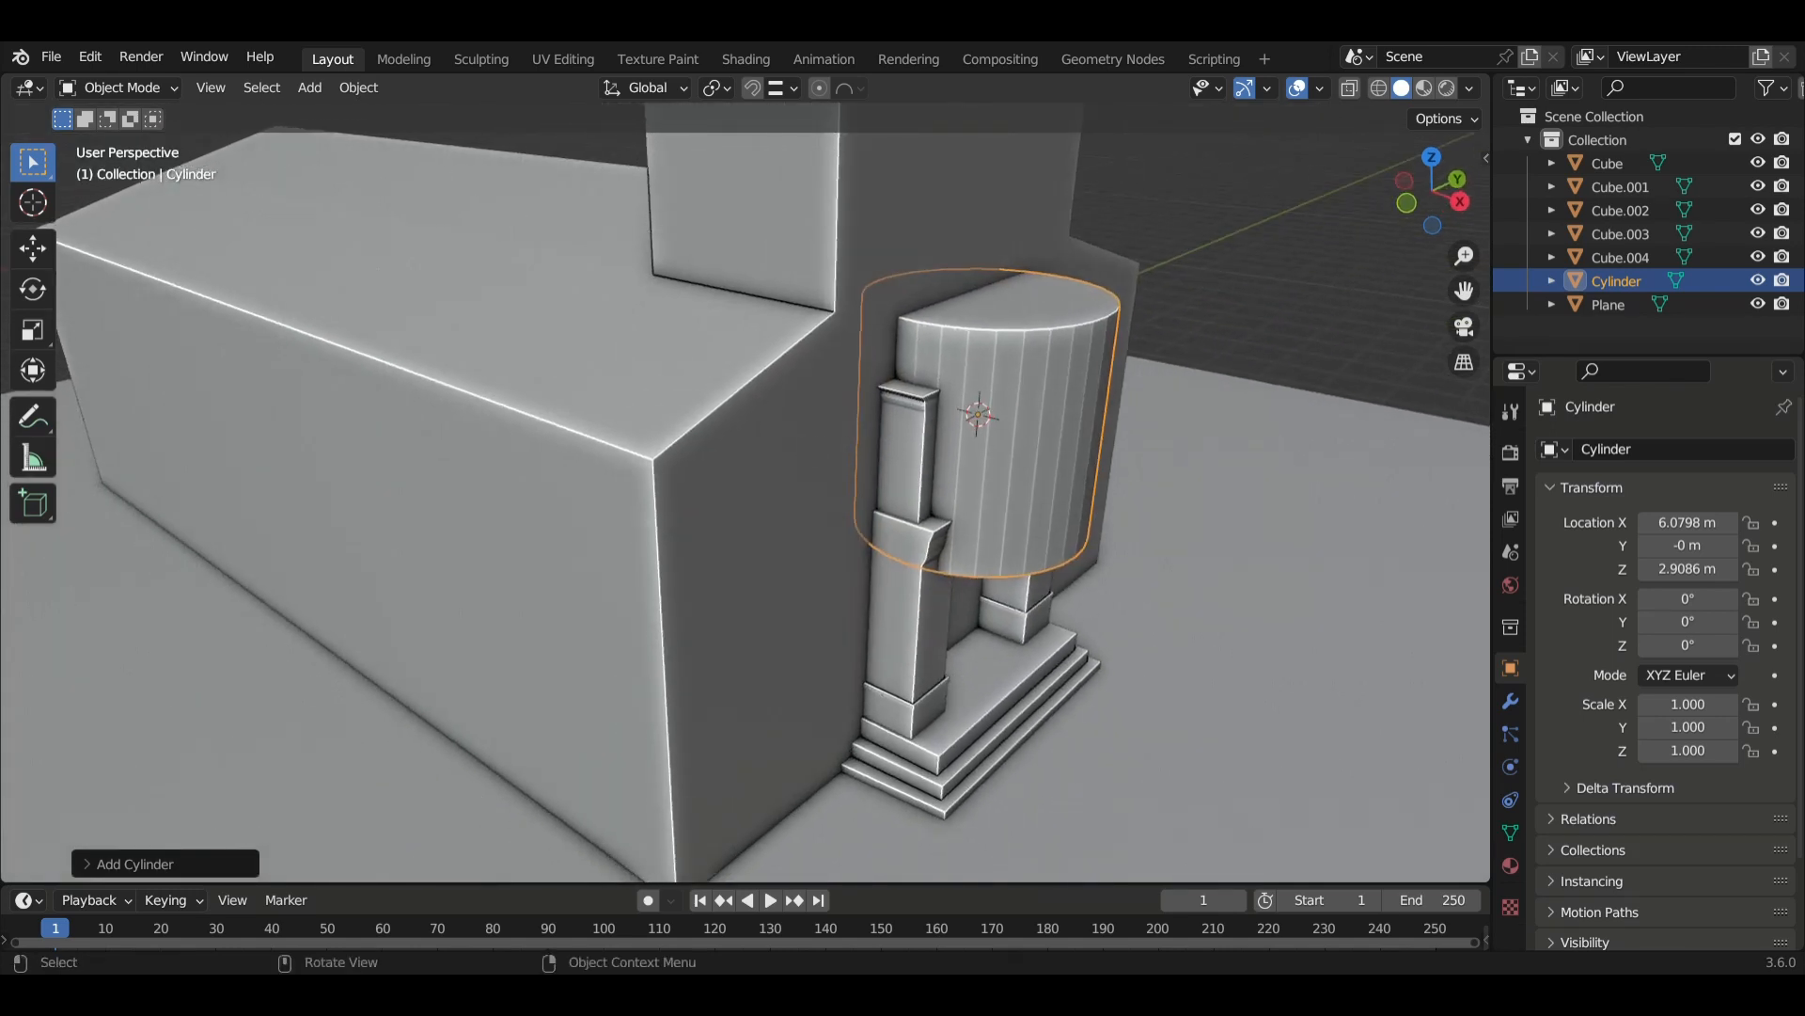
pyautogui.press('r')
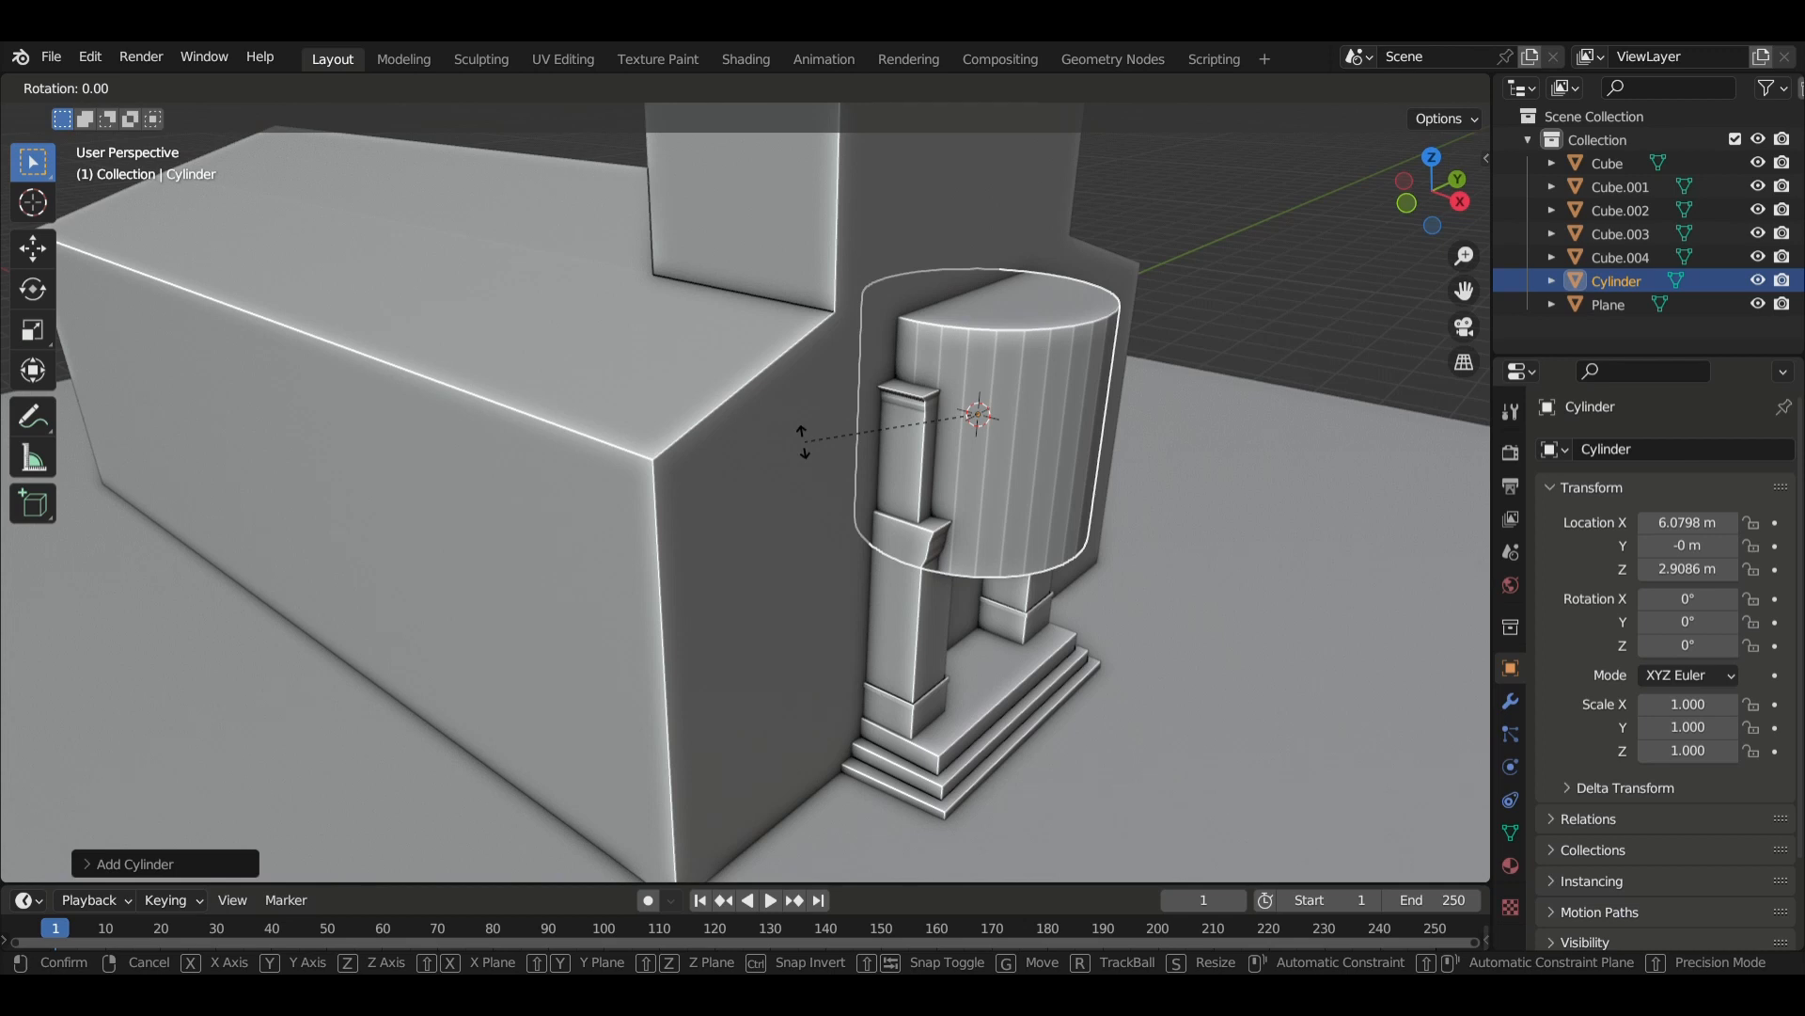
pyautogui.press('y')
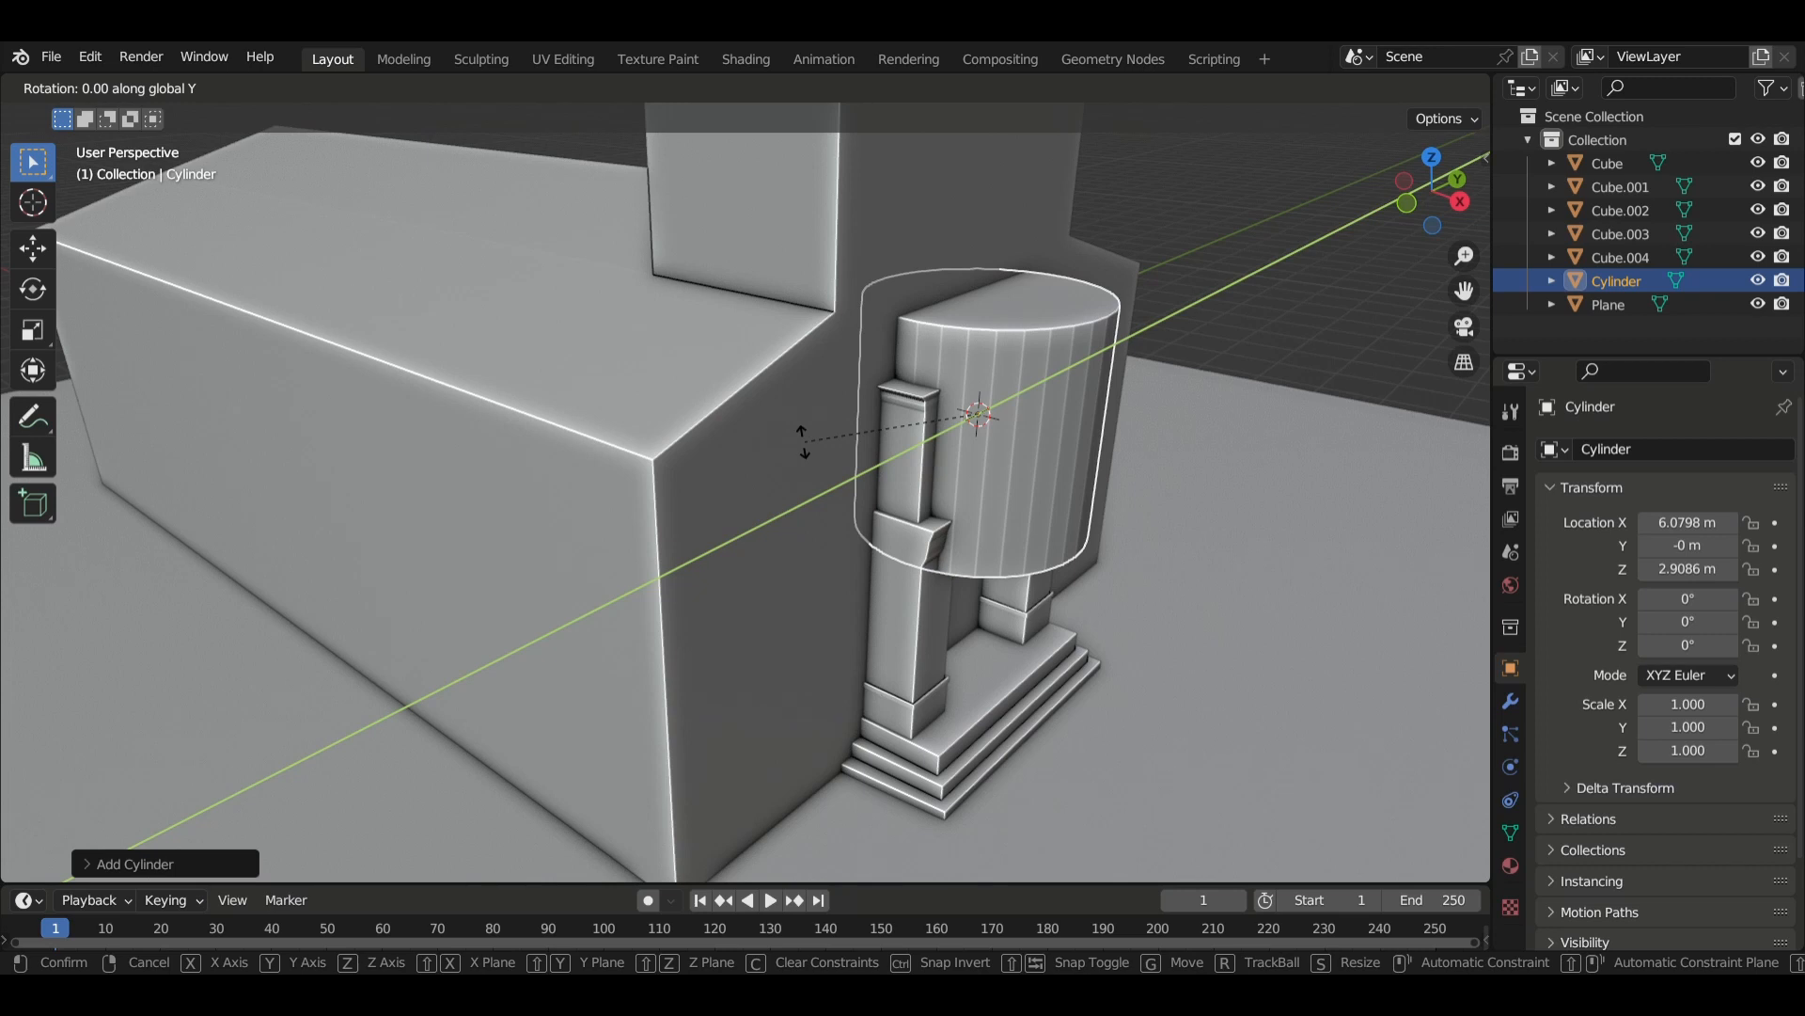
pyautogui.write('90')
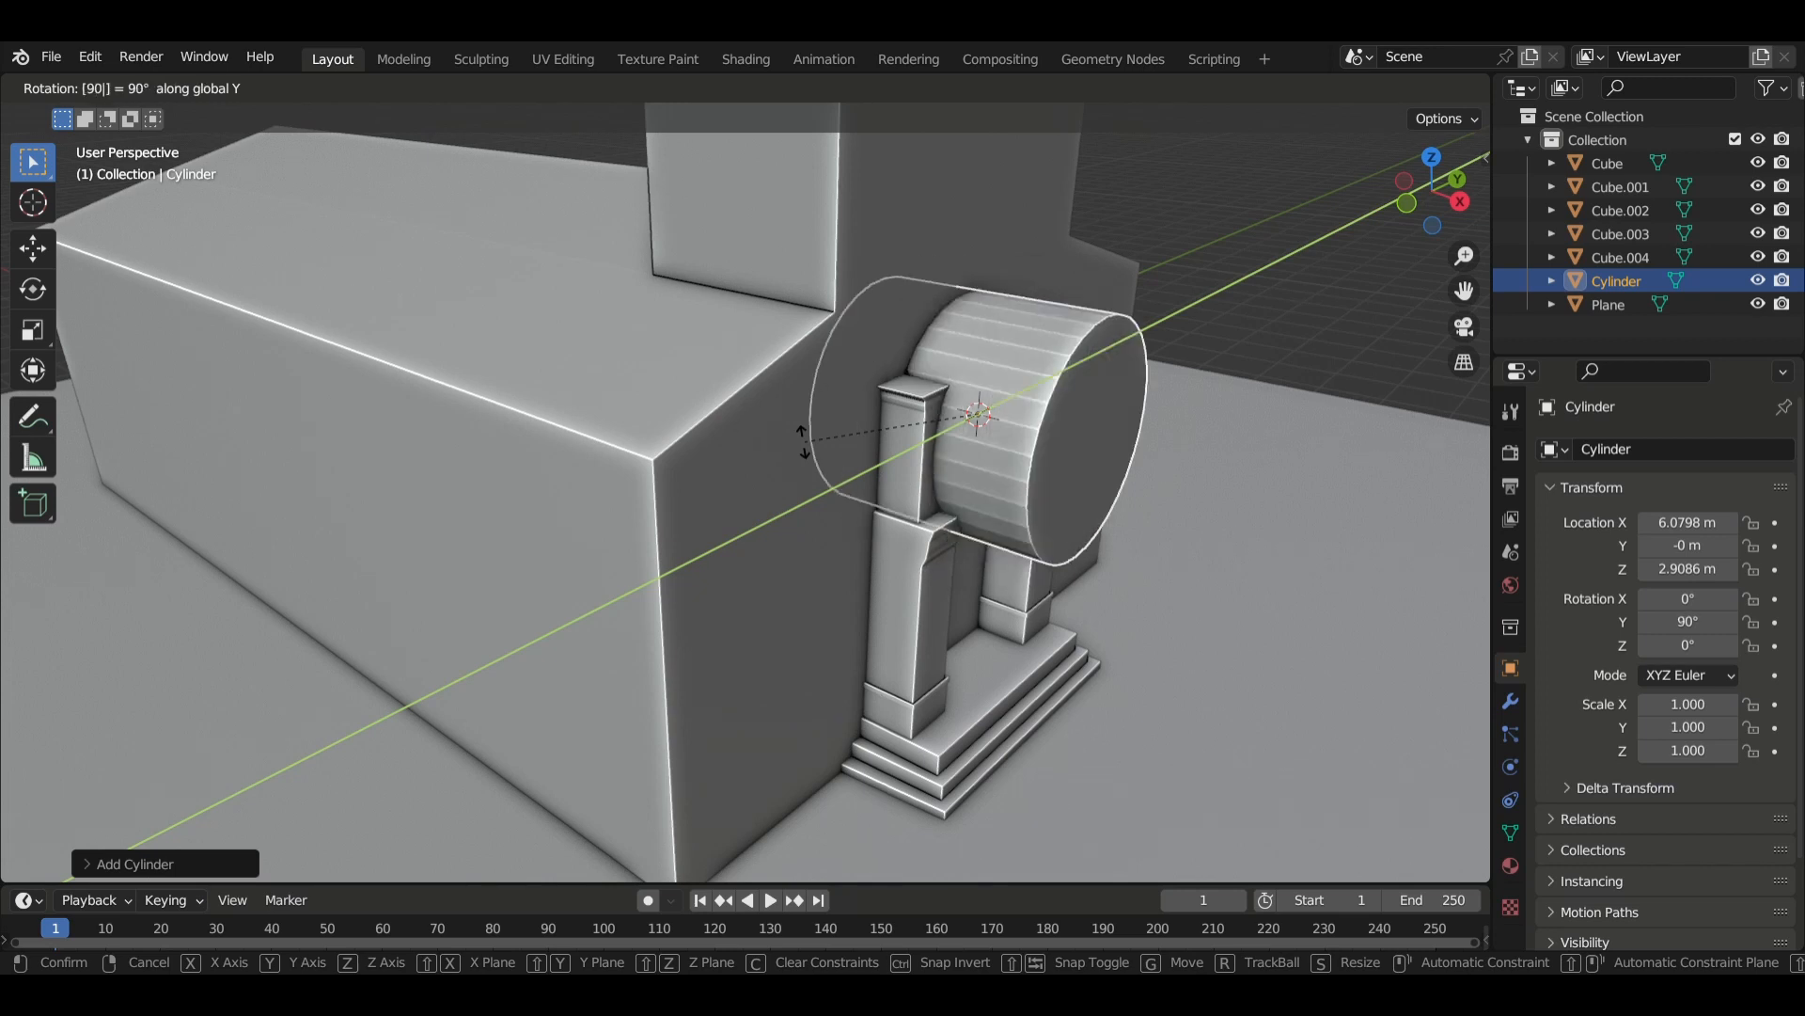
pyautogui.press('Return')
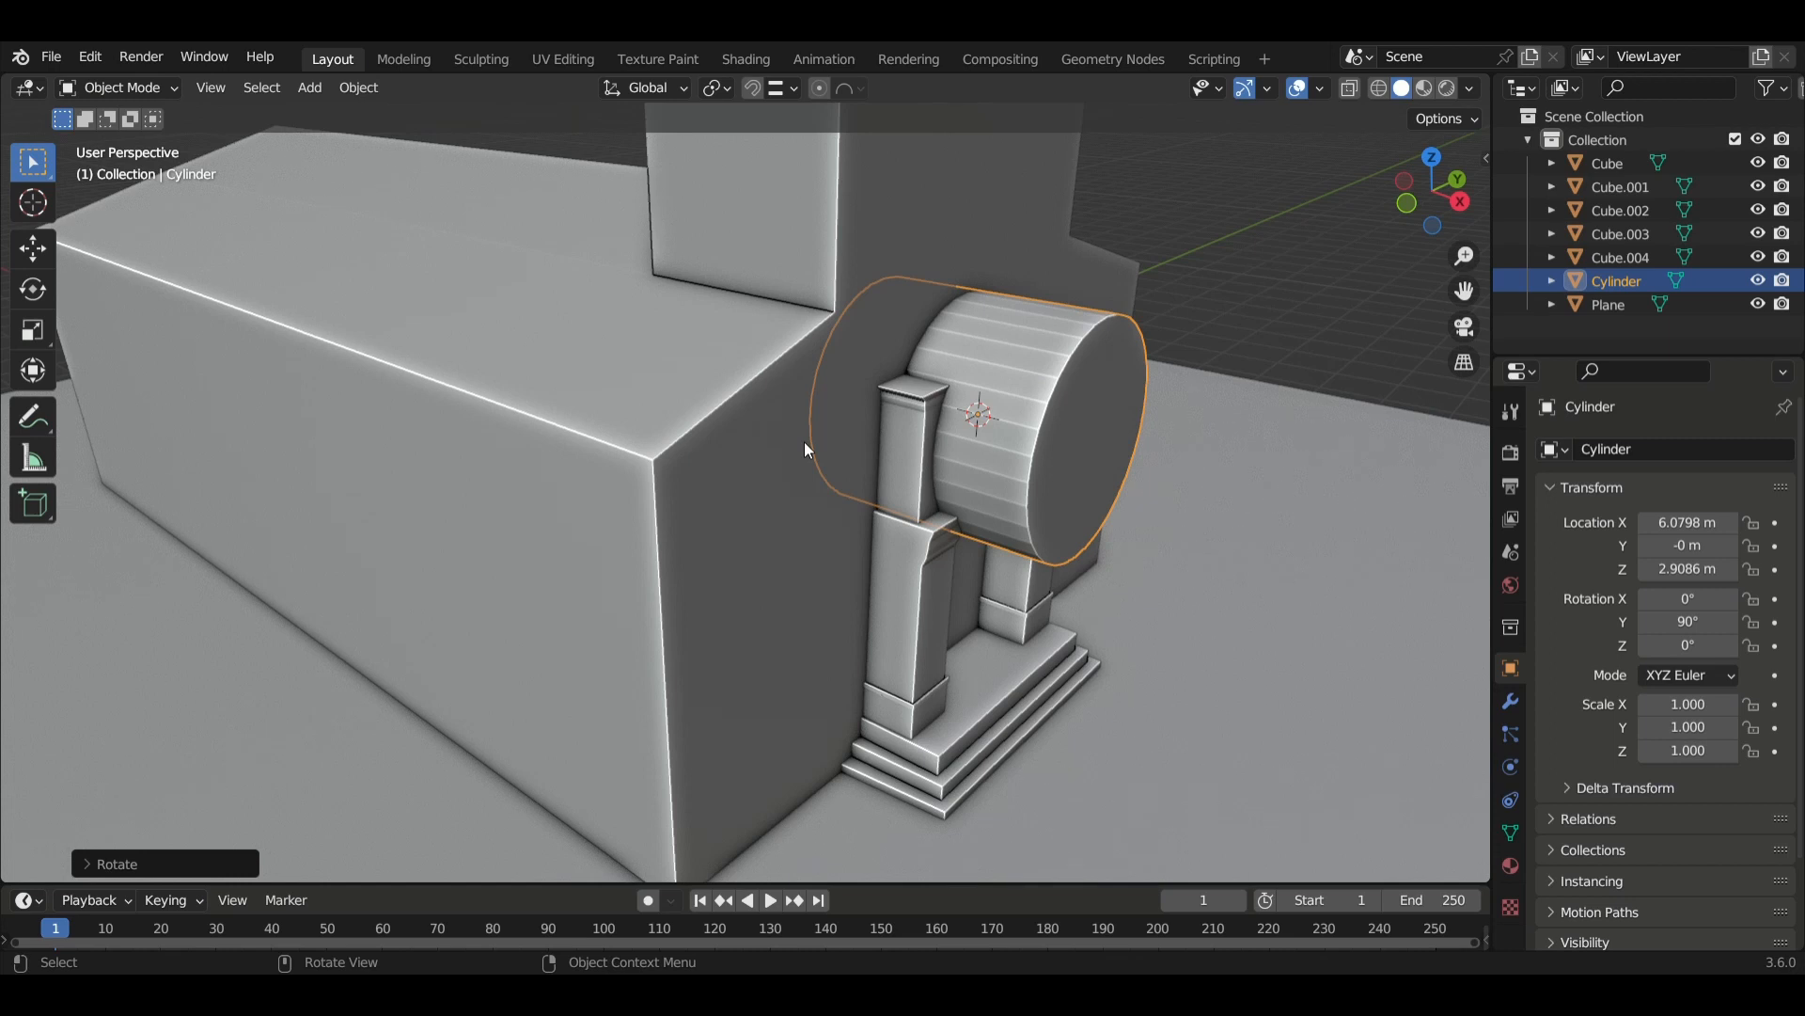
# Lower the cylinder about 0.78 m along Z and scale it to about 0.687 in every direction except global X.
pyautogui.moveTo(804, 442); pyautogui.dragTo(914, 455, button='middle')
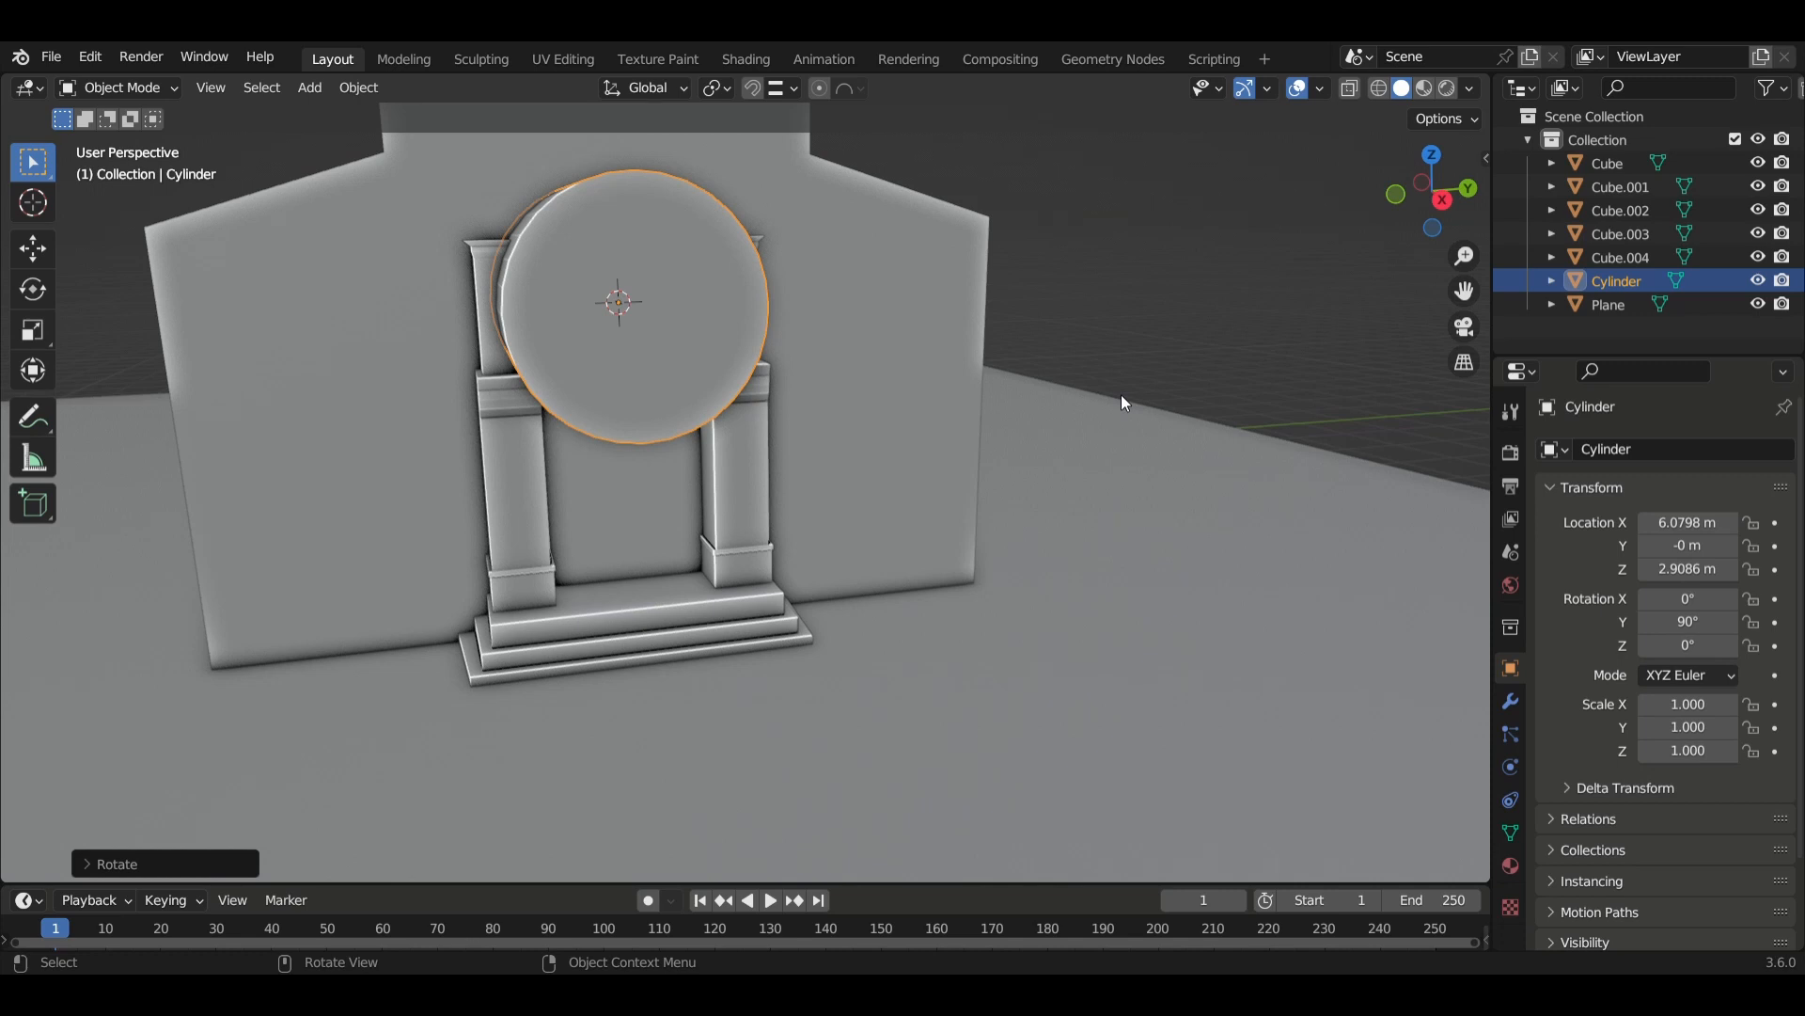
pyautogui.press('g')
pyautogui.press('z')
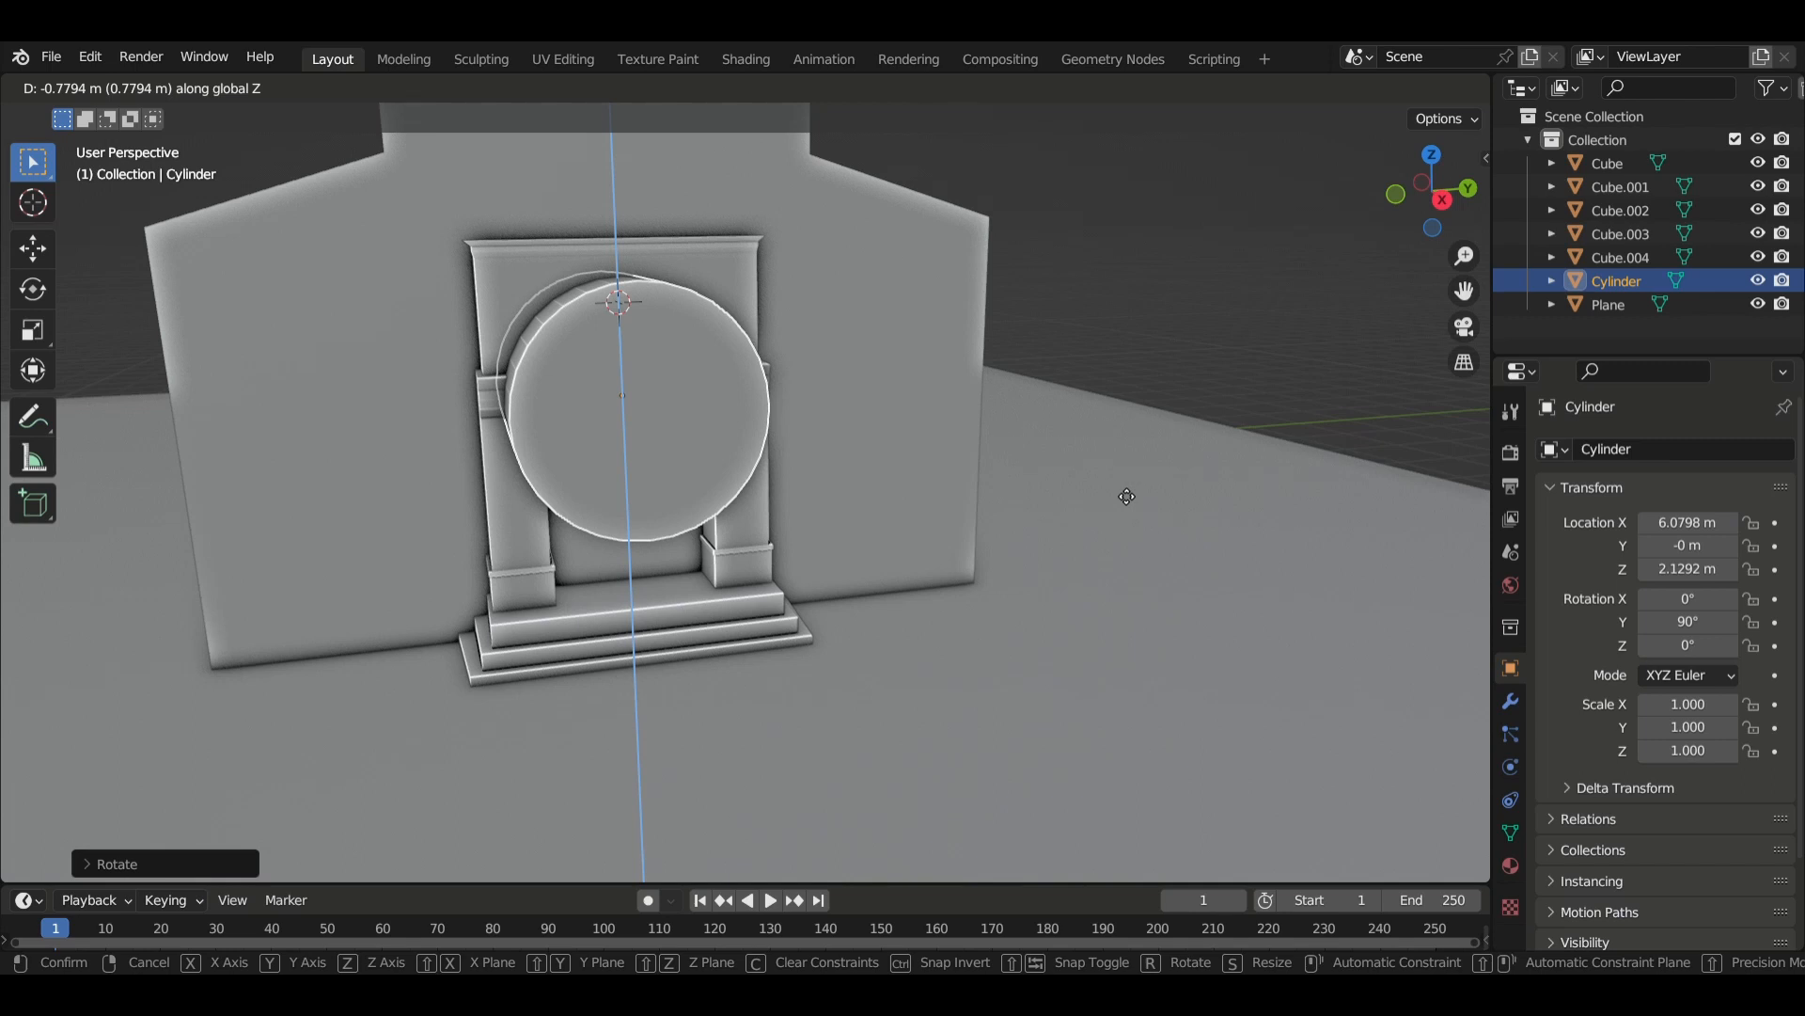
pyautogui.click(1126, 496)
pyautogui.press('s')
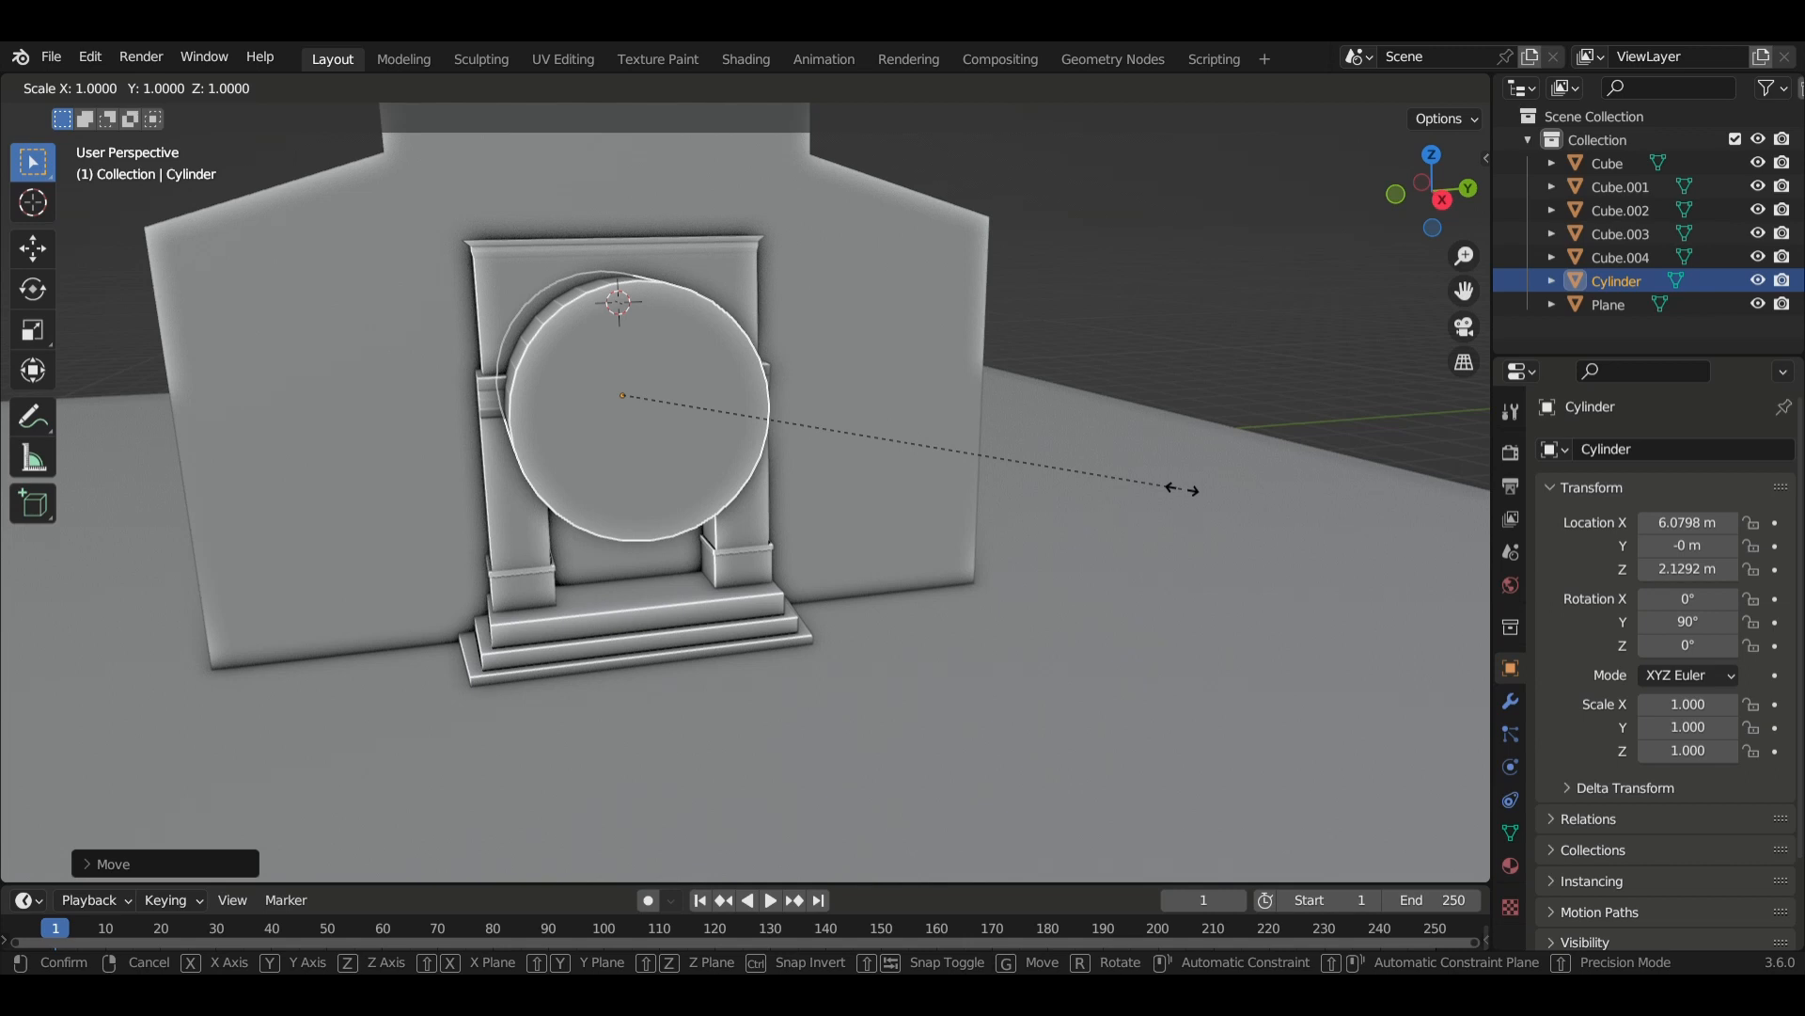
pyautogui.hotkey('shift', 'x')
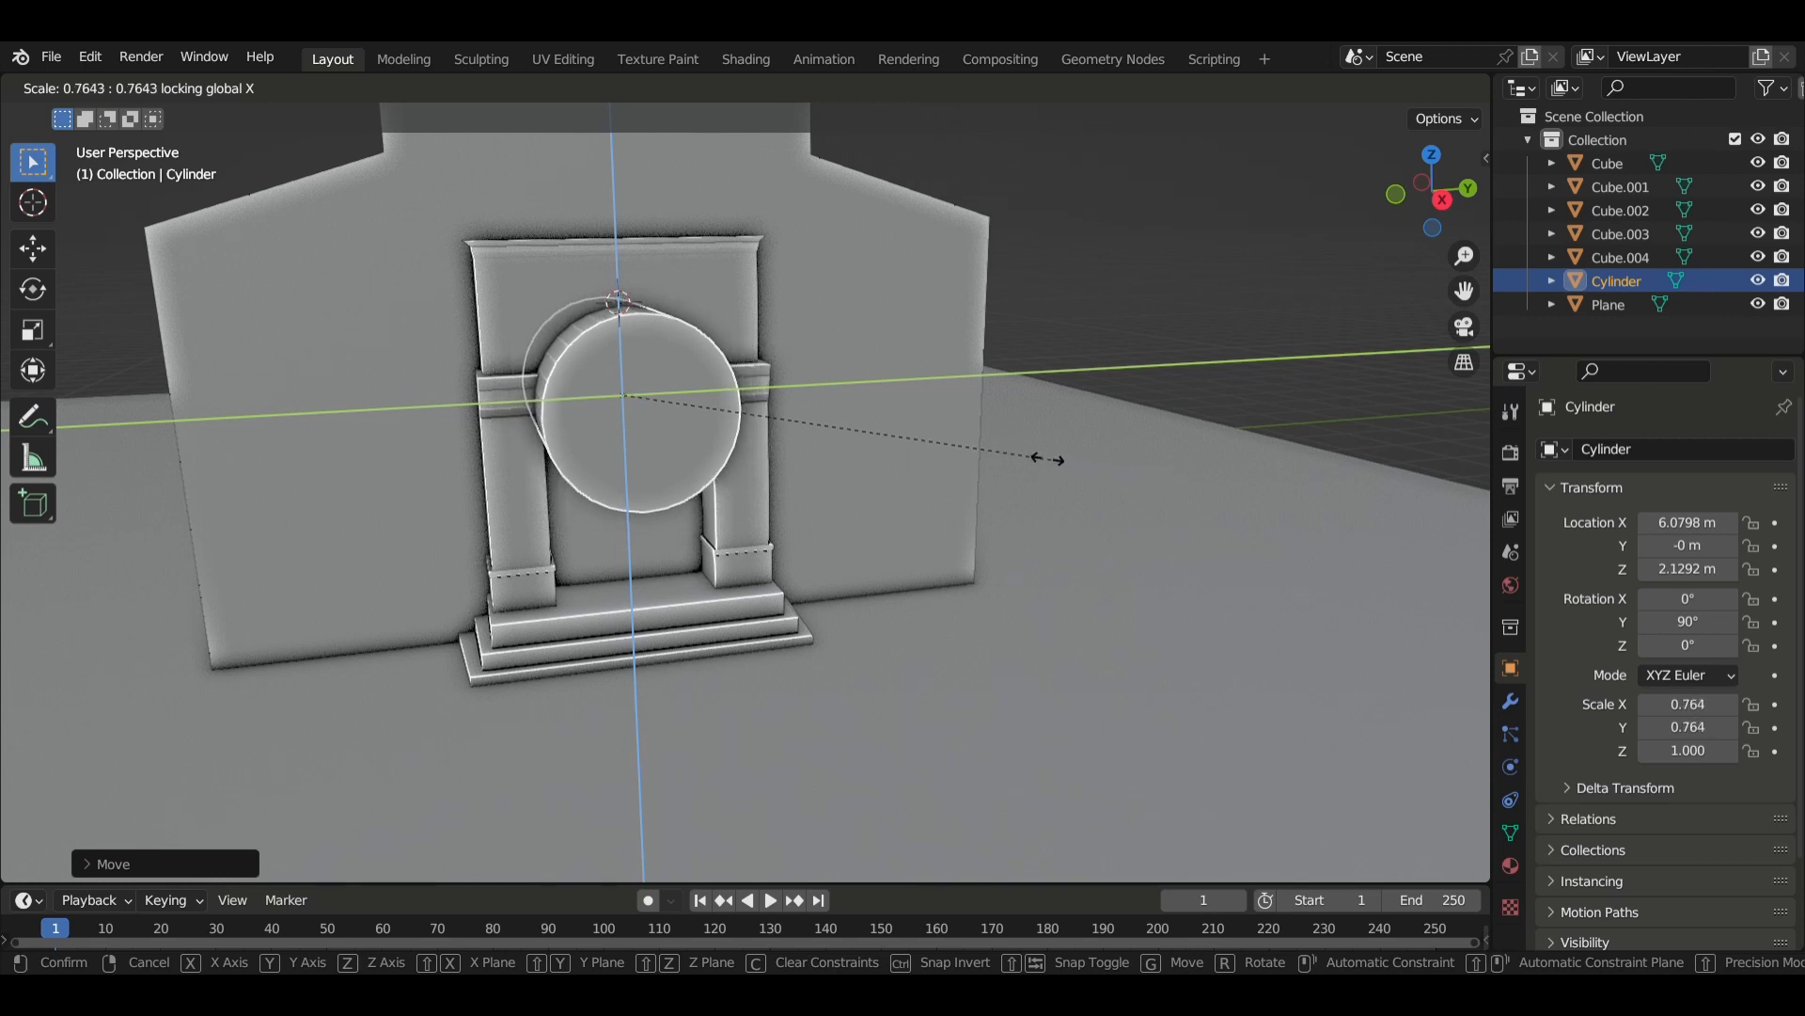
pyautogui.click(1008, 454)
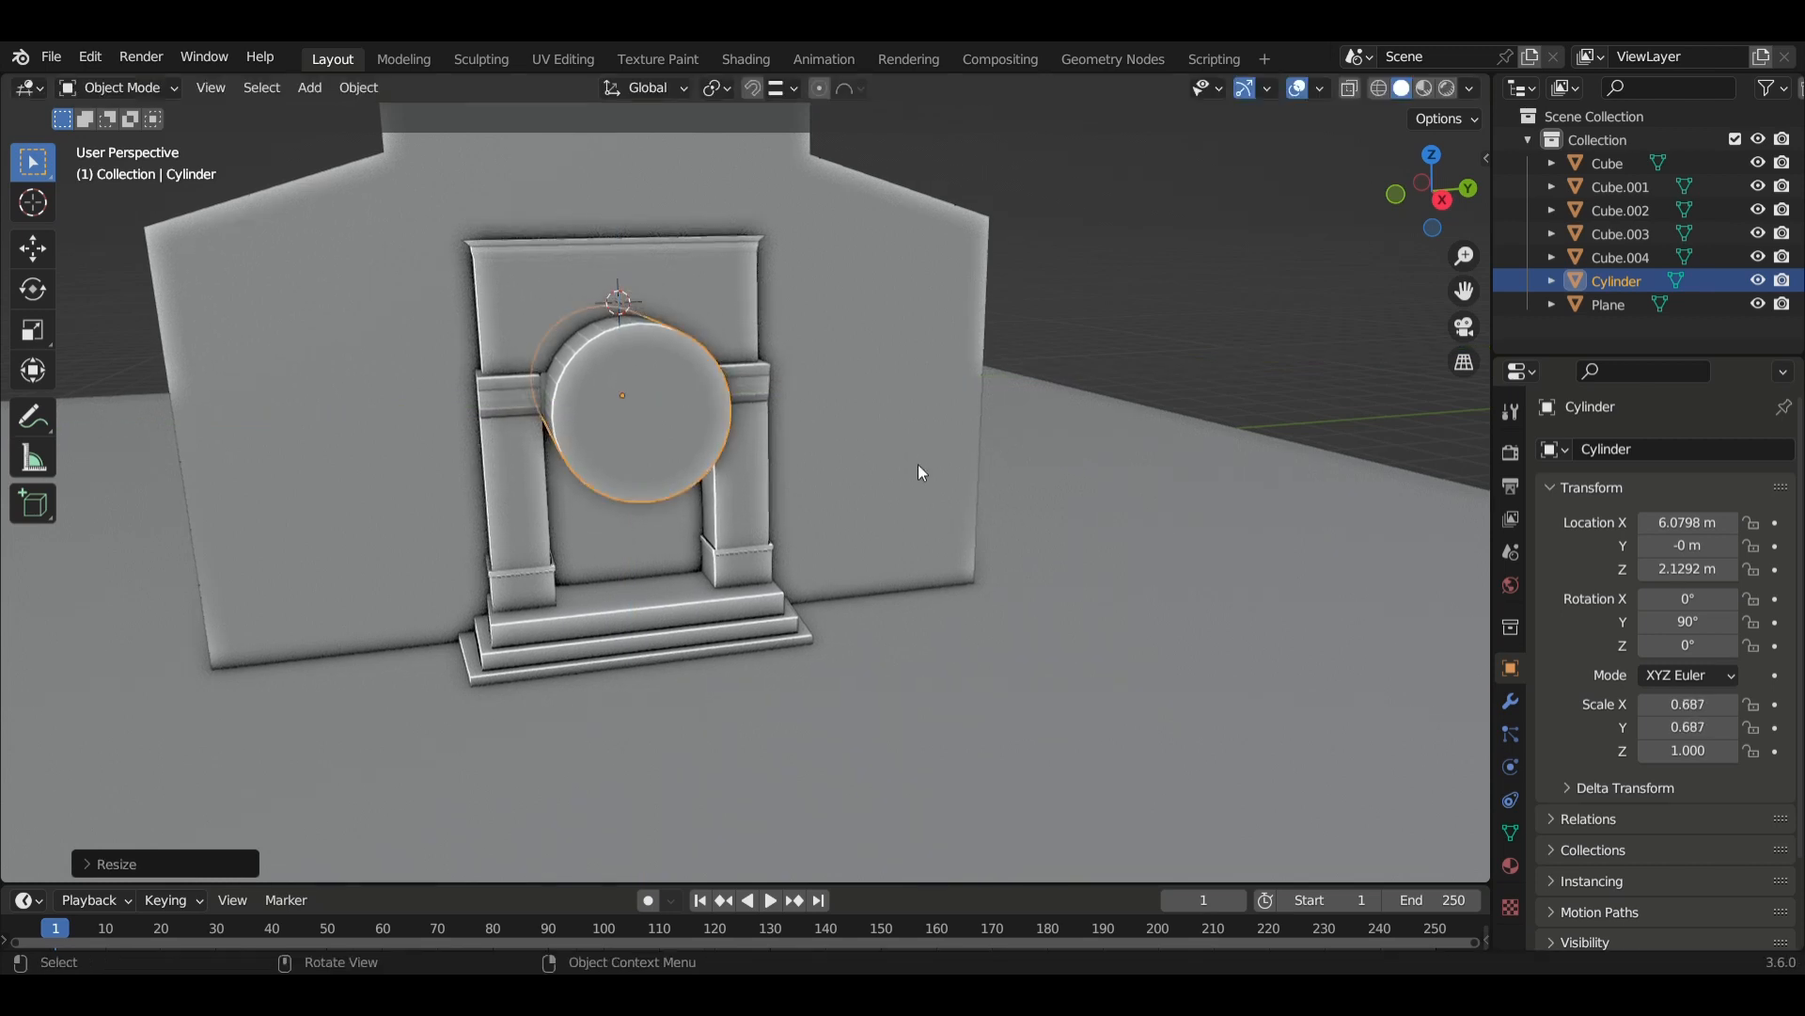
# Raise the cylinder along Z by about 0.22 m, between the upper parts of the pillars.
pyautogui.moveTo(918, 465); pyautogui.dragTo(967, 450, button='middle')
pyautogui.moveTo(867, 473); pyautogui.dragTo(487, 395, button='middle')
pyautogui.scroll(3, 423, 367)
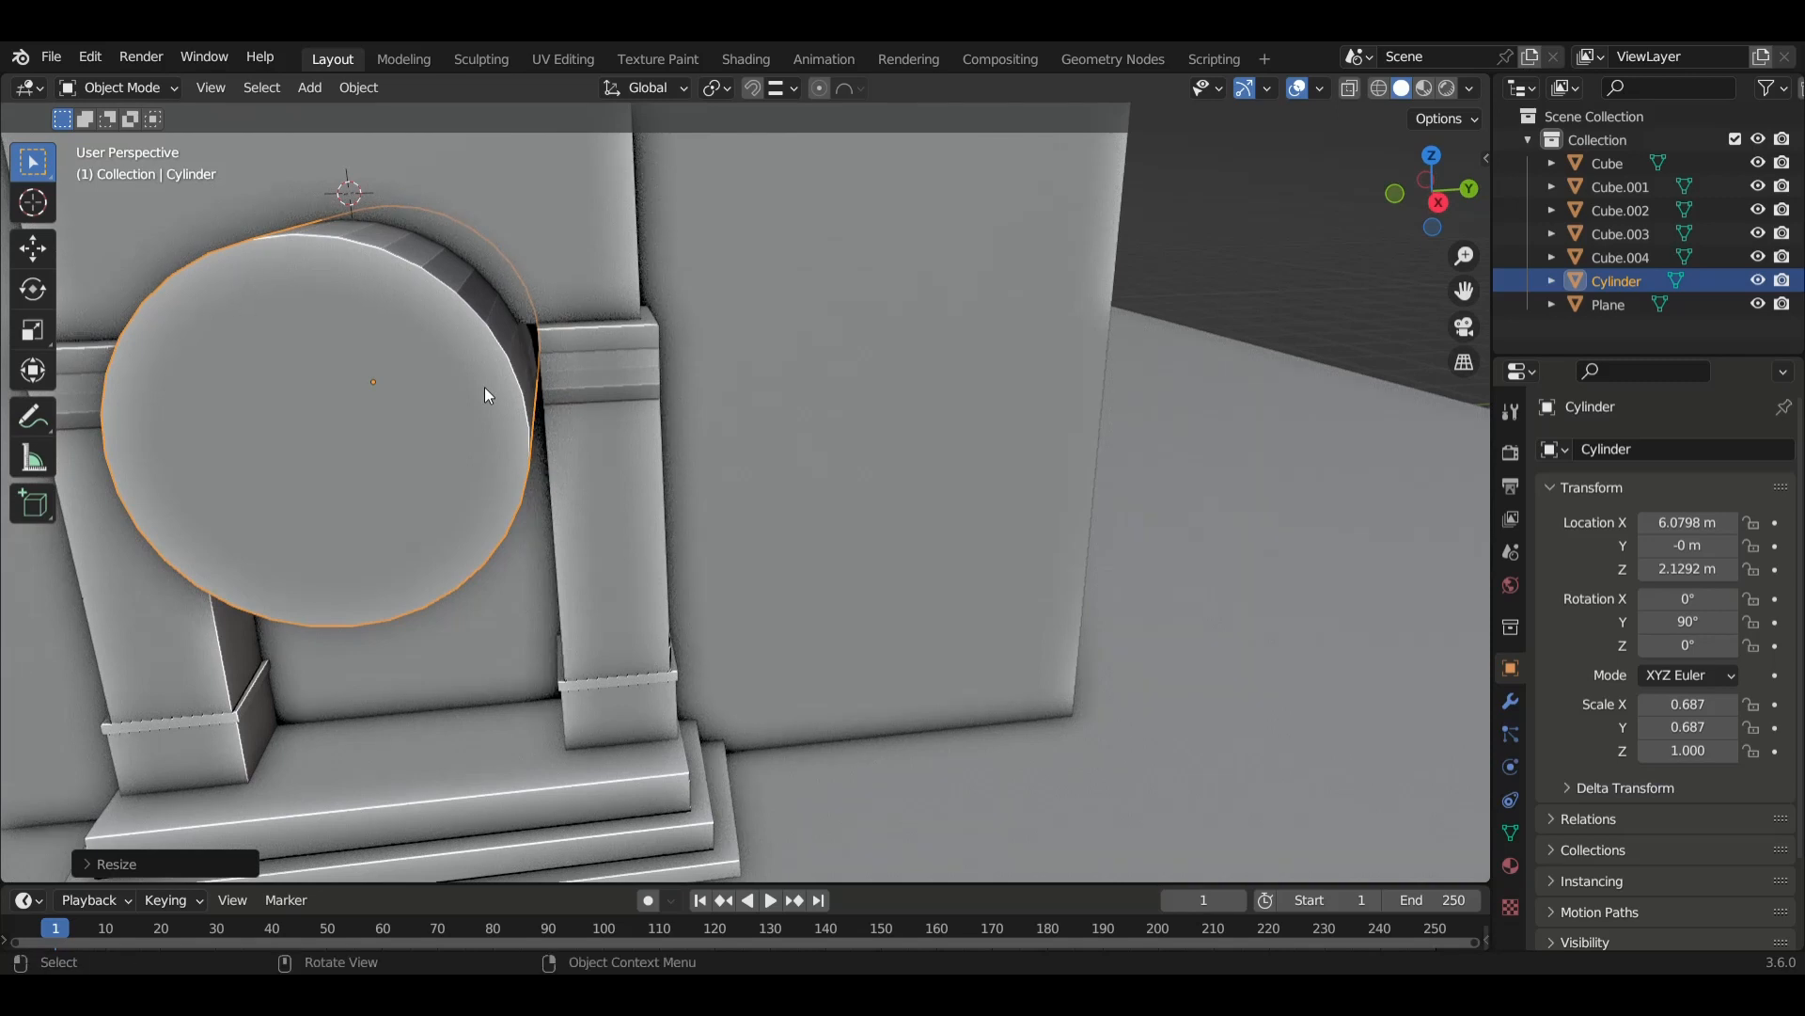
pyautogui.press('g')
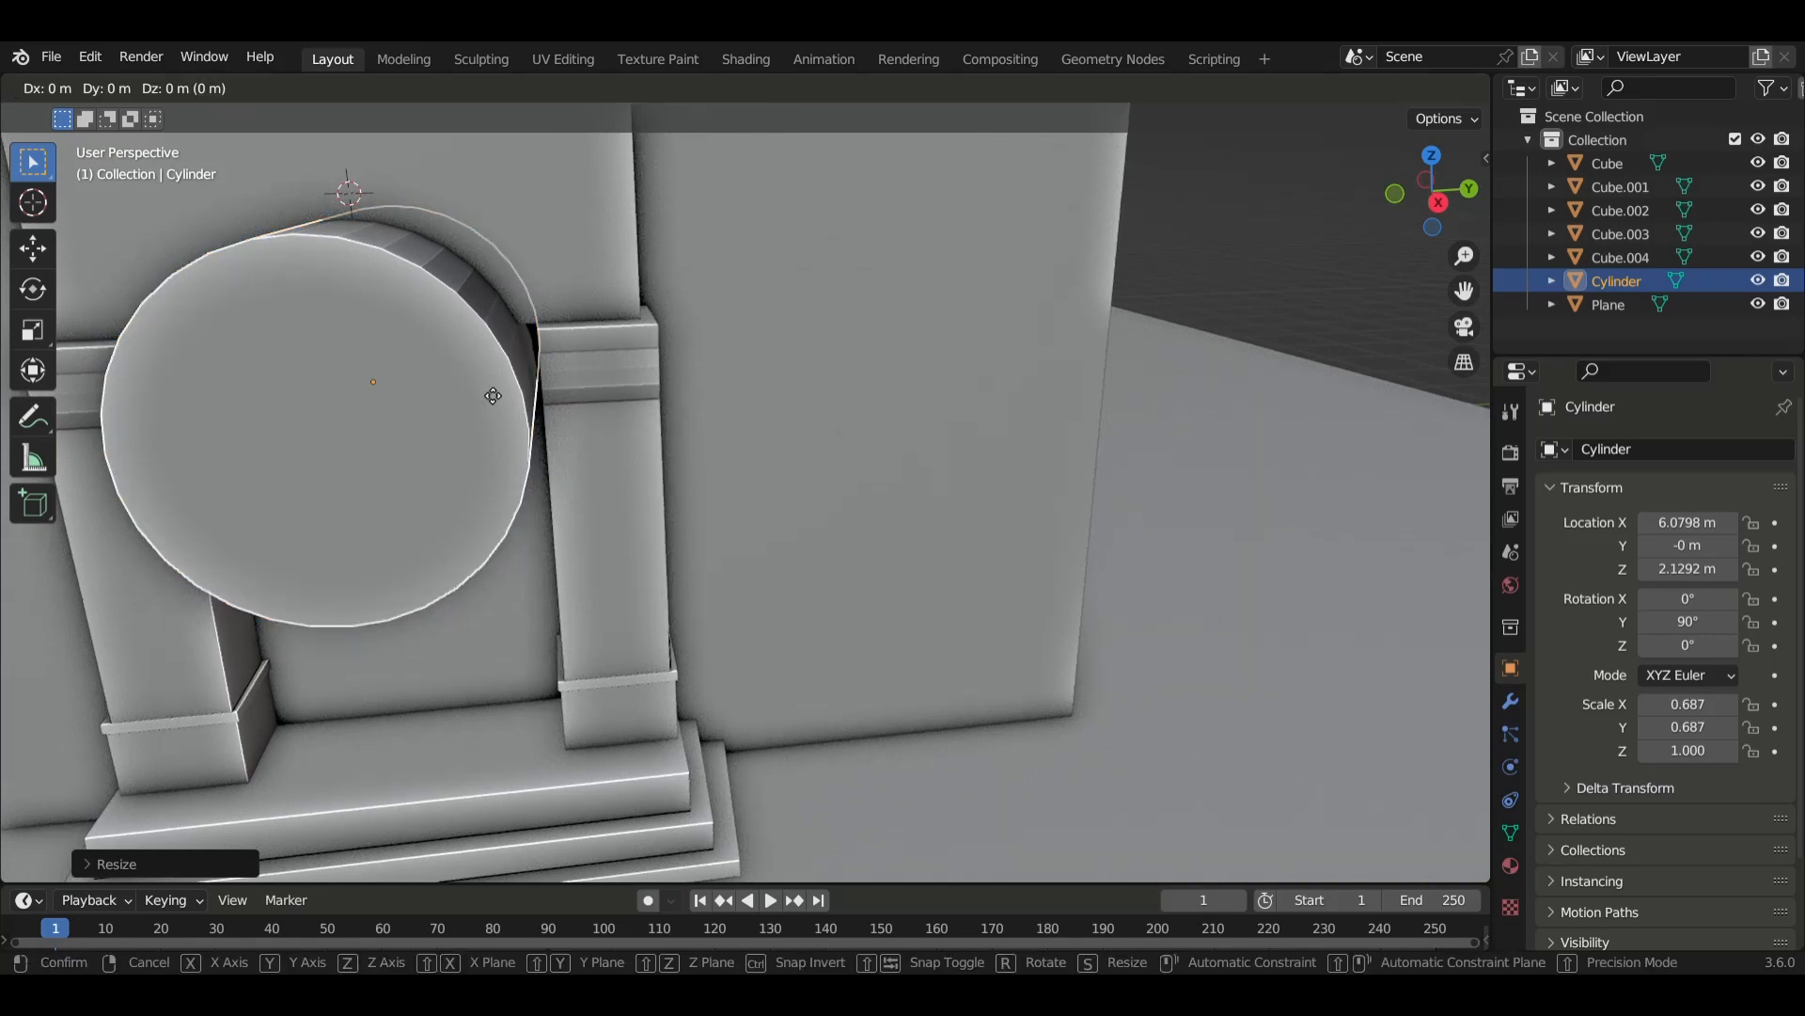
pyautogui.press('z')
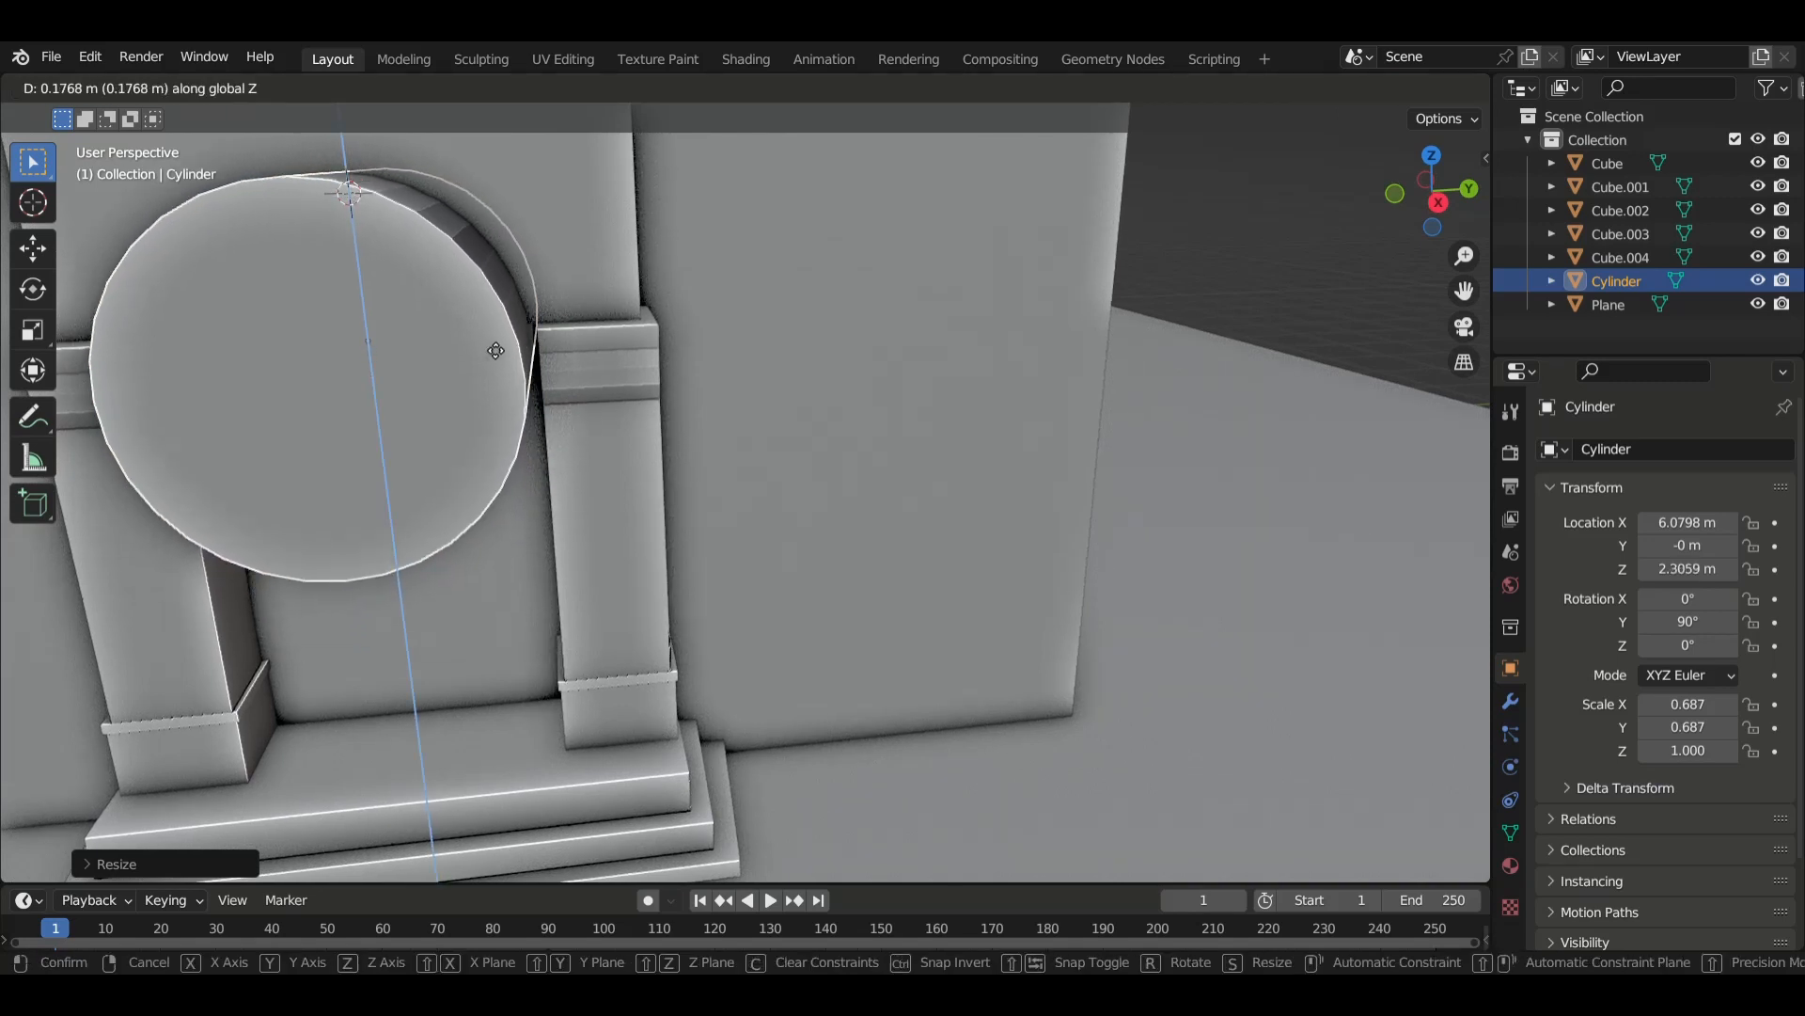
pyautogui.click(488, 337)
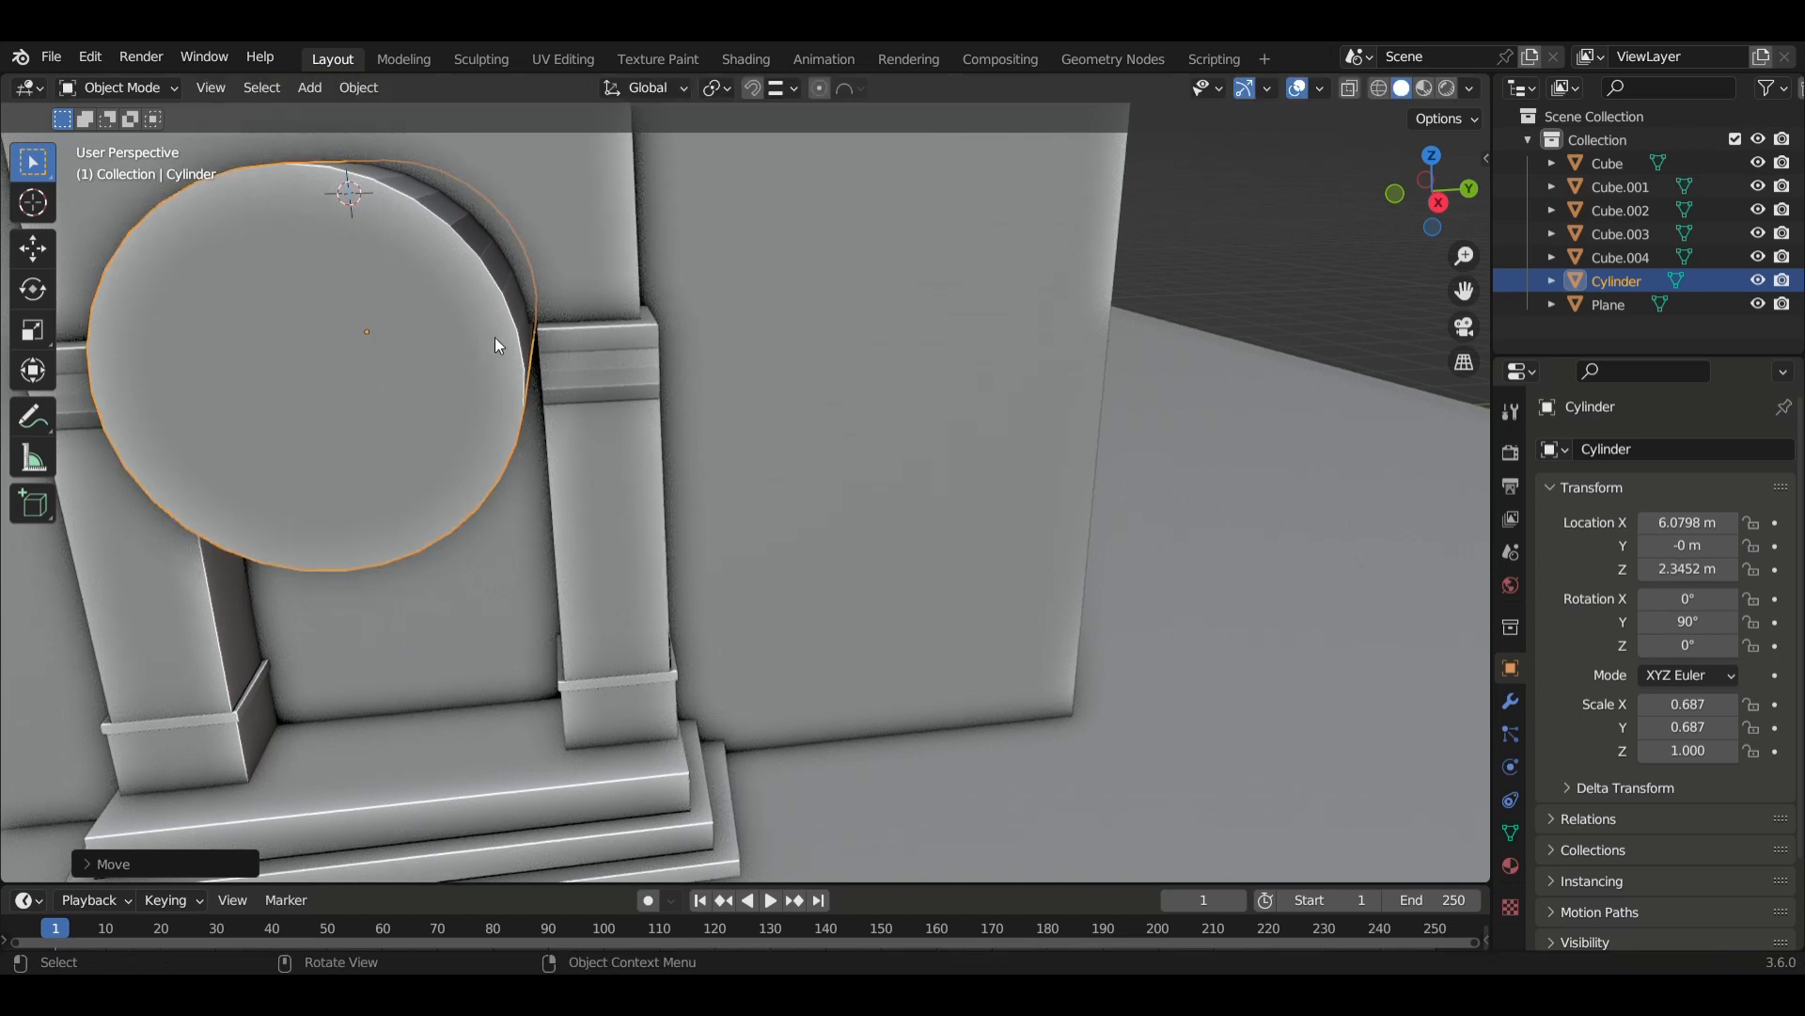
# Enlarge the cylinder to a scale of about 0.91 with global X locked, so it overlaps both pillars.
pyautogui.press('s')
pyautogui.hotkey('shift', 'x')
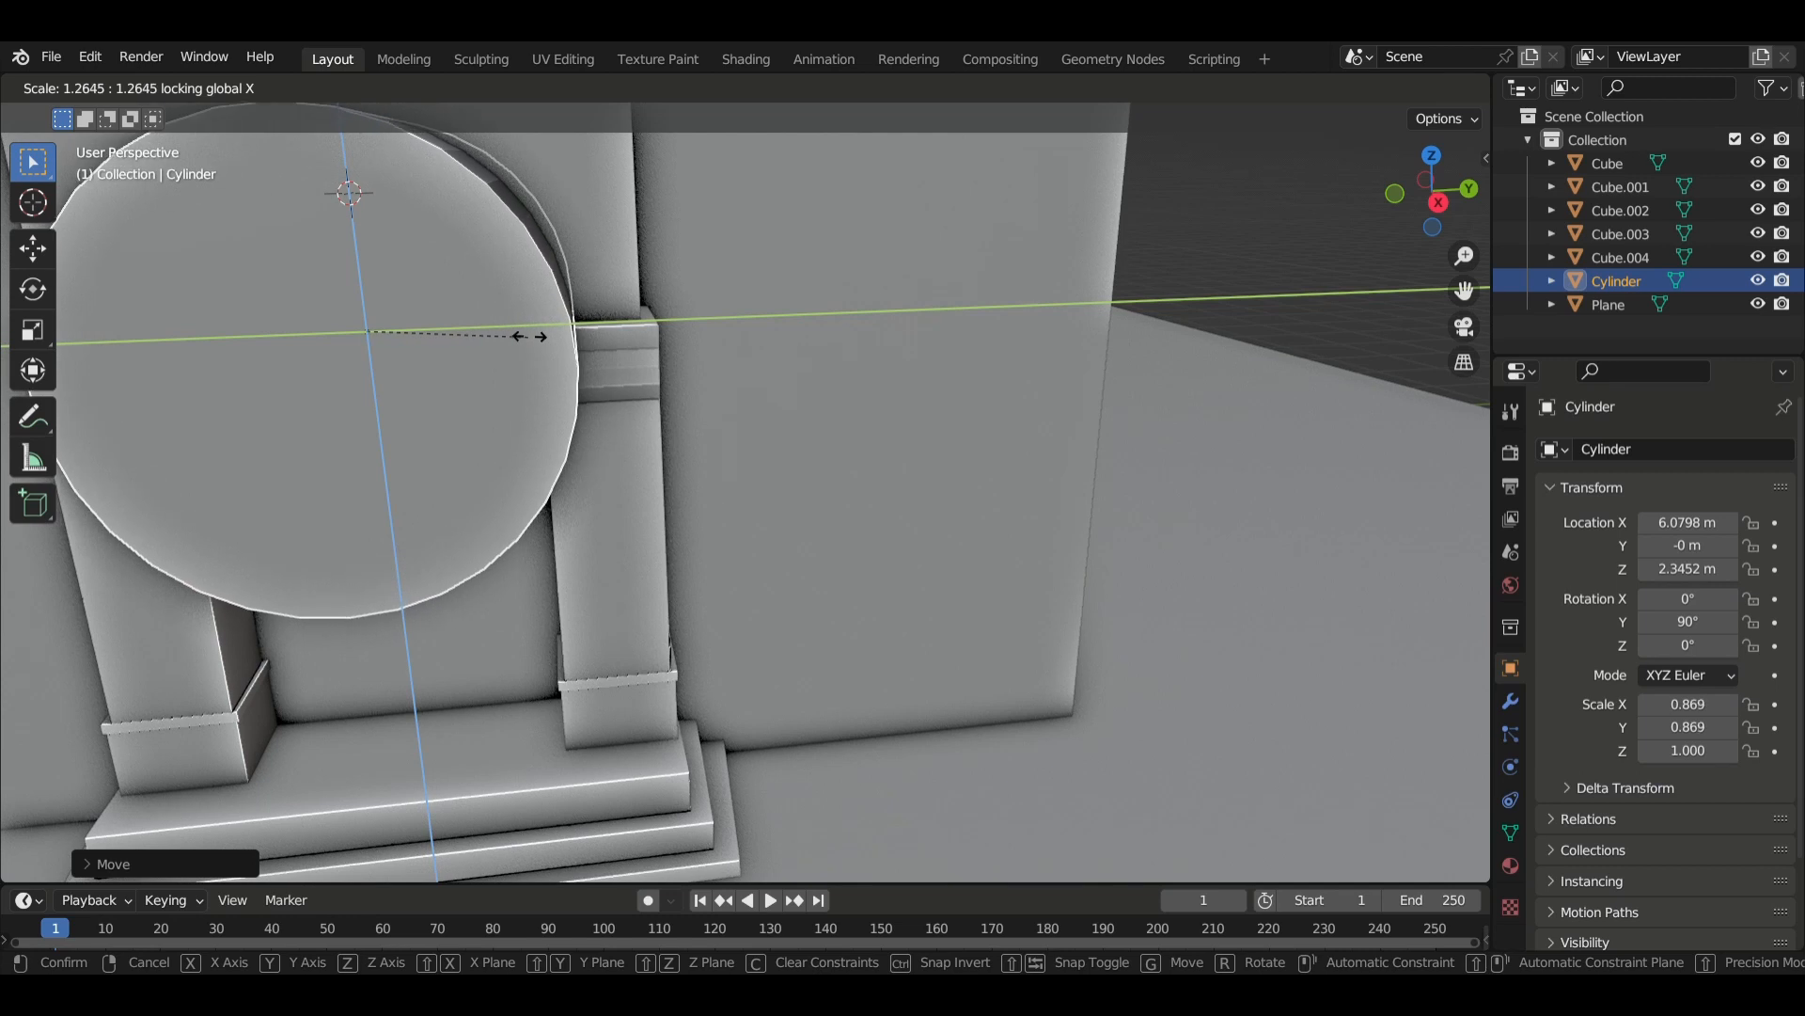
pyautogui.click(523, 367)
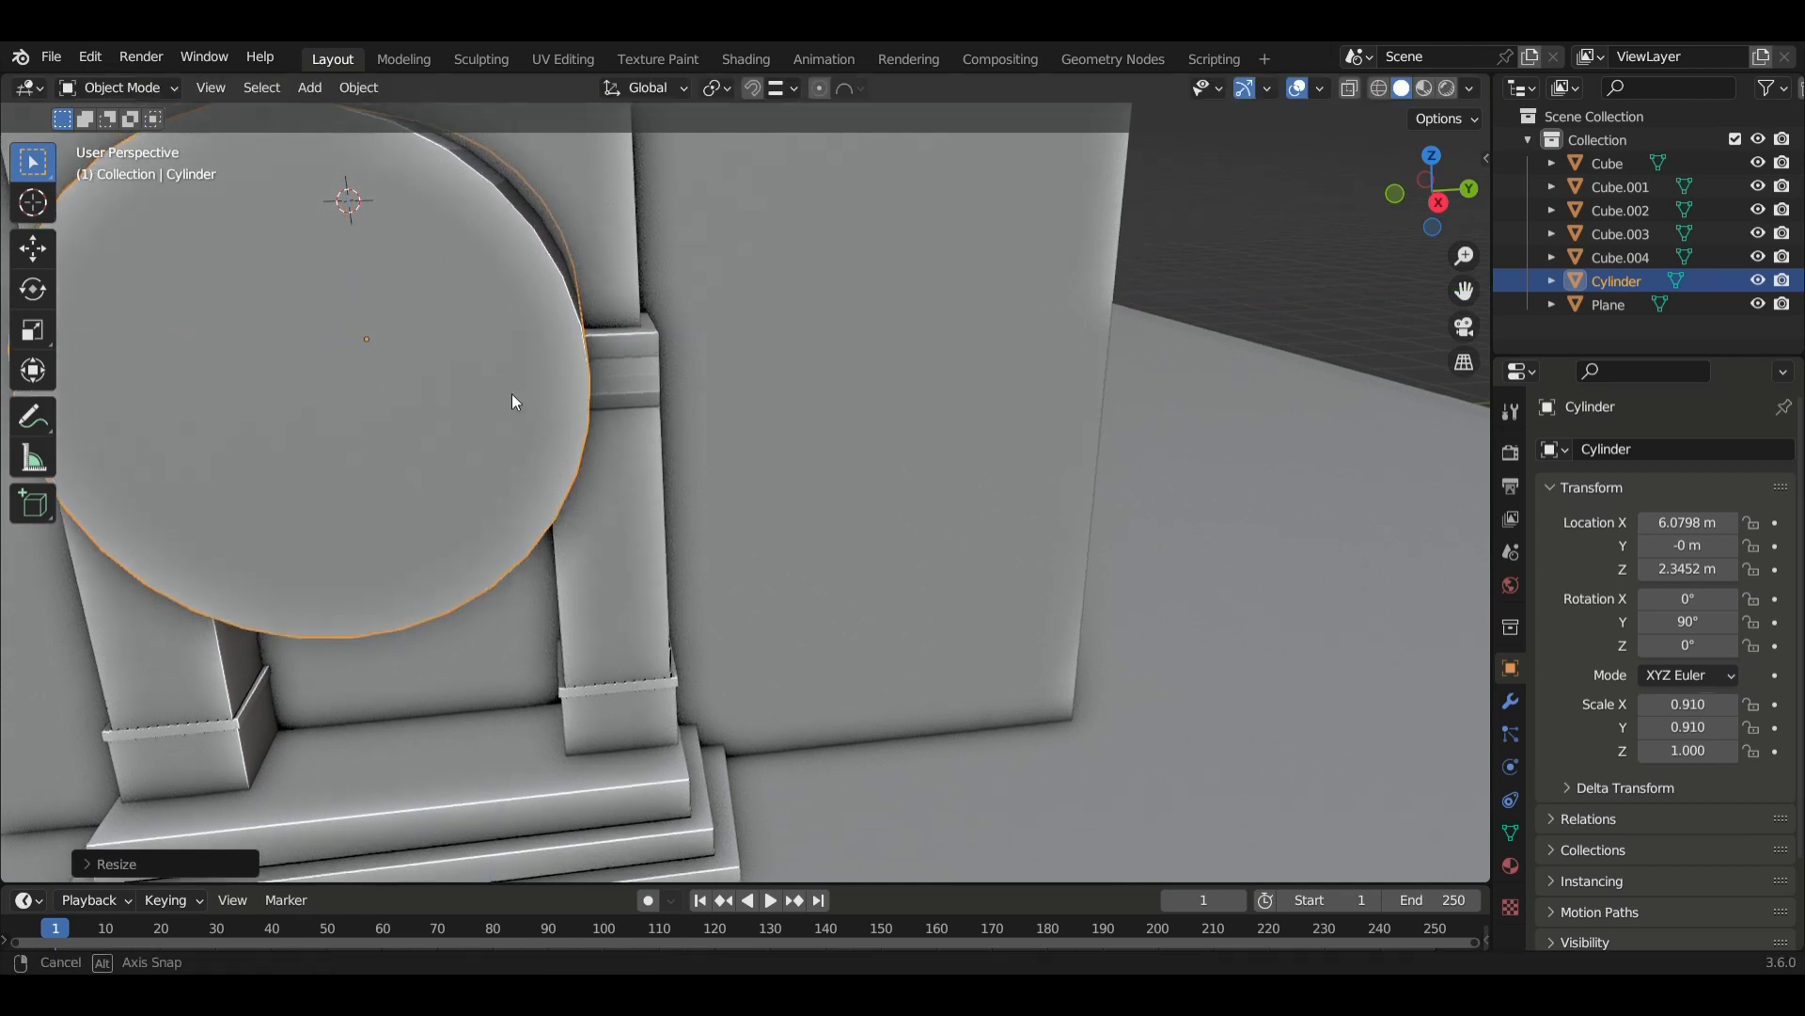
pyautogui.moveTo(511, 393); pyautogui.dragTo(532, 380, button='middle')
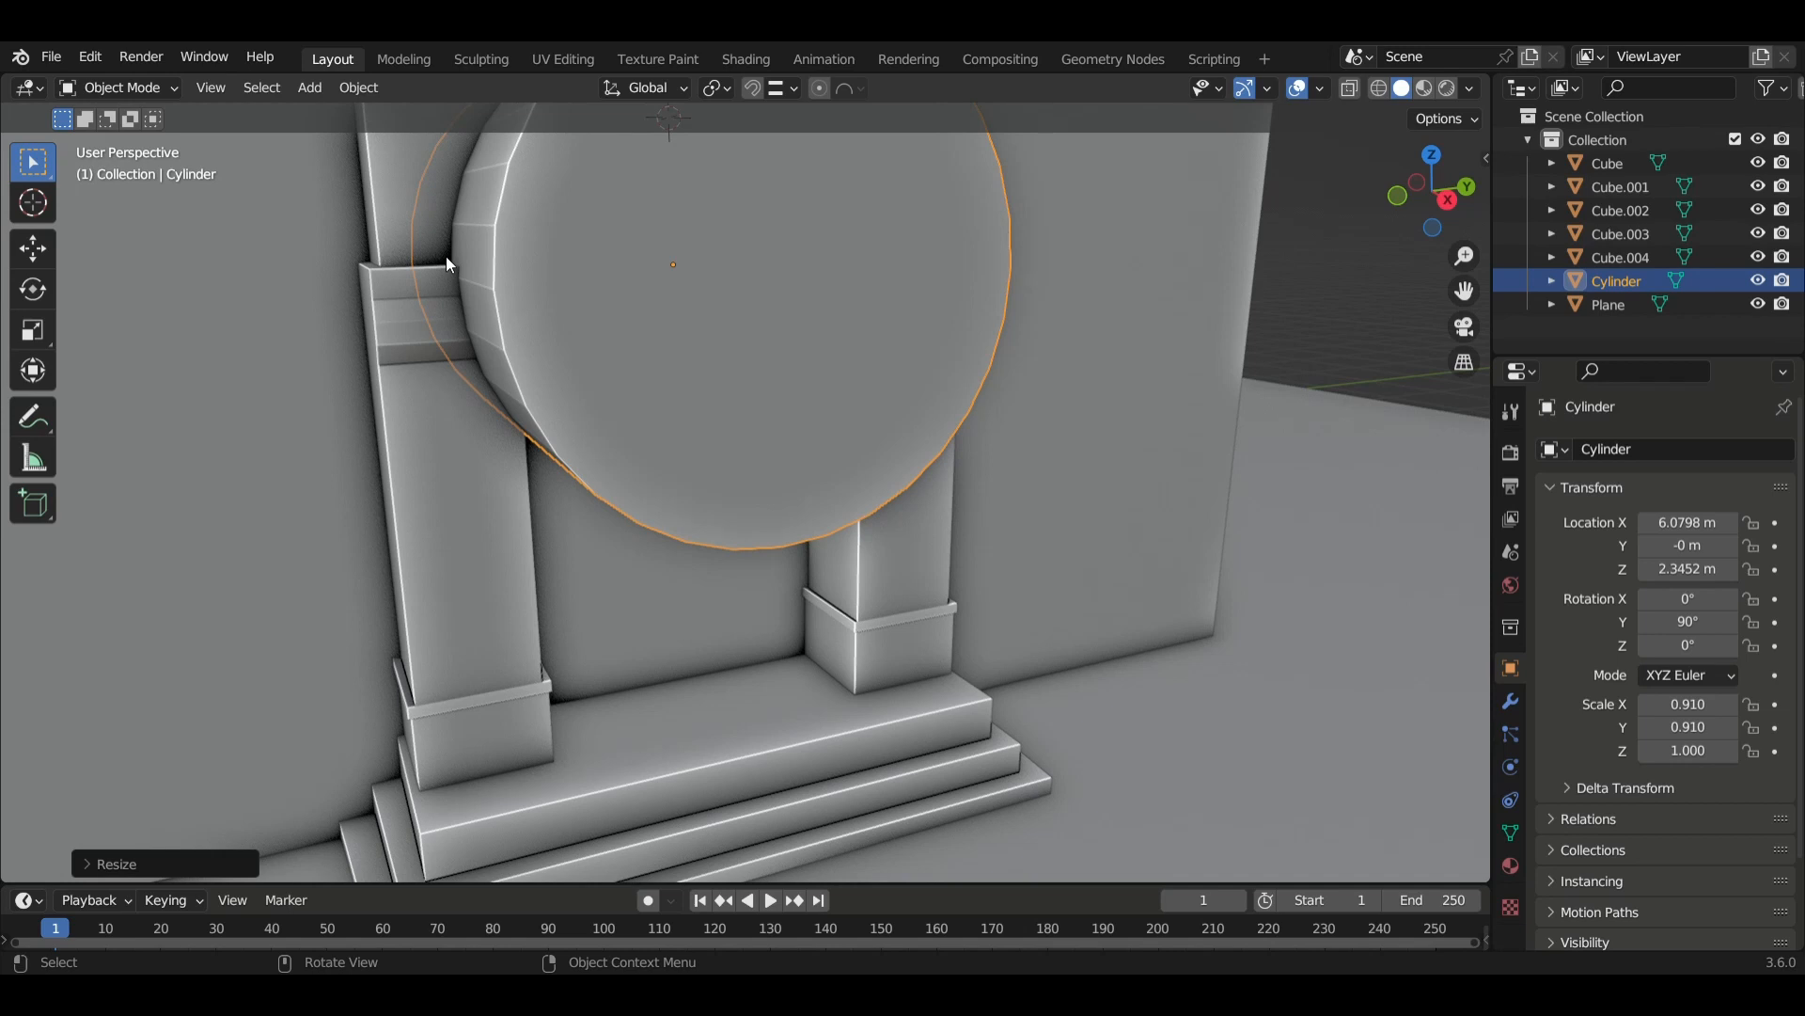
pyautogui.moveTo(450, 265); pyautogui.dragTo(693, 375, button='middle')
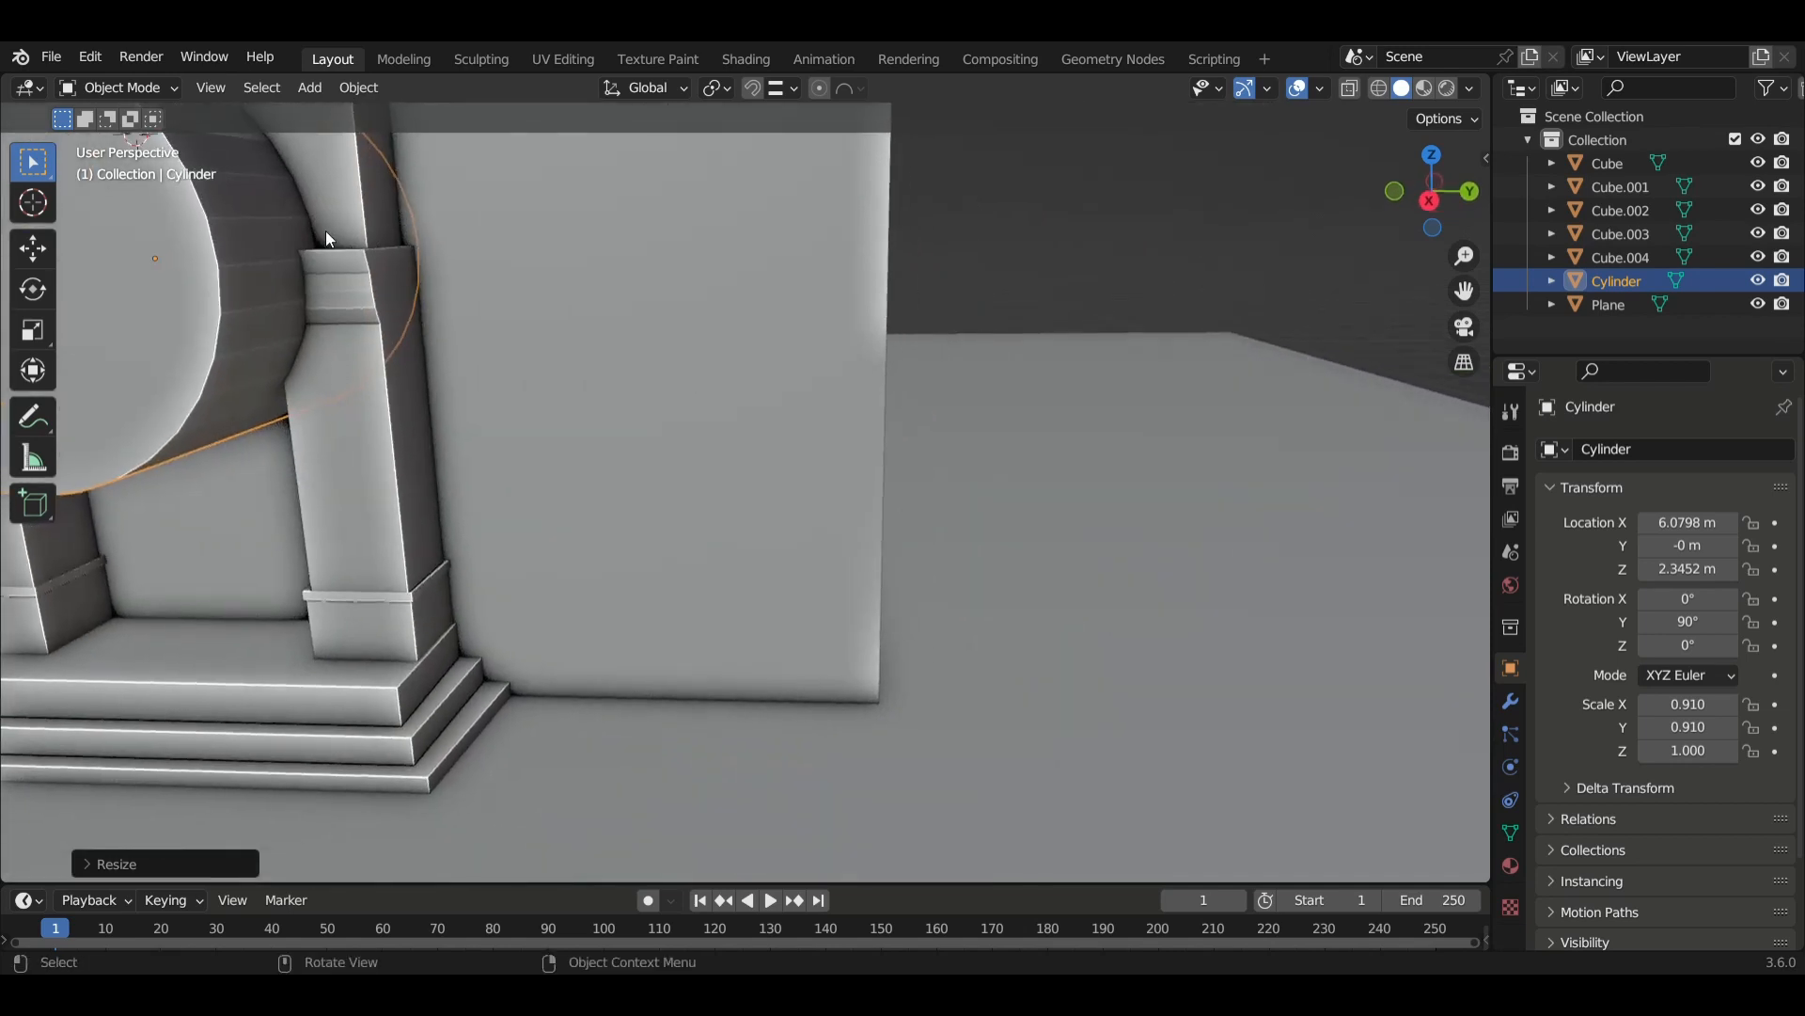
# Flatten the cylinder along global X to a scale of about 0.259.
pyautogui.moveTo(318, 245); pyautogui.dragTo(708, 445, button='middle')
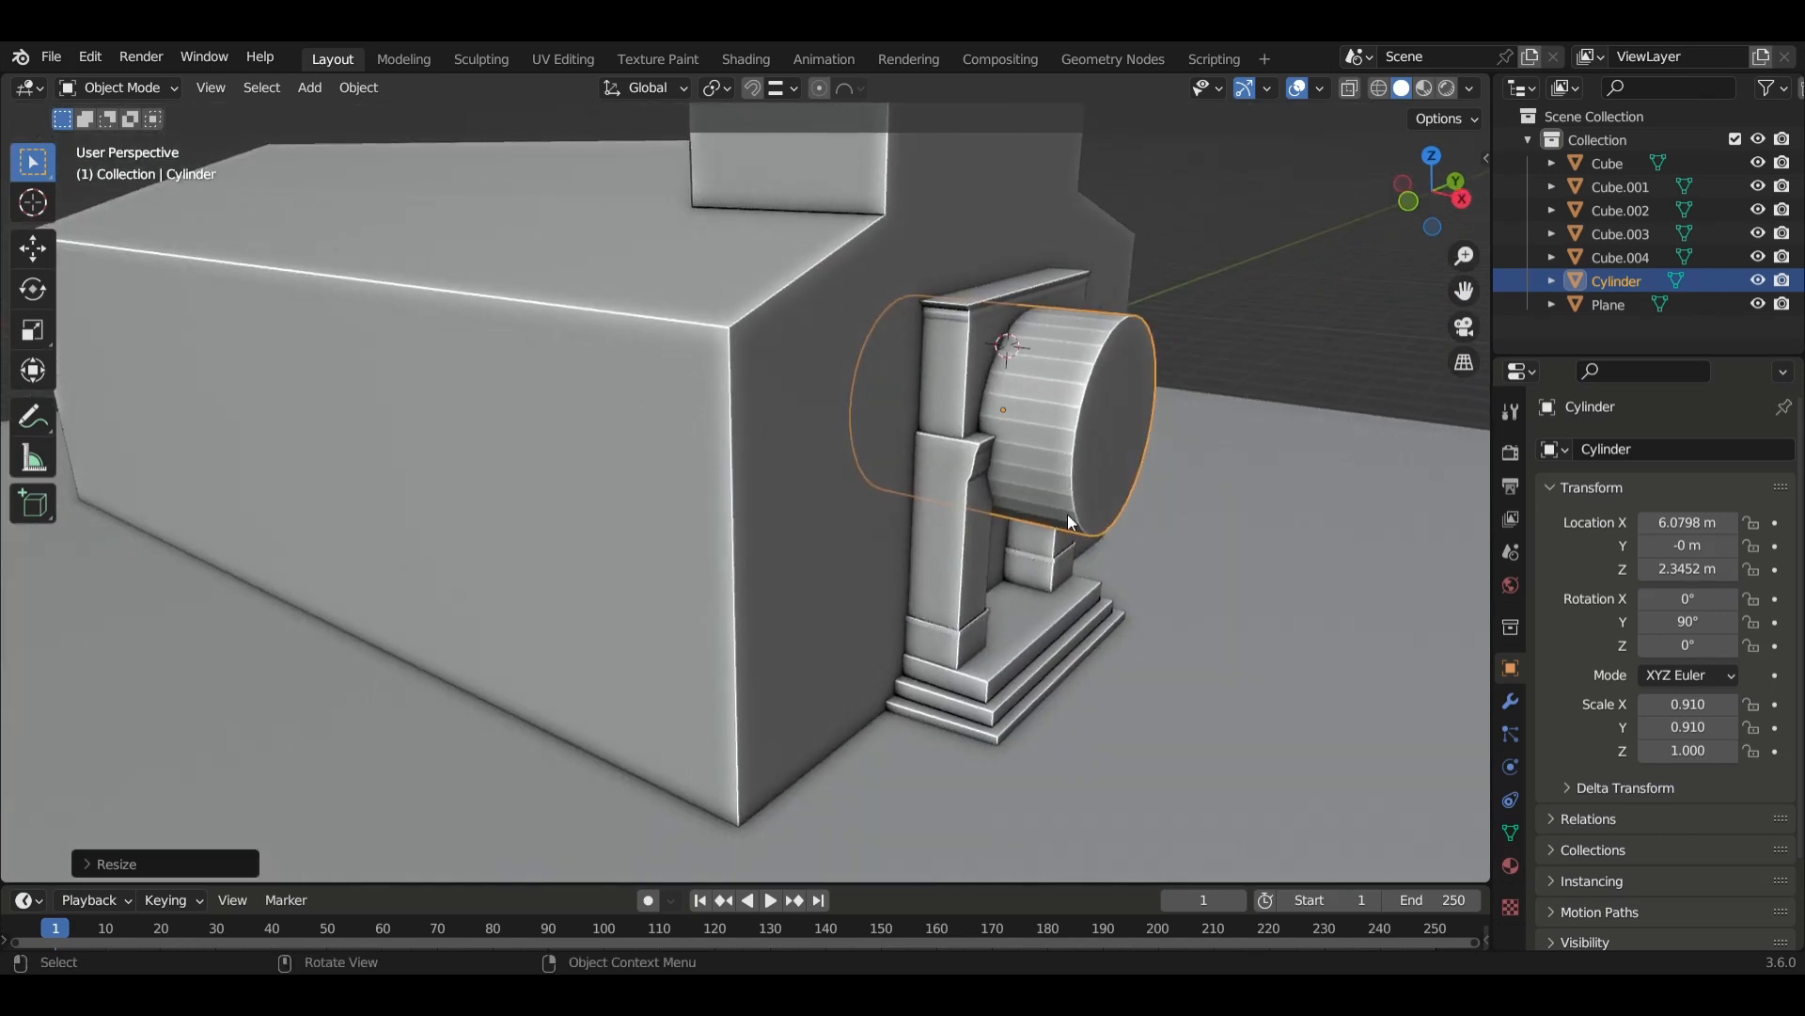
pyautogui.press('s')
pyautogui.press('x')
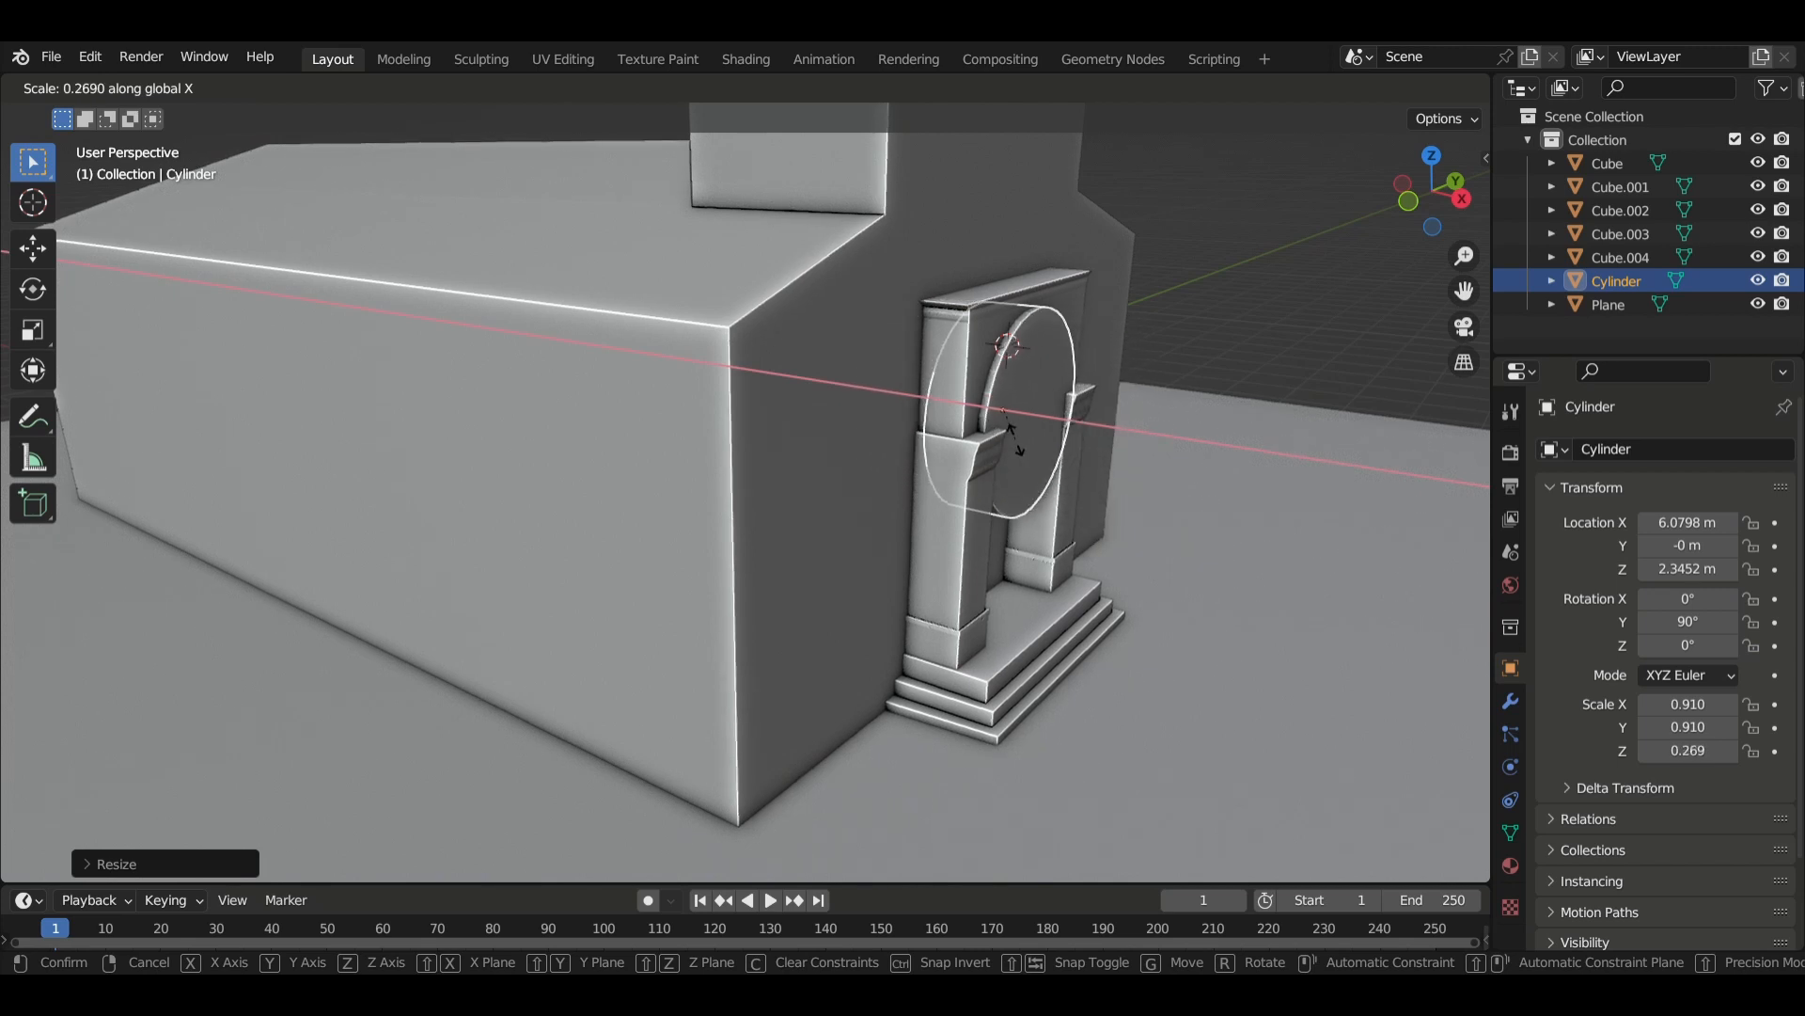
pyautogui.click(1054, 475)
# Move the flattened cylinder forward along global X by about 0.166 m so it protrudes from the entrance.
pyautogui.moveTo(1055, 476); pyautogui.dragTo(995, 471, button='middle')
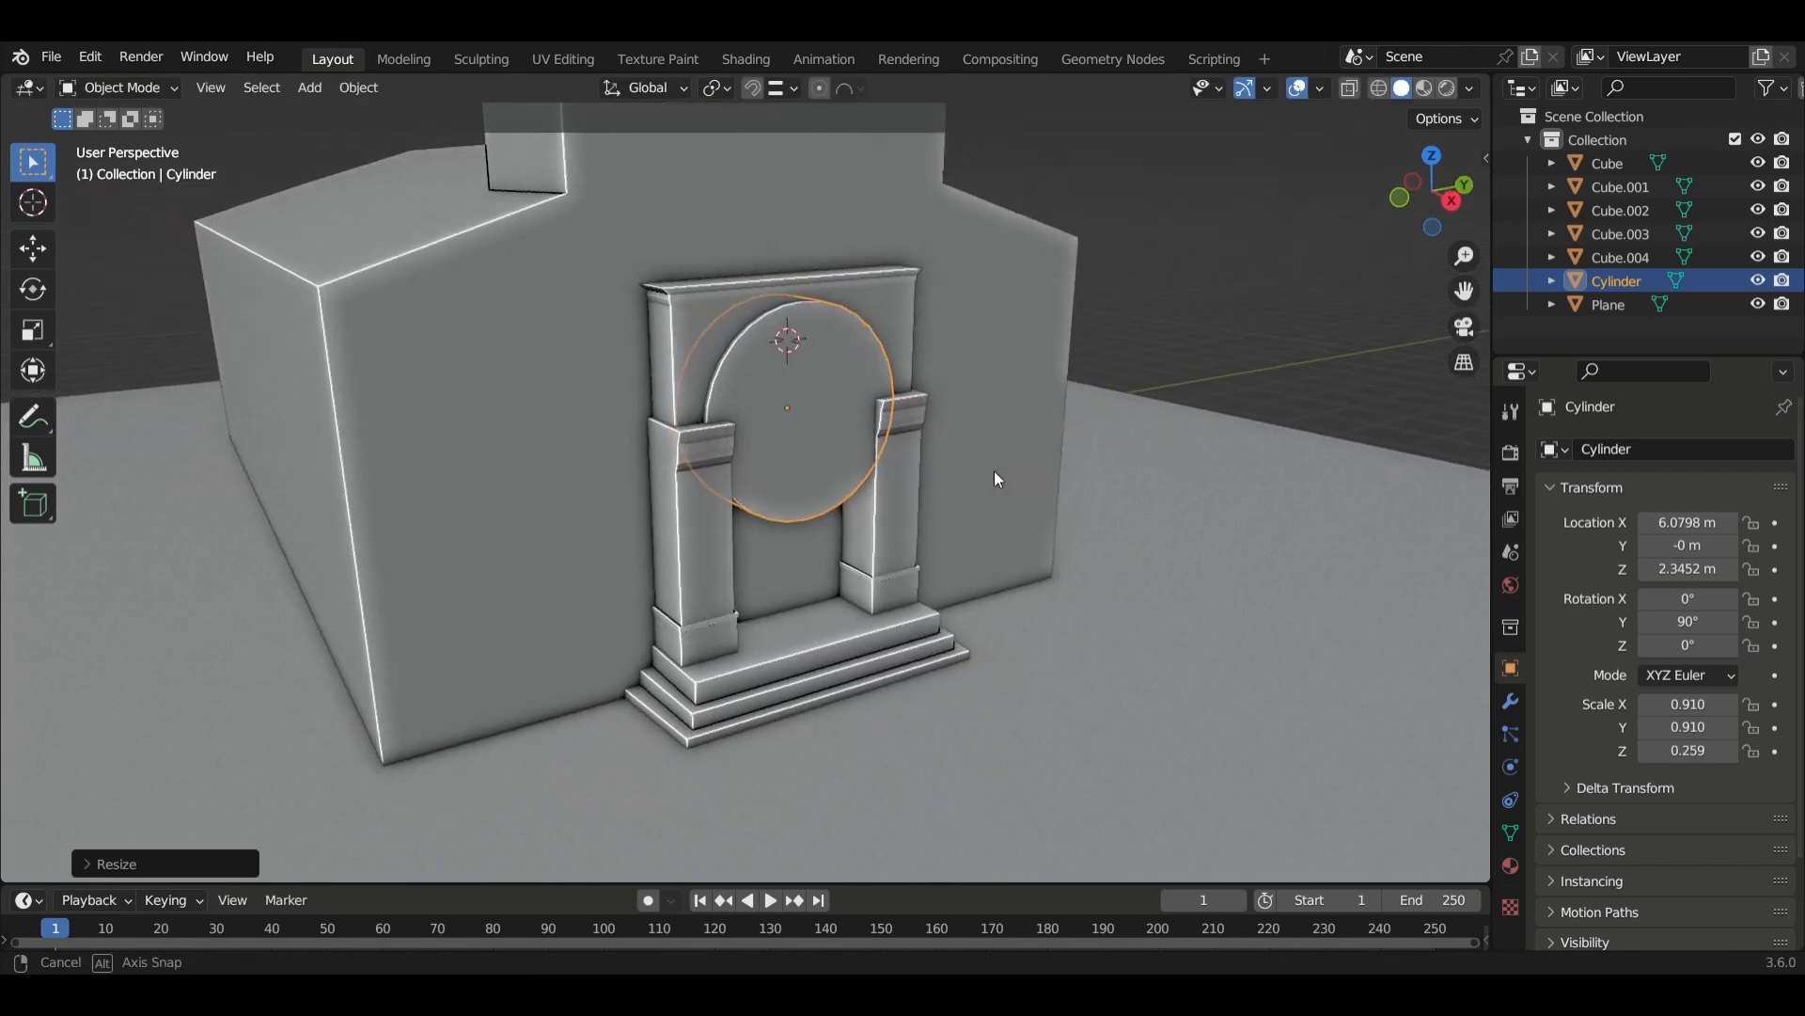
pyautogui.press('g')
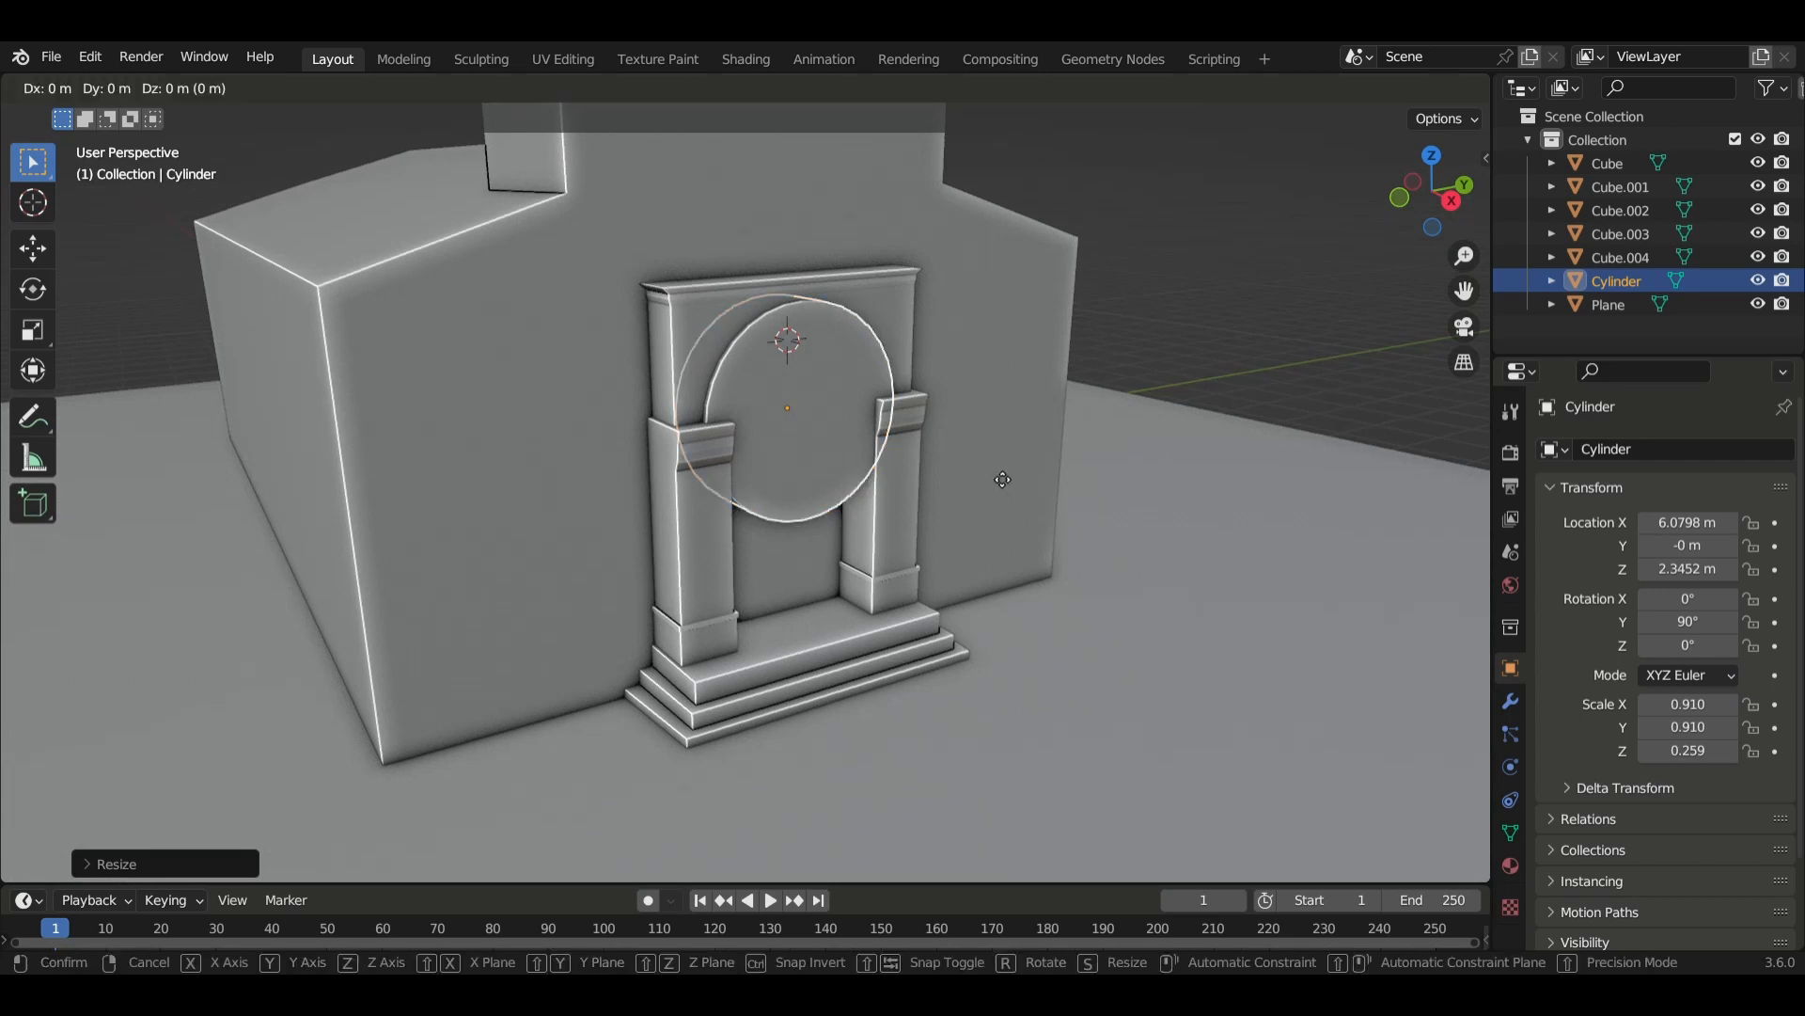
pyautogui.press('x')
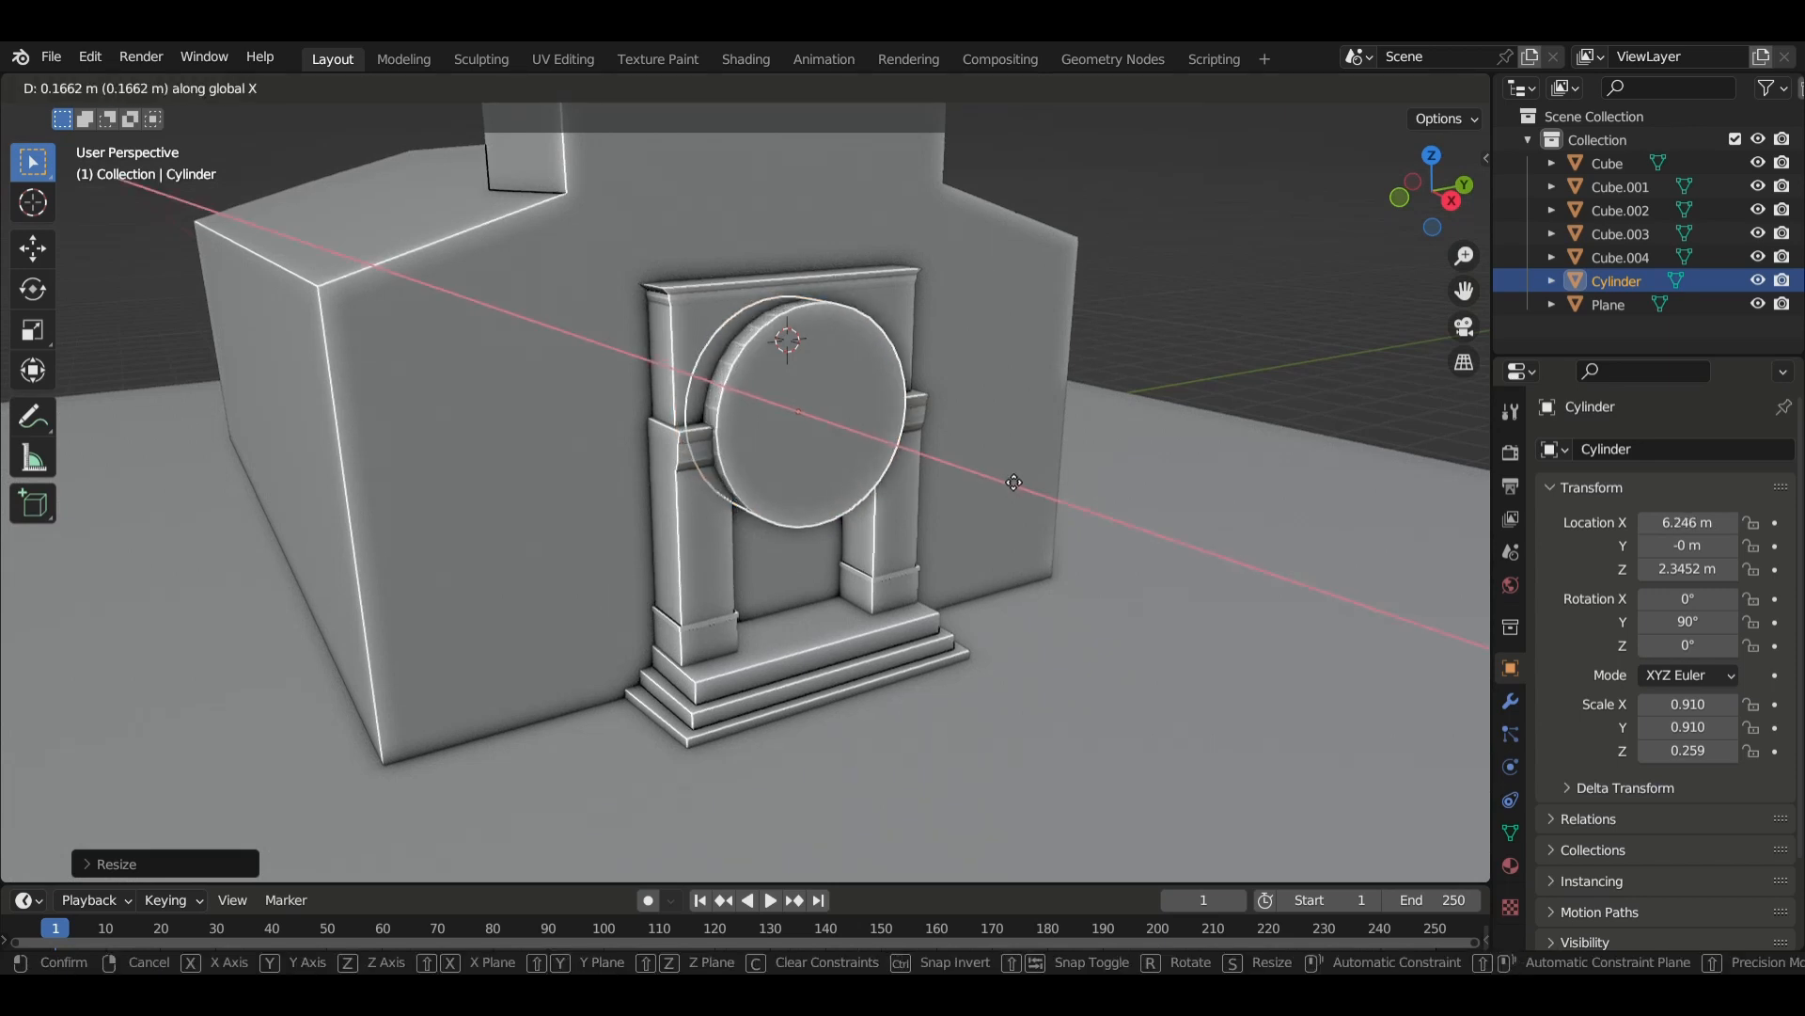
pyautogui.click(1014, 482)
# Add a Boolean modifier in Difference mode to the block spanning the pillars, using the cylinder as the cutting object.
pyautogui.moveTo(1014, 492)
pyautogui.mouseDown(button='middle')
pyautogui.moveTo(844, 483)
pyautogui.moveTo(1030, 485)
pyautogui.mouseUp(button='middle')
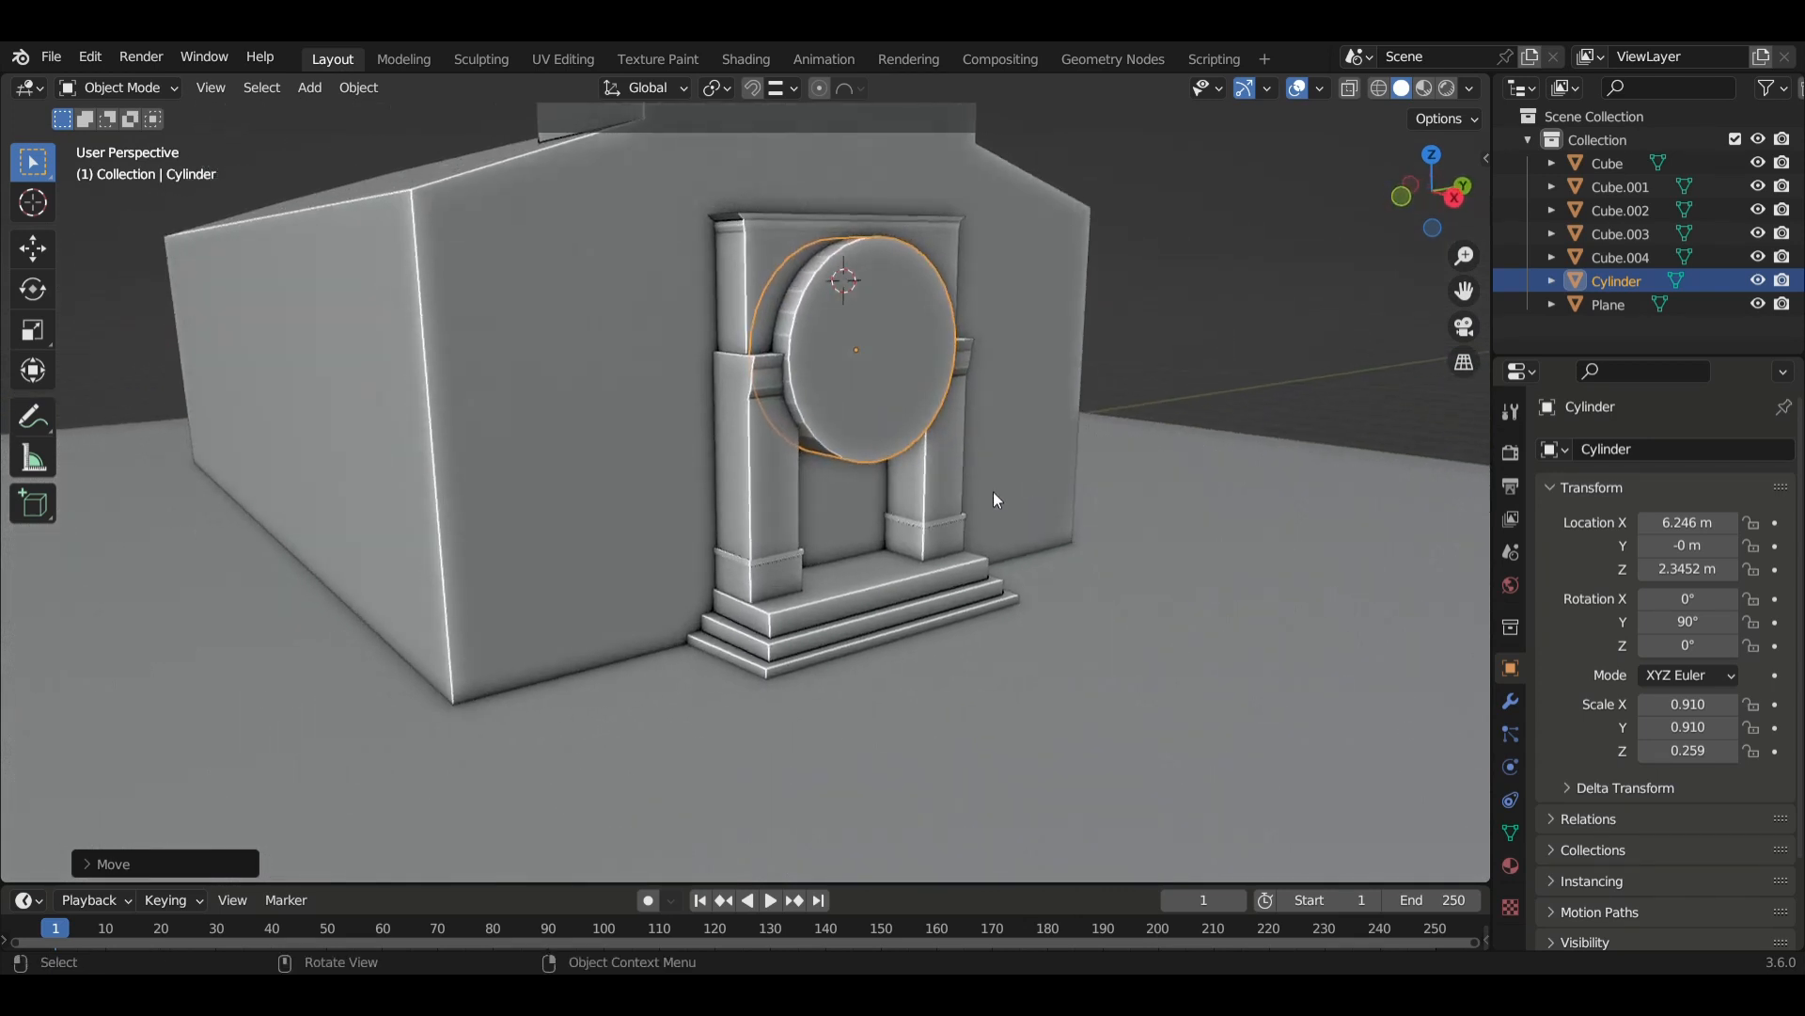
pyautogui.click(769, 250)
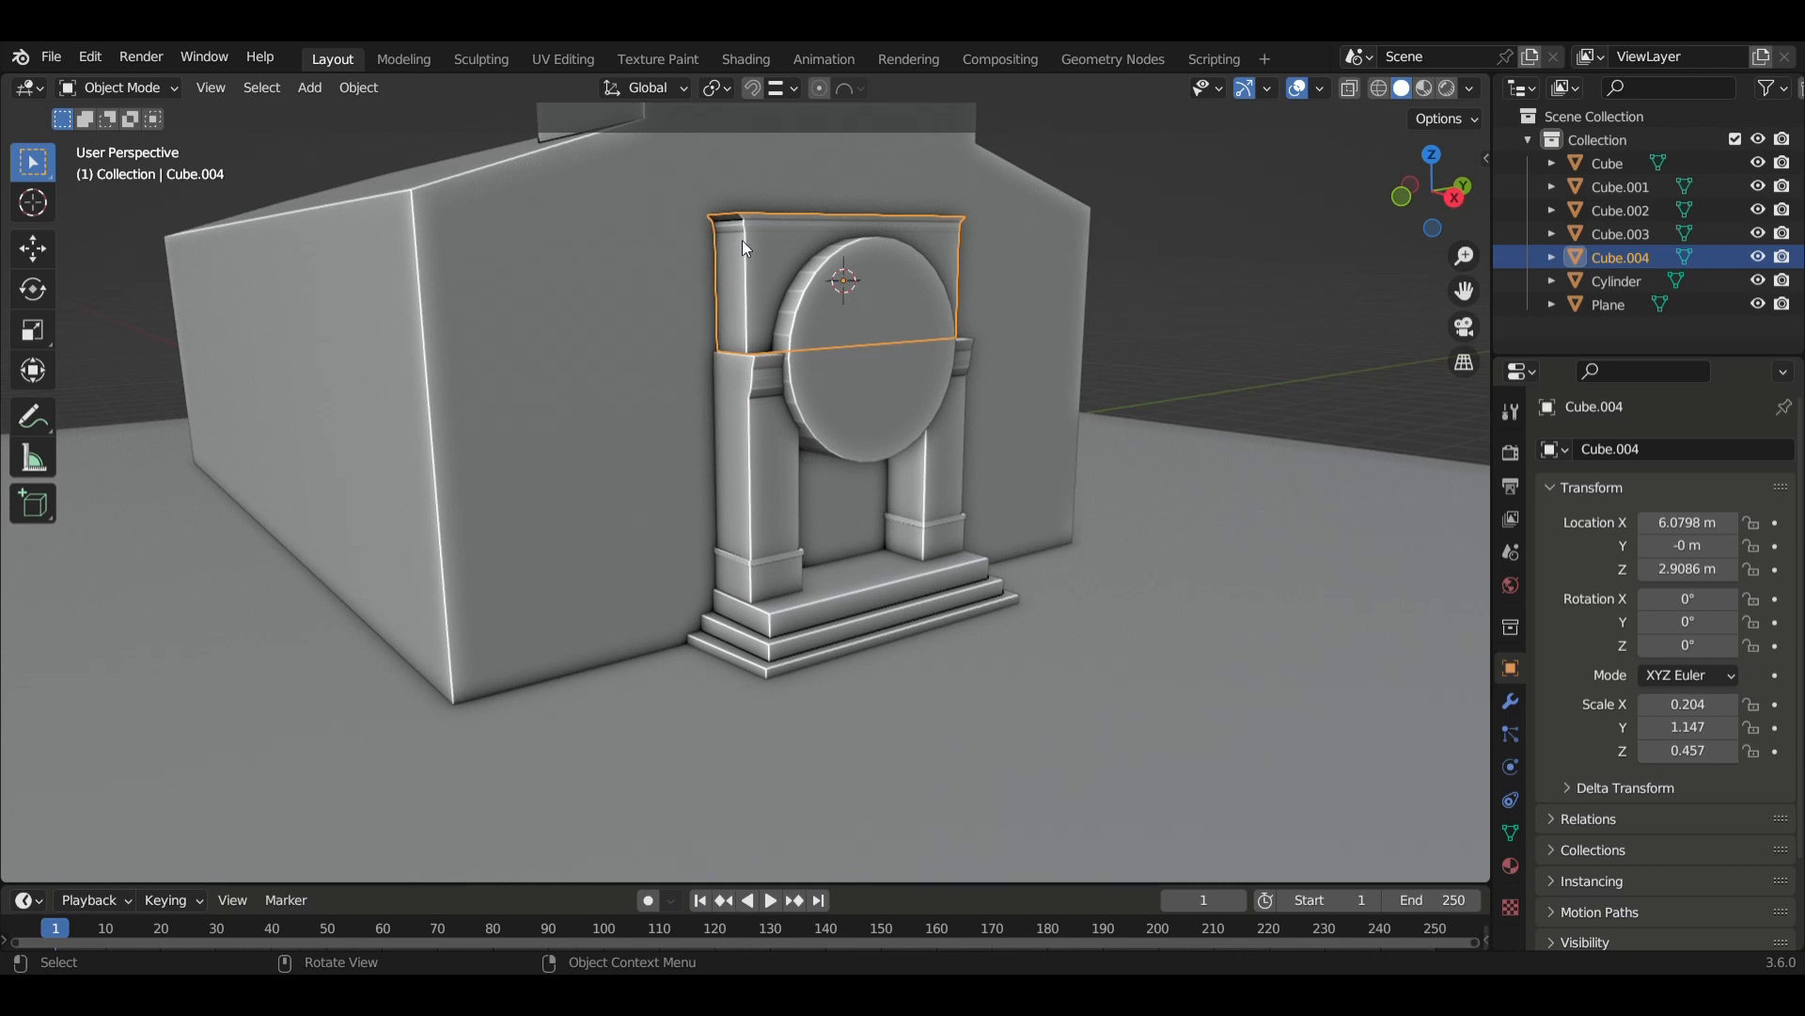
pyautogui.click(1514, 707)
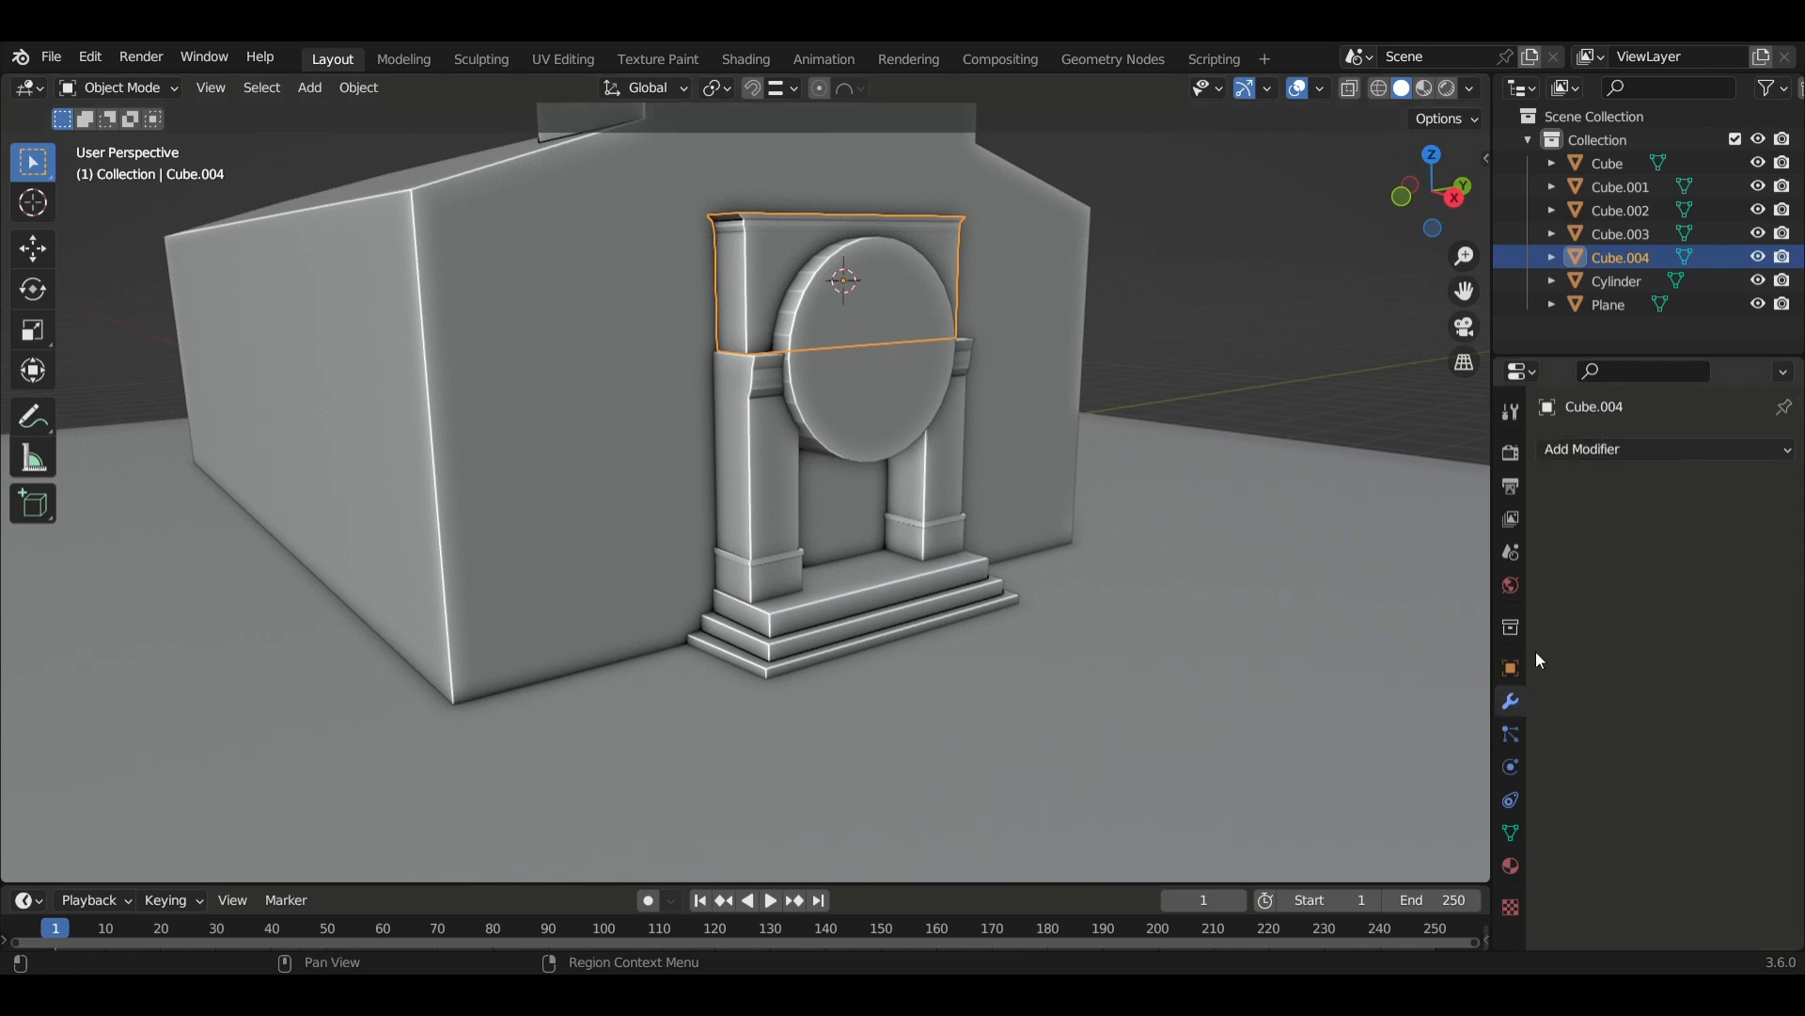
pyautogui.click(1651, 452)
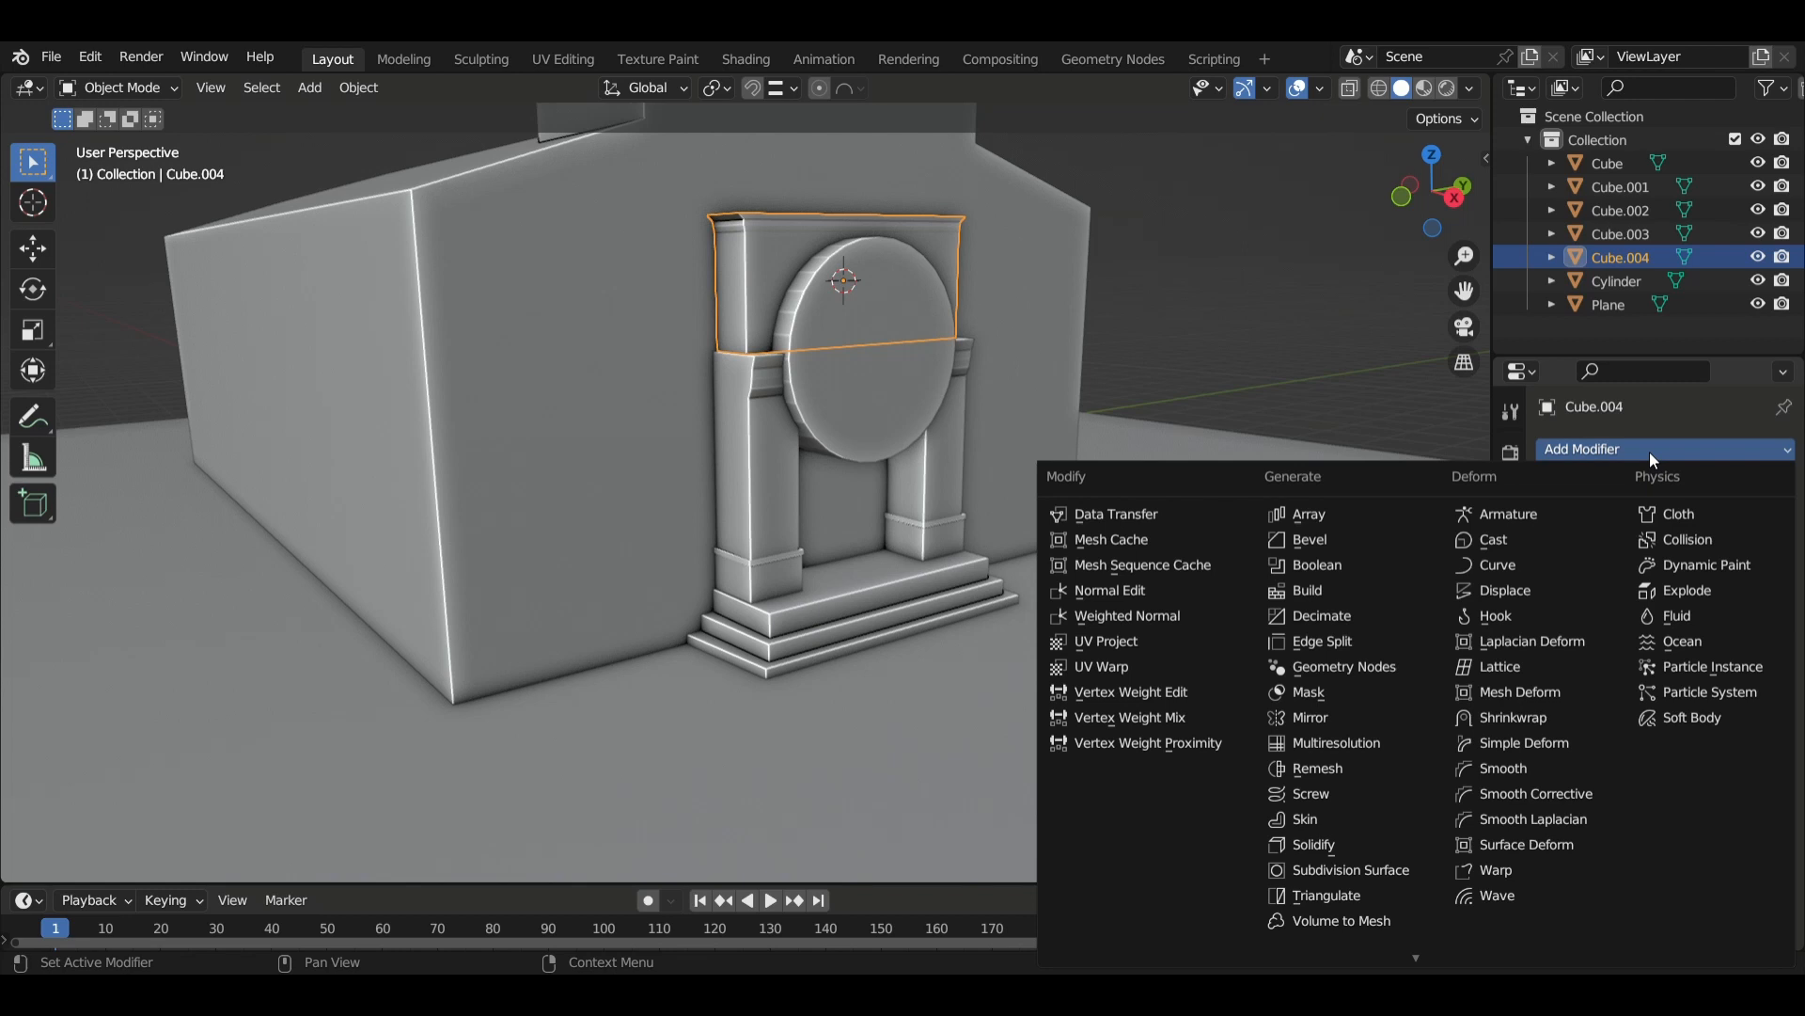
pyautogui.click(1329, 569)
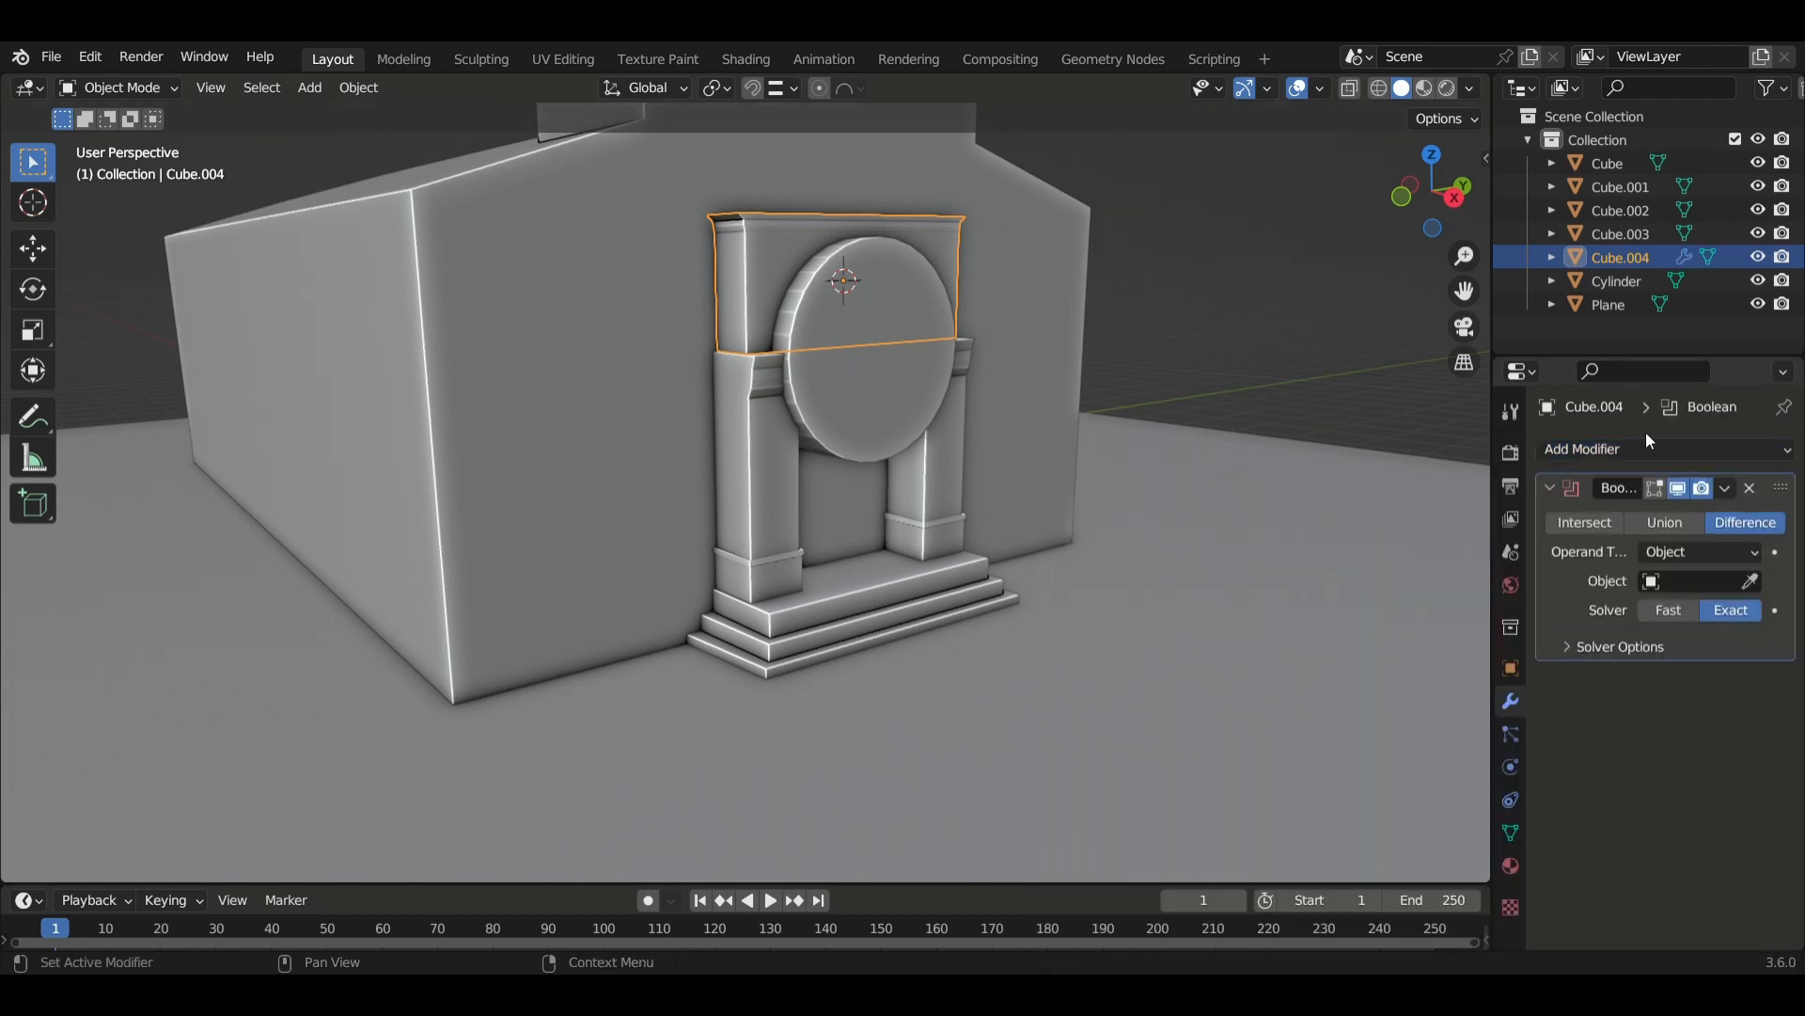
pyautogui.click(1752, 579)
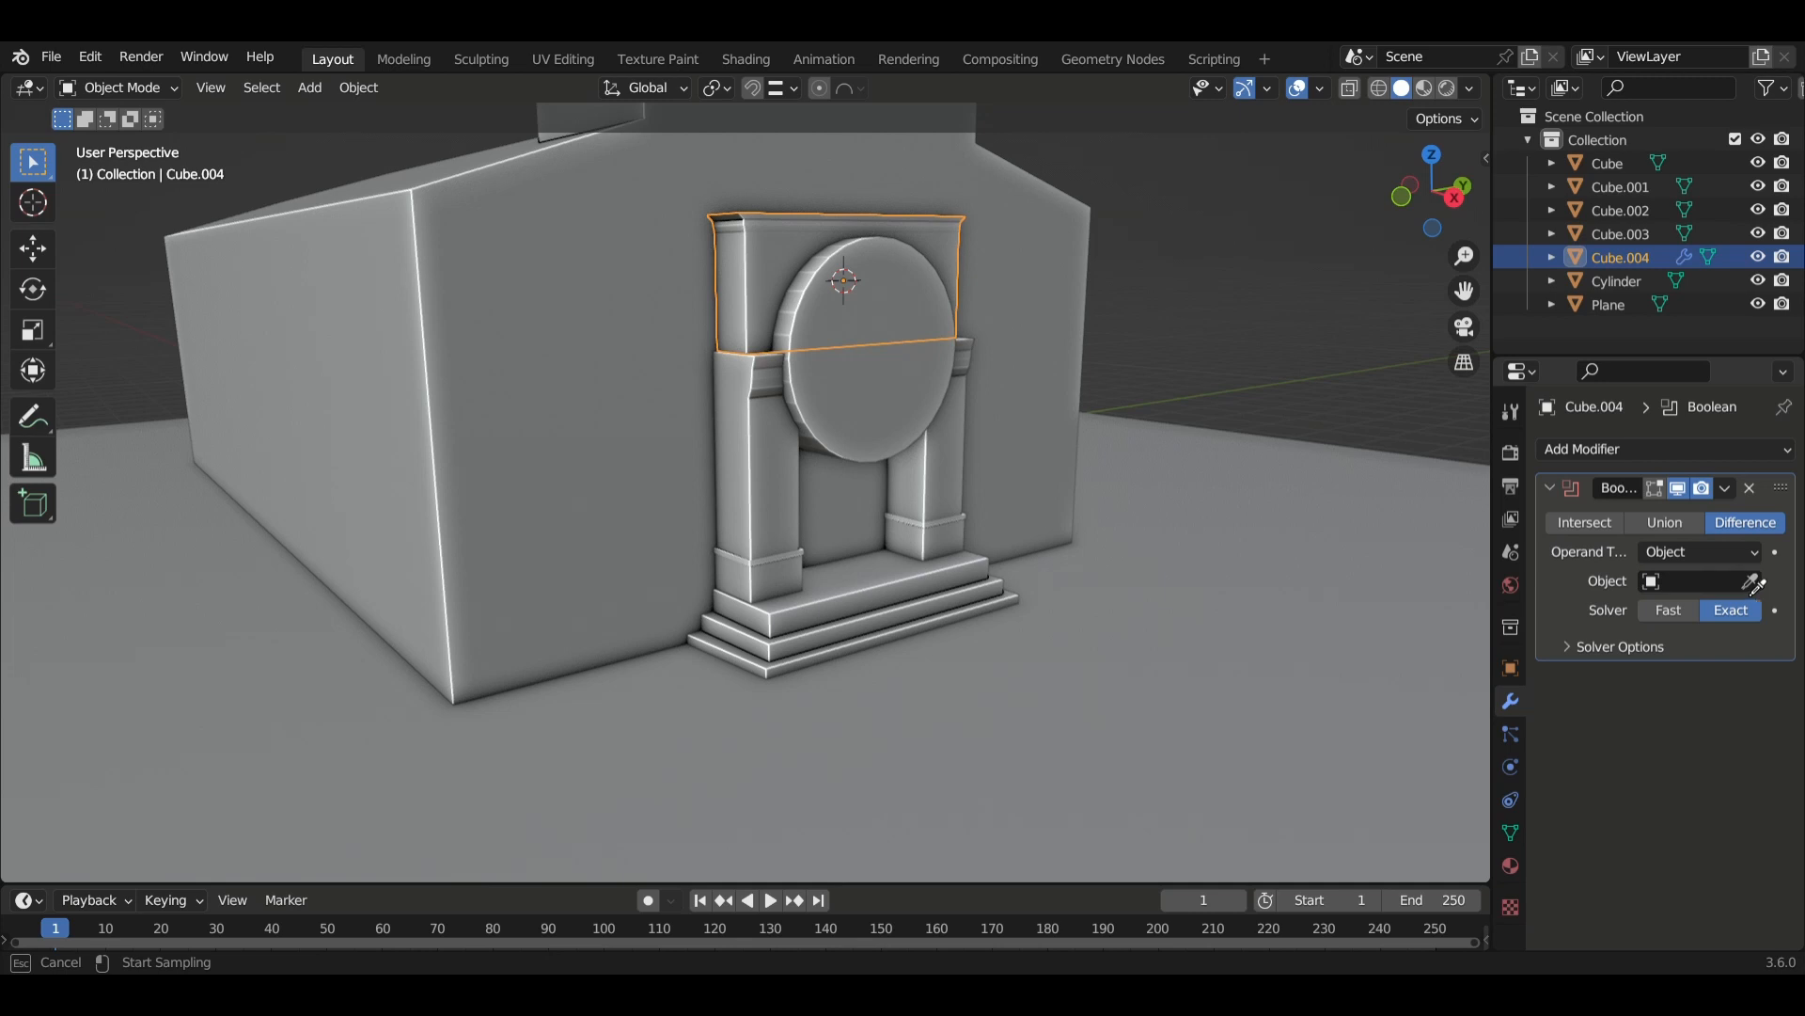
pyautogui.click(855, 337)
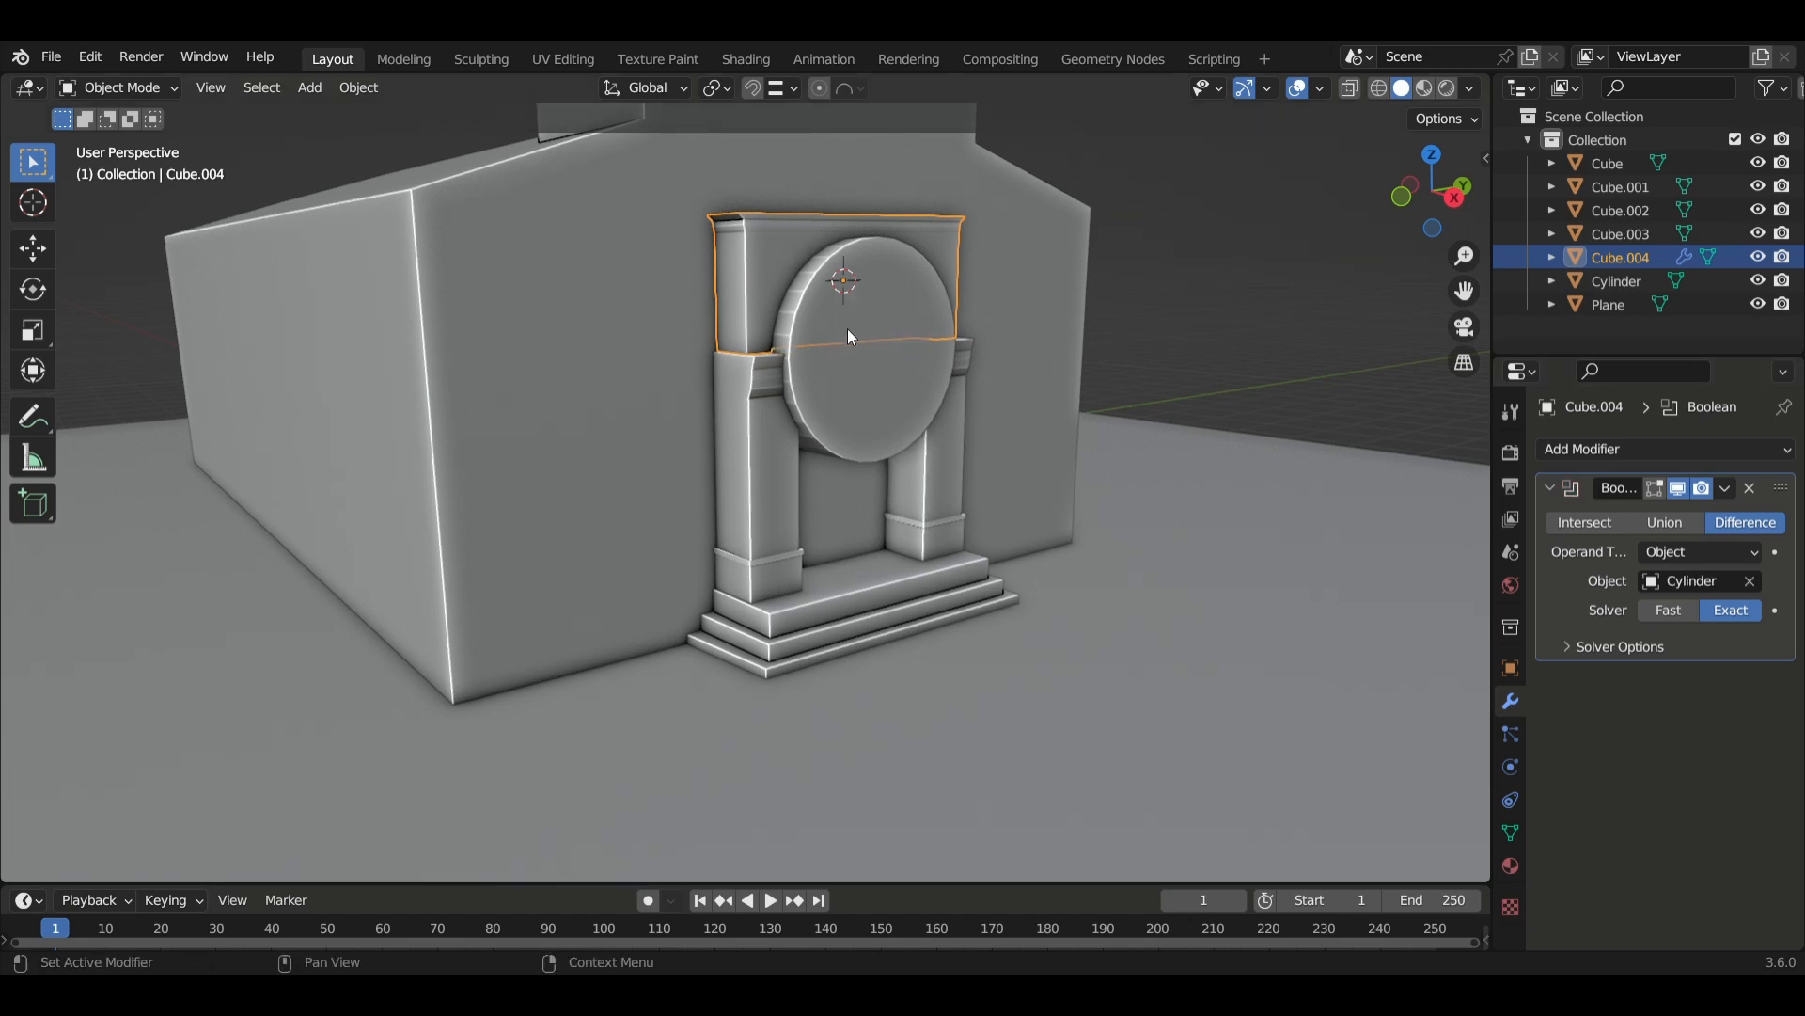
# Hide the cylinder in the viewport and disable it in renders.
pyautogui.click(1611, 284)
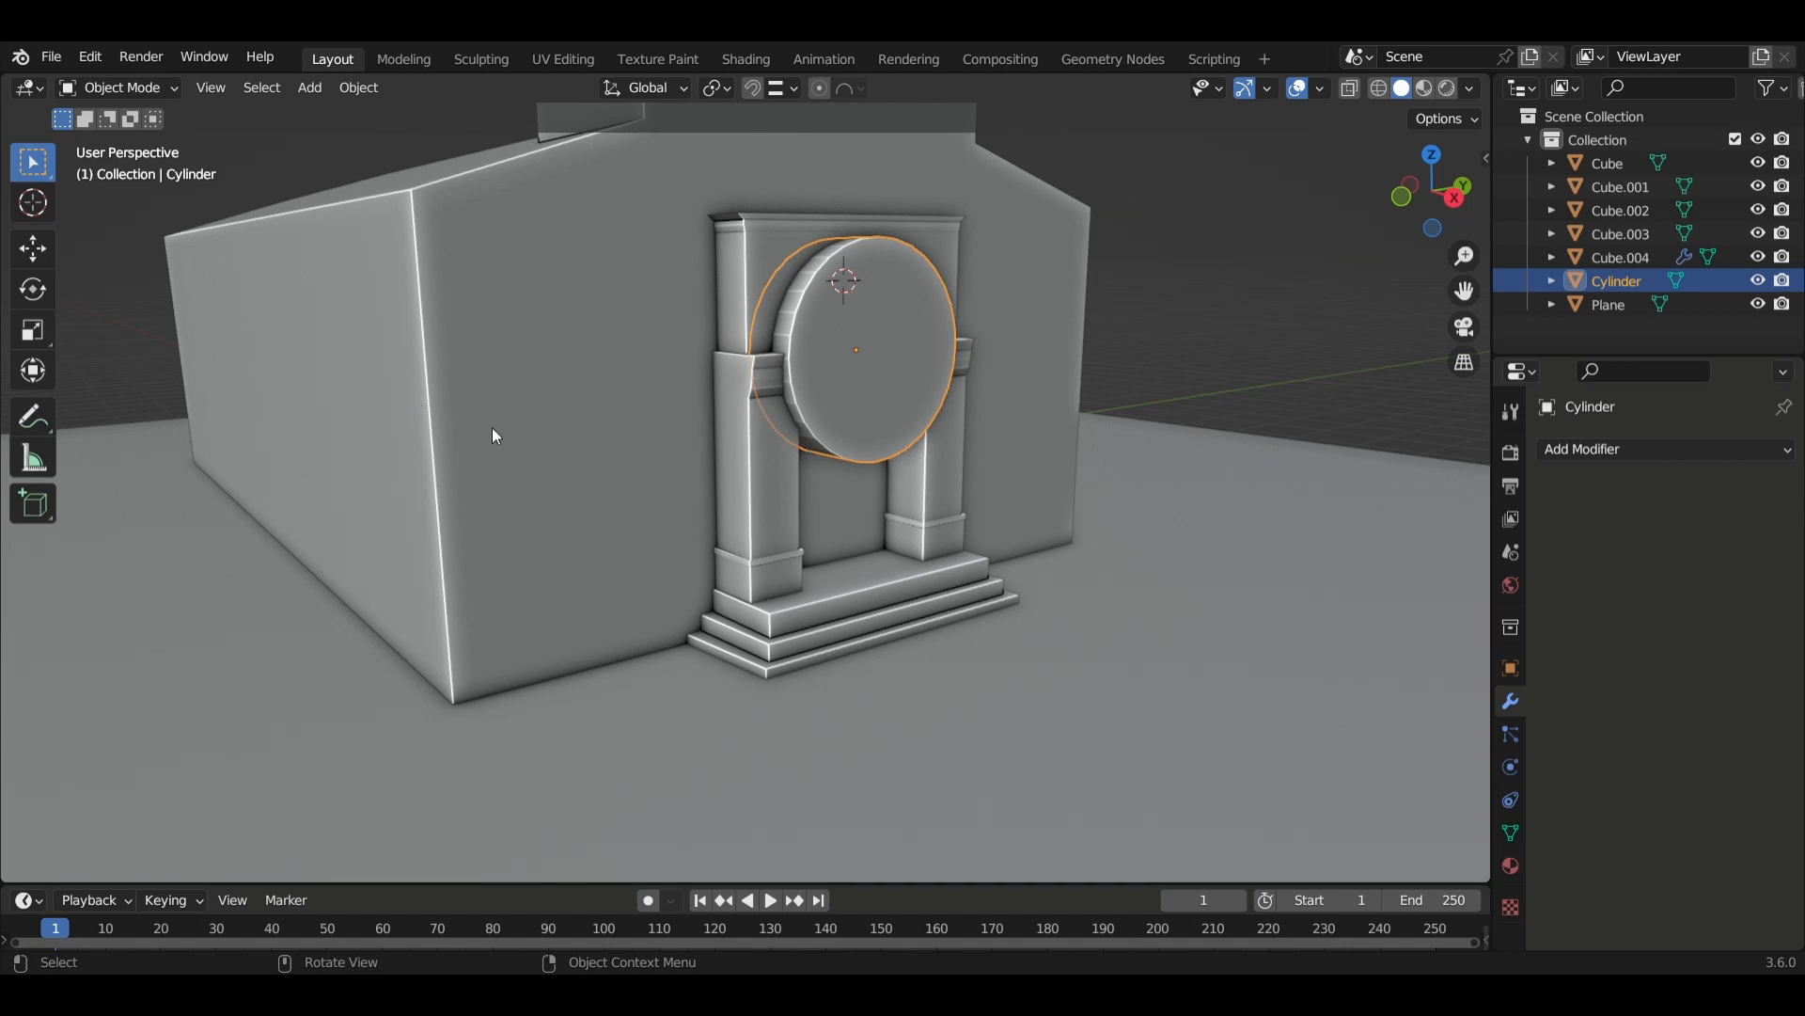
pyautogui.click(472, 397)
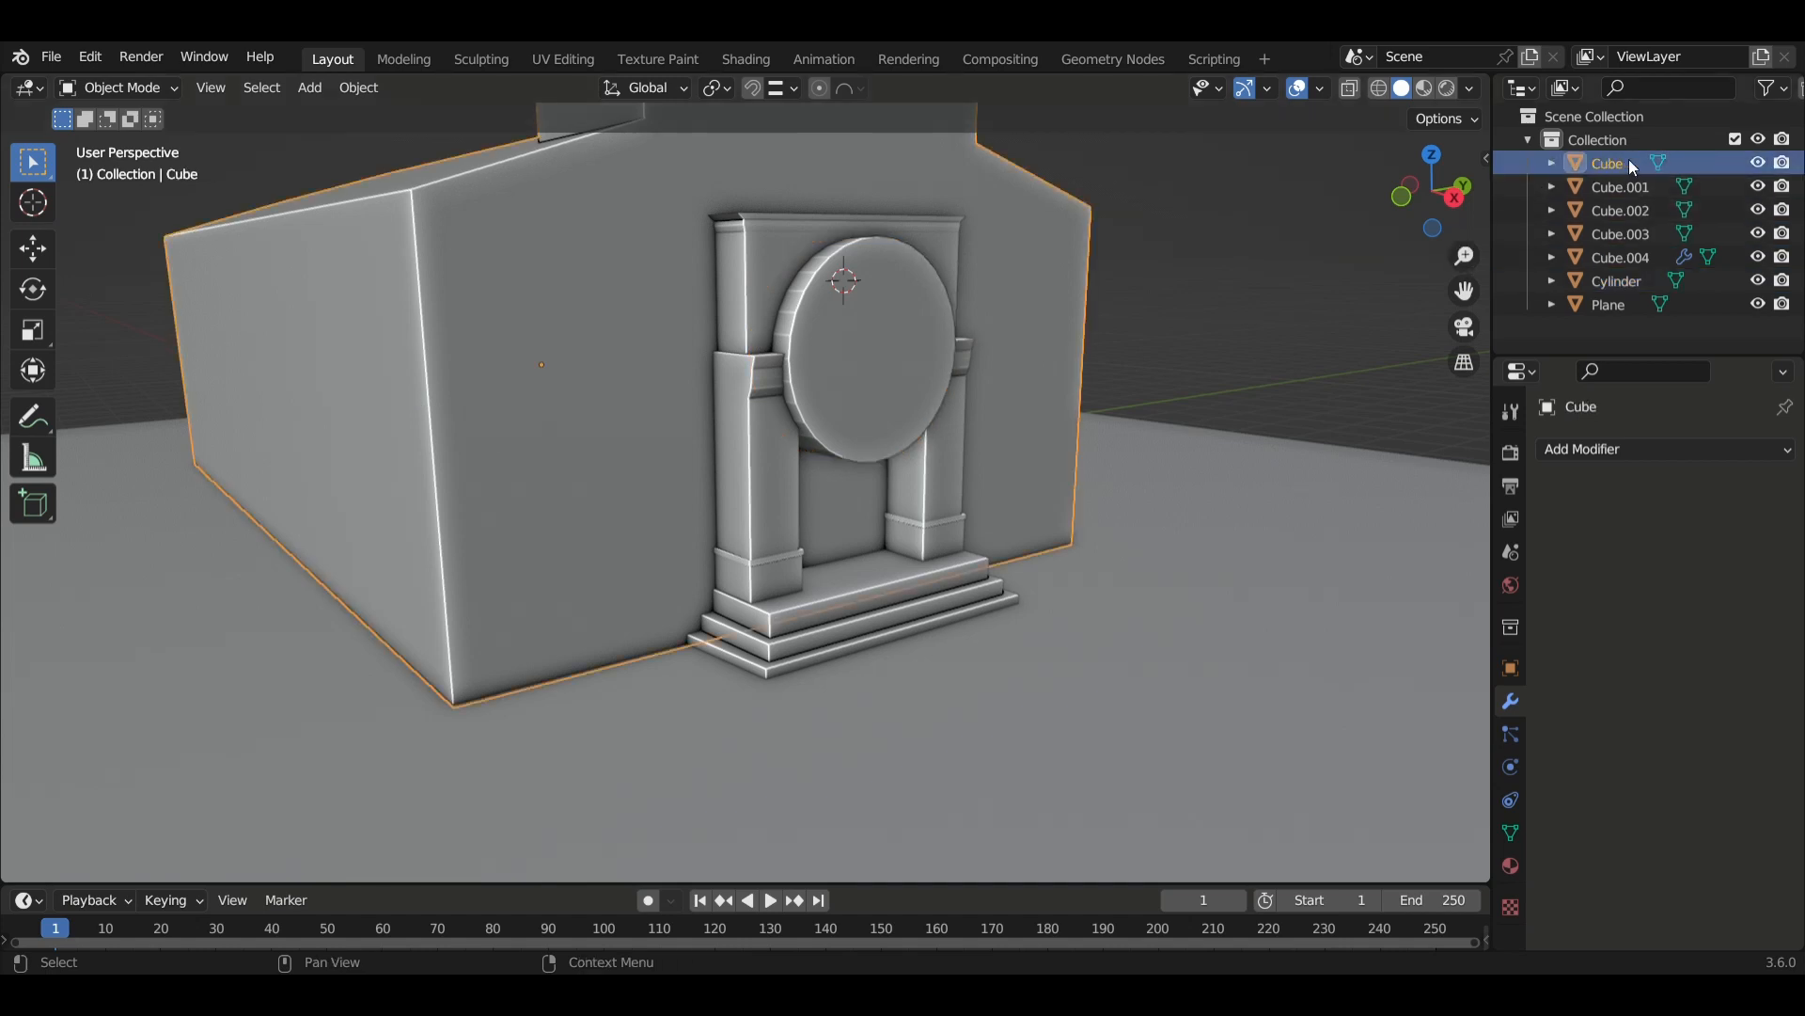
pyautogui.click(1613, 282)
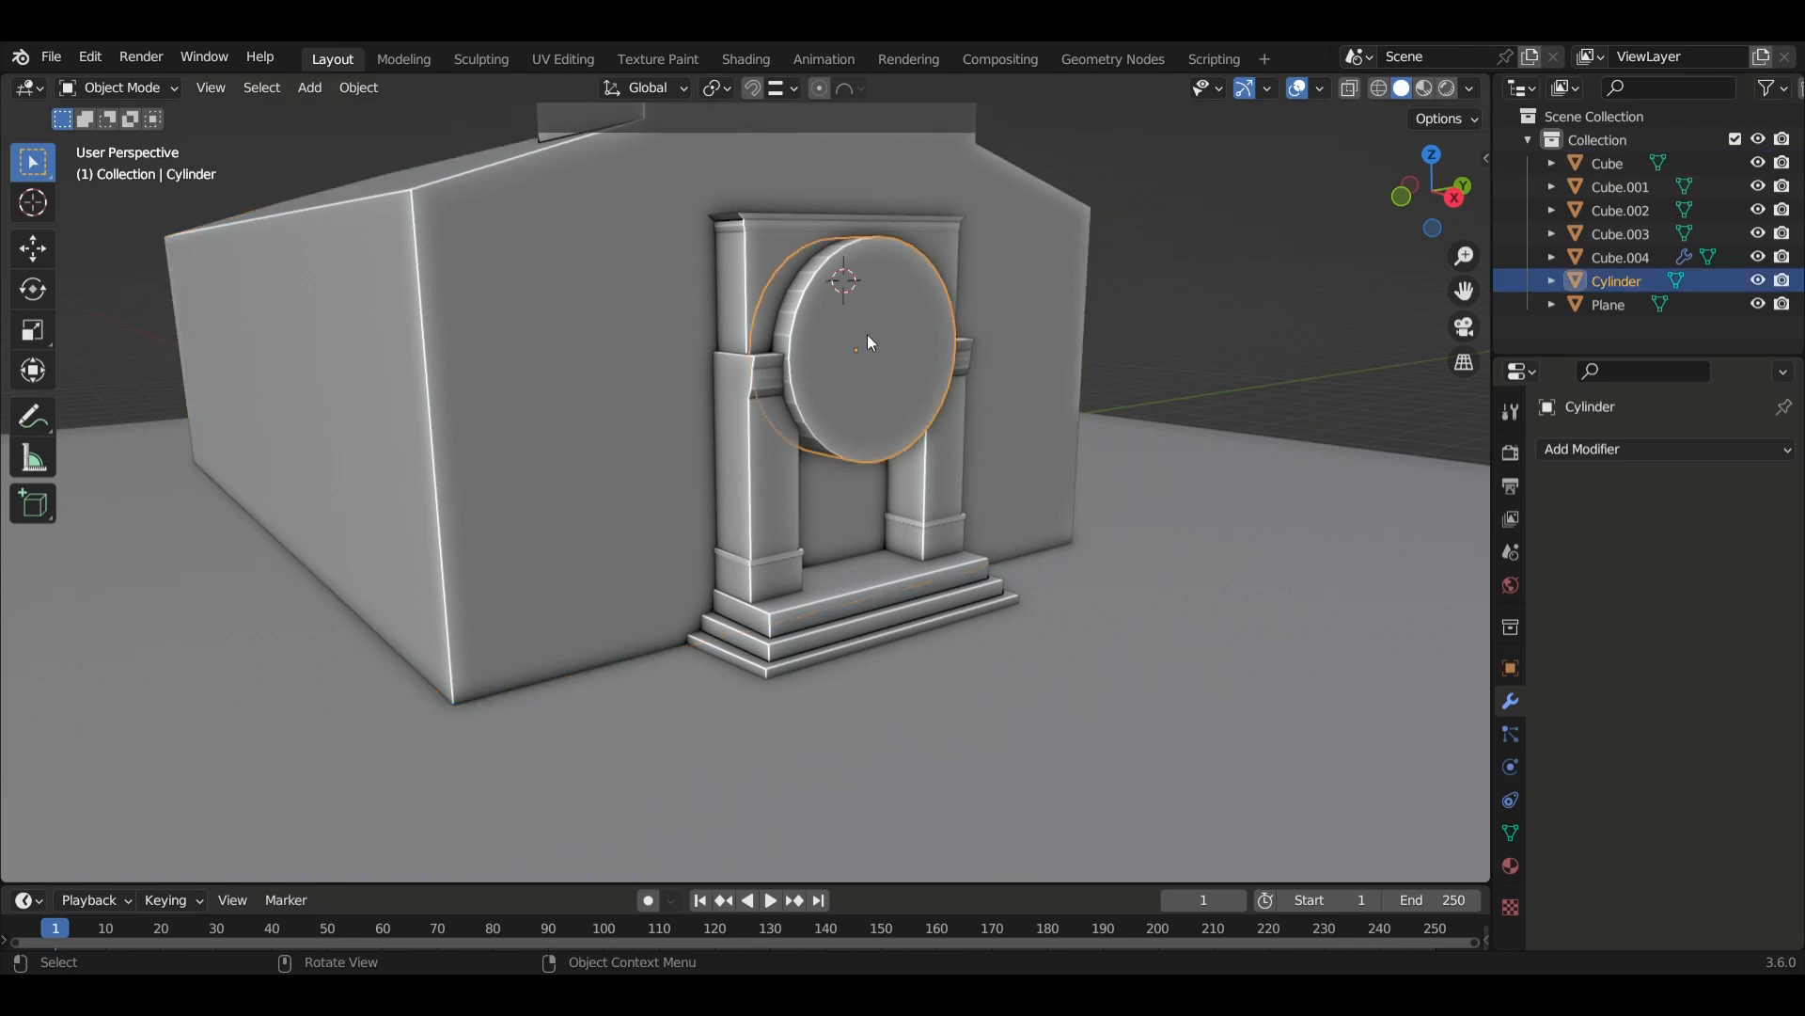
pyautogui.click(1761, 284)
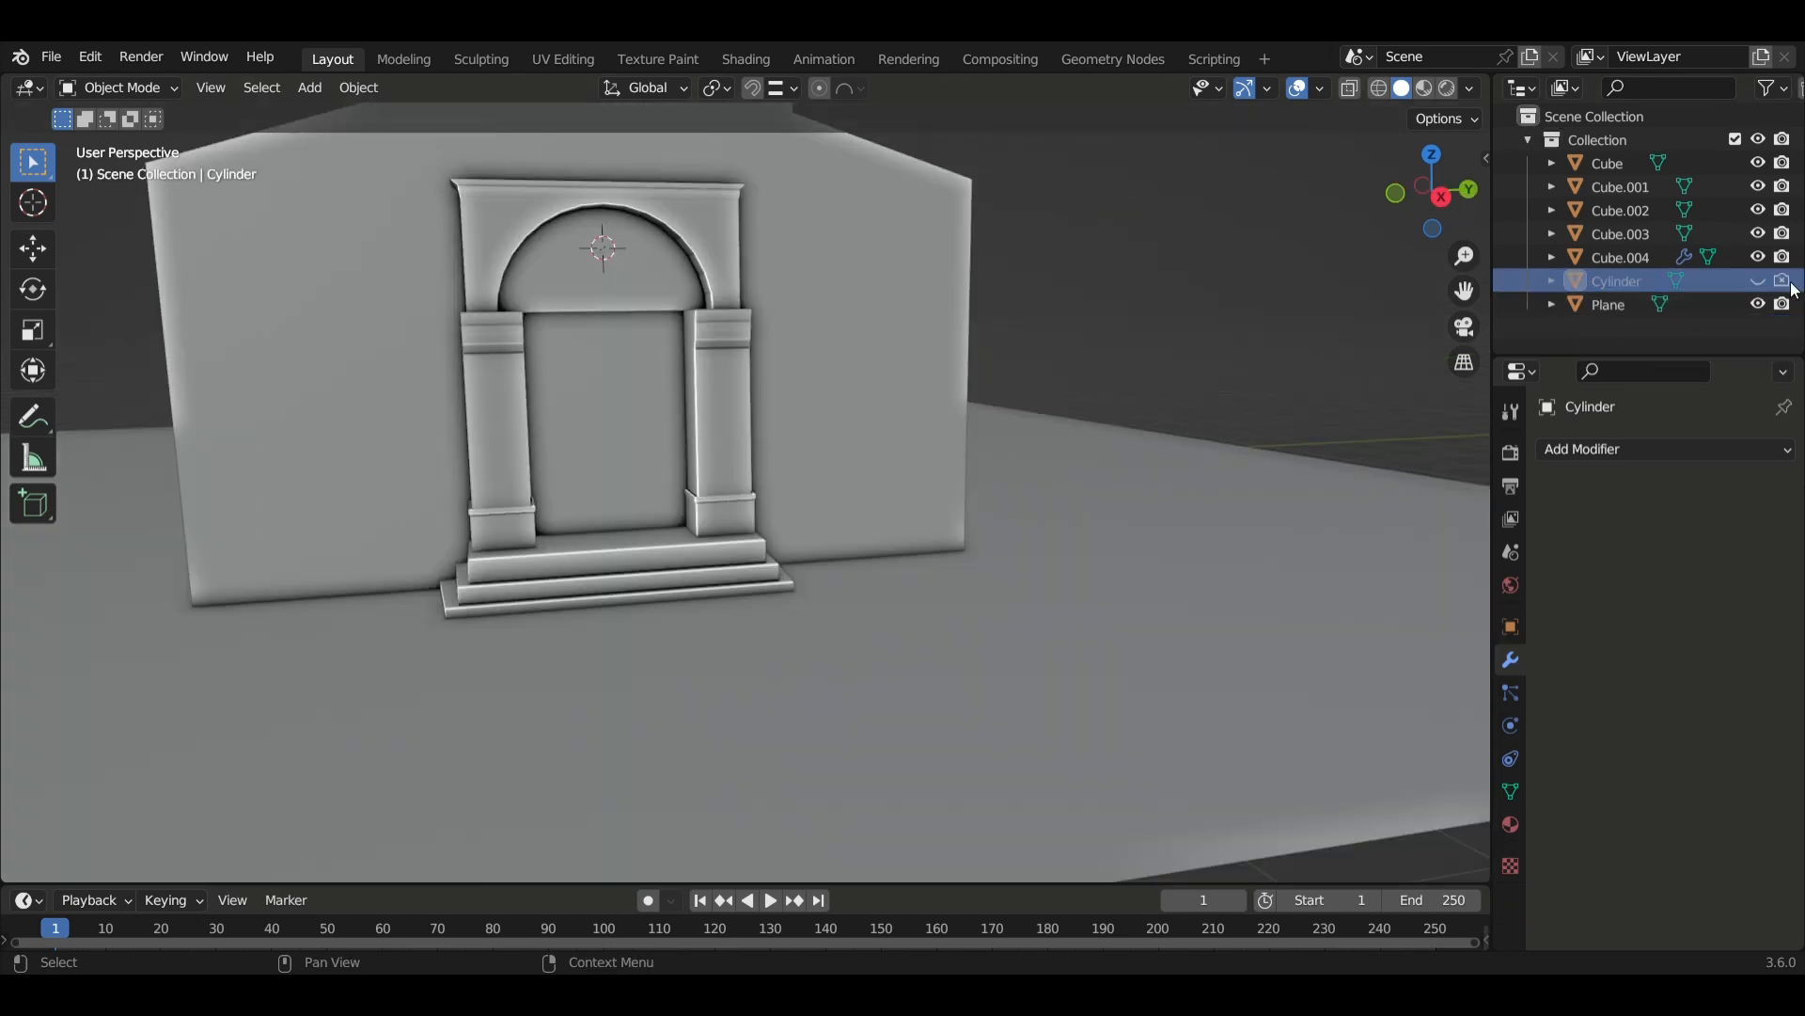
pyautogui.click(1759, 281)
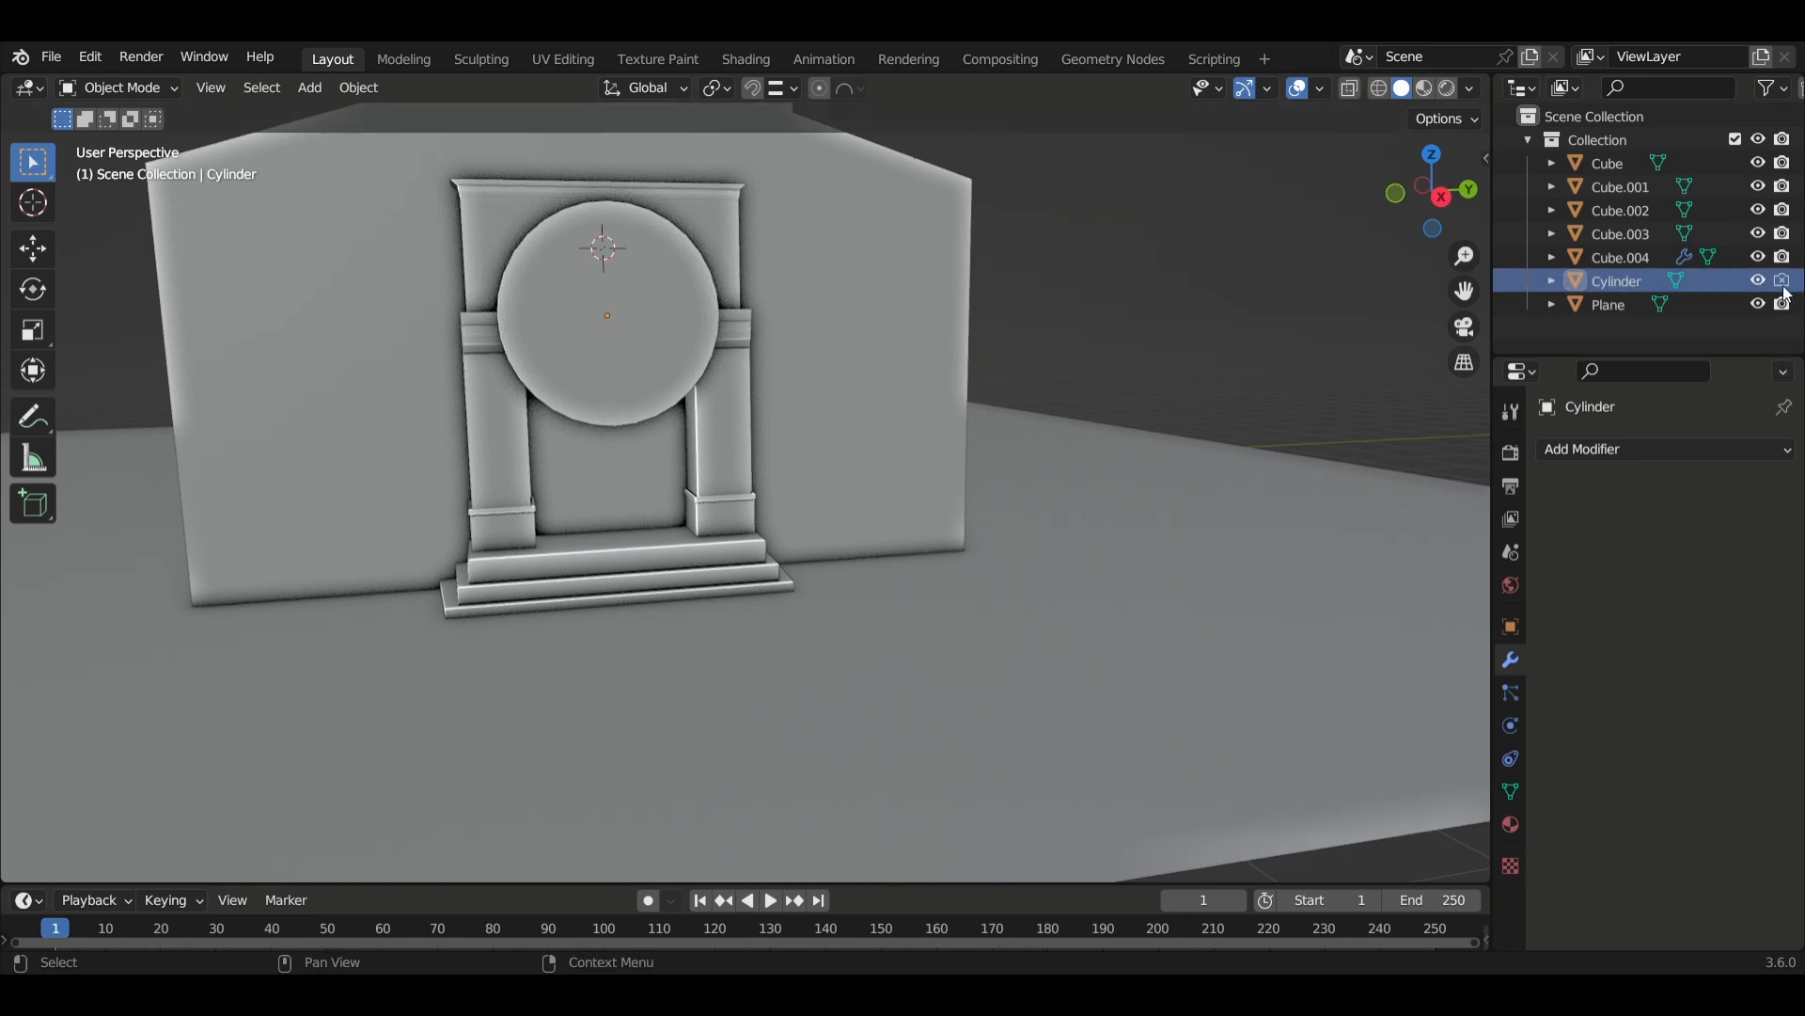
pyautogui.click(1759, 281)
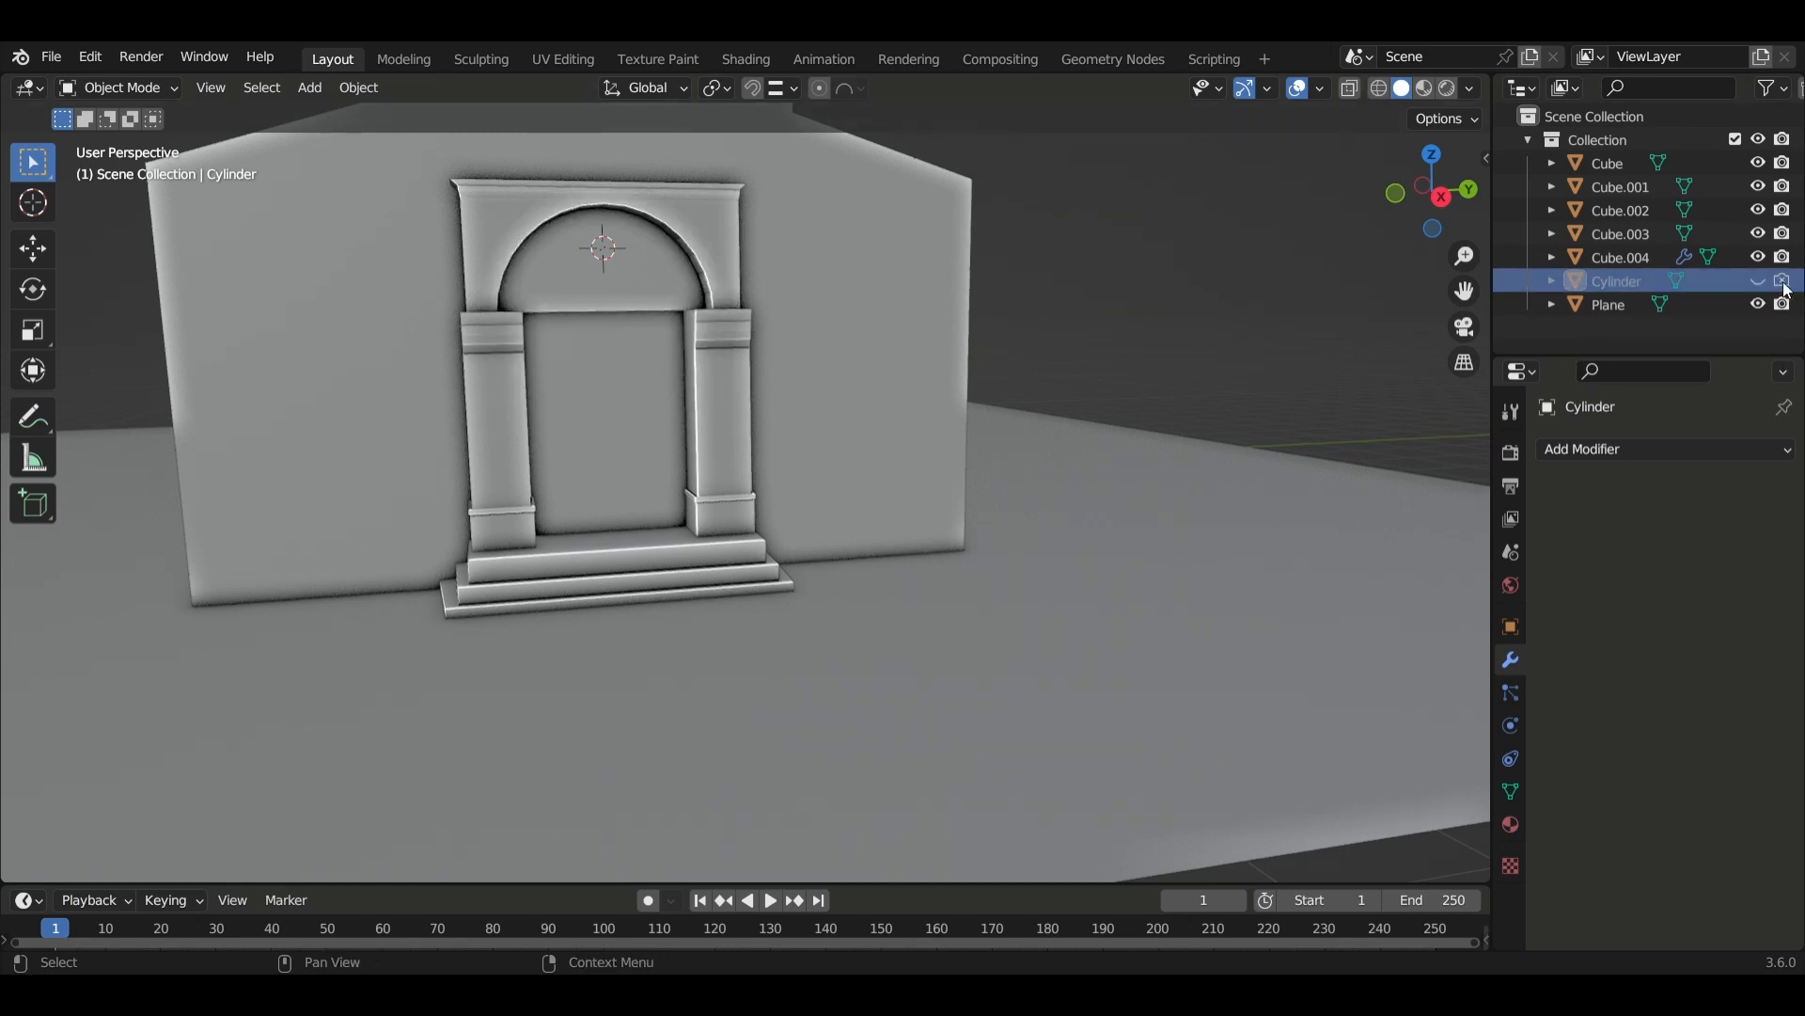
pyautogui.click(1786, 284)
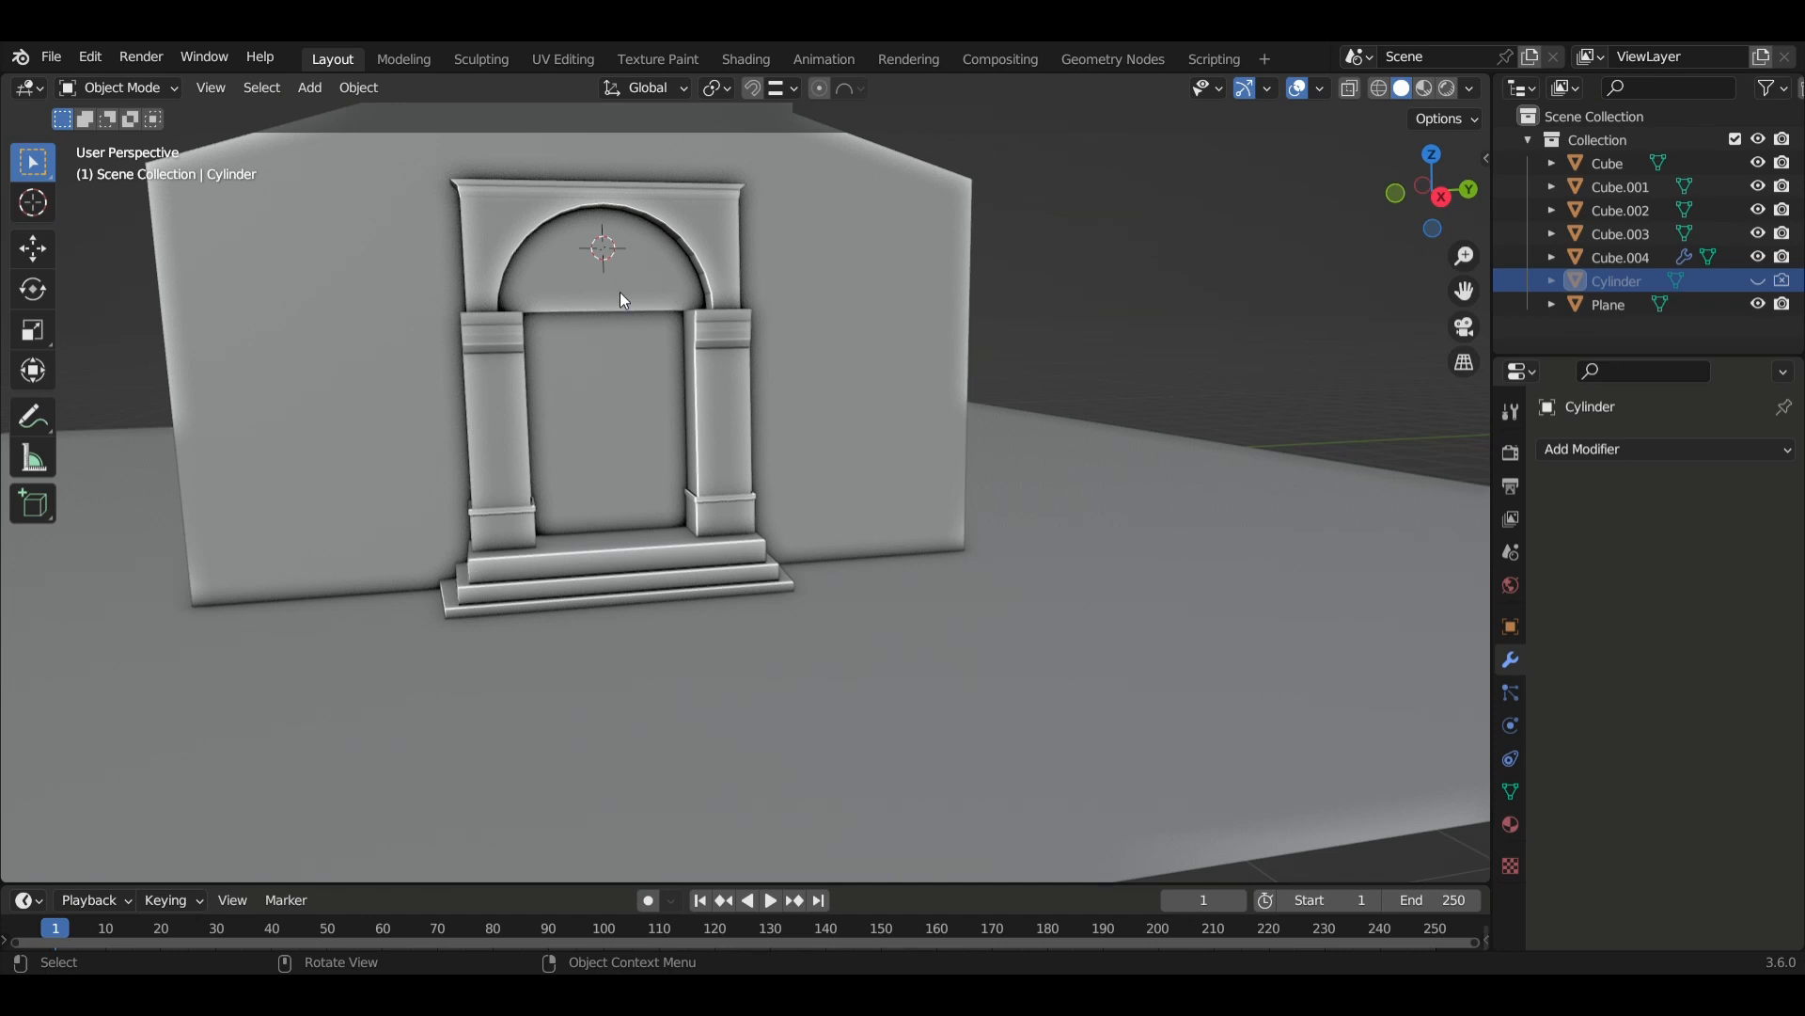
# Snap the 3D cursor to the selected main building block.
pyautogui.moveTo(811, 363); pyautogui.dragTo(899, 374, button='middle')
pyautogui.moveTo(989, 420); pyautogui.dragTo(793, 425, button='middle')
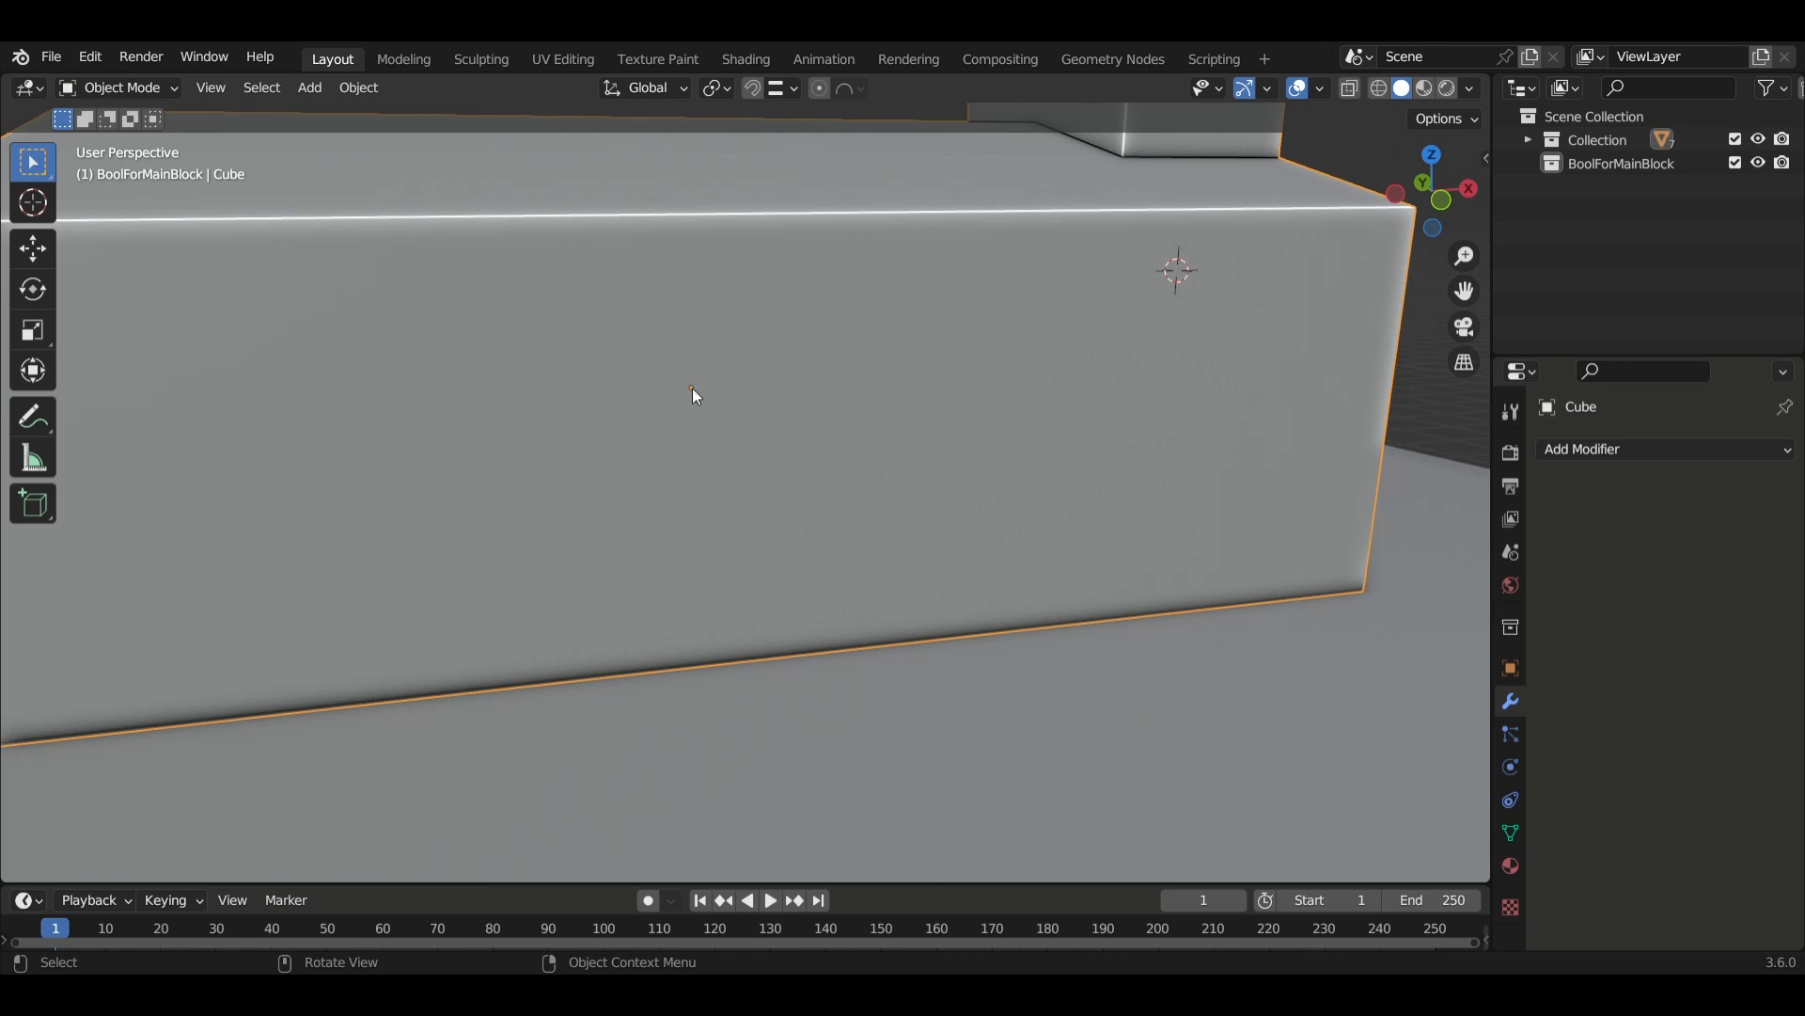
pyautogui.scroll(-4, 692, 388)
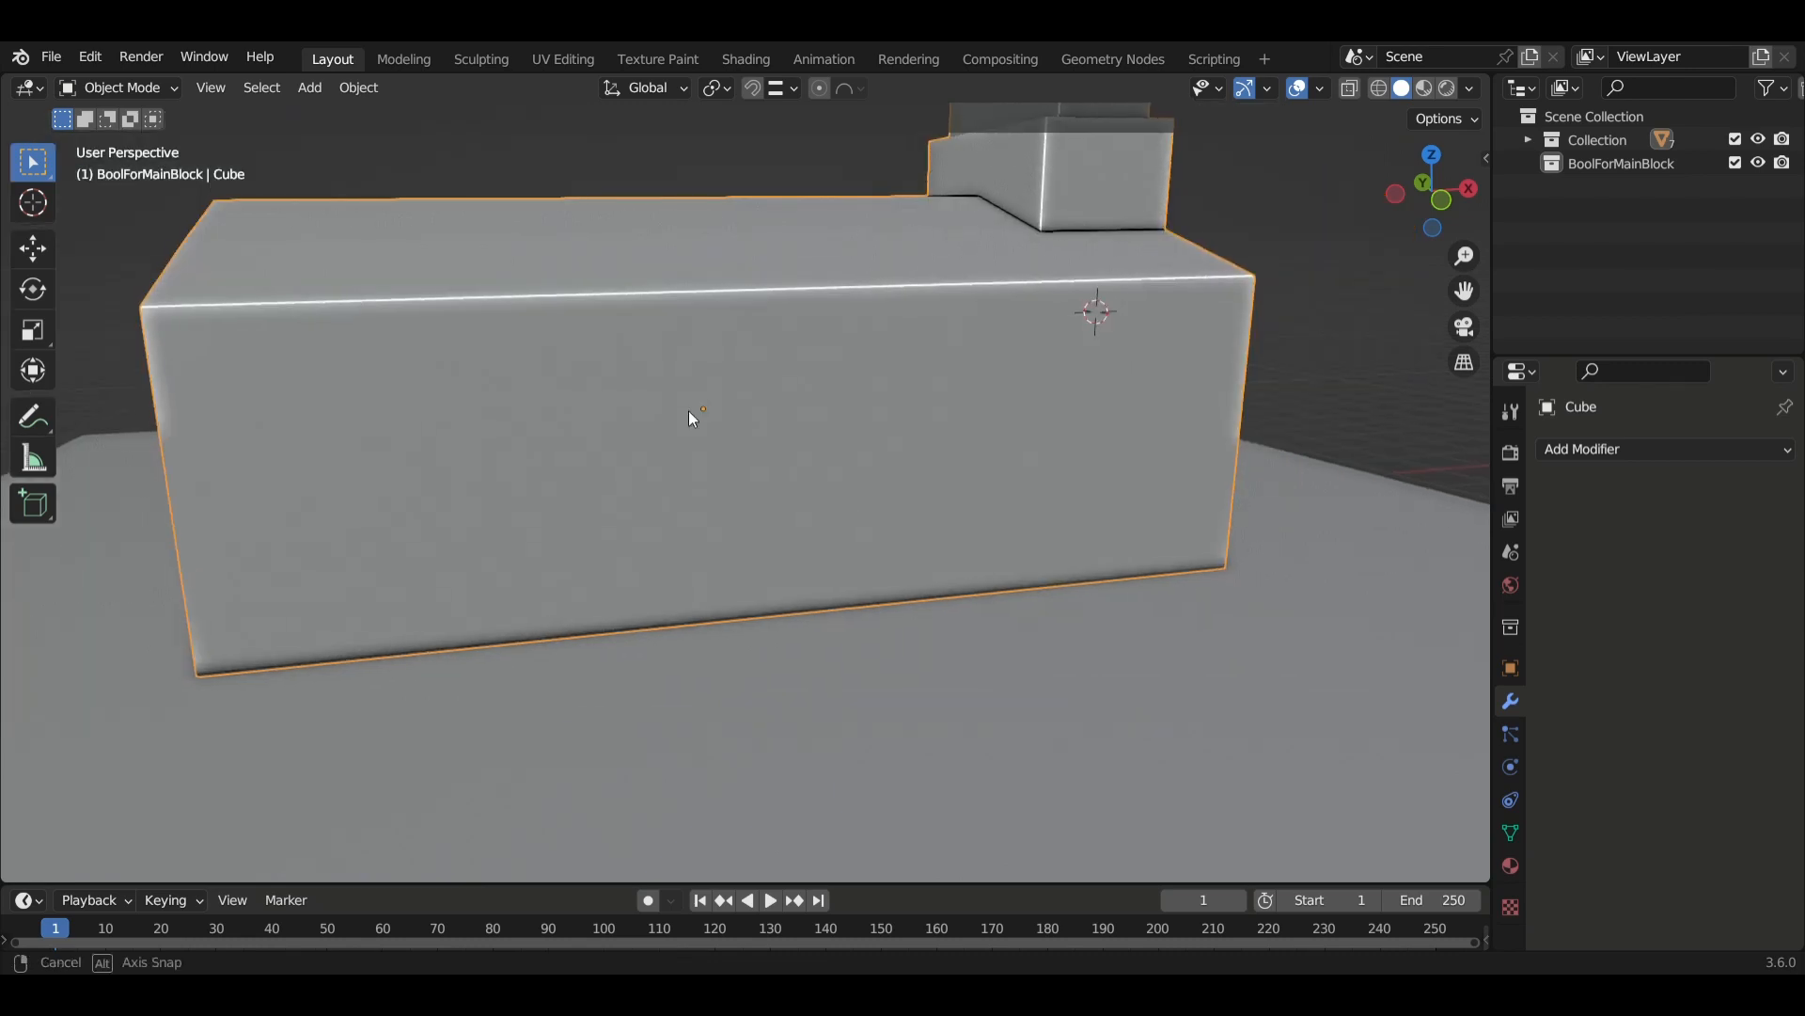
pyautogui.hotkey('shift', 'a')
pyautogui.moveTo(688, 410)
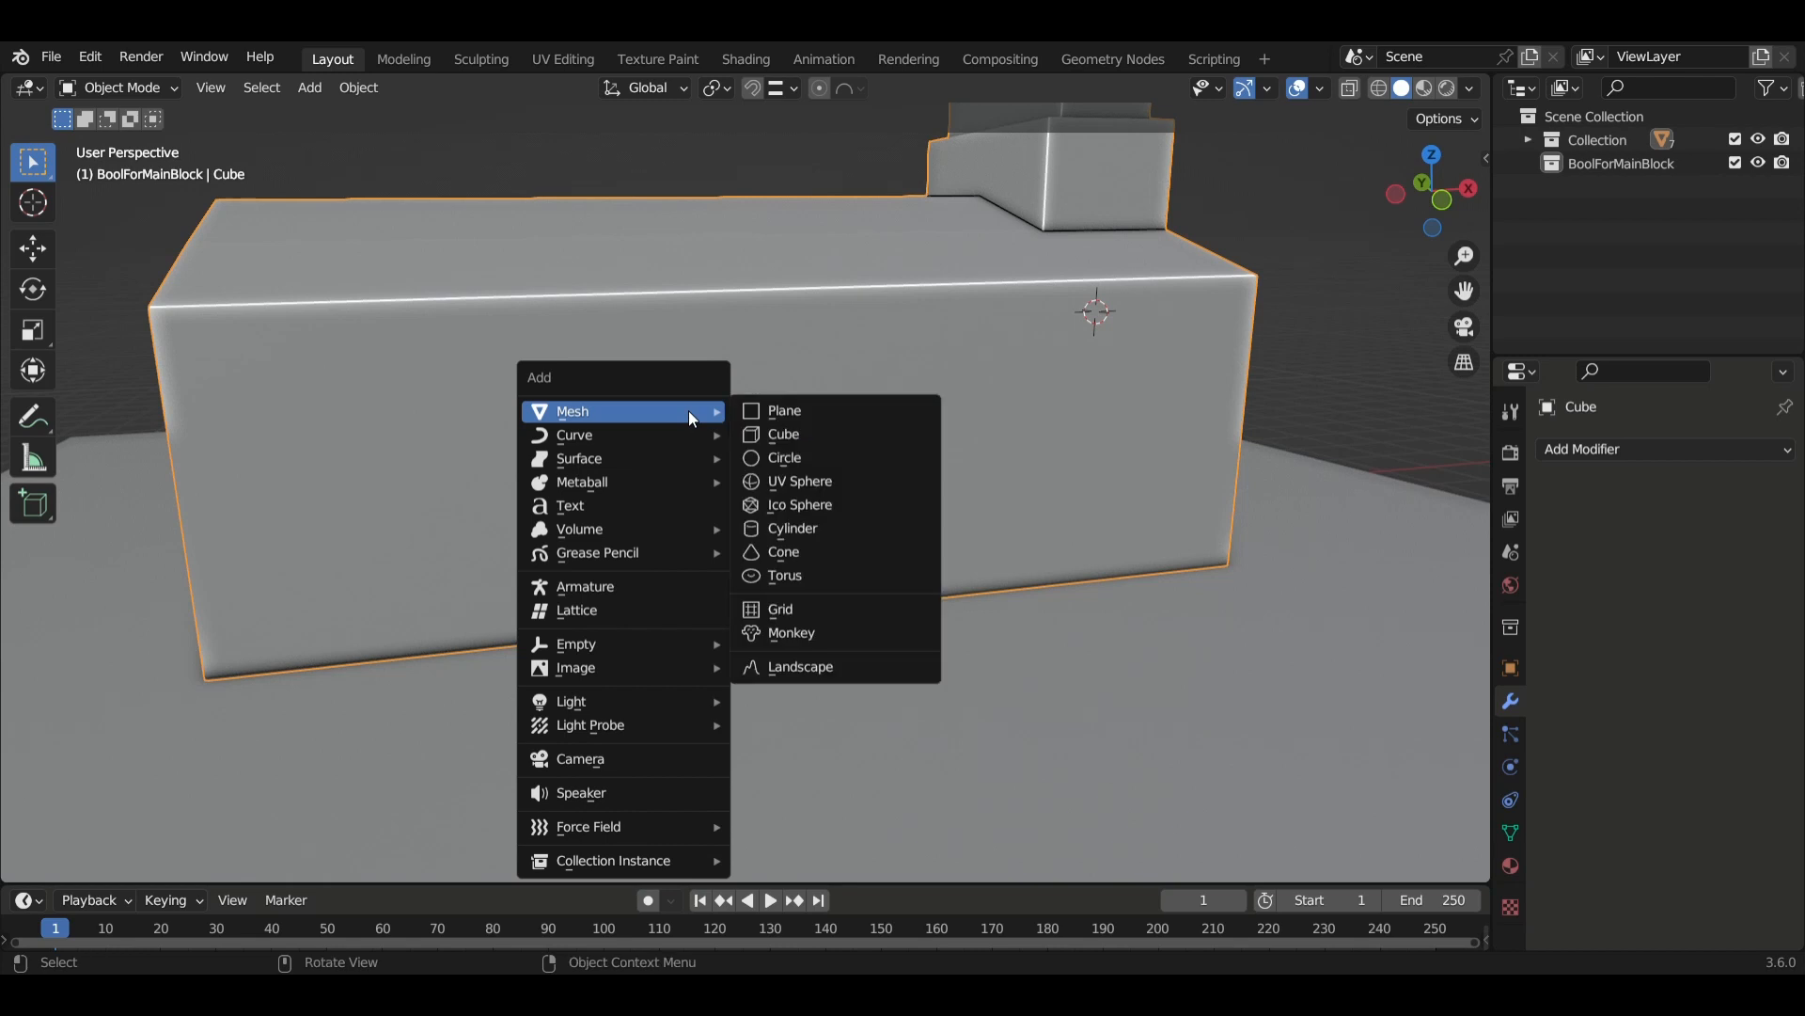
pyautogui.press('Escape')
pyautogui.hotkey('shift', 's')
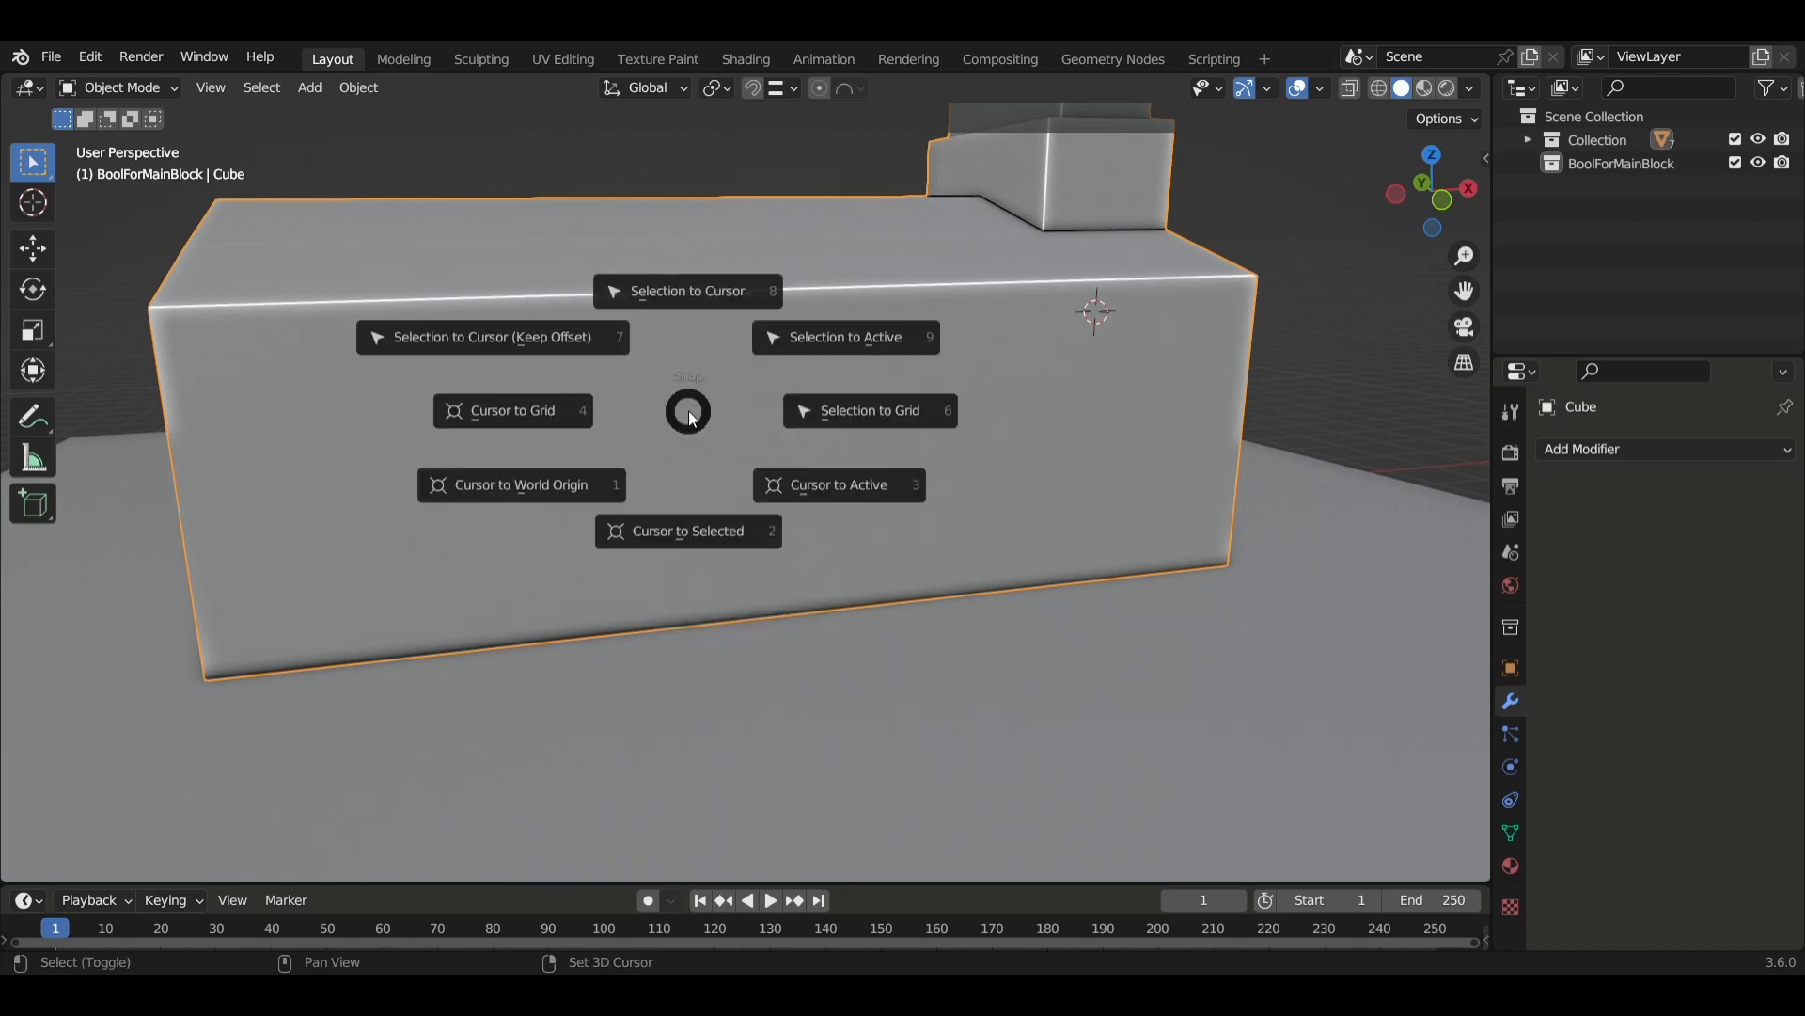
pyautogui.click(698, 544)
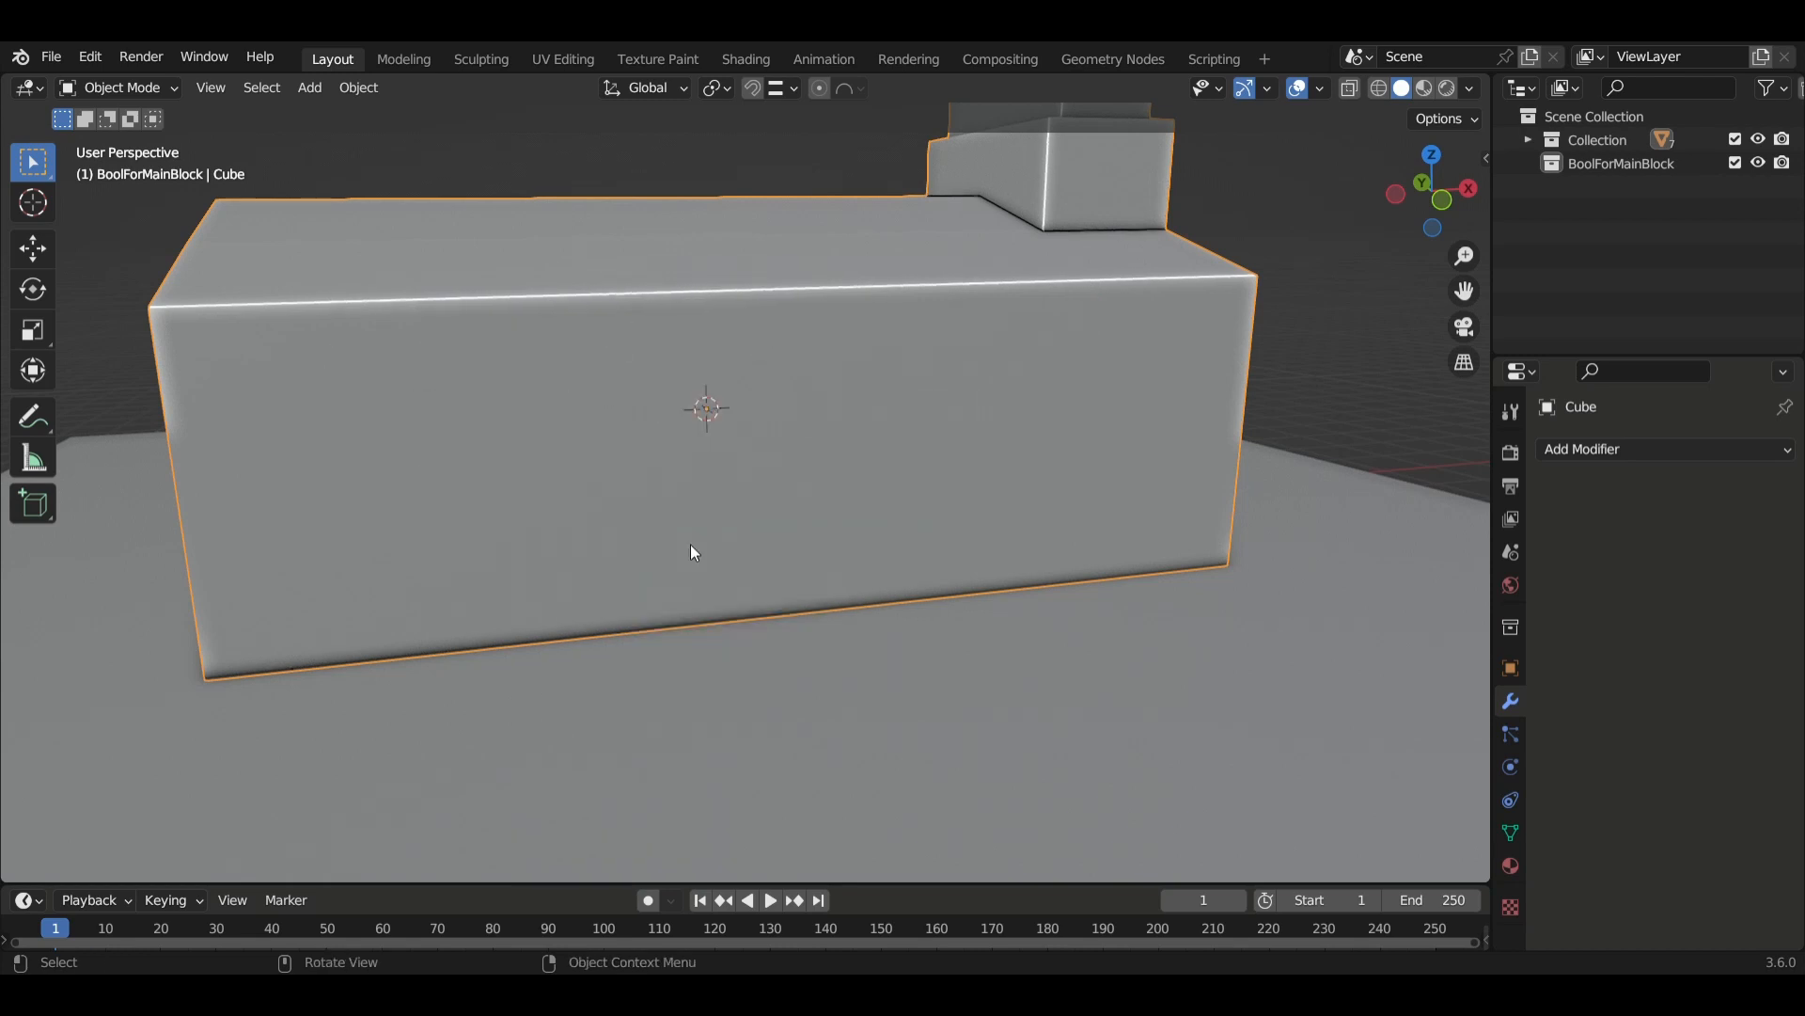
# Add a cube at the 3D cursor and move it about 7.5 m along global X, out in front of the building.
pyautogui.hotkey('shift', 'a')
pyautogui.moveTo(691, 495)
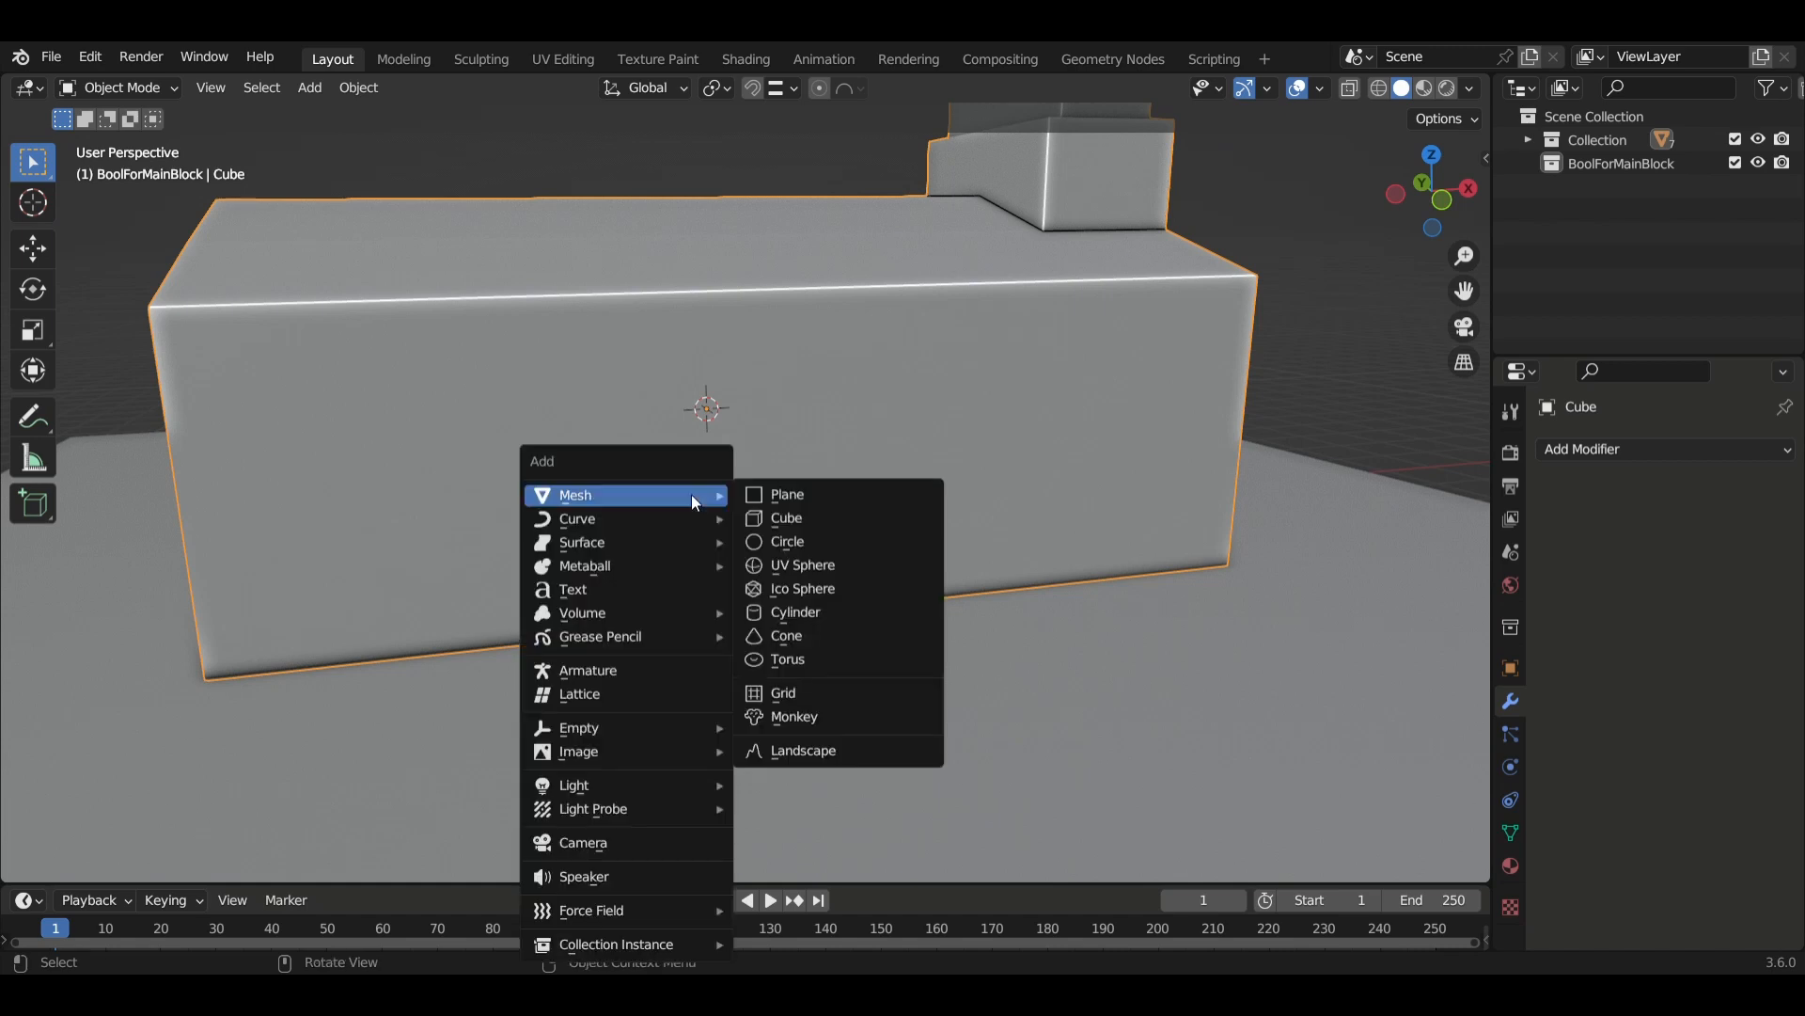
pyautogui.click(814, 520)
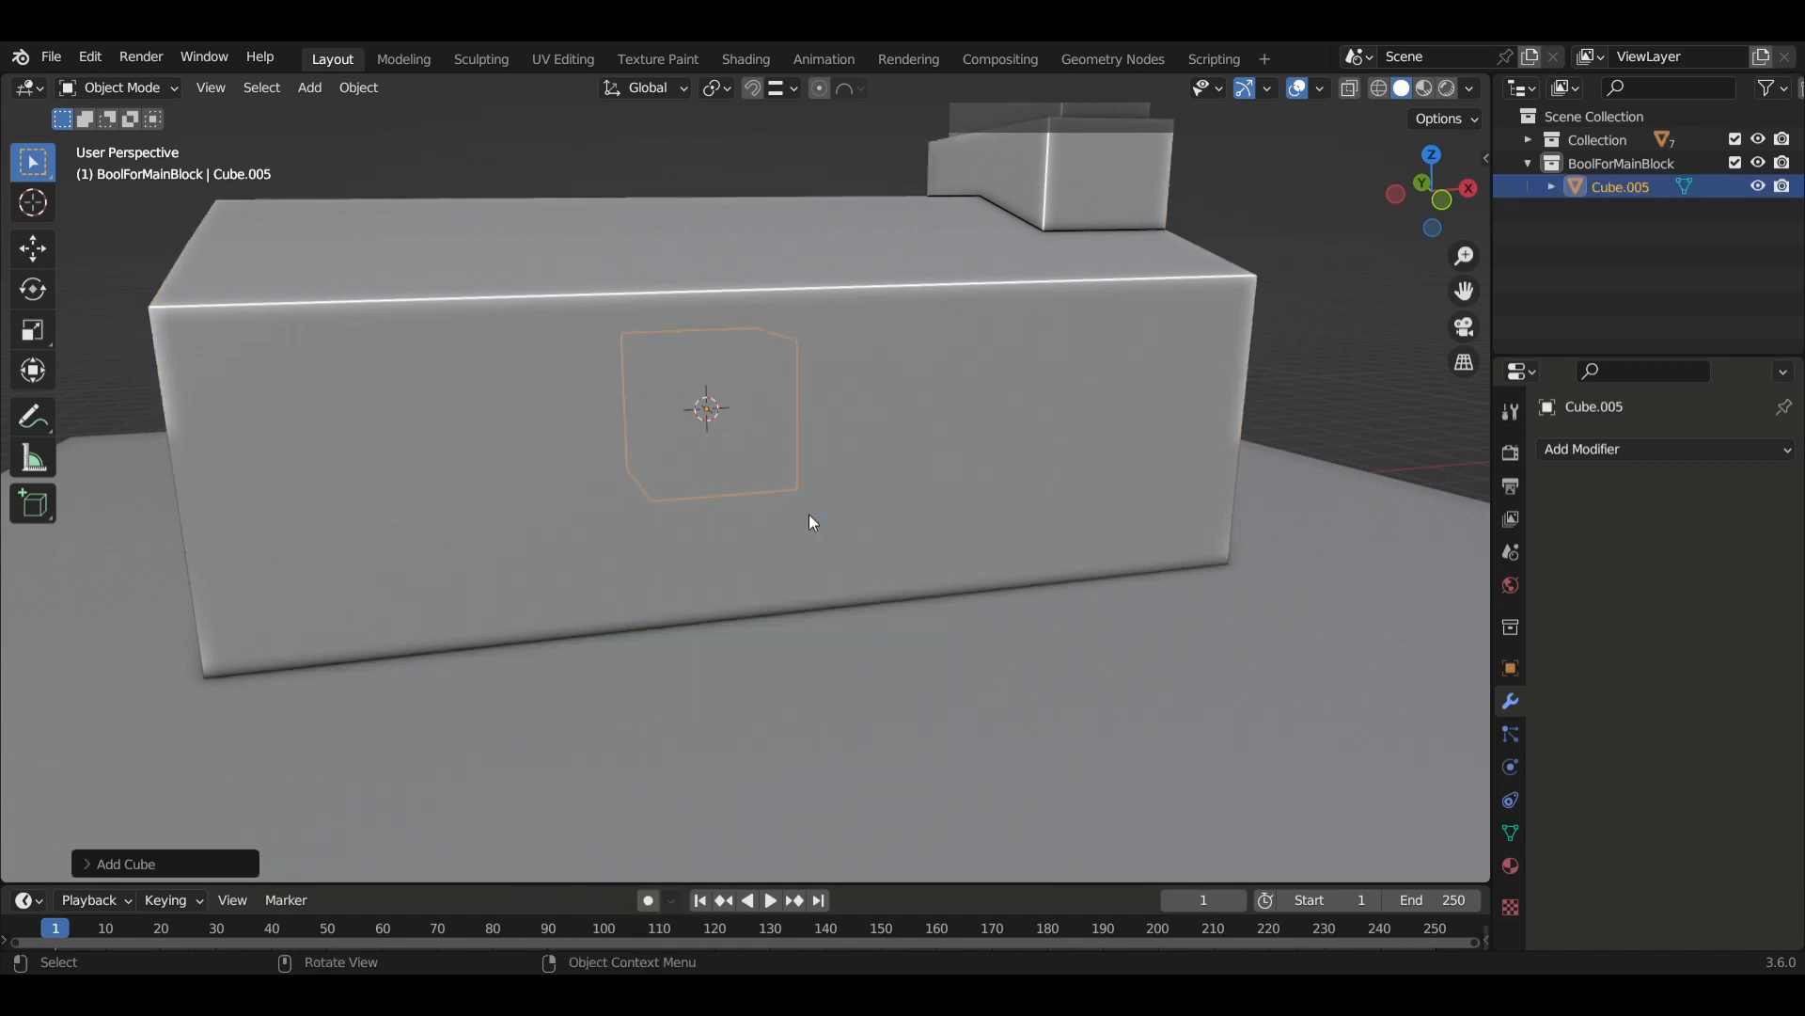
pyautogui.scroll(-4, 813, 522)
pyautogui.press('g')
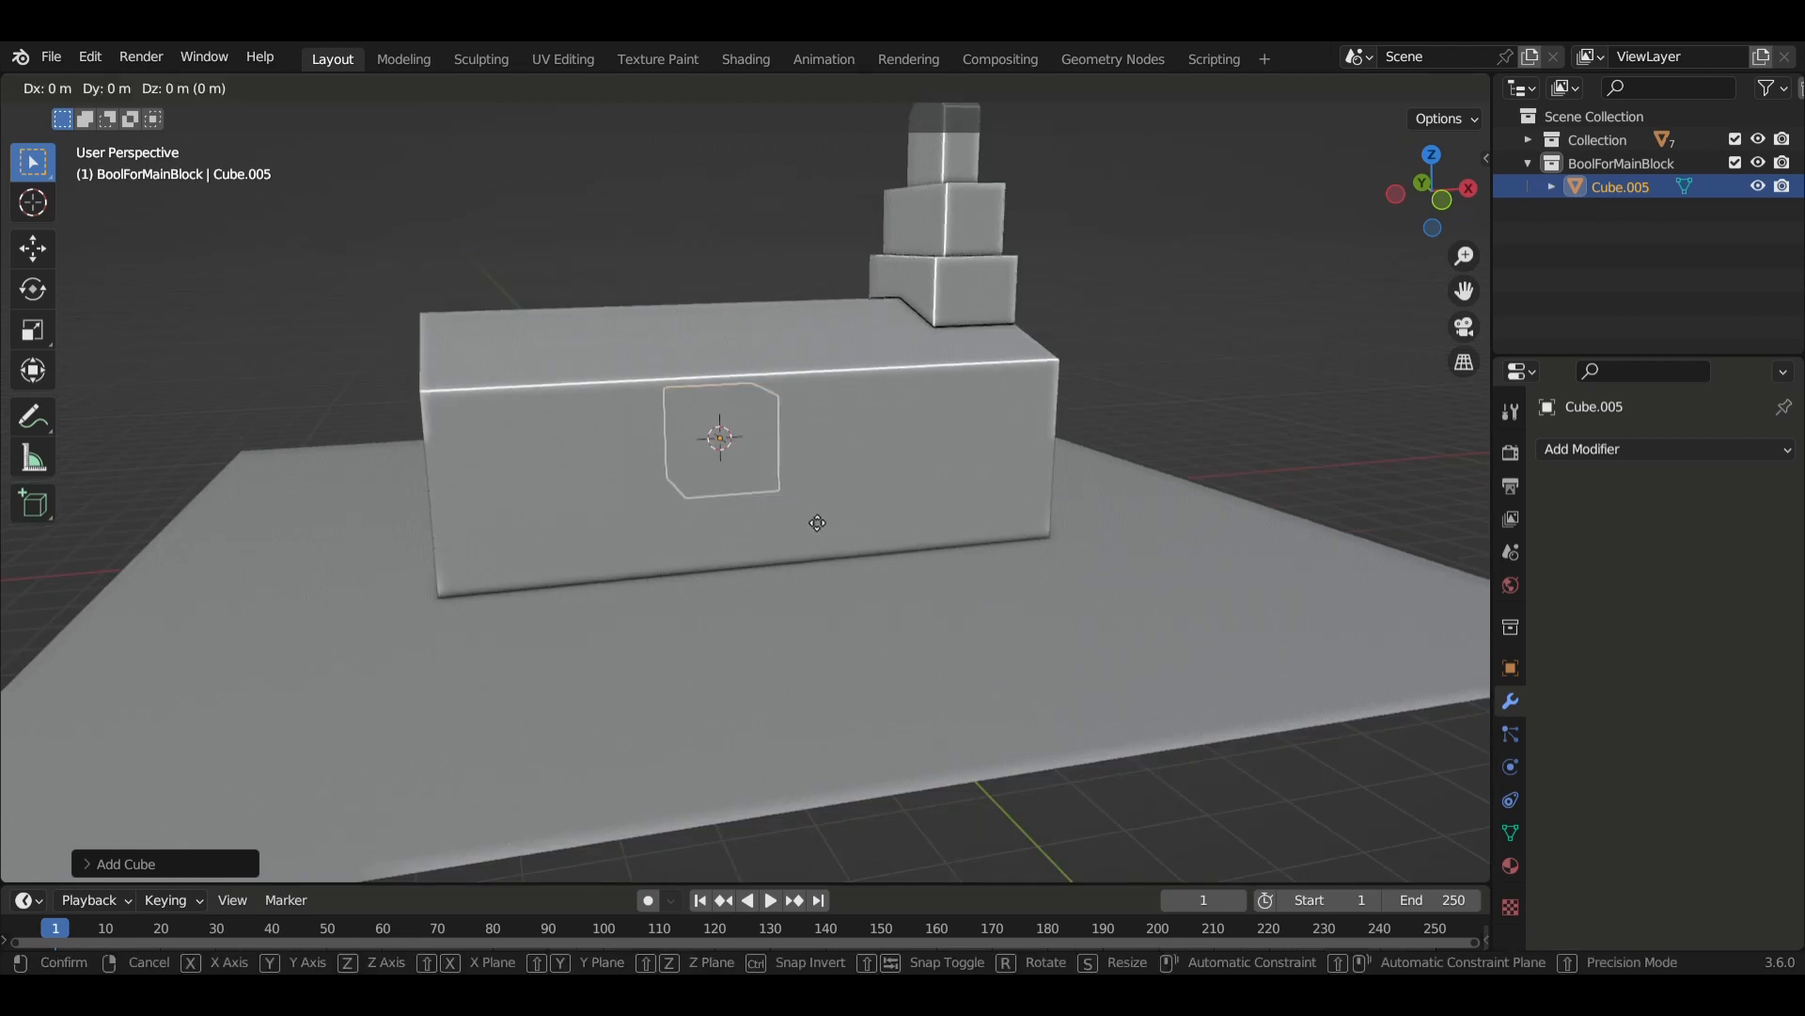
pyautogui.press('x')
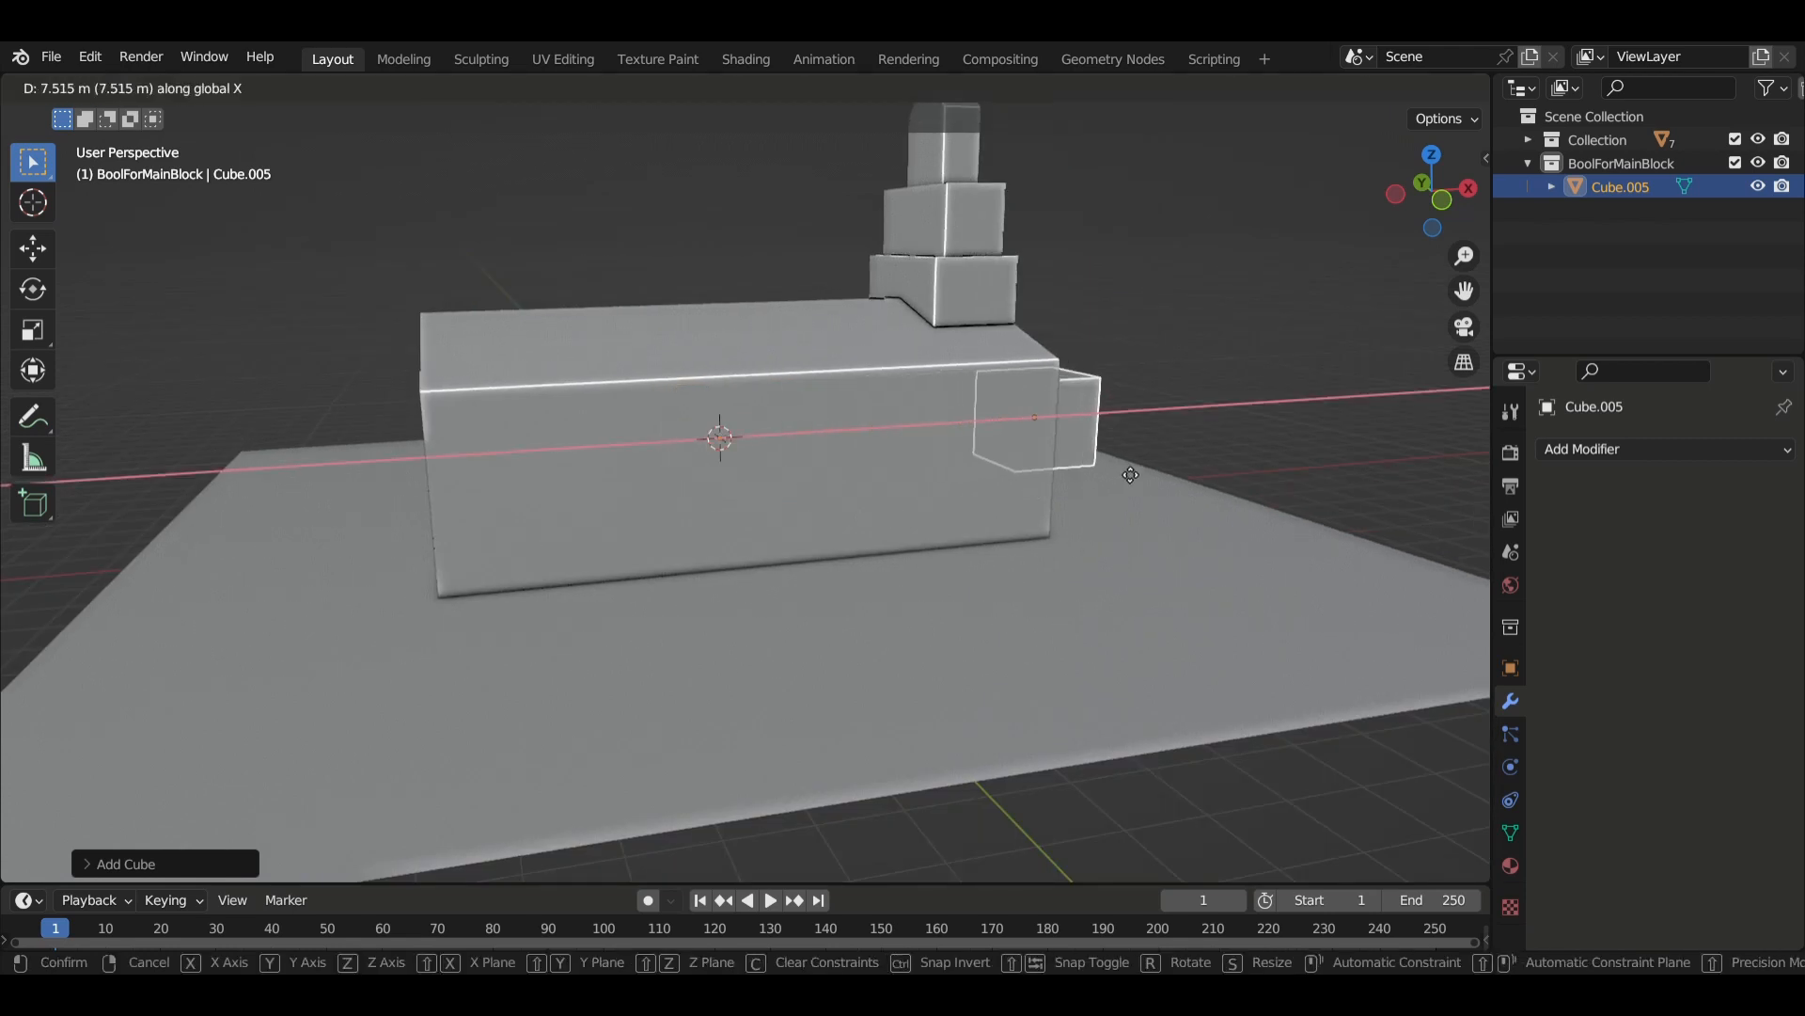
pyautogui.click(1126, 485)
# Narrow the new cube to a scale of about 0.31 with global Z locked, forming an upright block.
pyautogui.moveTo(1127, 485); pyautogui.dragTo(980, 489, button='middle')
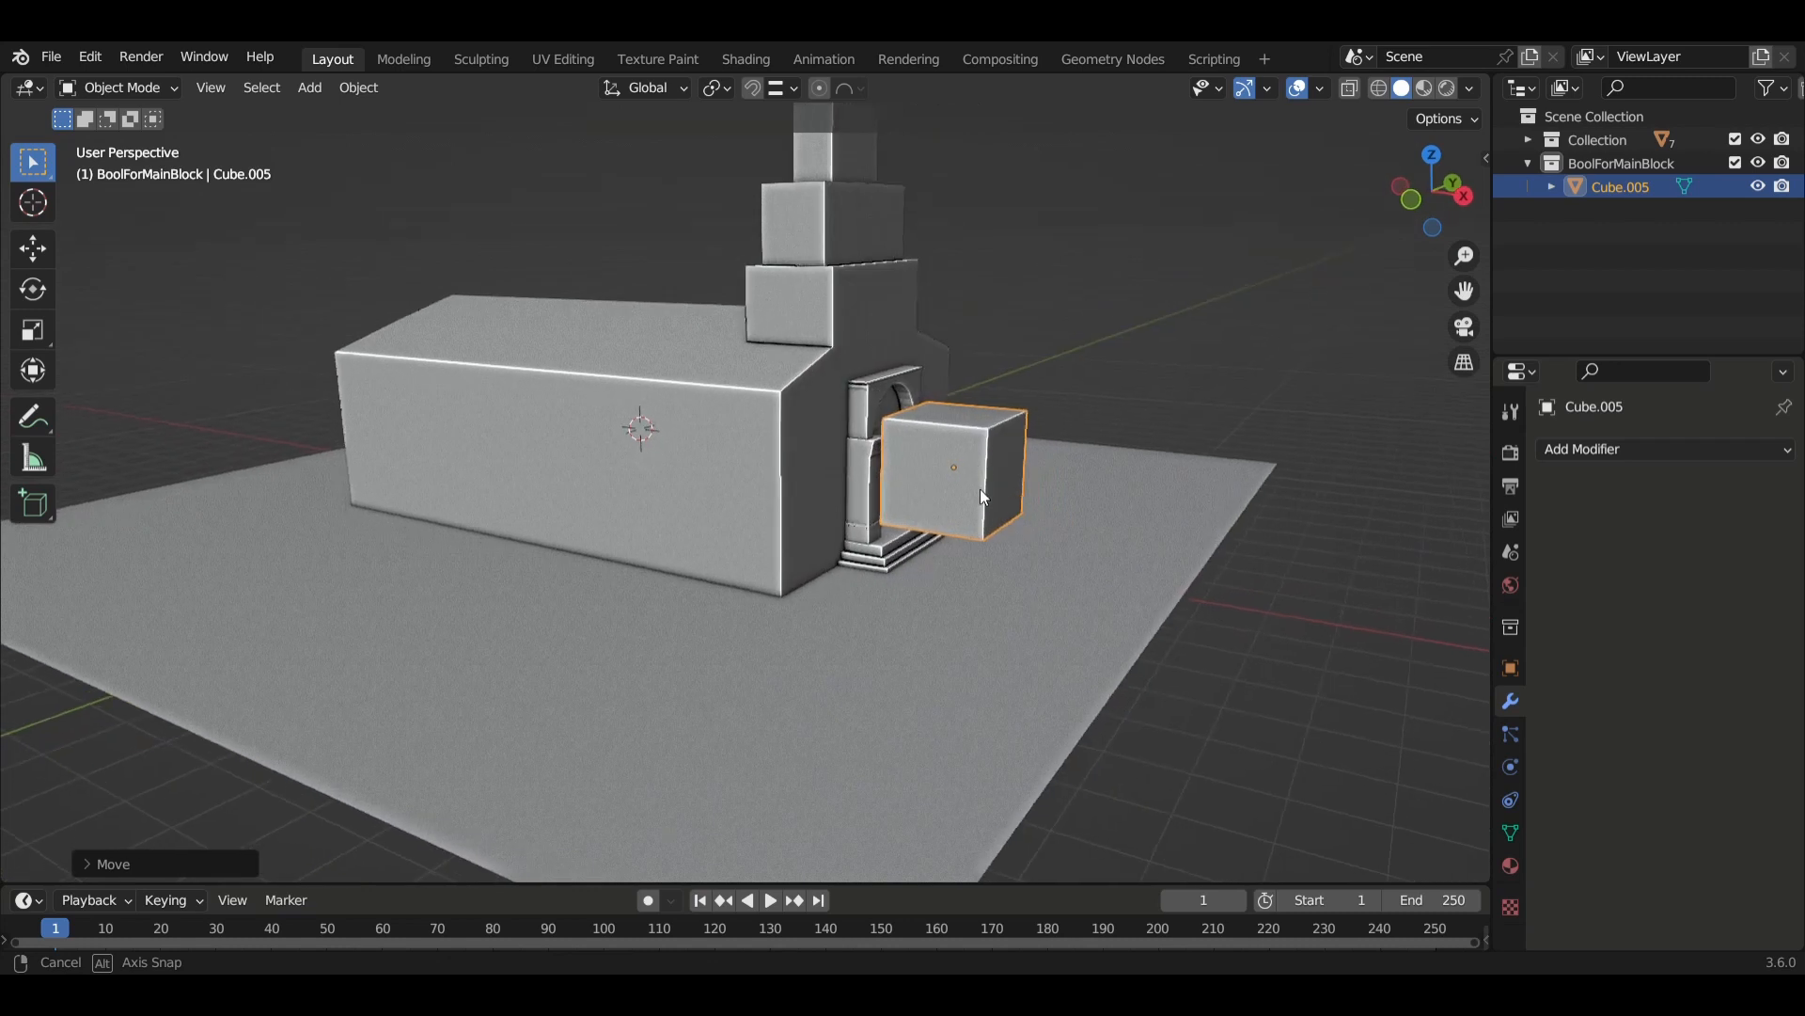
pyautogui.press('s')
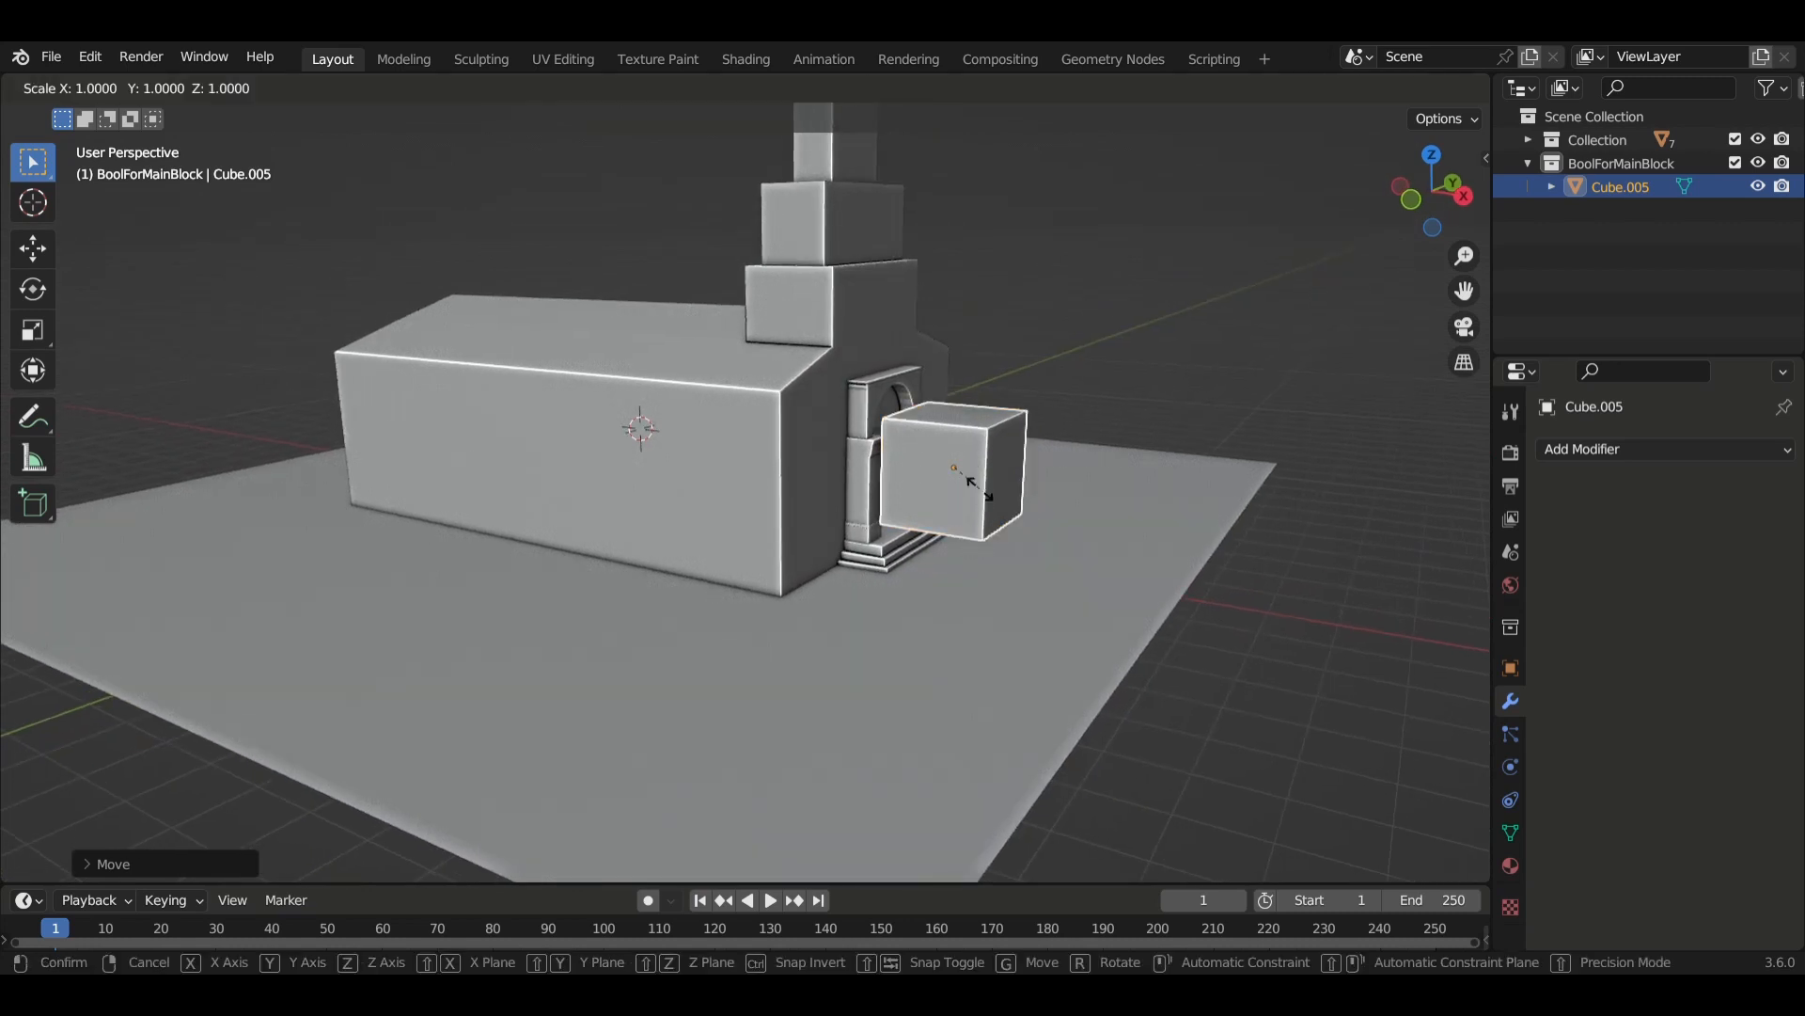
pyautogui.hotkey('shift', 'z')
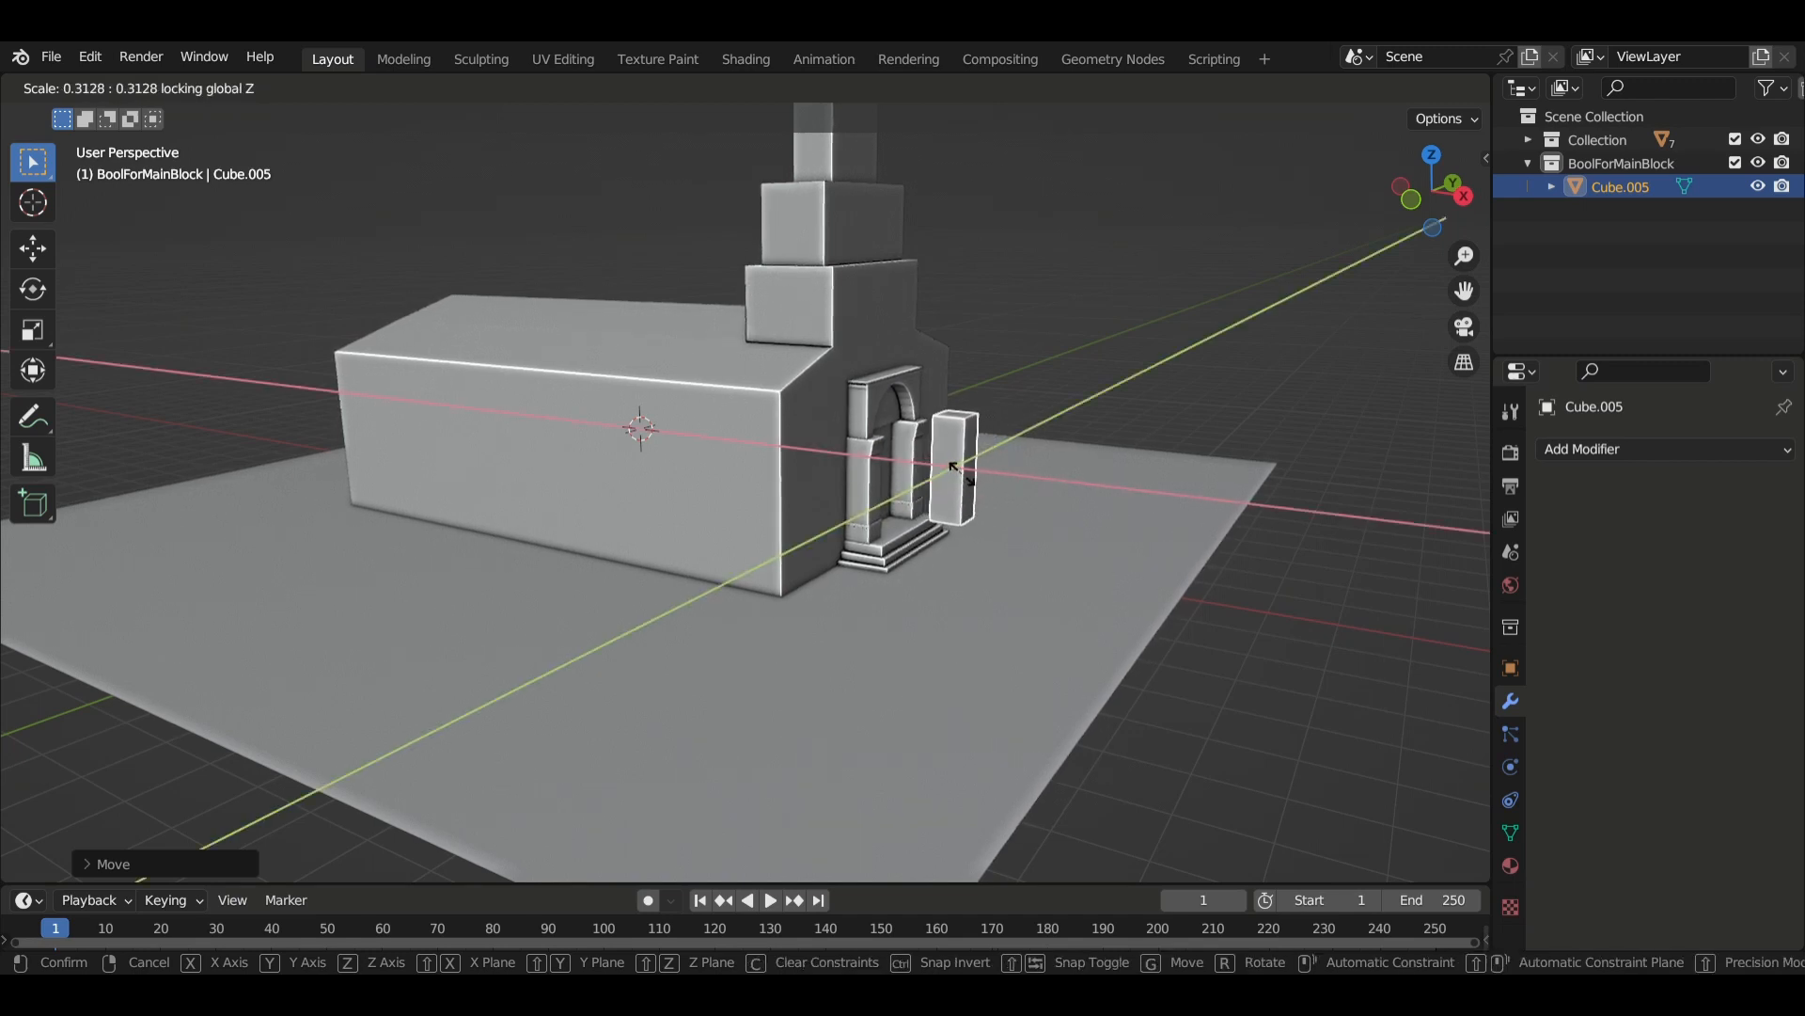
pyautogui.click(965, 478)
# Move the upright block along negative global Y past the building's front corner, and raise it slightly along global Z.
pyautogui.moveTo(997, 509); pyautogui.dragTo(1044, 528, button='middle')
pyautogui.press('g')
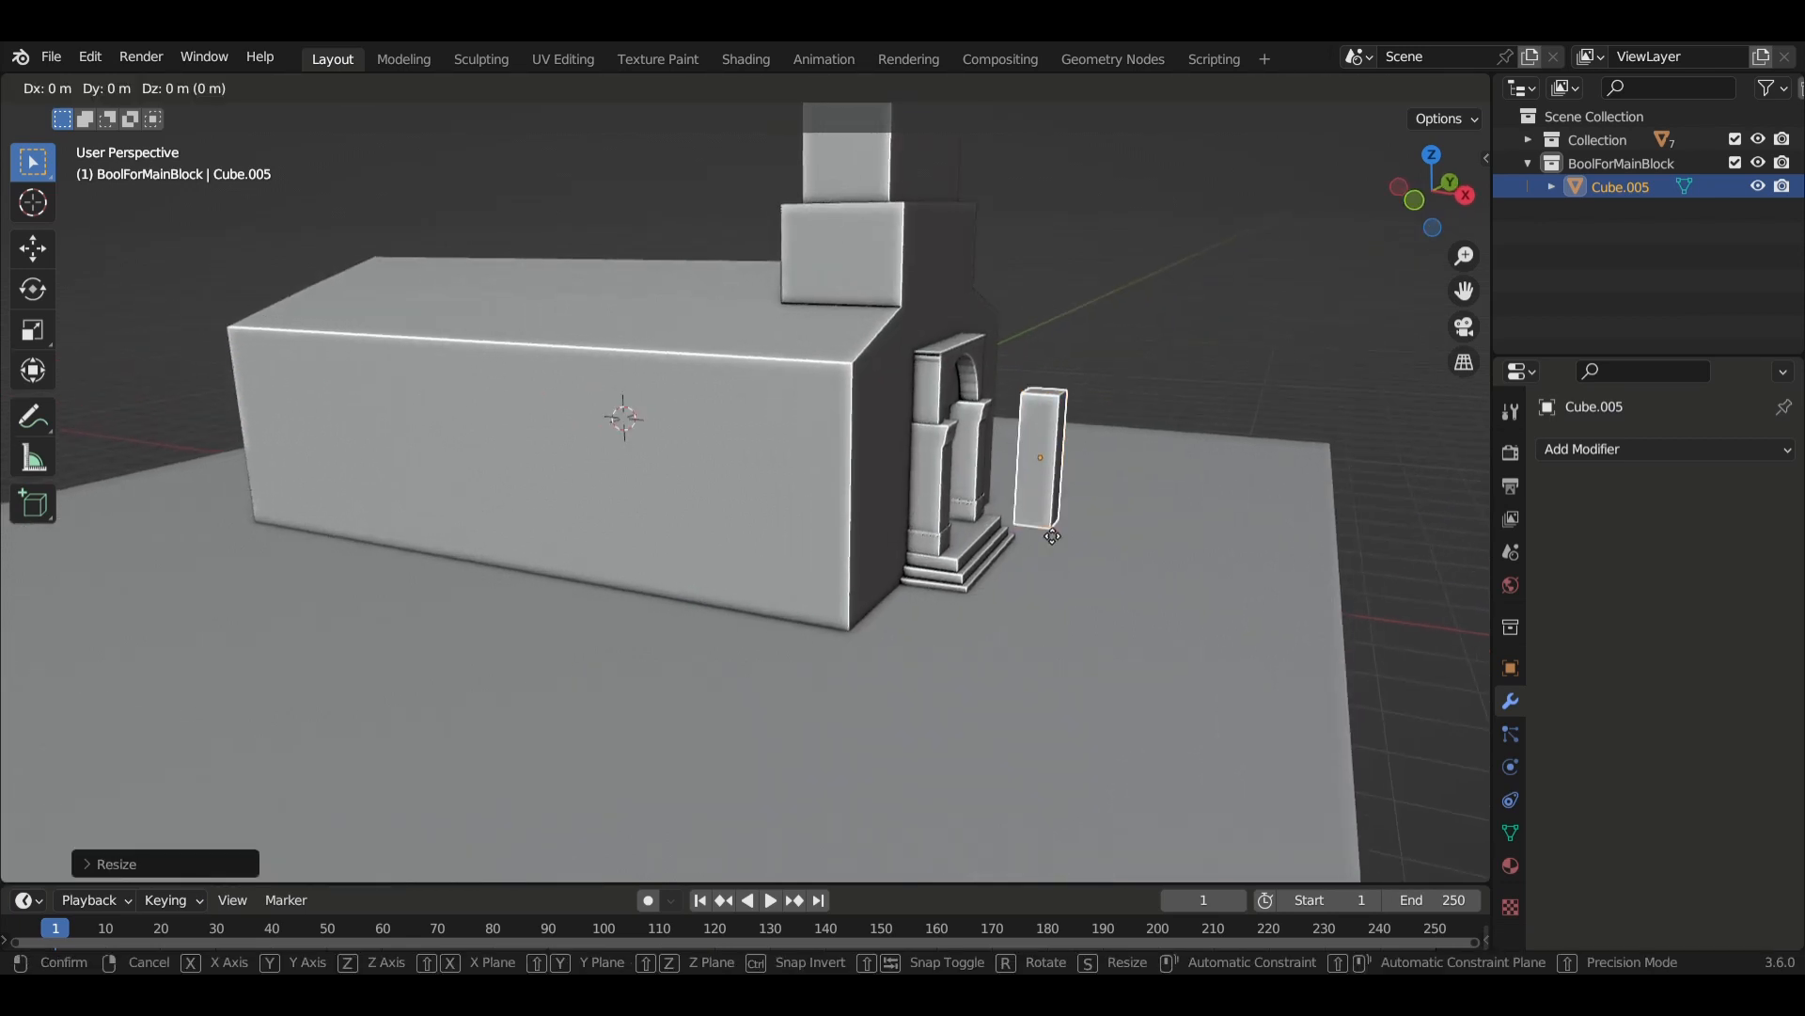
pyautogui.press('y')
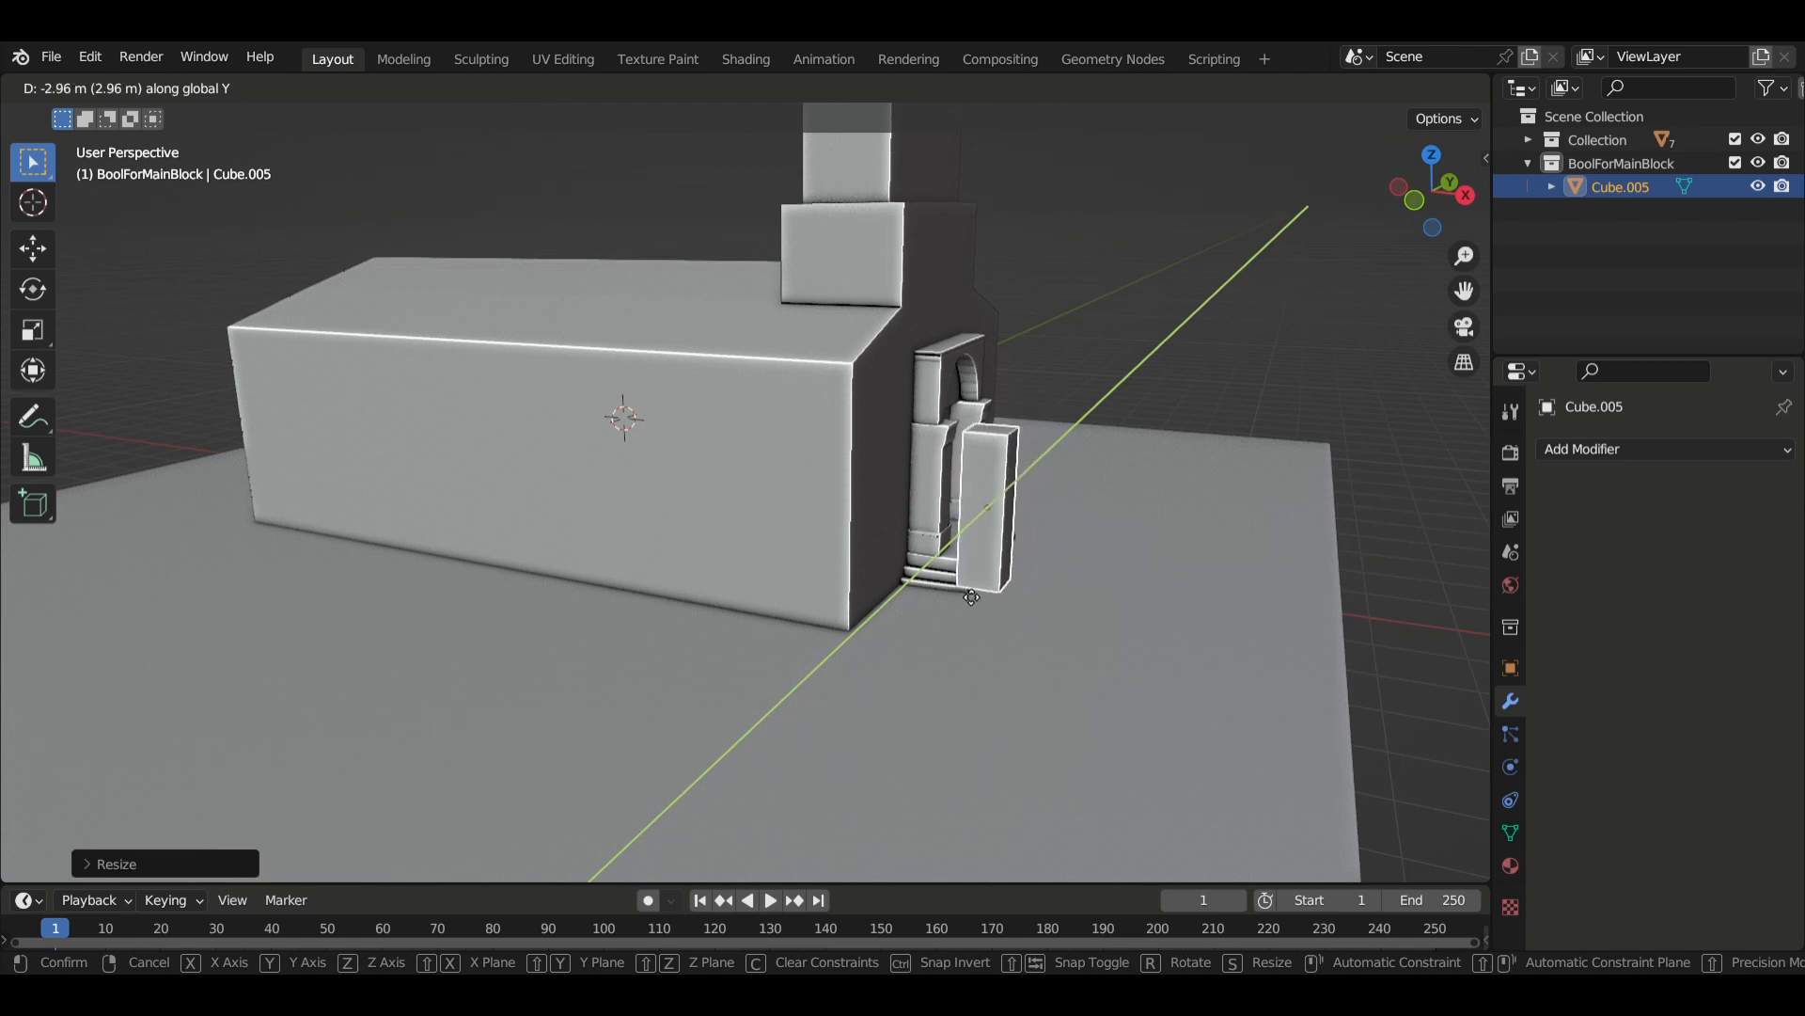
pyautogui.click(963, 616)
pyautogui.press('g')
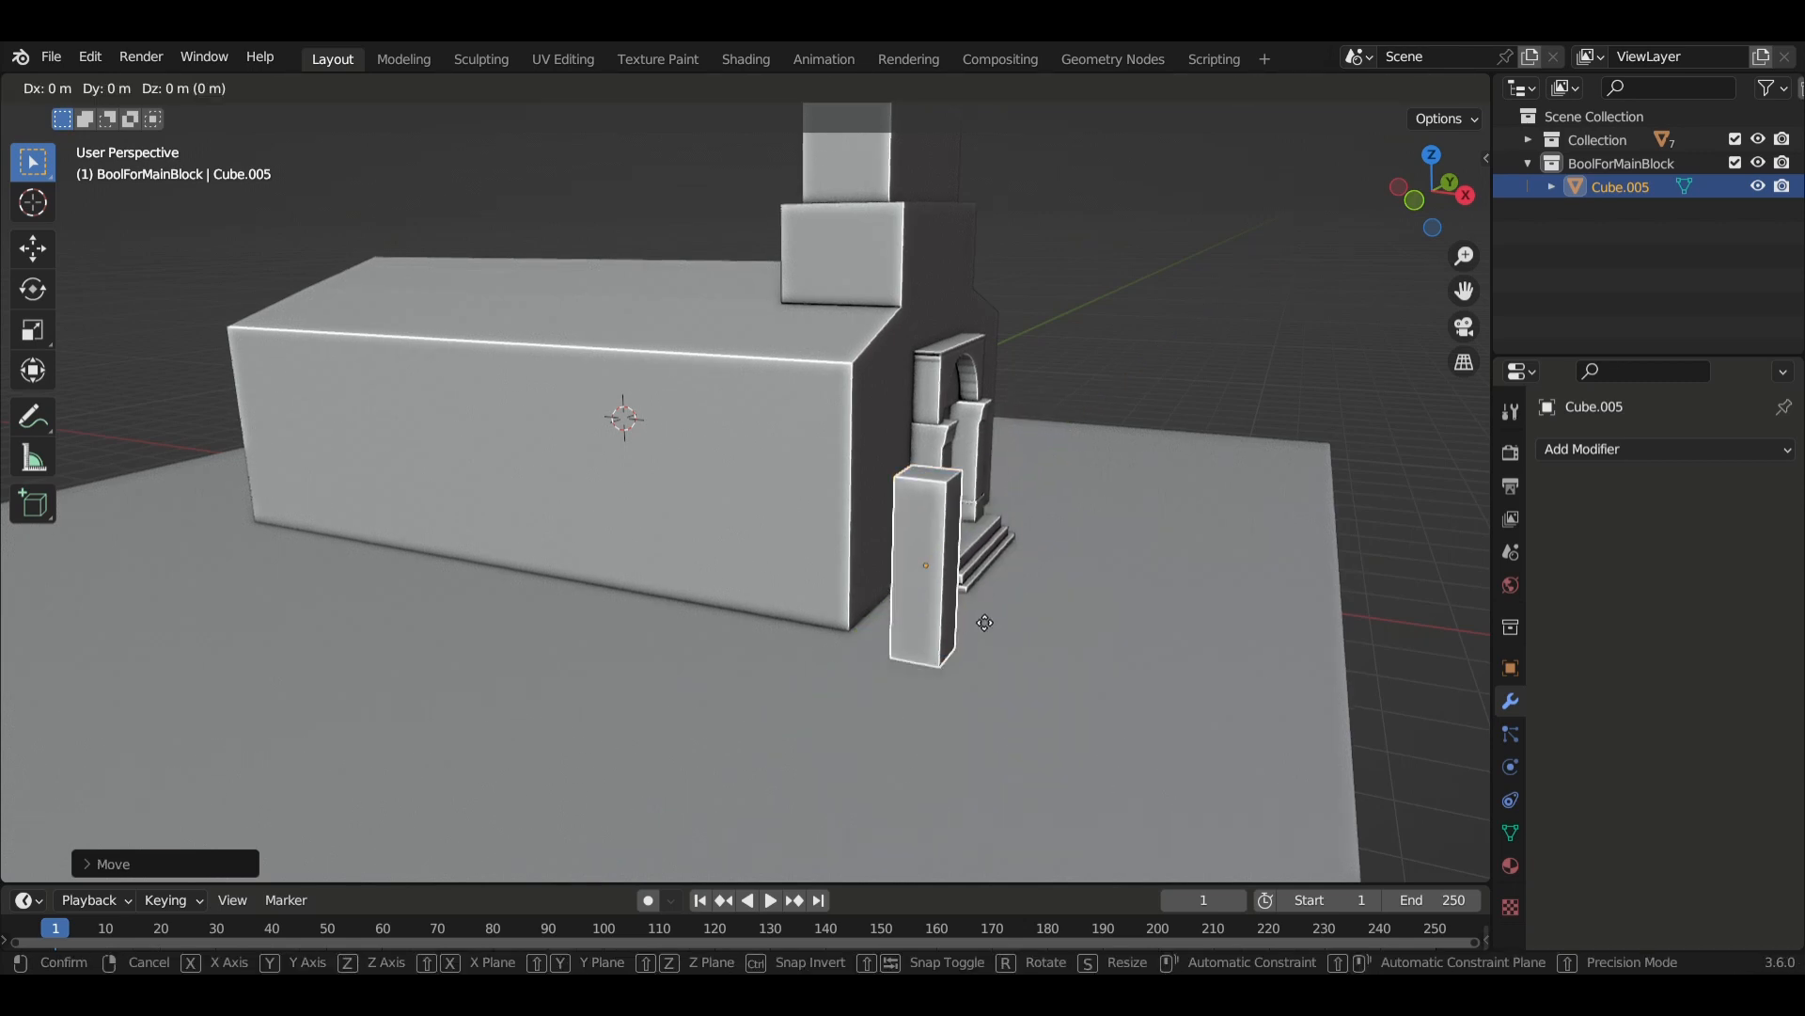
pyautogui.press('z')
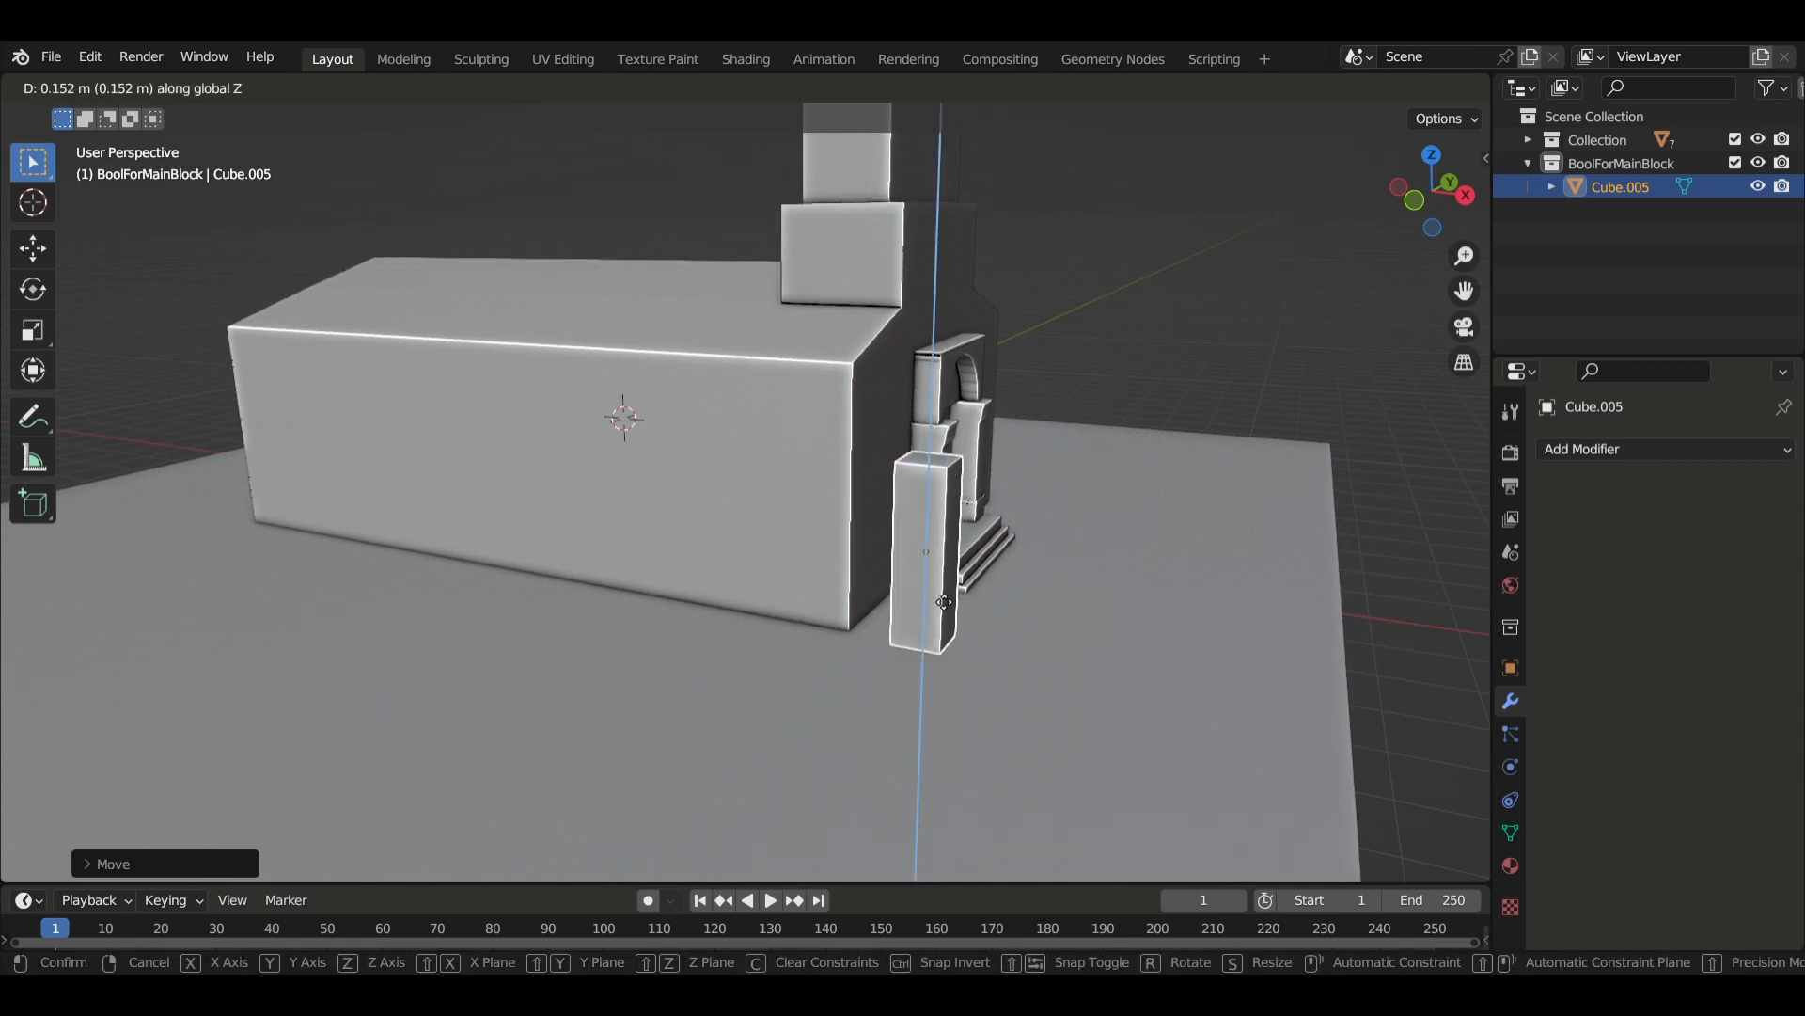
pyautogui.click(938, 601)
# Move the block about 0.7 m back along global X, and shift it along global Y to the building's side edge.
pyautogui.press('g')
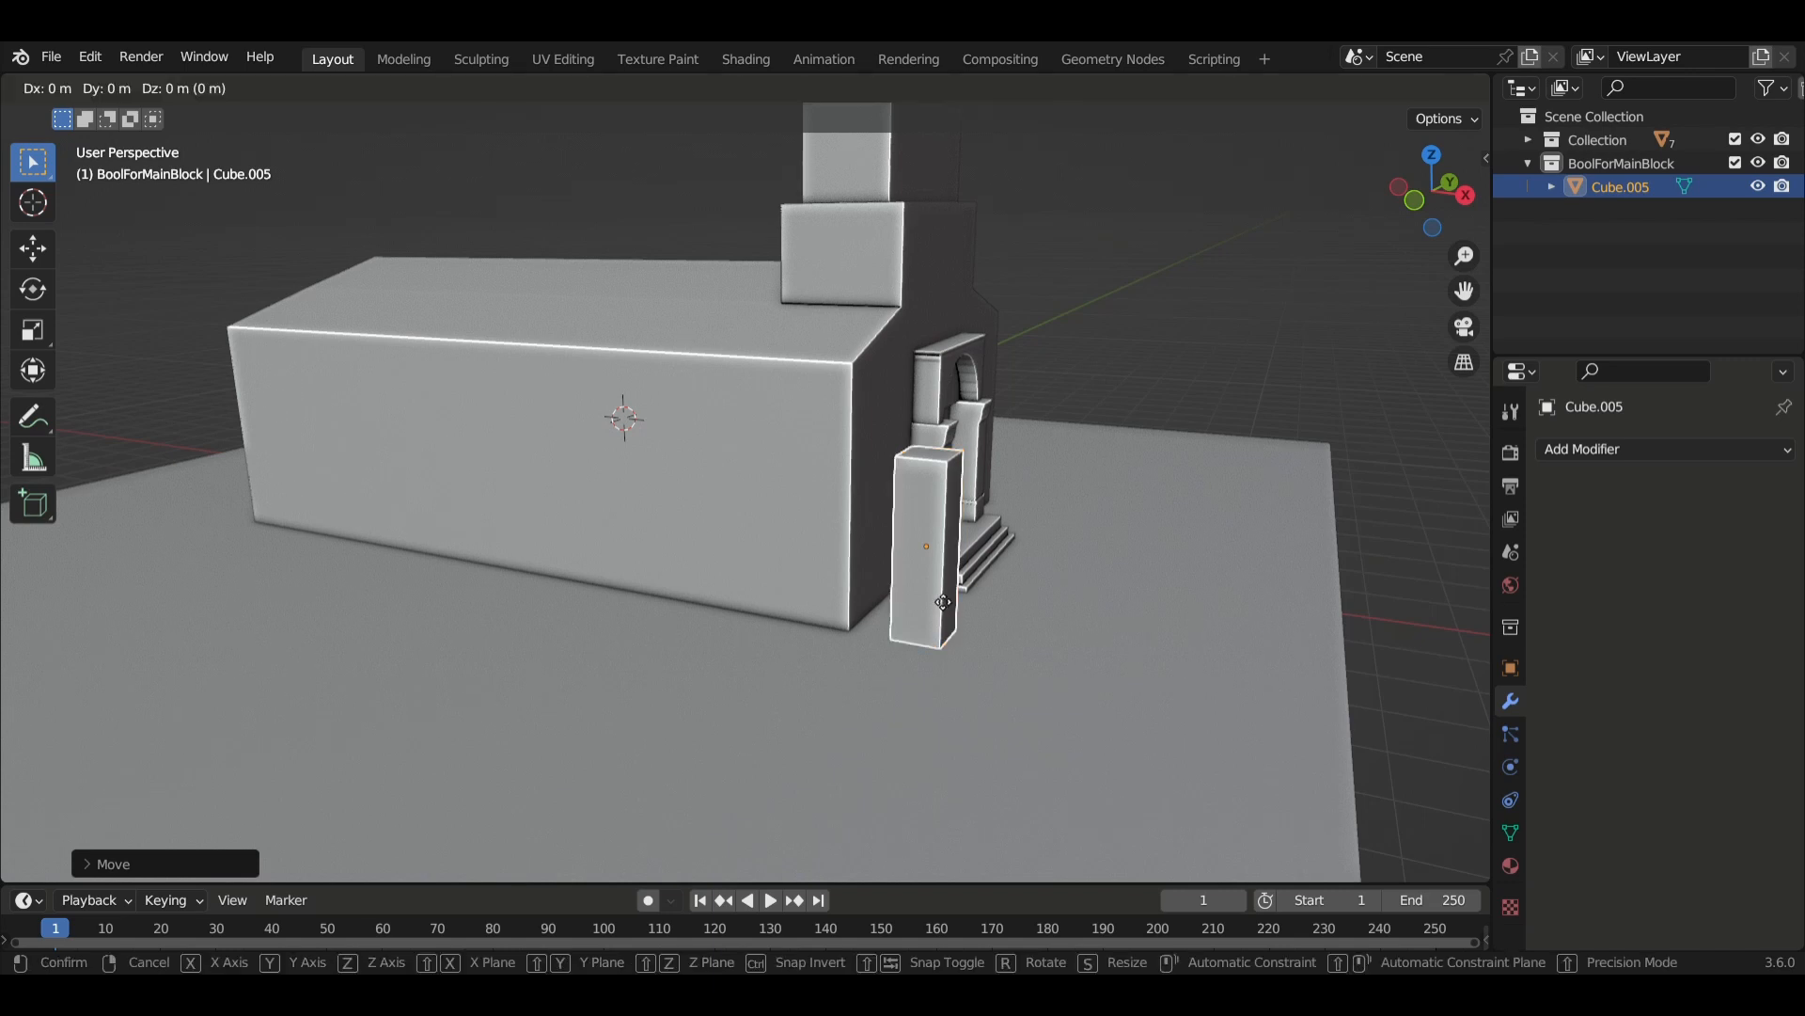
pyautogui.press('x')
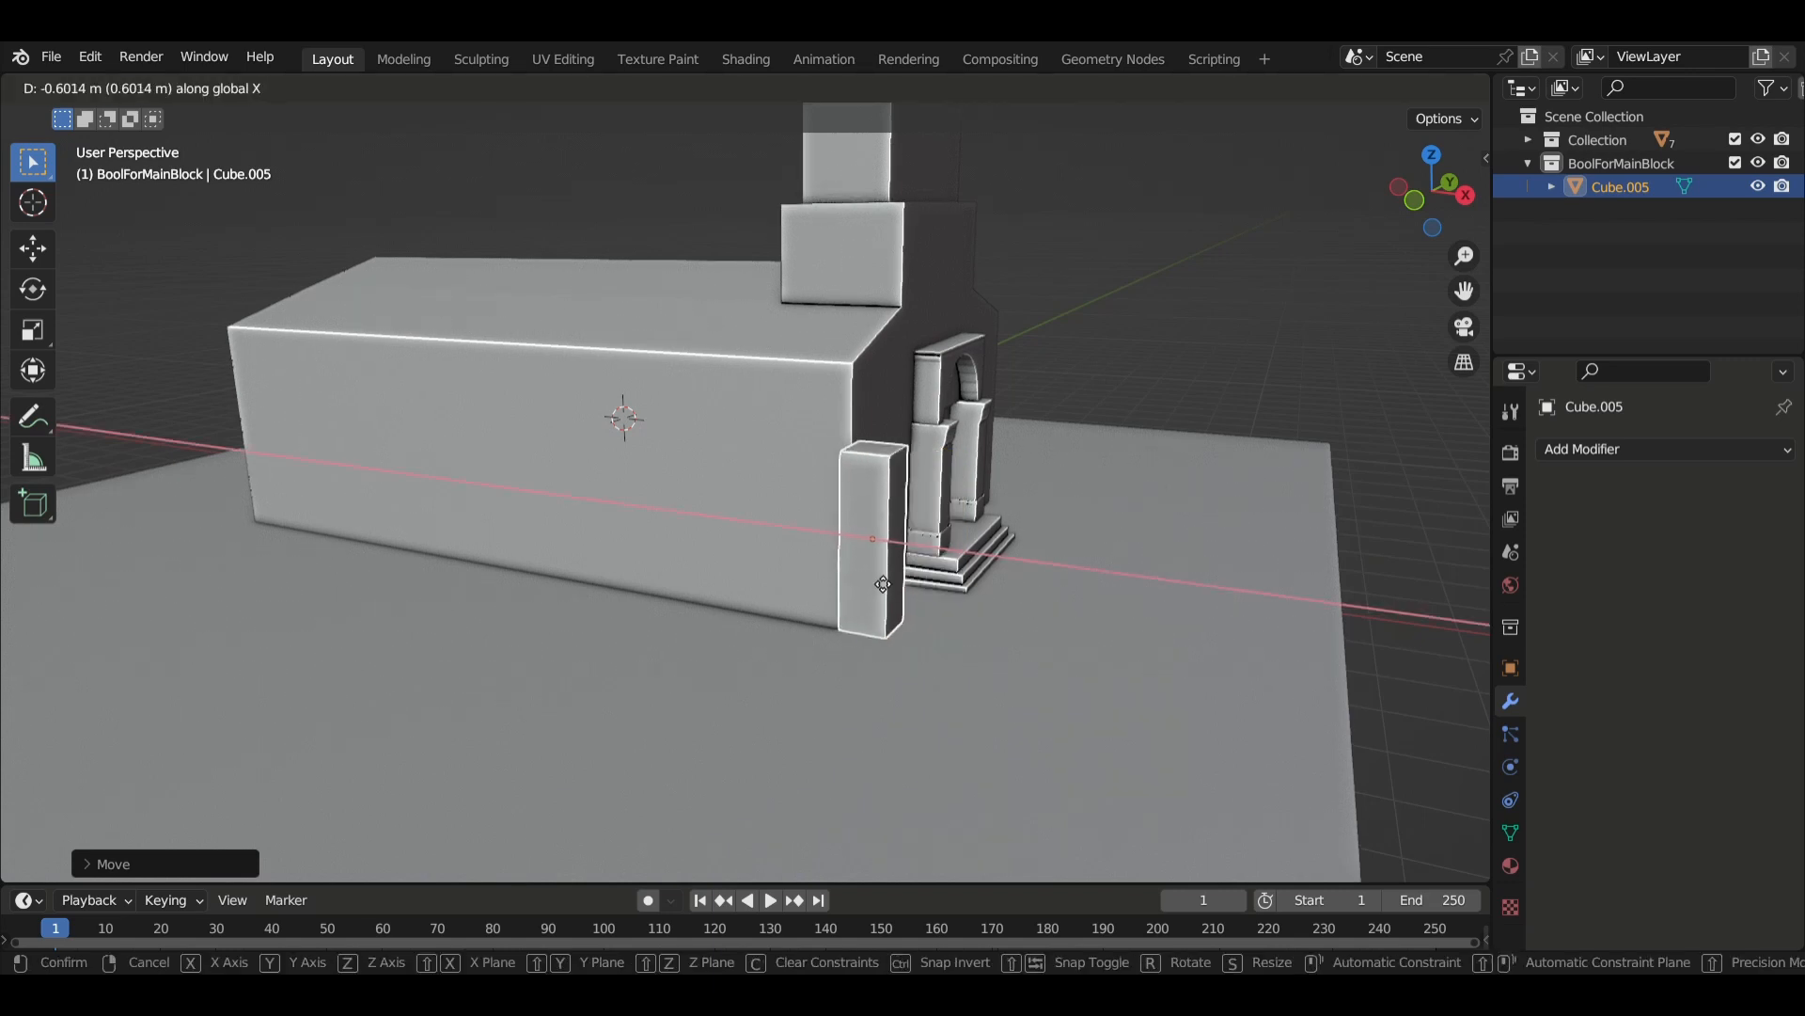
pyautogui.click(871, 574)
pyautogui.moveTo(871, 573); pyautogui.dragTo(788, 596, button='middle')
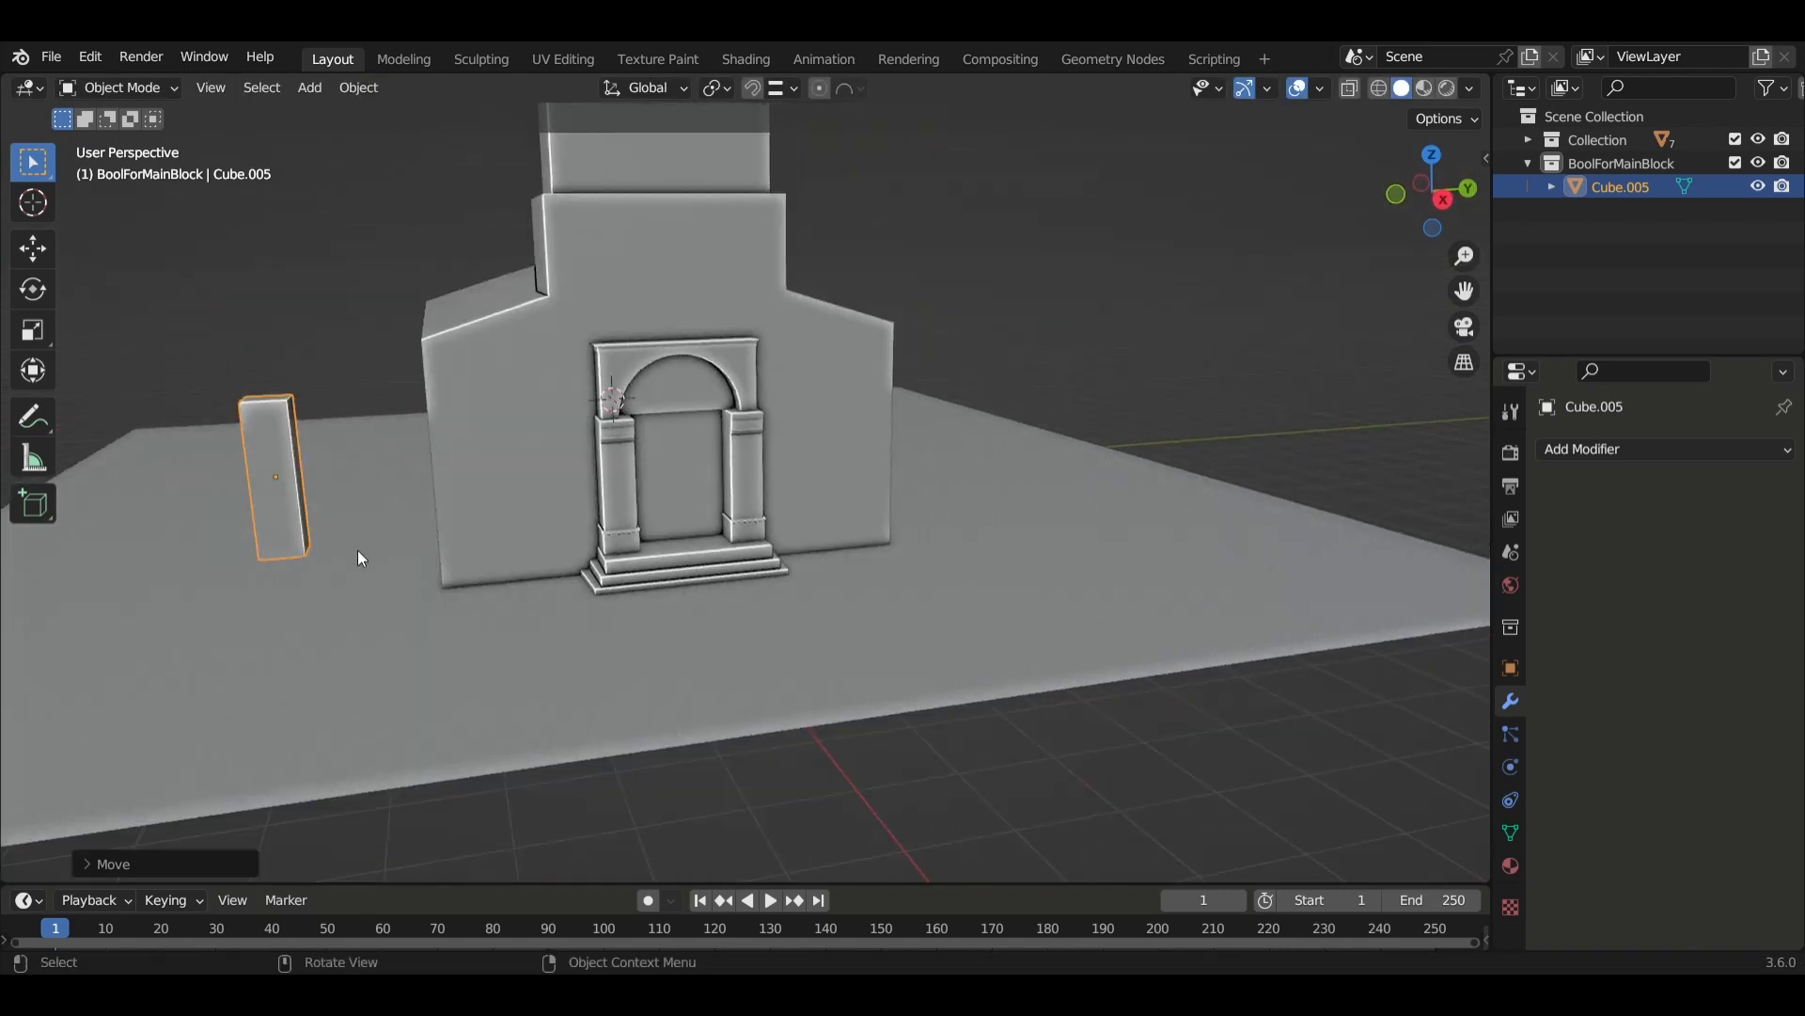
pyautogui.press('g')
pyautogui.press('y')
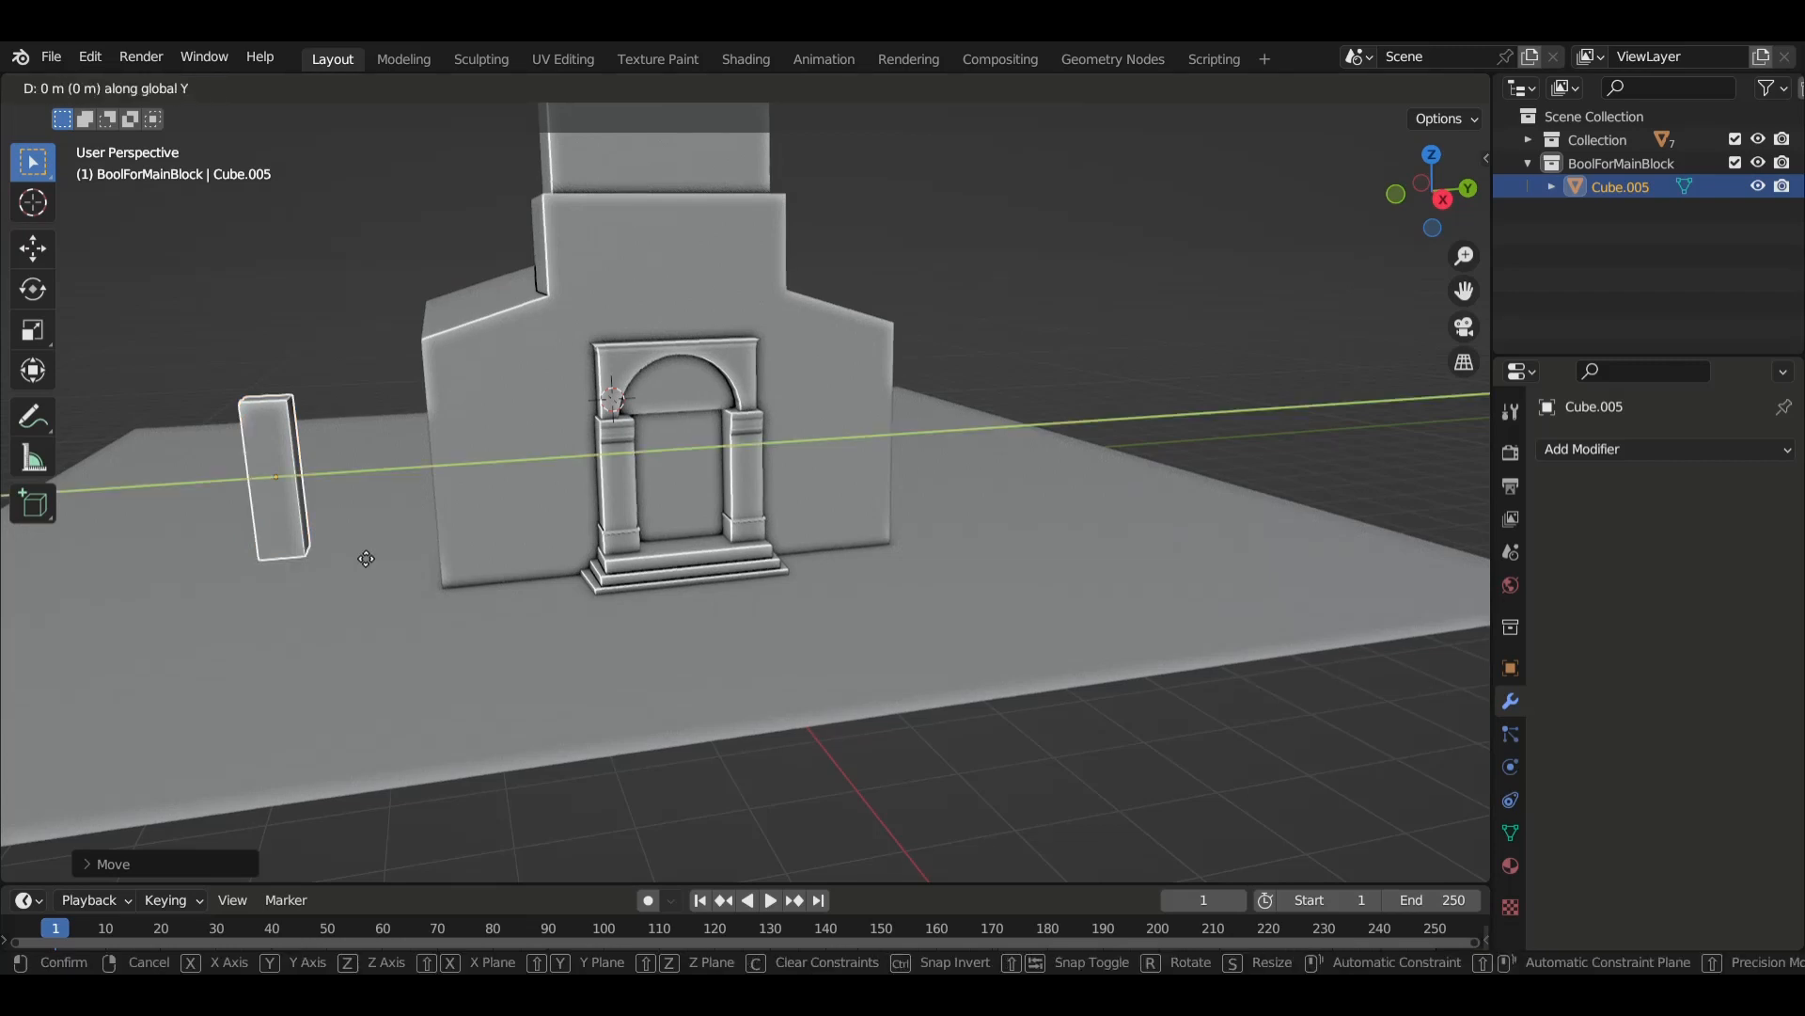
pyautogui.click(509, 555)
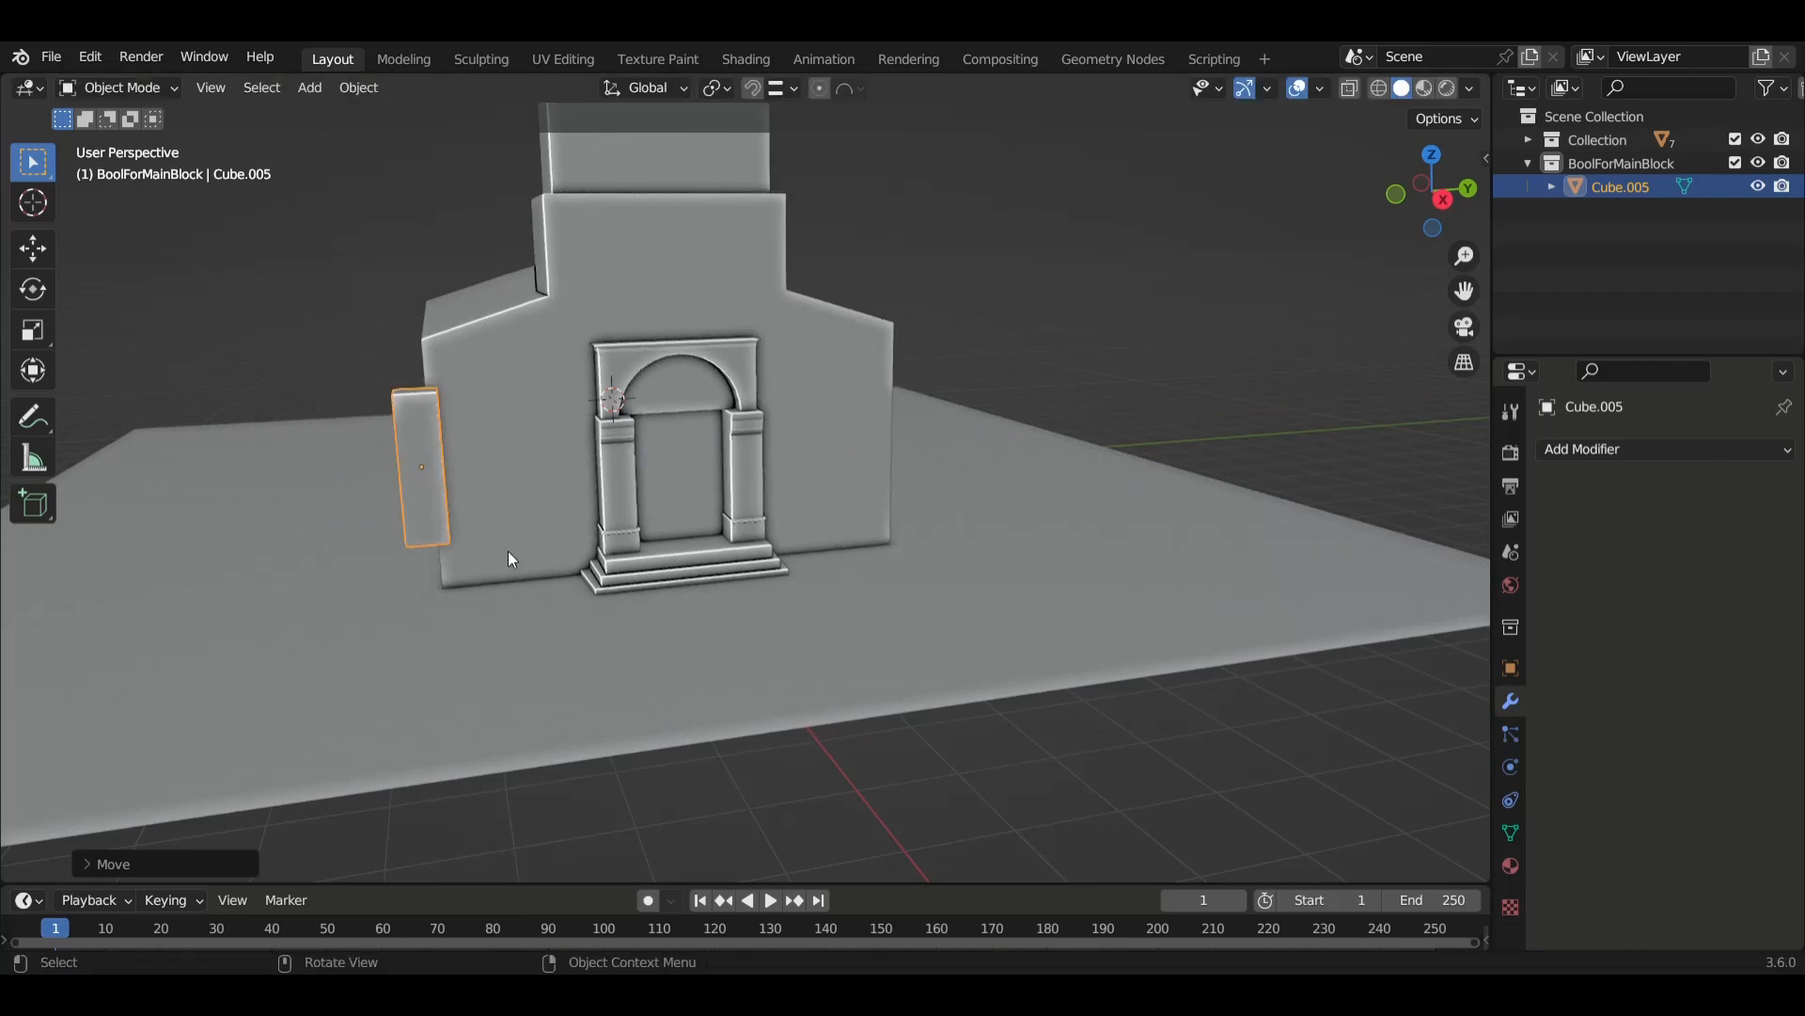
# Lower the block about 0.8 m along global Z to ground level, and shift it slightly inward along global Y.
pyautogui.press('g')
pyautogui.press('z')
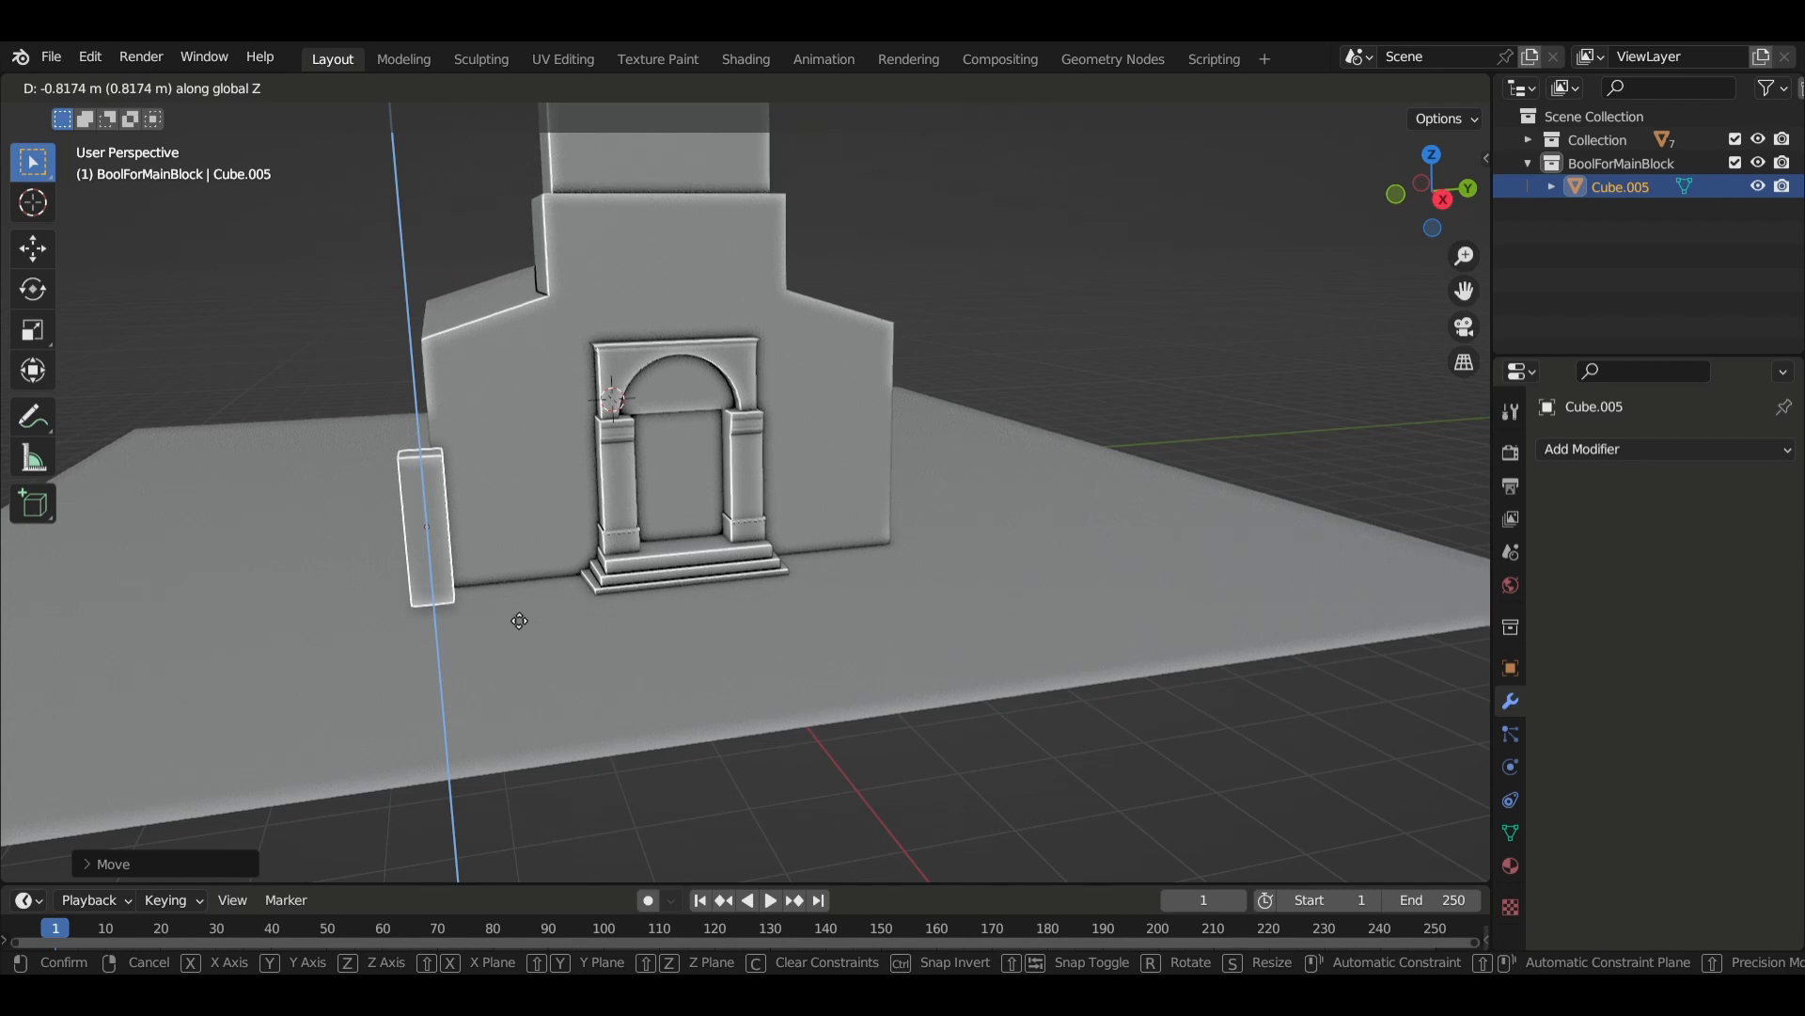
pyautogui.click(512, 620)
pyautogui.press('g')
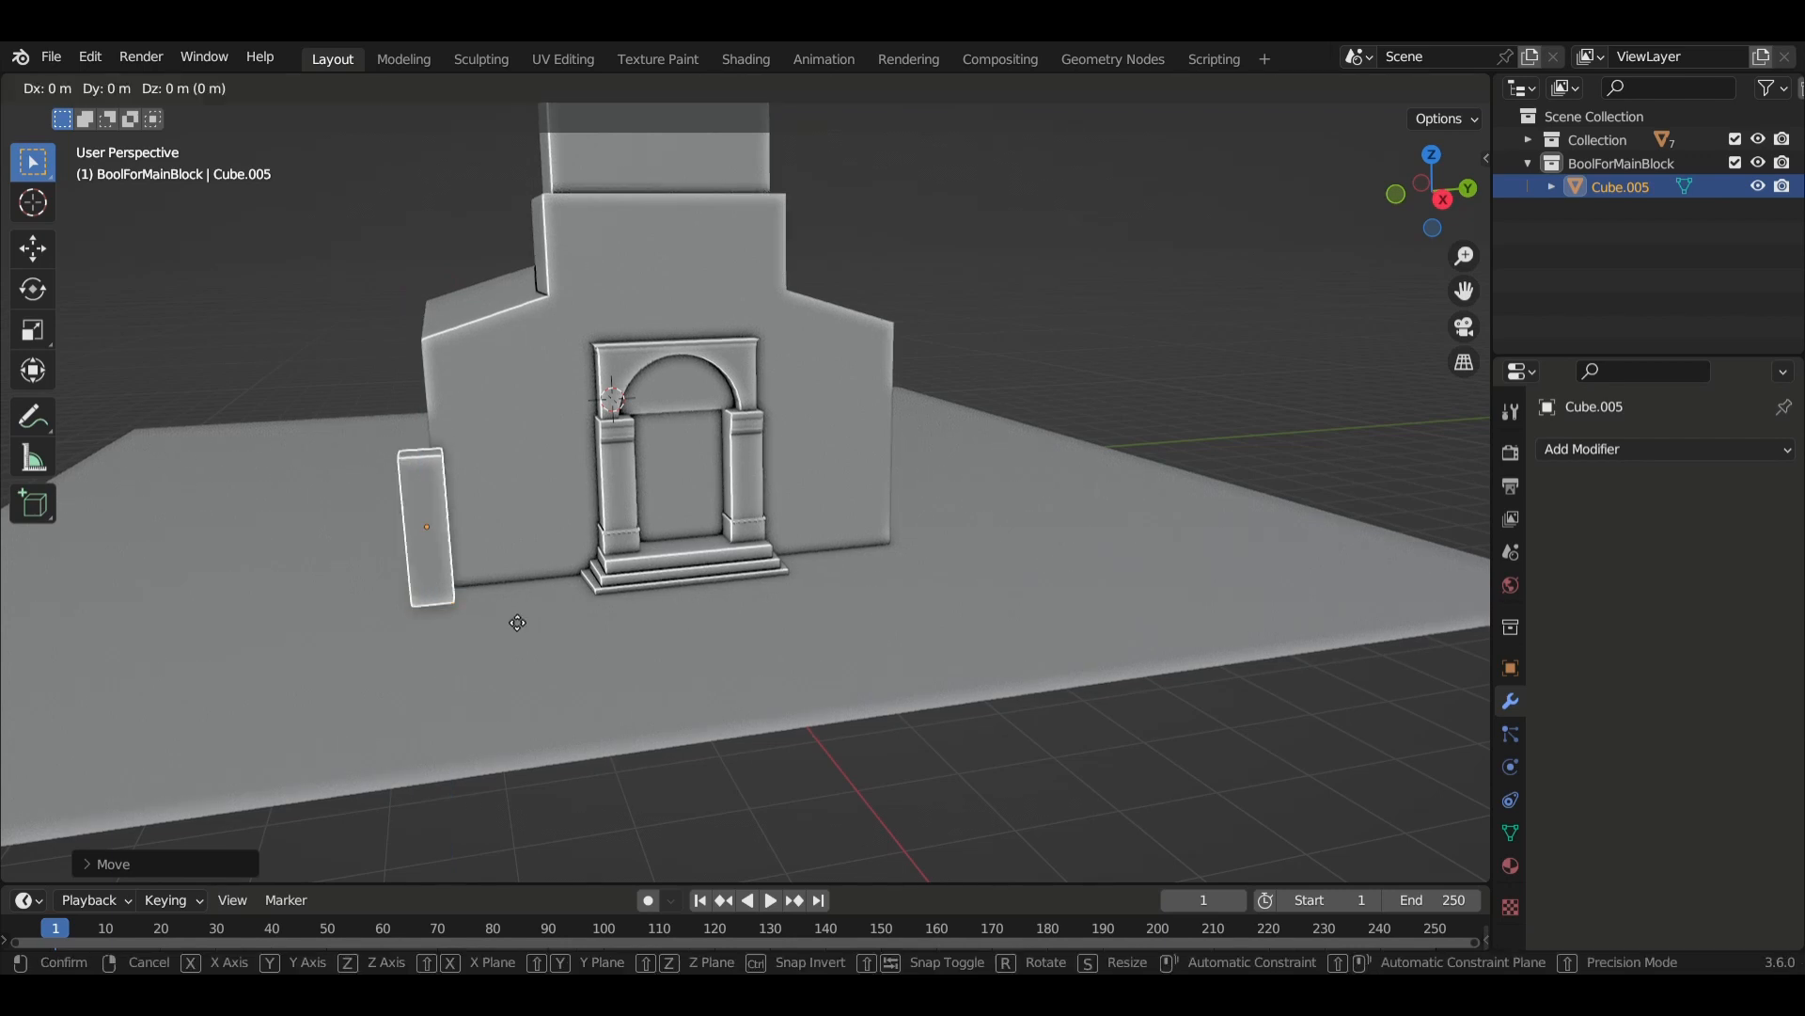
pyautogui.press('y')
pyautogui.click(532, 611)
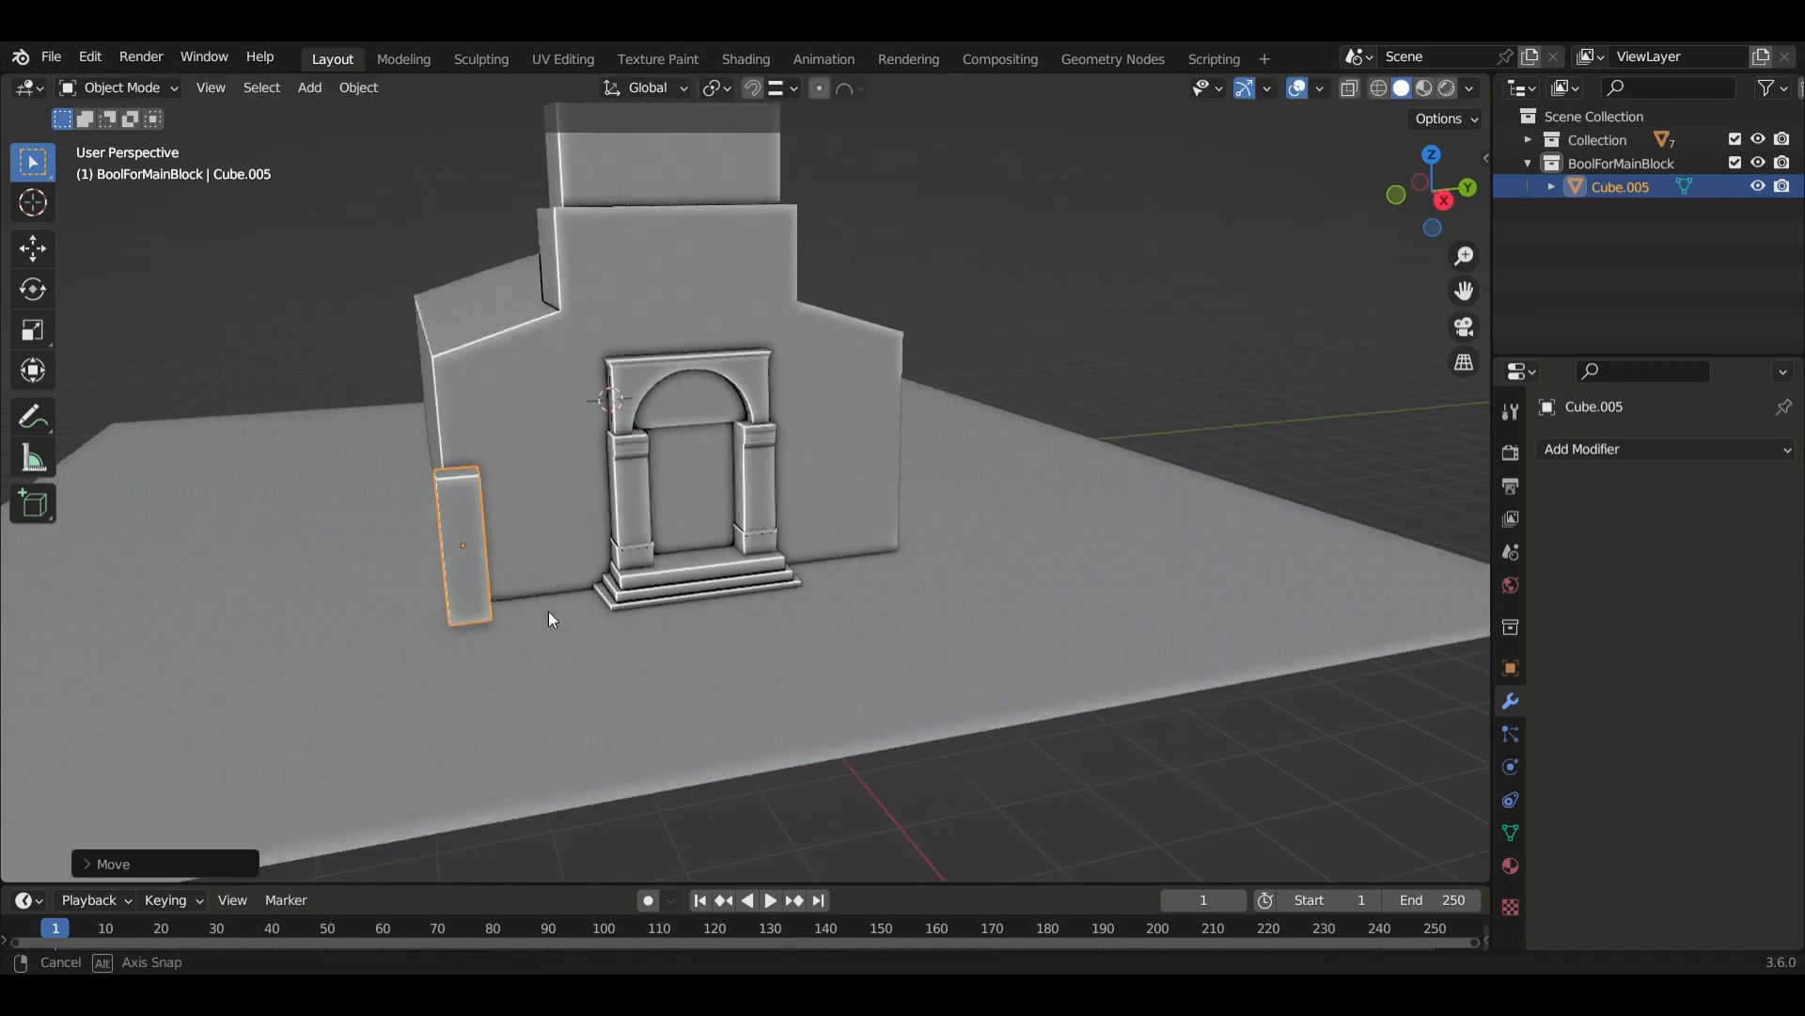
# Move the block along negative global X onto the front vertical corner of the main building.
pyautogui.moveTo(552, 617); pyautogui.dragTo(683, 624, button='middle')
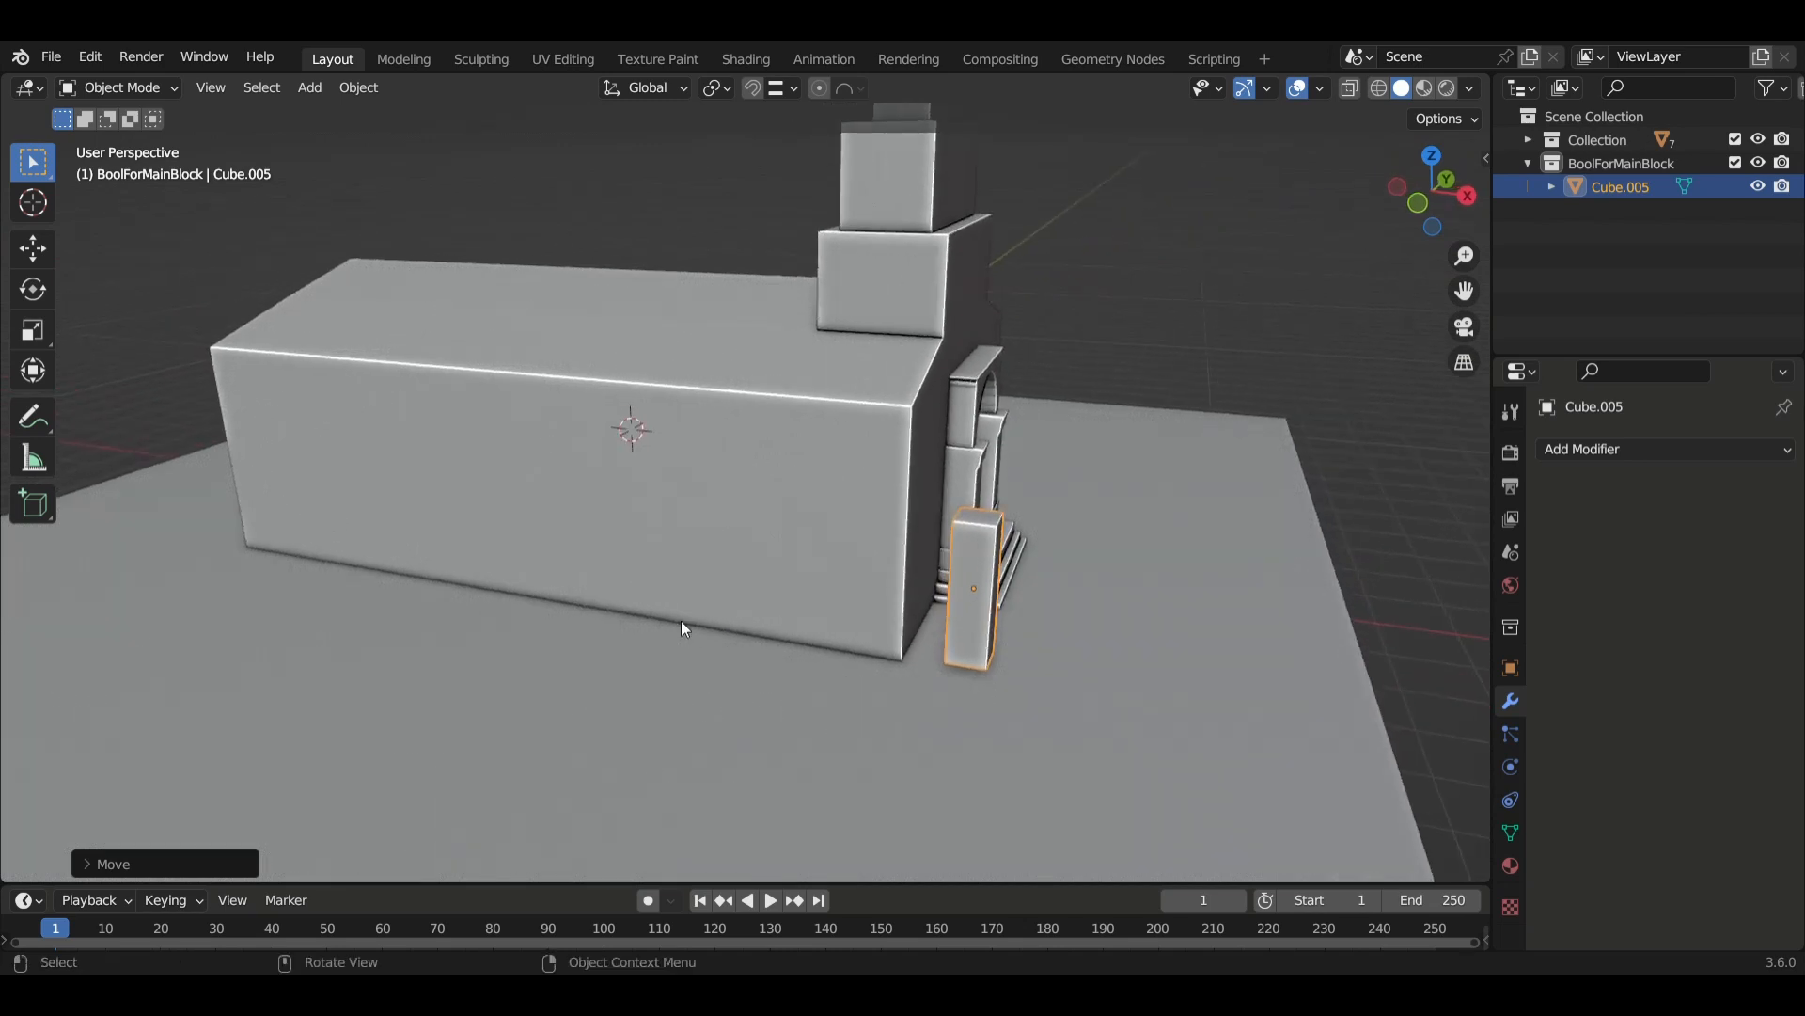
pyautogui.press('g')
pyautogui.press('x')
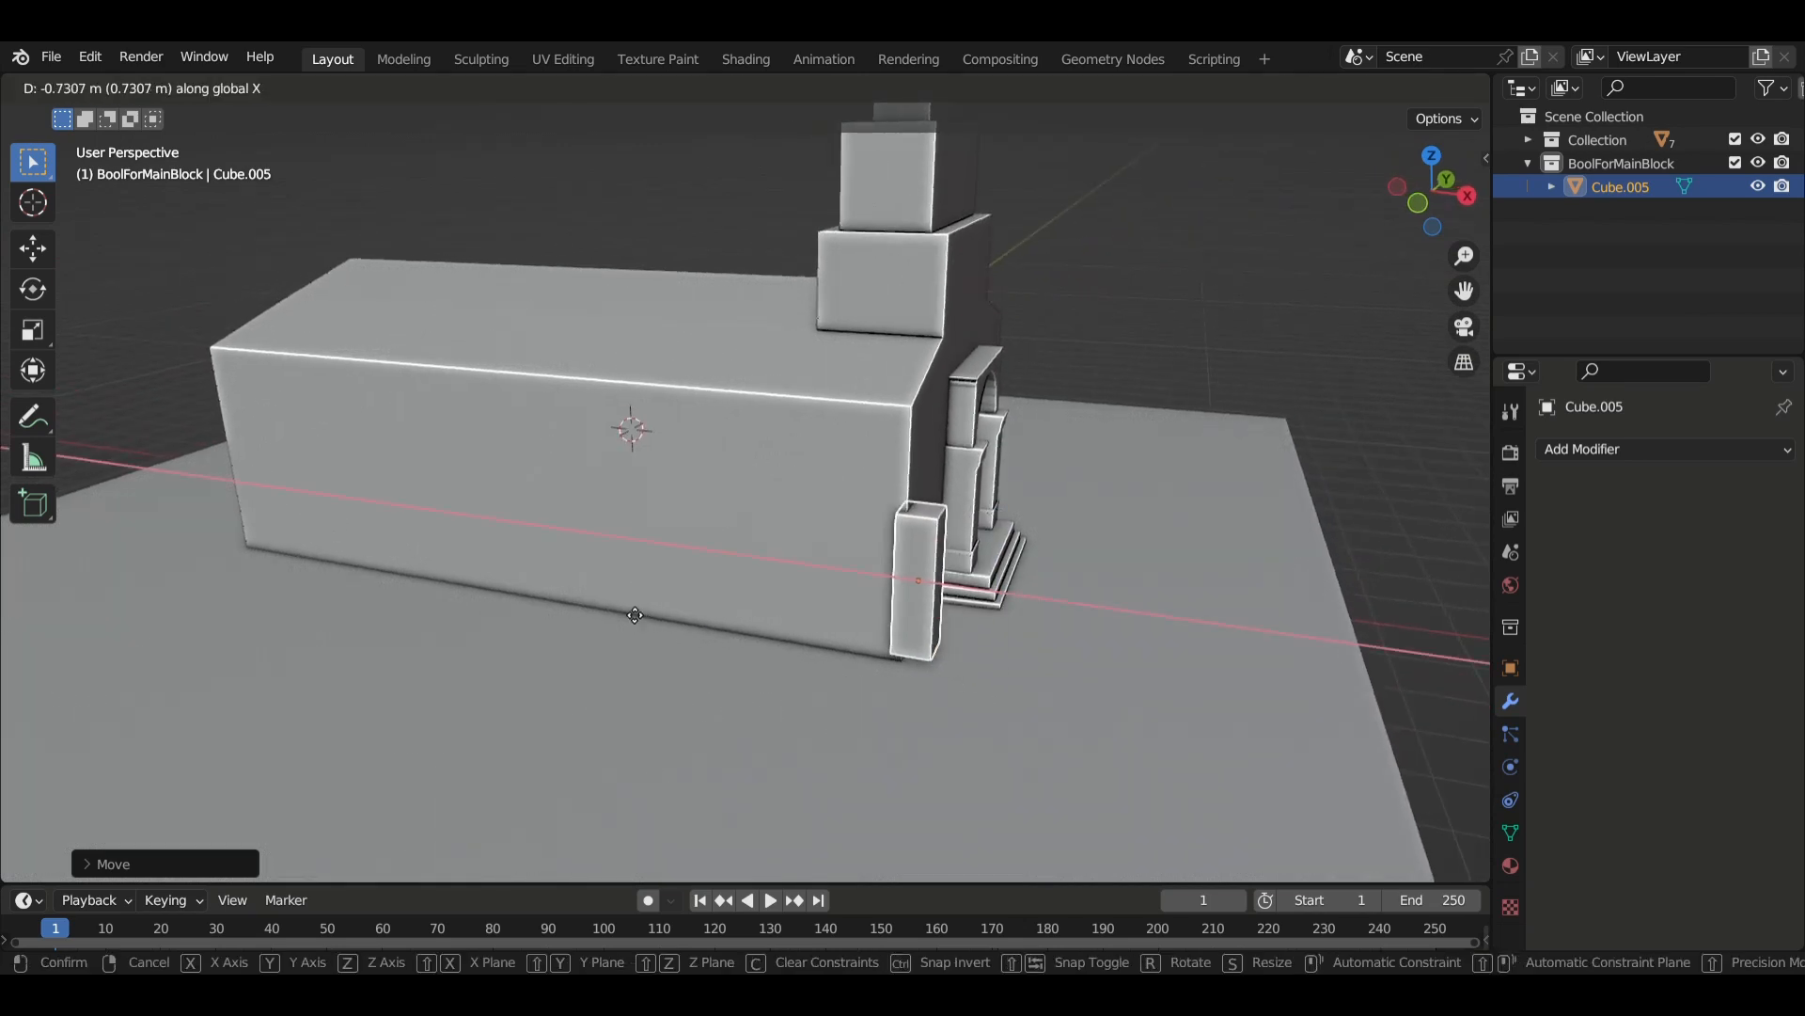
pyautogui.click(618, 607)
# Stretch the corner block taller along global Z and raise it slightly so its base sits at ground level.
pyautogui.moveTo(765, 641); pyautogui.dragTo(709, 600, button='middle')
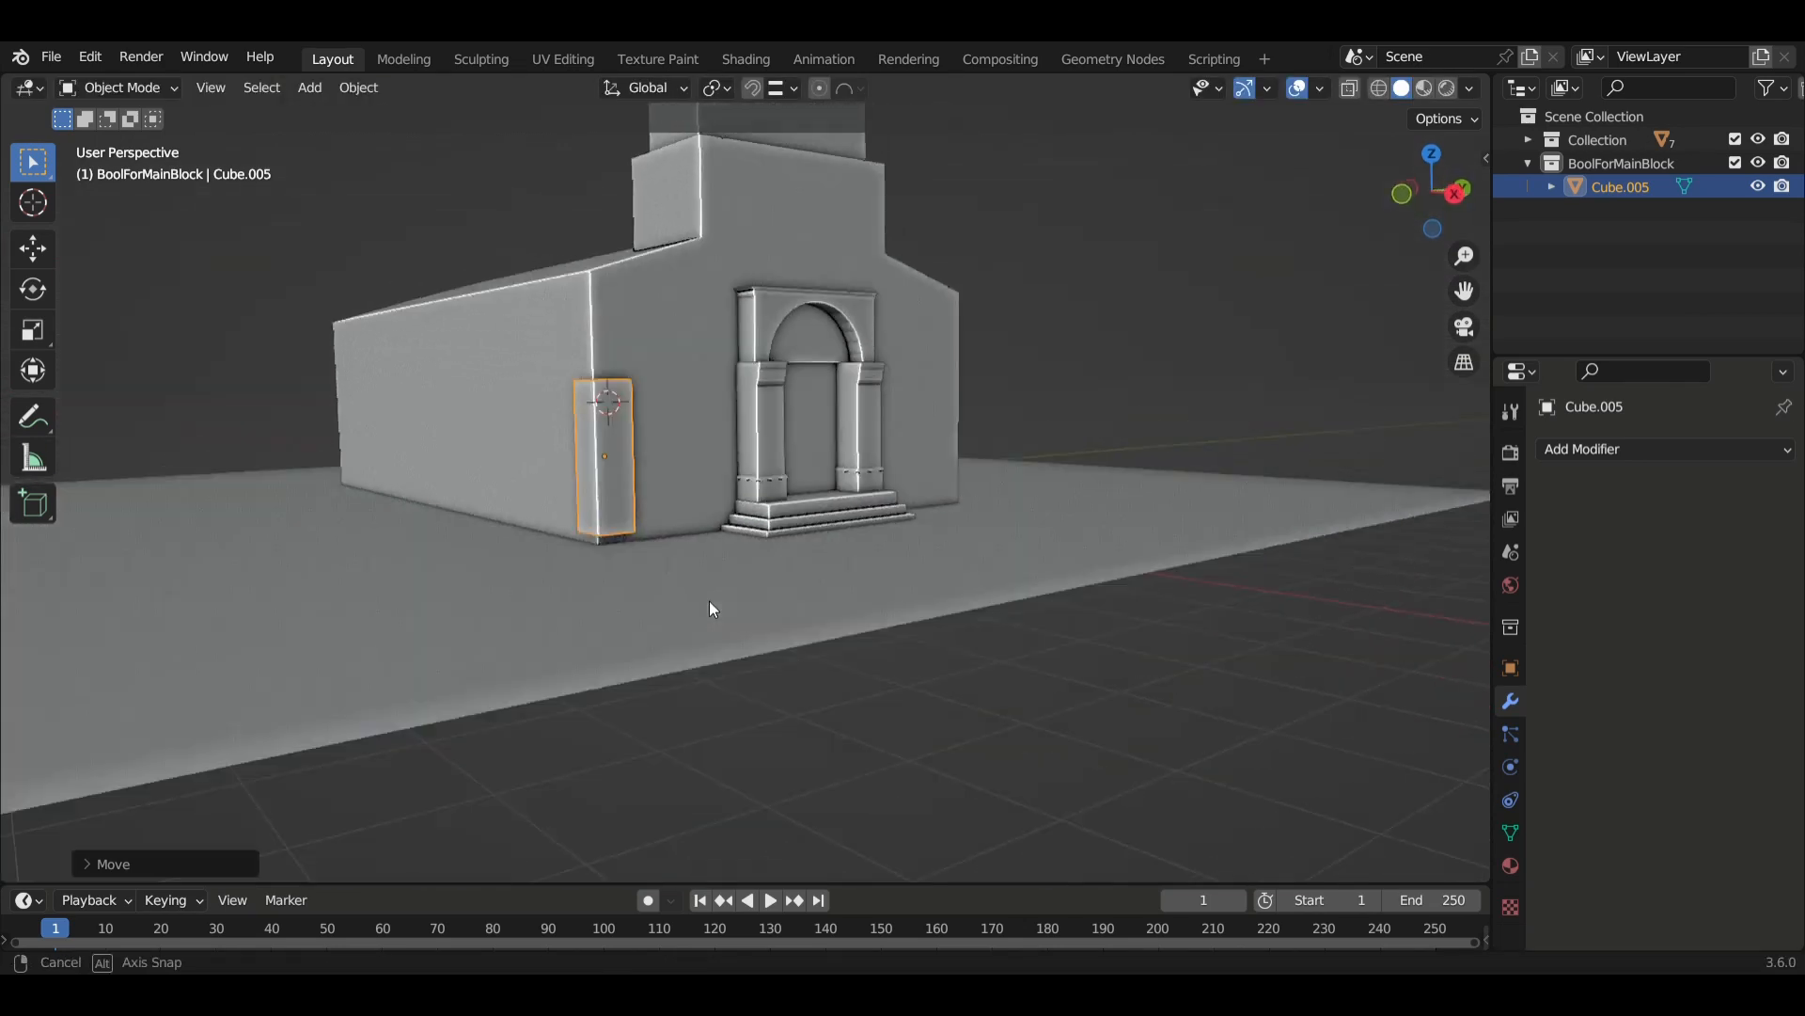
pyautogui.scroll(4, 583, 557)
pyautogui.moveTo(583, 557); pyautogui.dragTo(598, 588, button='middle')
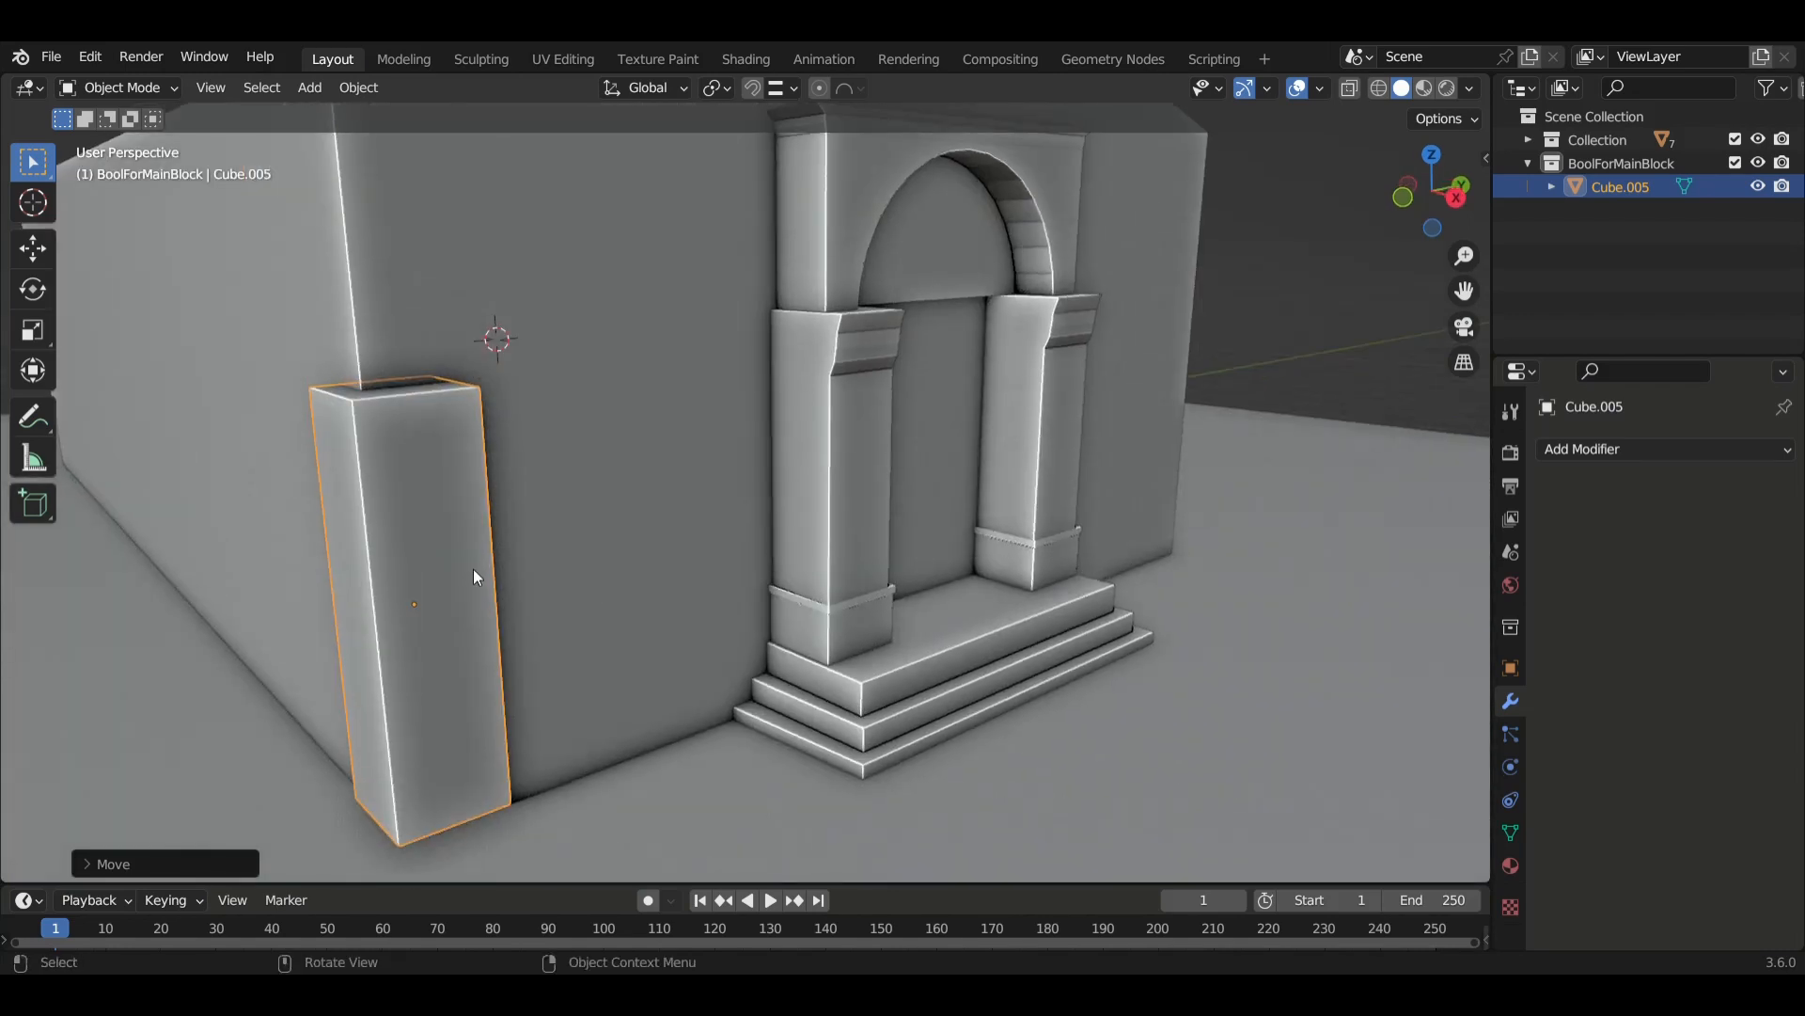
pyautogui.press('s')
pyautogui.press('z')
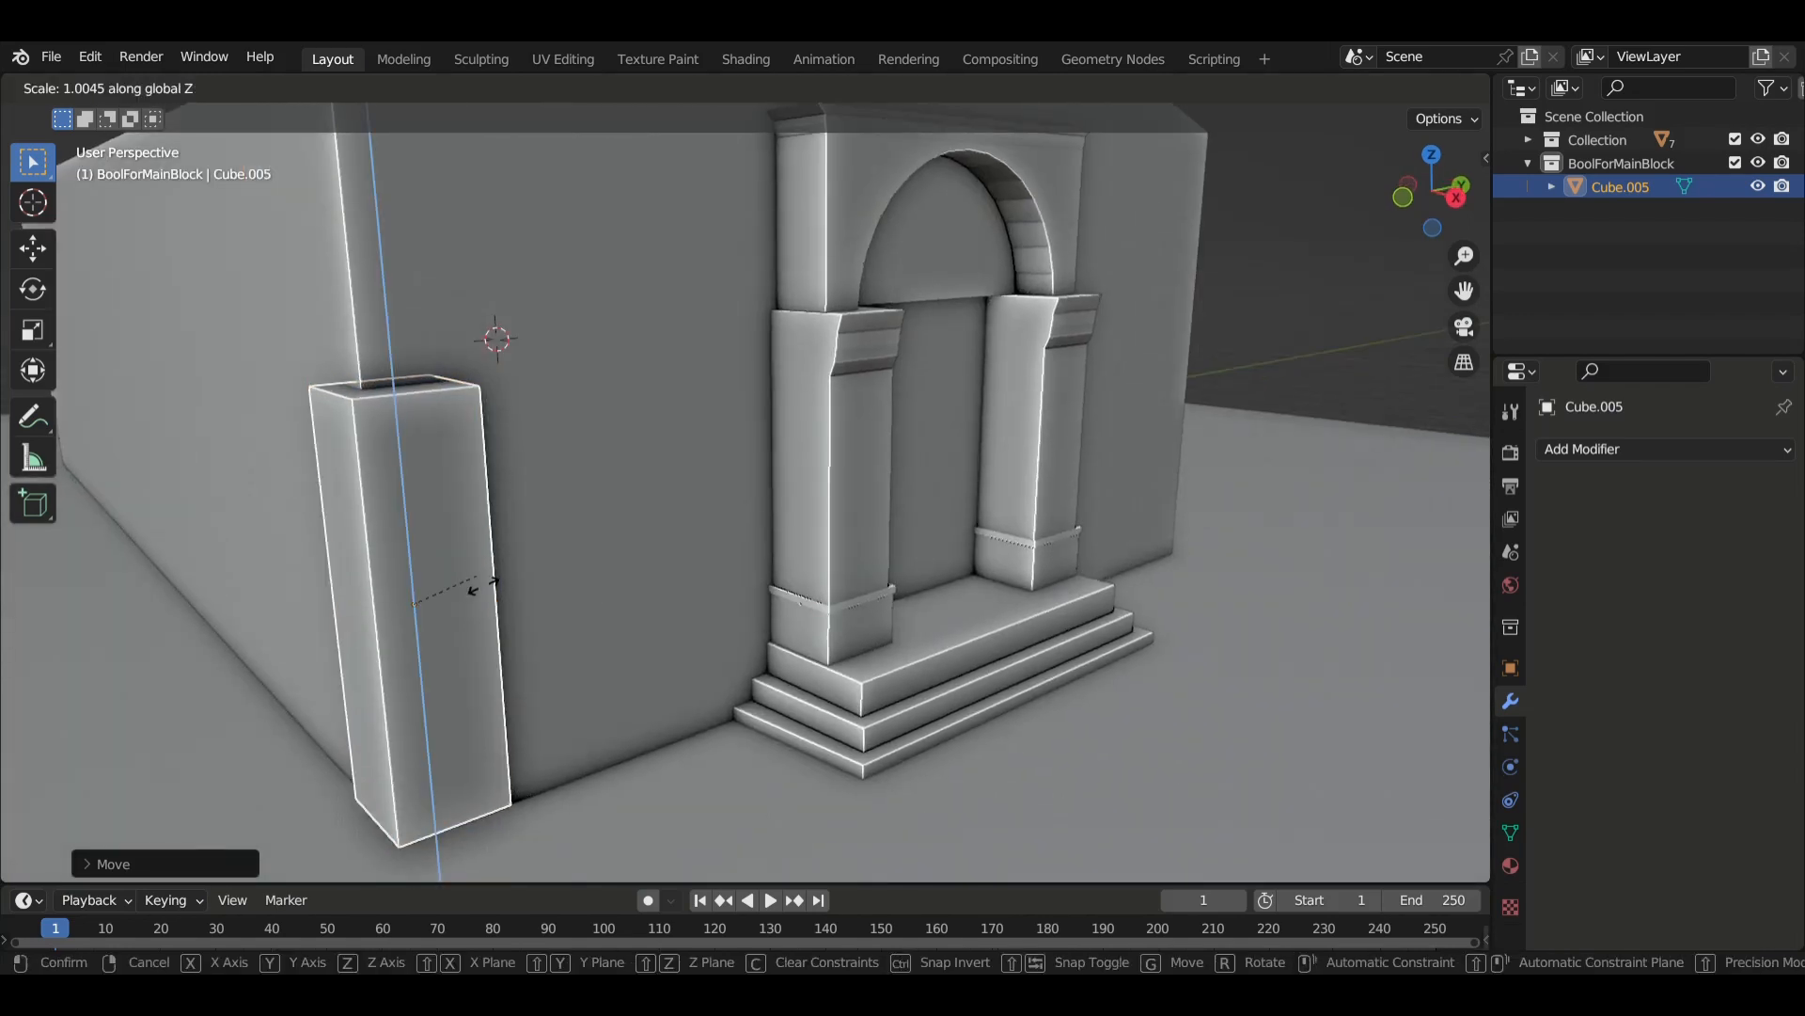
pyautogui.click(504, 618)
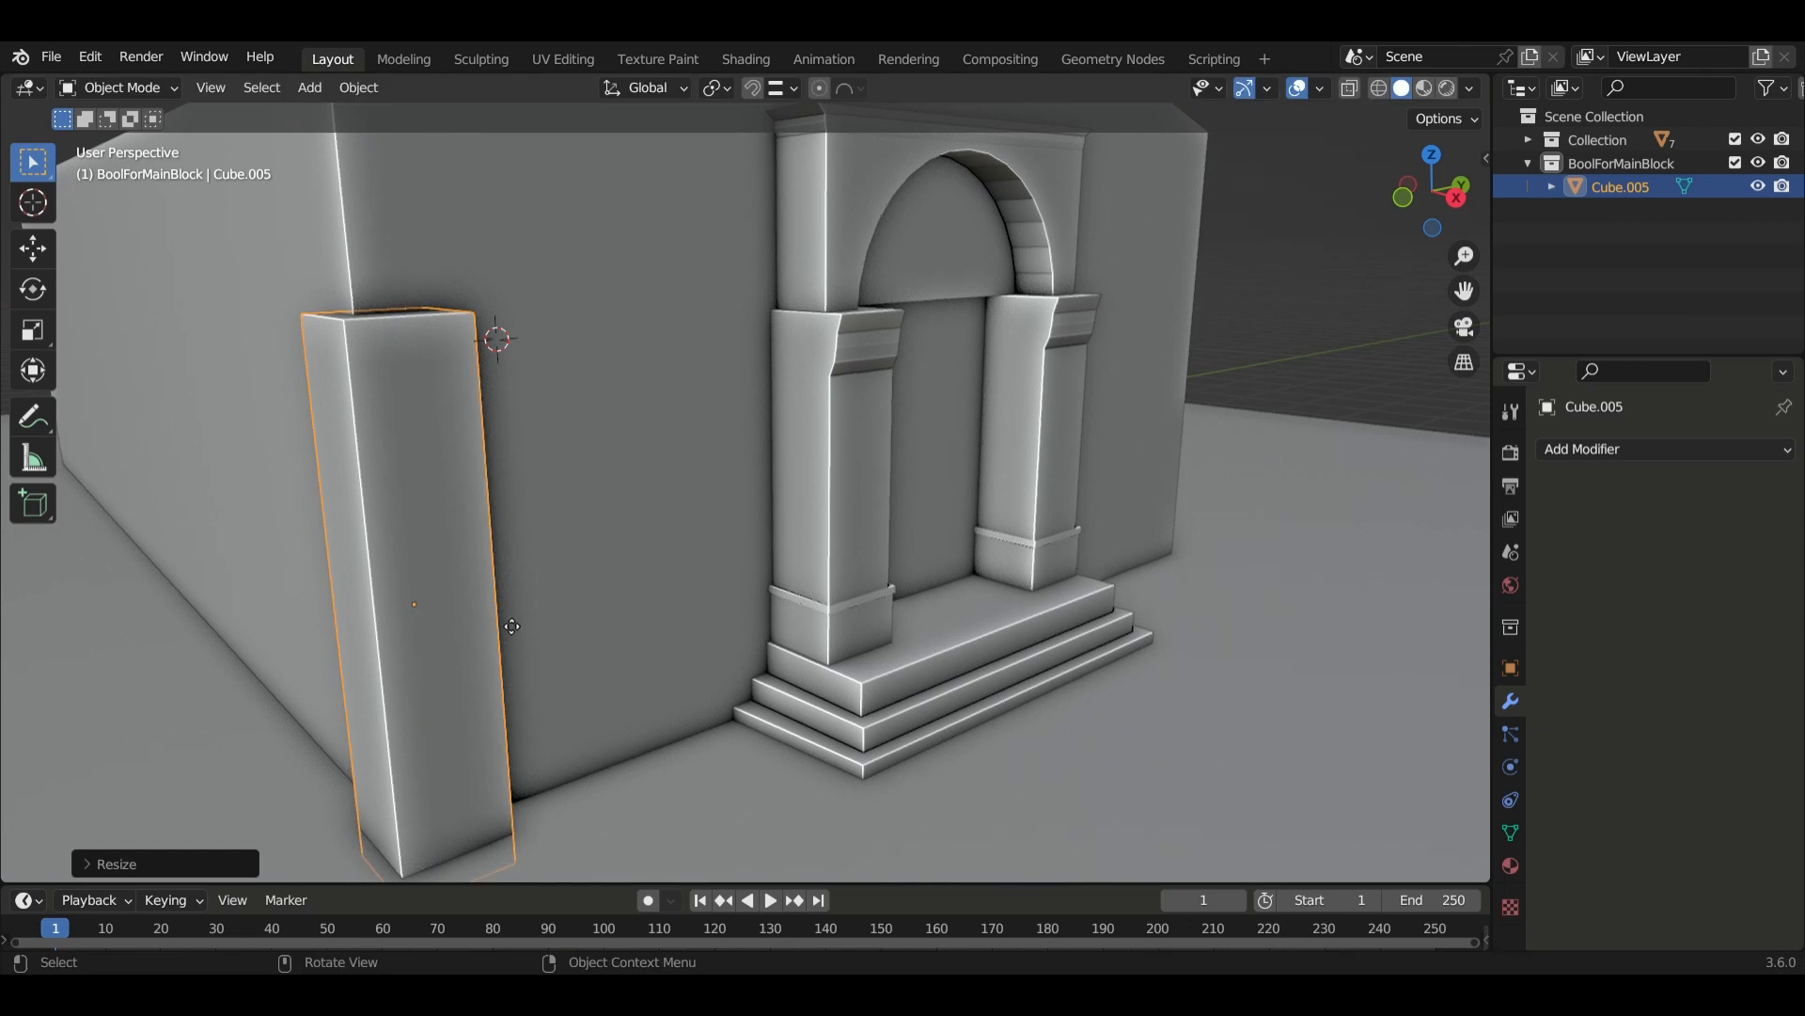
pyautogui.press('g')
pyautogui.press('z')
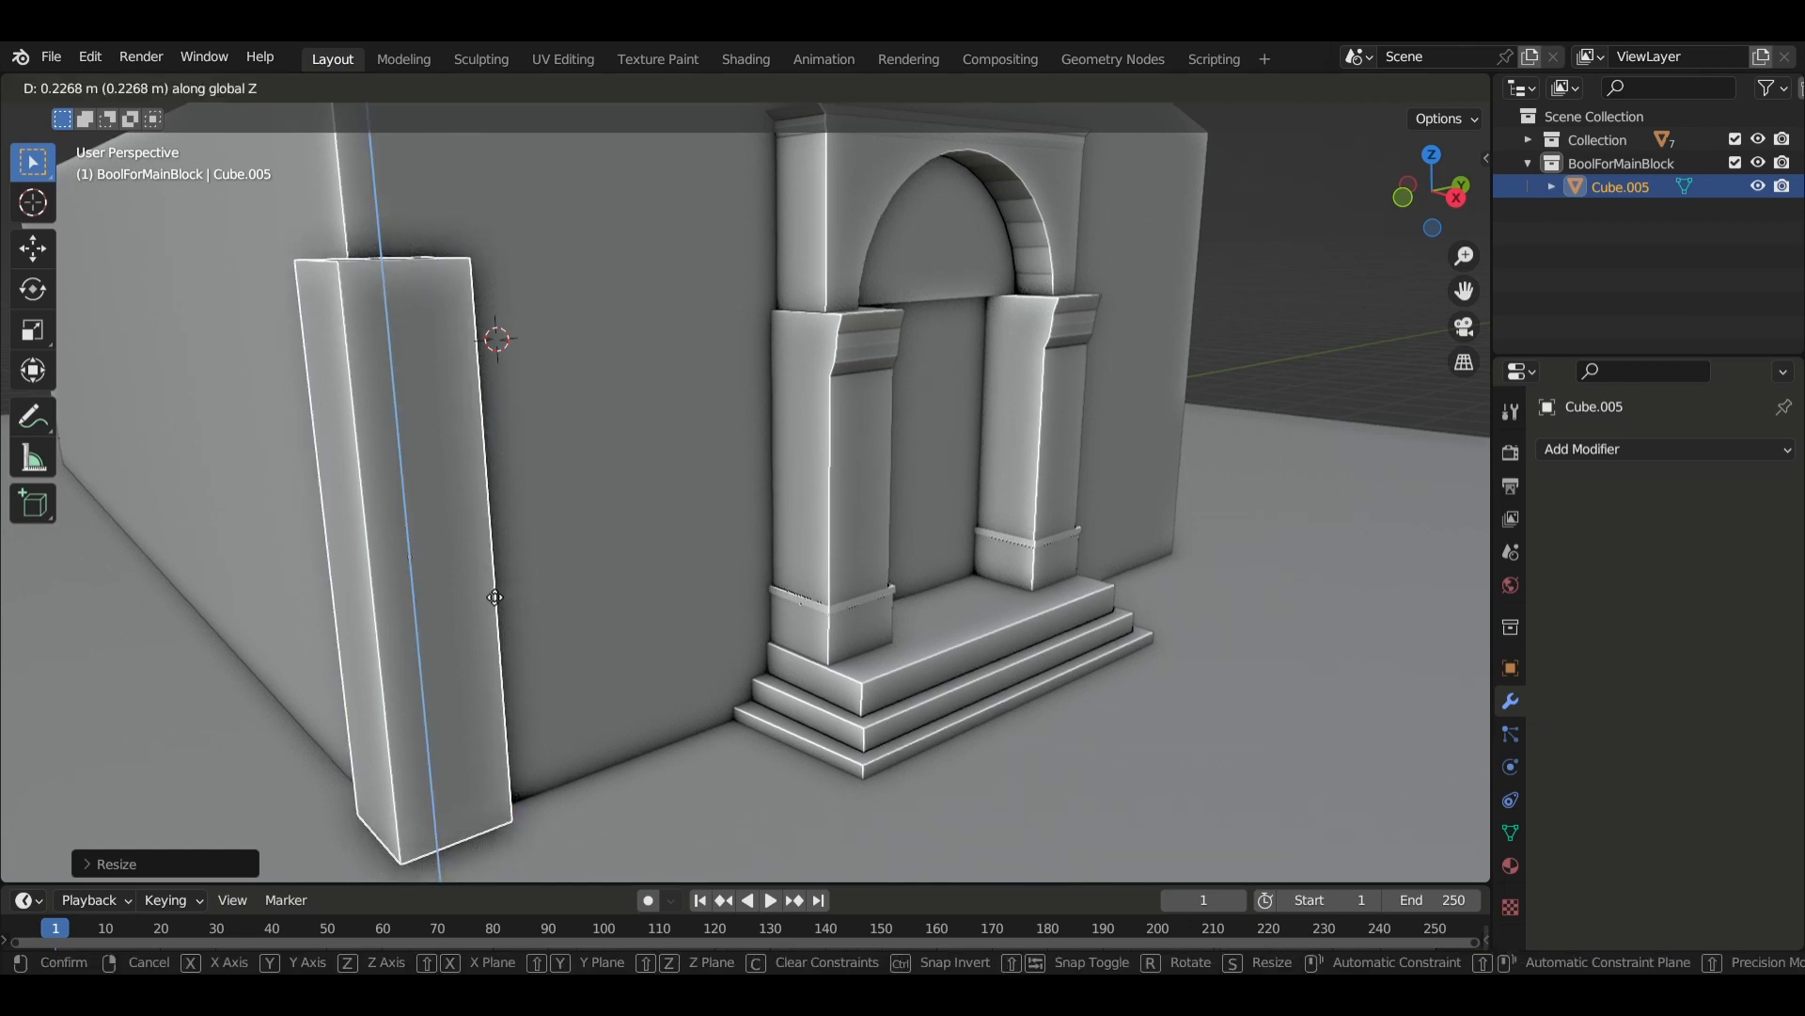
pyautogui.click(478, 597)
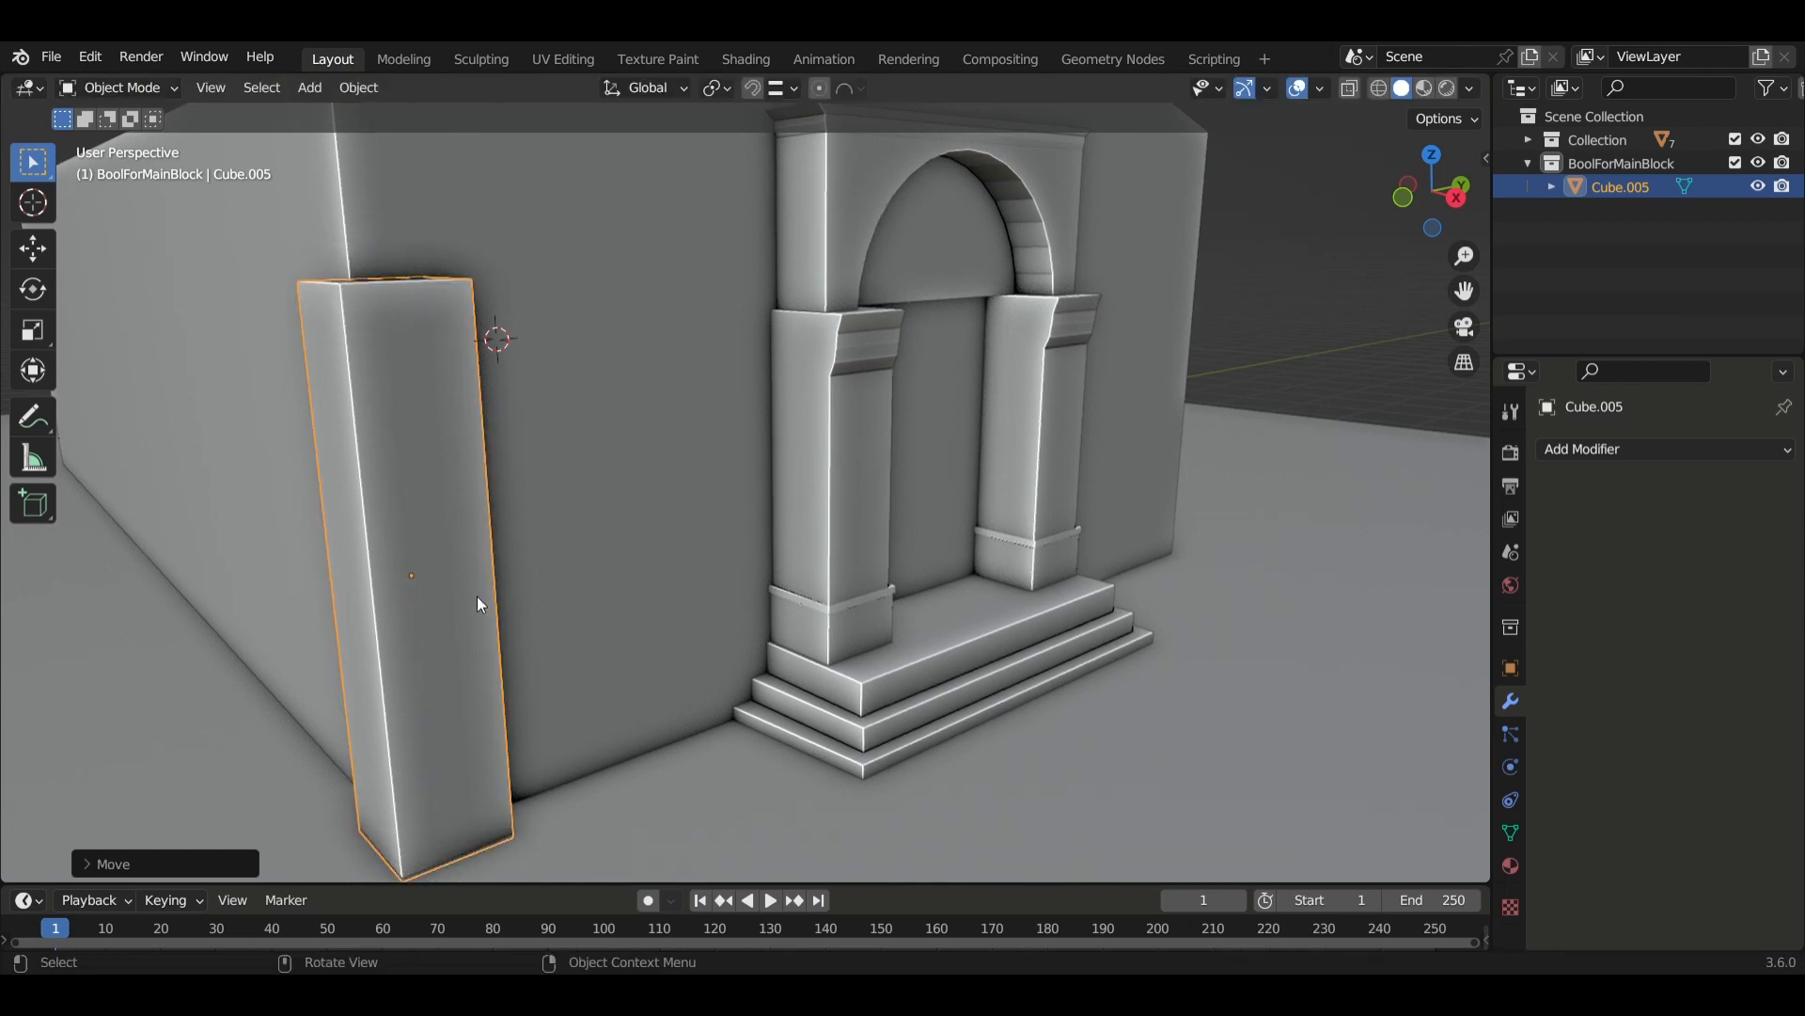
# Nudge the corner block about 0.1 m along negative global X and slightly along global Y around the building's corner.
pyautogui.moveTo(477, 596); pyautogui.dragTo(536, 609, button='middle')
pyautogui.moveTo(828, 618); pyautogui.dragTo(796, 623, button='middle')
pyautogui.moveTo(757, 629); pyautogui.dragTo(1105, 602, button='middle')
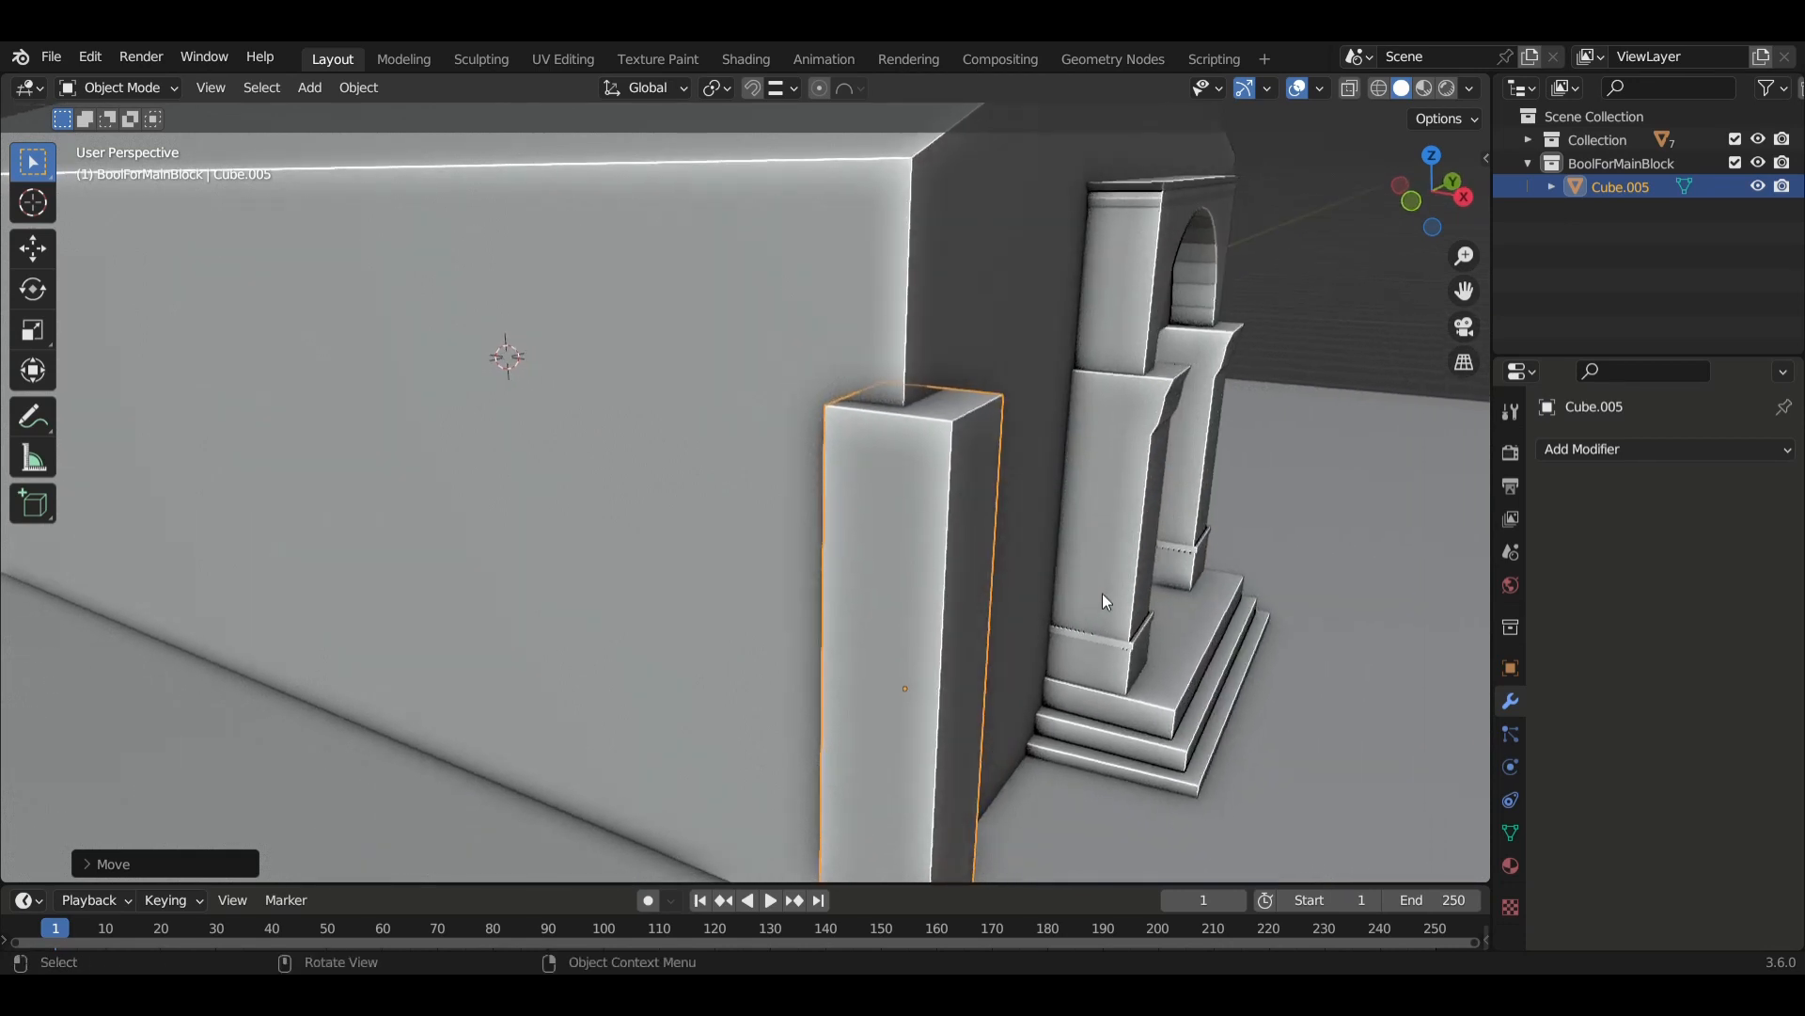
pyautogui.press('g')
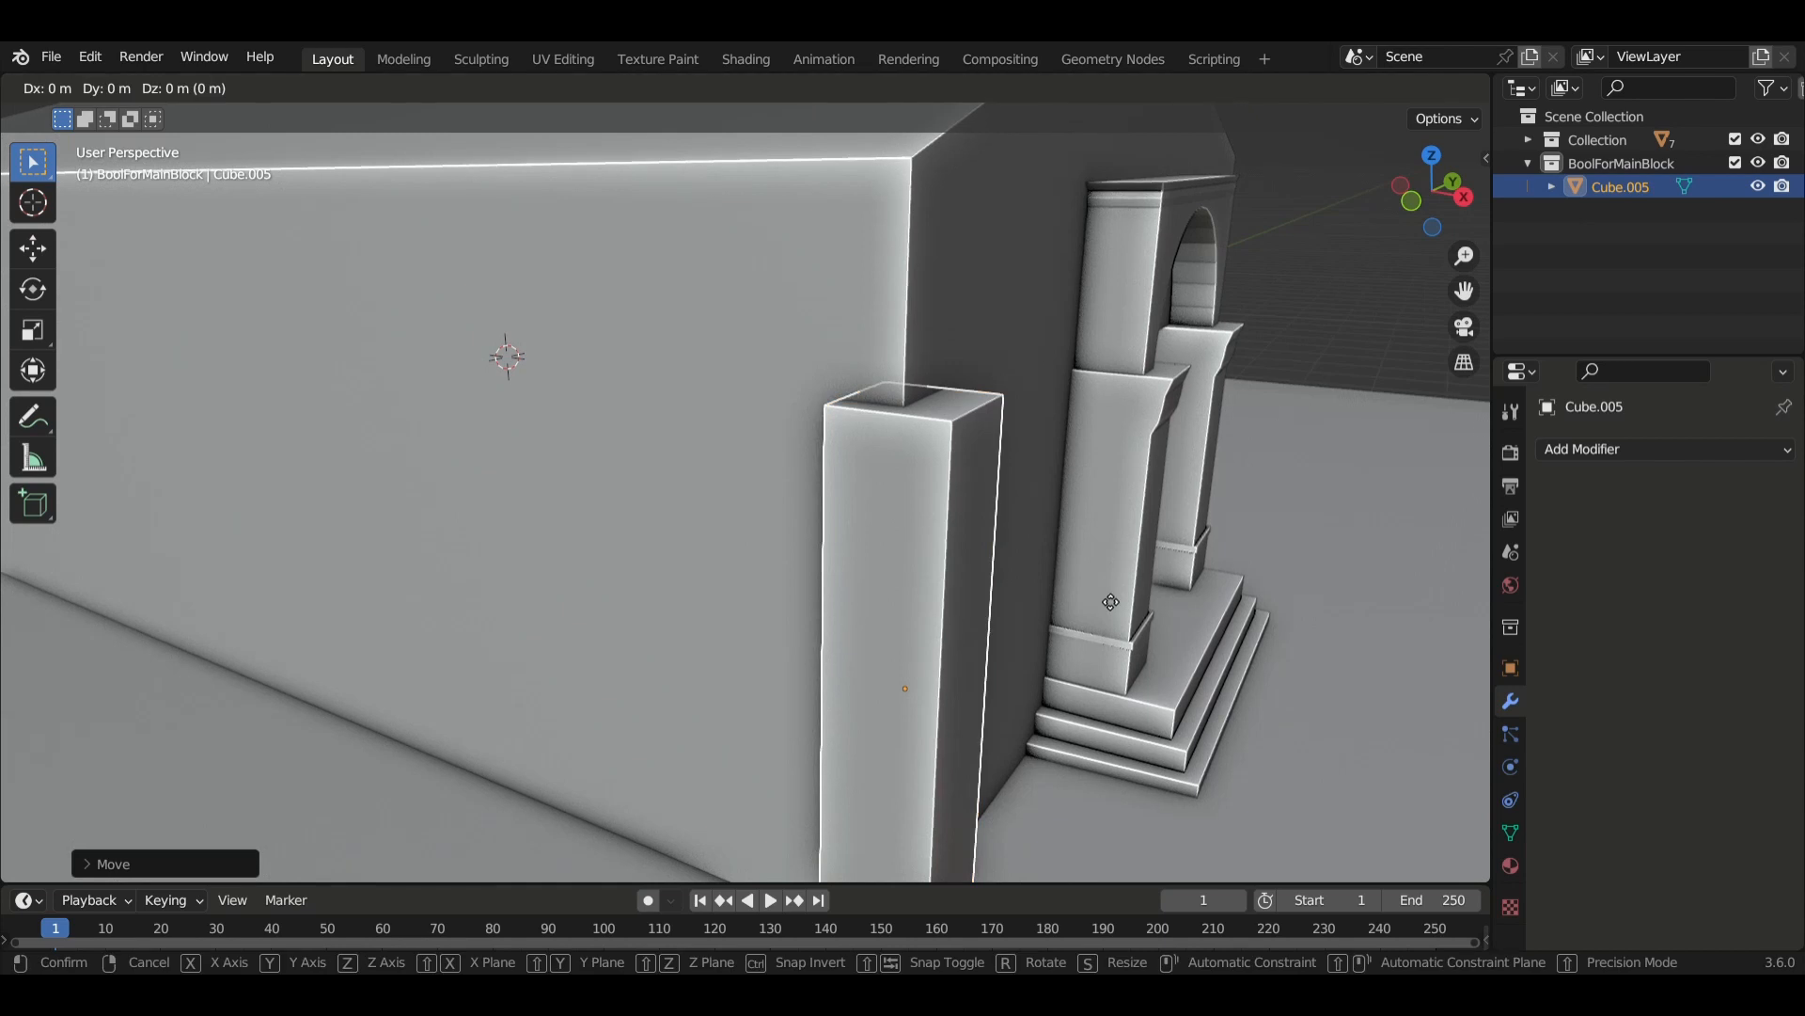
pyautogui.press('x')
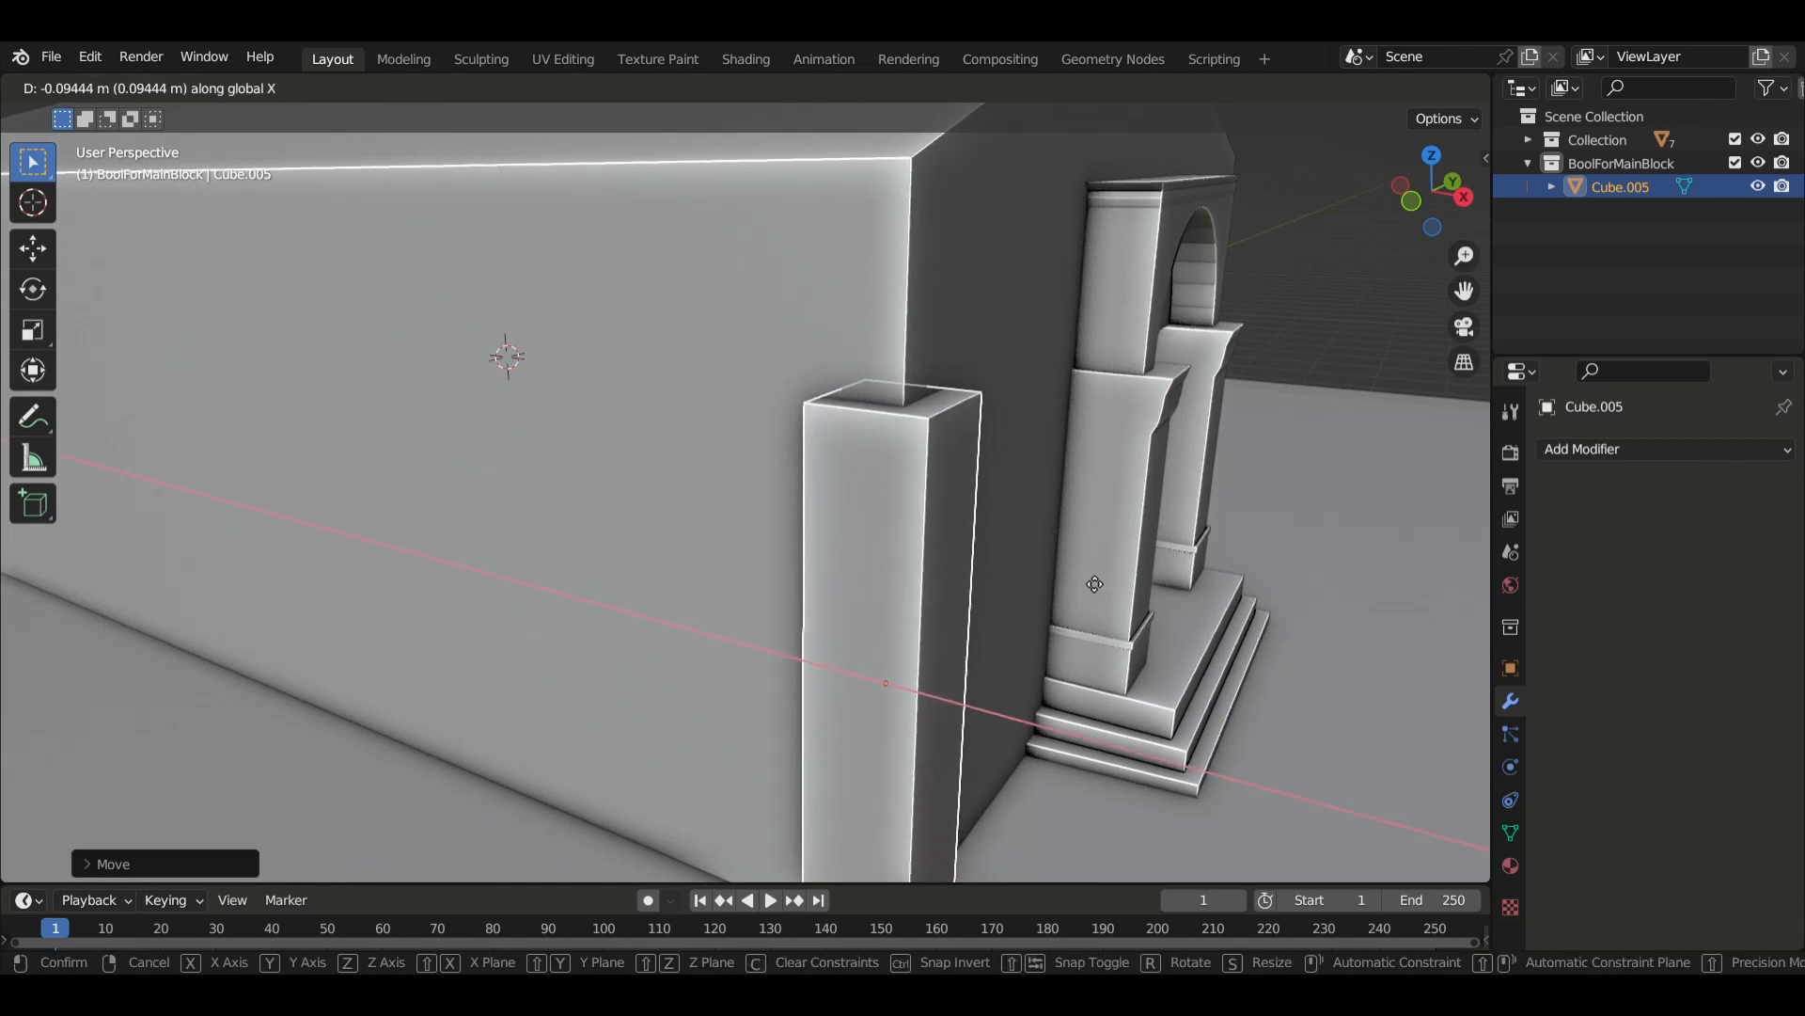
pyautogui.click(1089, 583)
pyautogui.press('g')
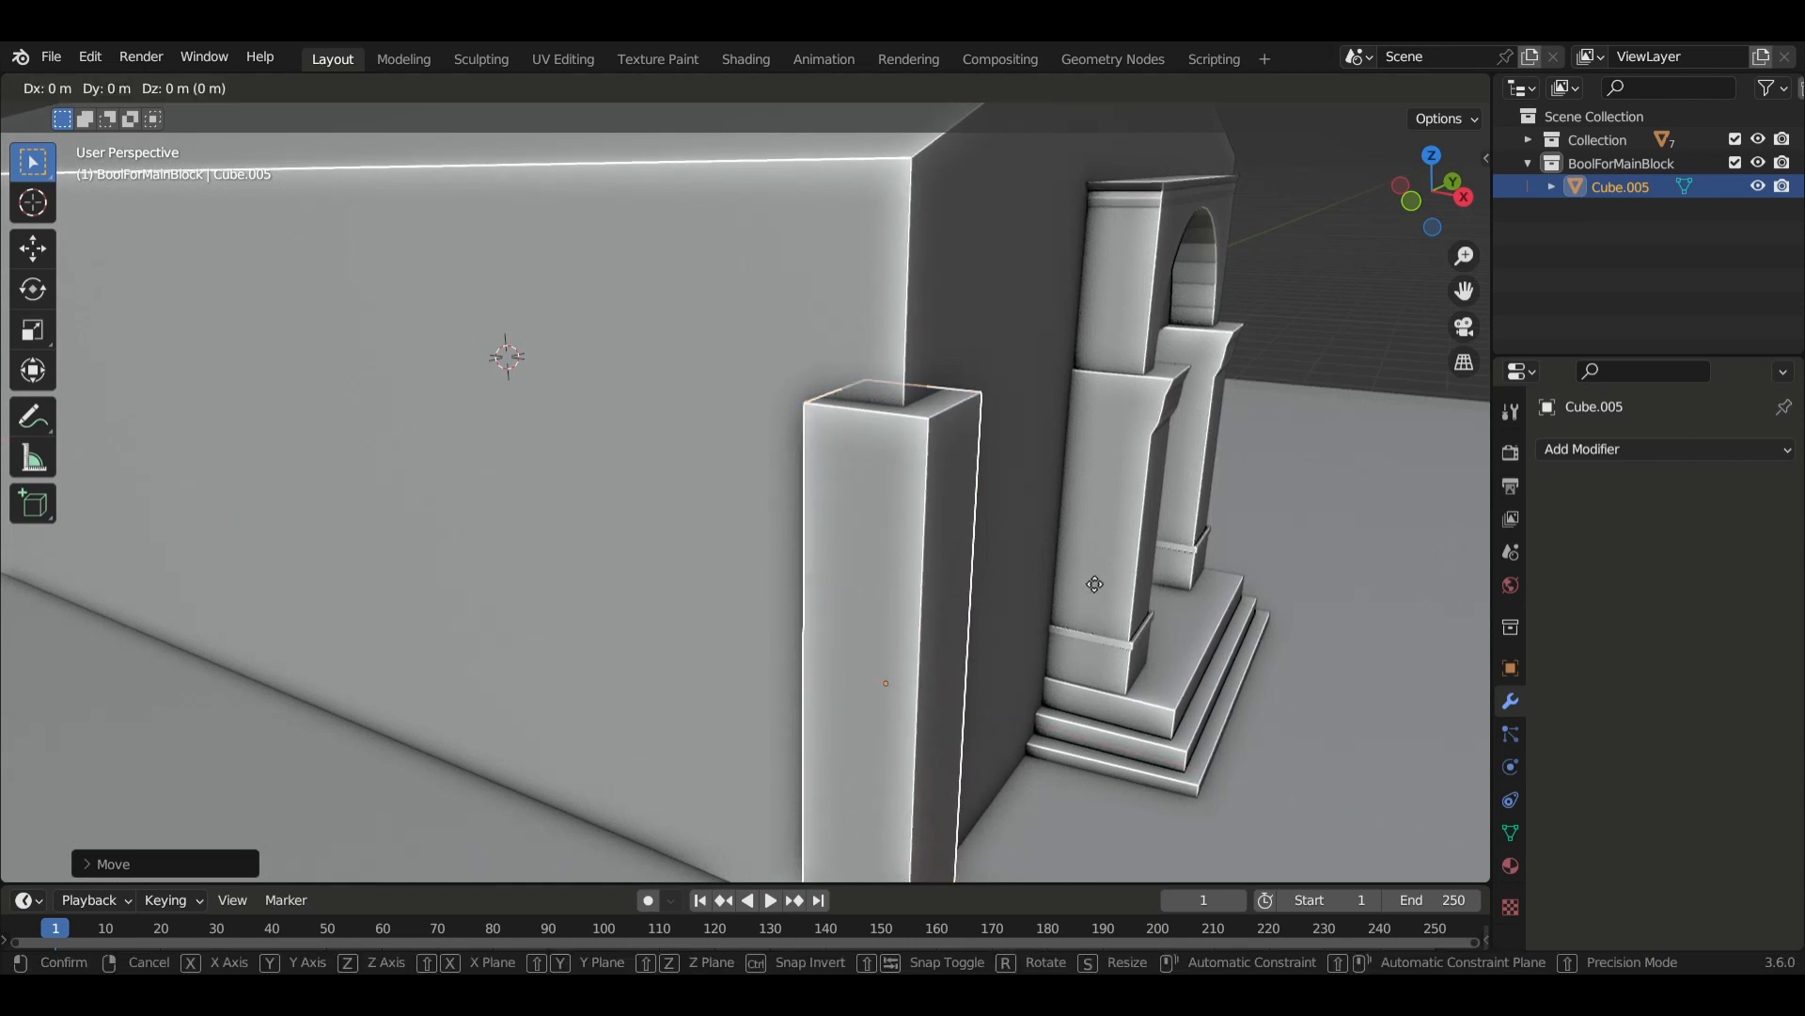
pyautogui.press('y')
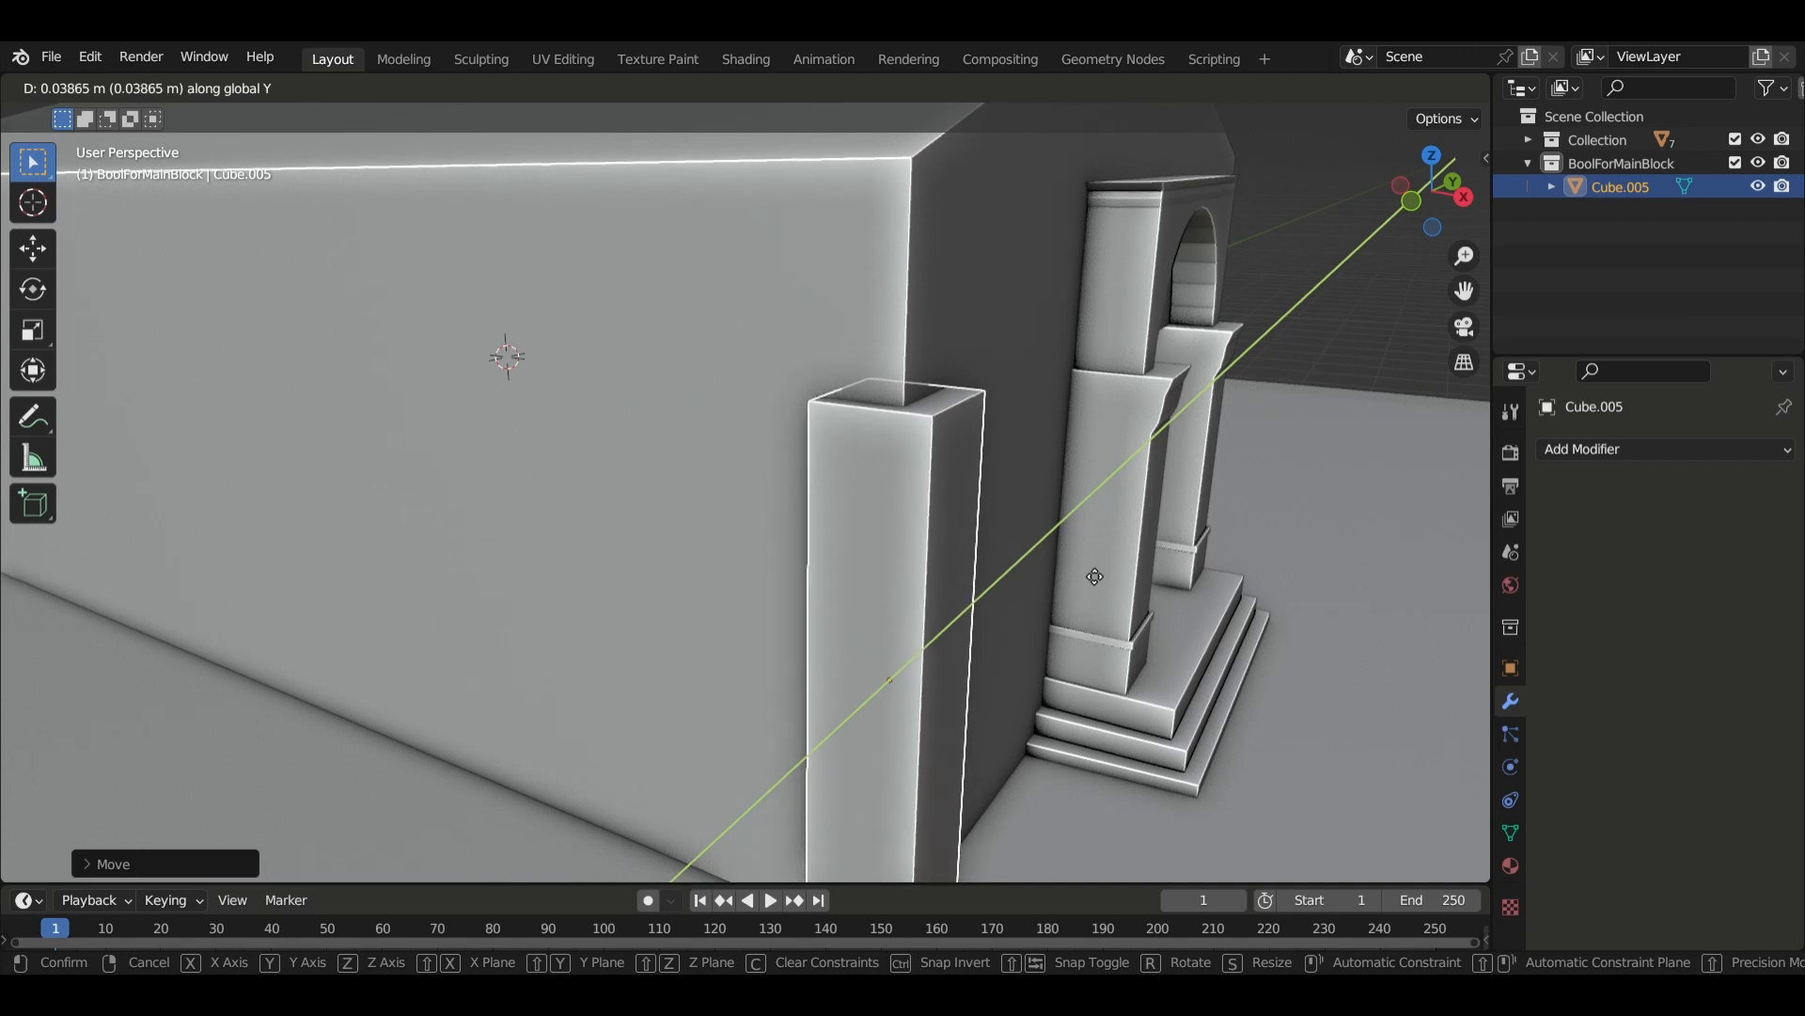
pyautogui.click(1083, 583)
# Shift the corner block about 0.06 m further along negative global X to even out its overlap with the walls.
pyautogui.moveTo(1077, 576); pyautogui.dragTo(1037, 608, button='middle')
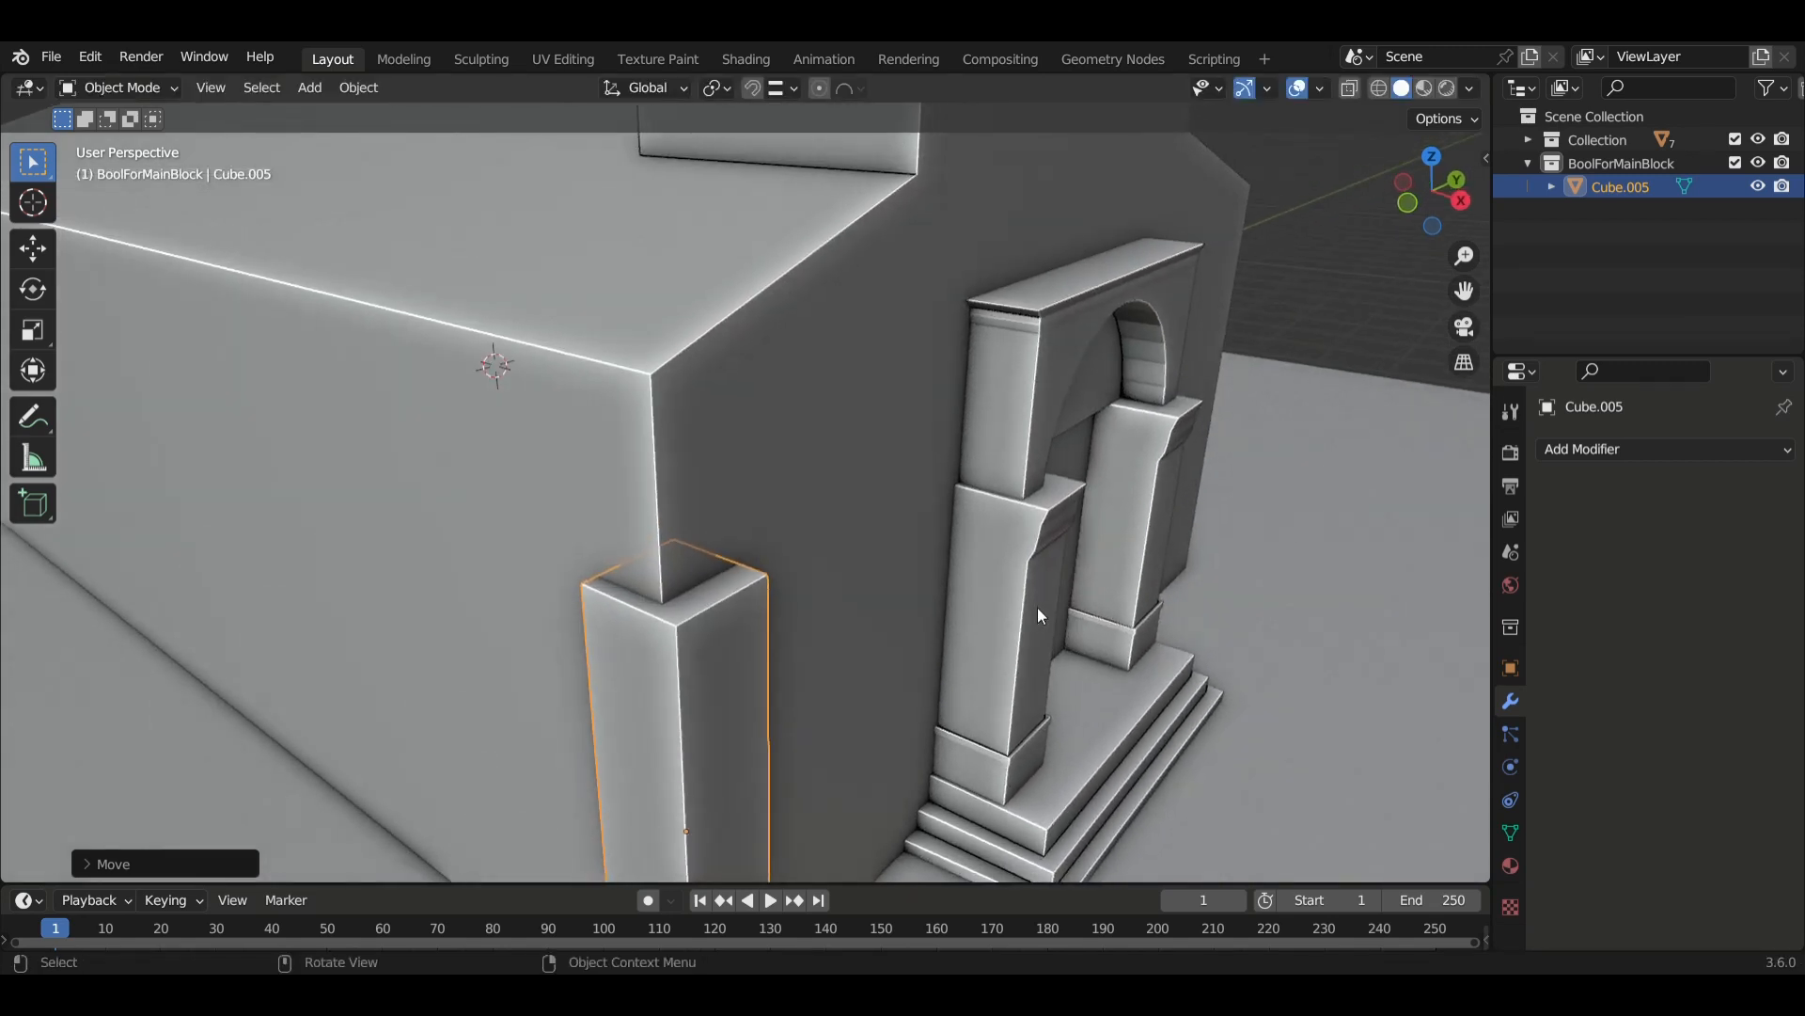
pyautogui.press('g')
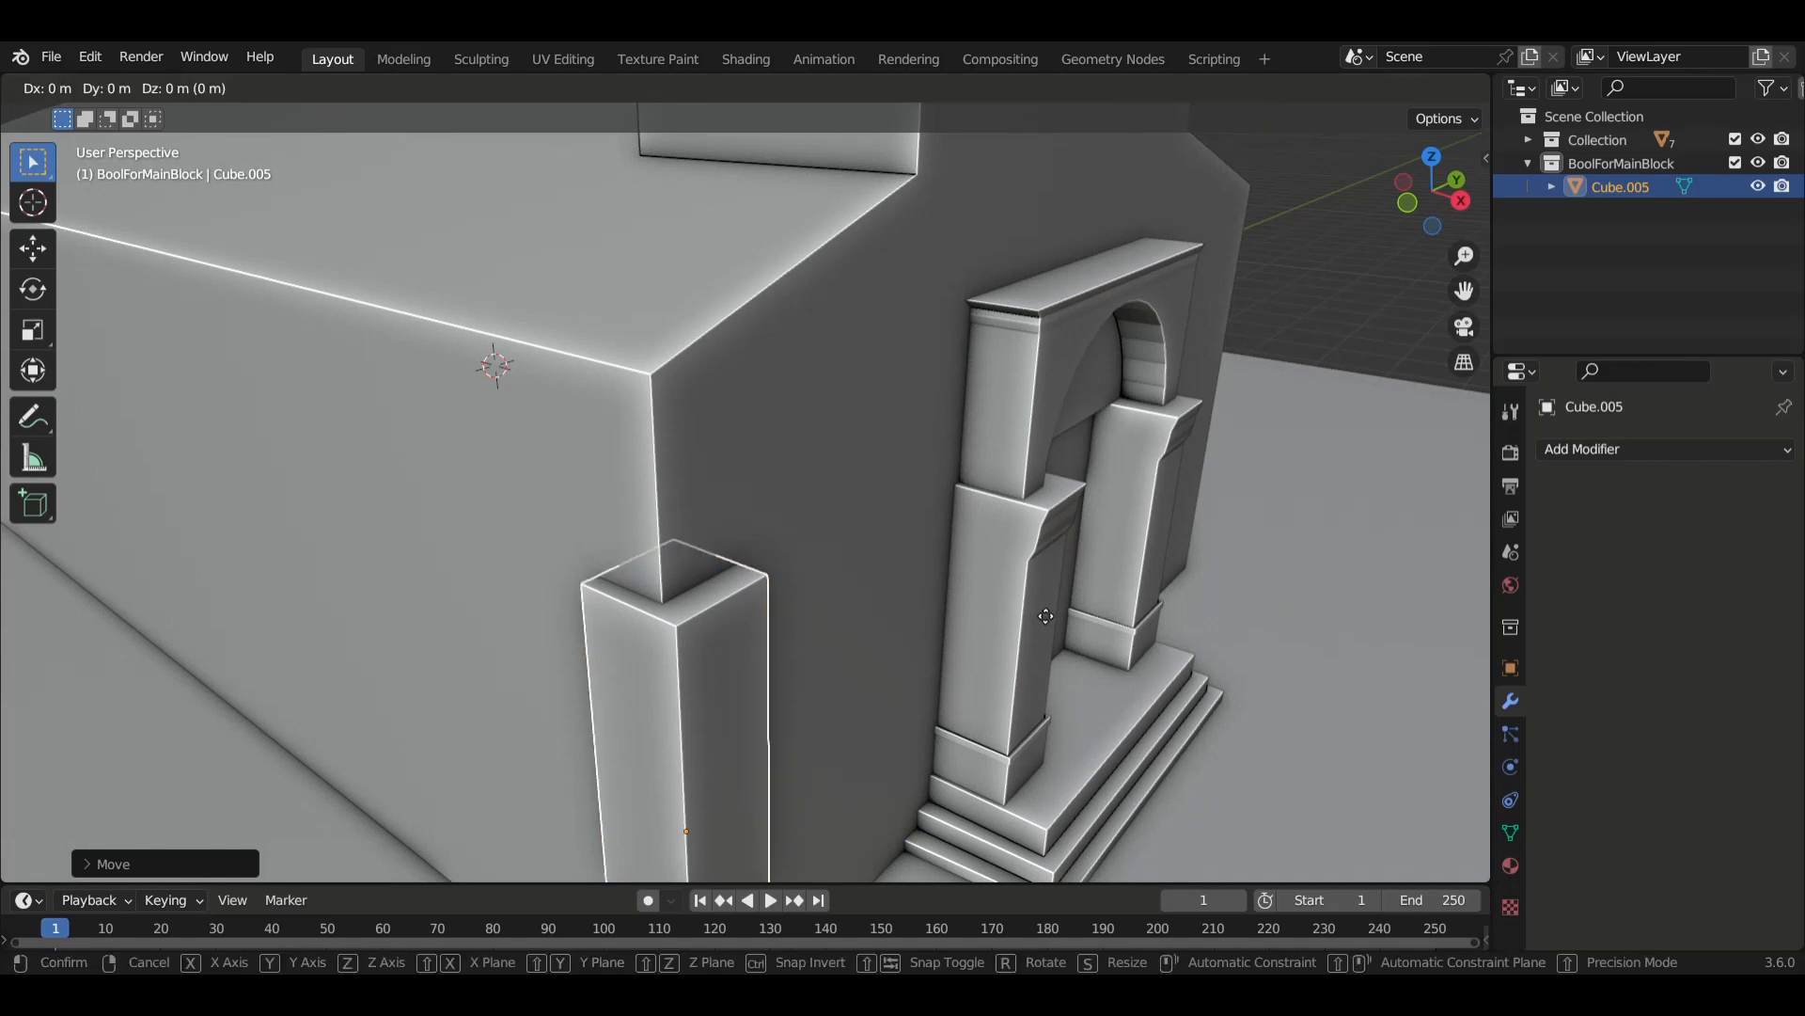
pyautogui.press('x')
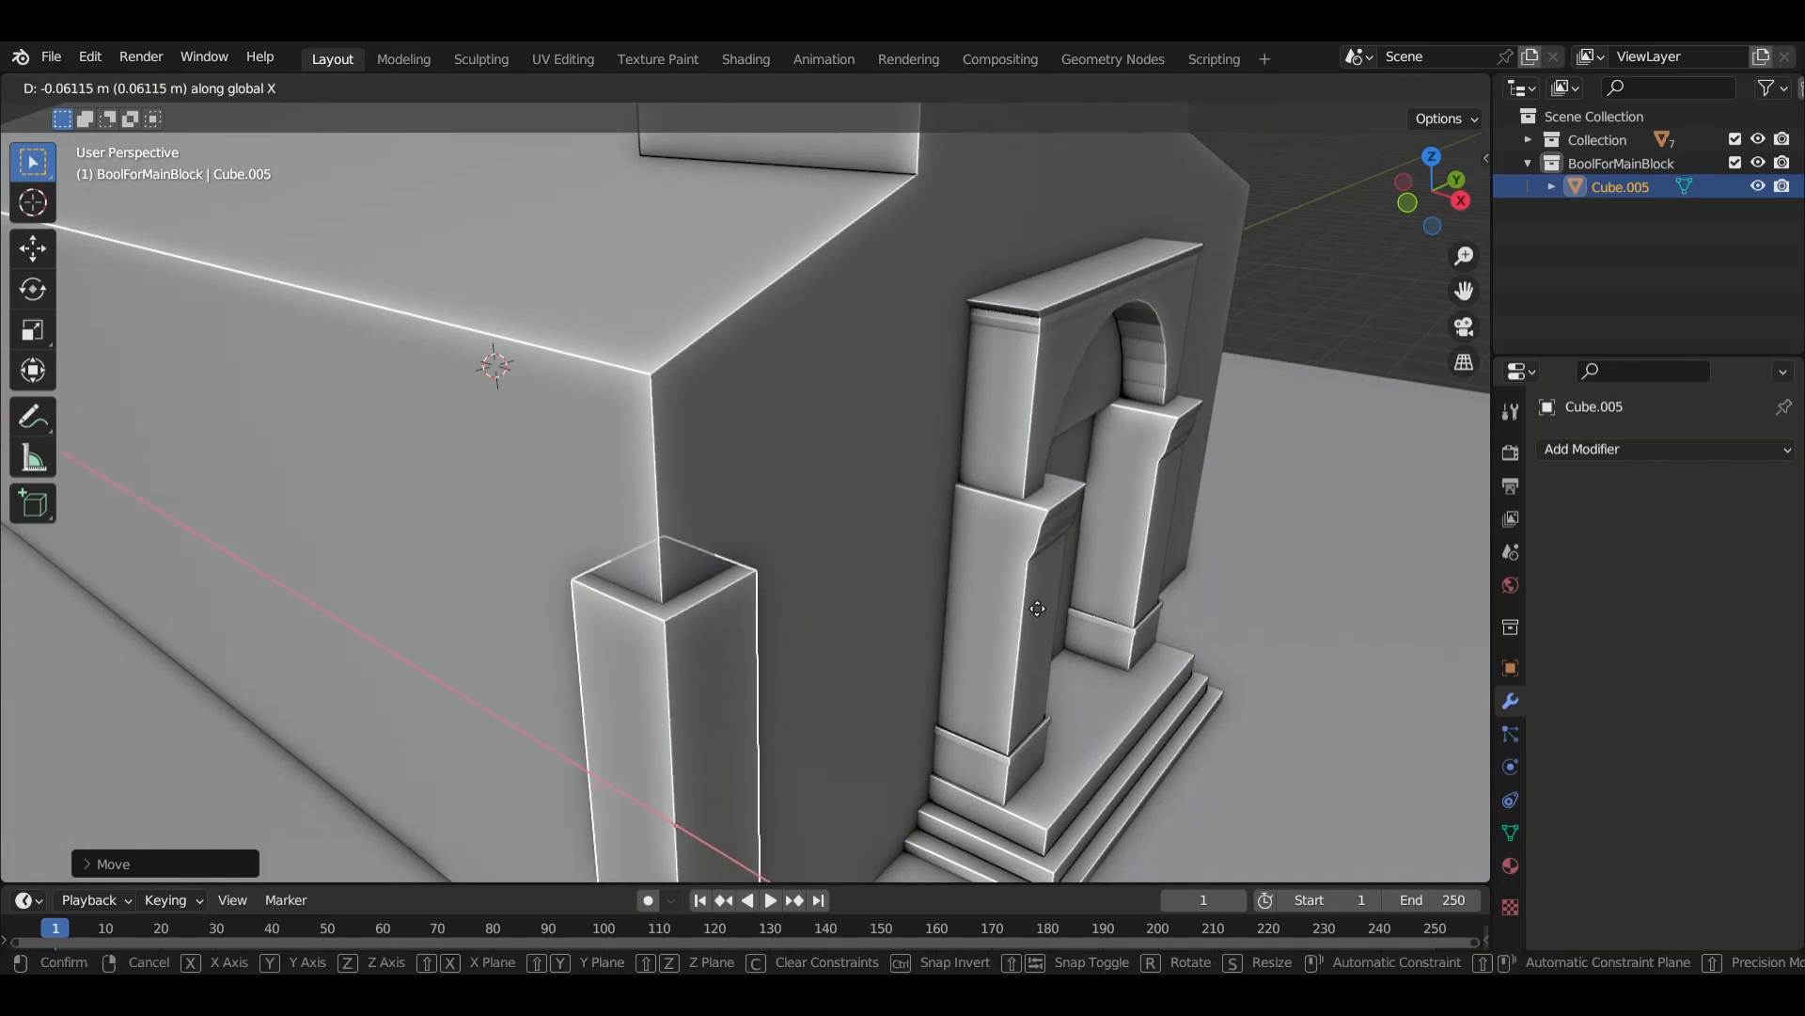
pyautogui.click(1037, 608)
# Enter Edit Mode on the corner block and add a horizontal loop cut, slid down by about 0.56 towards its base.
pyautogui.moveTo(726, 579)
pyautogui.mouseDown(button='middle')
pyautogui.moveTo(731, 527)
pyautogui.moveTo(736, 563)
pyautogui.mouseUp(button='middle')
pyautogui.press('Tab')
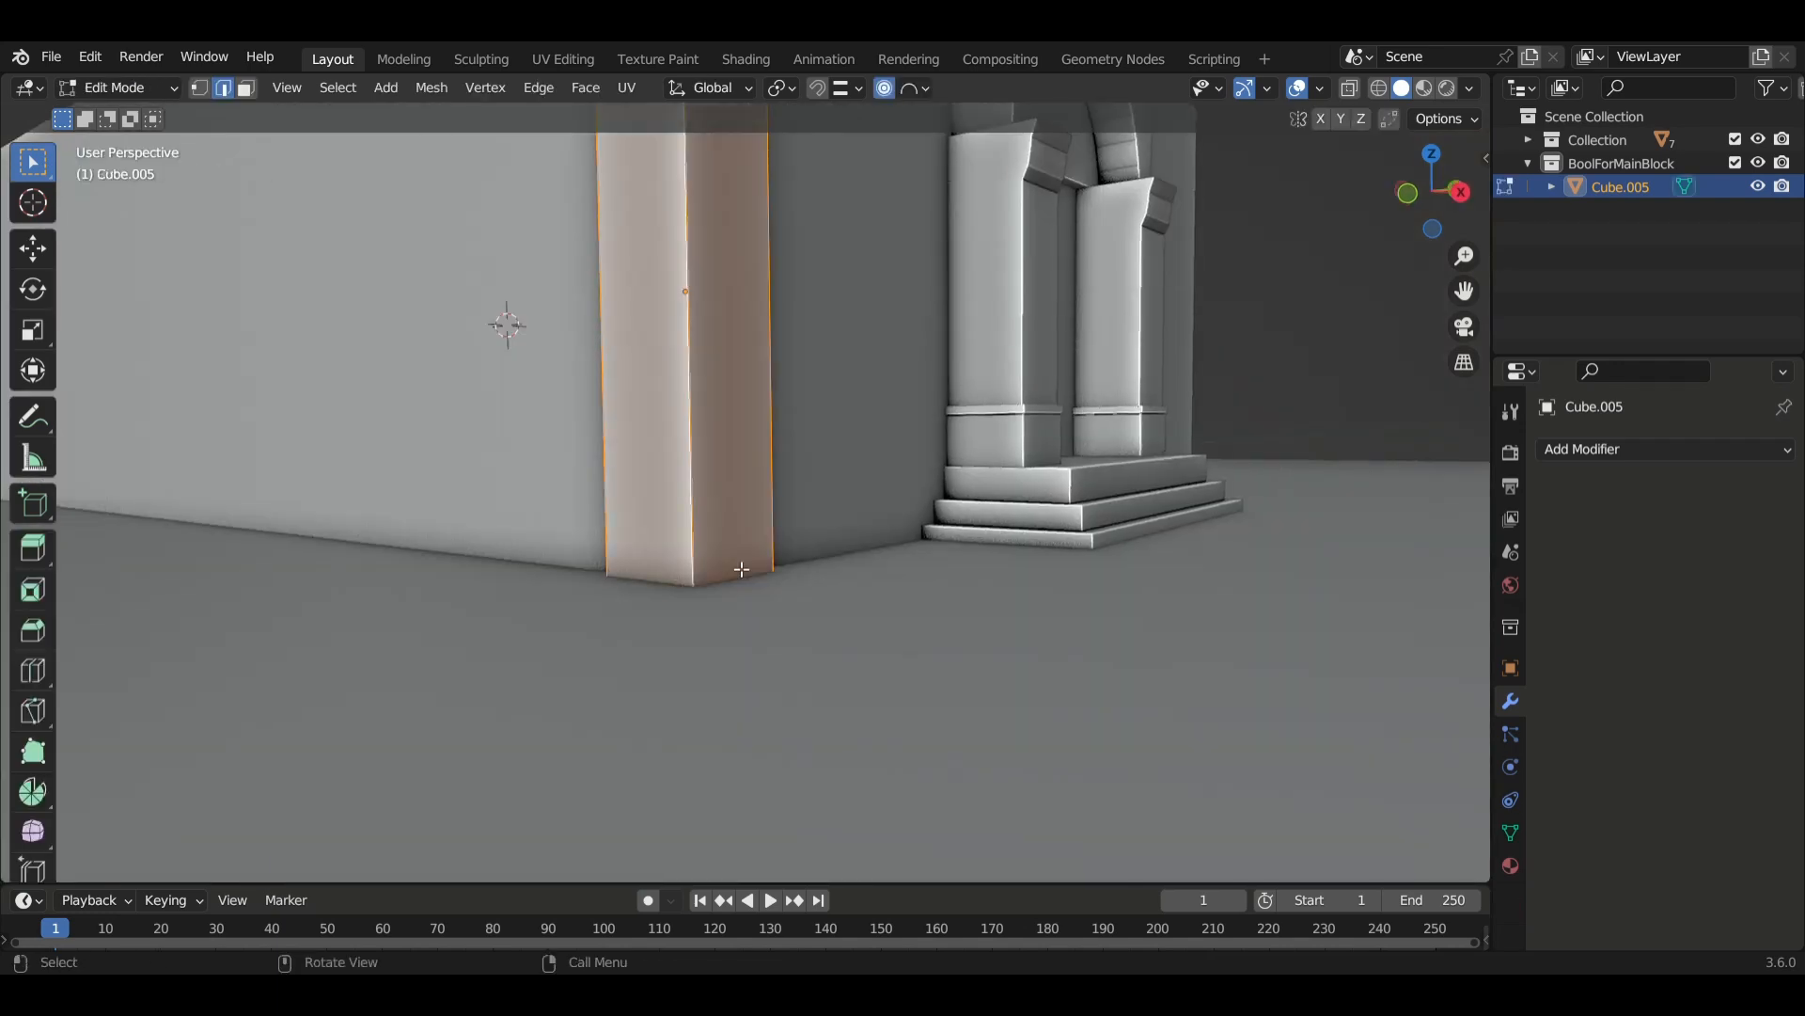
pyautogui.hotkey('ctrl', 'r')
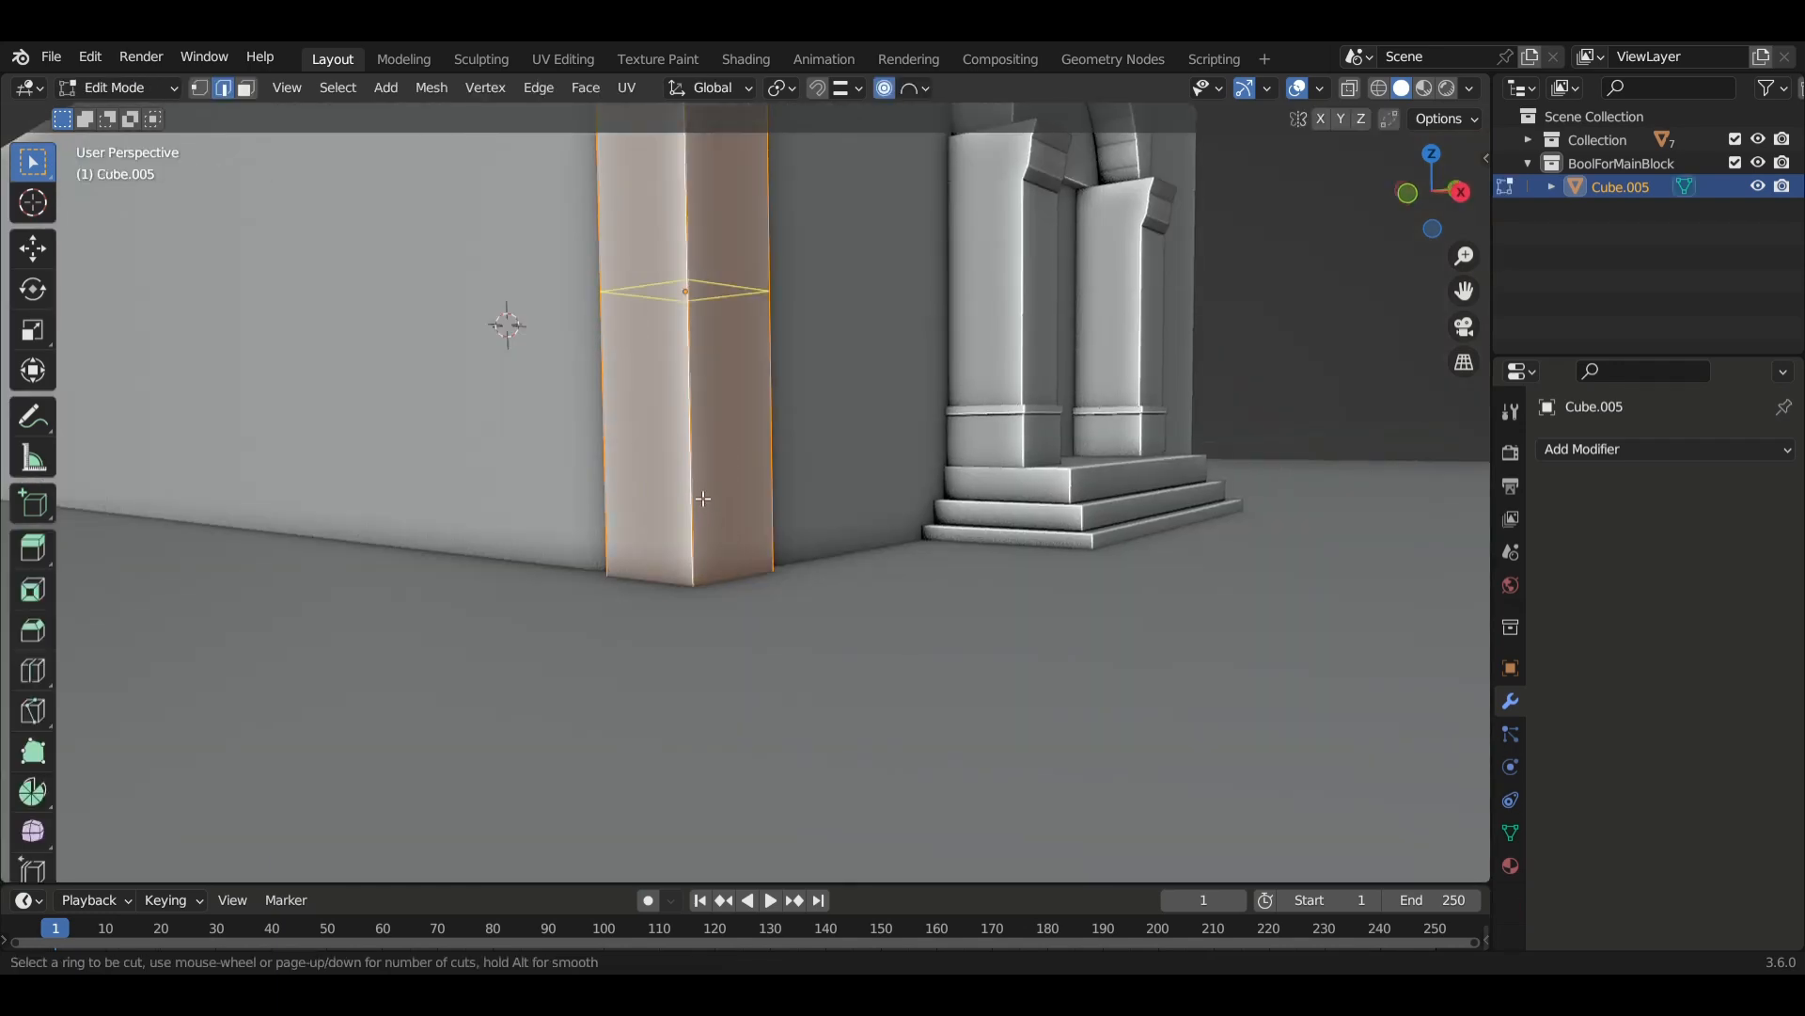
pyautogui.click(692, 406)
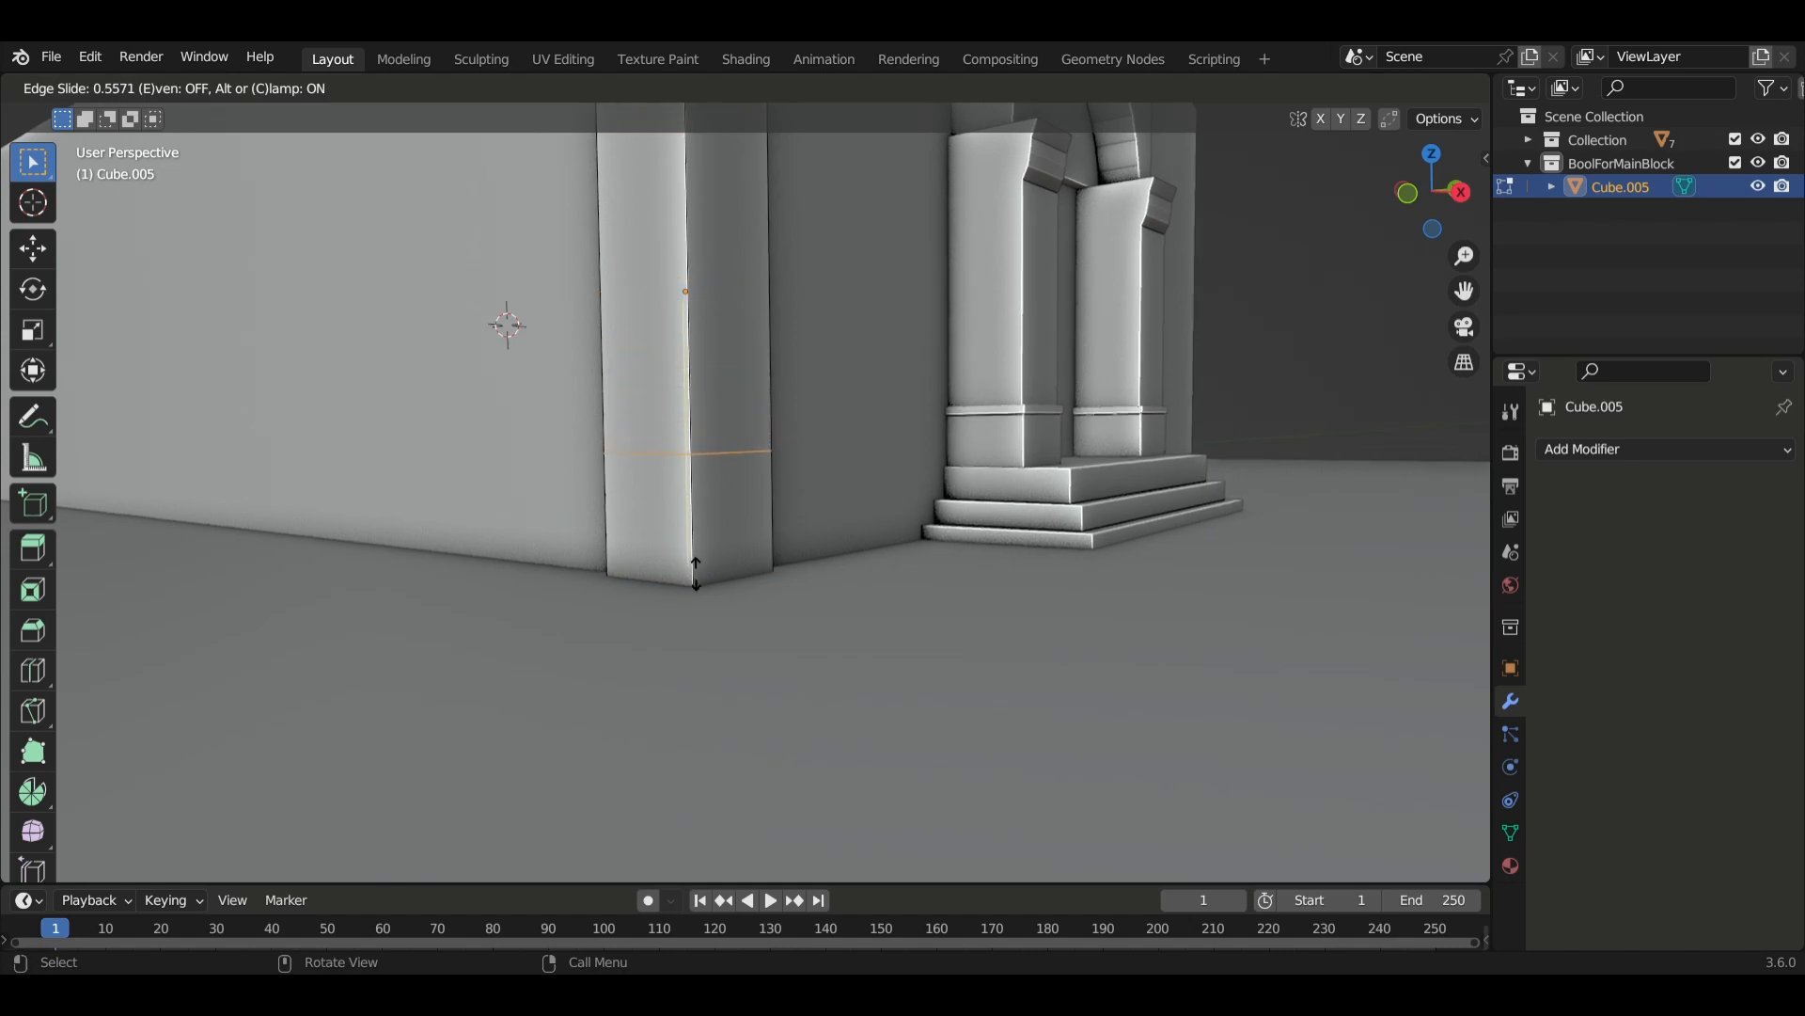
pyautogui.click(696, 572)
# Select the ring of side faces below the corner block's loop cut and extrude them along normals by about 0.27 m as a base.
pyautogui.hotkey('alt', 'a')
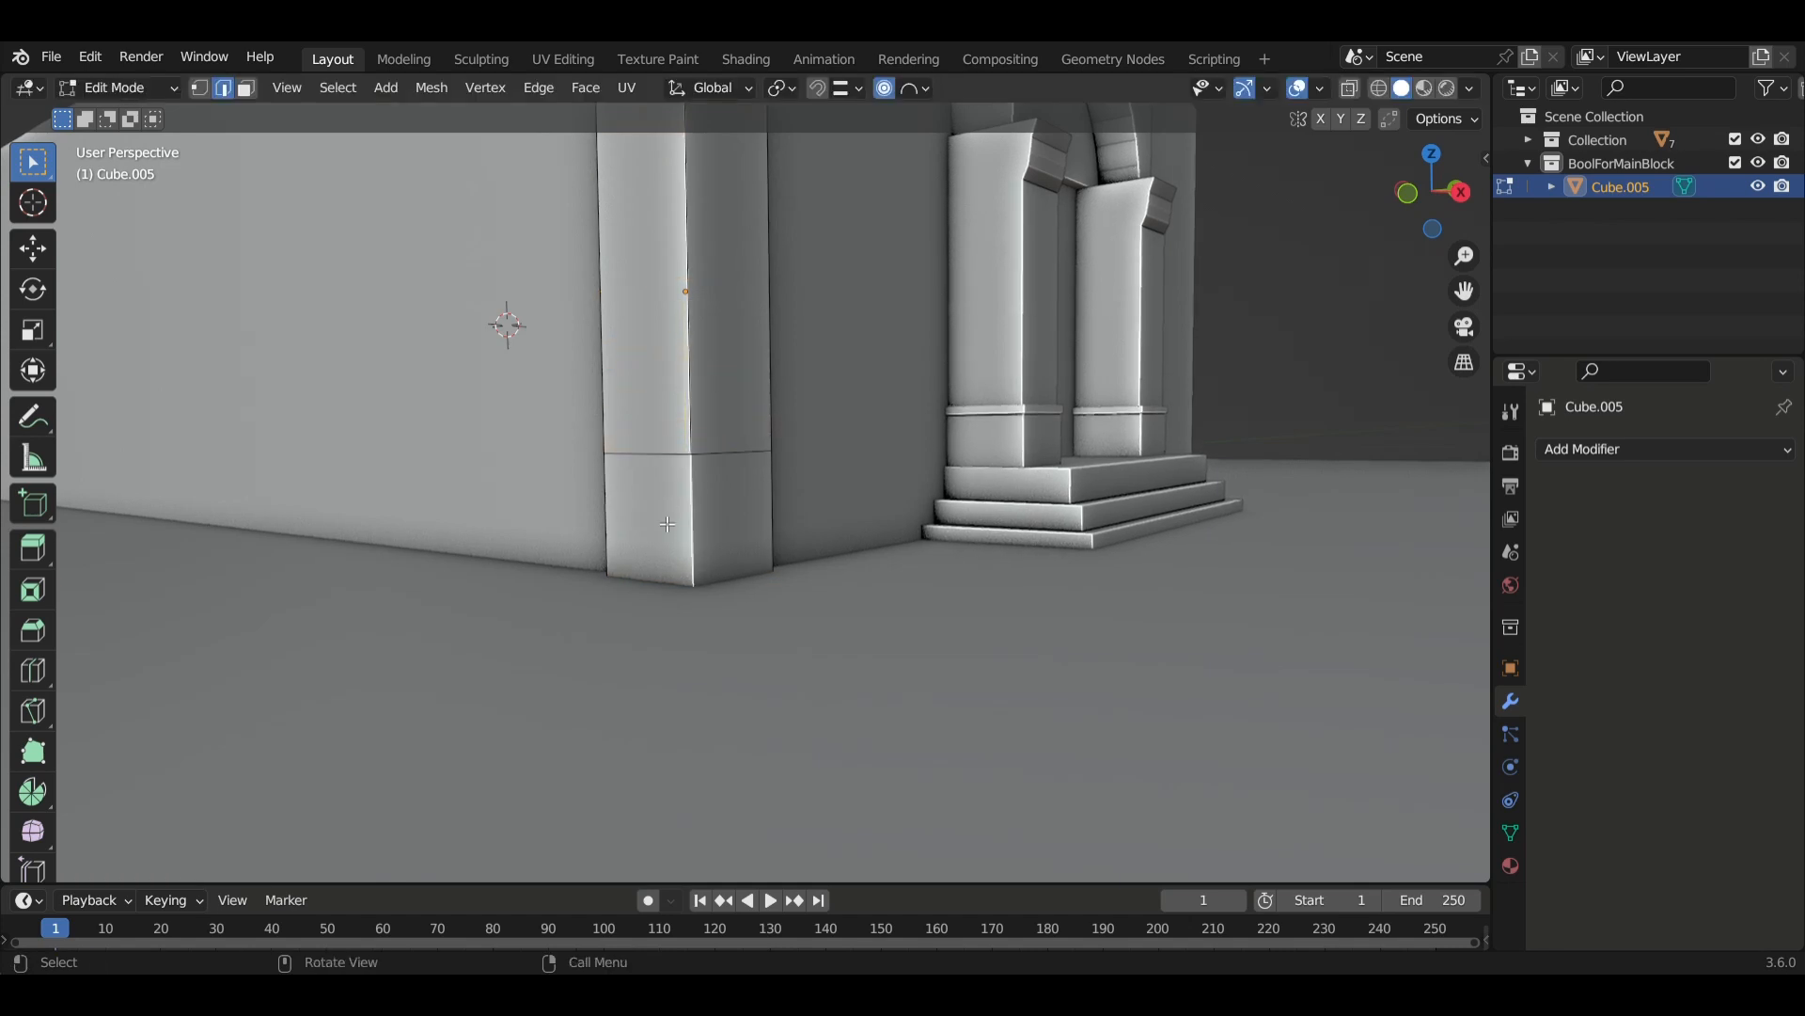
pyautogui.press('3')
pyautogui.click(705, 518)
pyautogui.moveTo(759, 545); pyautogui.dragTo(225, 597, button='middle')
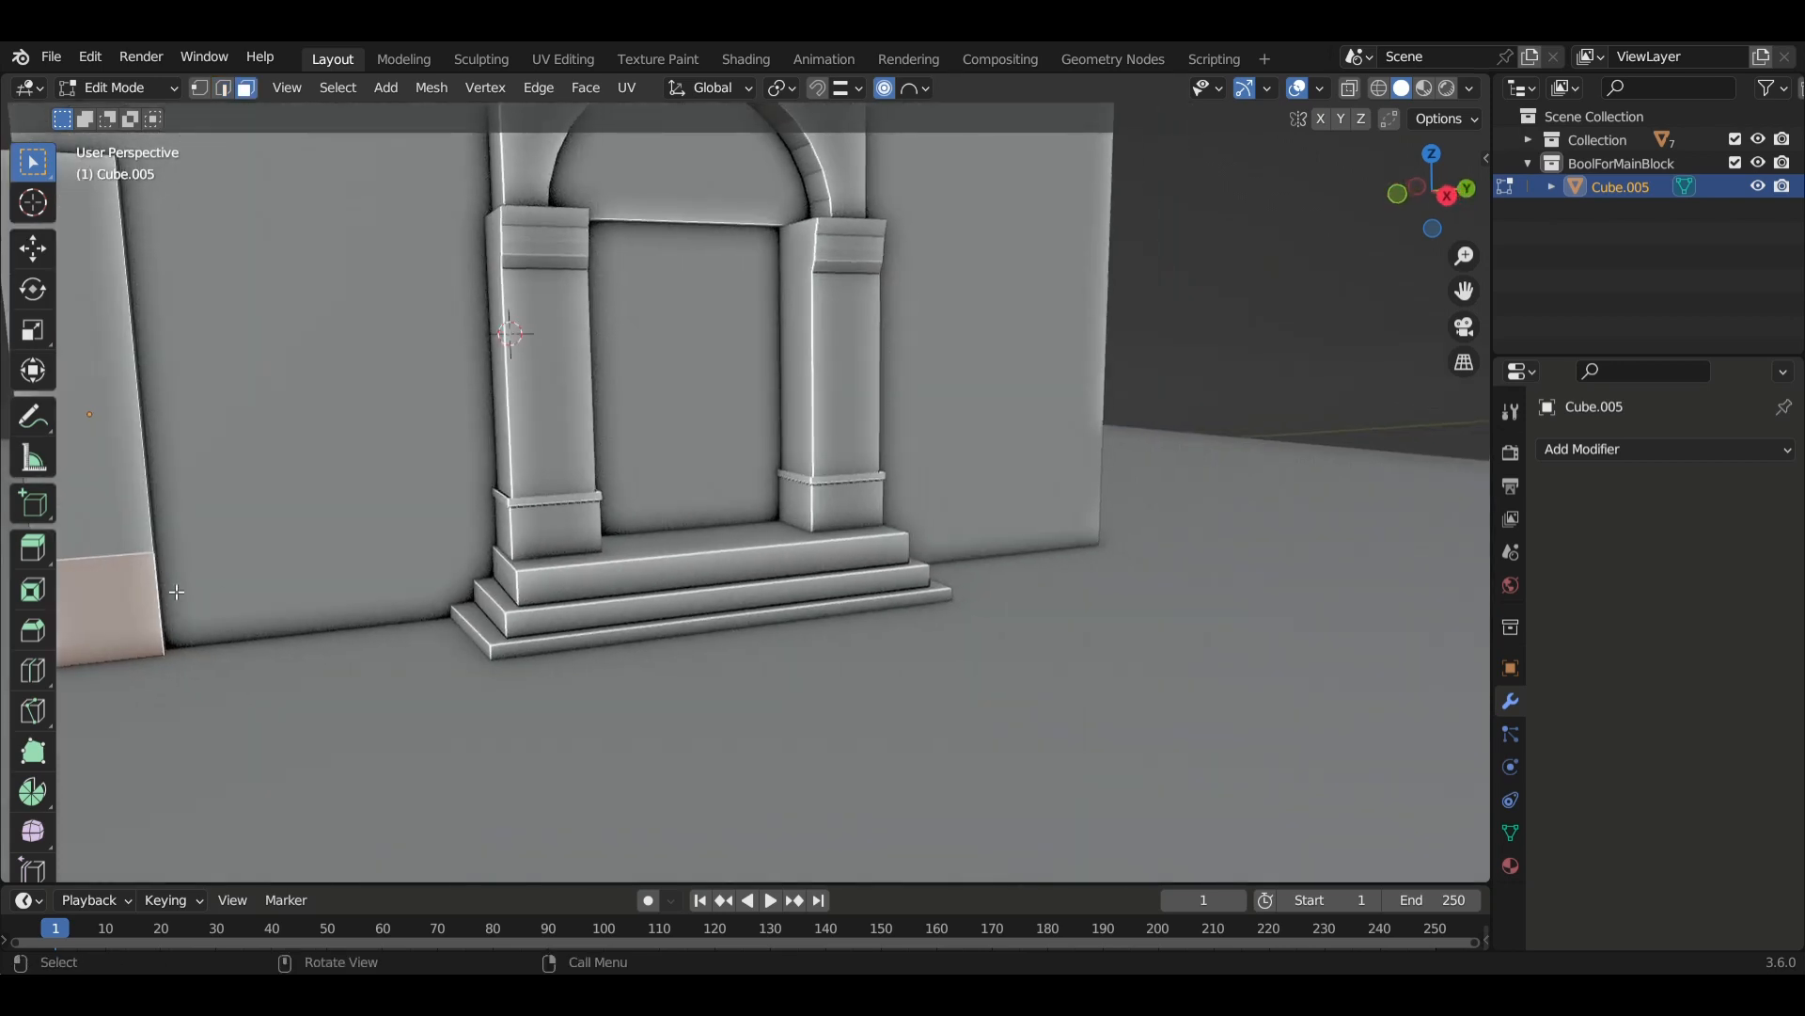
pyautogui.hotkey('alt', 'a')
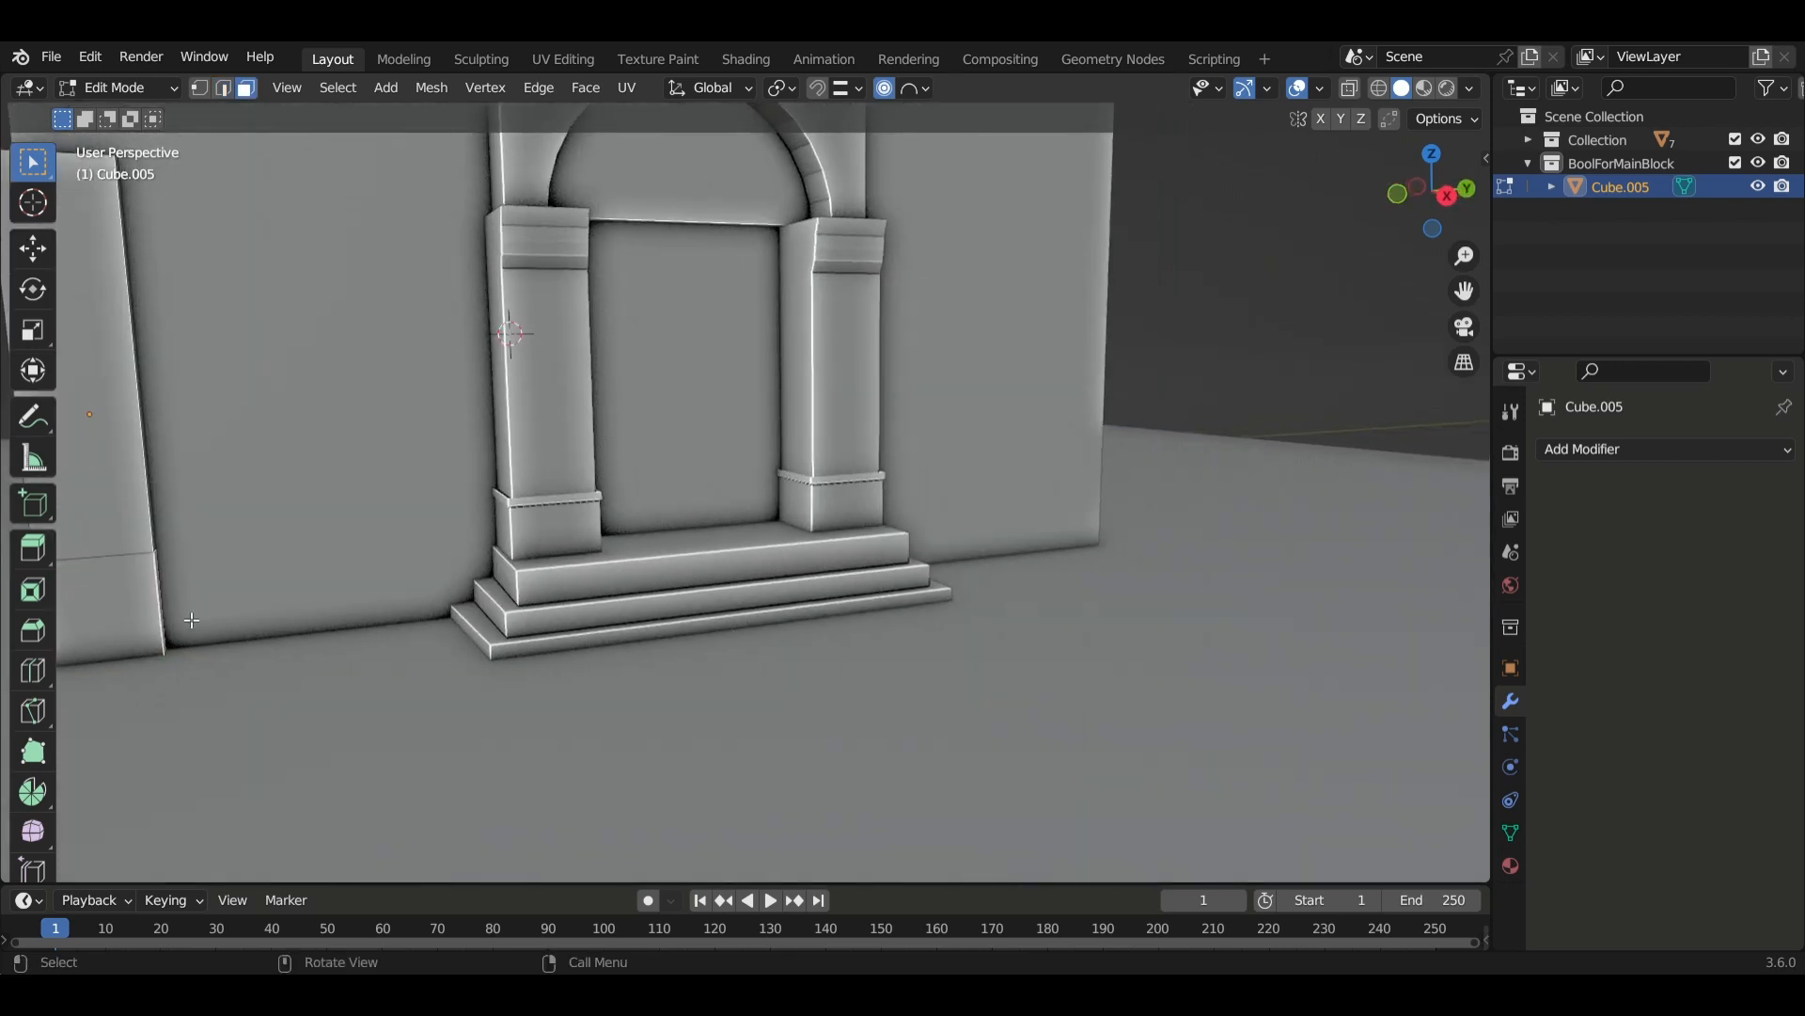
pyautogui.keyDown('alt'); pyautogui.click(141, 602); pyautogui.keyUp('alt')
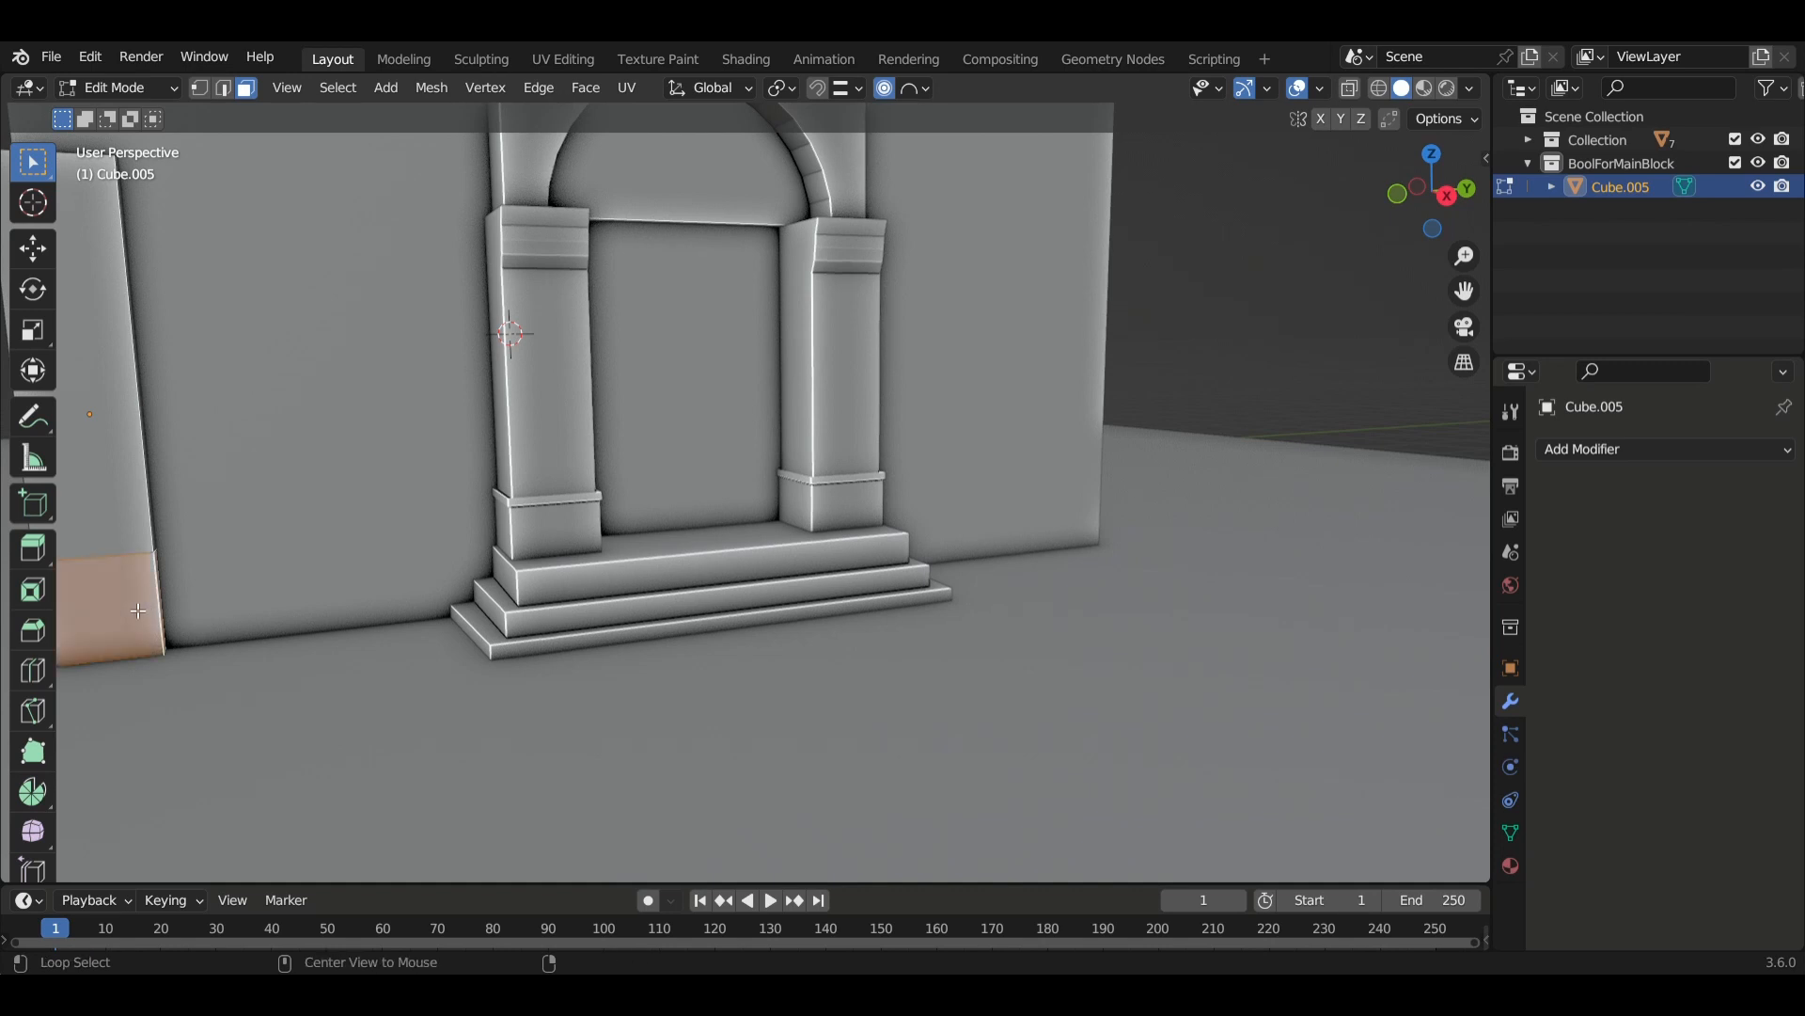
pyautogui.moveTo(141, 603); pyautogui.dragTo(317, 604, button='middle')
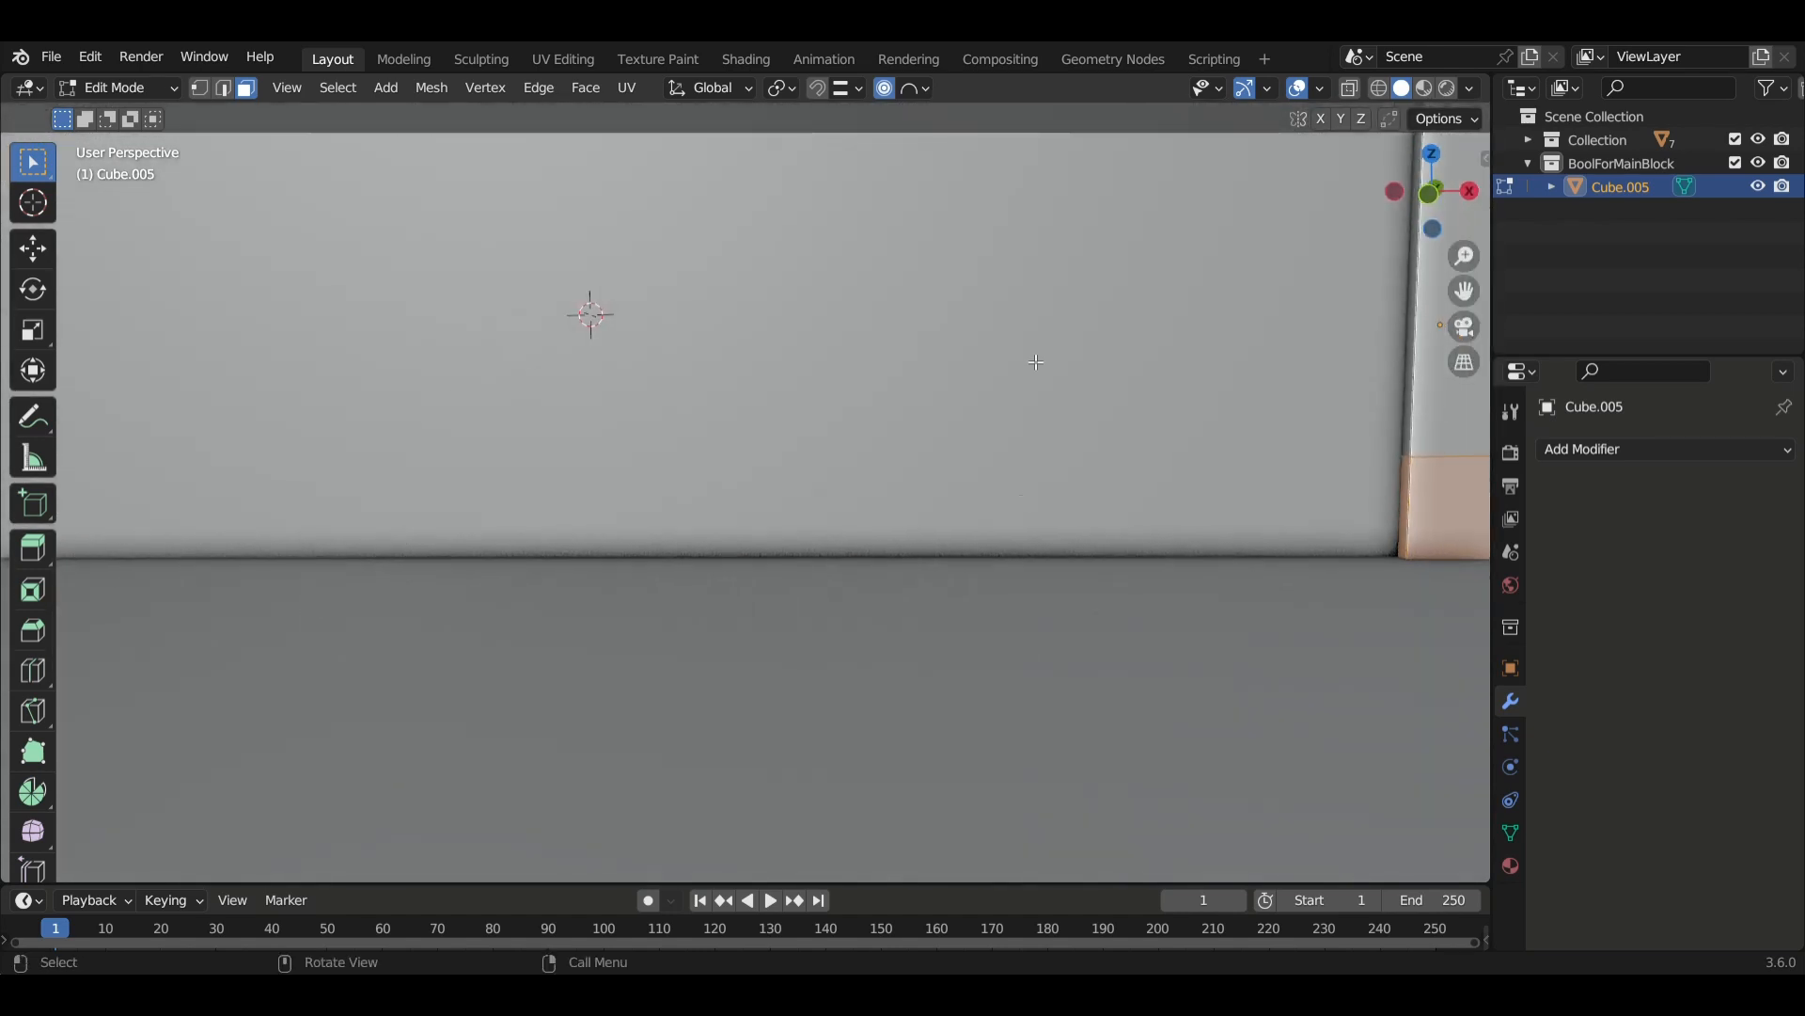
pyautogui.moveTo(1241, 562); pyautogui.dragTo(1176, 573, button='middle')
pyautogui.hotkey('alt', 'e')
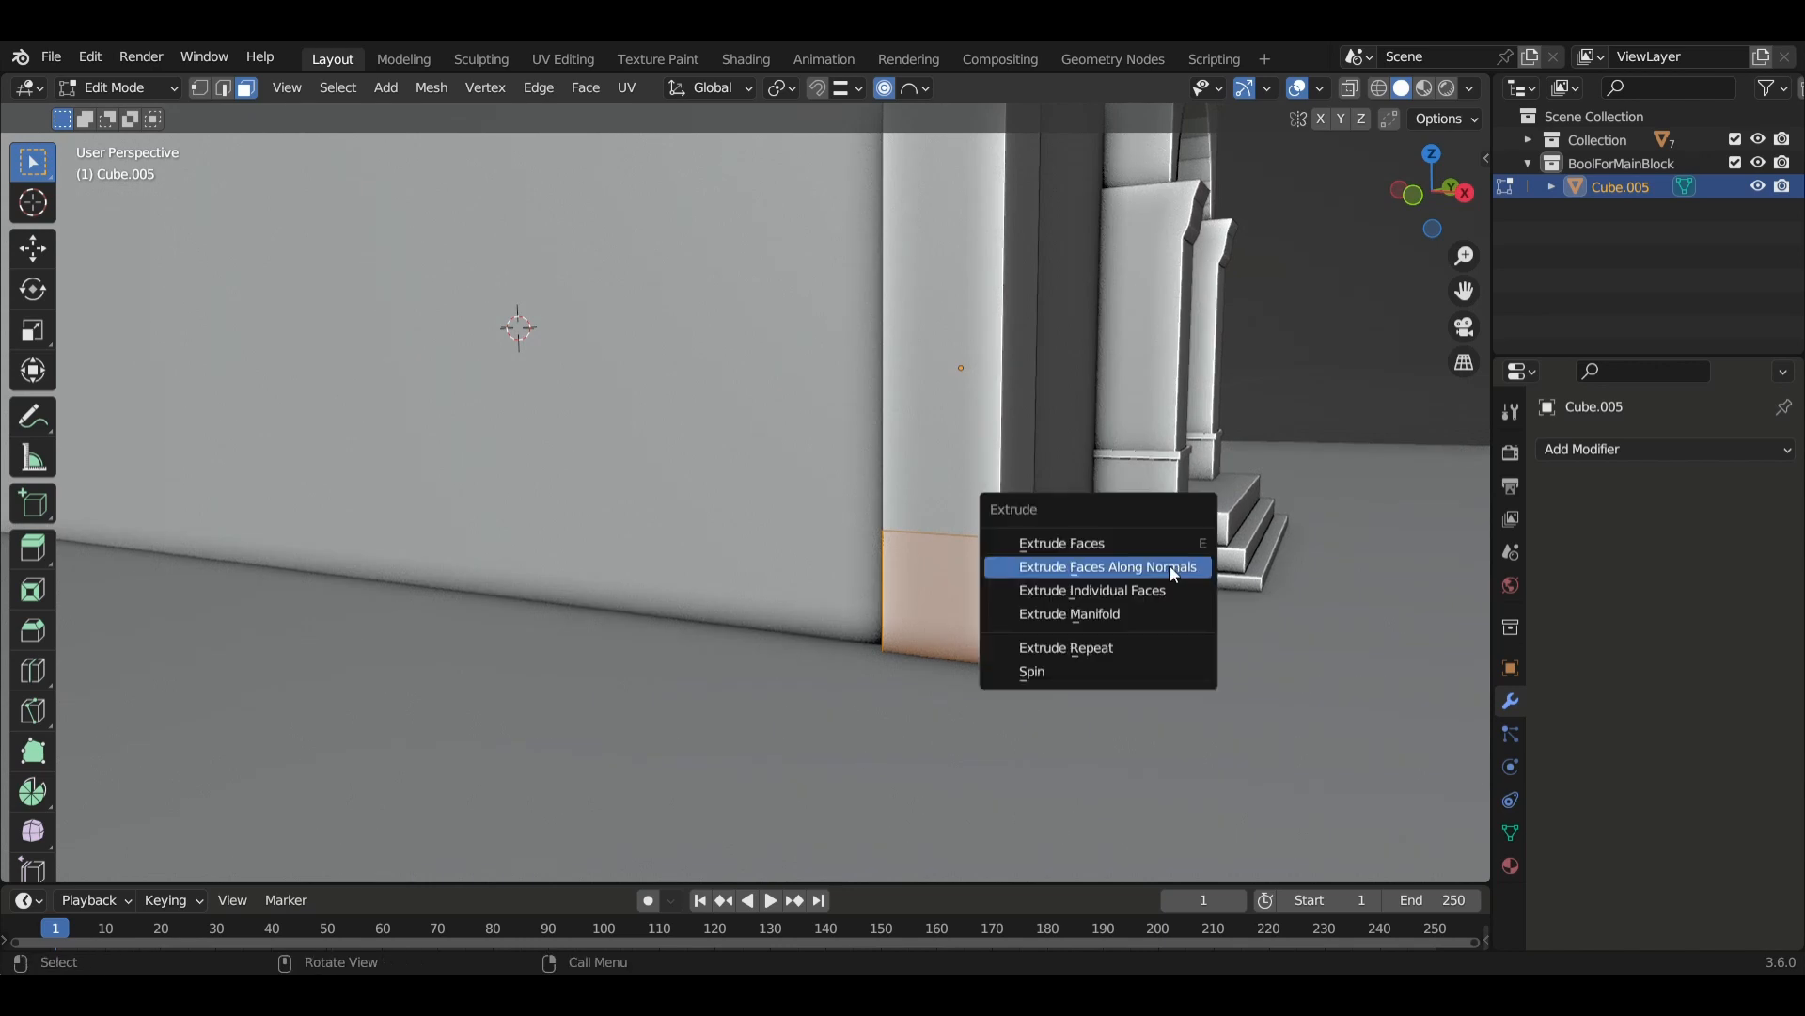
pyautogui.click(1169, 566)
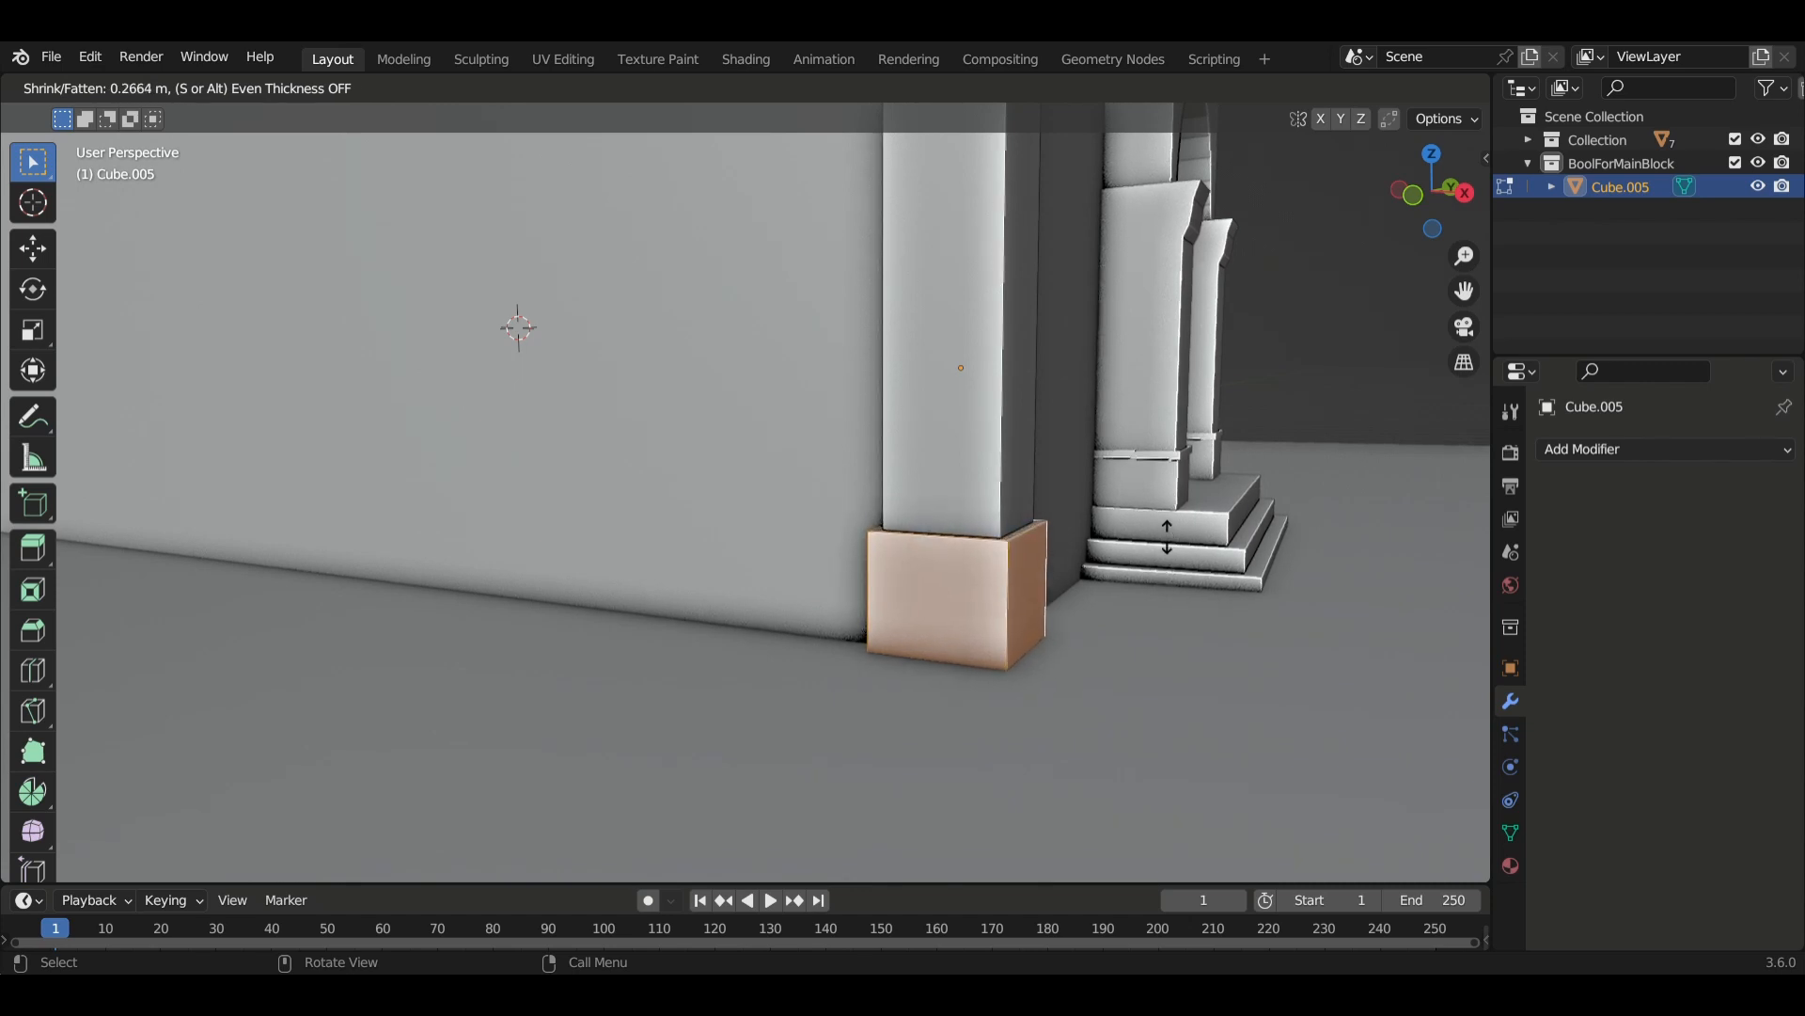
pyautogui.click(1169, 548)
# Add a horizontal loop cut around the corner pillar's shaft and slide it up towards the pillar's upper end.
pyautogui.moveTo(1175, 589); pyautogui.dragTo(1162, 616, button='middle')
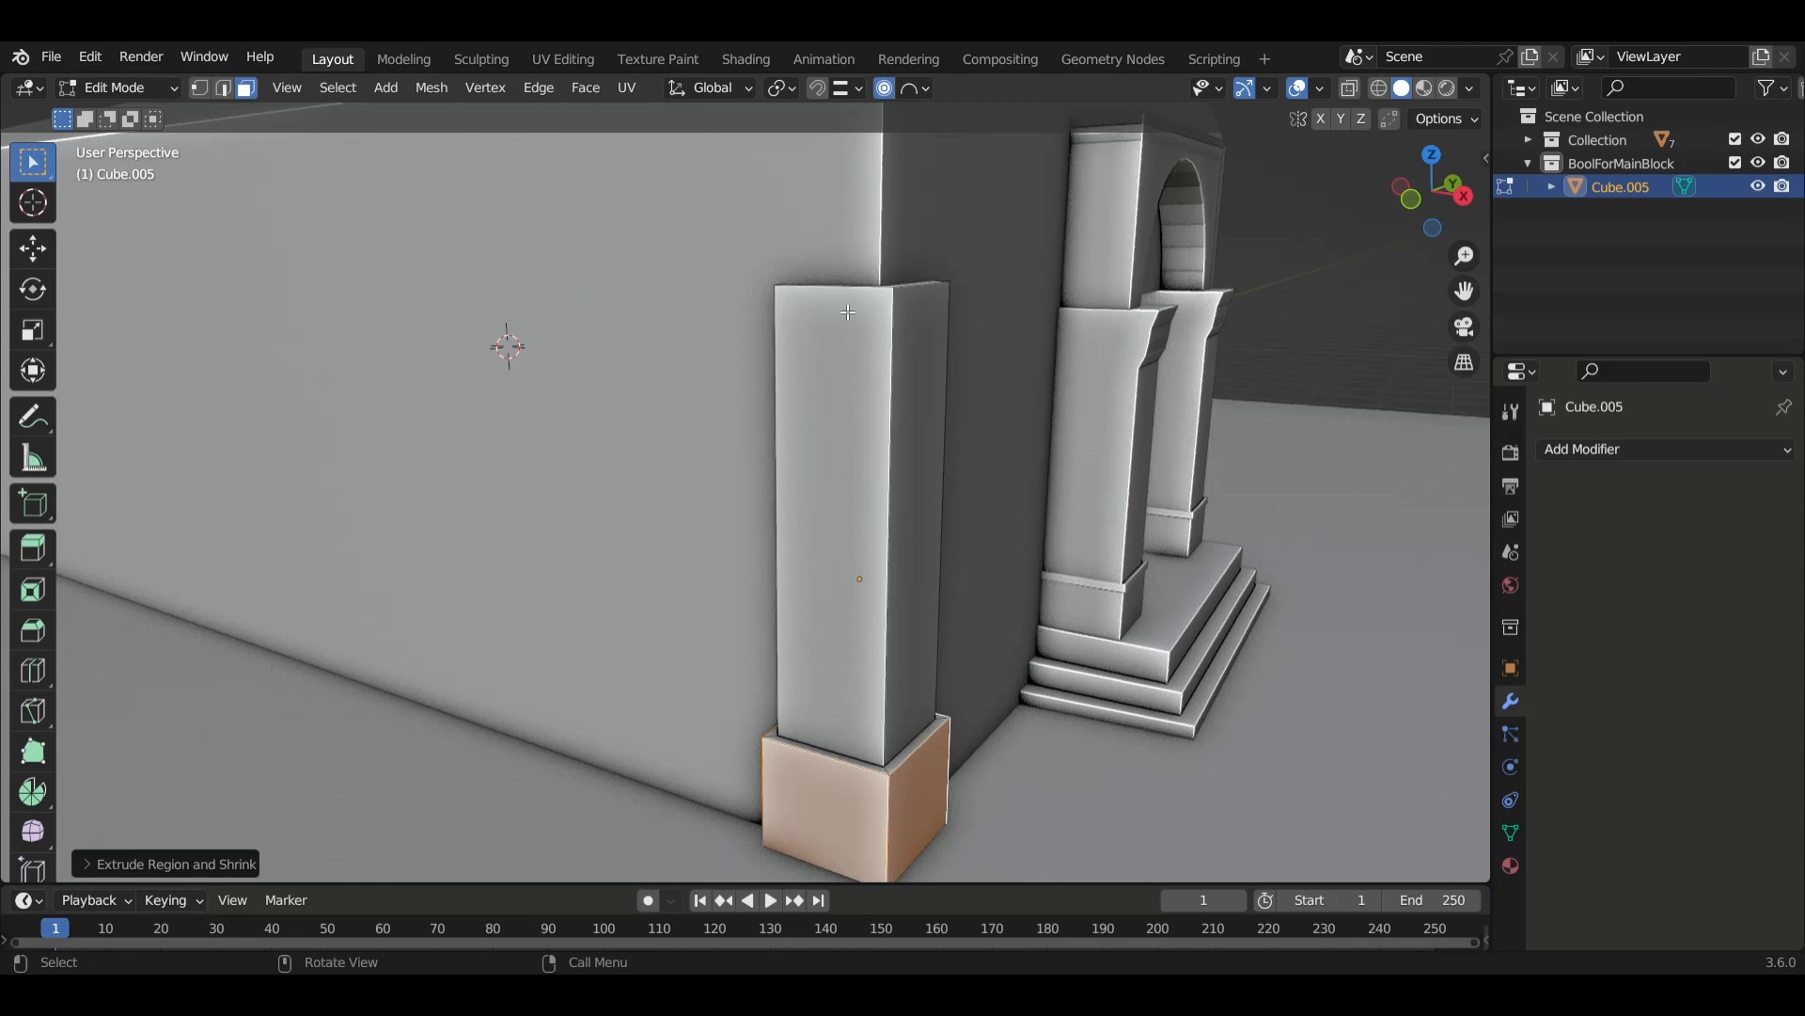
pyautogui.click(860, 350)
pyautogui.hotkey('ctrl', 'r')
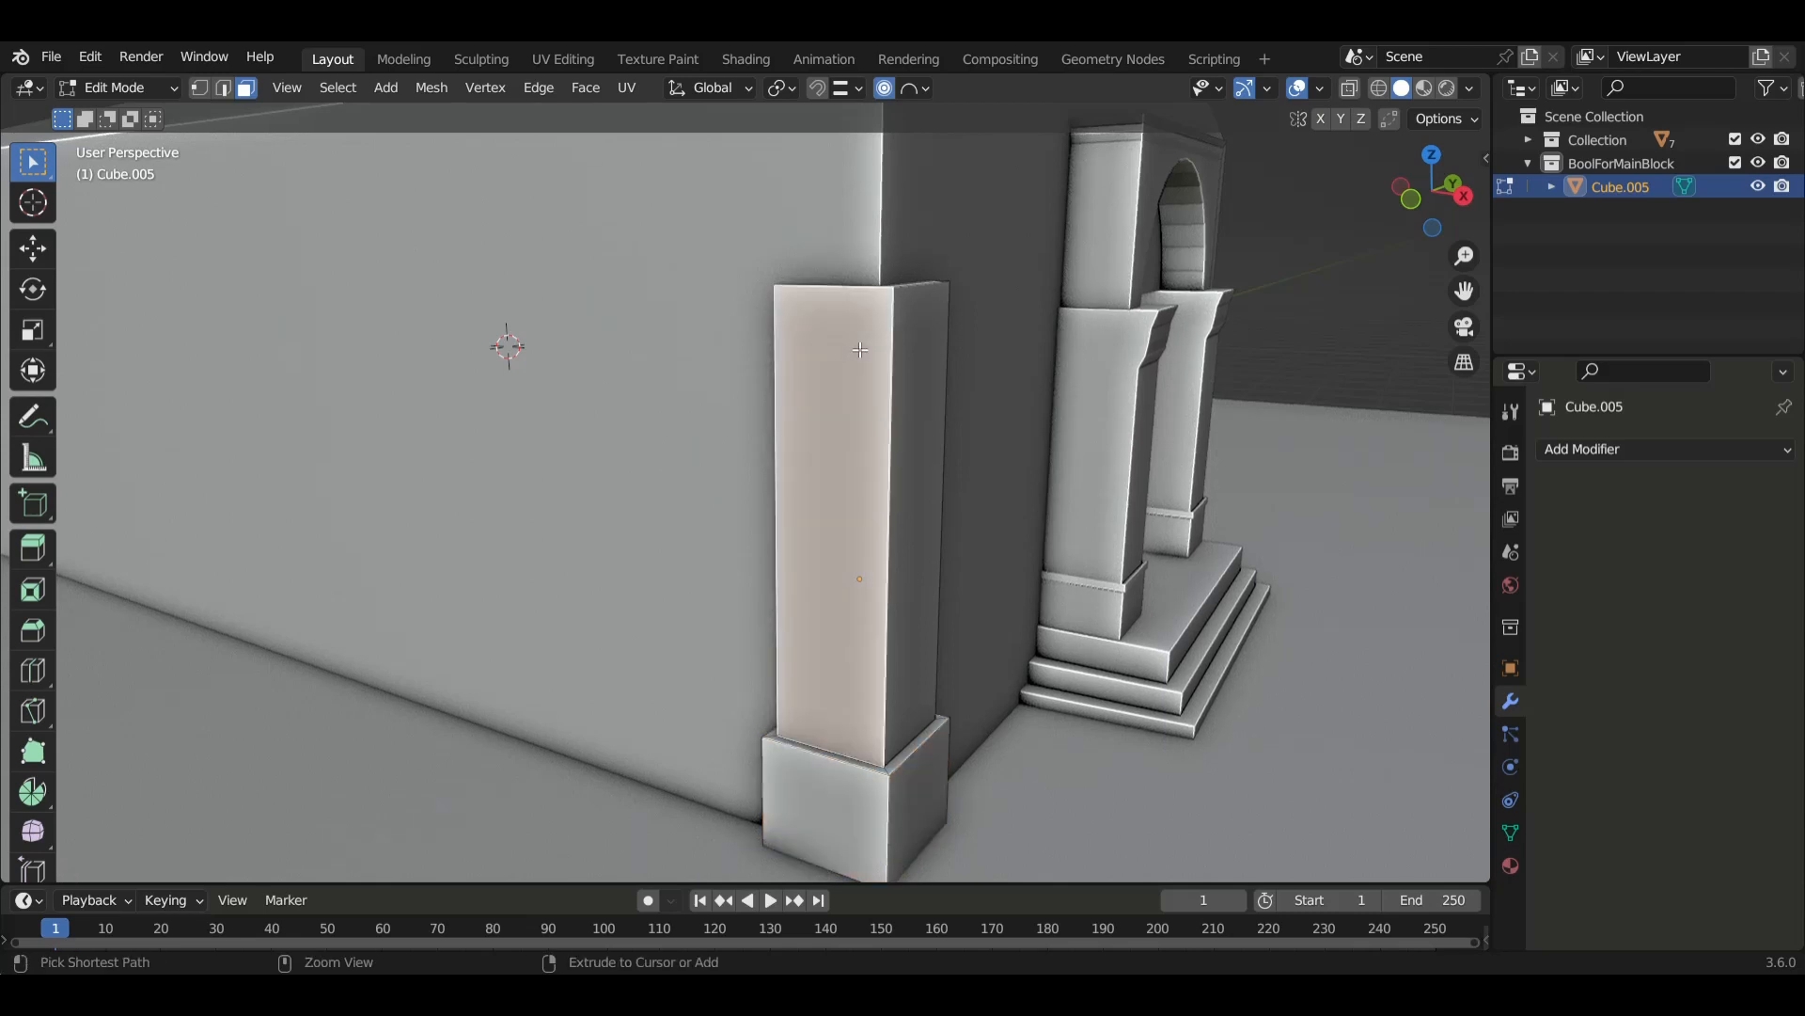
pyautogui.click(884, 390)
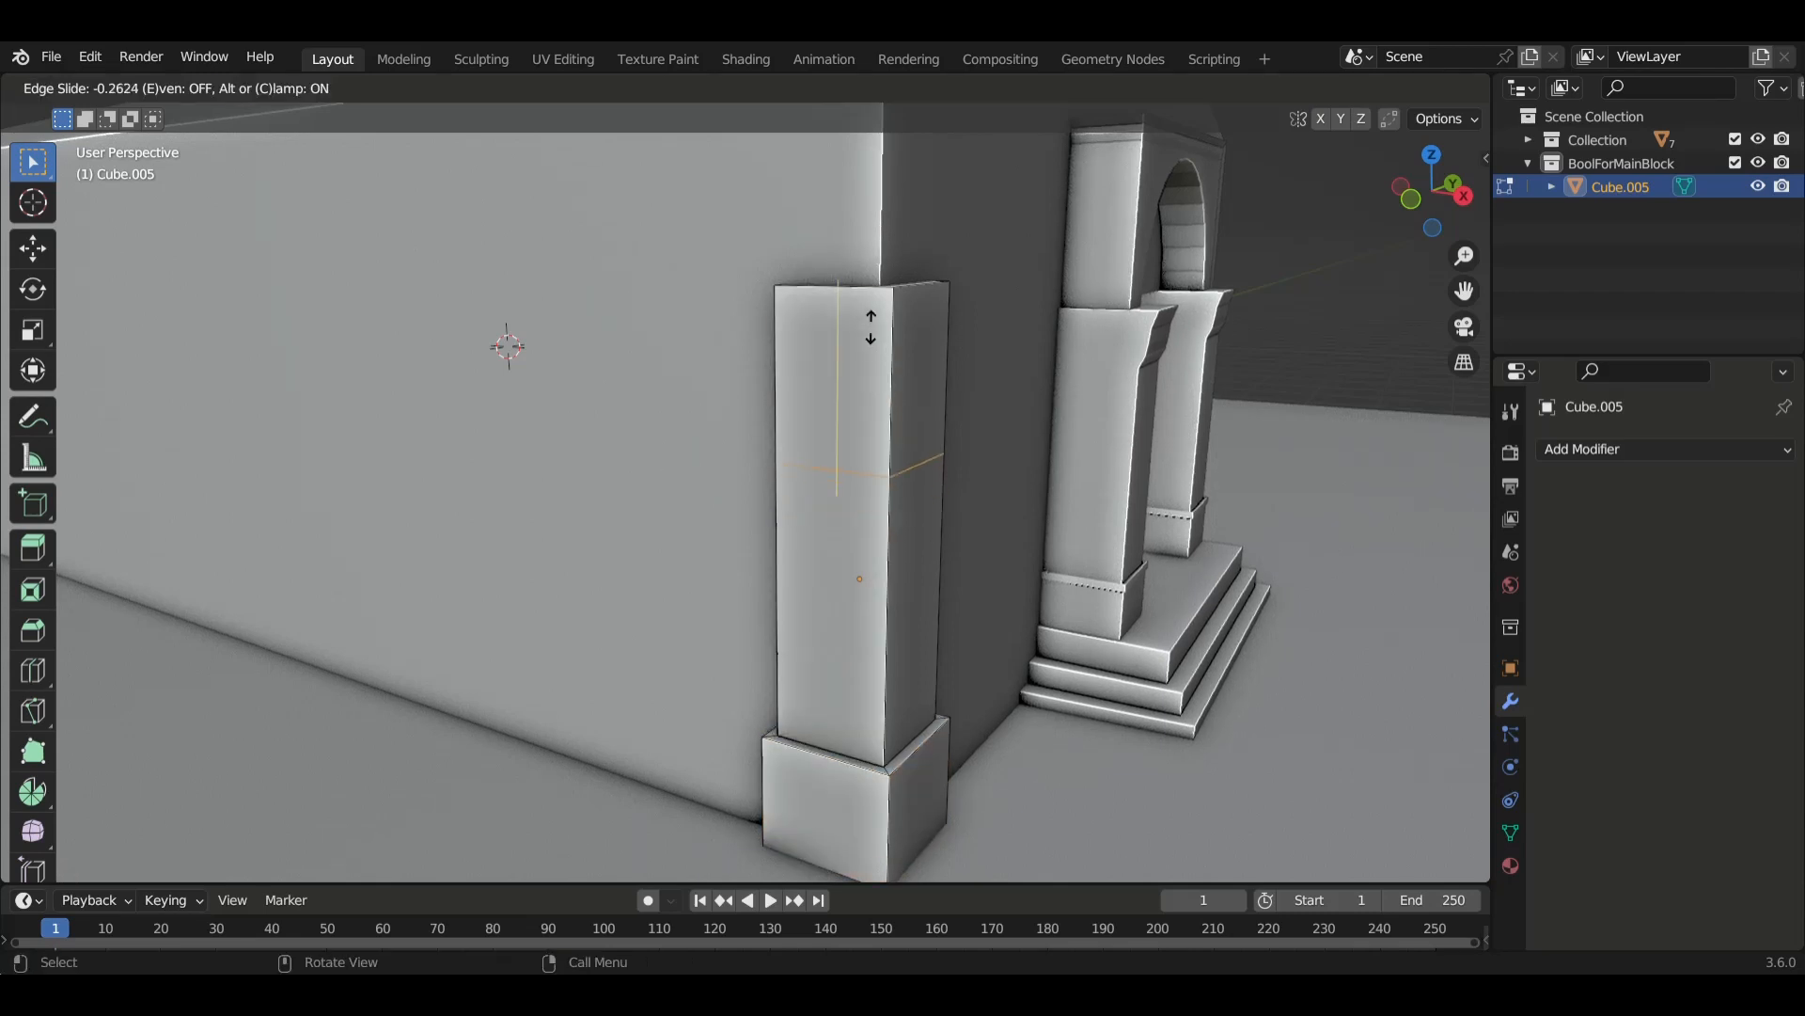
pyautogui.click(875, 279)
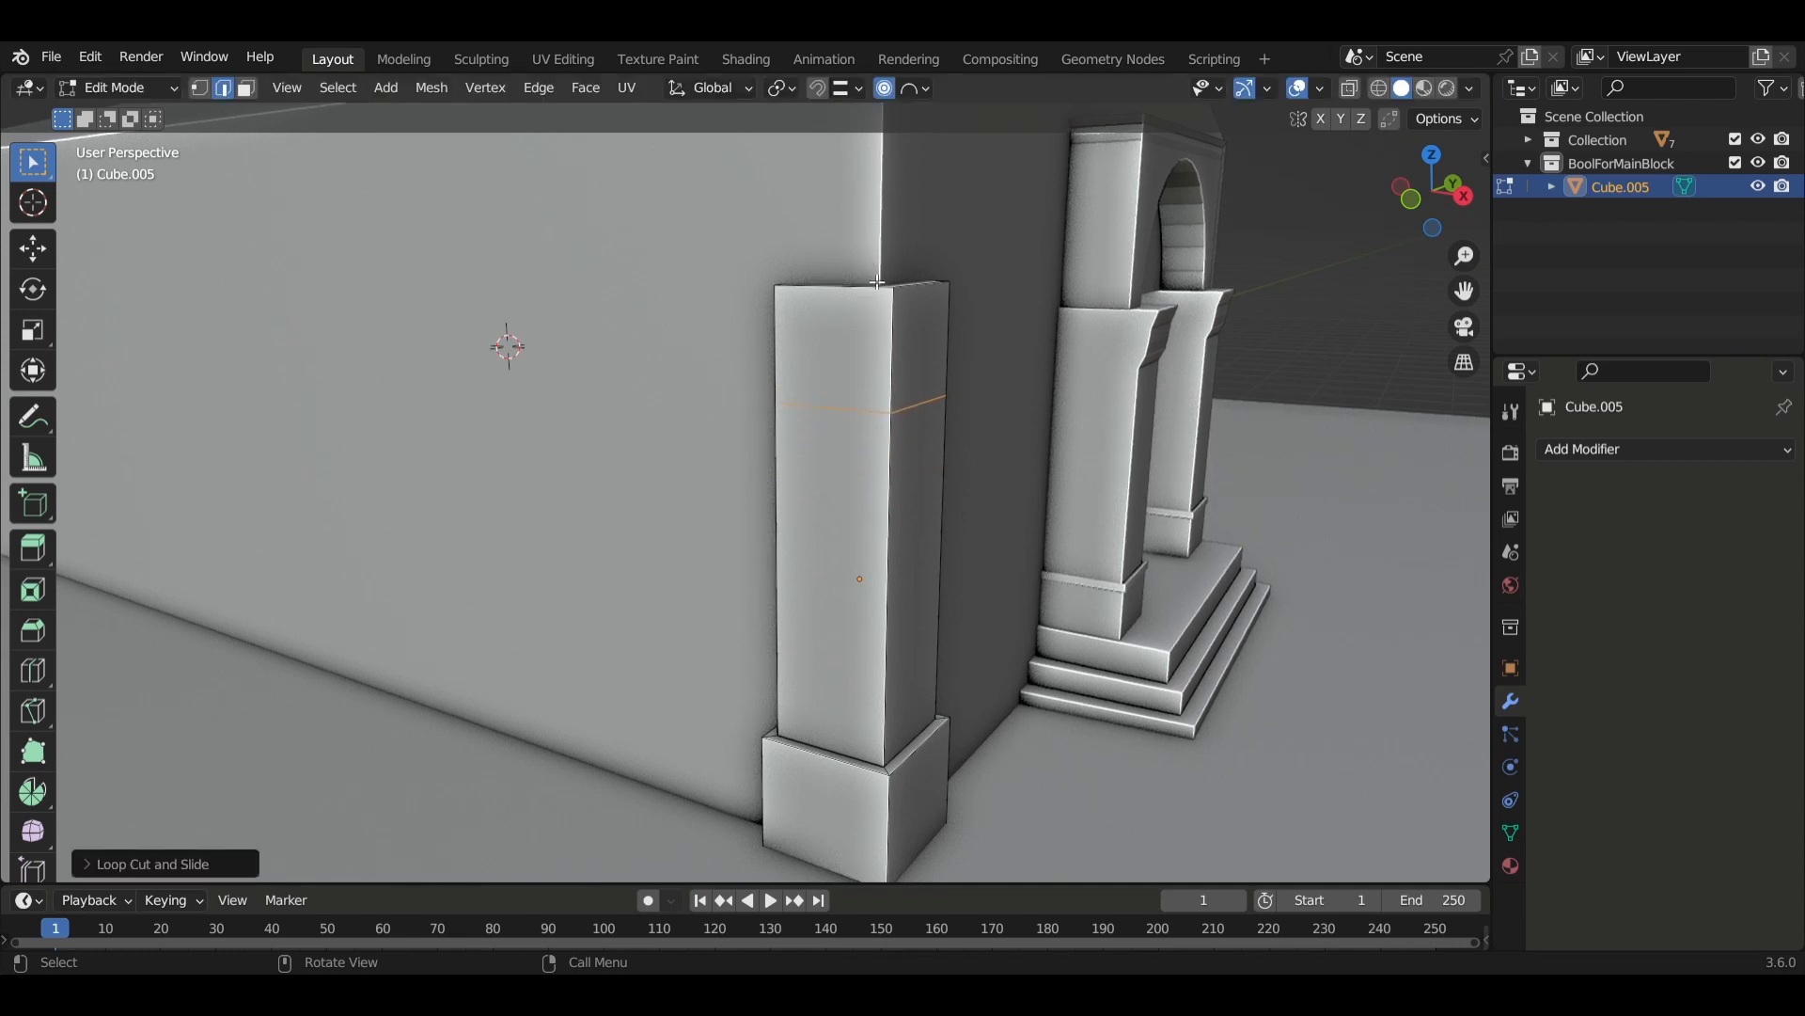
# Extrude the ring of faces above the new loop cut slightly outward along normals to form the pillar's cap, and clear the selection.
pyautogui.click(880, 340)
pyautogui.keyDown('alt'); pyautogui.click(871, 354); pyautogui.keyUp('alt')
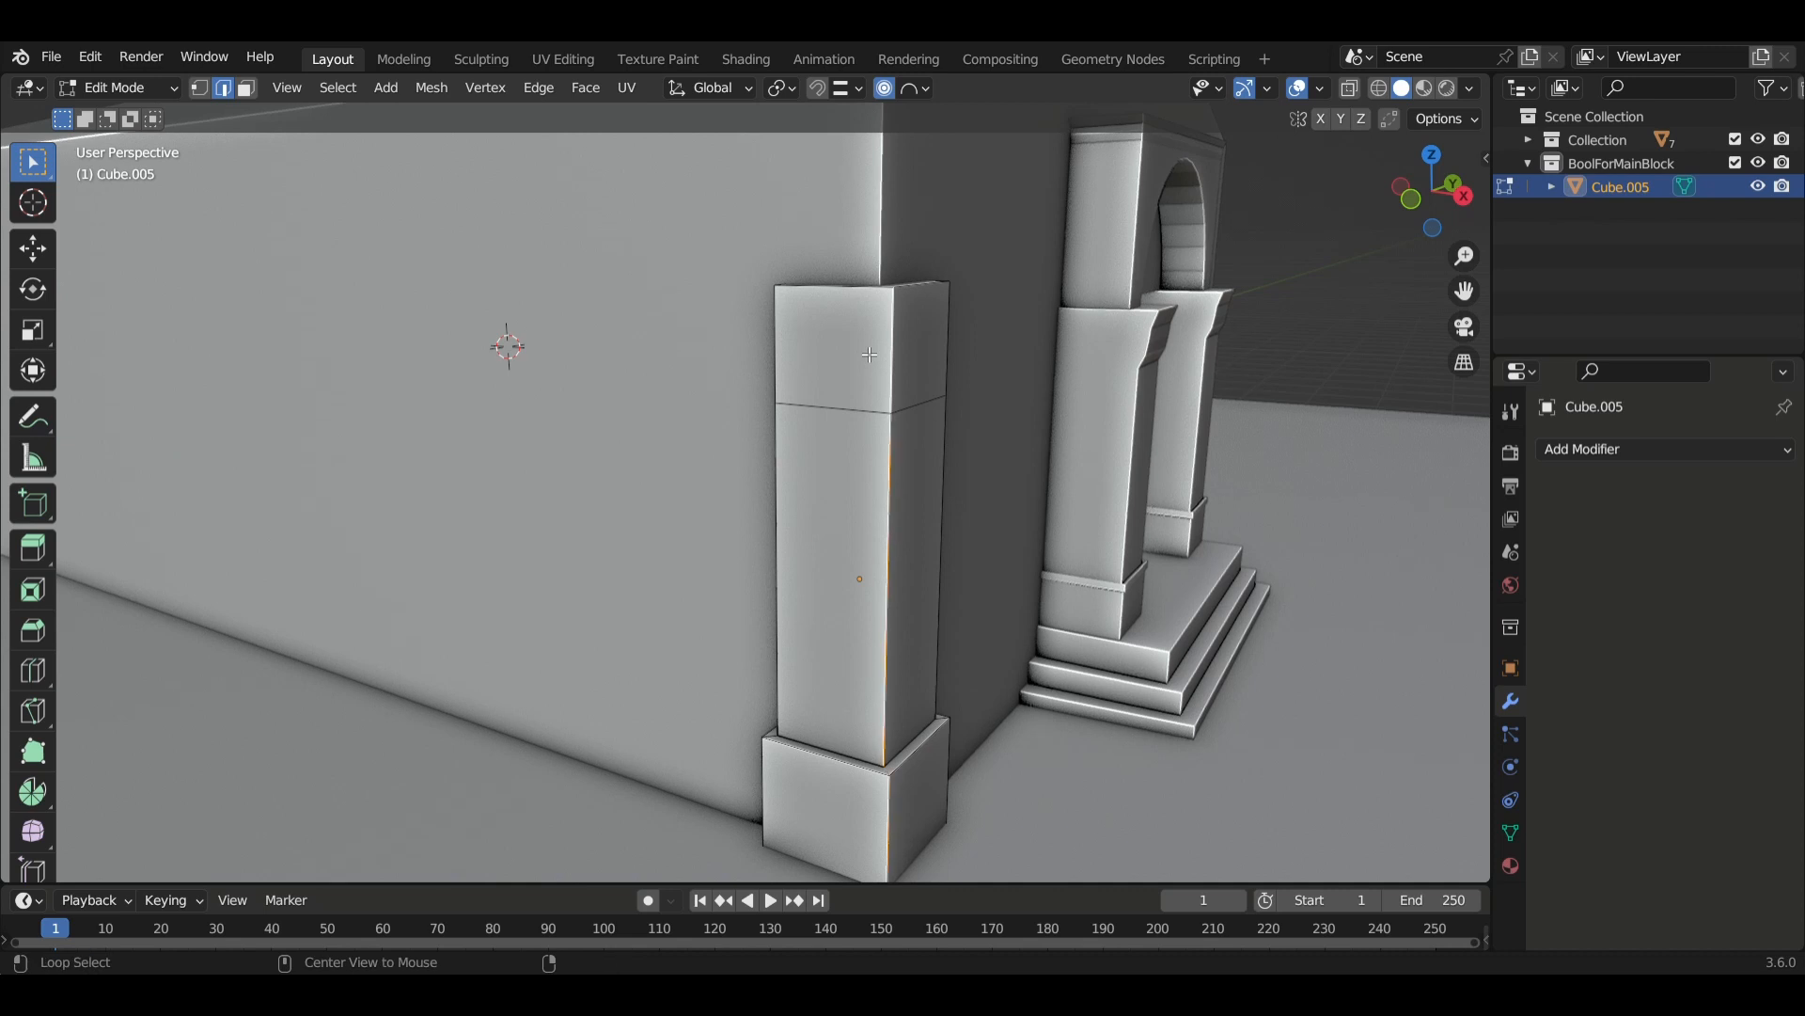
pyautogui.press('3')
pyautogui.keyDown('alt'); pyautogui.click(871, 355); pyautogui.keyUp('alt')
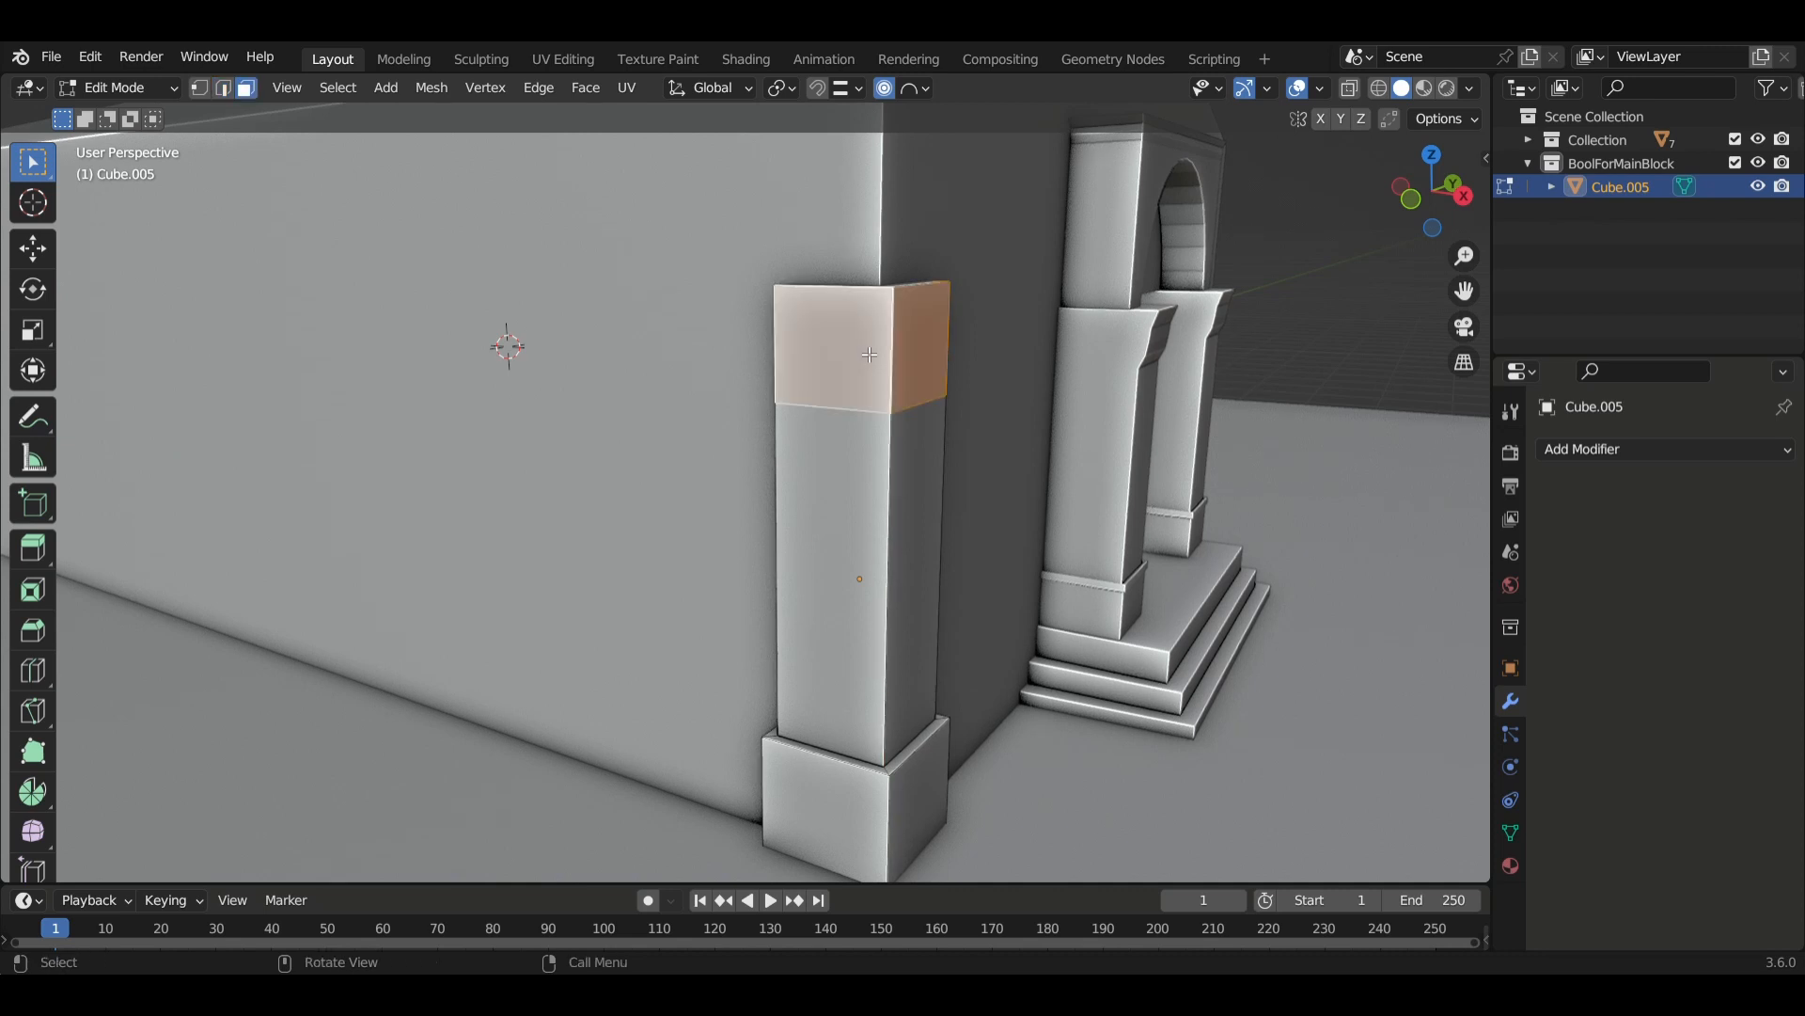
pyautogui.hotkey('alt', 'e')
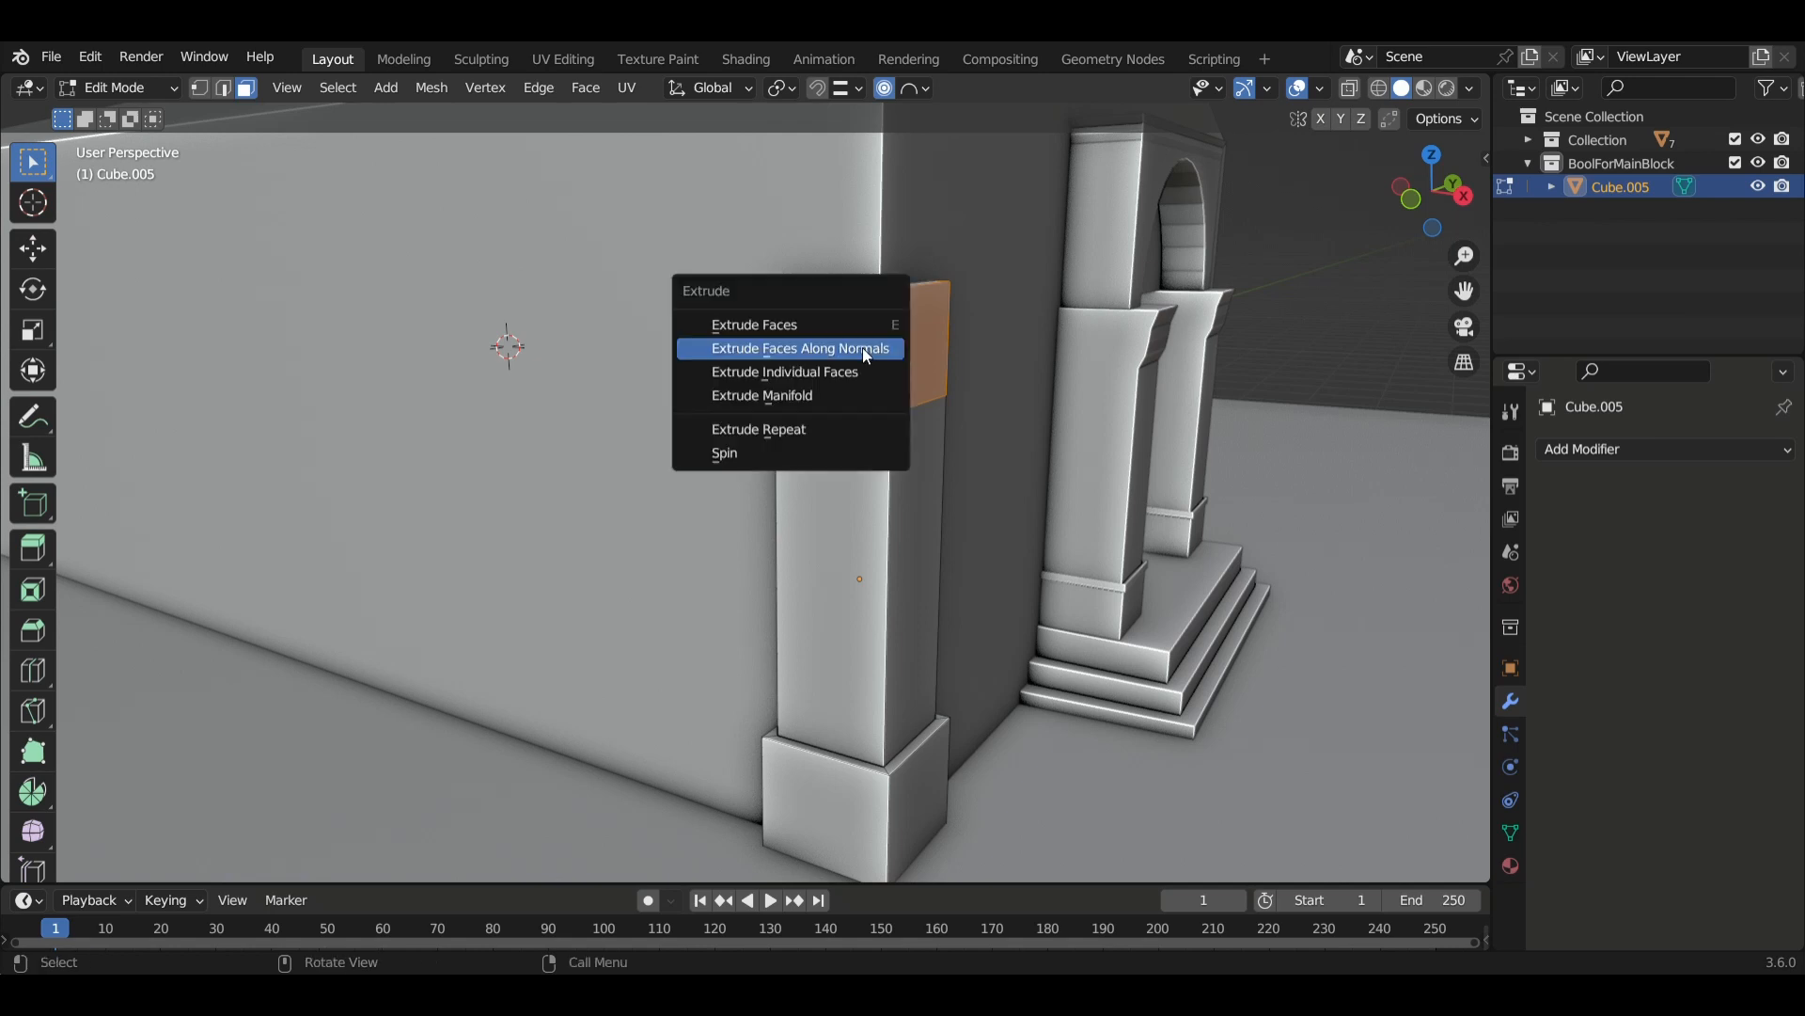
pyautogui.click(866, 350)
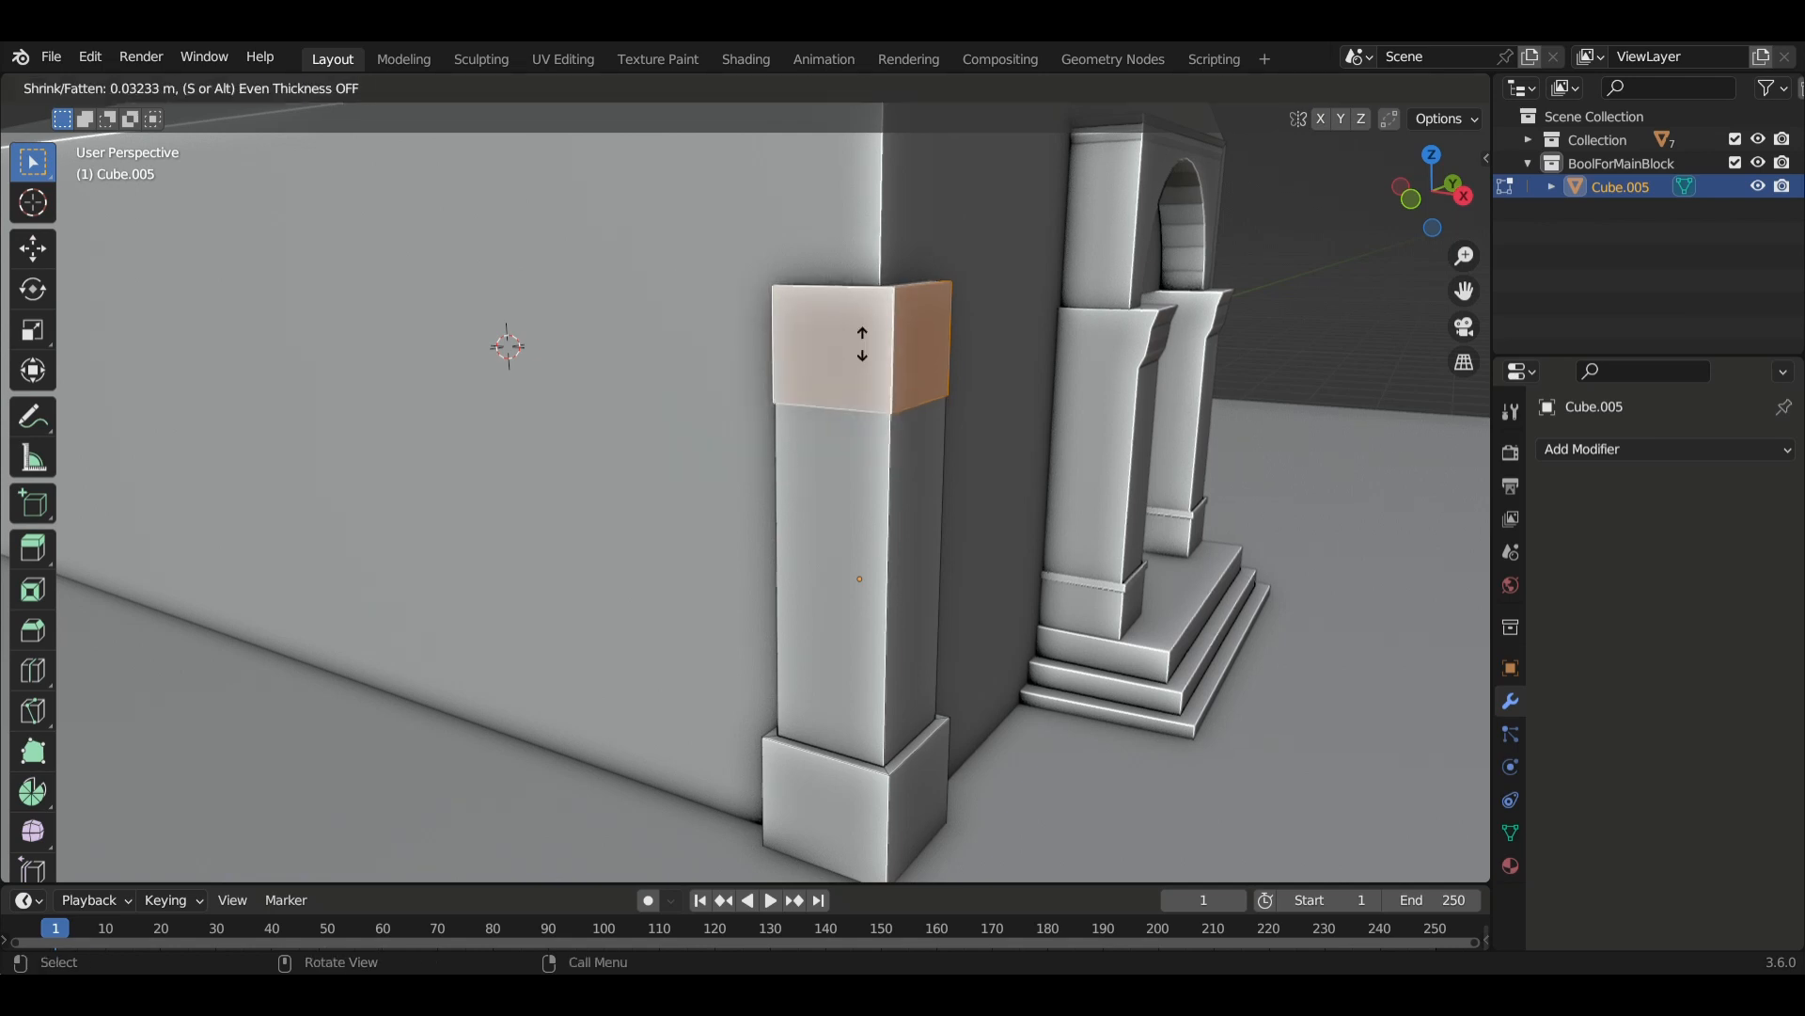
pyautogui.click(868, 341)
pyautogui.moveTo(869, 341); pyautogui.dragTo(853, 416, button='middle')
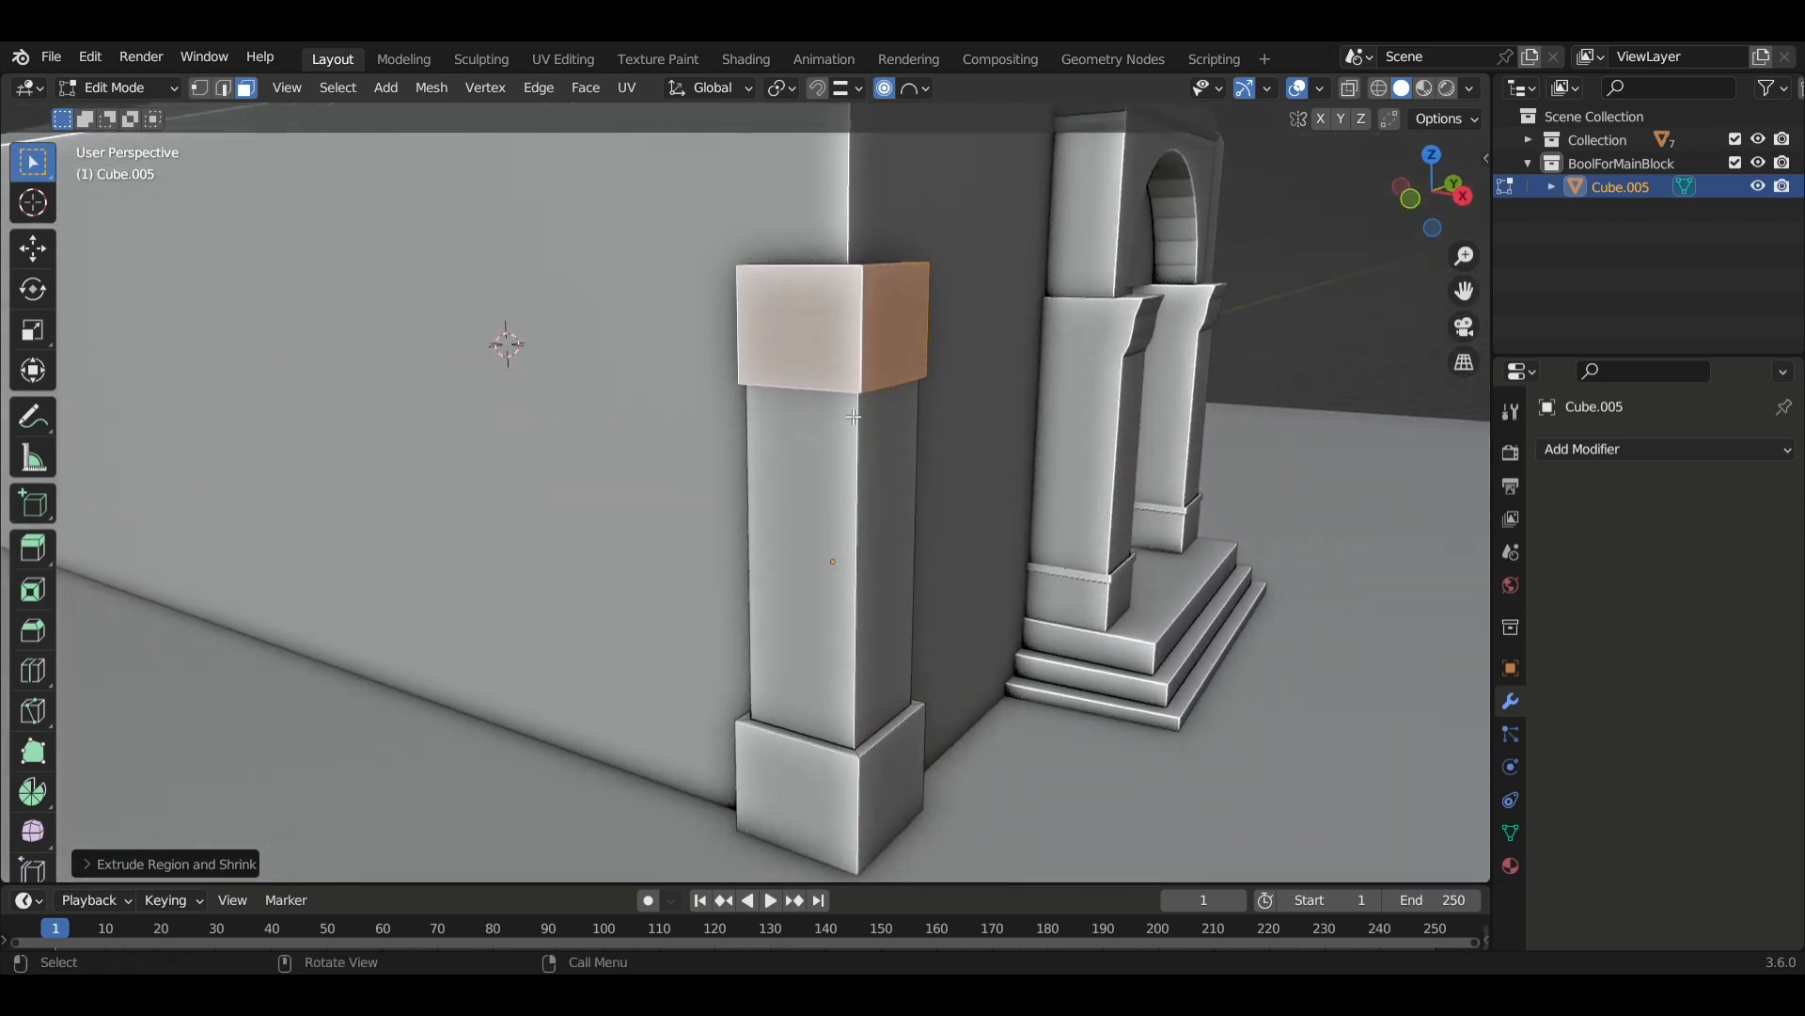
pyautogui.click(977, 477)
# Return to Object Mode and duplicate the corner pillar about 6.67 m along global Y to the opposite front corner.
pyautogui.moveTo(975, 483); pyautogui.dragTo(447, 505, button='middle')
pyautogui.scroll(-3, 720, 522)
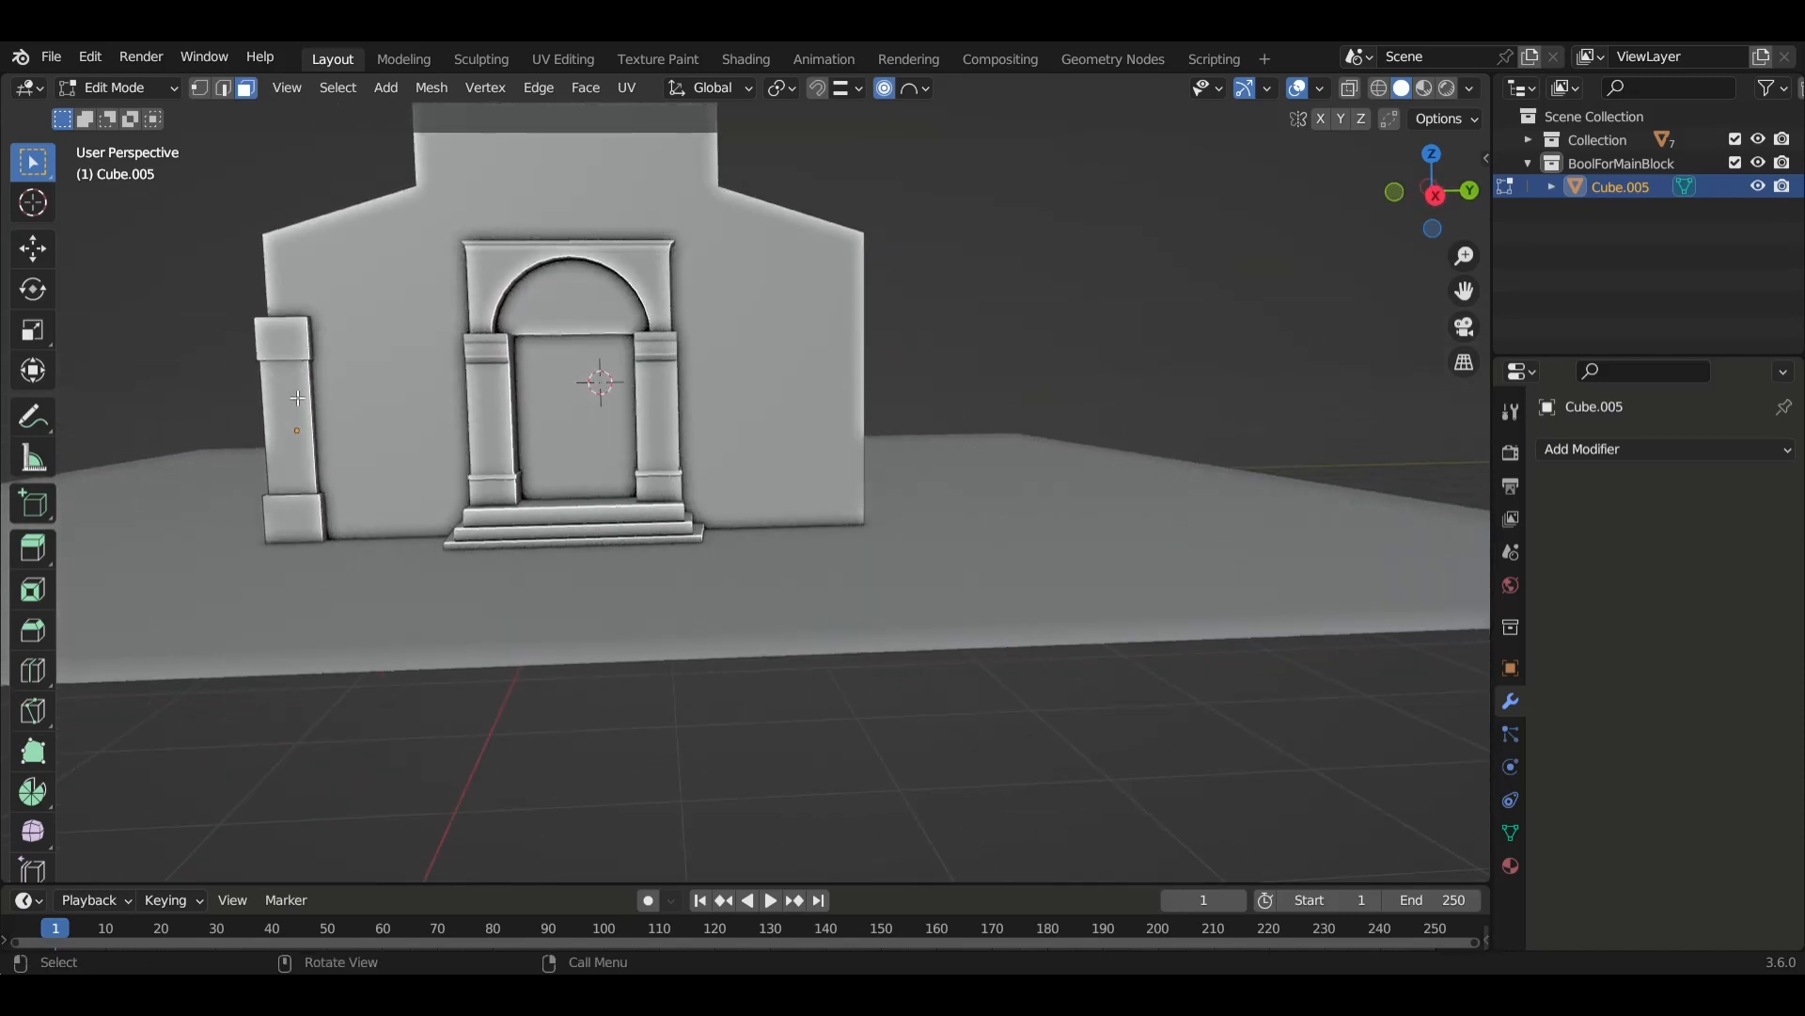
pyautogui.moveTo(297, 398); pyautogui.dragTo(711, 492, button='middle')
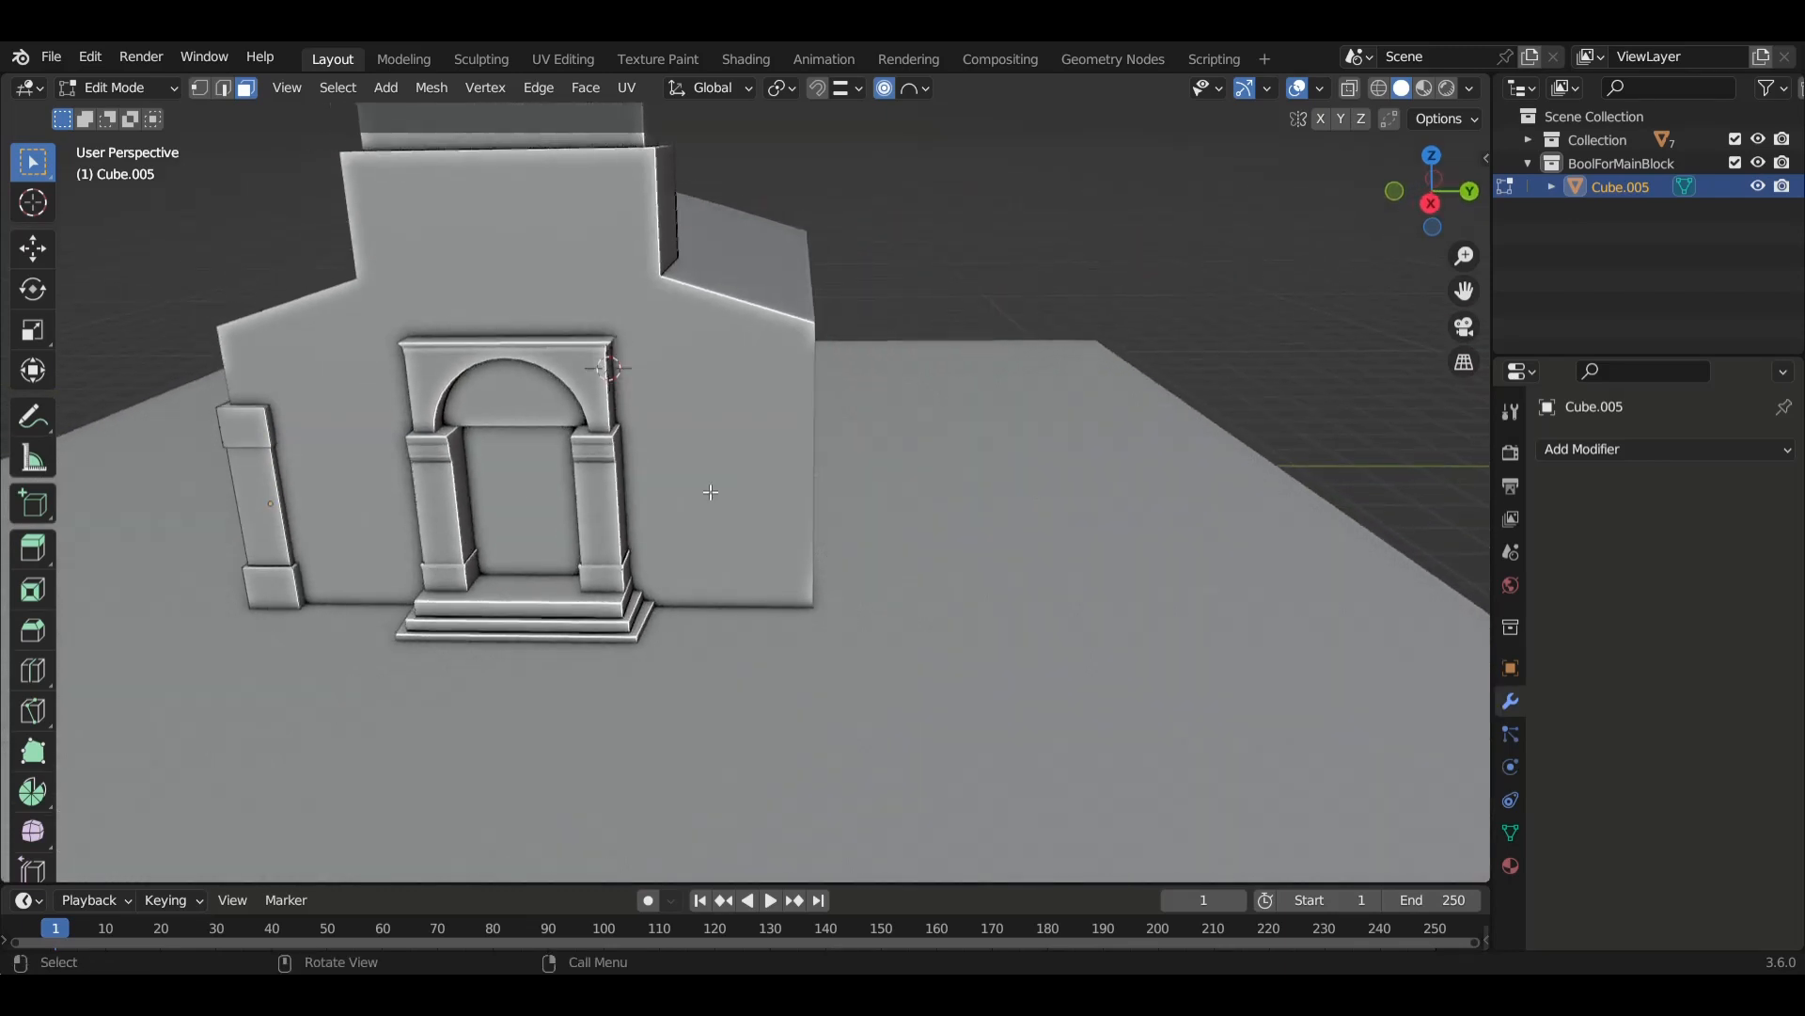
pyautogui.press('Tab')
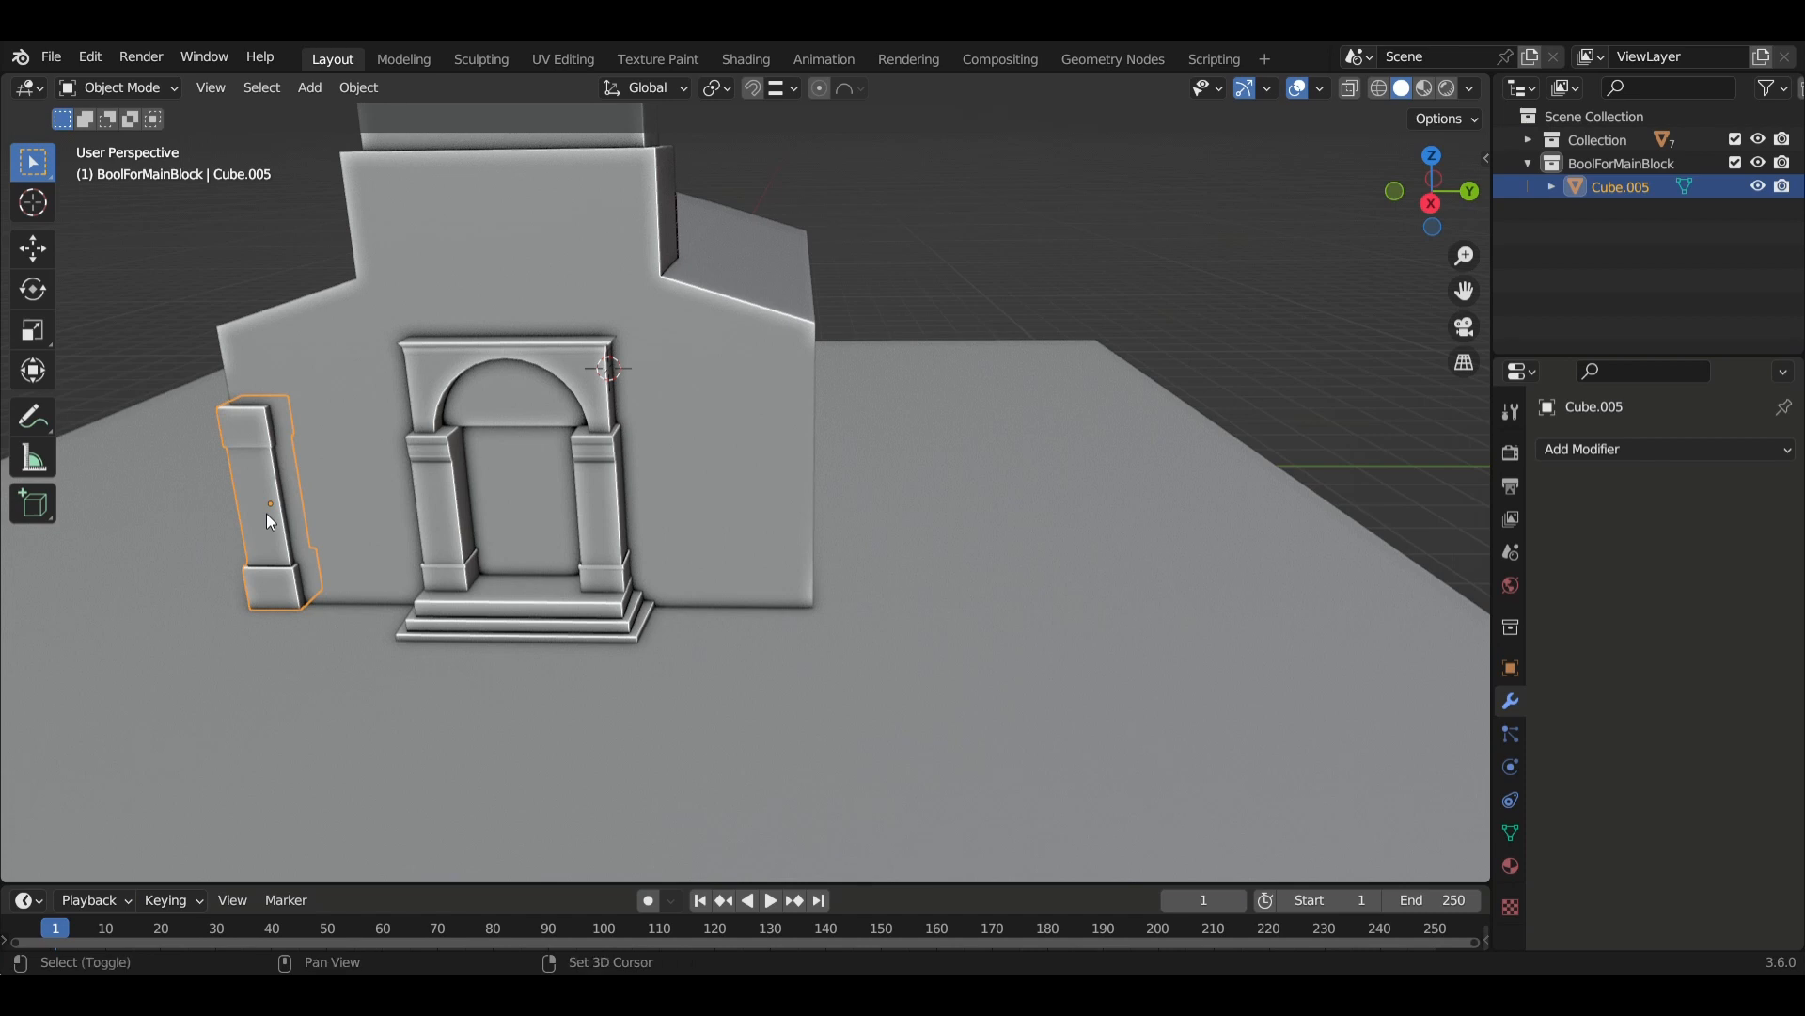
pyautogui.hotkey('shift', 'd')
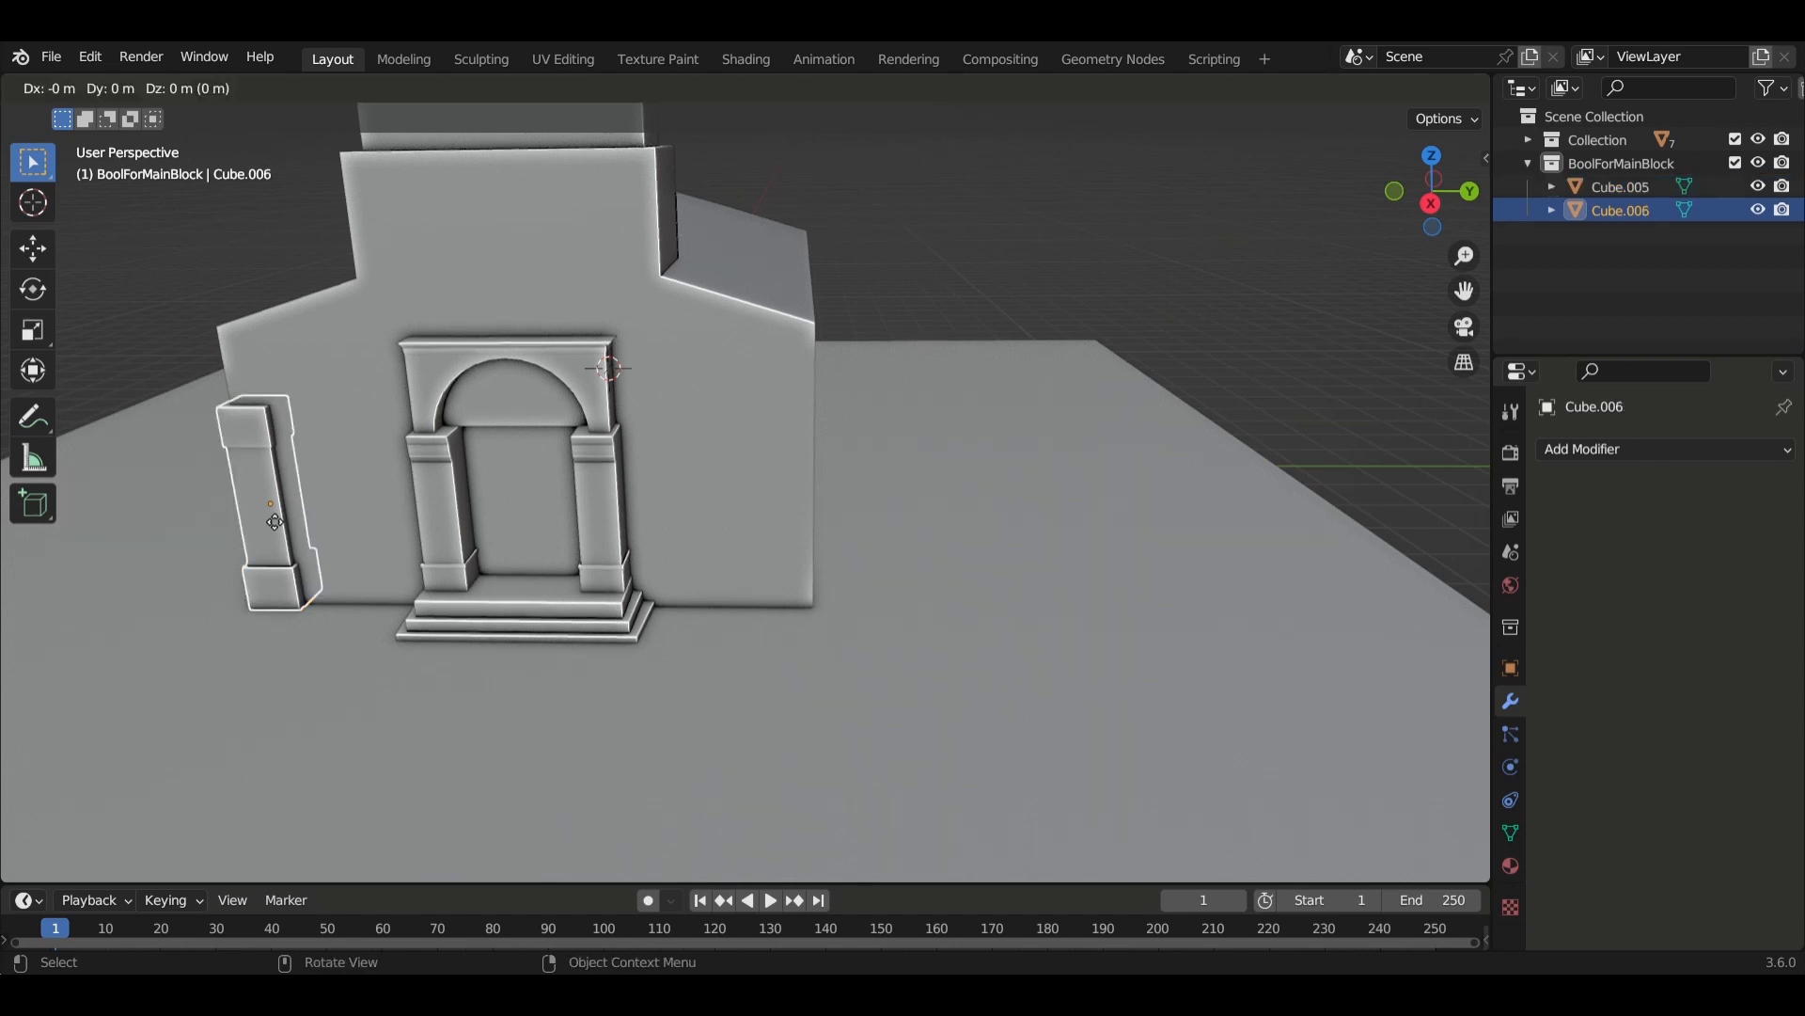
pyautogui.press('y')
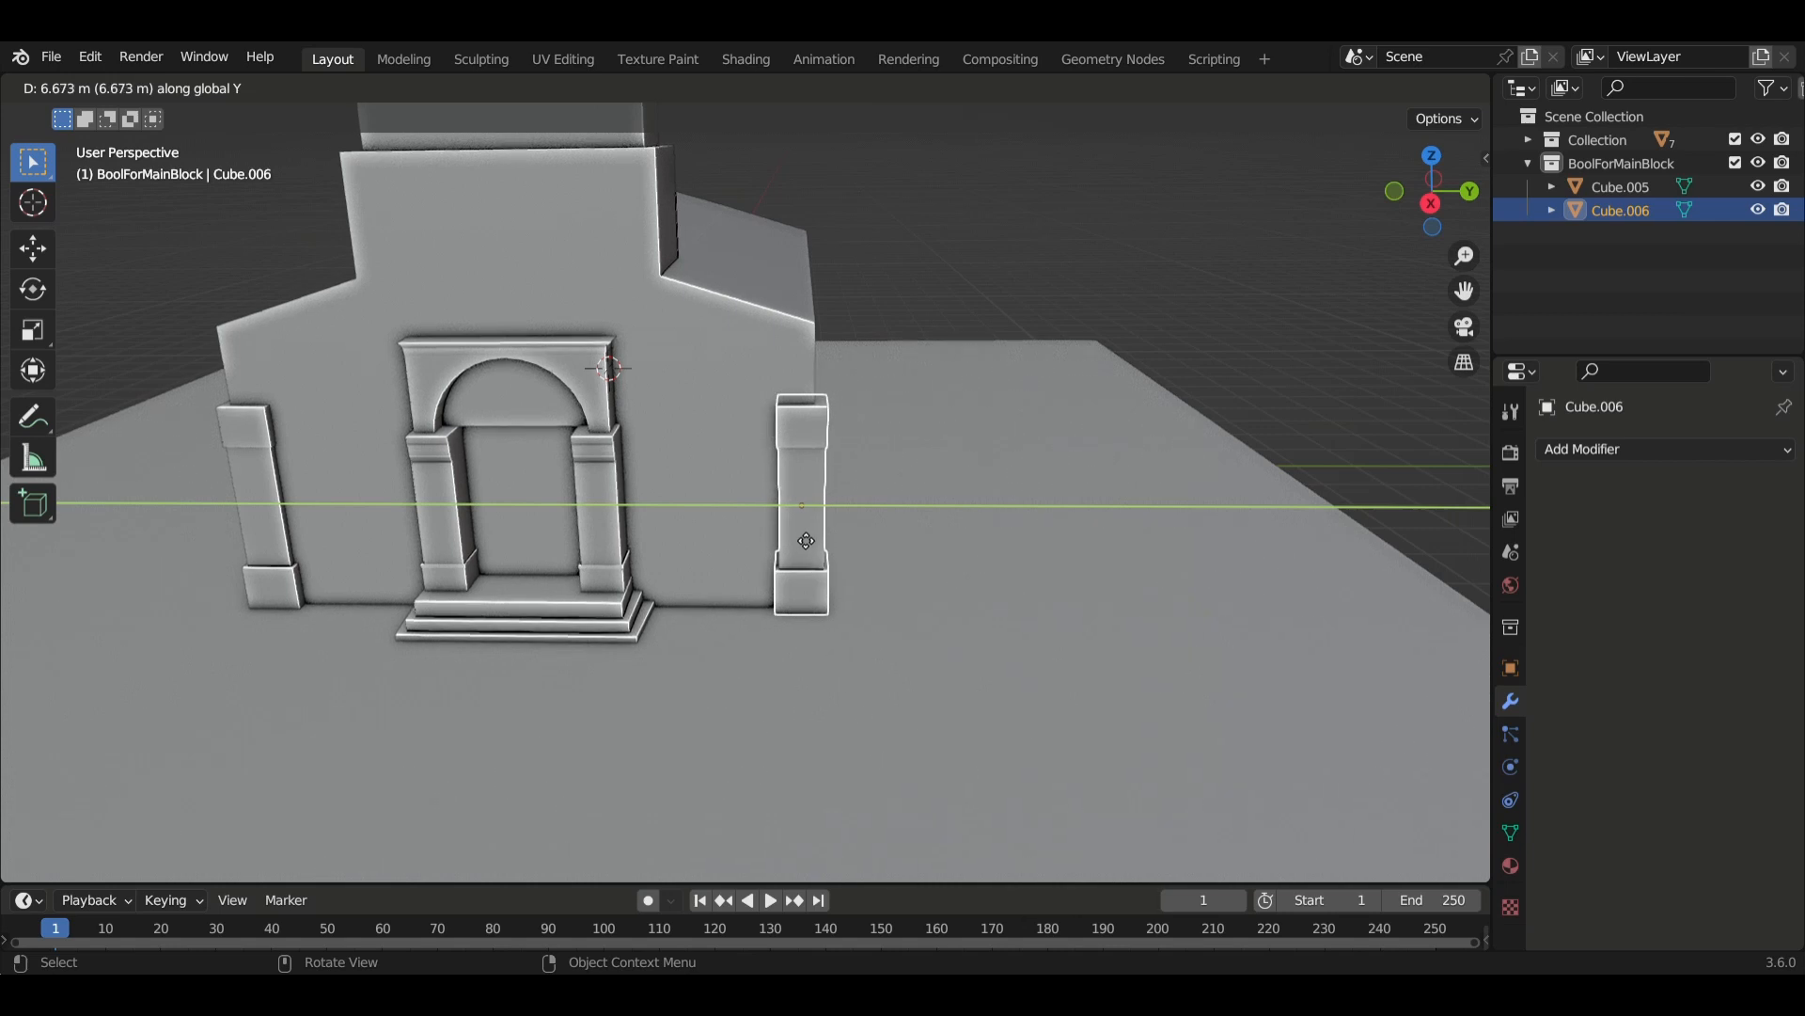
pyautogui.click(805, 540)
# Duplicate both front corner pillars together about 11.4 m along negative global X to the building's rear corners.
pyautogui.moveTo(927, 573); pyautogui.dragTo(815, 617, button='middle')
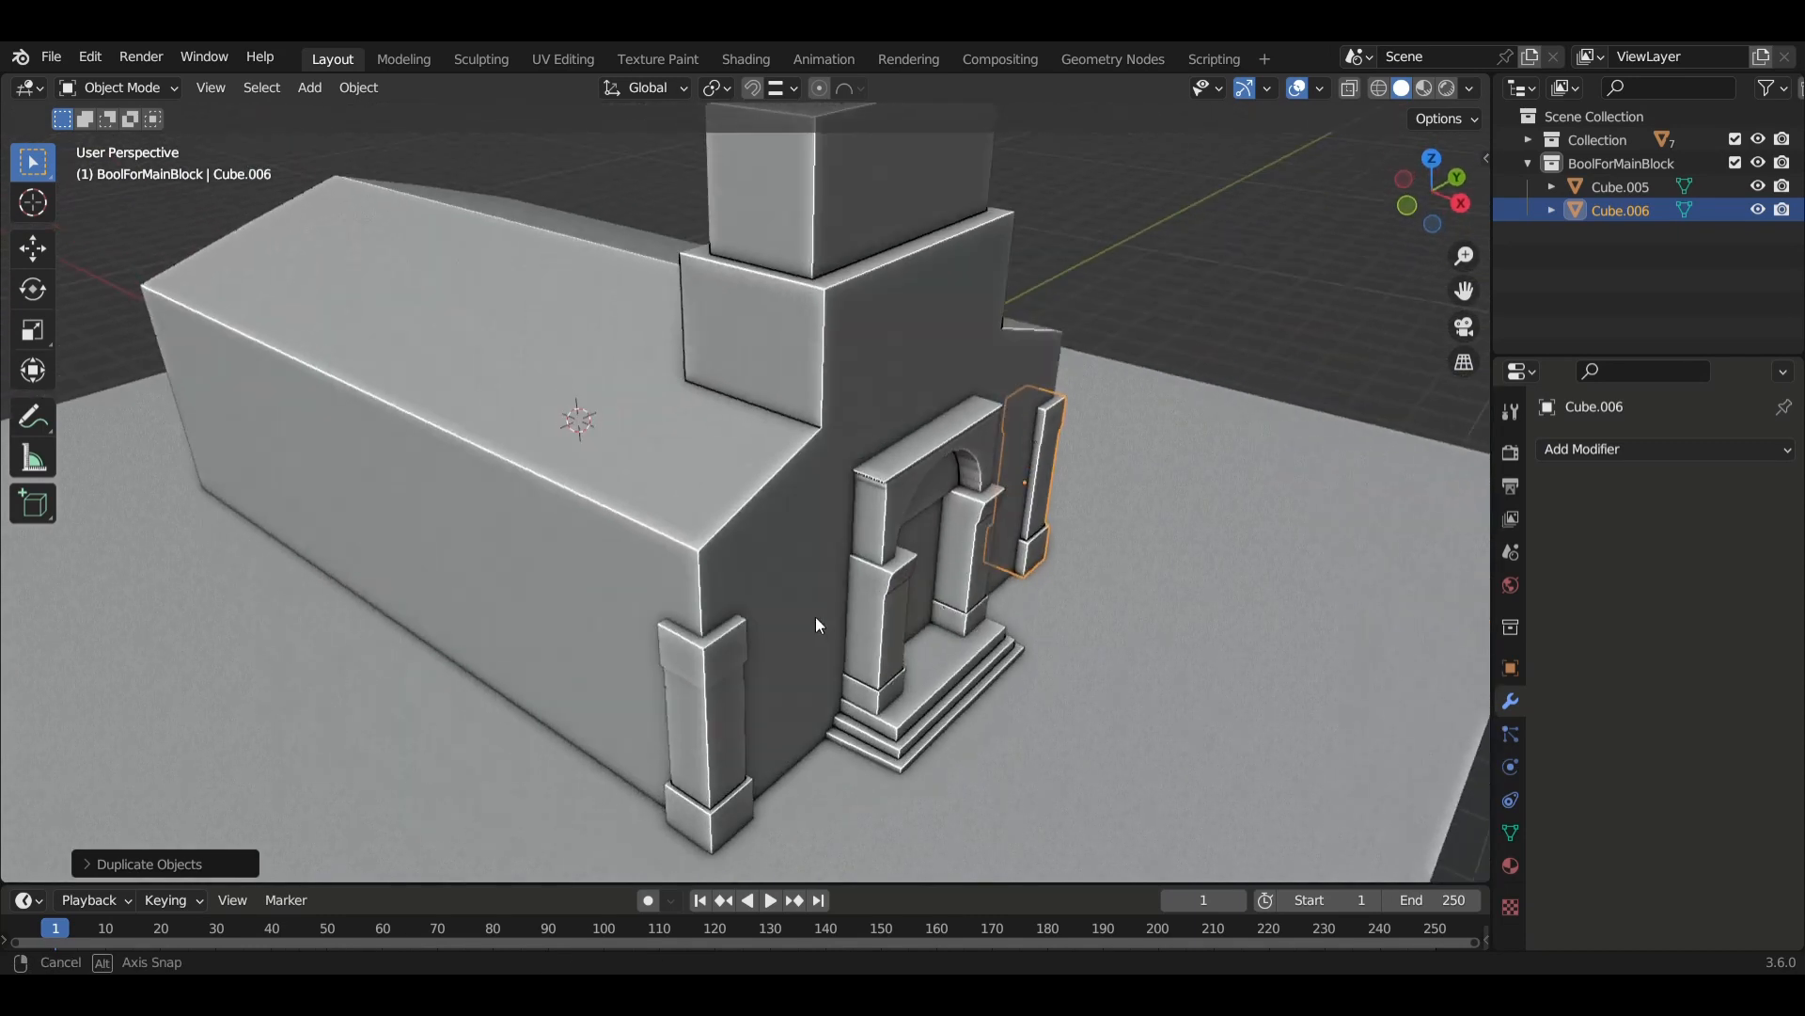
pyautogui.keyDown('shift'); pyautogui.click(719, 680); pyautogui.keyUp('shift')
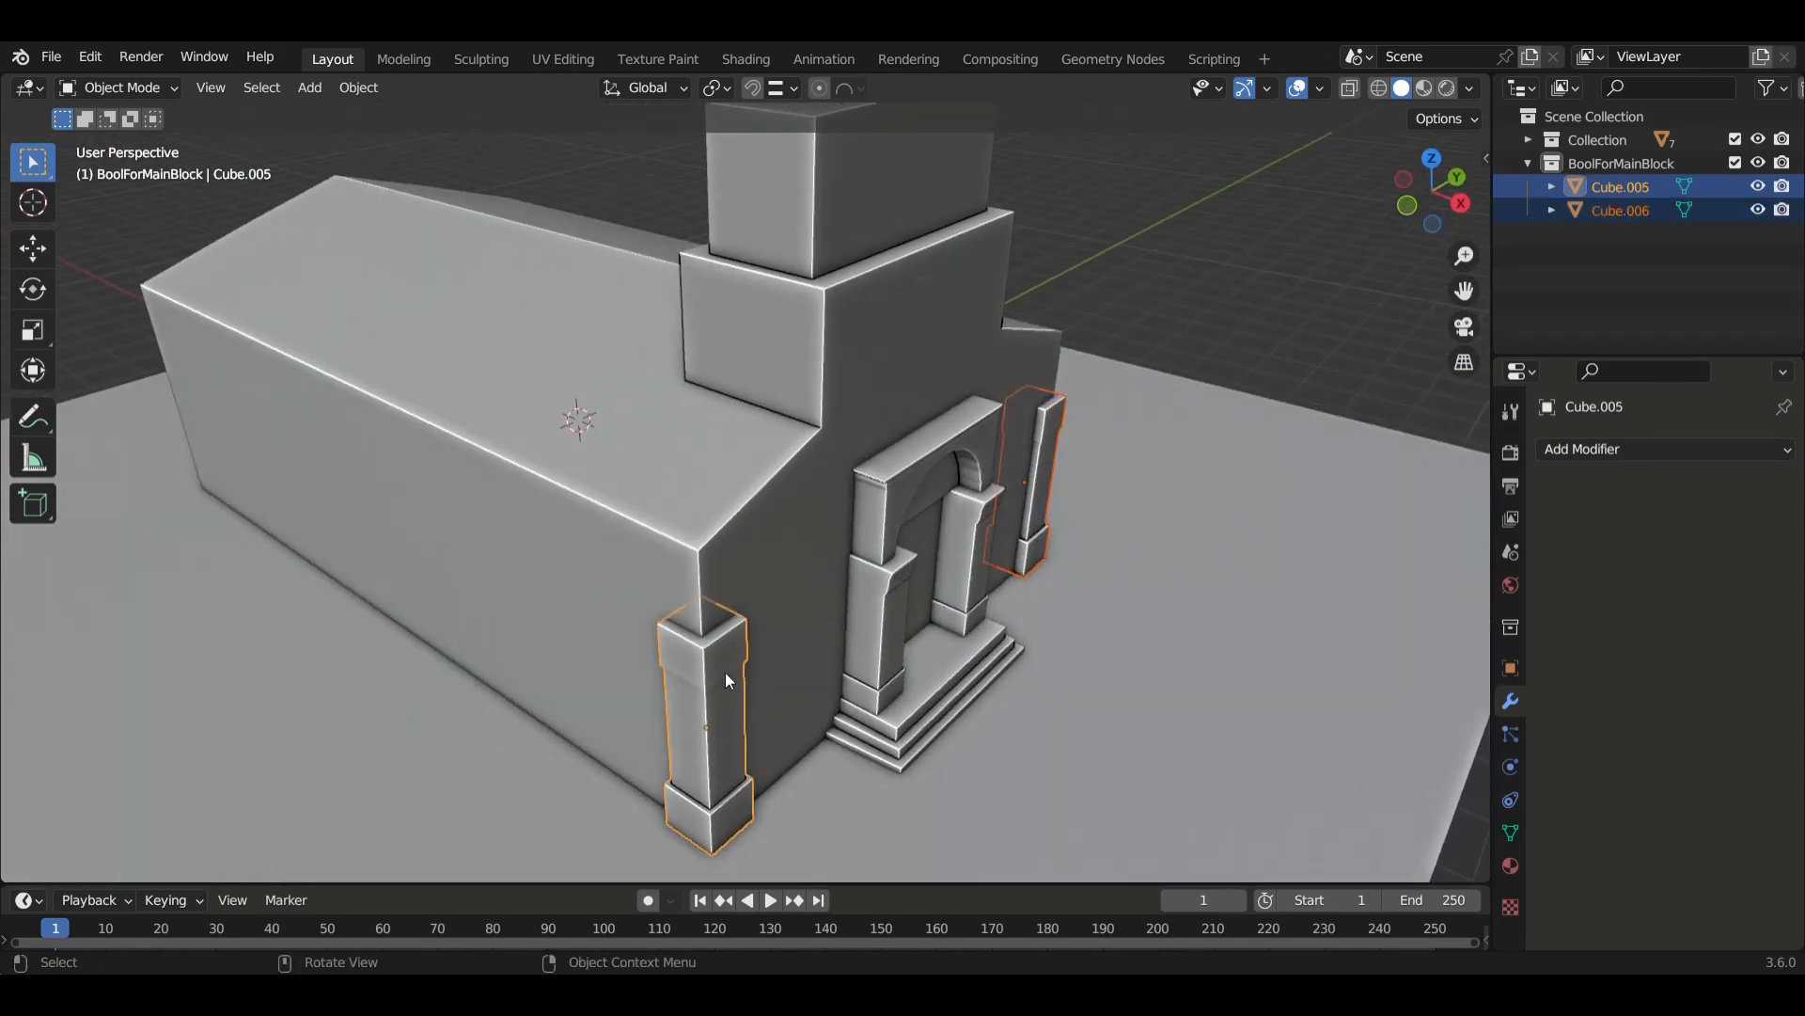
pyautogui.moveTo(668, 715); pyautogui.dragTo(714, 713, button='middle')
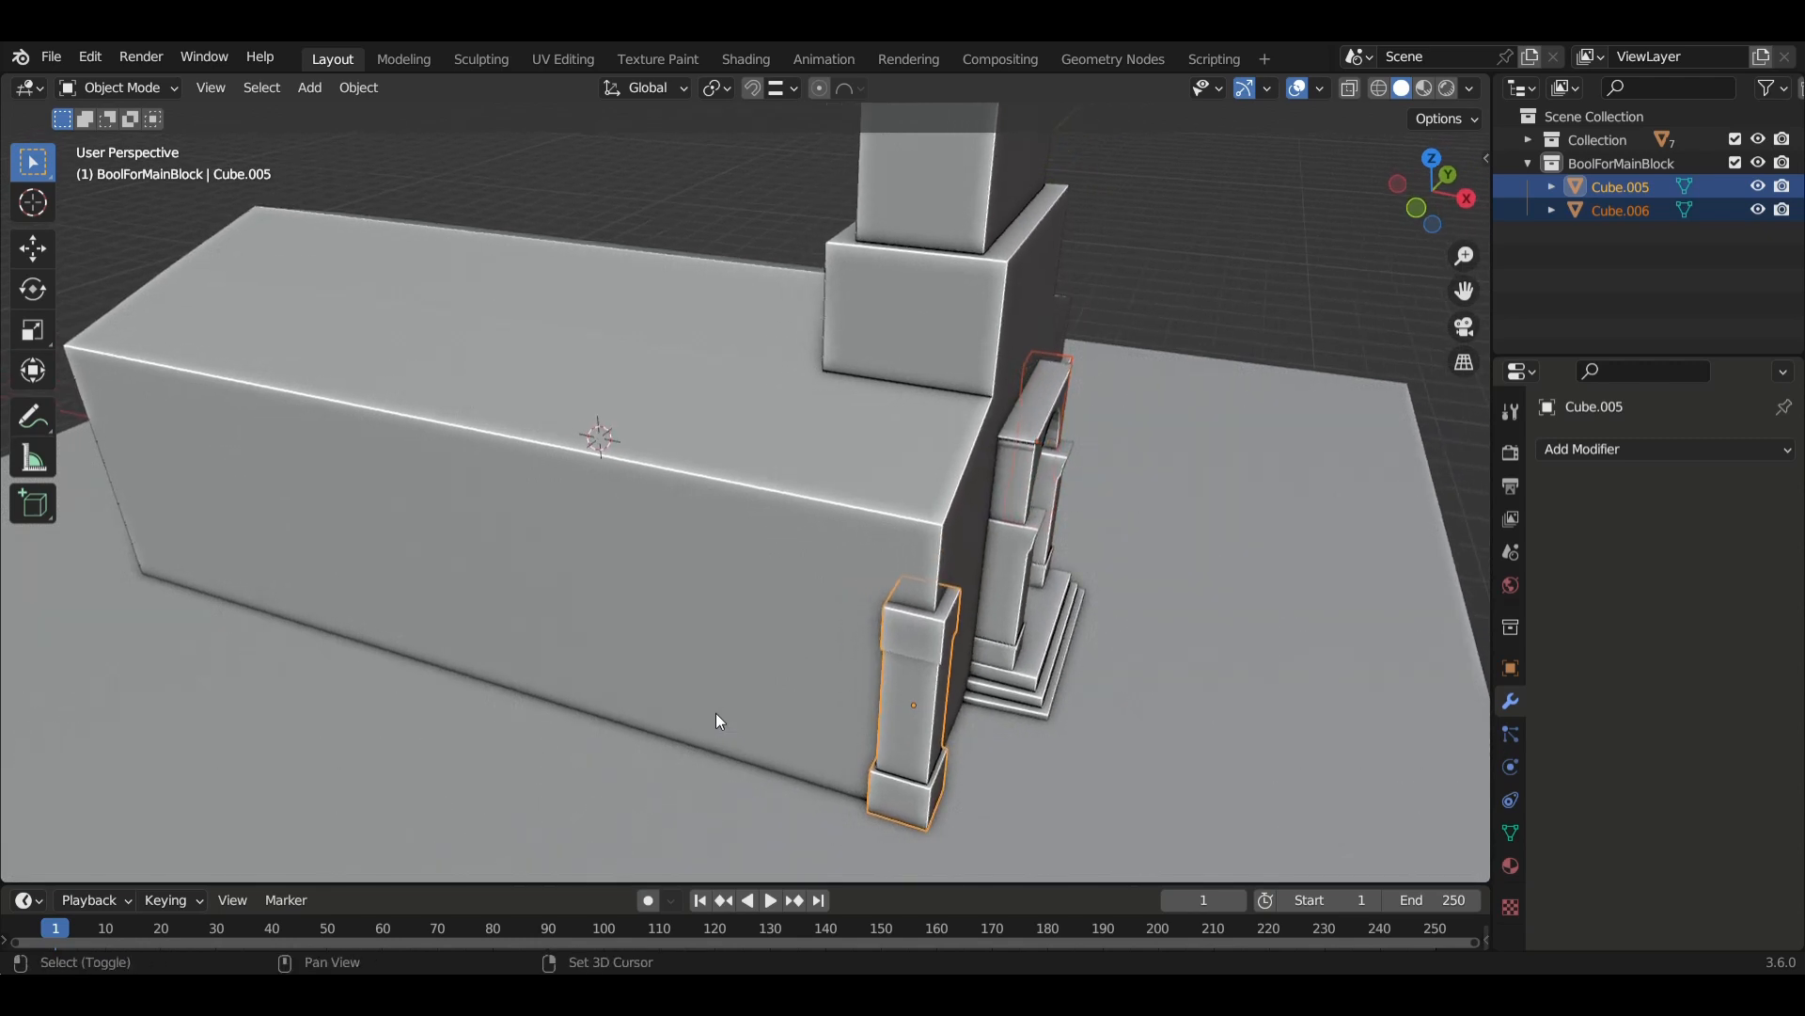
pyautogui.hotkey('shift', 'd')
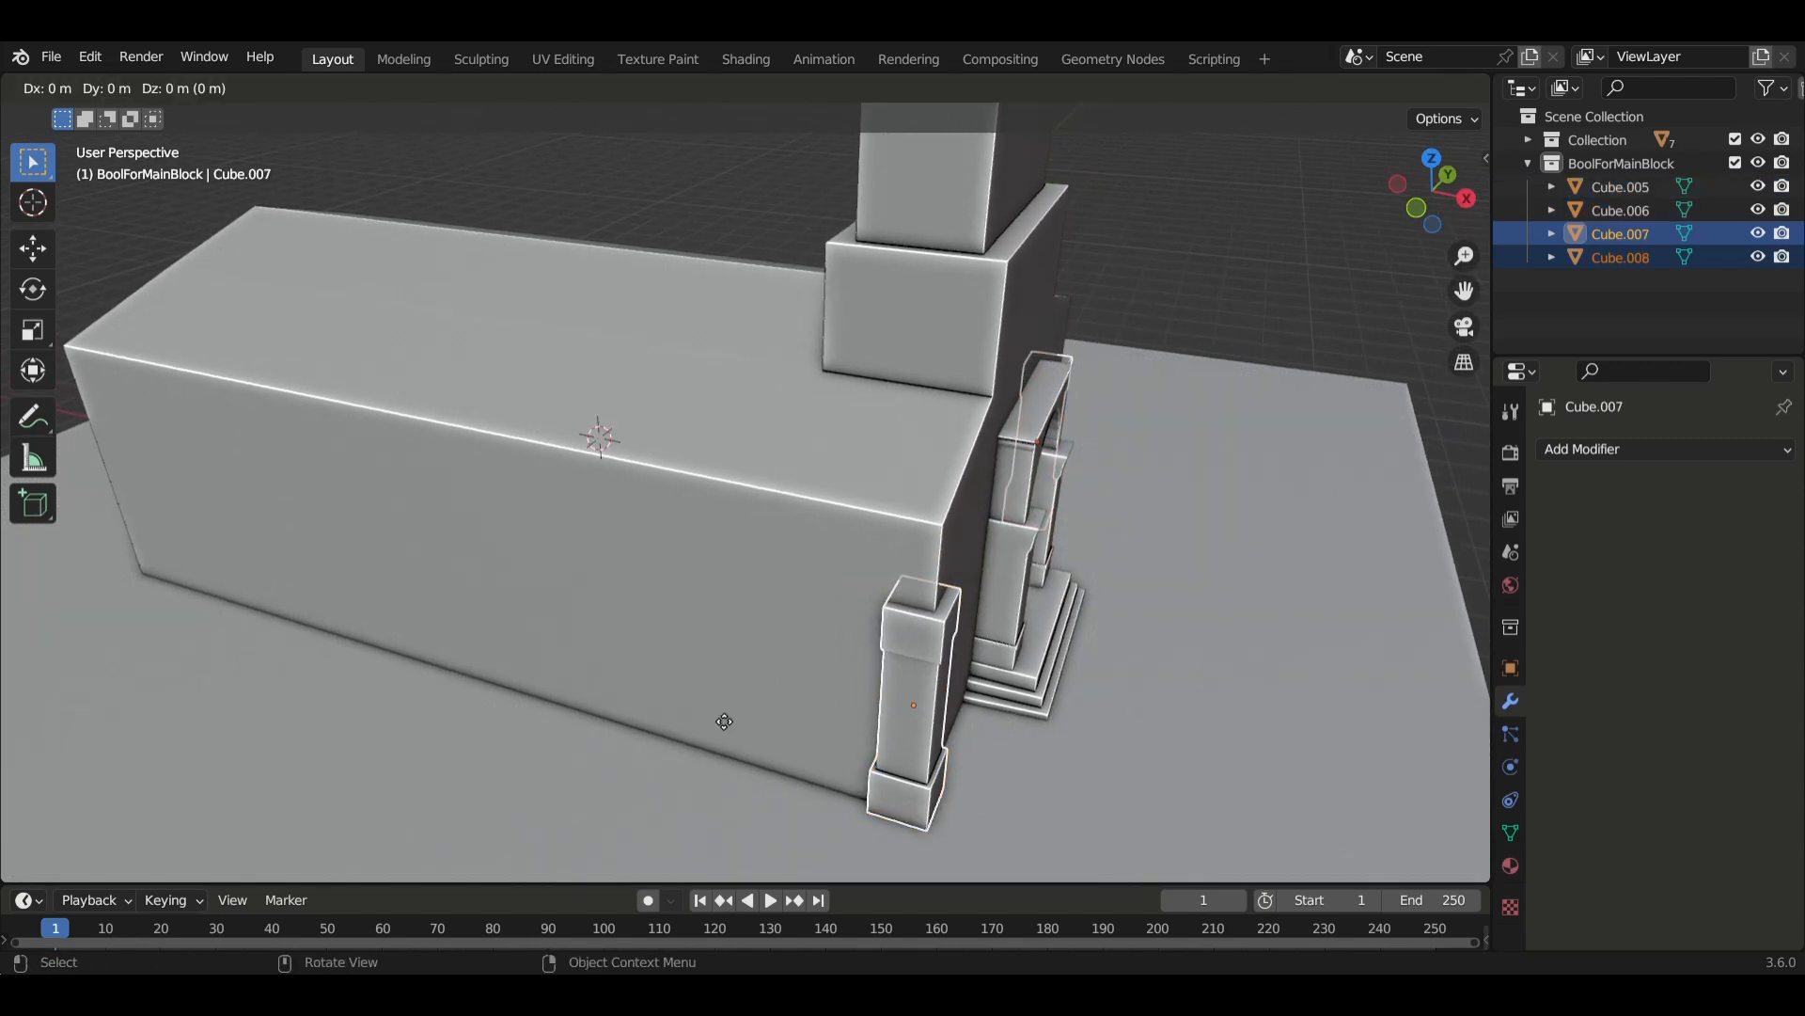
pyautogui.press('x')
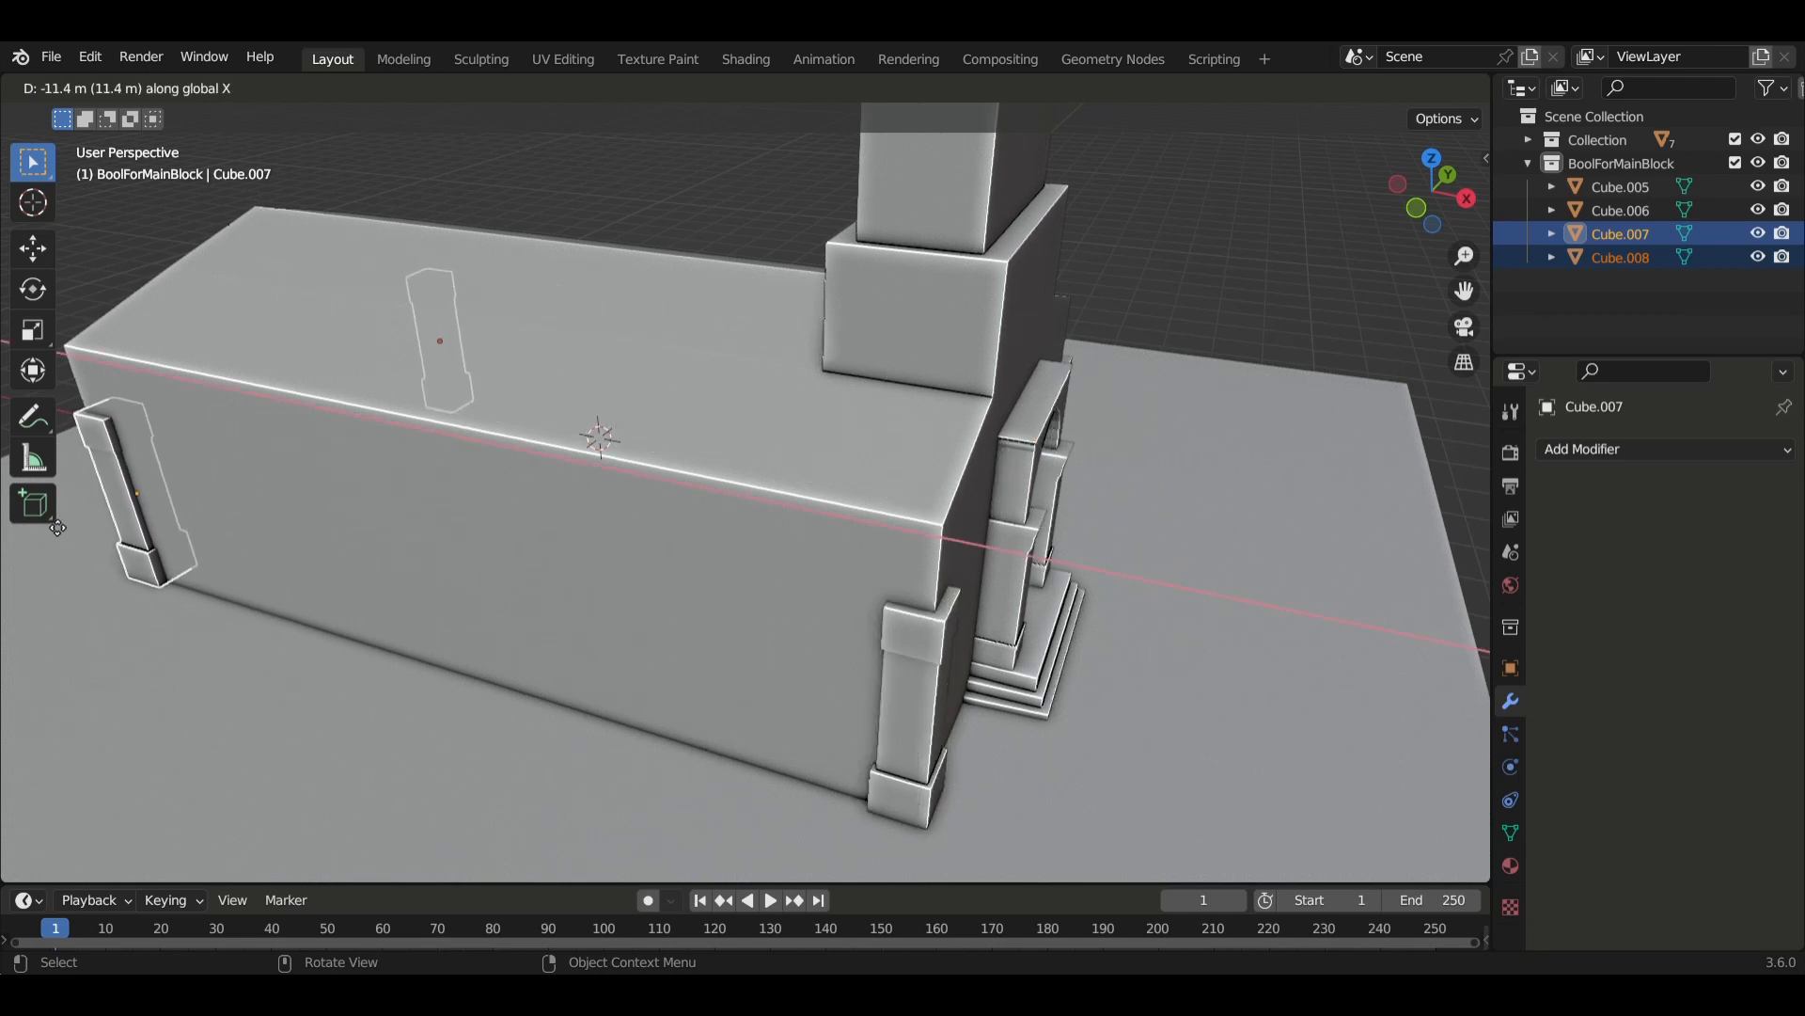
pyautogui.click(52, 522)
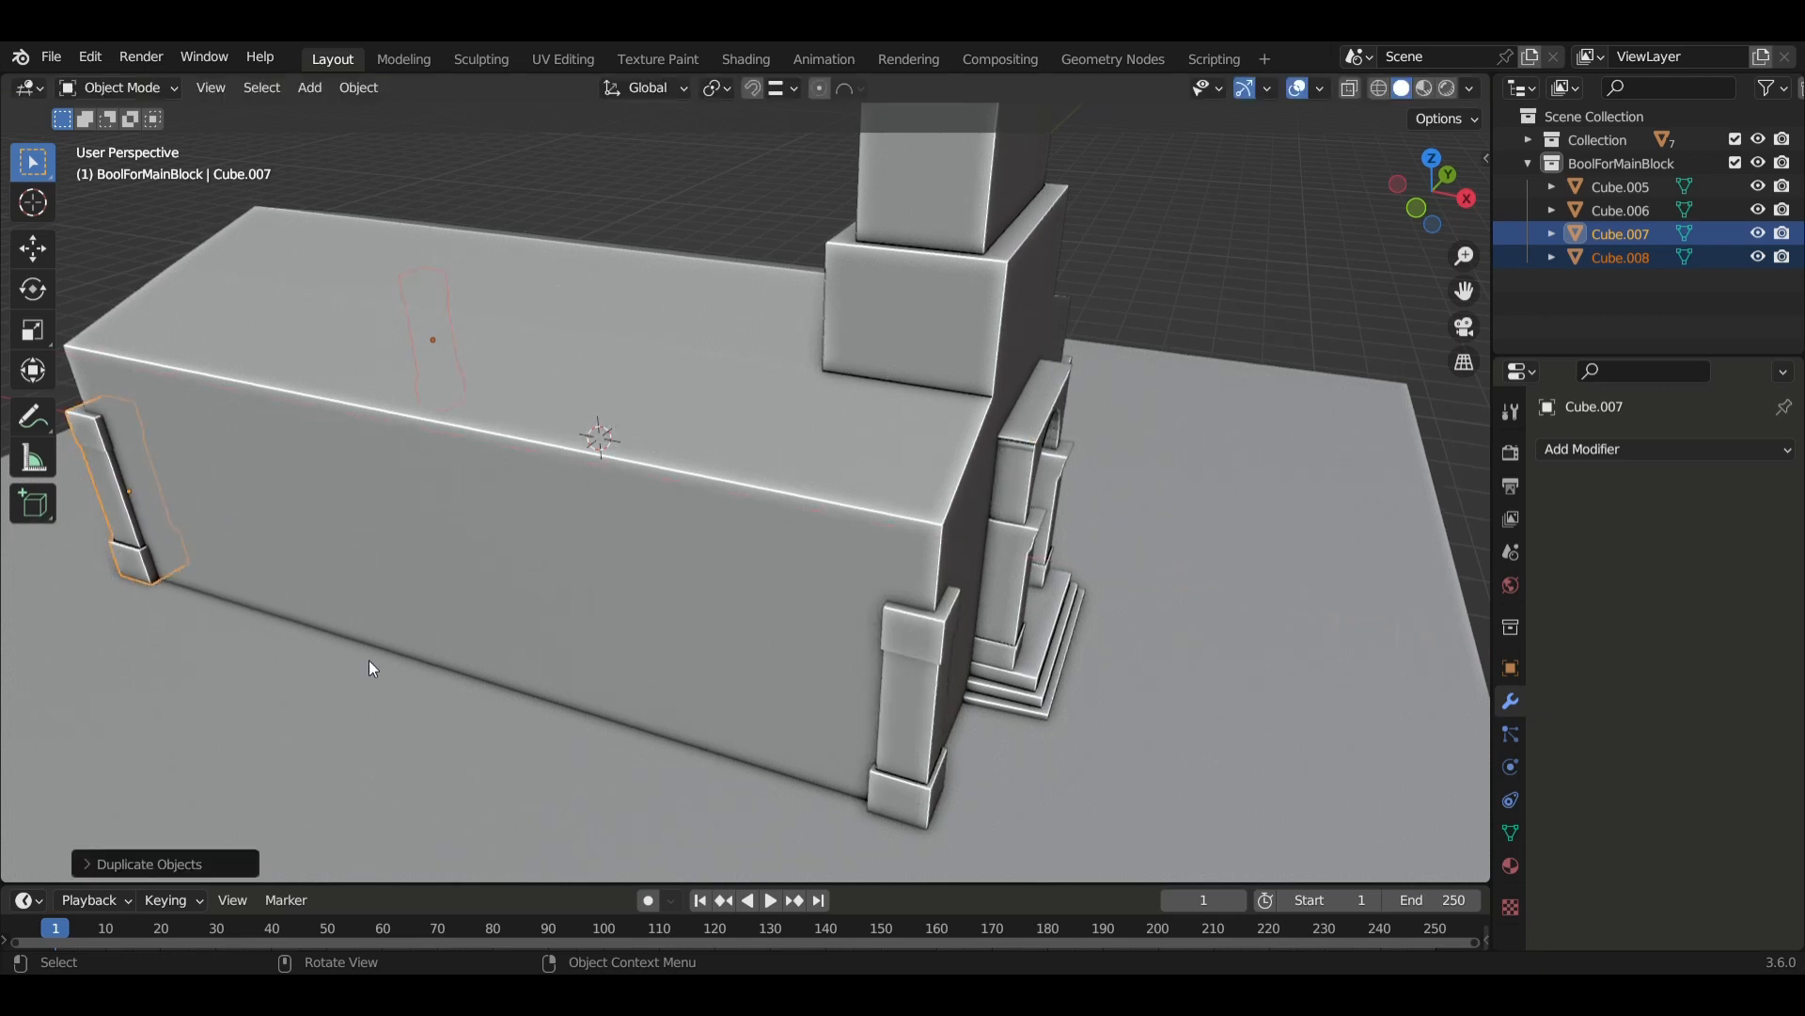
# Enter Edit Mode on the two duplicated rear corner pillars.
pyautogui.moveTo(369, 660); pyautogui.dragTo(691, 603, button='middle')
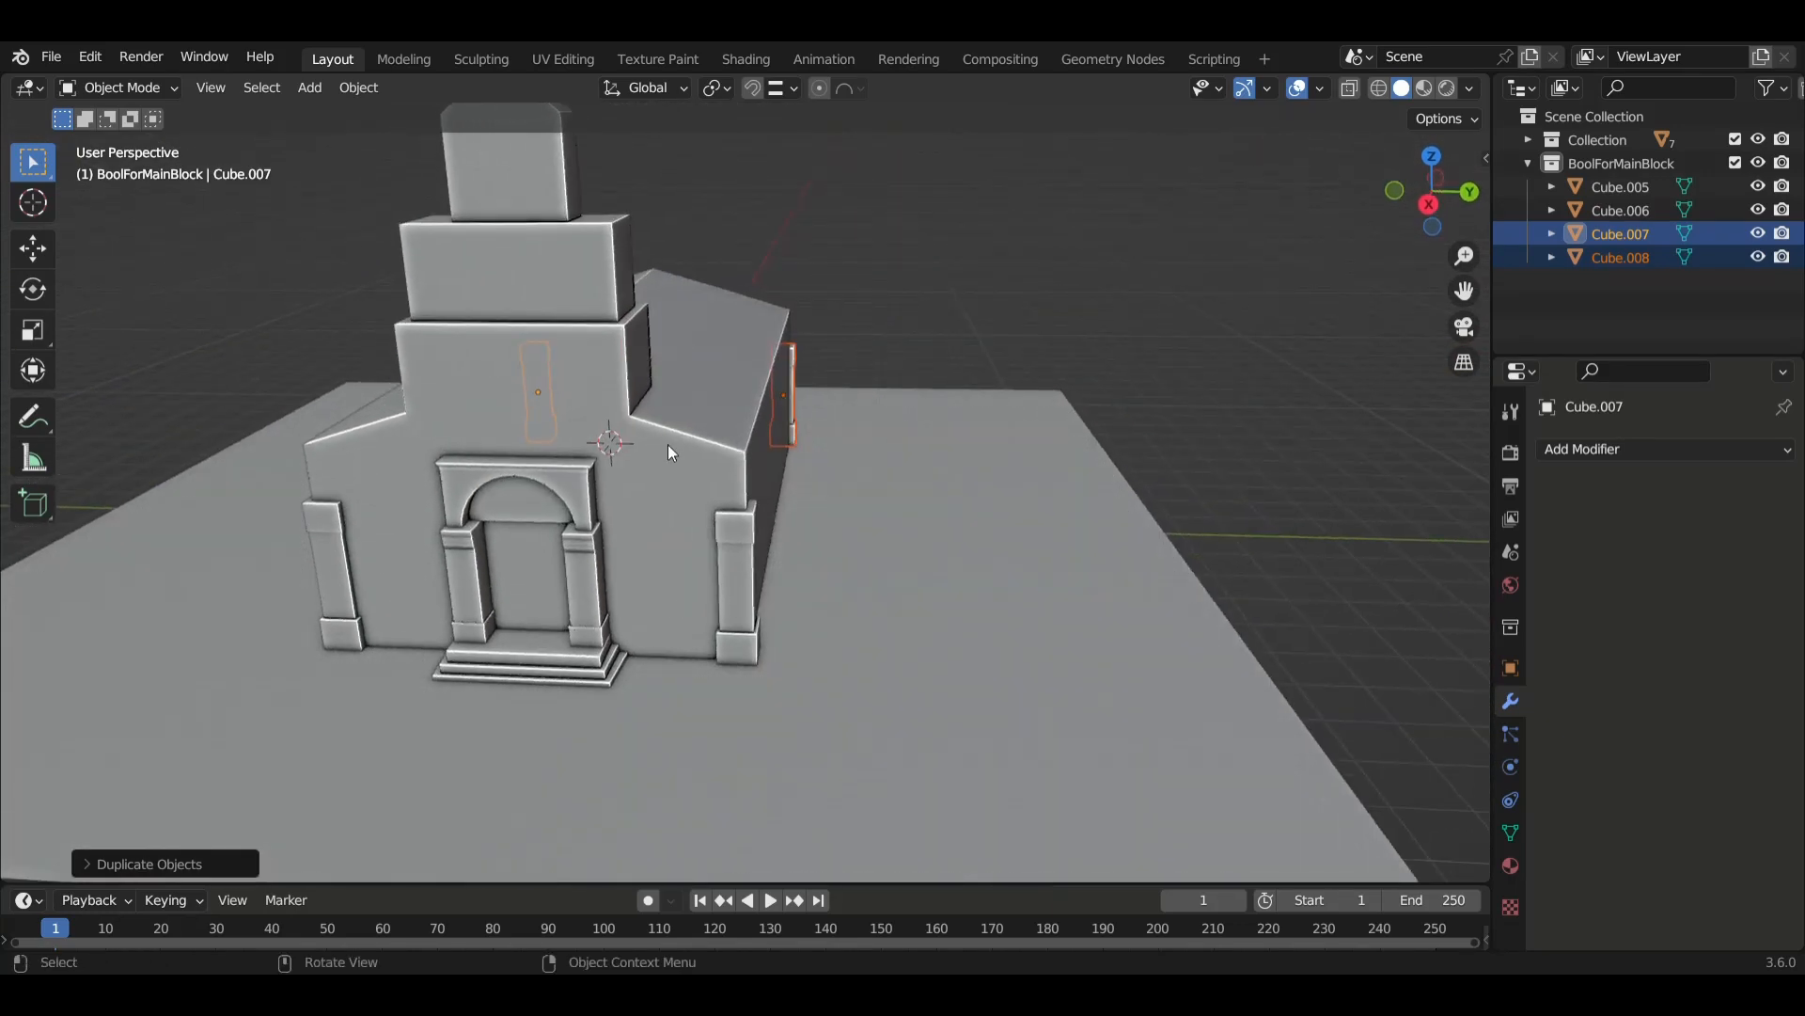
pyautogui.moveTo(671, 453); pyautogui.dragTo(892, 484, button='middle')
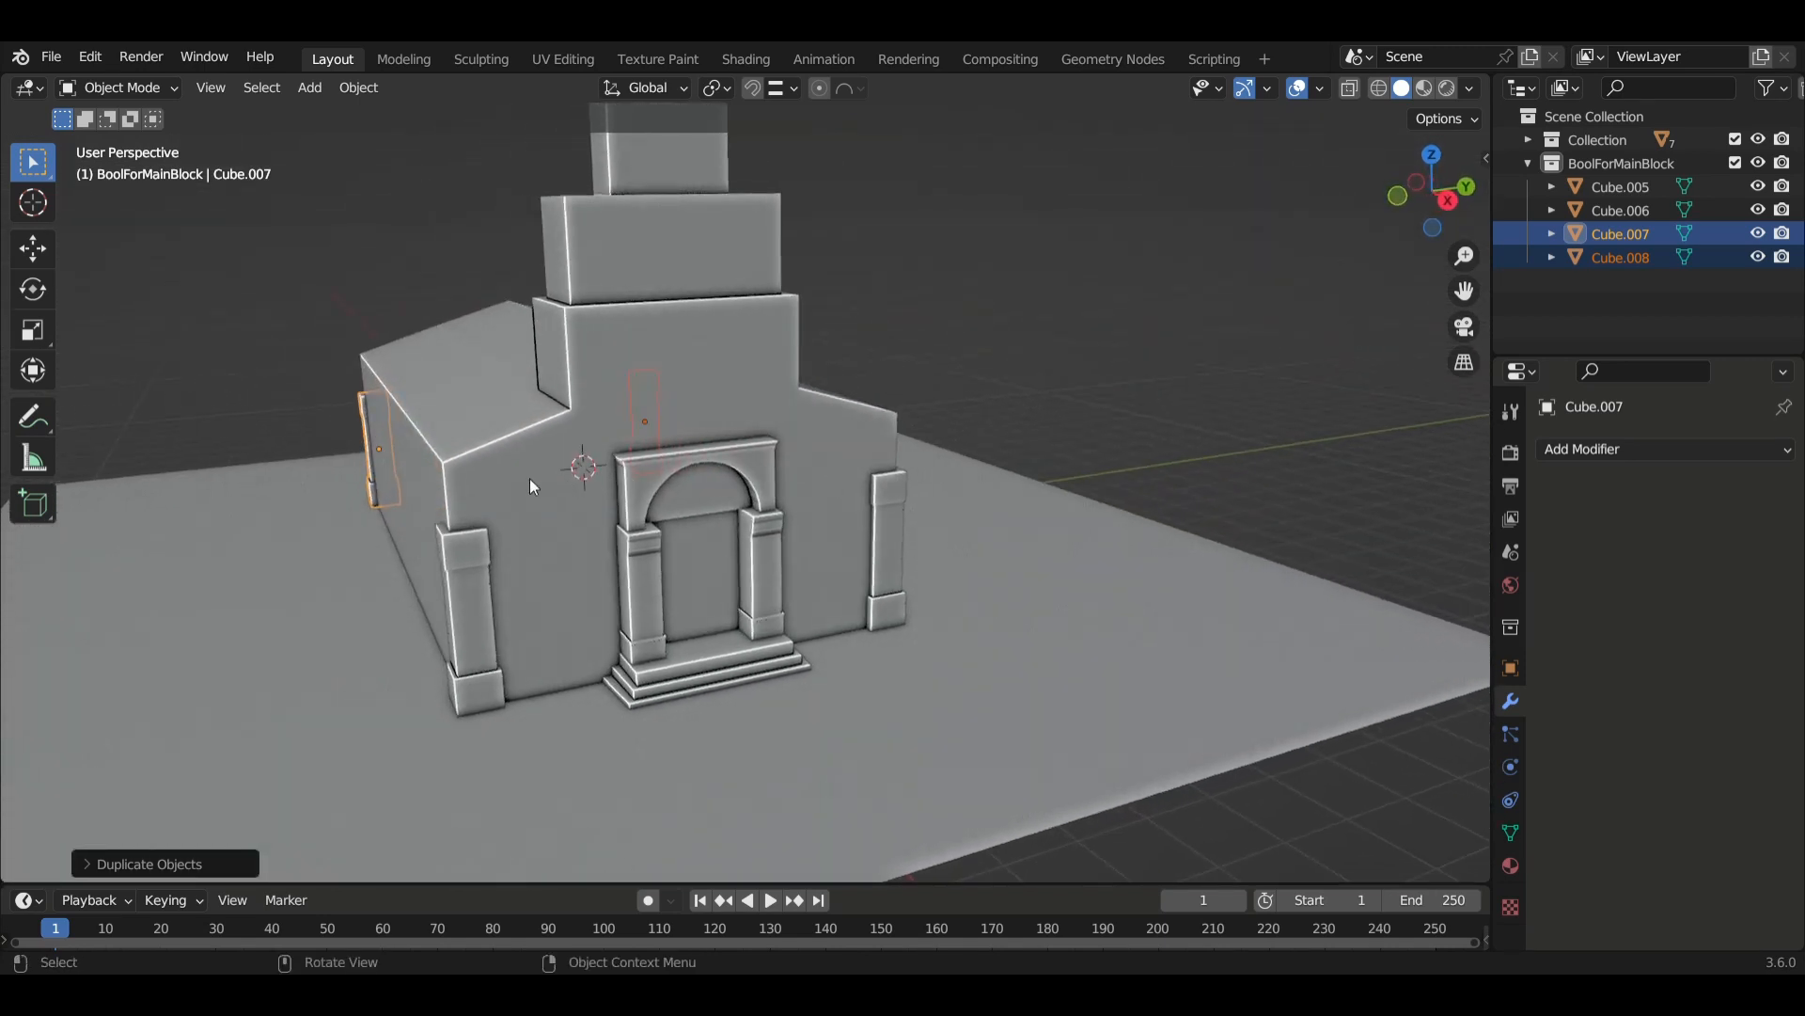
pyautogui.moveTo(519, 481); pyautogui.dragTo(725, 617, button='middle')
pyautogui.press('Tab')
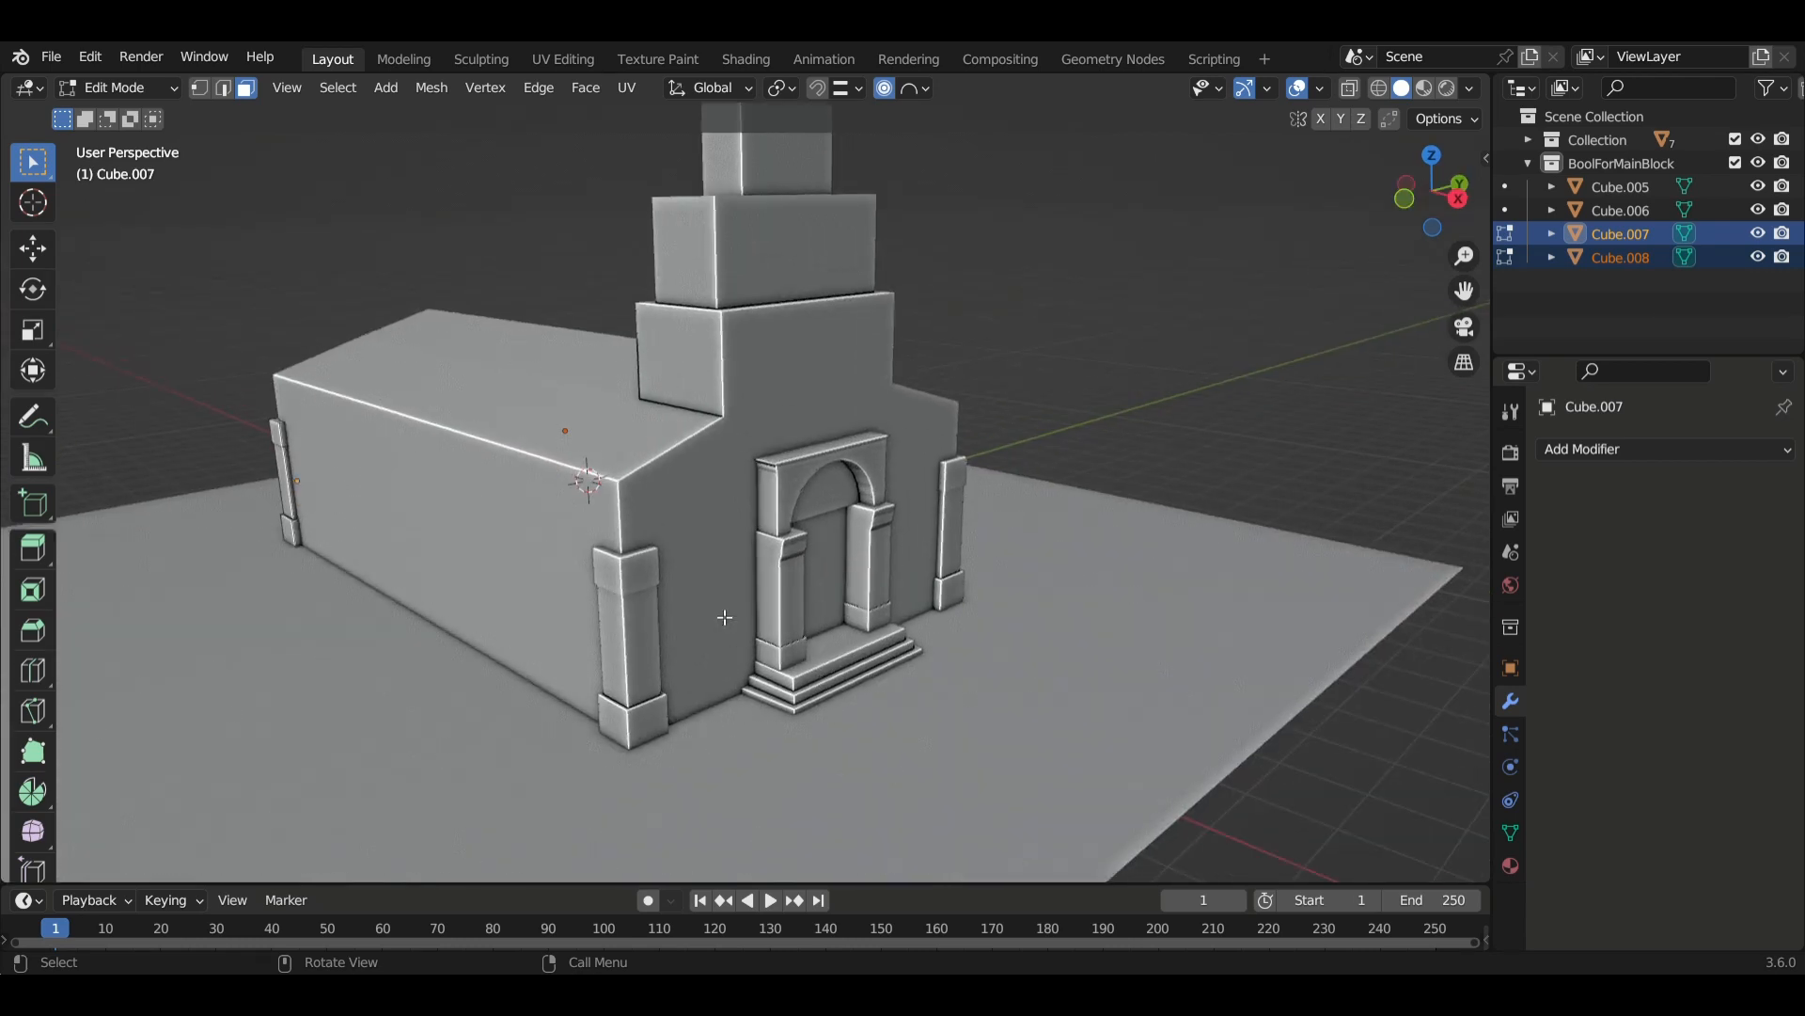
pyautogui.scroll(-2, 725, 617)
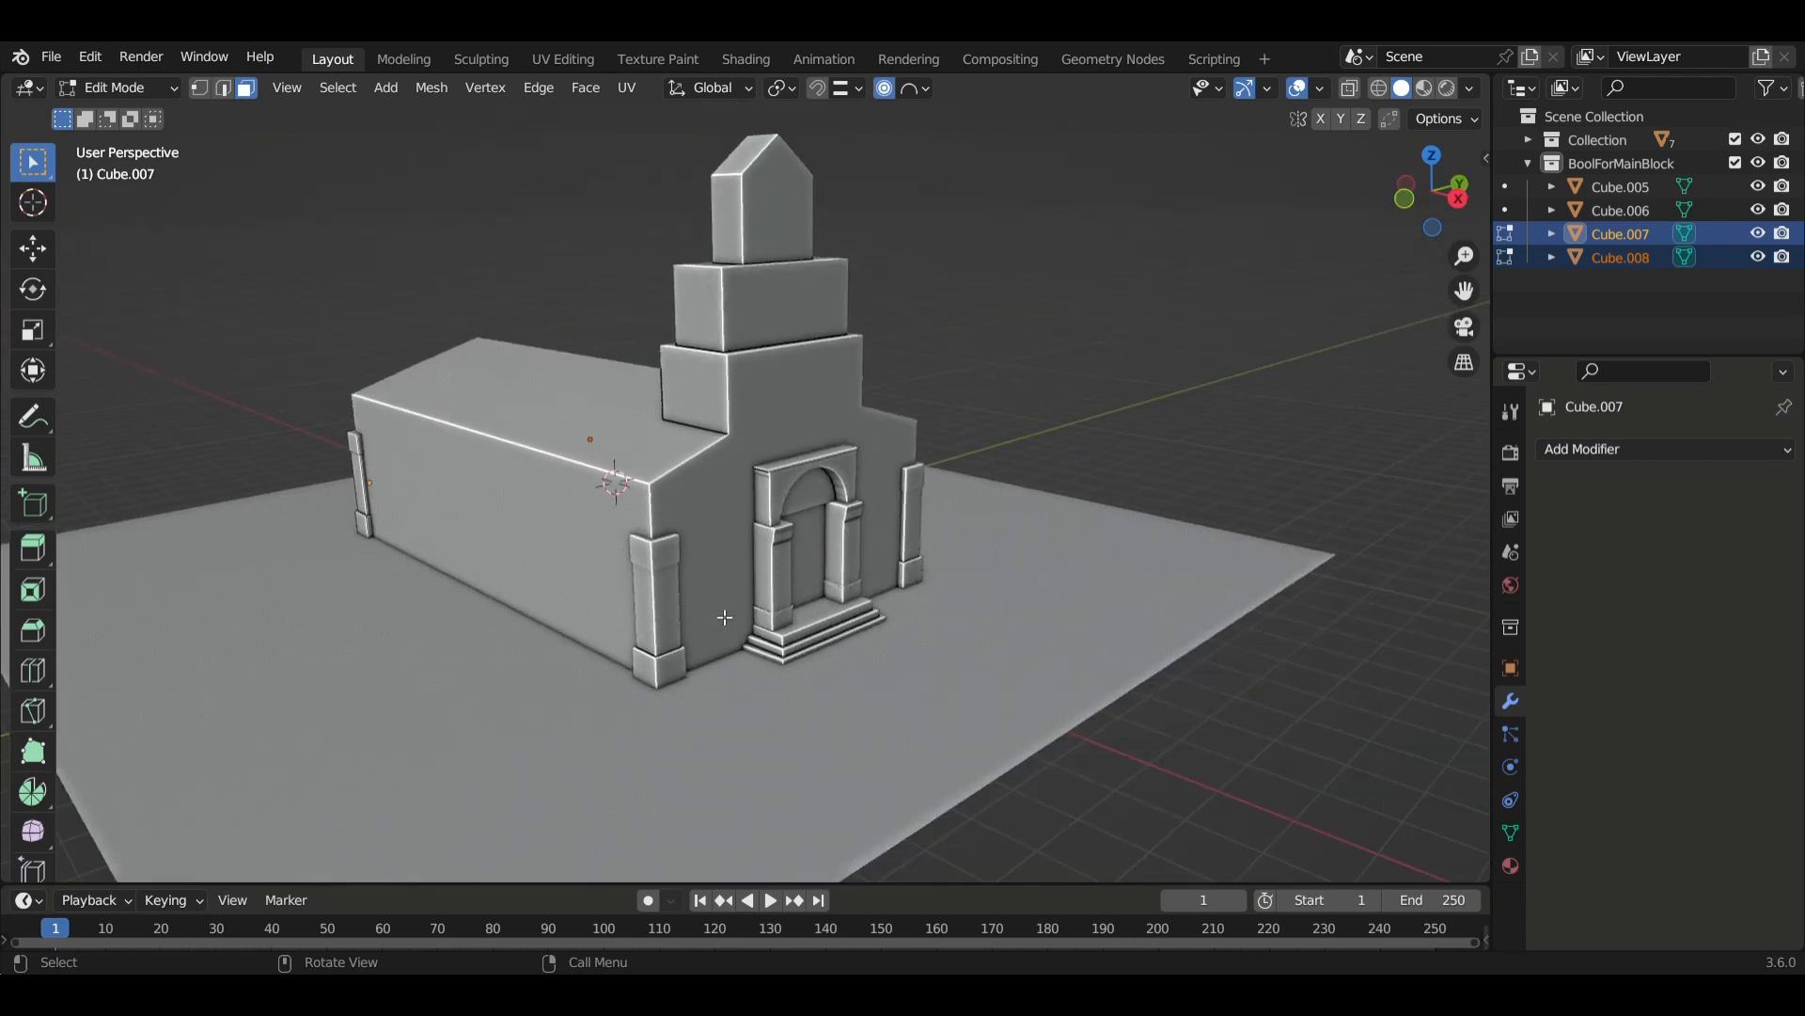